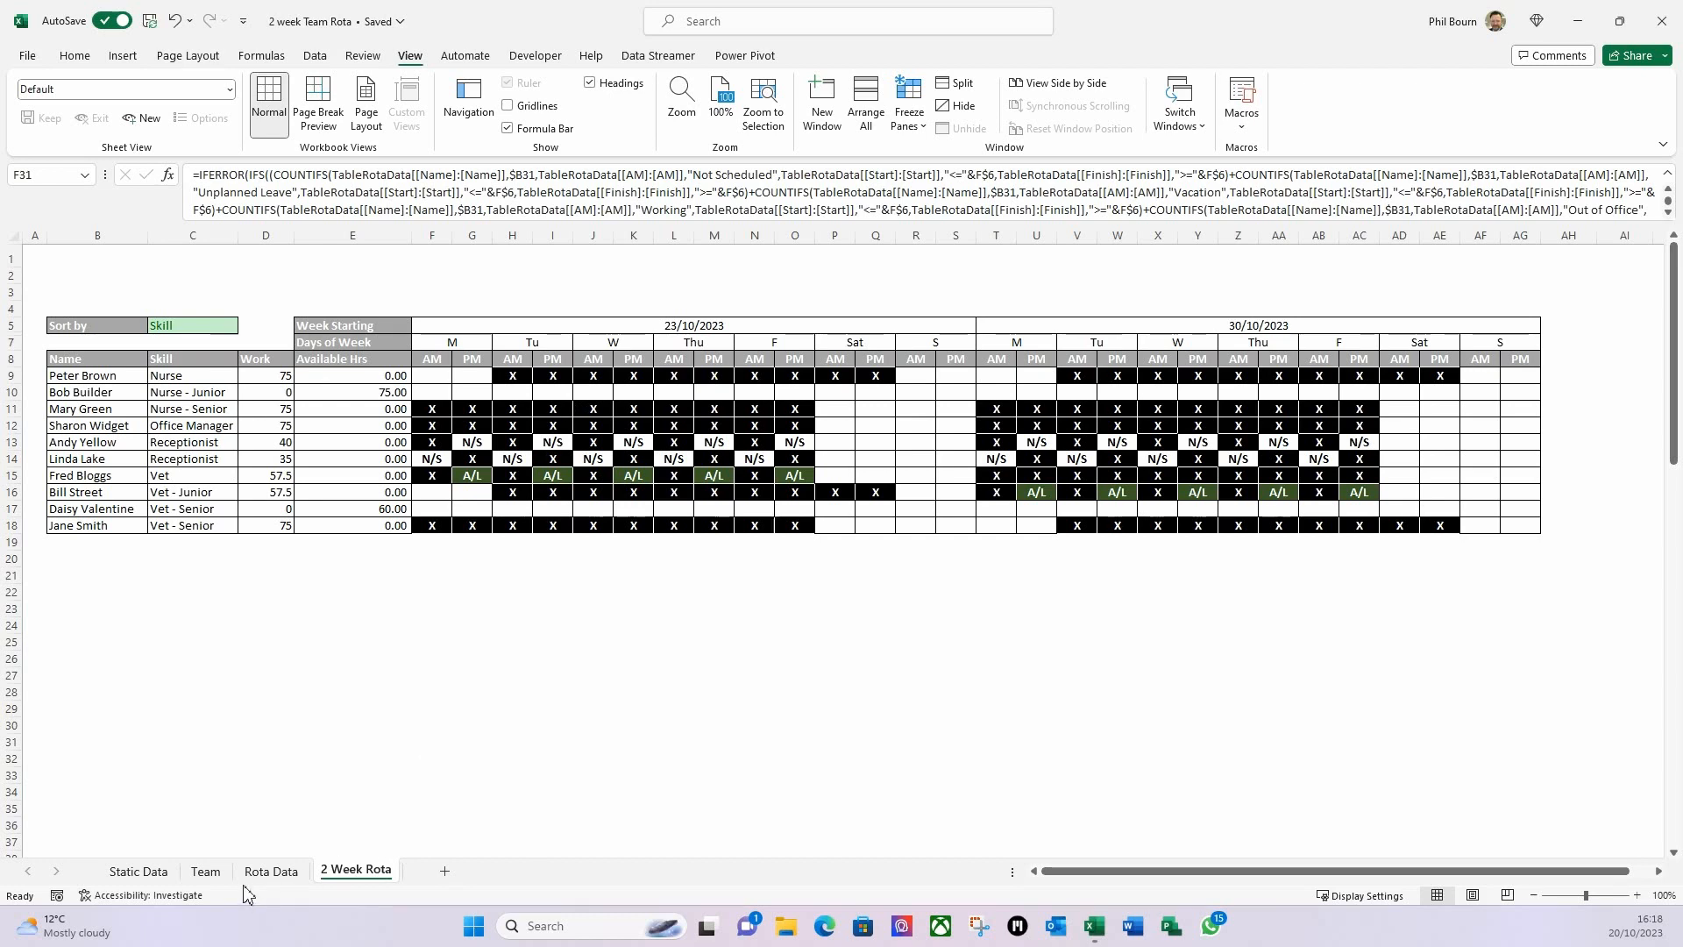
Apply the Calculation cell style to the Week Starting dates and Days of Week cells for both weeks.
left_click(449, 326)
left_click_drag(578, 324, 1333, 337)
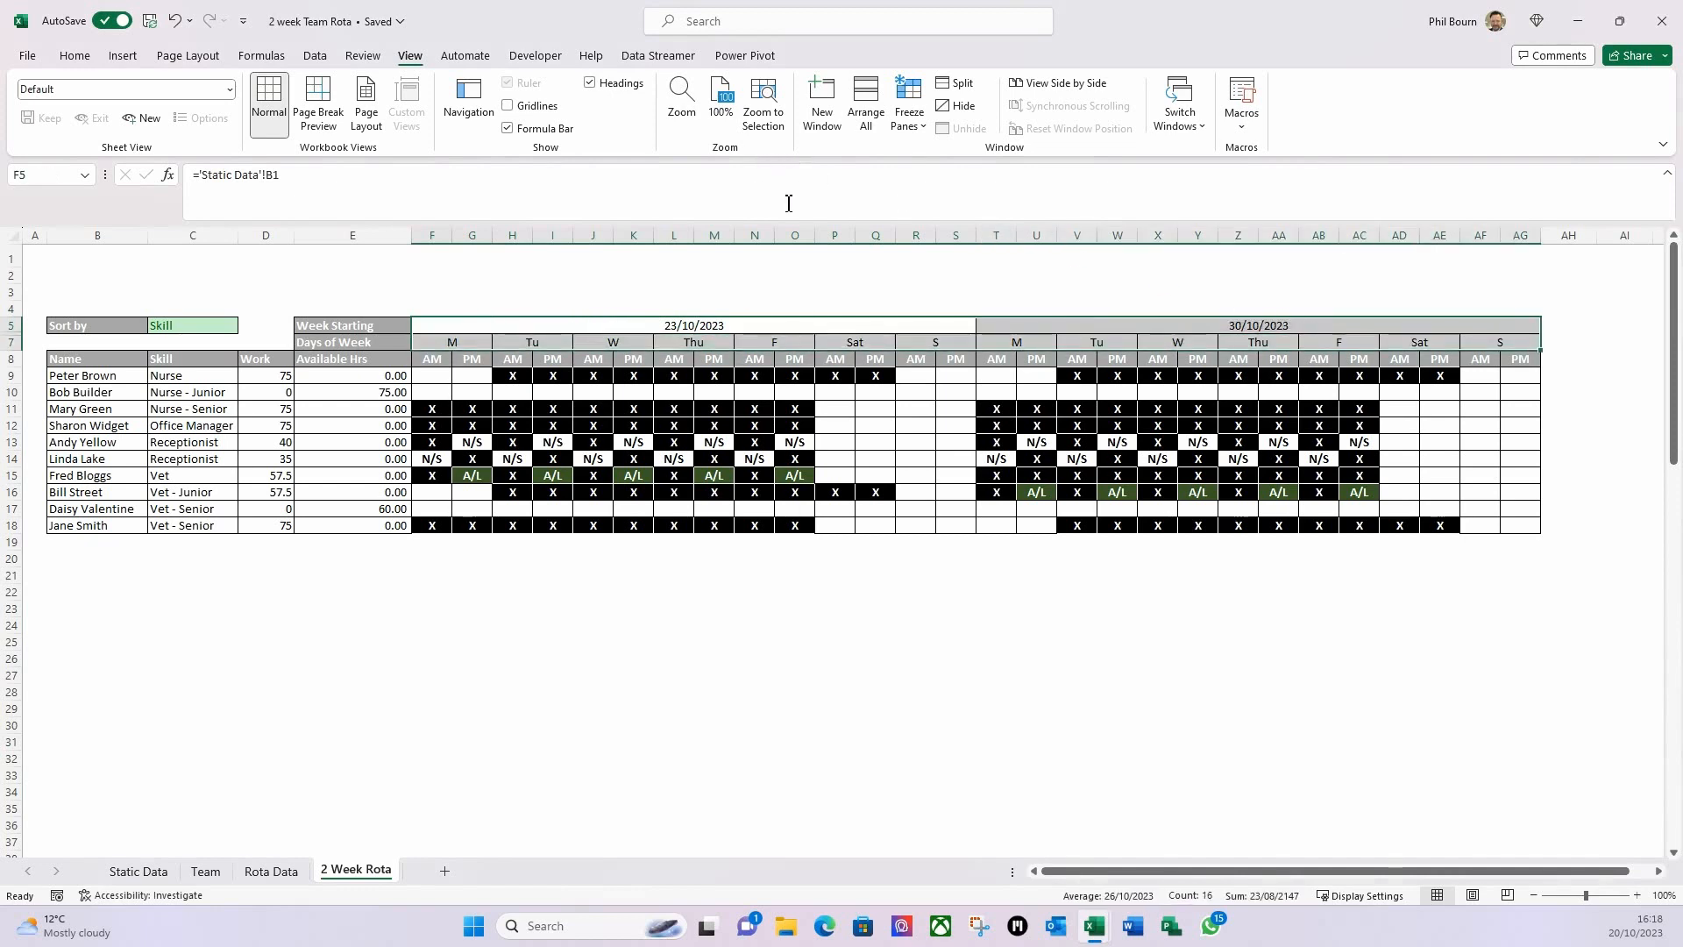
left_click(78, 57)
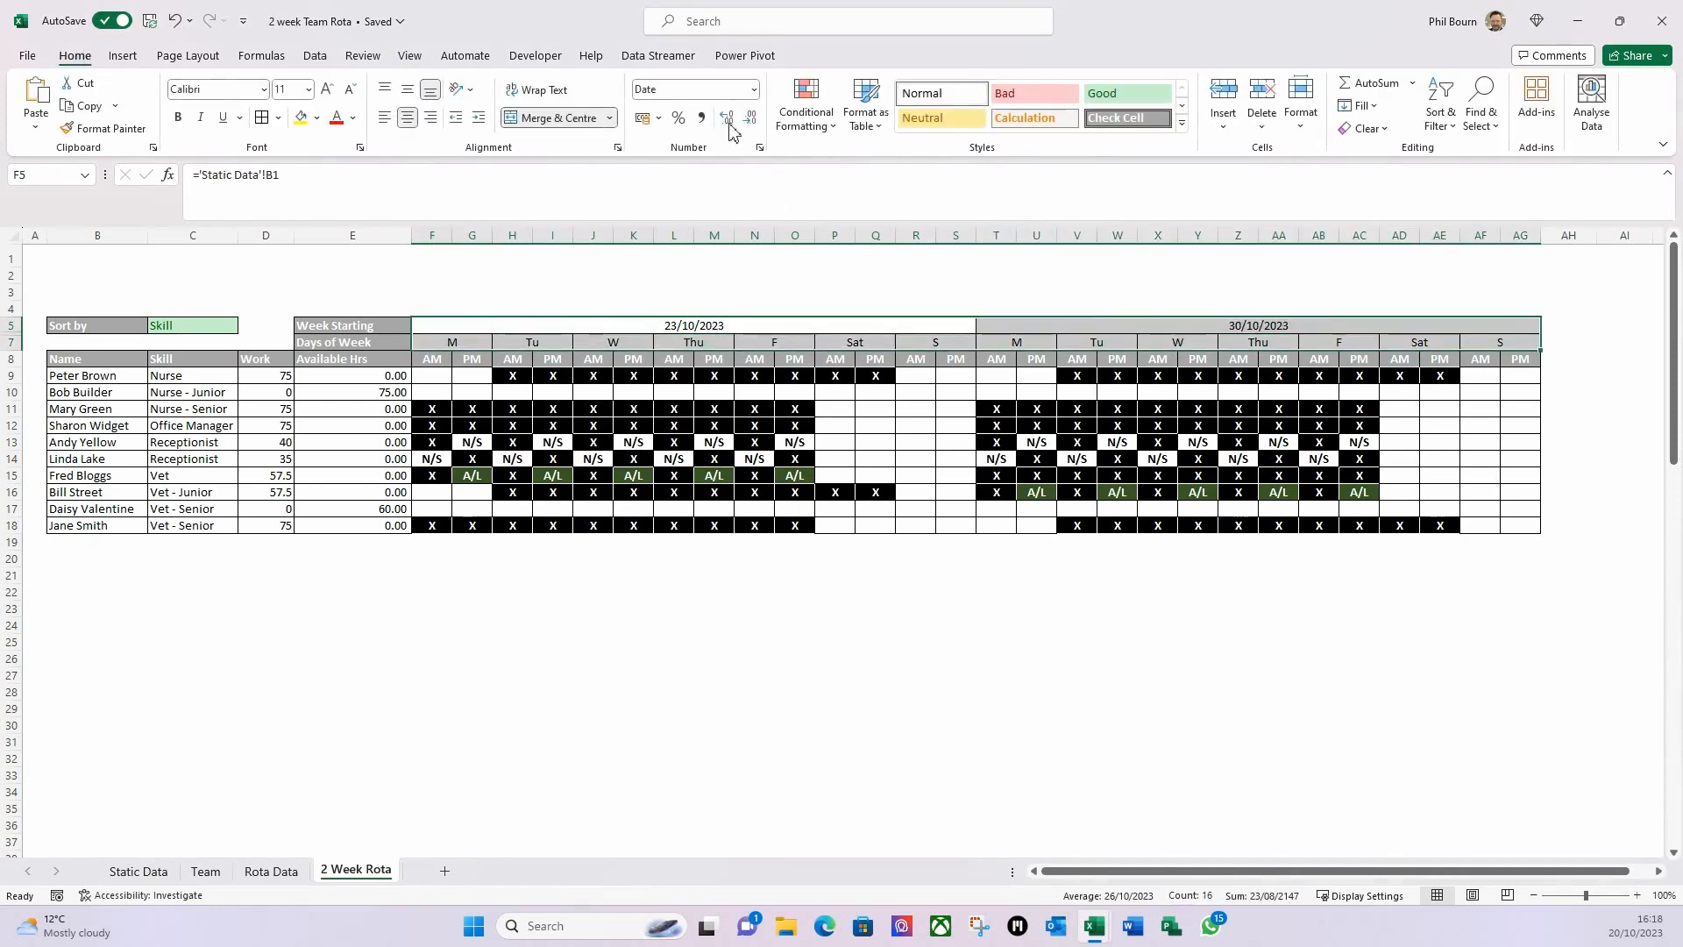
left_click(1031, 120)
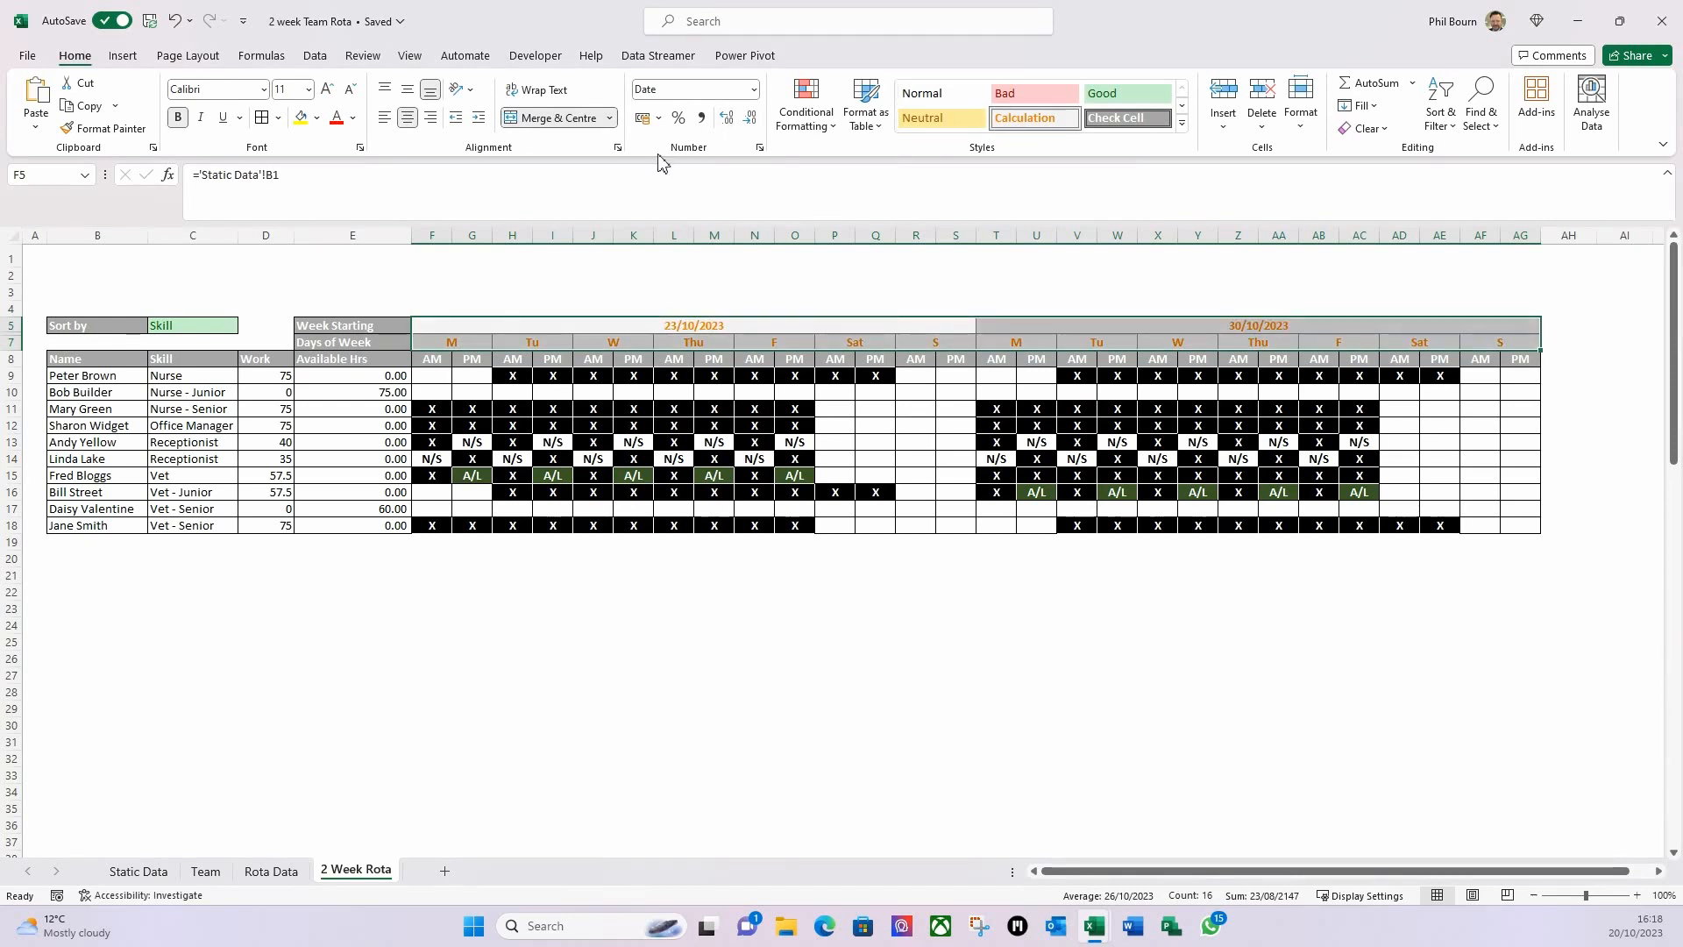
left_click(324, 571)
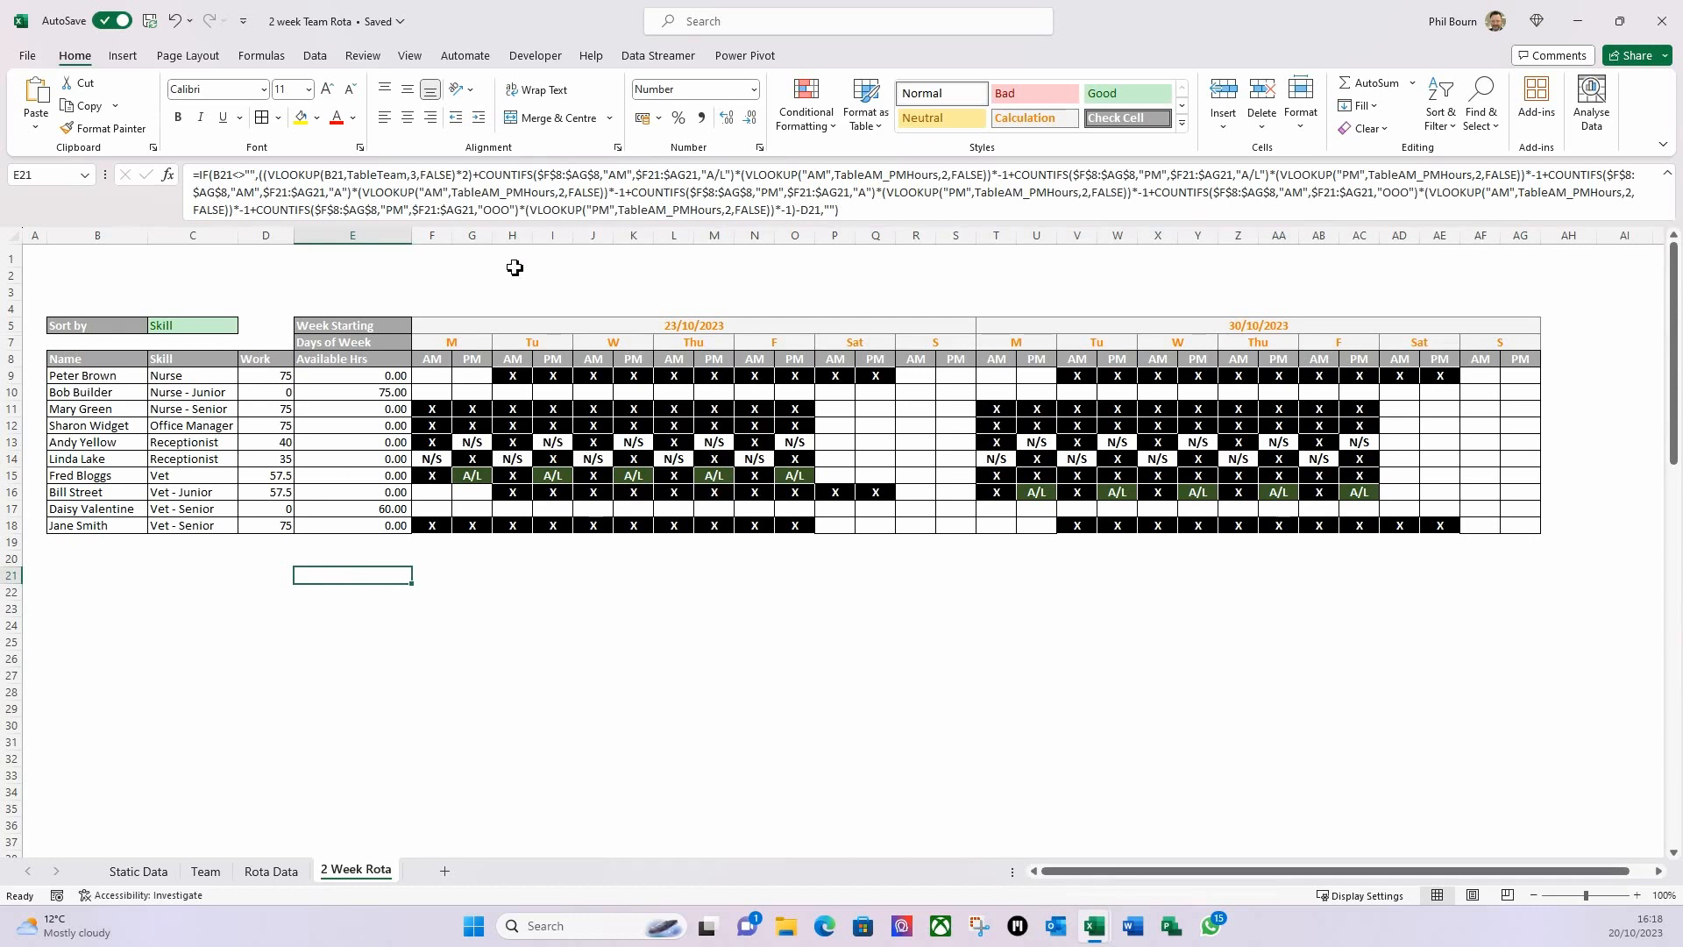
left_click_drag(436, 323, 1181, 340)
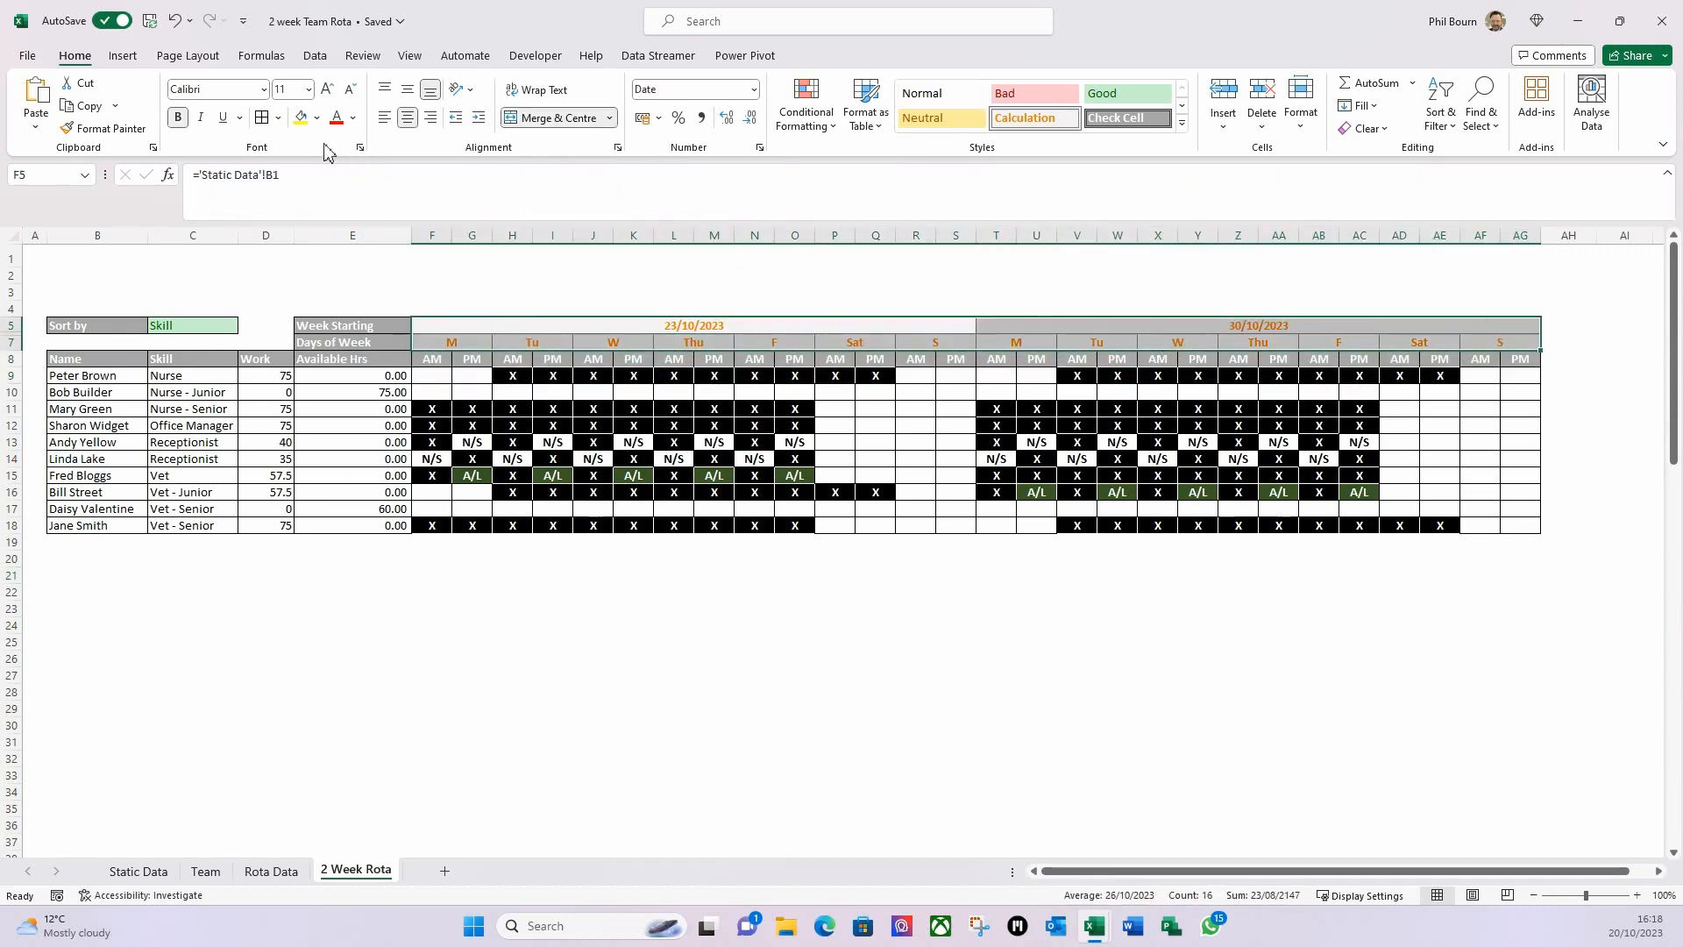
left_click(423, 726)
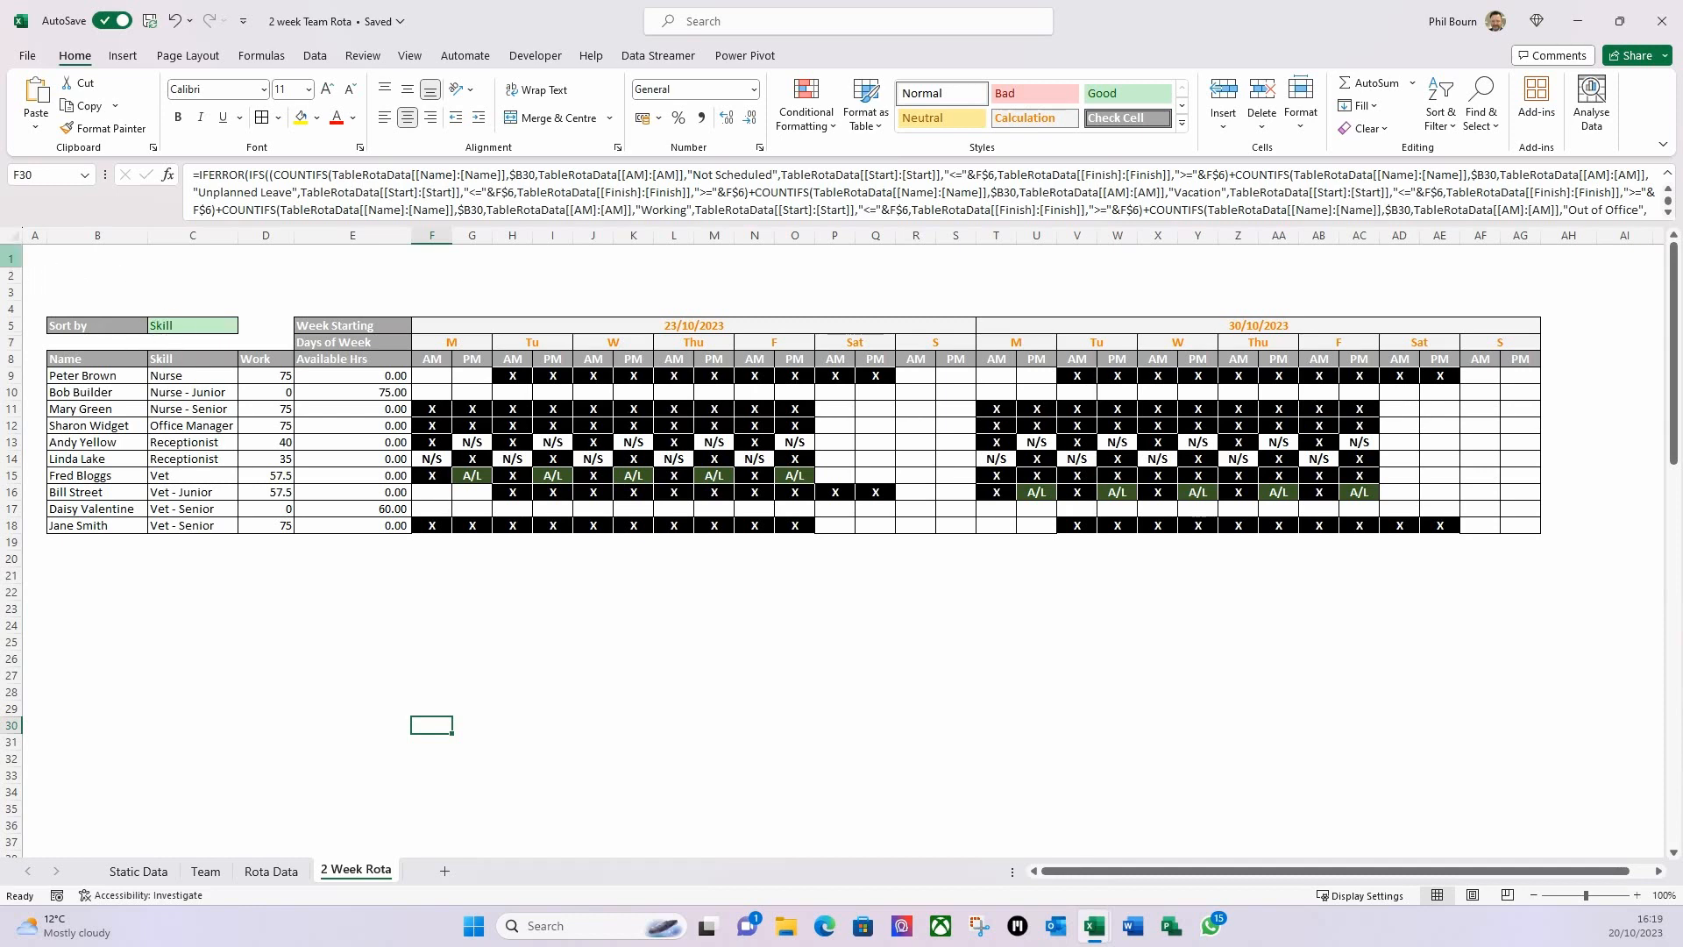
Increase the height of row 1 above the rota and delete the blank row 2 beneath it.
left_click_drag(11, 267, 11, 311)
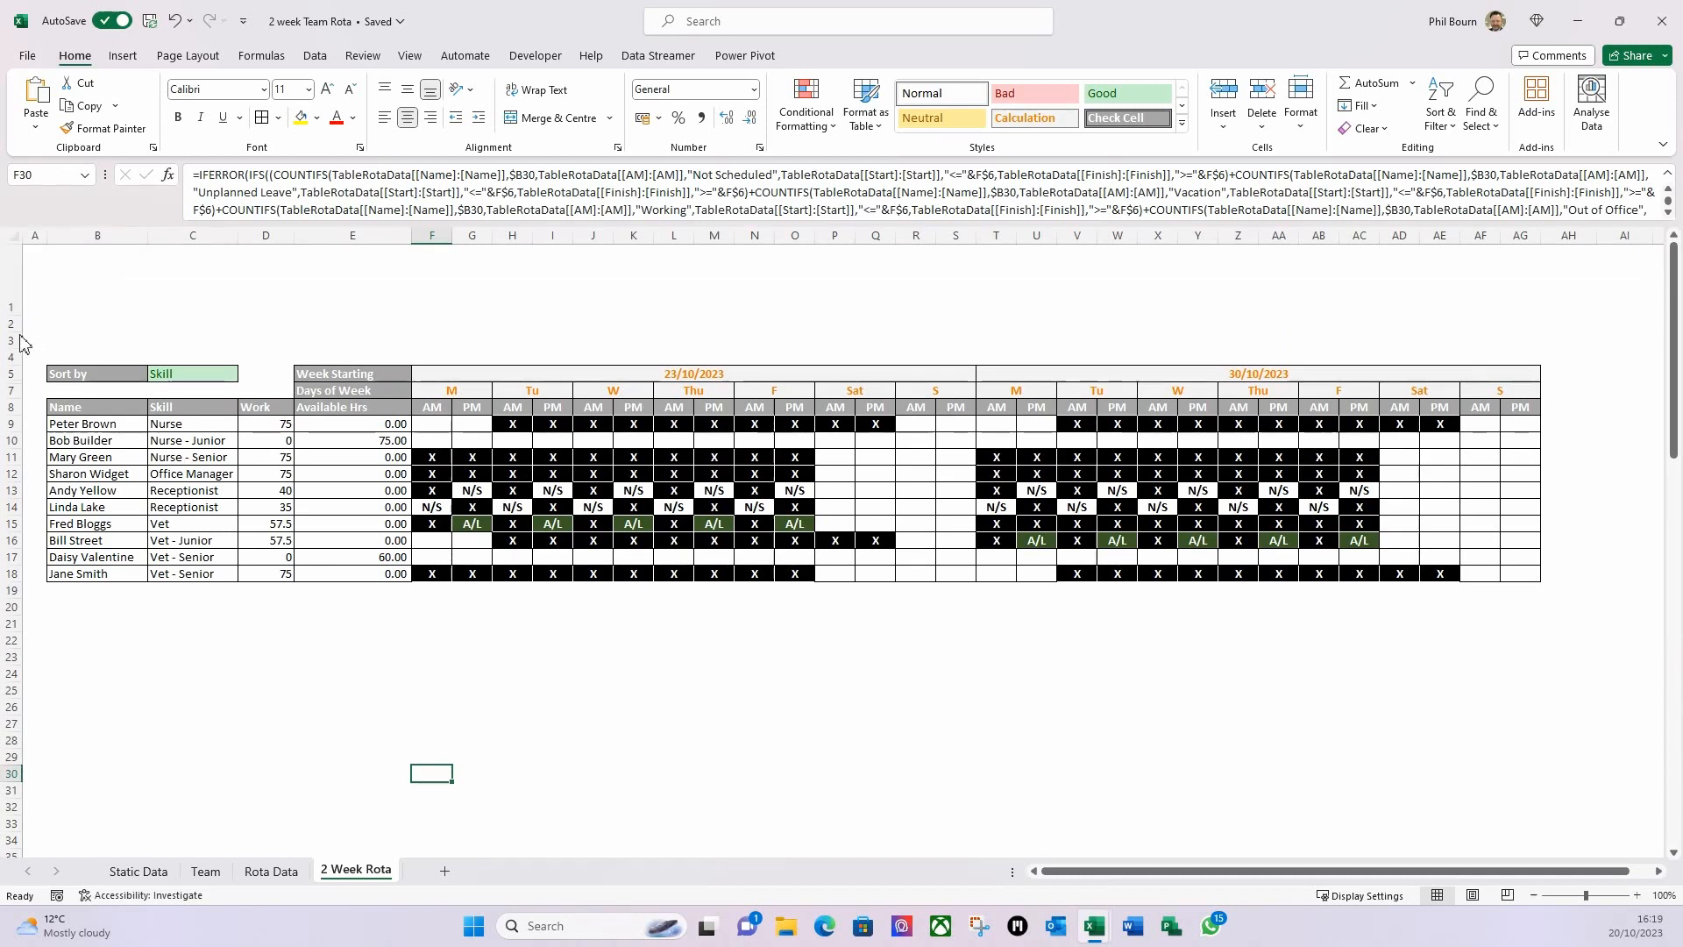
left_click(91, 282)
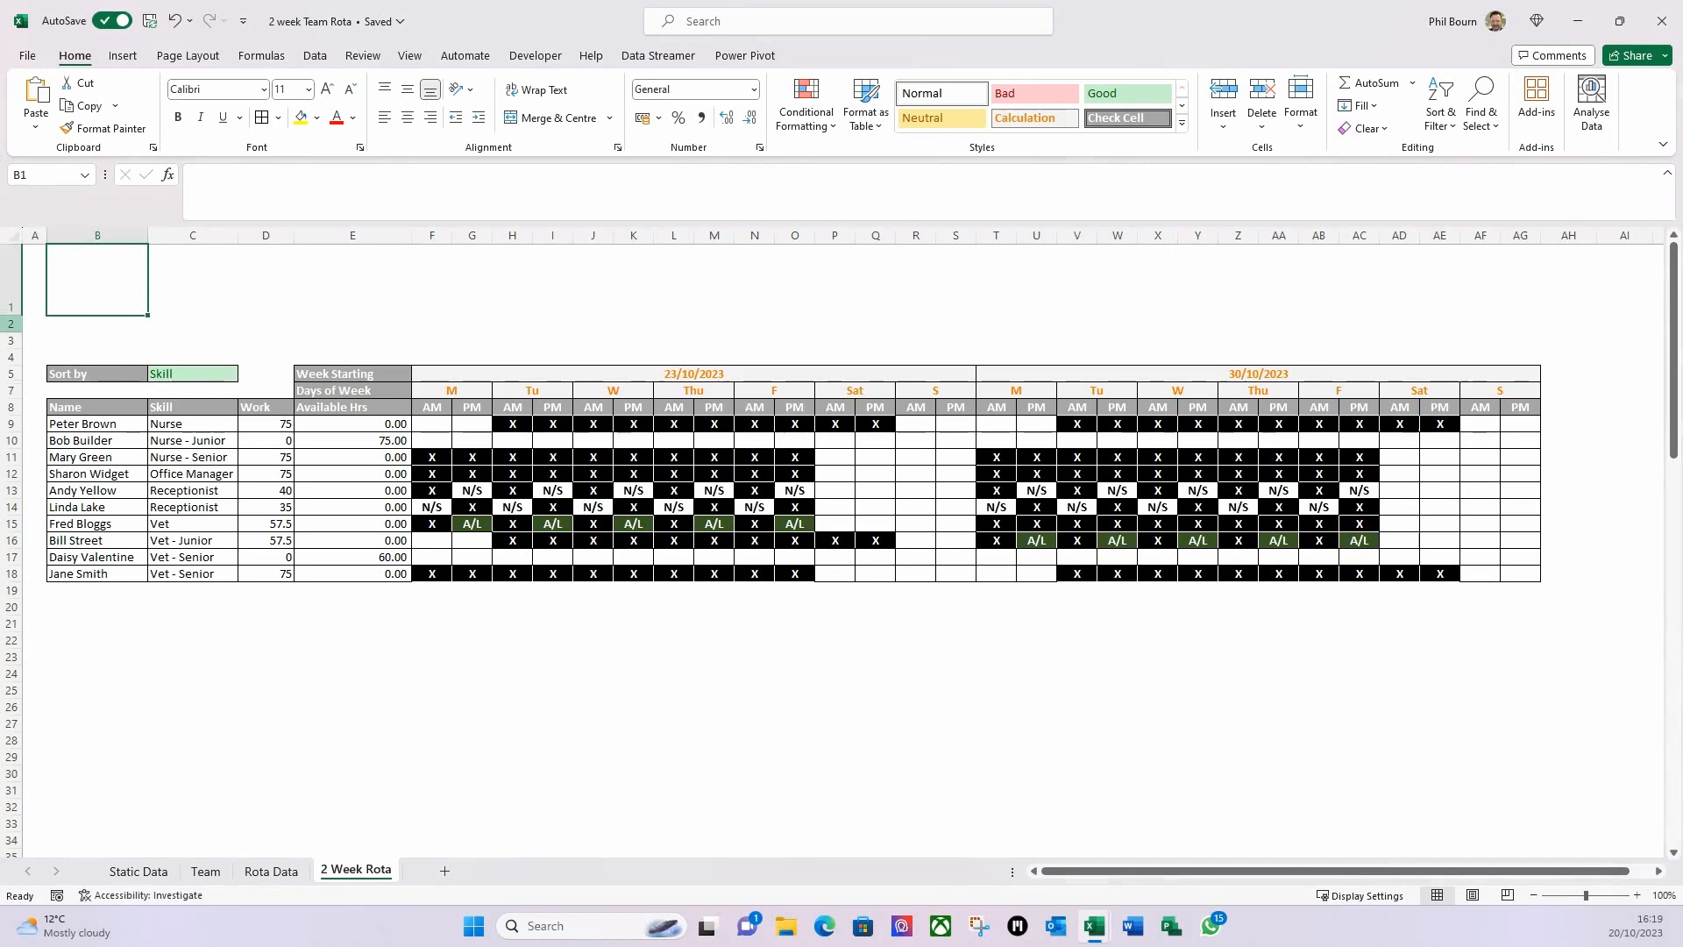
left_click(12, 324)
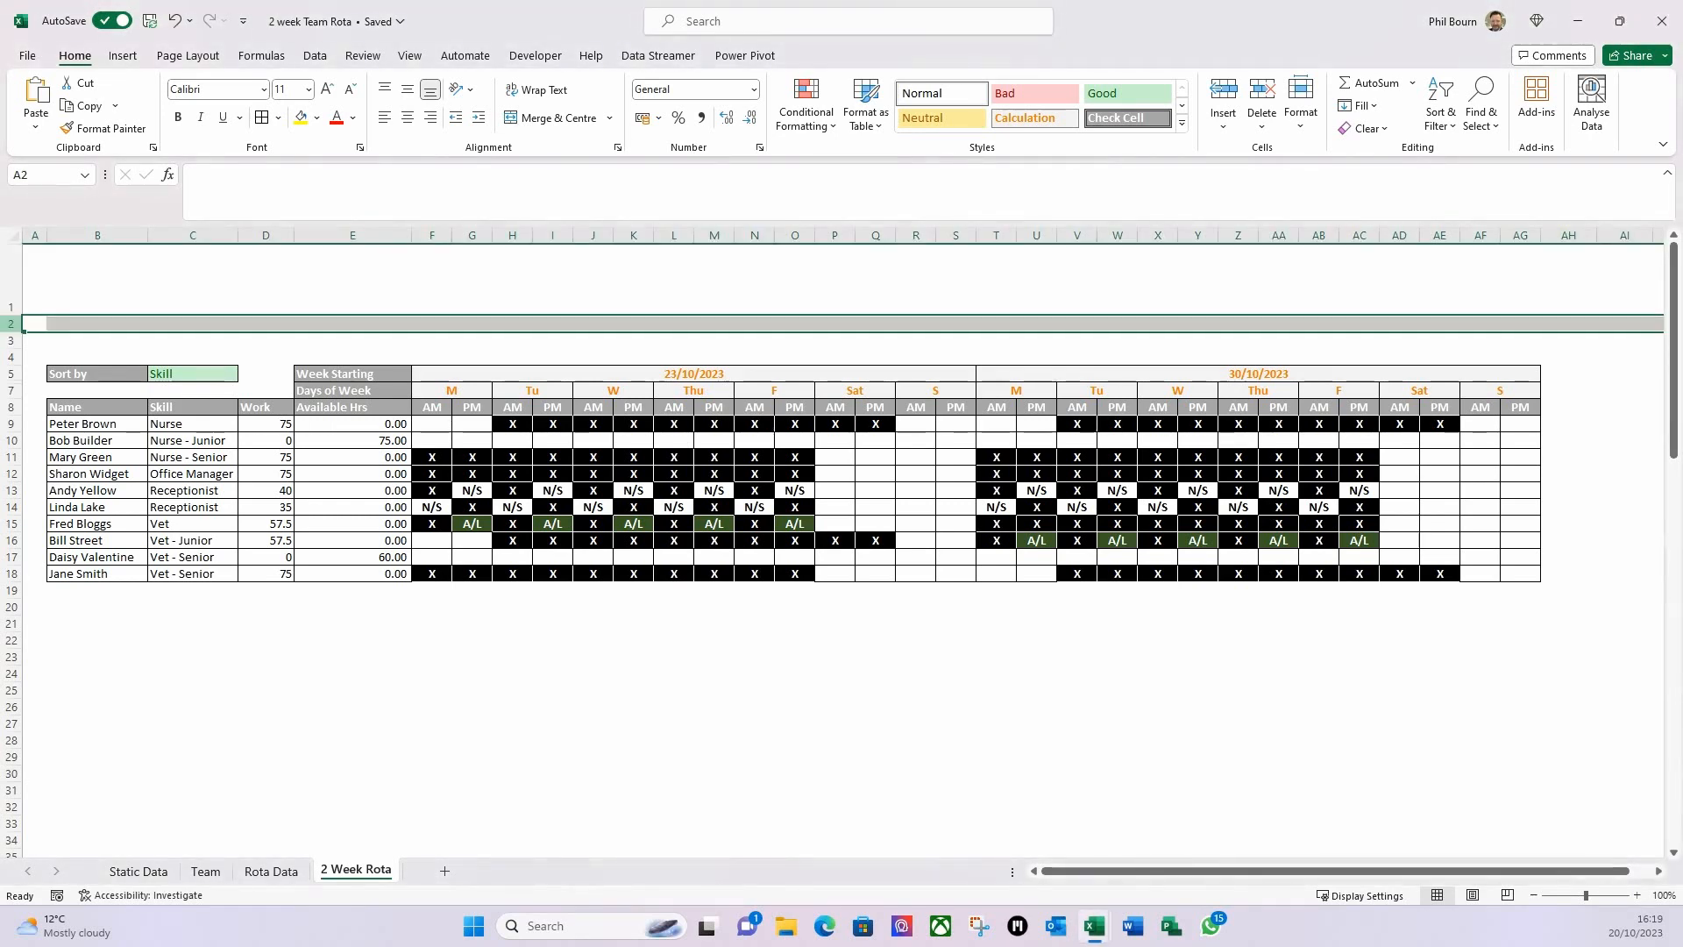
right_click(7, 323)
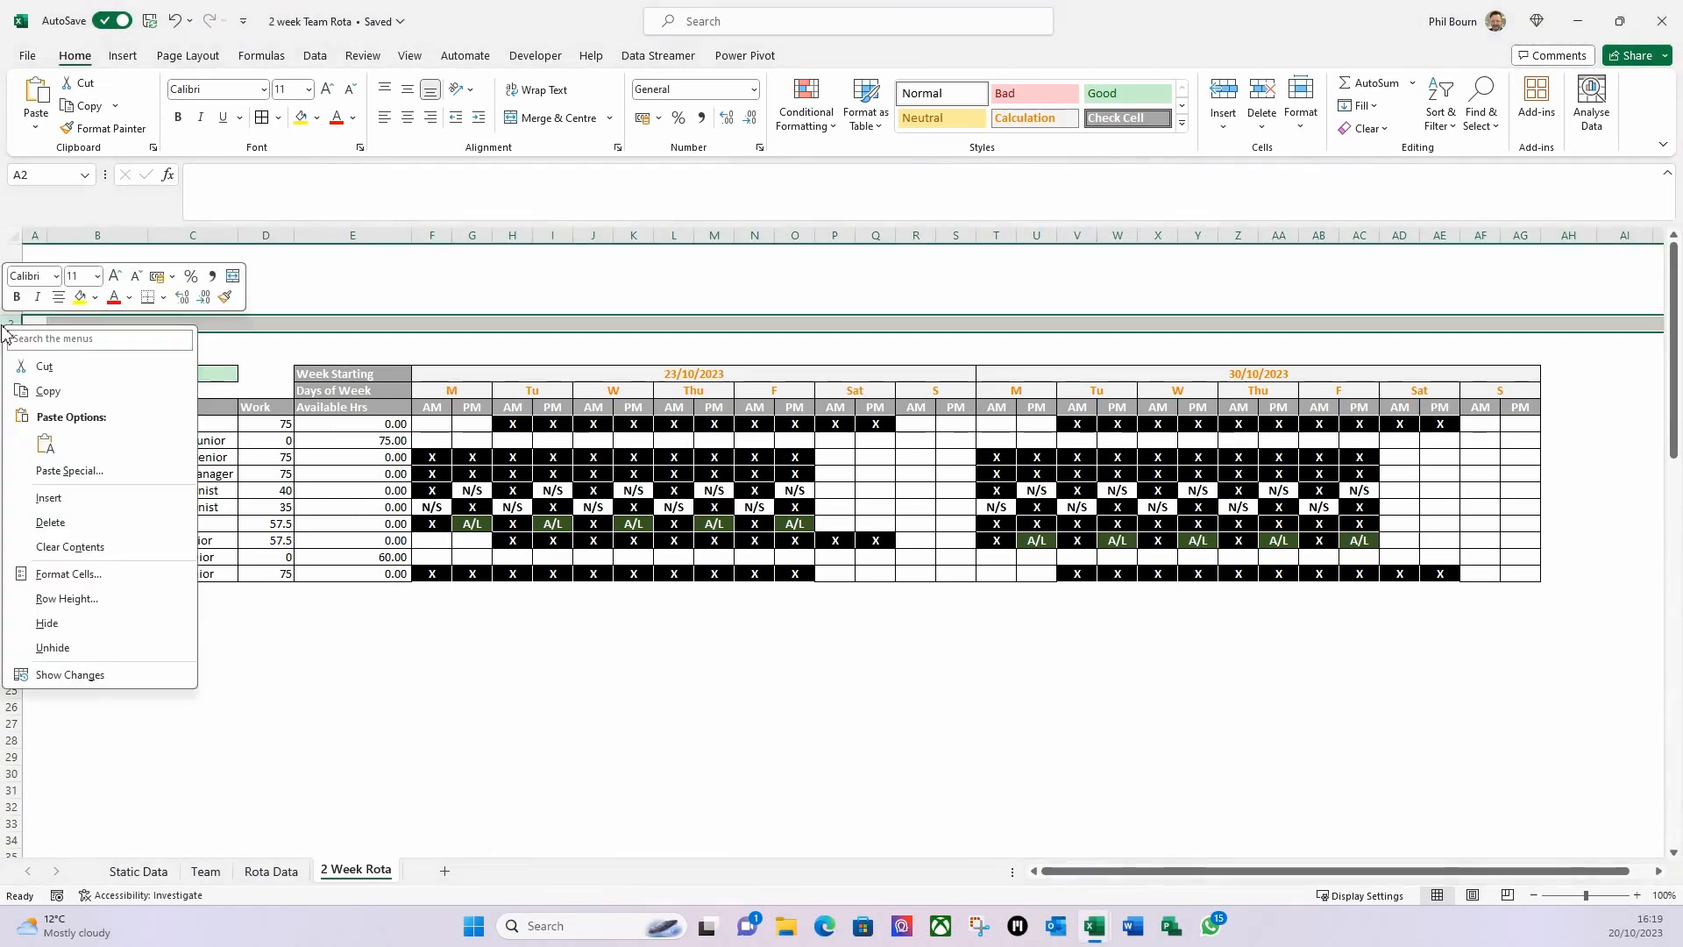
left_click(50, 523)
left_click(263, 562)
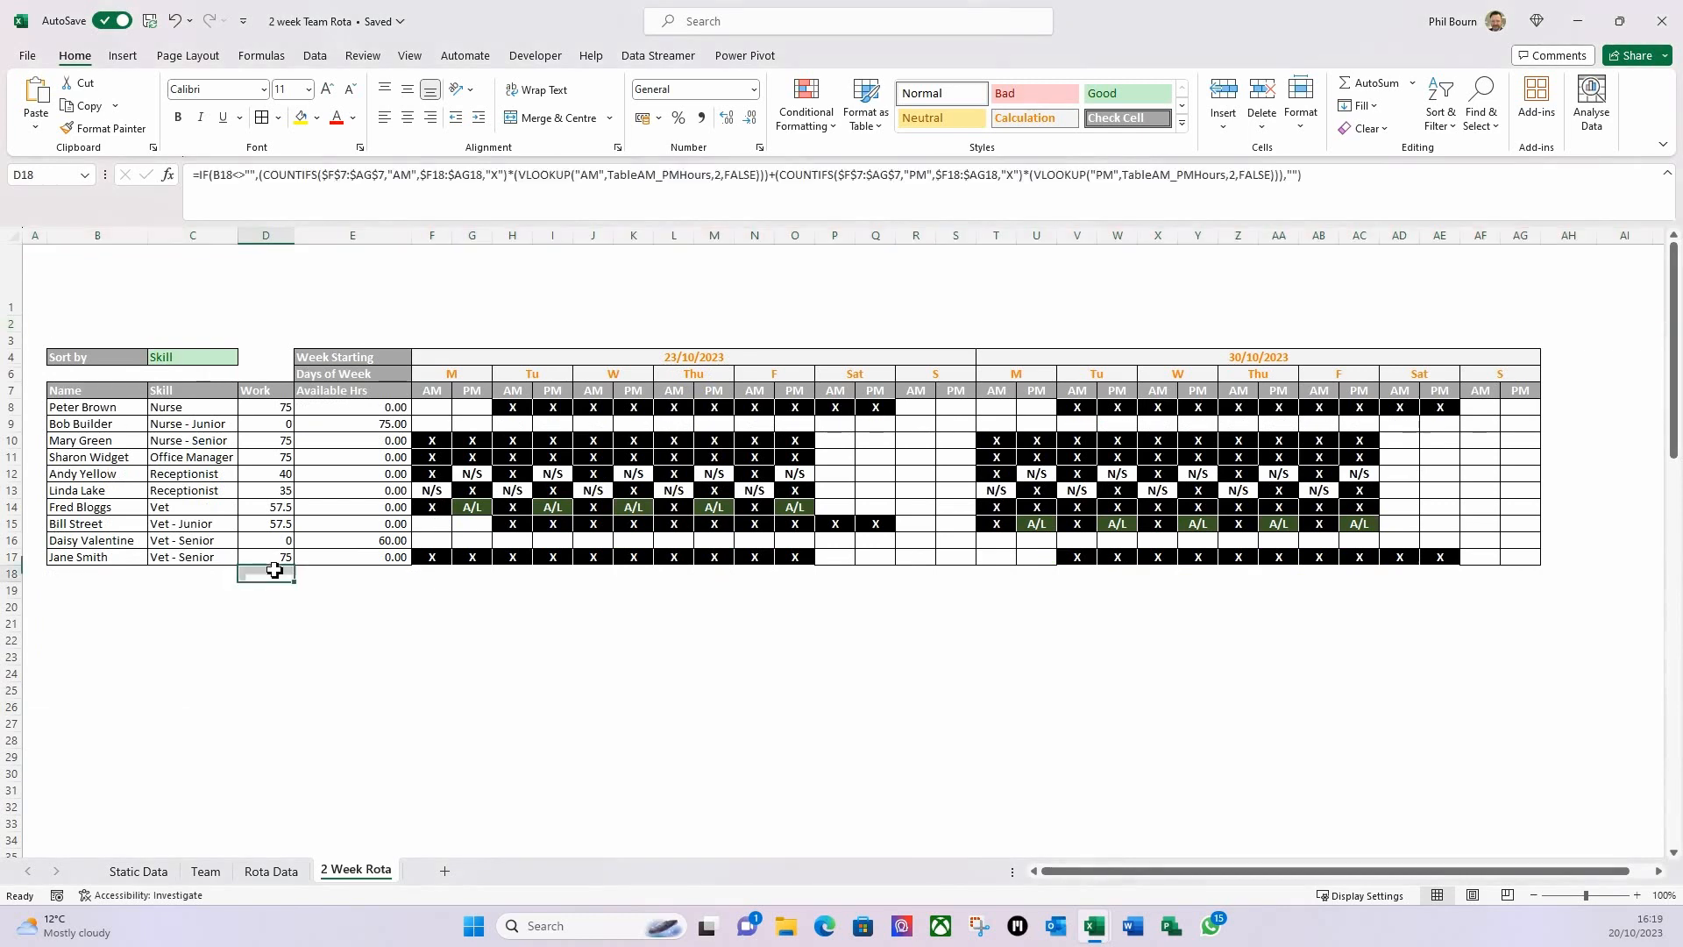
left_click(252, 325)
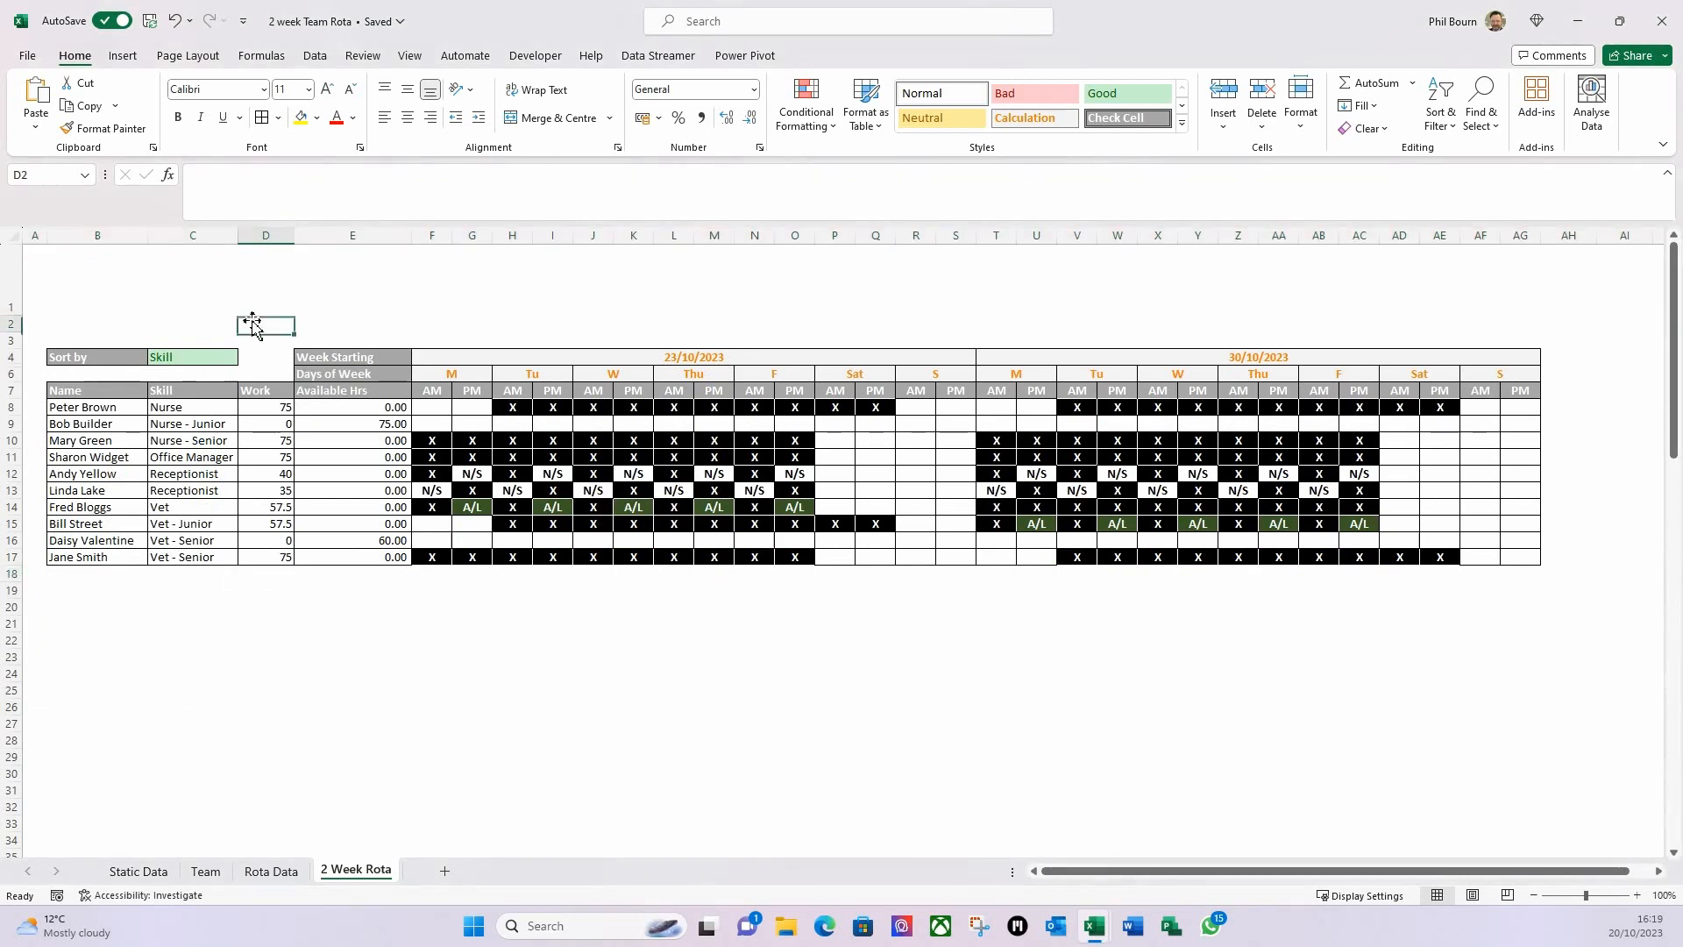
Delete the remaining two blank rows between row 1 and the Sort by row.
right_click(9, 324)
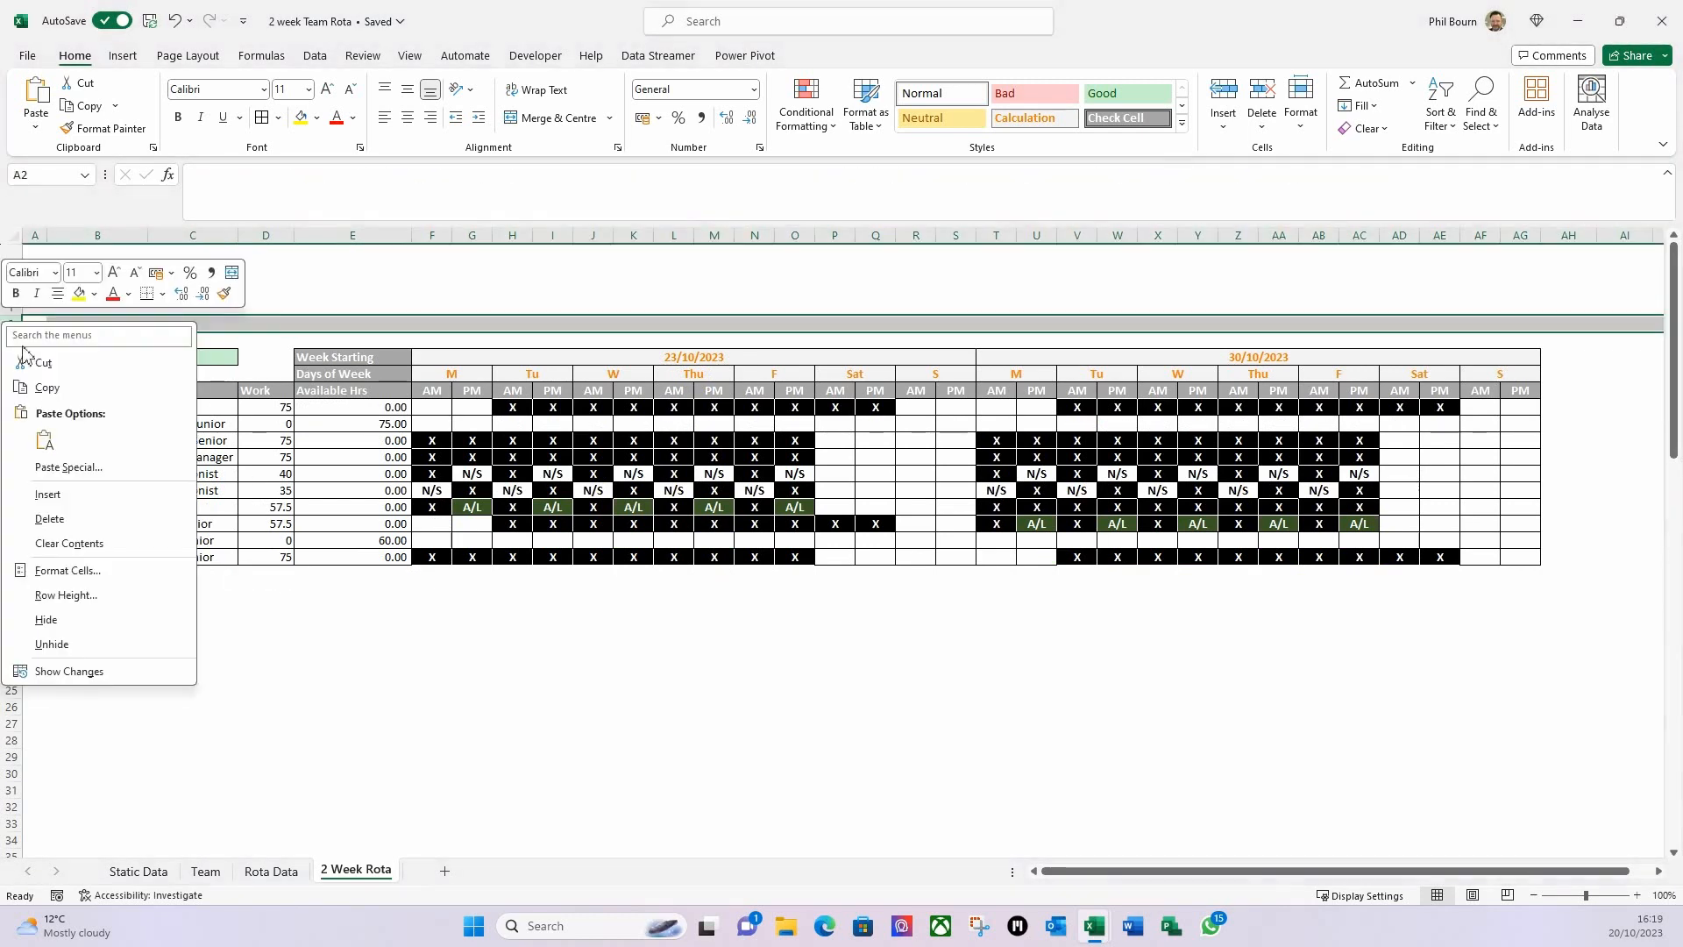
left_click(50, 519)
left_click(220, 458)
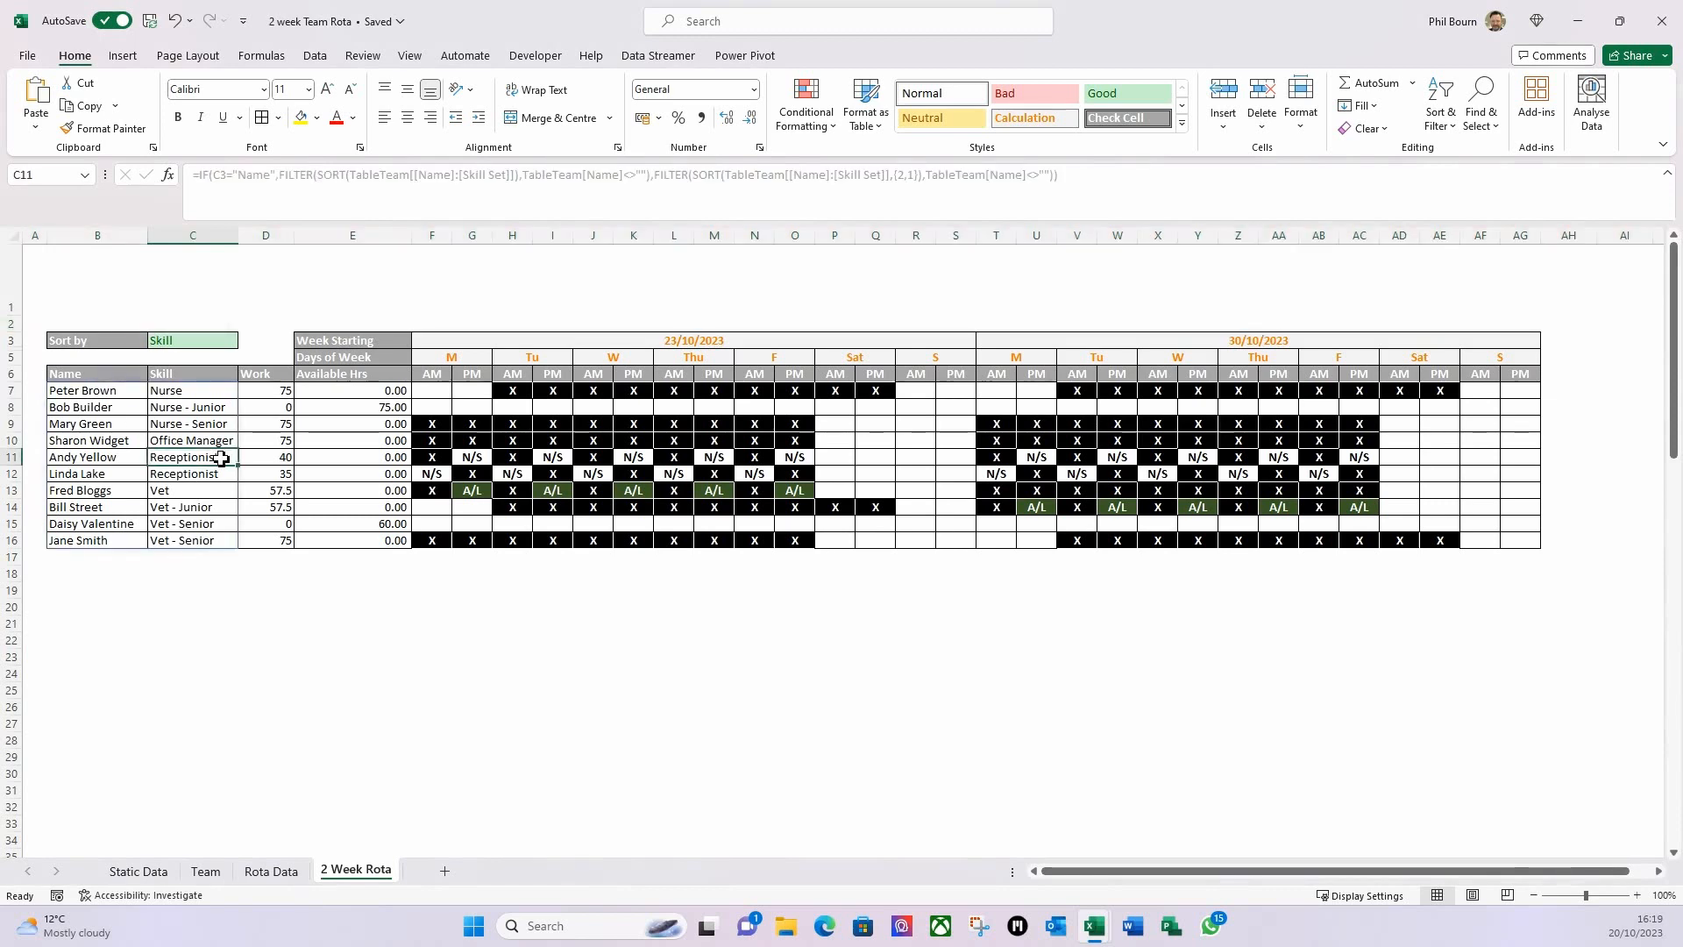
left_click(16, 325)
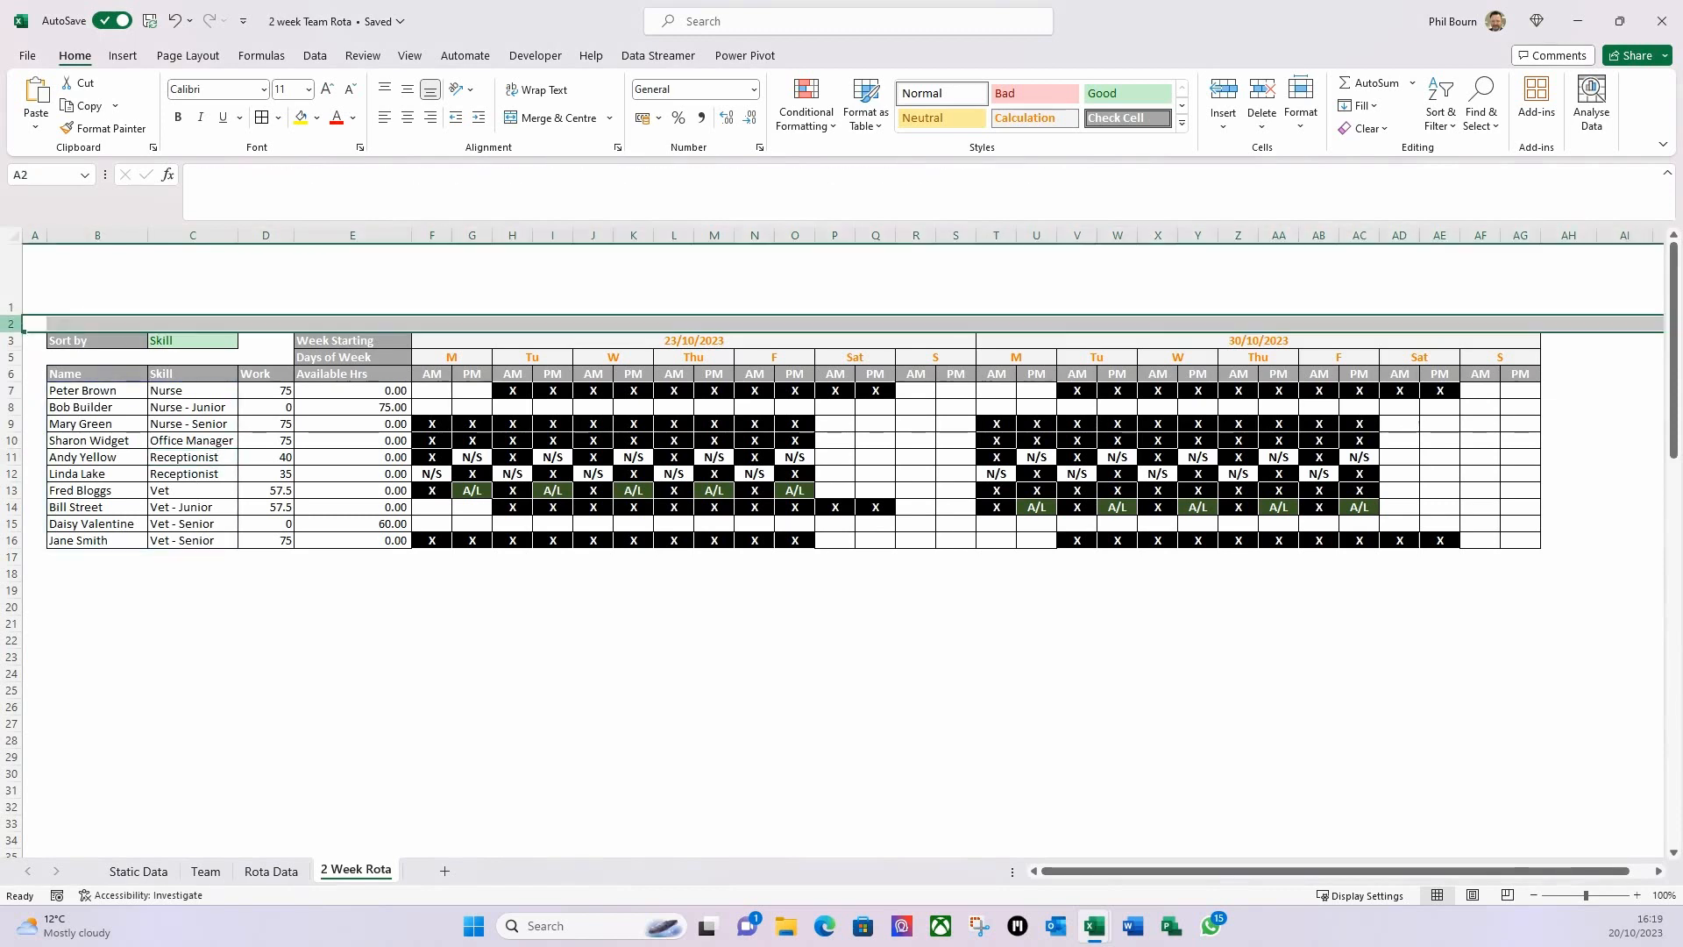
right_click(9, 326)
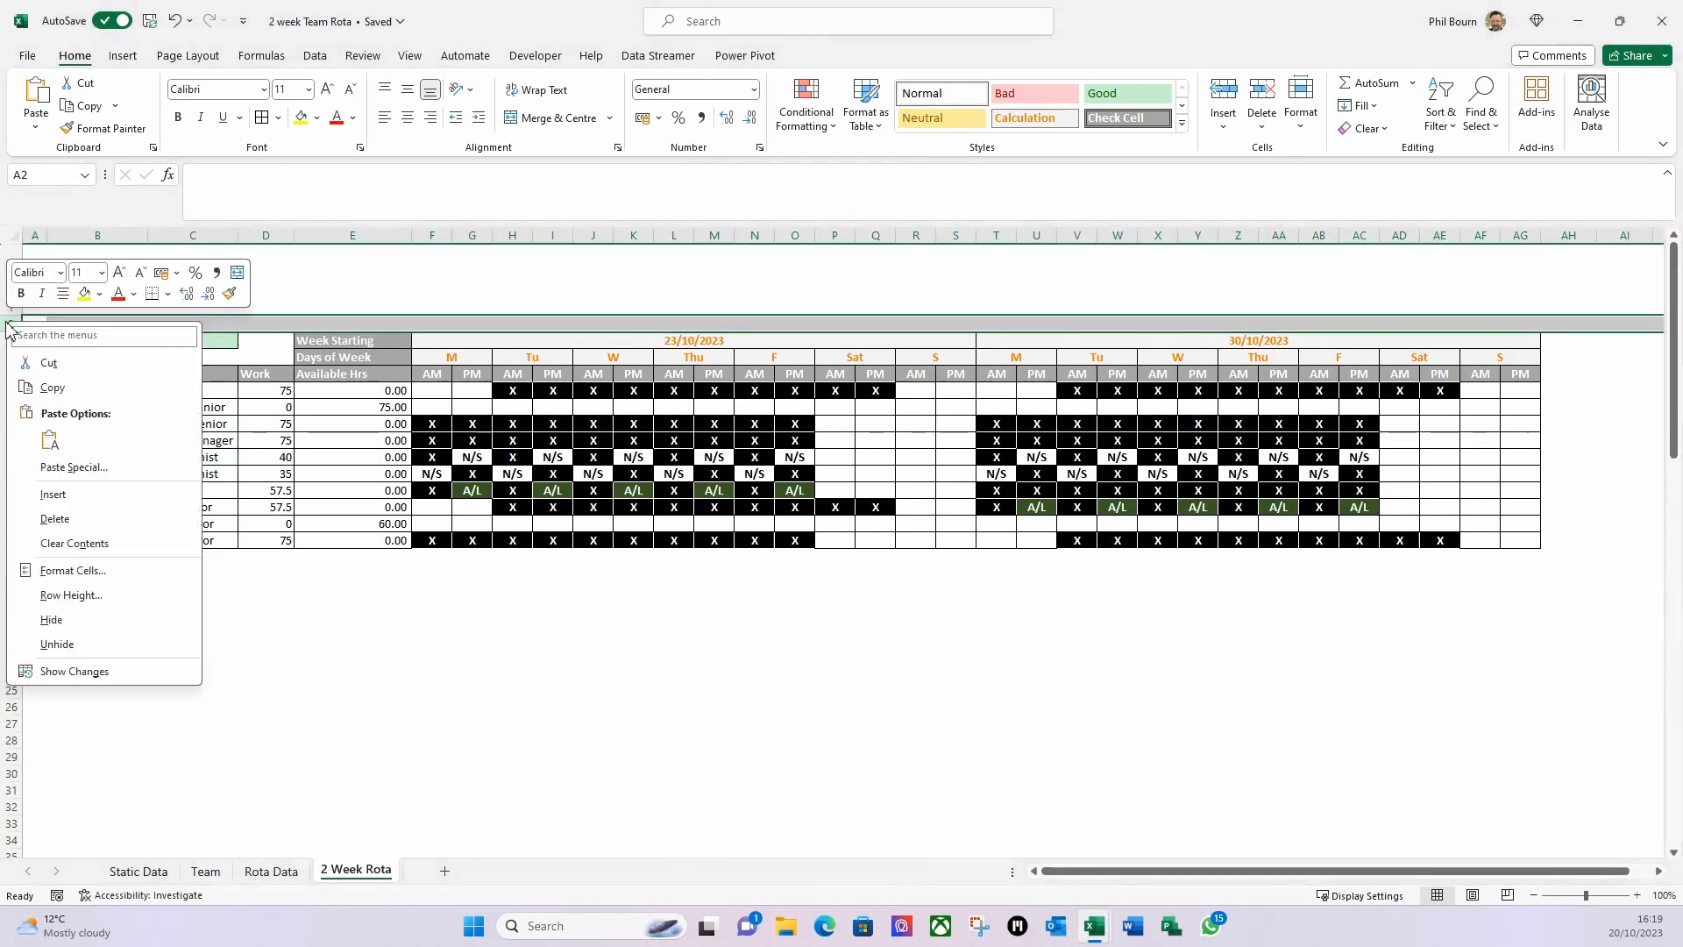
left_click(54, 519)
left_click(220, 539)
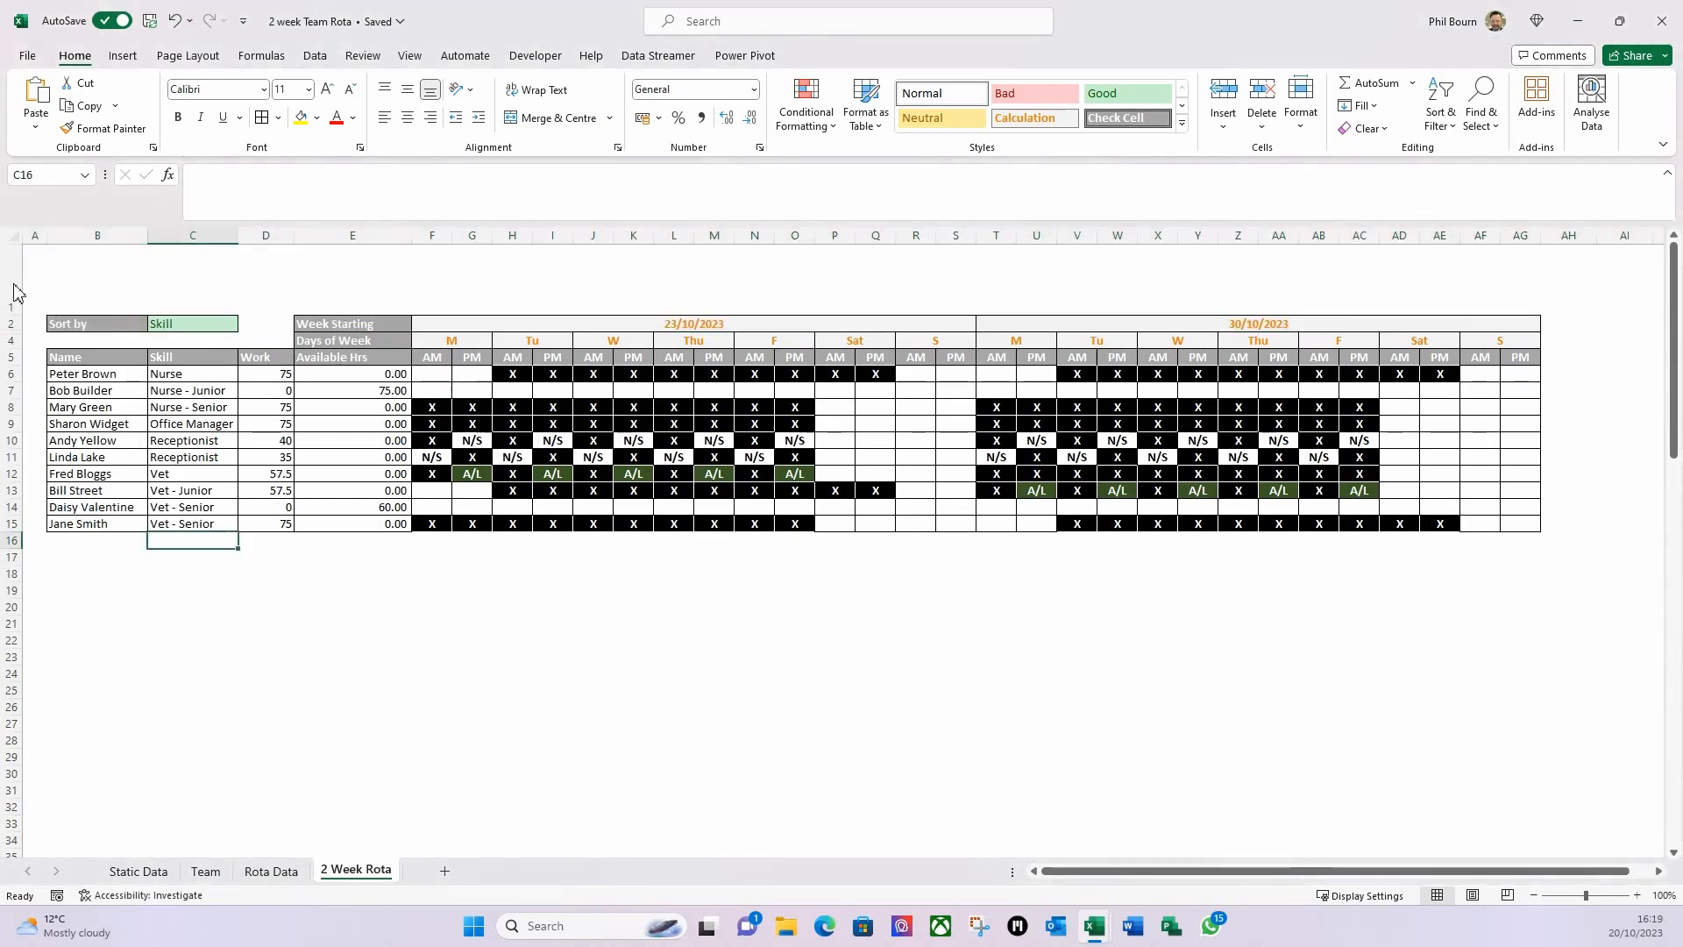
Make row 1 much taller to leave room for a key above the rota.
left_click_drag(12, 314, 12, 409)
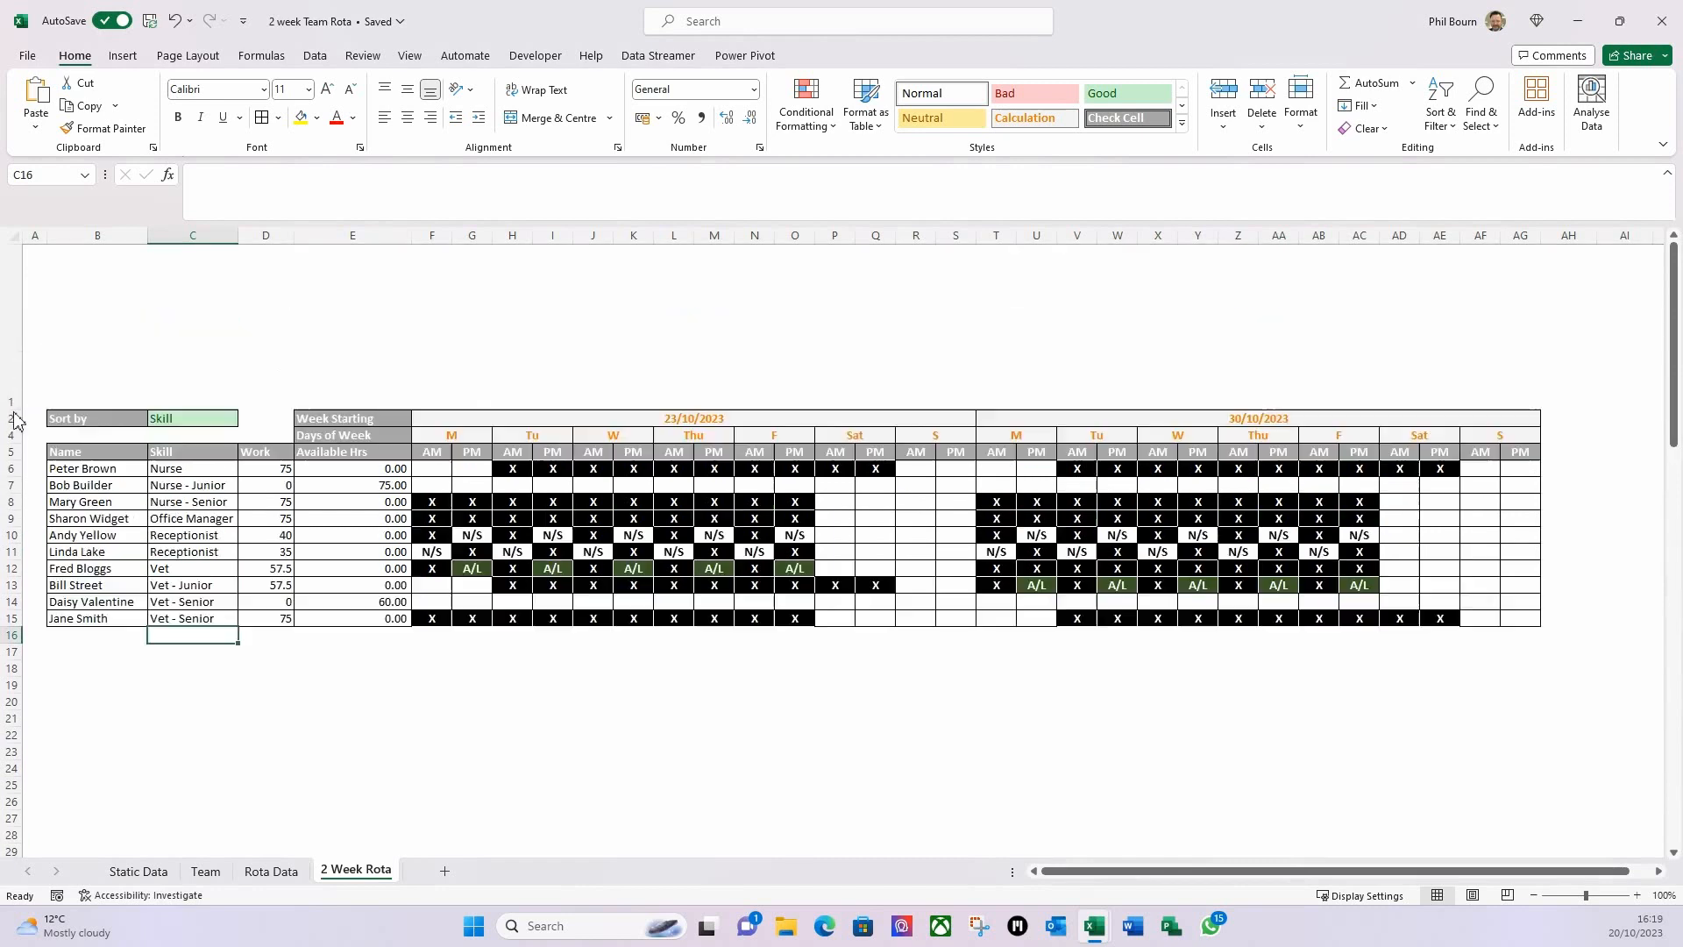
left_click(89, 302)
left_click(316, 330)
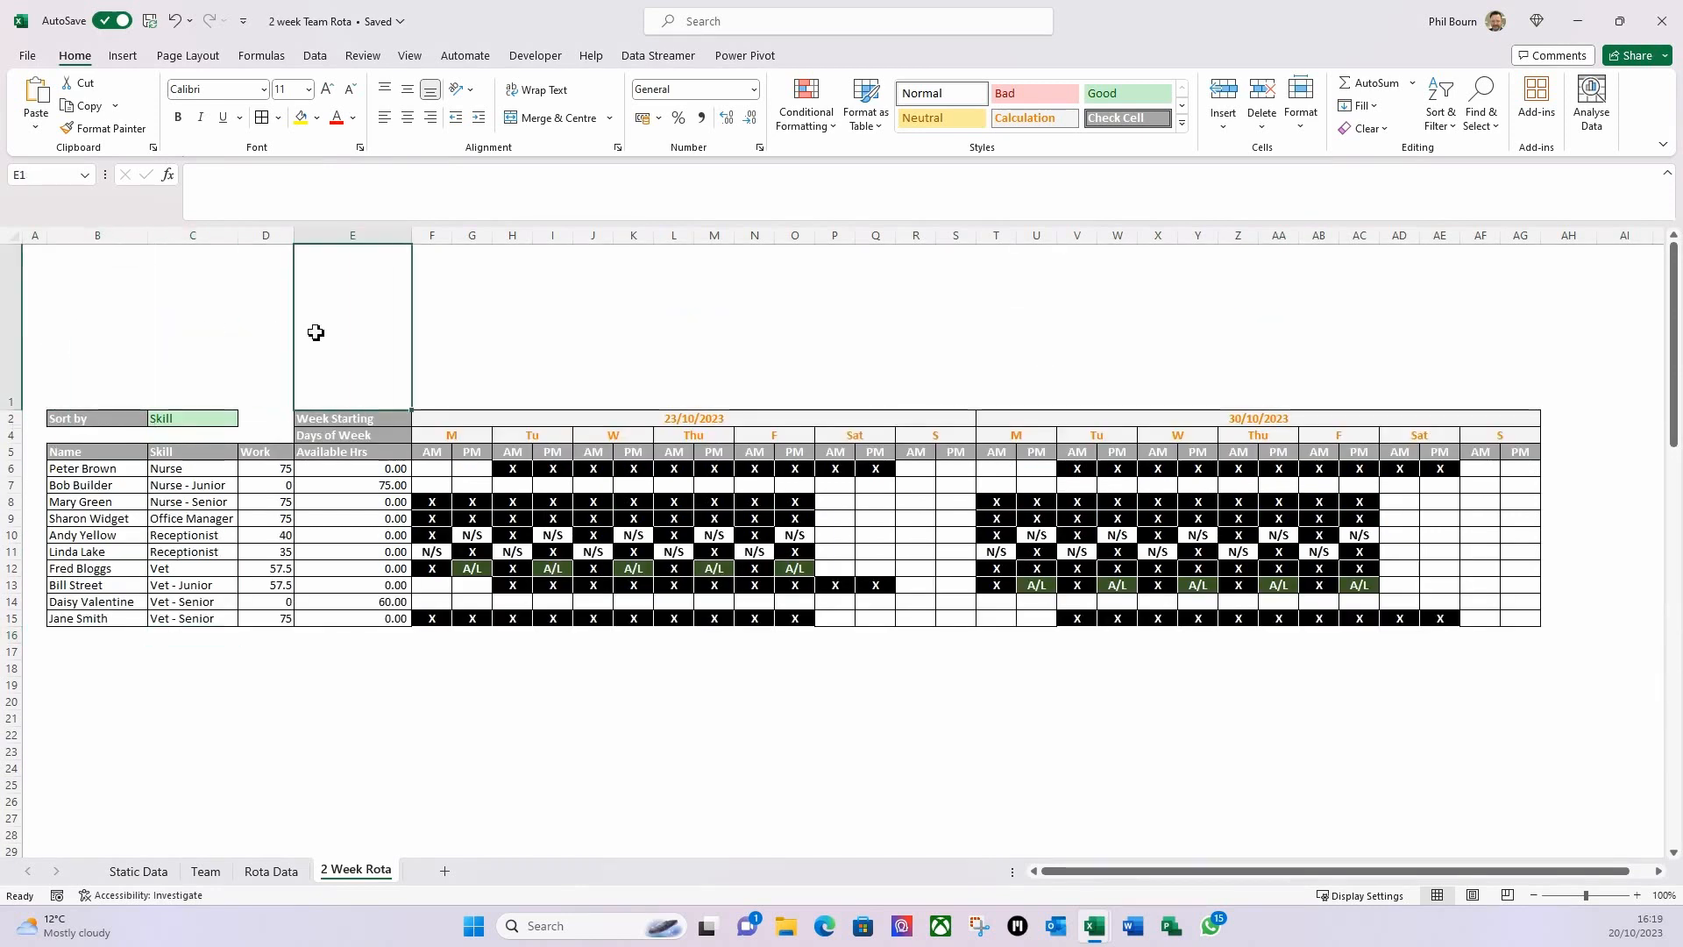
left_click(108, 367)
left_click(375, 360)
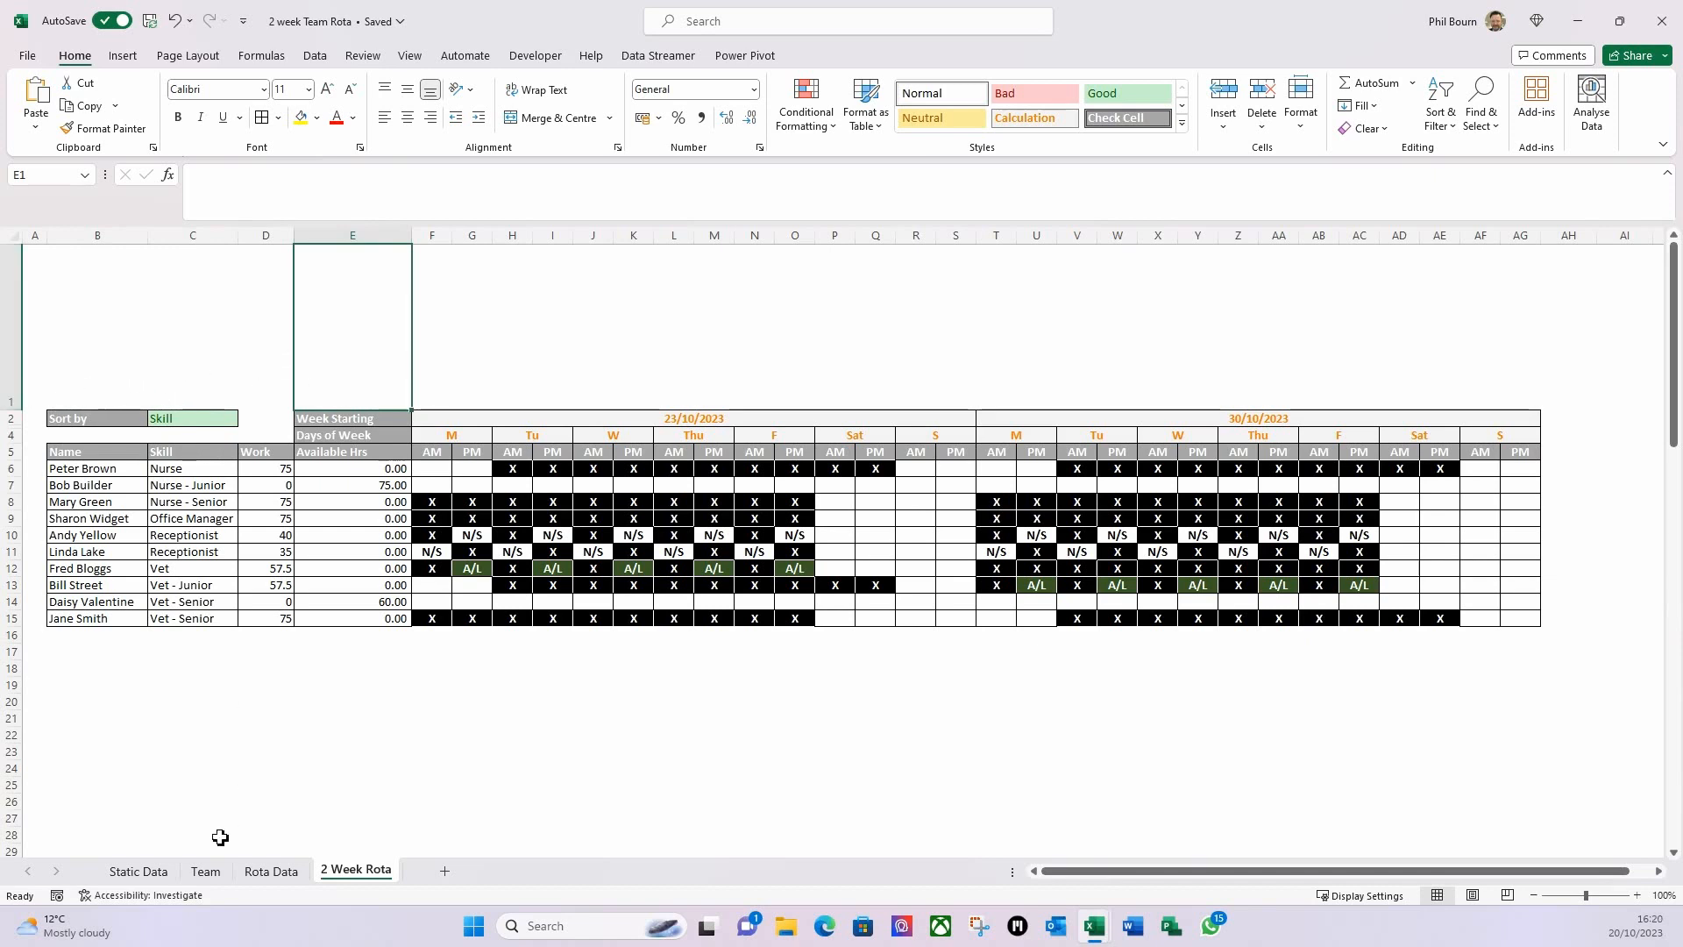
left_click(594, 323)
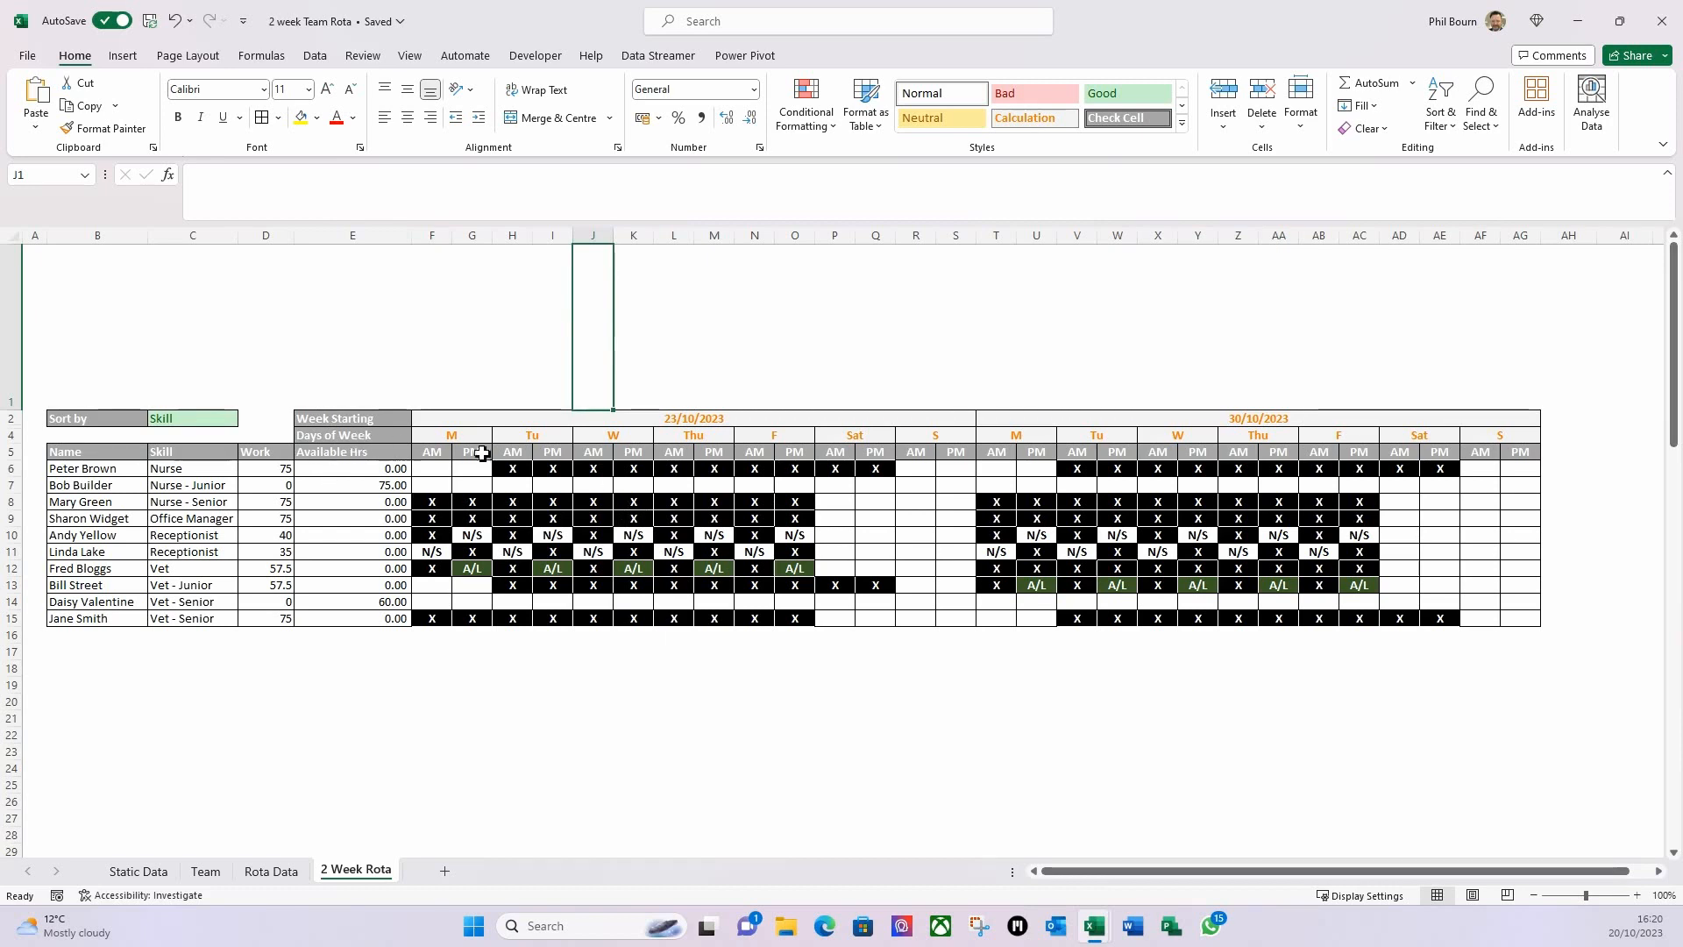
Check the Static Data sheet, then set the Sort by cell on the 2 Week Rota sheet to Name.
left_click(143, 872)
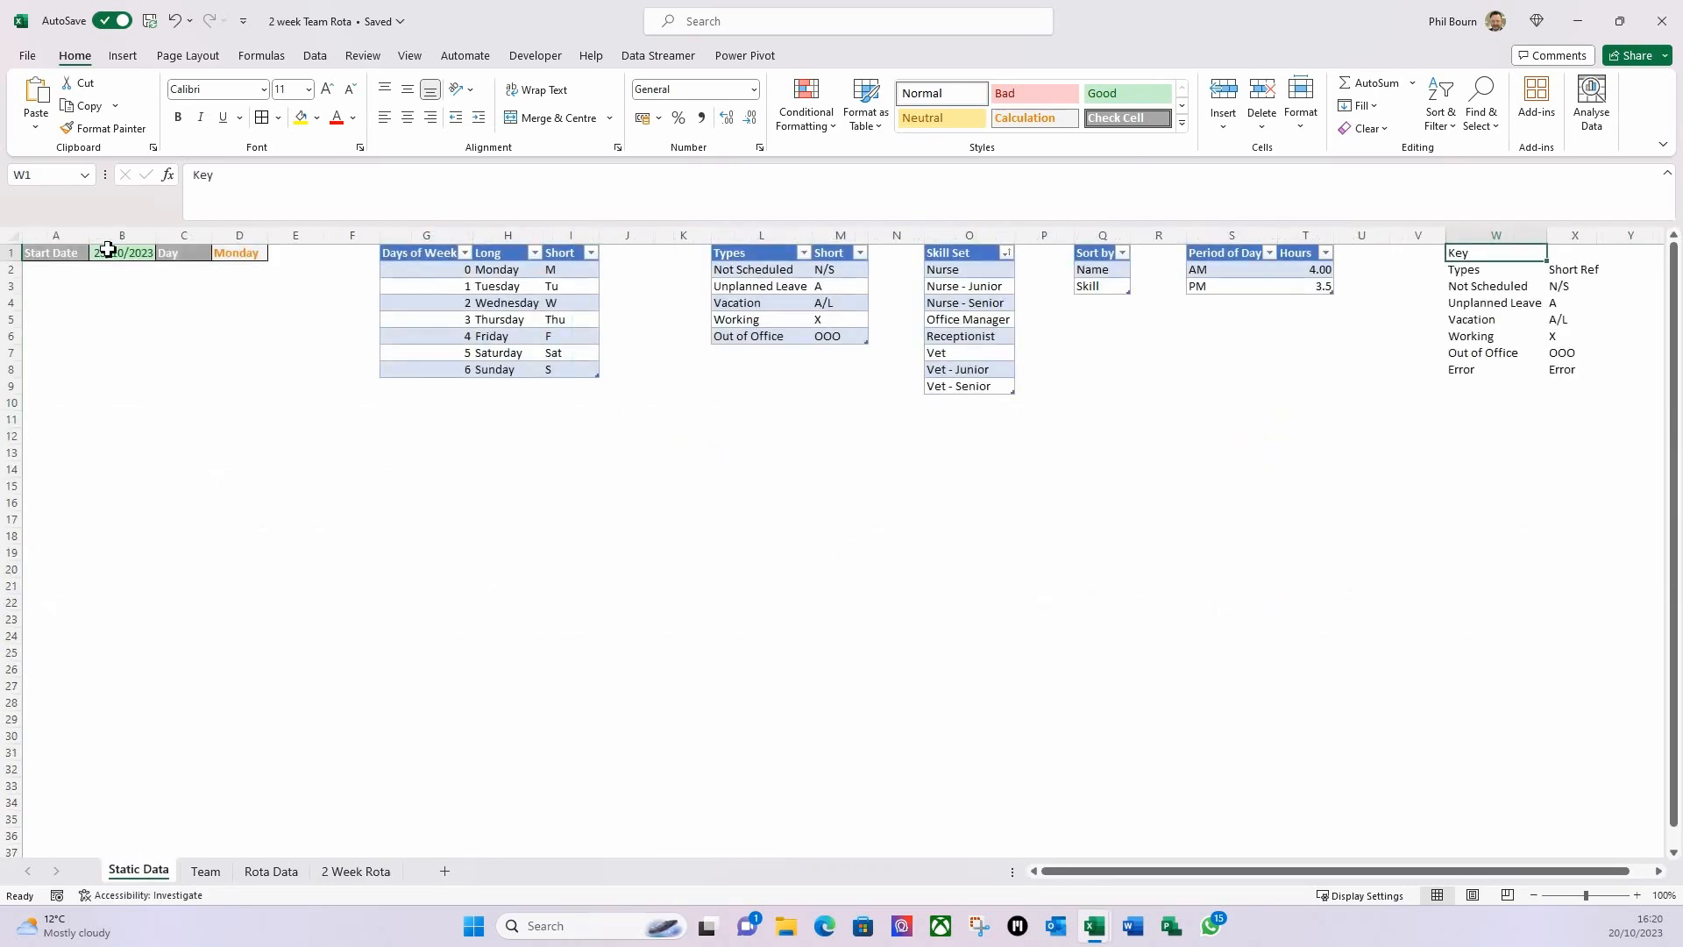
left_click(355, 872)
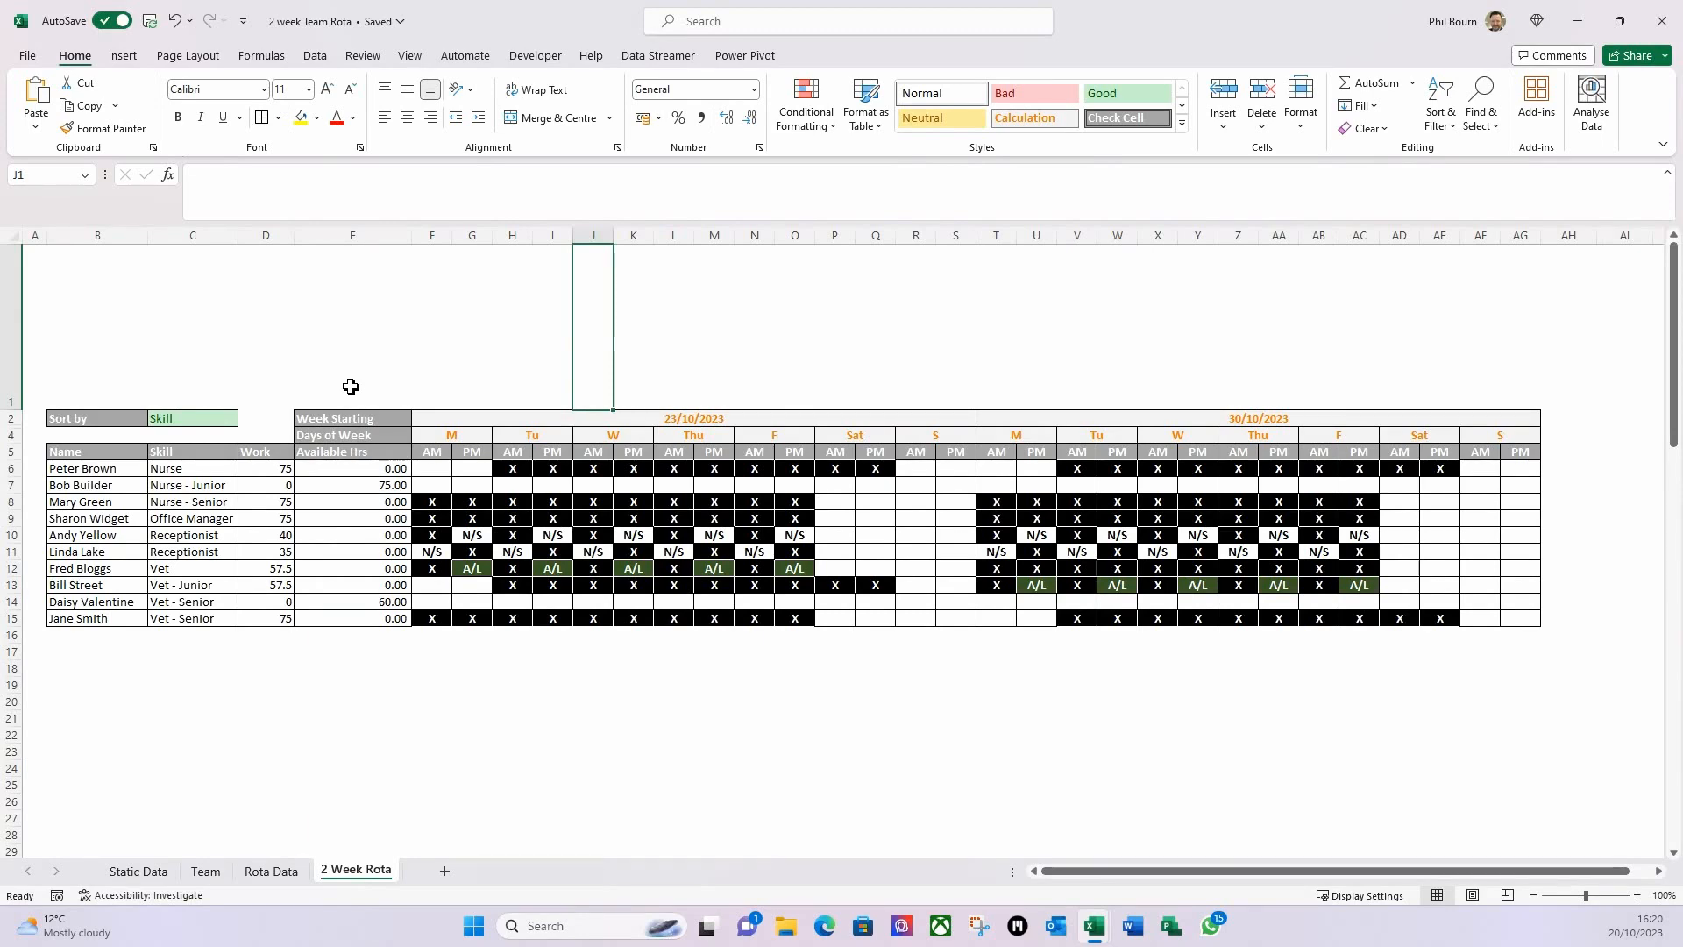
left_click(206, 419)
left_click(246, 420)
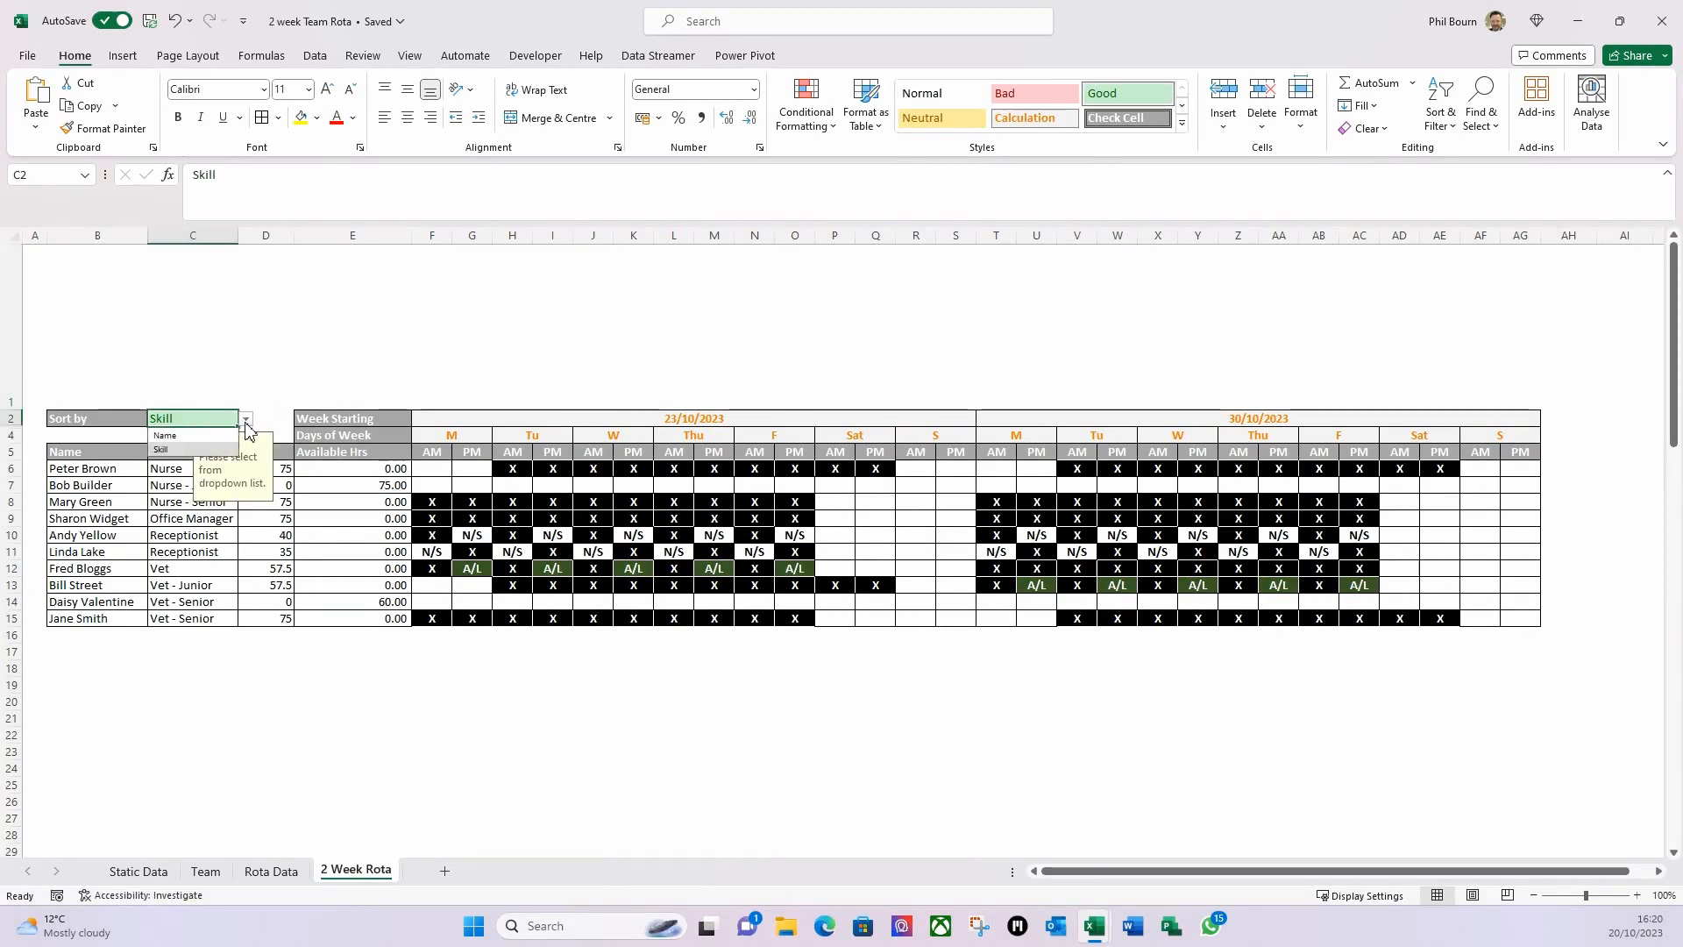
left_click(199, 437)
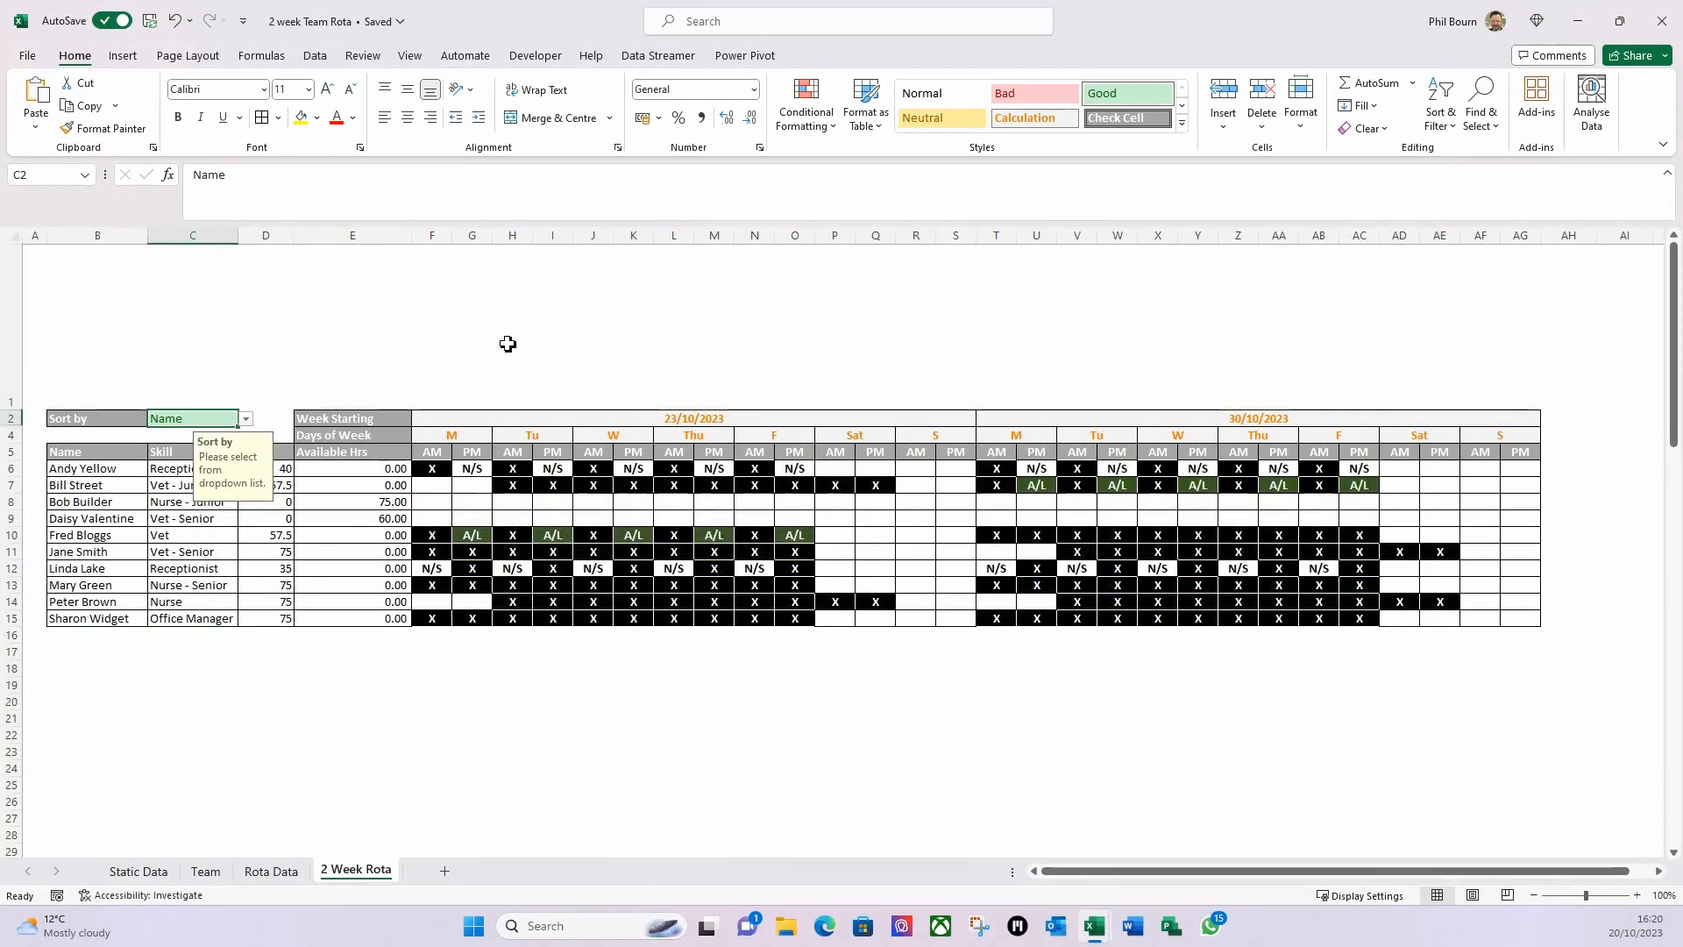
left_click(508, 343)
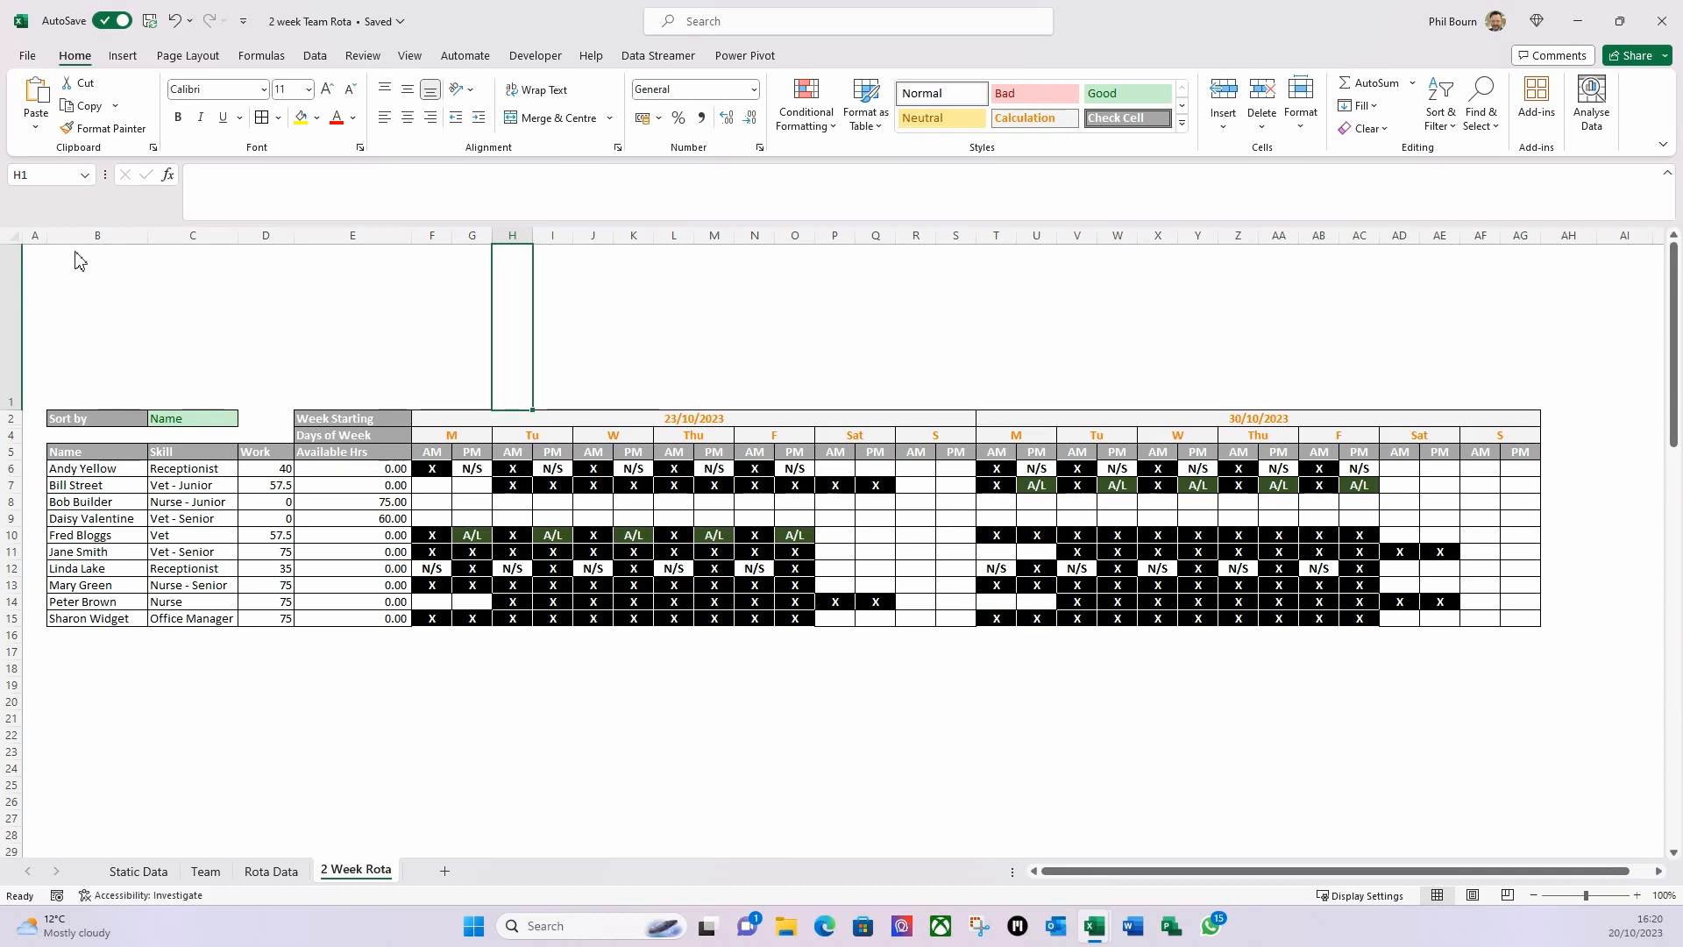
Rearrange the key on the Static Data sheet so the short codes stand in column W and their descriptions in column X.
left_click(138, 871)
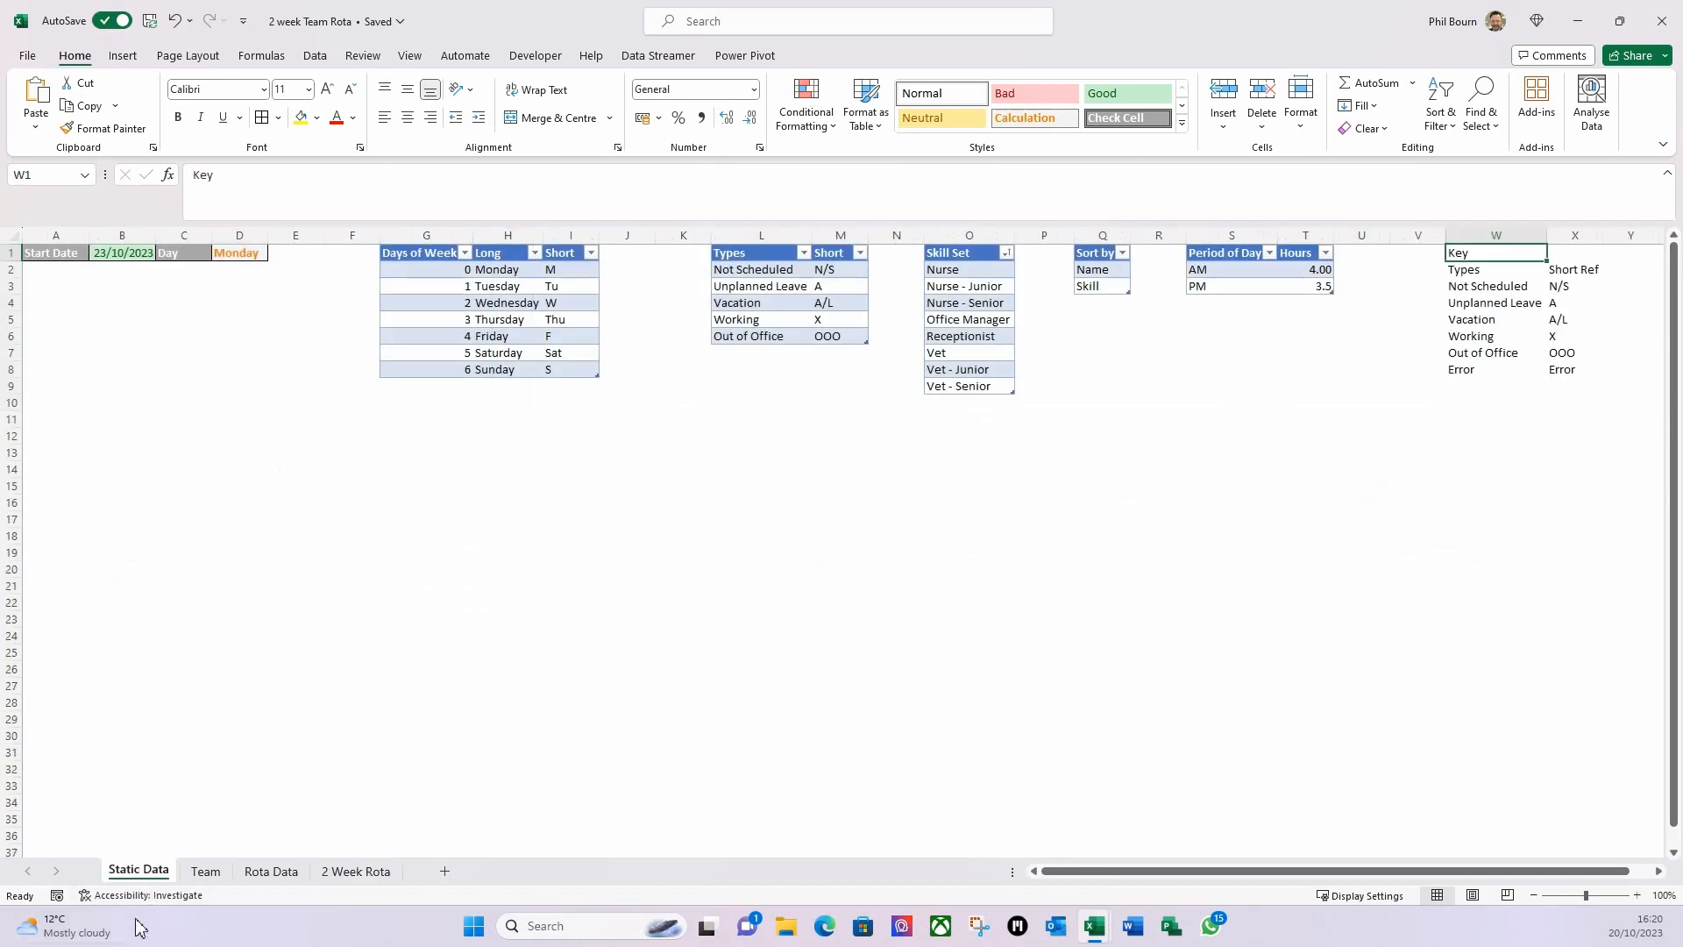
left_click(1458, 316)
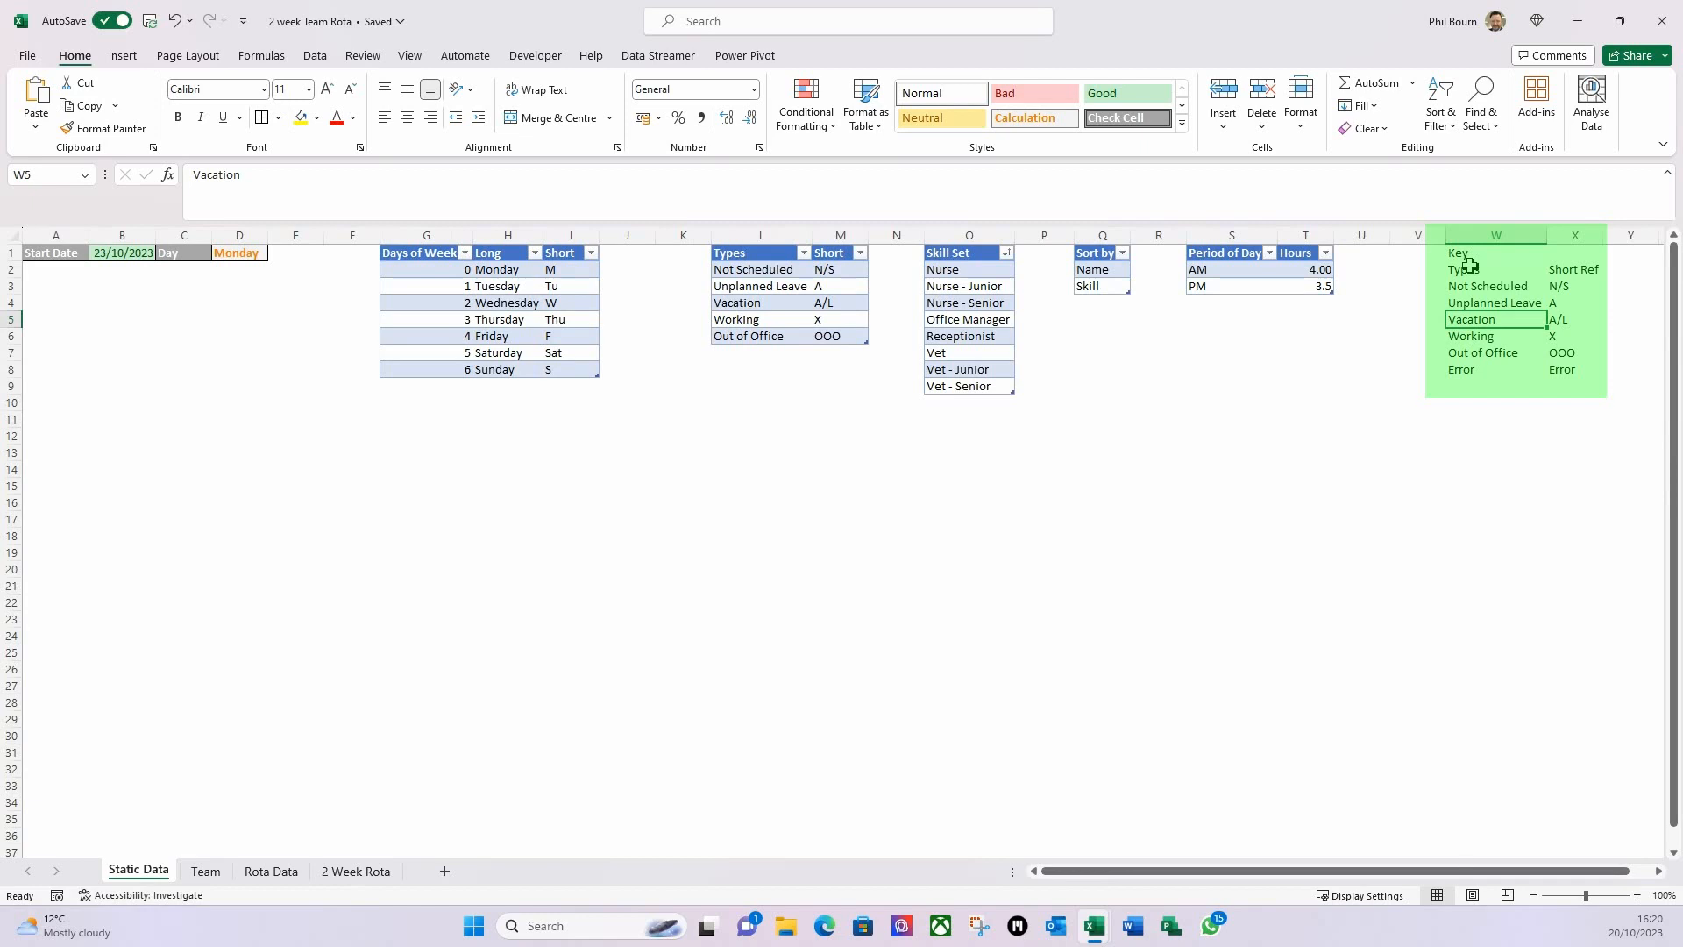
left_click_drag(1470, 267, 1468, 369)
left_click_drag(1548, 356, 1607, 359)
left_click(1504, 253)
left_click_drag(1512, 260, 1620, 370)
left_click_drag(1587, 378, 1476, 383)
left_click_drag(1495, 235, 1575, 236)
double_click(1546, 236)
left_click_drag(1421, 435, 1473, 436)
Remove the Types and Short Ref heading row from the key so the entries start directly under Key.
left_click(1461, 270)
key("Delete")
left_click_drag(1461, 270, 1541, 370)
left_click_drag(1502, 378, 1500, 361)
Centre the short codes in the key and make the N/S code bold.
left_click_drag(1474, 270, 1475, 353)
left_click(407, 118)
left_click(1475, 270)
left_click(178, 118)
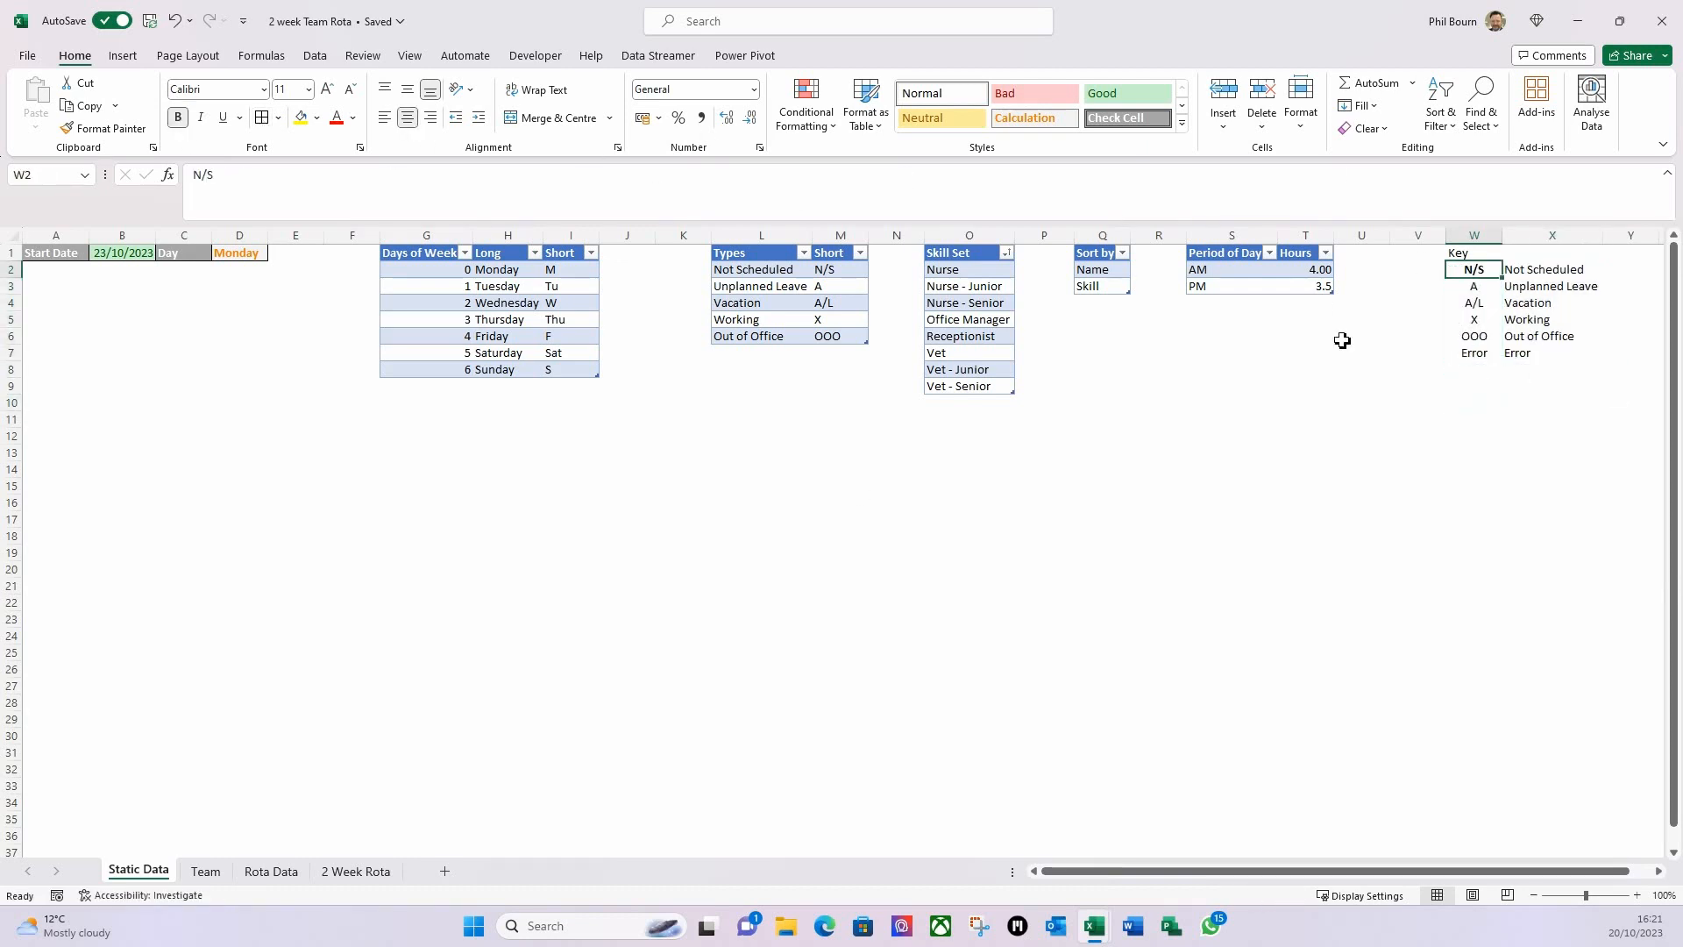
Format the key's A code cell with an orange fill and bold white text.
left_click(1474, 287)
left_click(316, 119)
left_click(376, 161)
left_click(353, 119)
left_click(340, 161)
left_click(180, 117)
right_click(1474, 287)
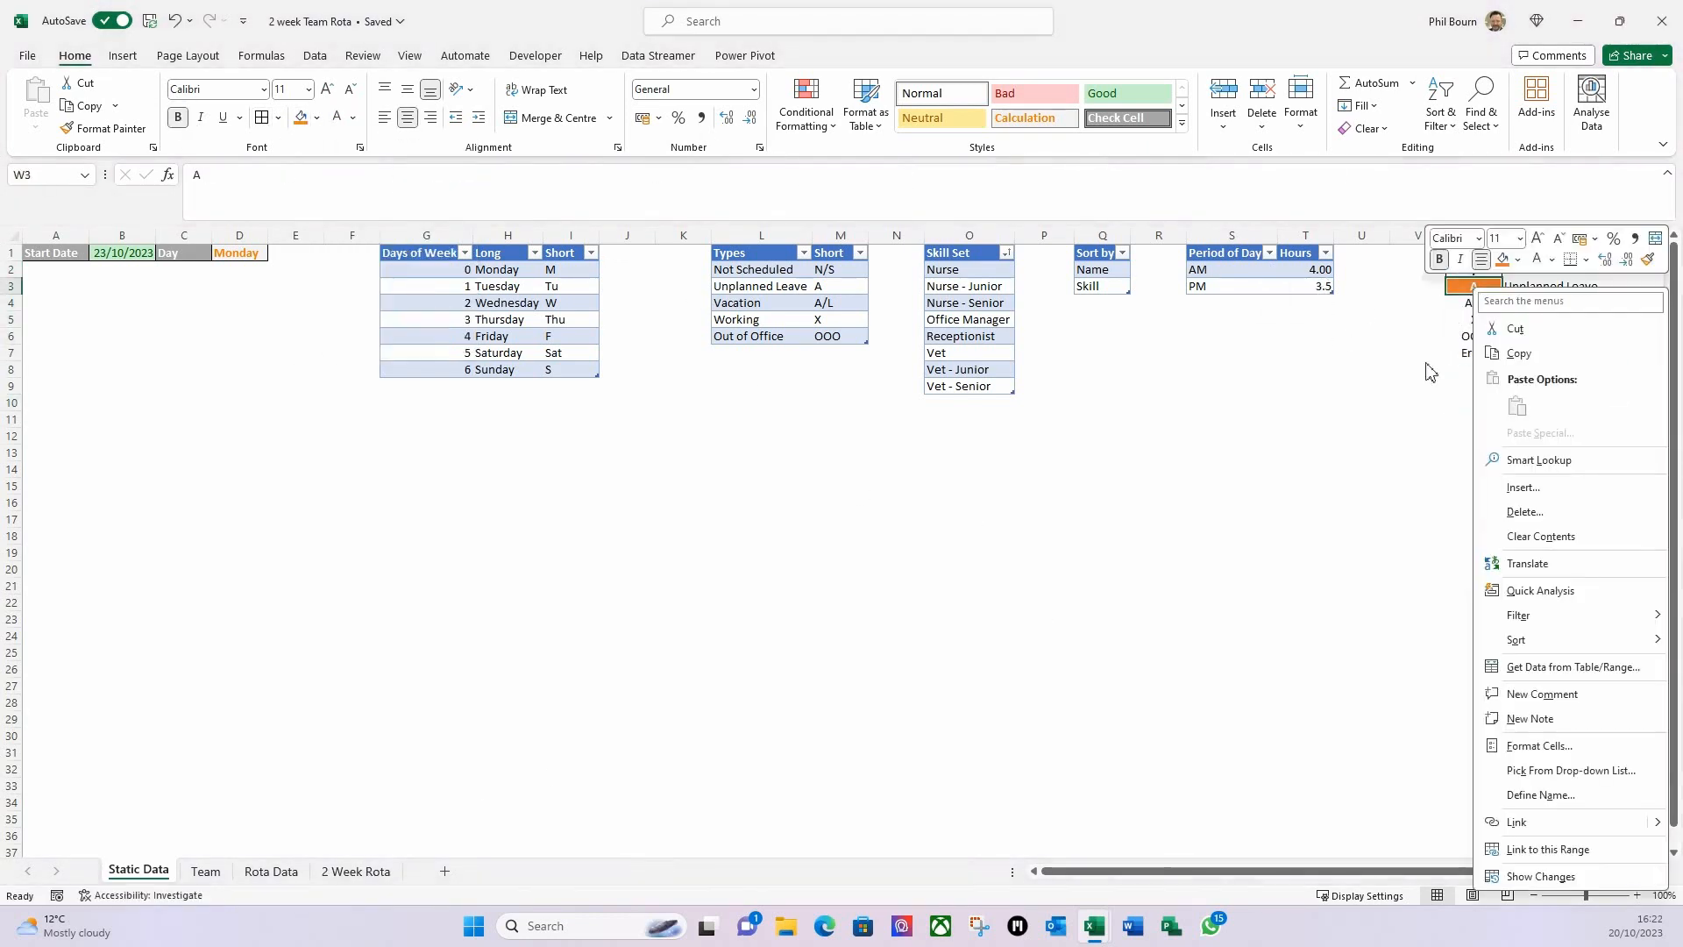
left_click(1426, 373)
Fill the key's A/L code cell with green.
left_click(1475, 303)
left_click(317, 119)
left_click(435, 214)
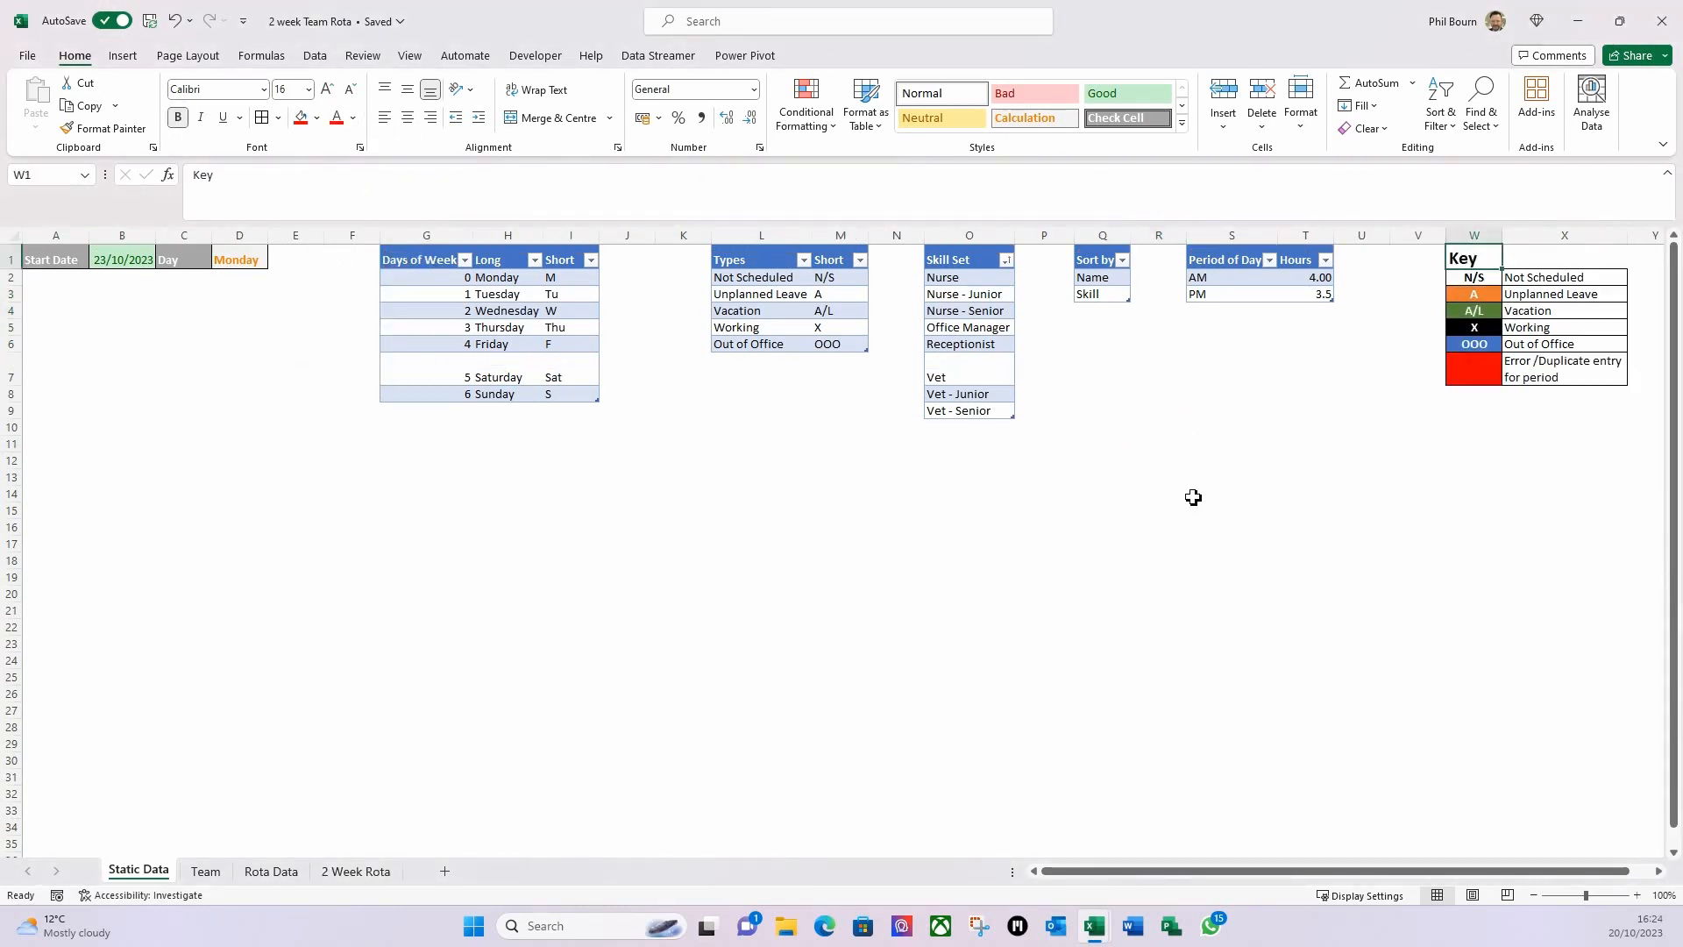
left_click(1195, 492)
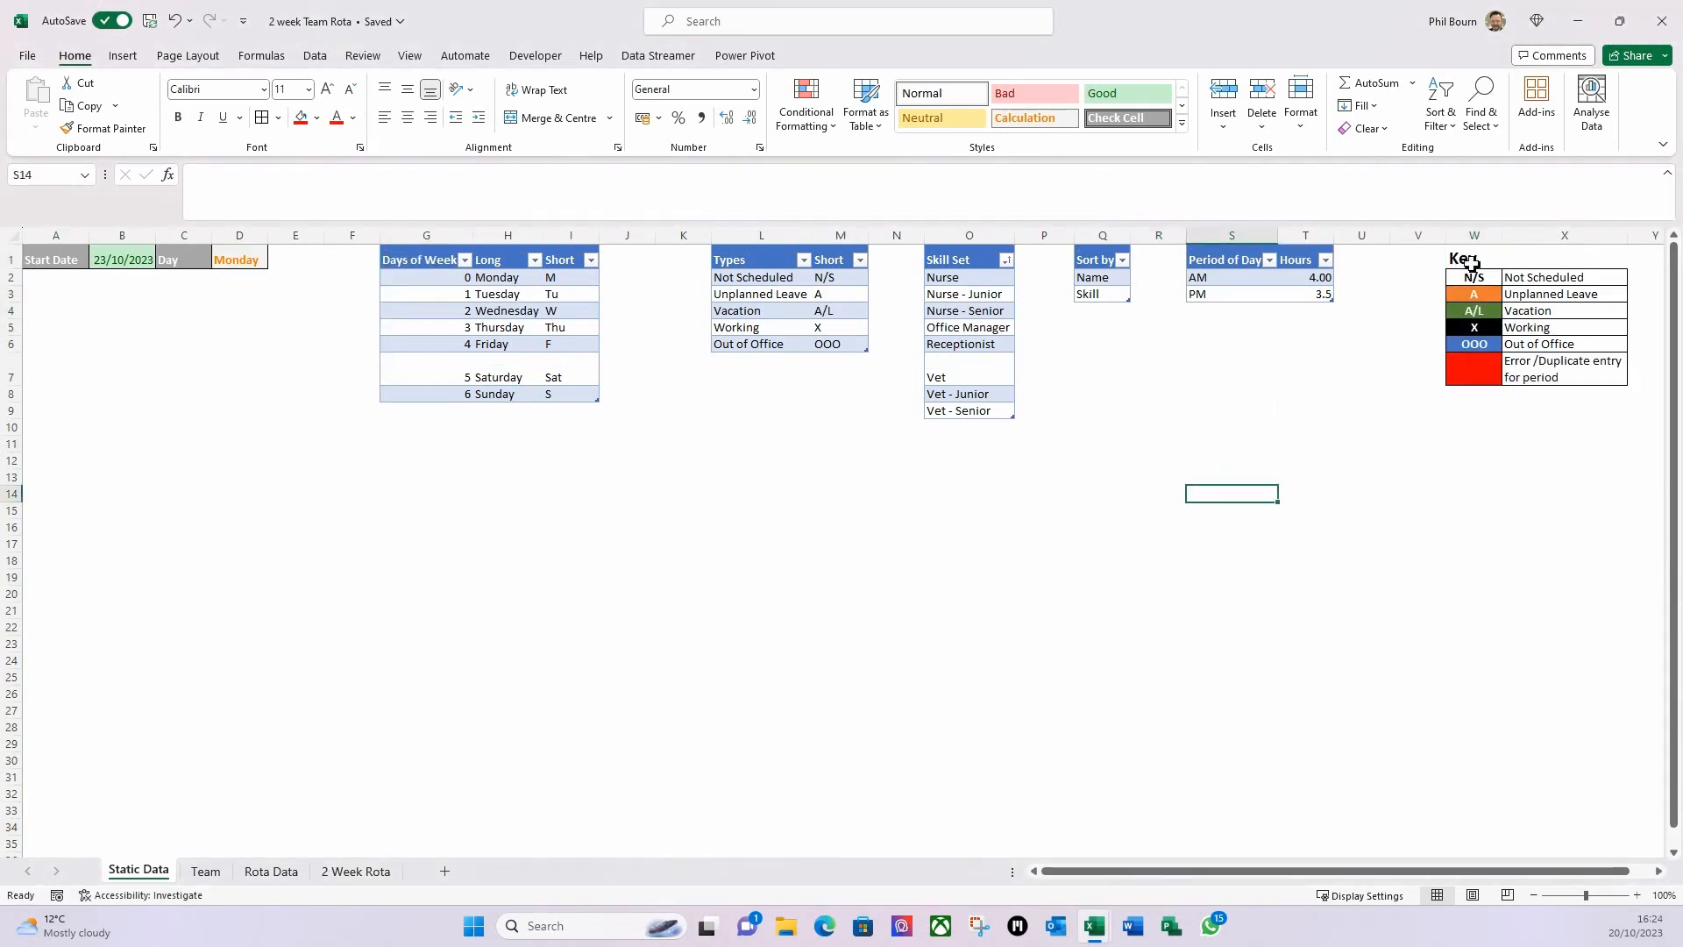
Copy the whole key, W1:X7, from Static Data and paste it as a linked picture at B1 of 2 Week Rota.
left_click_drag(1476, 260, 1582, 364)
key("ctrl+c")
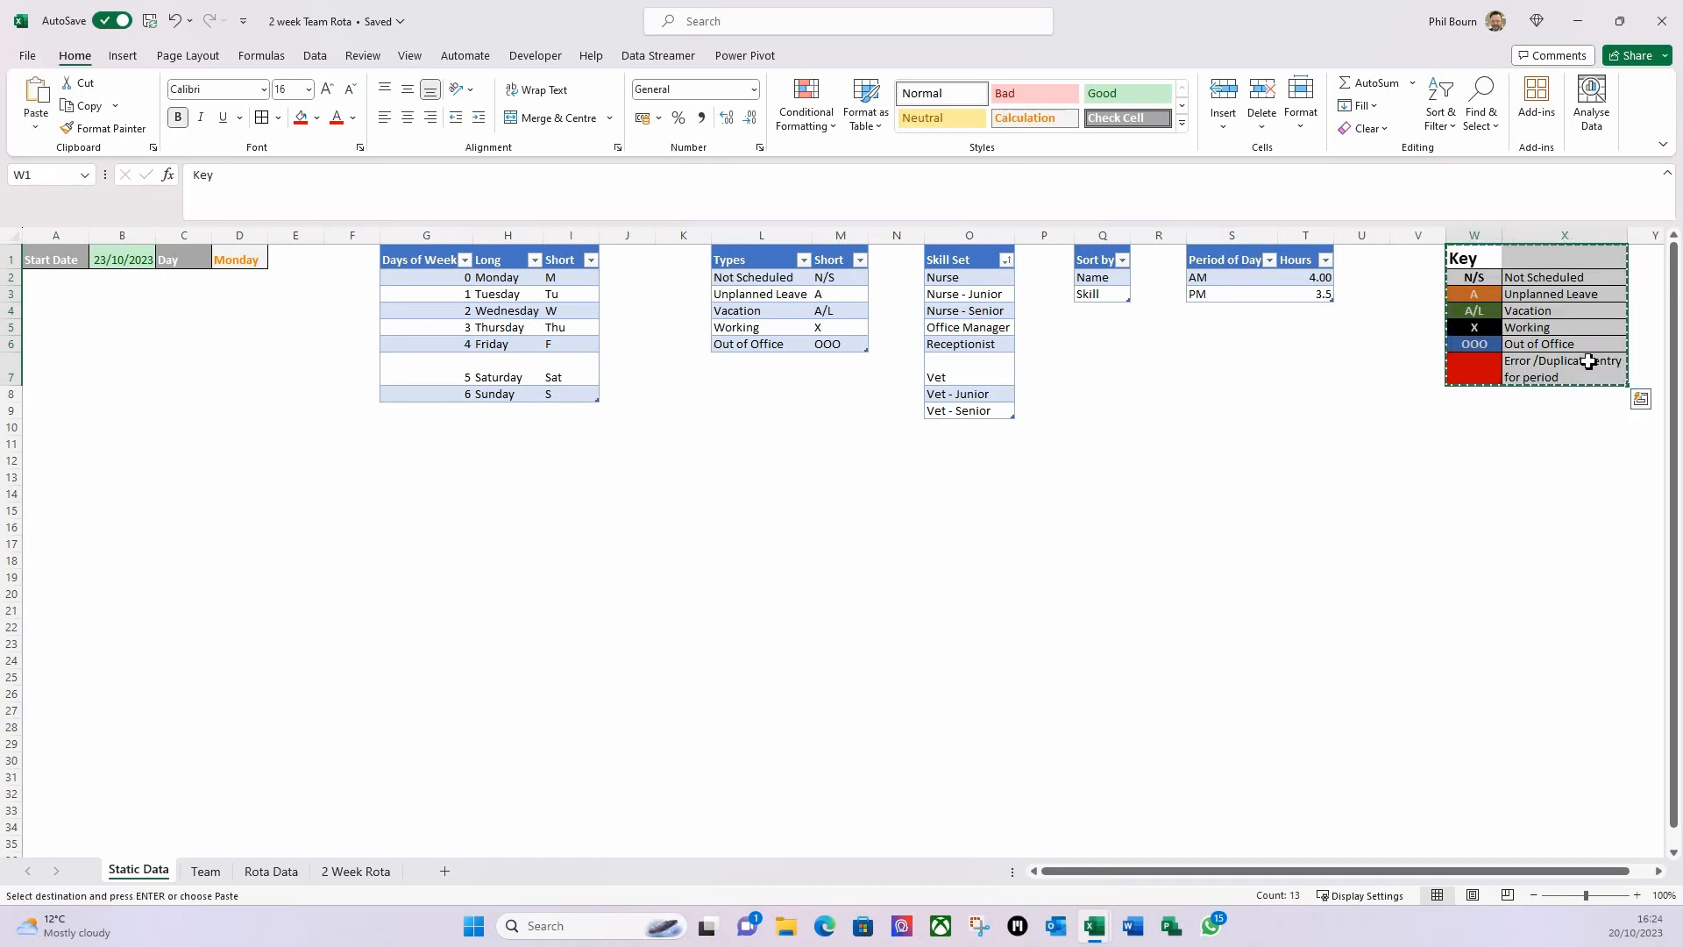
left_click(355, 872)
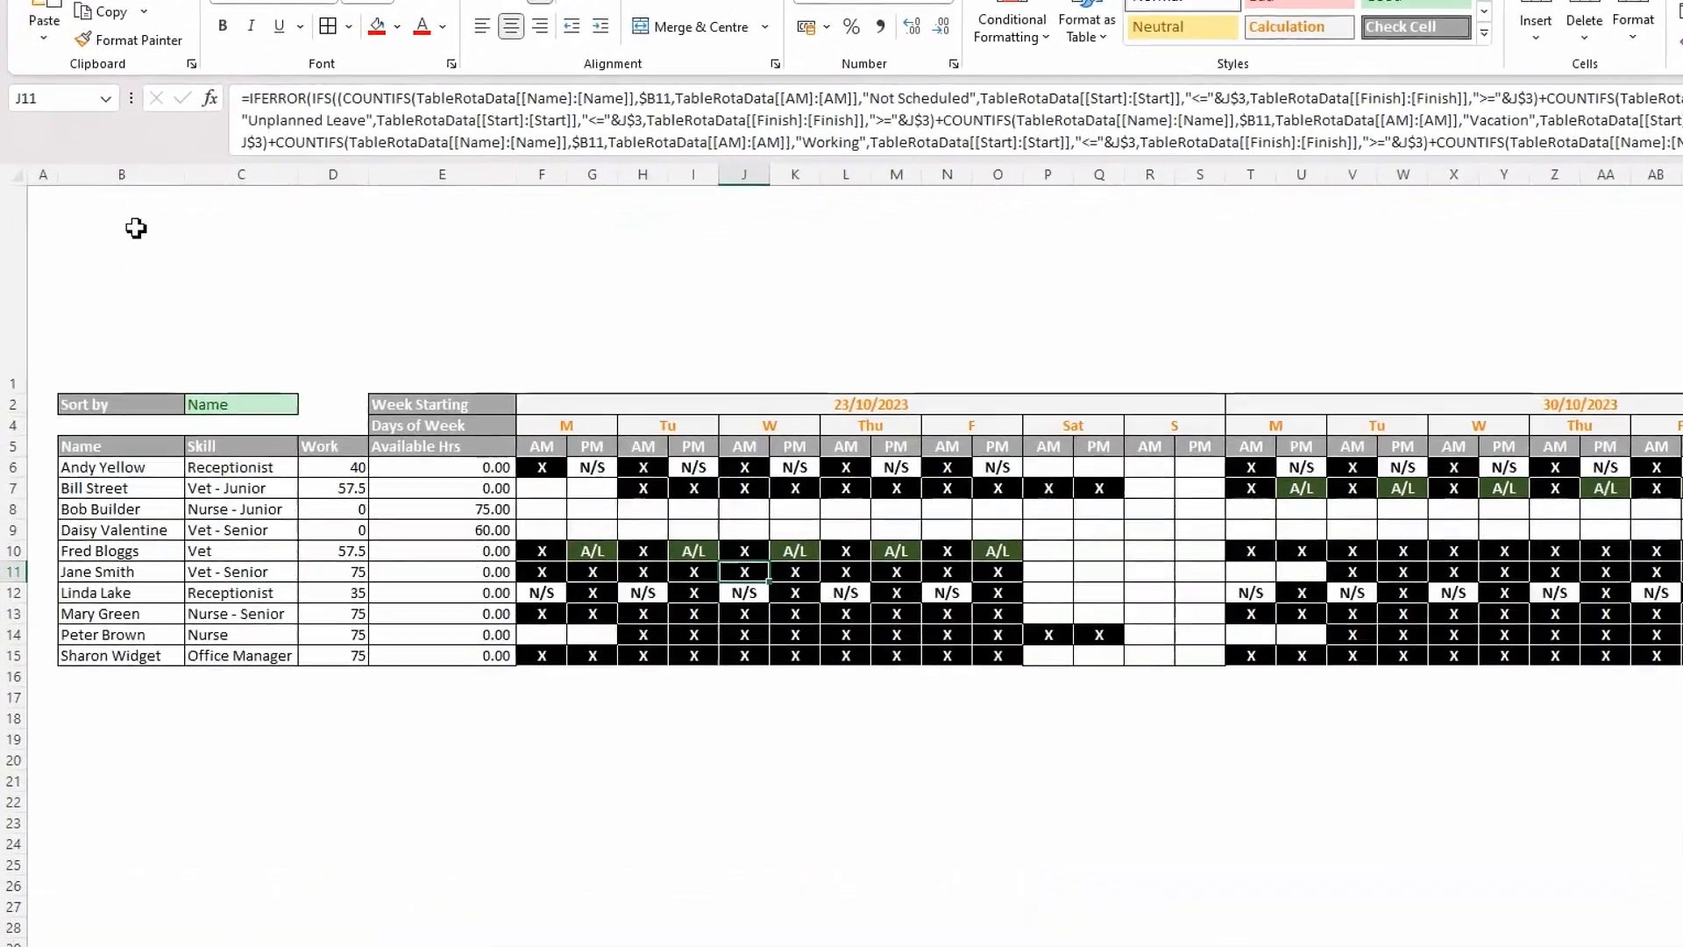
right_click(104, 284)
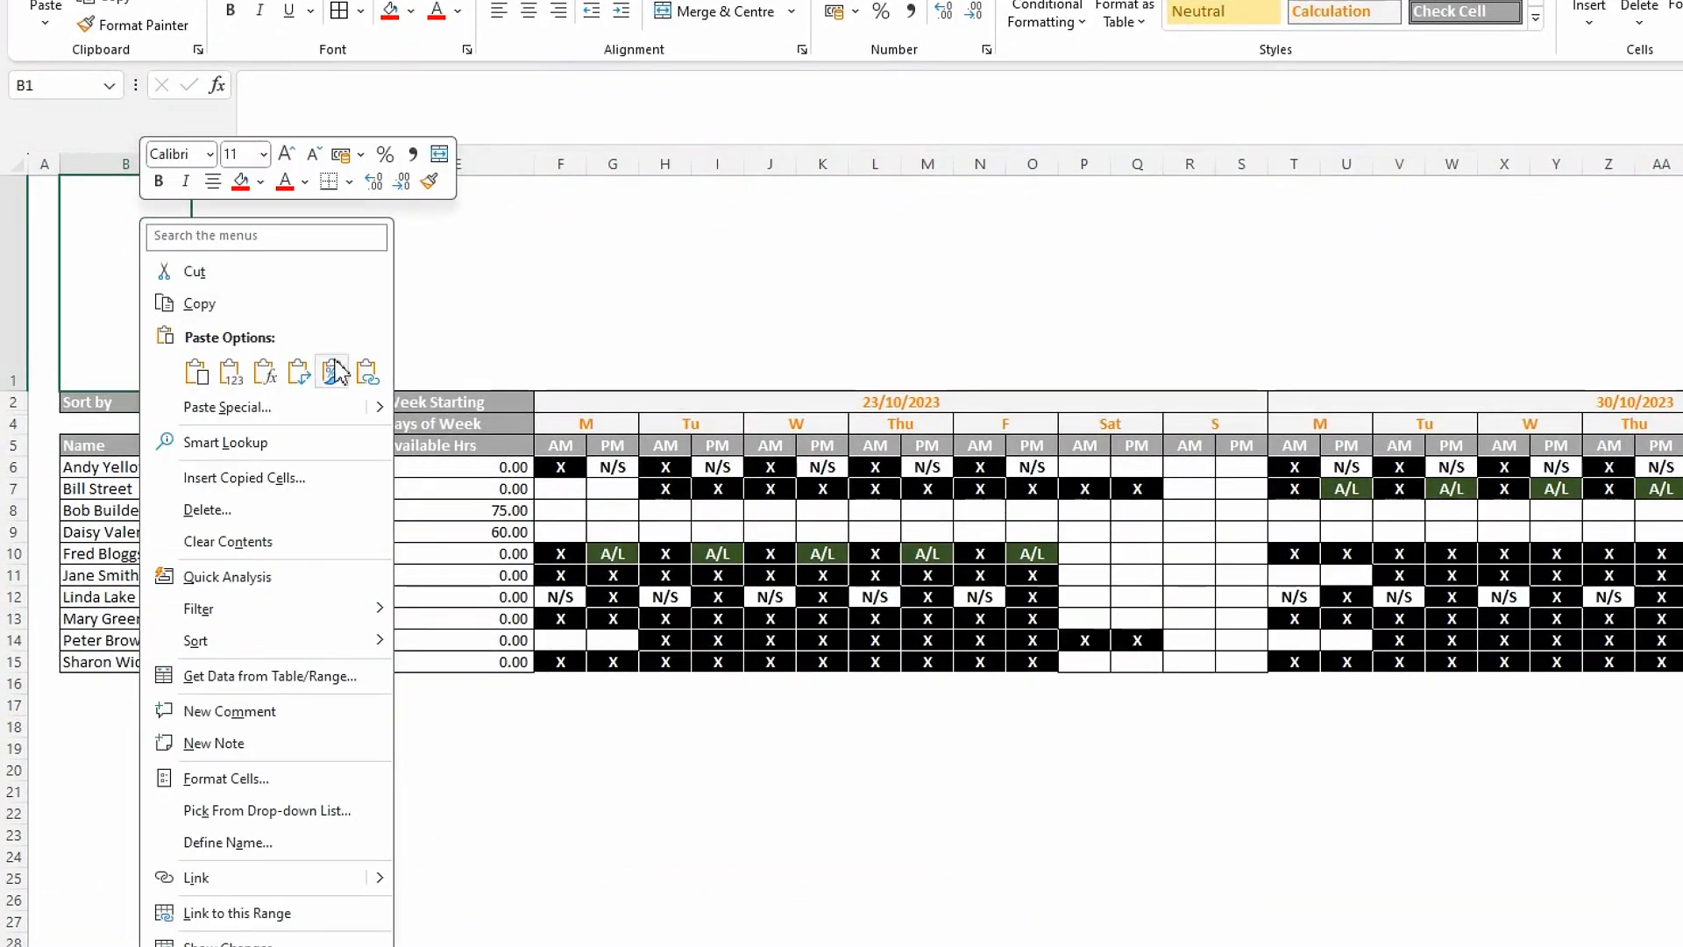
mouse_move(379, 407)
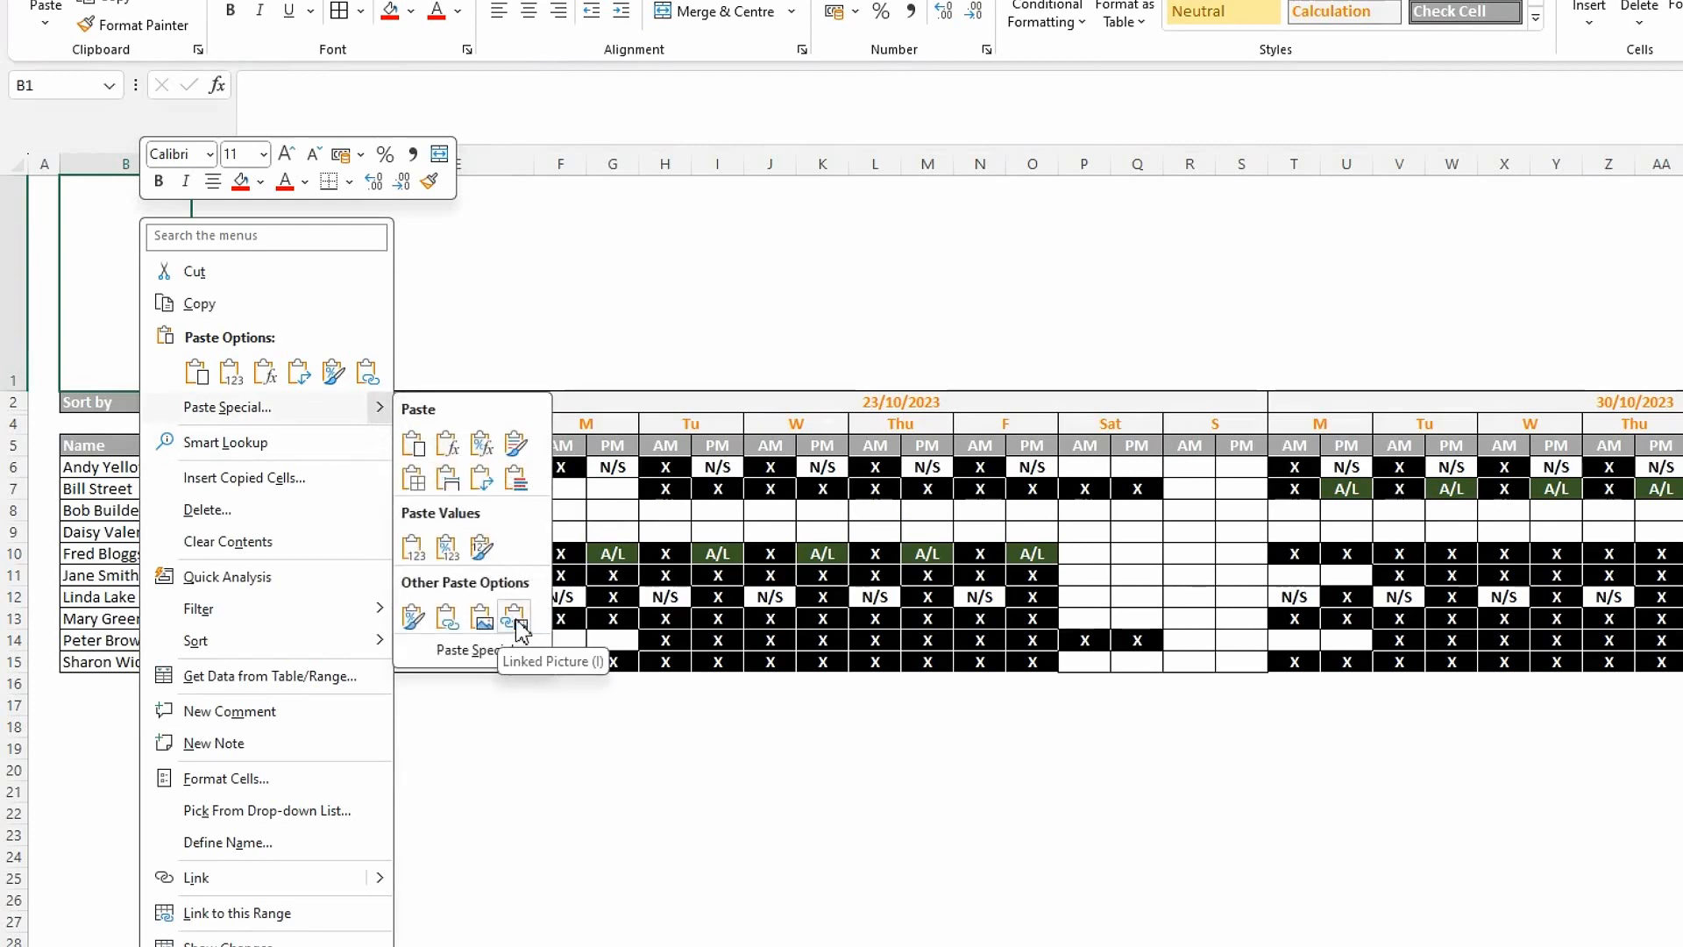
left_click(523, 622)
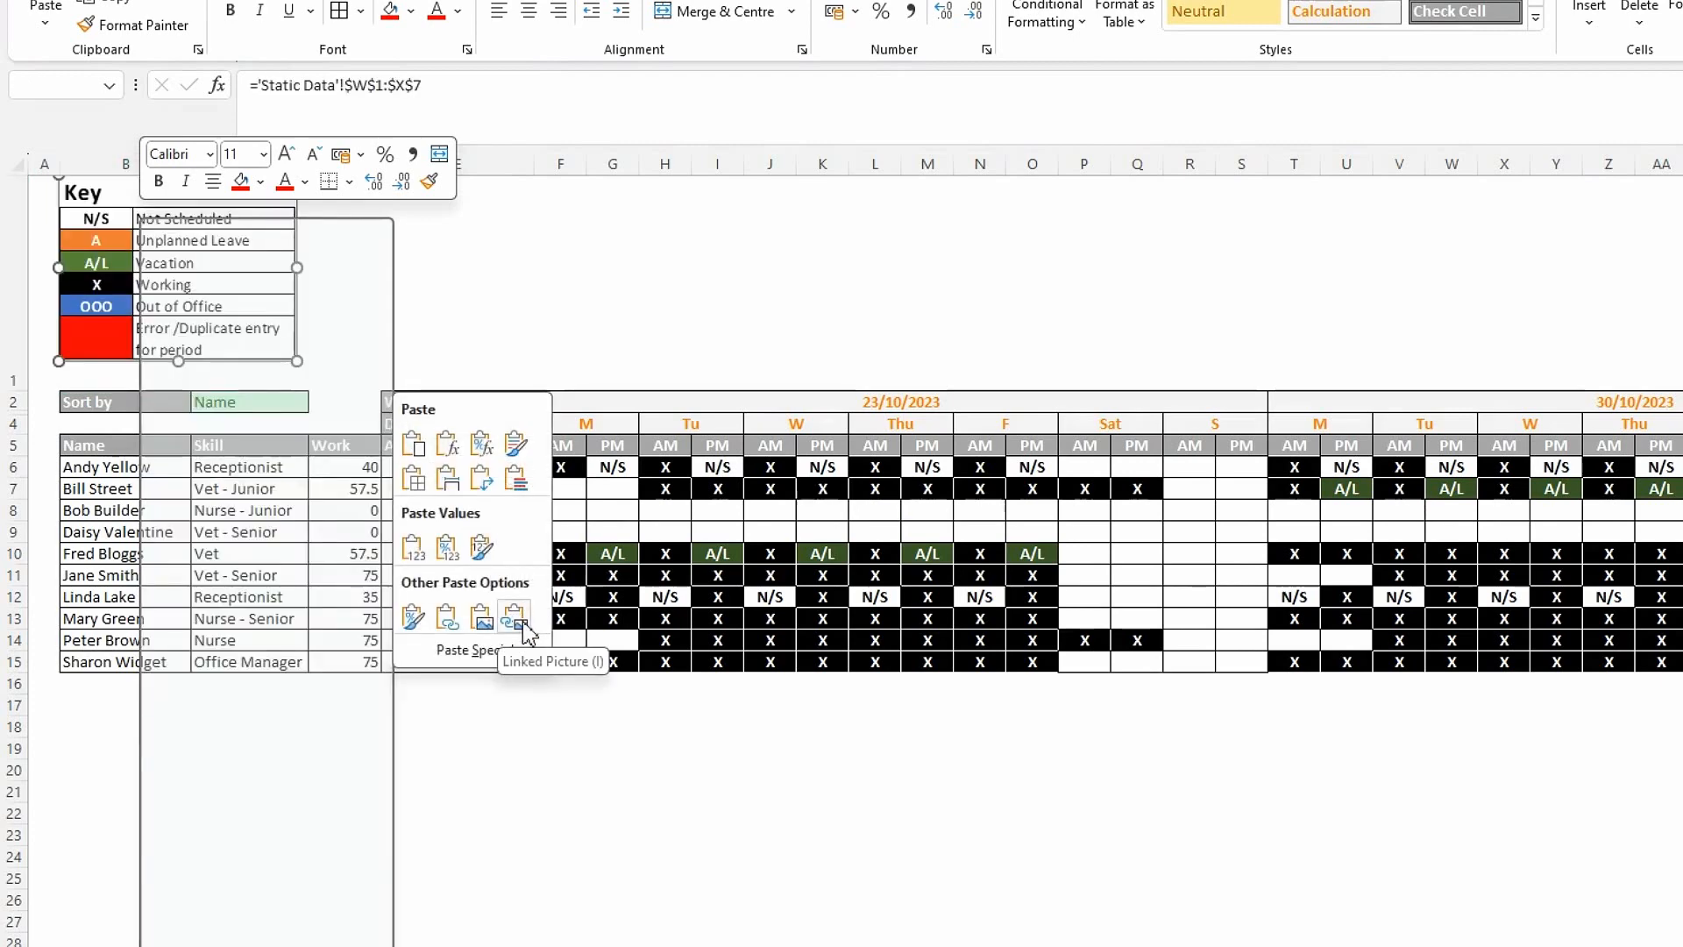
Shrink the linked key picture proportionally so it sits neatly above the Sort by row.
left_click(406, 308)
left_click(201, 348)
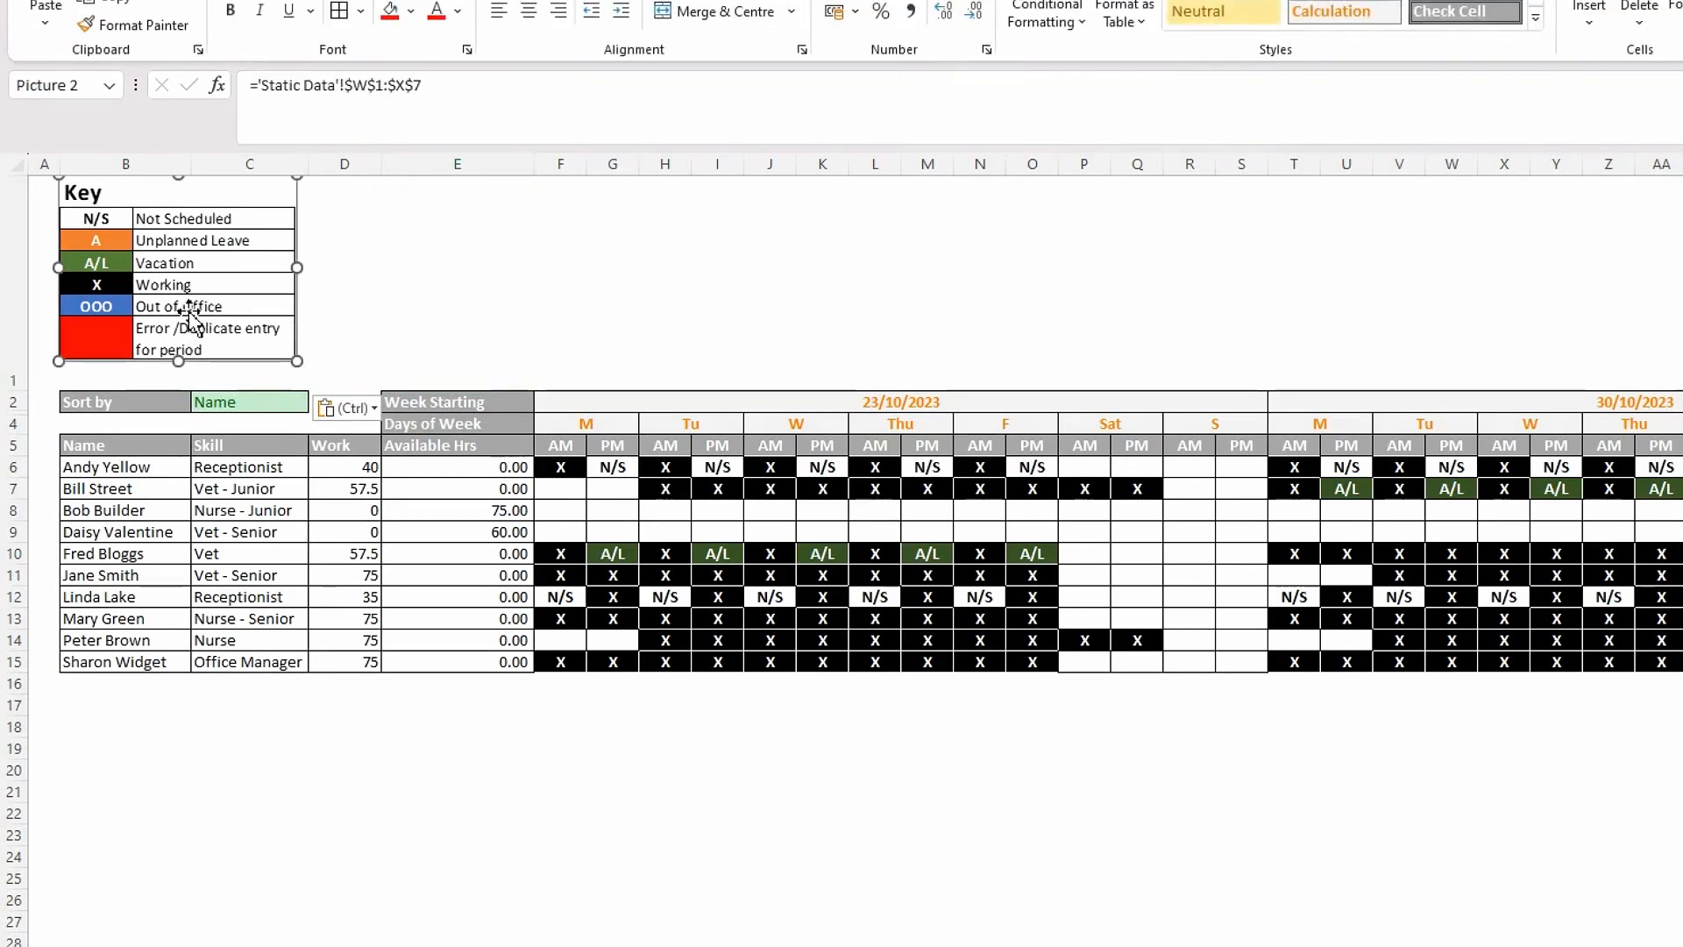
left_click_drag(298, 359, 255, 328)
mouse_move(171, 293)
left_mouse_down()
mouse_move(191, 294)
mouse_move(172, 293)
left_mouse_up()
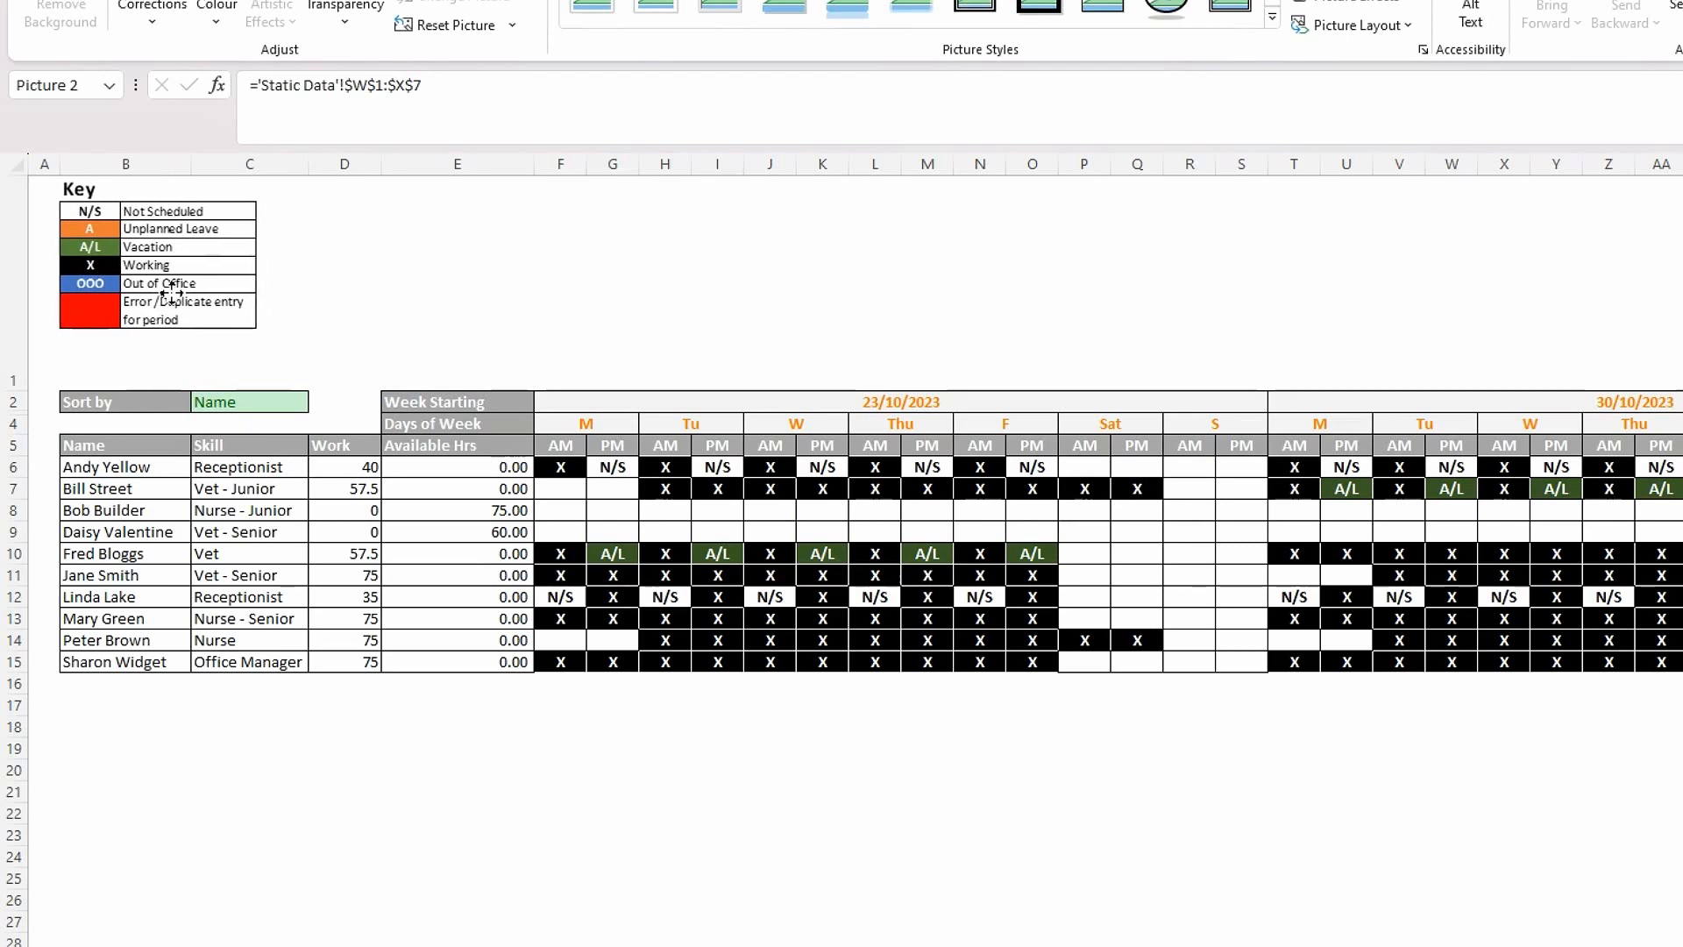
left_click(357, 300)
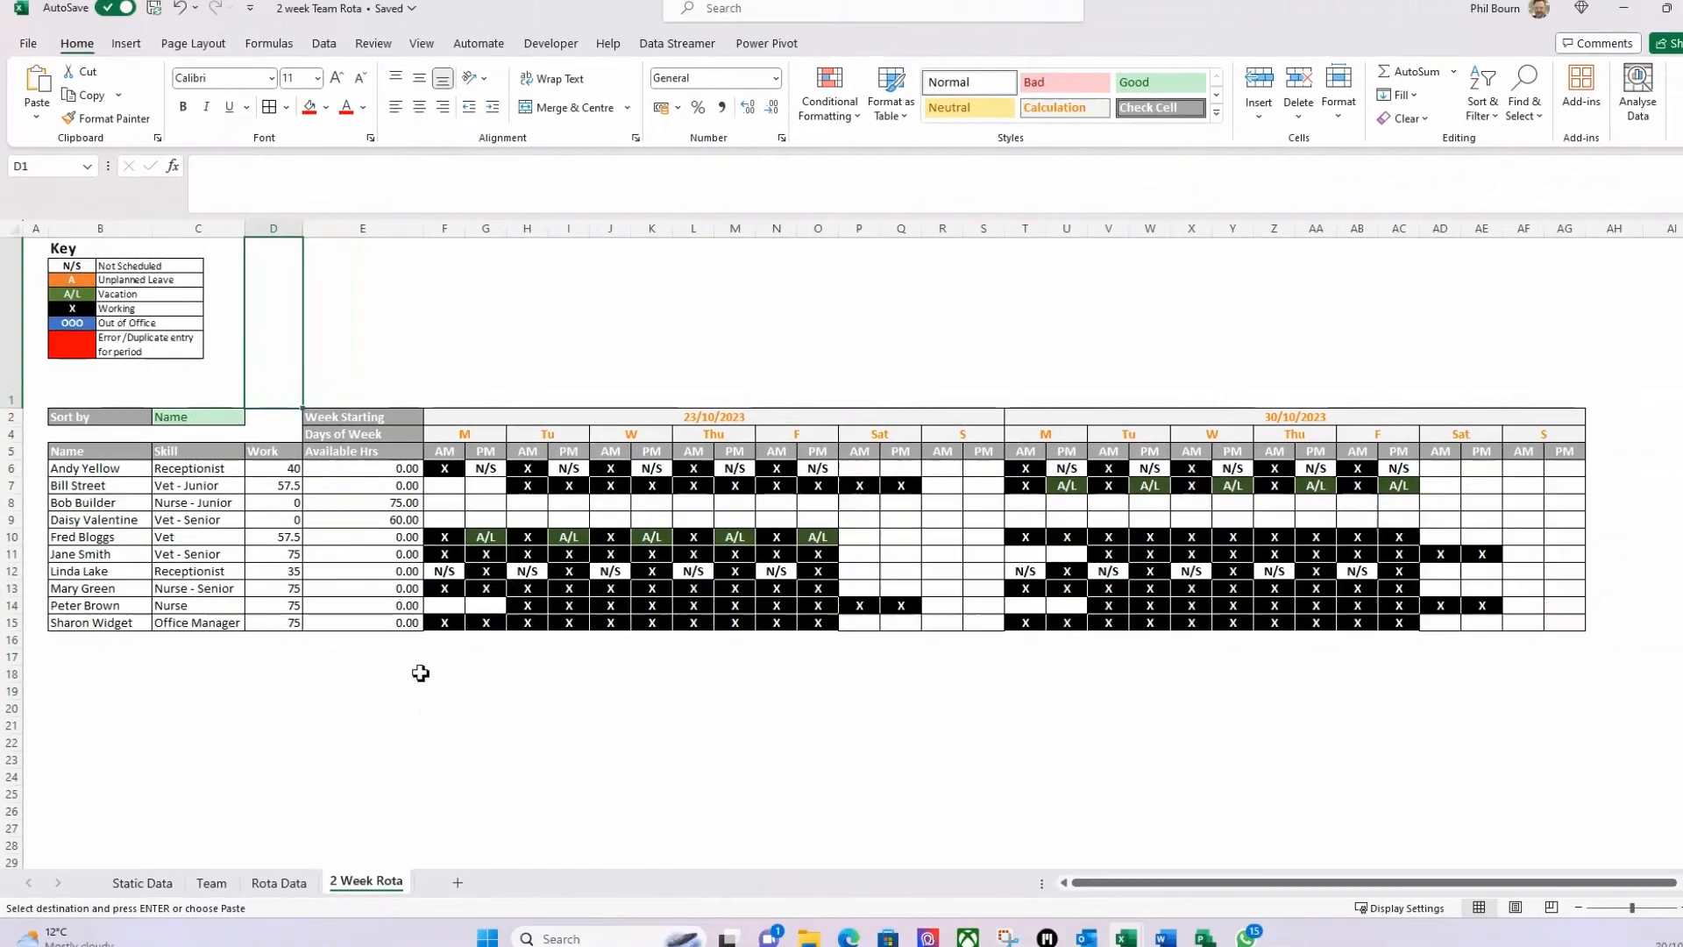
Change the key's A/L code fill to a darker green on Static Data and check the linked picture on 2 Week Rota.
left_click(156, 877)
left_click(1482, 314)
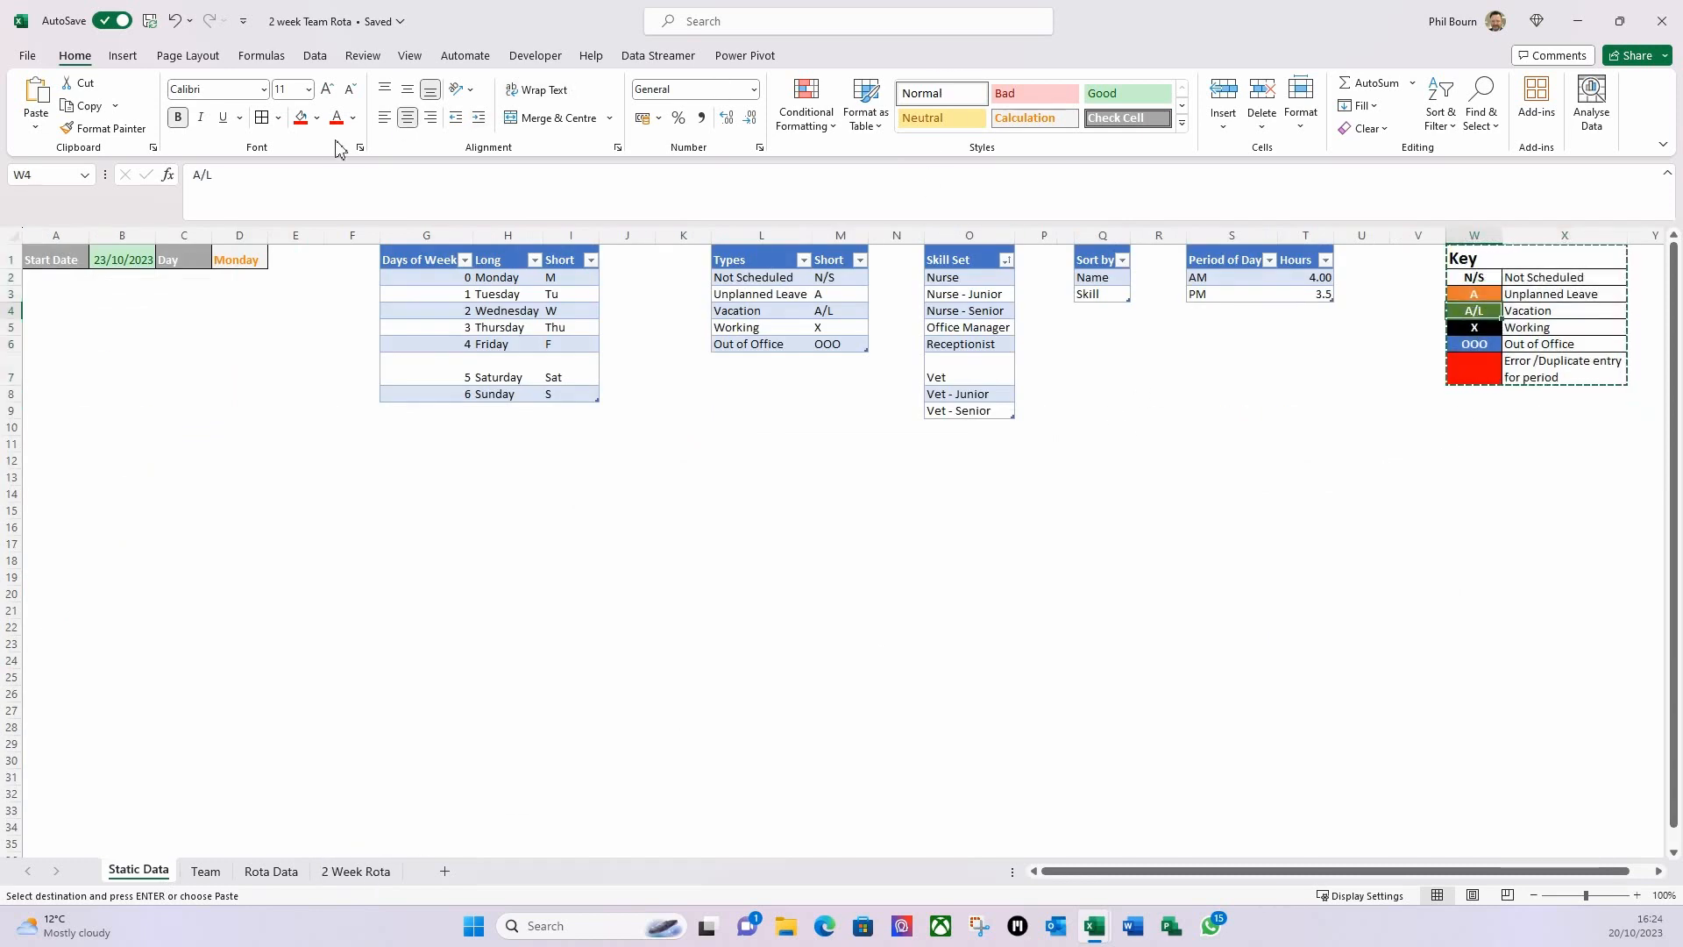
left_click(316, 118)
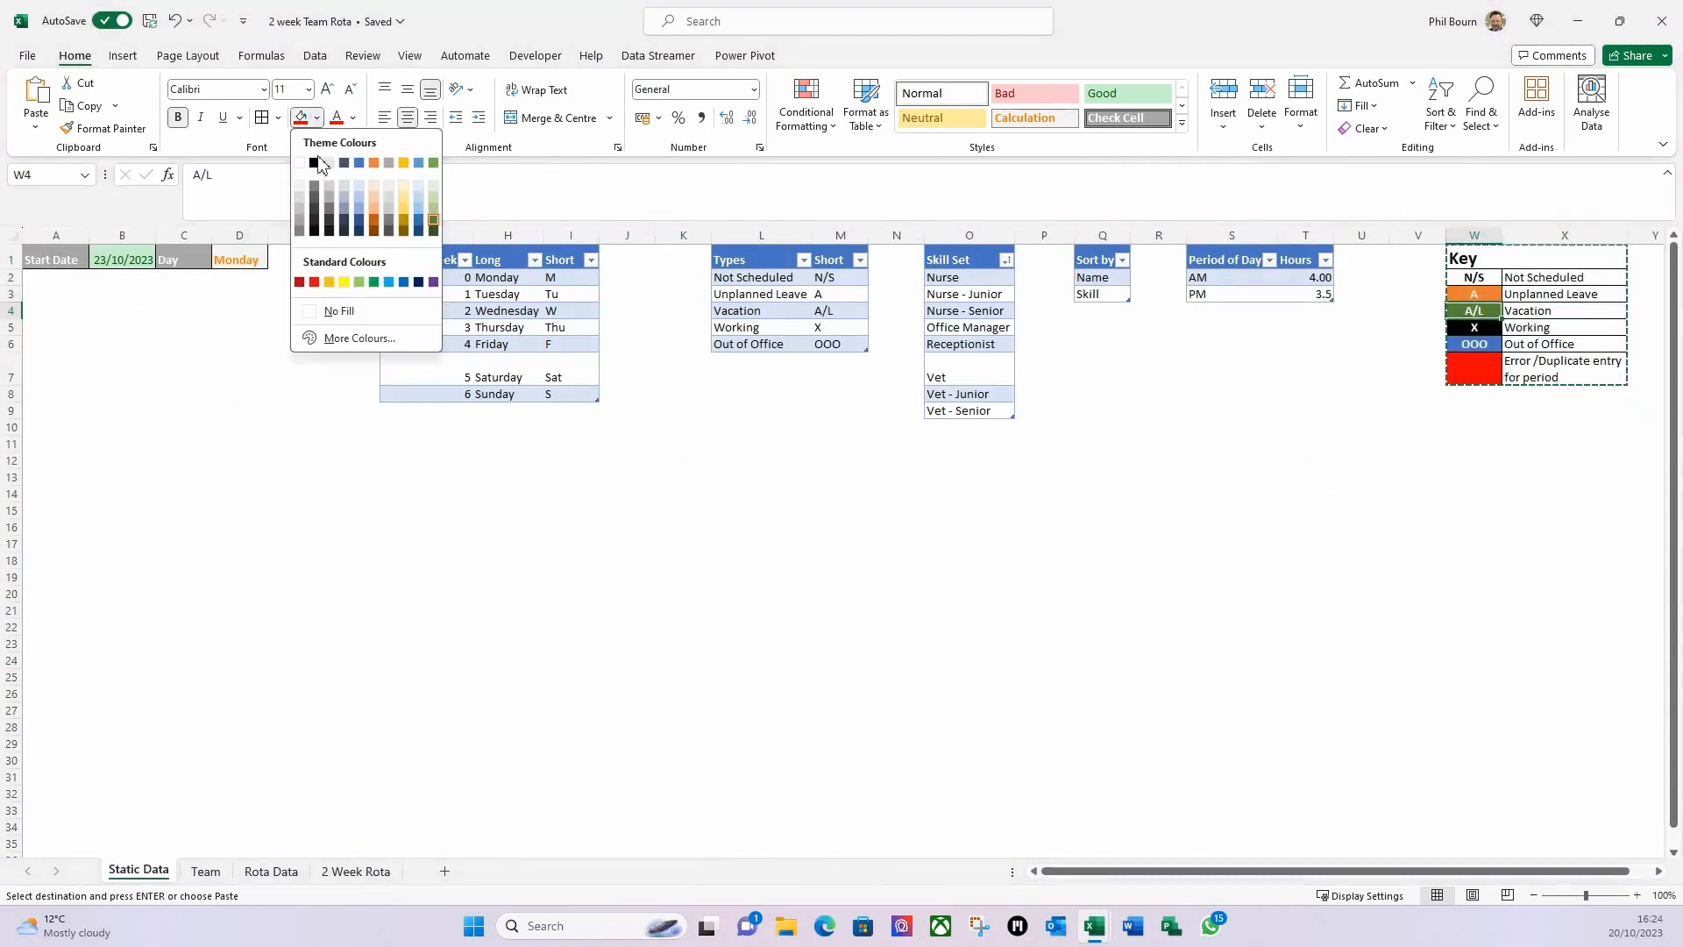
left_click(433, 221)
left_click(985, 394)
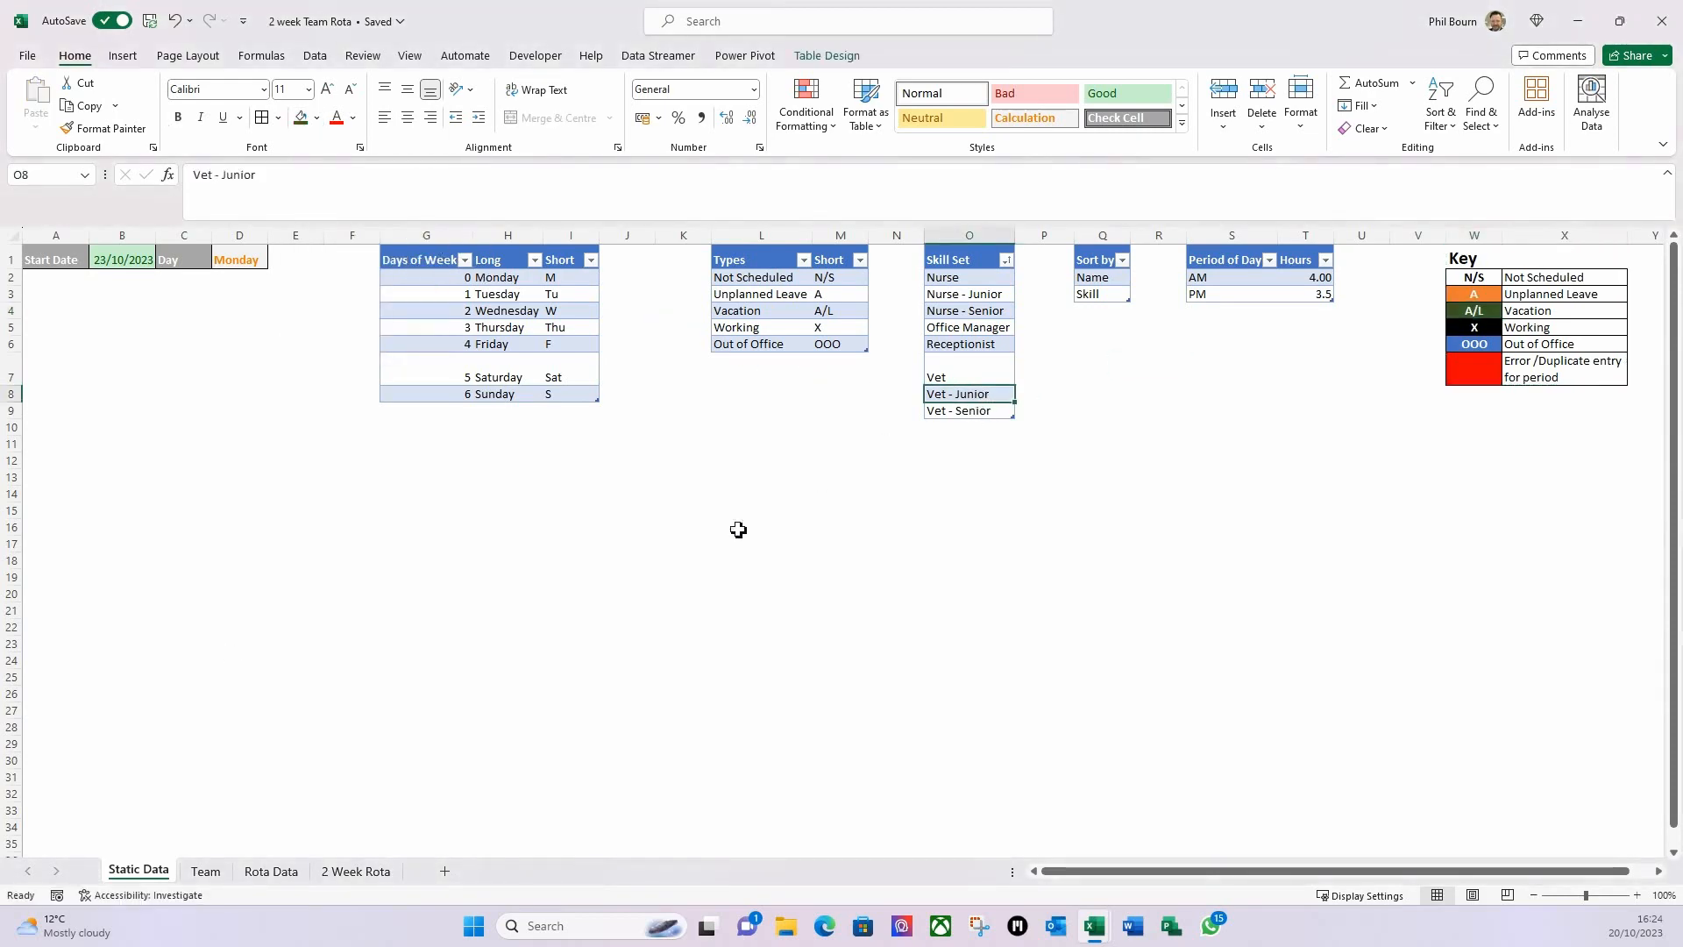
left_click(355, 872)
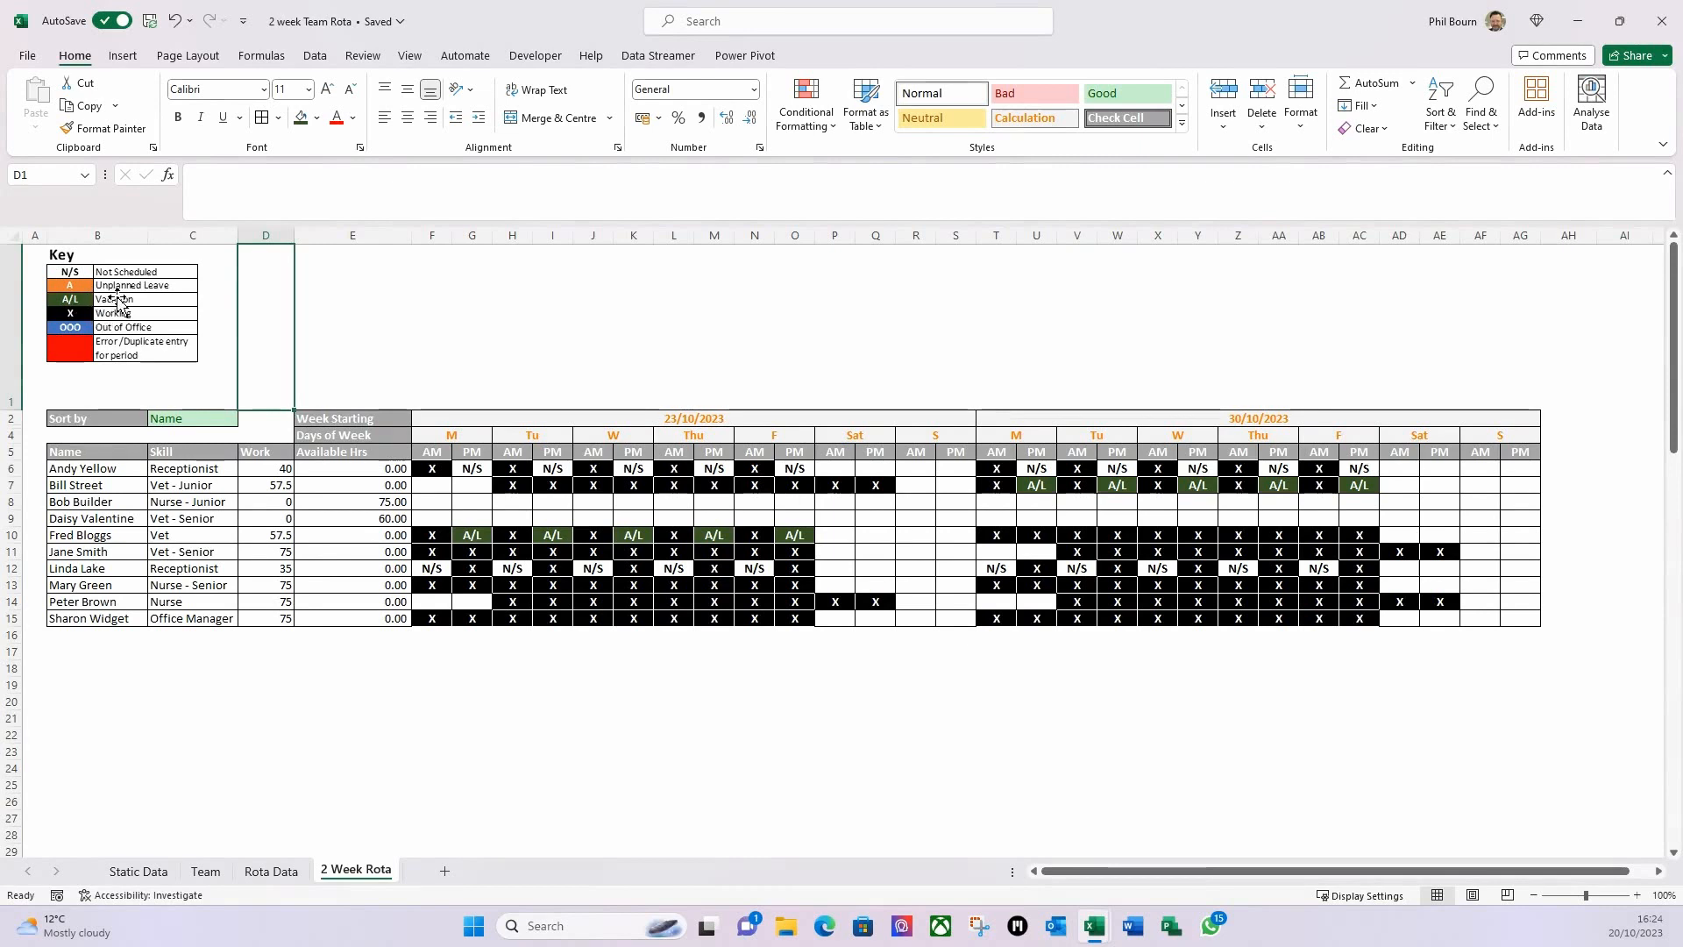
left_click(130, 387)
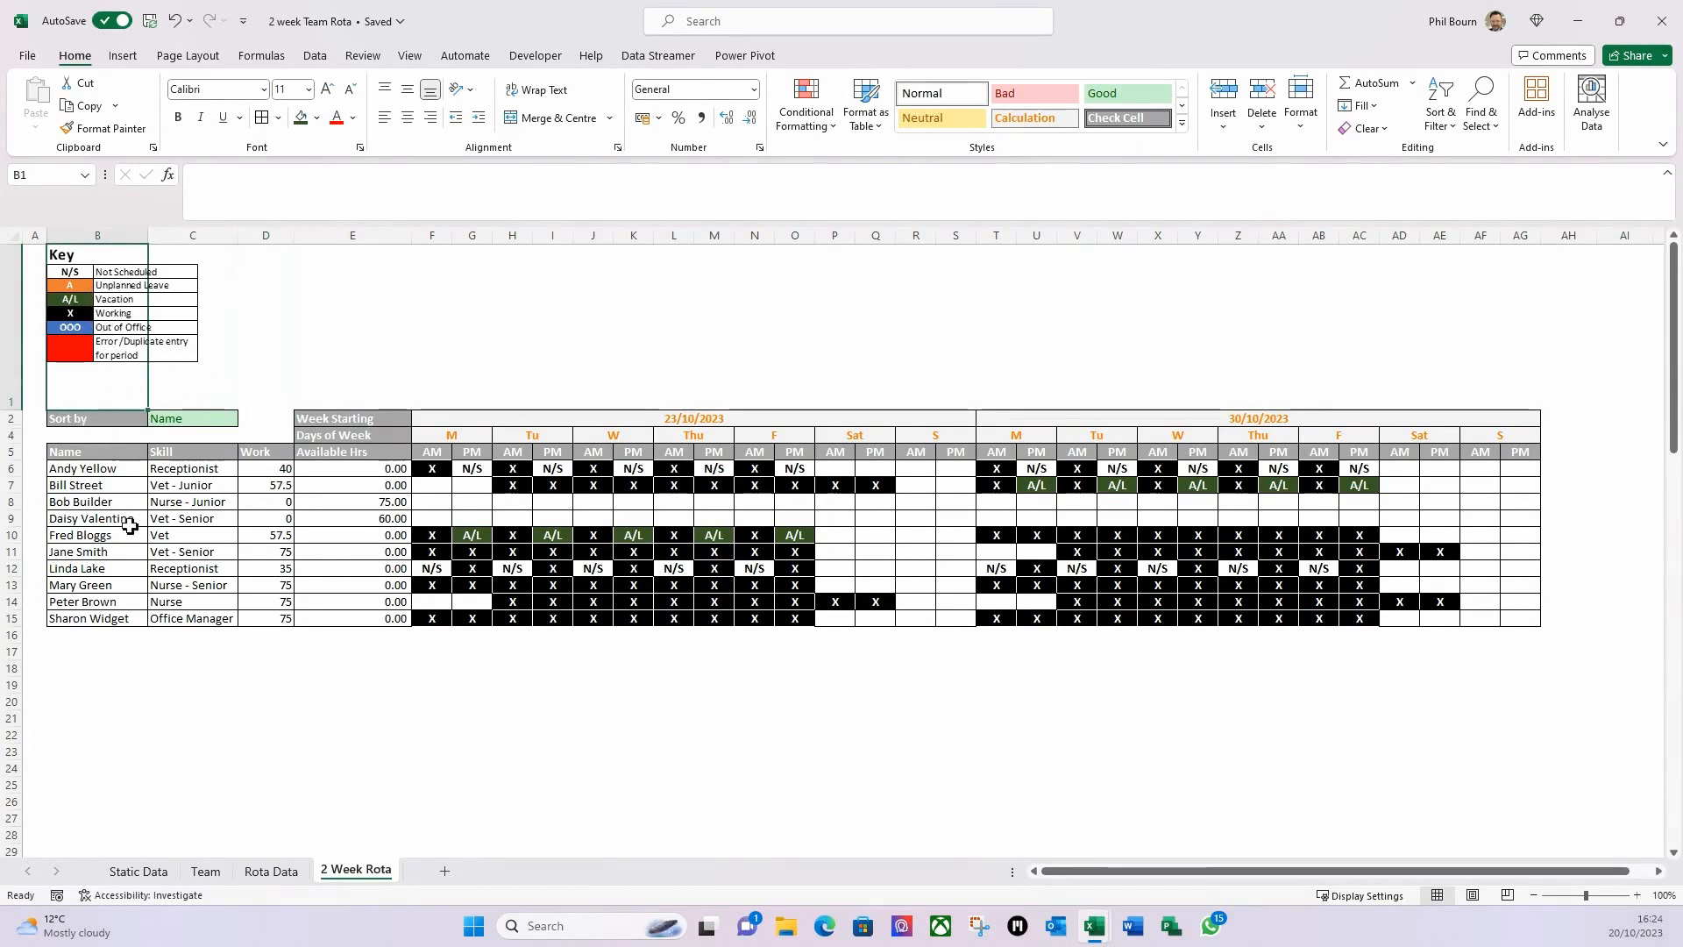
left_click(236, 349)
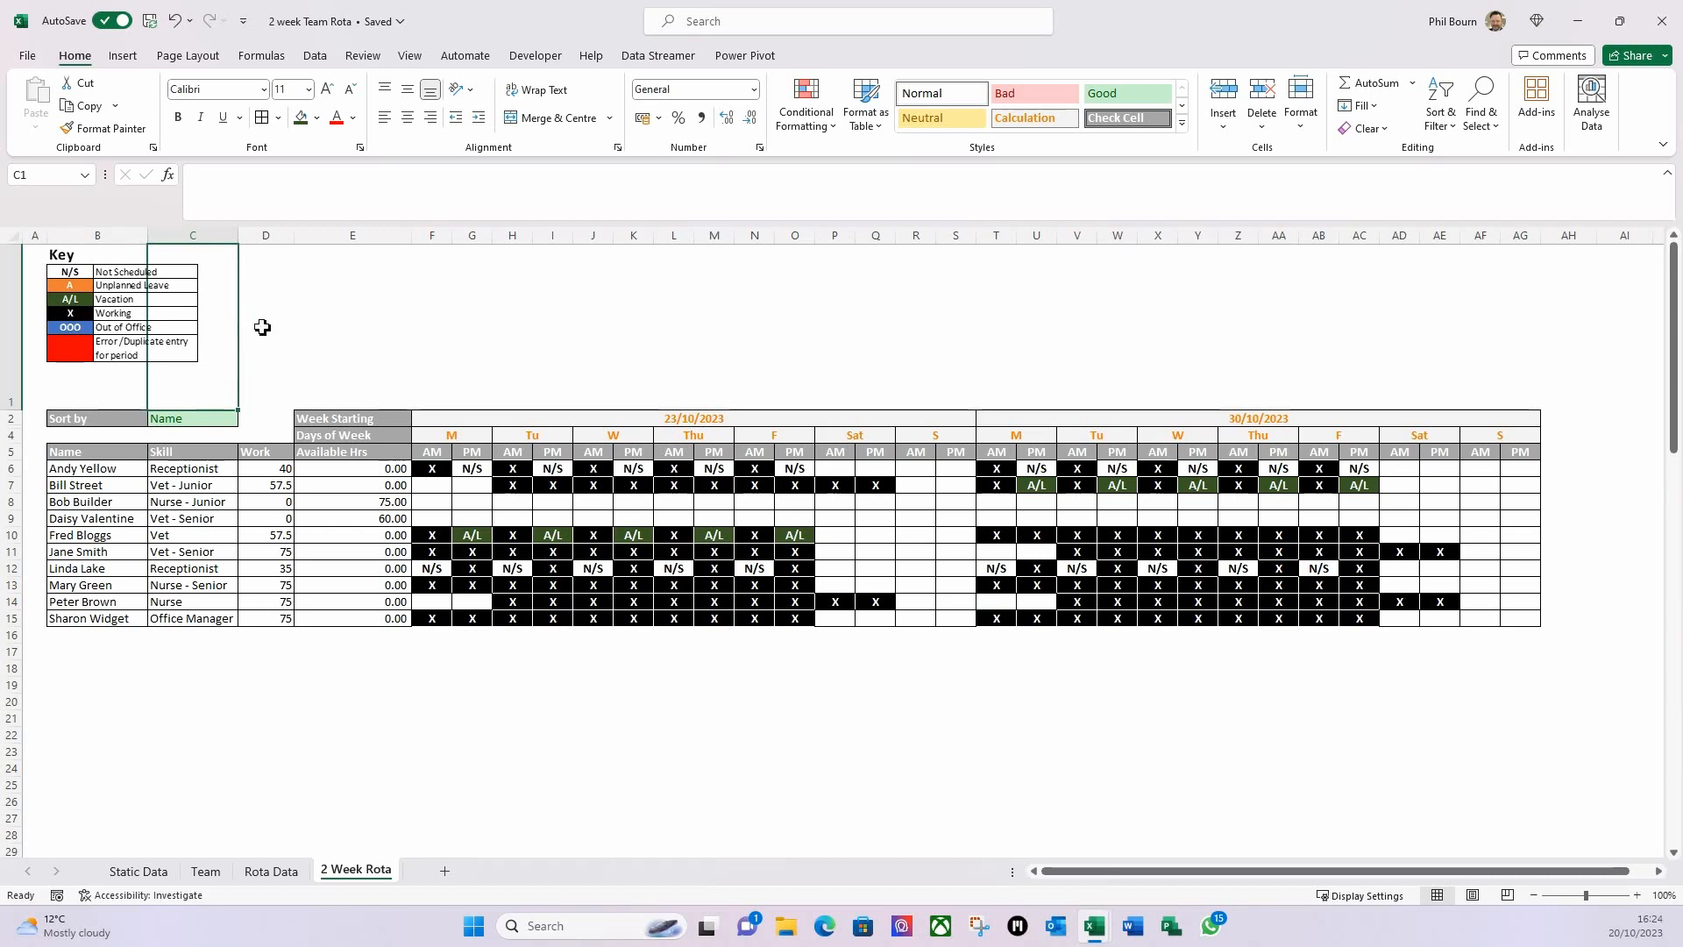
Examine the formula behind the first Week Starting date on the rota and its source cells on Static Data.
left_click(433, 419)
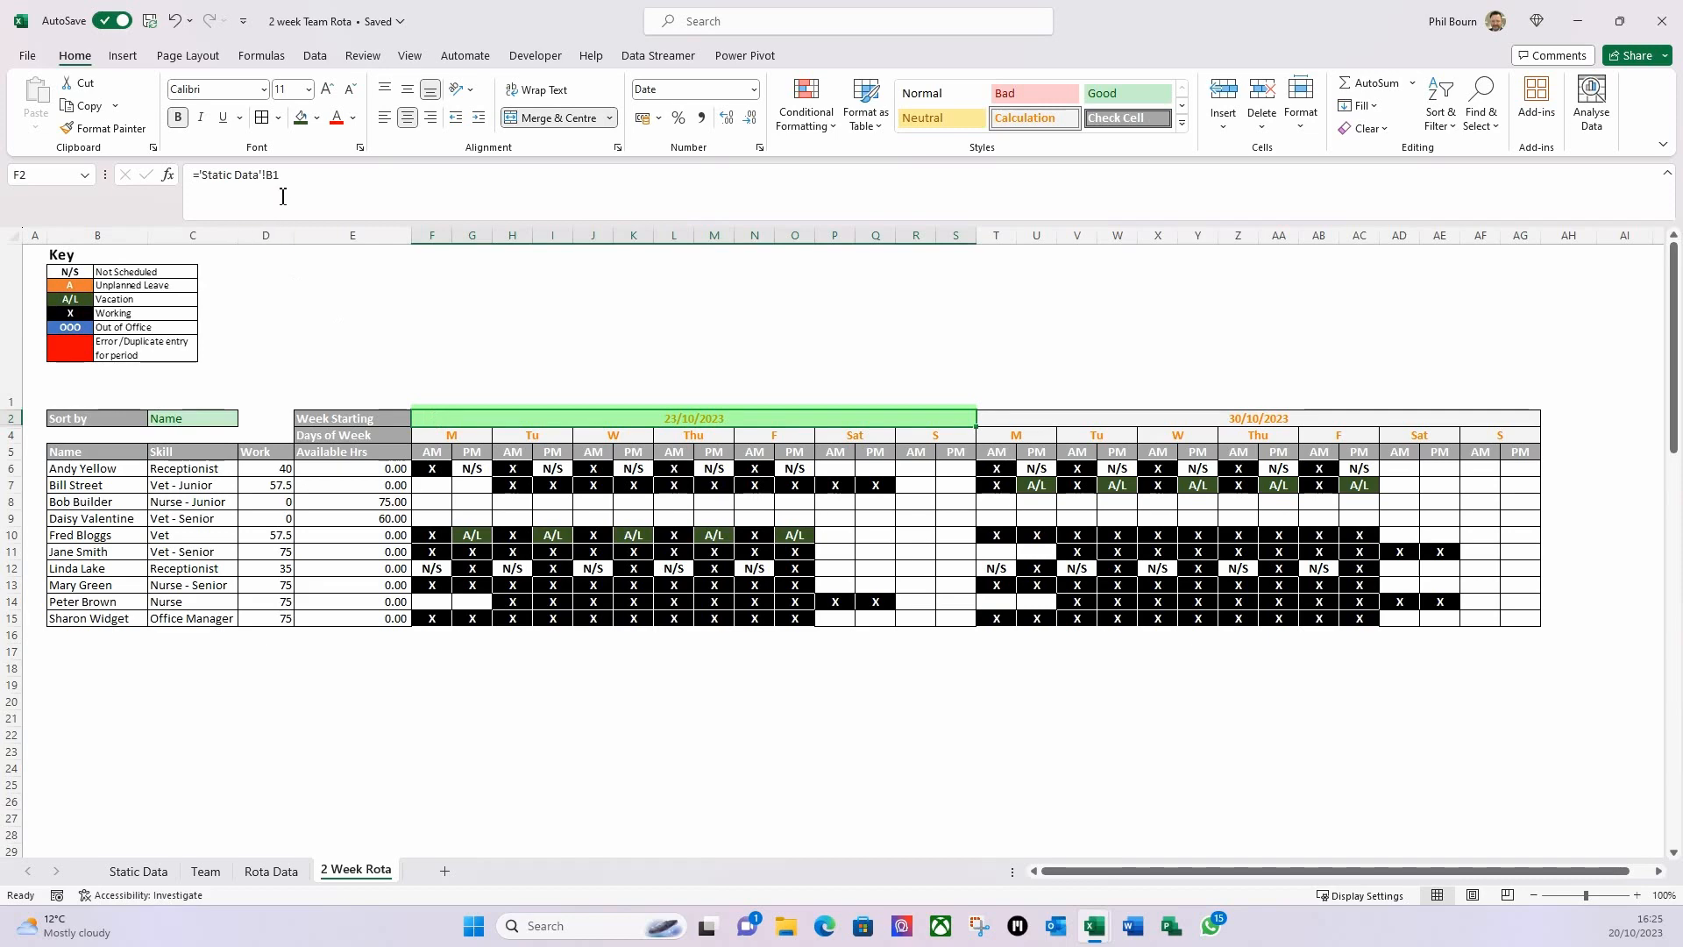
left_click(139, 871)
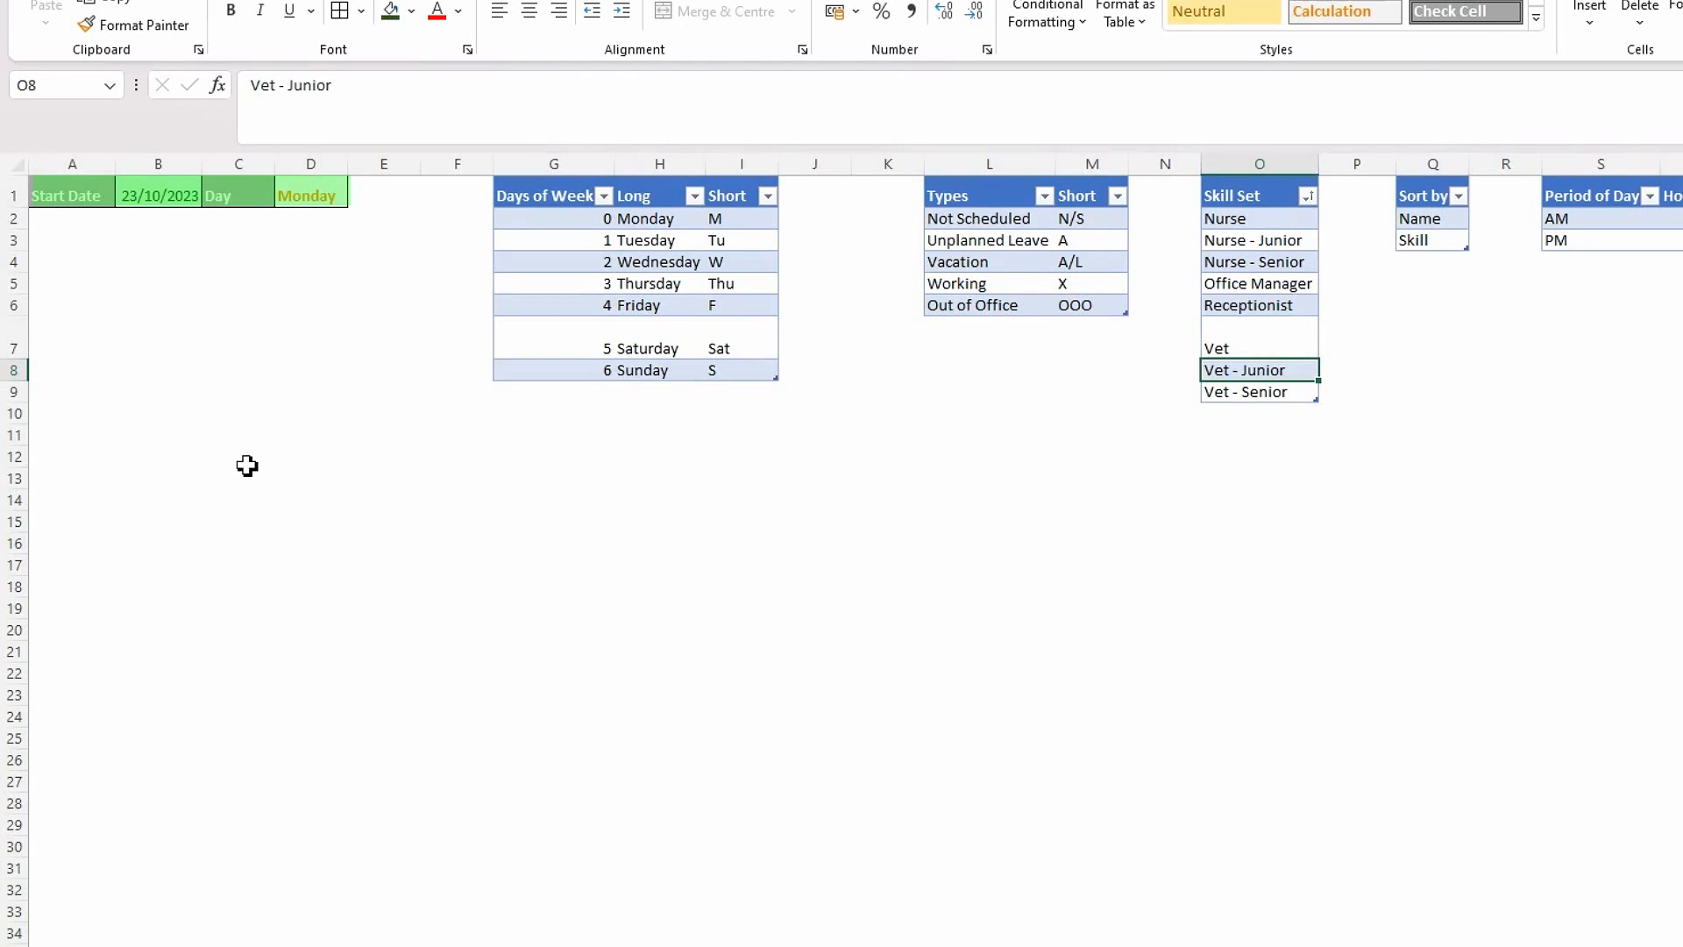
left_click(268, 441)
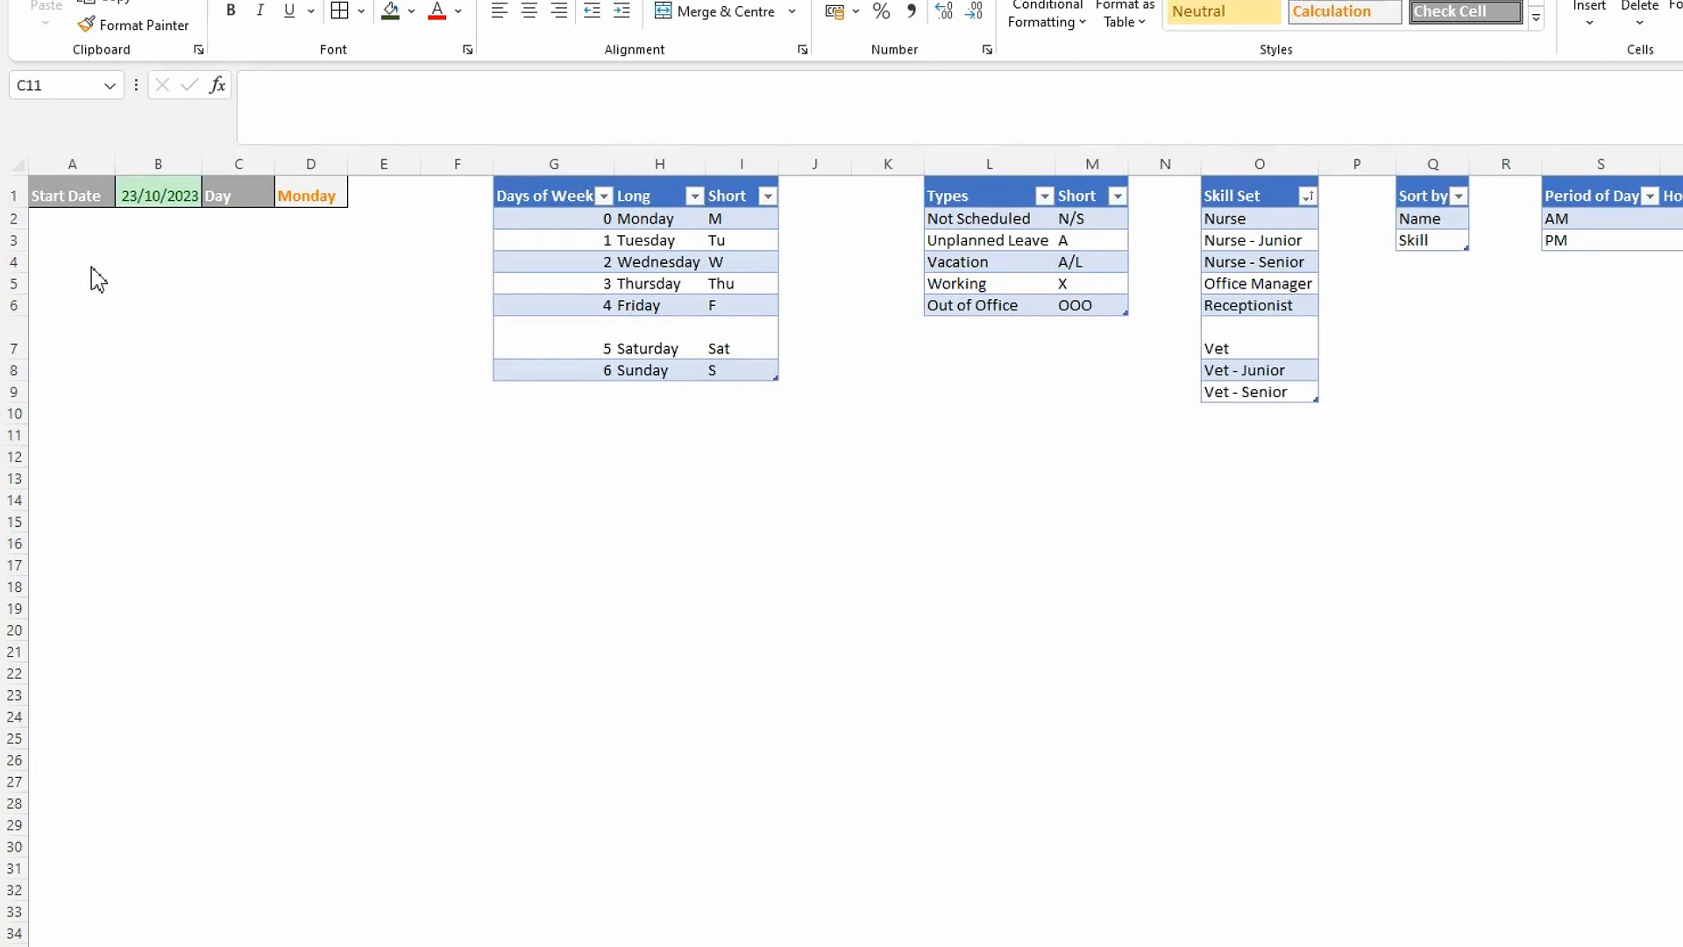
left_click(408, 350)
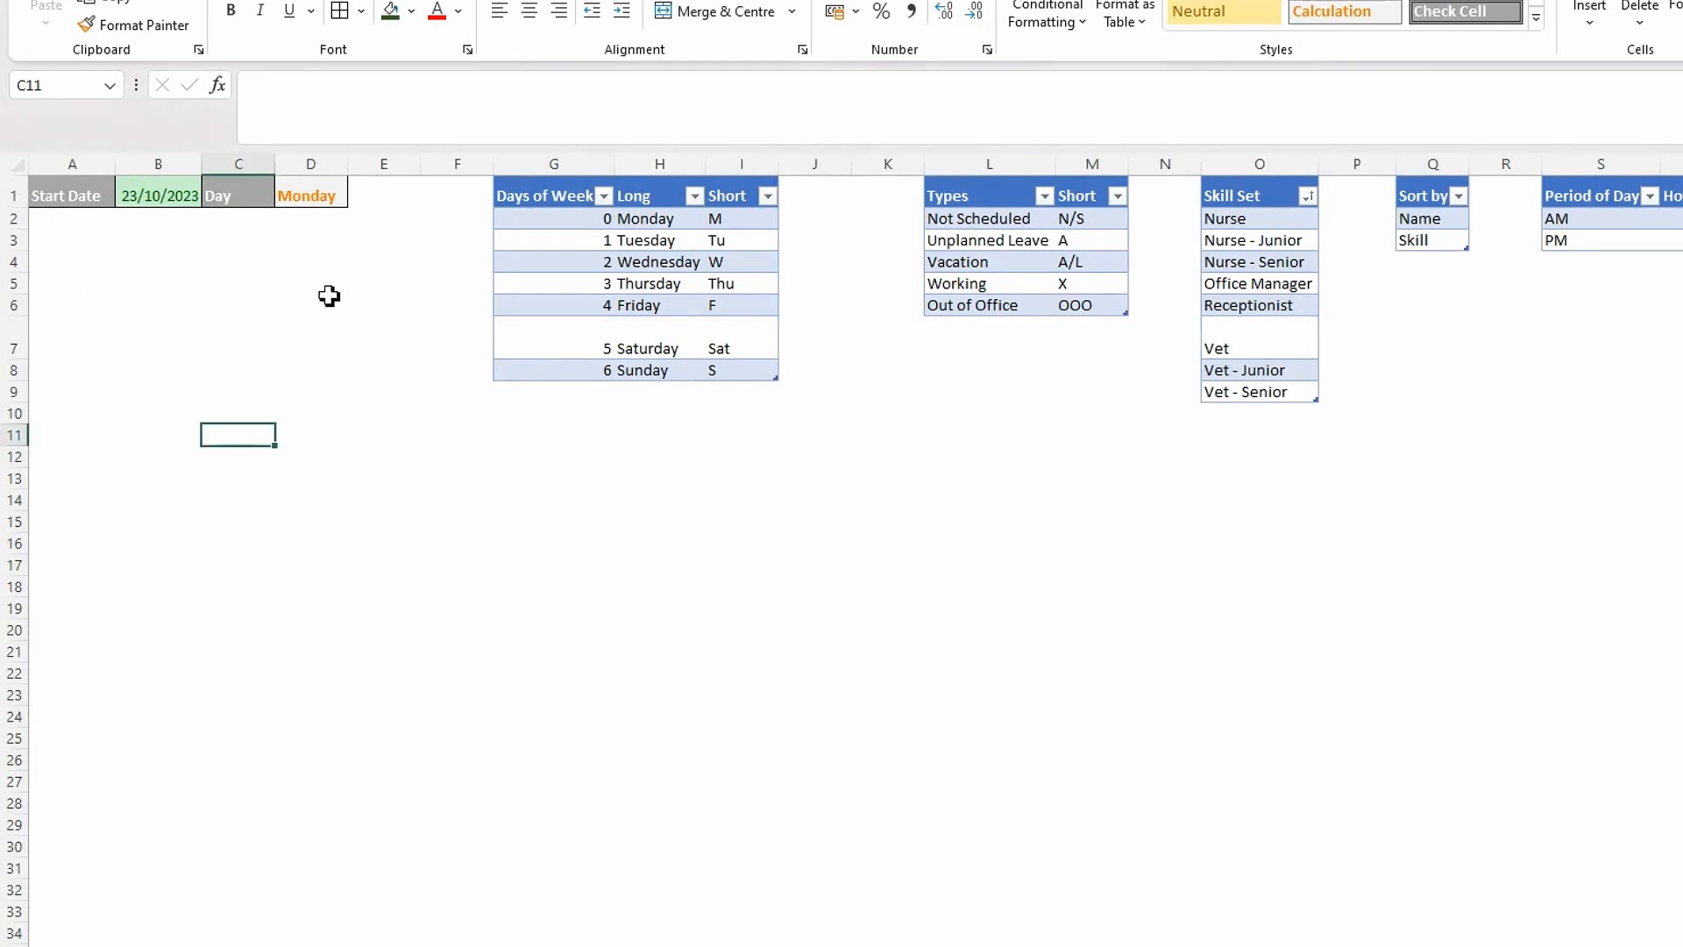
Duplicate the Start Date and Day cells A1:D1 on Static Data into row 3, starting at A3.
left_click_drag(326, 200, 114, 193)
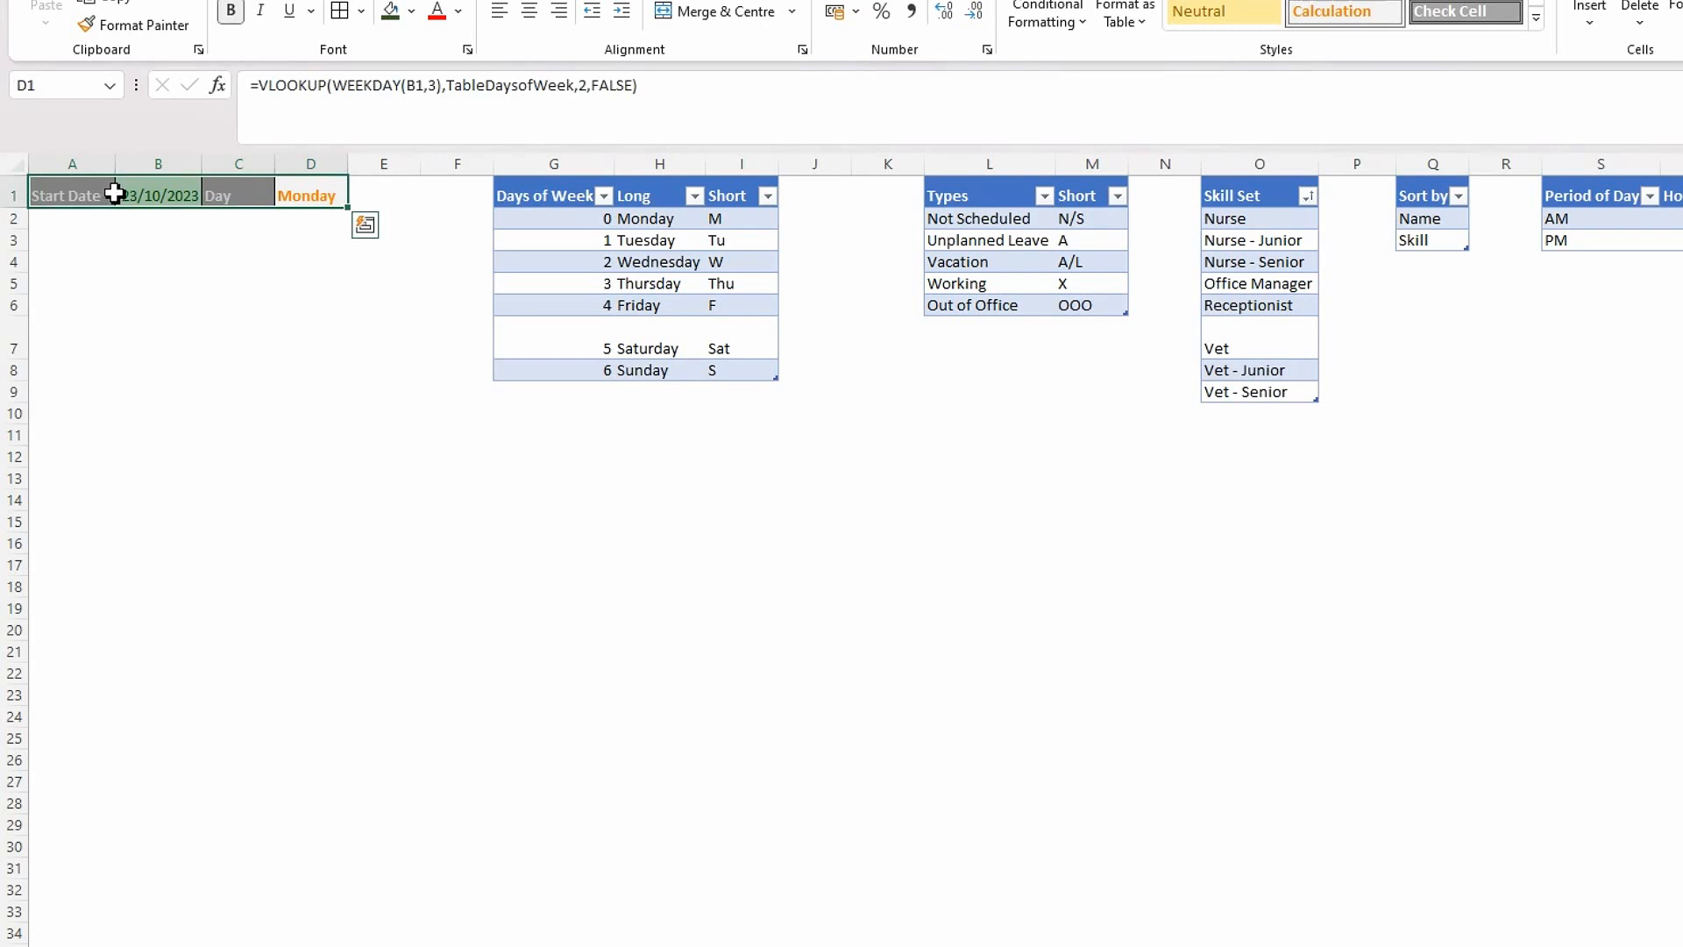
left_click(150, 250)
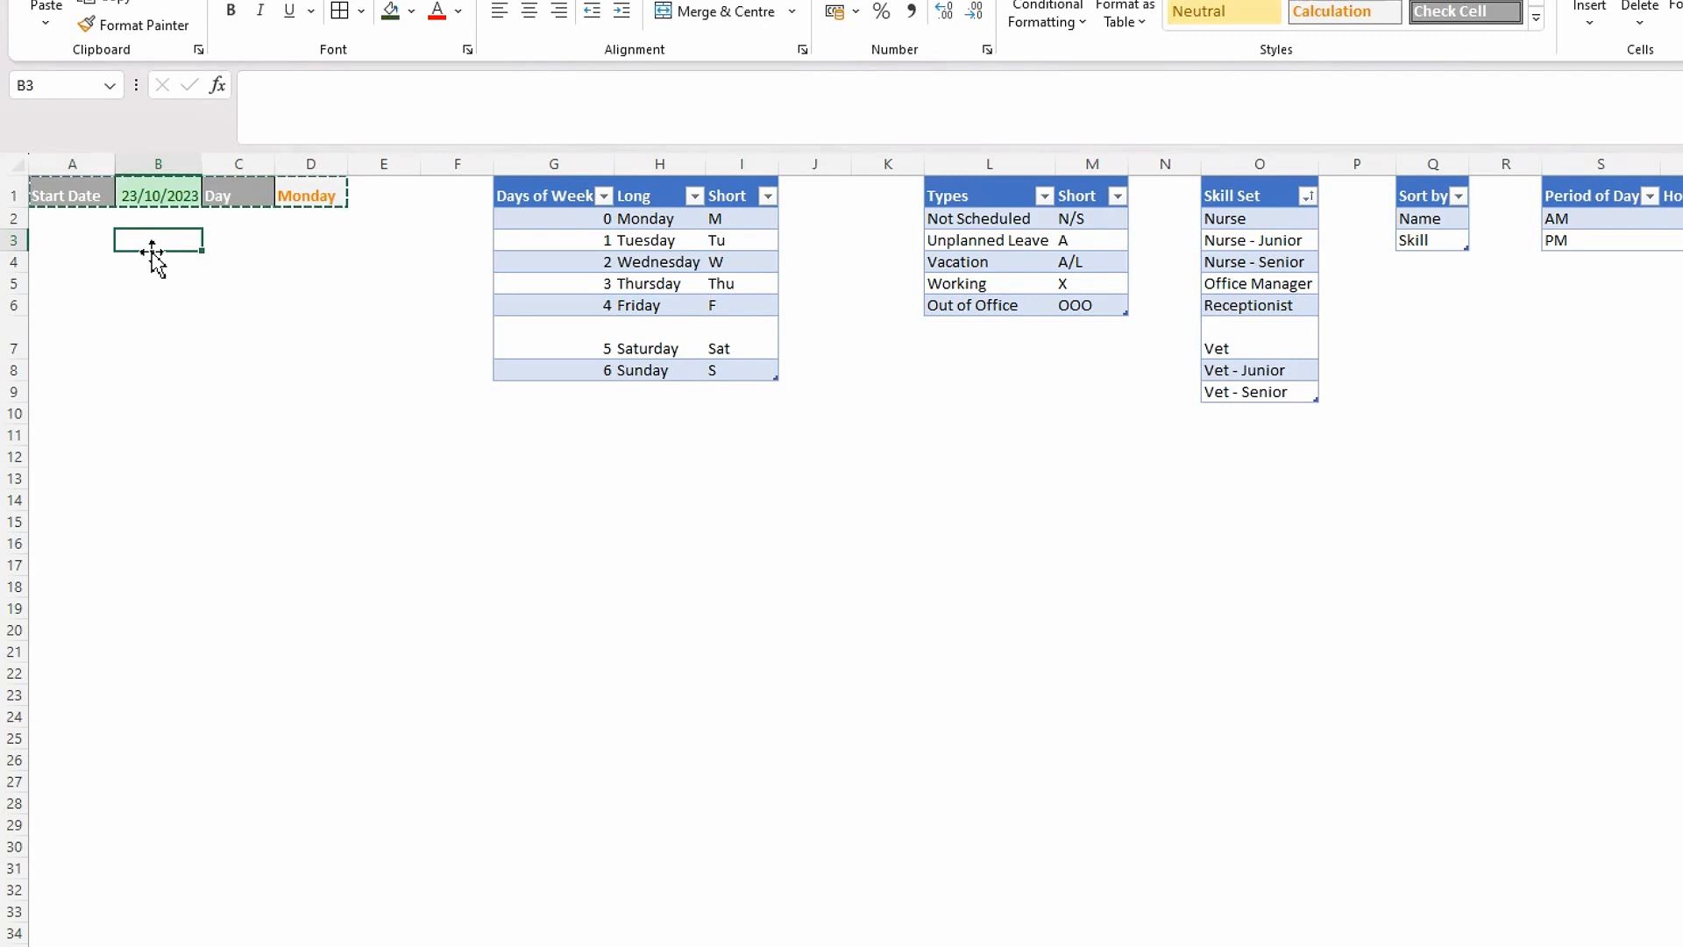
key("Left")
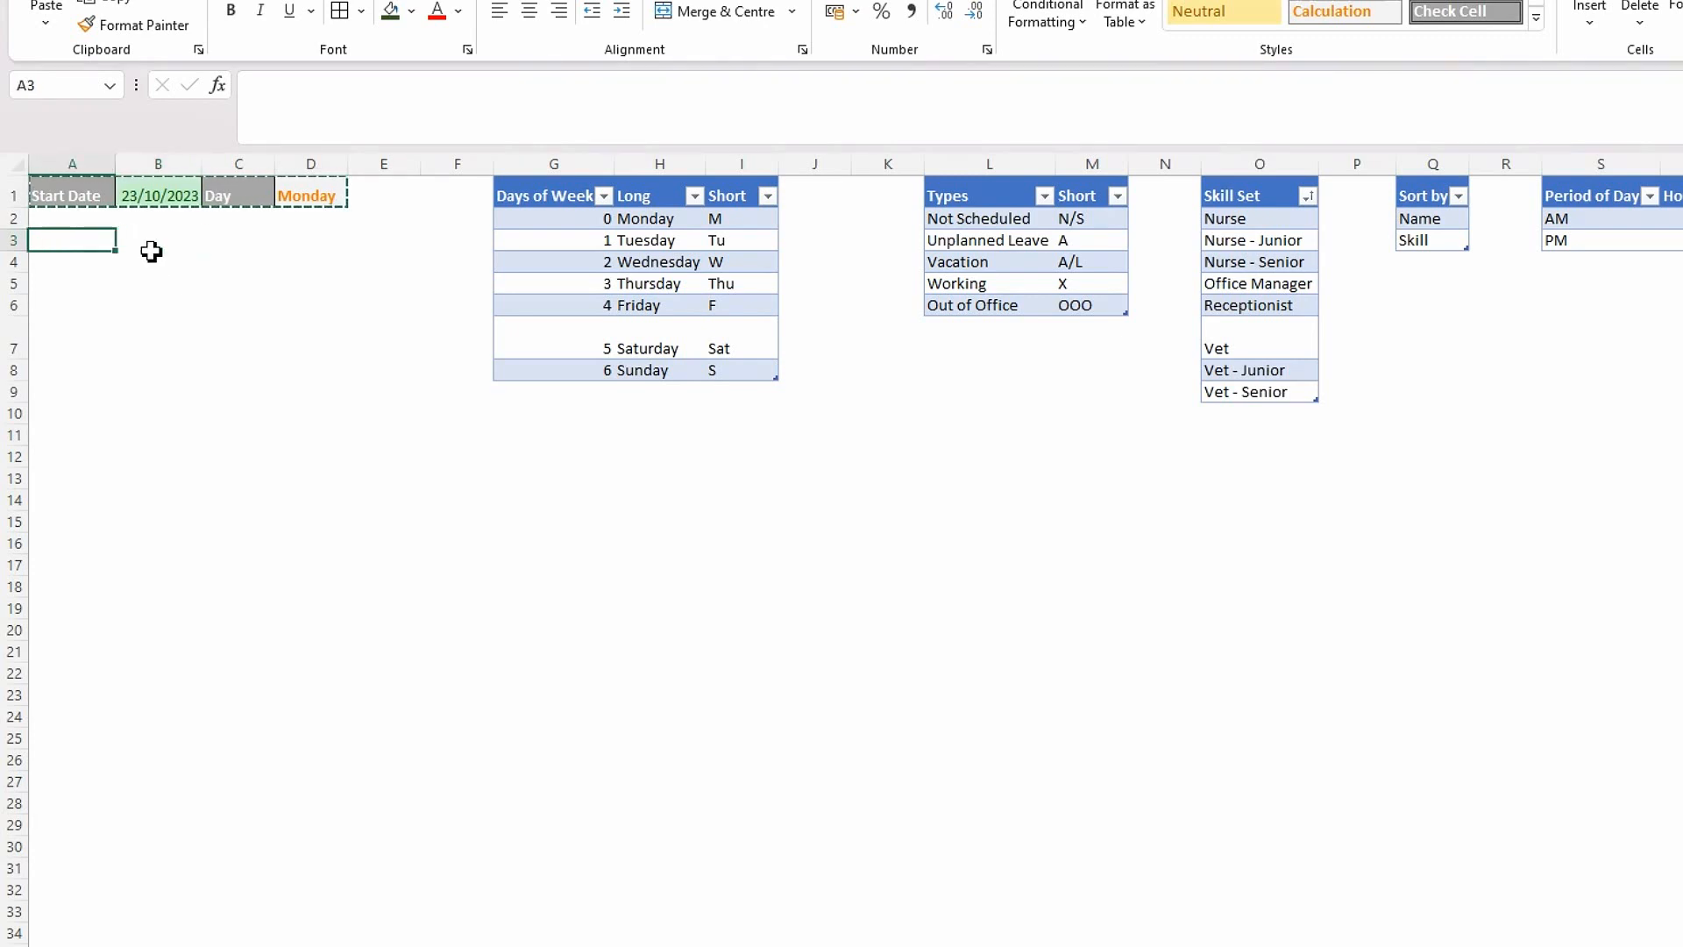
key("ctrl+v")
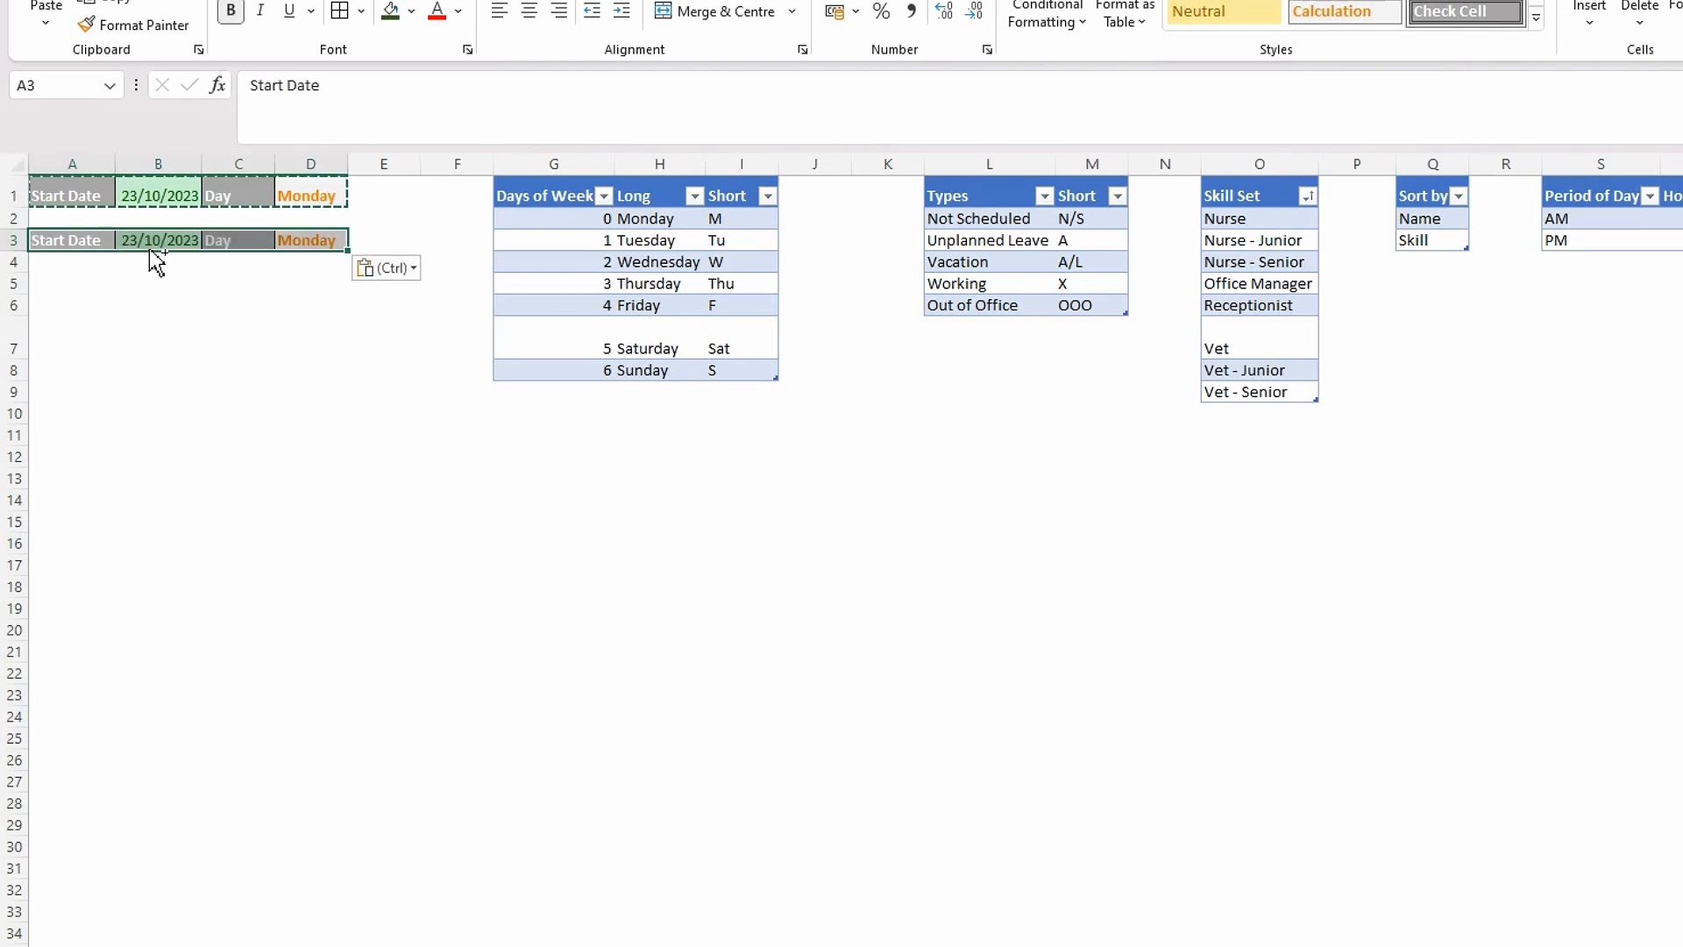
left_click(195, 284)
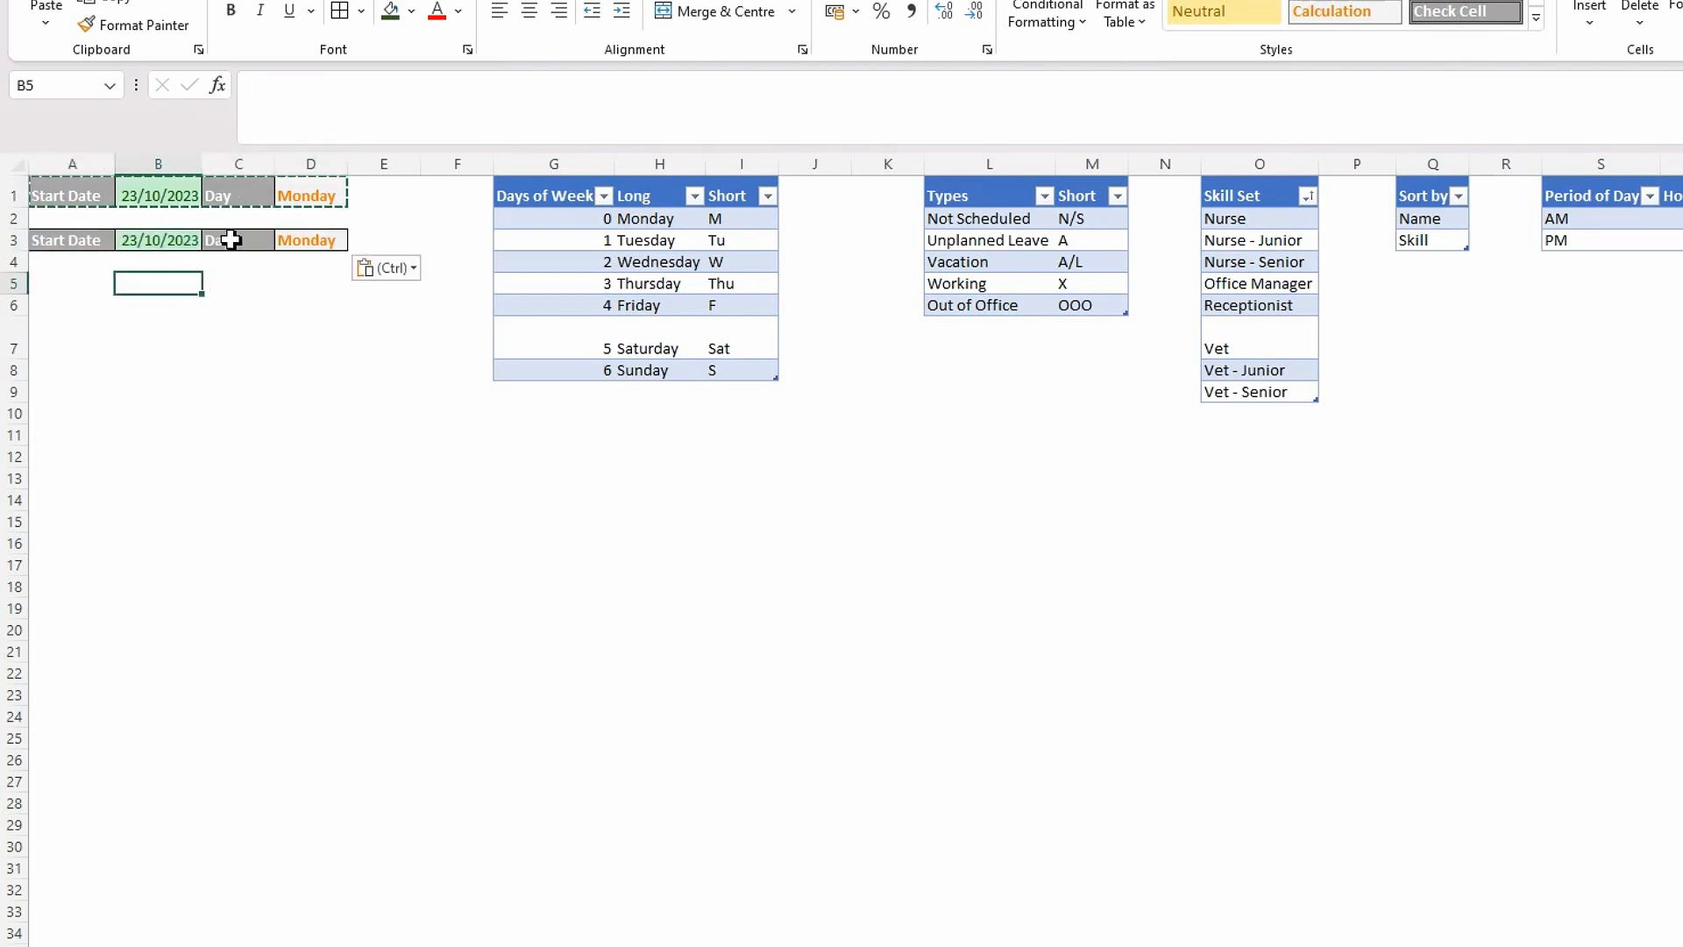
left_click(235, 239)
left_click(310, 237)
left_click(166, 241)
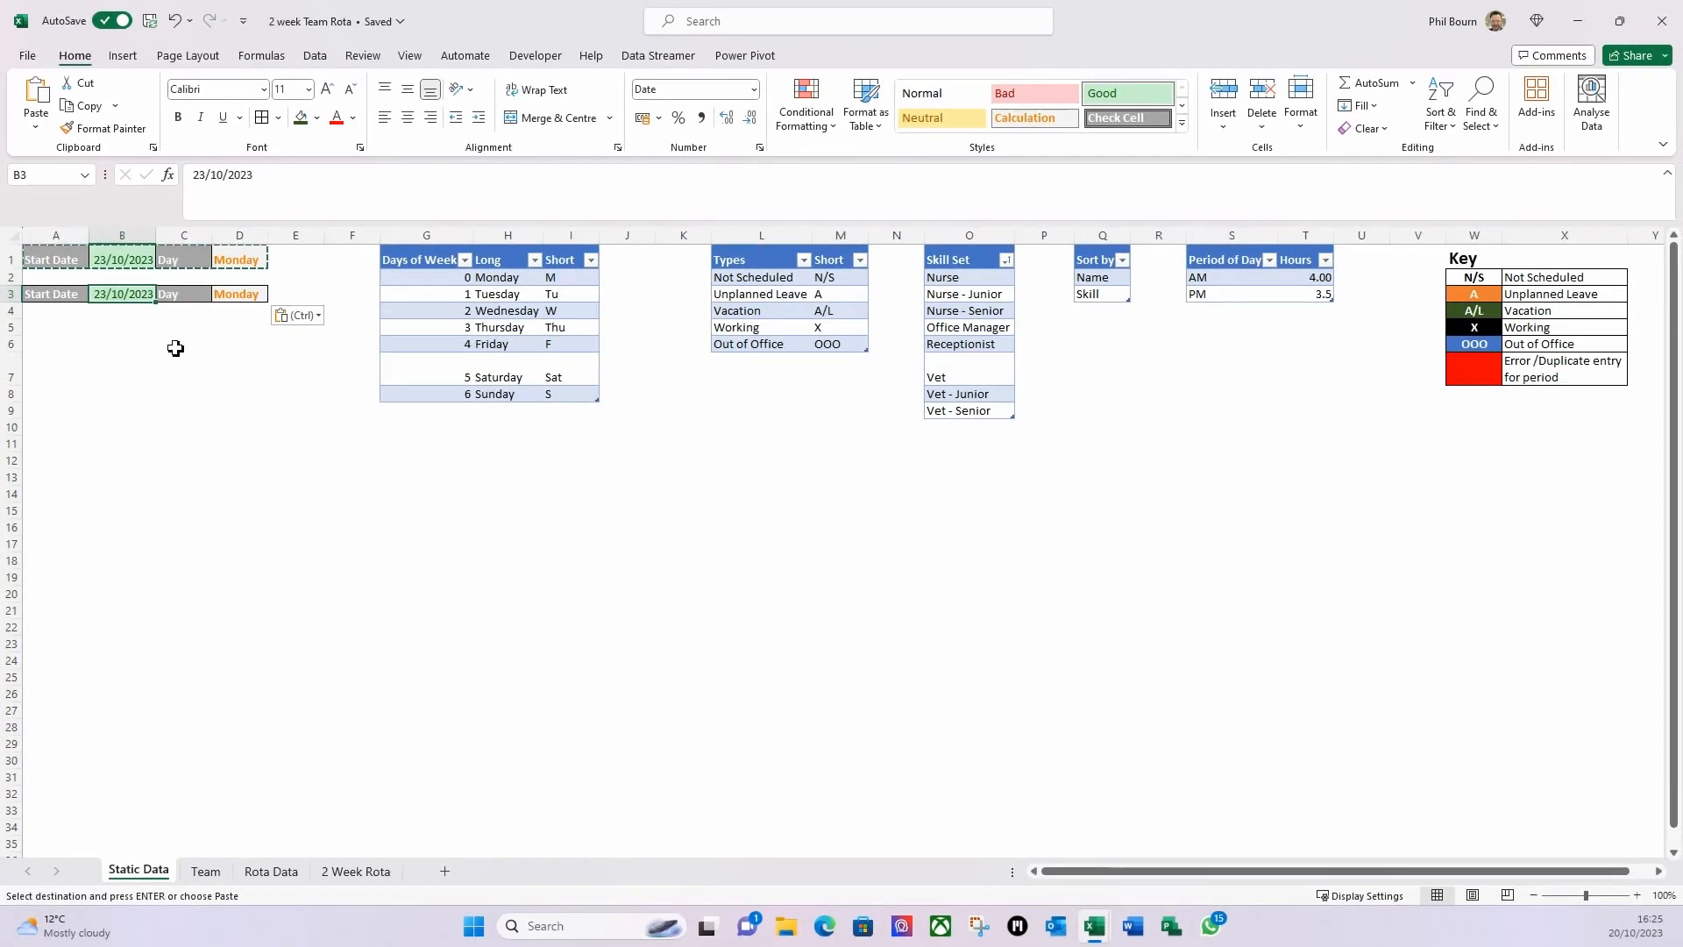
Copy the duplicated Start Date row, A3:D3, and paste it as a linked picture at C1 of 2 Week Rota.
left_click_drag(250, 296, 69, 298)
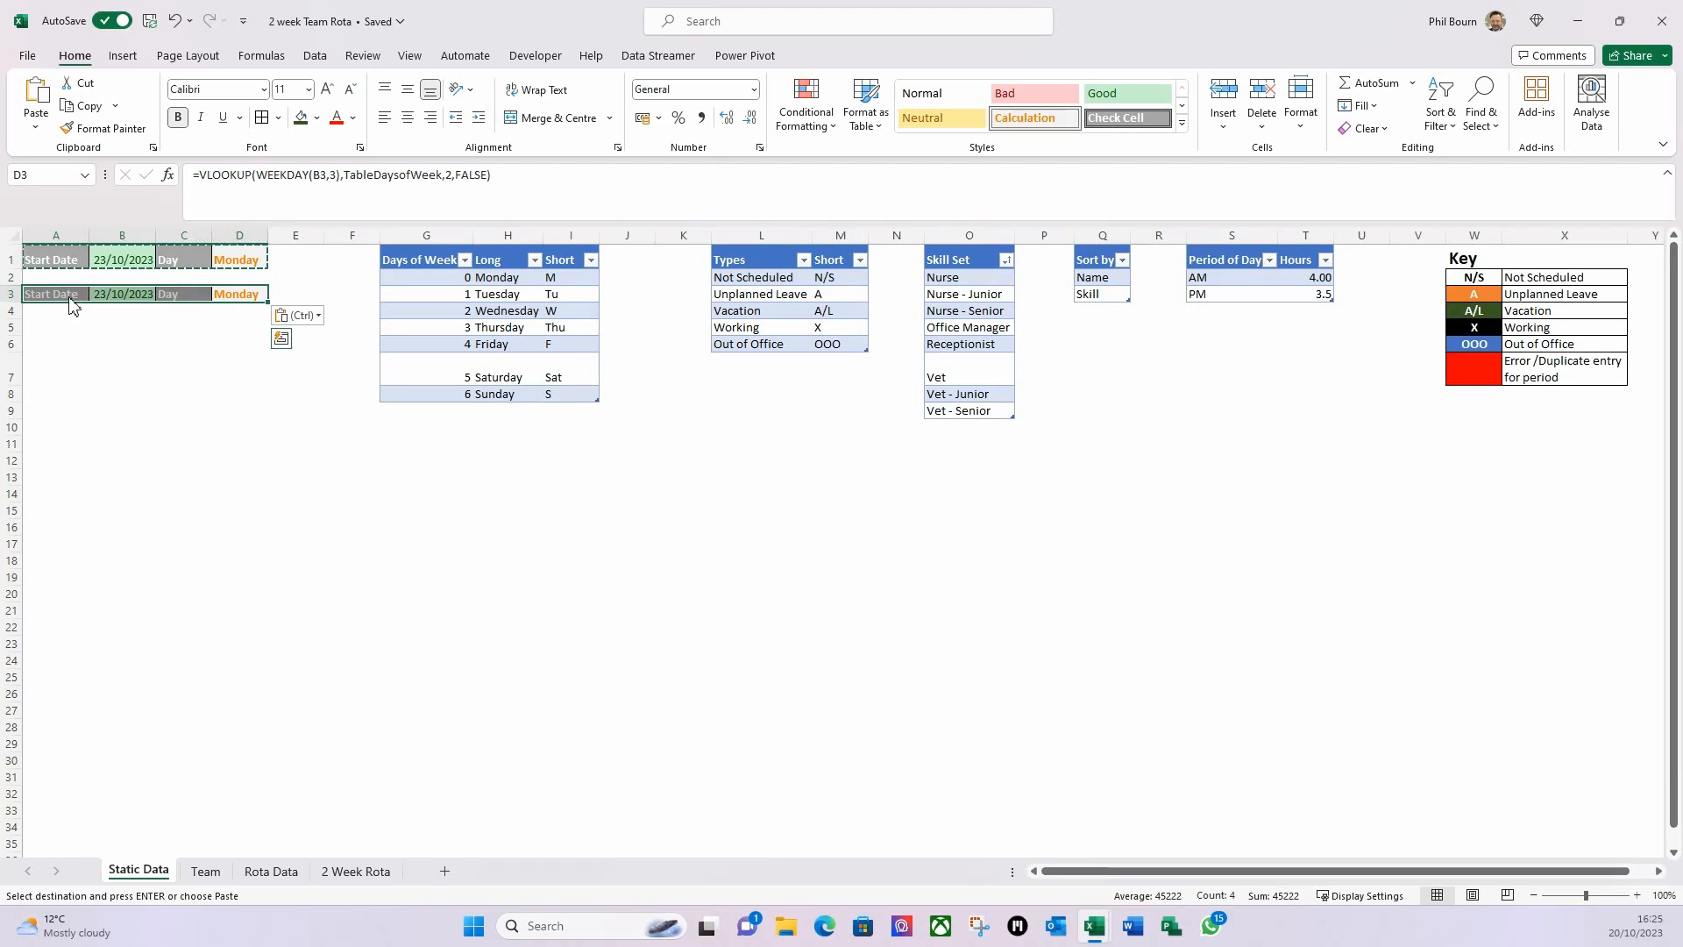
key("ctrl+c")
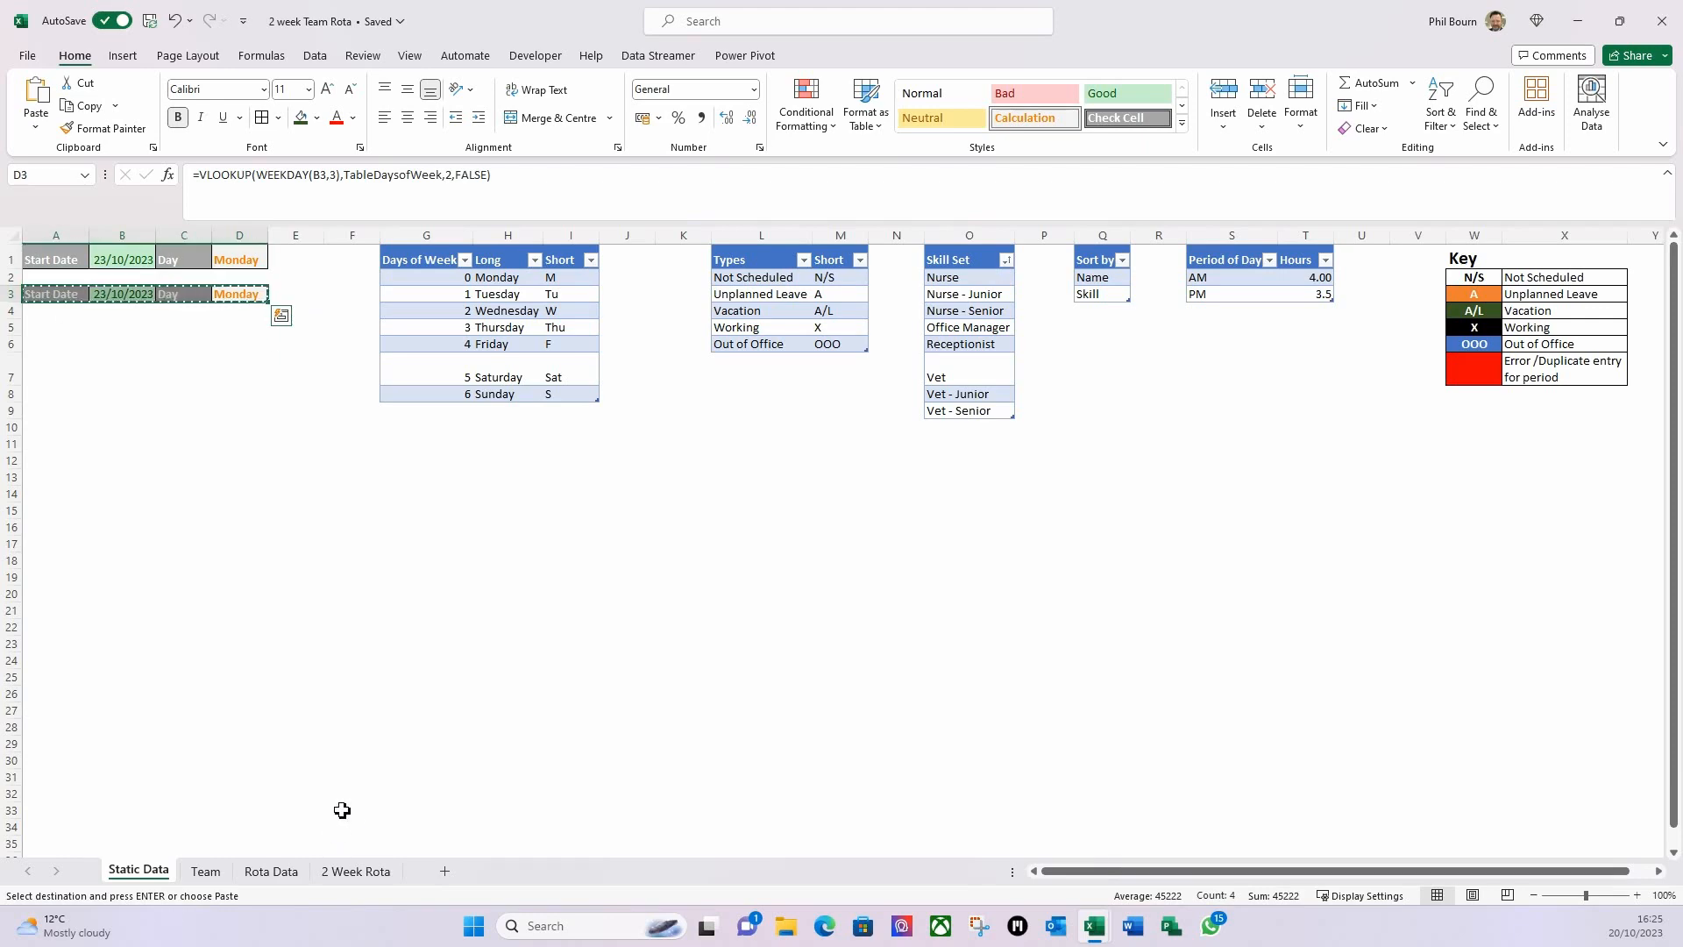
left_click(348, 871)
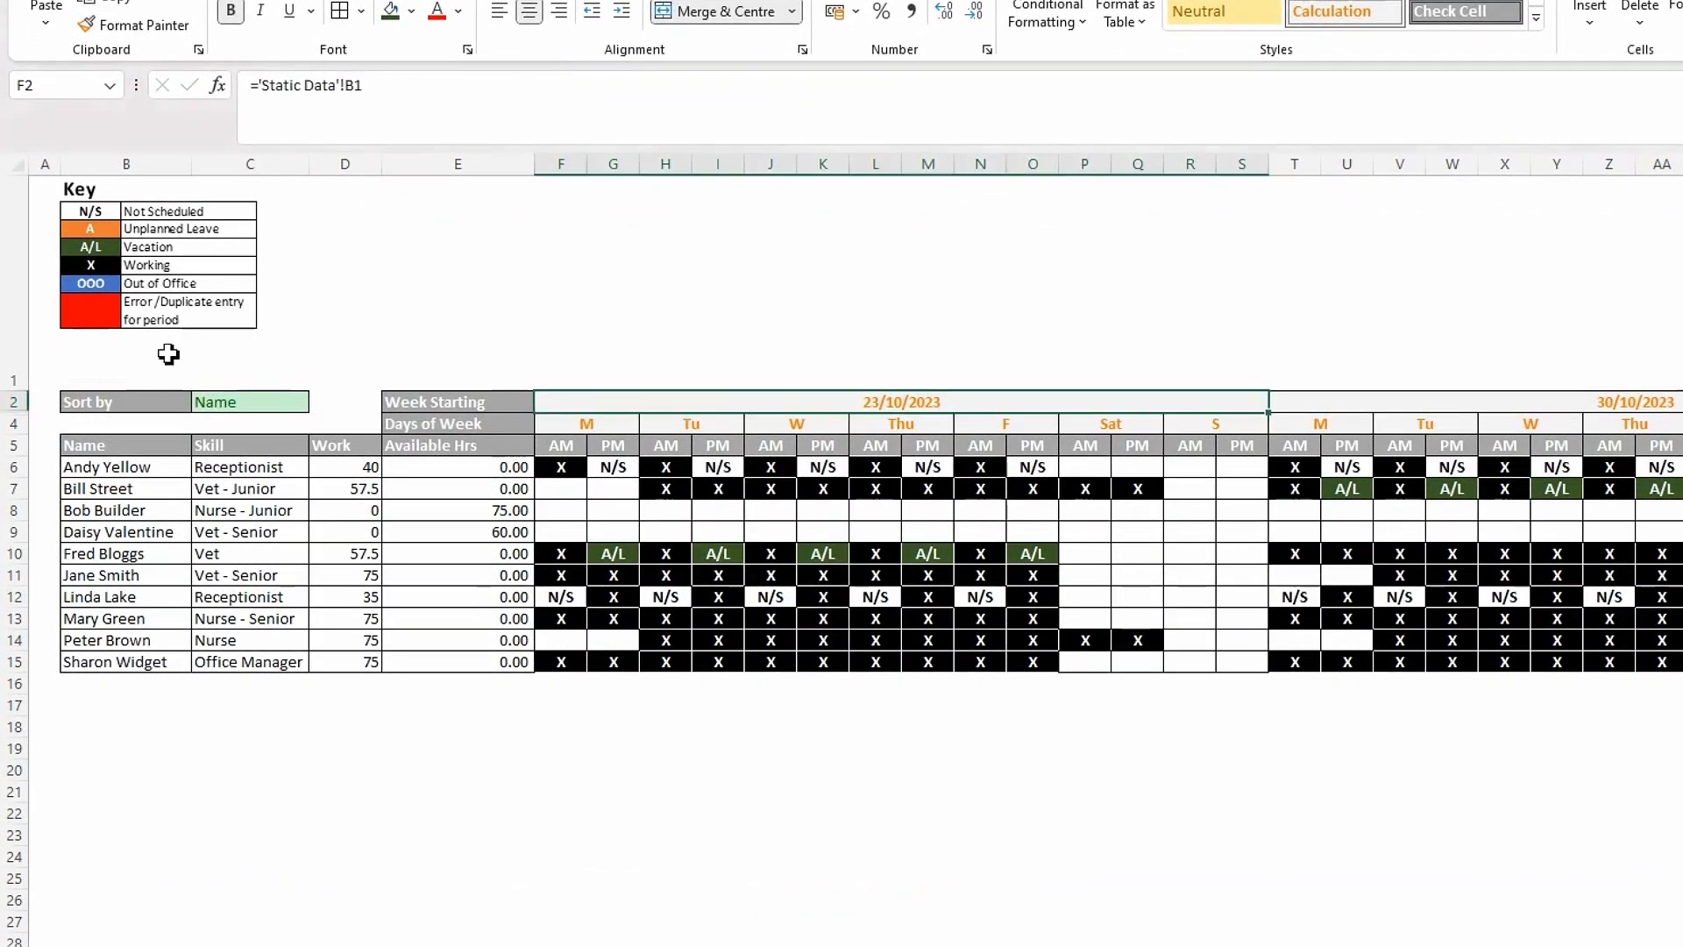
right_click(205, 356)
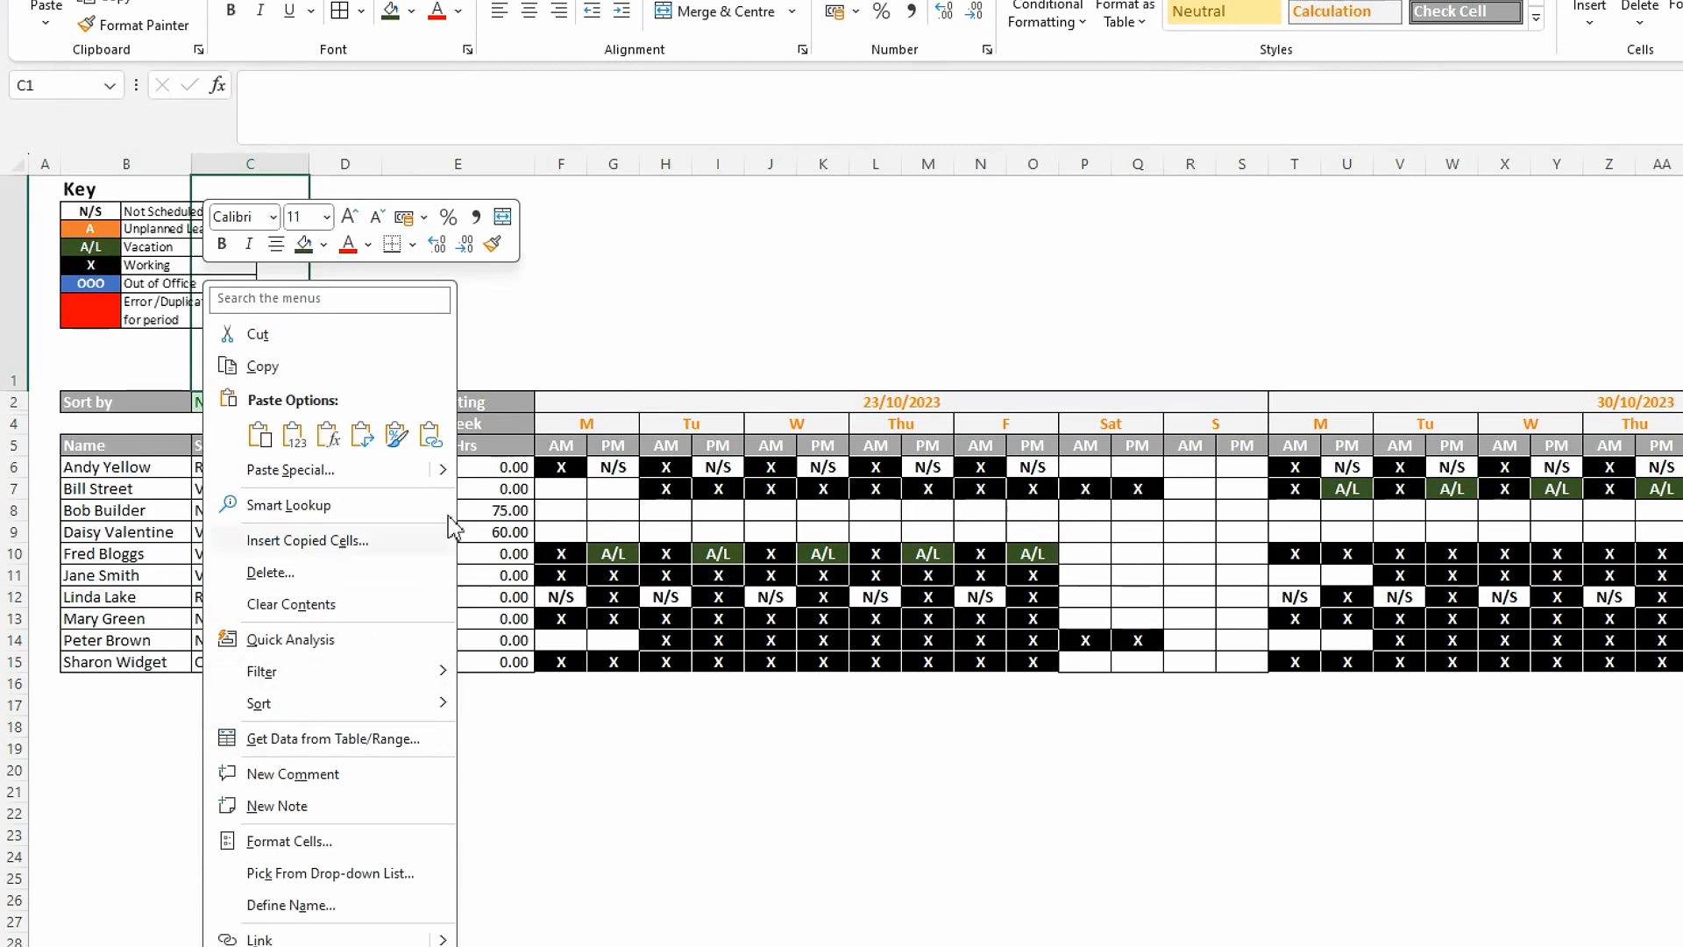
mouse_move(449, 478)
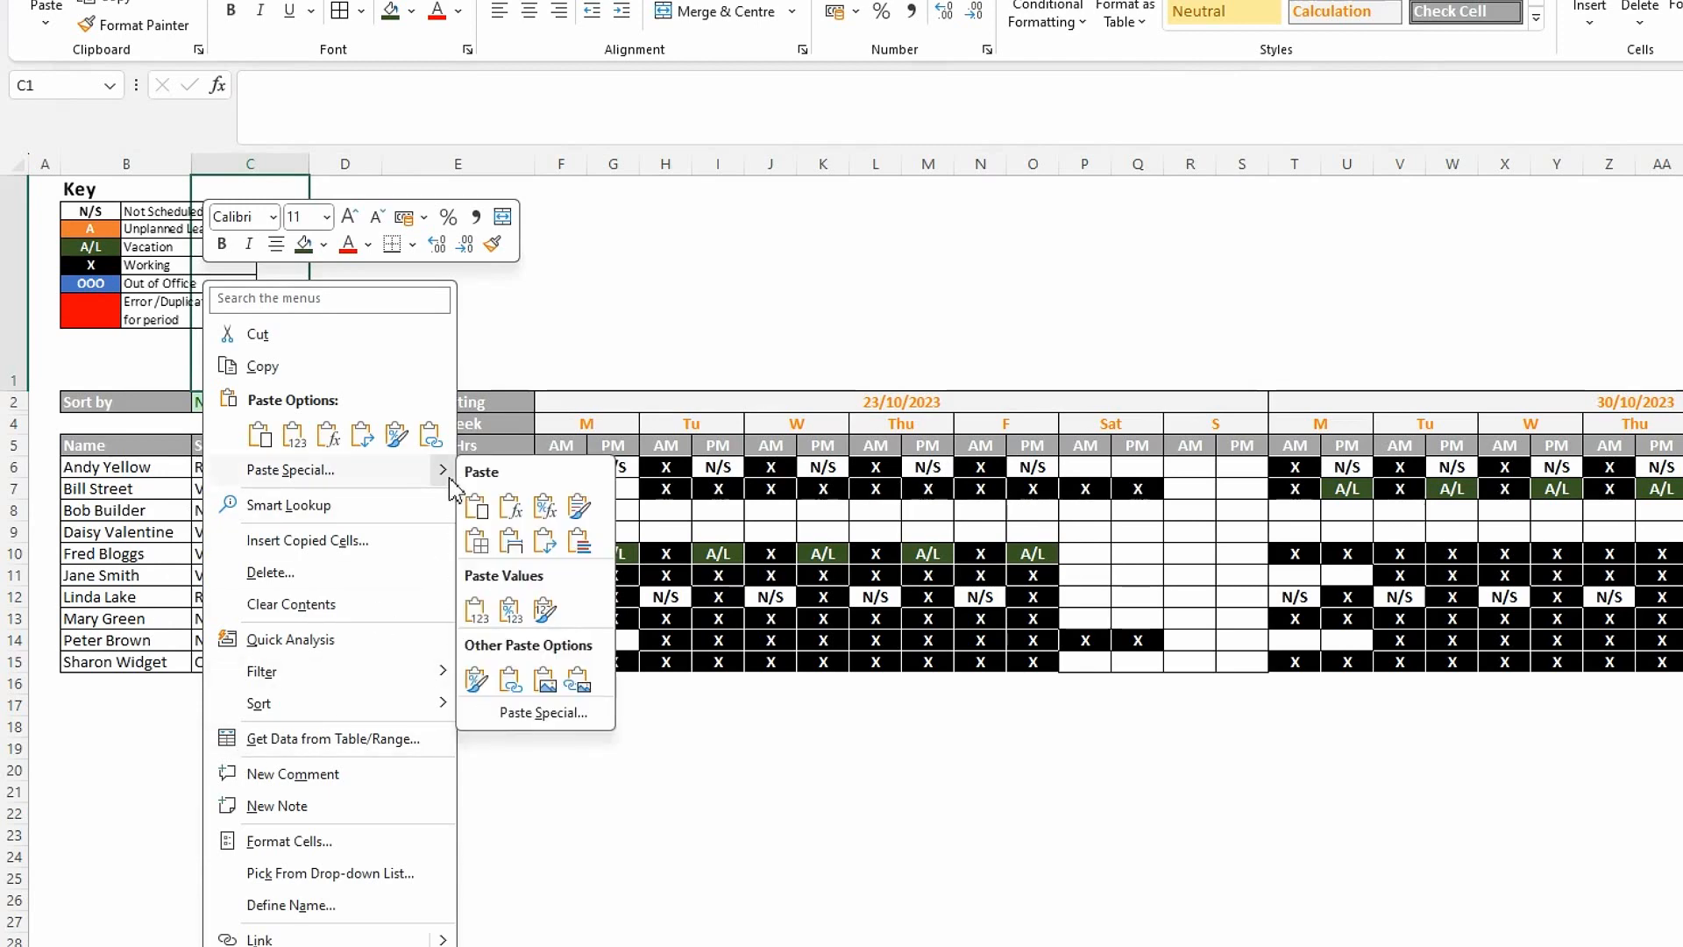
left_click(590, 689)
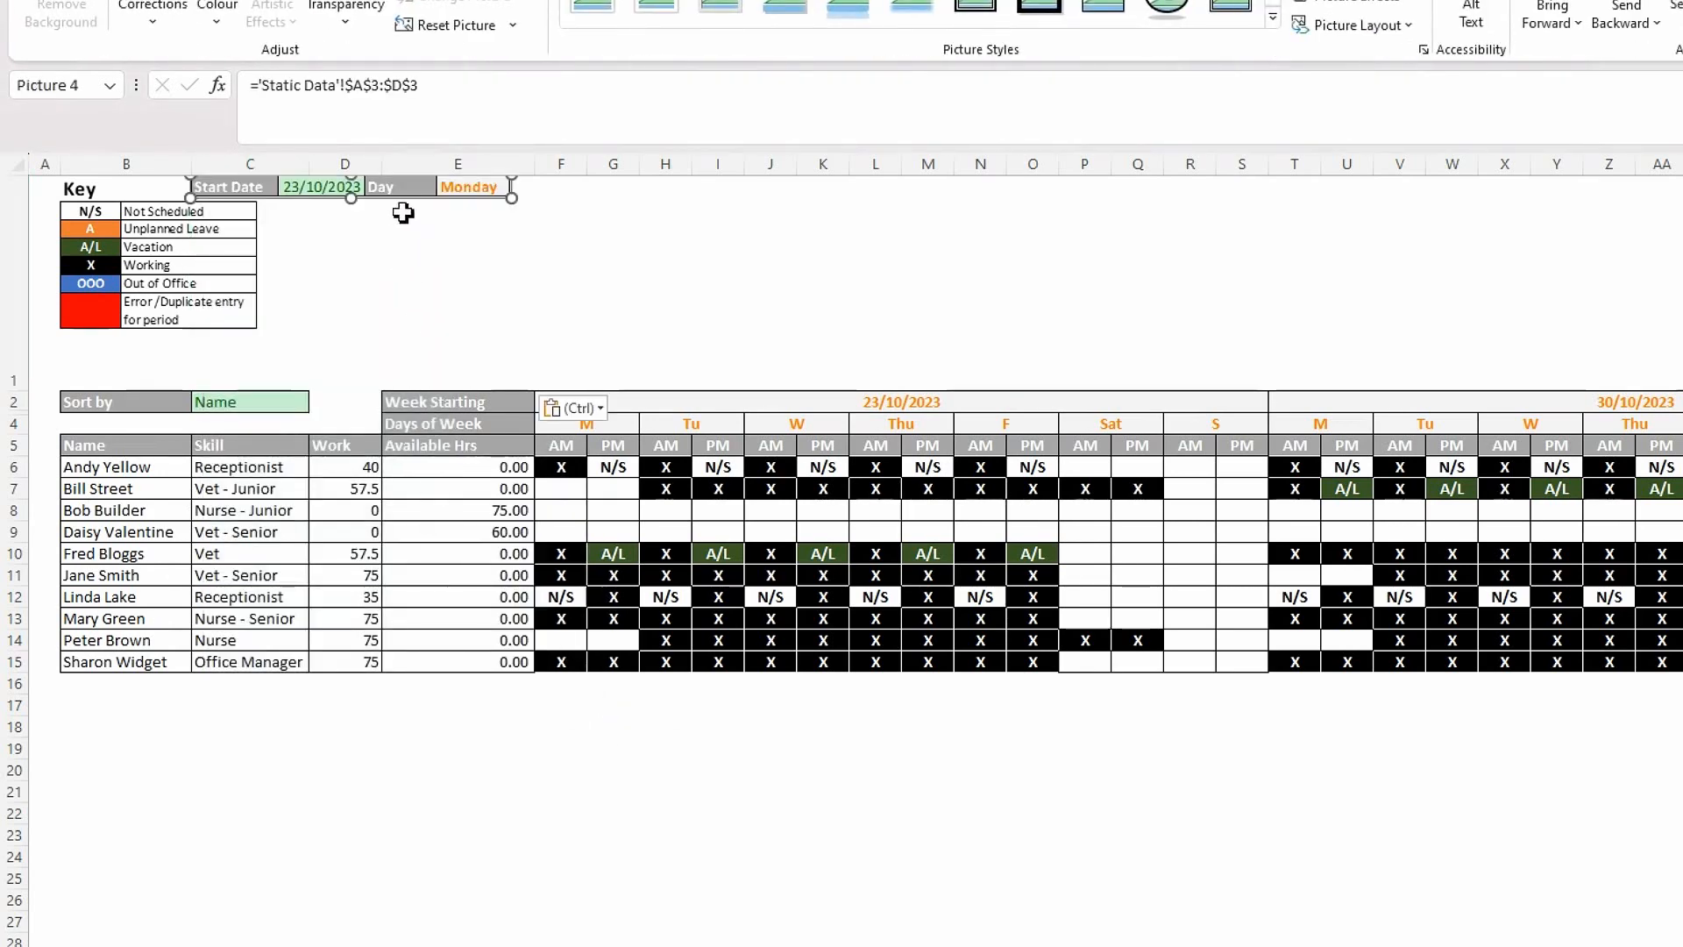
Move the linked Start Date picture under the key, just above the Sort by row and aligned with its left edge.
left_click_drag(403, 213, 271, 378)
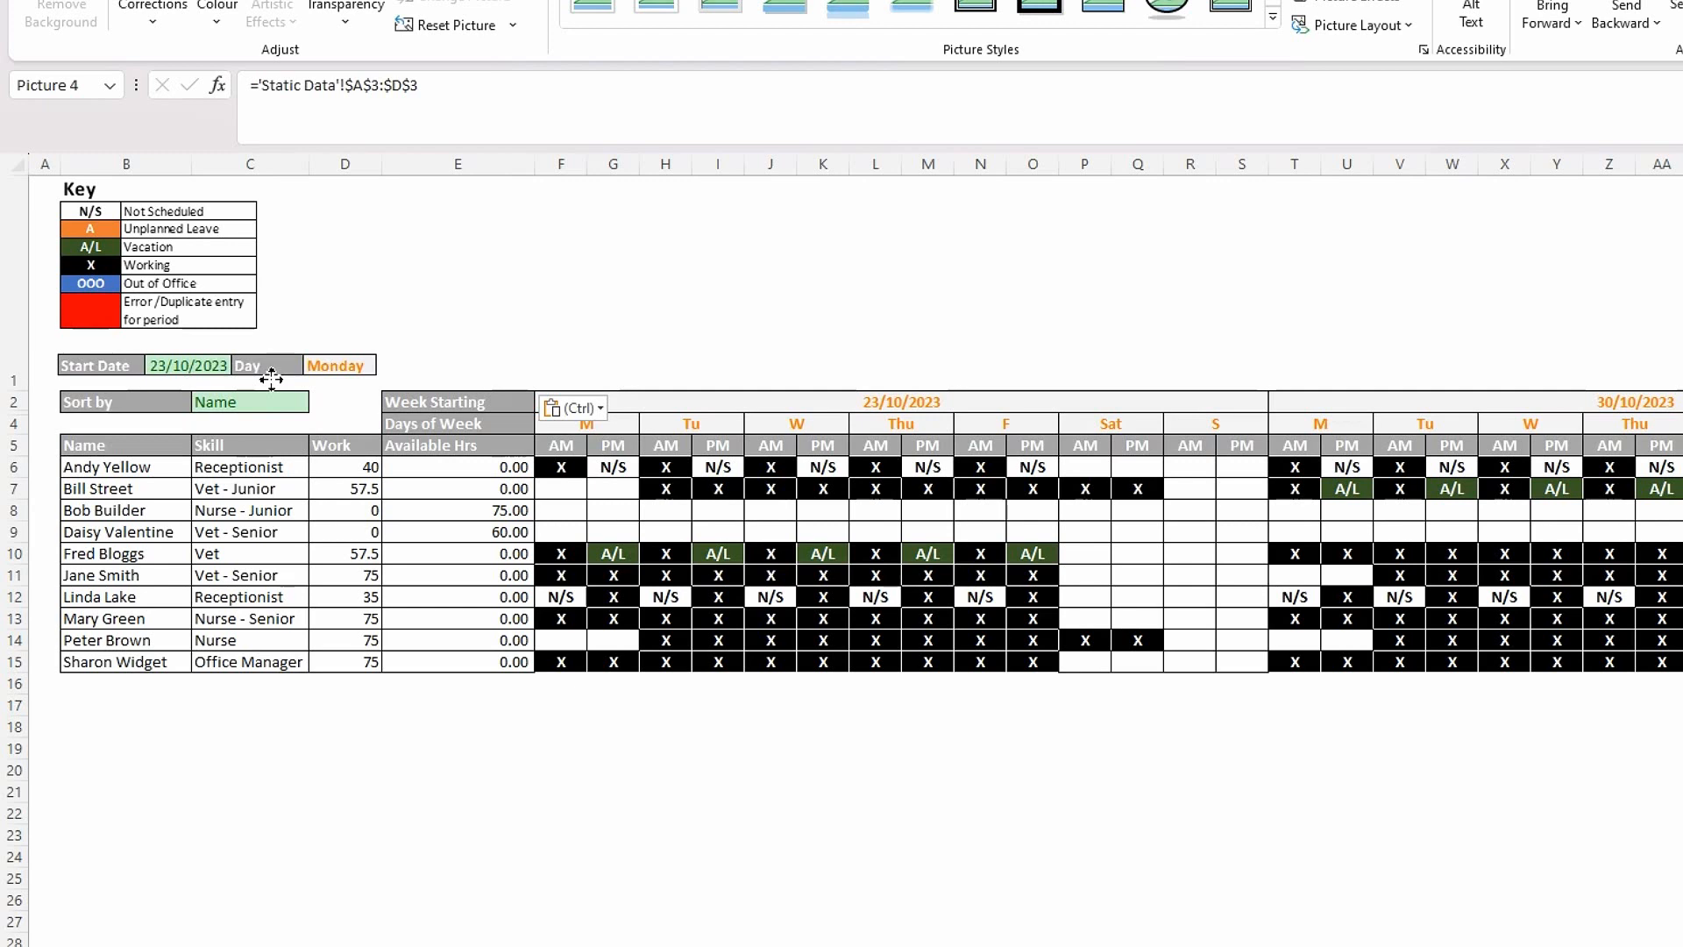
left_click_drag(271, 378, 271, 378)
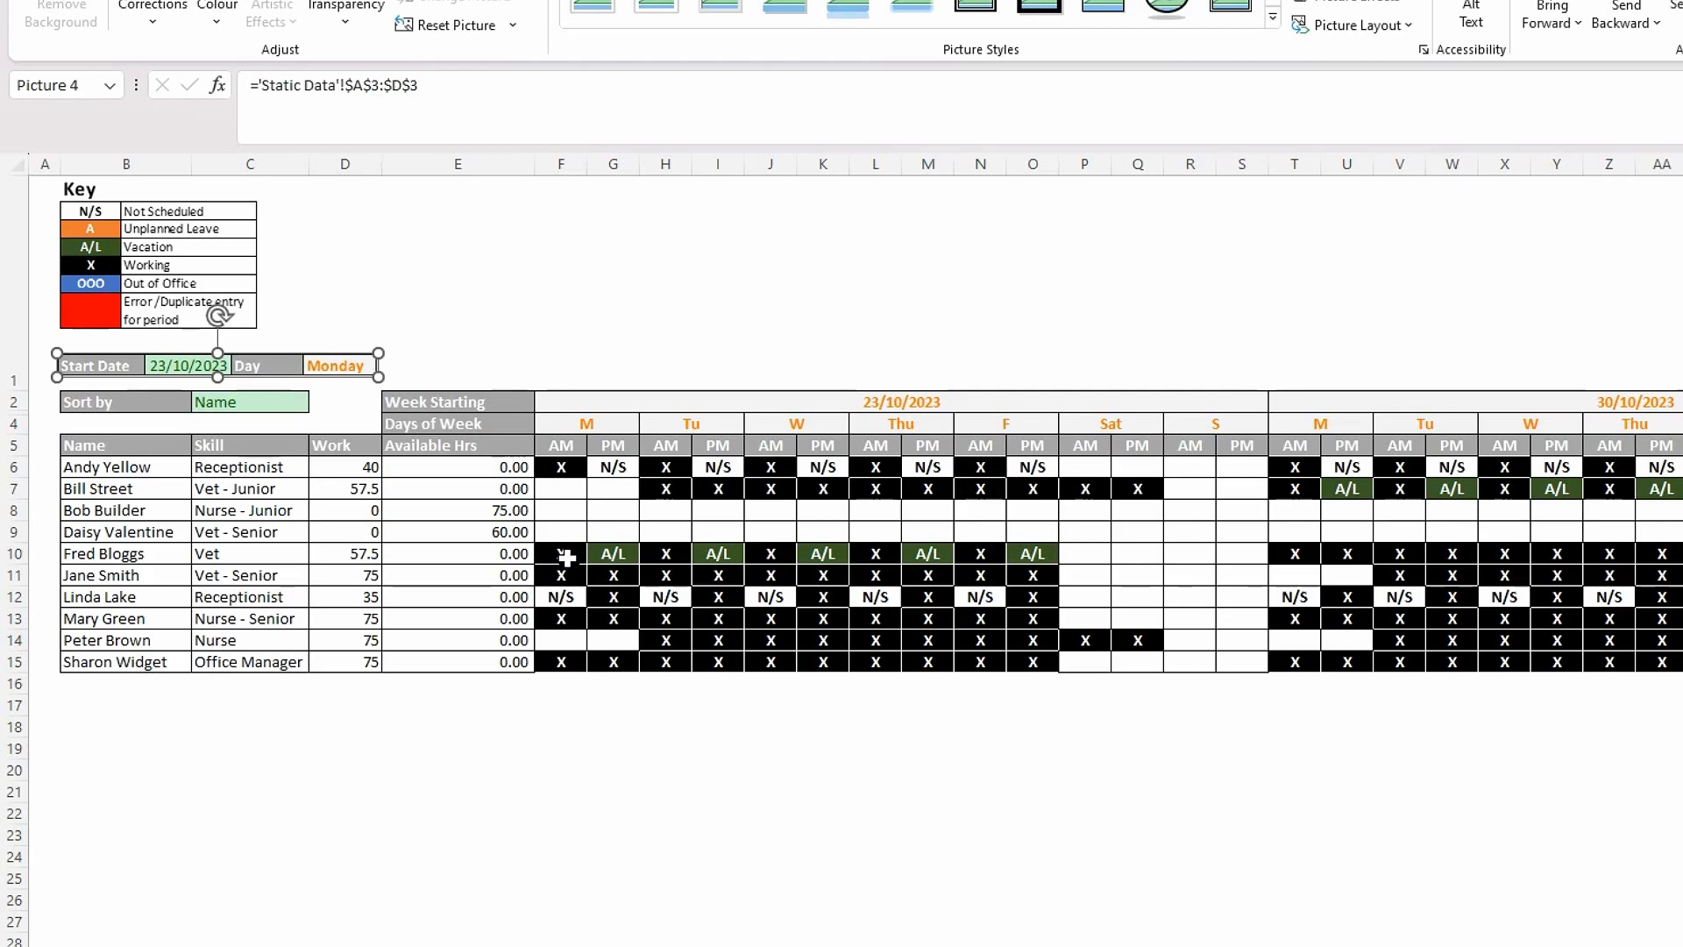
left_click(318, 789)
left_click(229, 372)
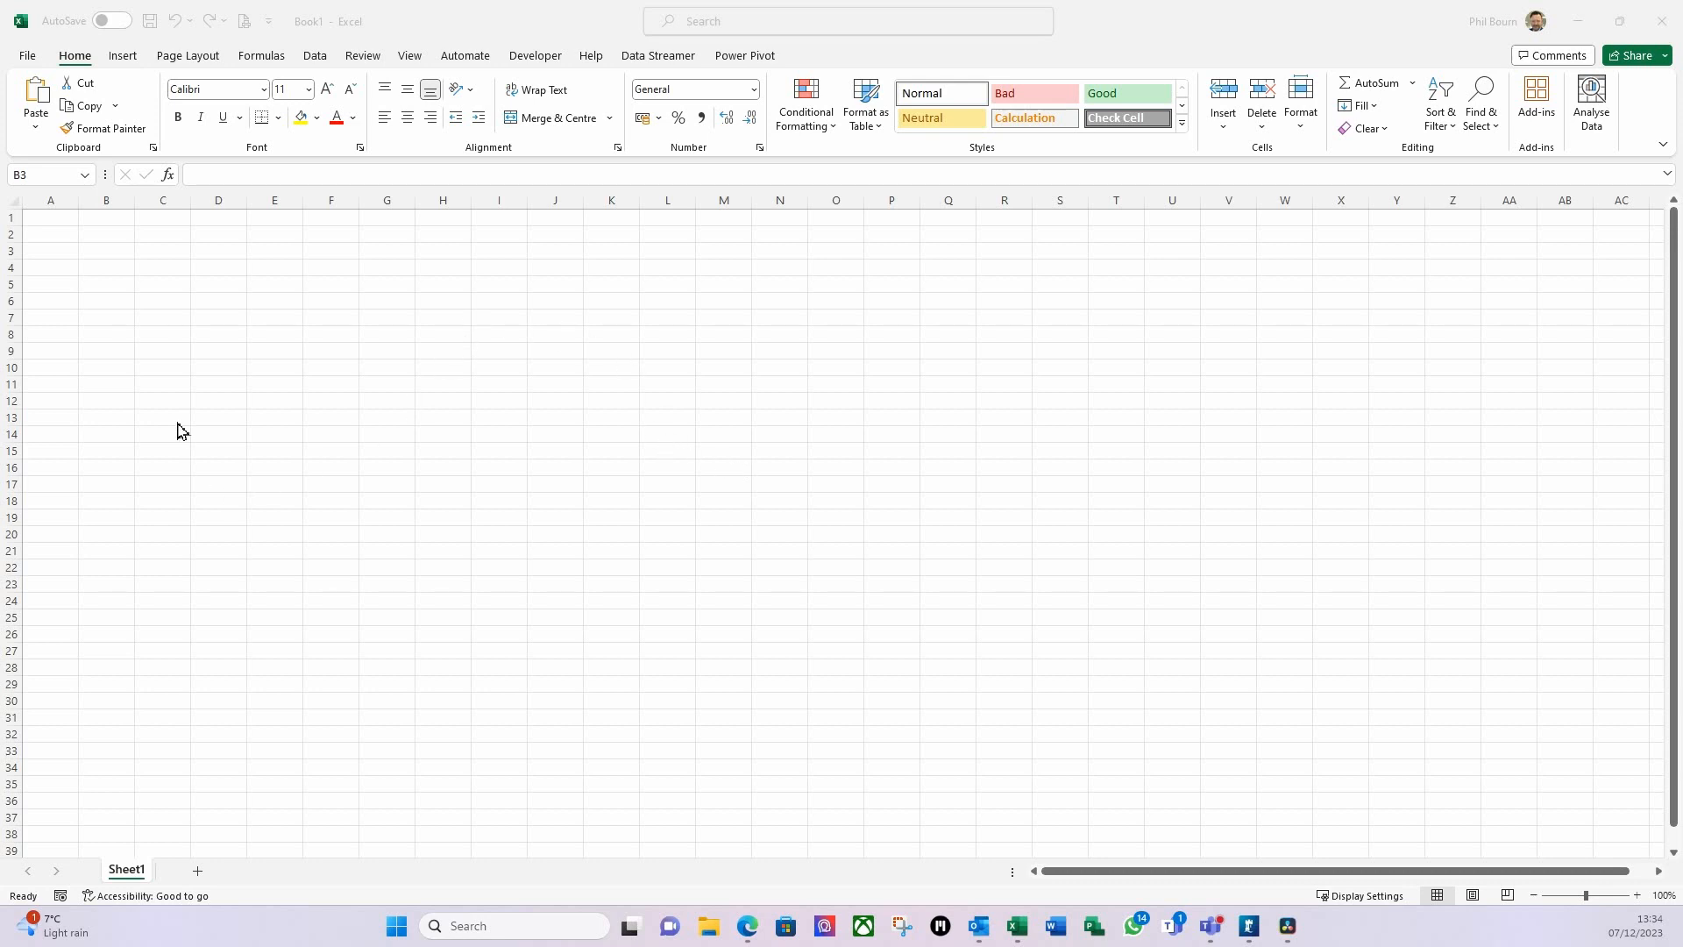
left_click(158, 299)
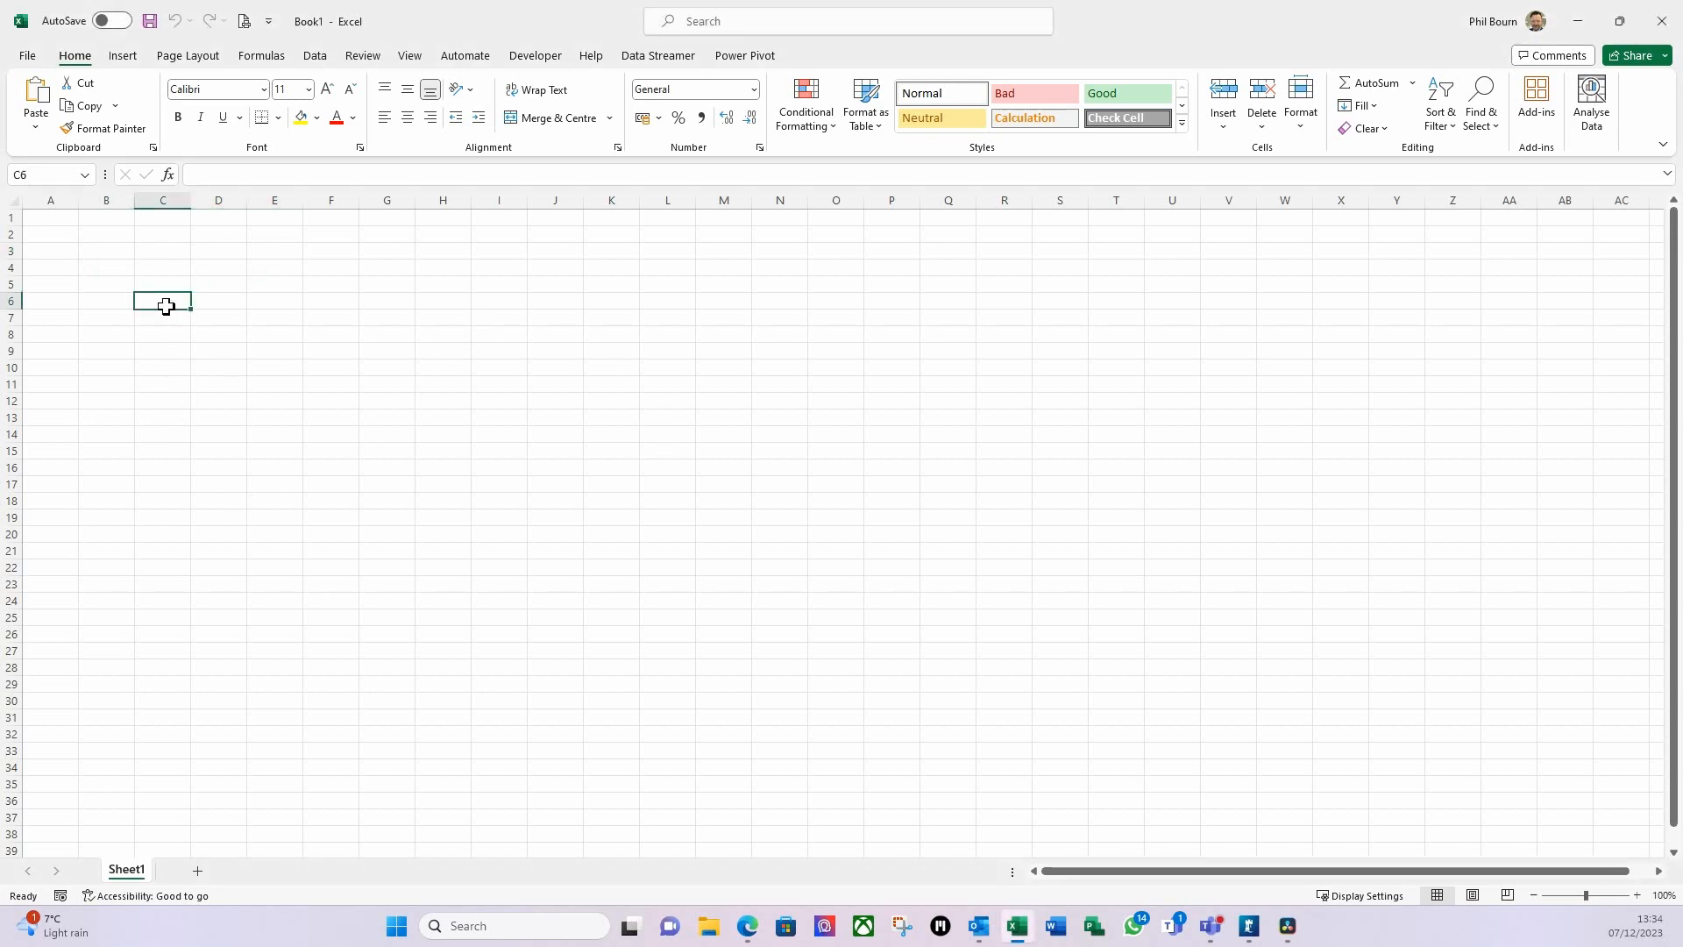
left_click(210, 285)
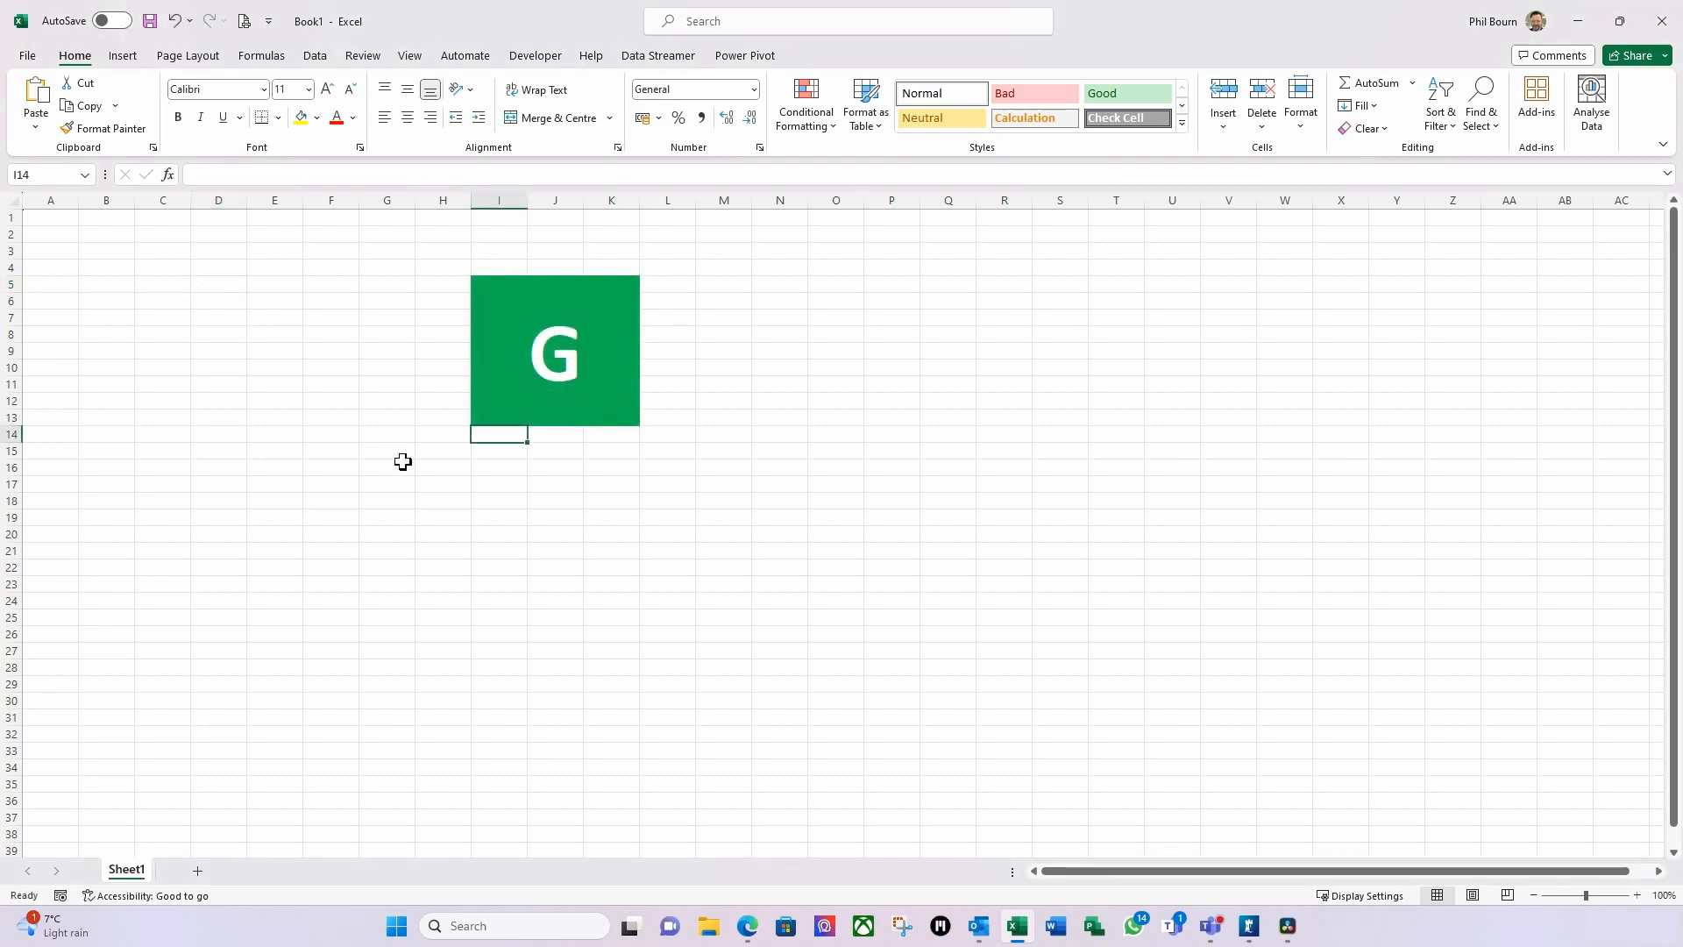
Switch to the Book1 workbook and hide the gridlines on Sheet1.
left_click(519, 308)
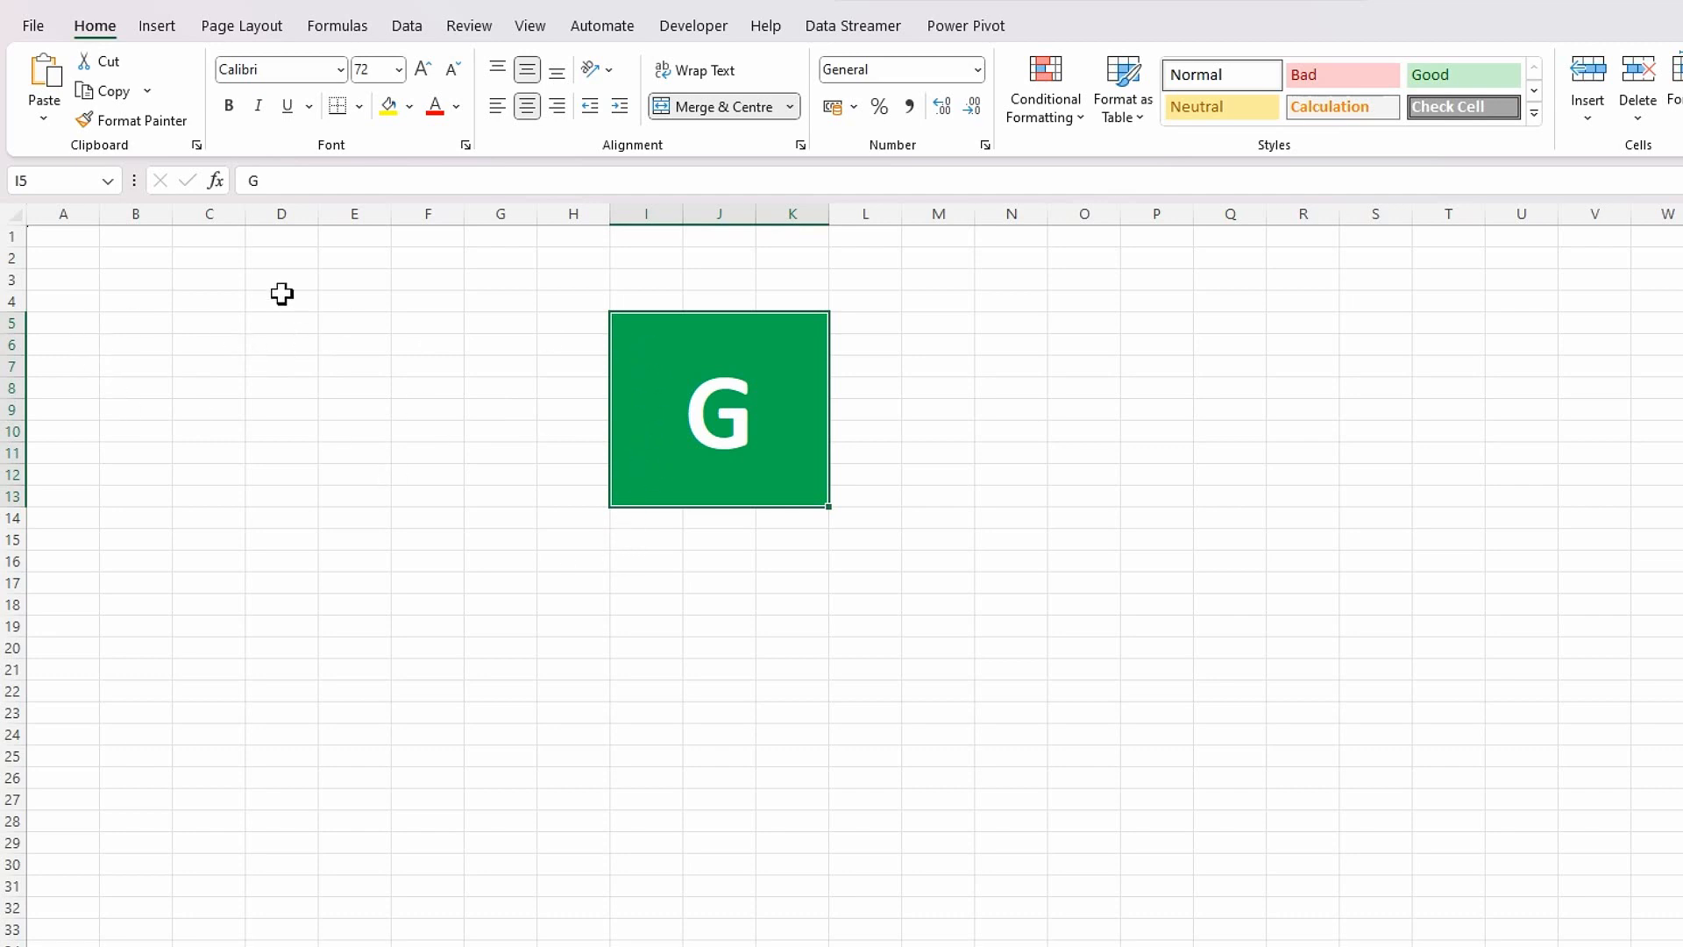
left_click(530, 26)
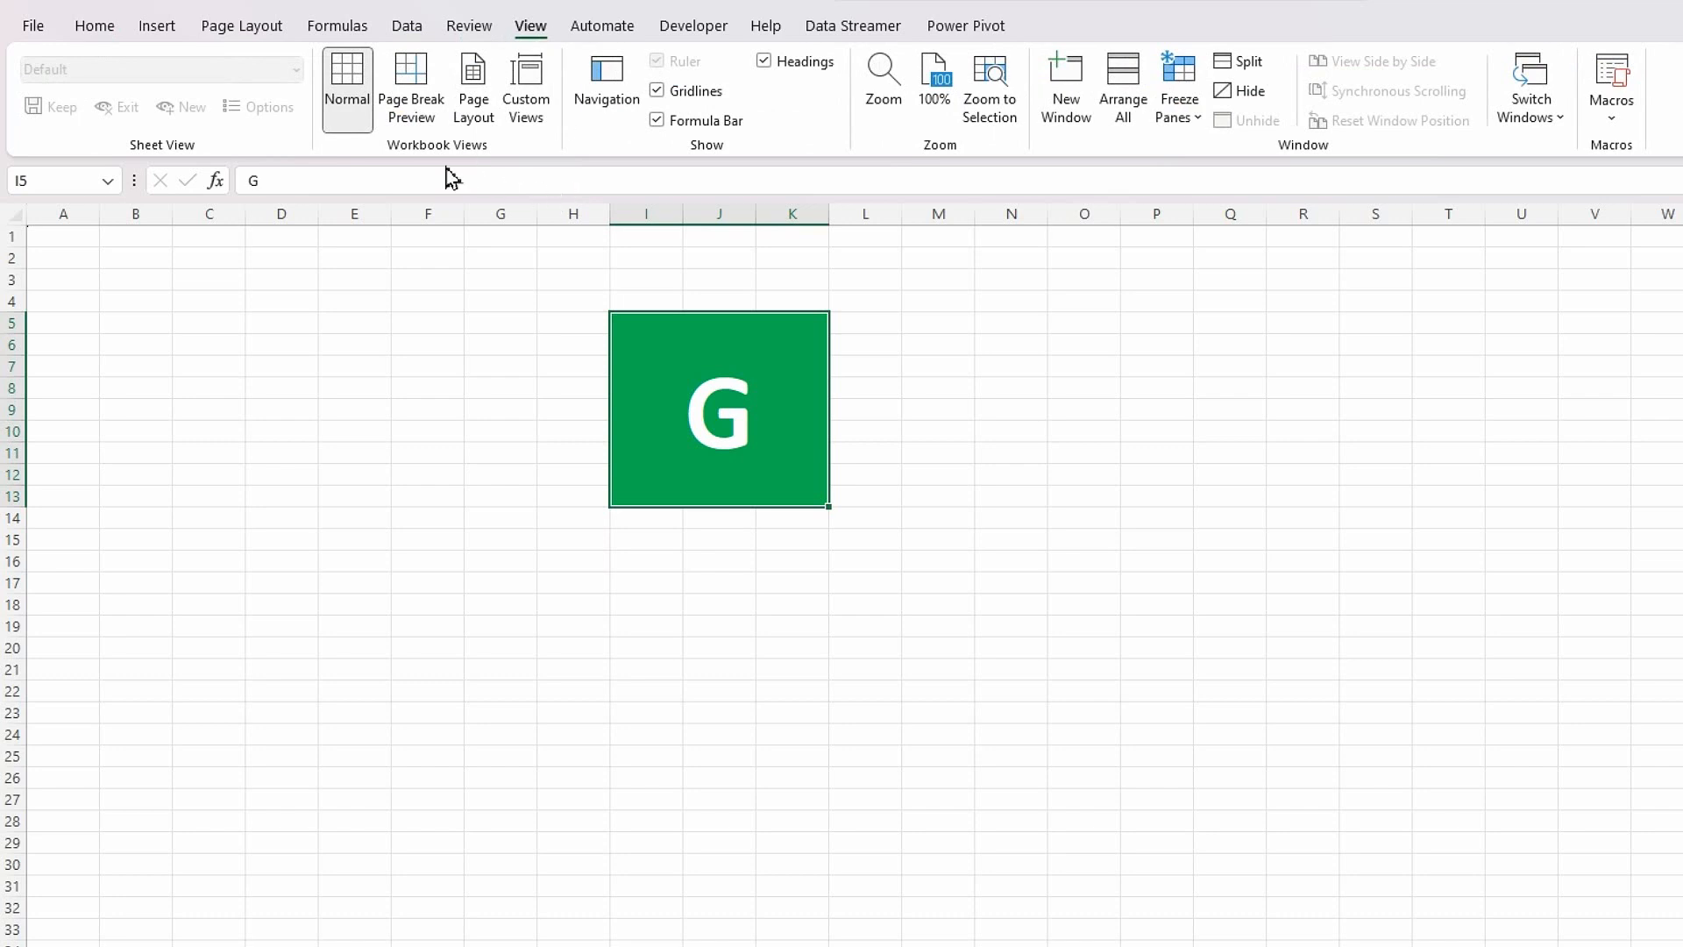
left_click(658, 90)
left_click(956, 386)
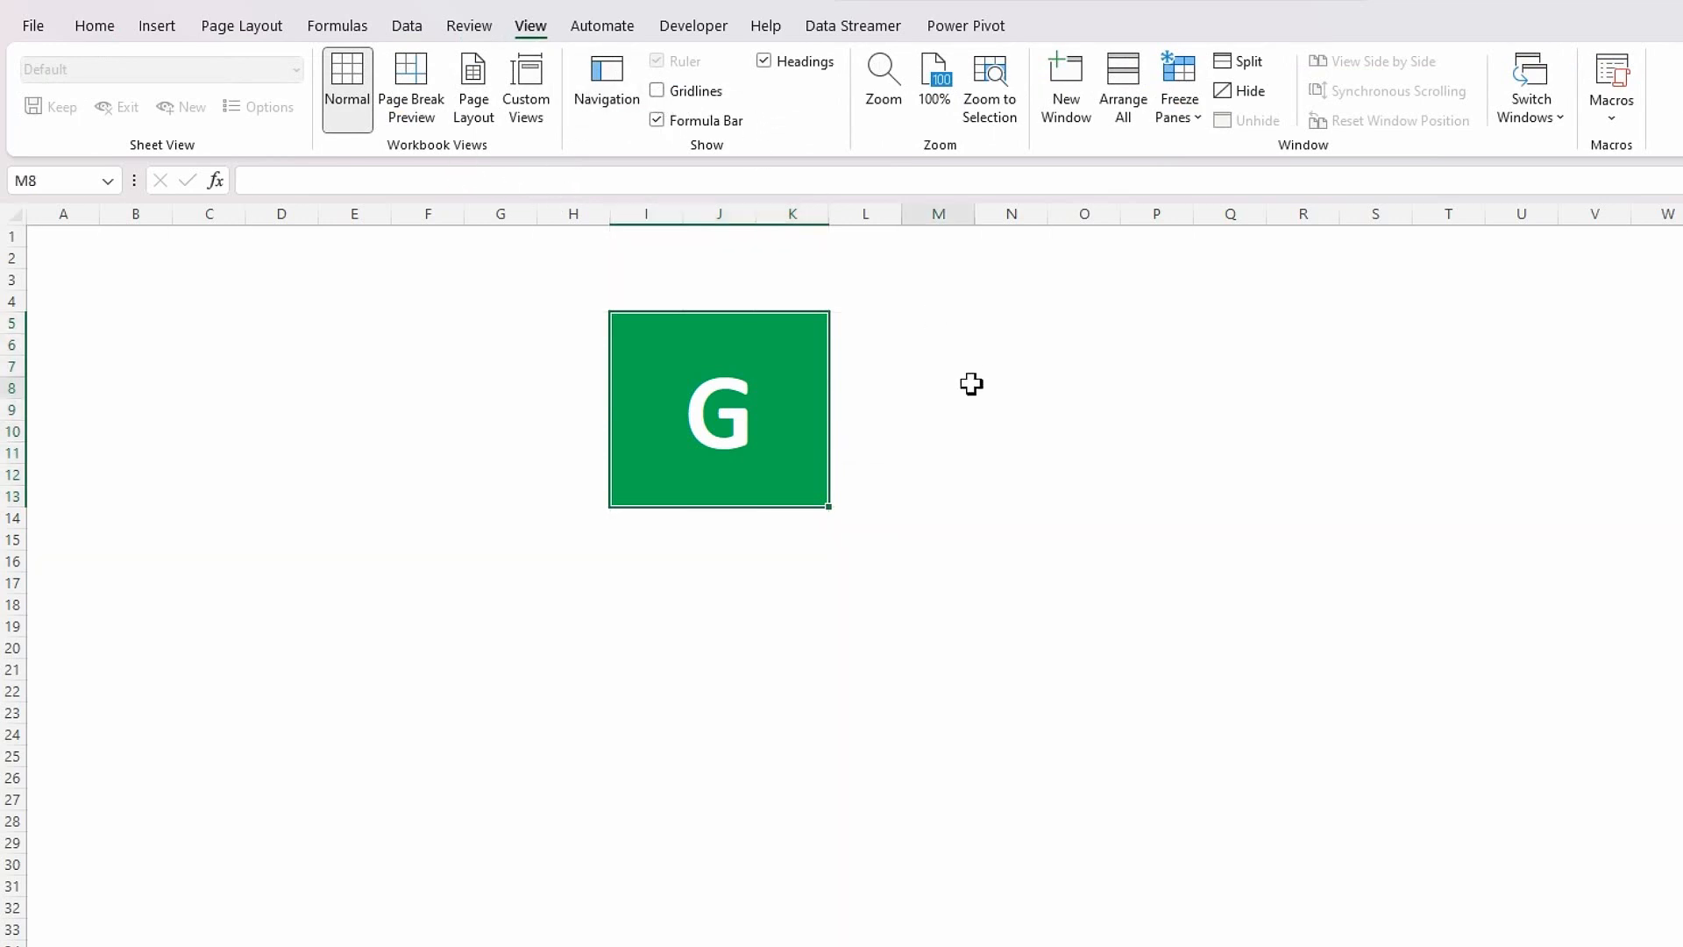
Copy the merged green G block at I5 and paste it as a linked picture at B3.
left_click(644, 337)
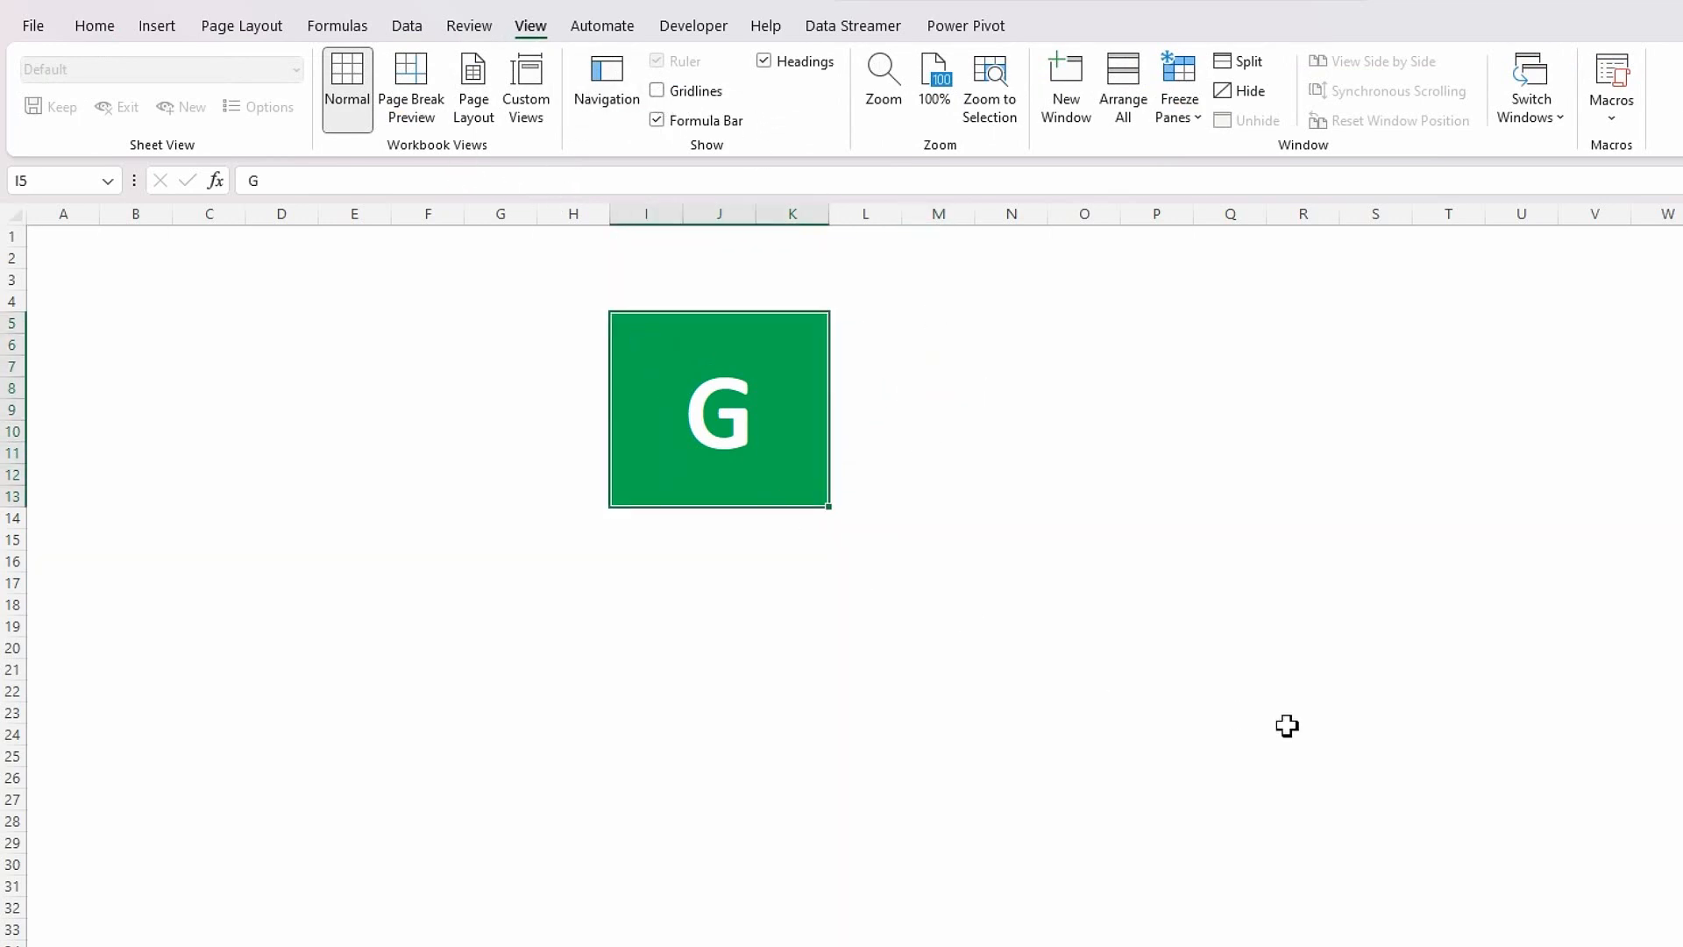
key("ctrl+c")
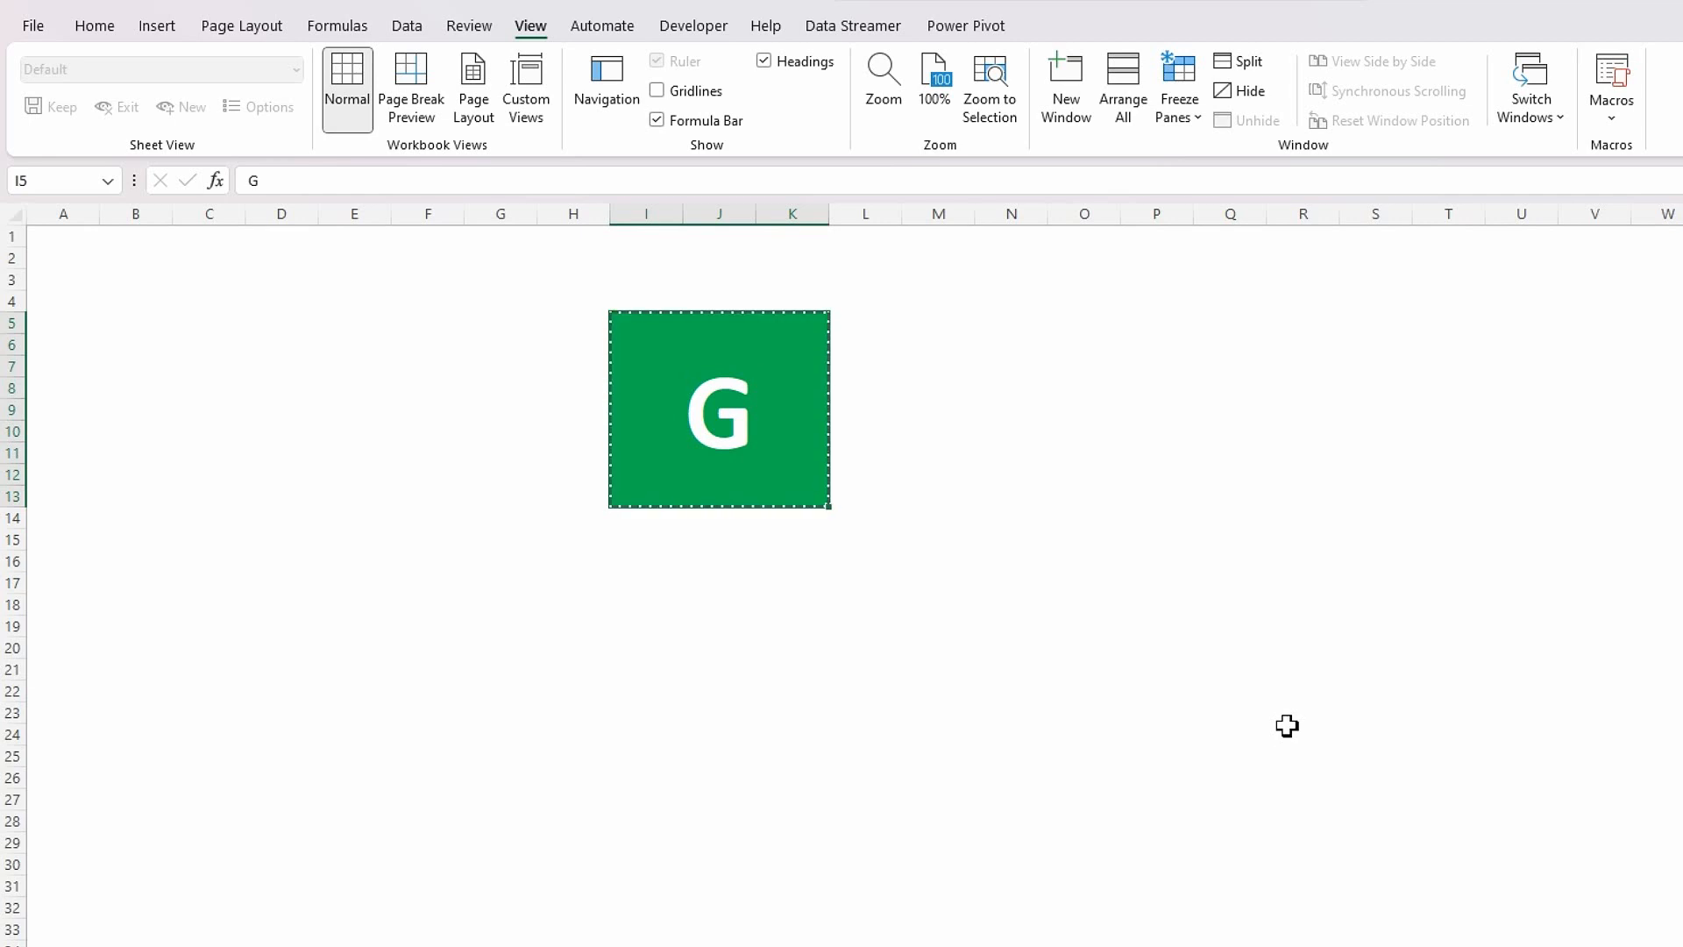
right_click(114, 281)
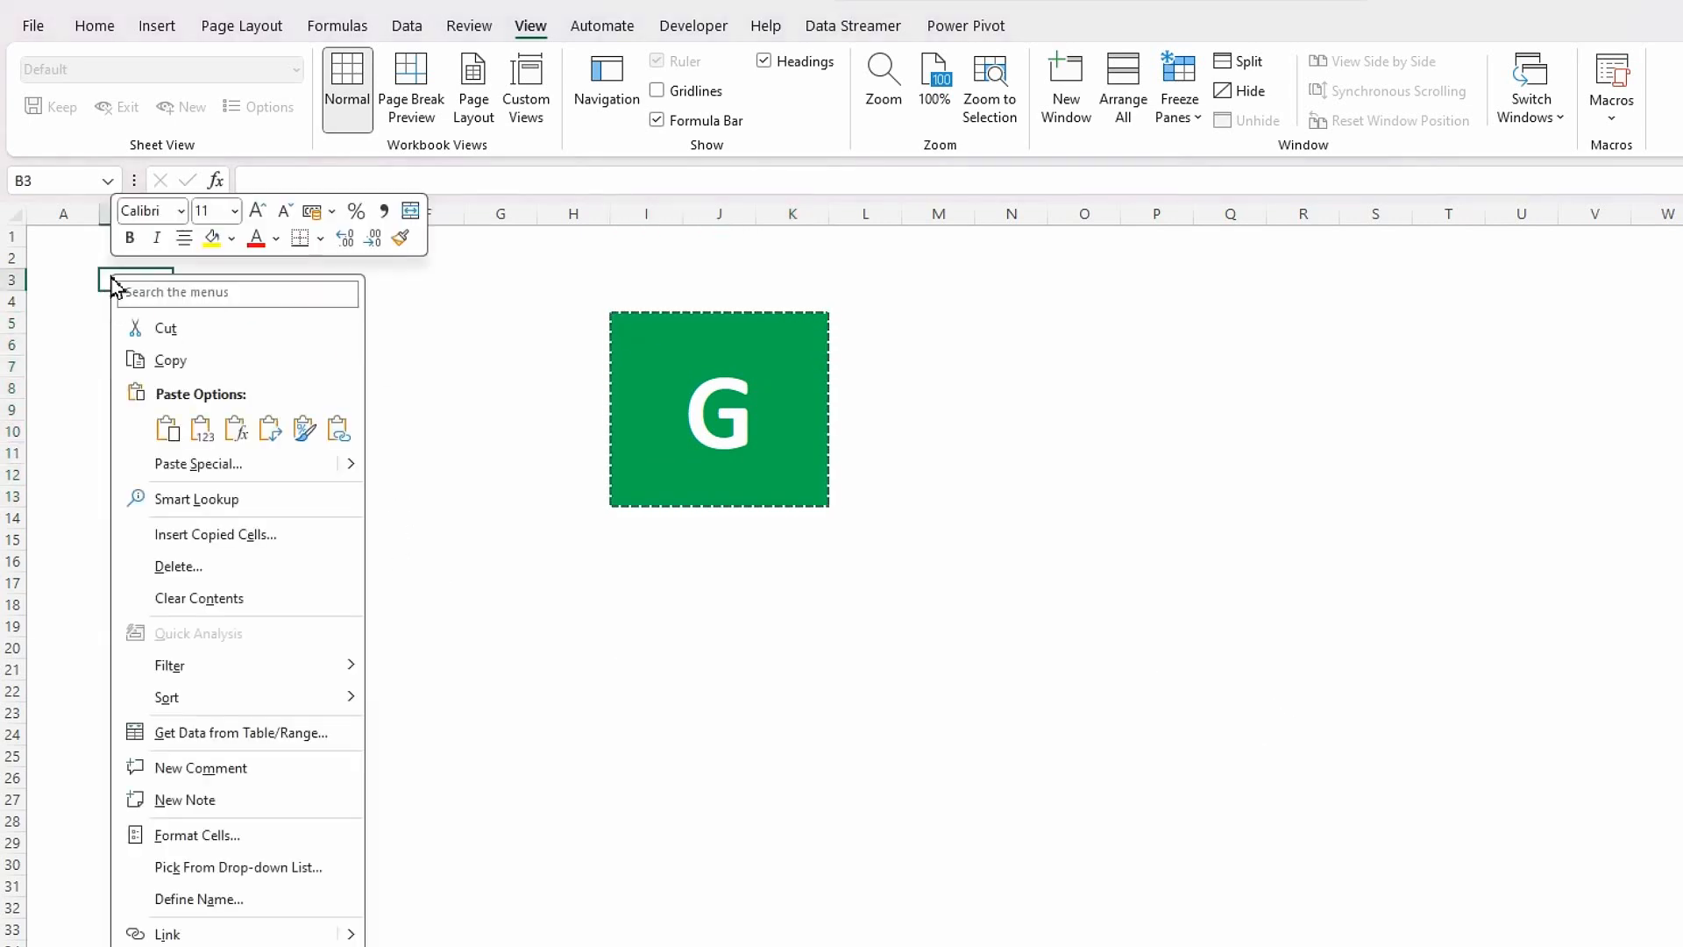
mouse_move(354, 474)
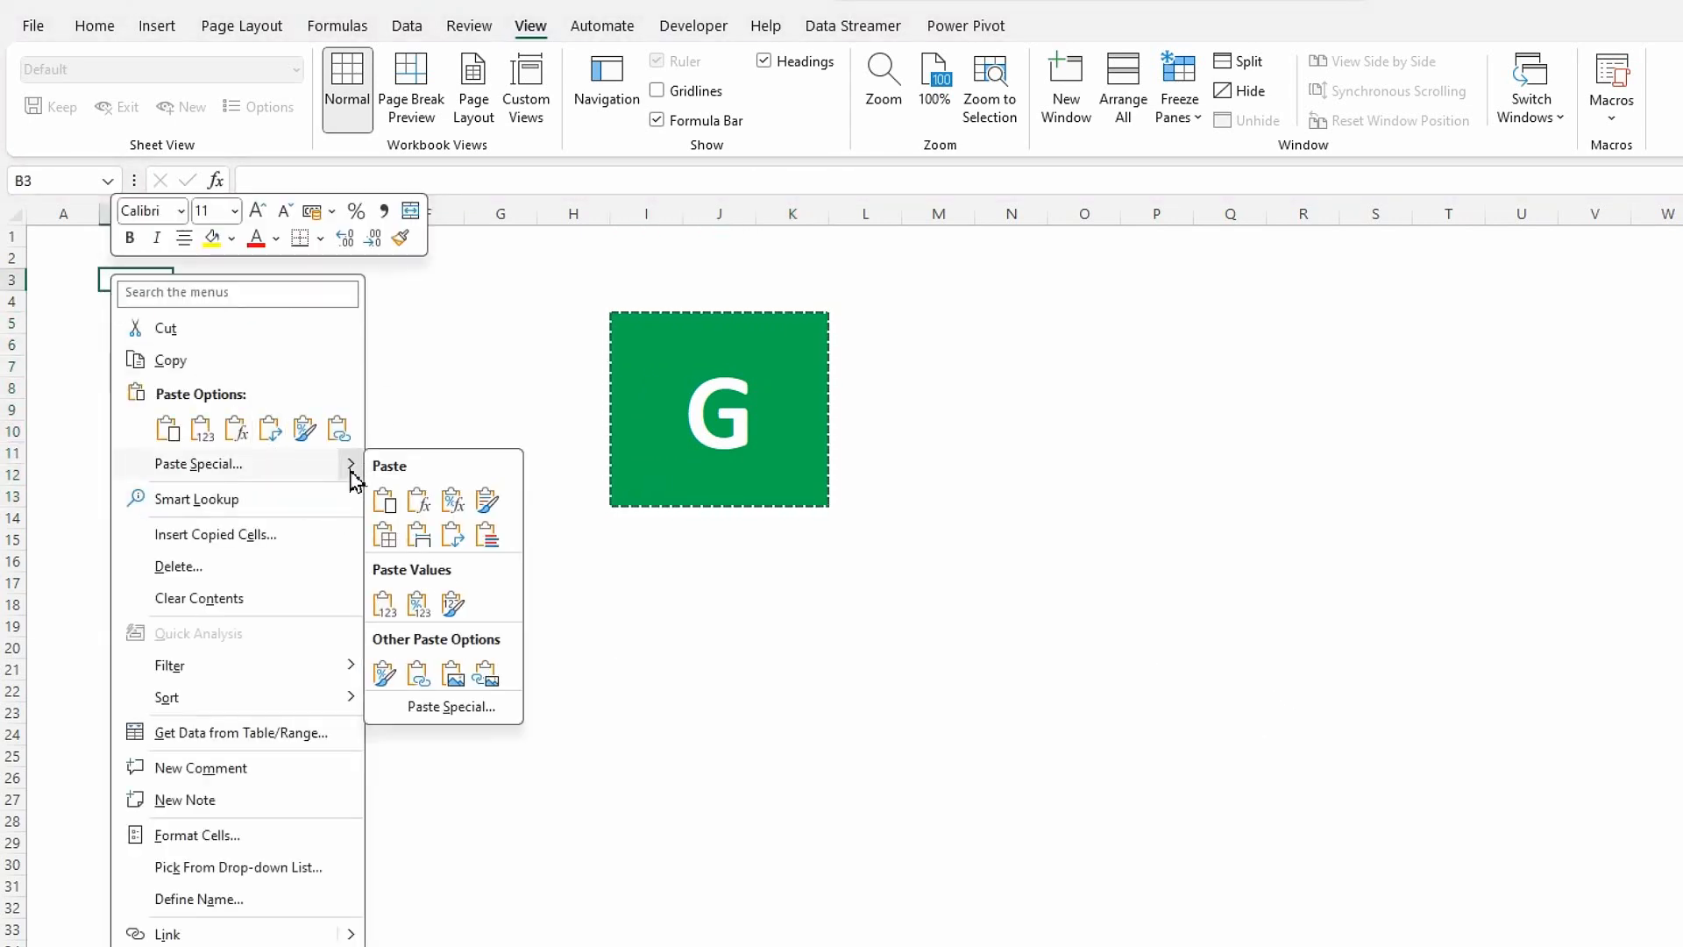
left_click(487, 676)
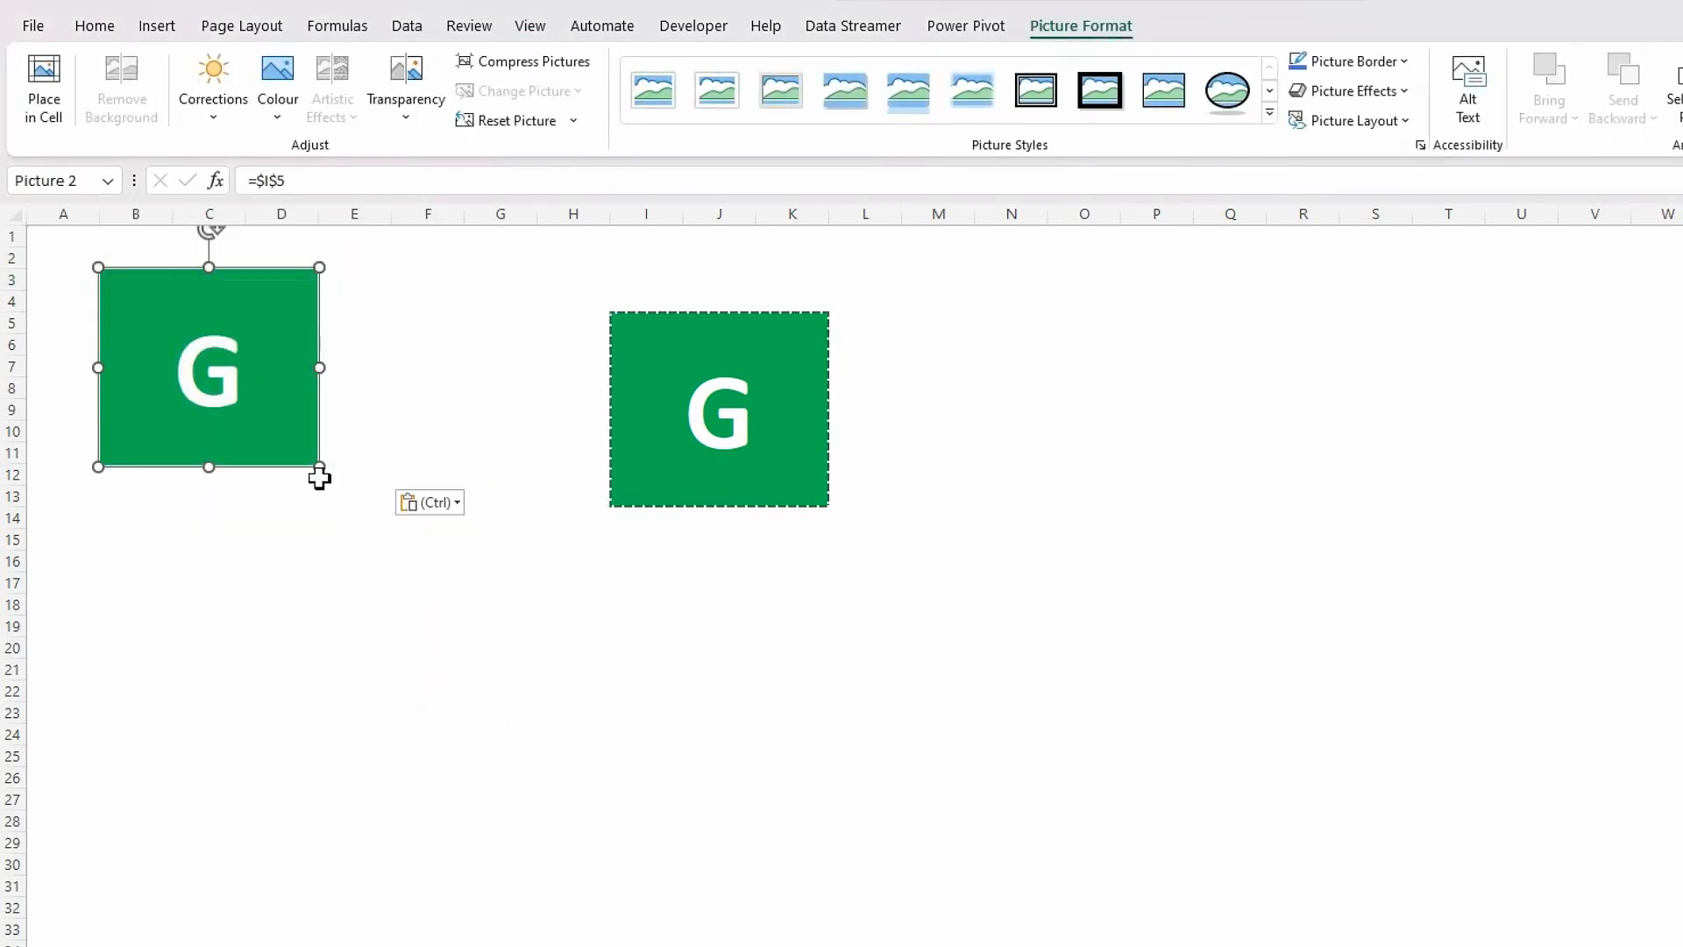
Shrink the linked G picture to under half its size and place it over columns B and C near row 1.
left_click_drag(323, 474, 219, 327)
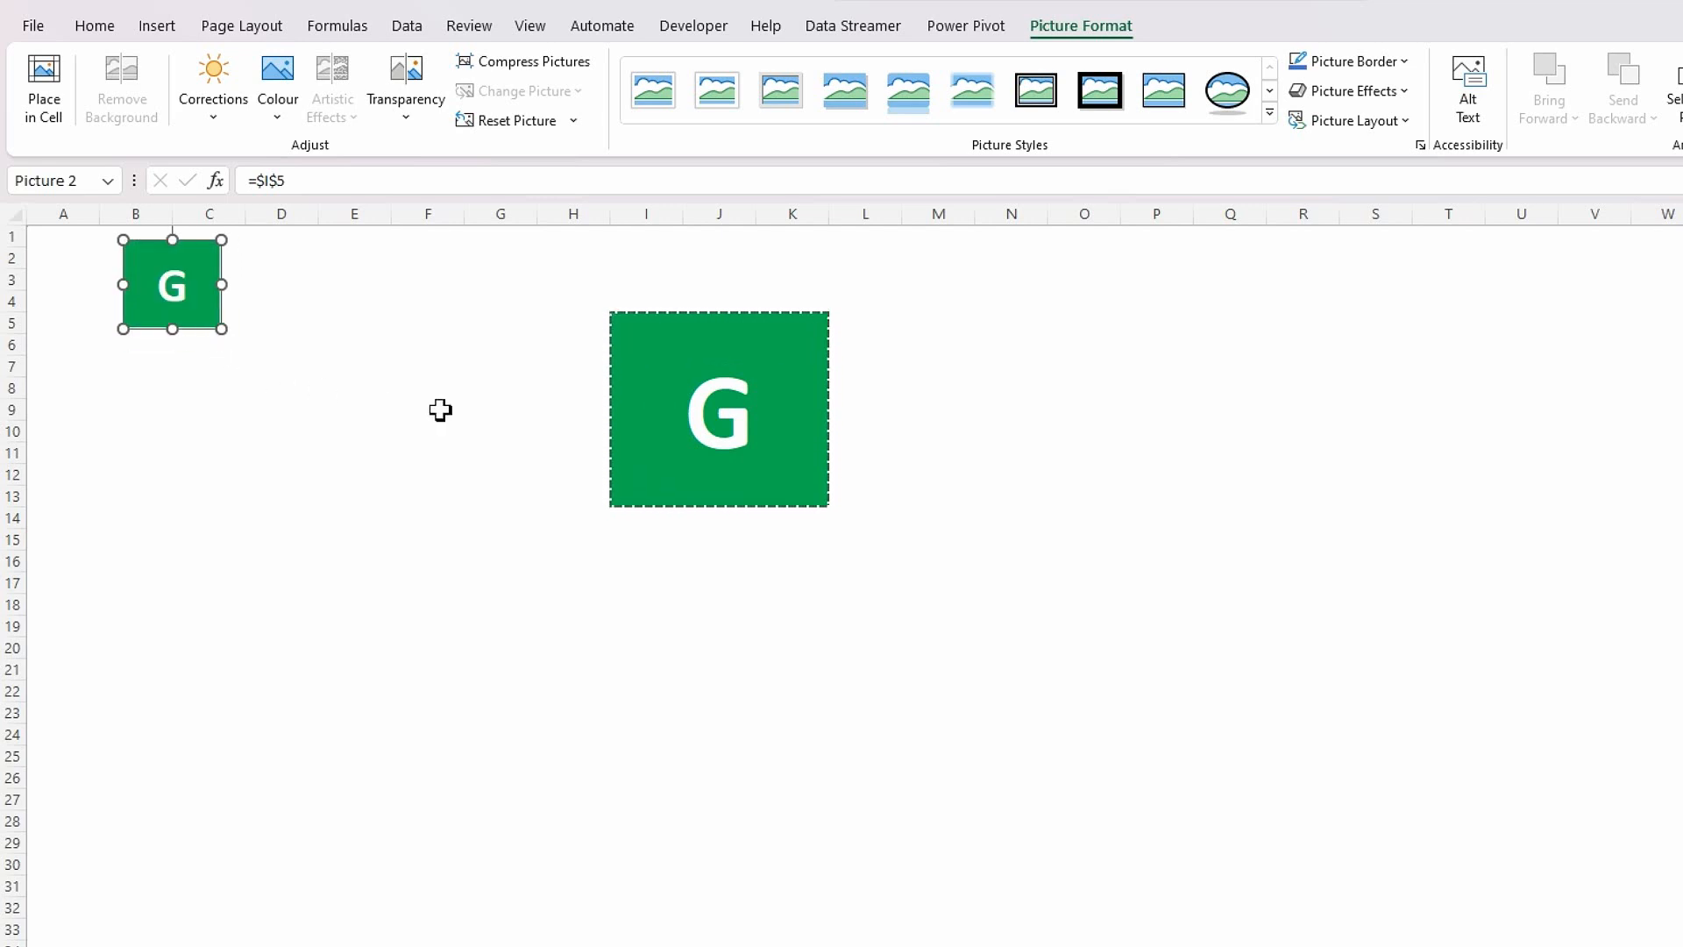
left_click(849, 644)
left_click(1002, 505)
Change the letter in the merged block at I5 to A and check the linked picture.
left_click(714, 425)
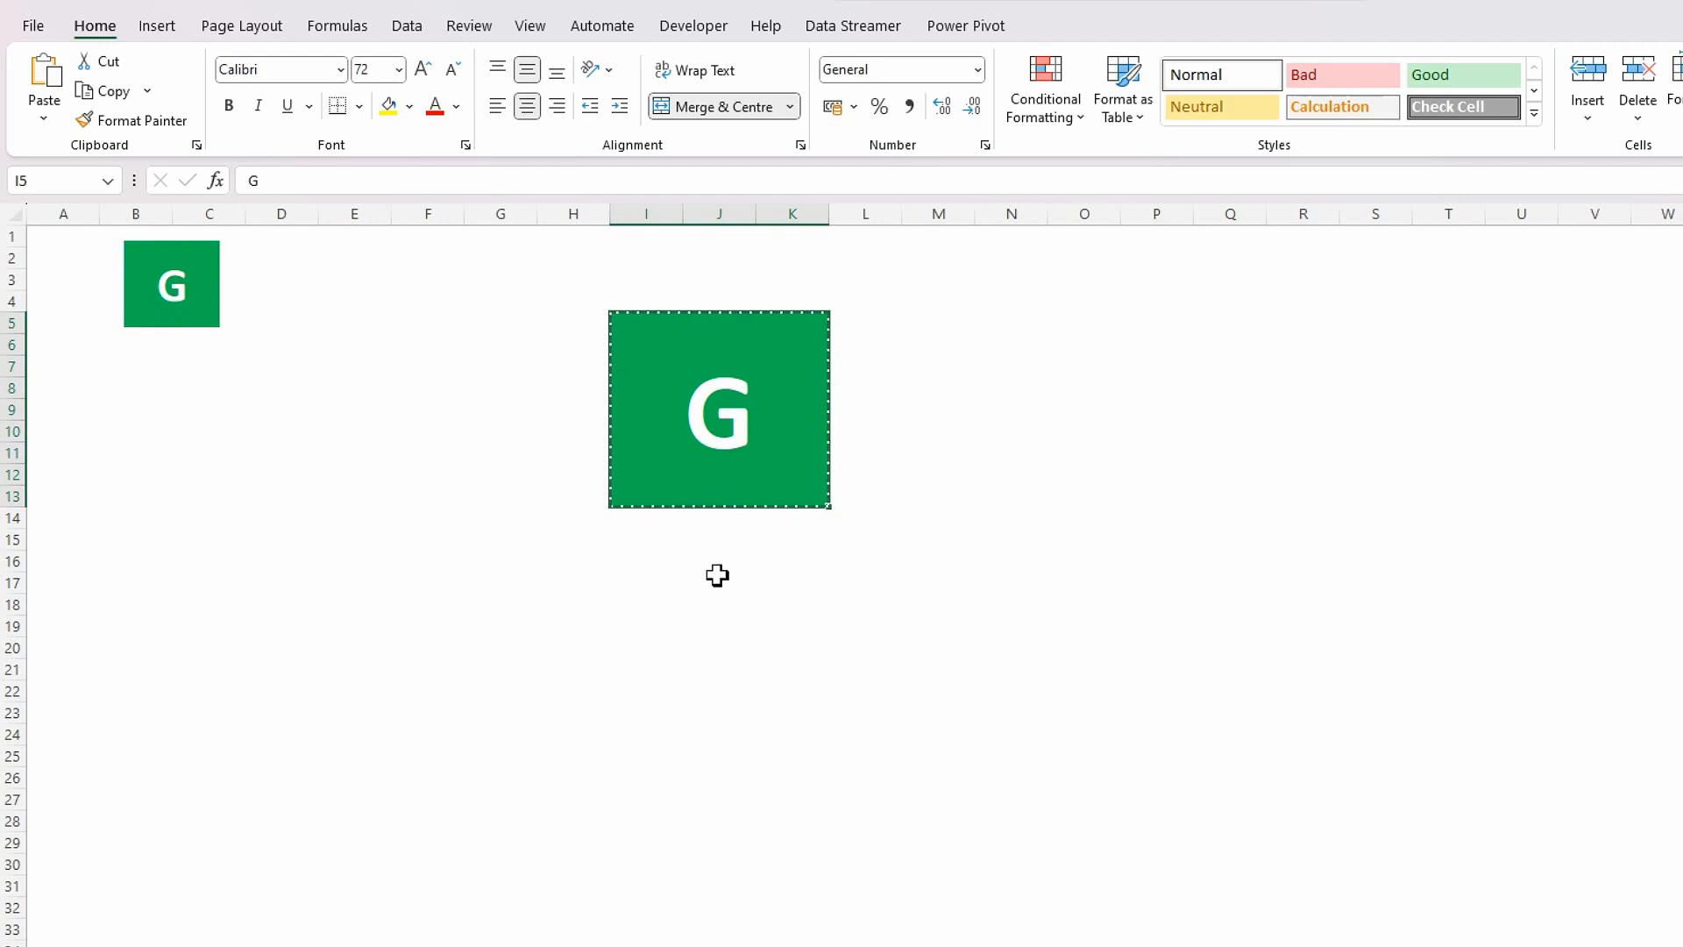
type("A")
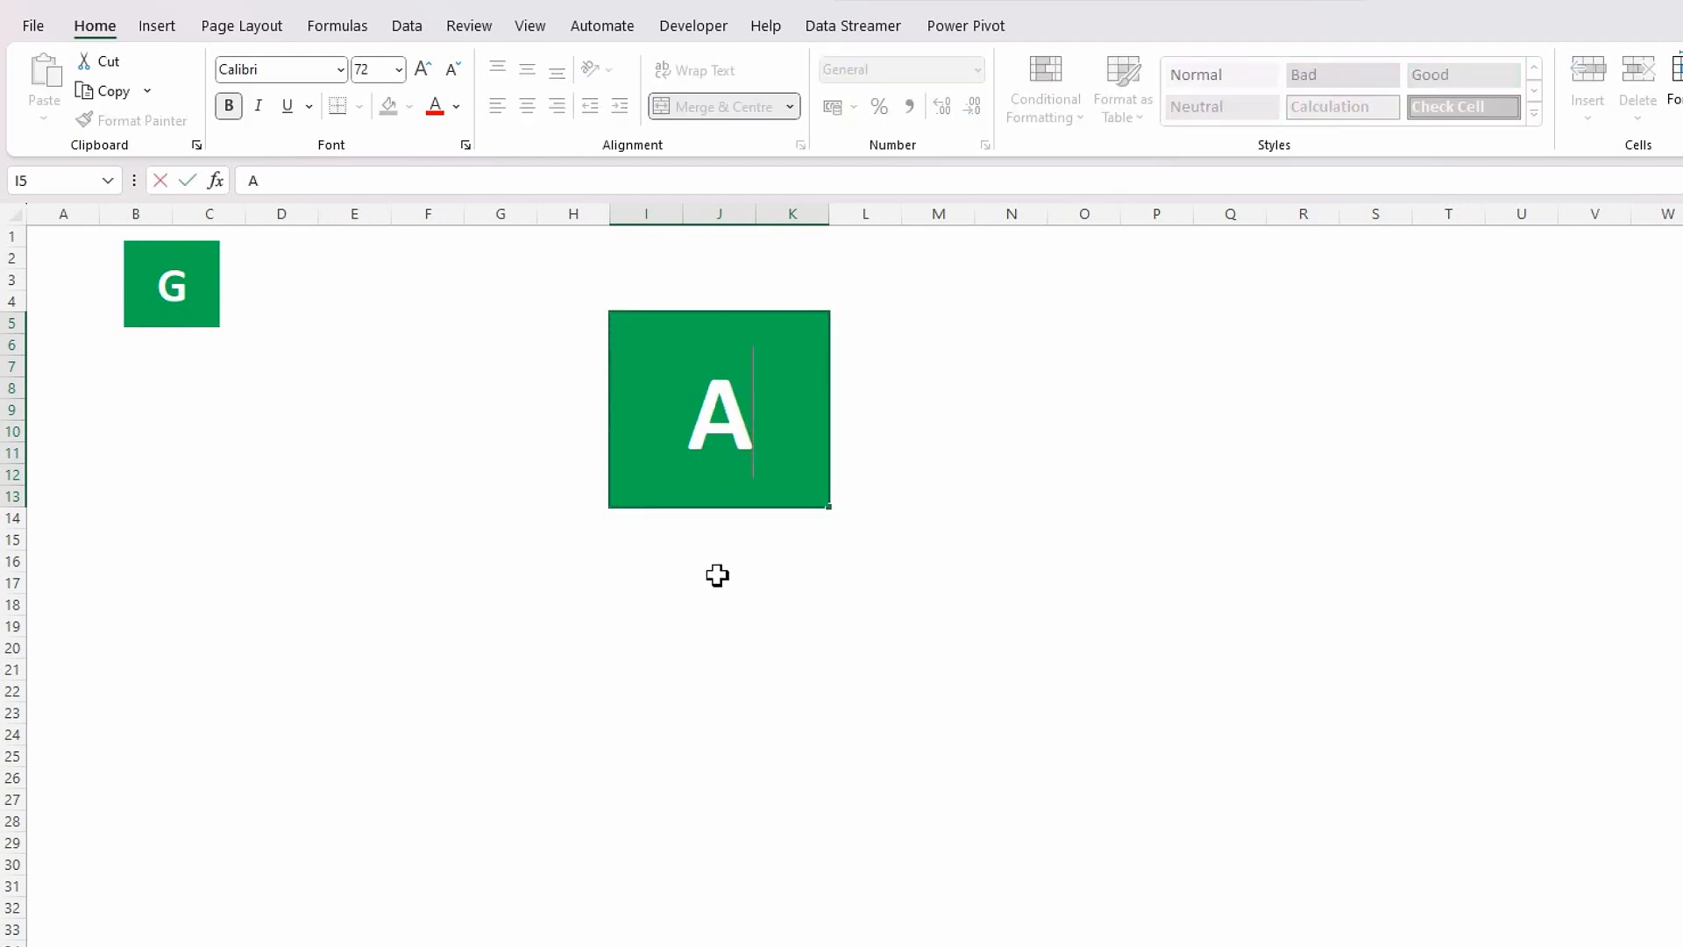
key("Tab")
left_click(203, 316)
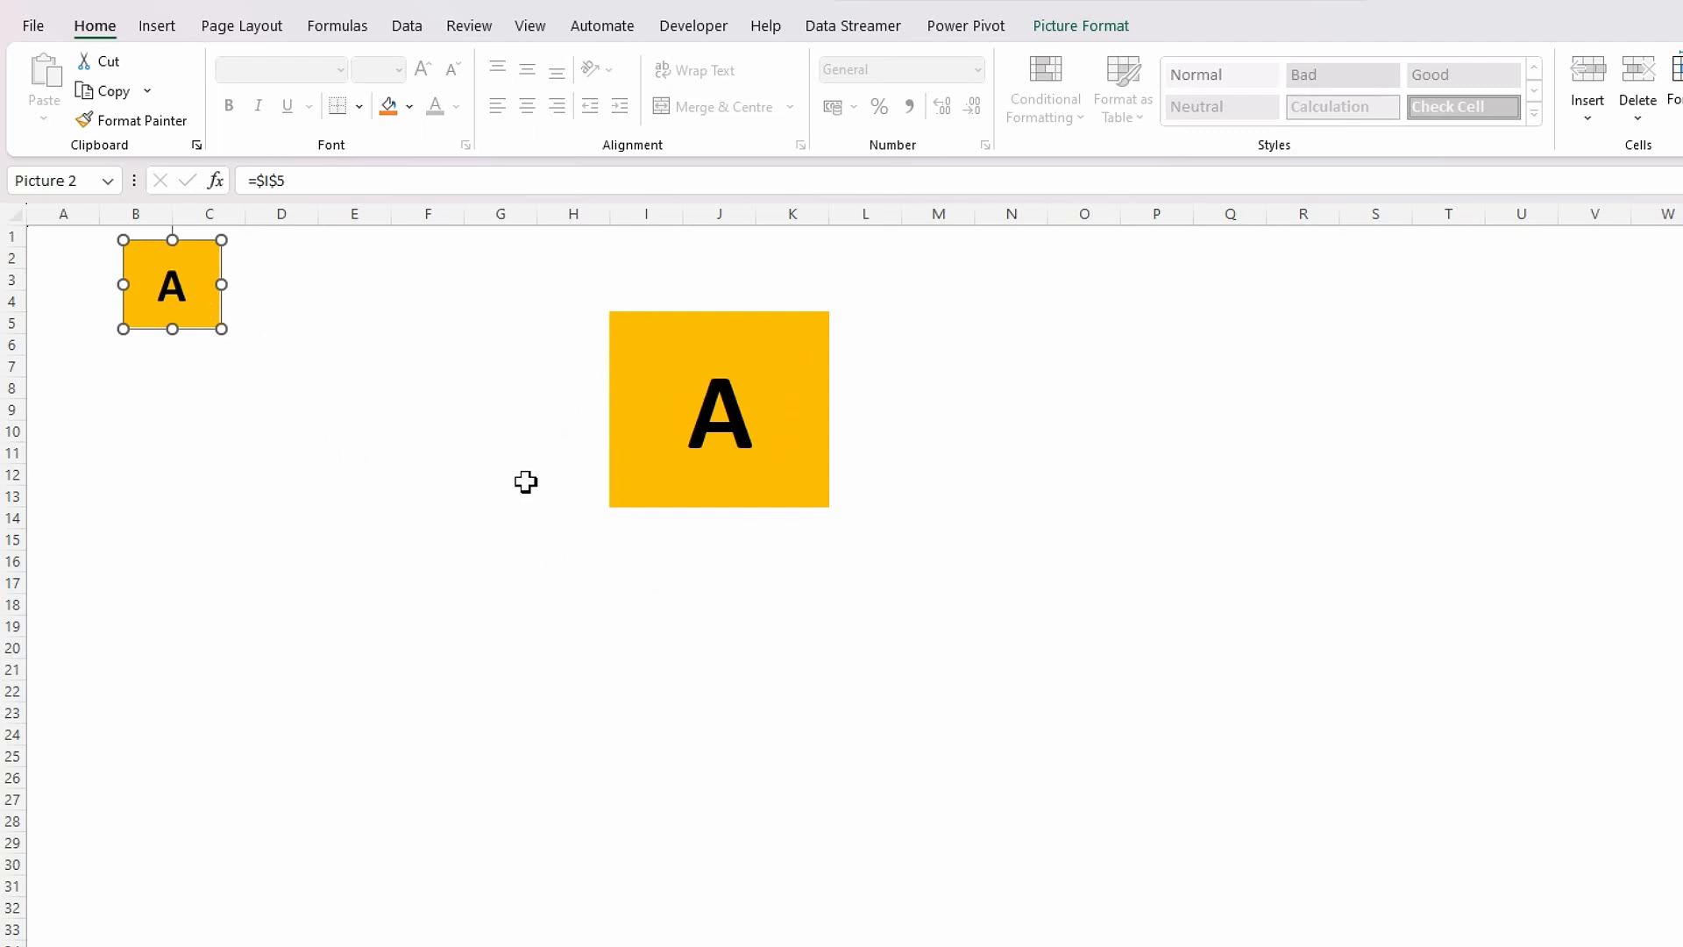
Set the letter in the merged source block at I5 back to G.
left_click(688, 424)
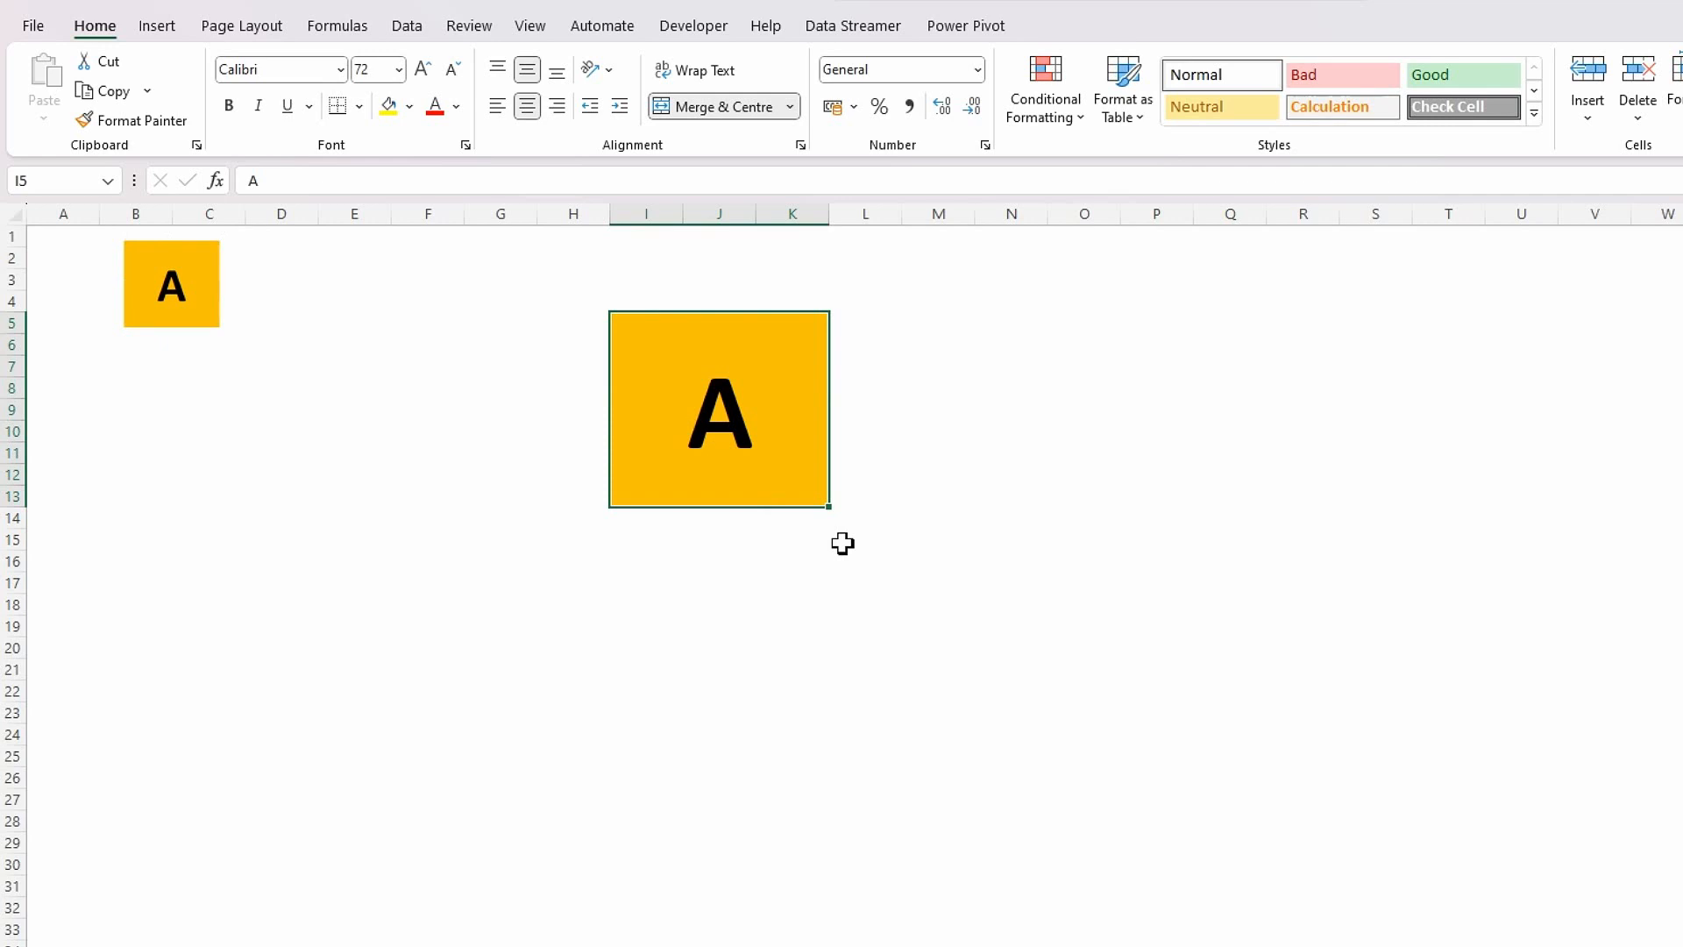
type("G")
key("Return")
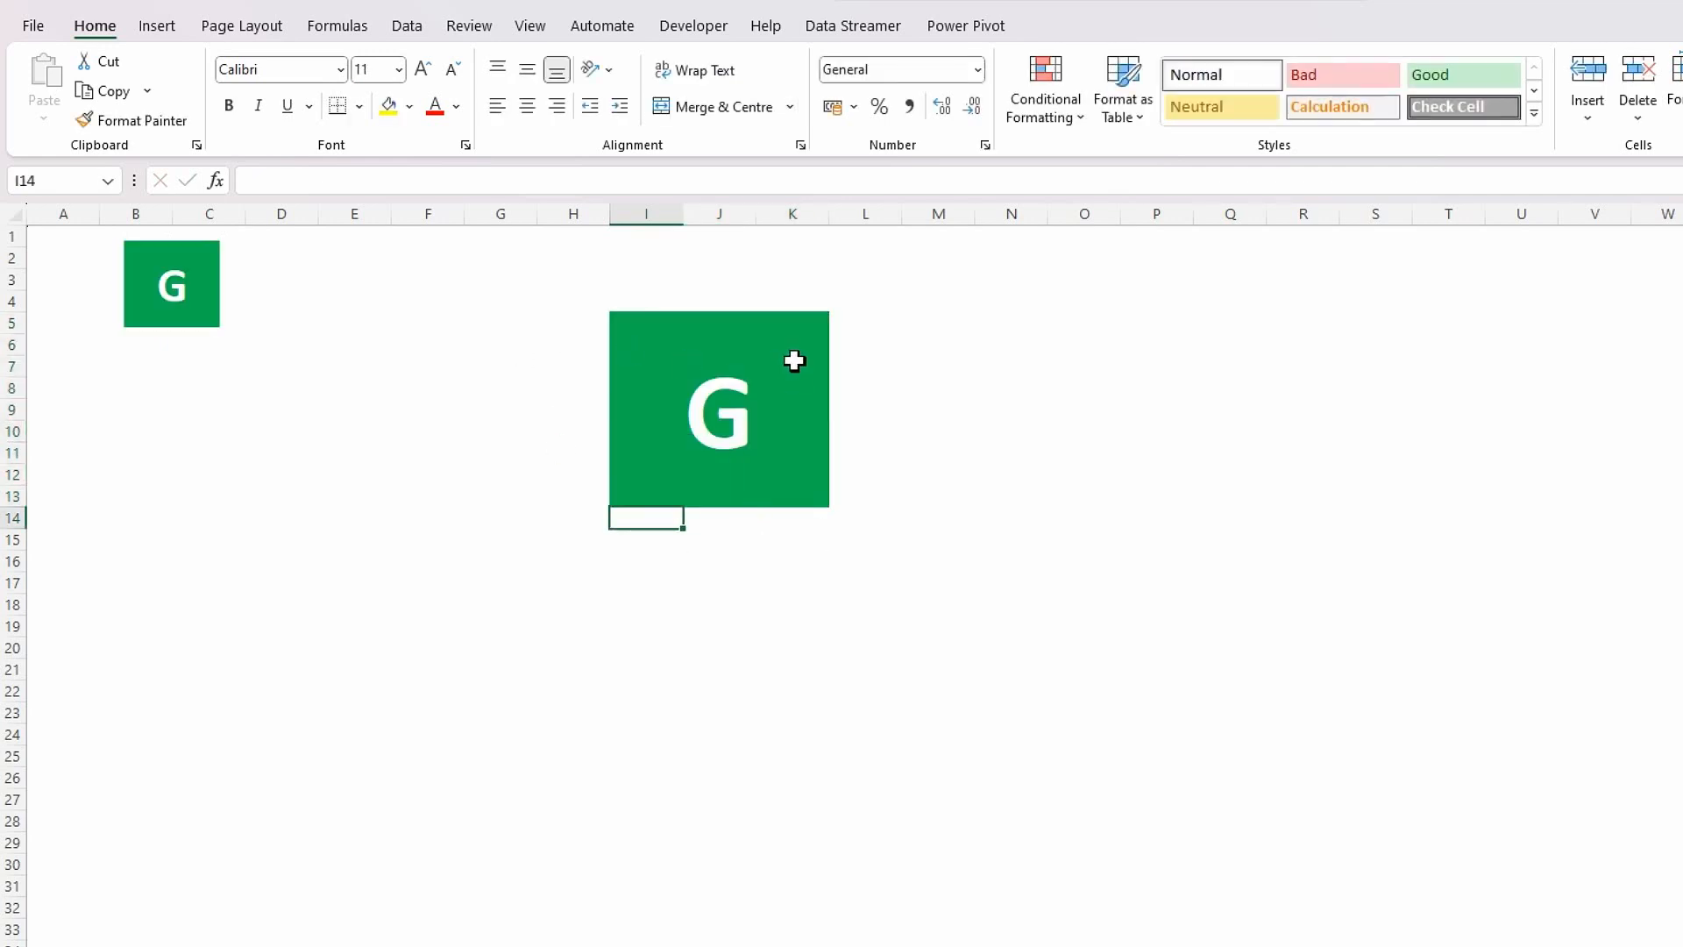
Check which cell the small linked picture refers to, and enter A again in that merged source block.
left_click(184, 297)
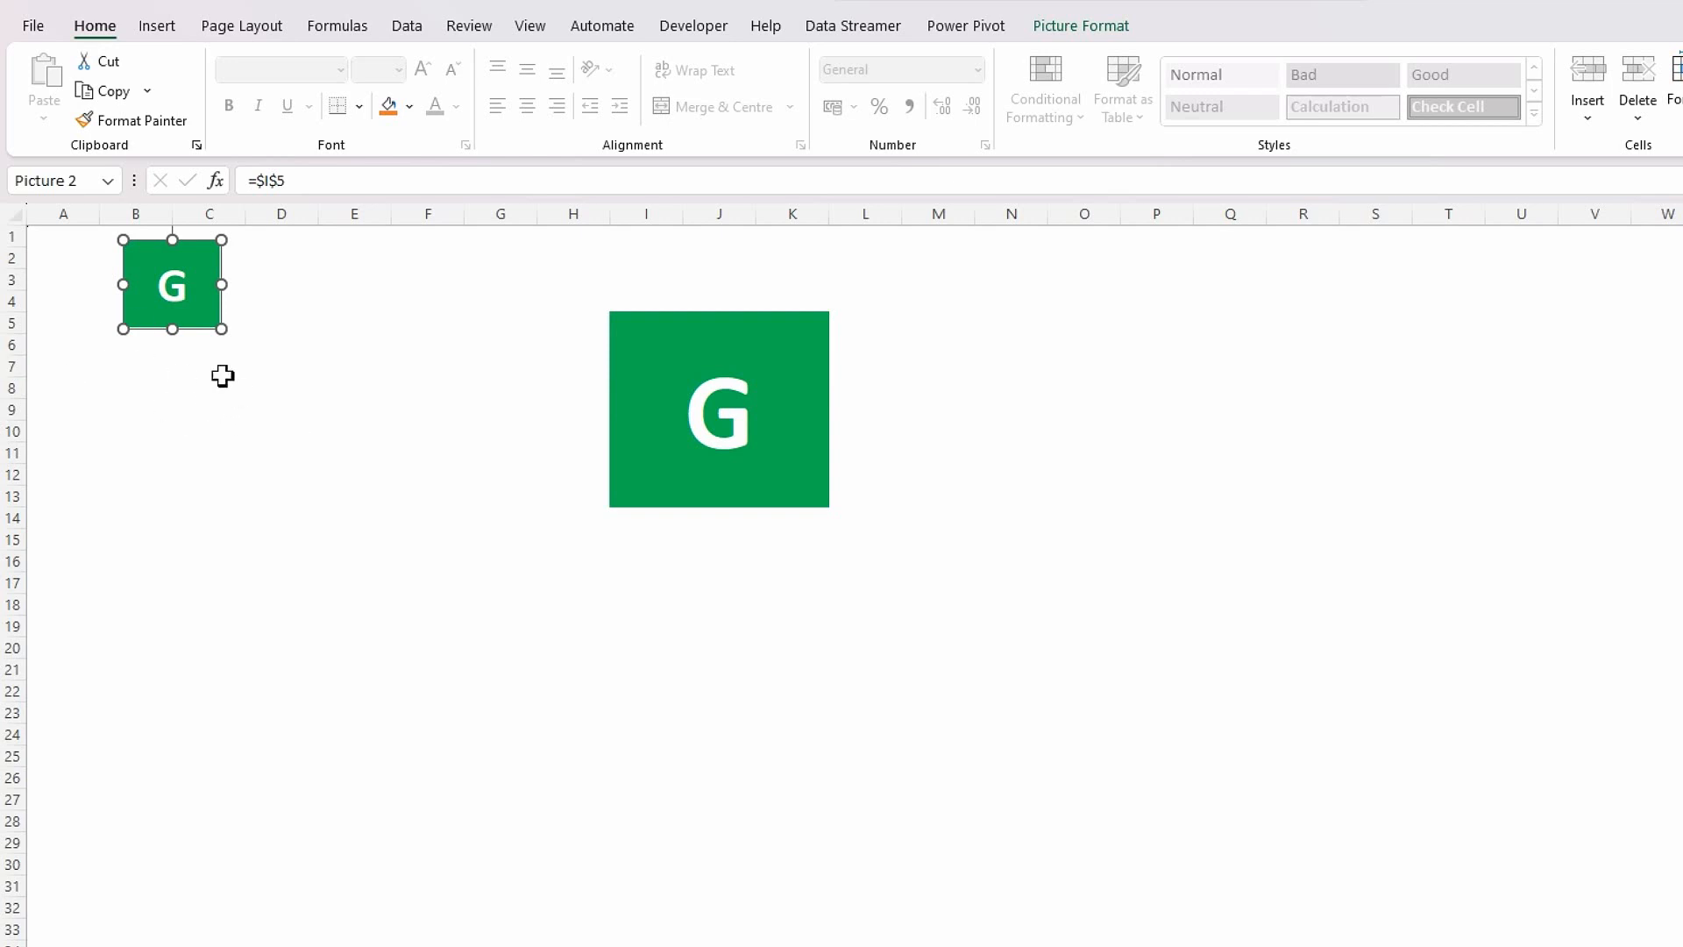
left_click(745, 388)
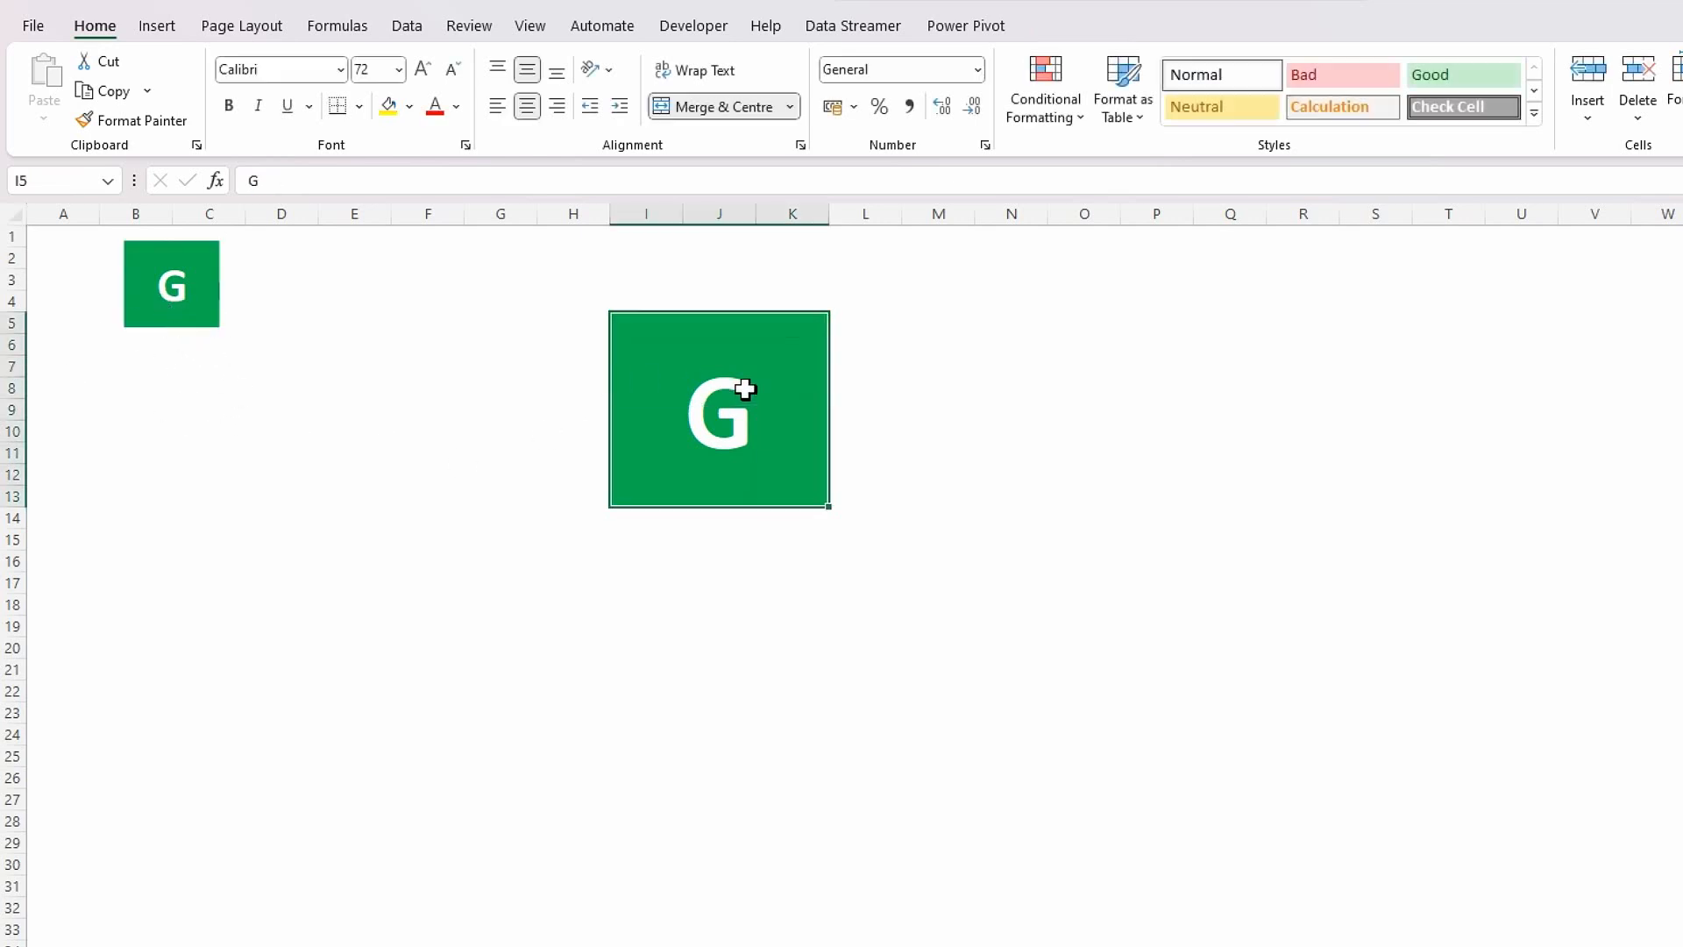
type("A")
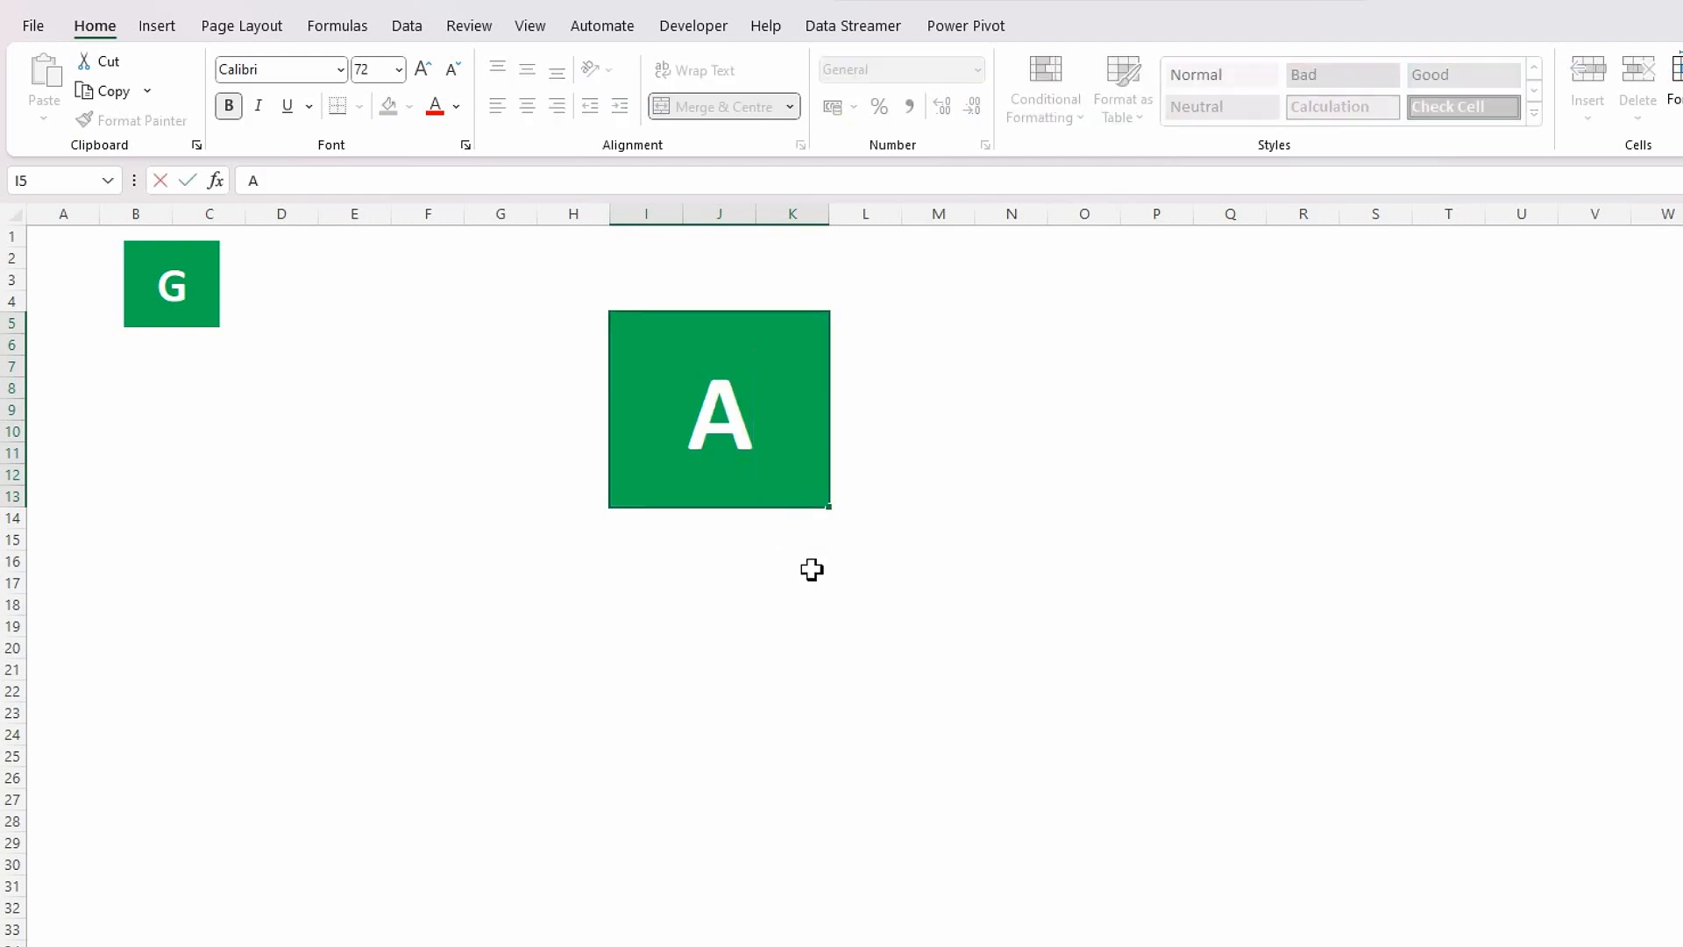
key("Tab")
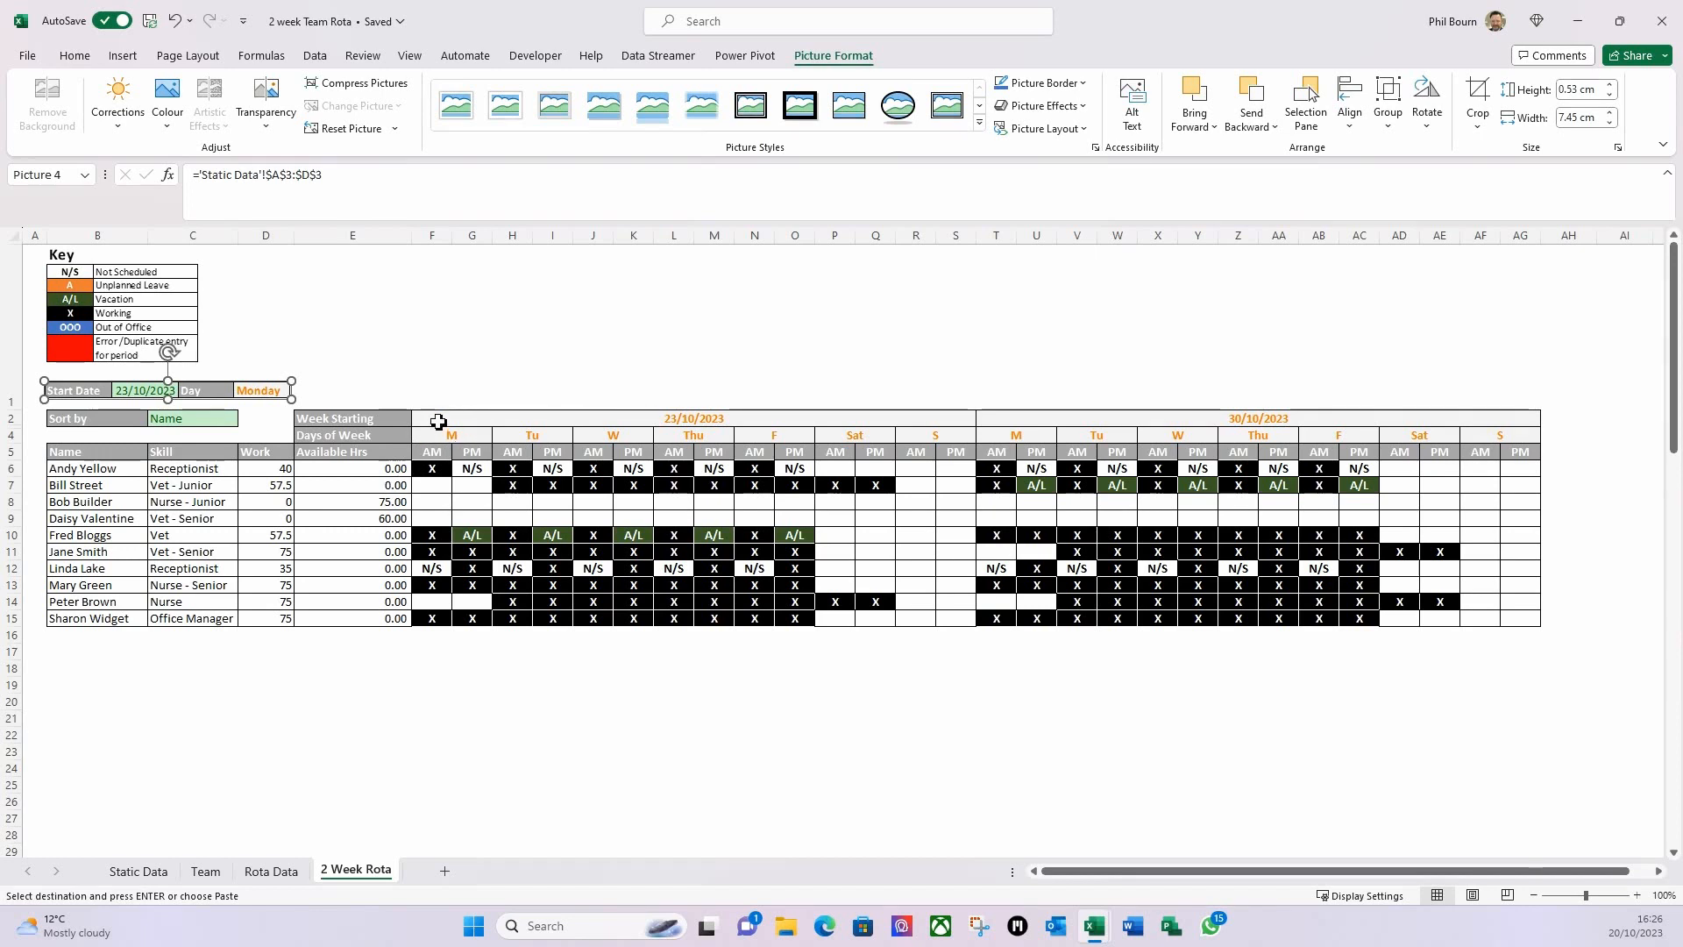
Switch to the 2 week Team Rota workbook and enter 0 in AJ2 and 7 in AK2 on the 2 Week Rota sheet.
left_click(438, 421)
left_click(350, 397)
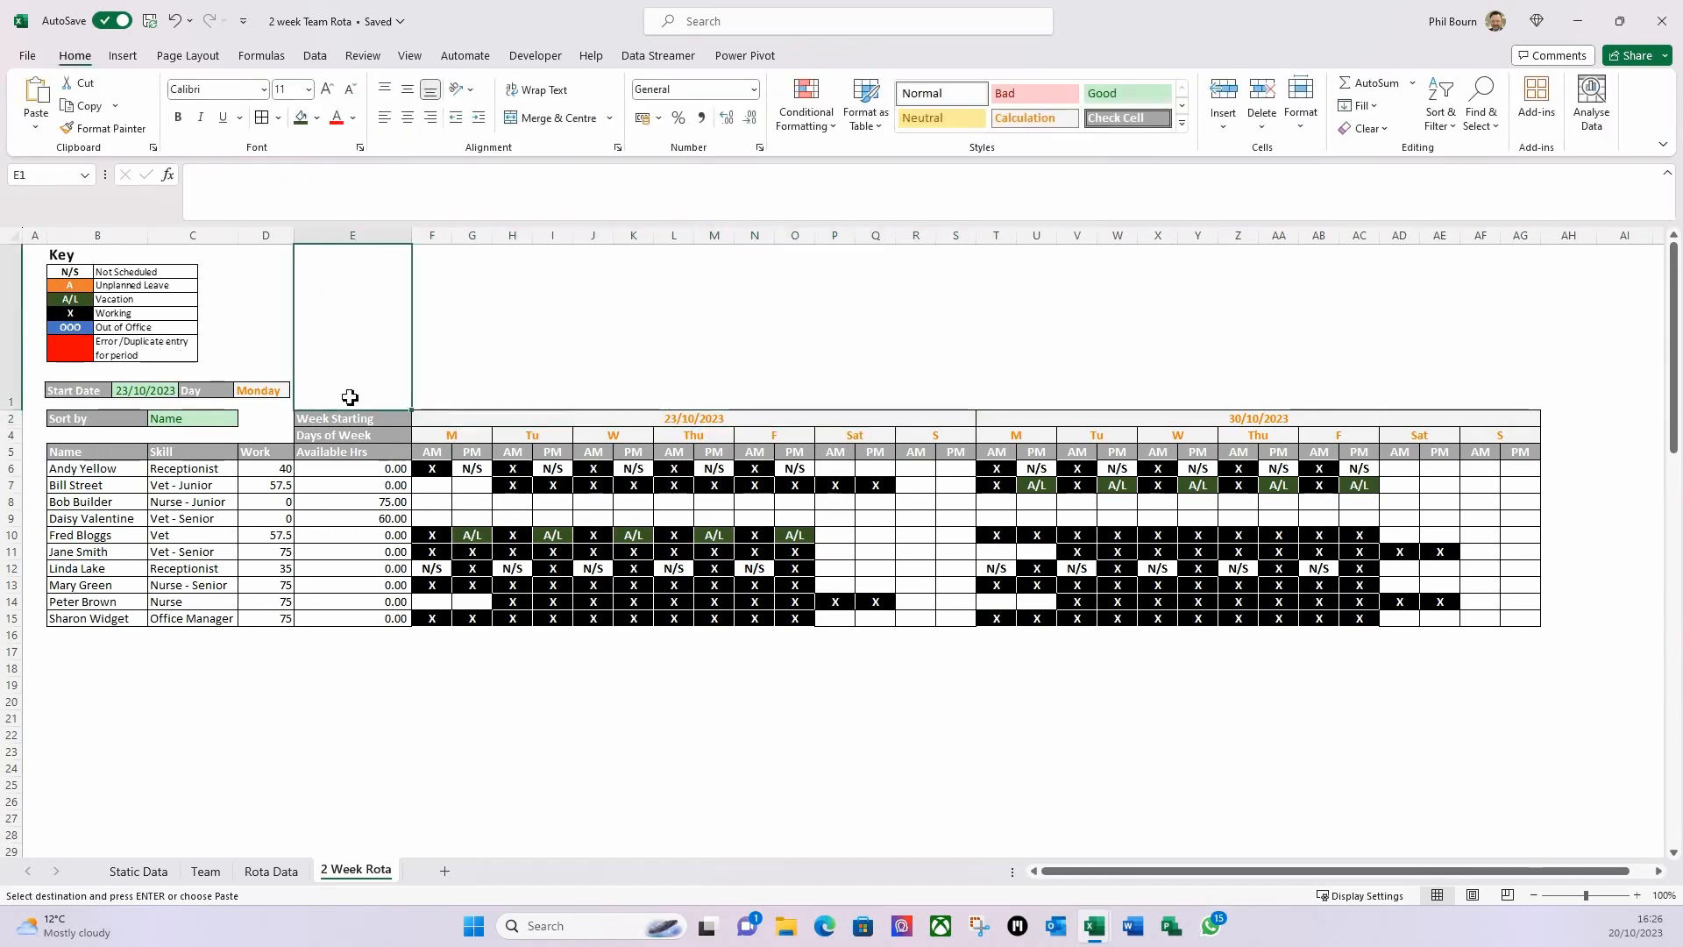
left_click(455, 398)
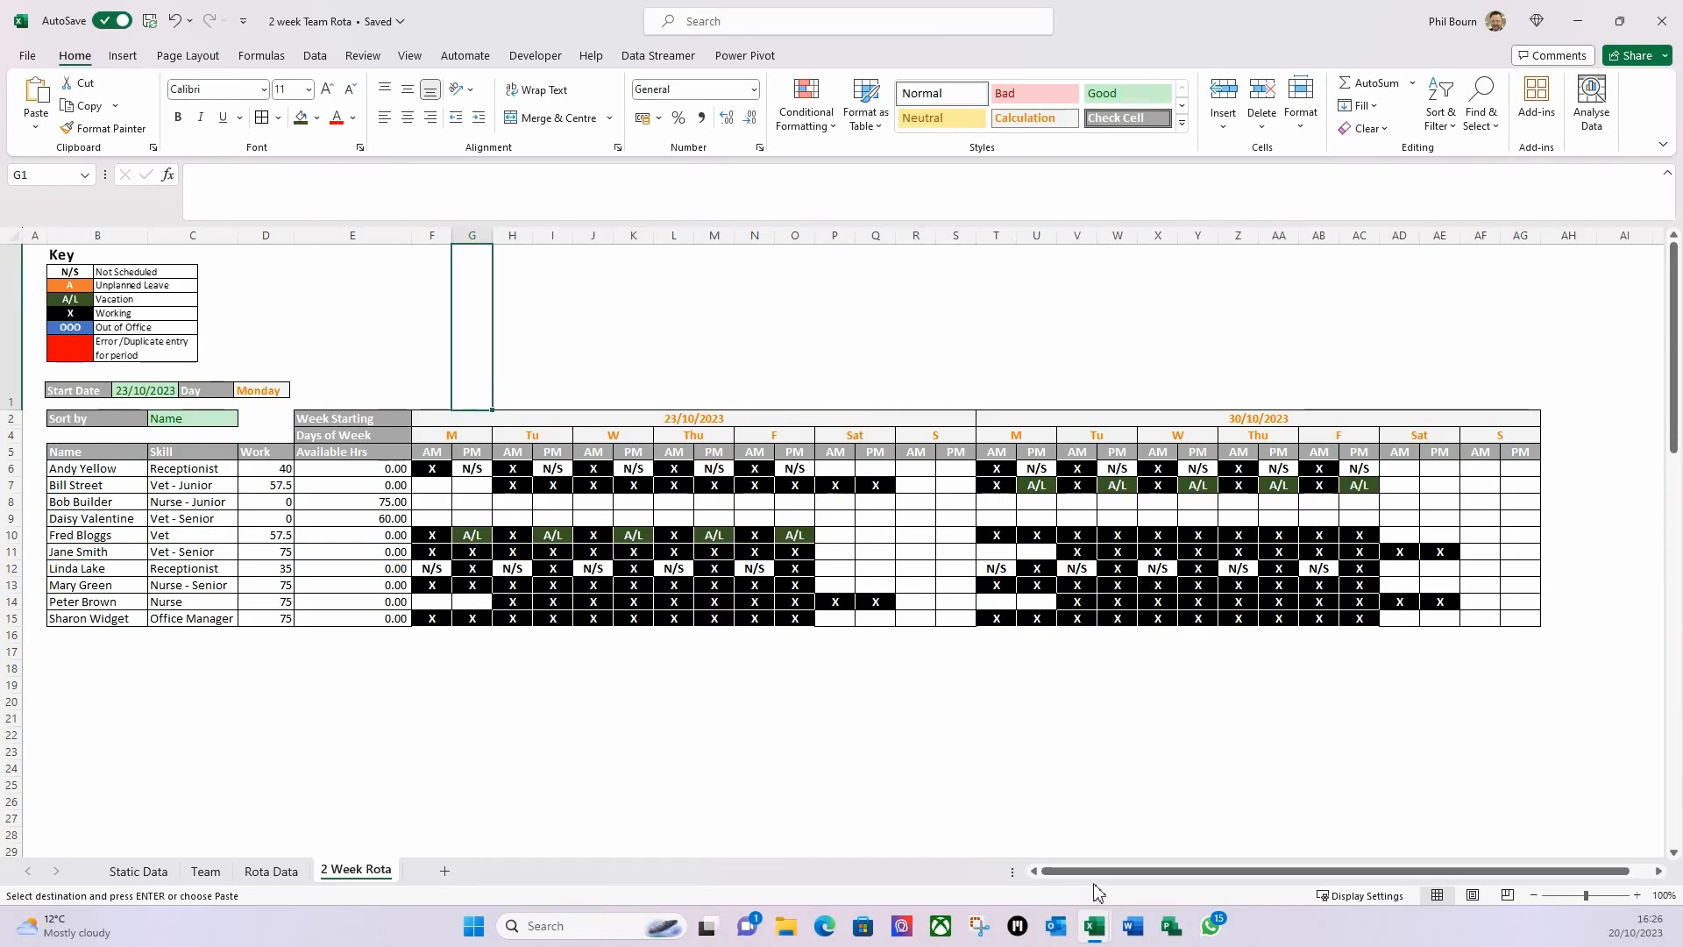
left_click_drag(1096, 872, 1268, 882)
left_click(1627, 416)
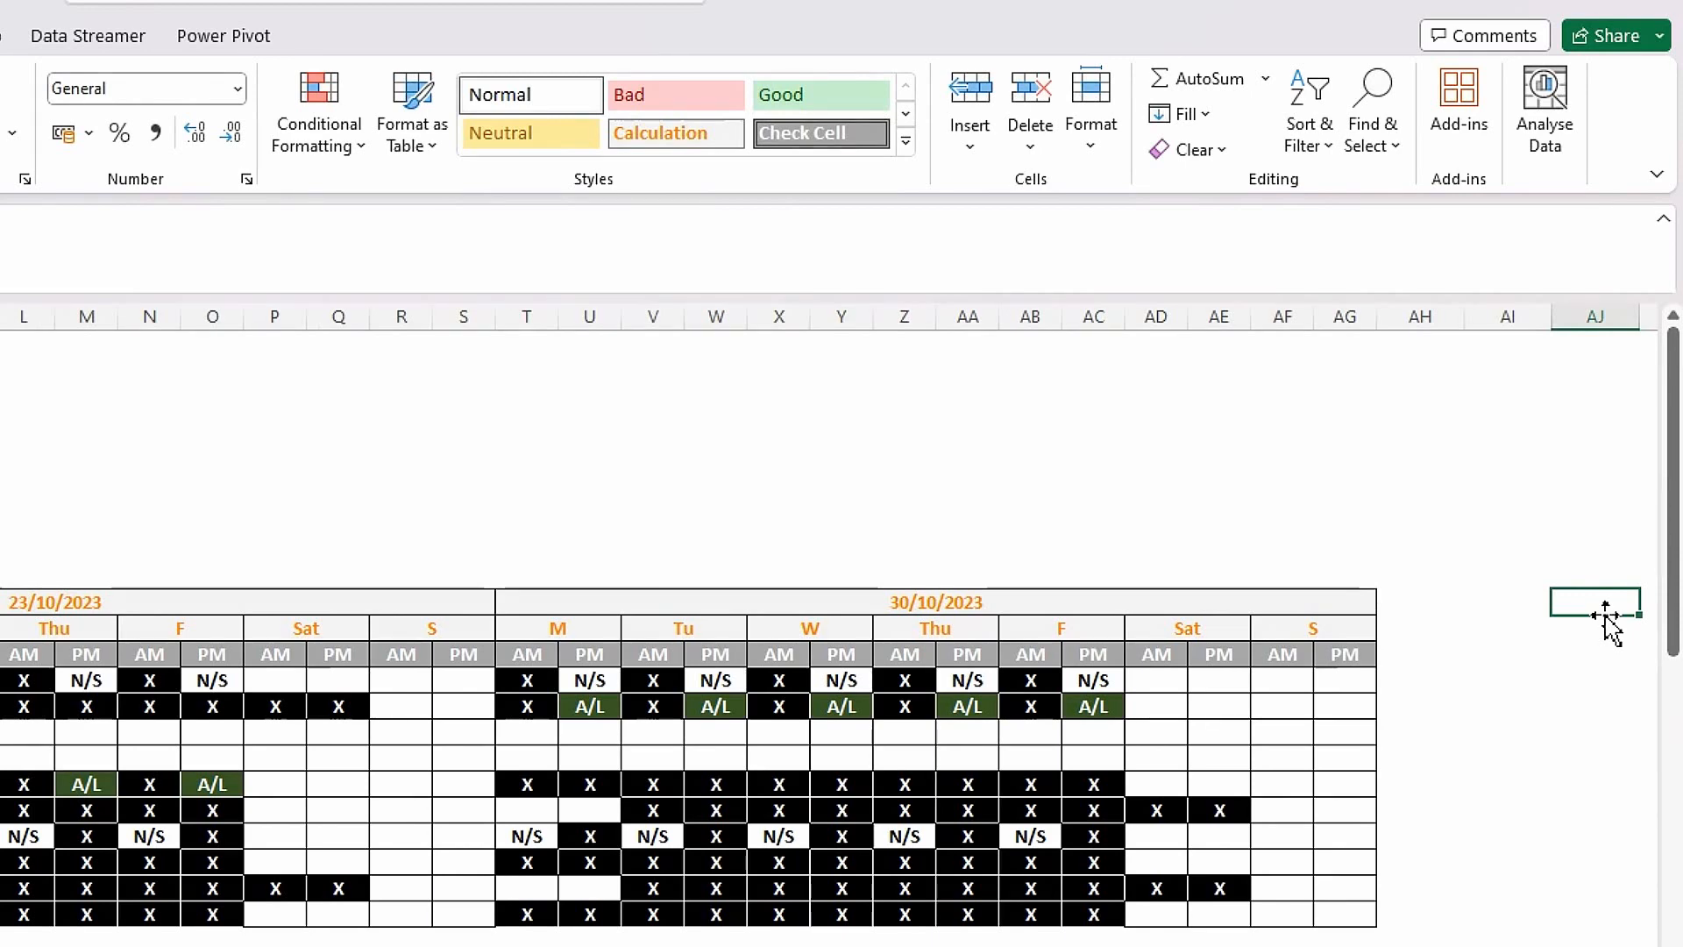
type("0")
key("Tab")
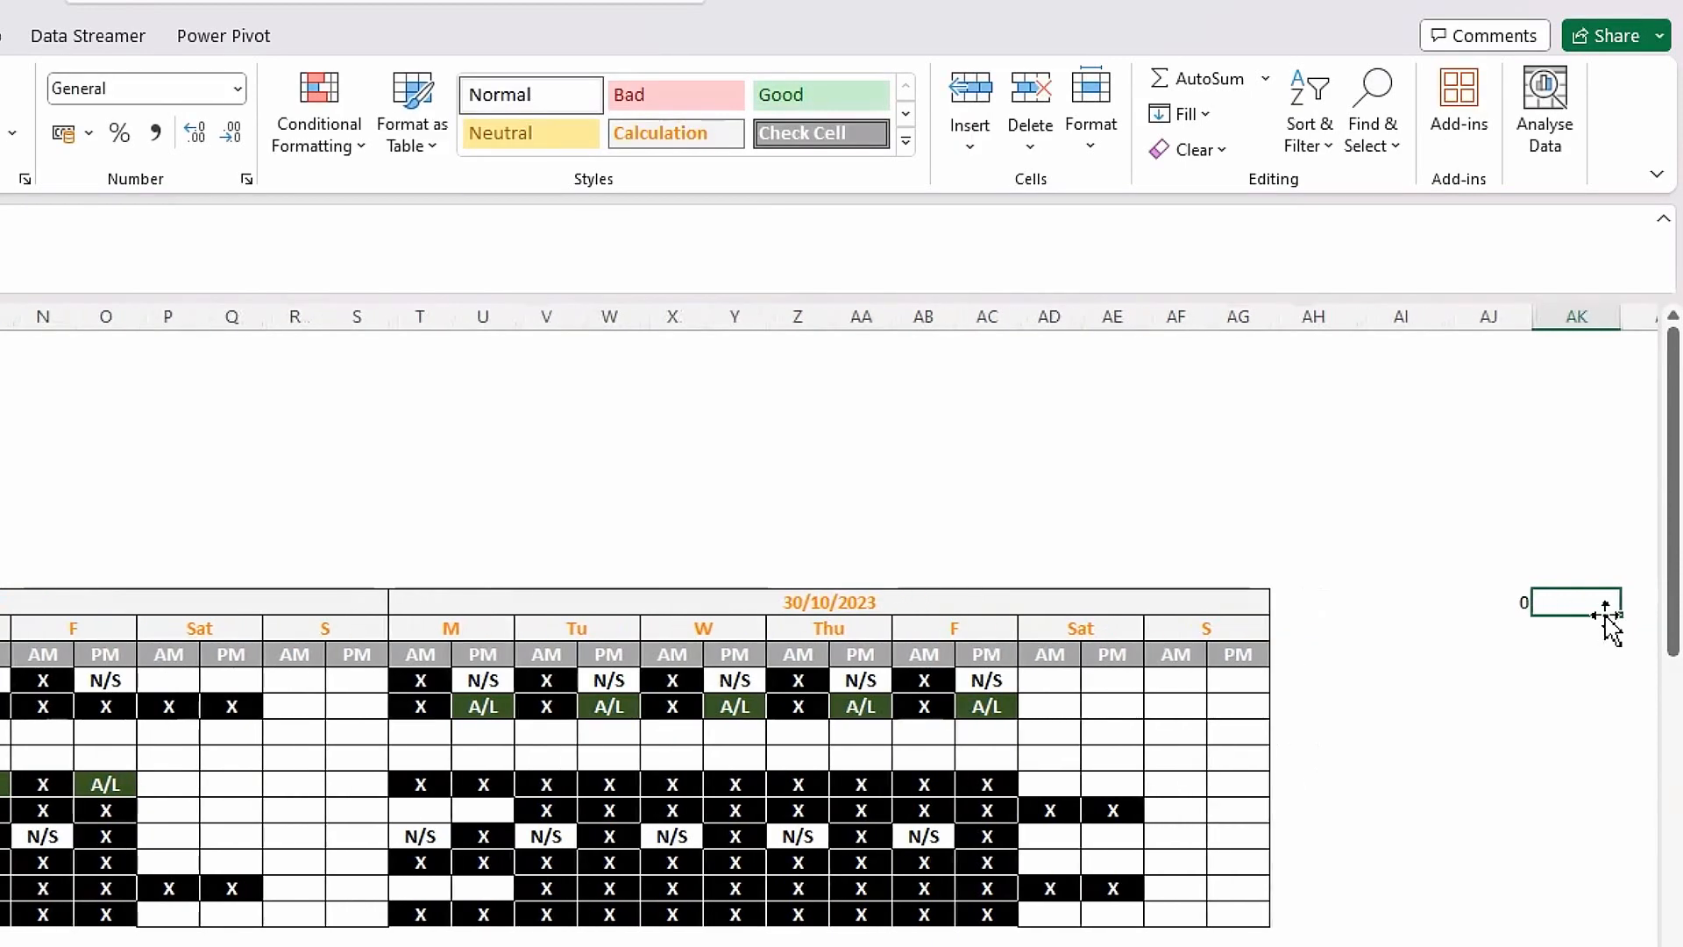
type("7")
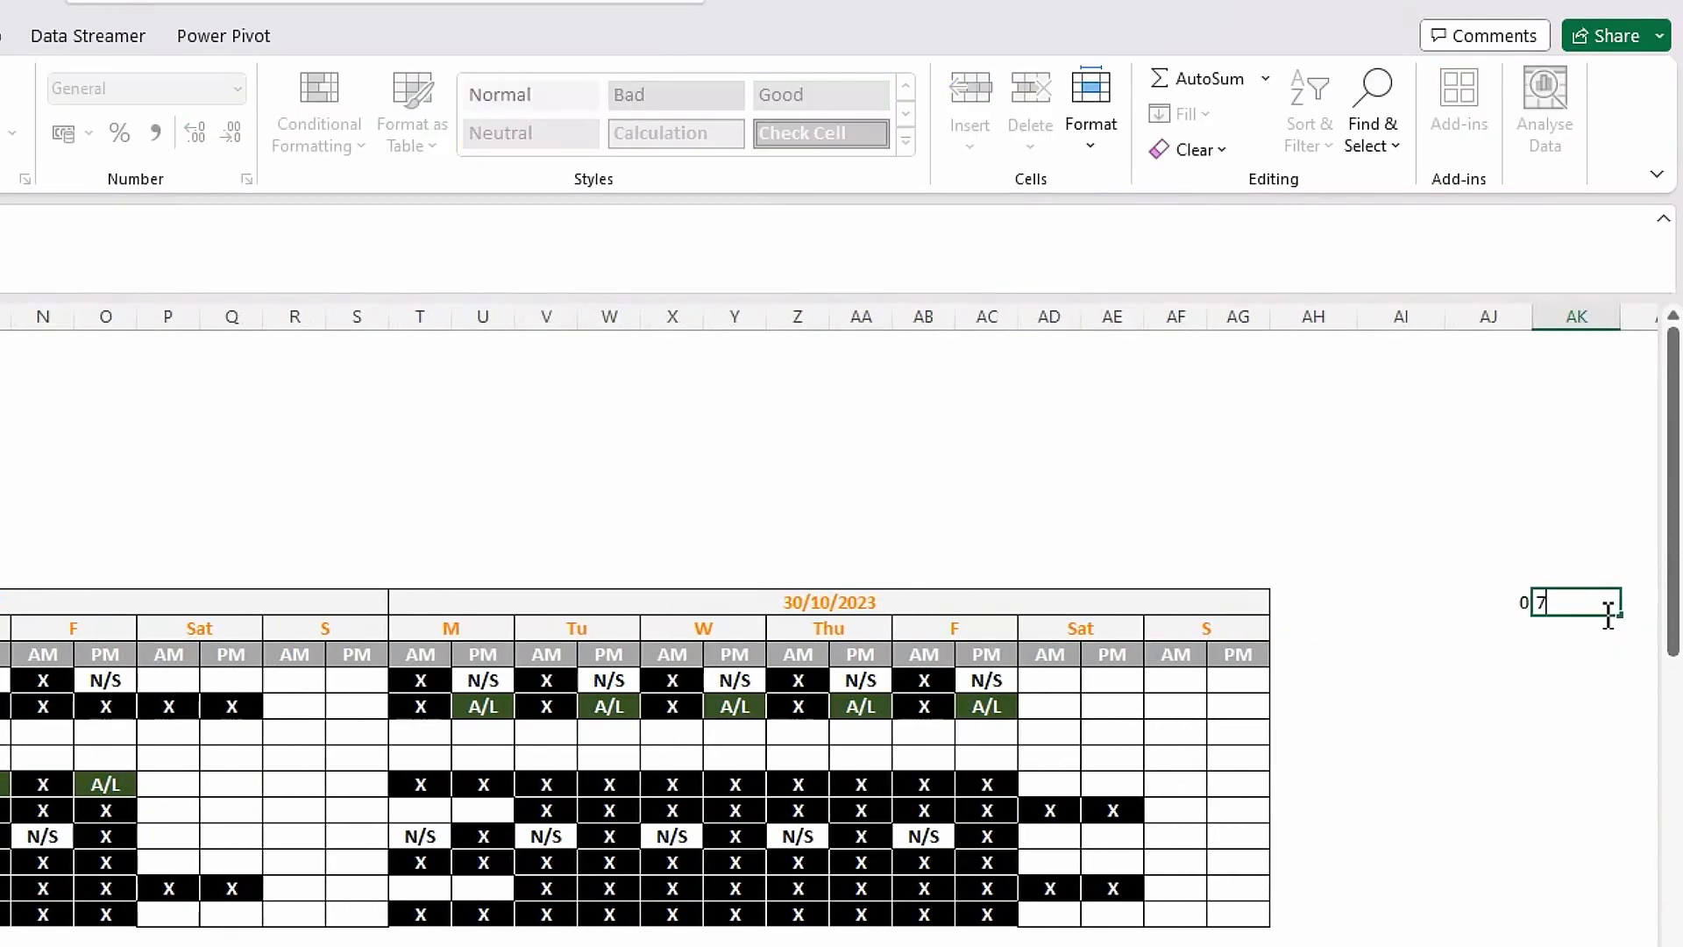
key("Tab")
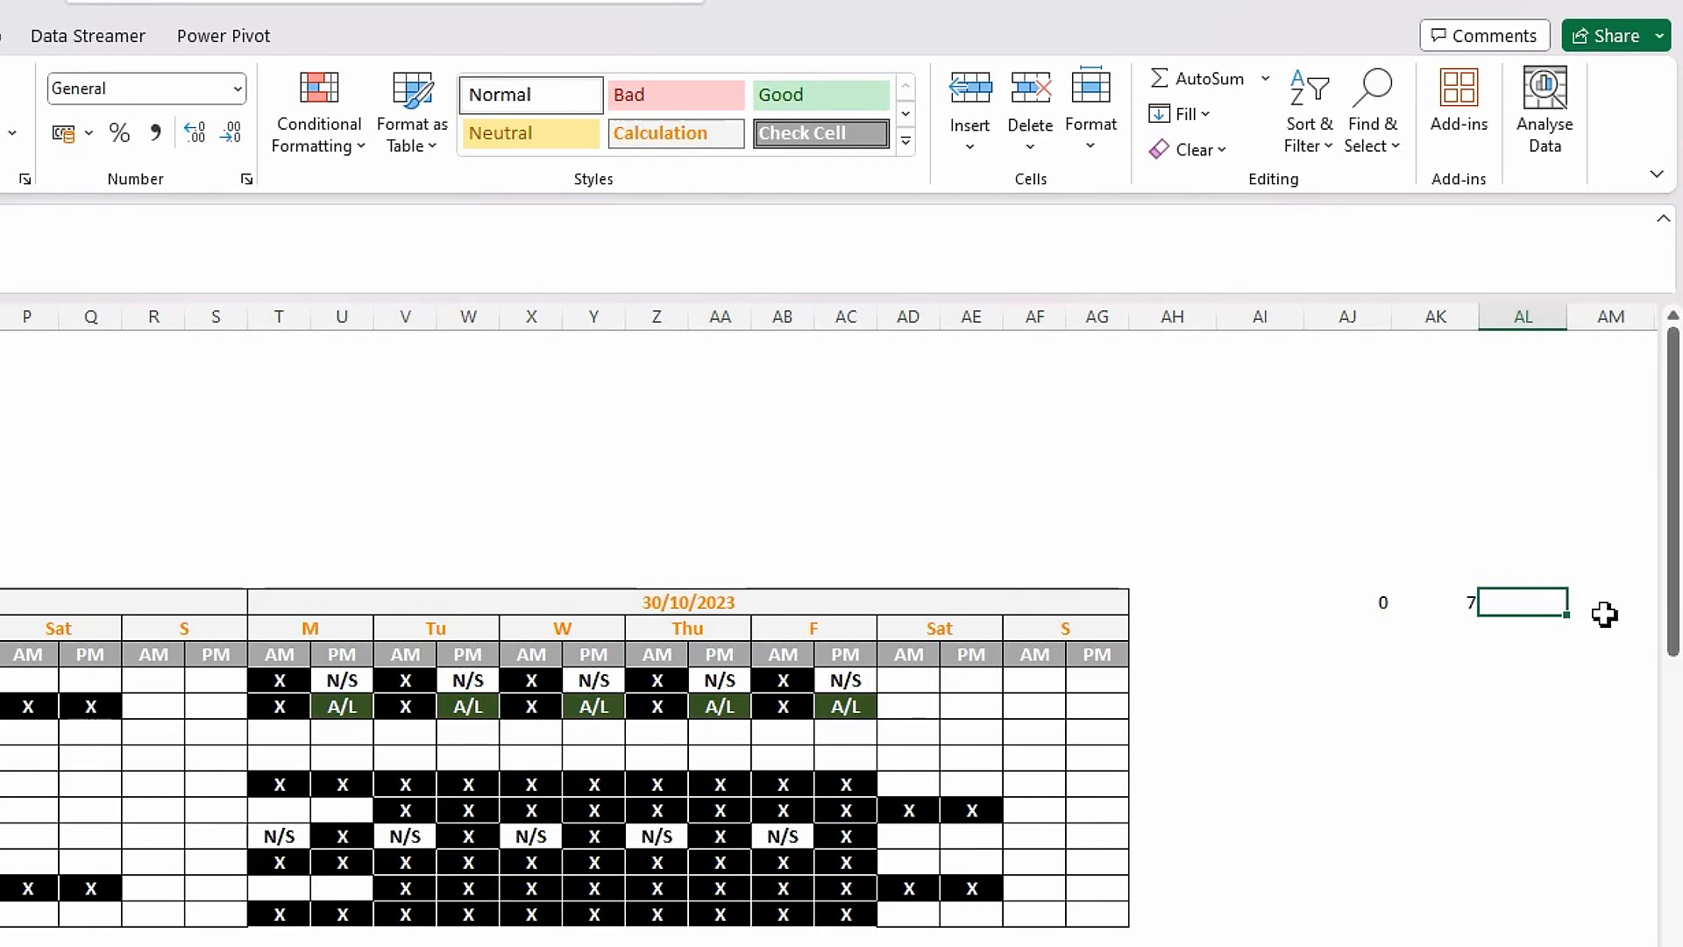
Move the 0 and 7 in AJ2:AK2 down one row to AJ3:AK3.
left_click(1373, 572)
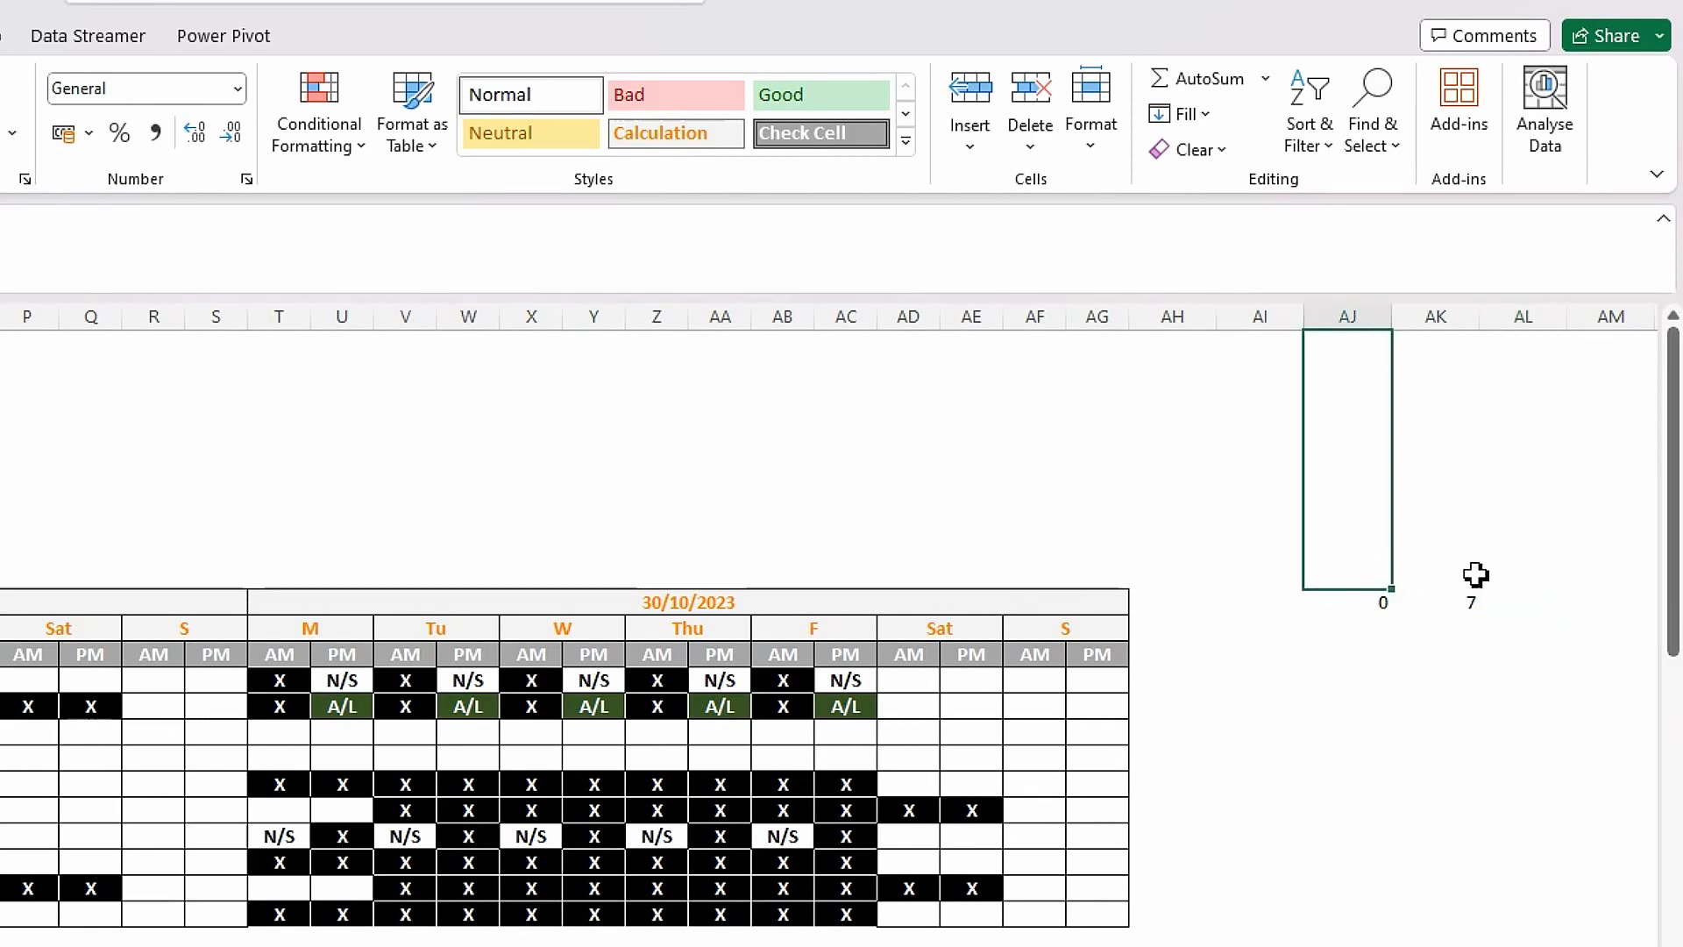
left_click(1475, 602)
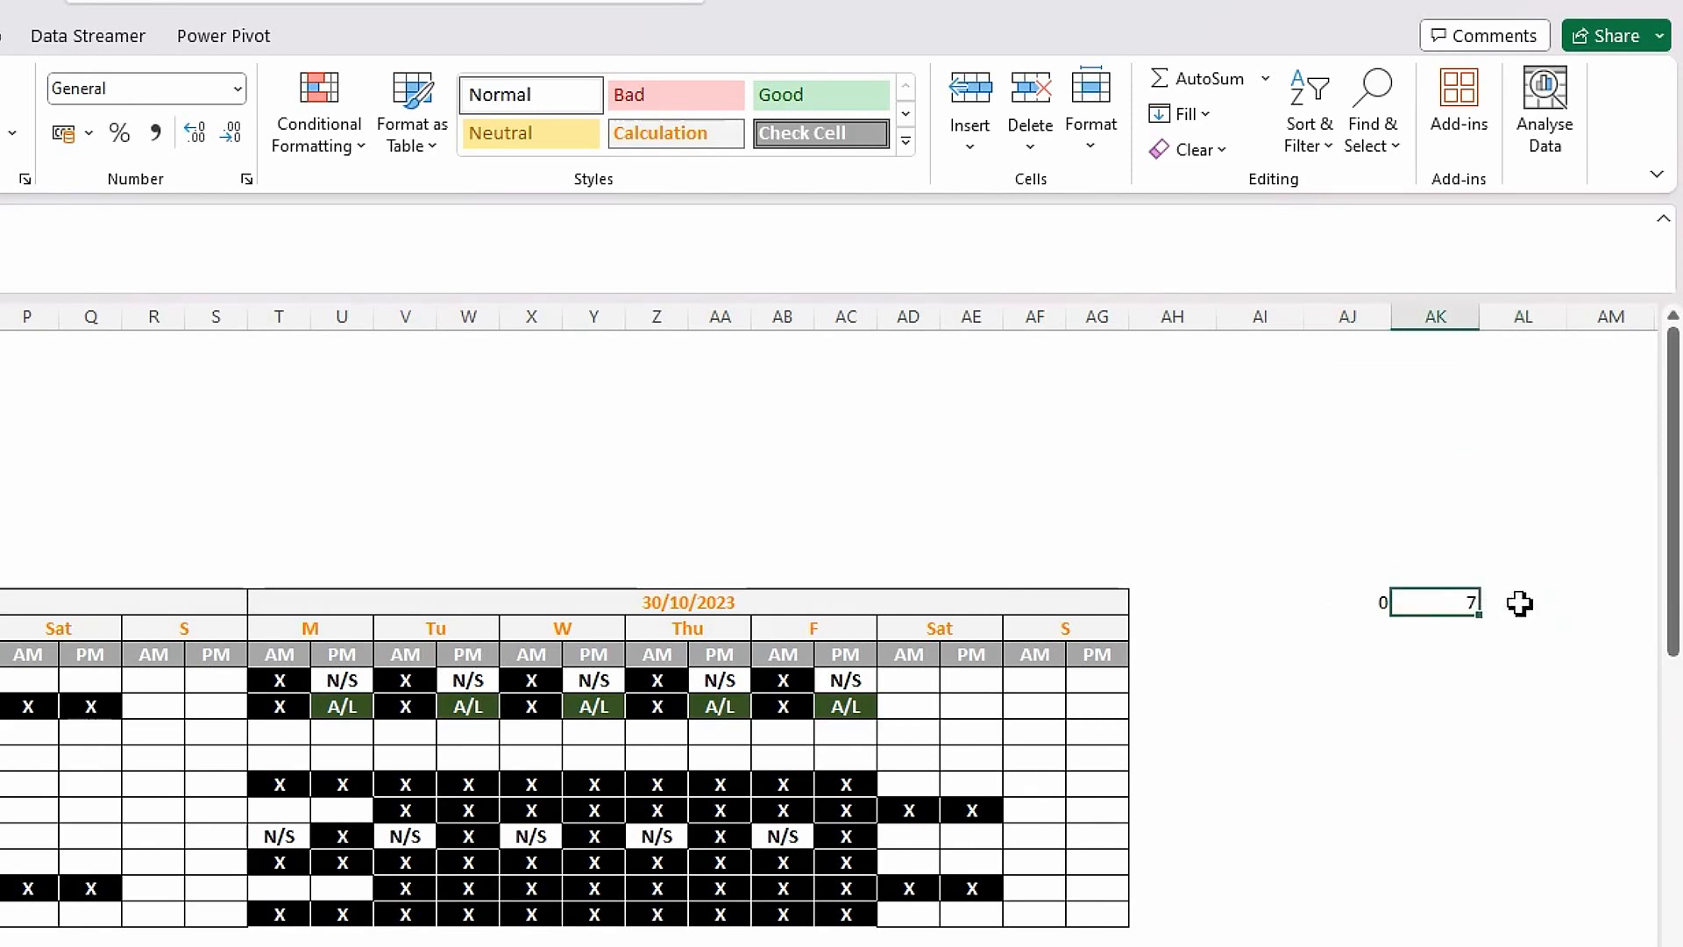
left_click(1388, 603)
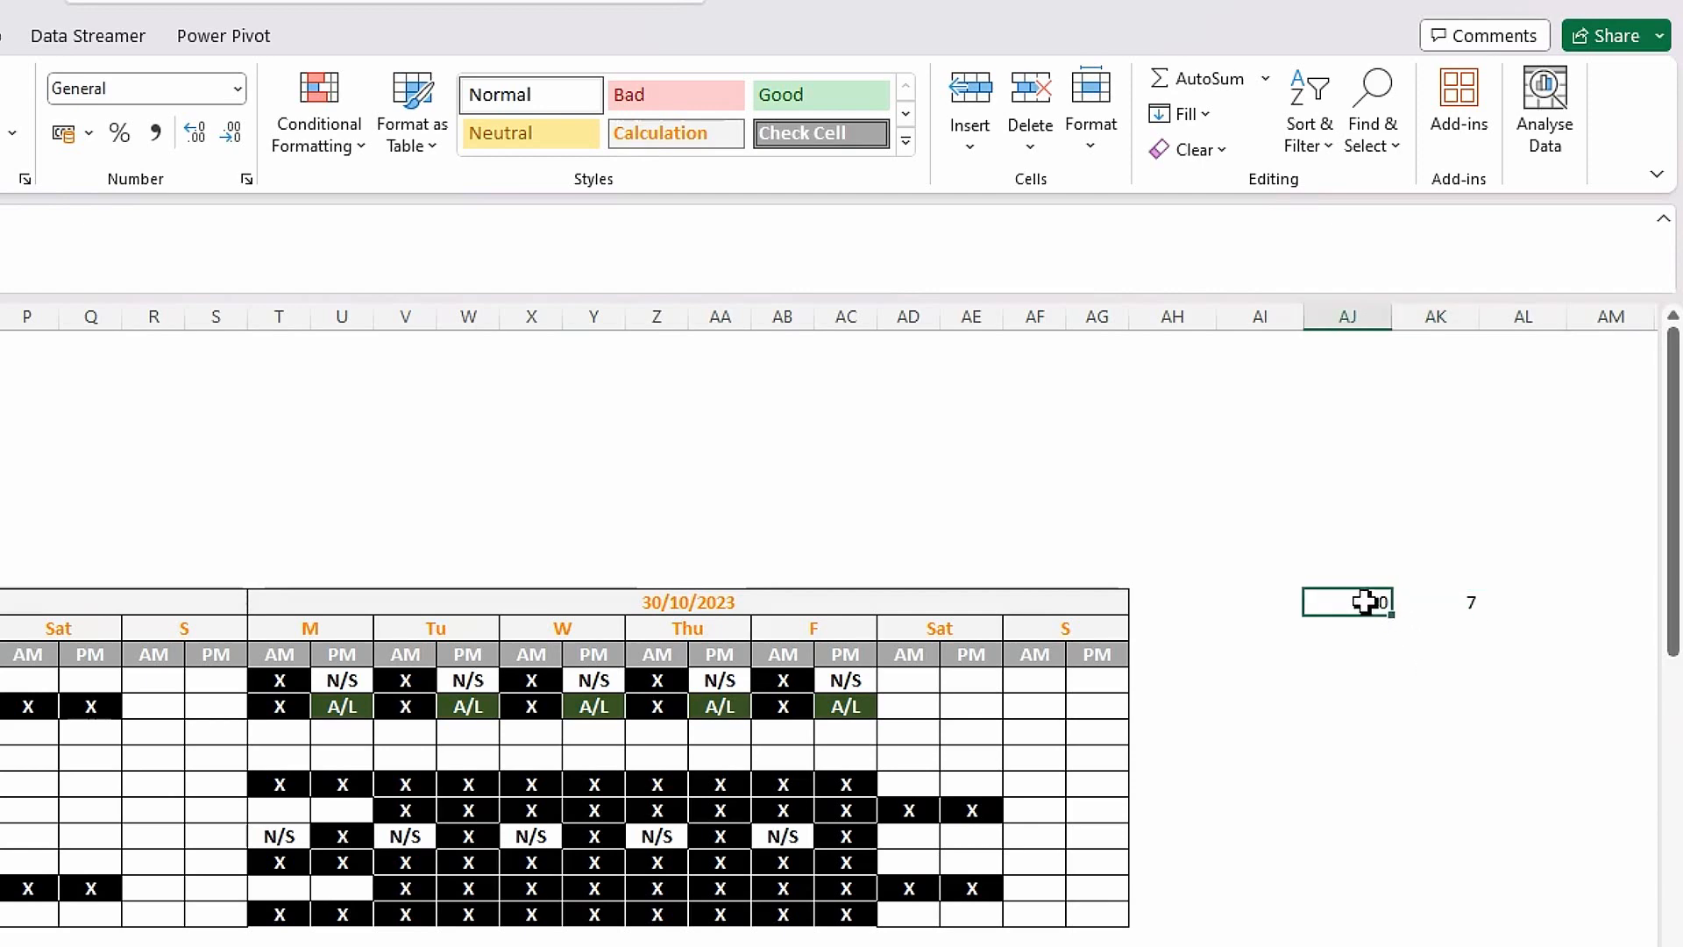
left_click_drag(1367, 597, 1420, 641)
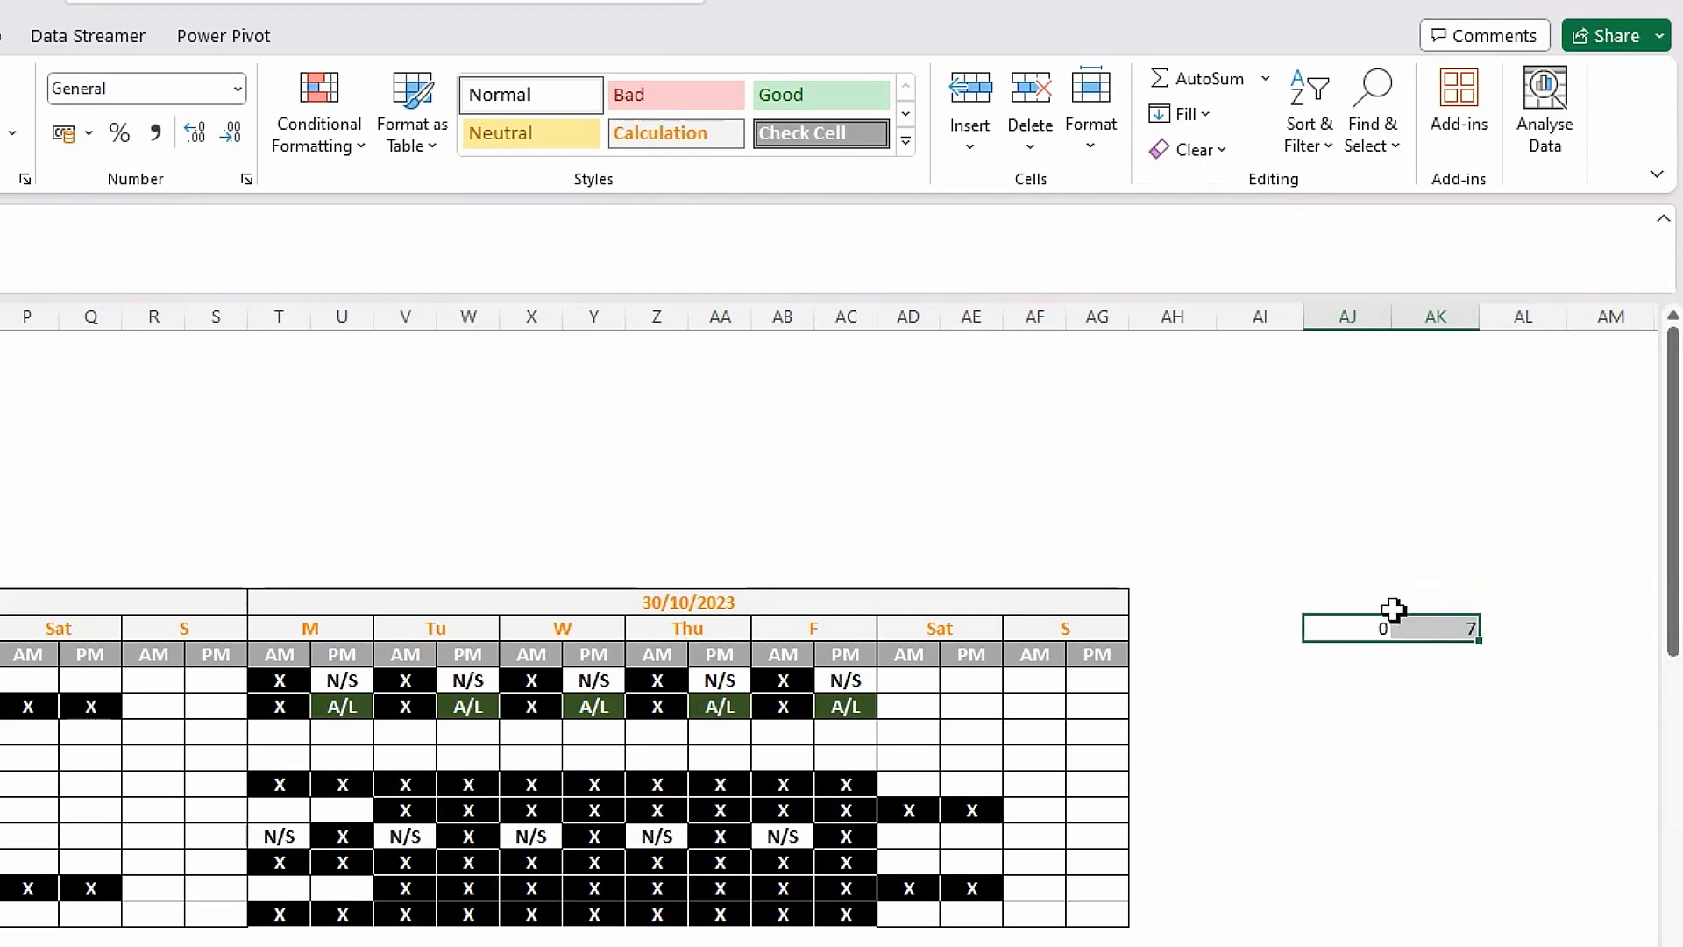
Add the headings Adjust, Days and Total Adj in AJ2, AK2 and AL2 above the two adjustment values.
left_click(1383, 605)
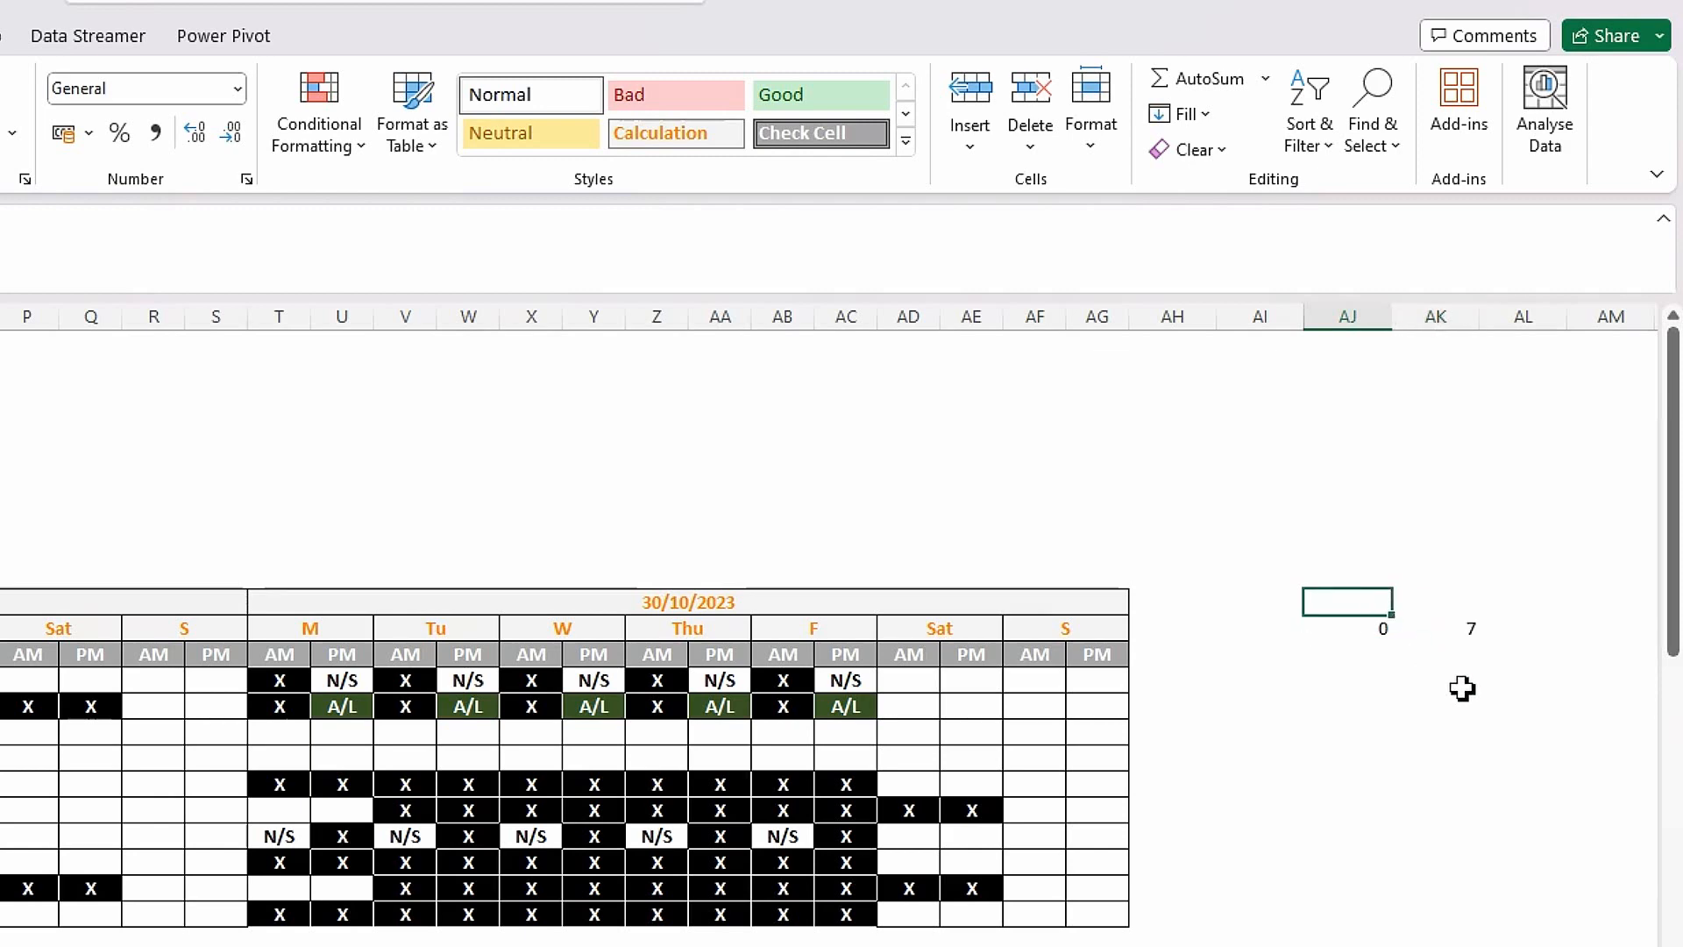
type("Adjust")
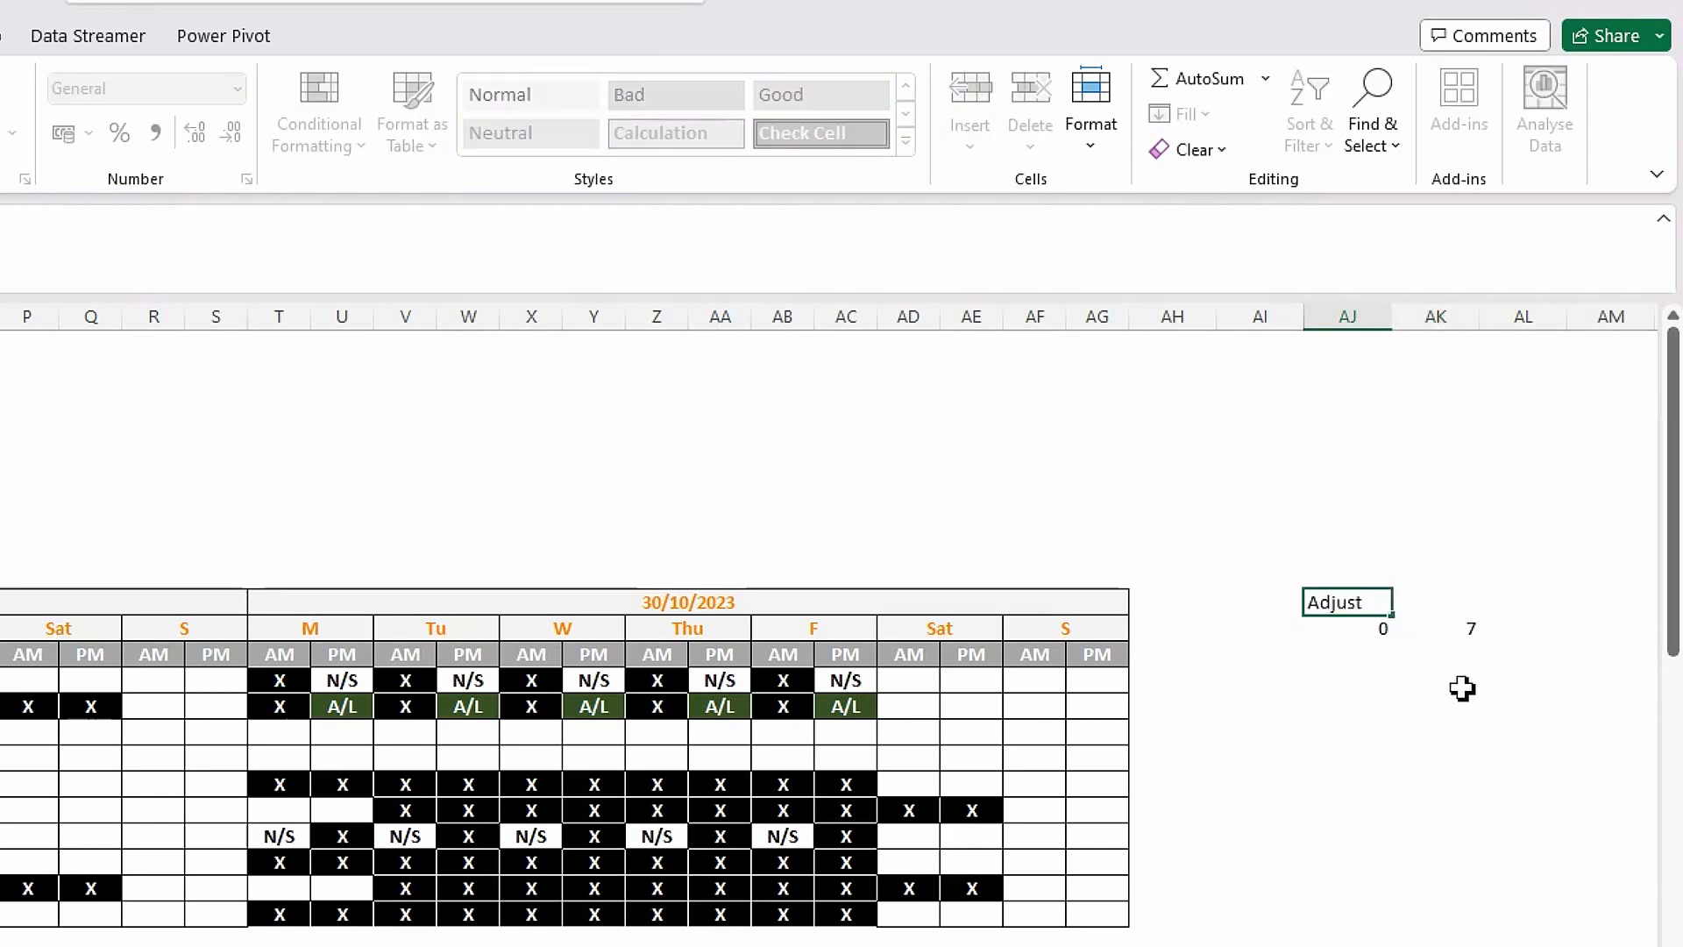
key("Tab")
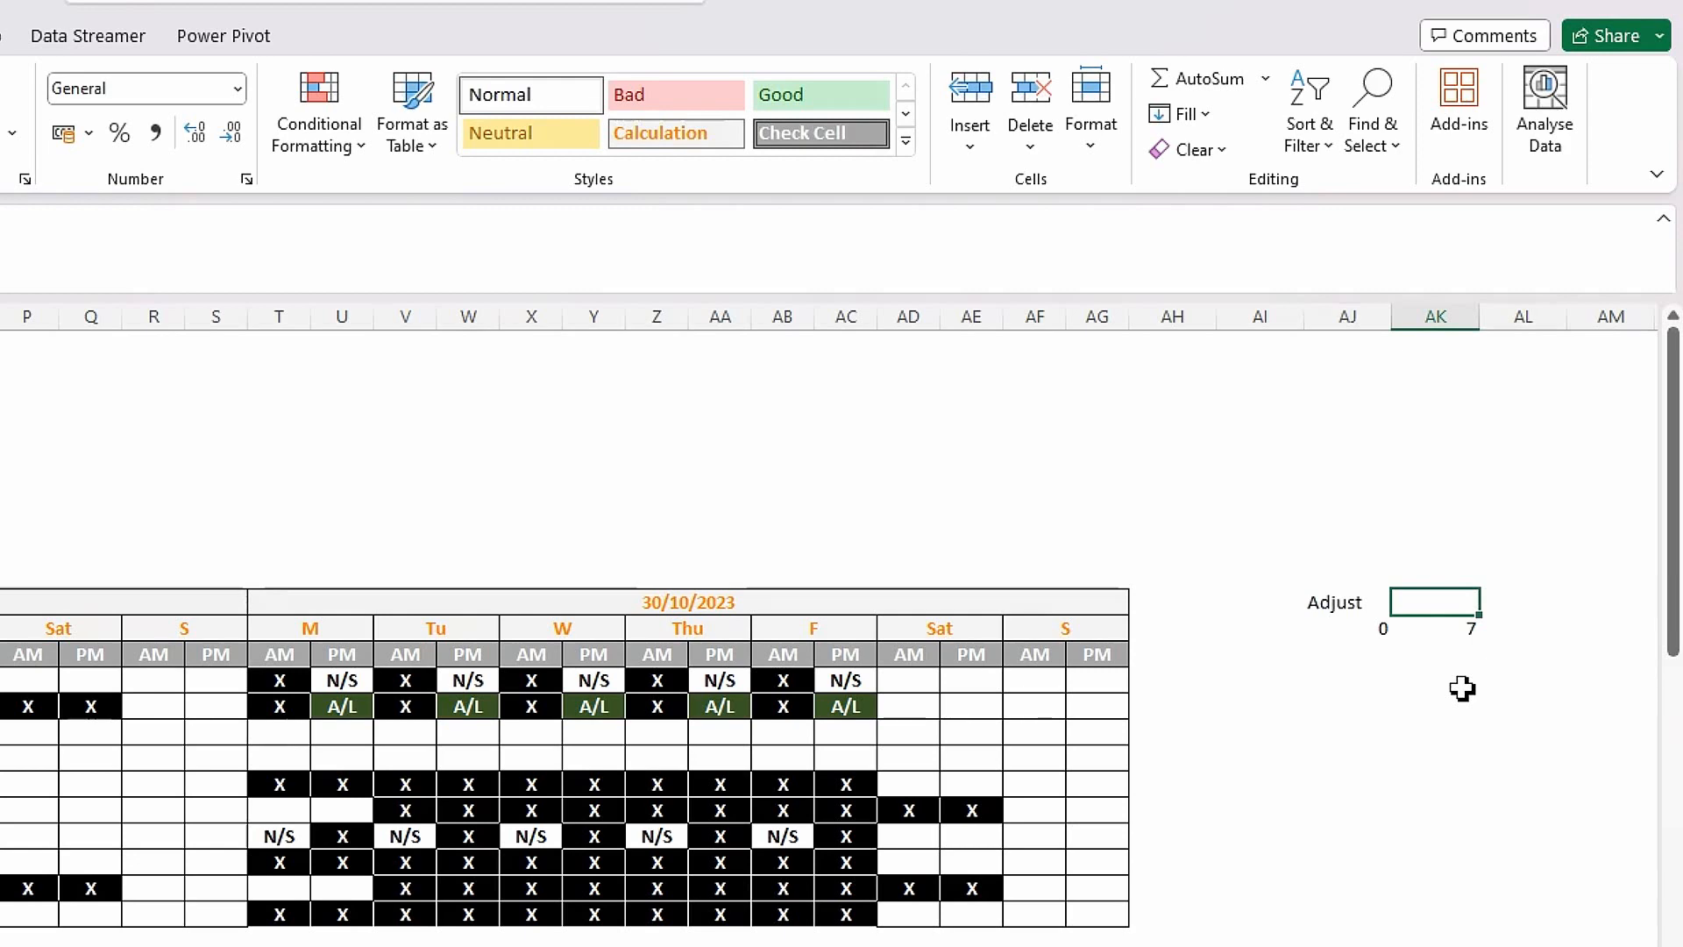
type("Days")
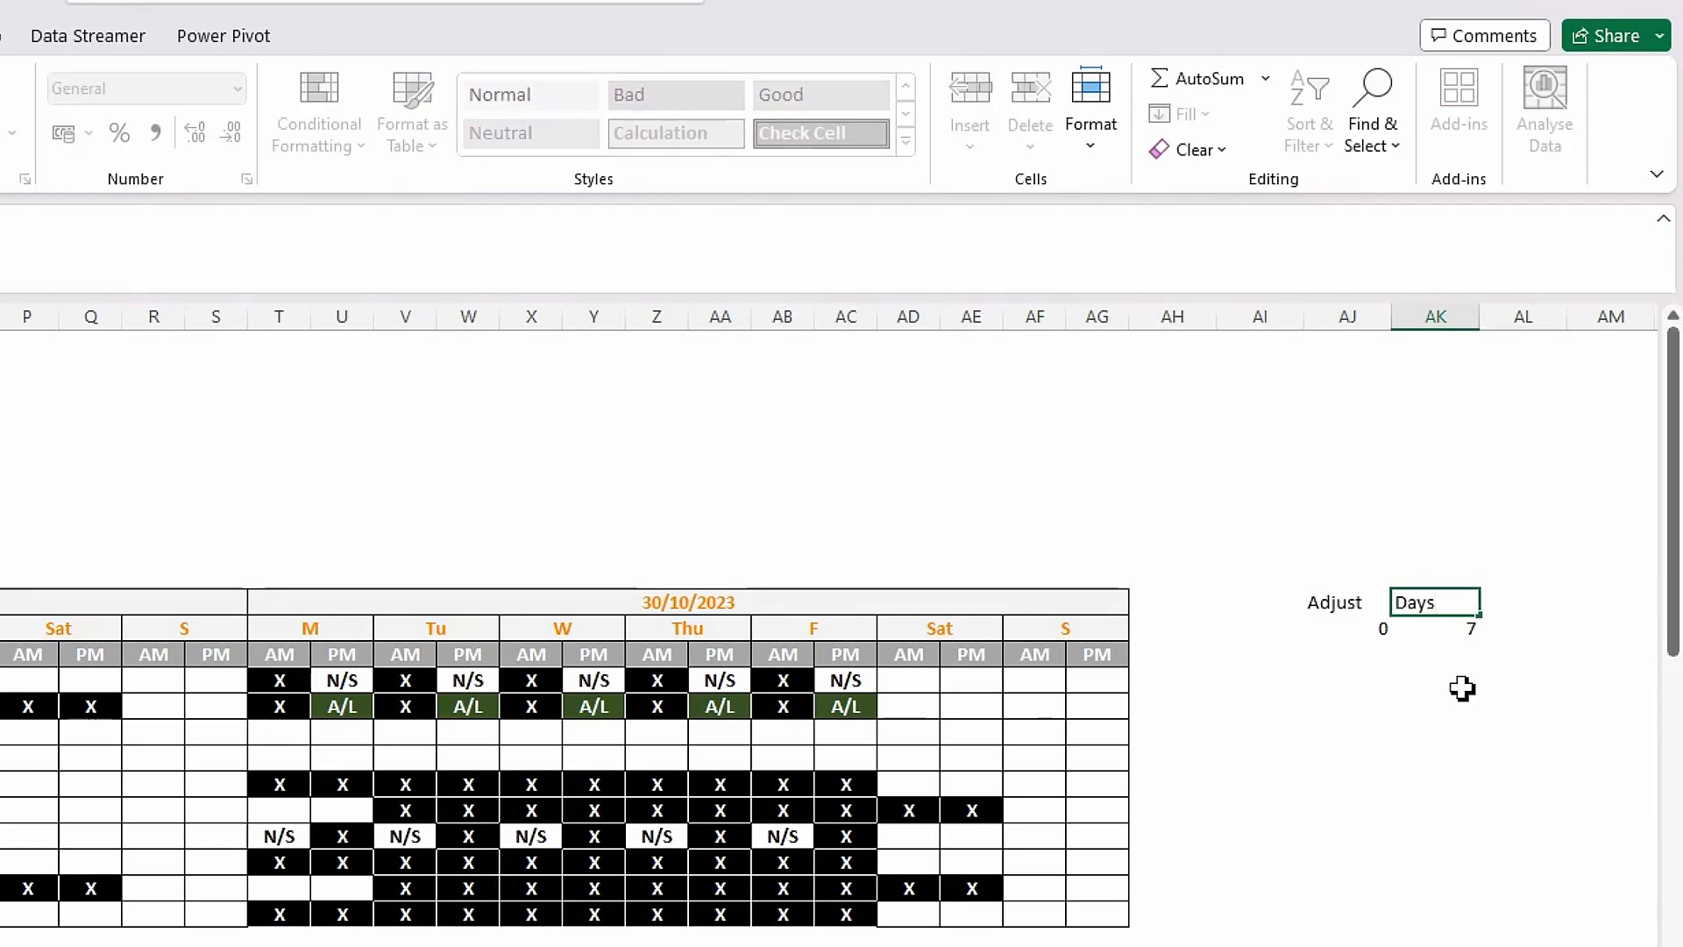
key("Tab")
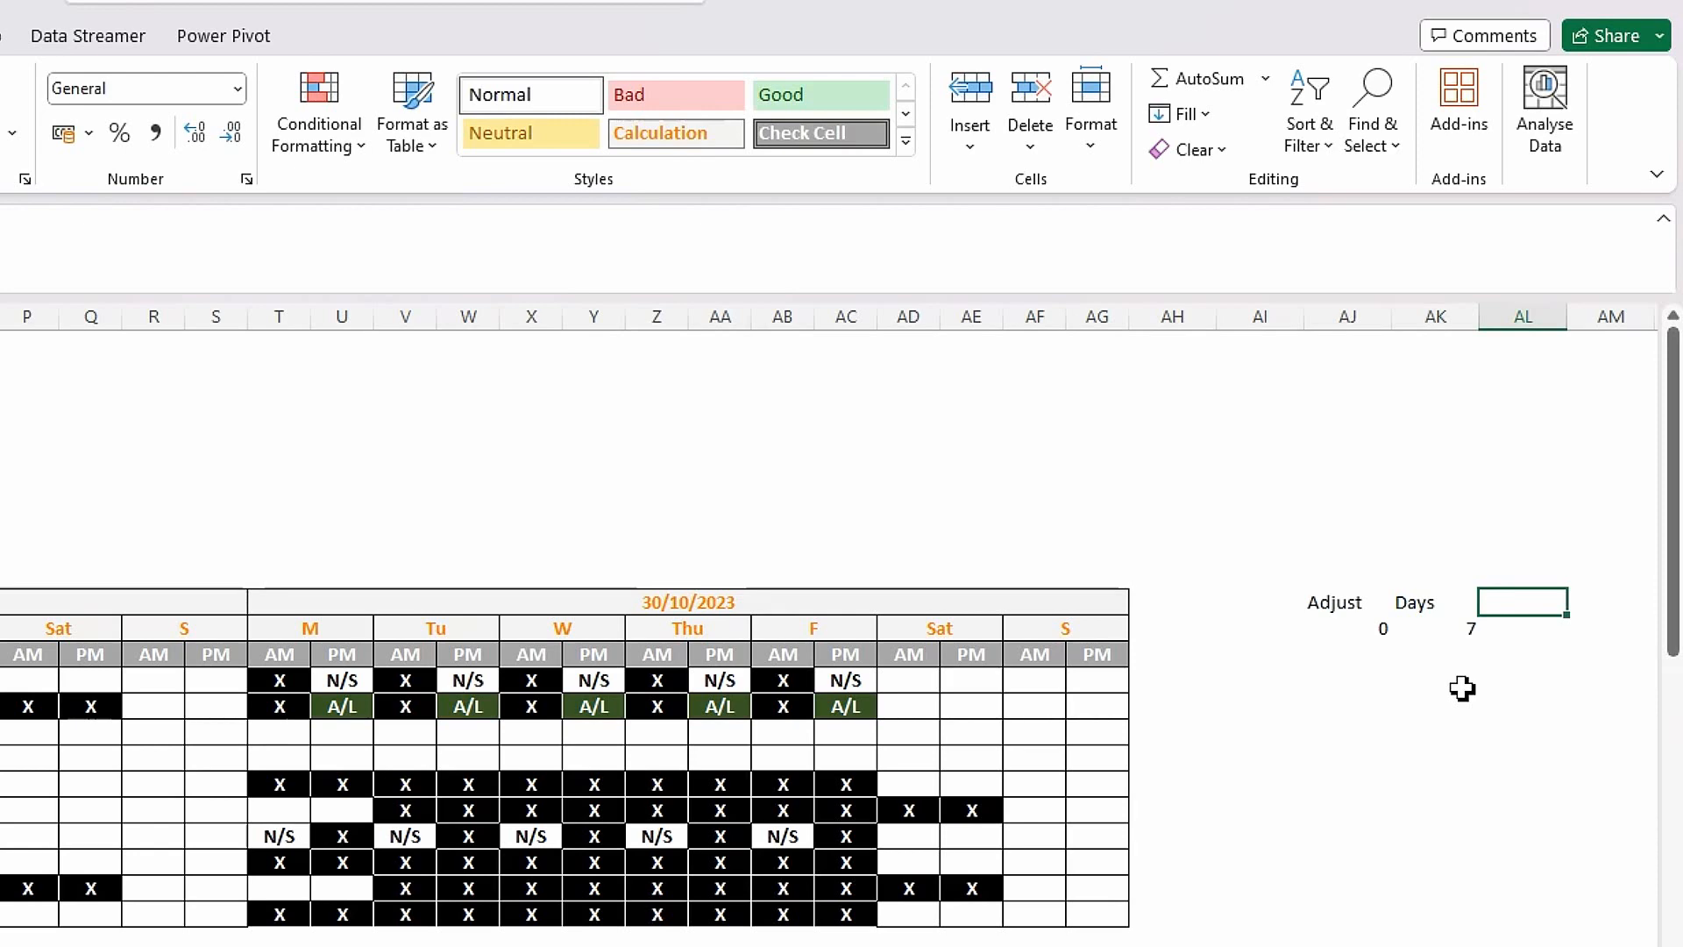
type("Tot")
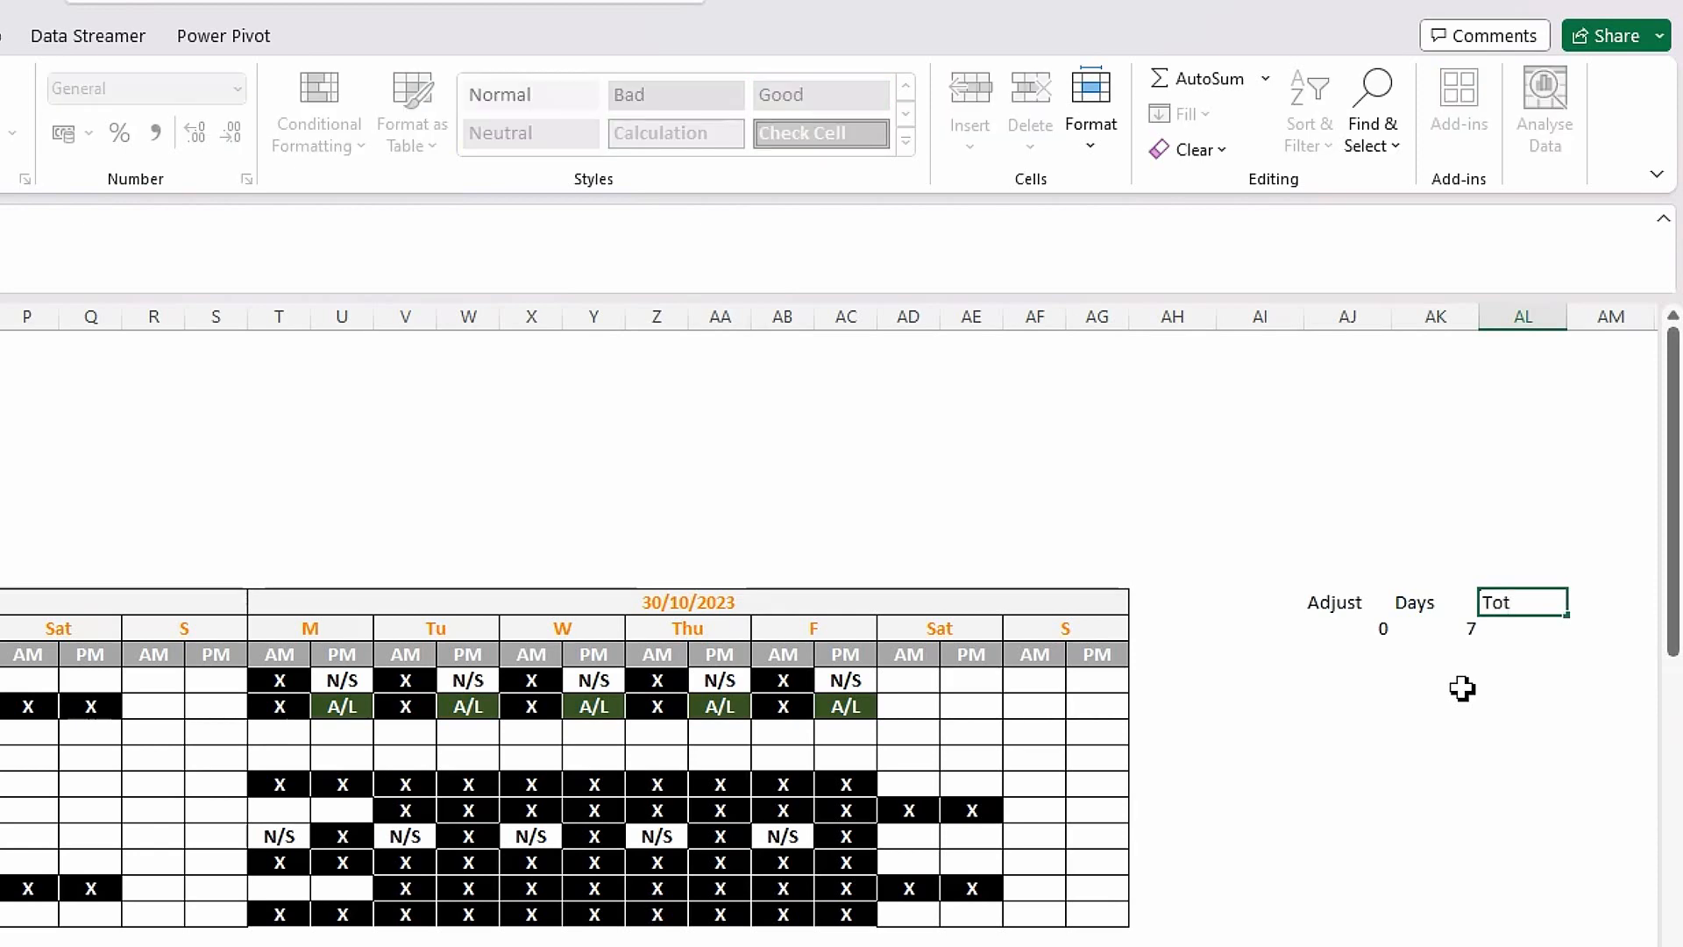
type("al Adj")
key("Tab")
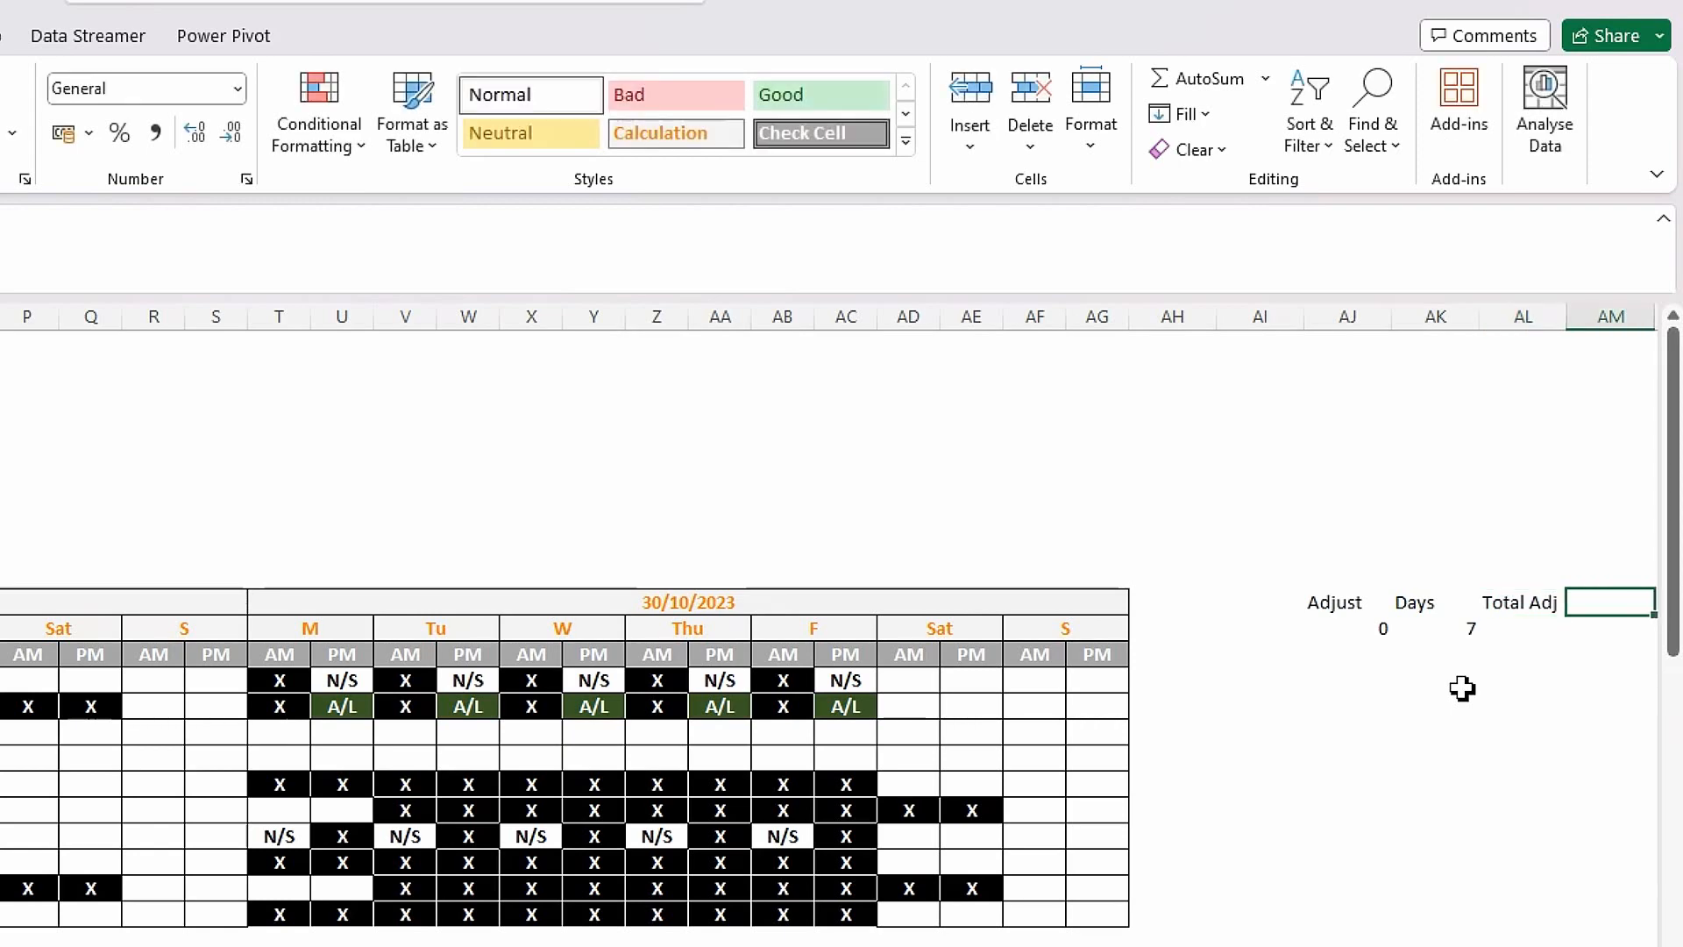
Enter the formula =AJ4*AK4 in AL4 under the Total Adj heading.
left_click(1521, 631)
type("=")
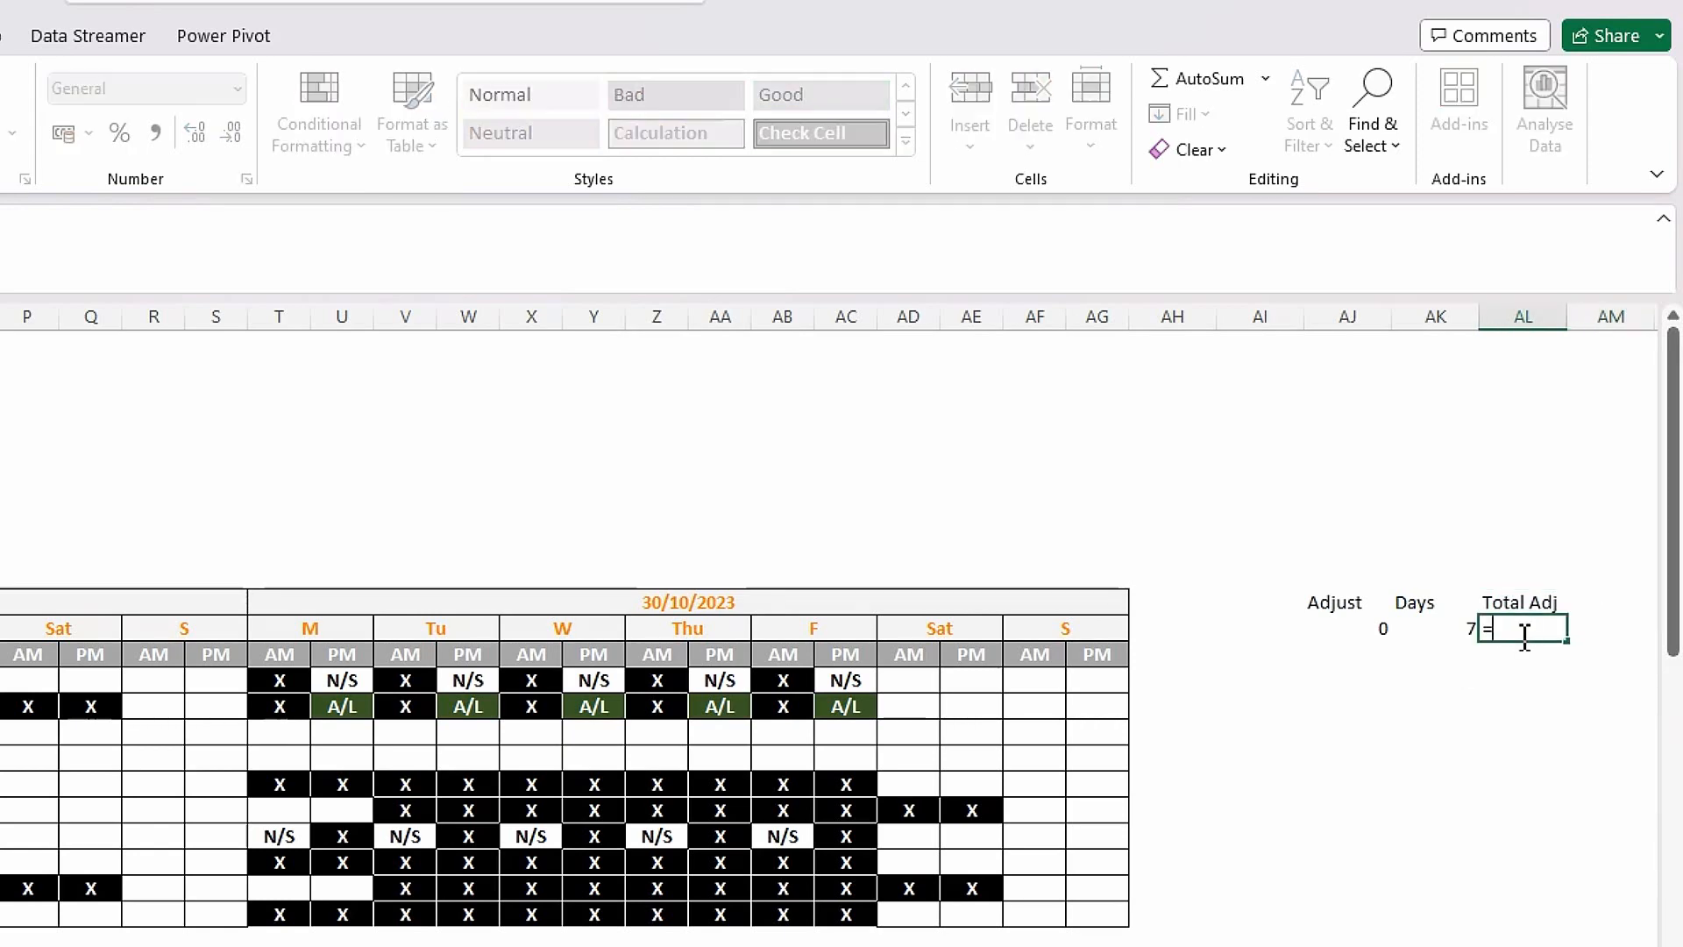
left_click(1368, 628)
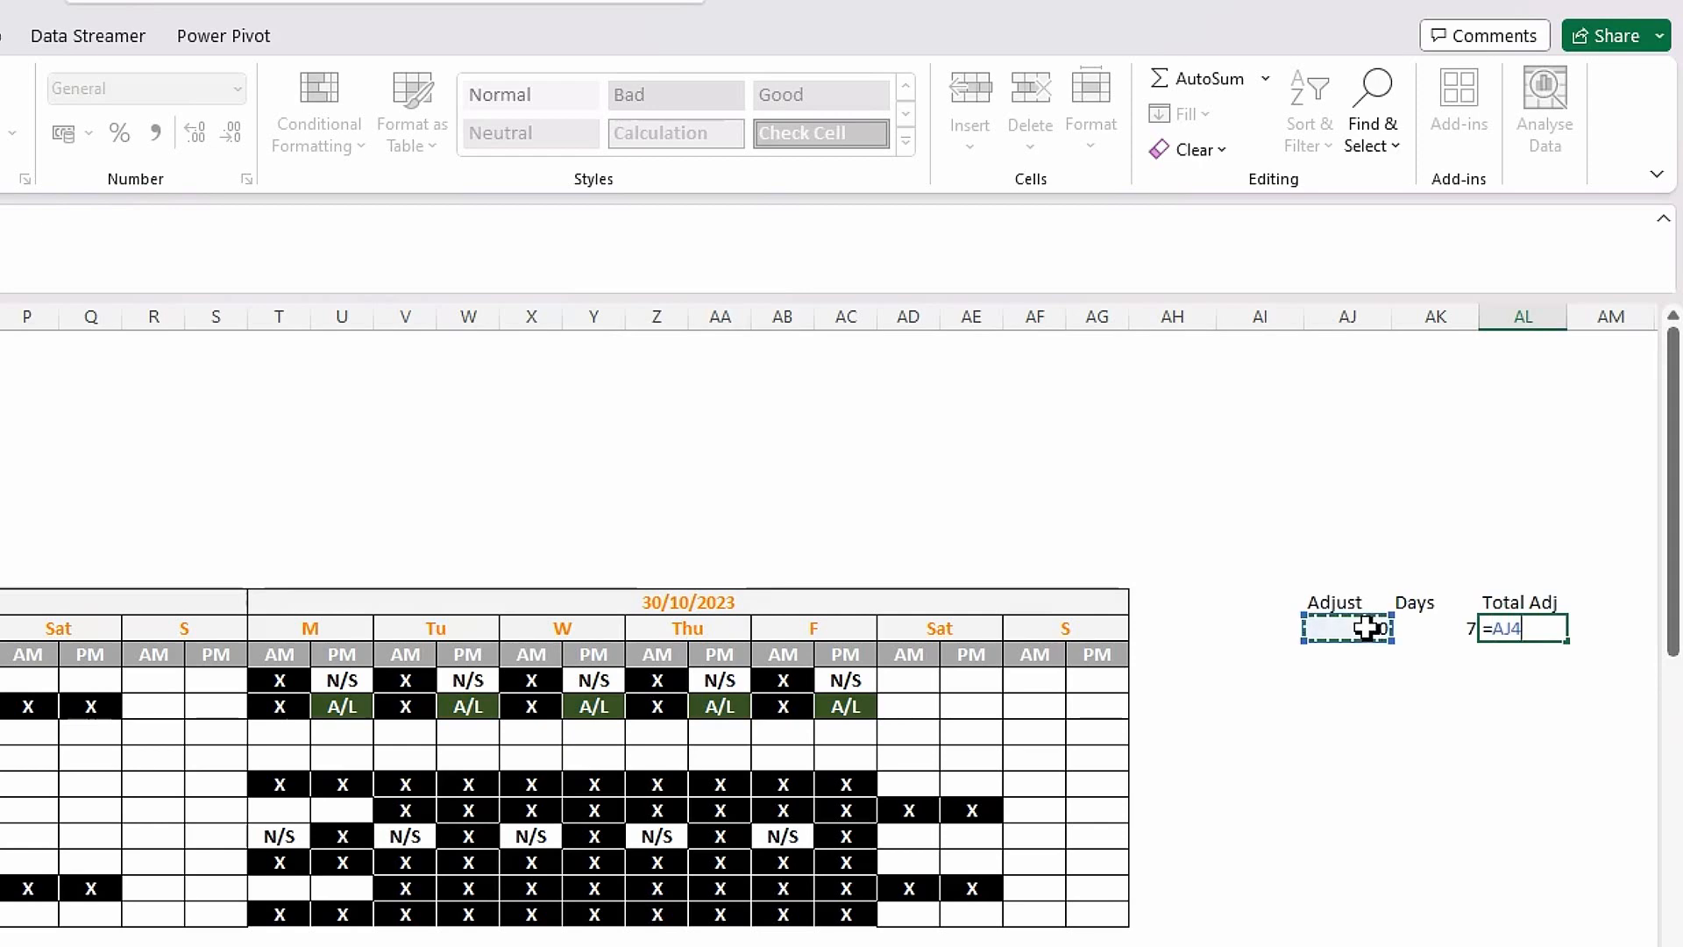
type("*")
left_click(1445, 629)
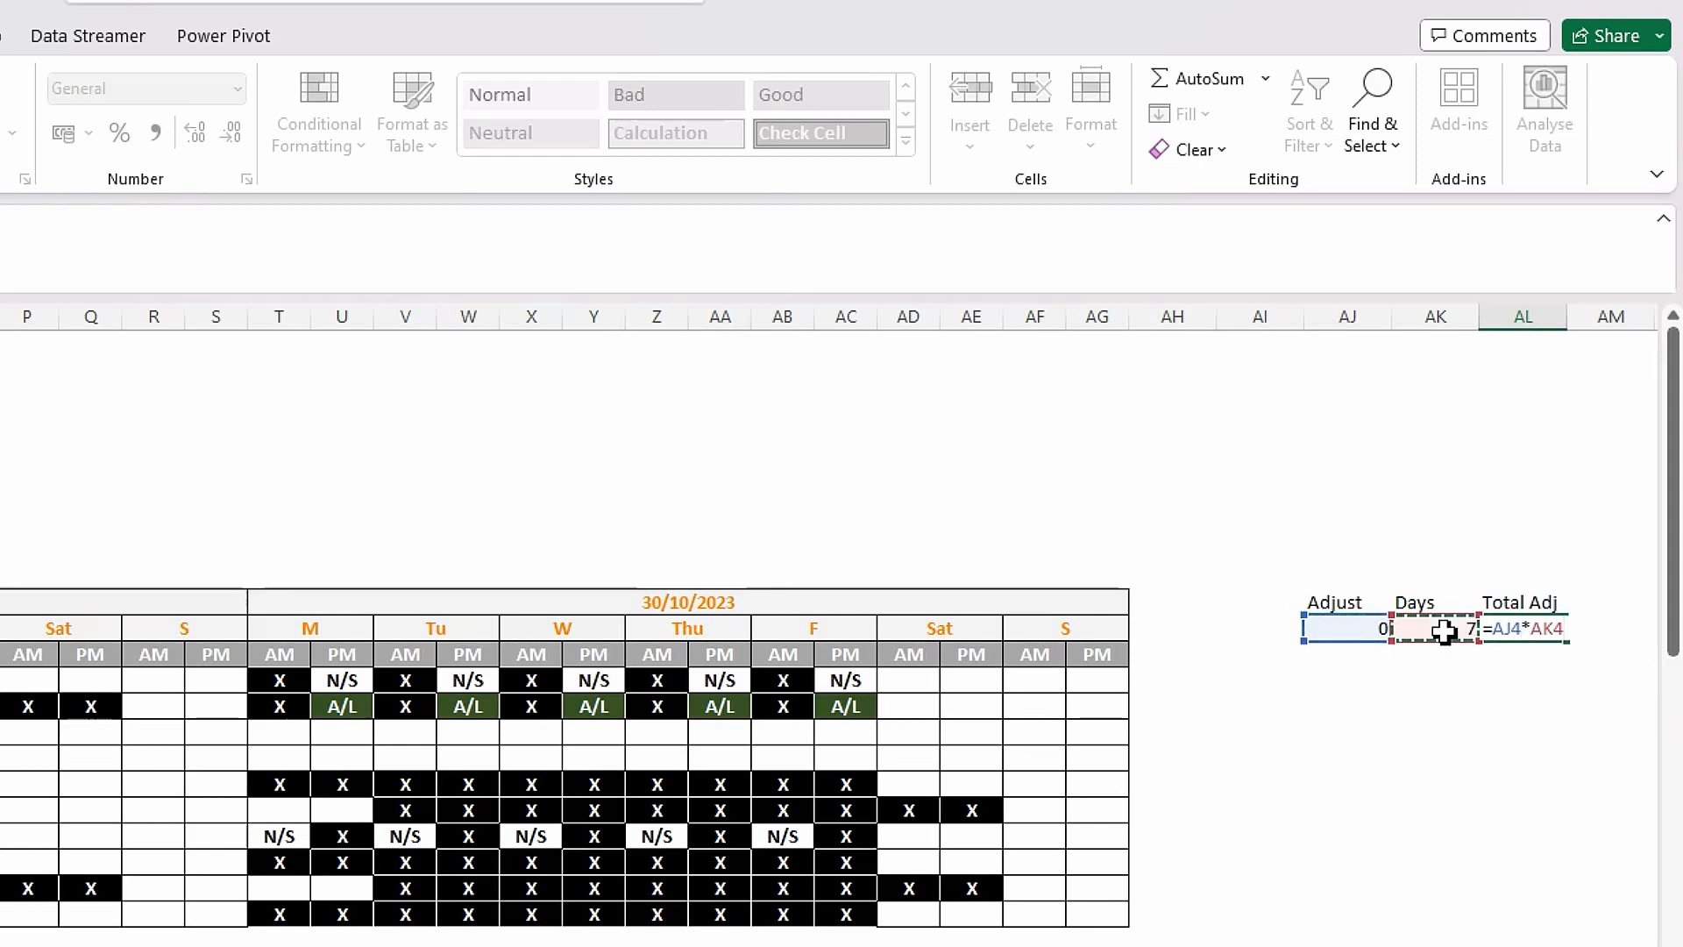
key("Return")
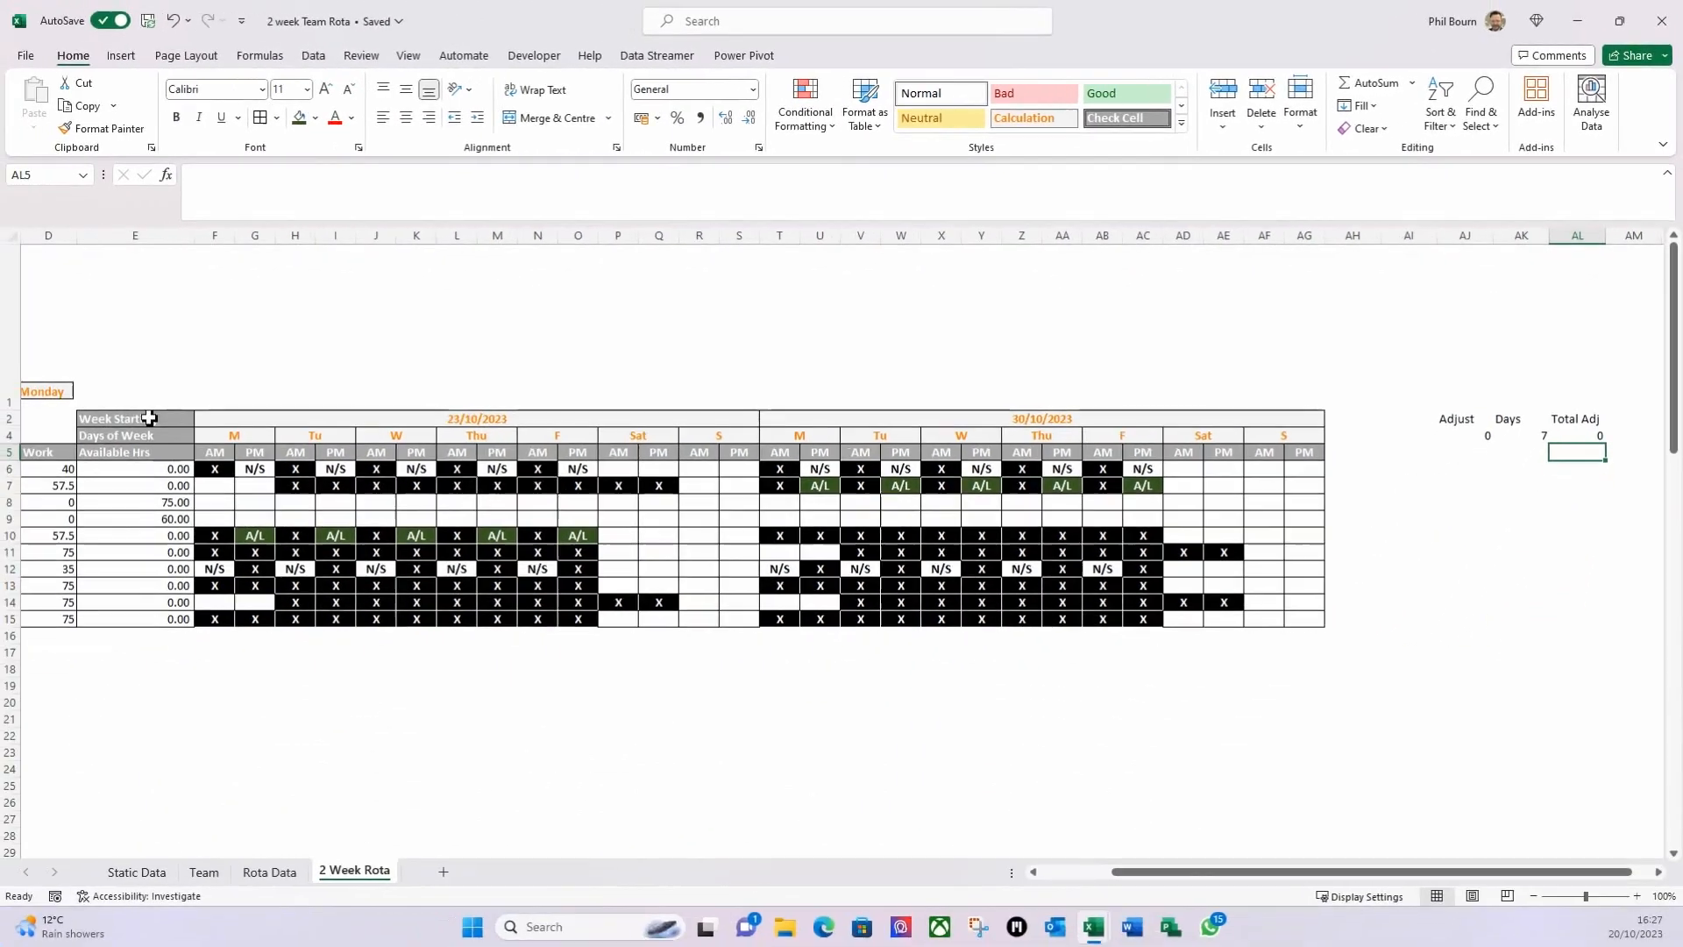
Change the first week-starting date formula in F2 to =IF(AJ4=0,'Static Data'!B1,'Static Data'!B1+AL4).
left_click(143, 418)
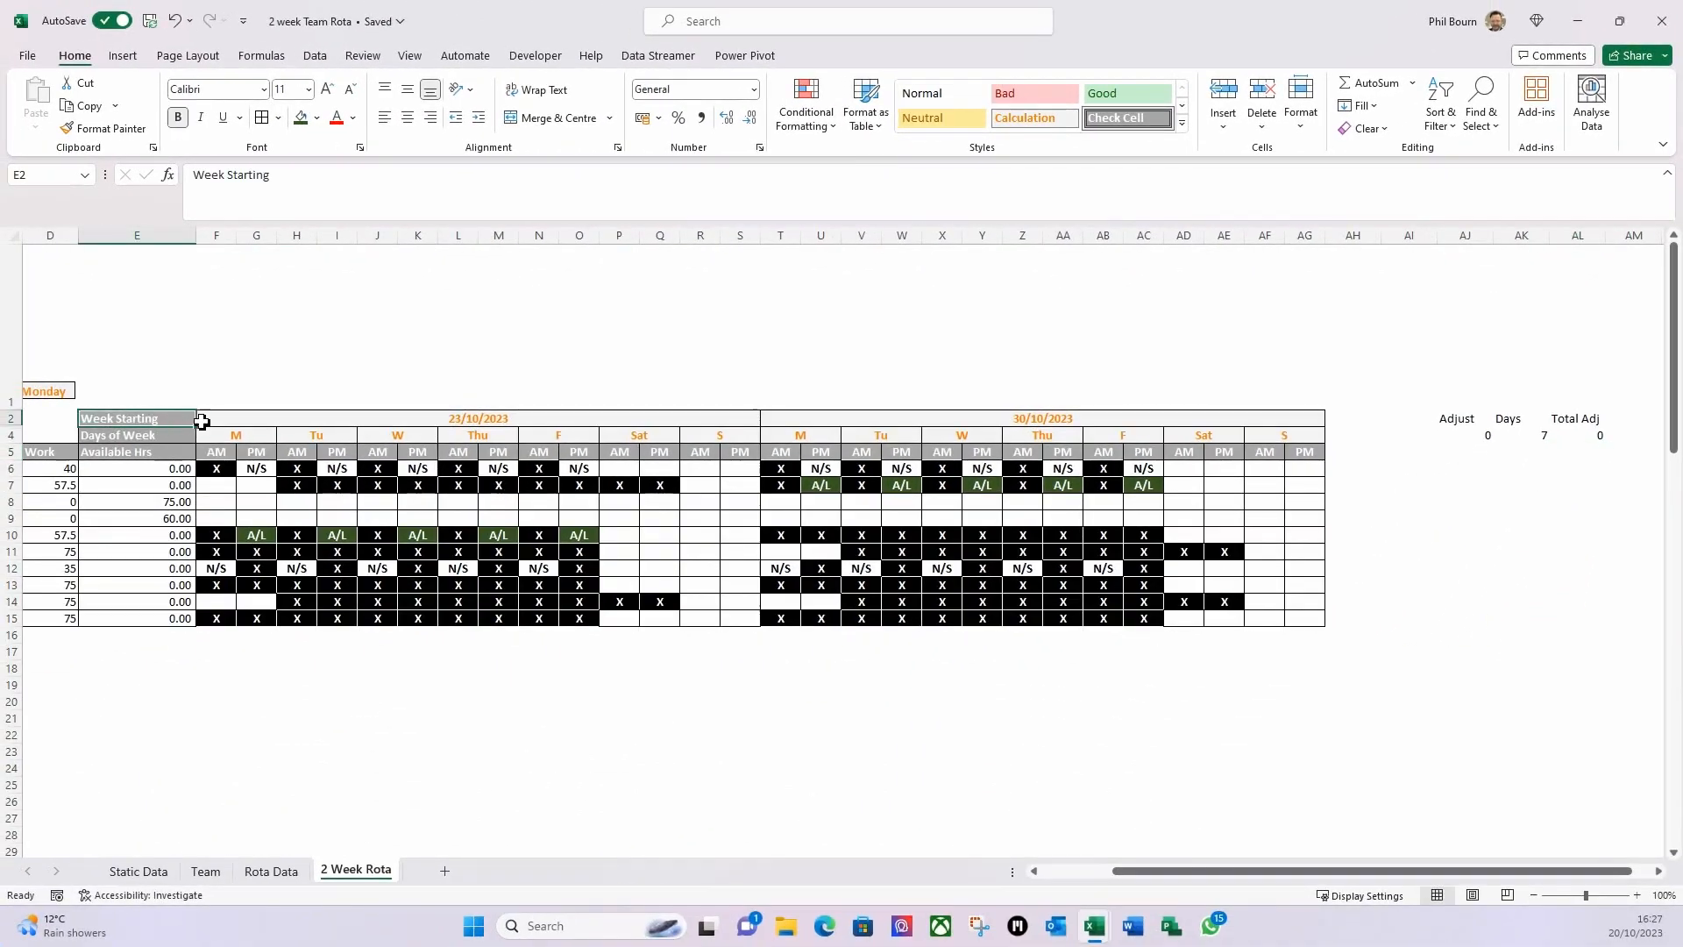
left_click(204, 419)
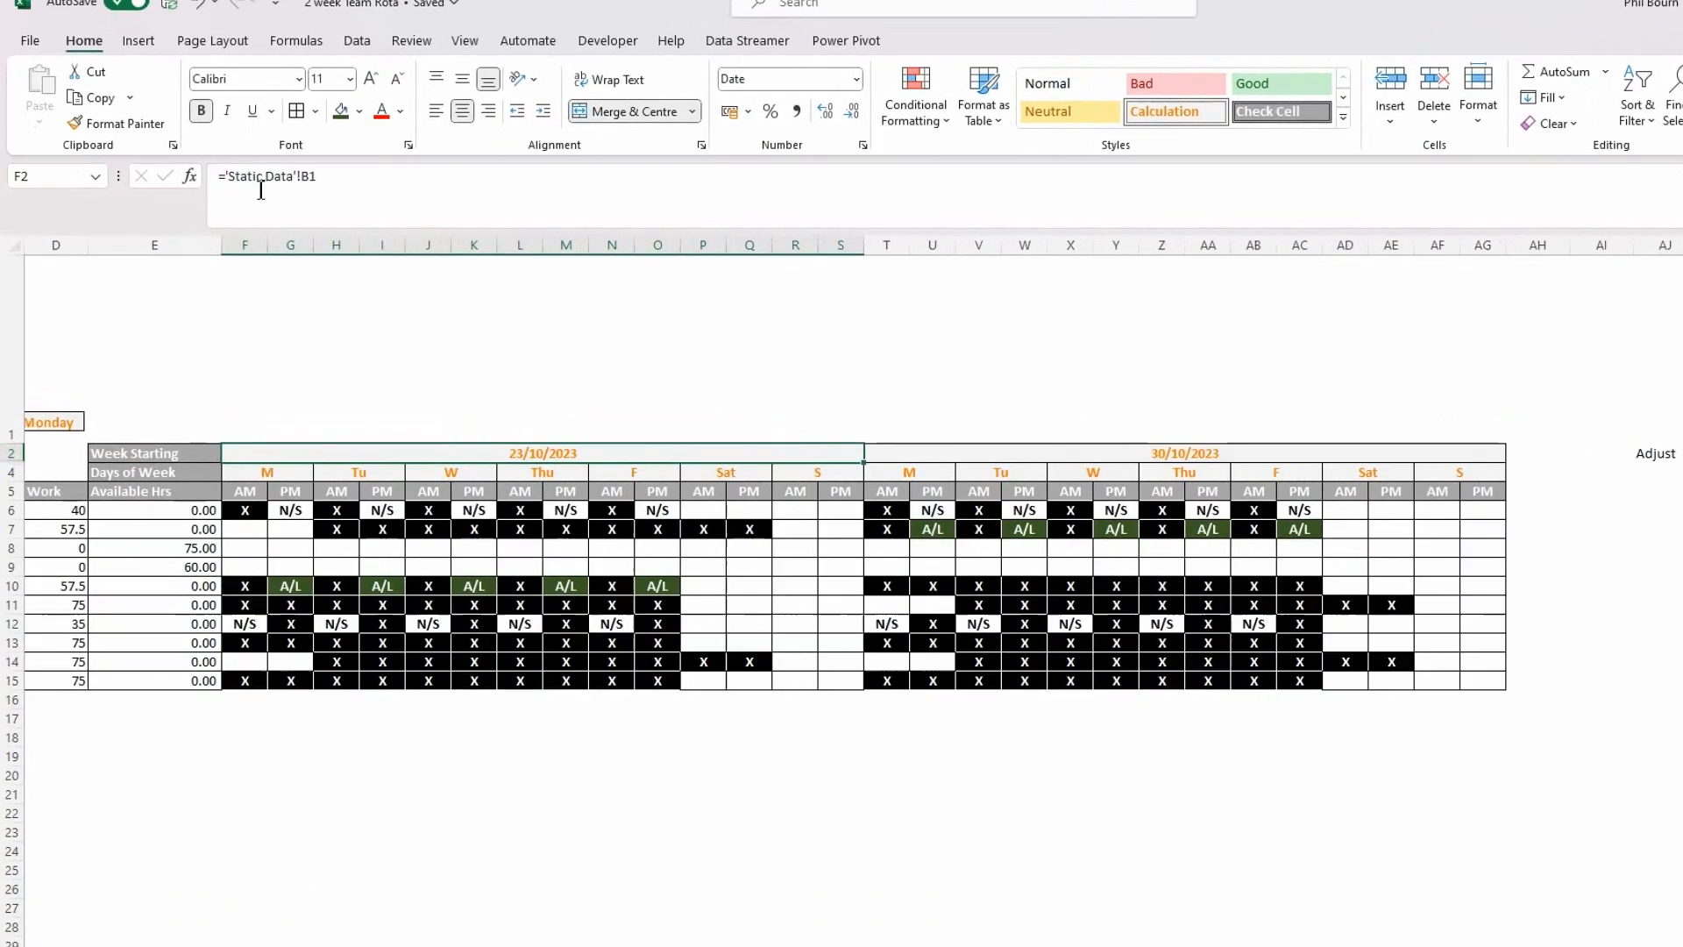
left_click(236, 217)
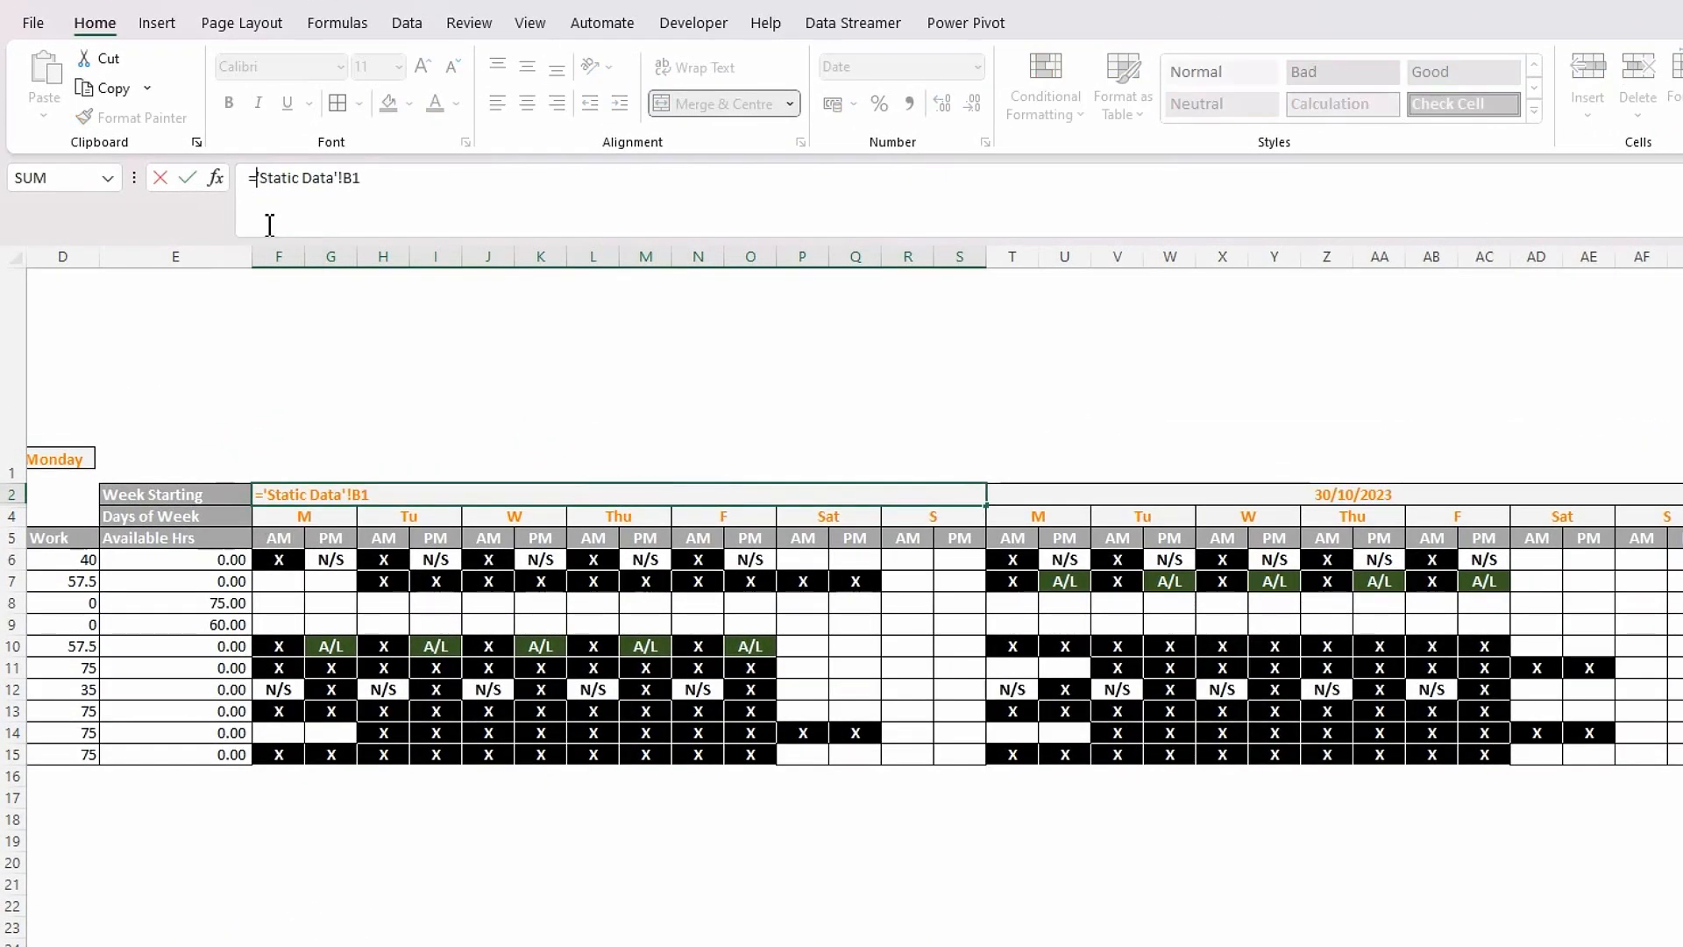
type("if(")
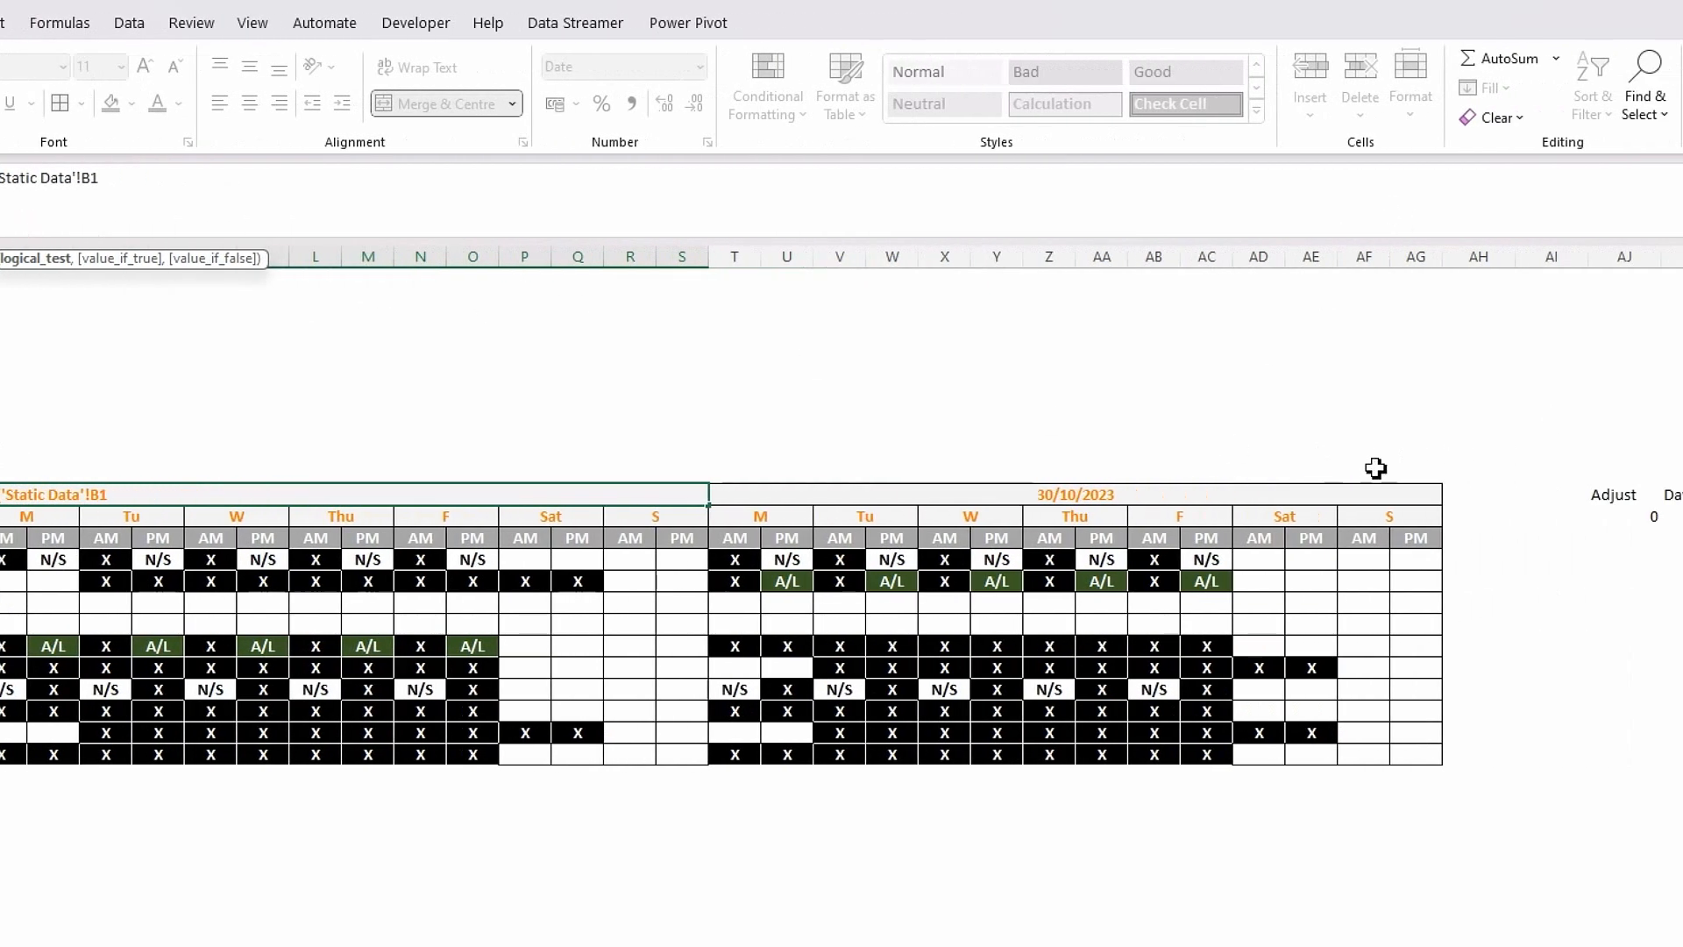
left_click(1616, 519)
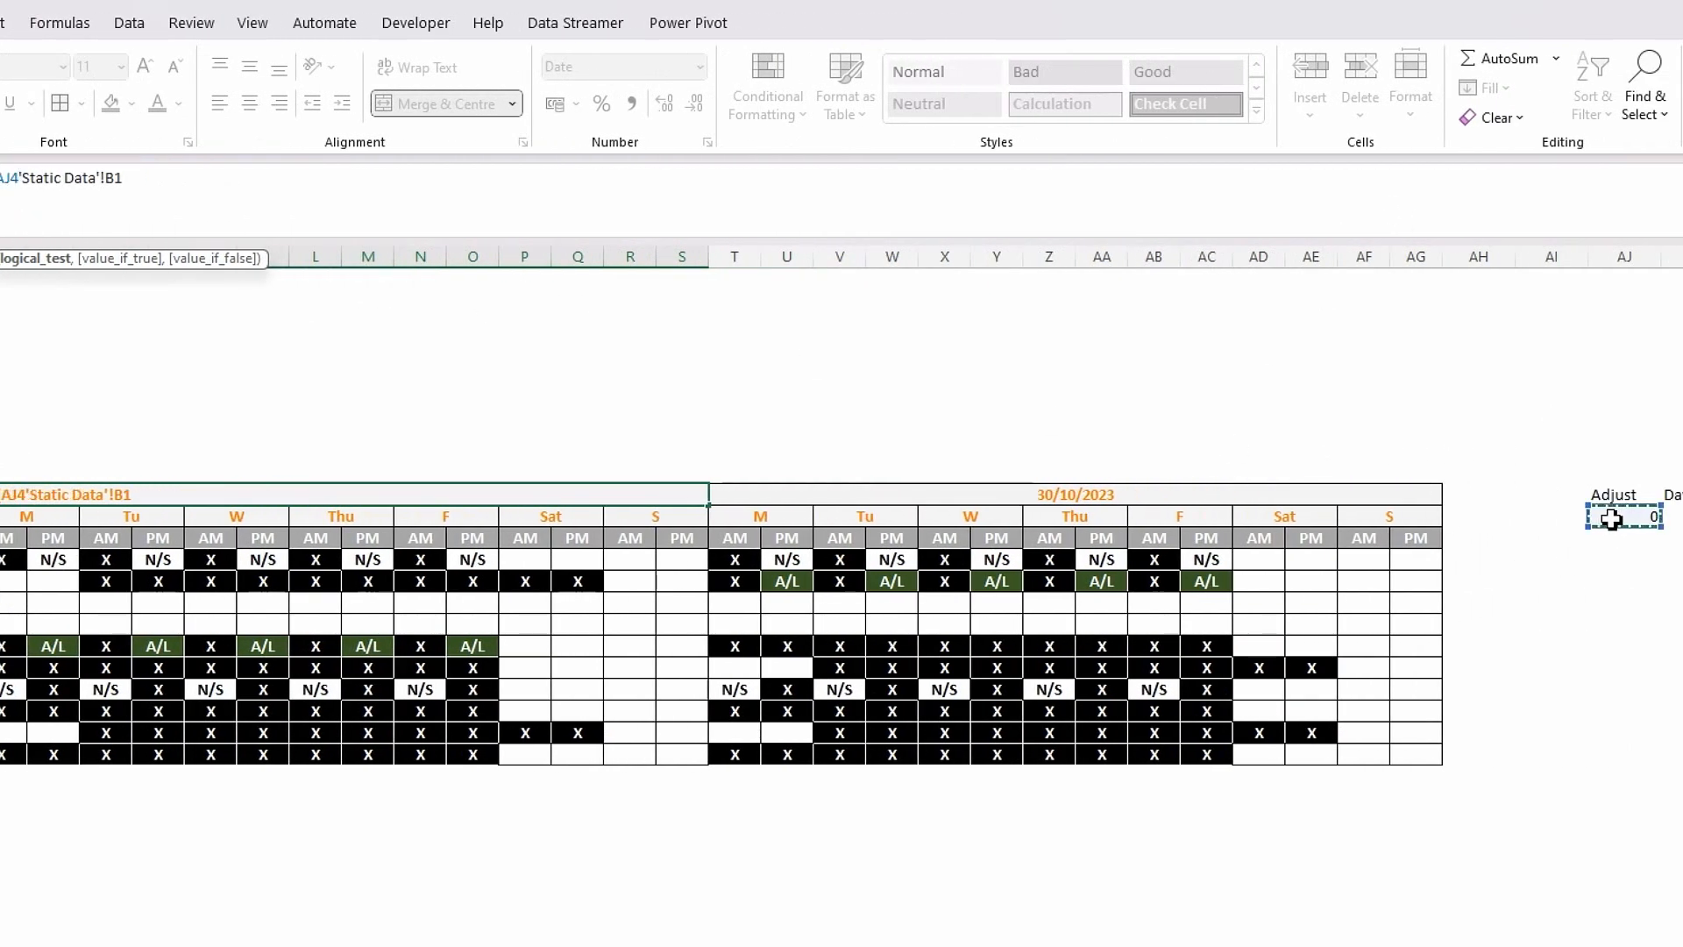
type("<>")
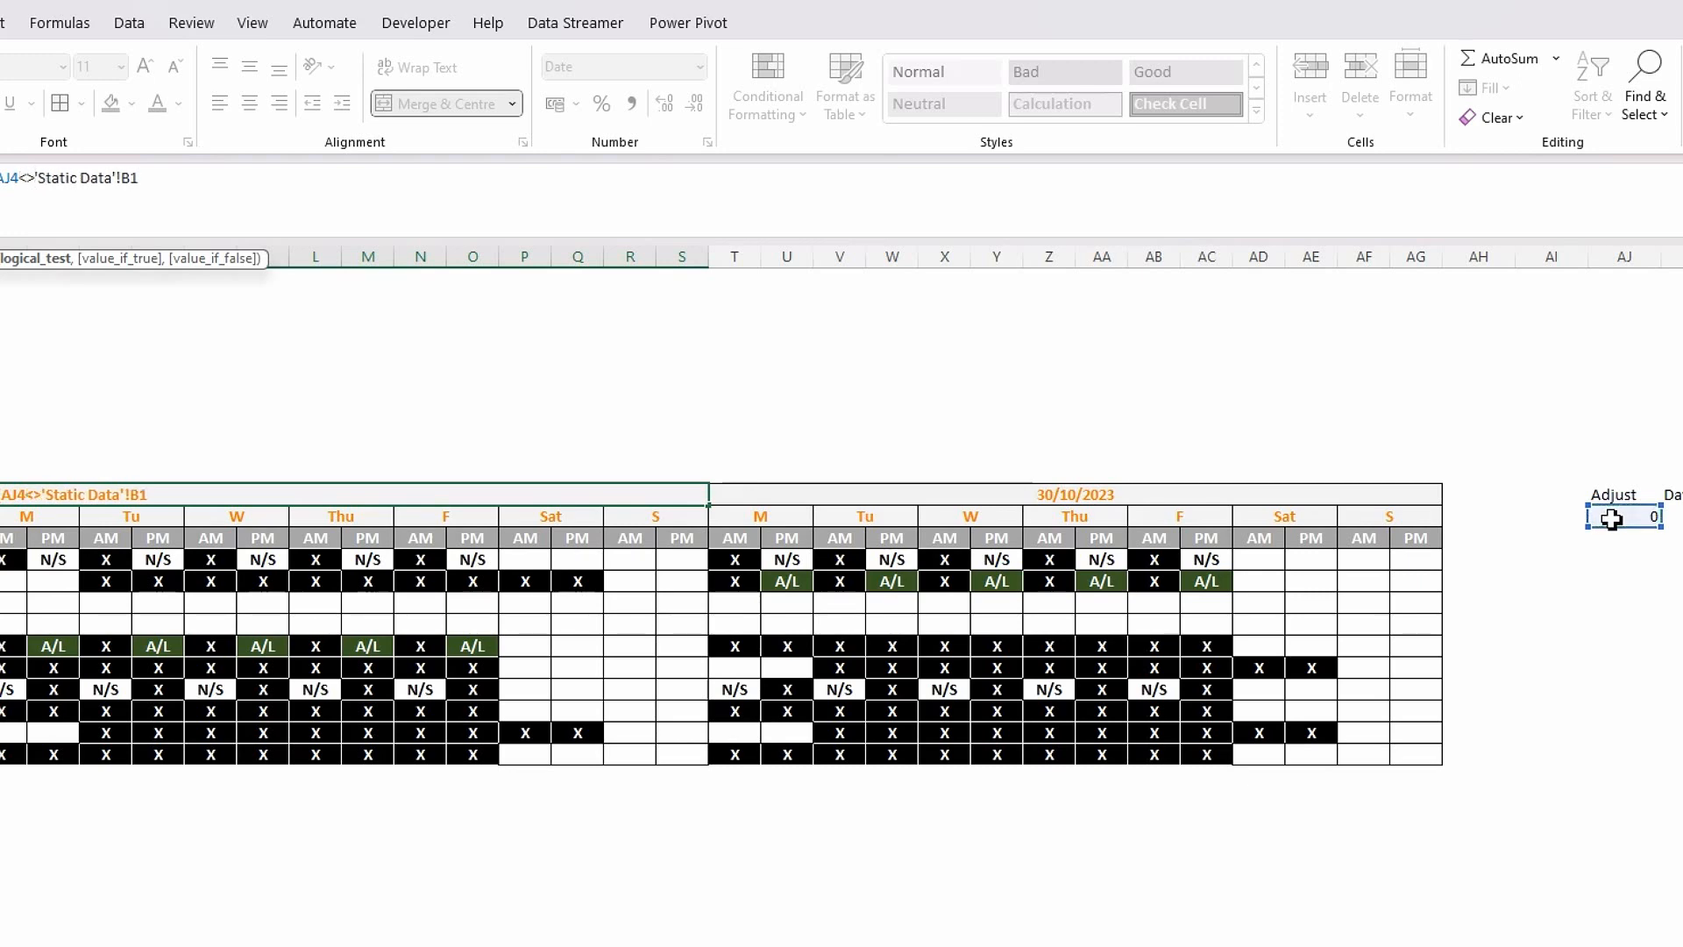
key("BackSpace")
key("BackSpace")
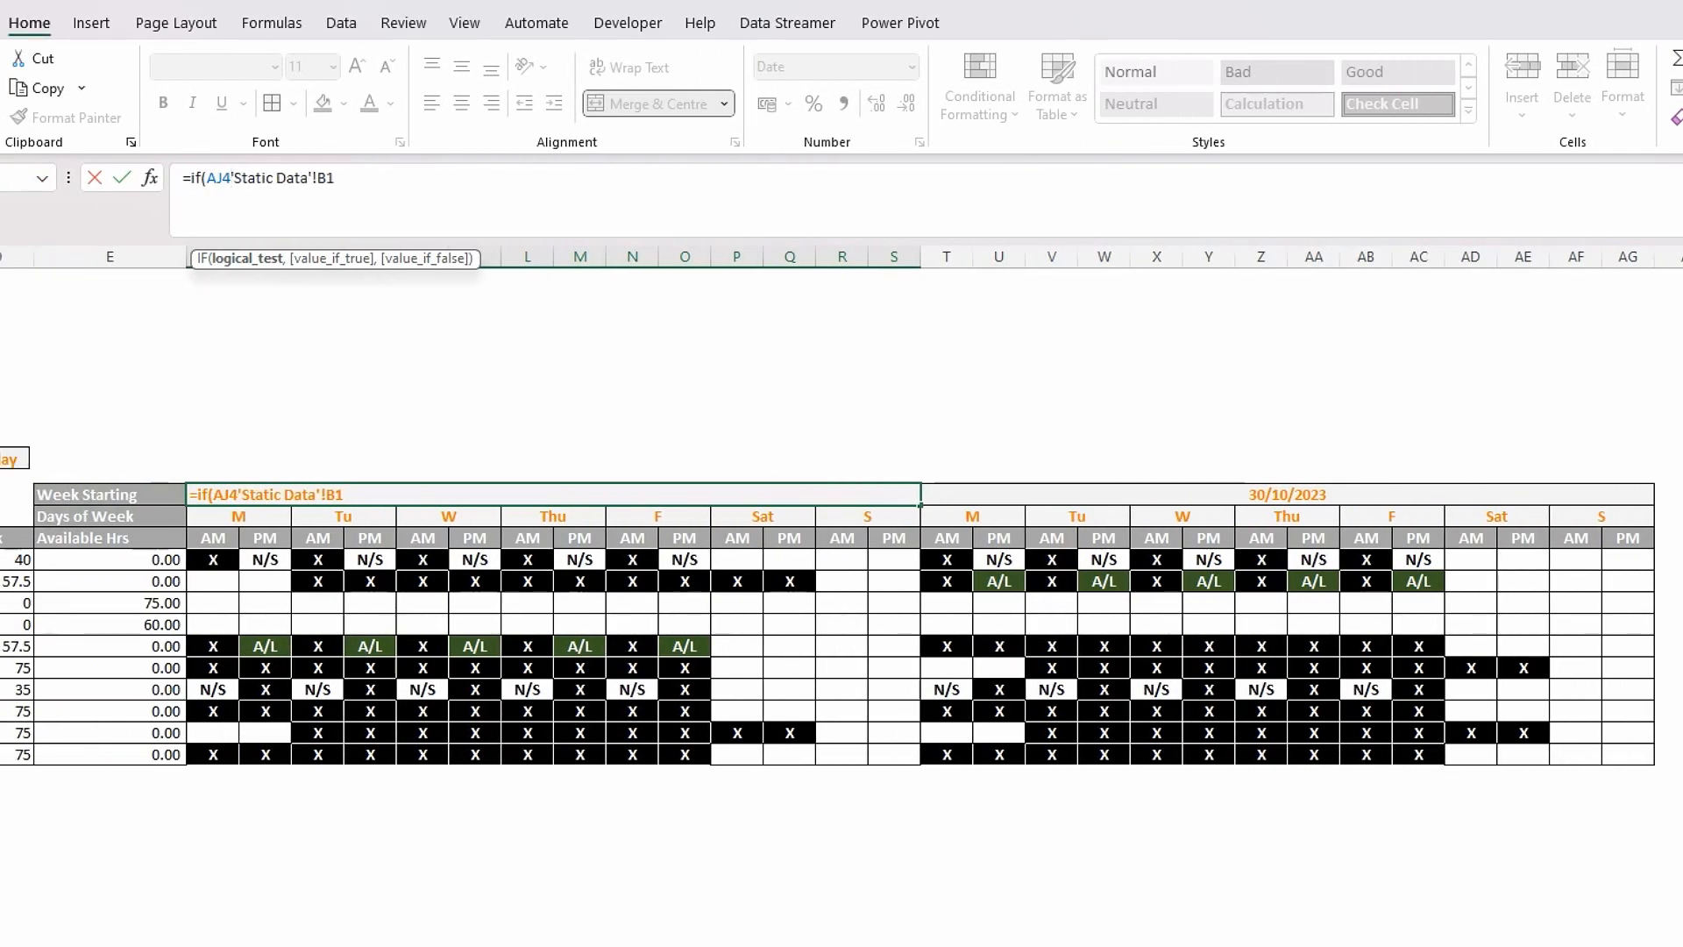
type("=0,")
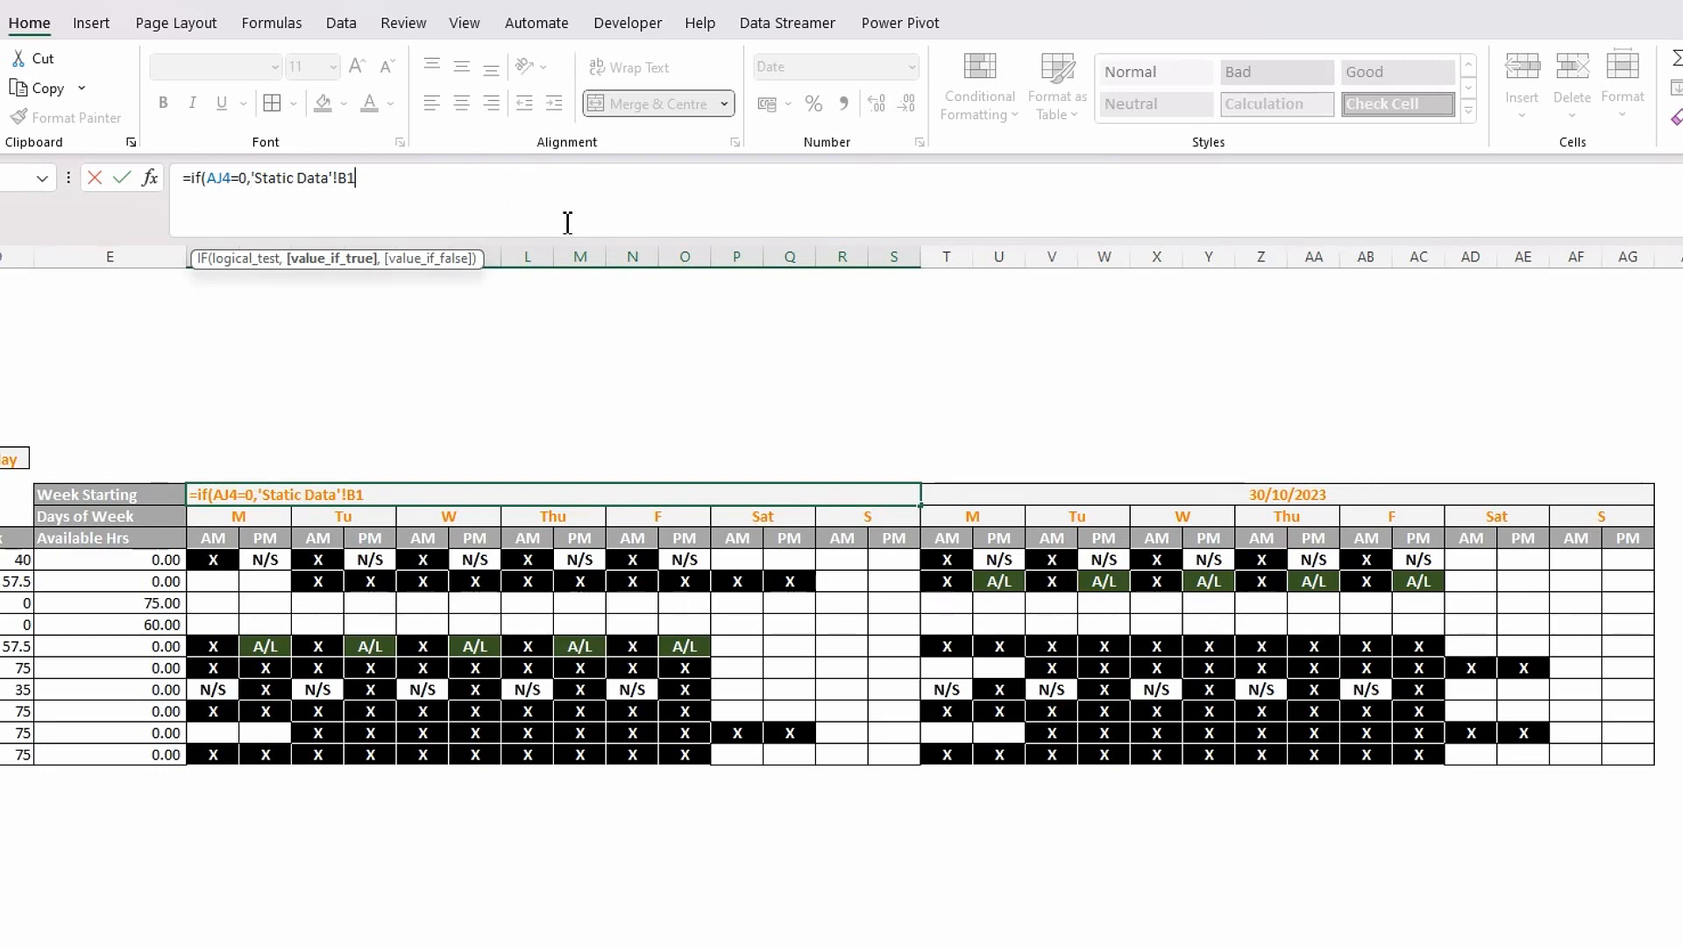
type(",")
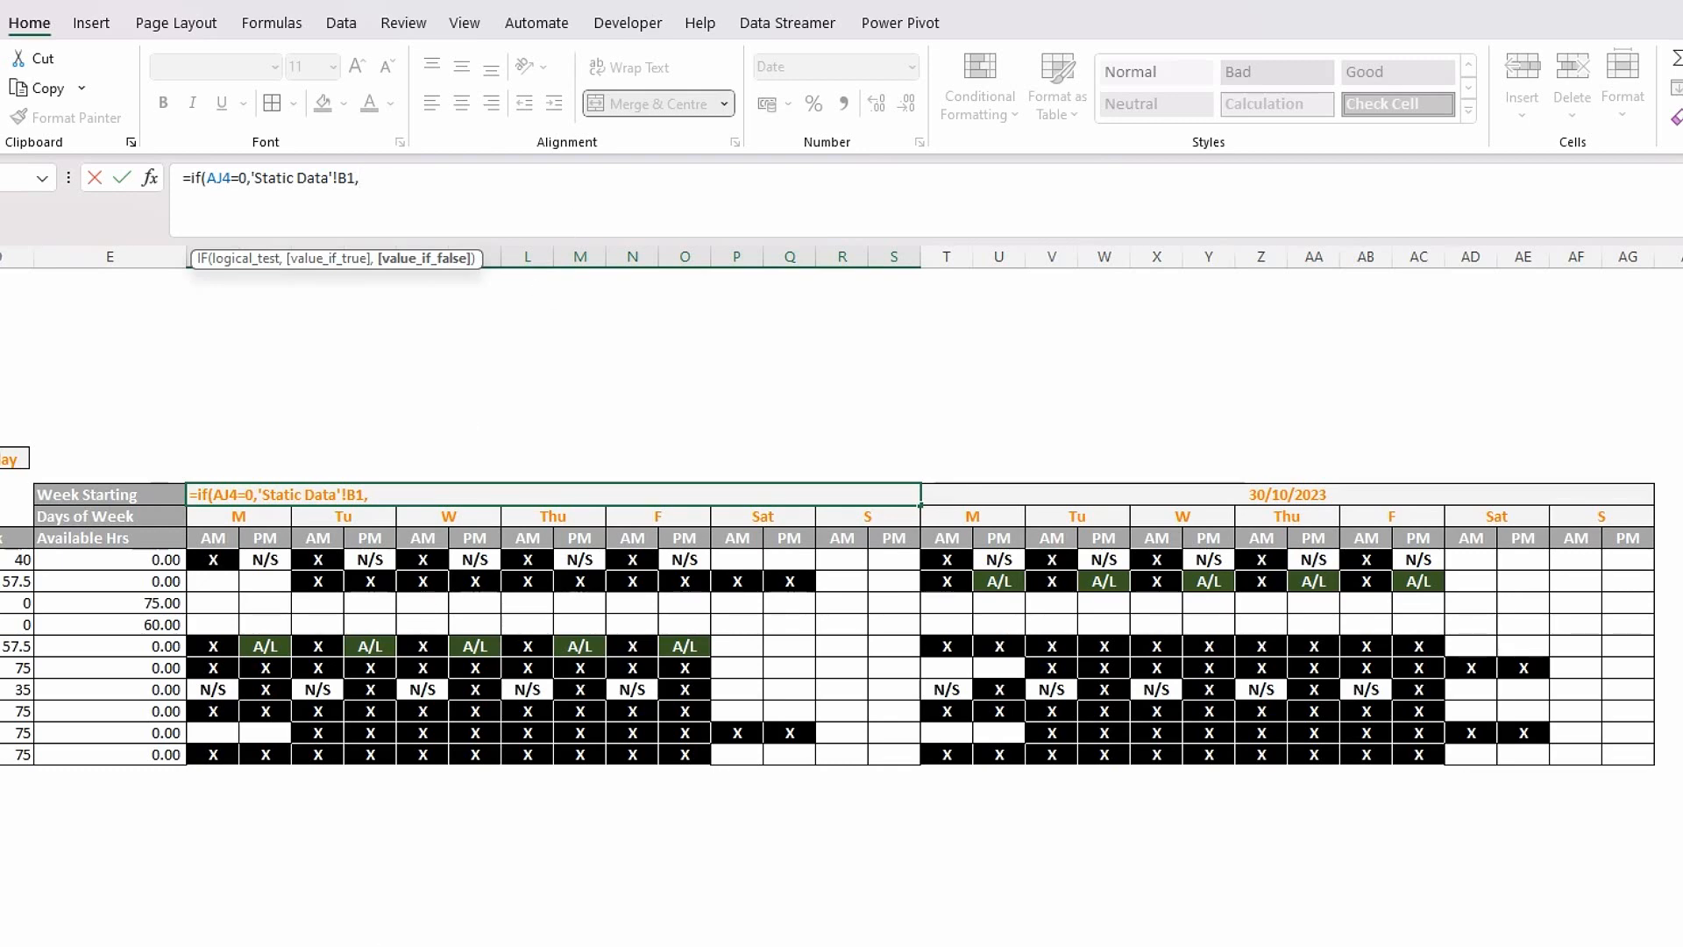
left_click_drag(355, 179, 251, 181)
left_click(378, 185)
key("ctrl+v")
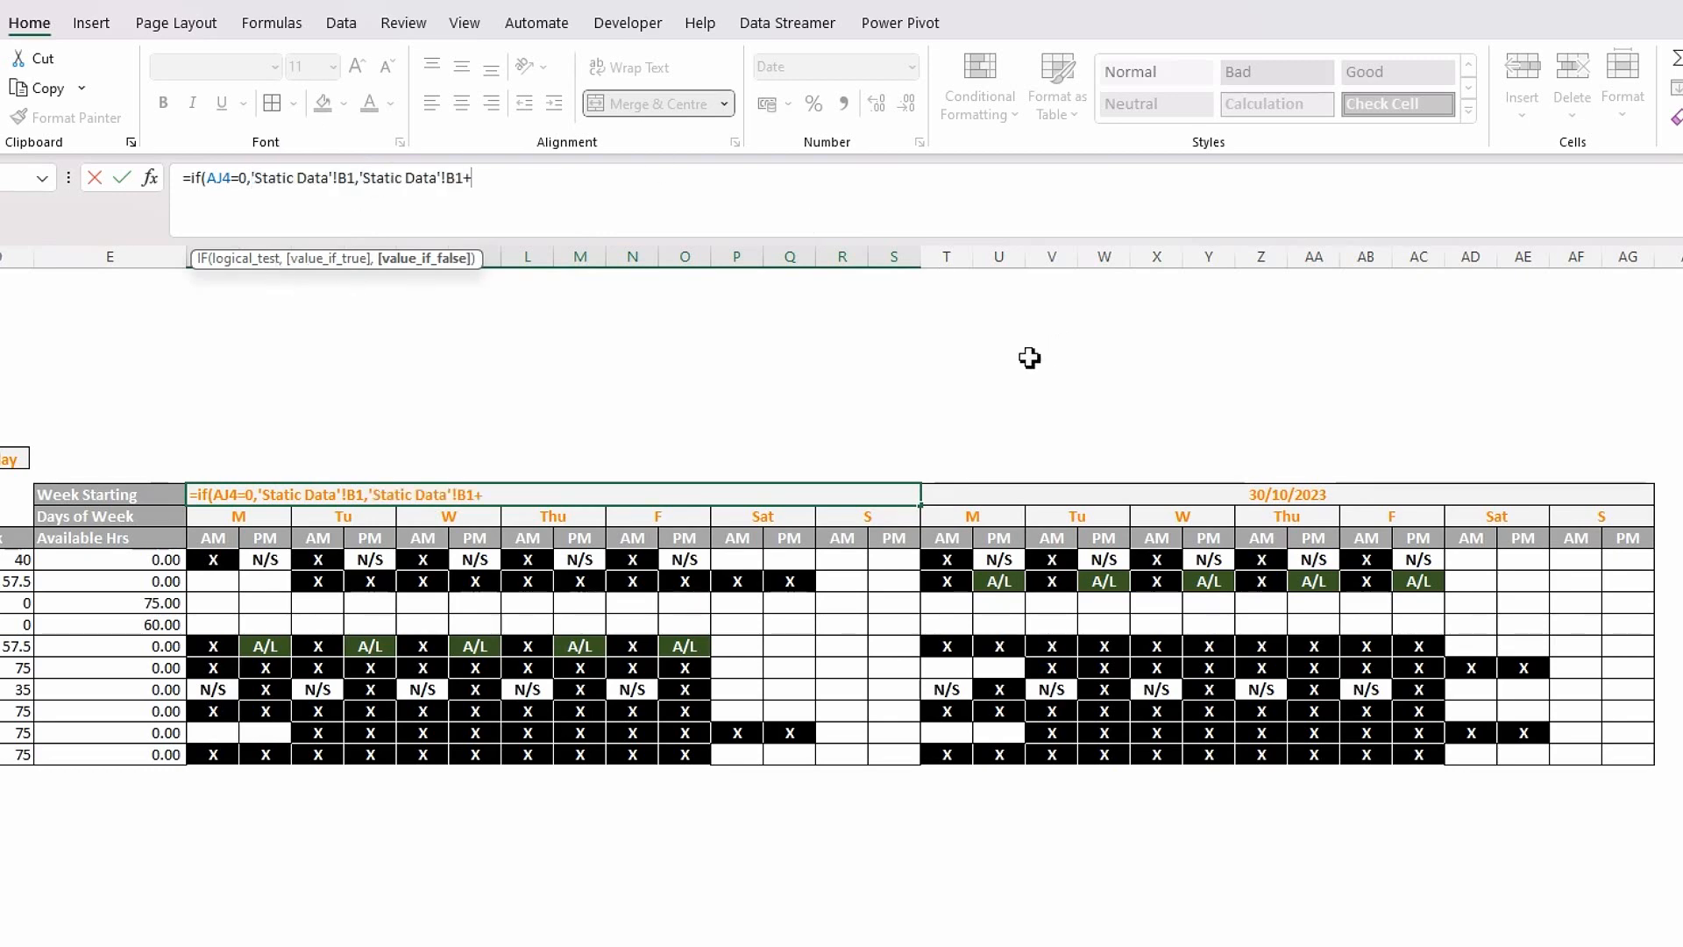
left_click(1652, 517)
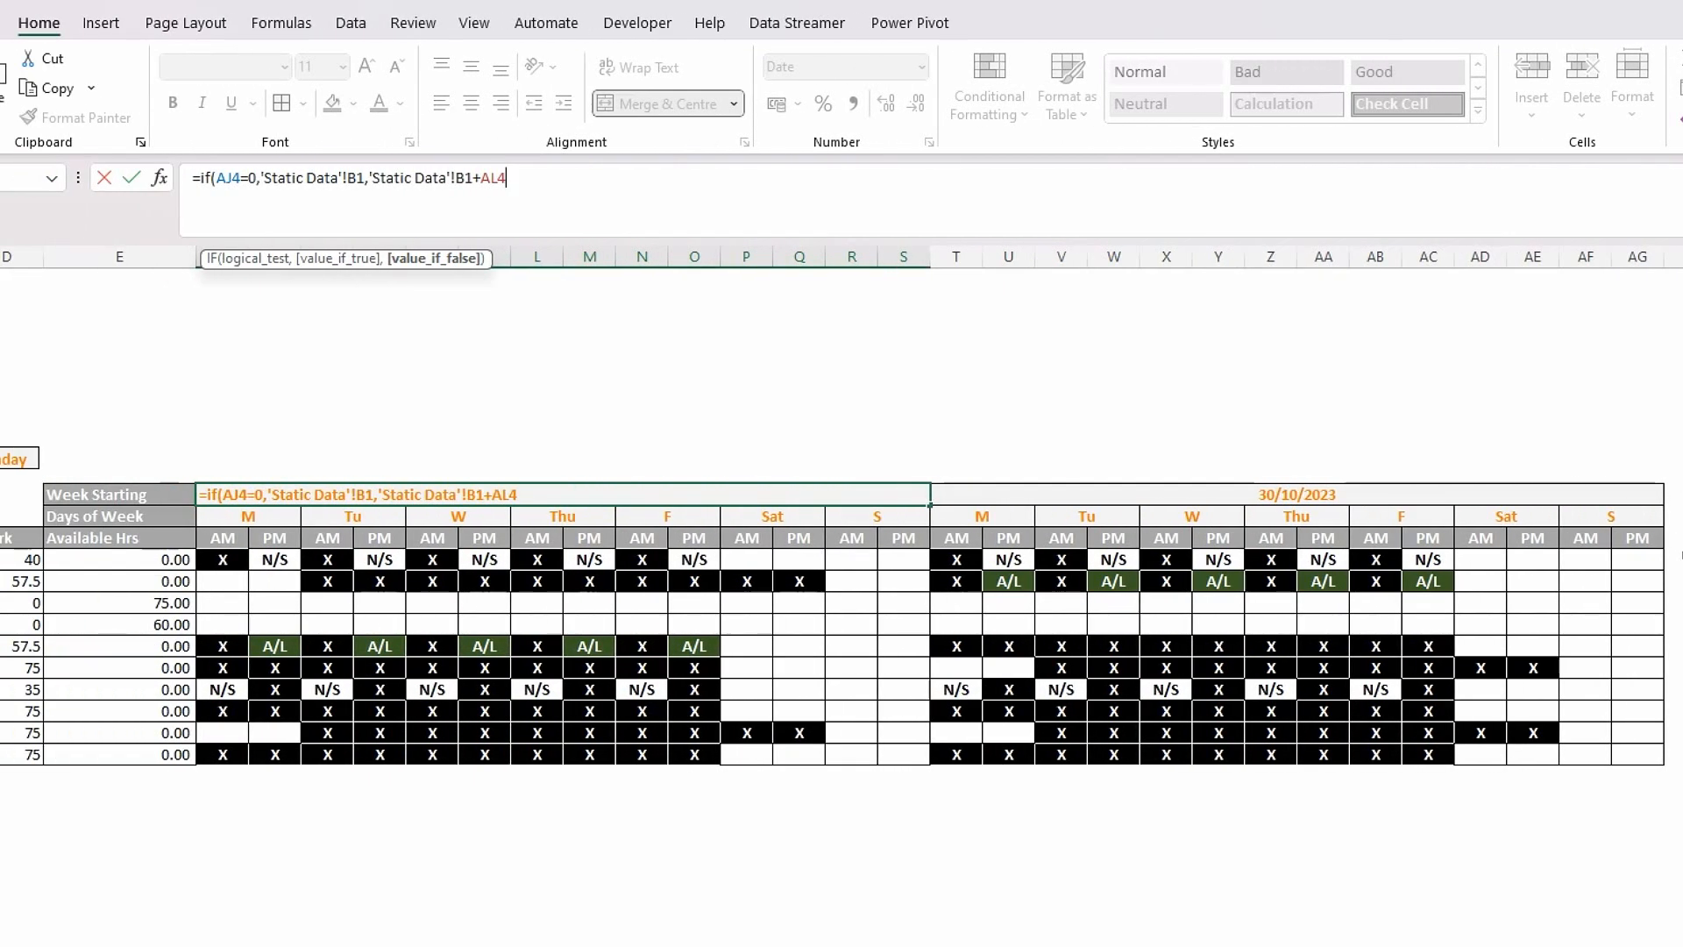
type(")")
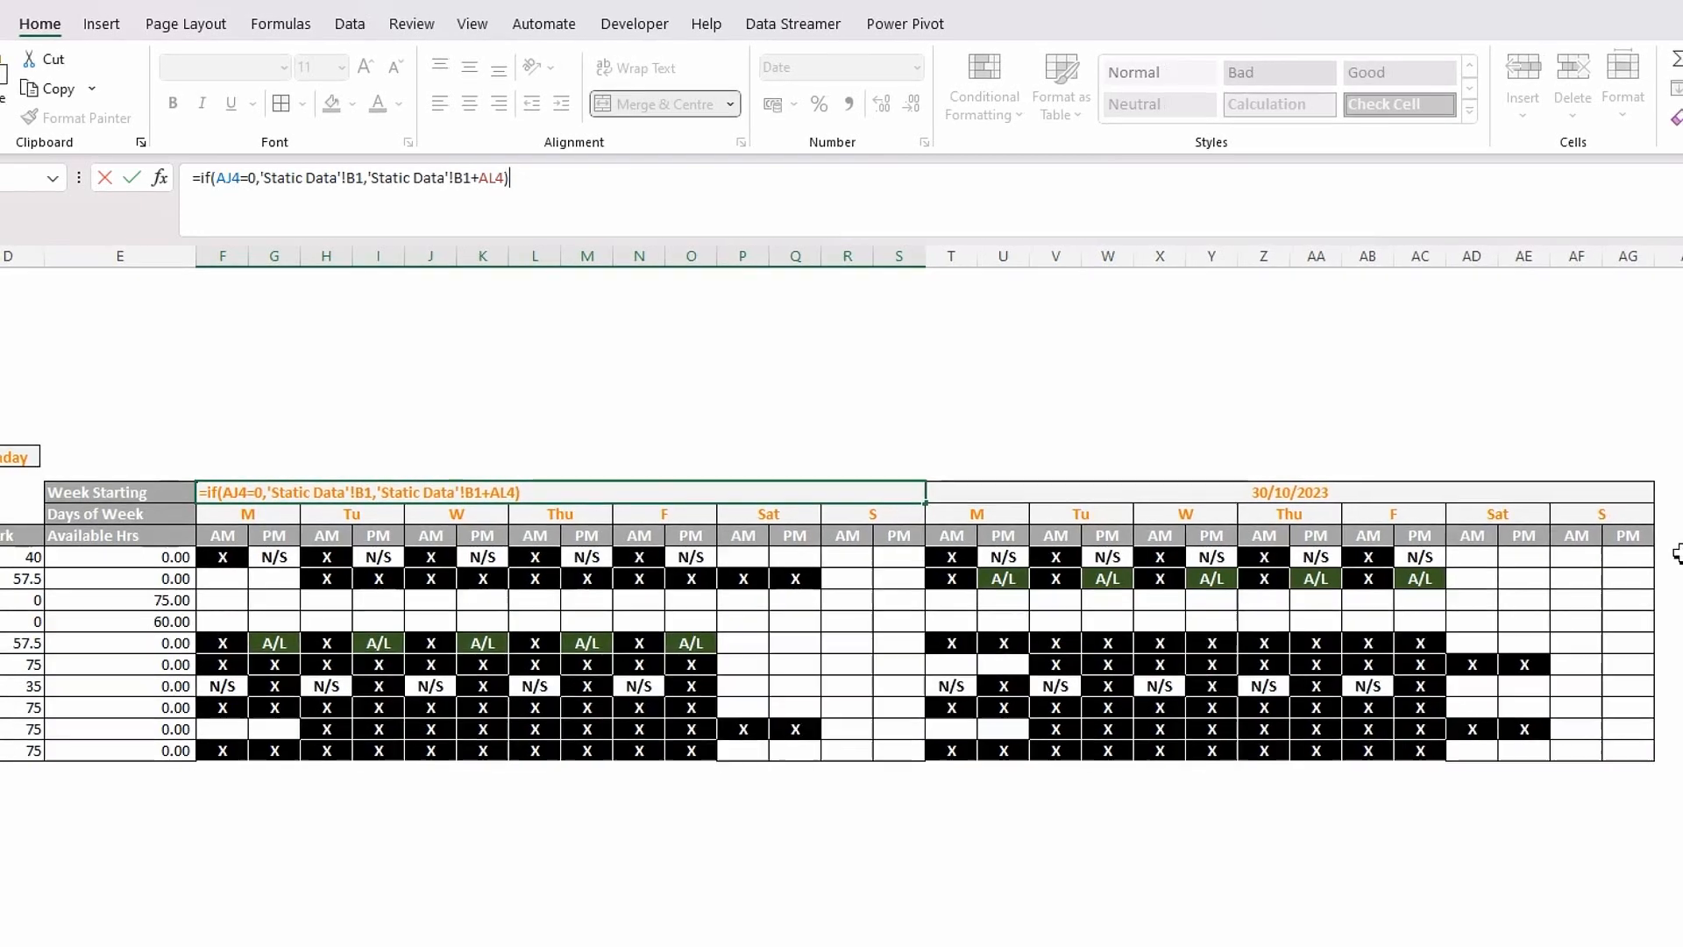
key("Return")
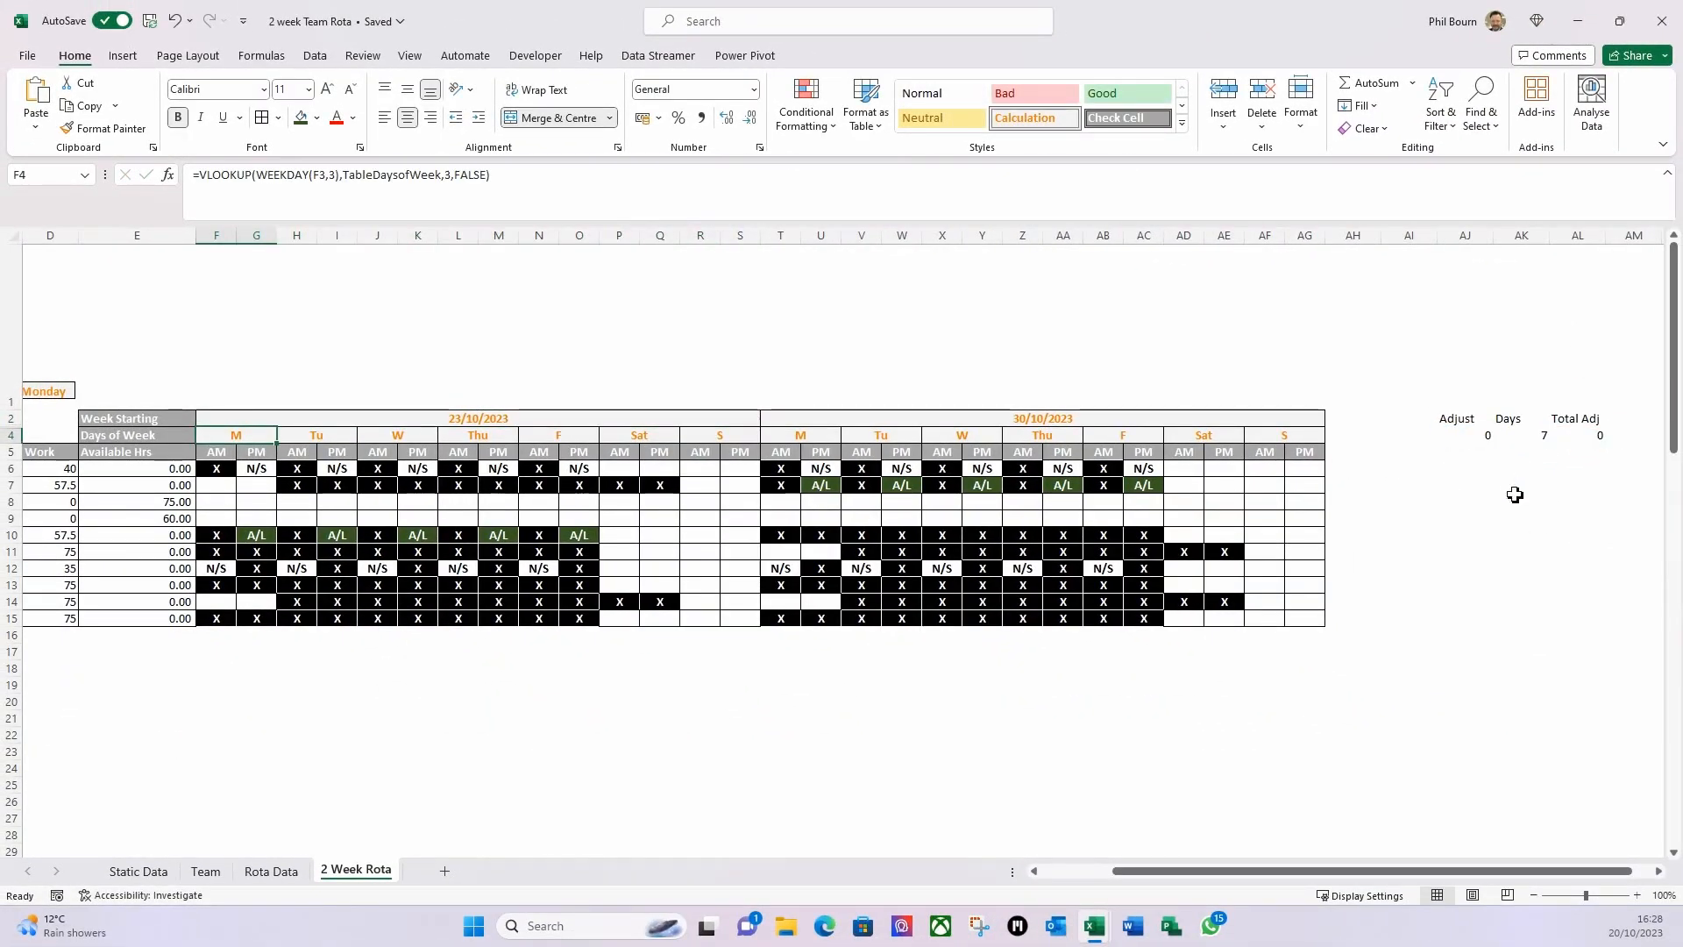
On the Static Data sheet, replace the second start date in B3 with the formula =B1+'2 Week Rota'!AL4.
left_click(1477, 433)
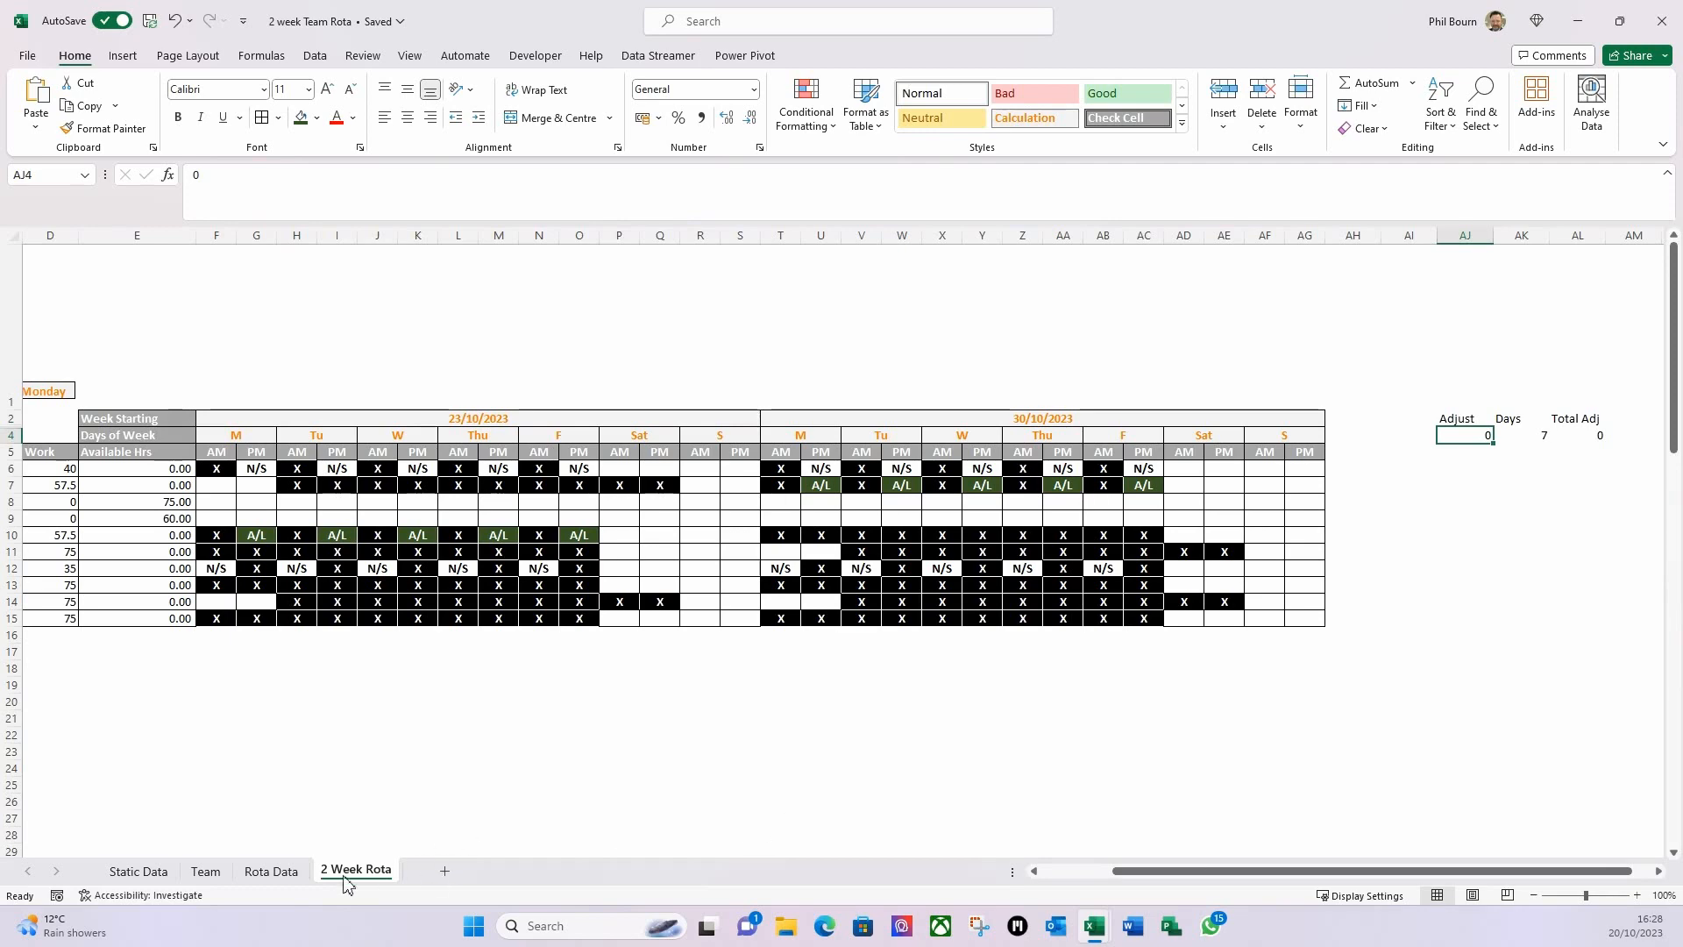
left_click(140, 872)
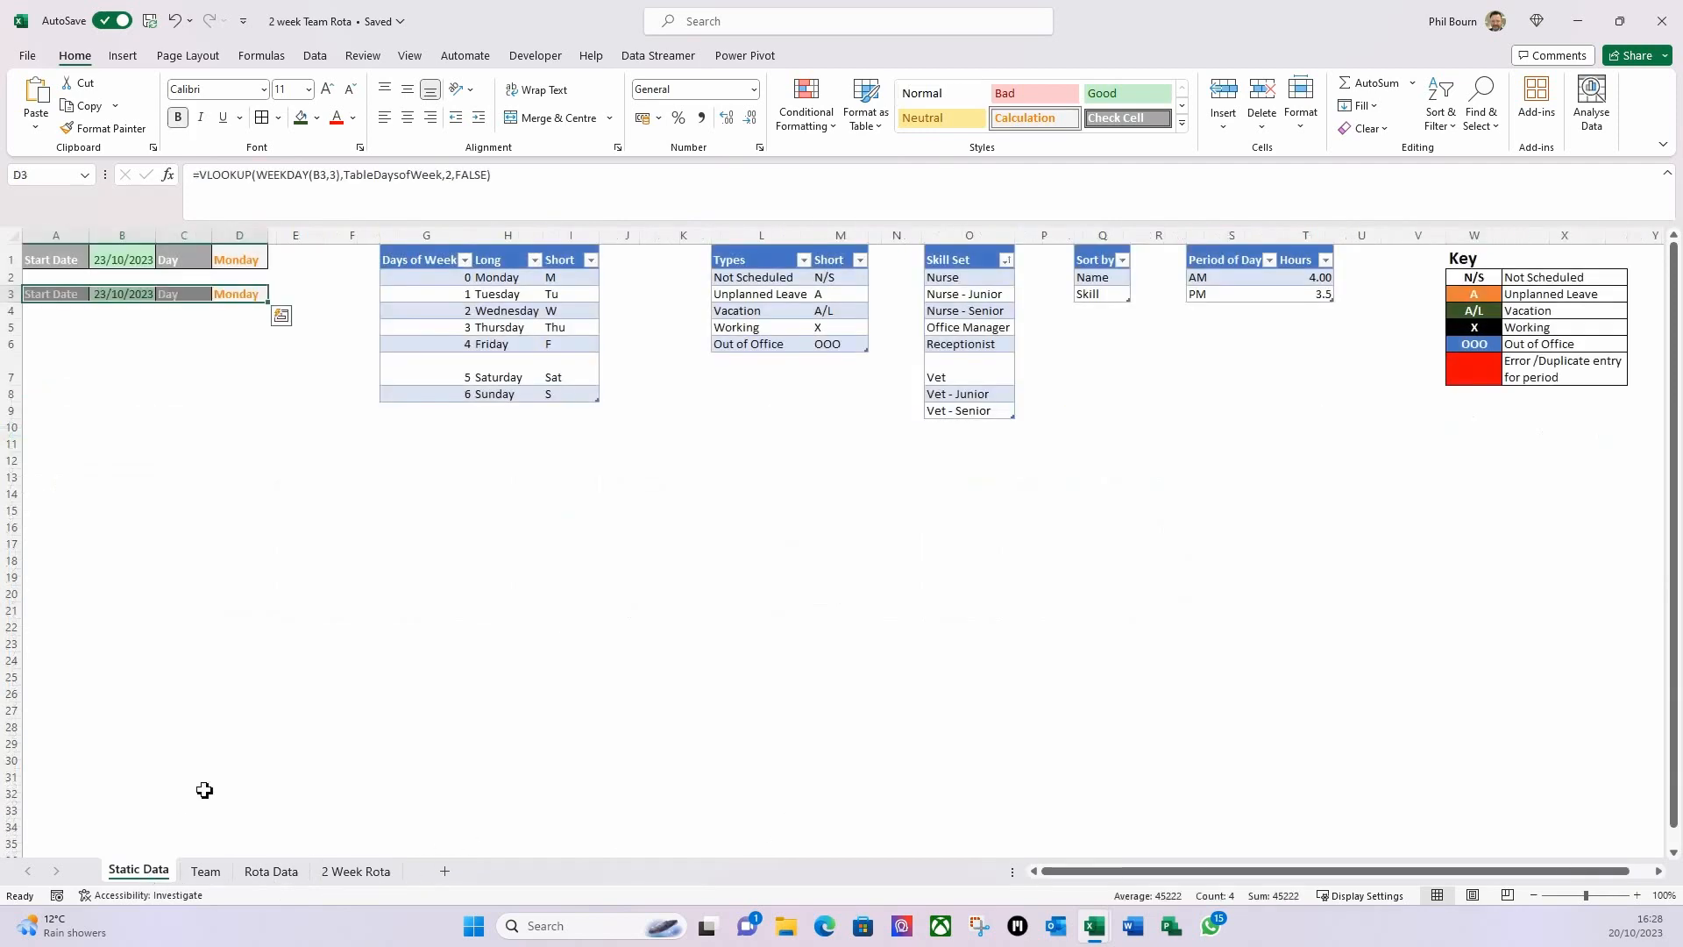
key("Left")
key("Left")
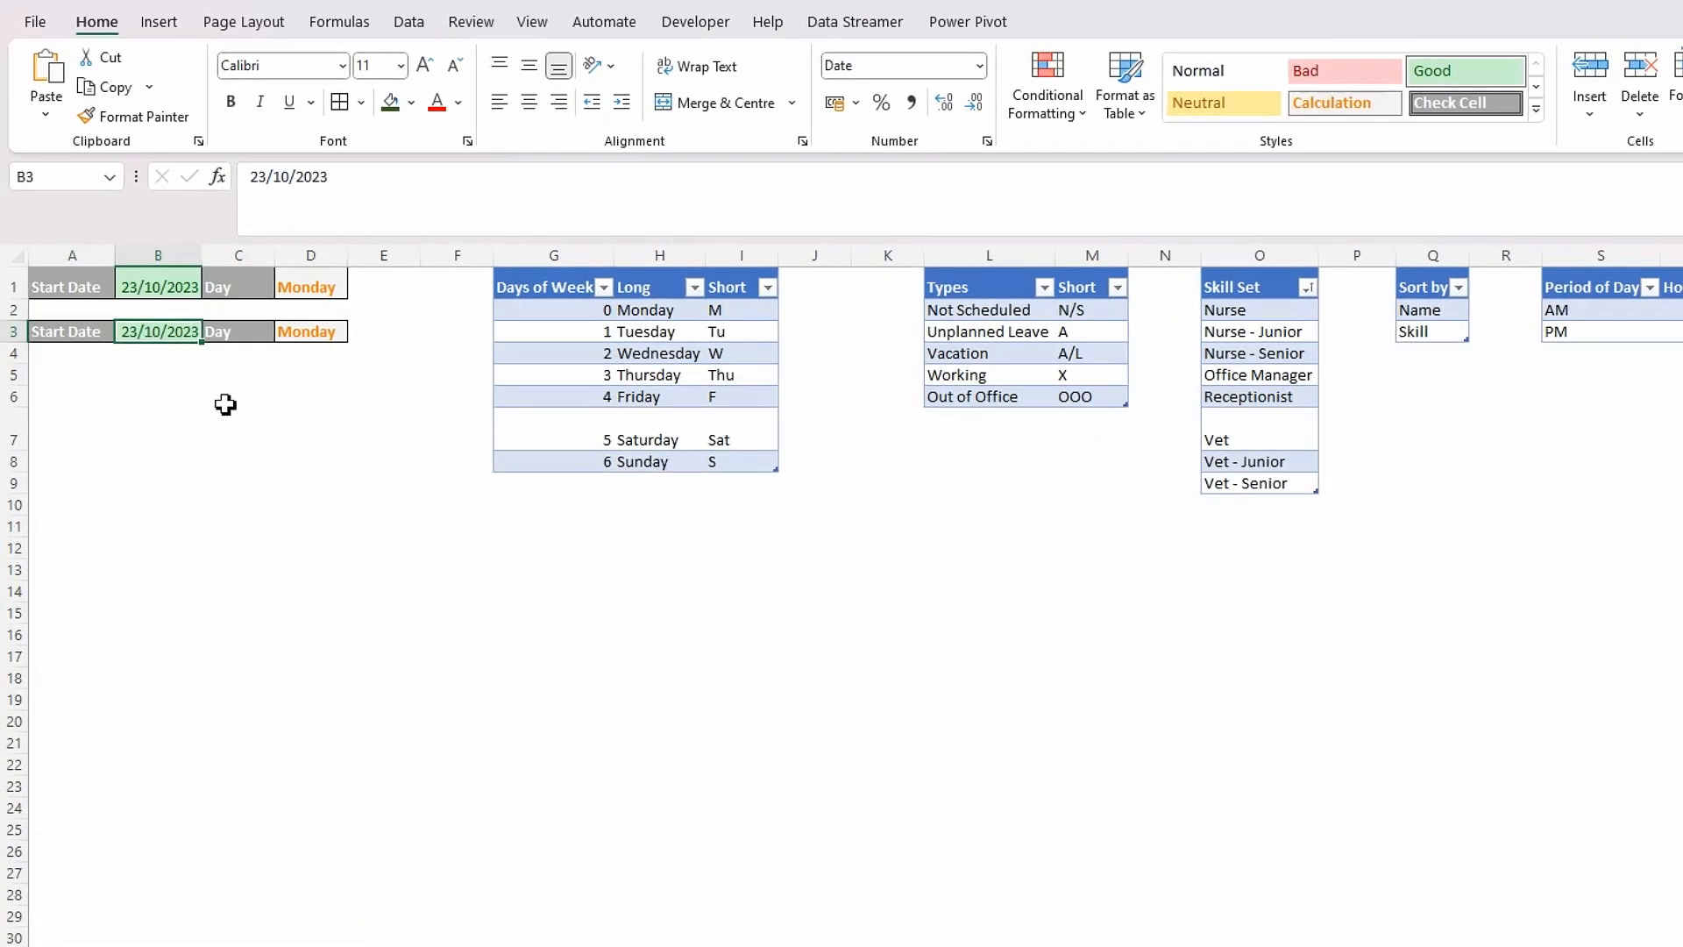
left_click(346, 186)
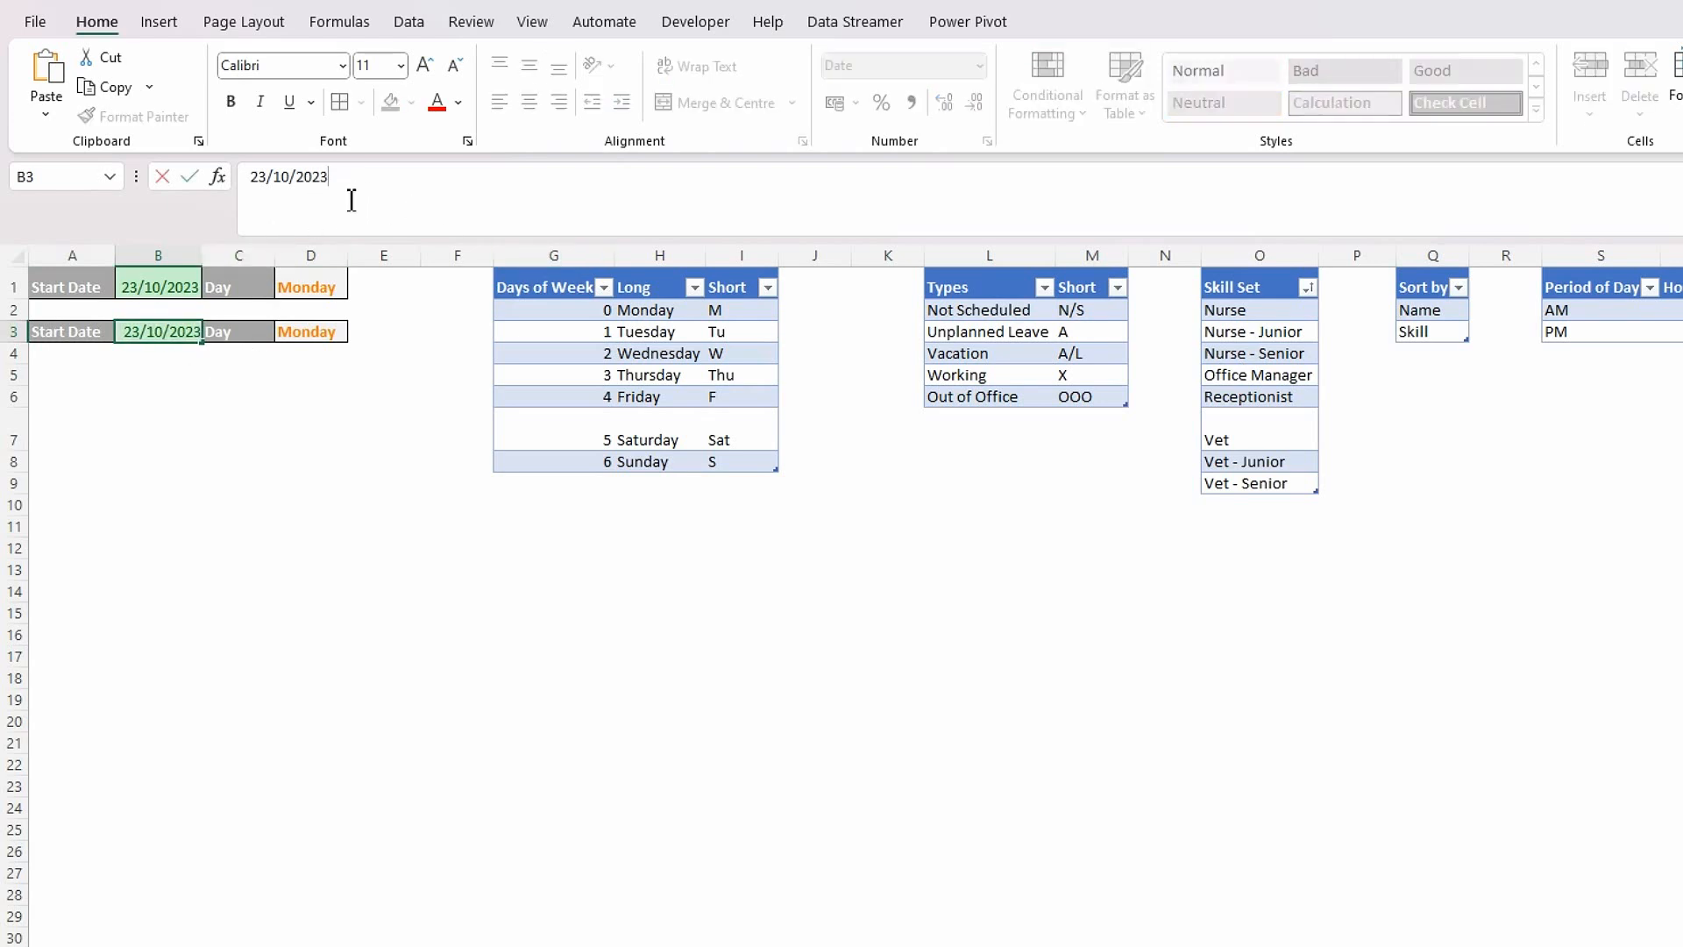
left_click_drag(339, 173, 215, 173)
left_click(219, 176)
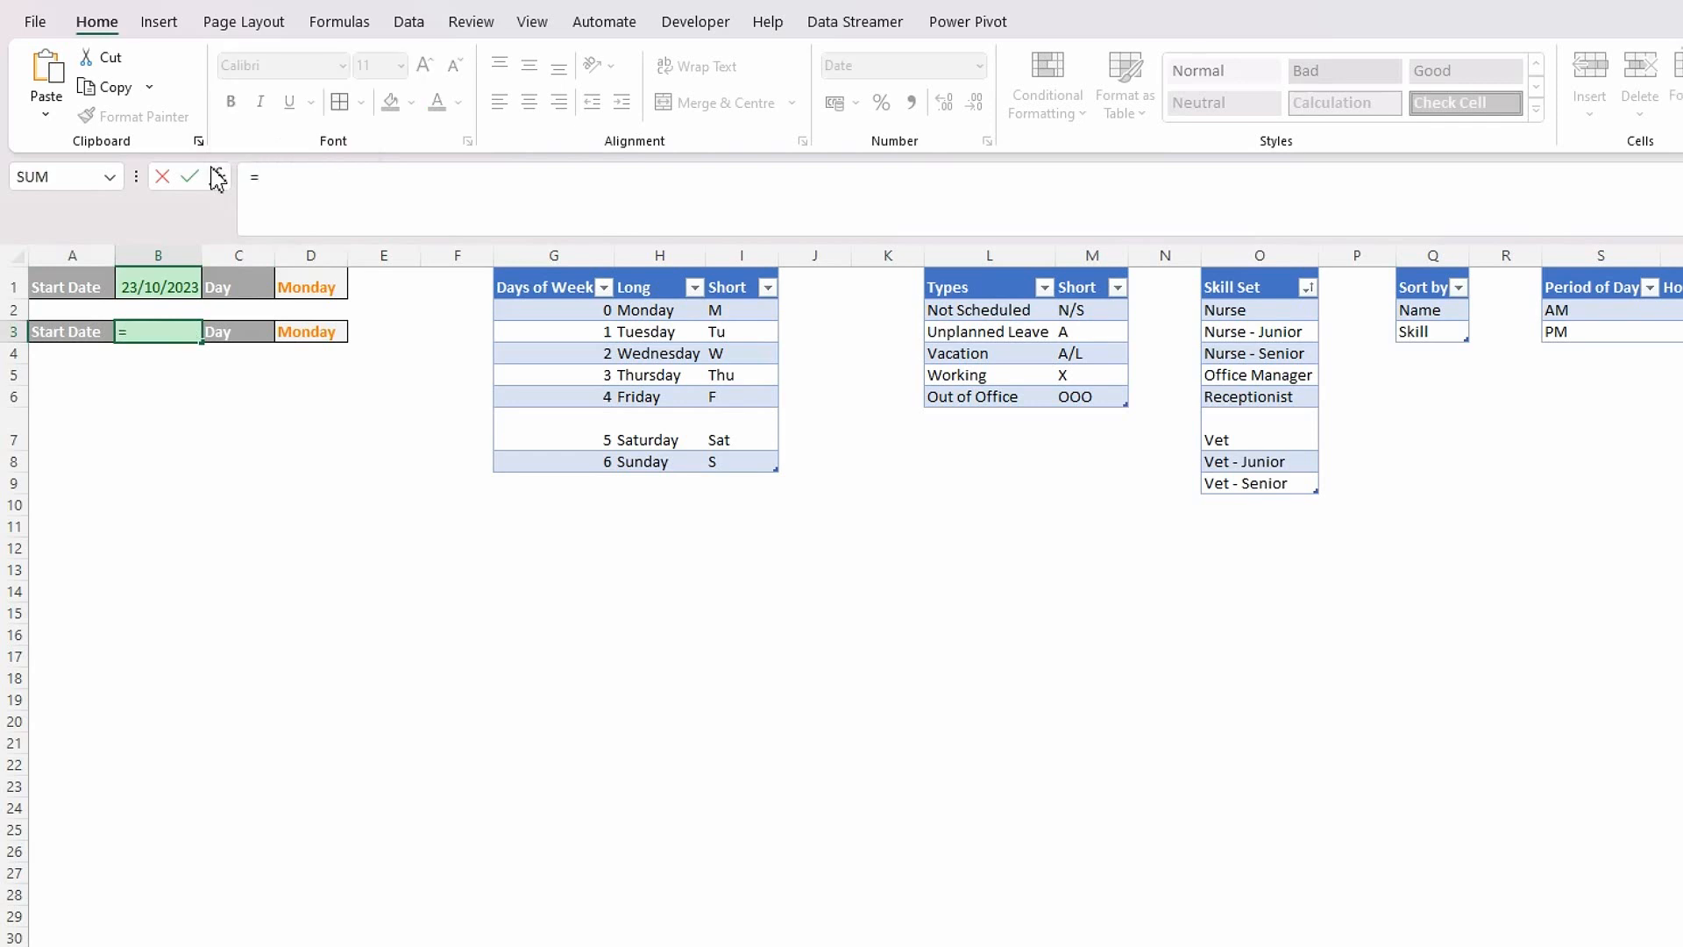
left_click(145, 285)
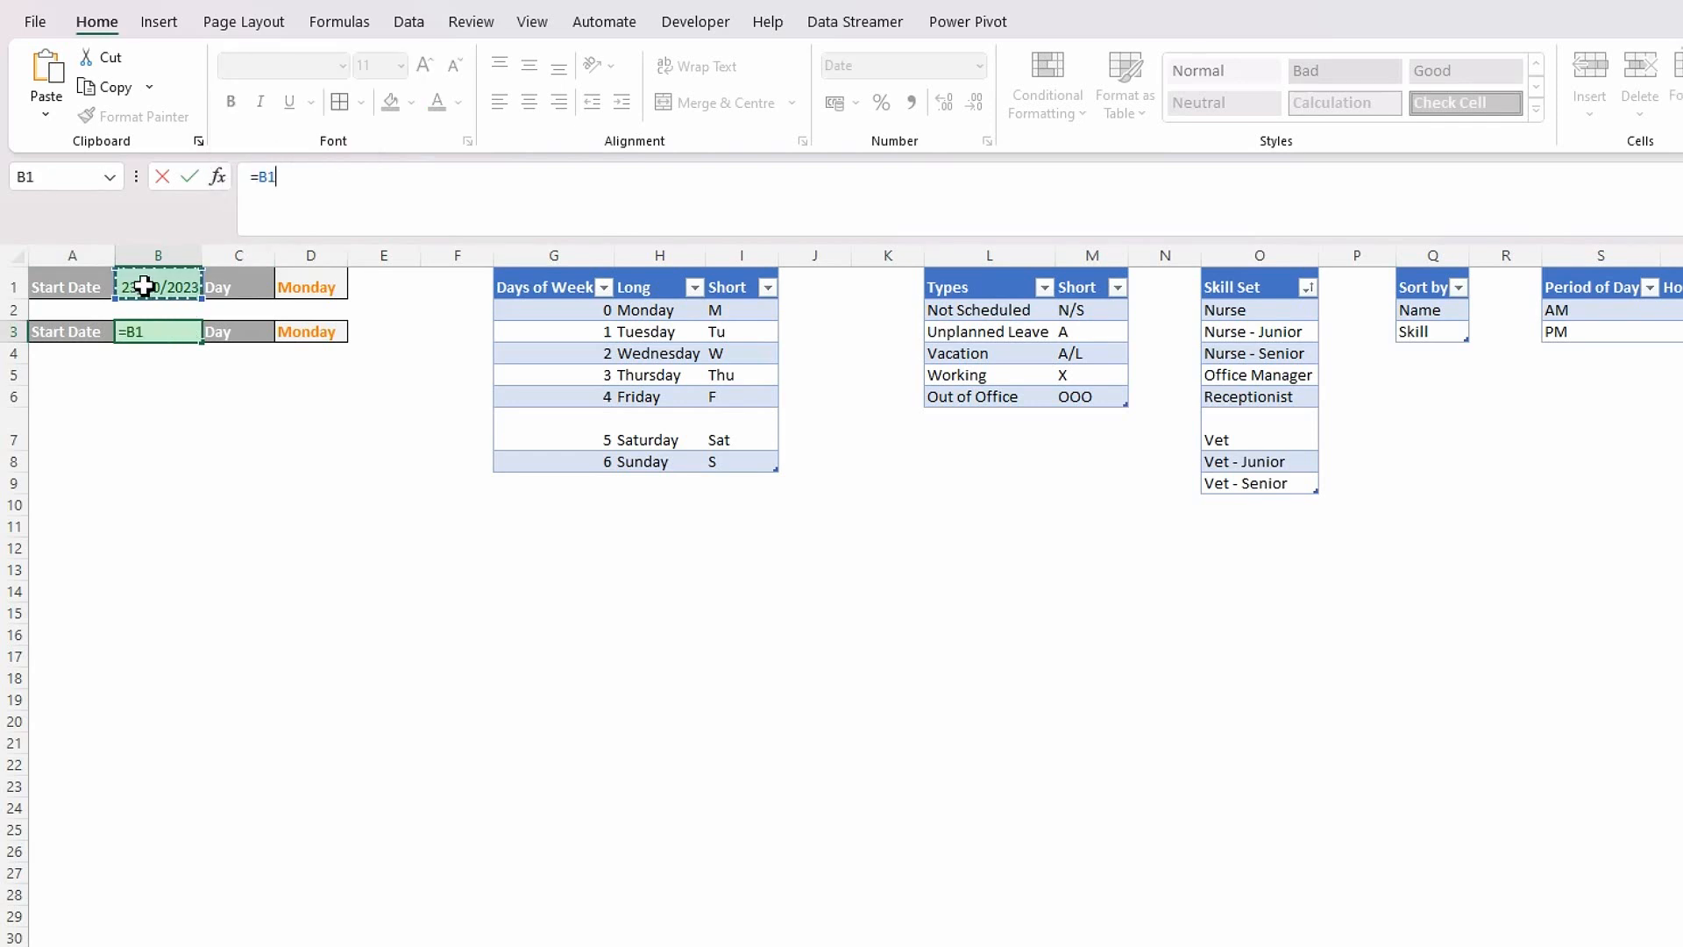
type("+")
left_click(356, 871)
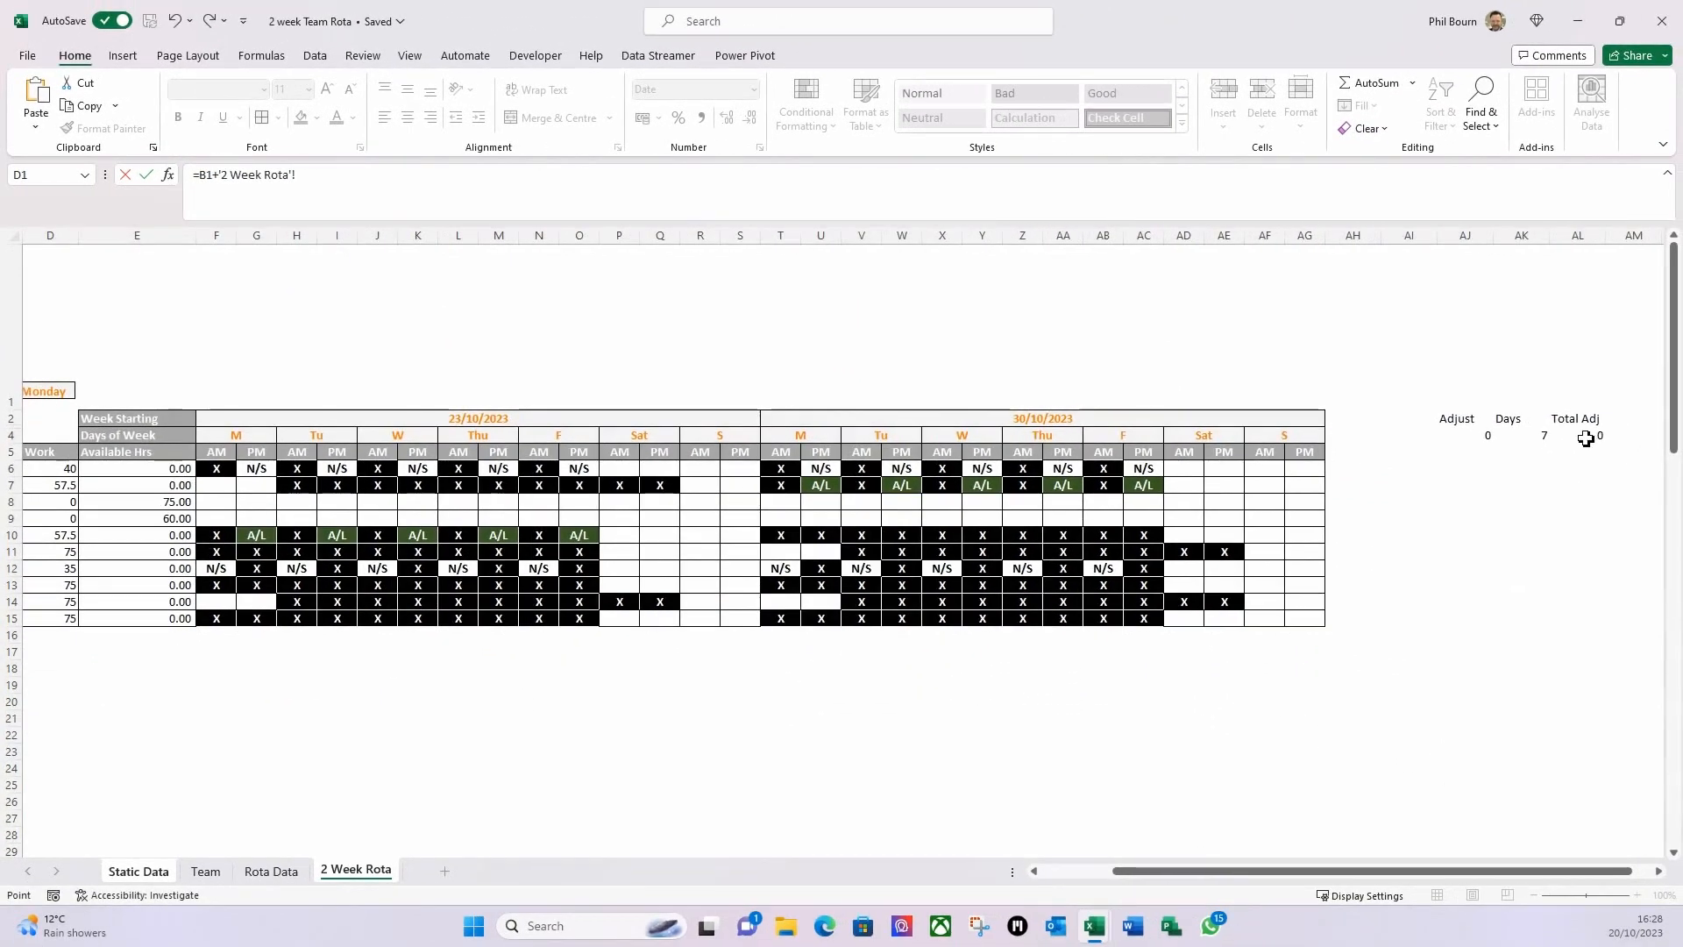
left_click(1586, 438)
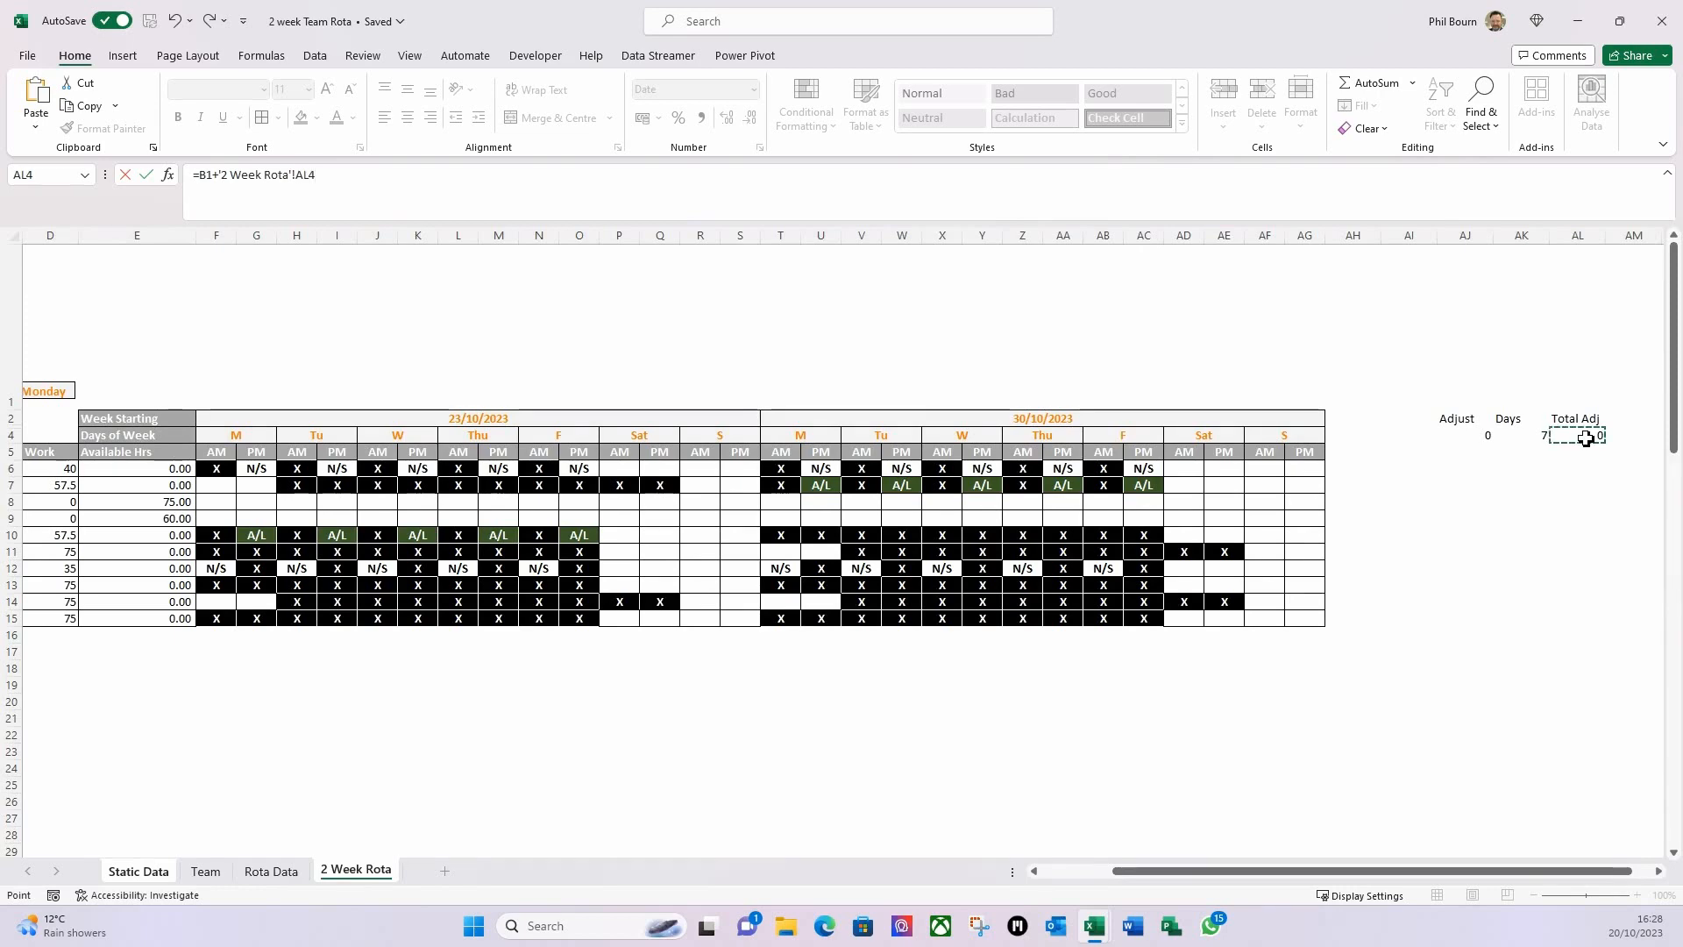
key("Return")
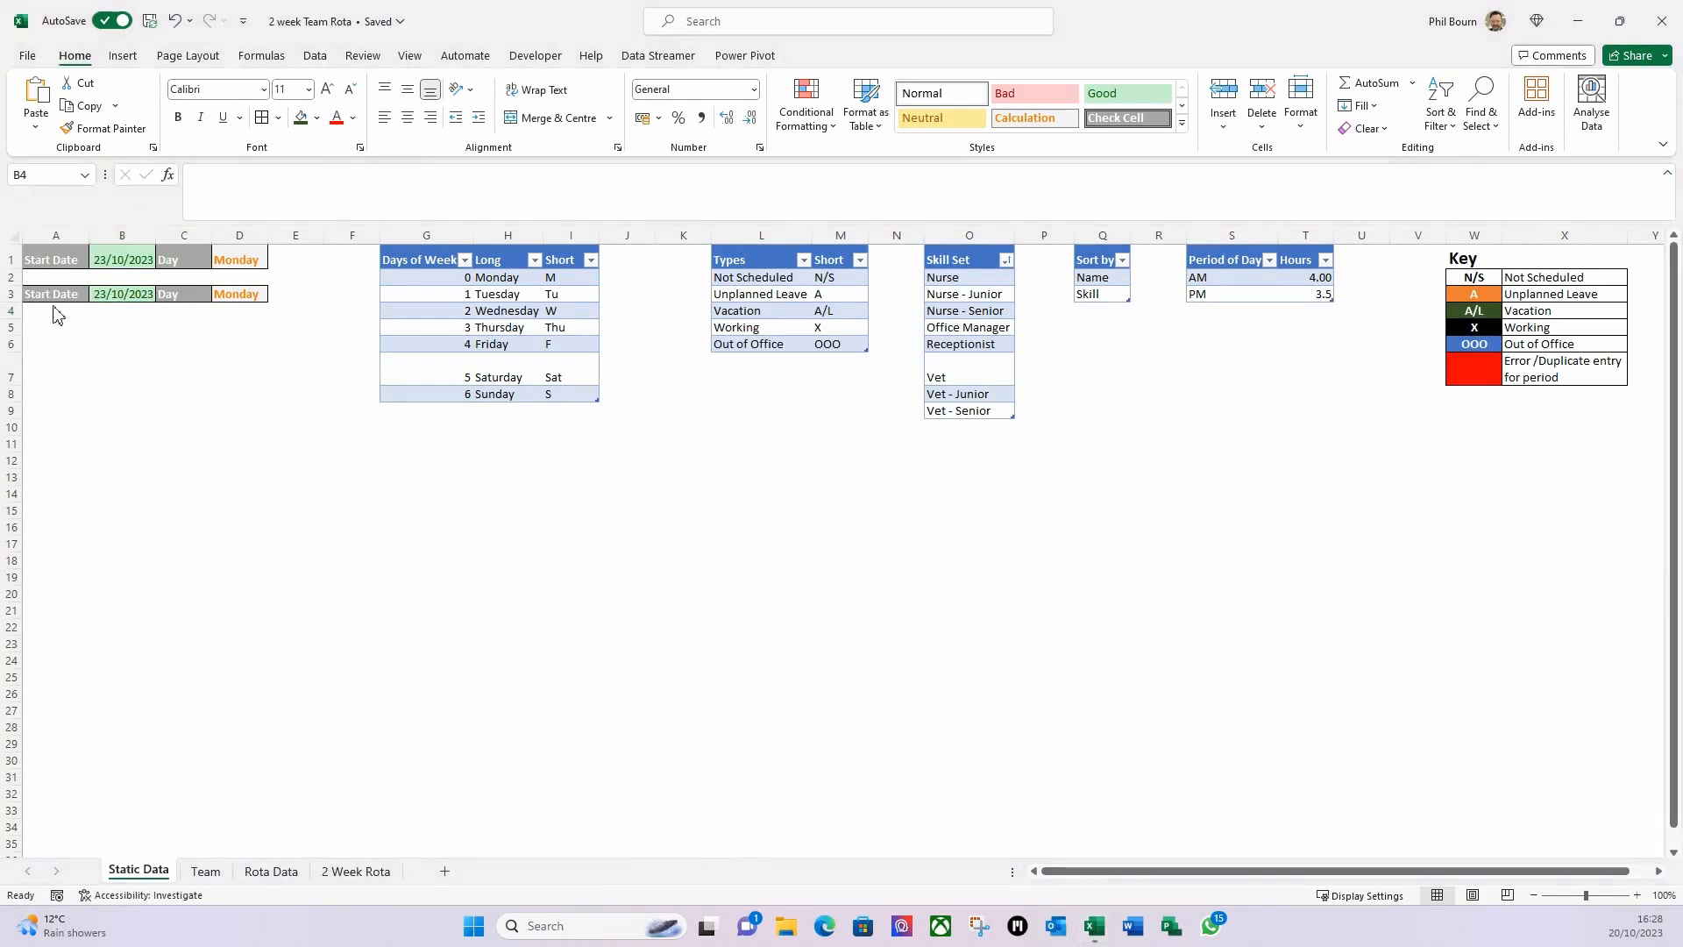
Label the adjusted start date block by entering 2 week Rota adjust in A2 of the Static Data sheet.
key("Up")
key("Up")
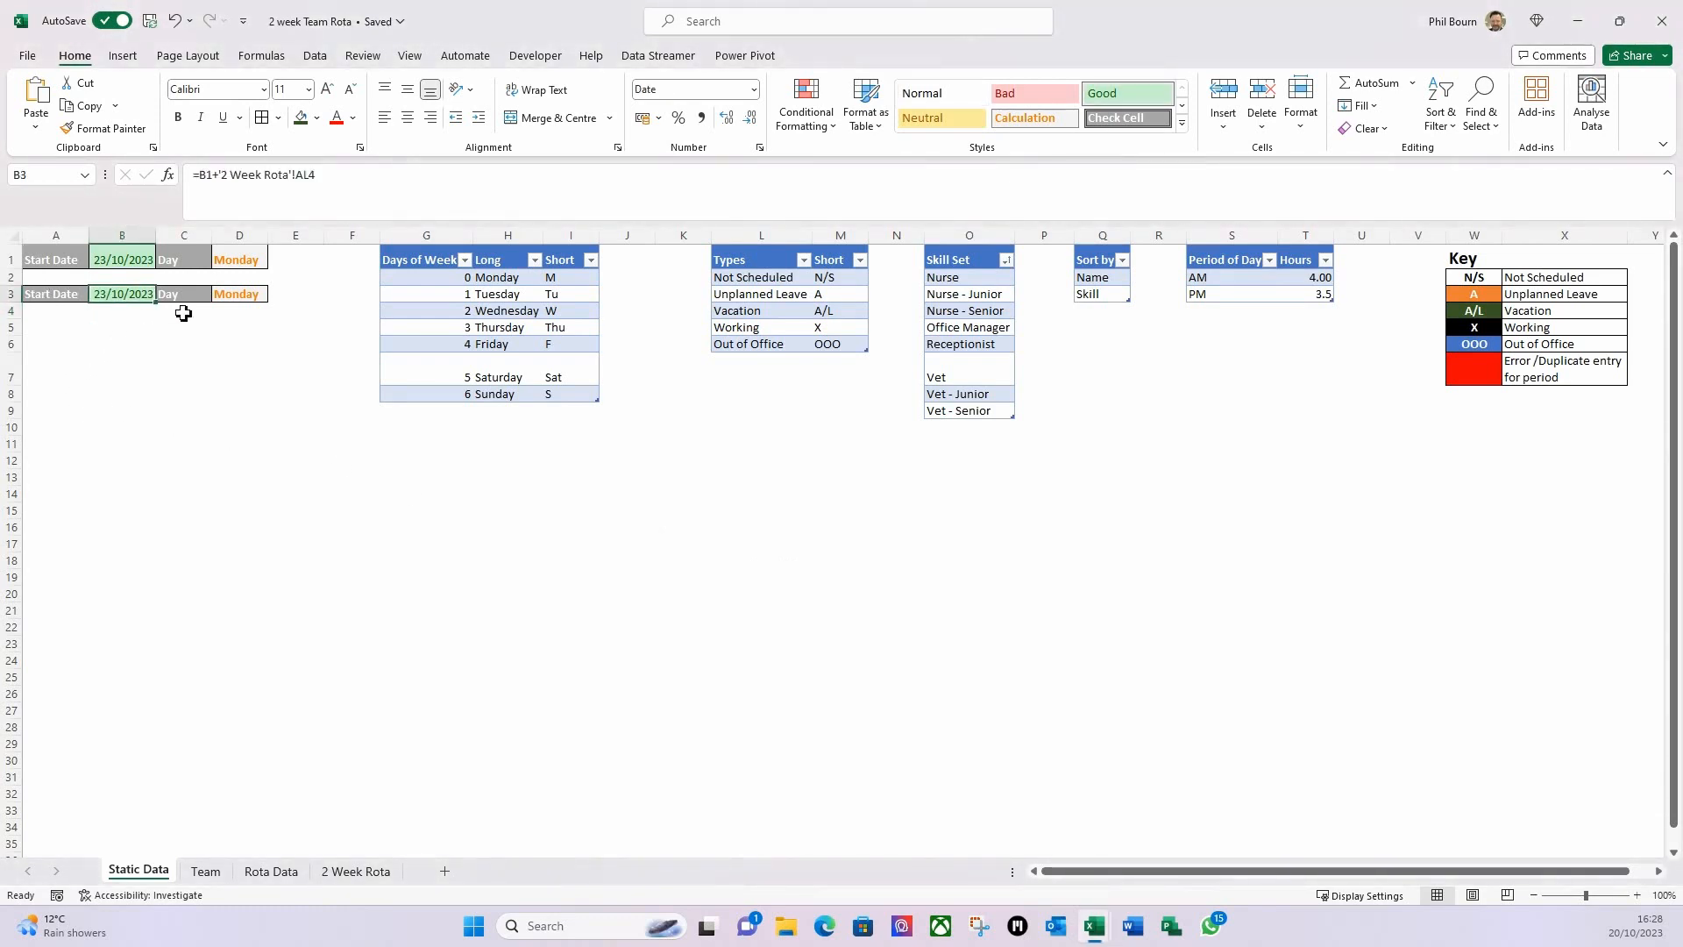
key("Left")
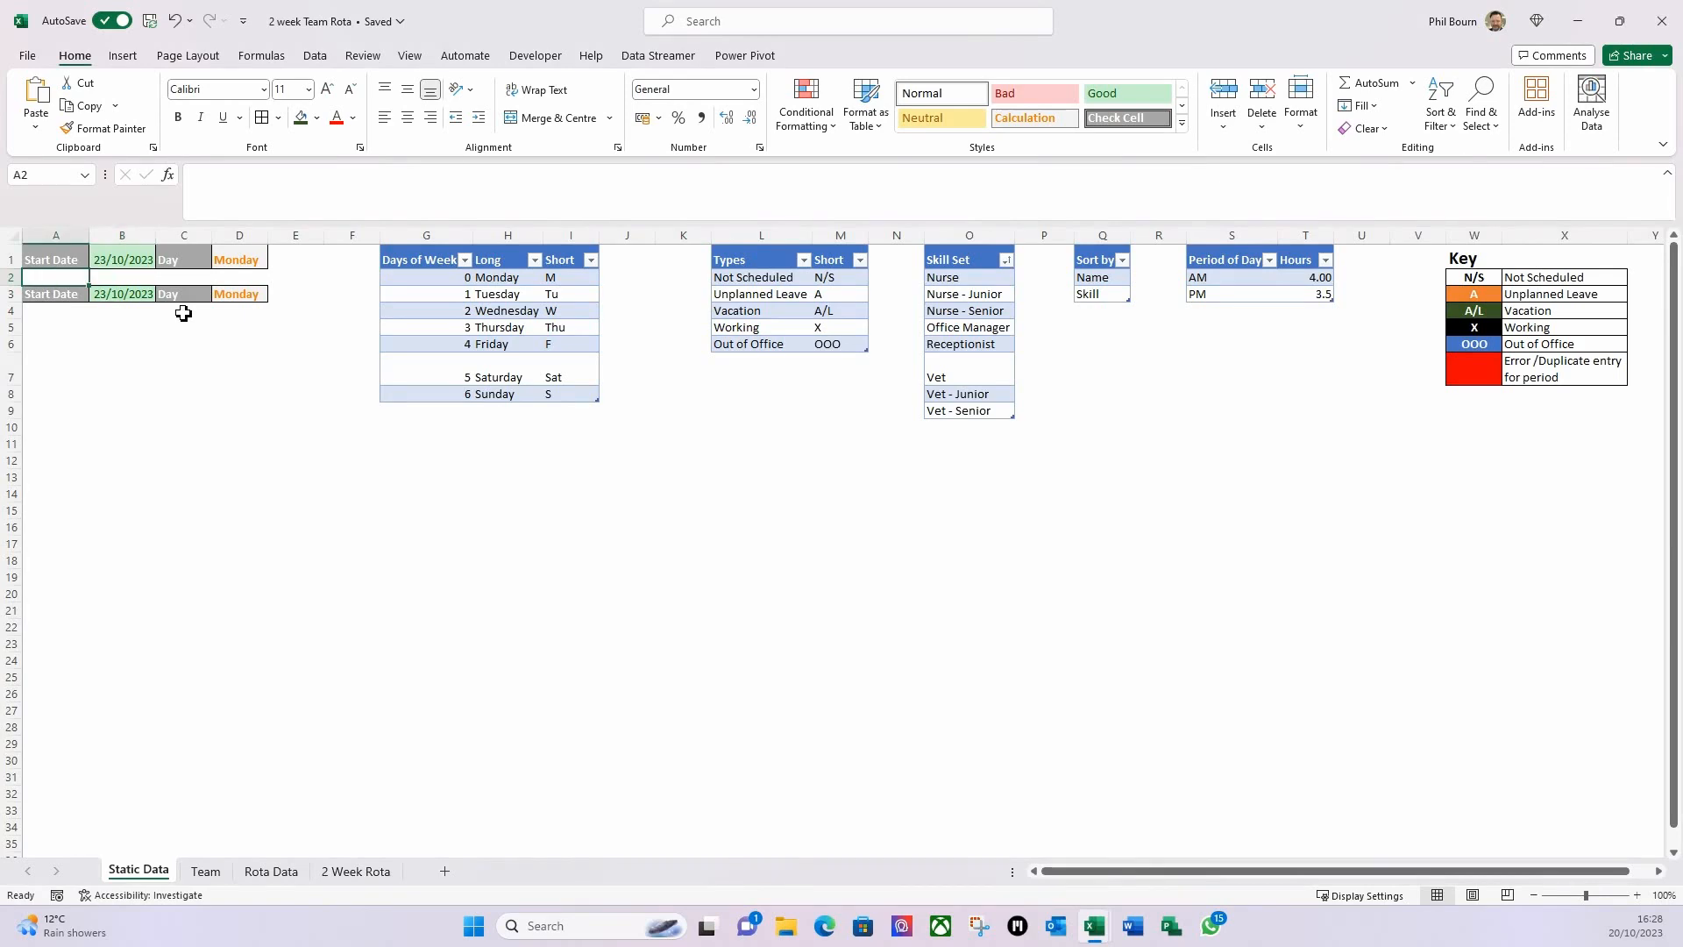
type("2")
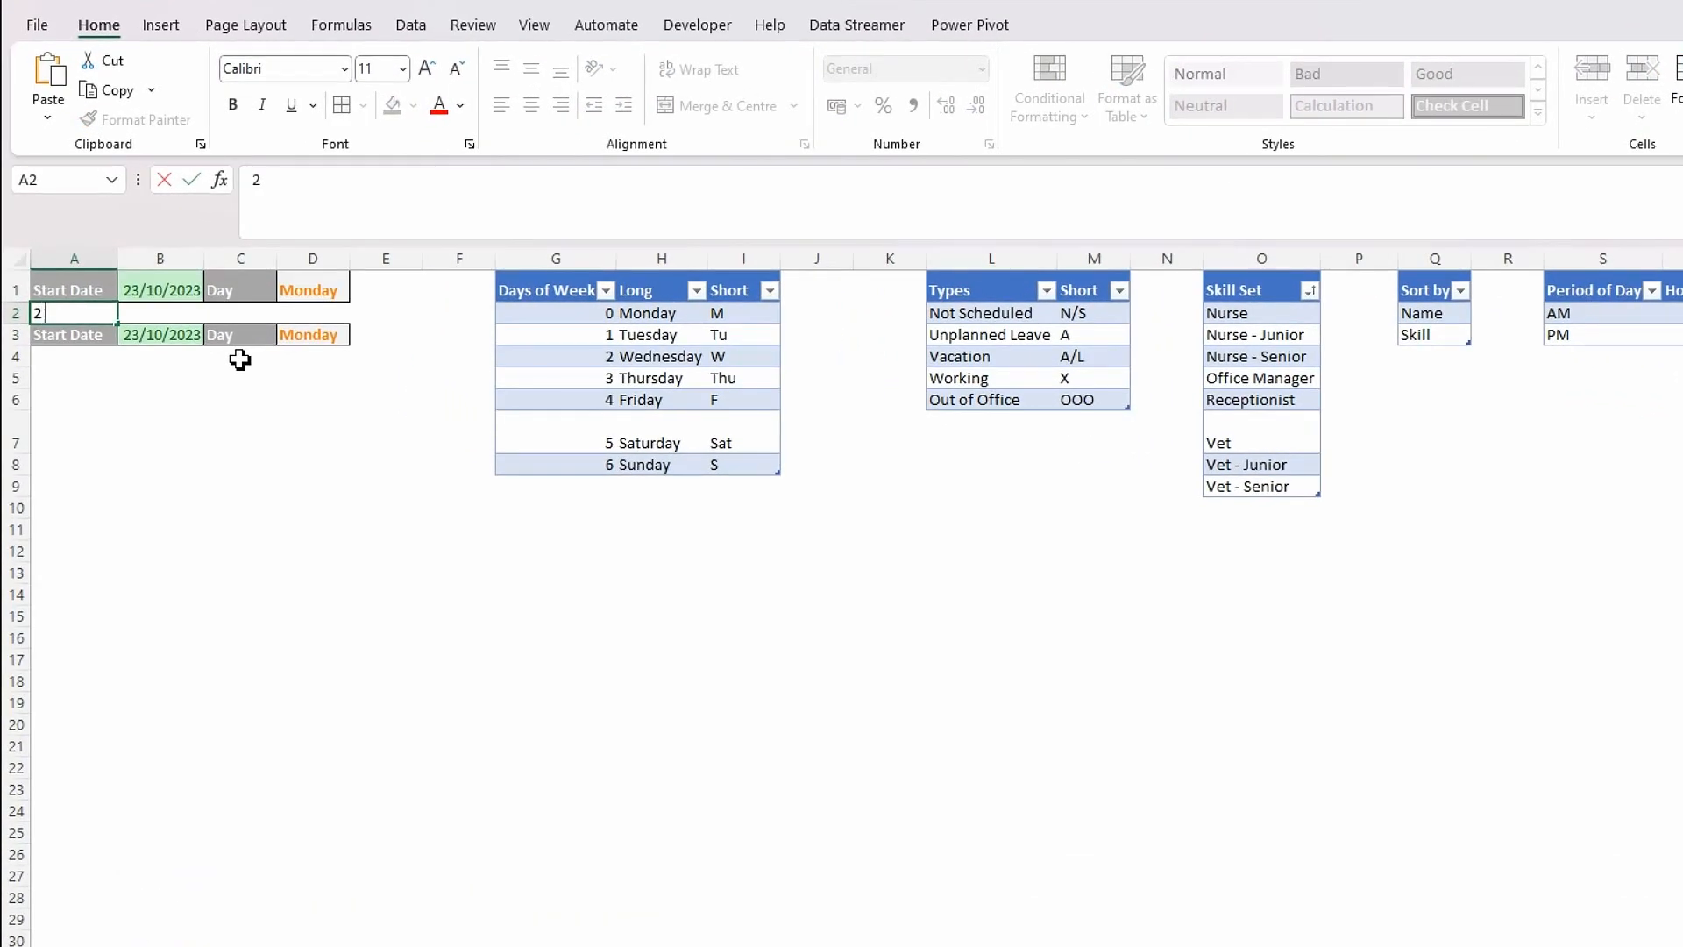
type(" week Rota a")
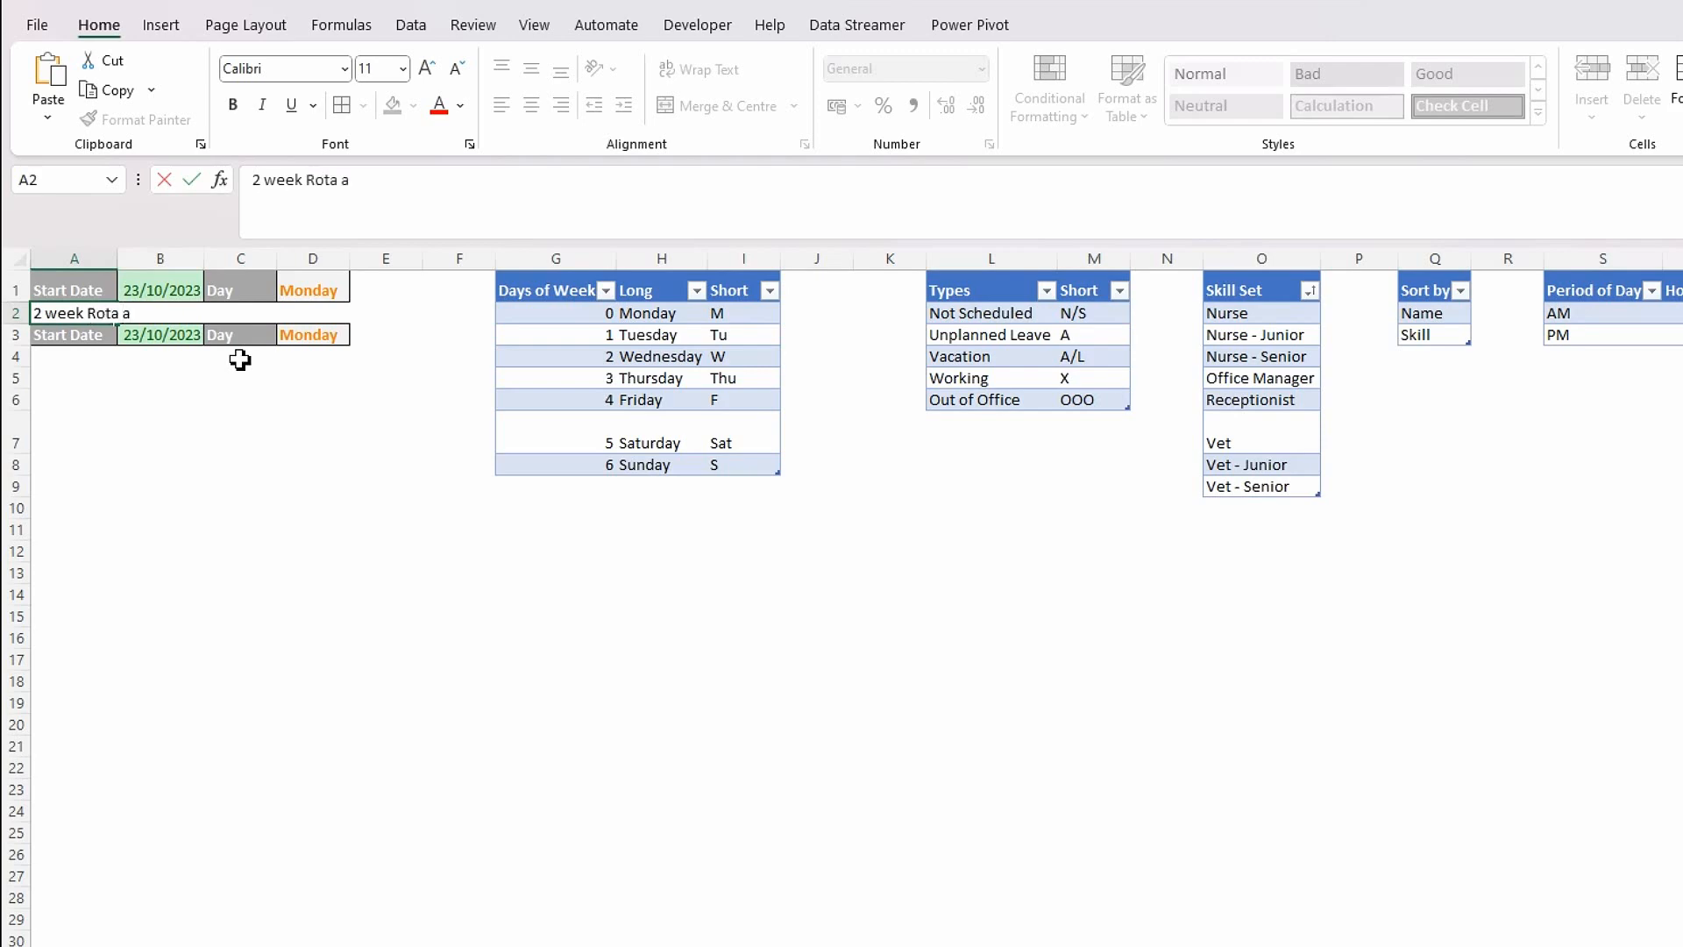
type("djust")
key("Tab")
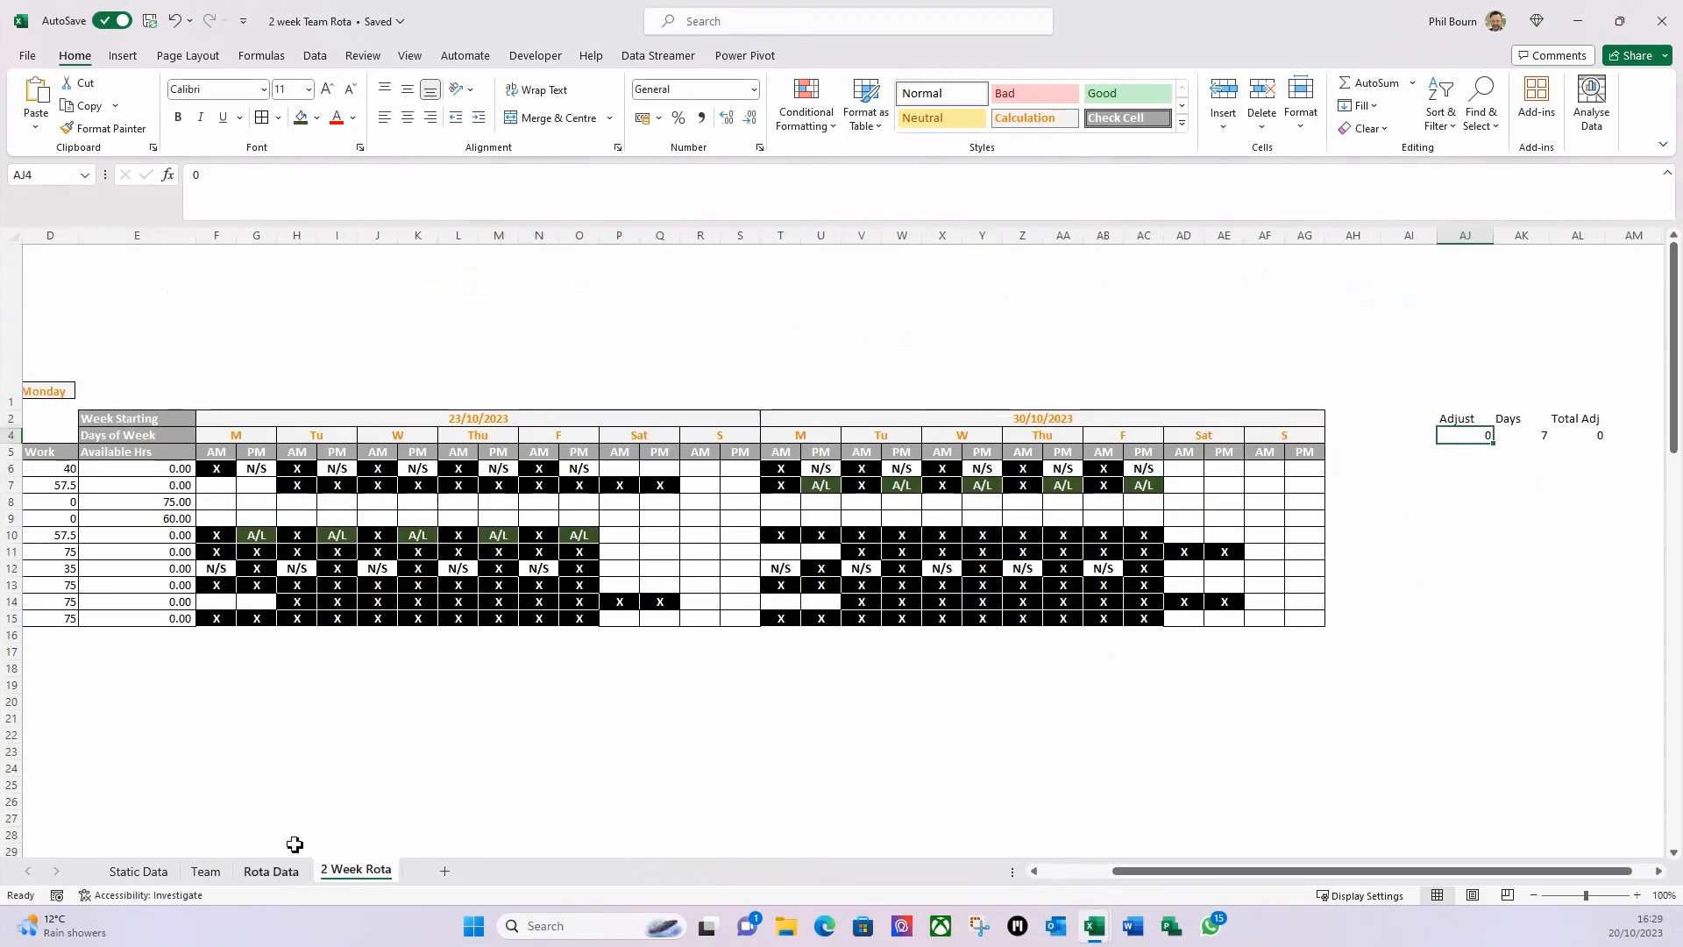
Test the week shift on the 2 Week Rota sheet by setting the Adjust value in AJ4 to 1 and back to 0.
type("1")
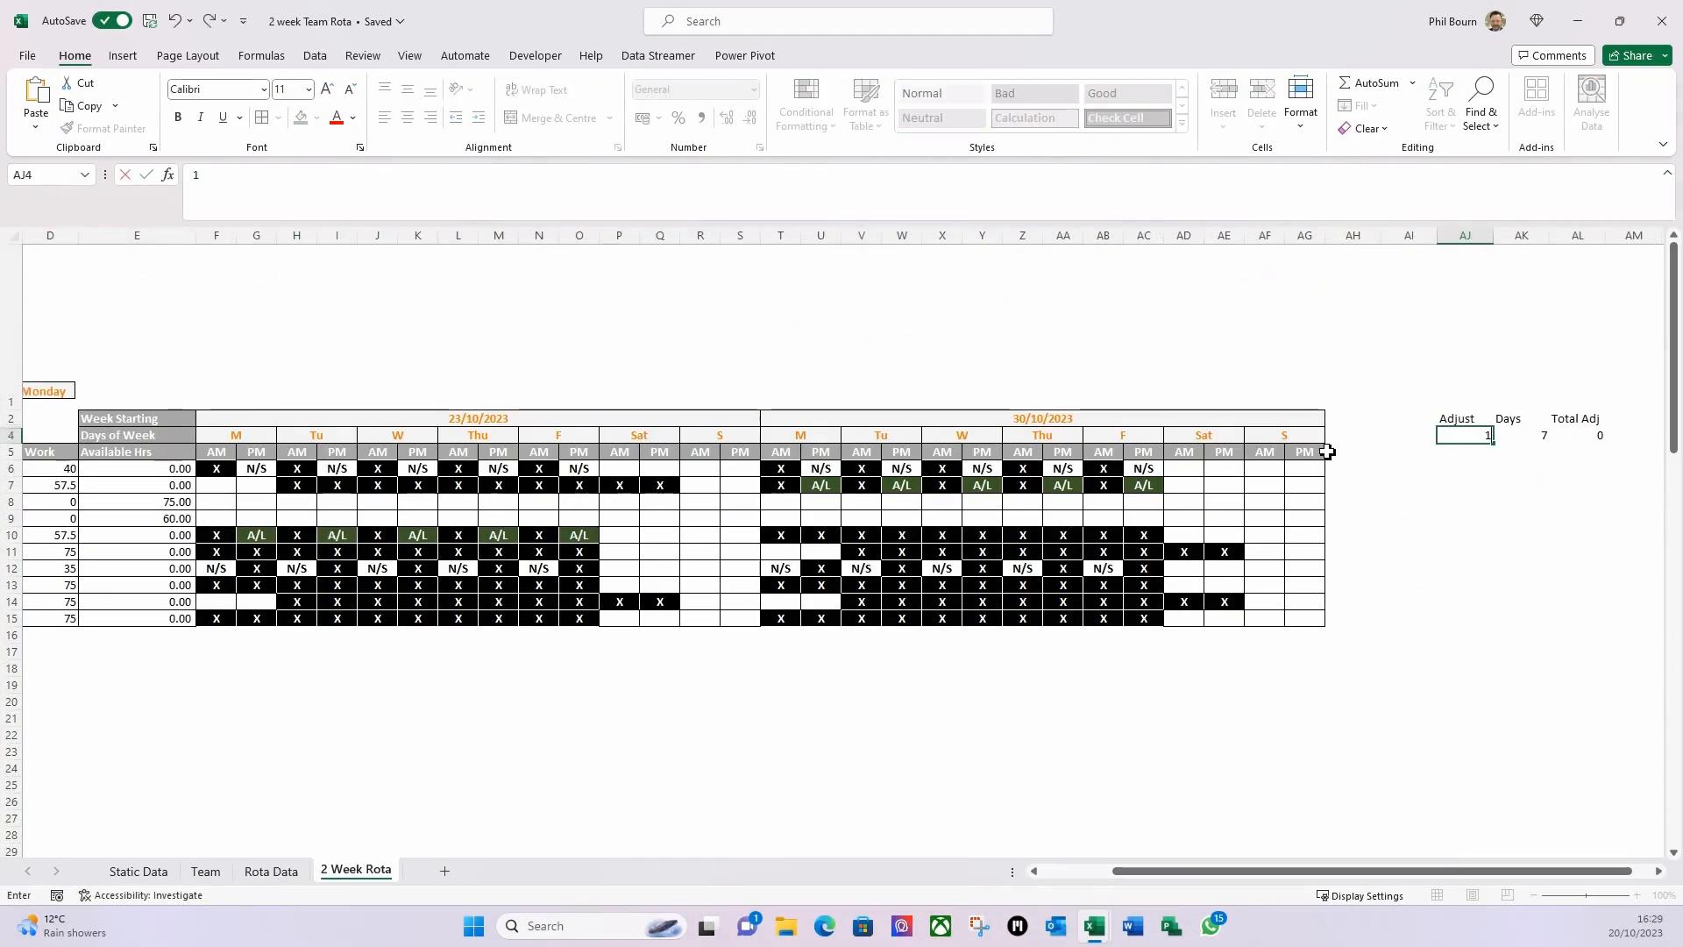
key("Return")
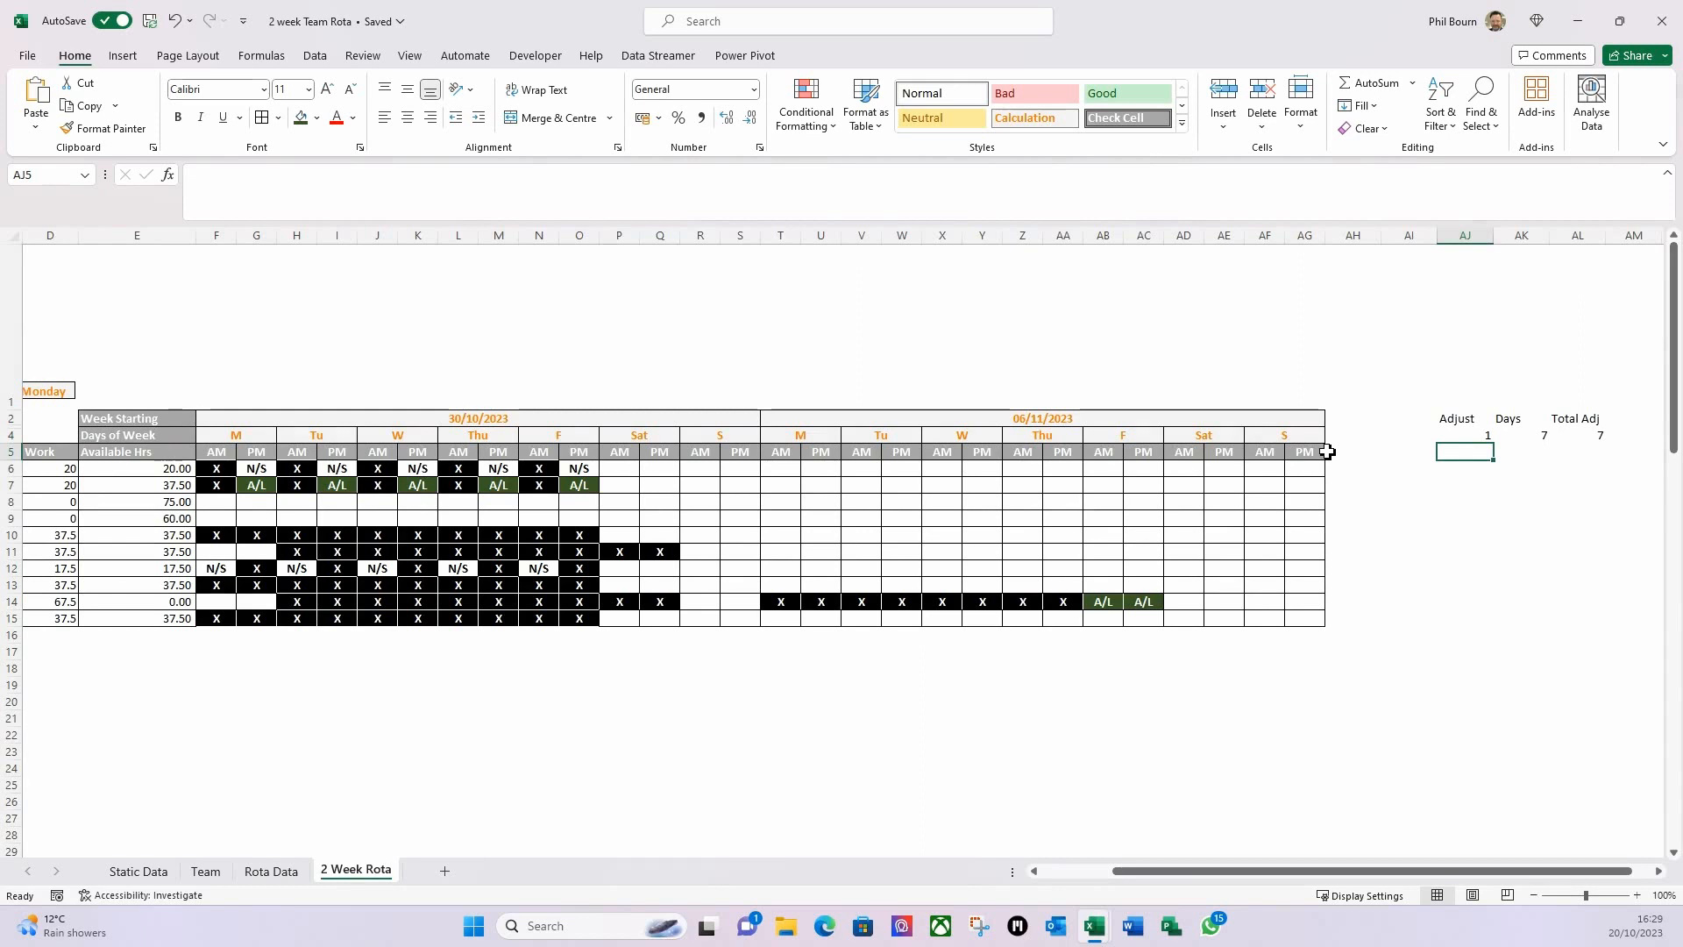
key("Up")
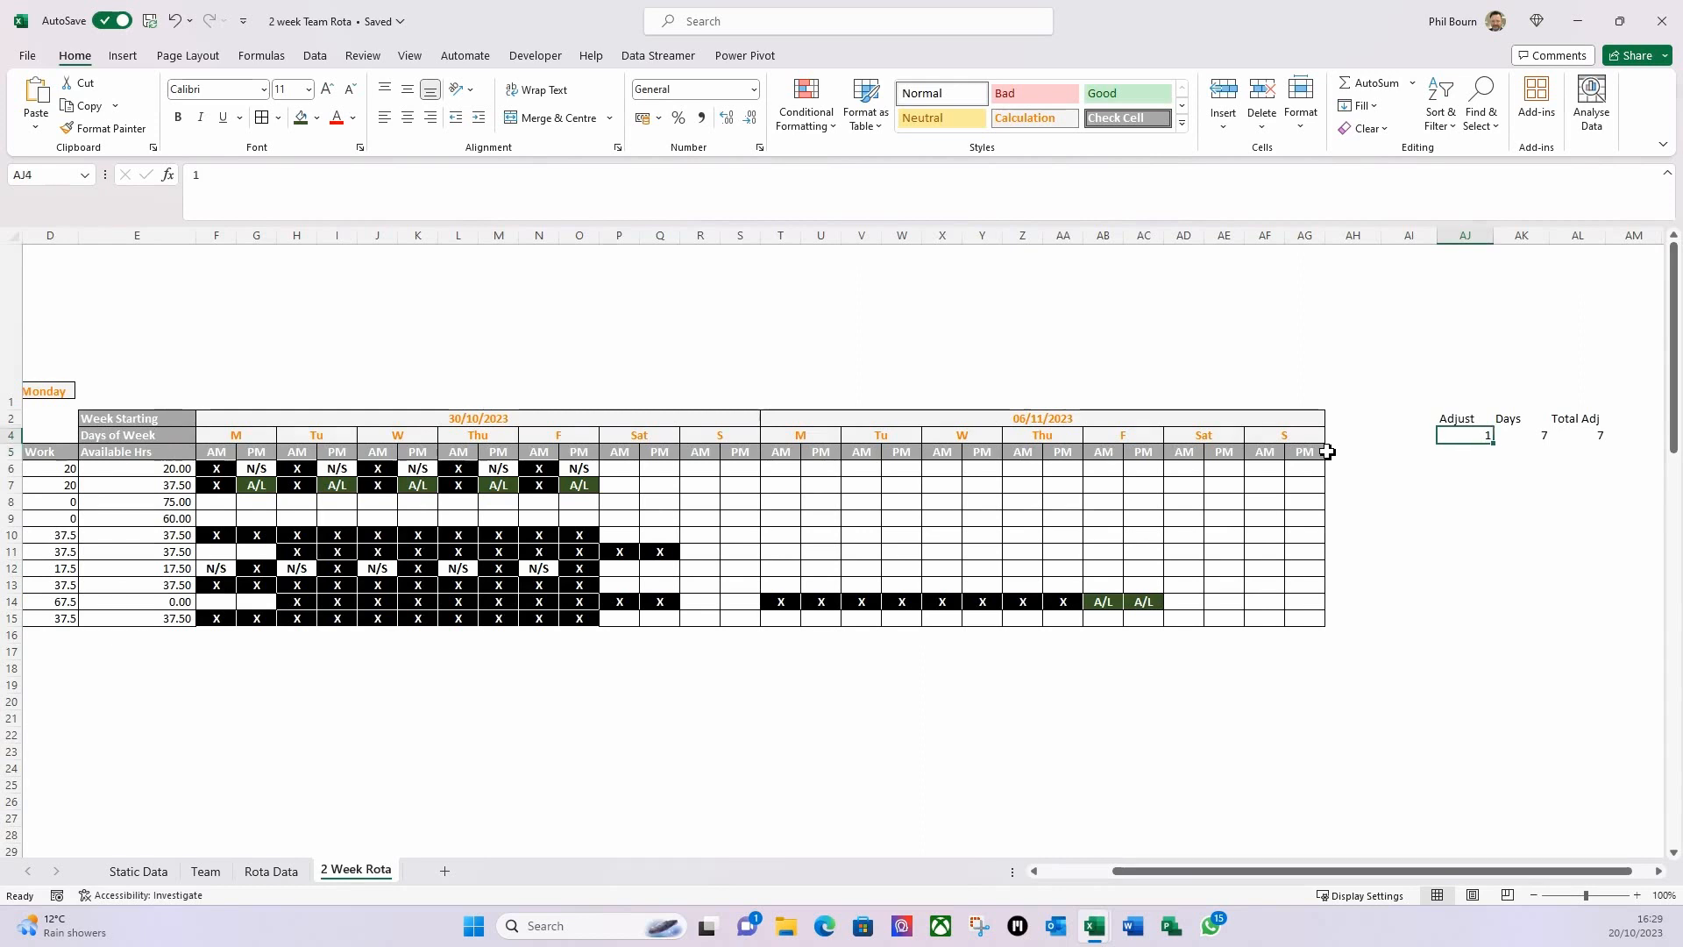
type("0")
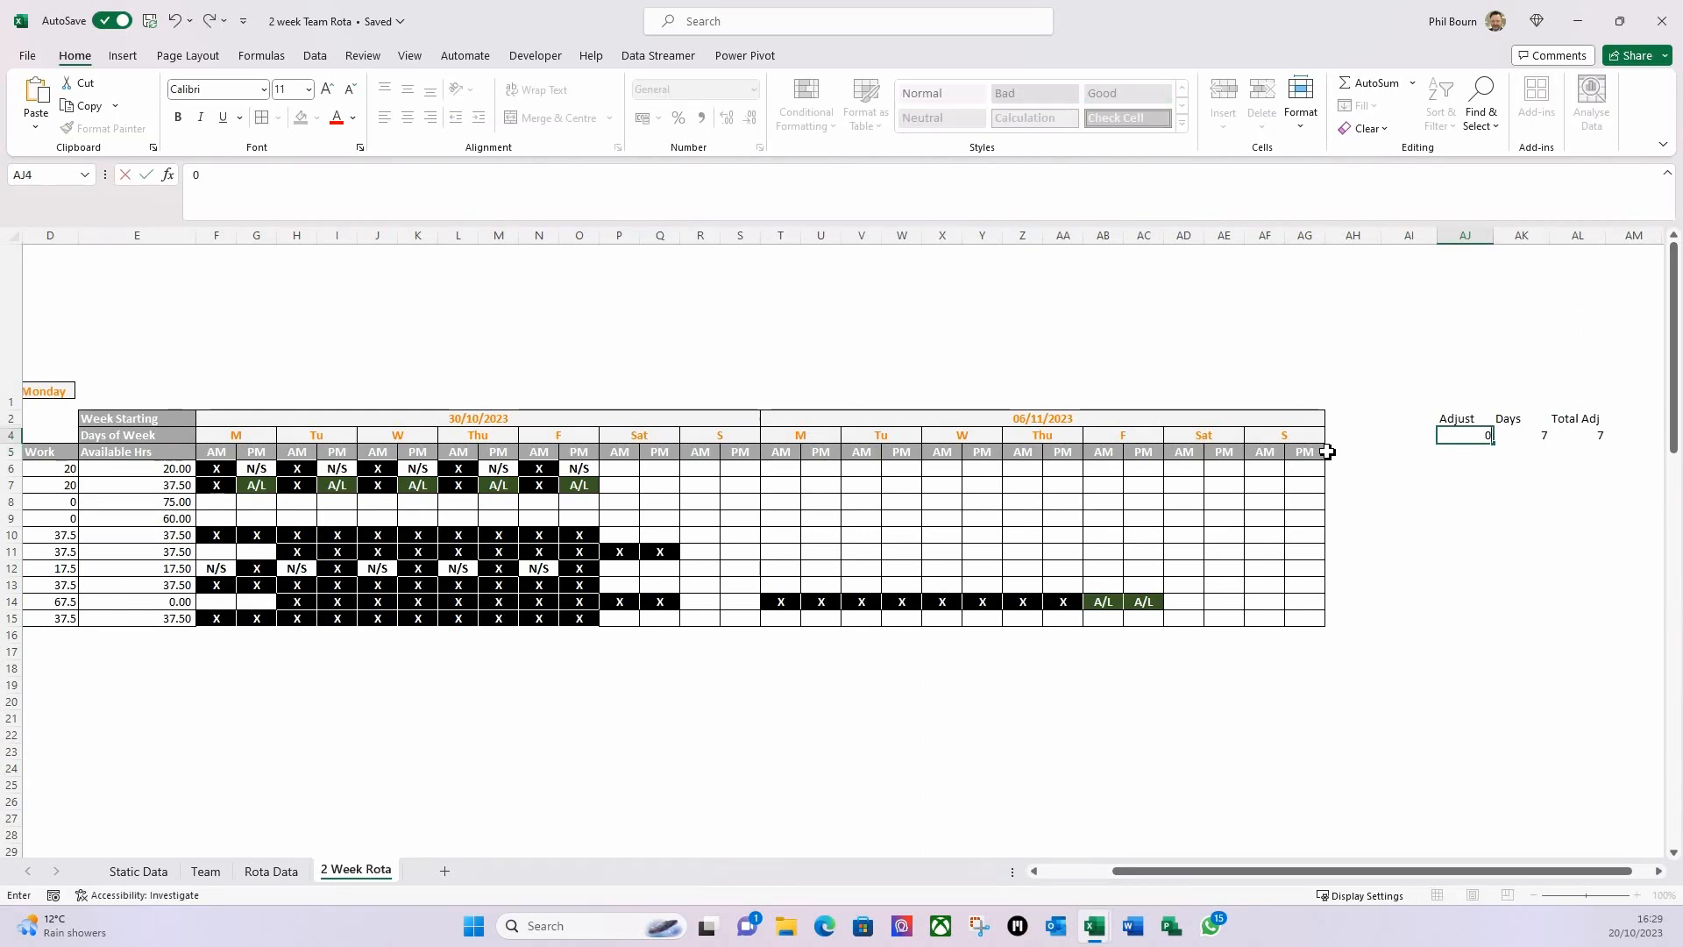
key("Return")
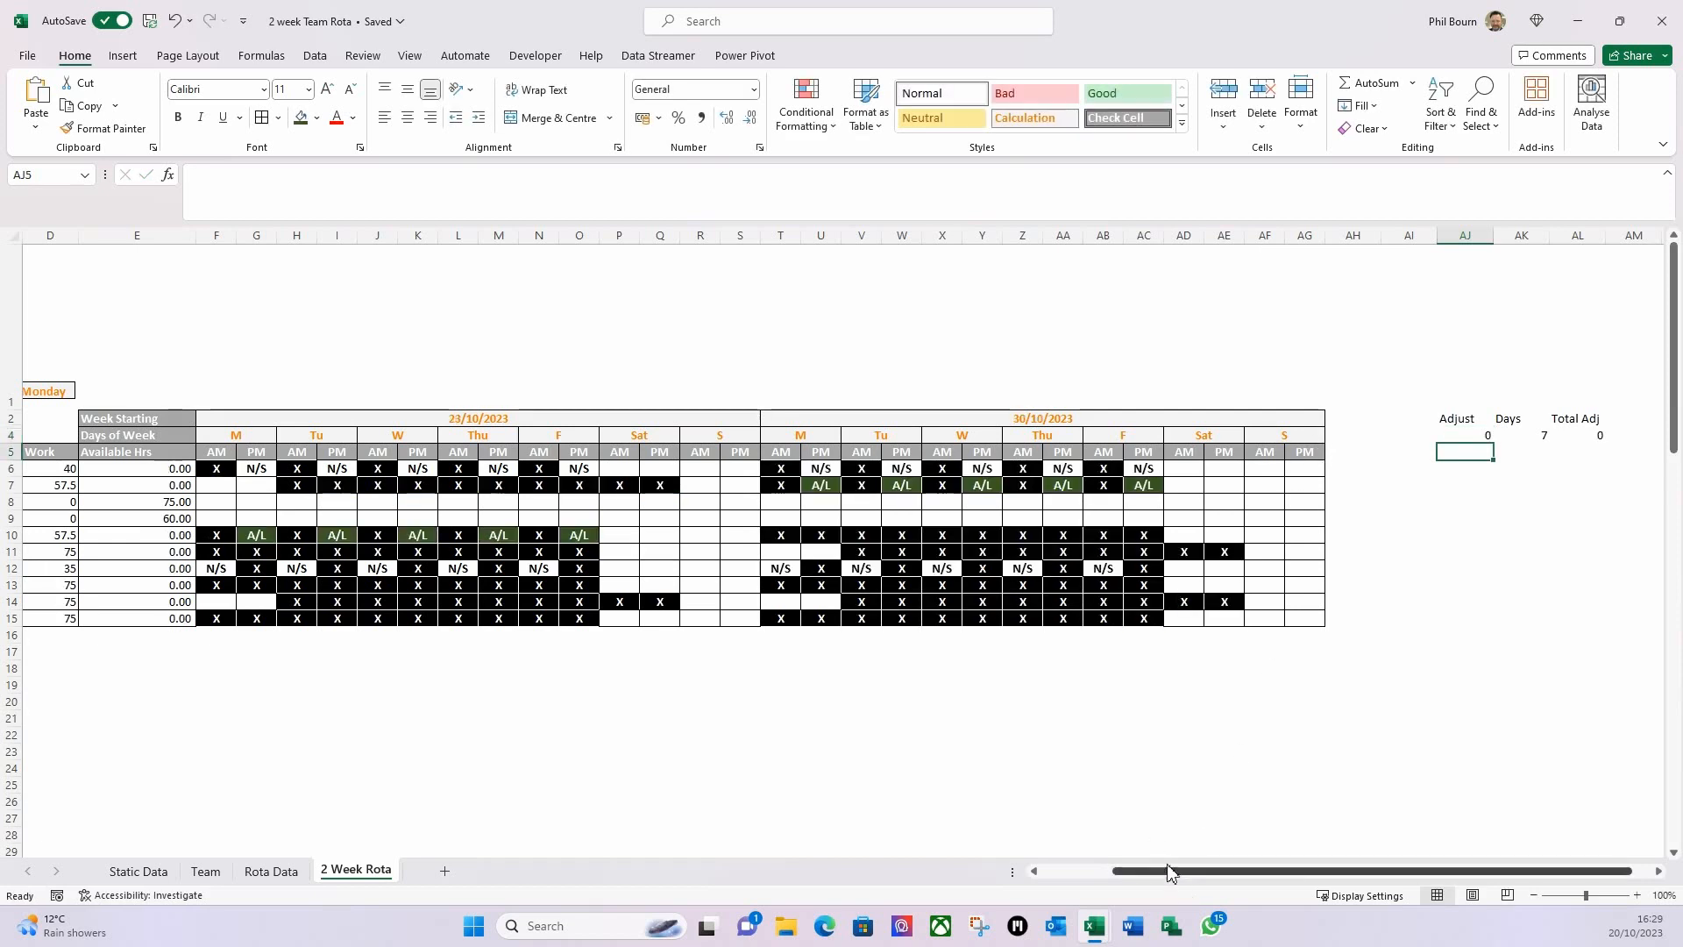
Check in the ribbon customisation options whether Developer is enabled among the main tabs, and leave them without changes.
left_click_drag(1172, 872, 1037, 874)
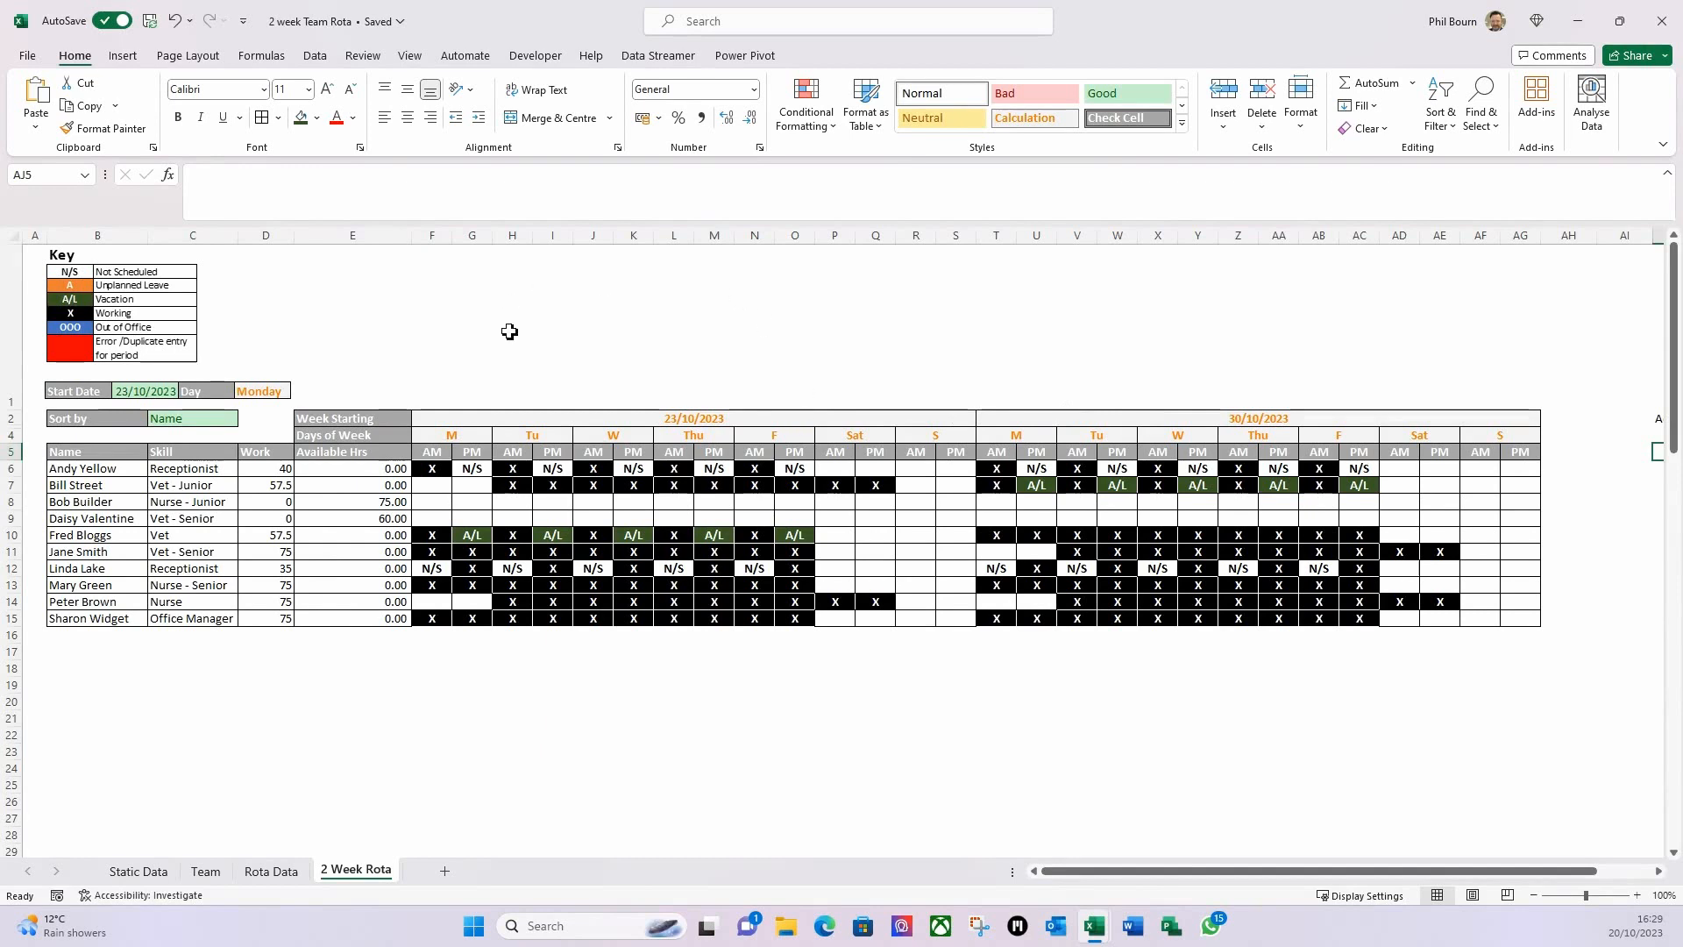
left_click(335, 385)
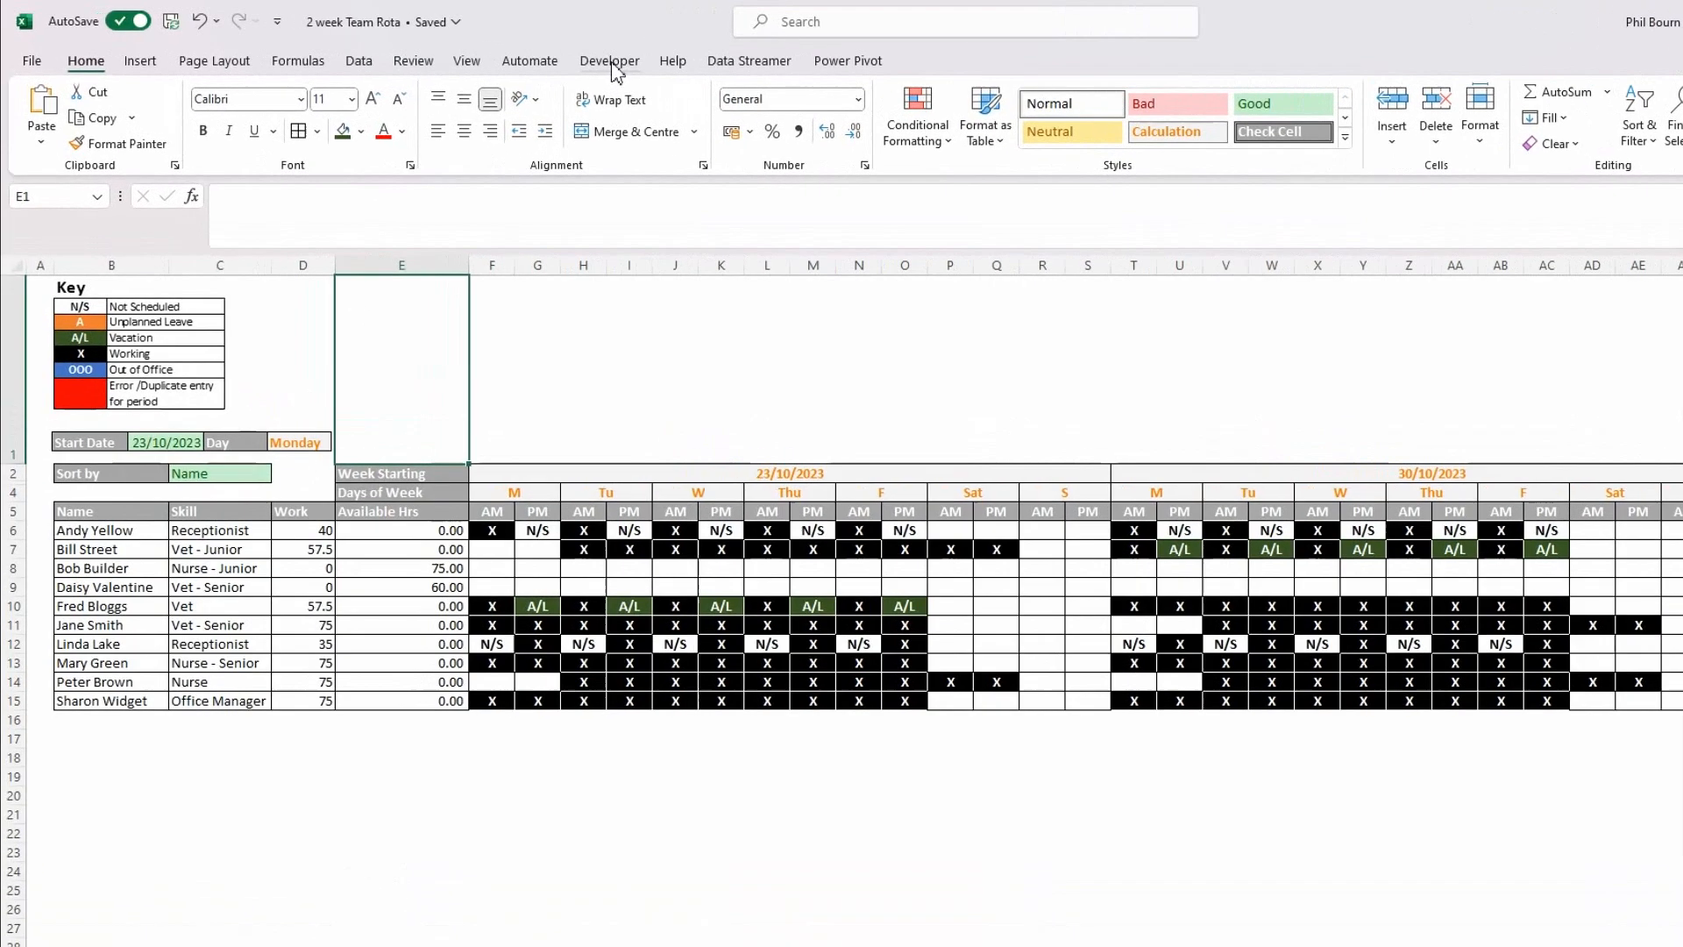
left_click(523, 59)
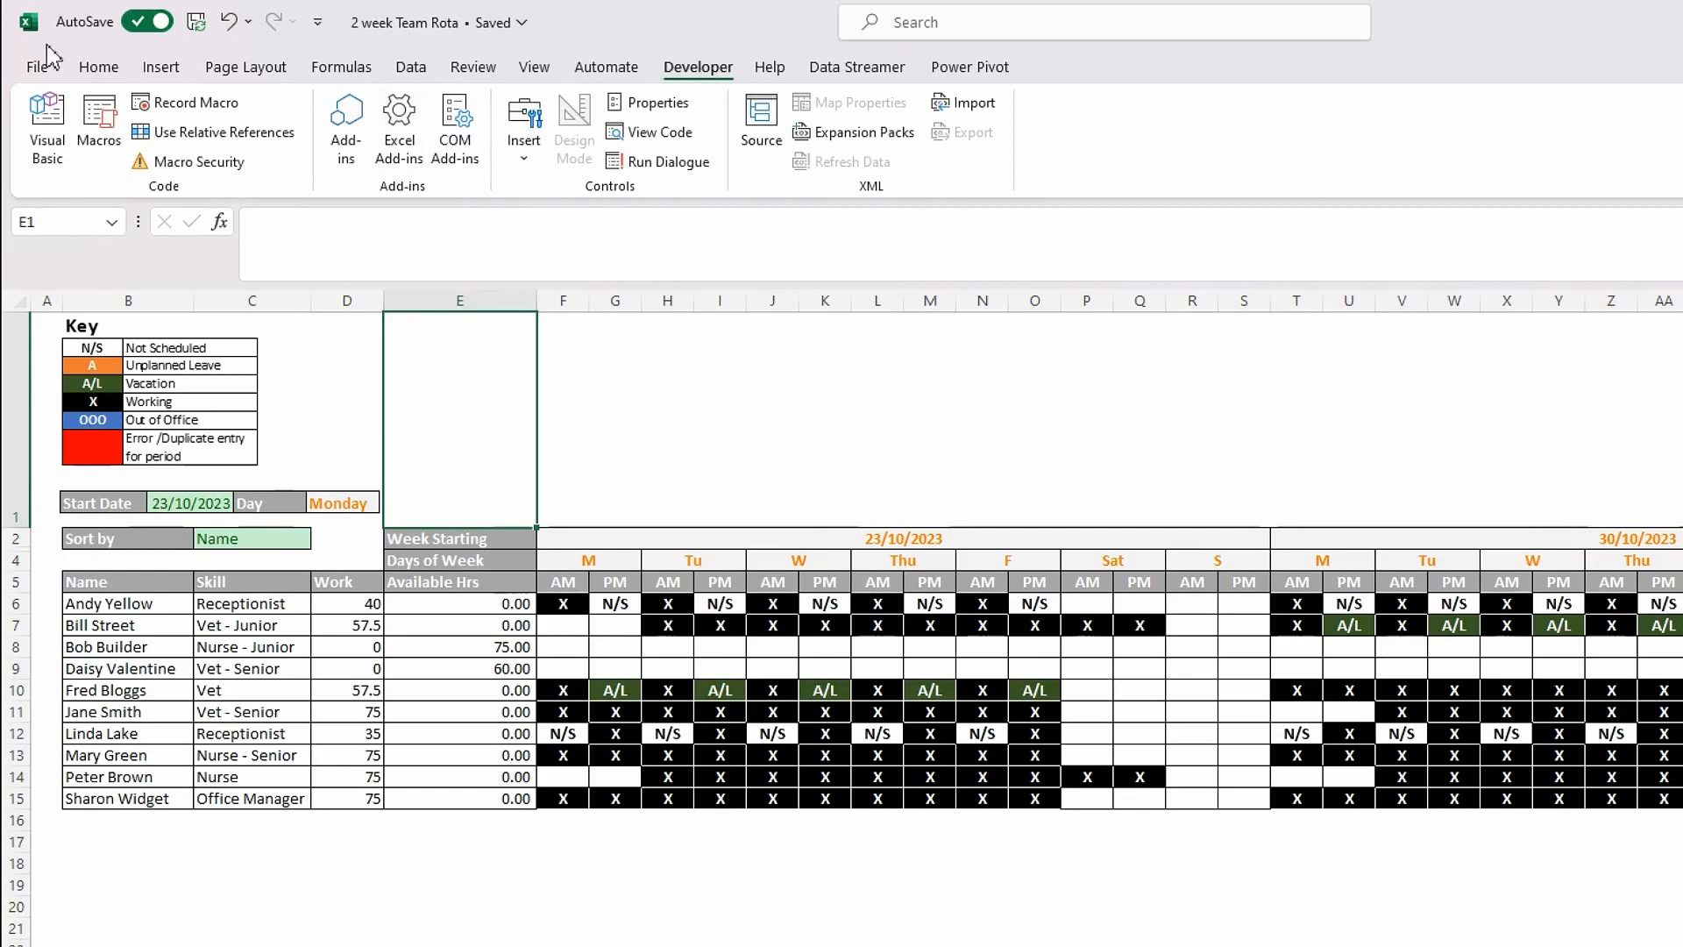
left_click(35, 70)
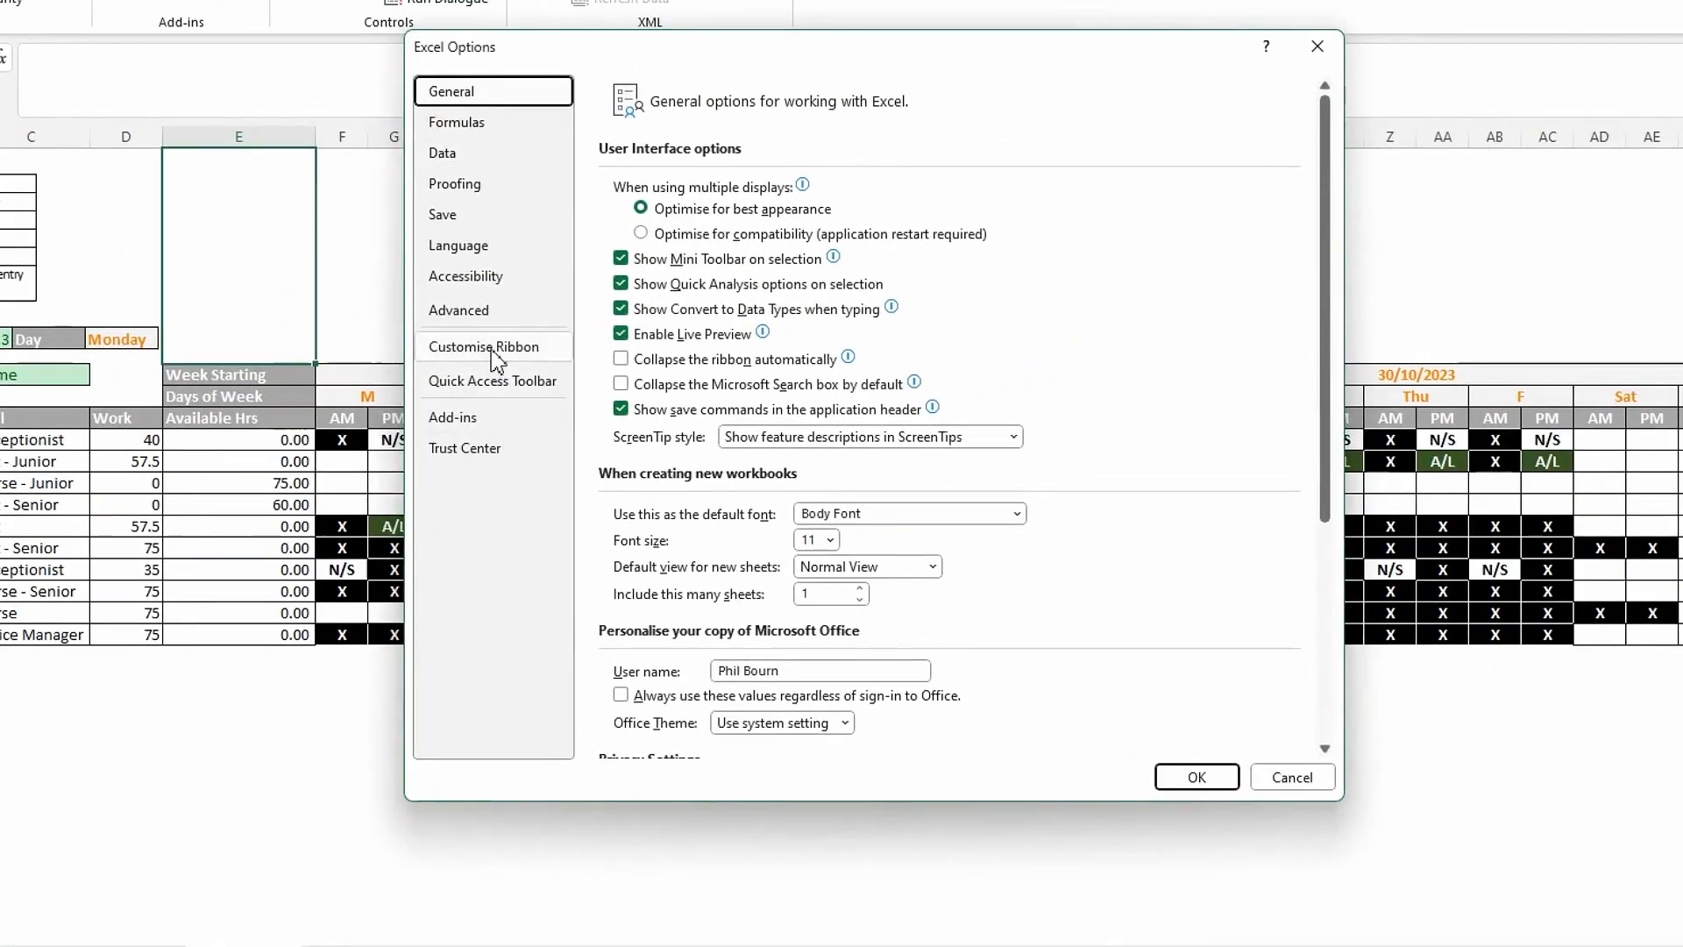
left_click(493, 351)
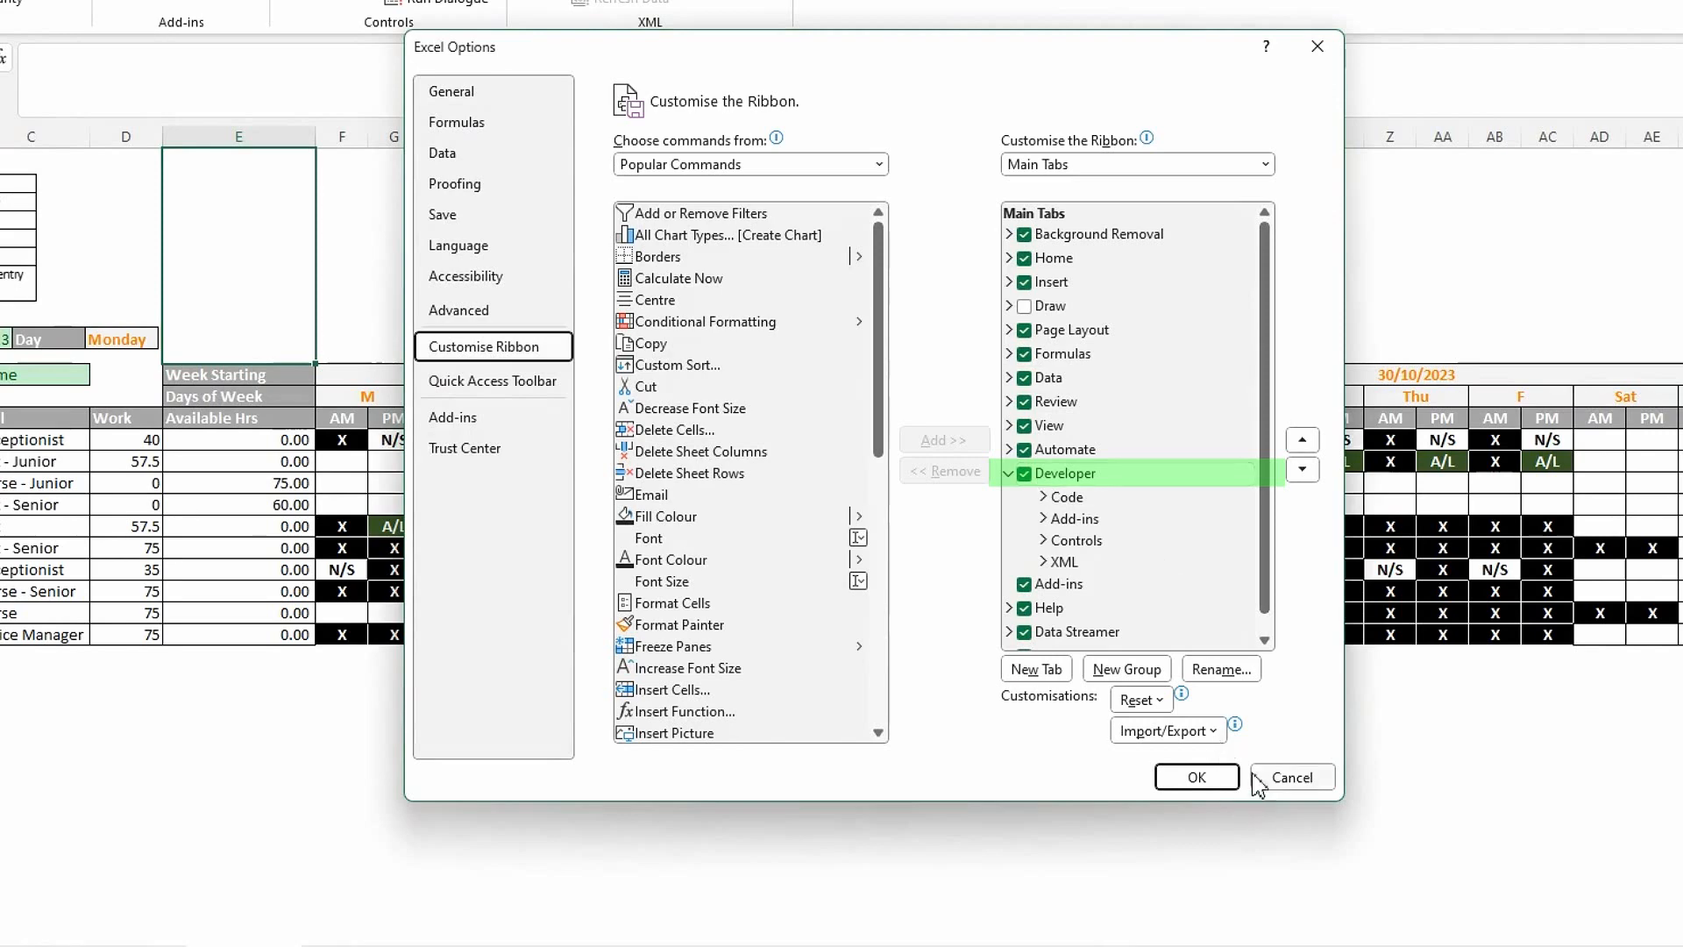
left_click(1297, 780)
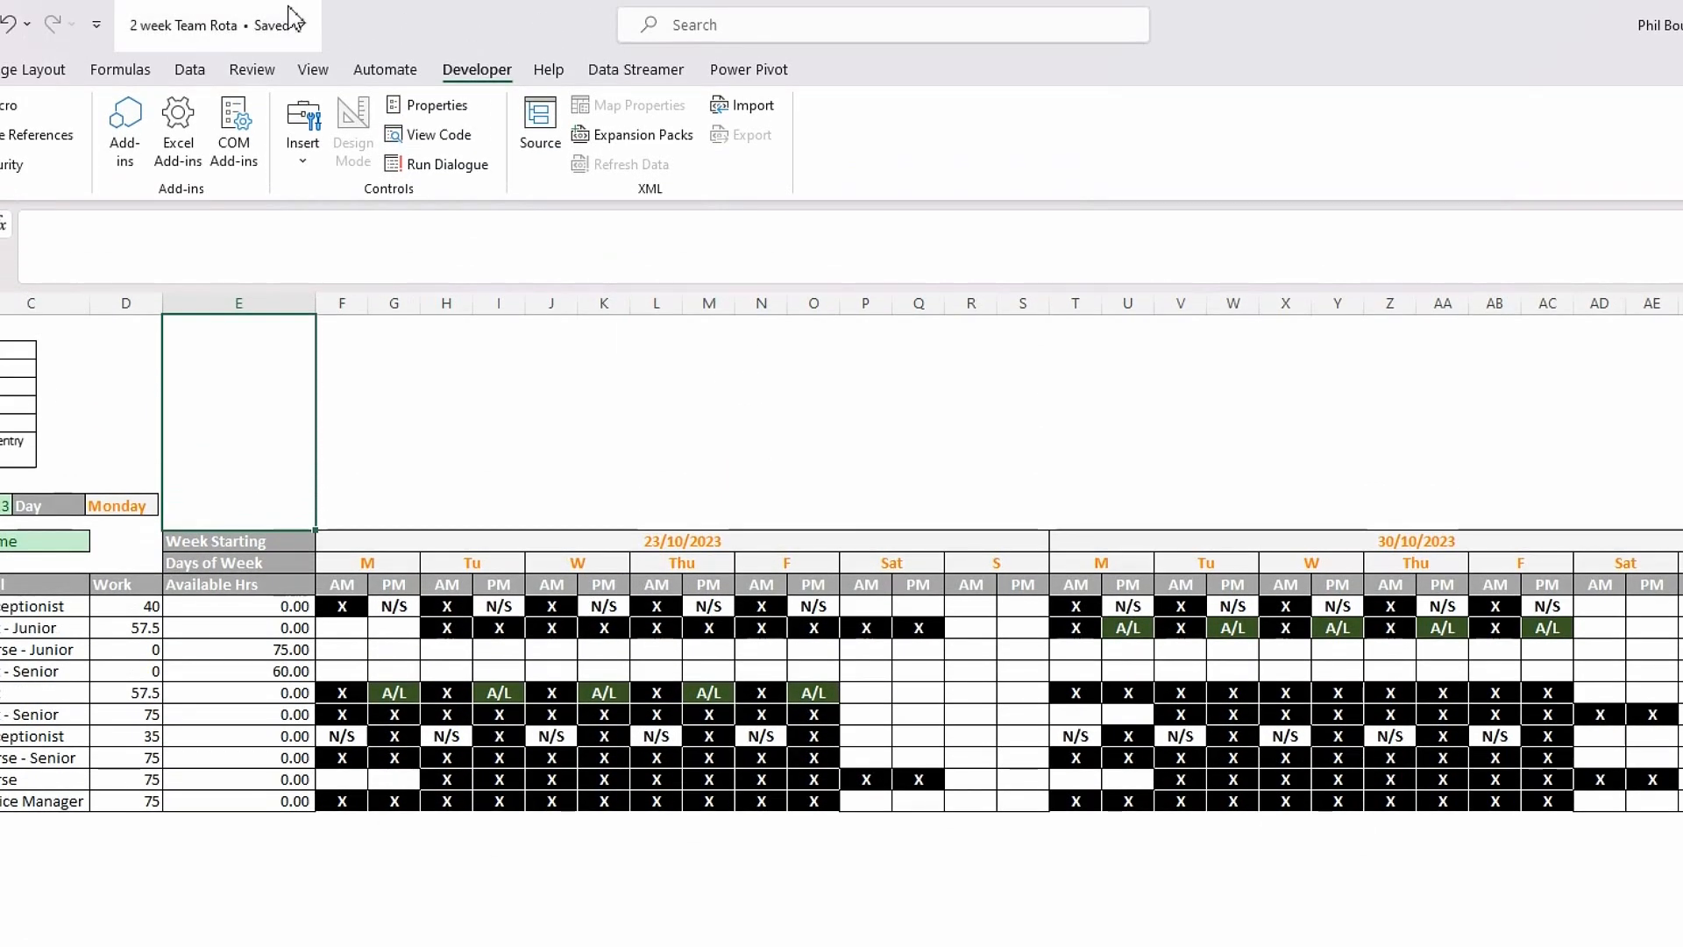
Insert a spin button form control in E1, directly above the Week Starting header and as wide as column E.
left_click(302, 163)
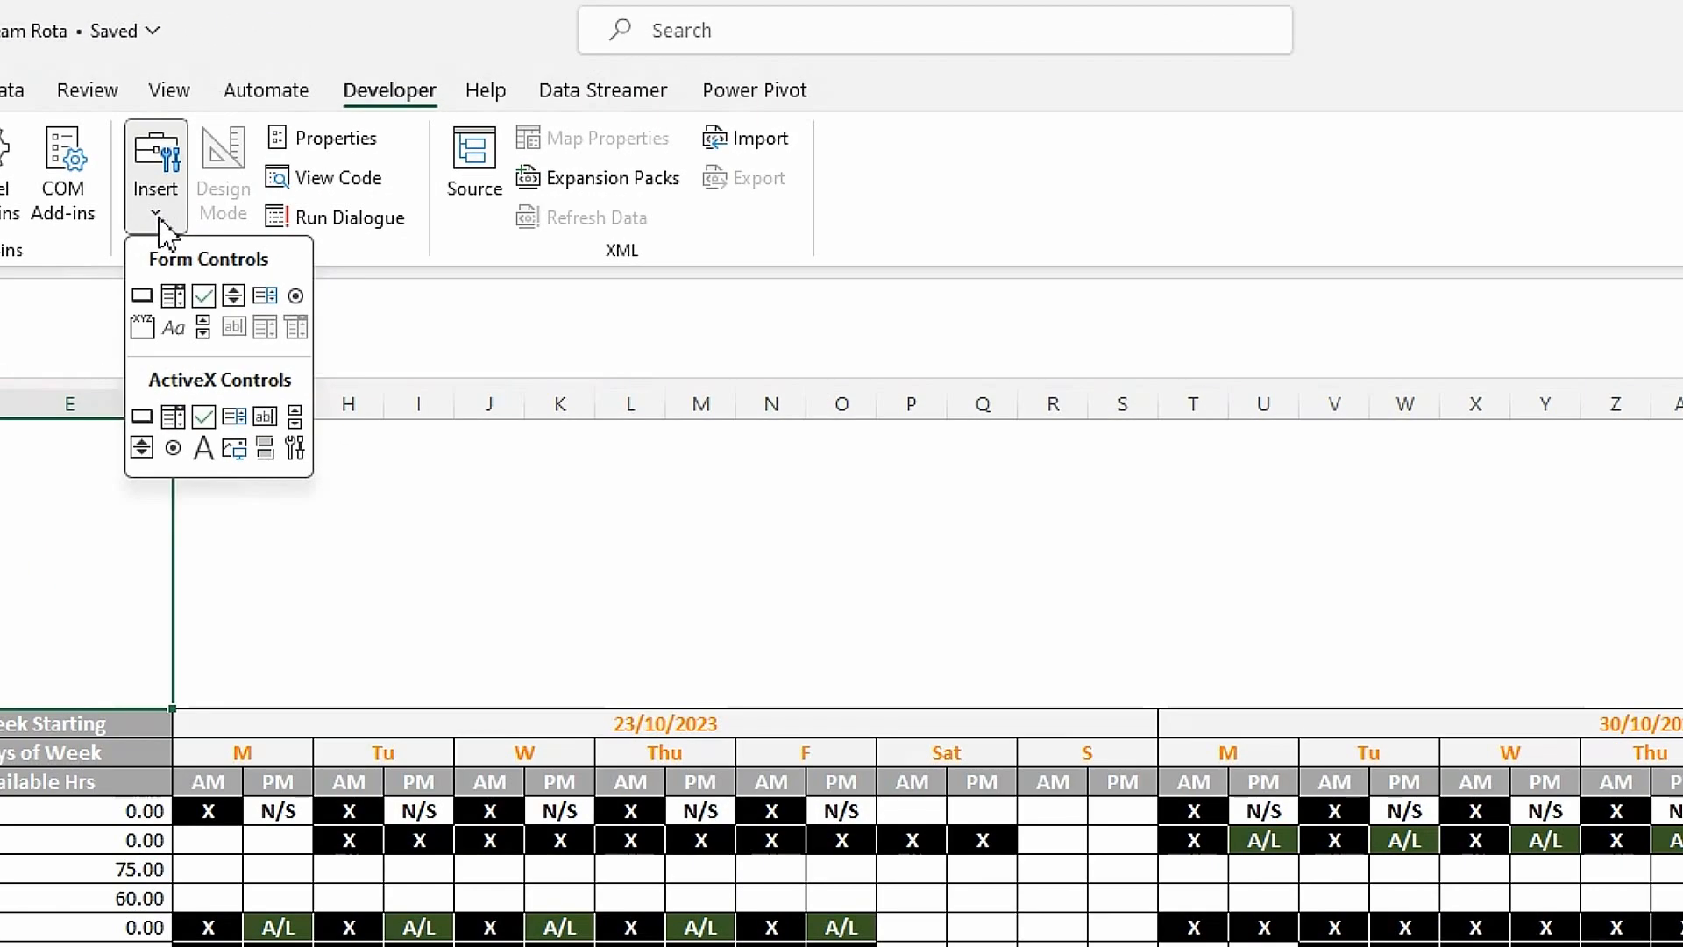
left_click(234, 299)
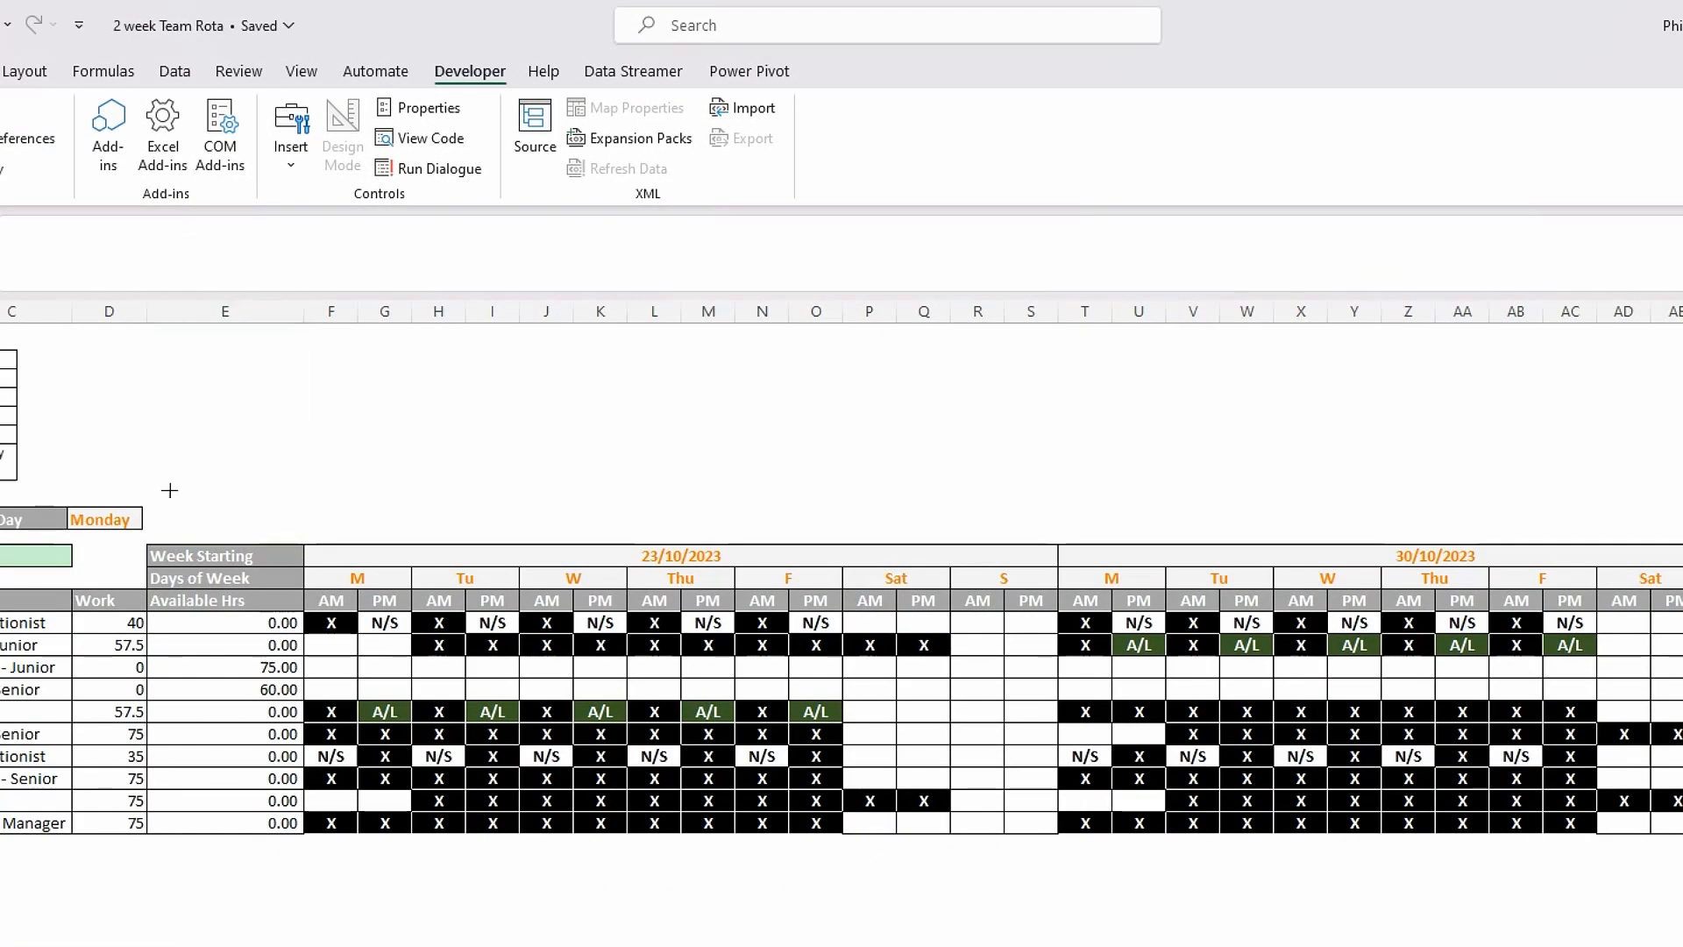
left_click_drag(63, 537, 240, 600)
mouse_move(303, 522)
left_mouse_down()
mouse_move(259, 516)
mouse_move(255, 530)
mouse_move(304, 515)
left_mouse_up()
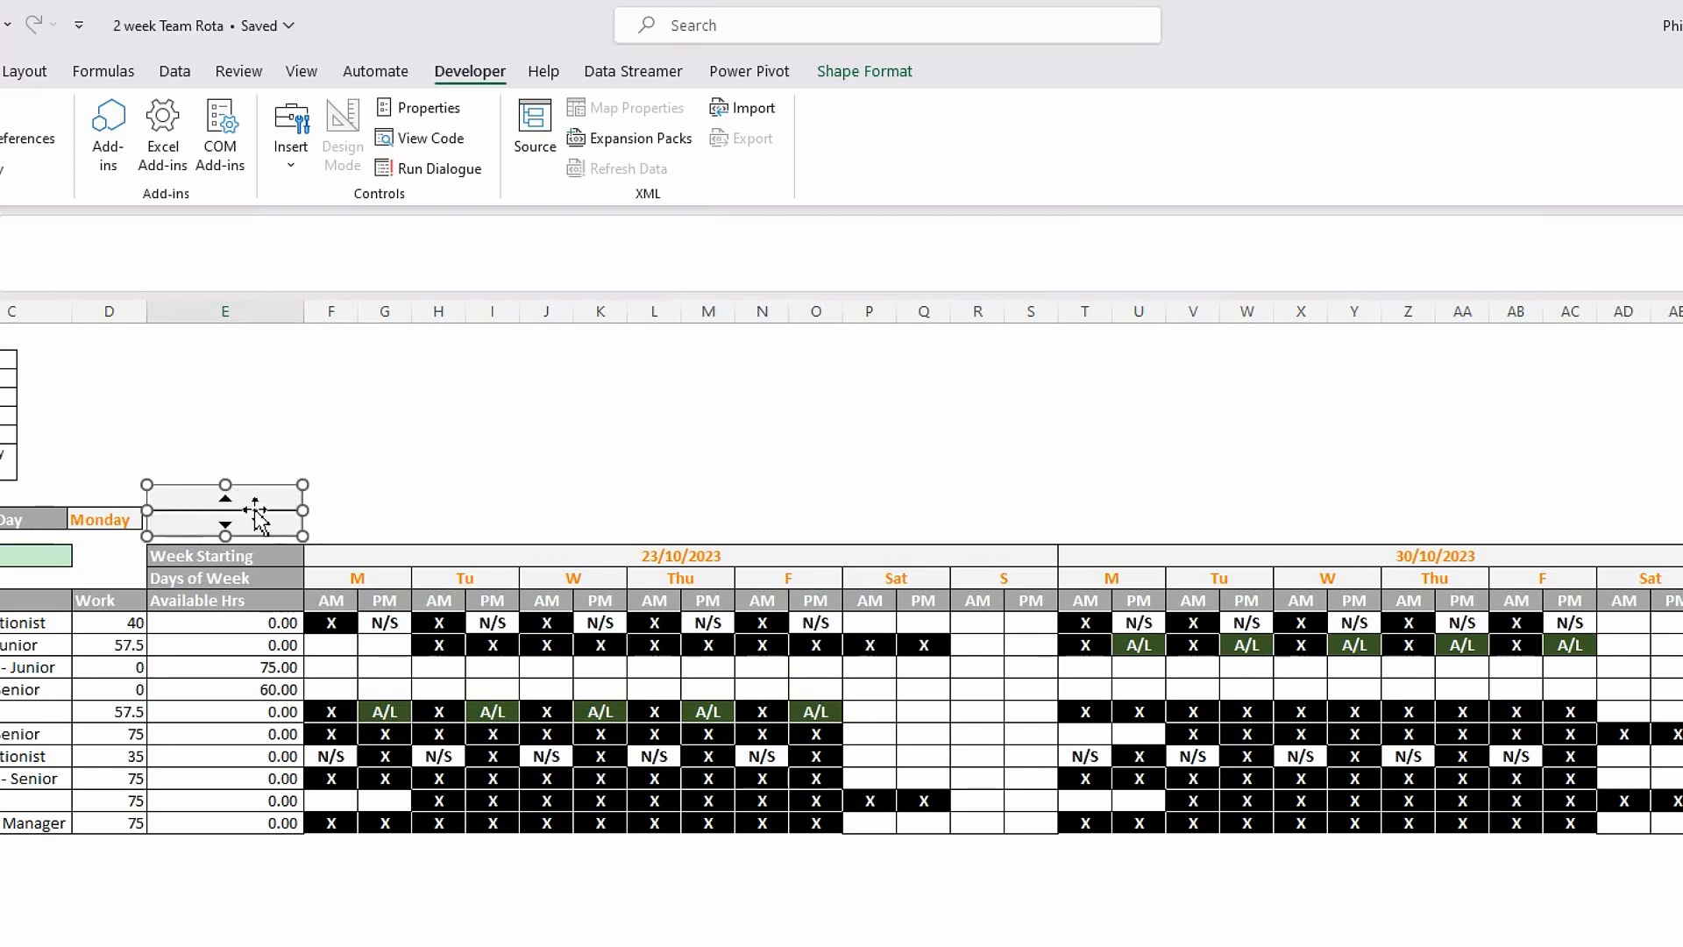
Set the spin button's maximum value to 52 and link it to the Adjust cell $AJ$4.
right_click(254, 510)
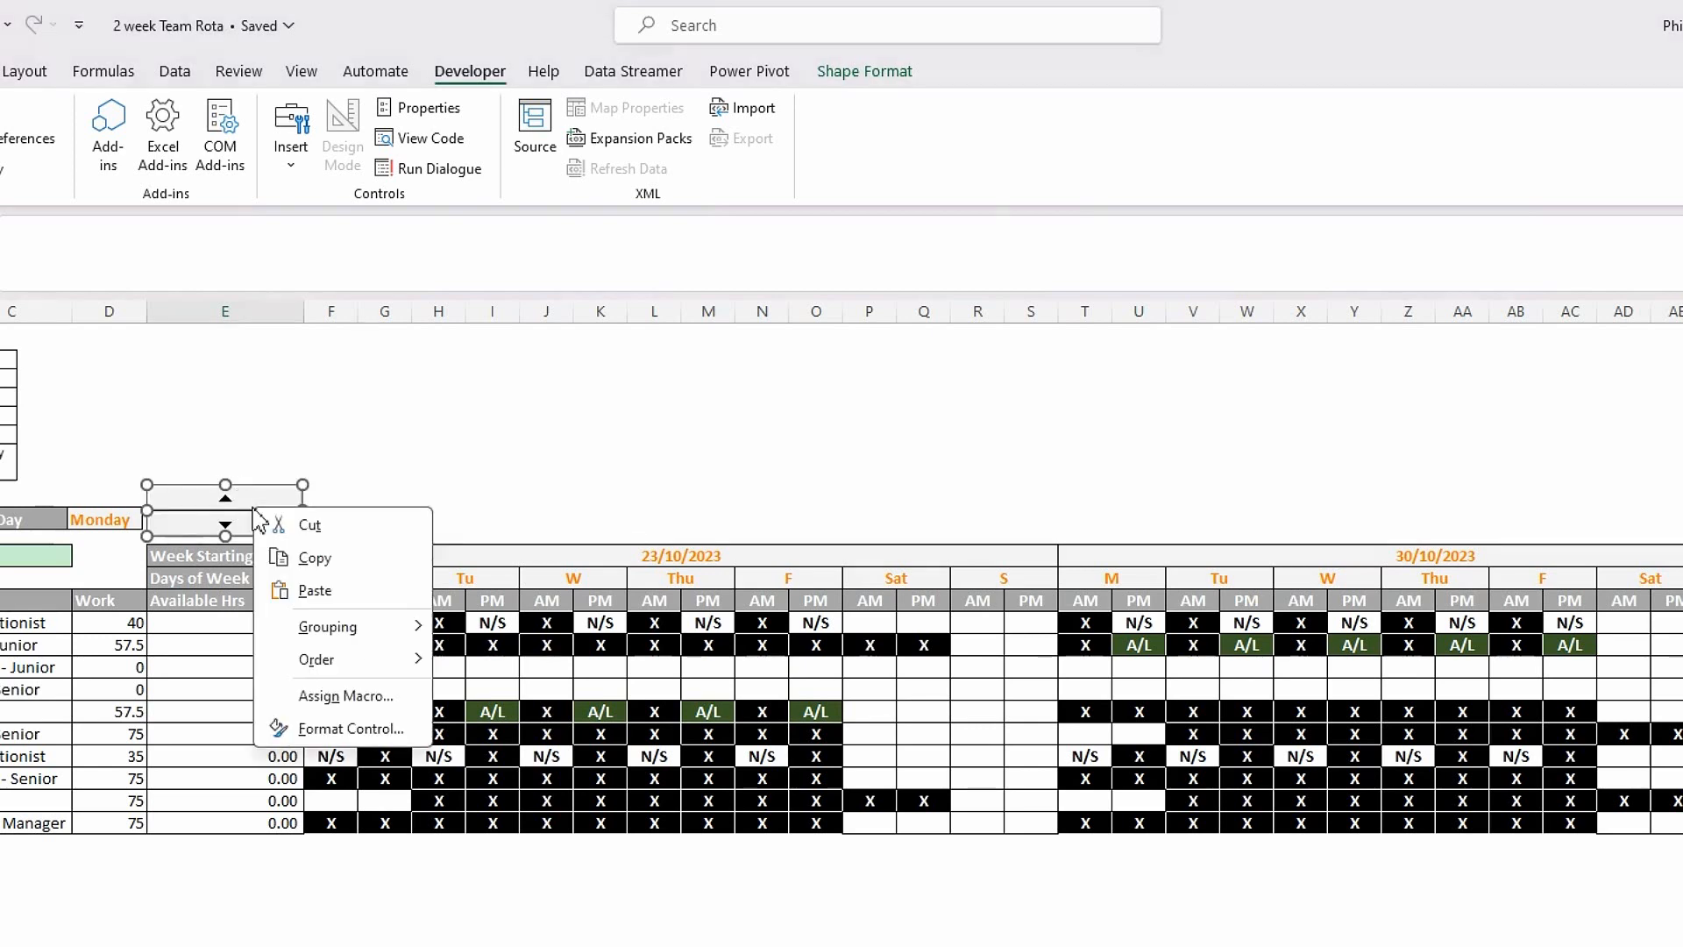
left_click(353, 730)
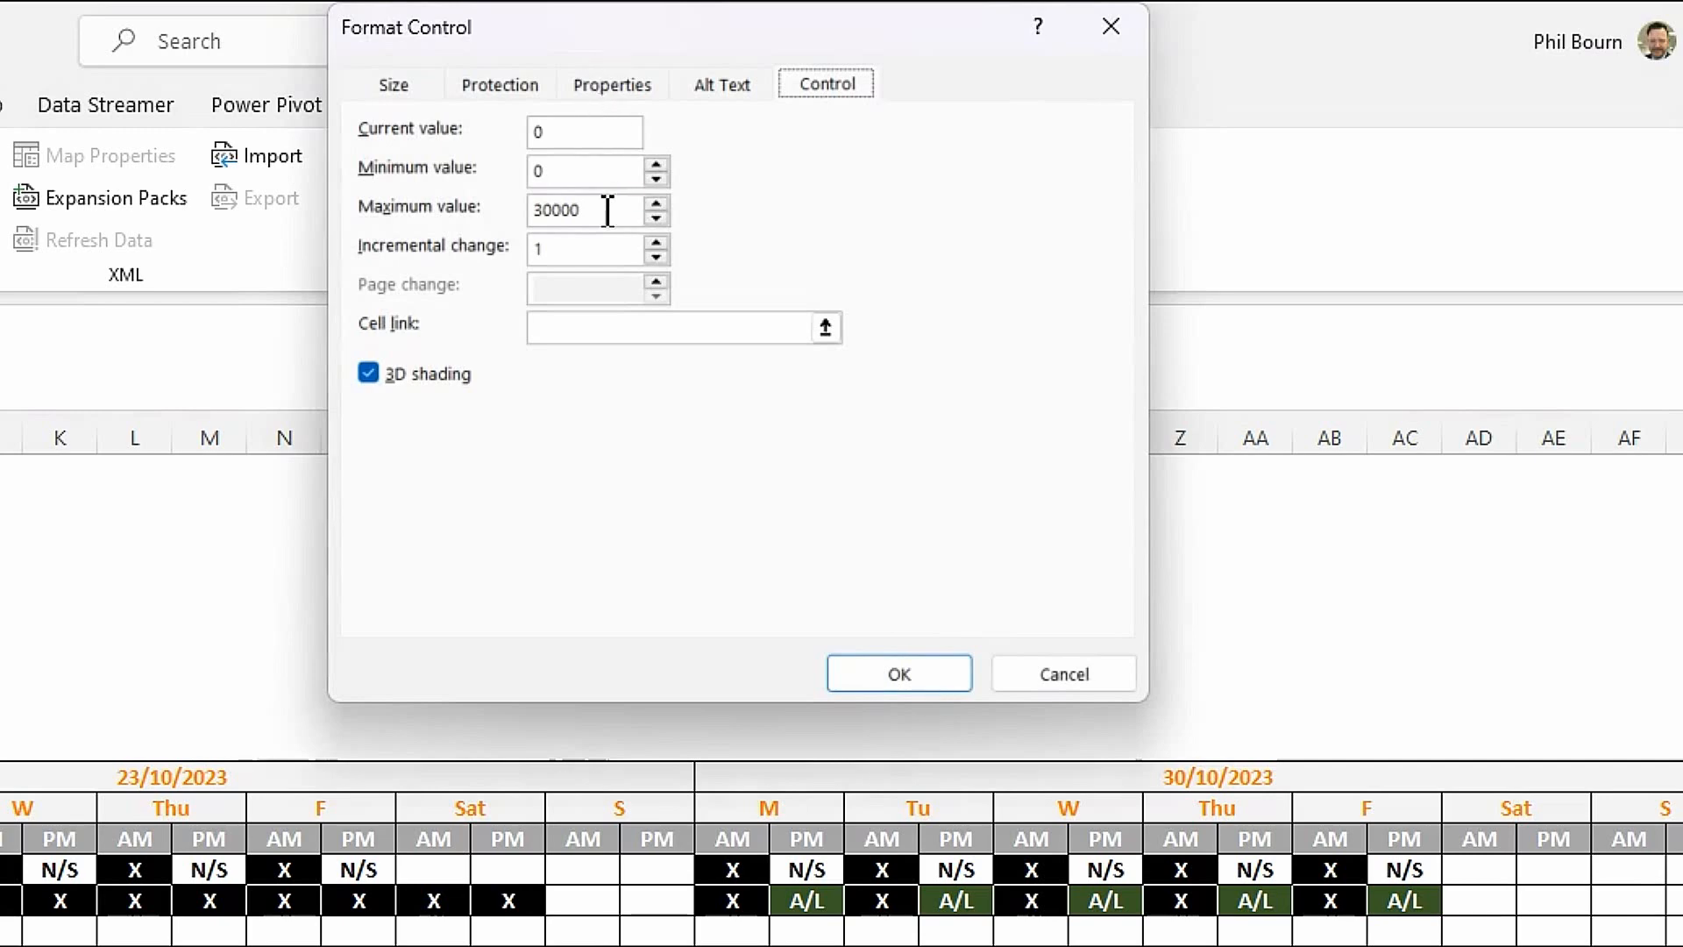
left_click_drag(607, 211, 488, 213)
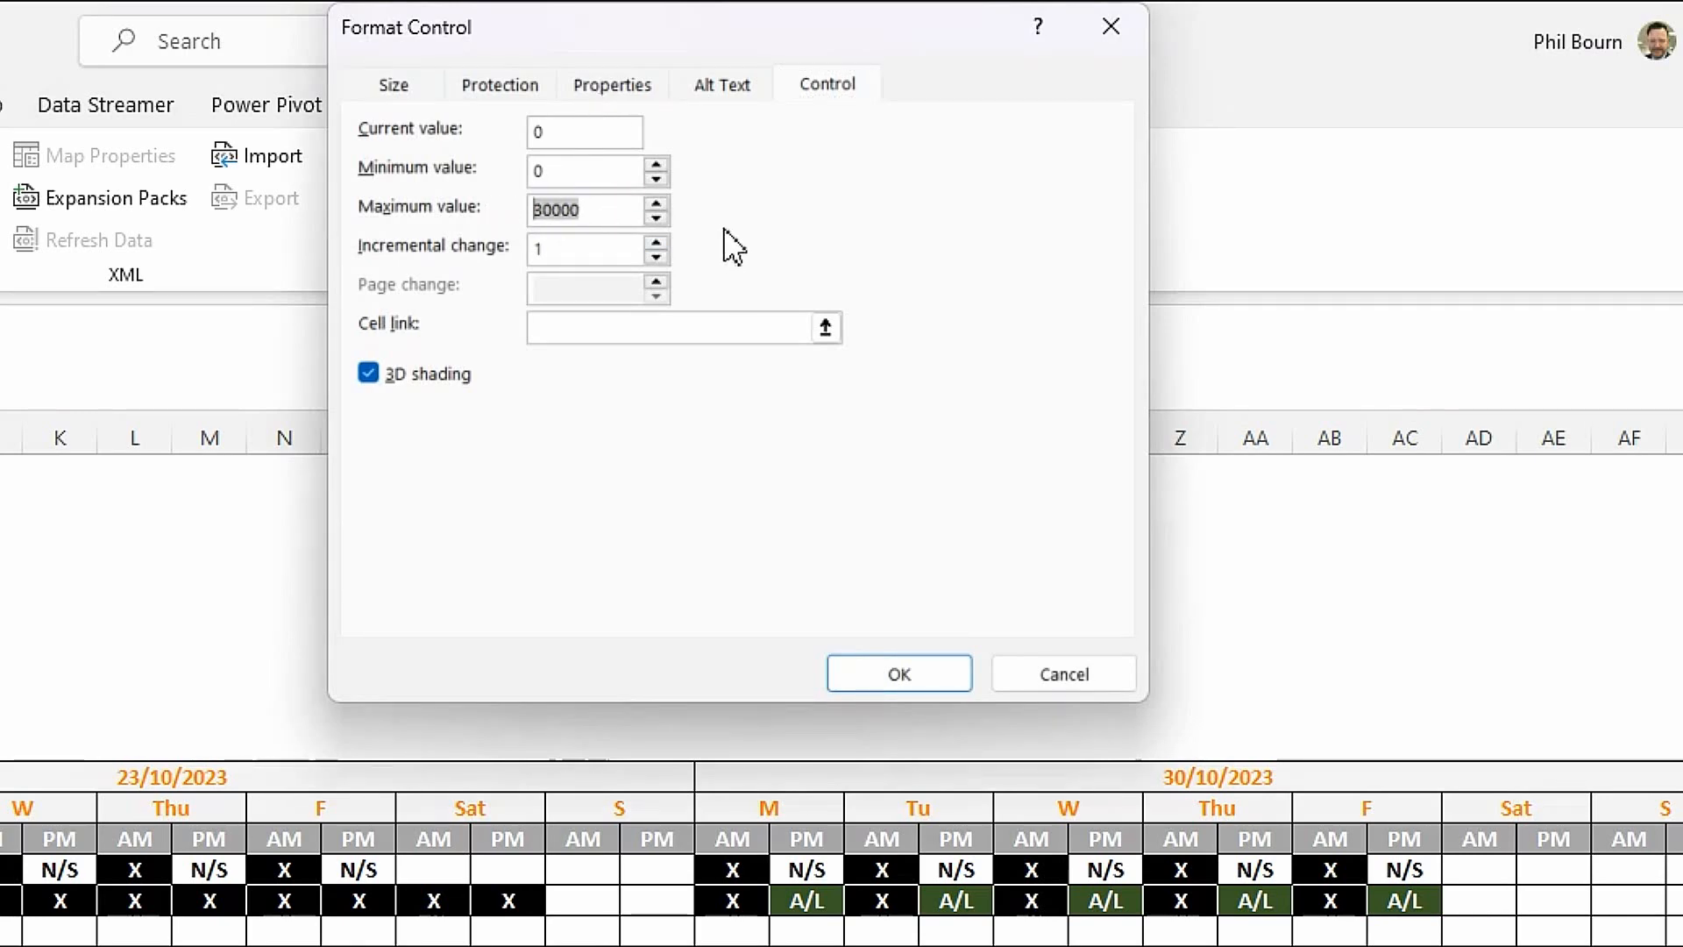
type("52")
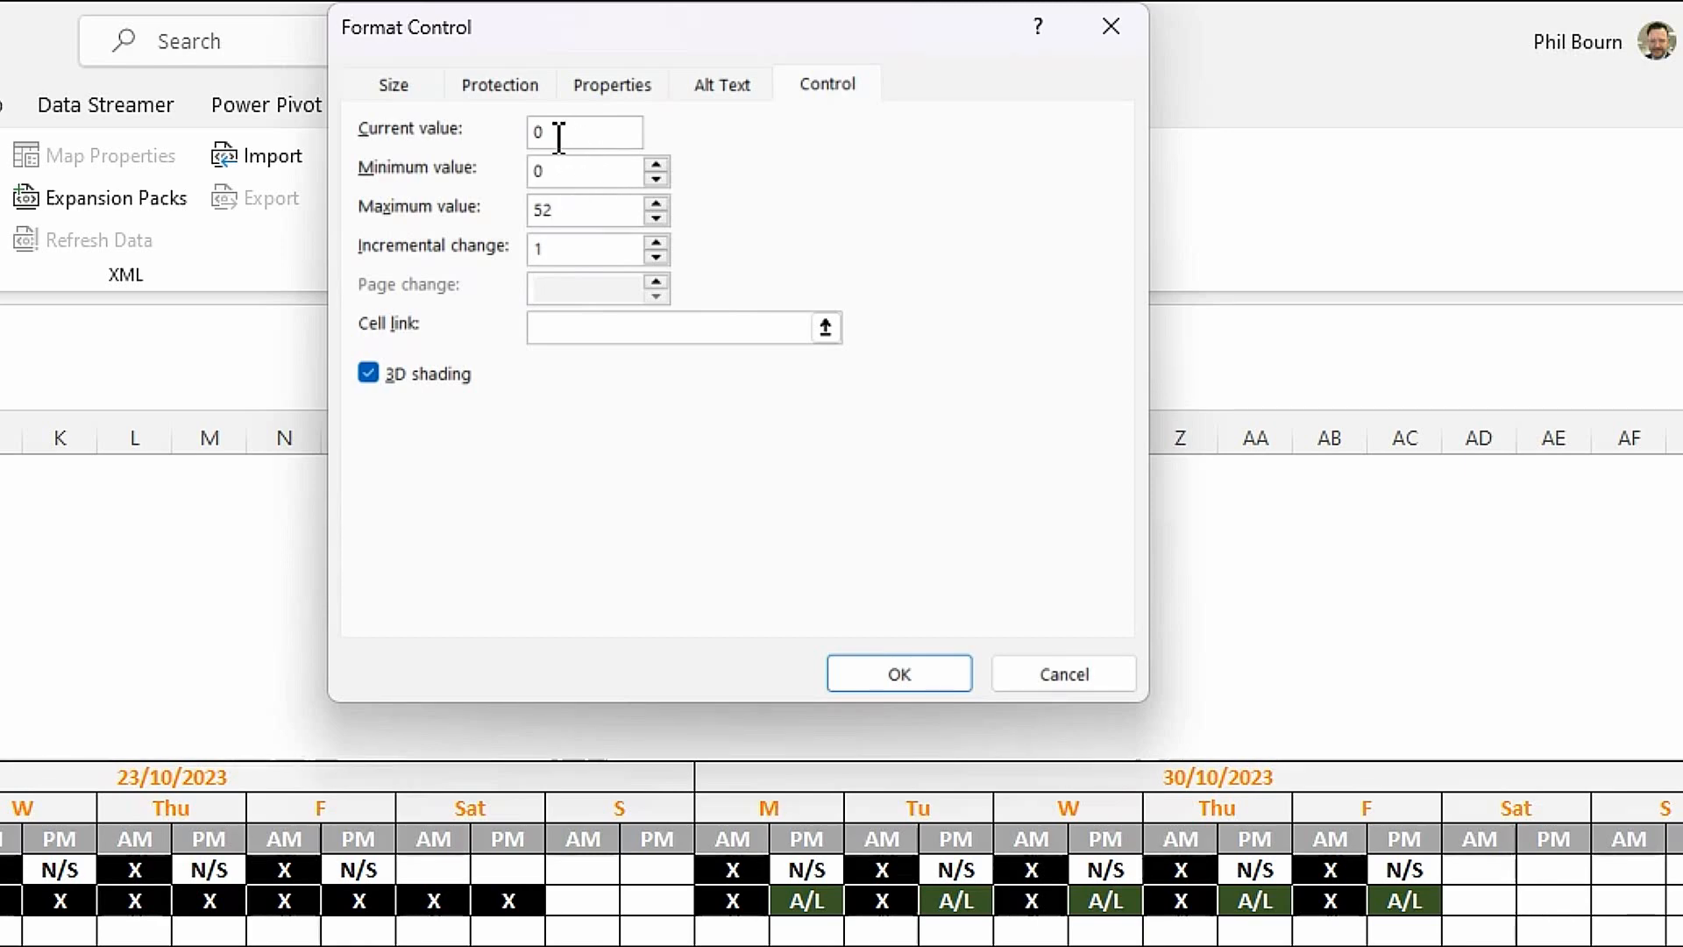
left_click(826, 327)
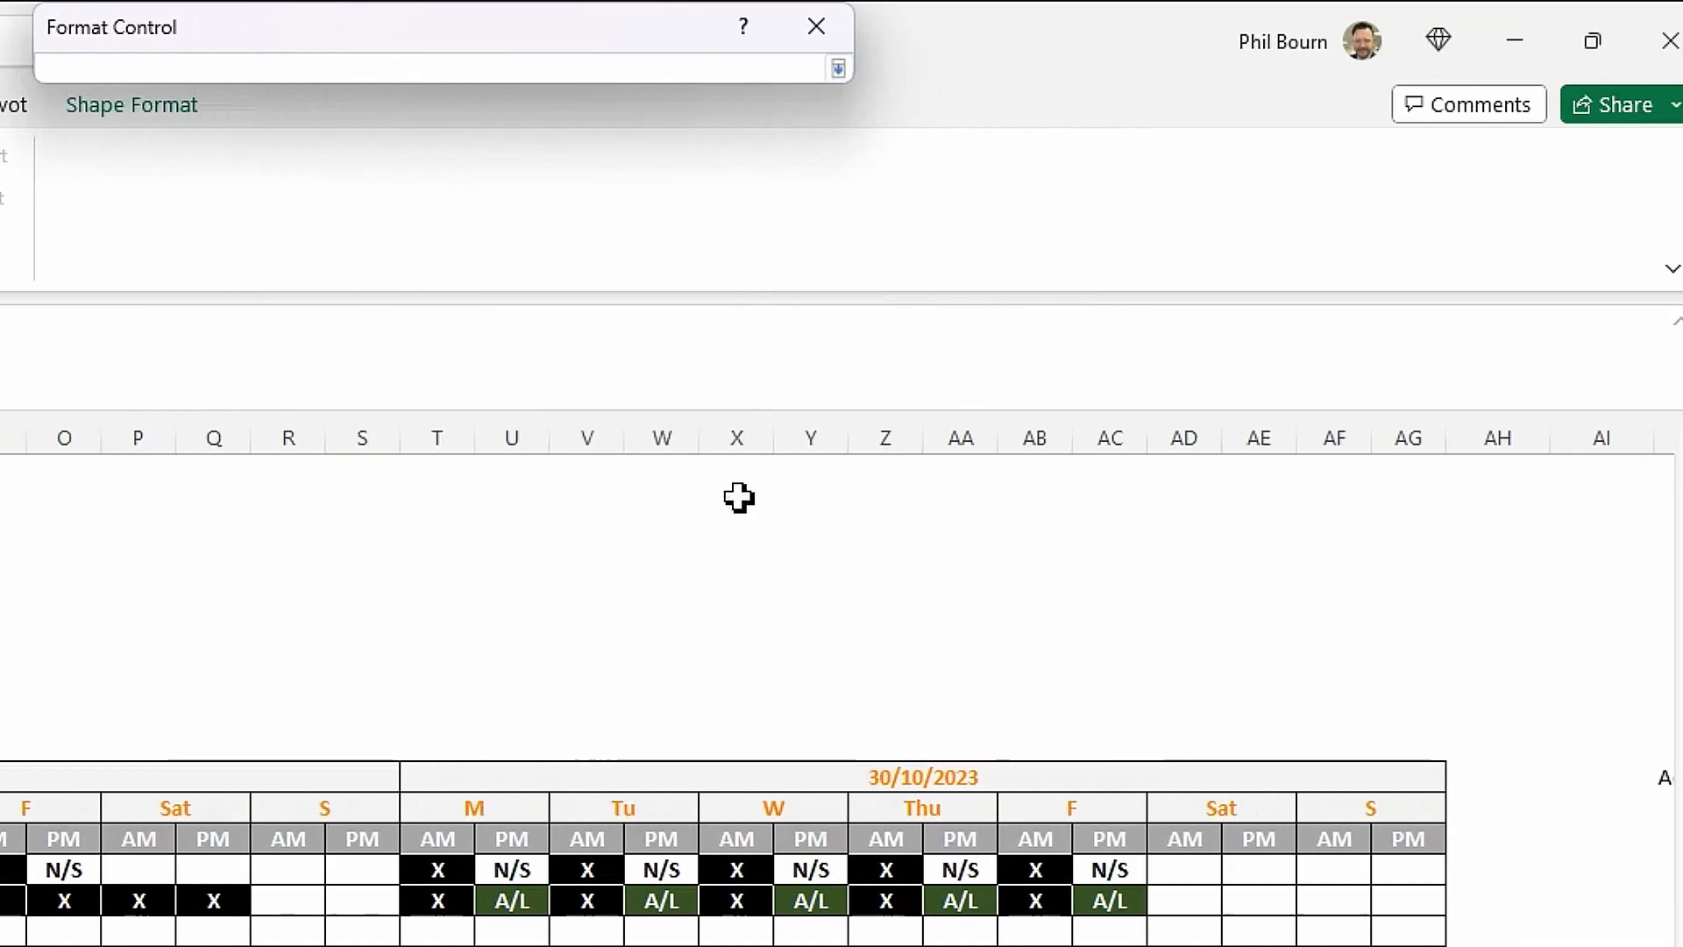
scroll(1438, 658, "right", 3)
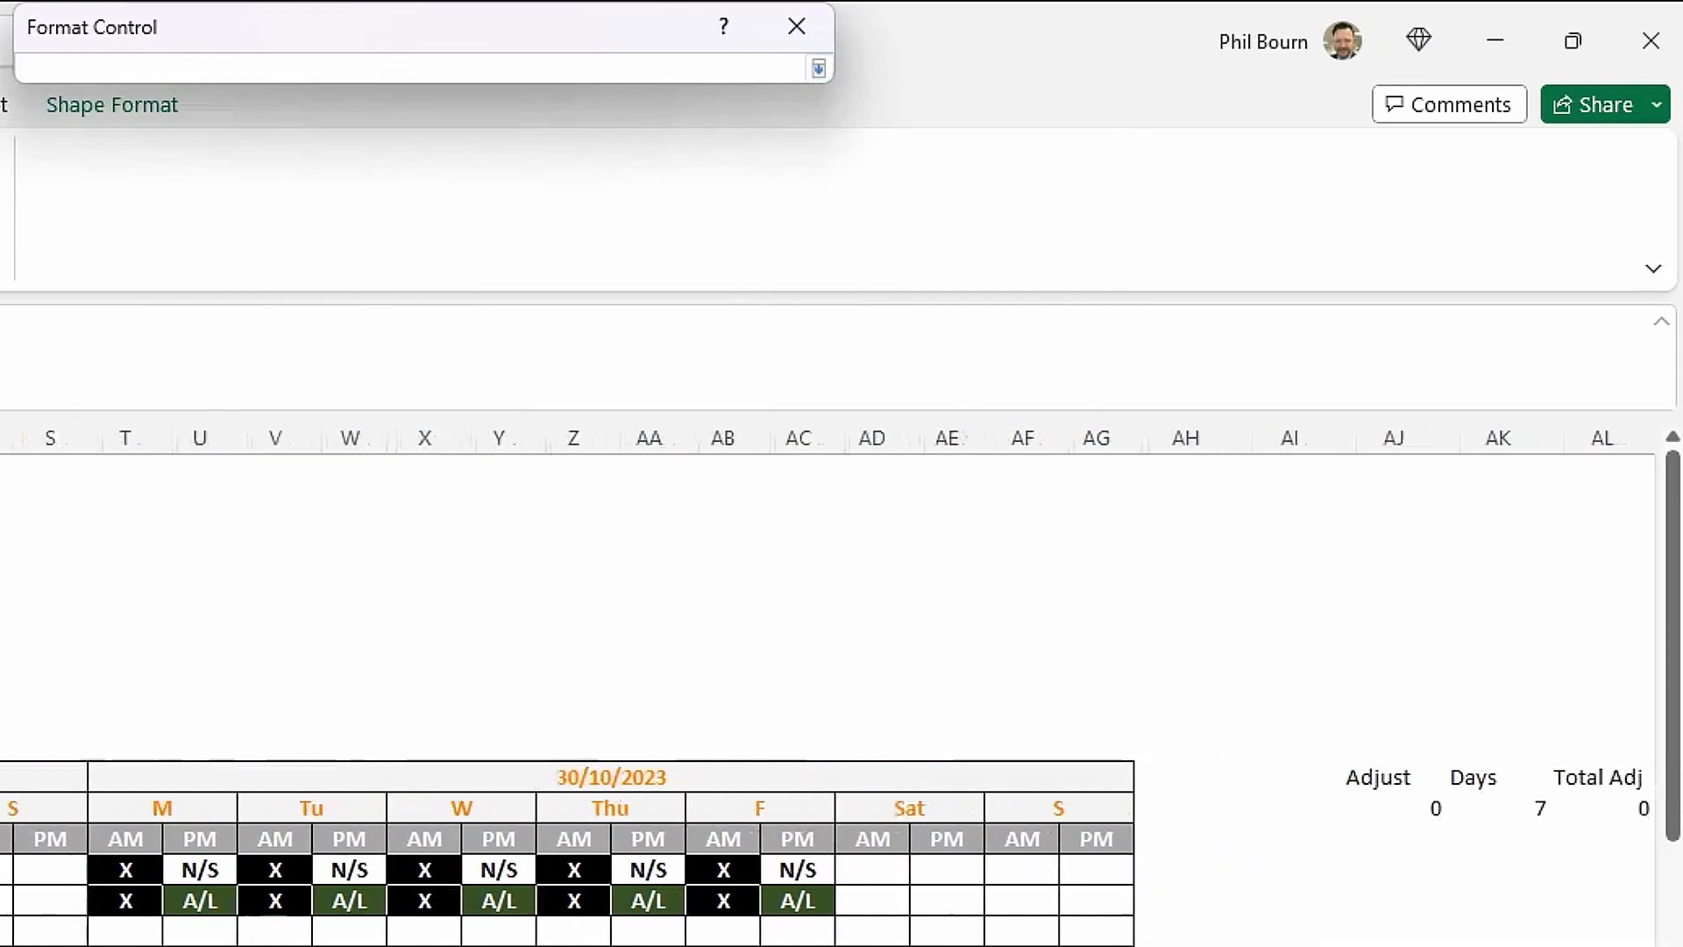
left_click(1422, 811)
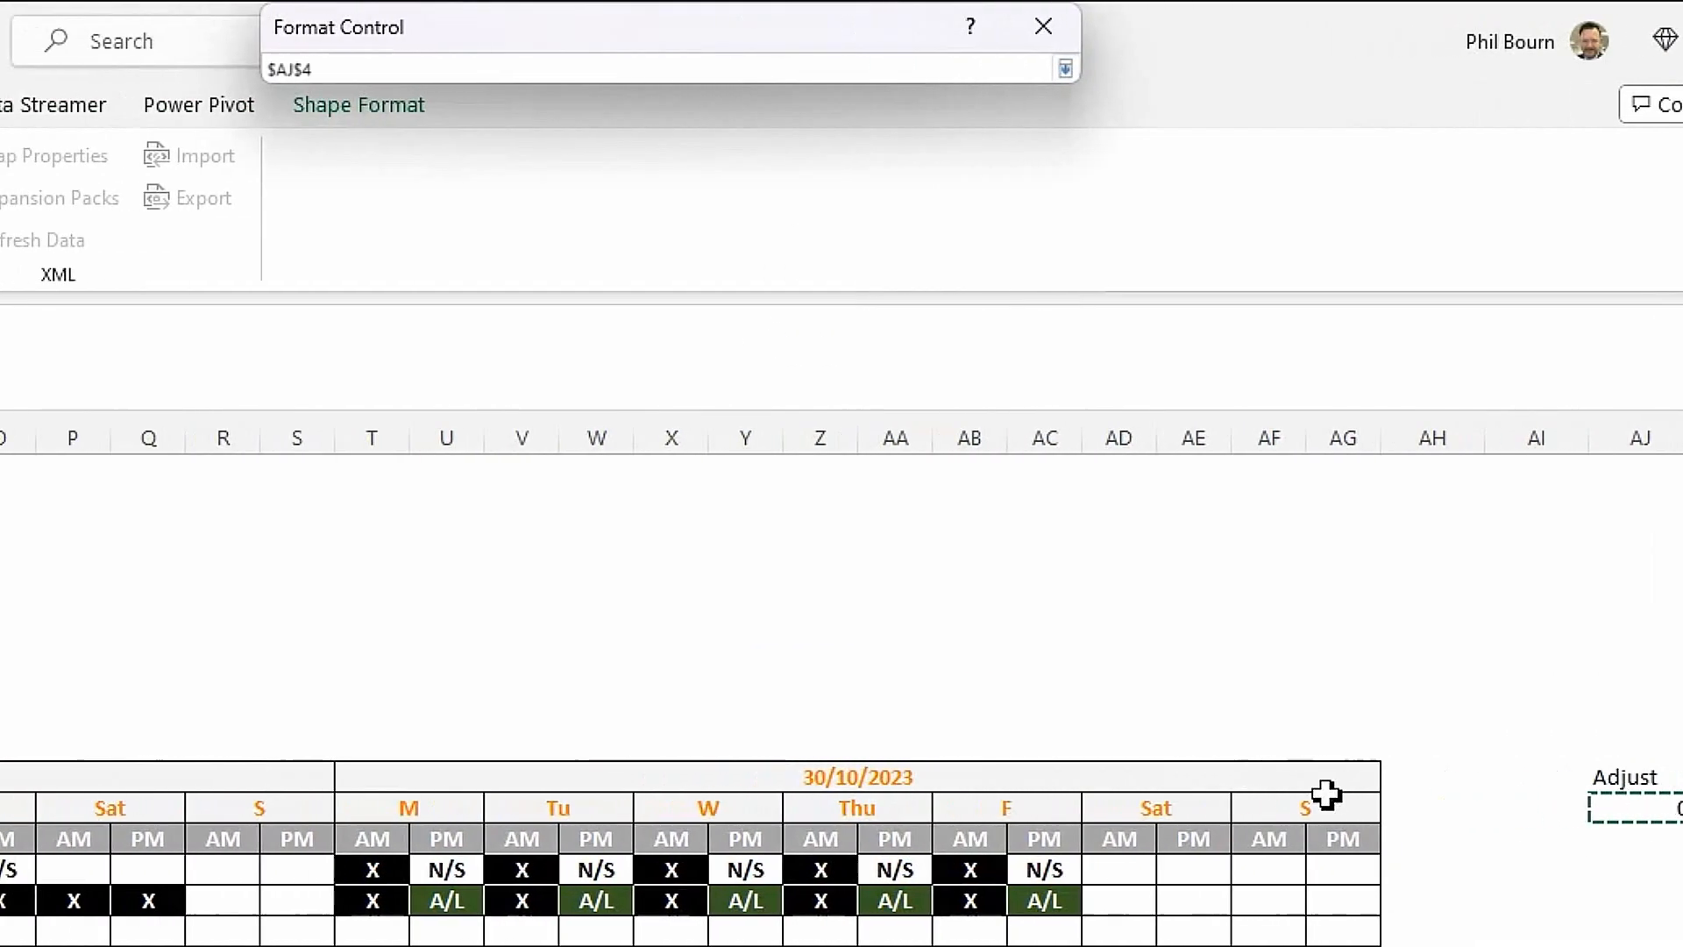
left_click(1177, 68)
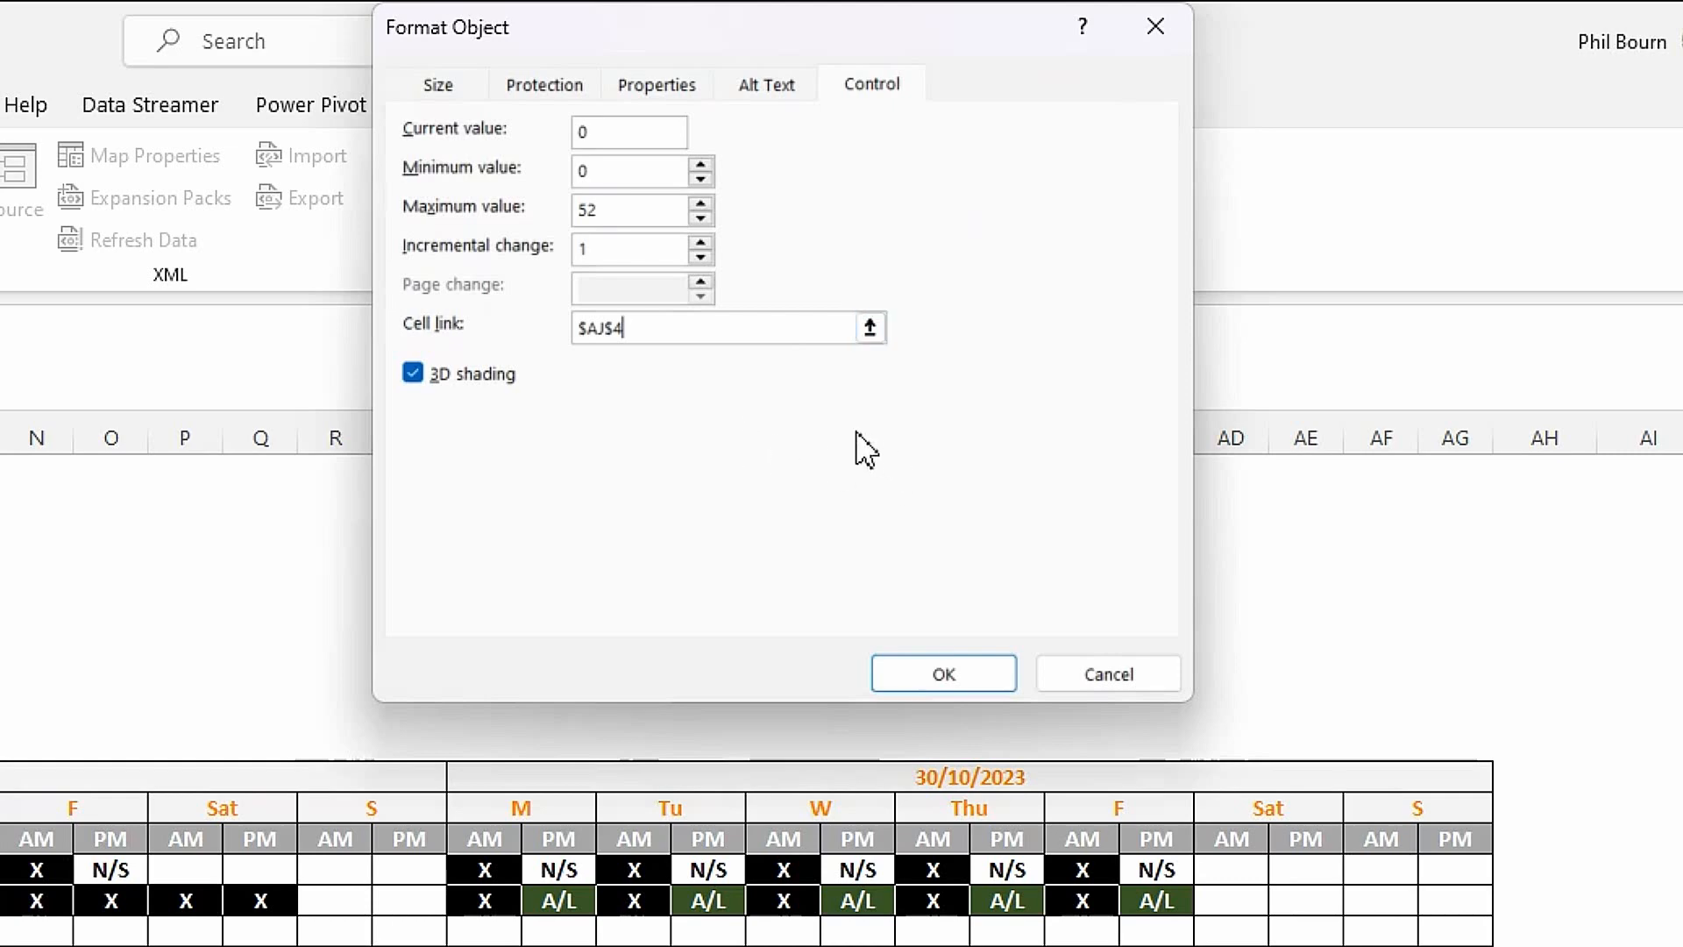
Unlock the spin button, exclude it from printing, and apply the control settings.
left_click(659, 88)
left_click(581, 88)
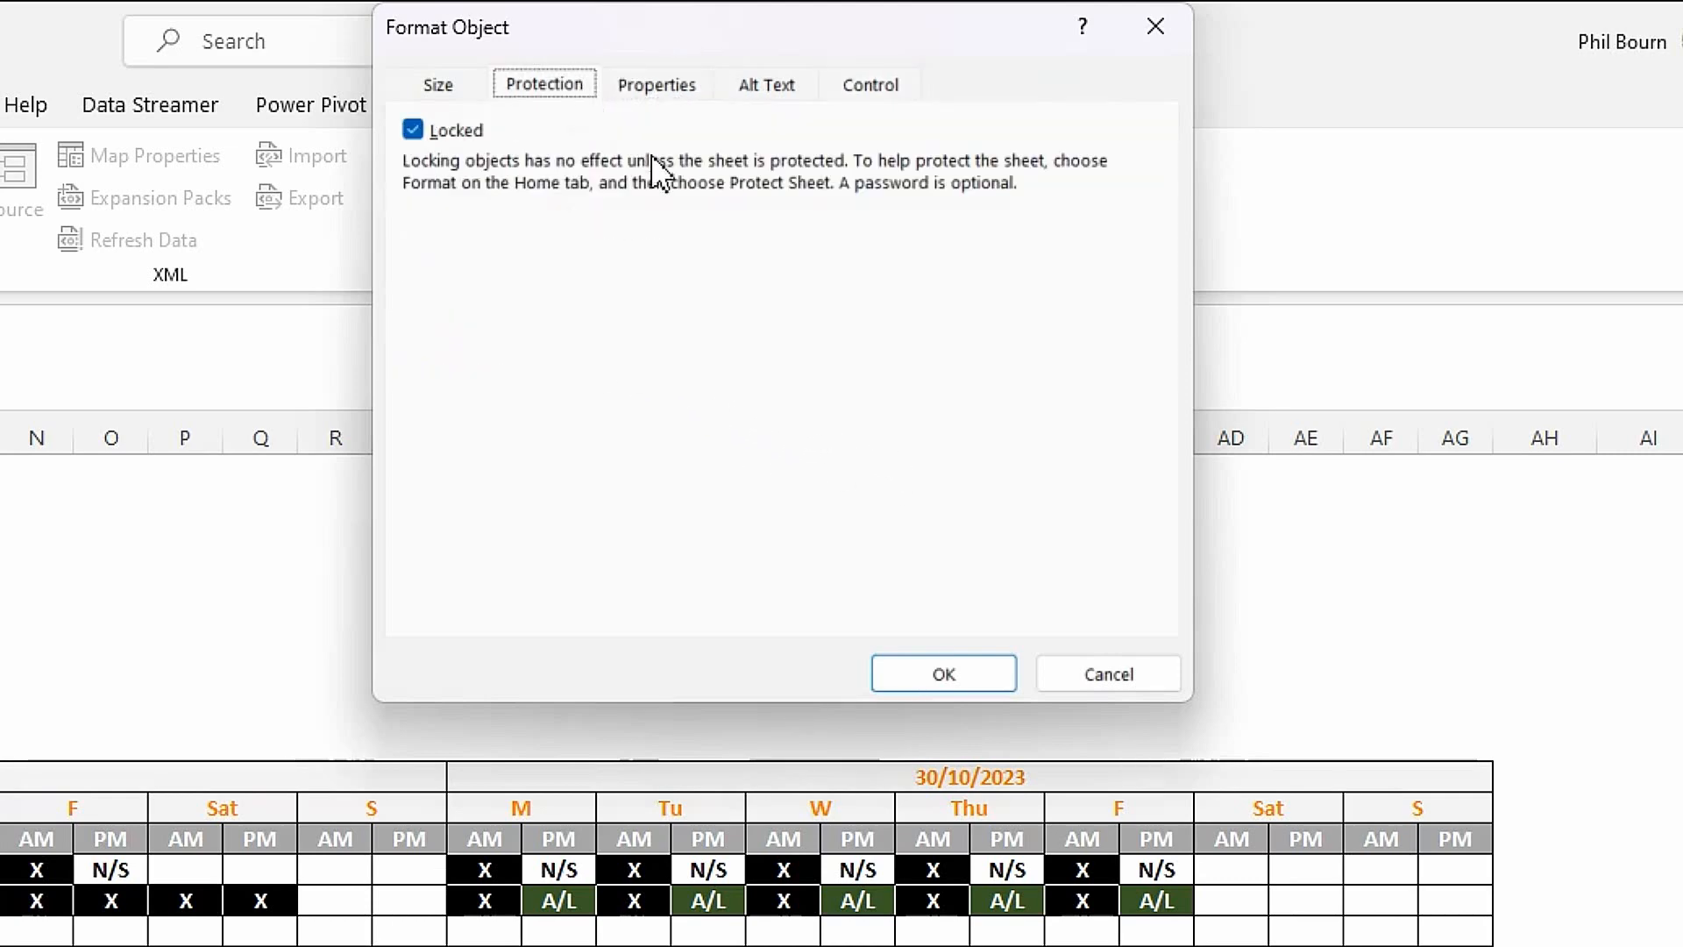
left_click(414, 131)
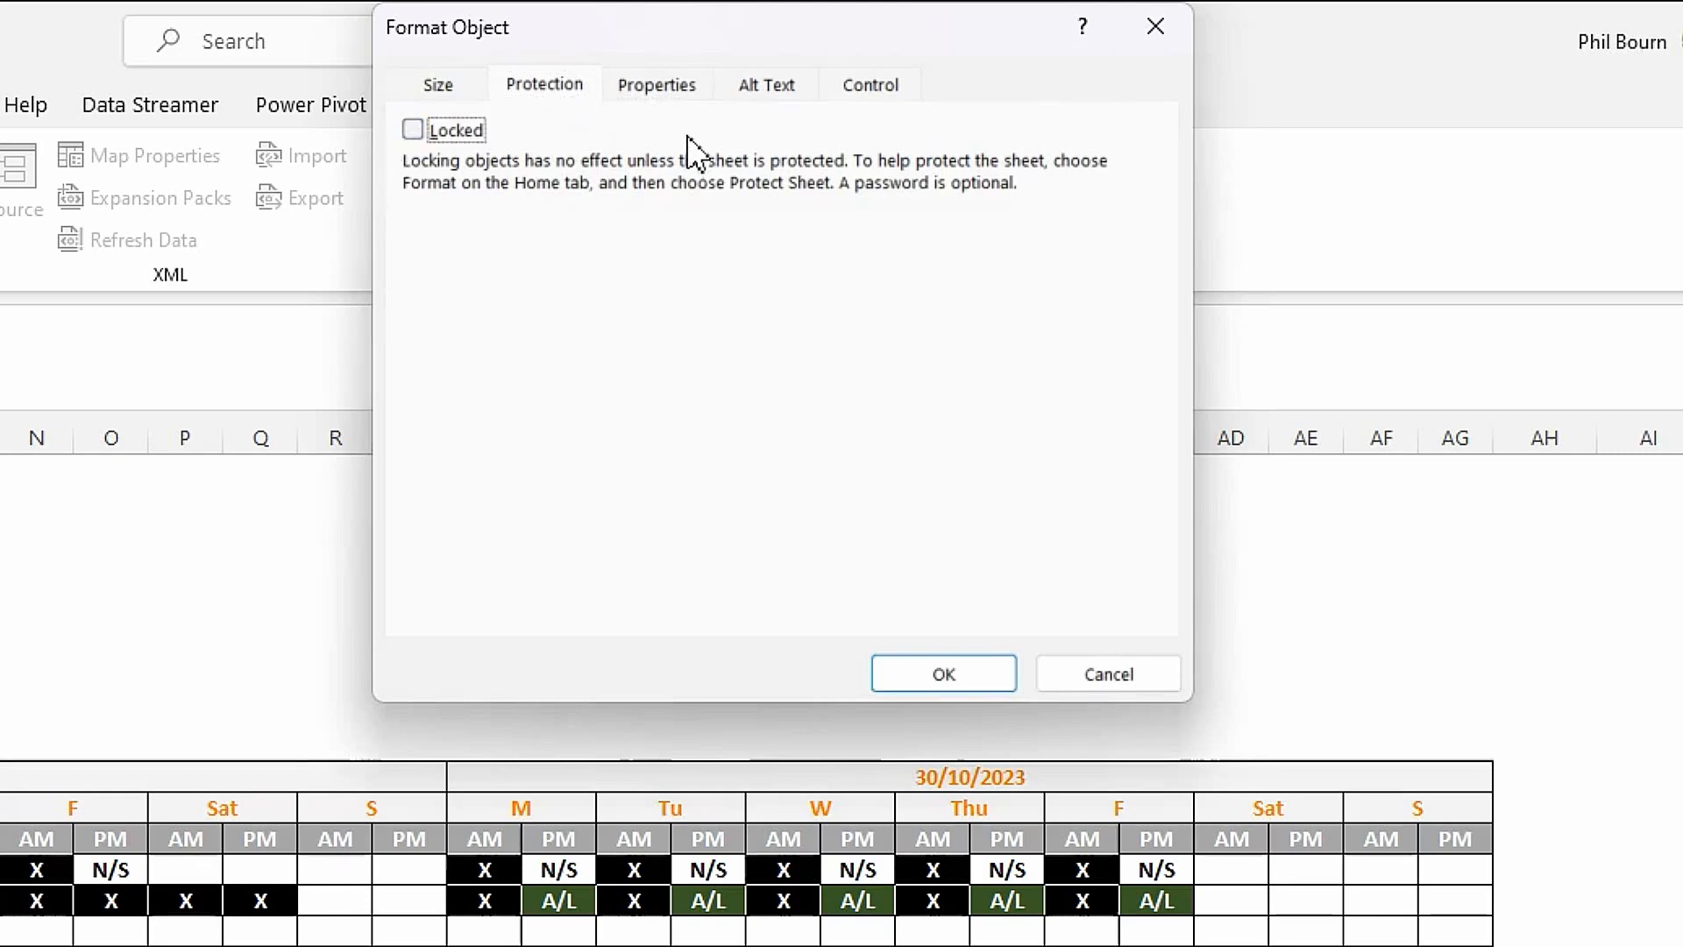
left_click(653, 88)
left_click(419, 272)
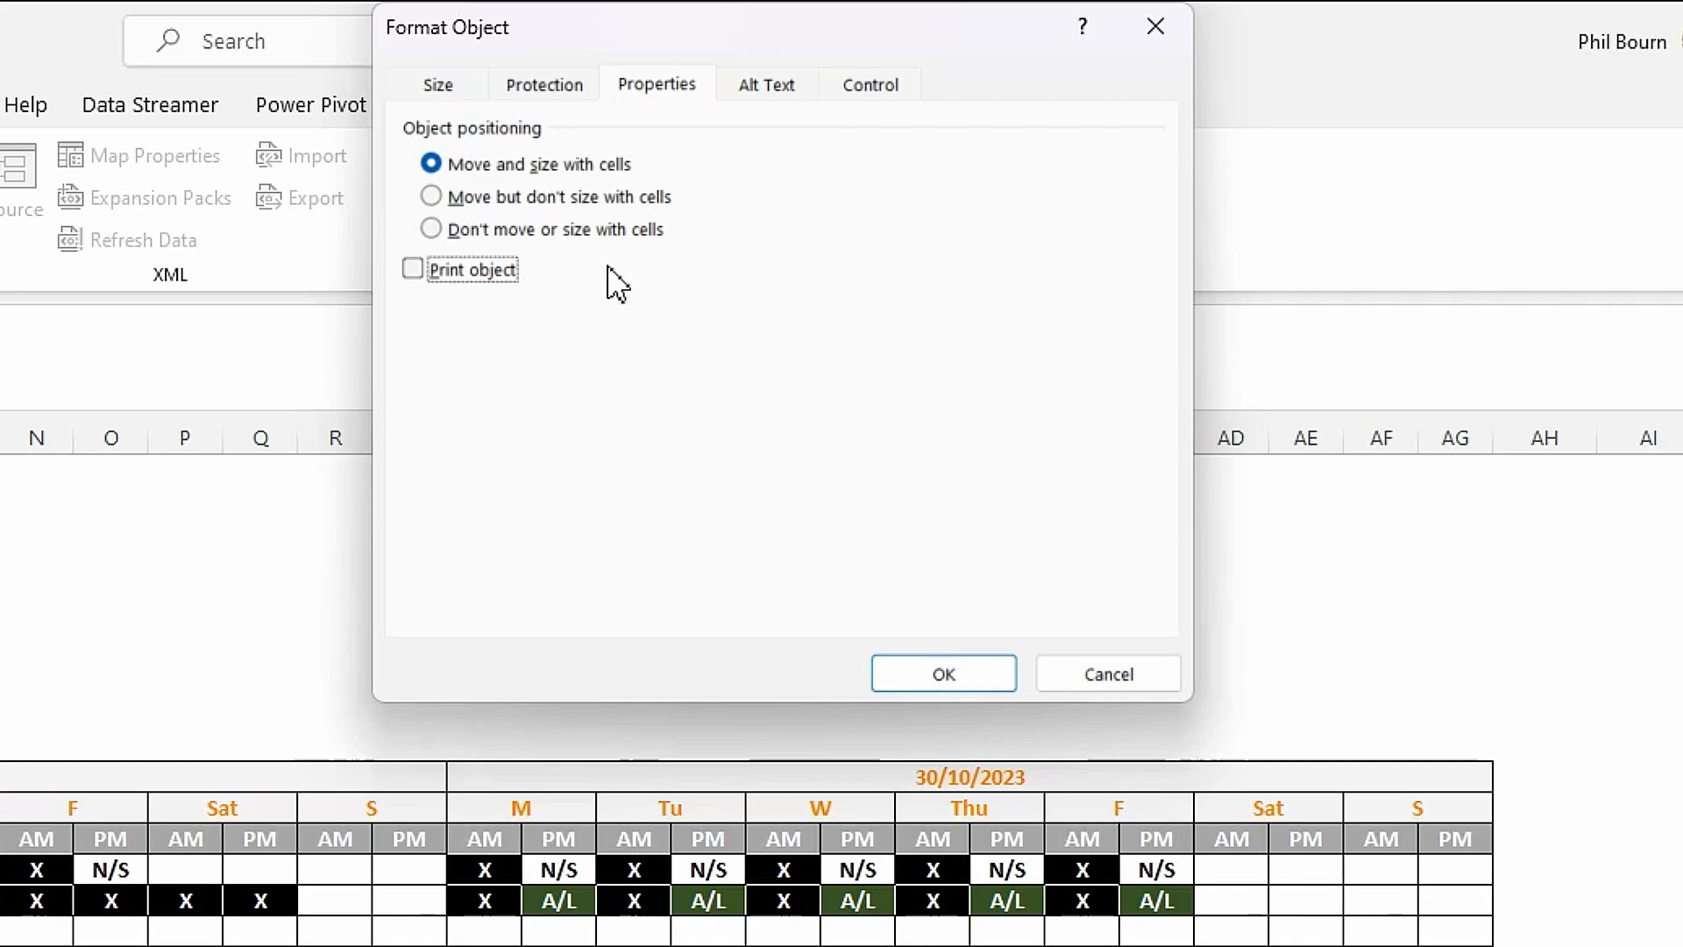
left_click(929, 673)
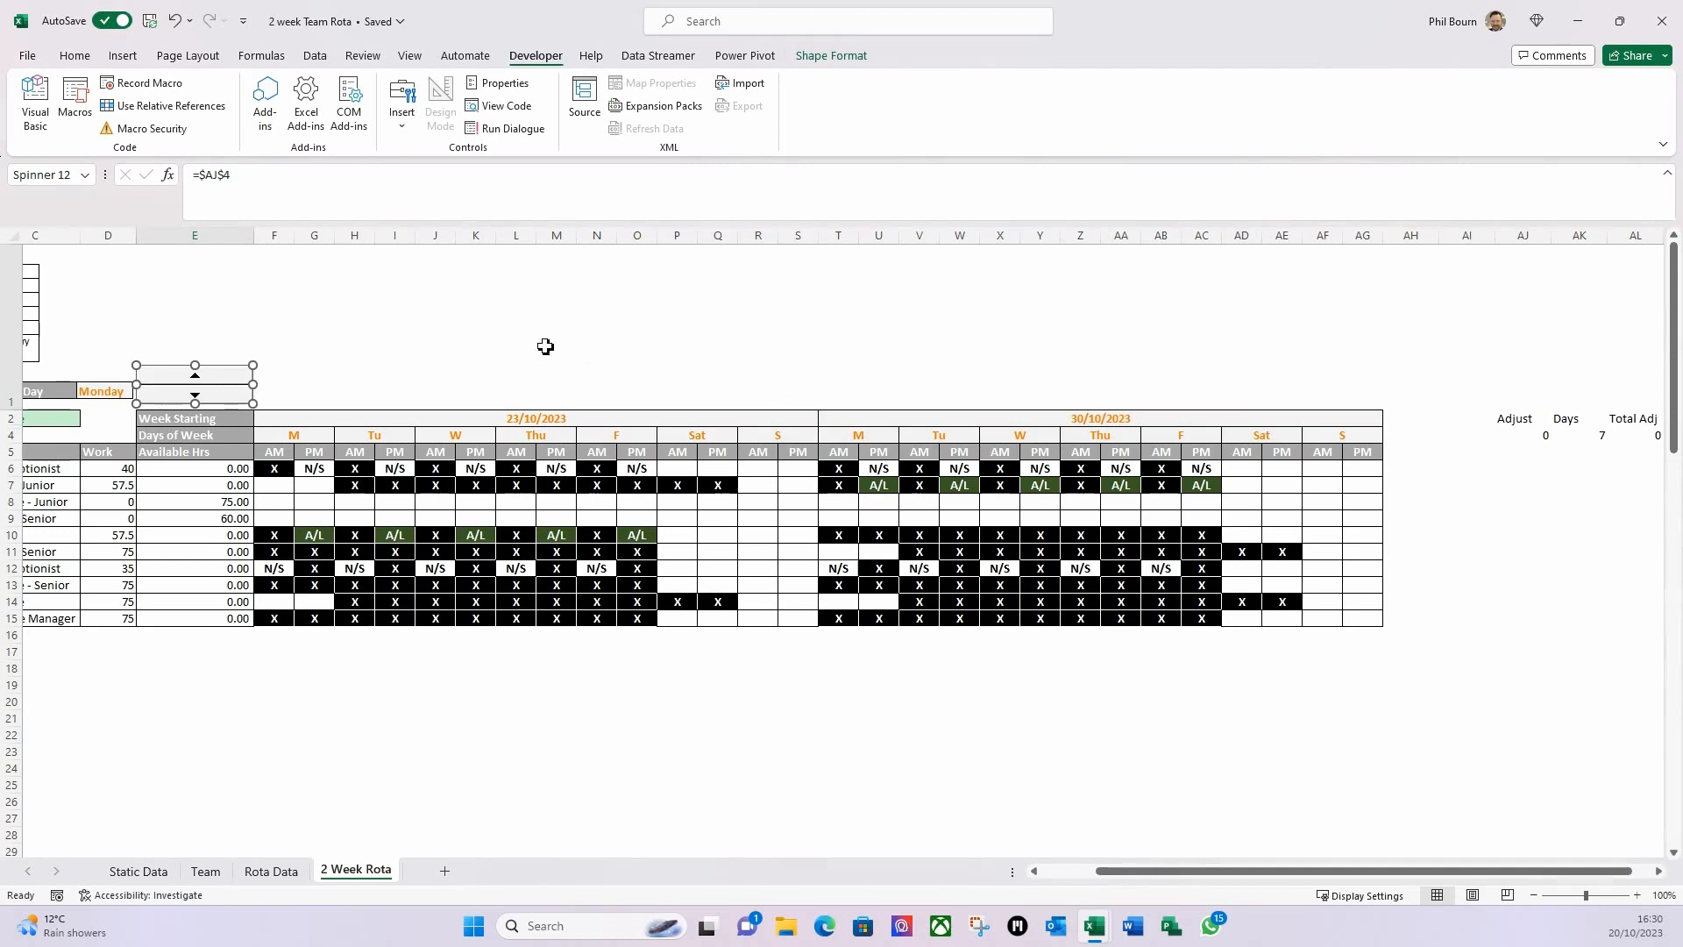
left_click(530, 345)
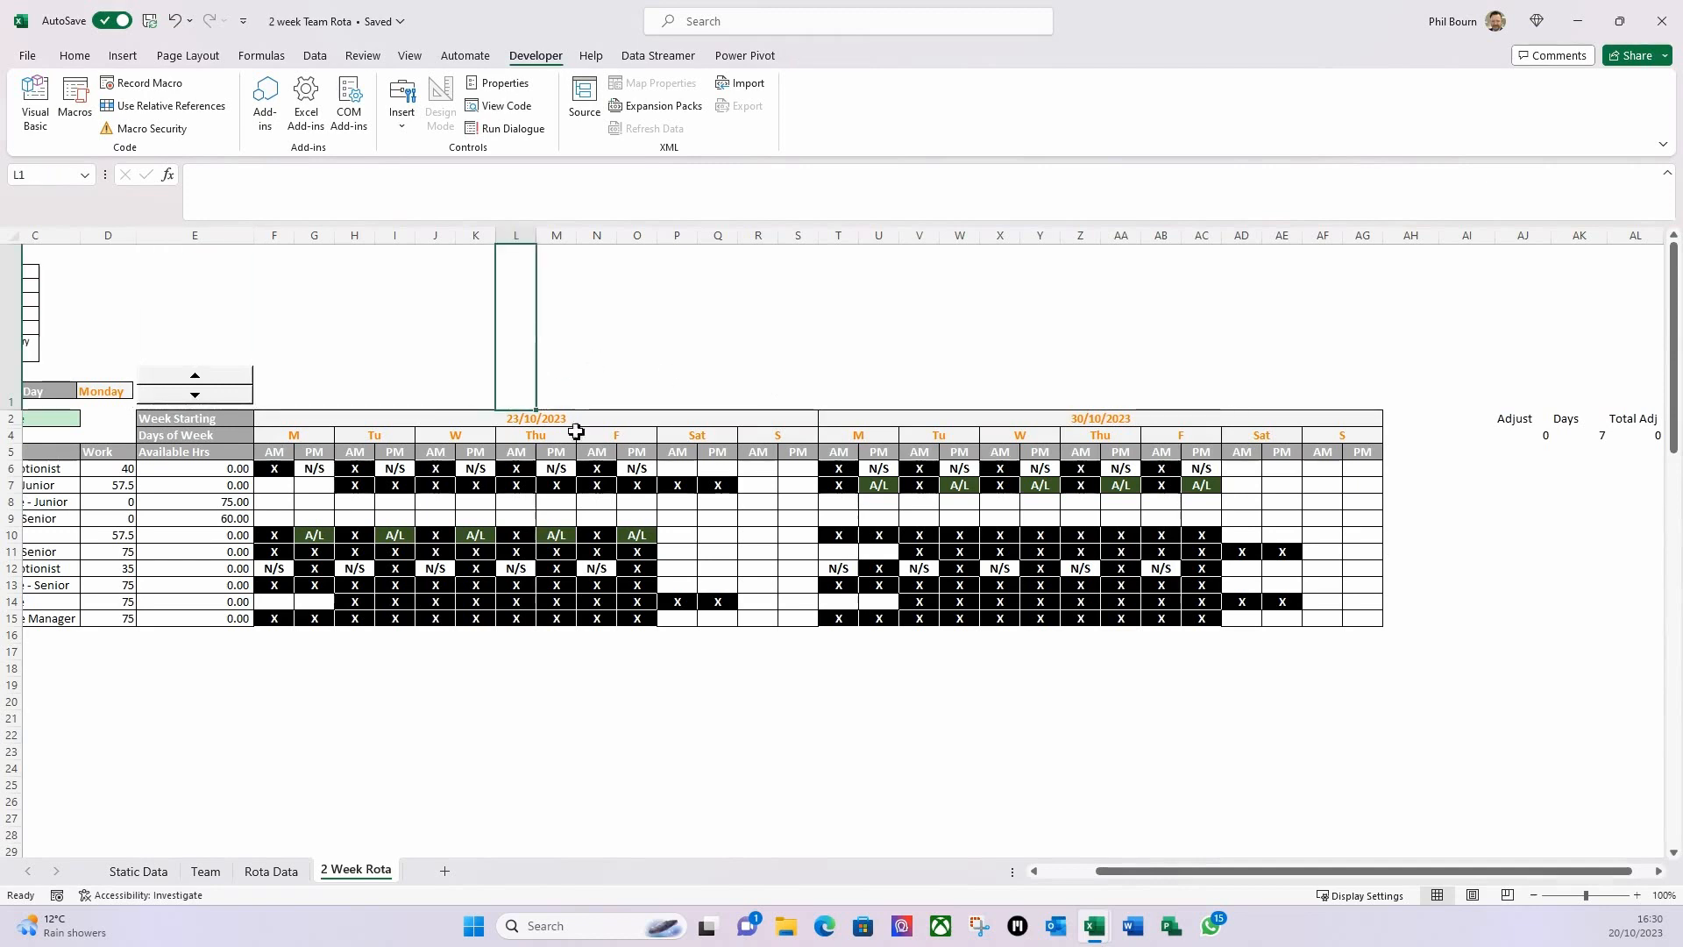
Test the spin button by moving the rota forward one week and back, and forward three weeks and back.
left_click_drag(1118, 879, 1041, 880)
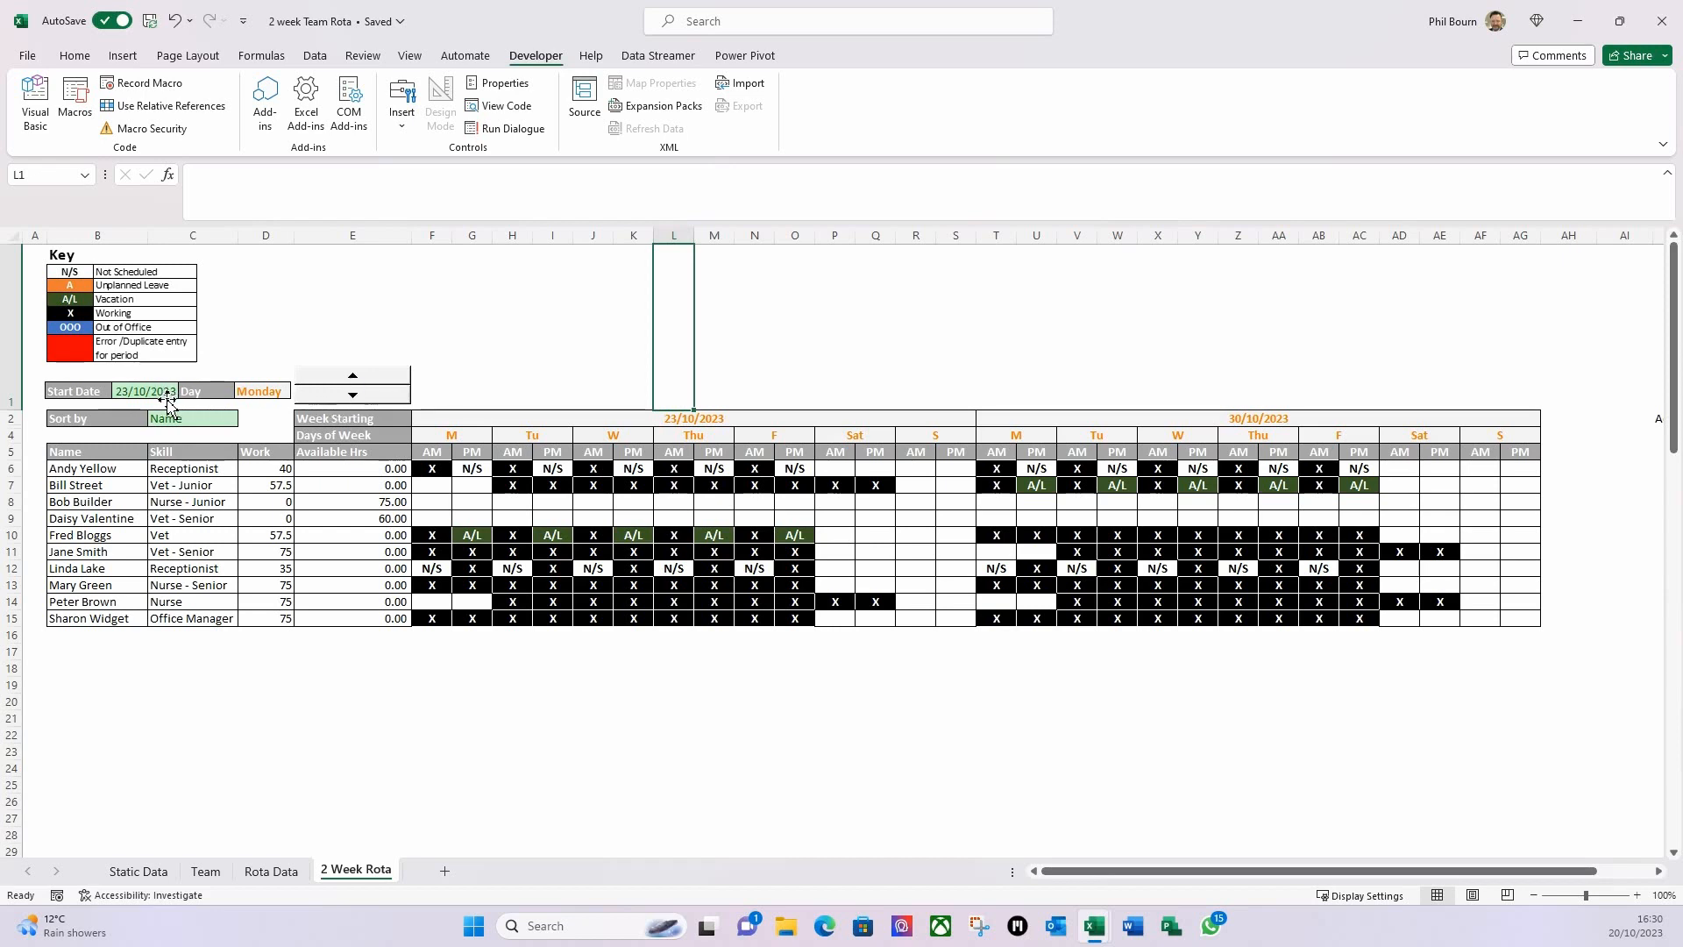
left_click(353, 375)
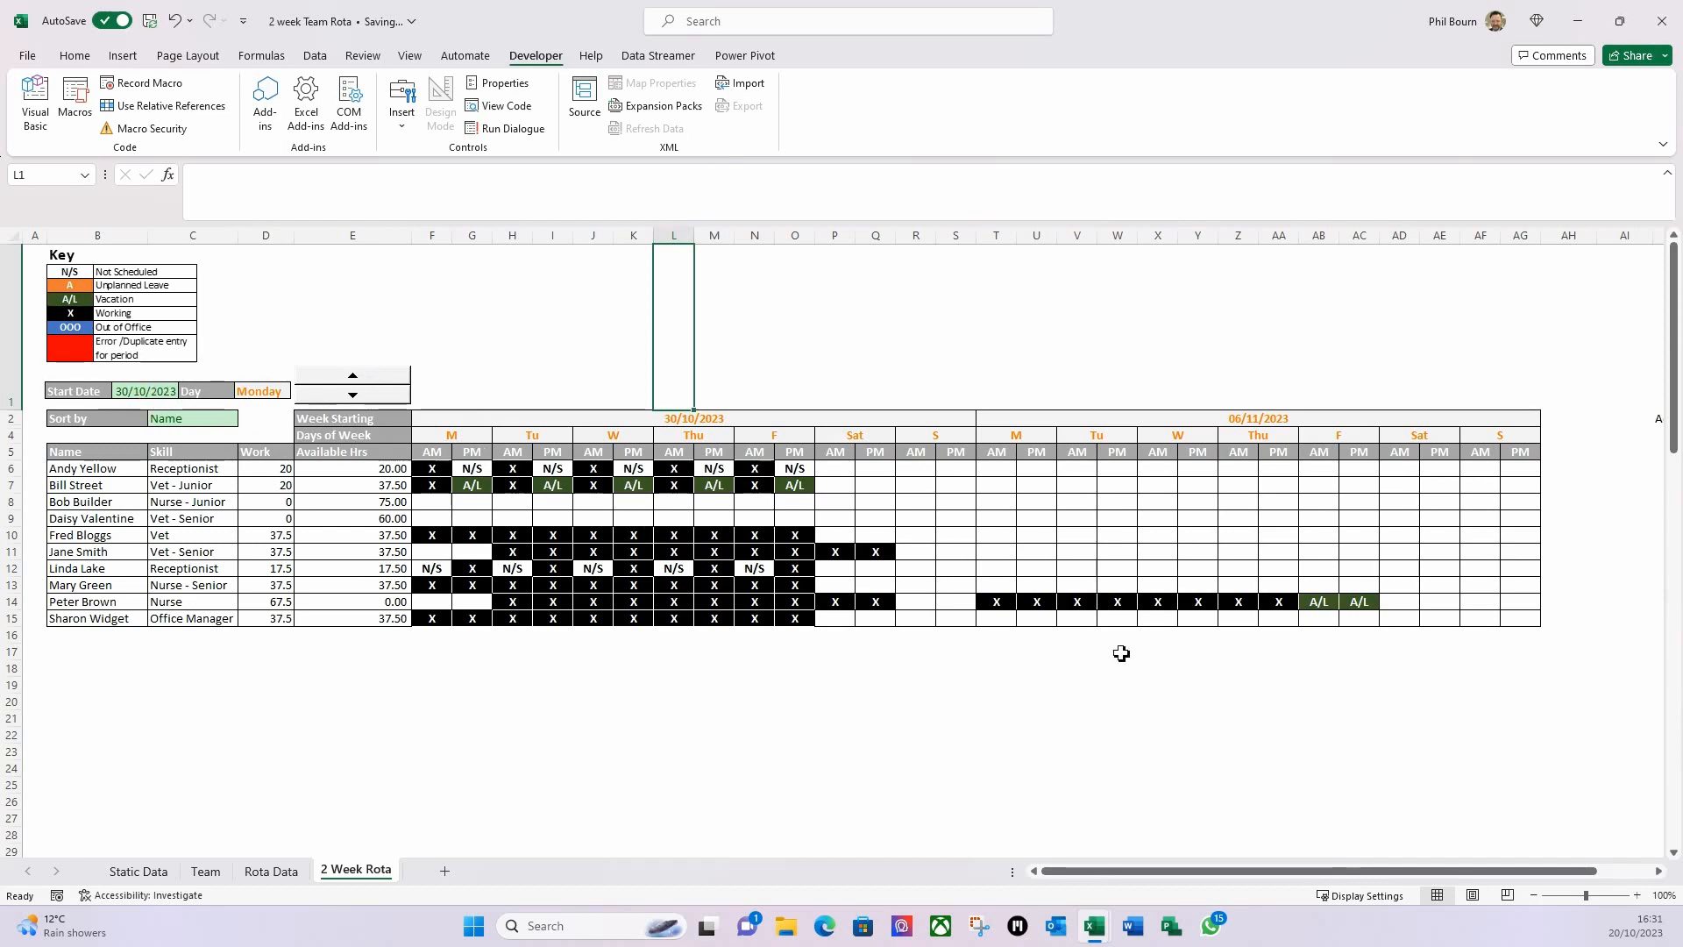
left_click(352, 394)
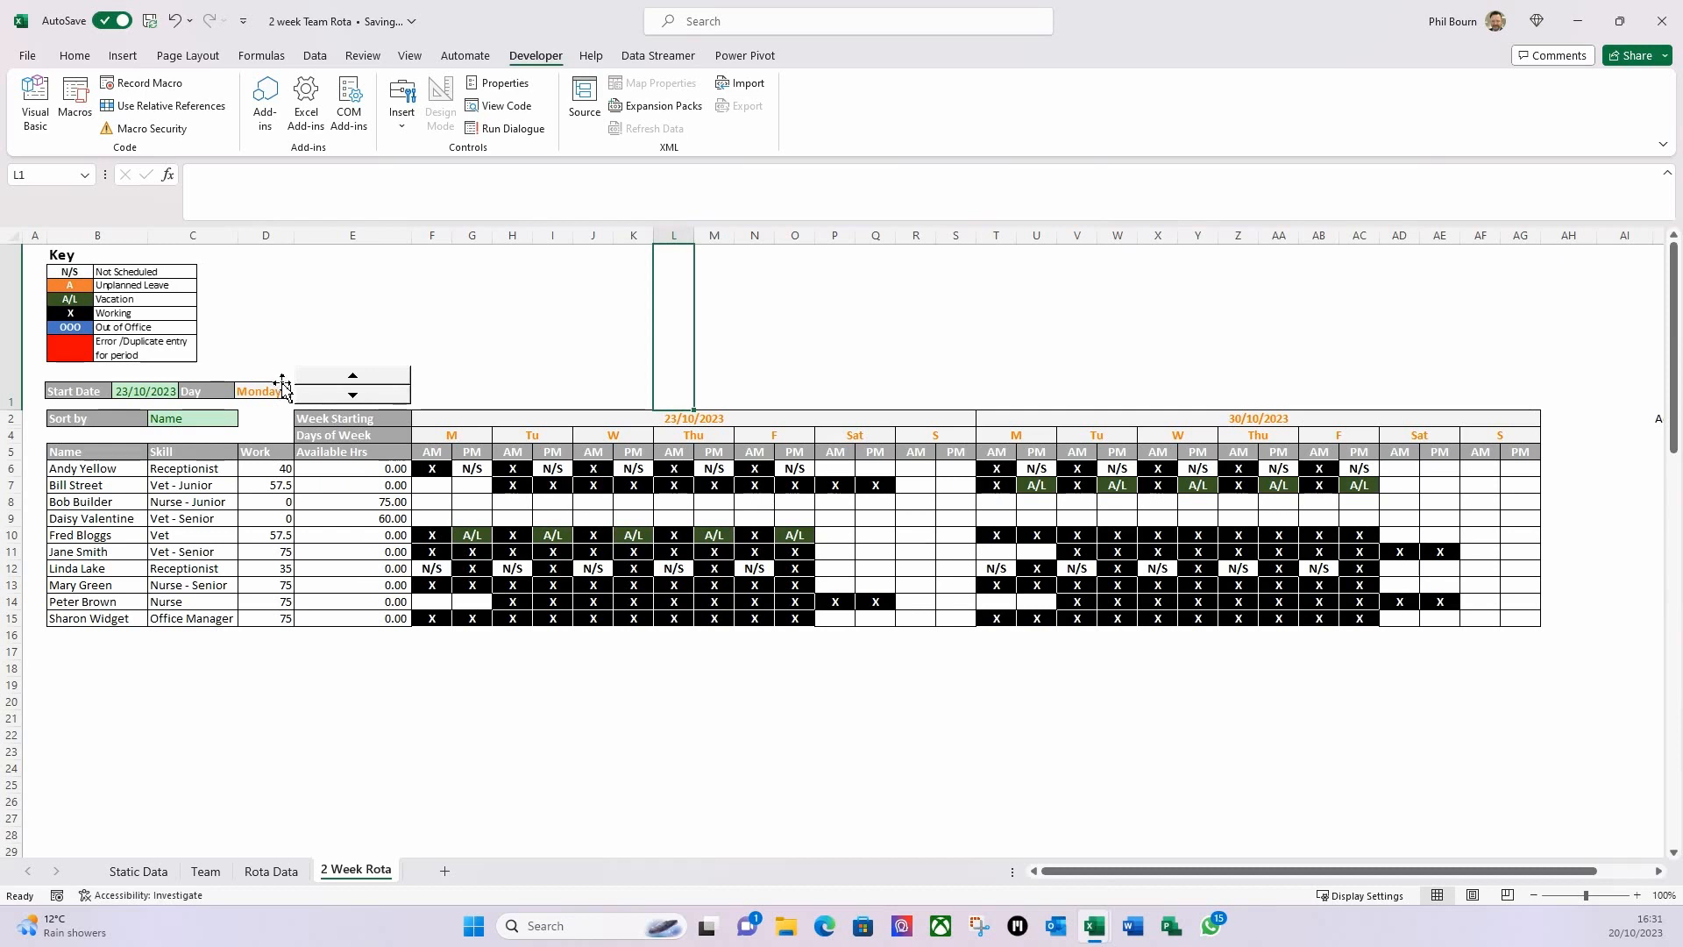
left_click(359, 377)
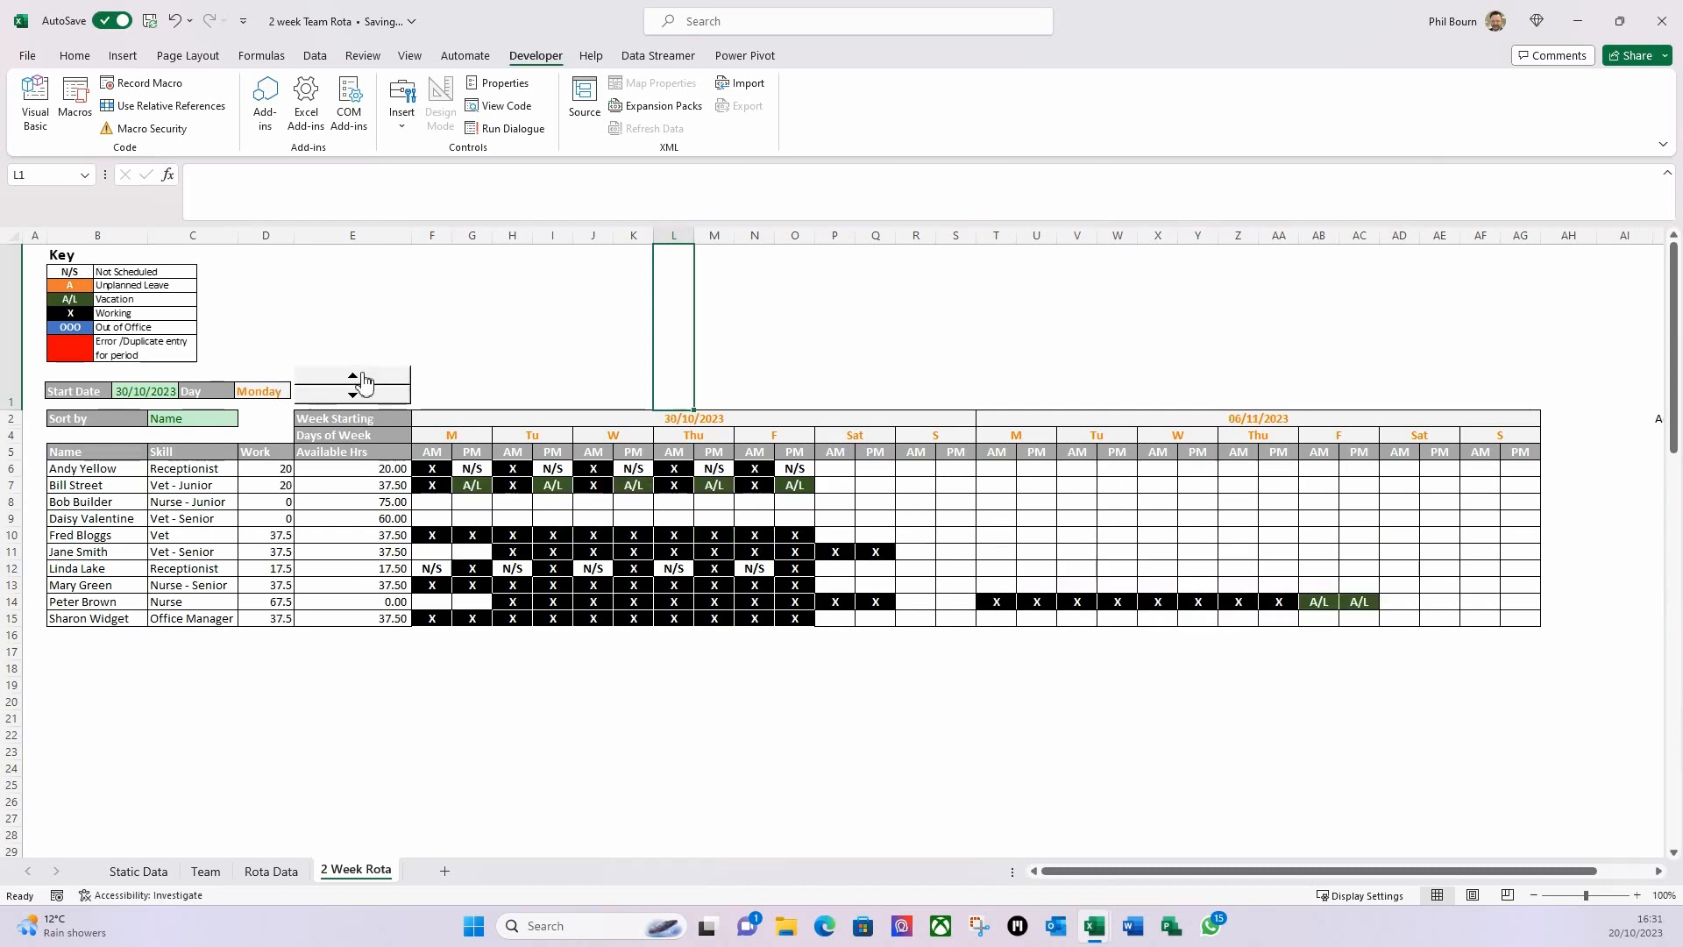
left_click(360, 377)
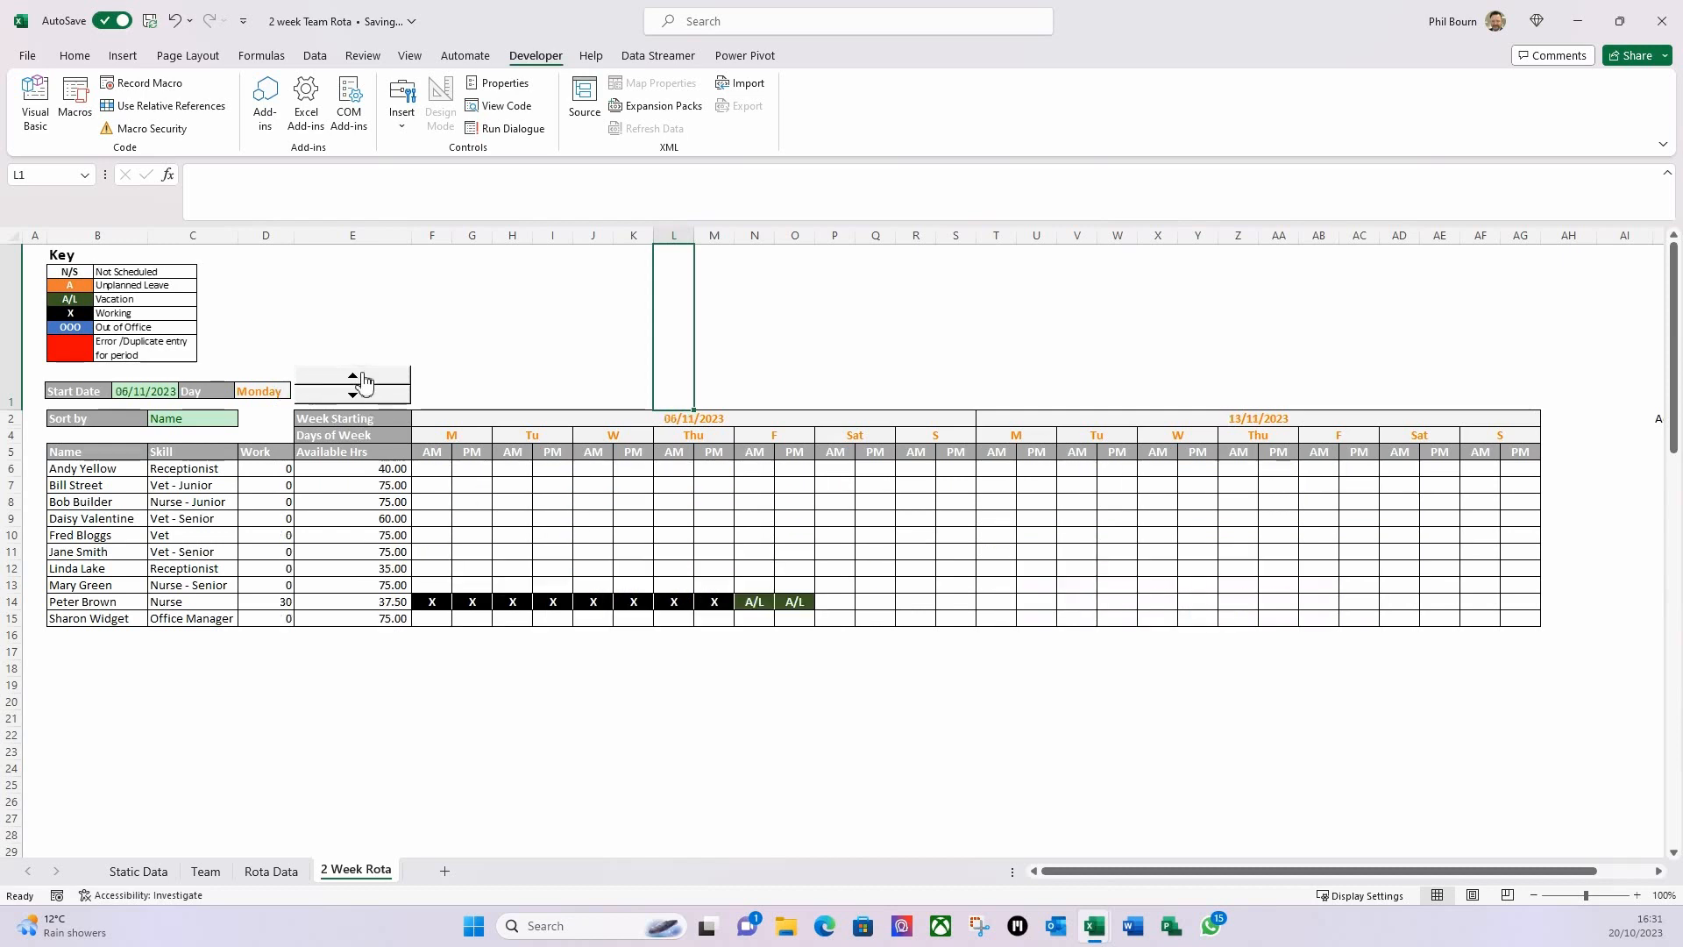
left_click(361, 377)
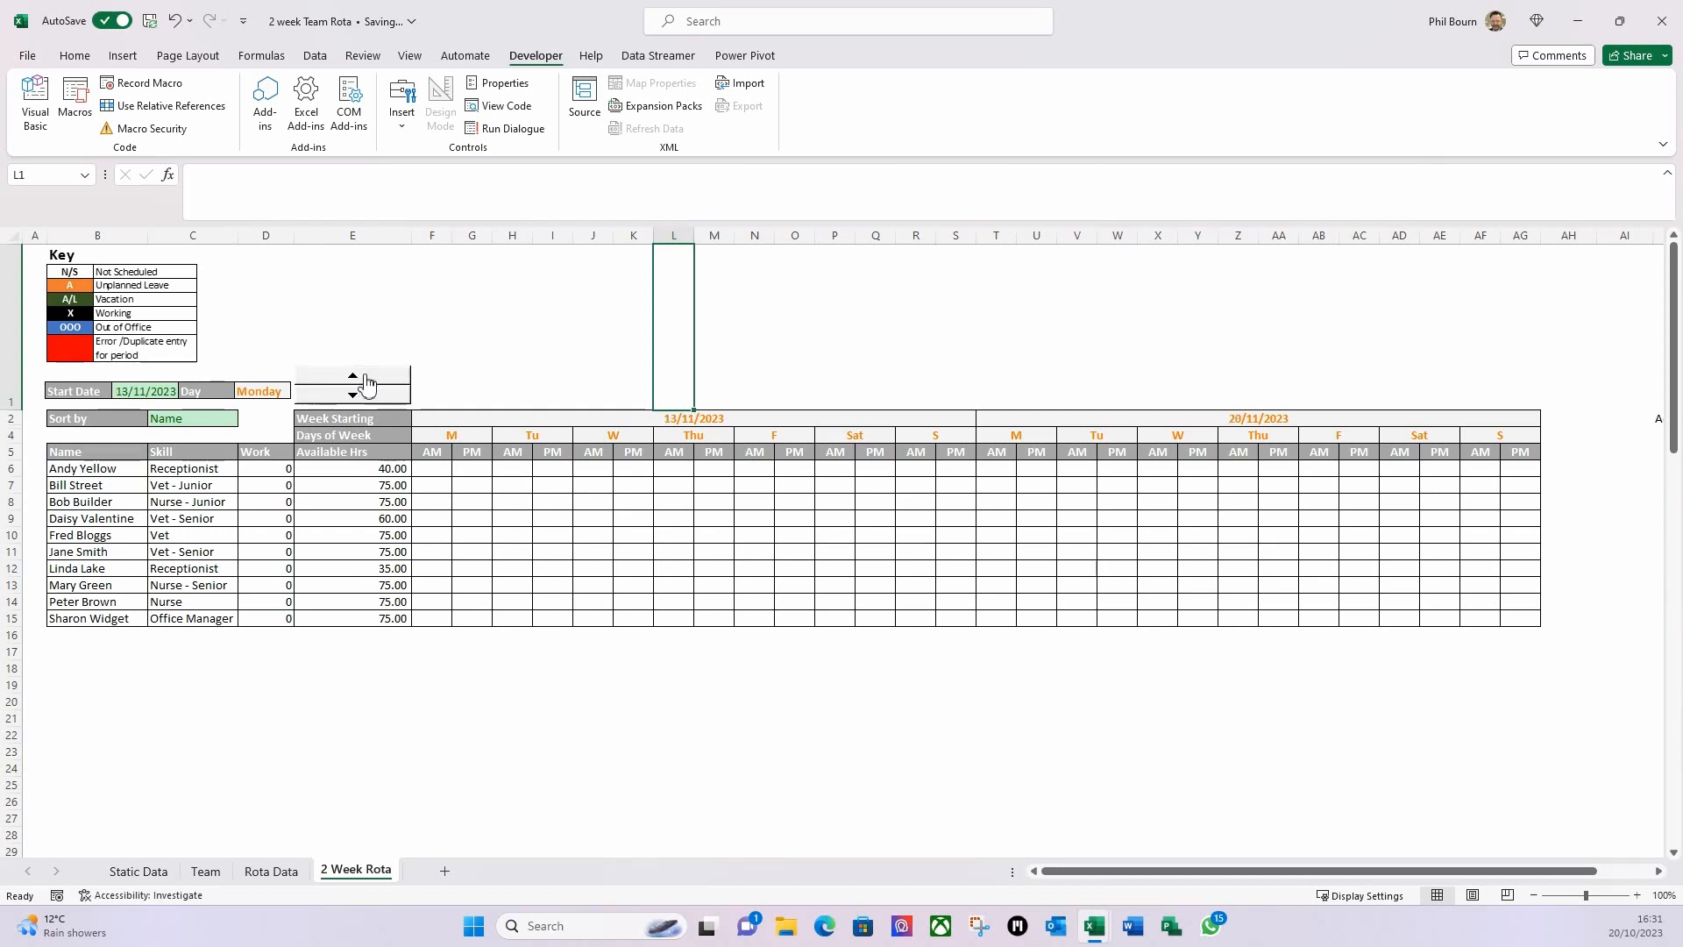
left_click(372, 397)
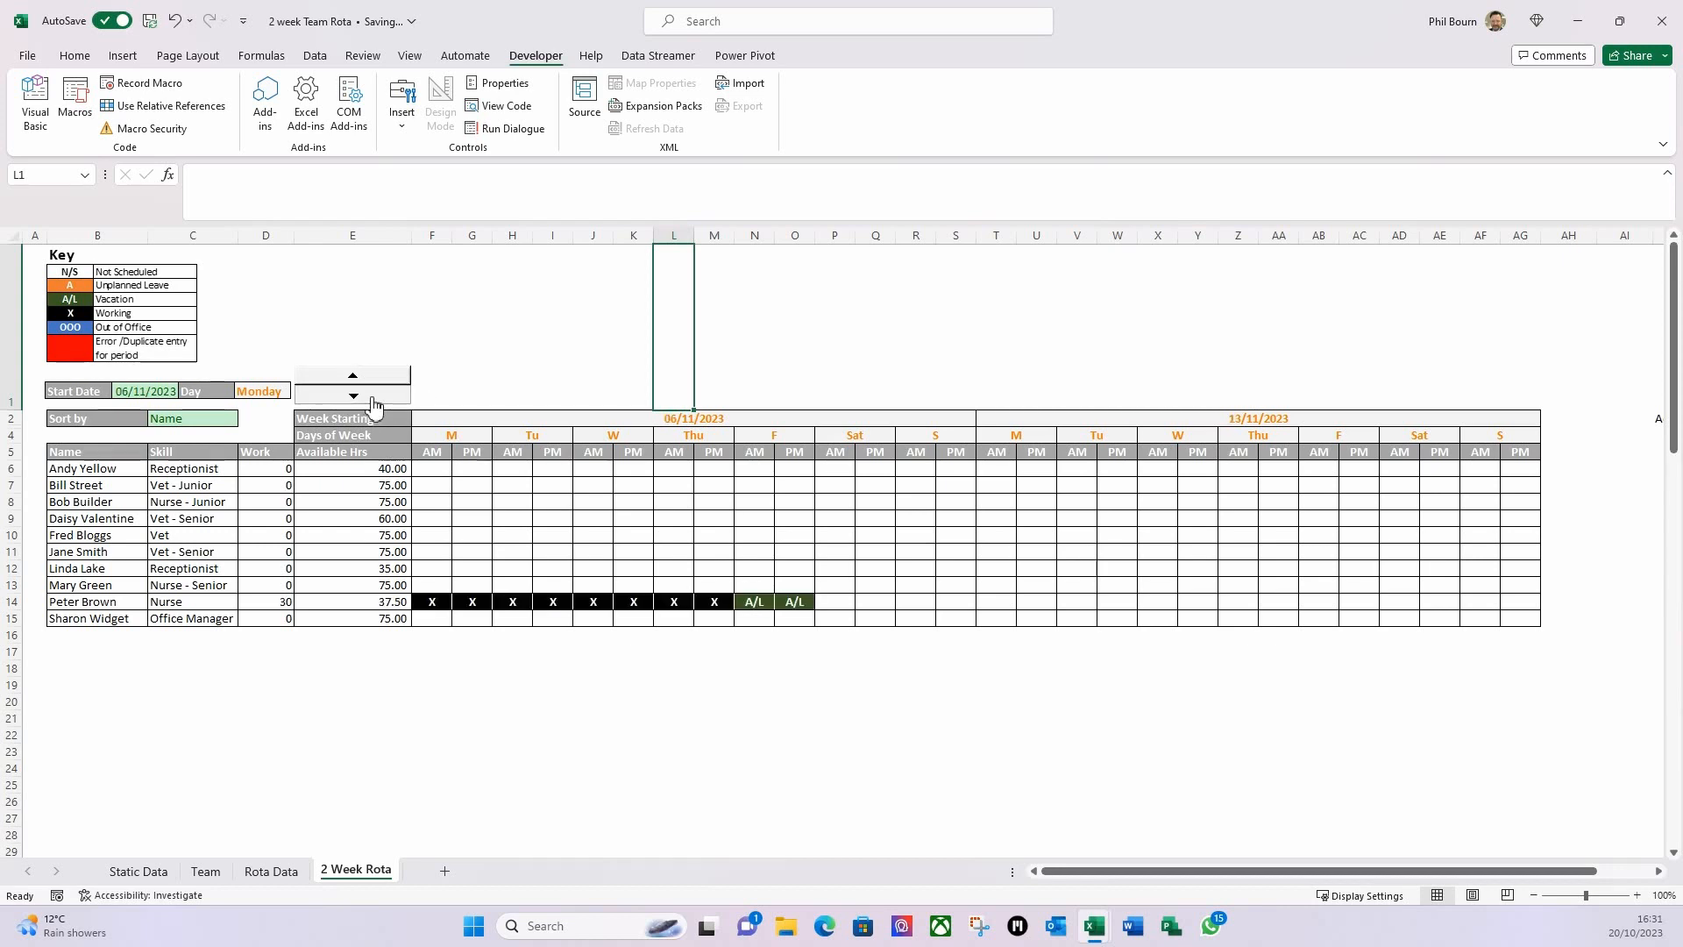
left_click(372, 396)
left_click(373, 396)
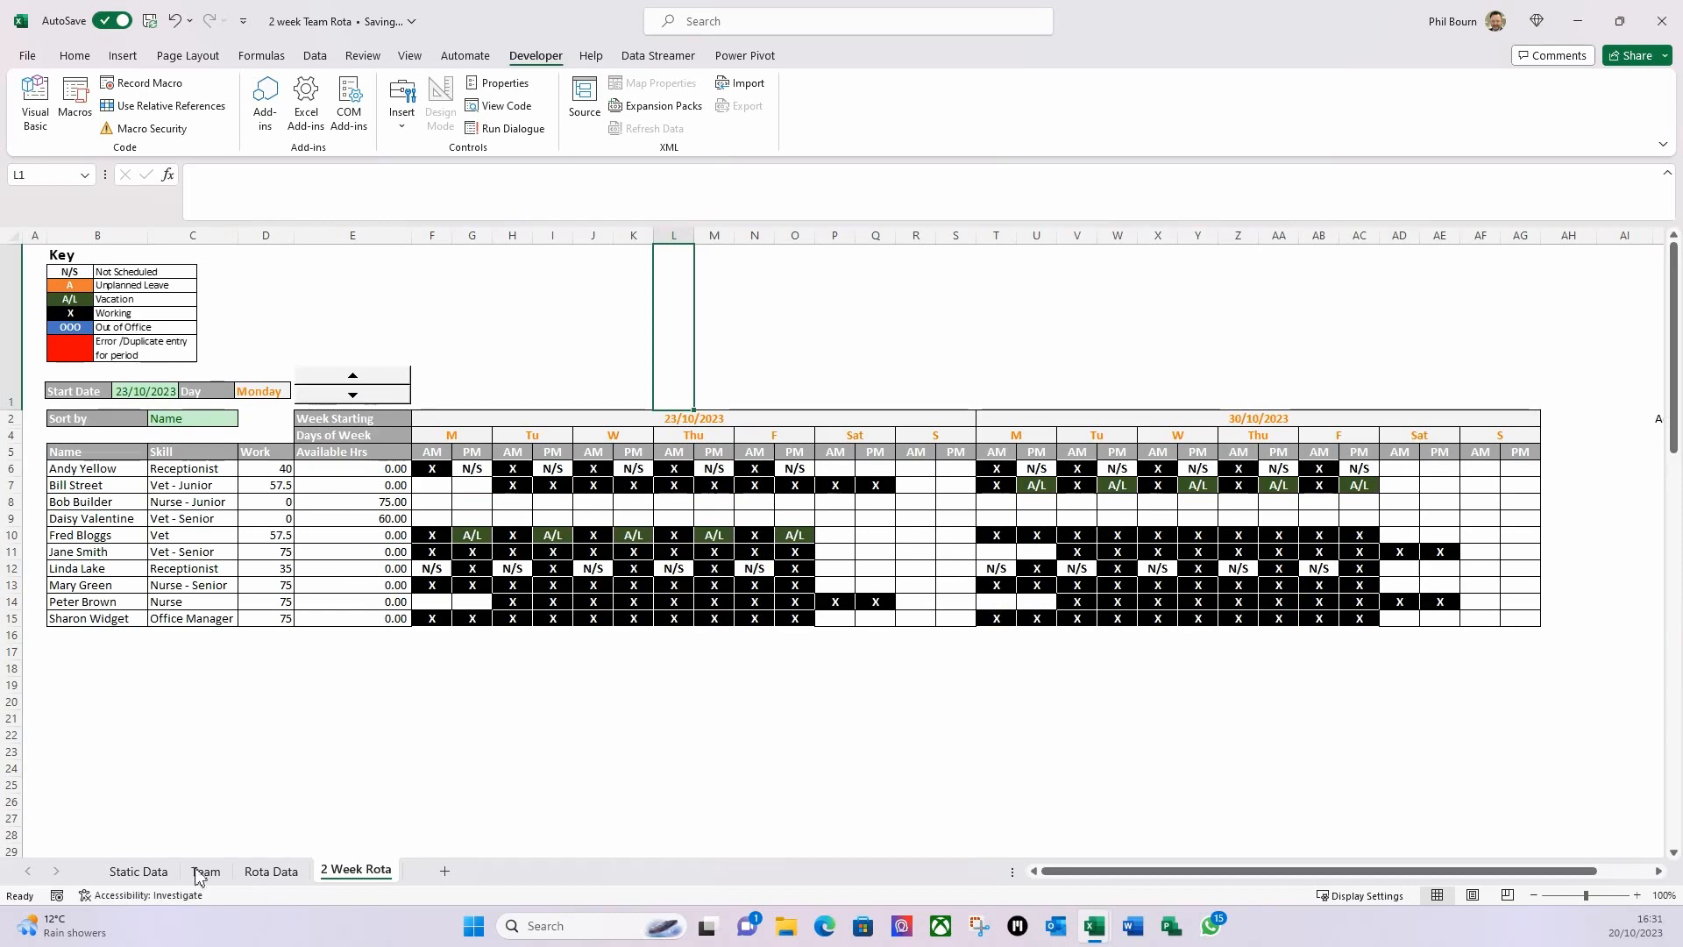
On the Static Data sheet, move the two start date blocks in A1:D3 down by one row.
left_click(139, 871)
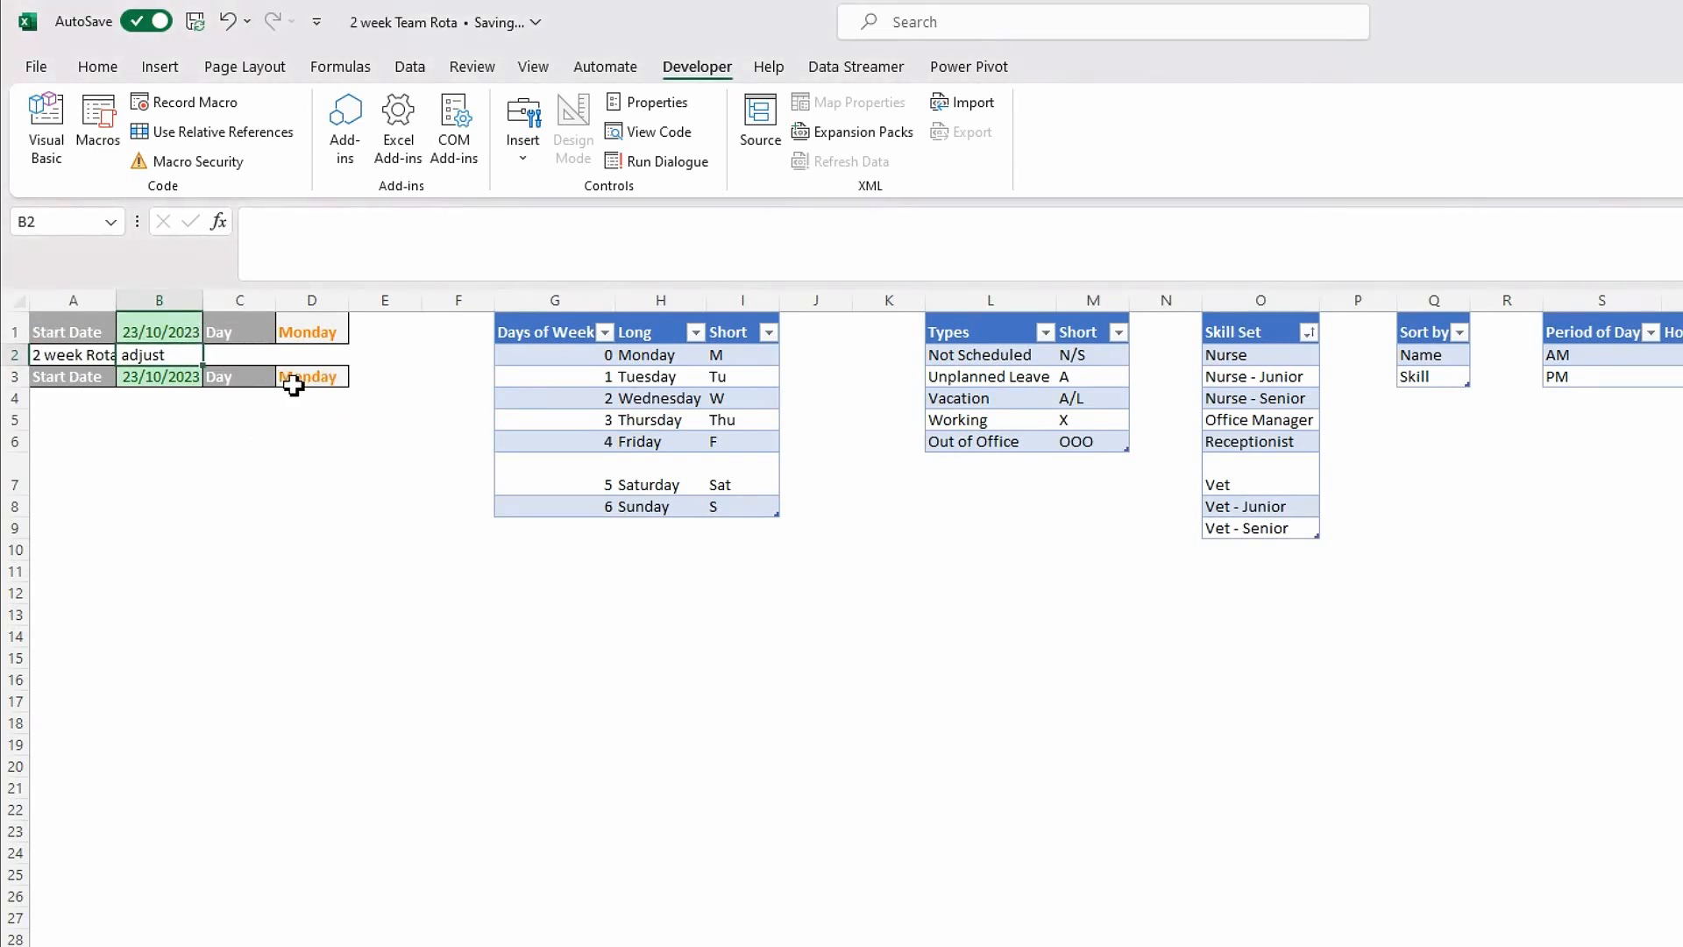
left_click_drag(292, 377, 66, 337)
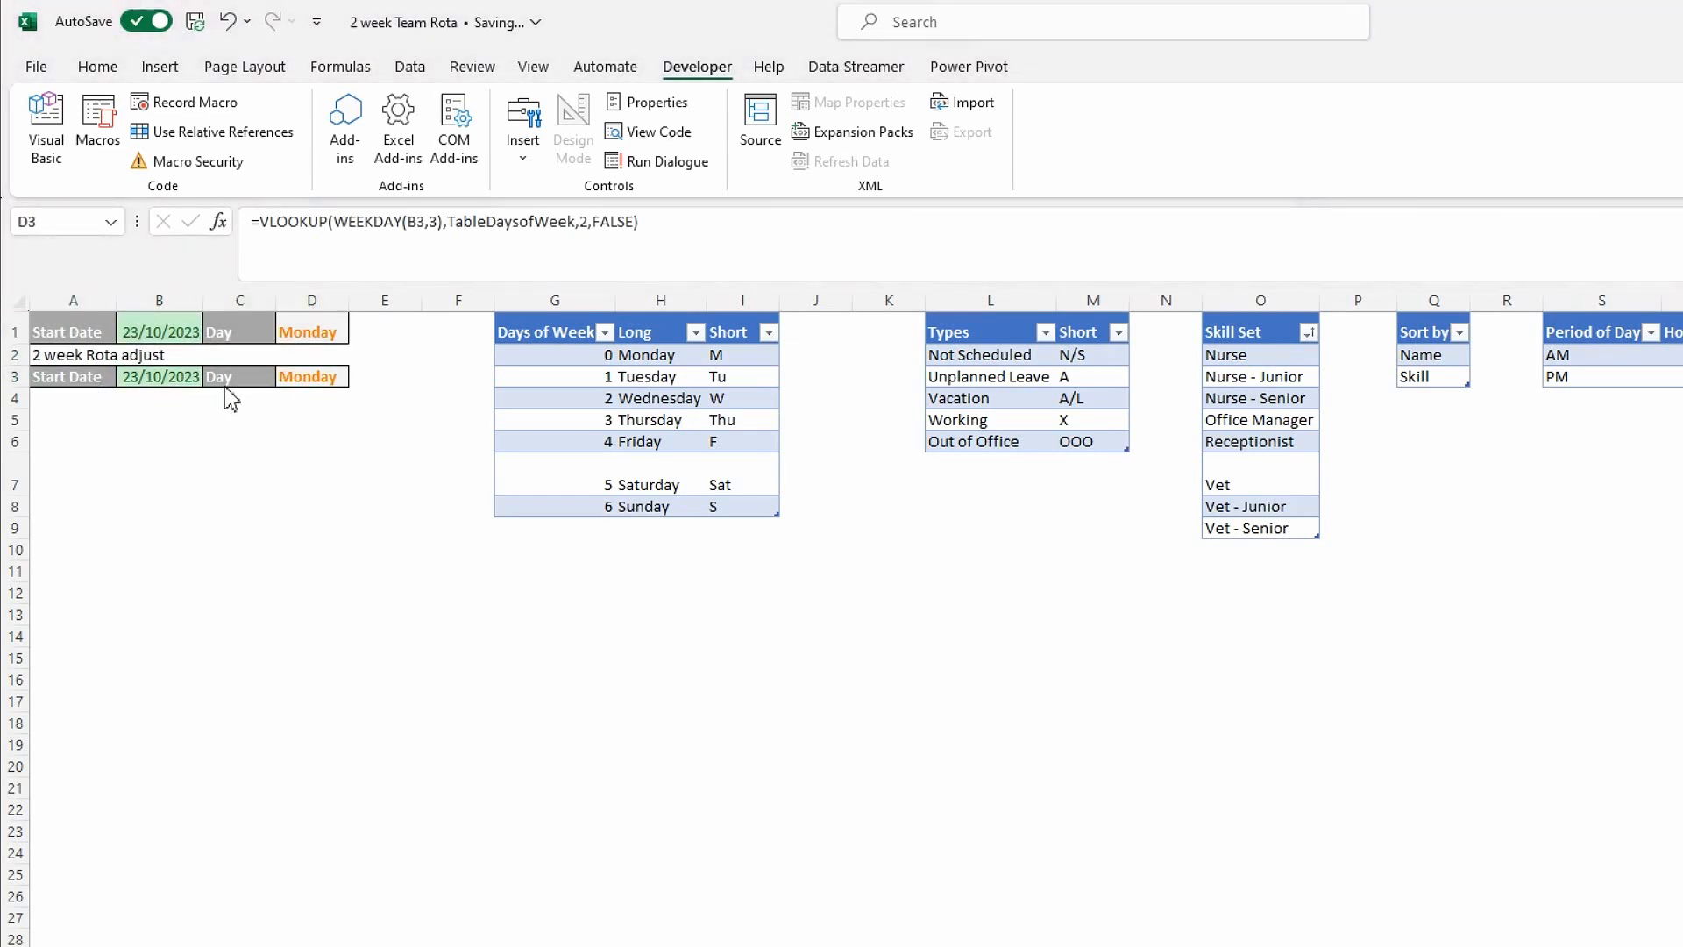
left_click_drag(311, 388, 313, 410)
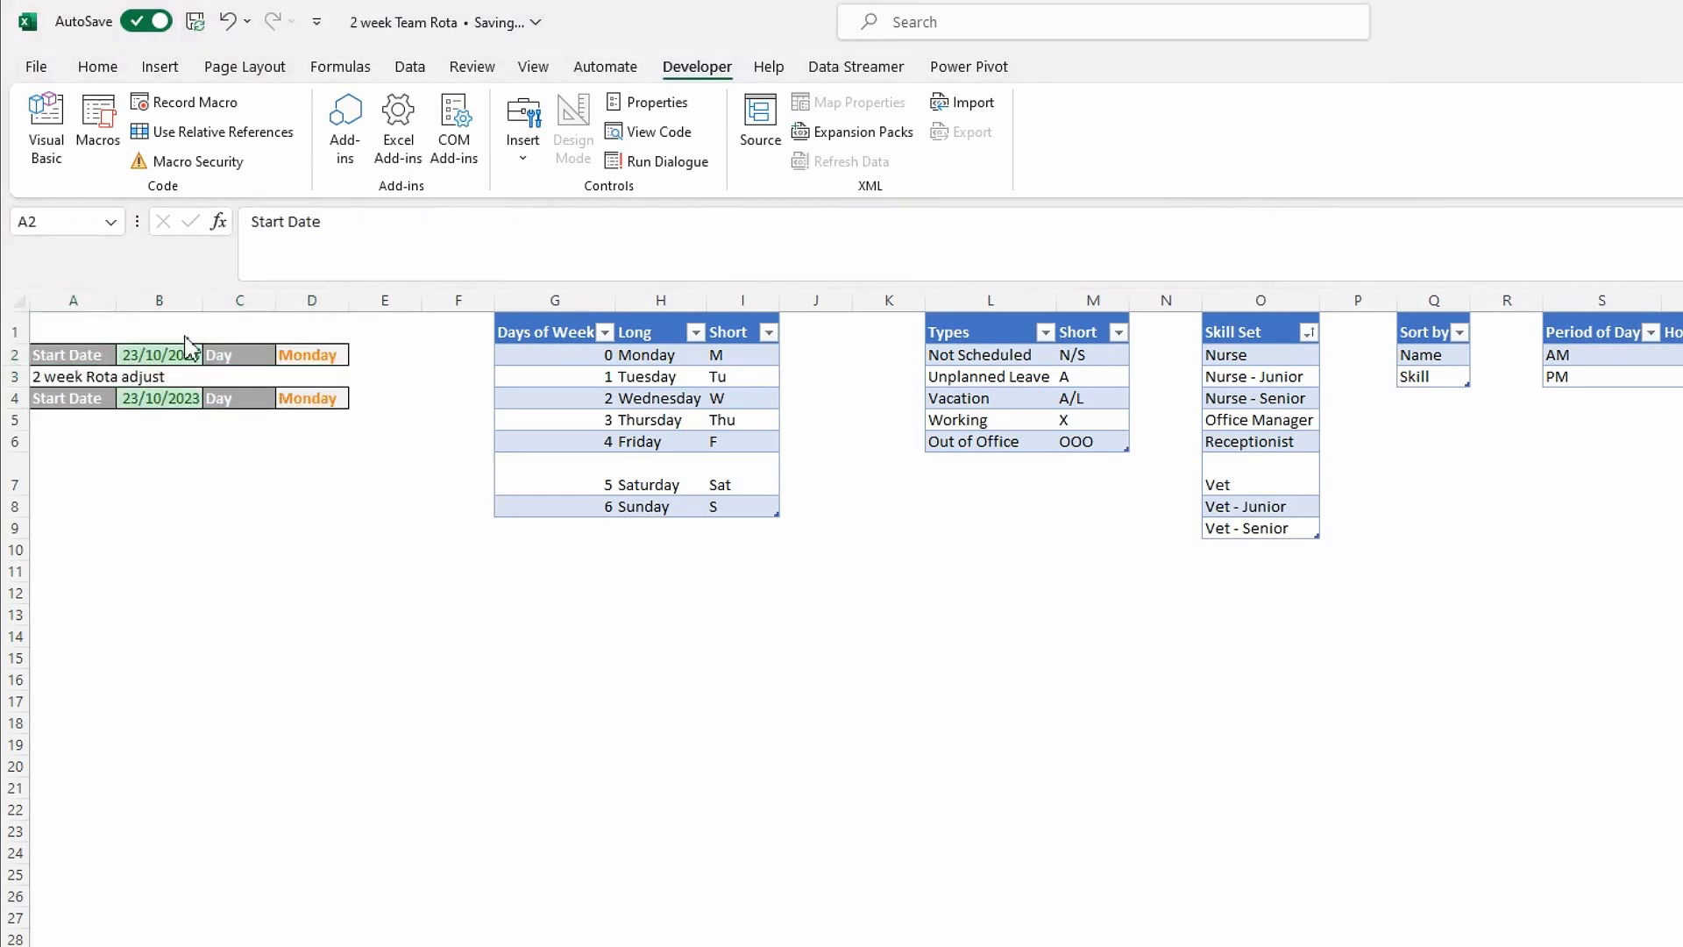
Label the upper start date block by entering "Master Start" in cell A1.
left_click(211, 326)
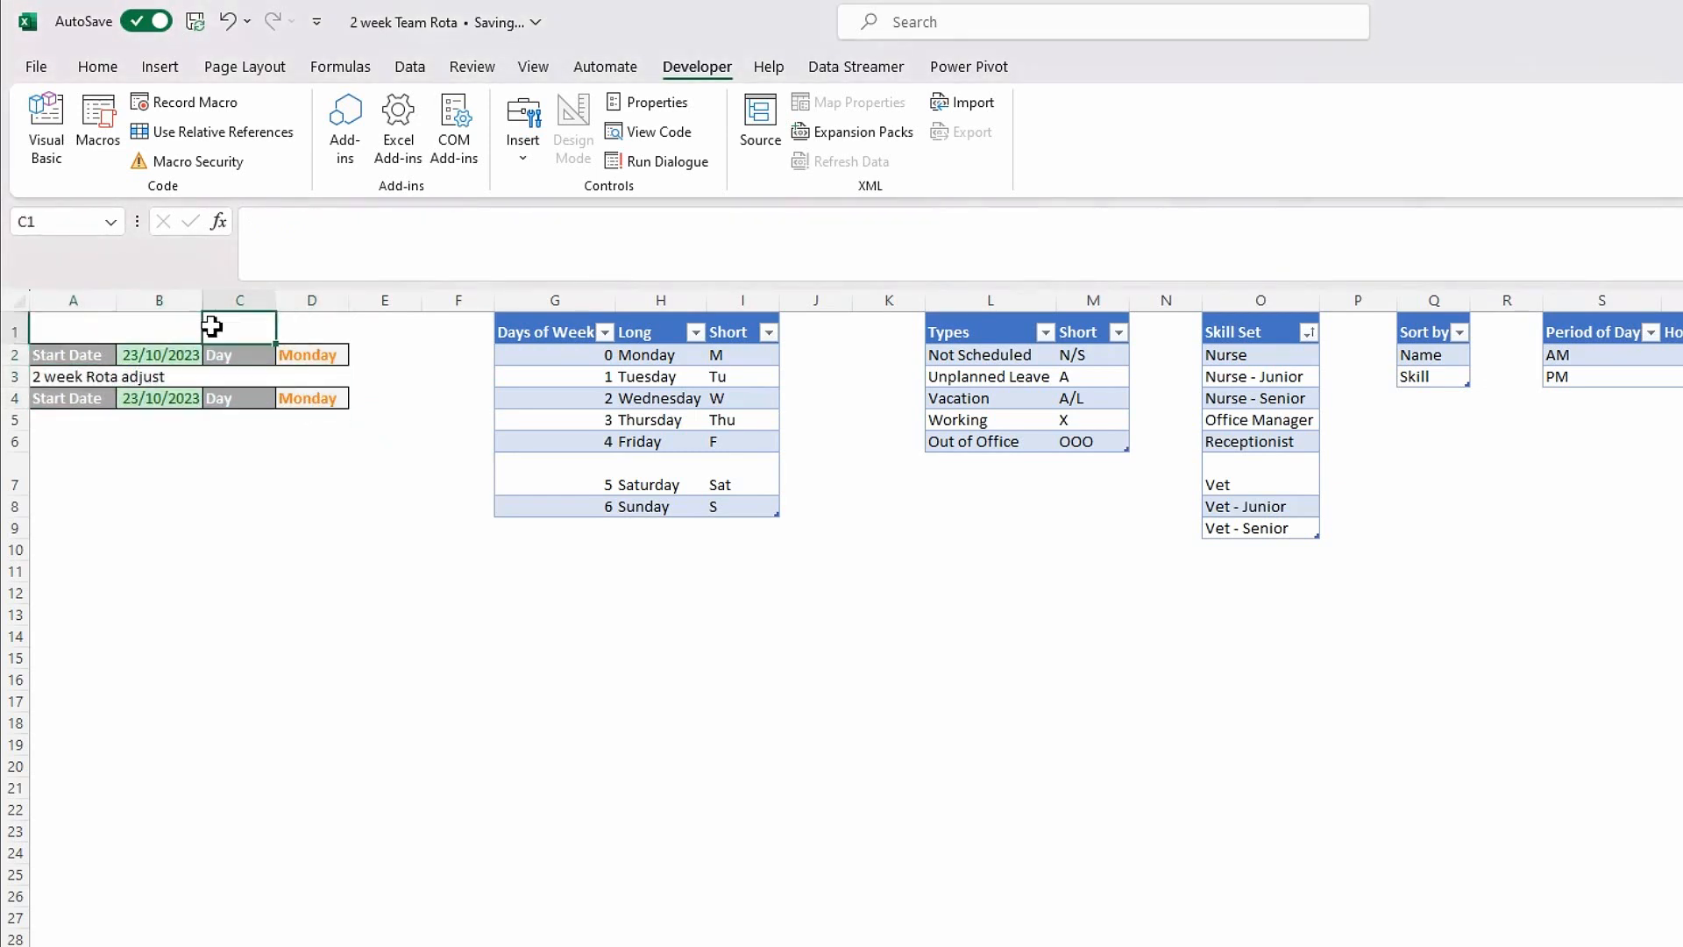
key("ctrl+Home")
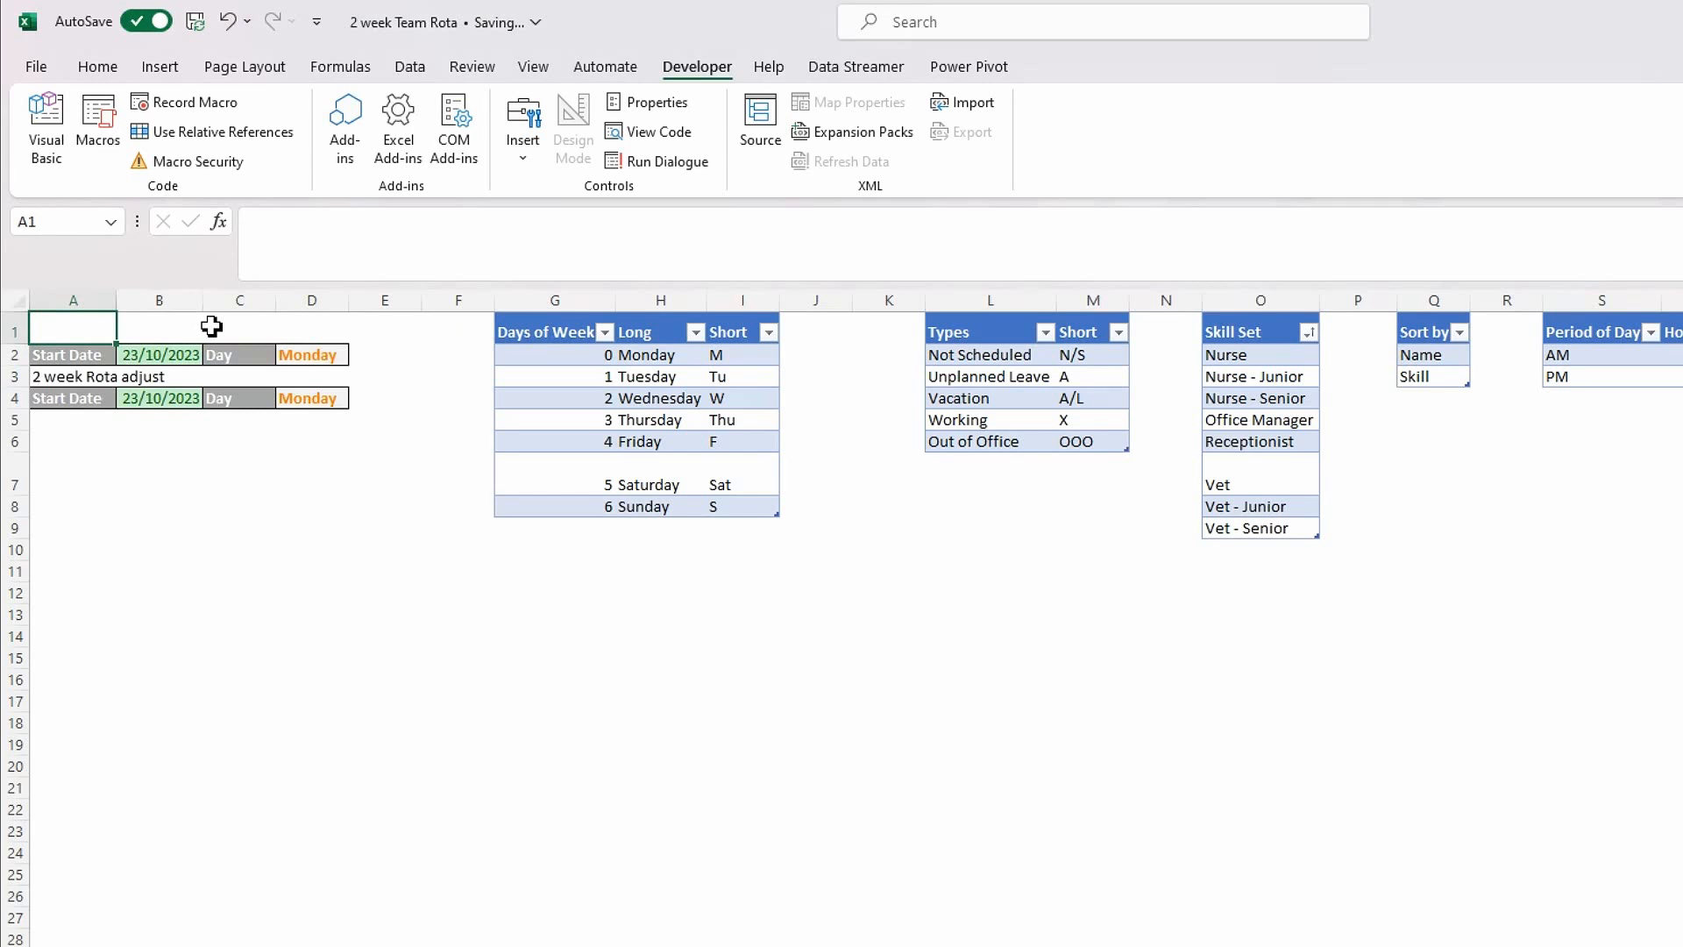
type("Master Start")
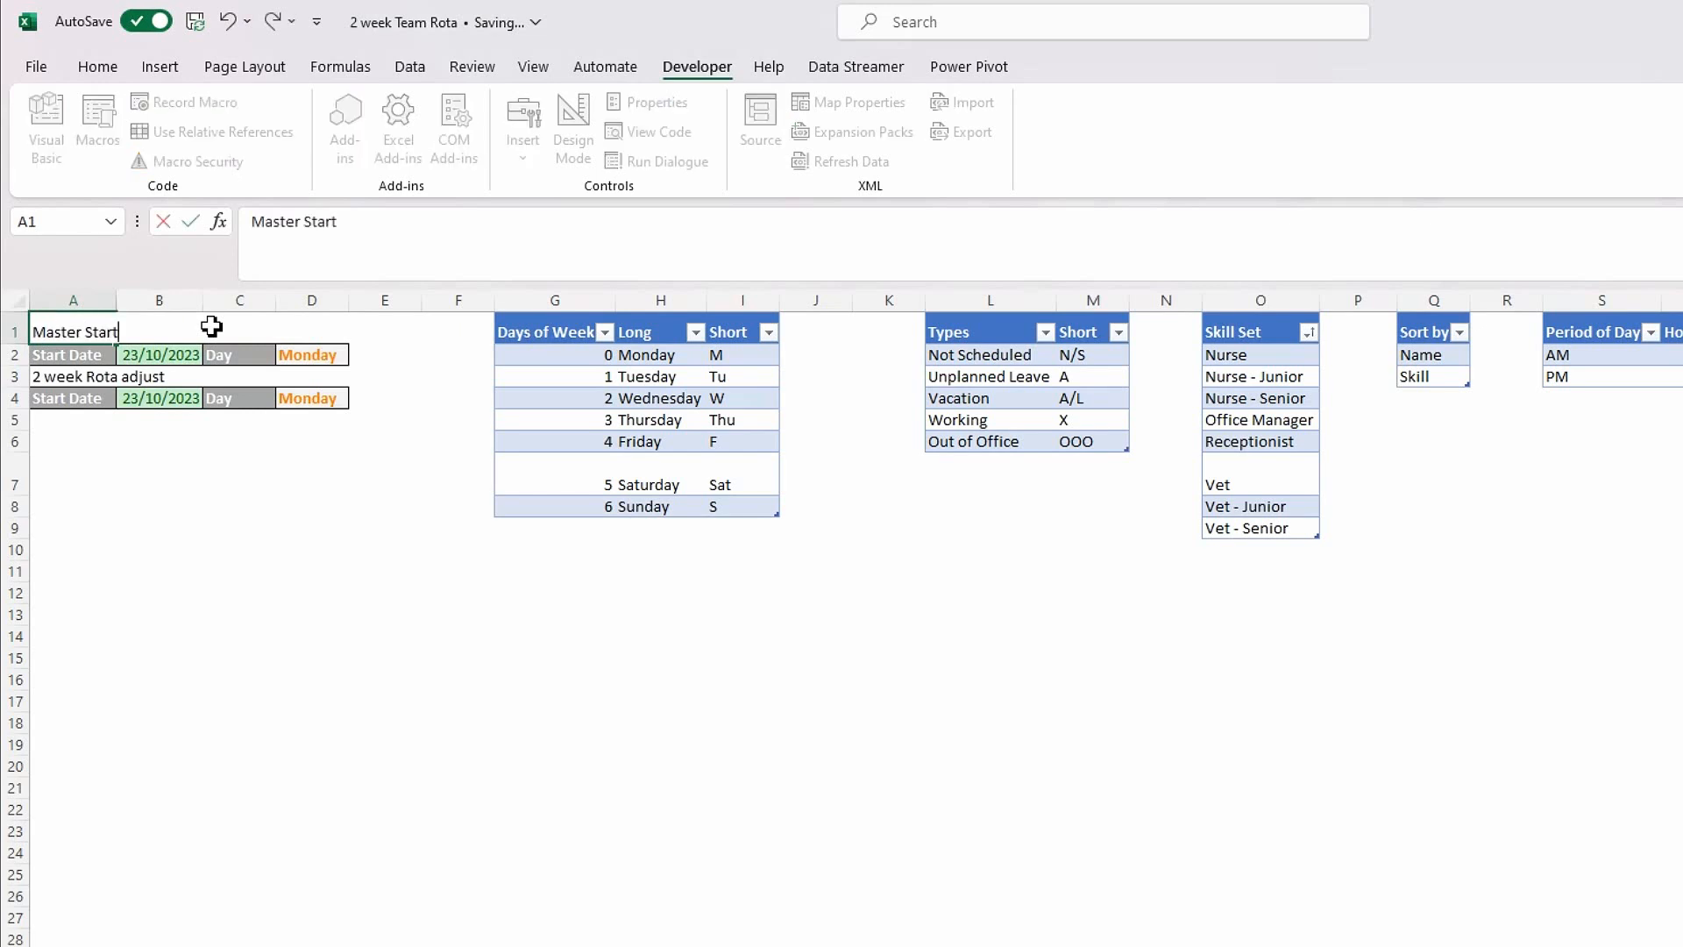
key("Tab")
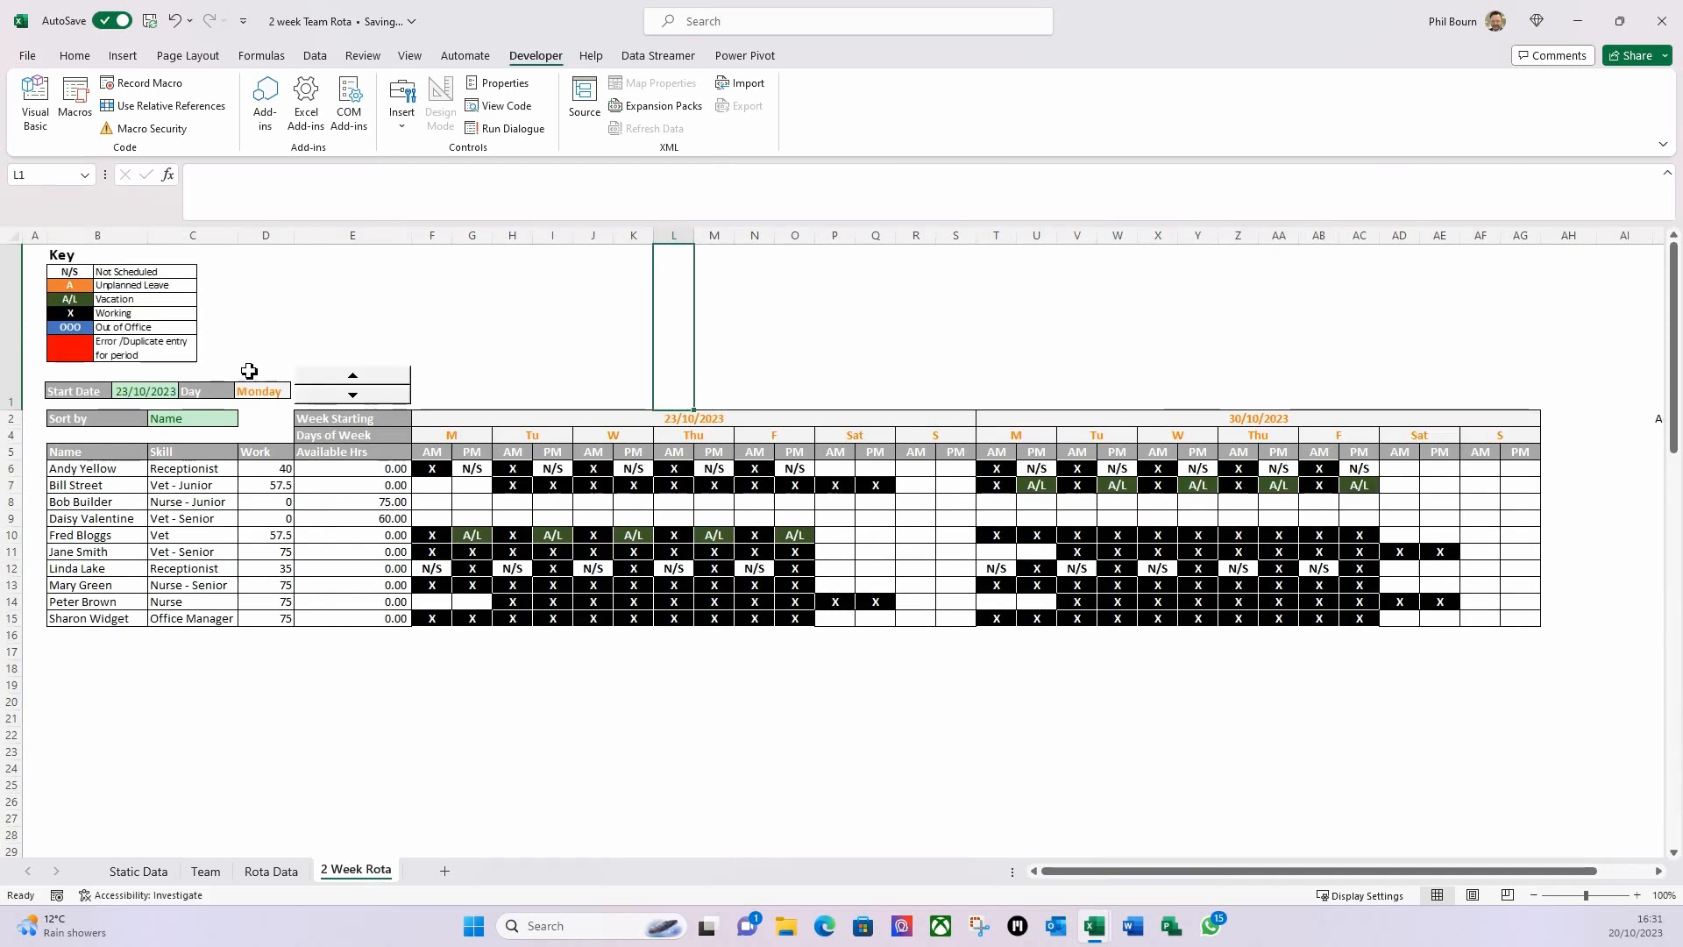
On the 2 Week Rota sheet, test the spin button twice by moving forward two weeks and back.
left_click(369, 381)
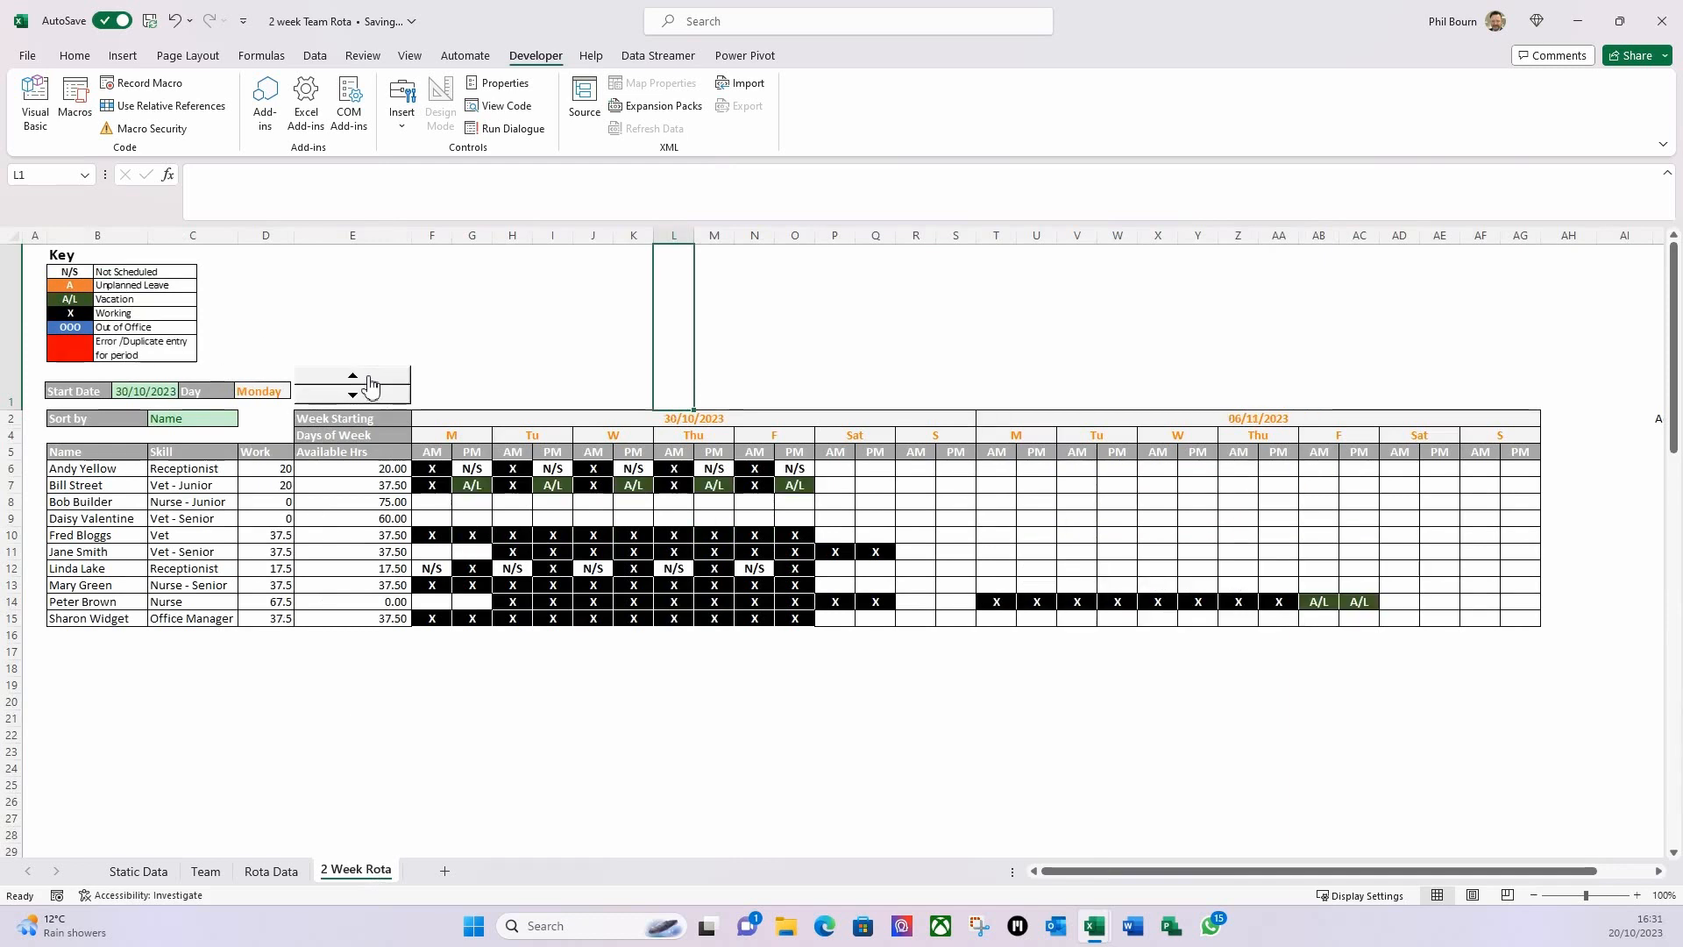
left_click(369, 380)
left_click(363, 399)
left_click(362, 396)
left_click(347, 348)
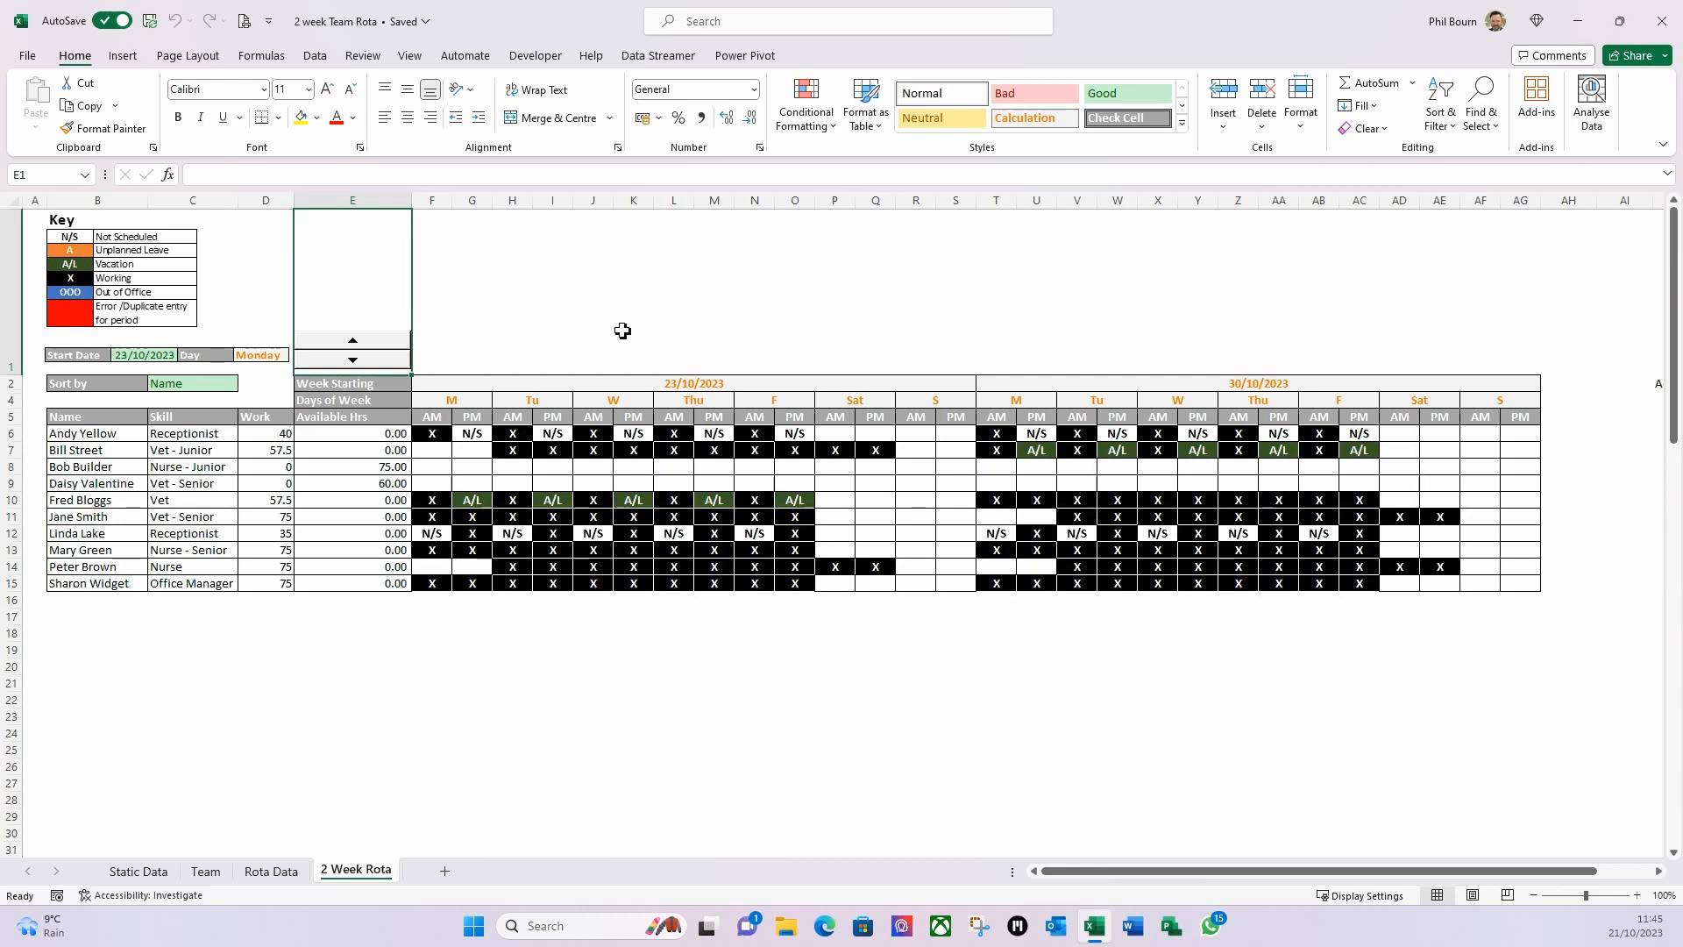
left_click(354, 341)
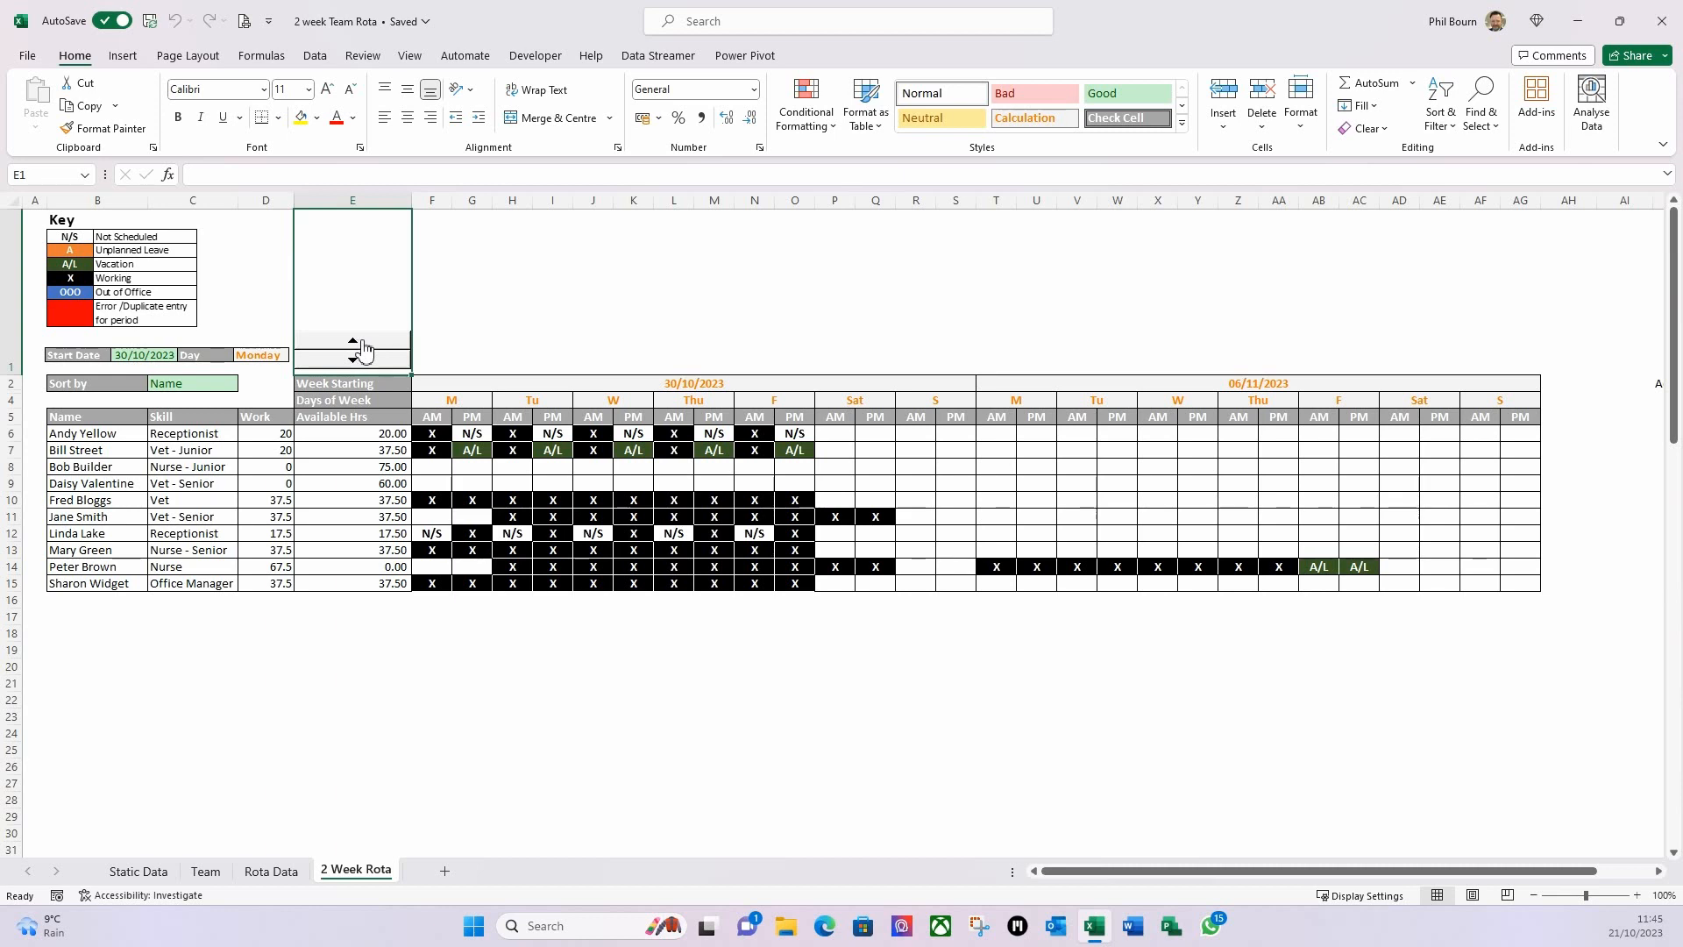
left_click(361, 343)
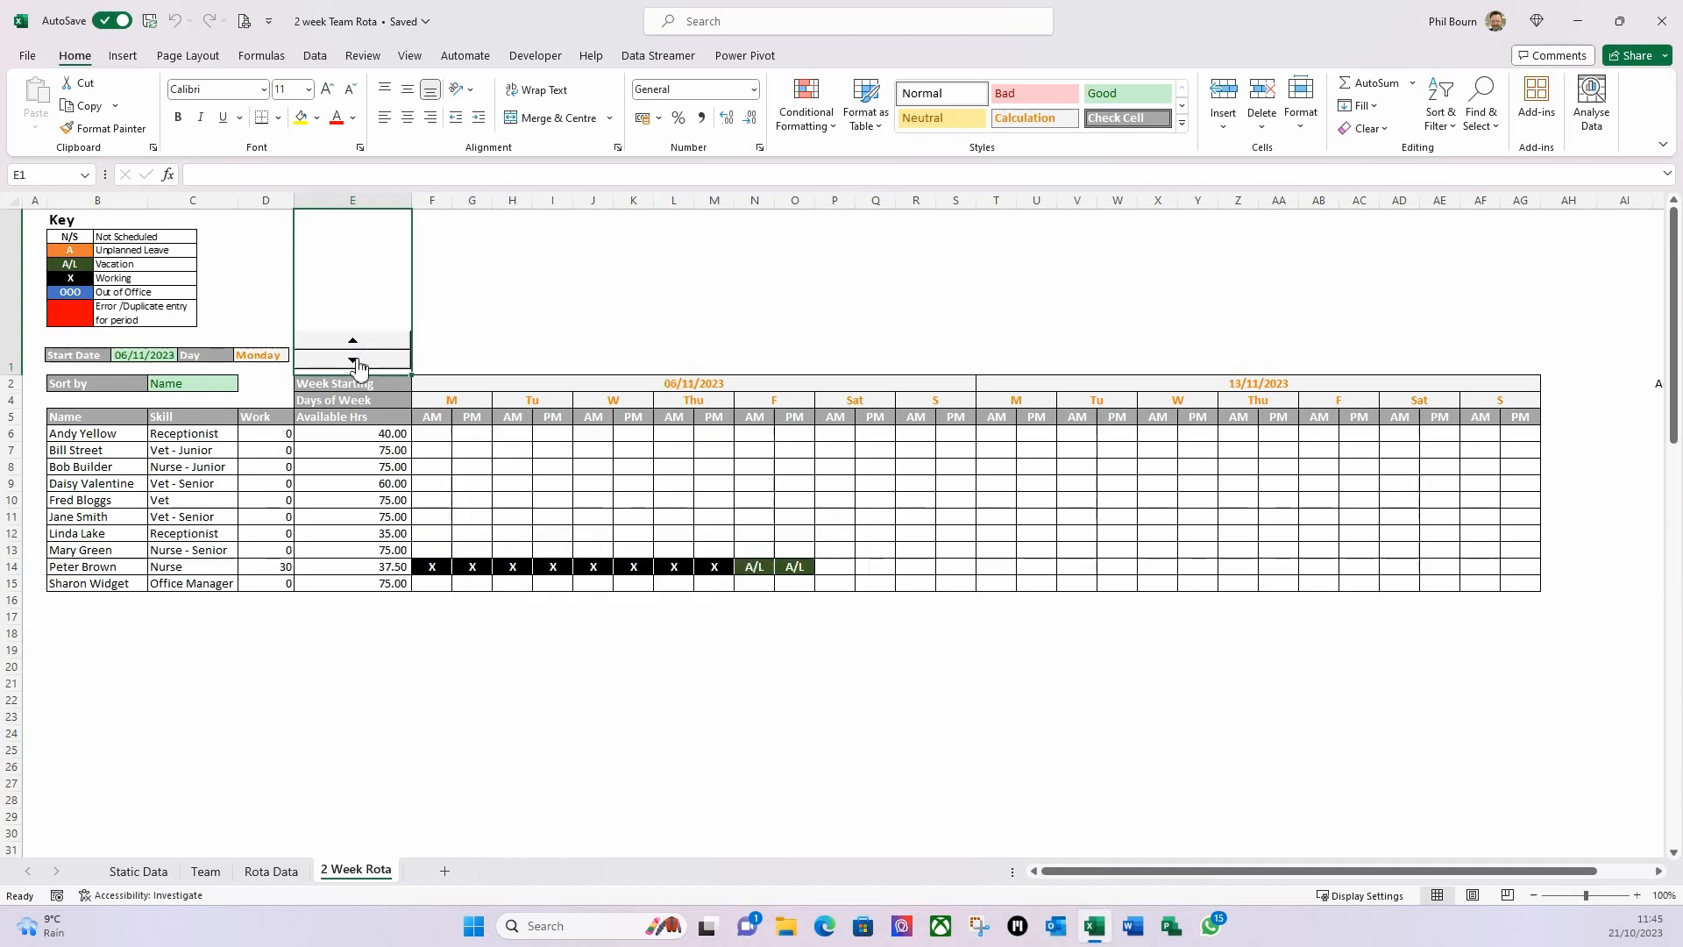
left_click(355, 361)
left_click(355, 361)
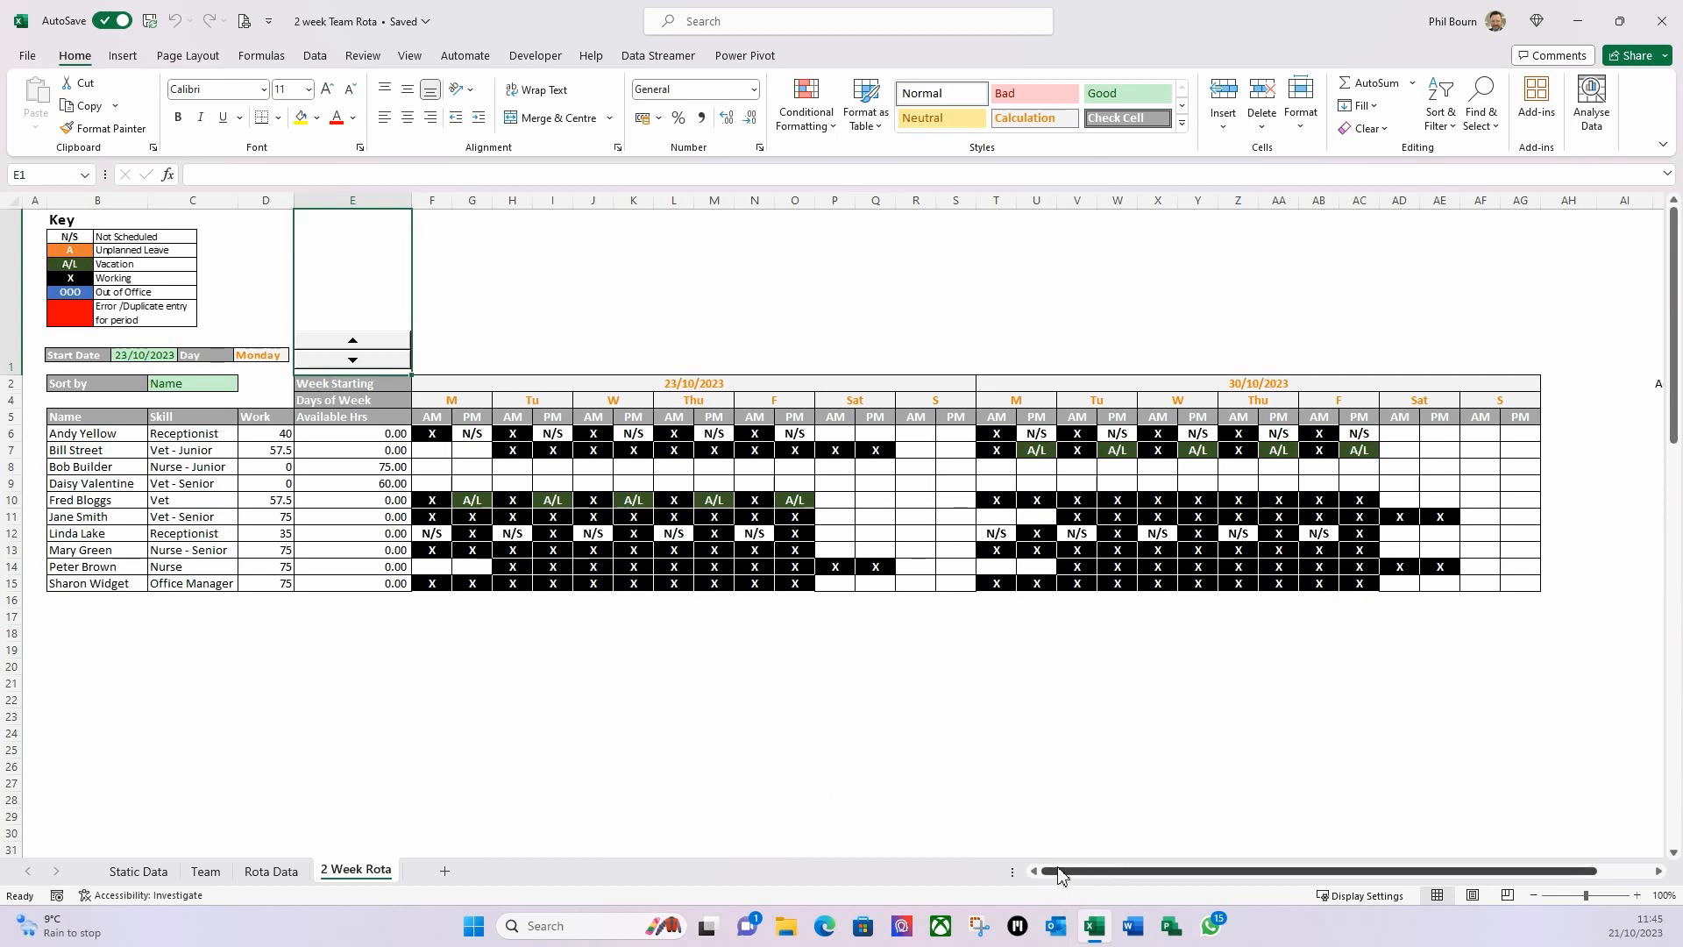
Select the Adjust cell AJ4 and advance the rota by one week with the spin button.
left_click_drag(1061, 874, 1215, 866)
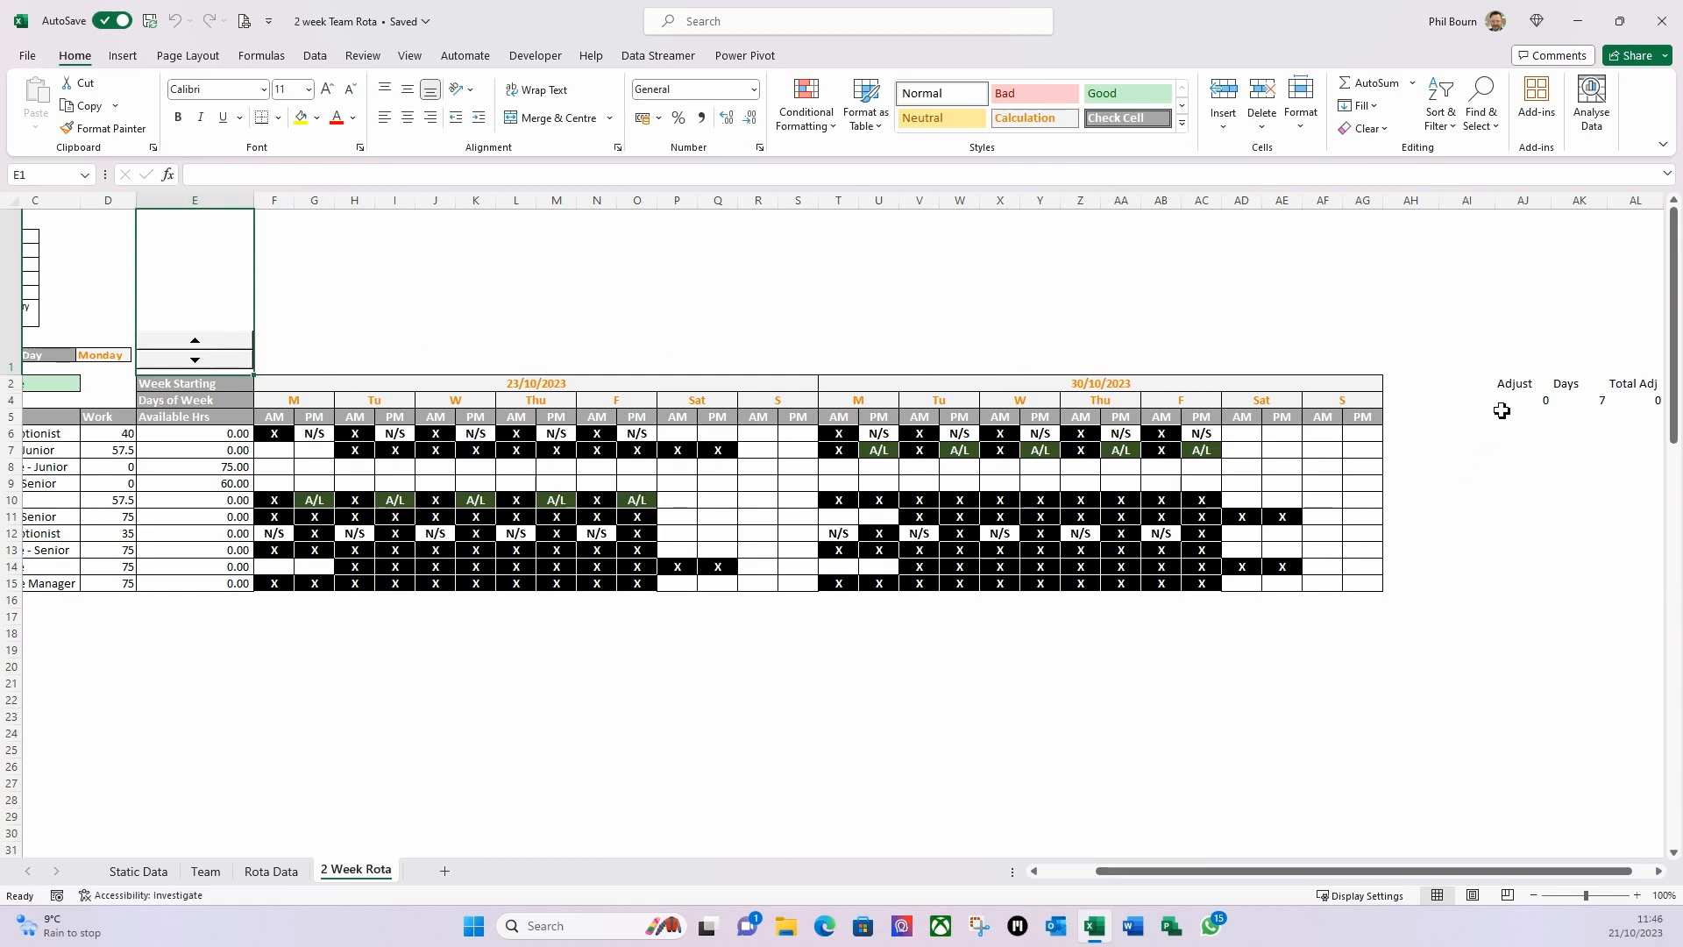
left_click(1528, 400)
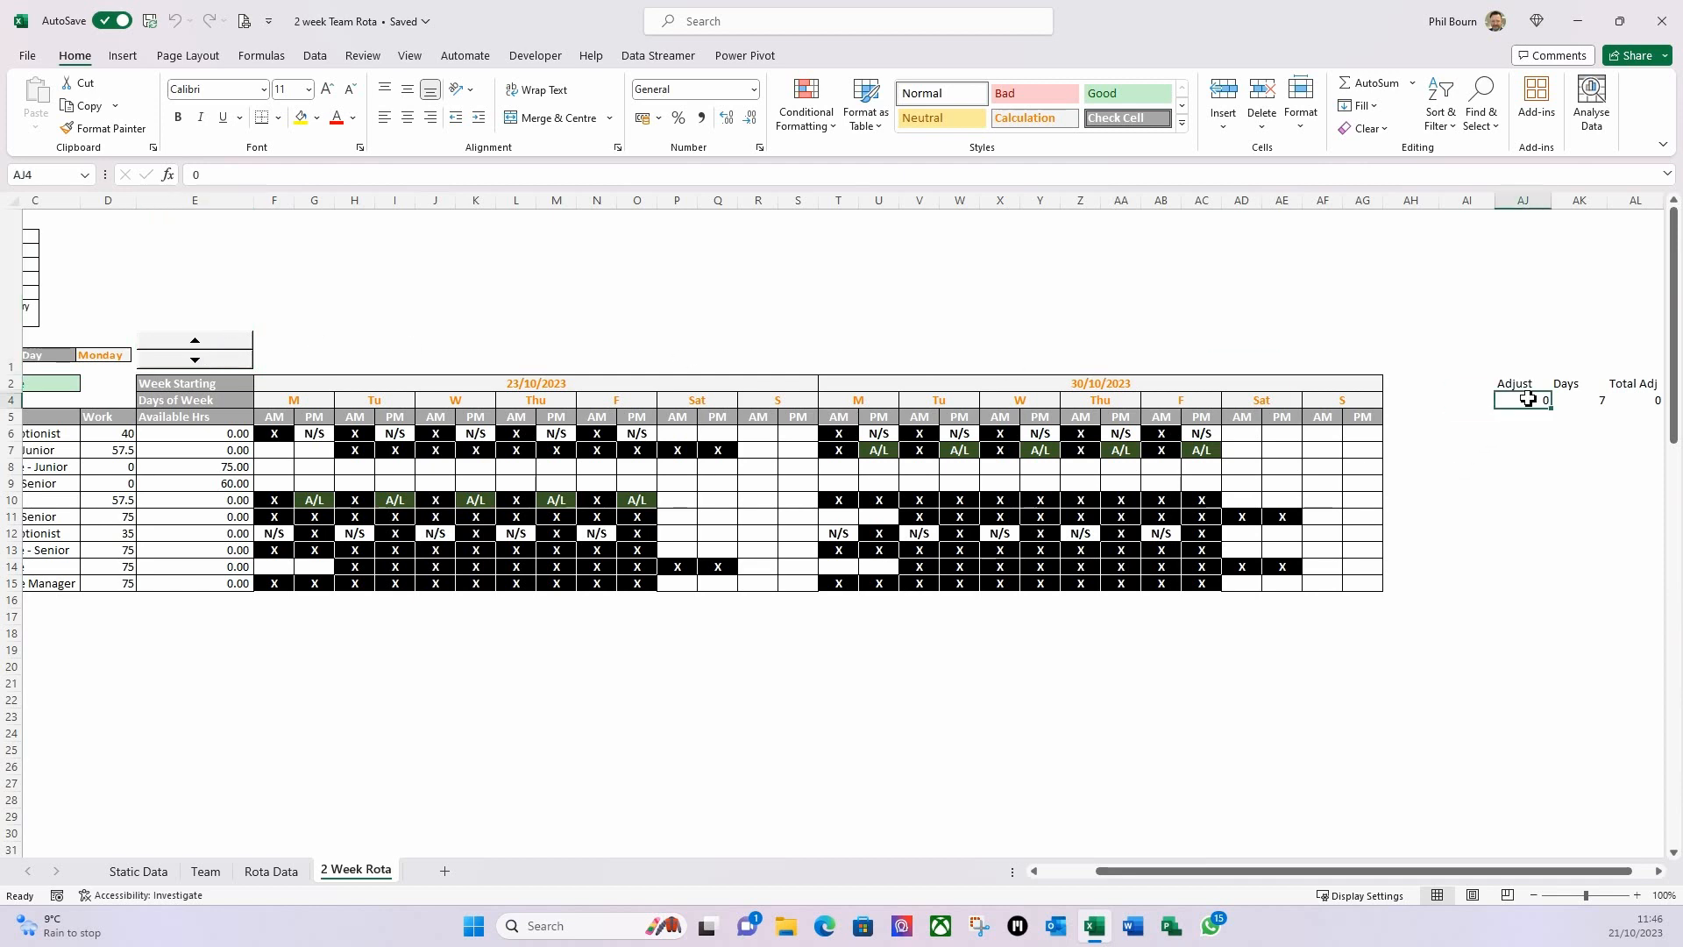
left_click(225, 344)
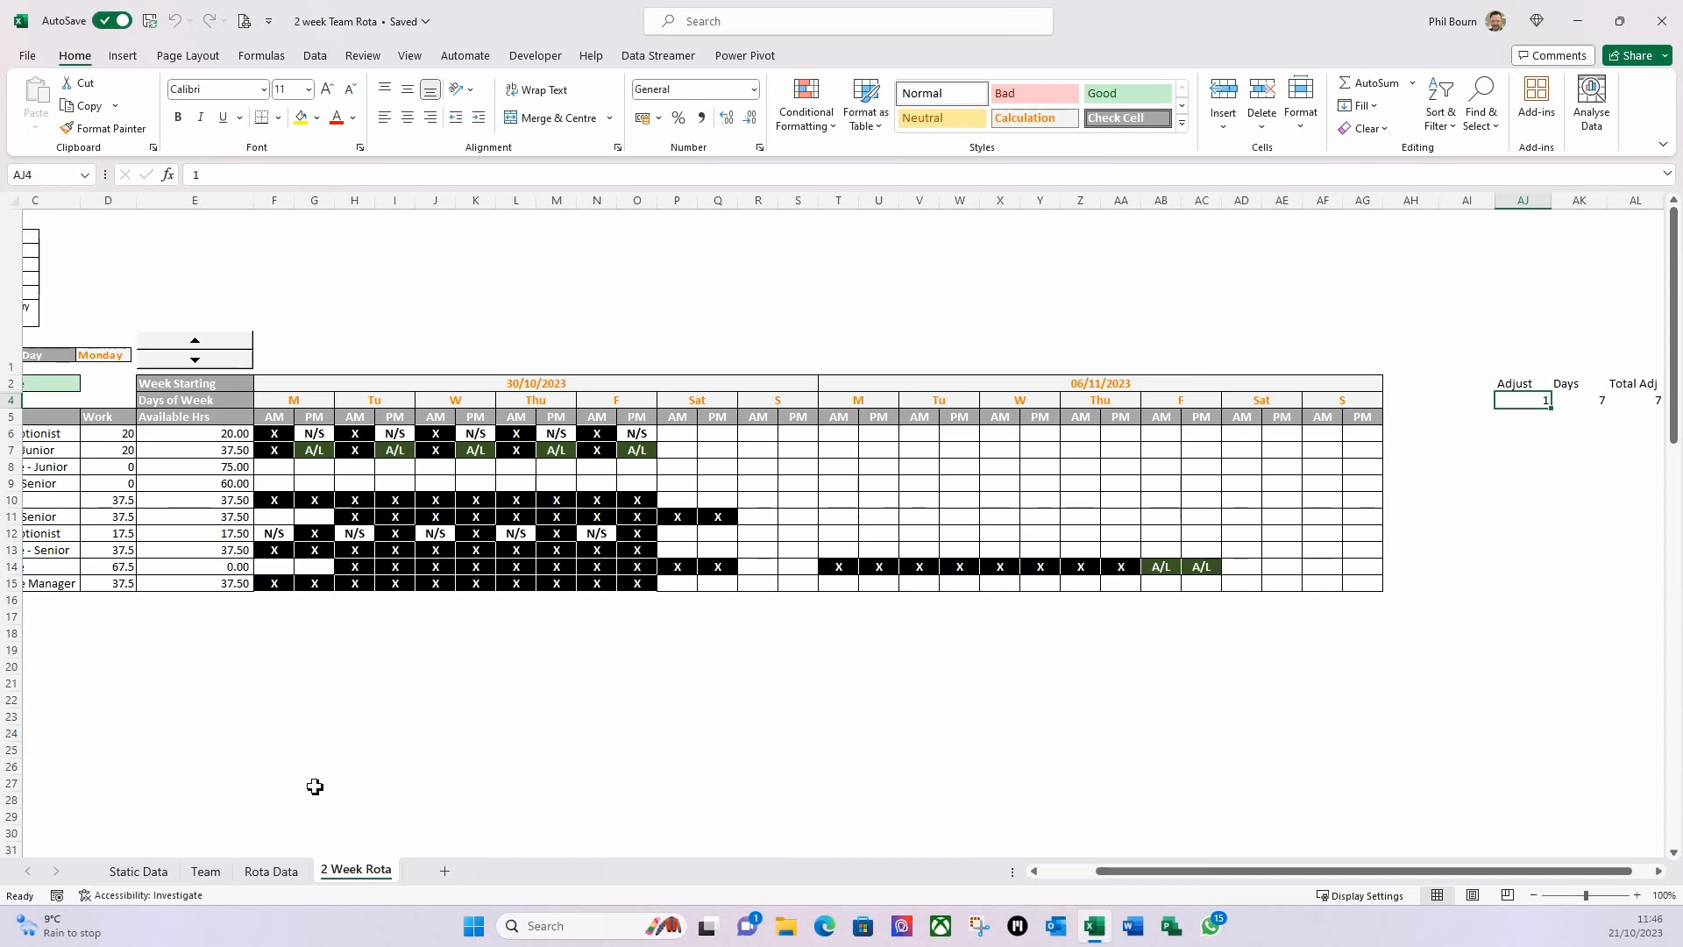
On the Static Data sheet, set the Master Start date in B2 to 30/10/2023.
left_click(149, 871)
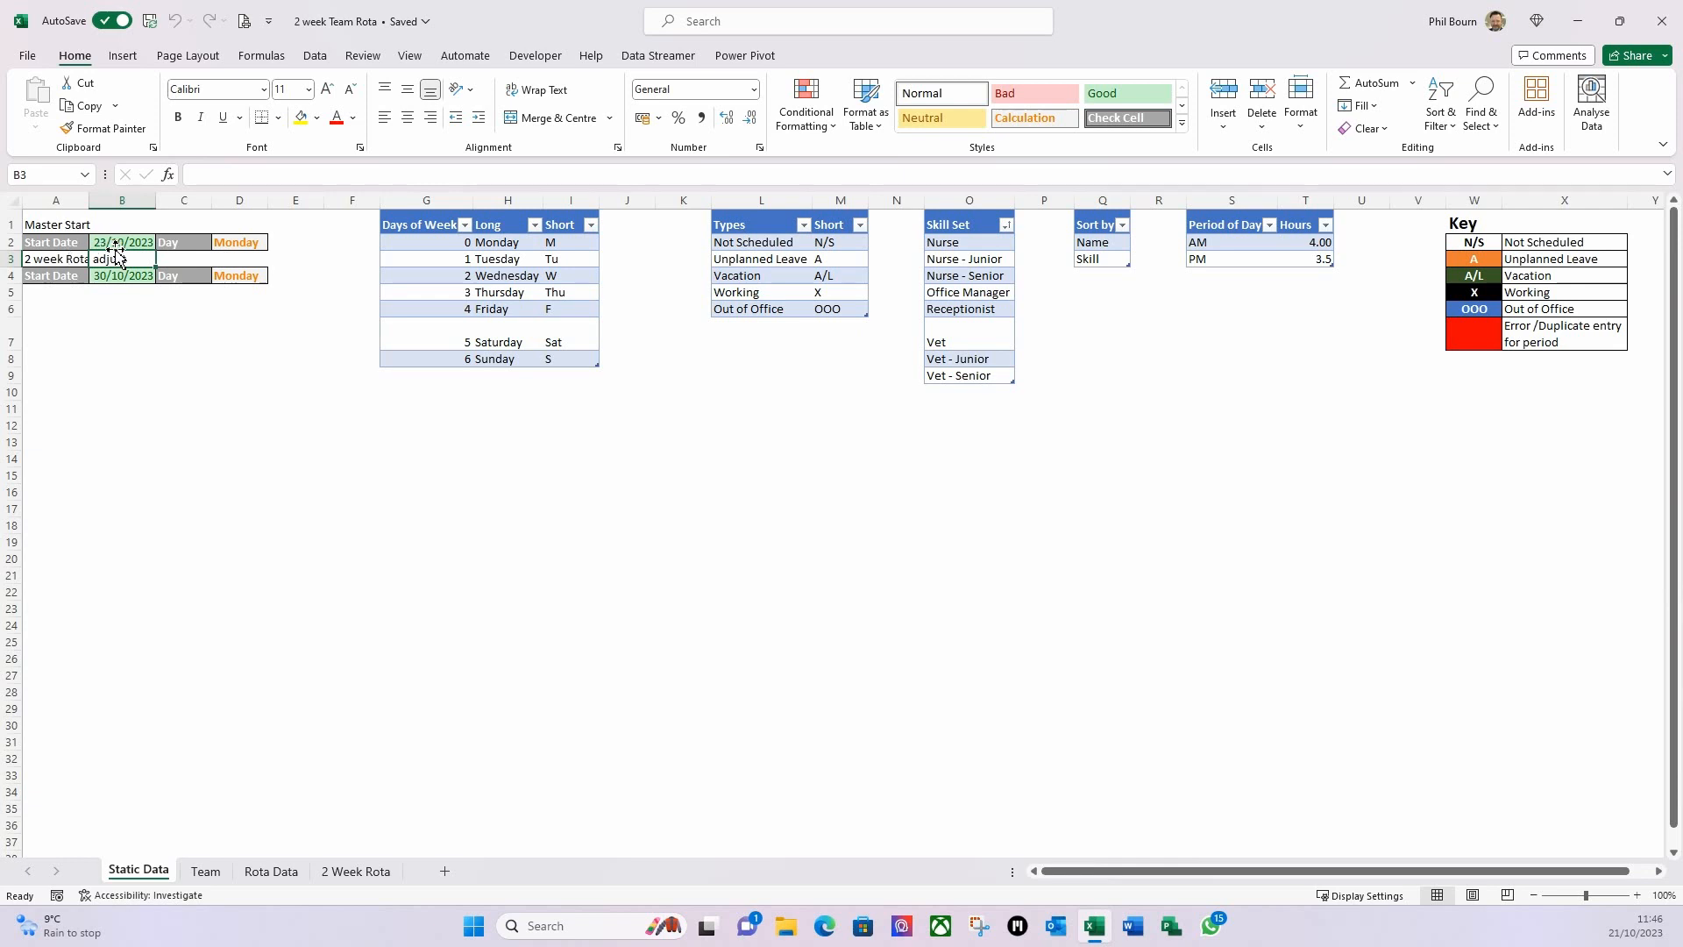
left_click(115, 242)
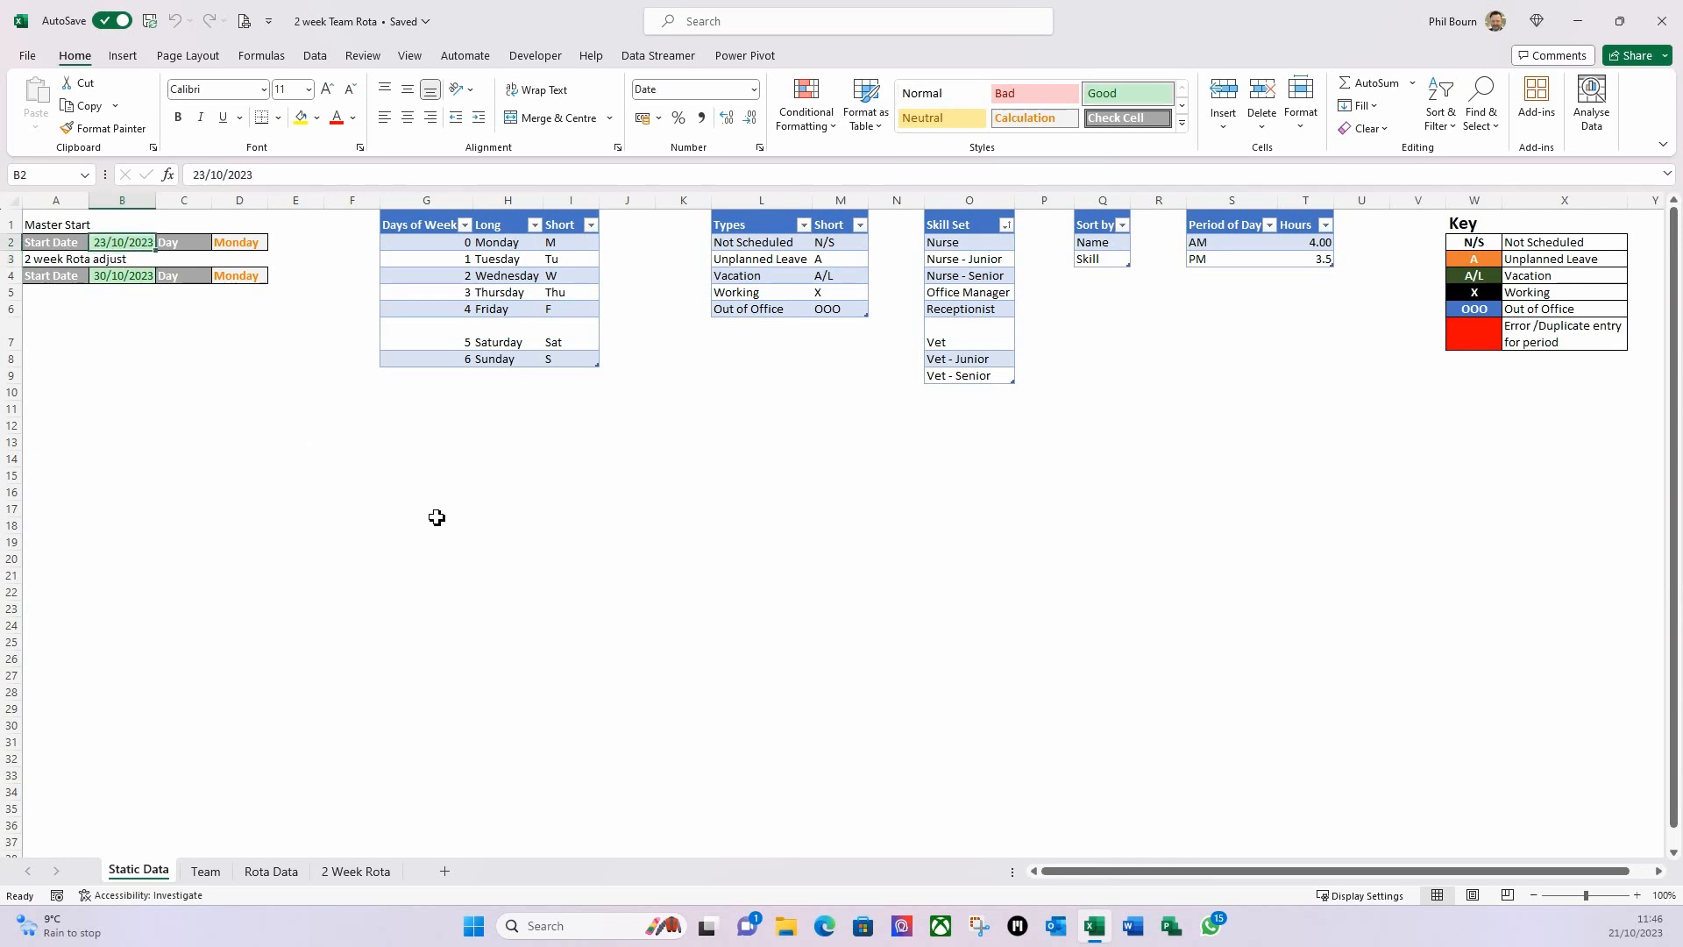
type("30/")
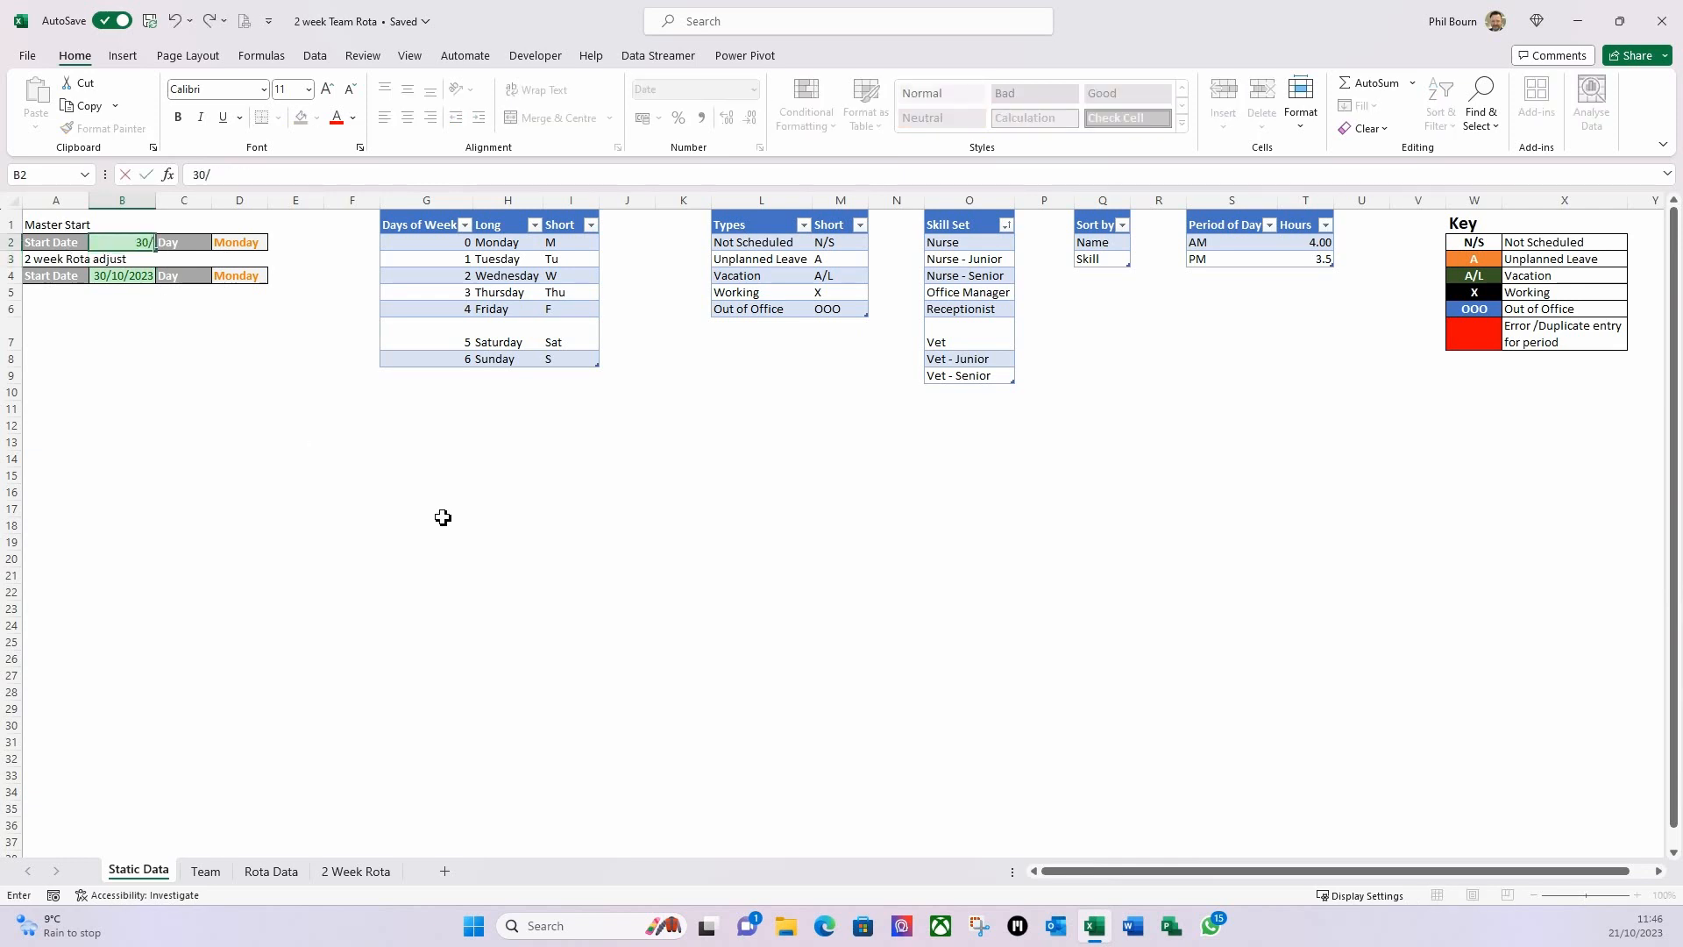
type("10/23")
key("Tab")
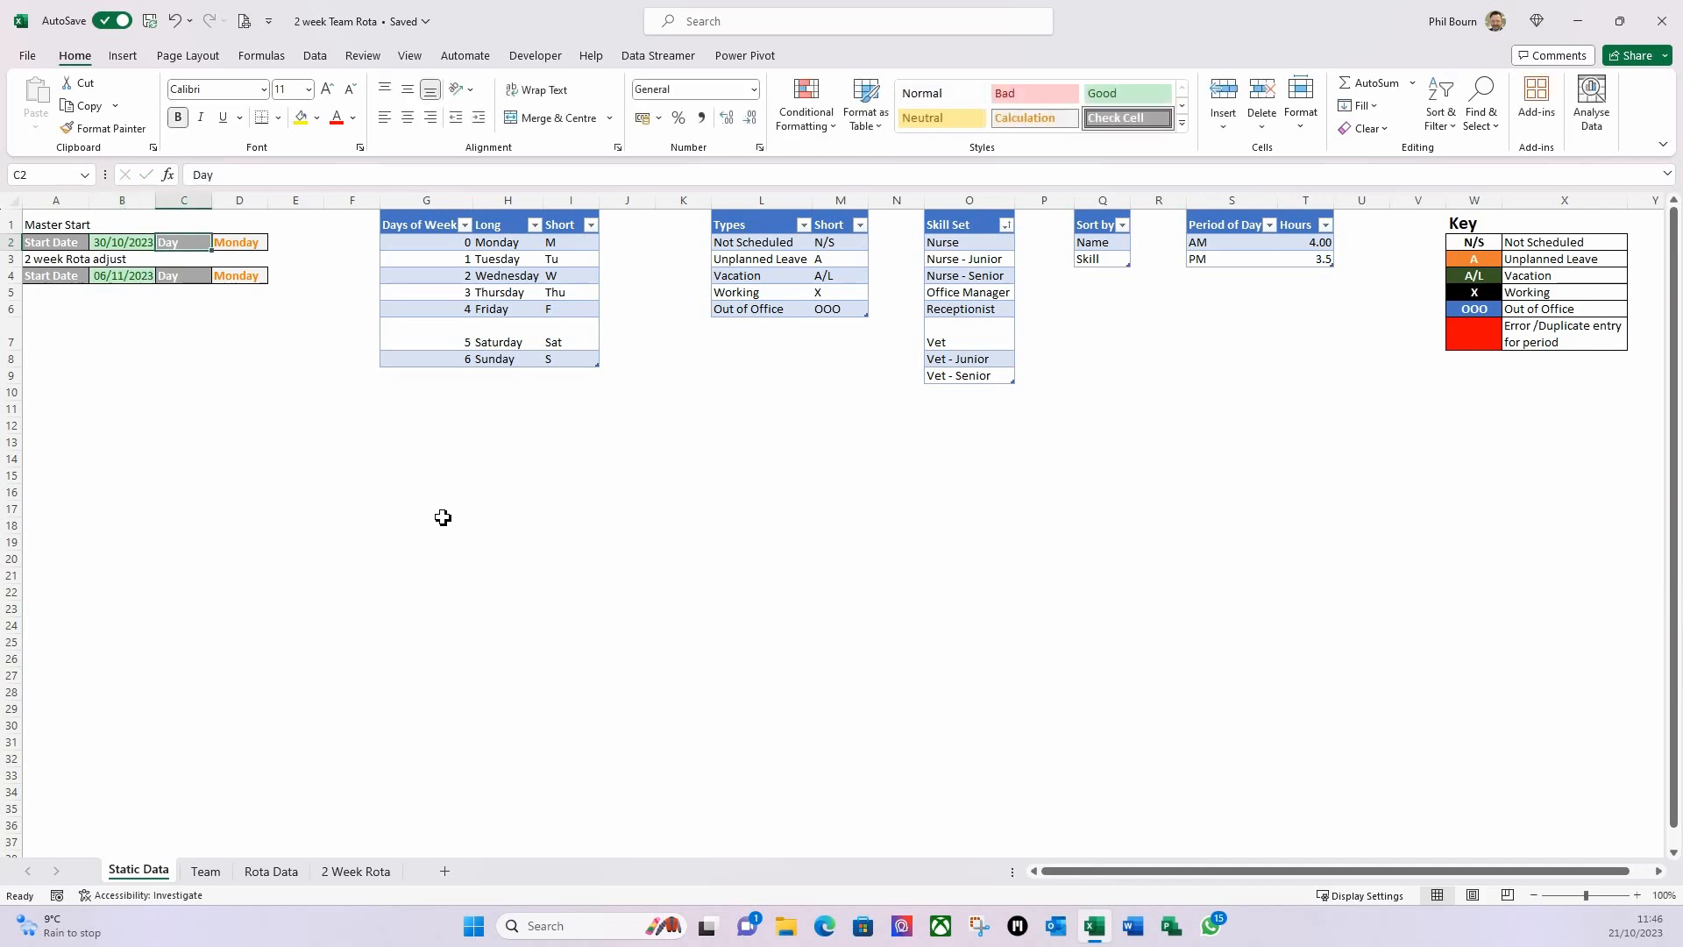
Set the Master Start date in B2 back to 23/10/2023.
left_click(139, 243)
type("23")
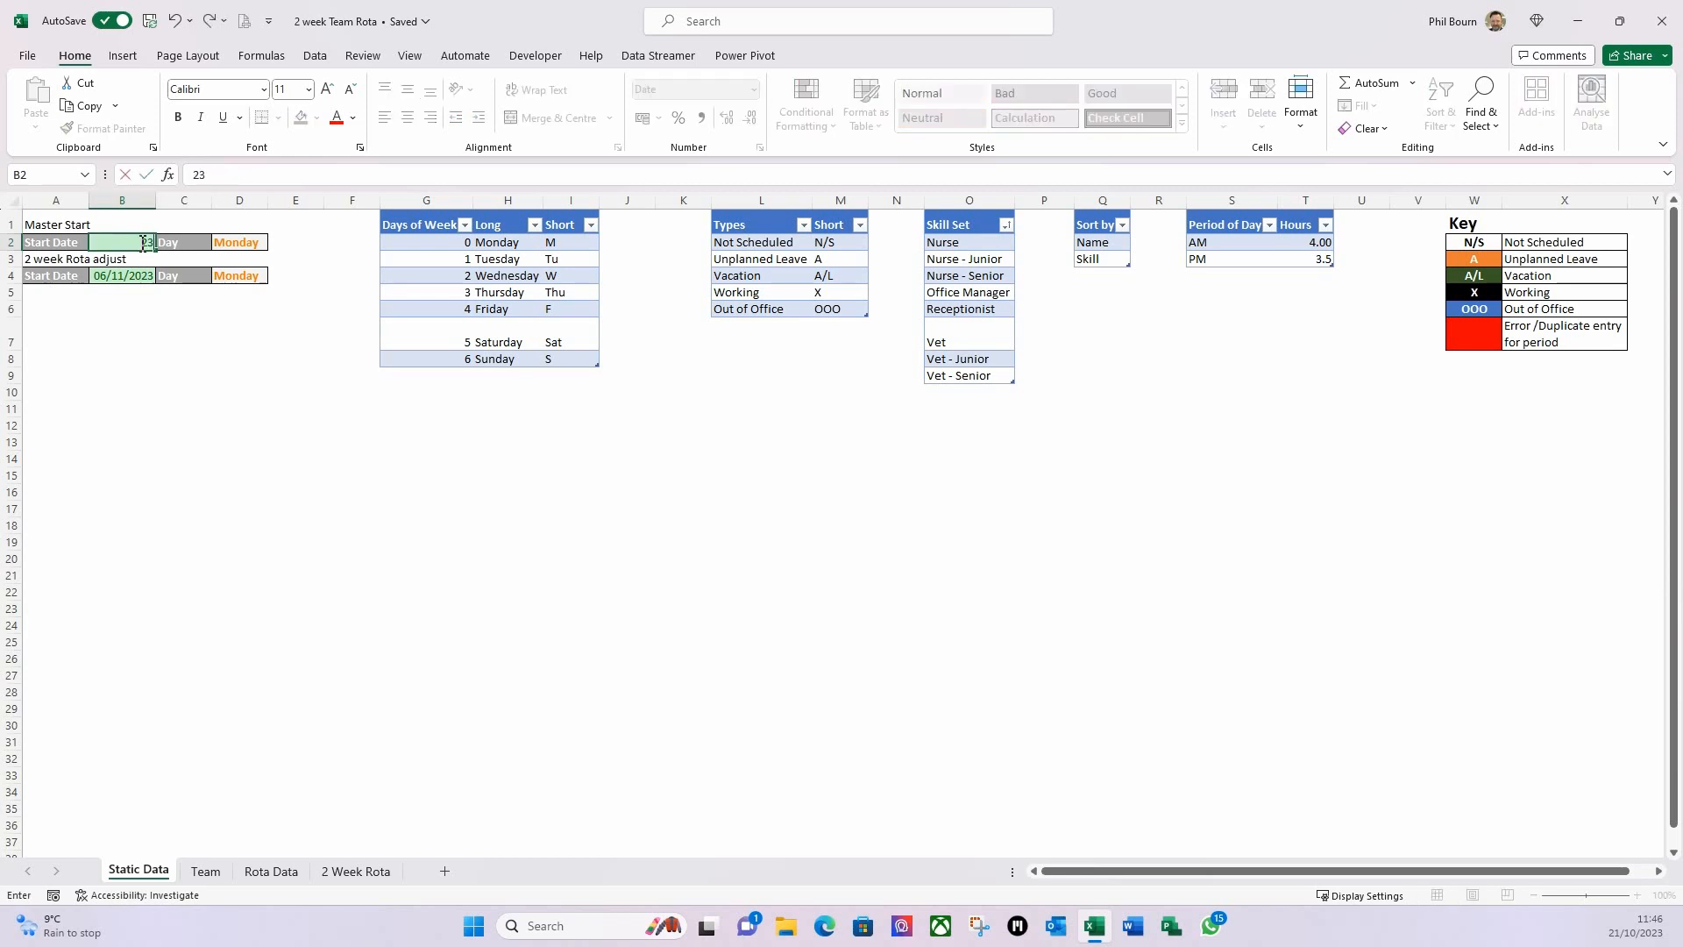
type("/10/")
type("2023")
key("Tab")
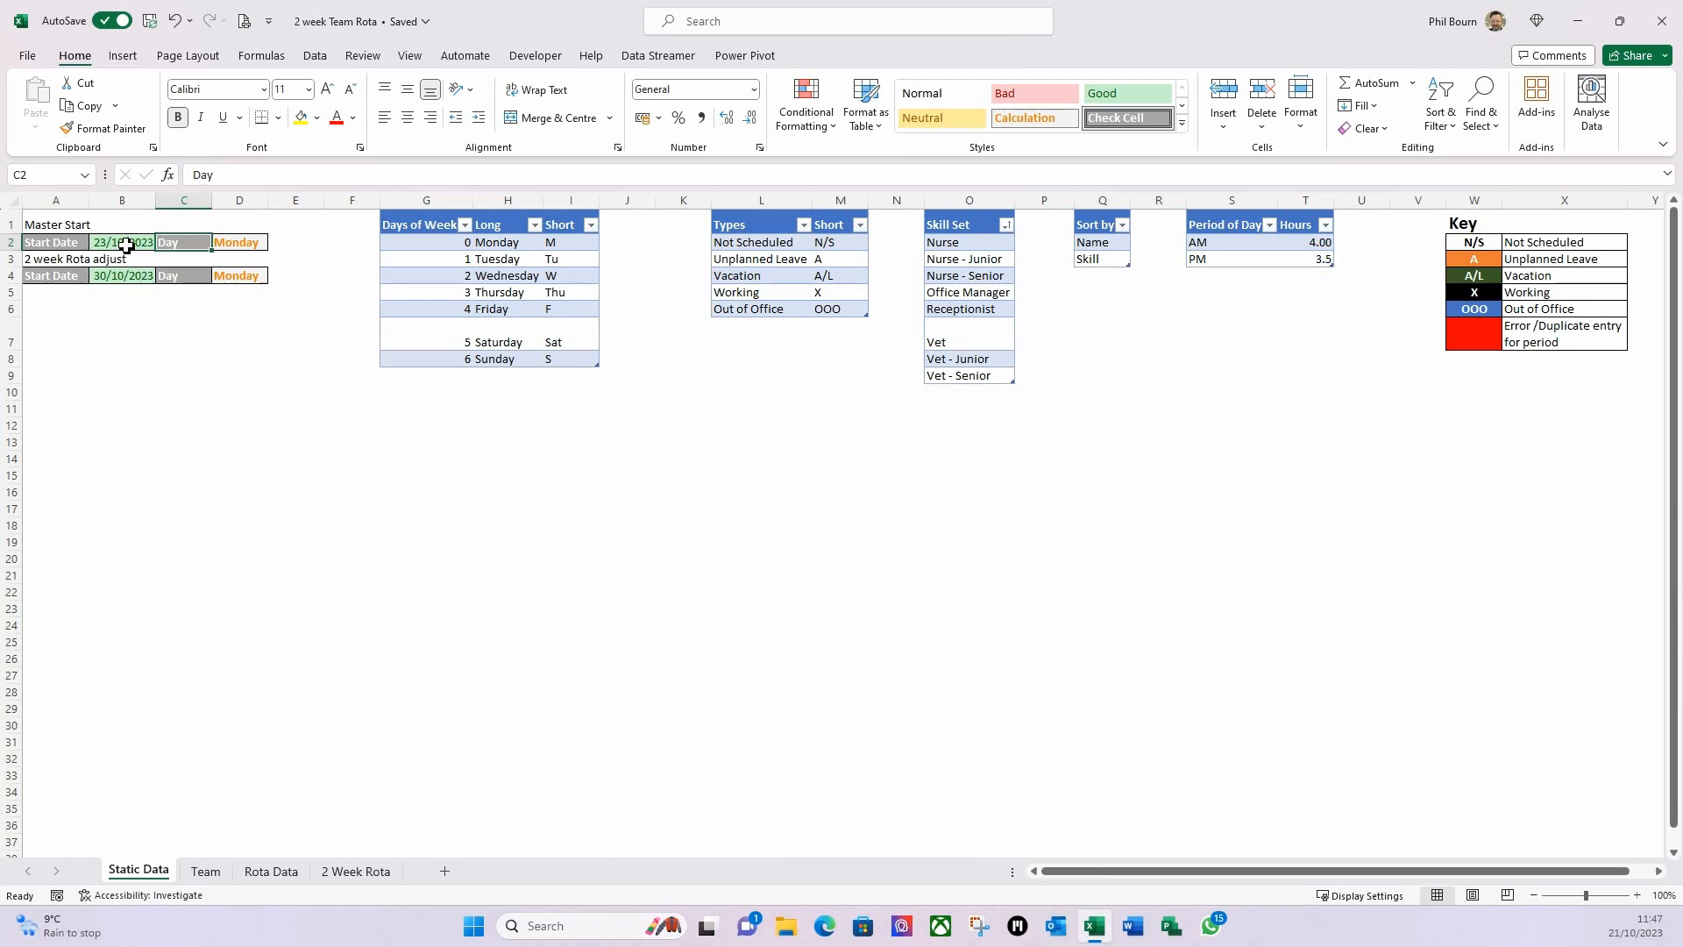
Return to the 2 Week Rota sheet and advance the weeks with the spin button until Adjust reaches 13.
left_click(361, 872)
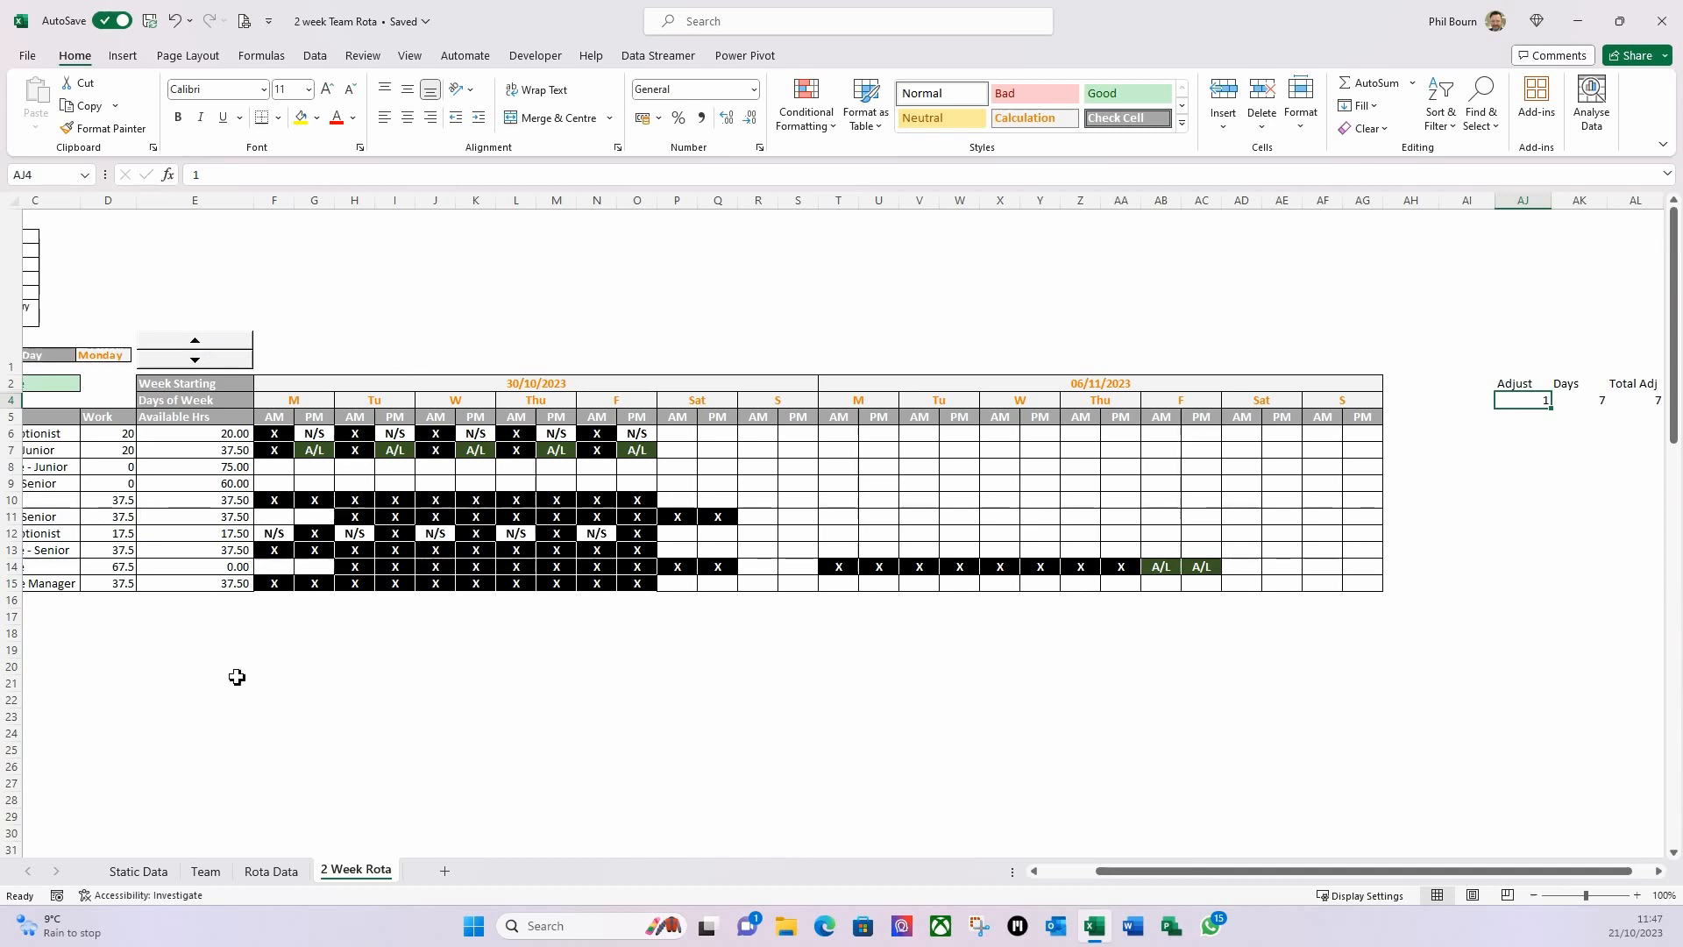
left_click(138, 871)
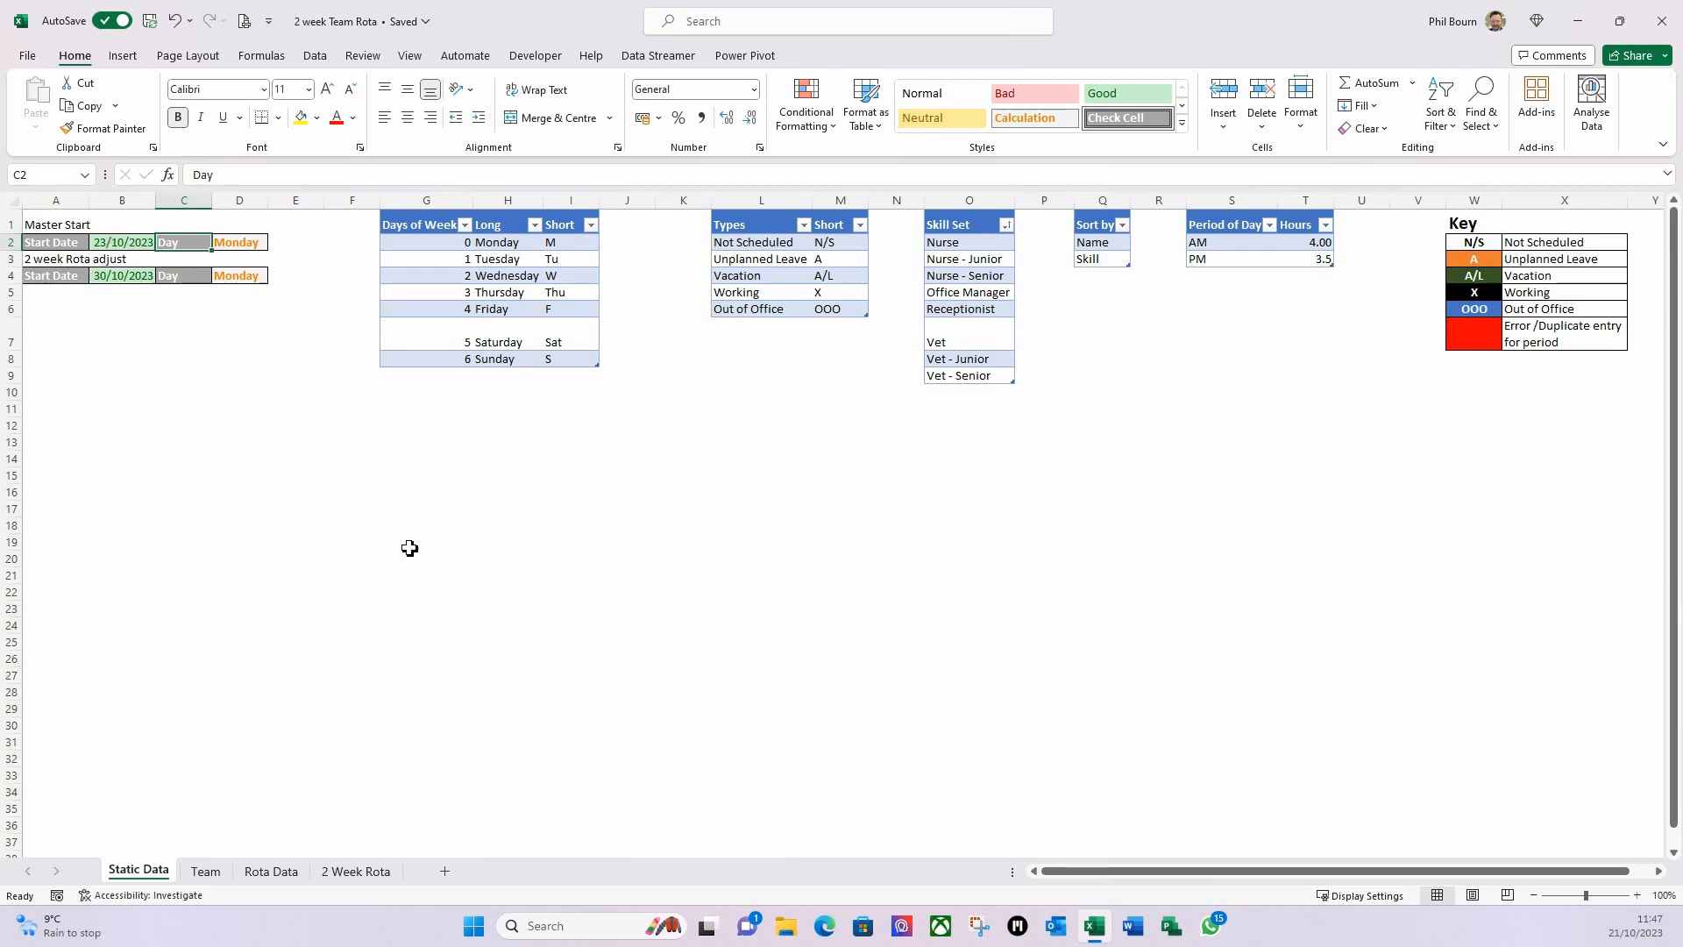
left_click(351, 872)
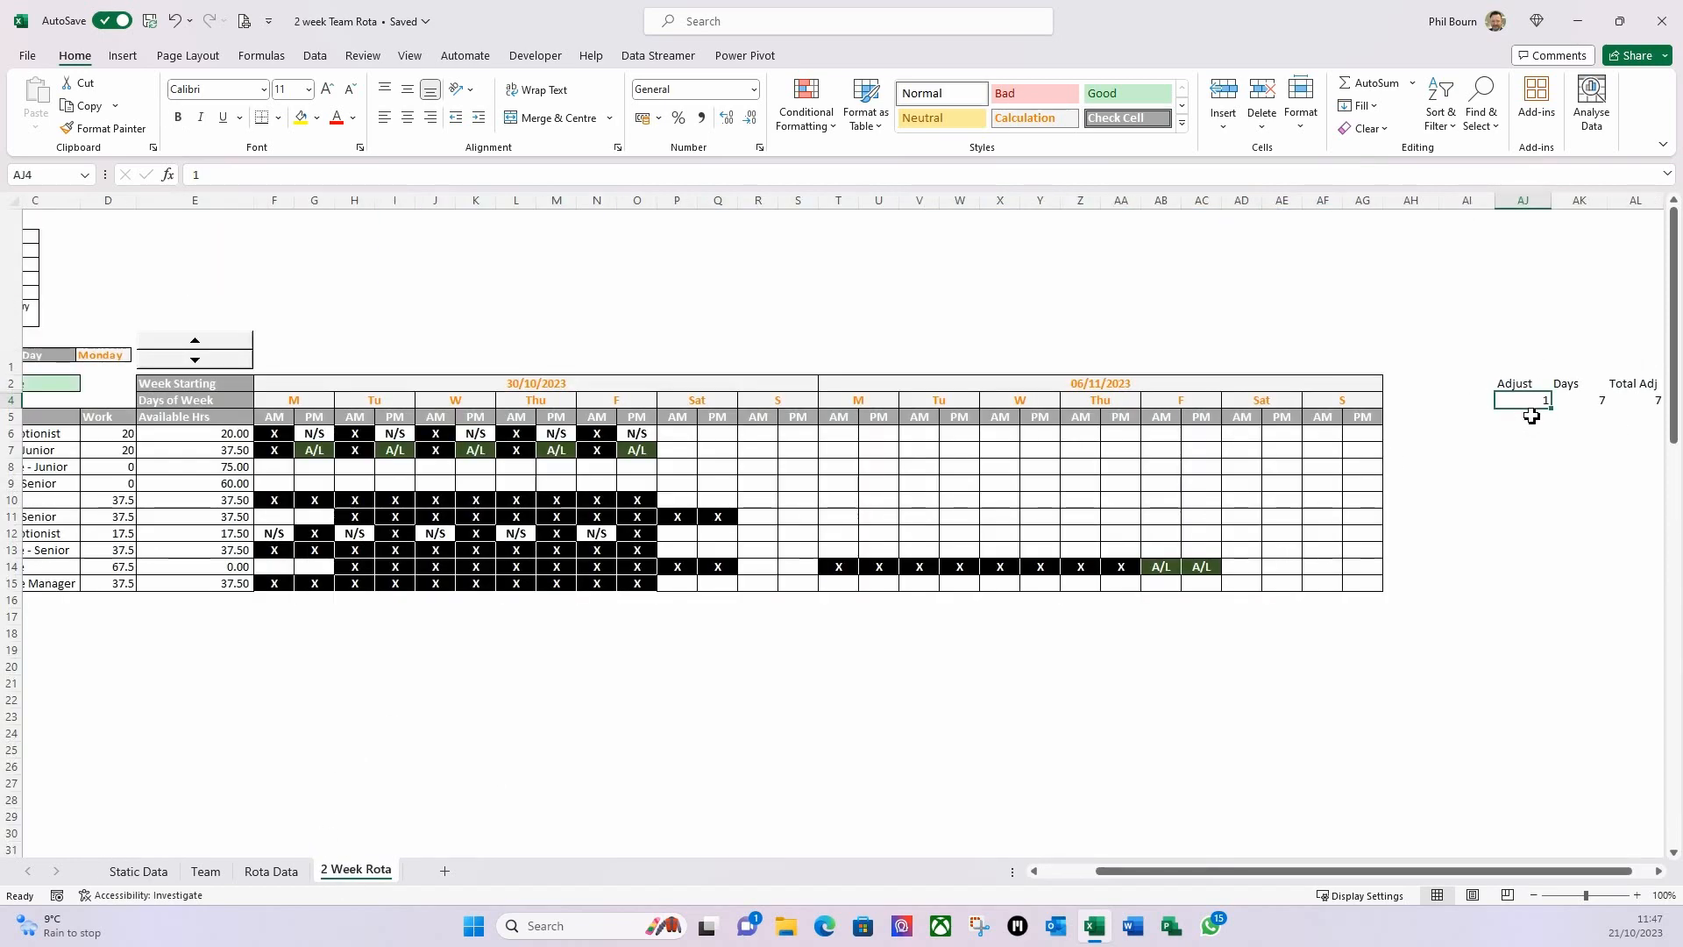
left_click(207, 342)
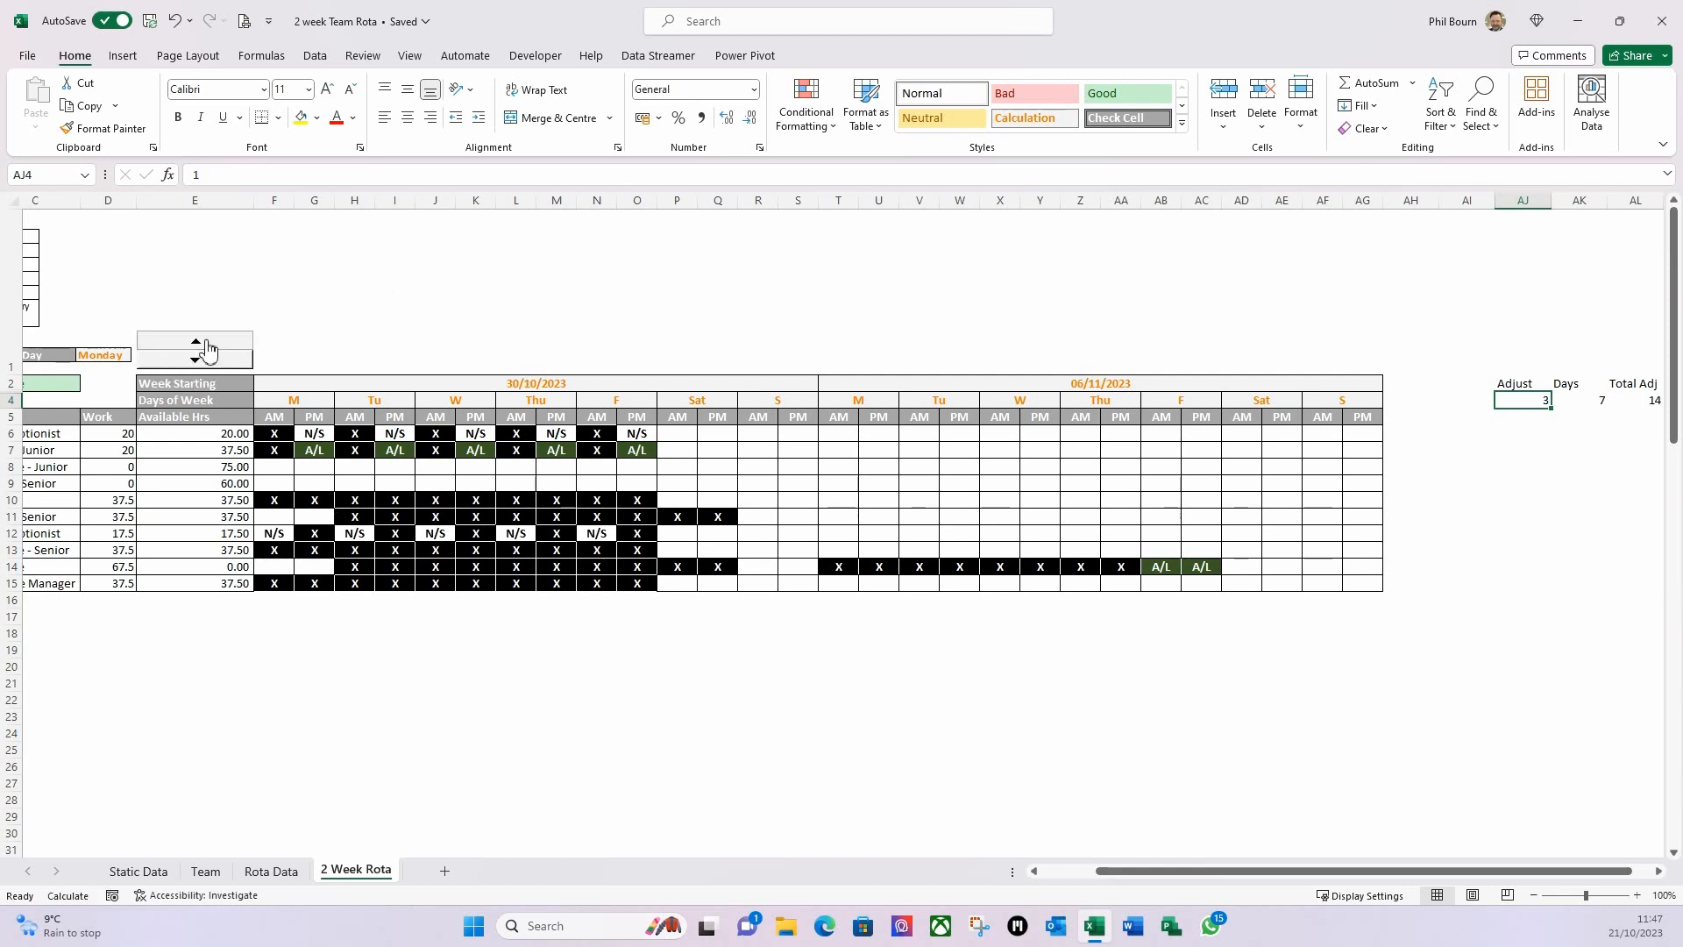
left_click(207, 344)
left_click(207, 344)
left_click(206, 344)
left_click(206, 344)
left_click(207, 344)
left_click(207, 344)
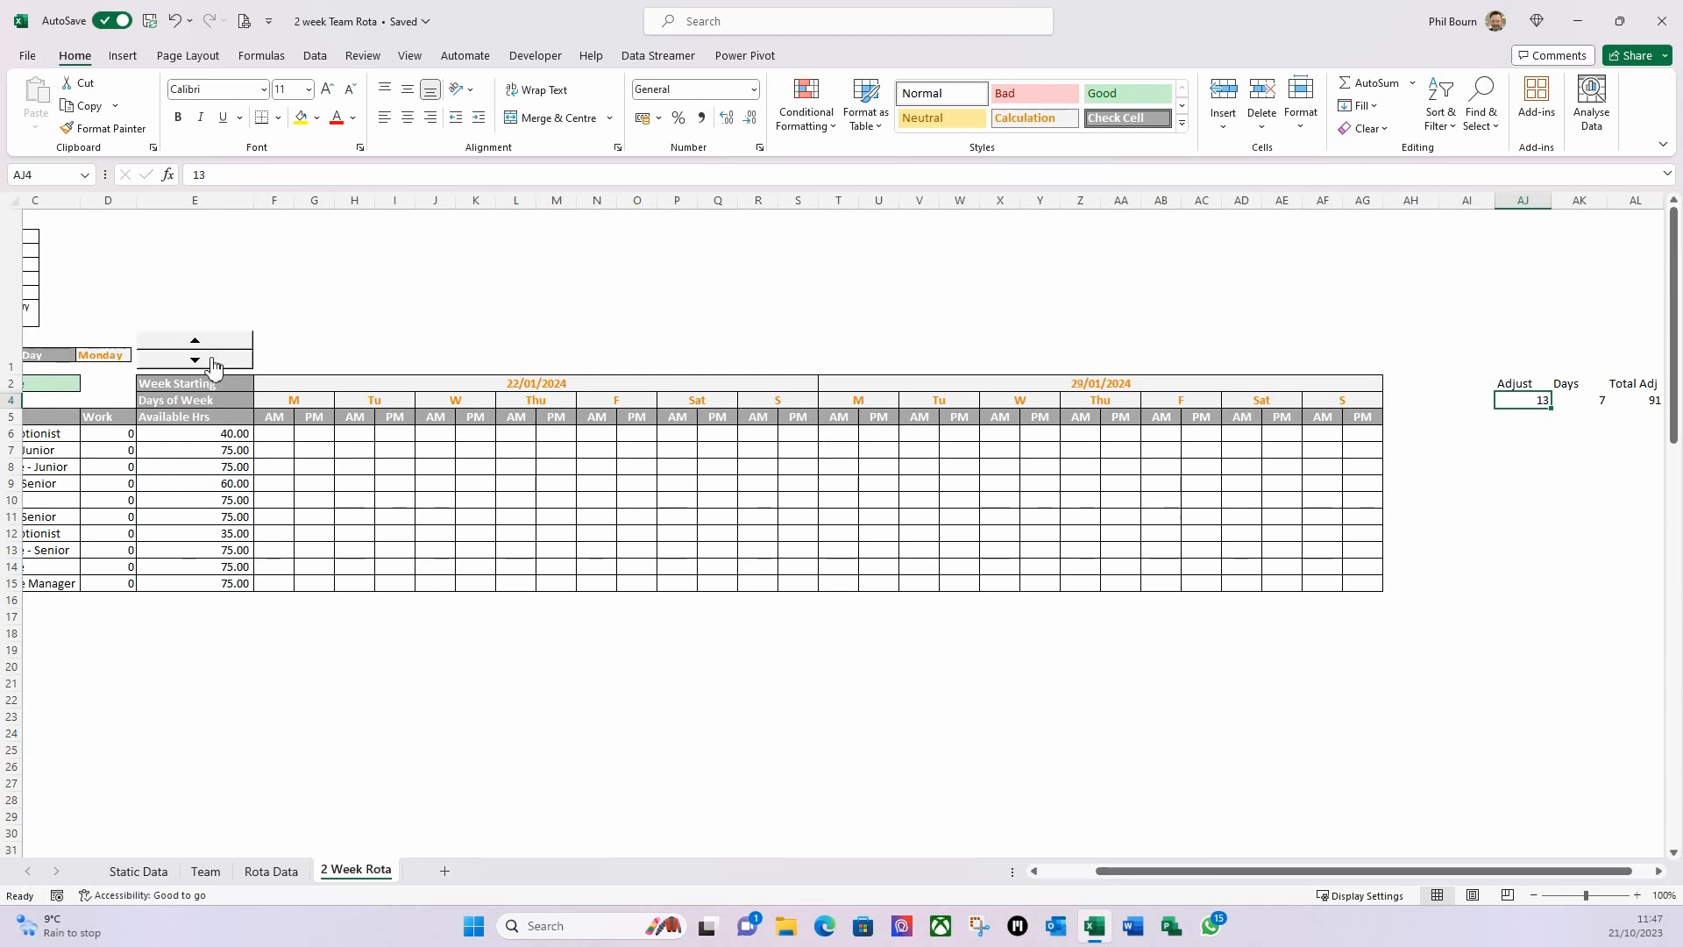
Step the rota back with the spin button and reset the Adjust cell AJ4 to 0.
left_click(213, 361)
left_click(213, 361)
type("0")
left_click(1548, 484)
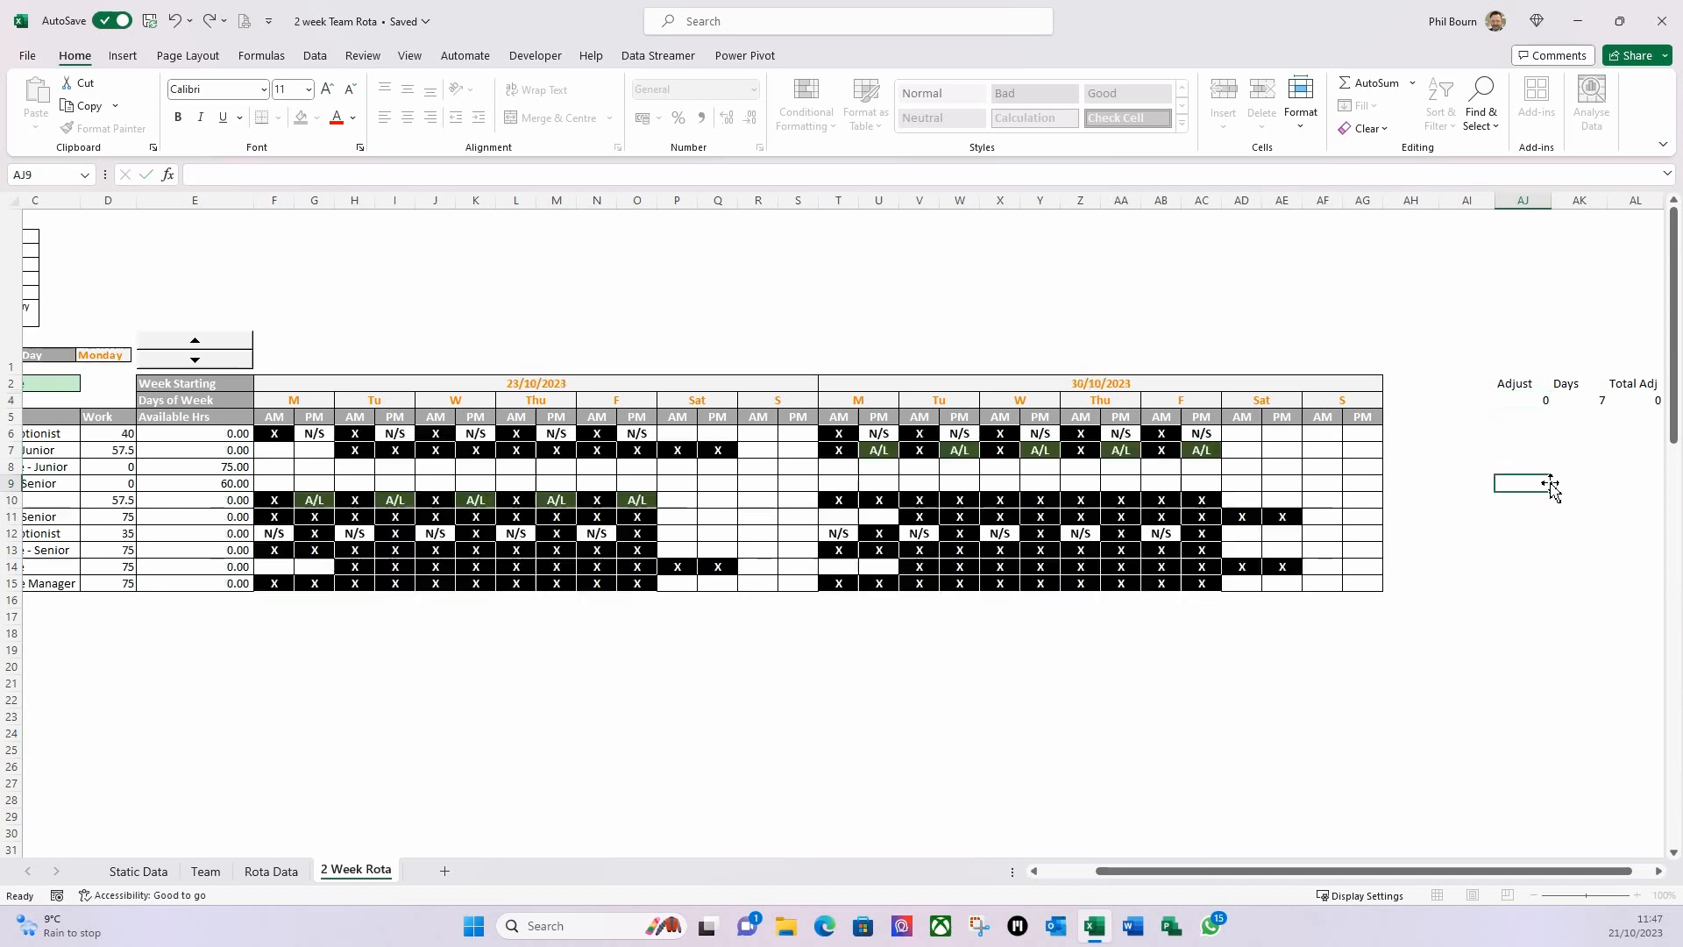
left_click_drag(1133, 872, 1082, 871)
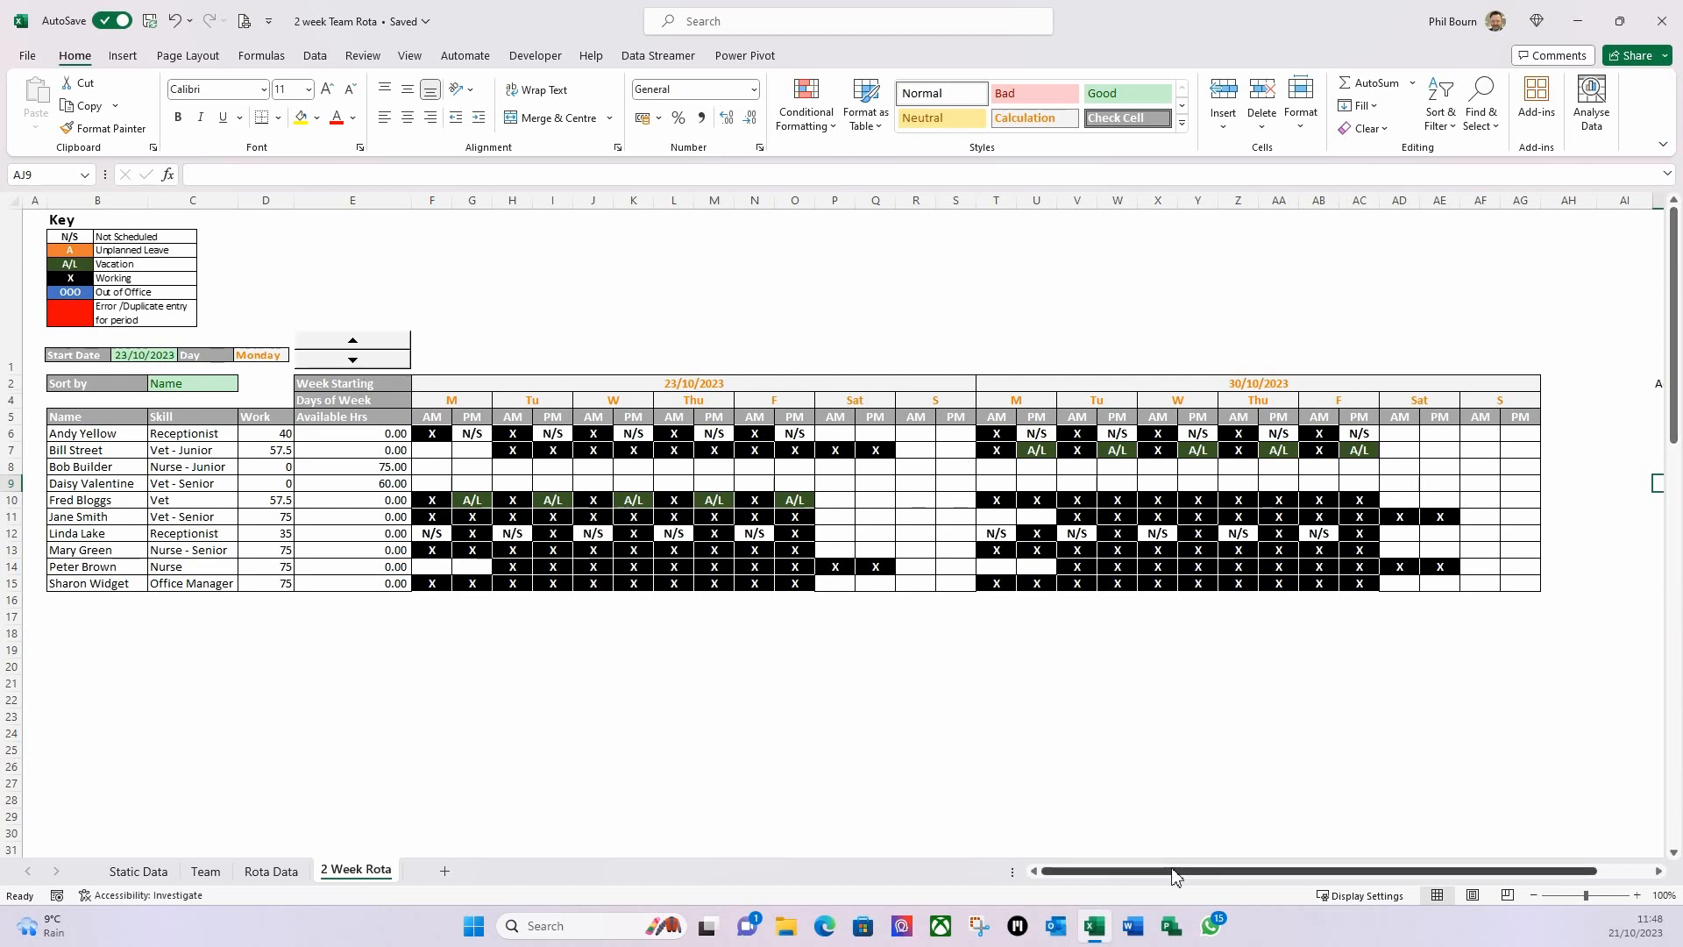
left_click_drag(1175, 877, 1229, 877)
left_click(1533, 400)
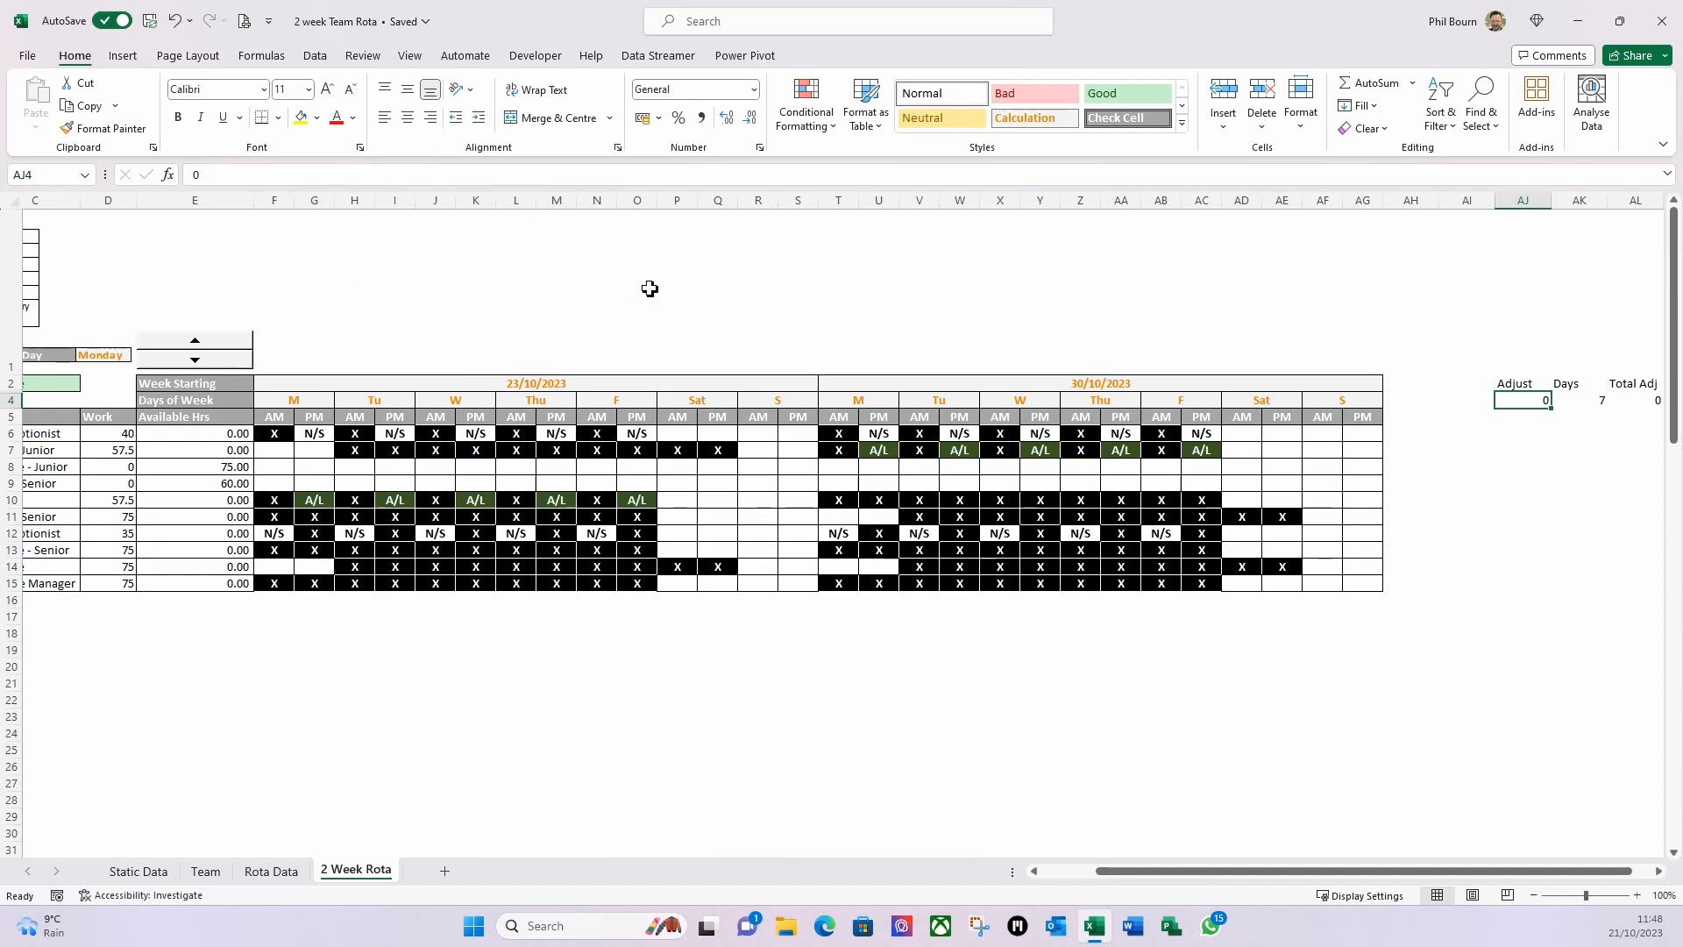
left_click(200, 281)
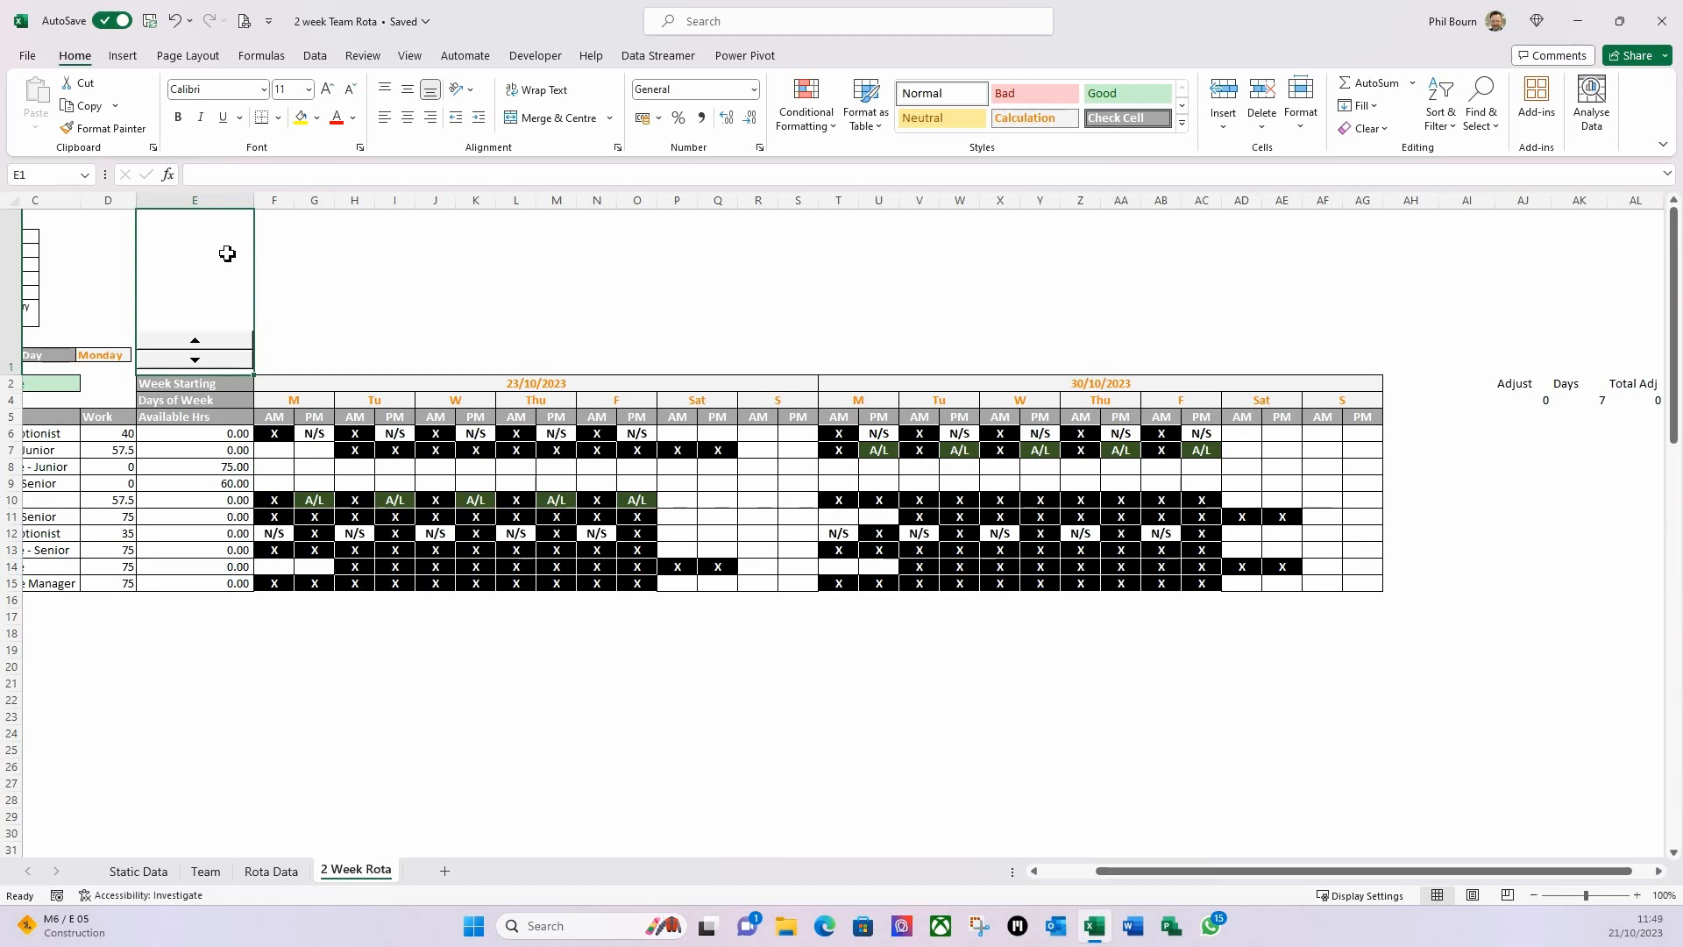
Save a copy of the workbook as "2 week Team Rota - Macro Enabled" in Excel Macro-enabled Workbook (*.xlsm) format.
left_click(28, 56)
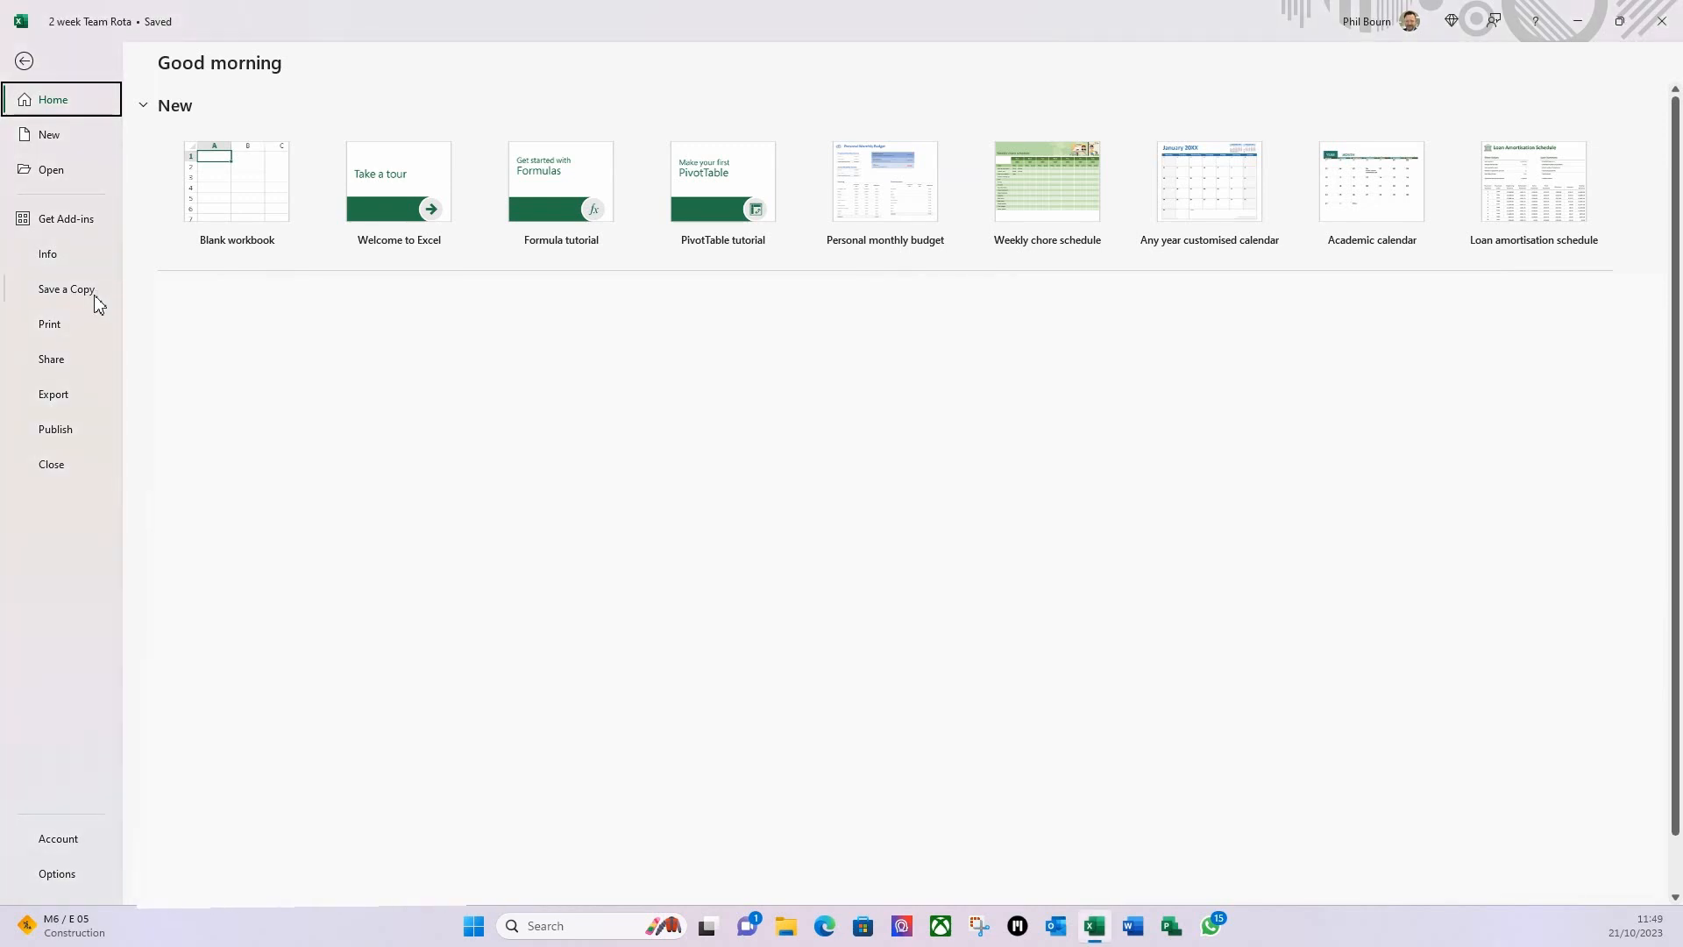
left_click(104, 302)
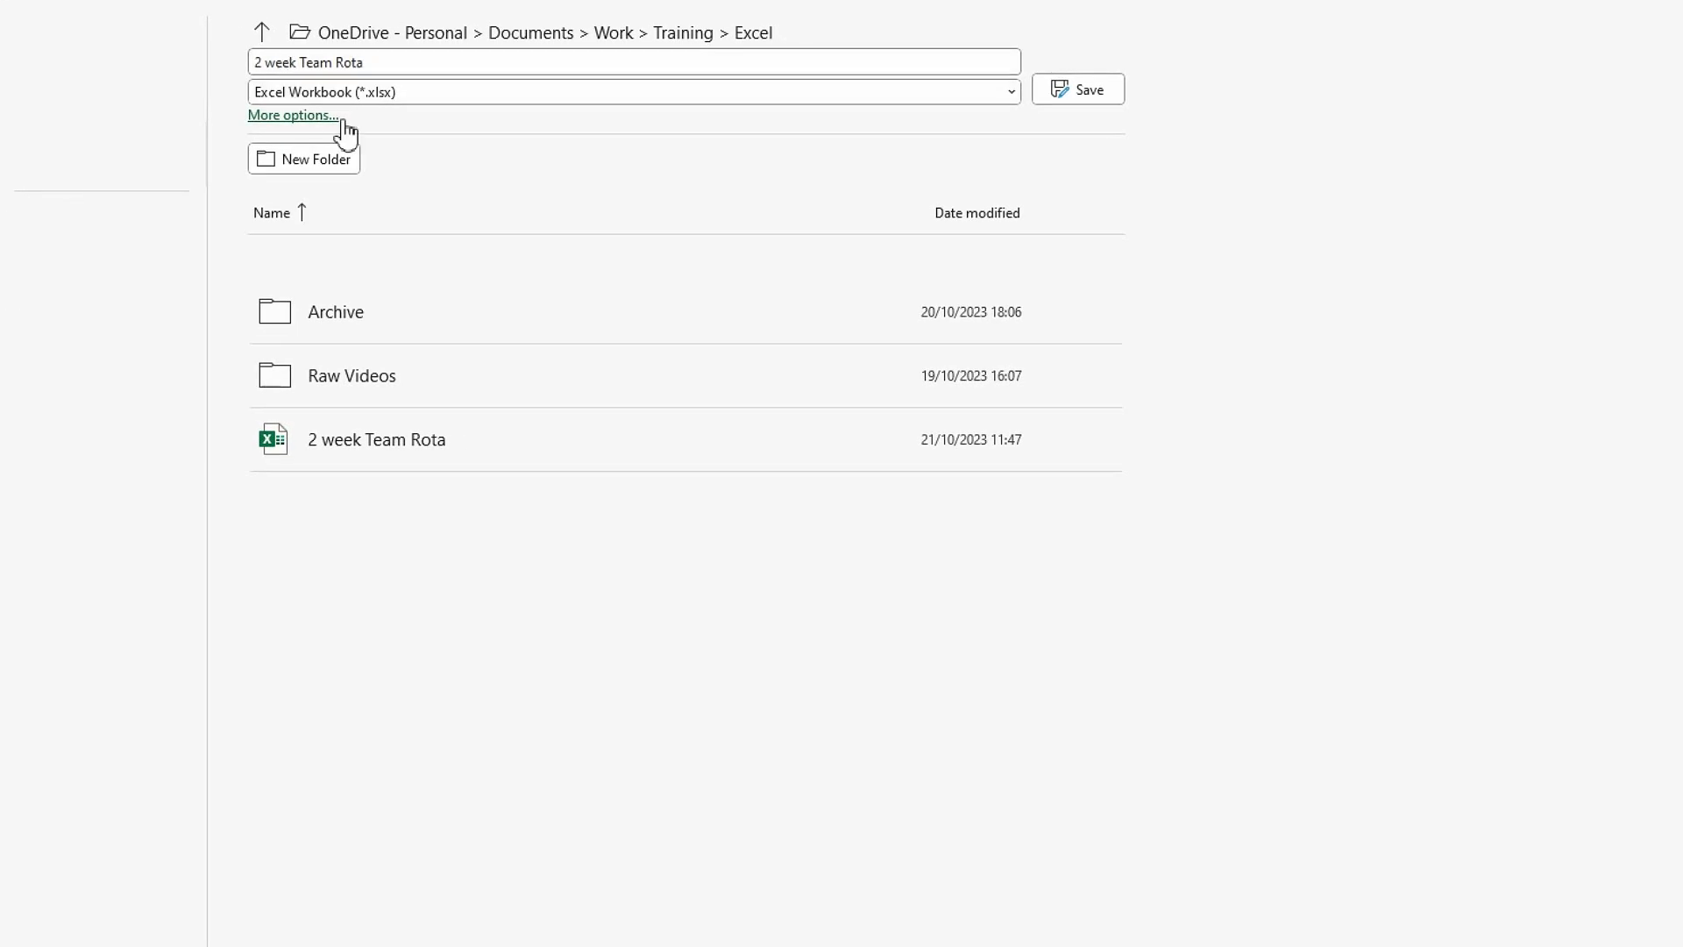
left_click(391, 64)
left_click(391, 64)
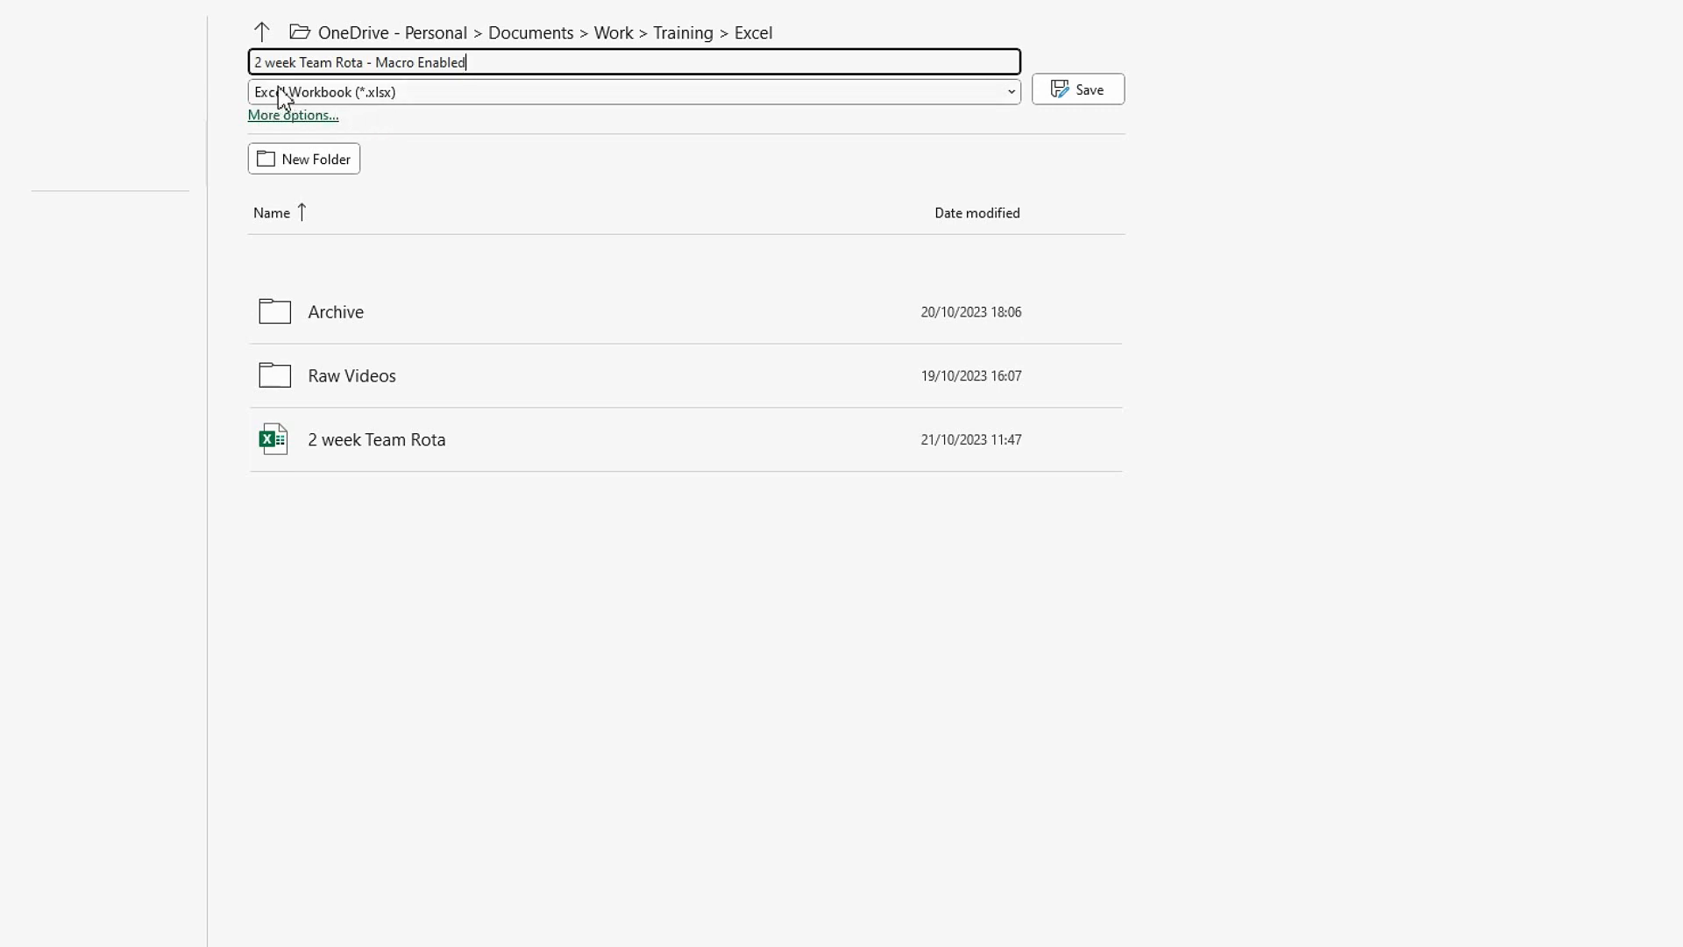
left_click(1014, 96)
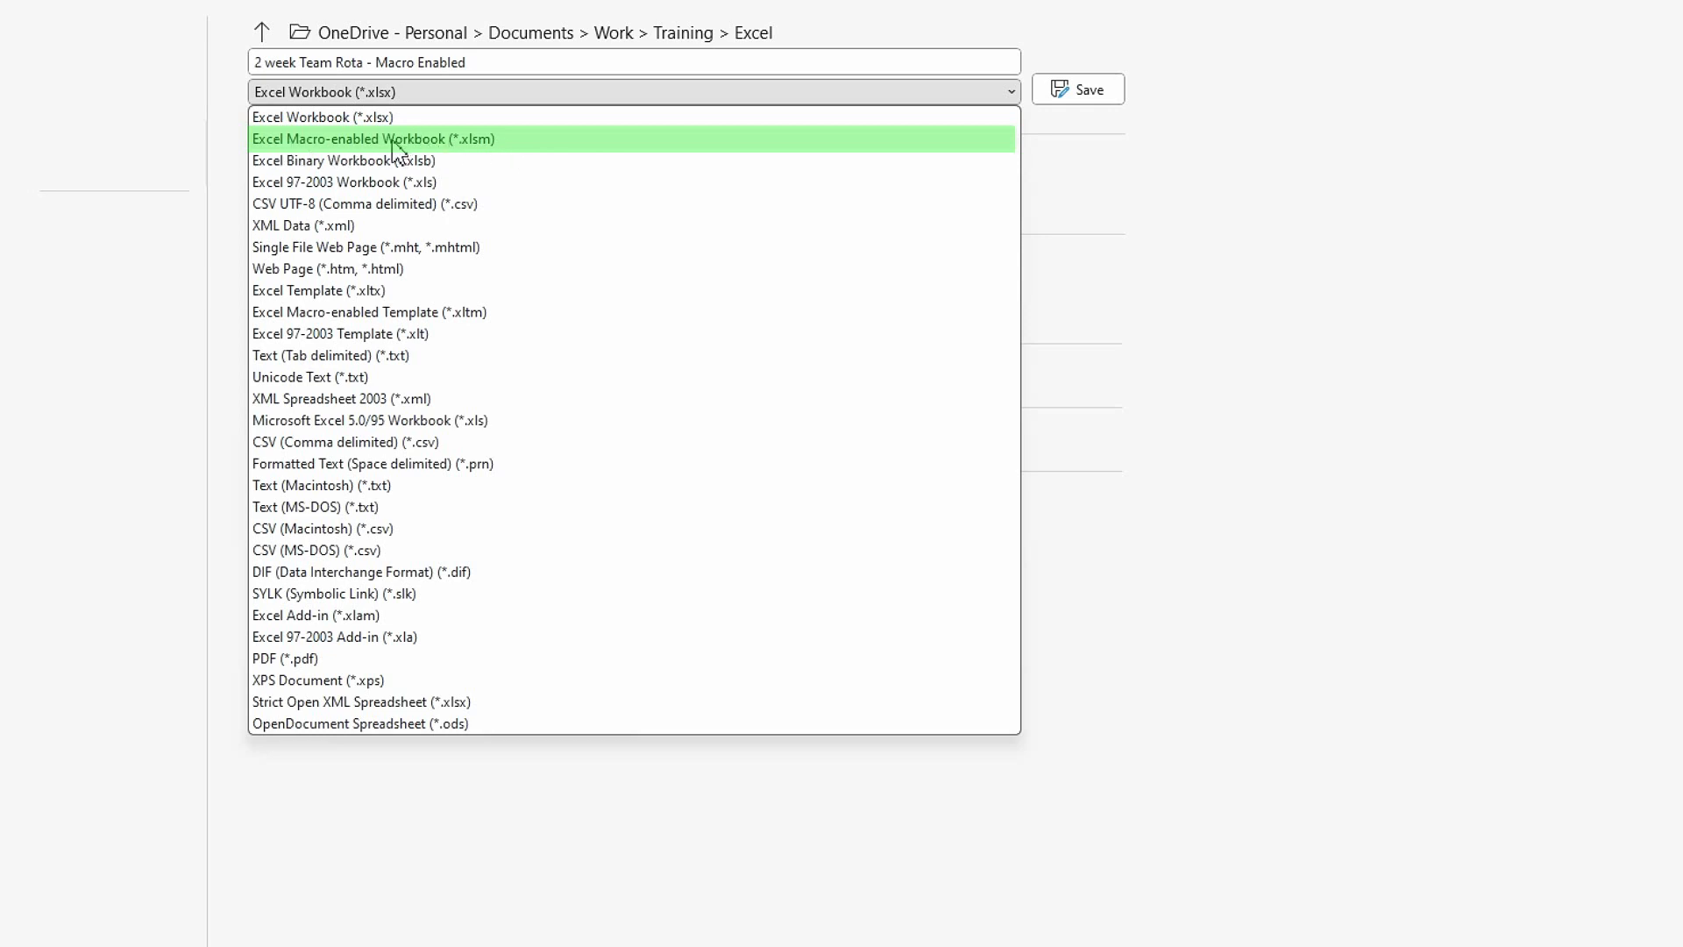
left_click(482, 153)
left_click(1090, 98)
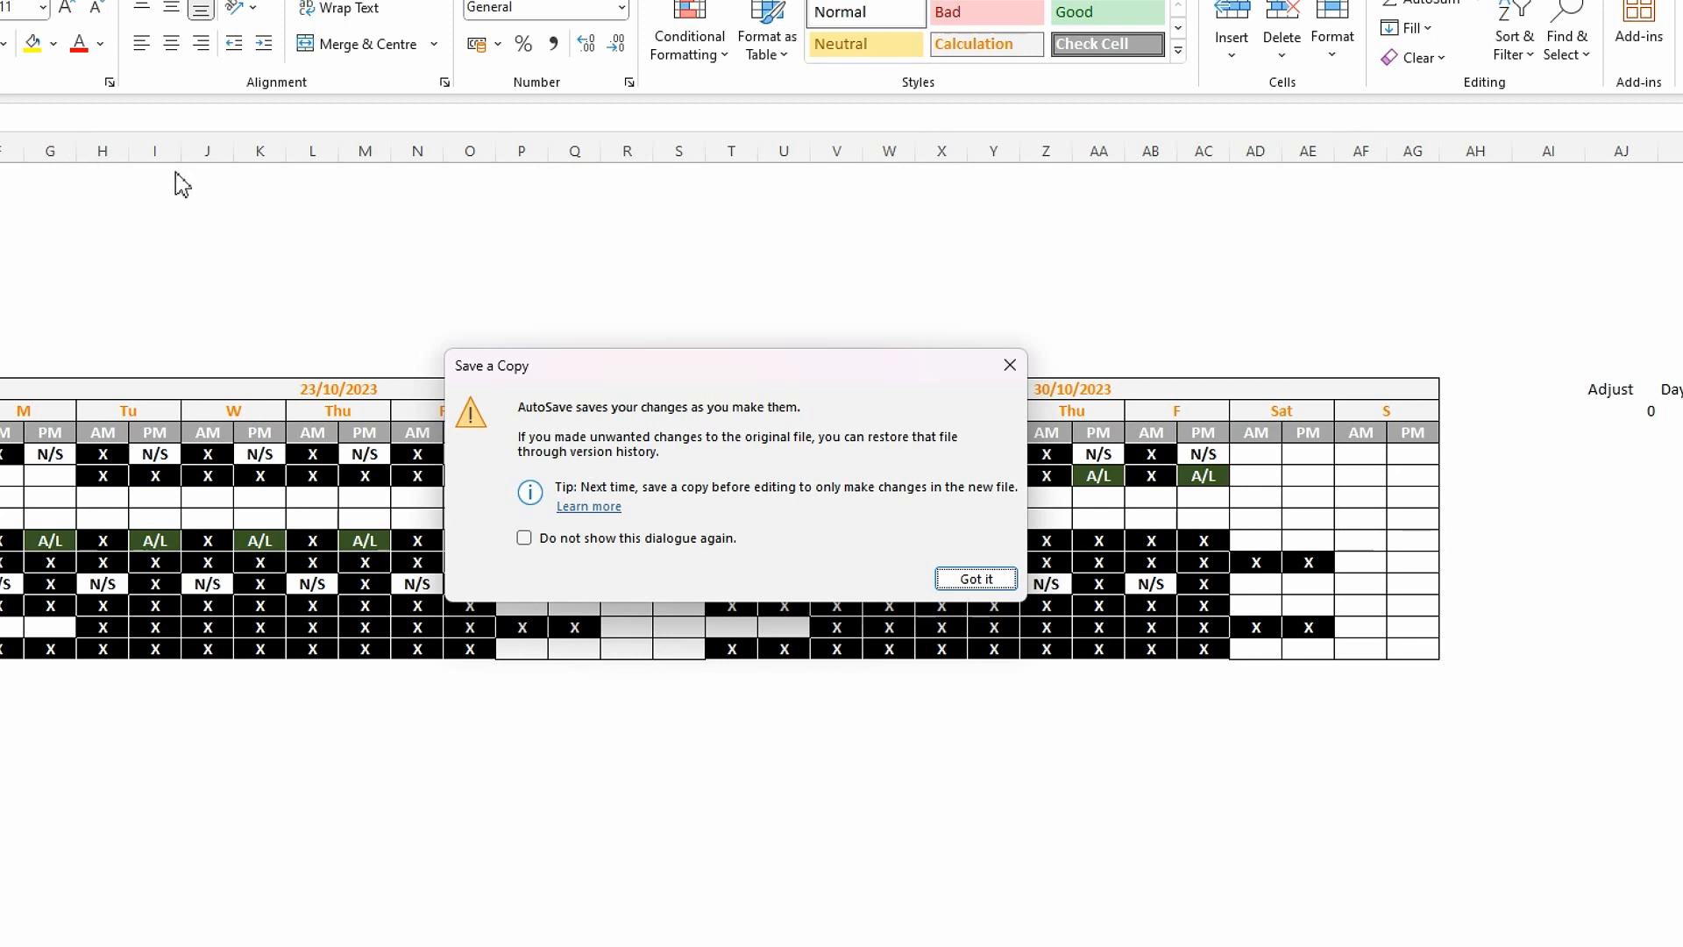
Dismiss the AutoSave notice and draw a Form Control button in cell E1 just above the spin button.
left_click(976, 580)
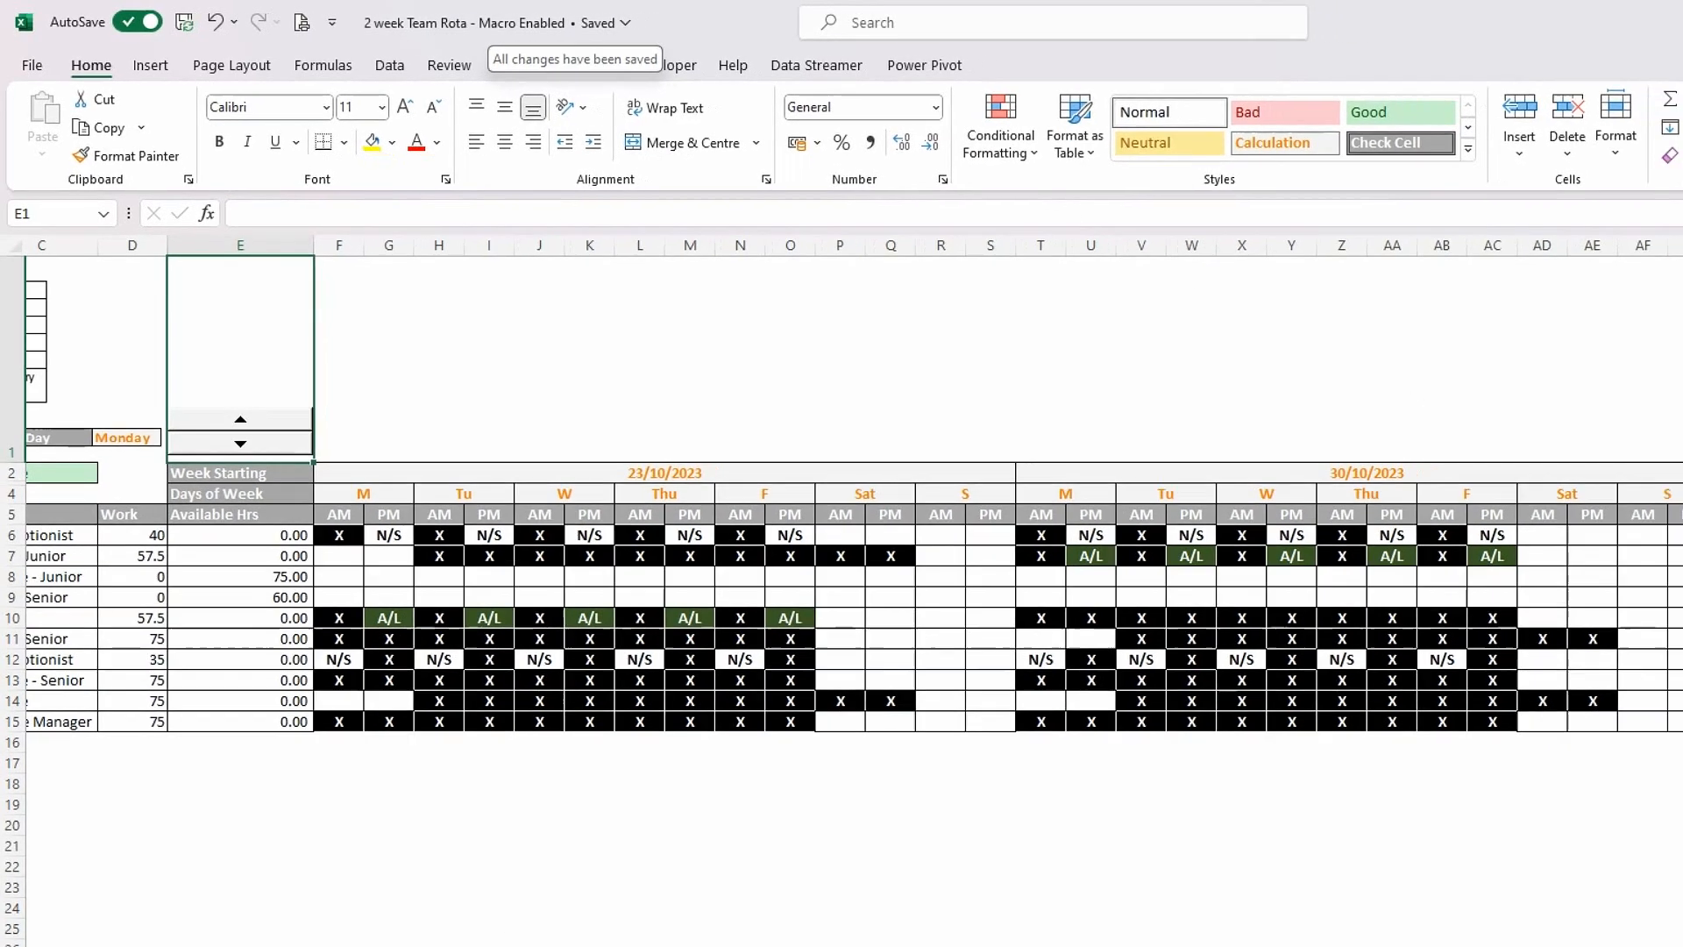
left_click(1532, 399)
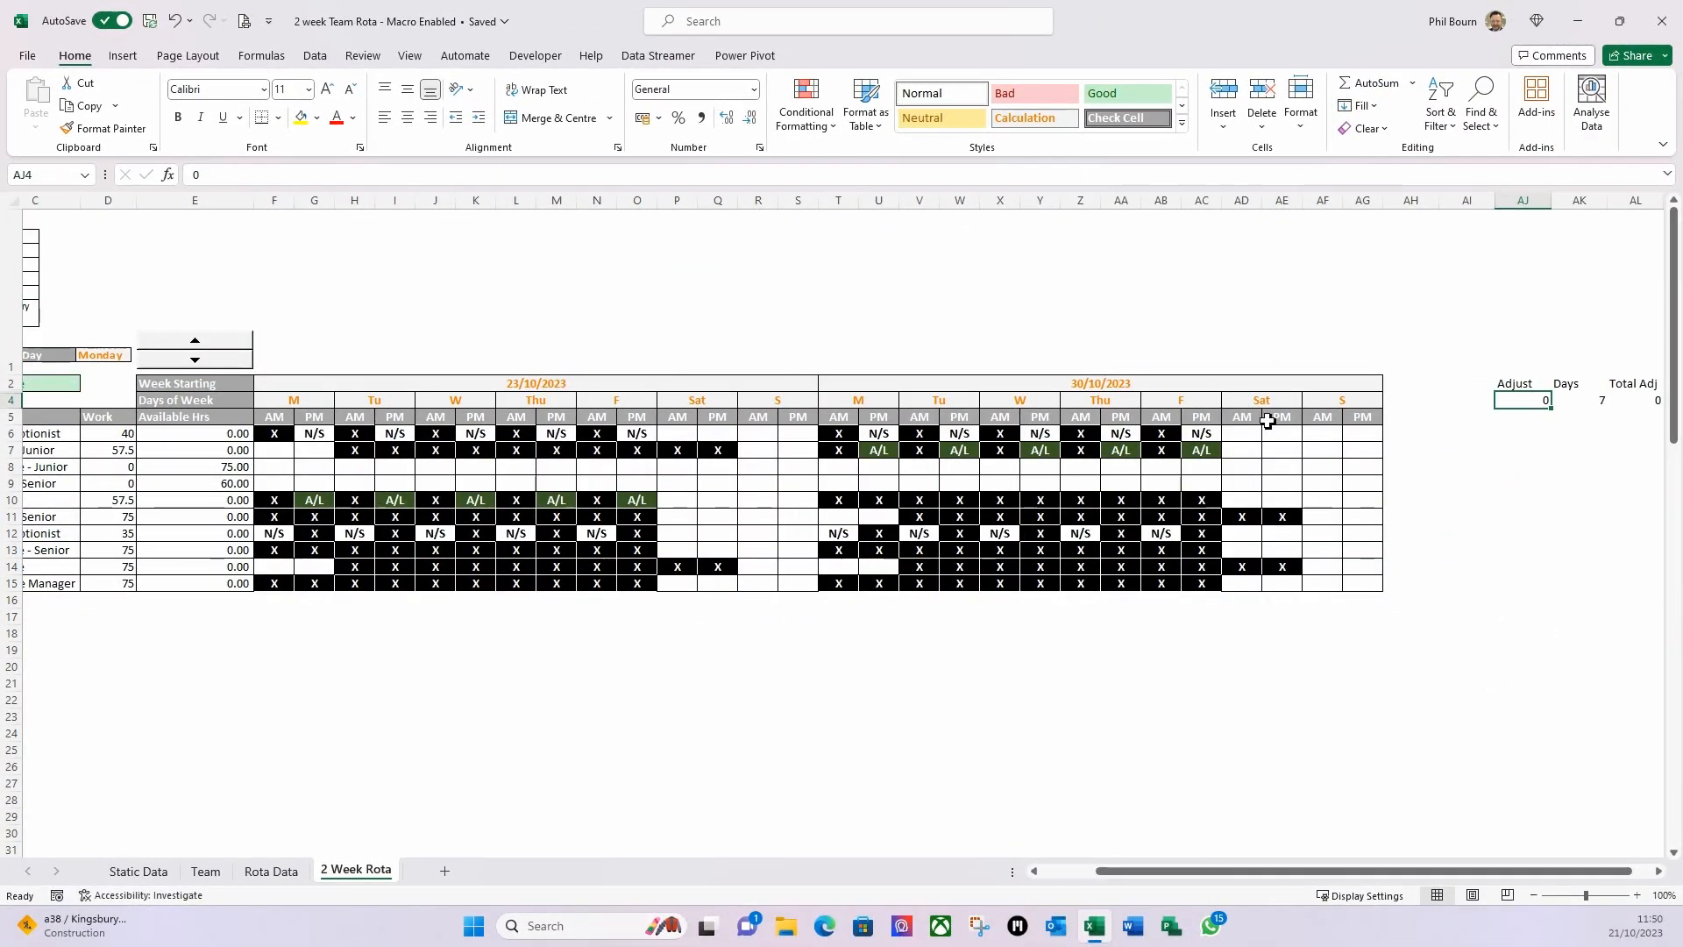
left_click(203, 278)
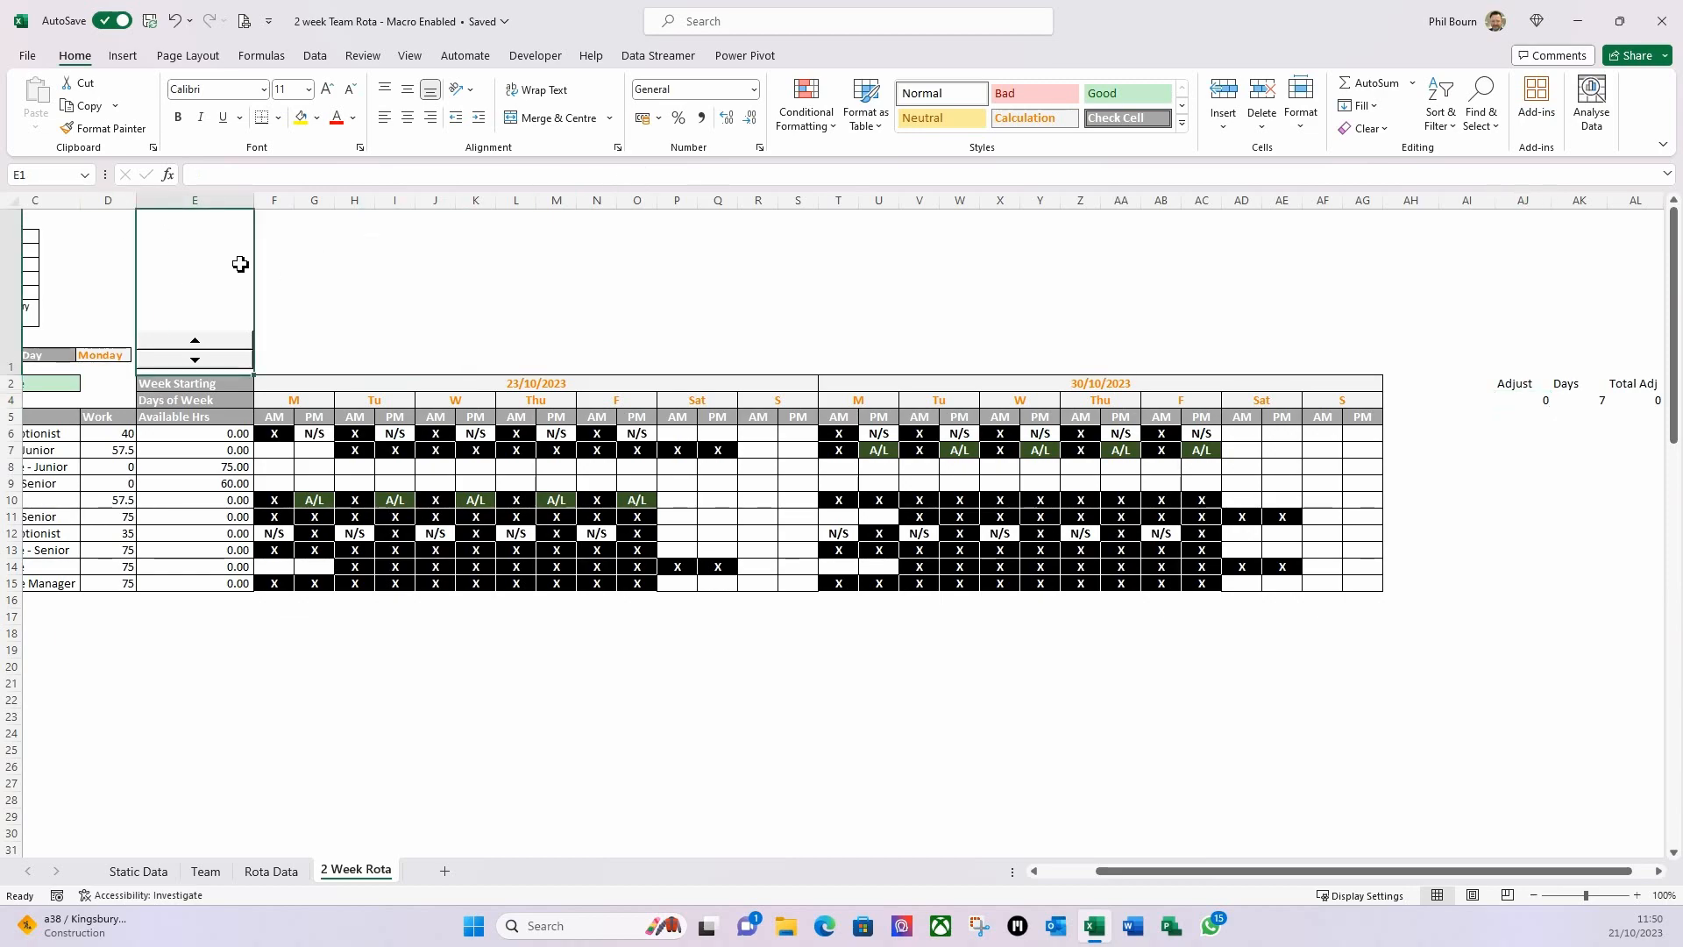
left_click(537, 57)
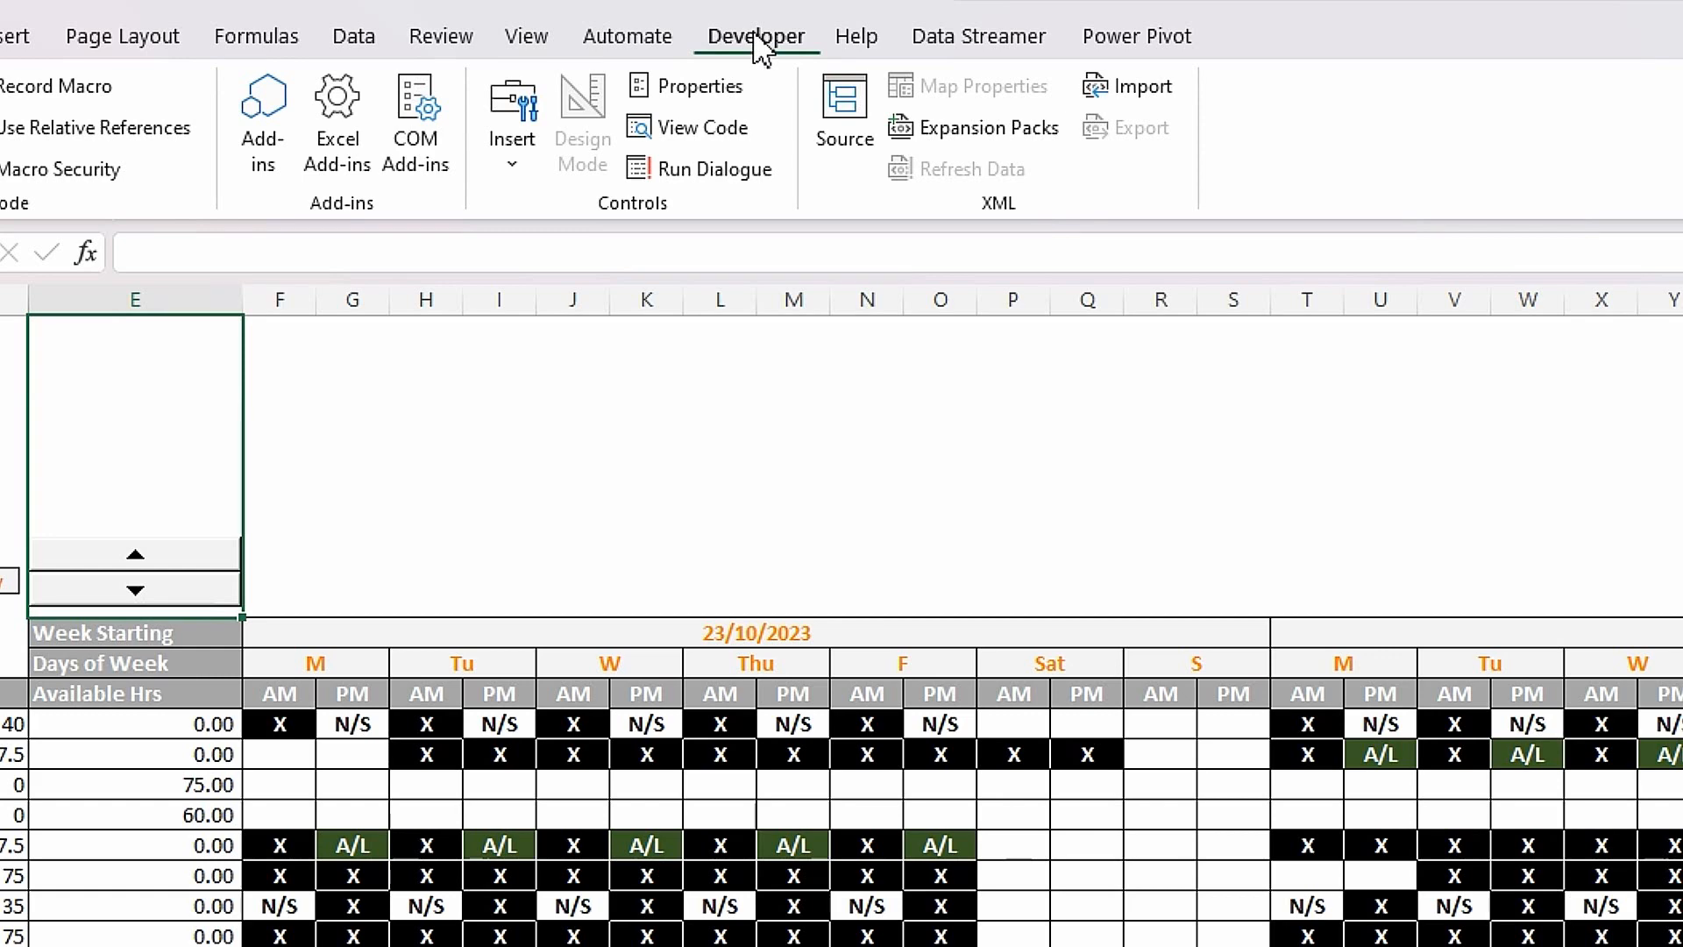
left_click(511, 171)
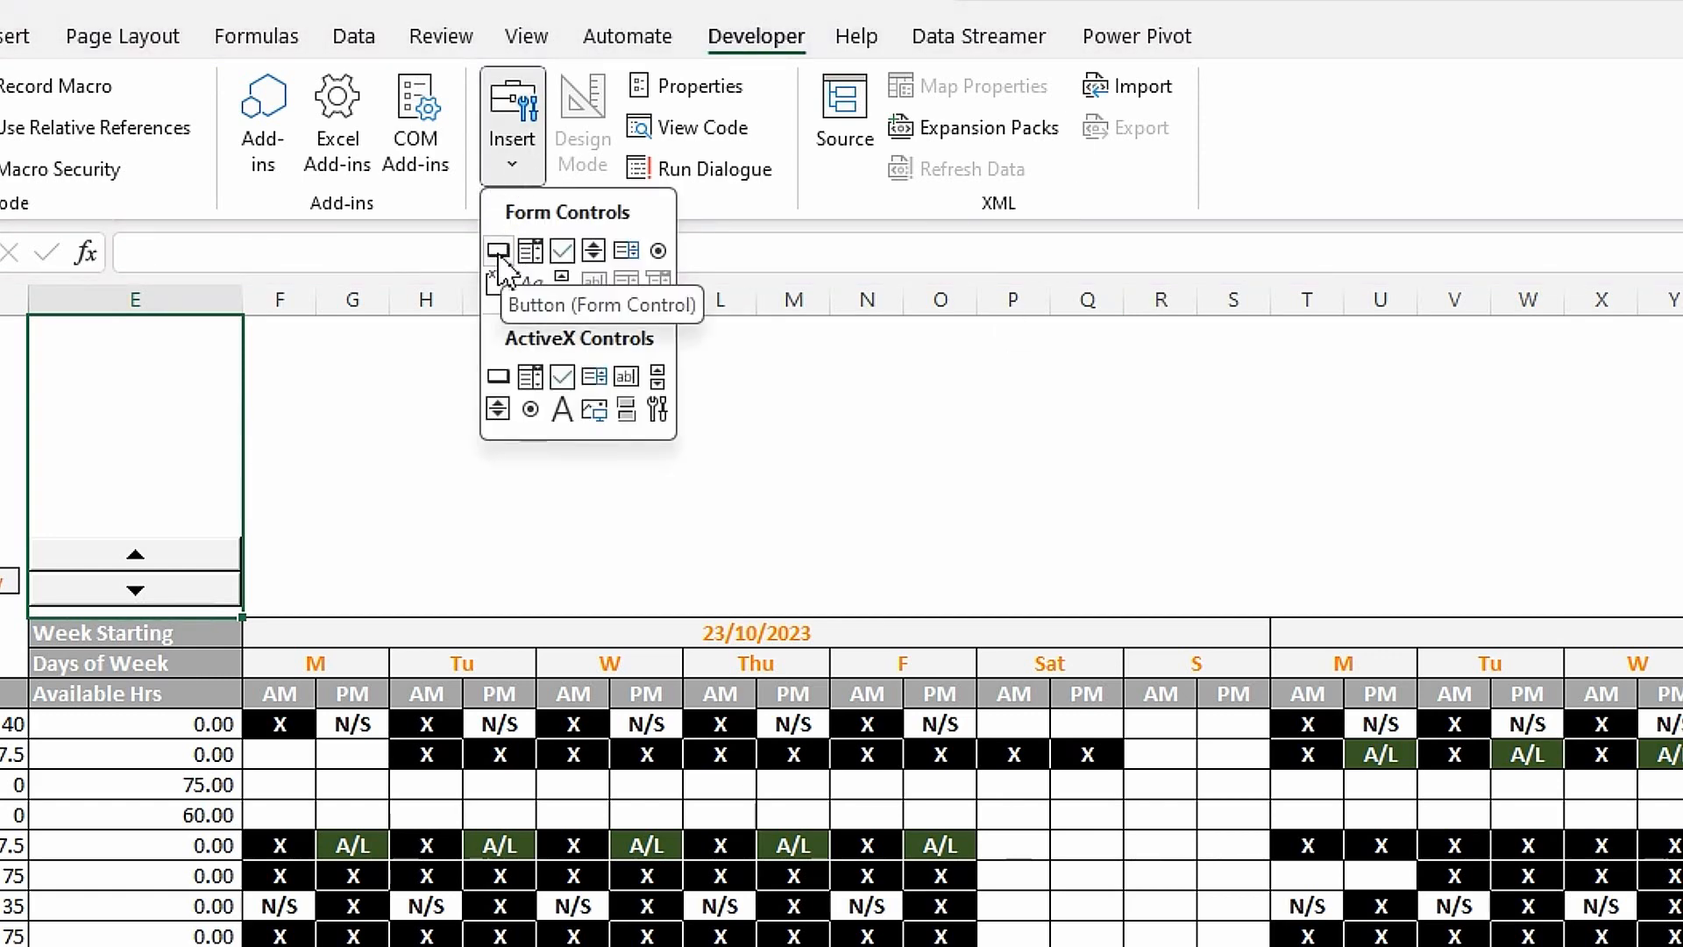
left_click(498, 251)
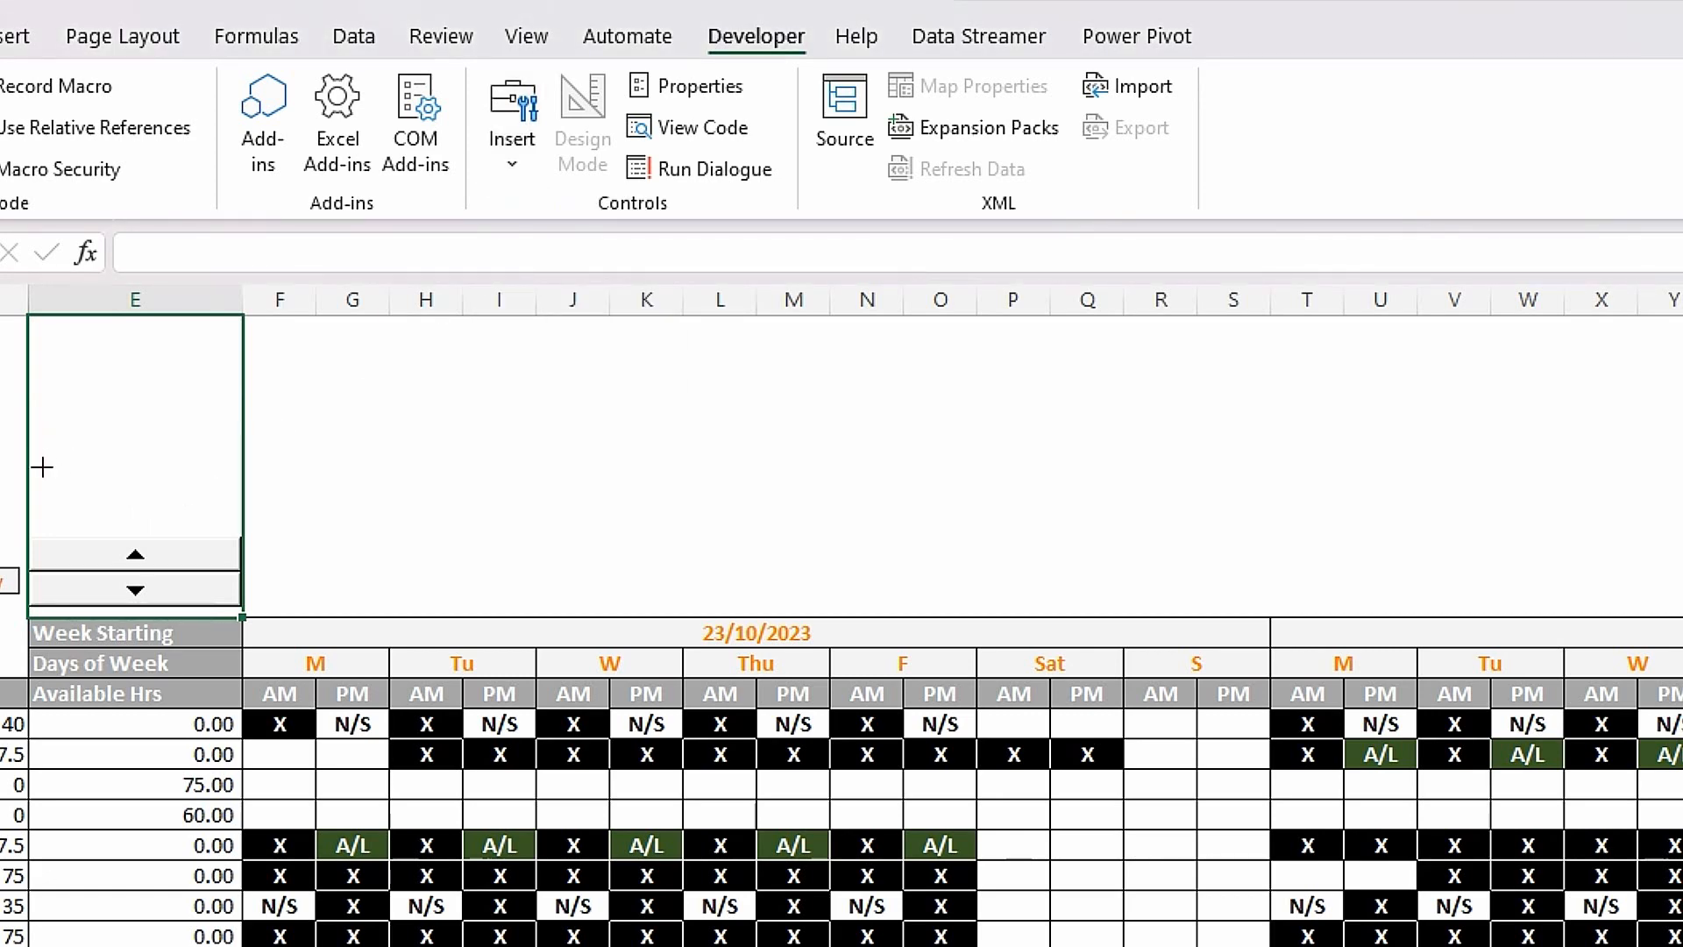
mouse_move(36, 454)
left_mouse_down()
mouse_move(68, 502)
mouse_move(240, 523)
left_mouse_up()
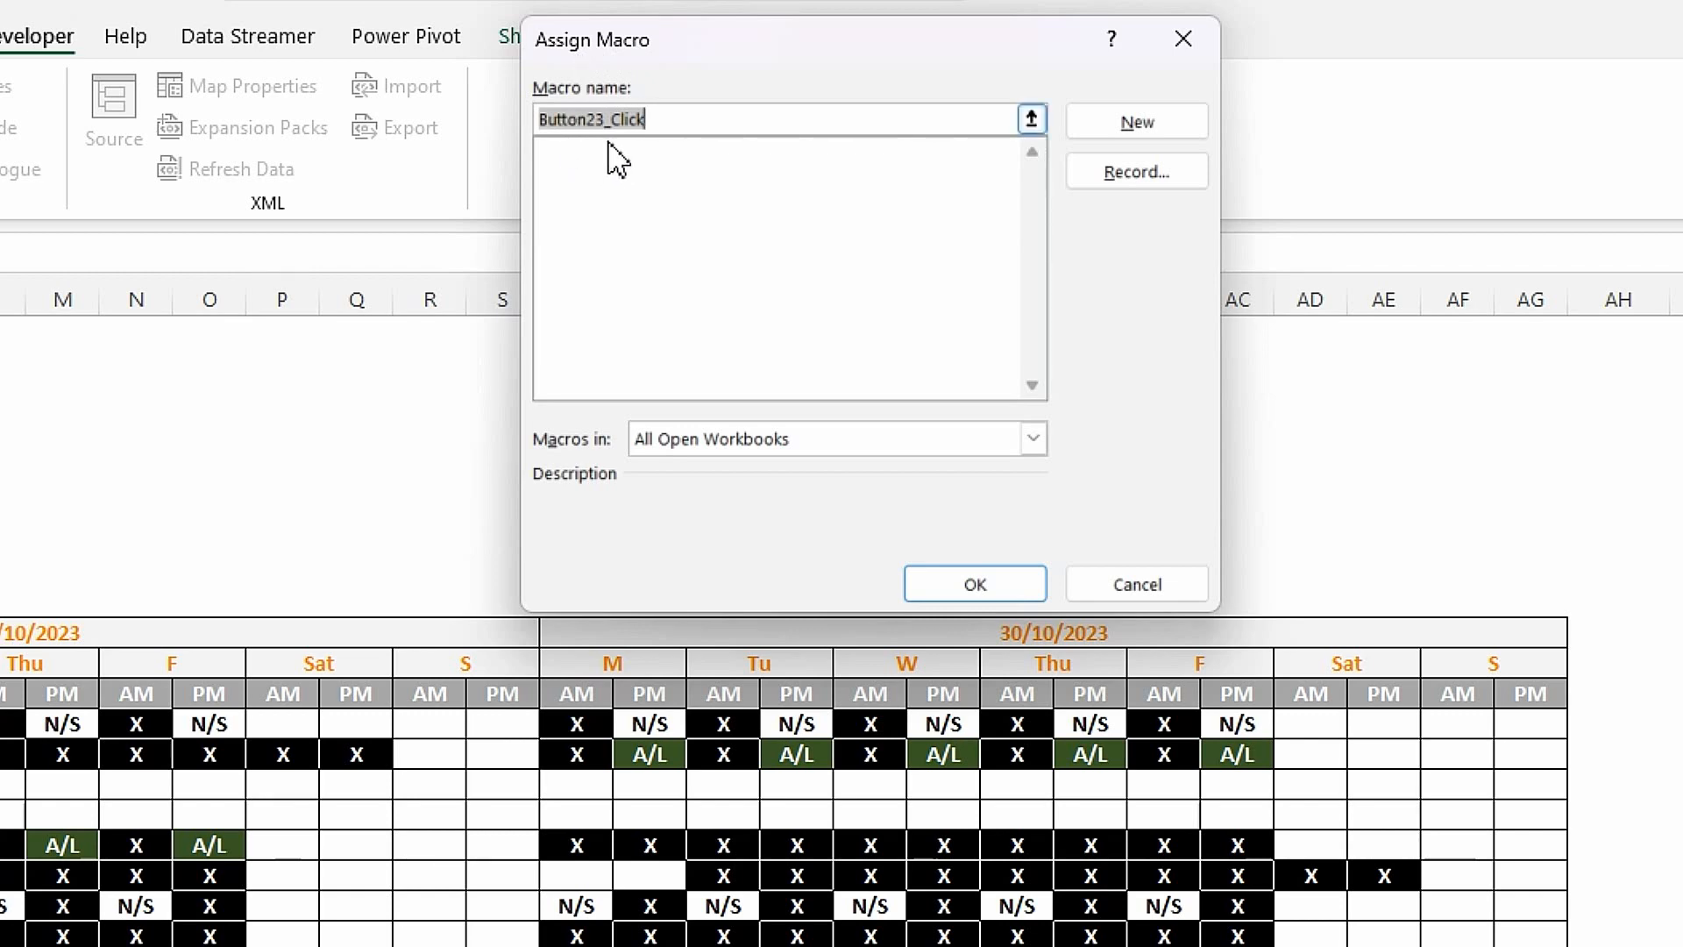
Assign the button its default click macro, with macros located in 2 week Team Rota - Macro Enabled.xlsm.
left_click(1034, 438)
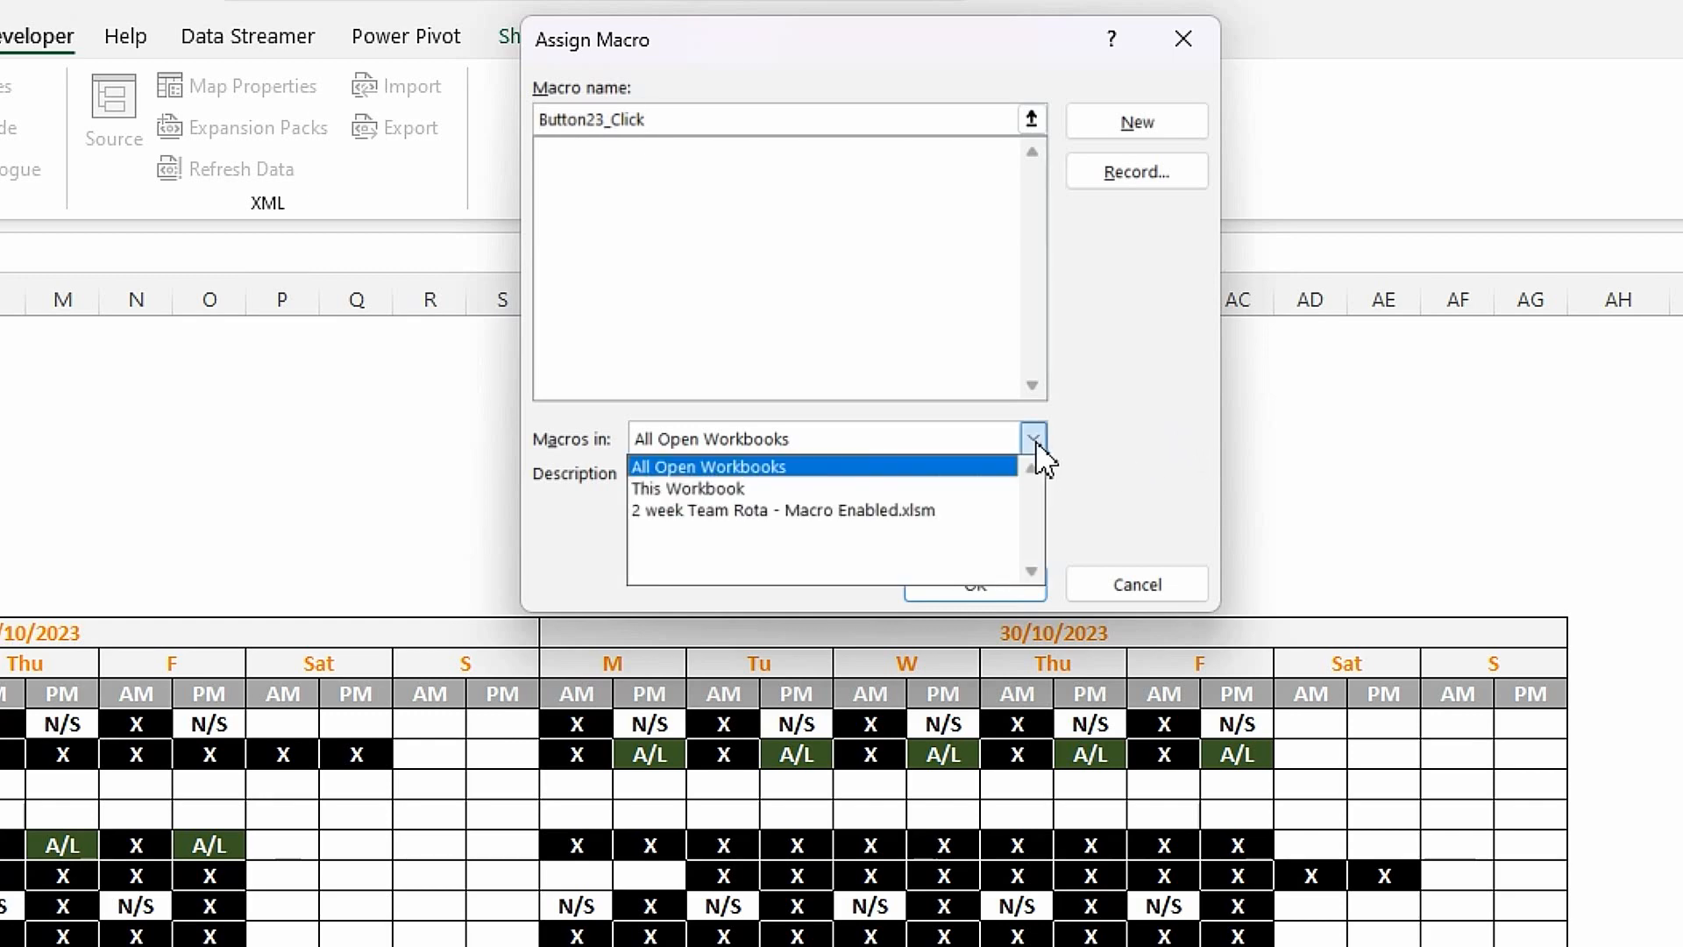
left_click(787, 511)
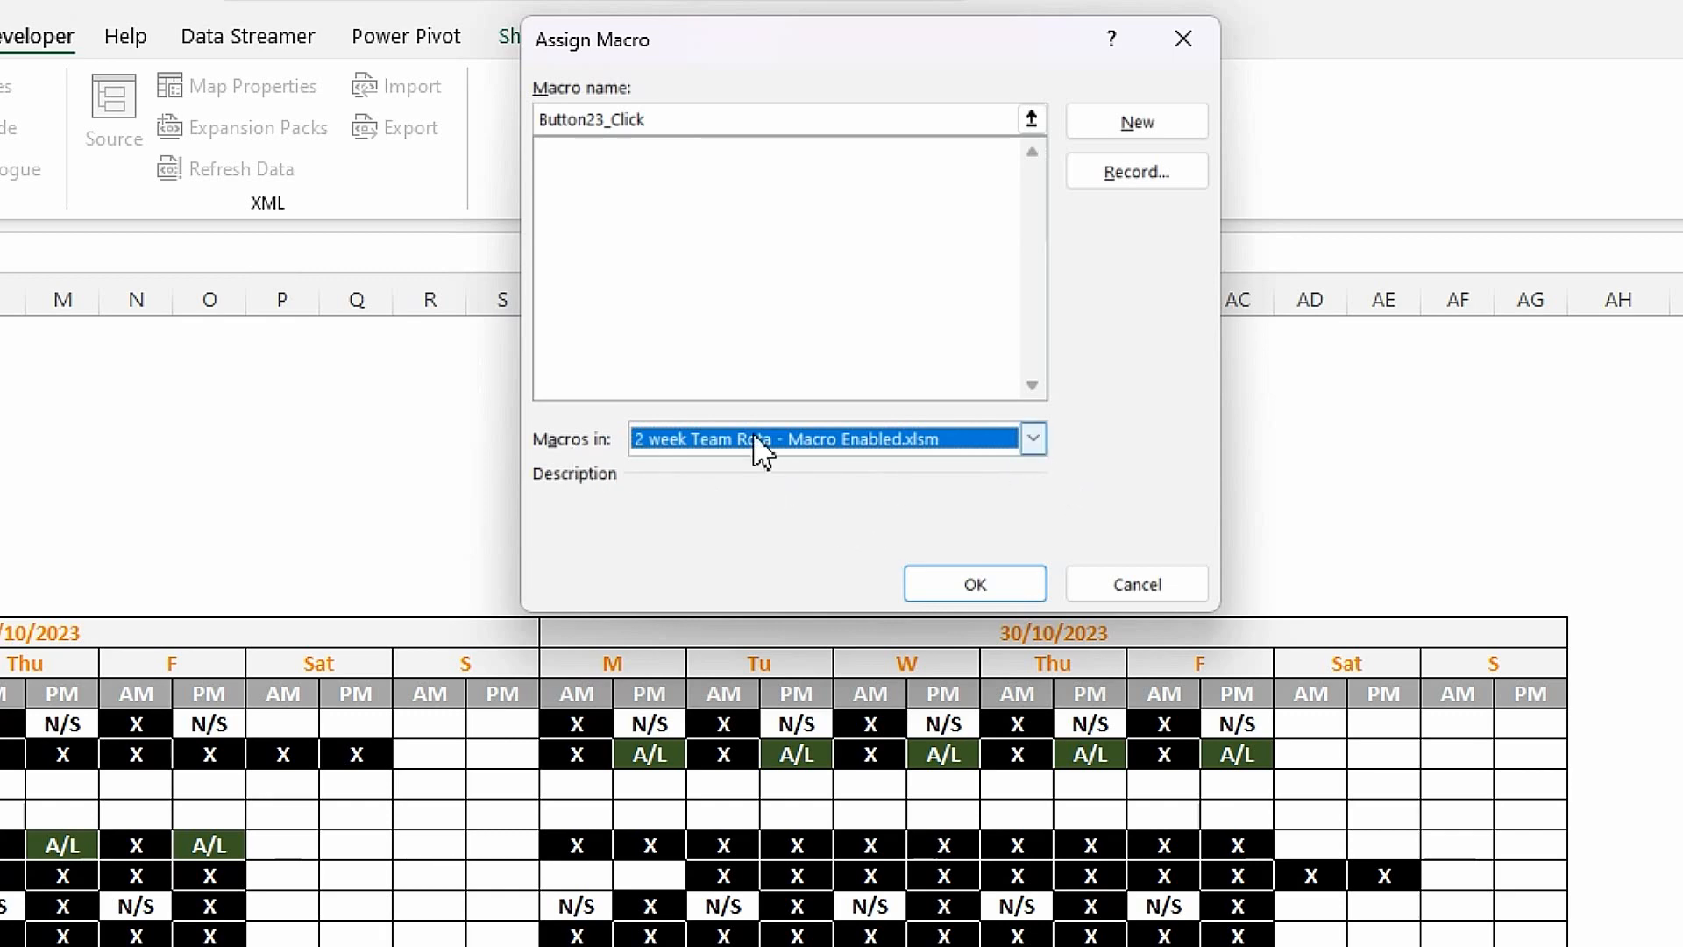
left_click(1032, 442)
left_click(682, 512)
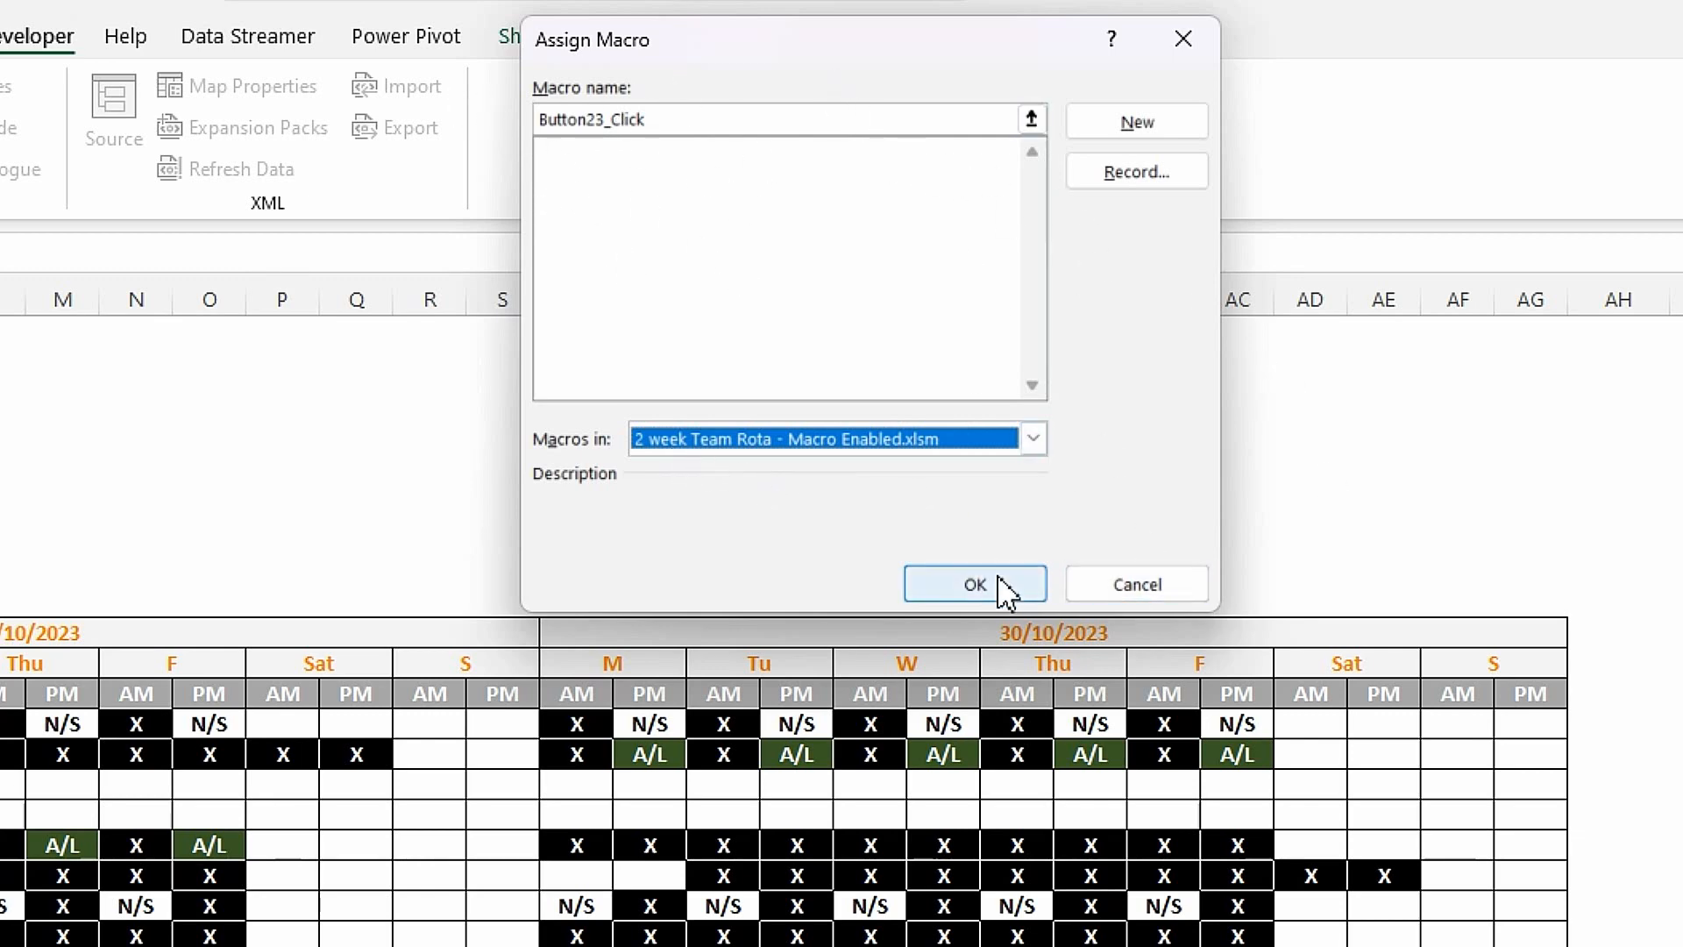
left_click(969, 586)
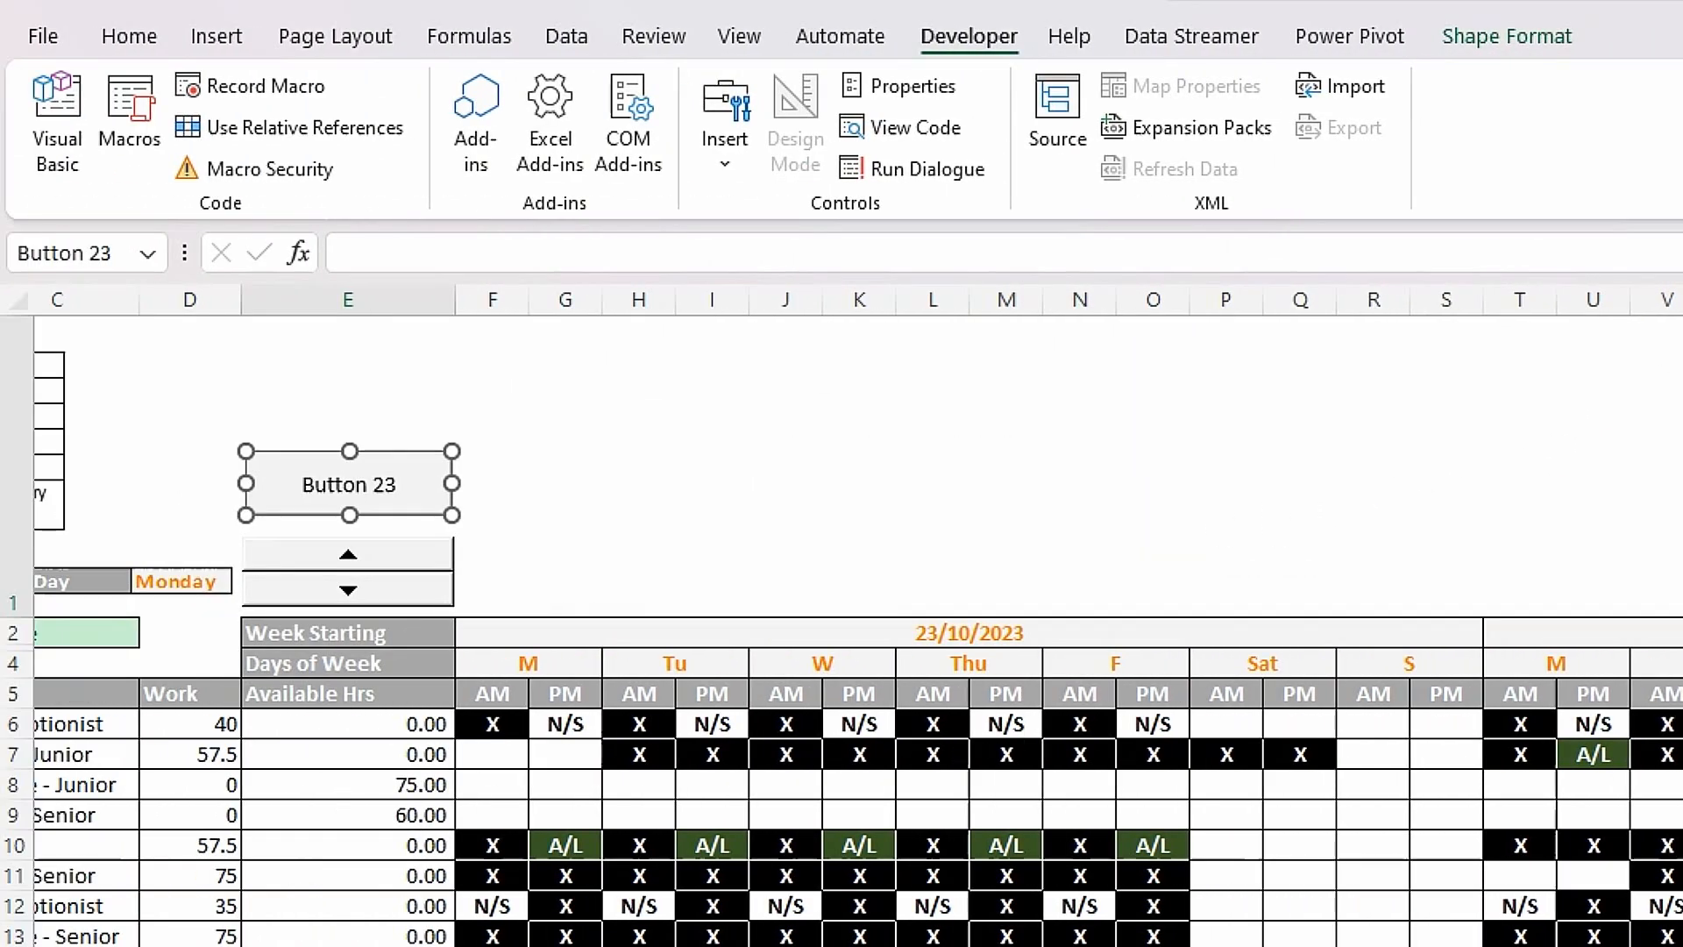
Replace the new button's caption with "Reset".
left_click(308, 486)
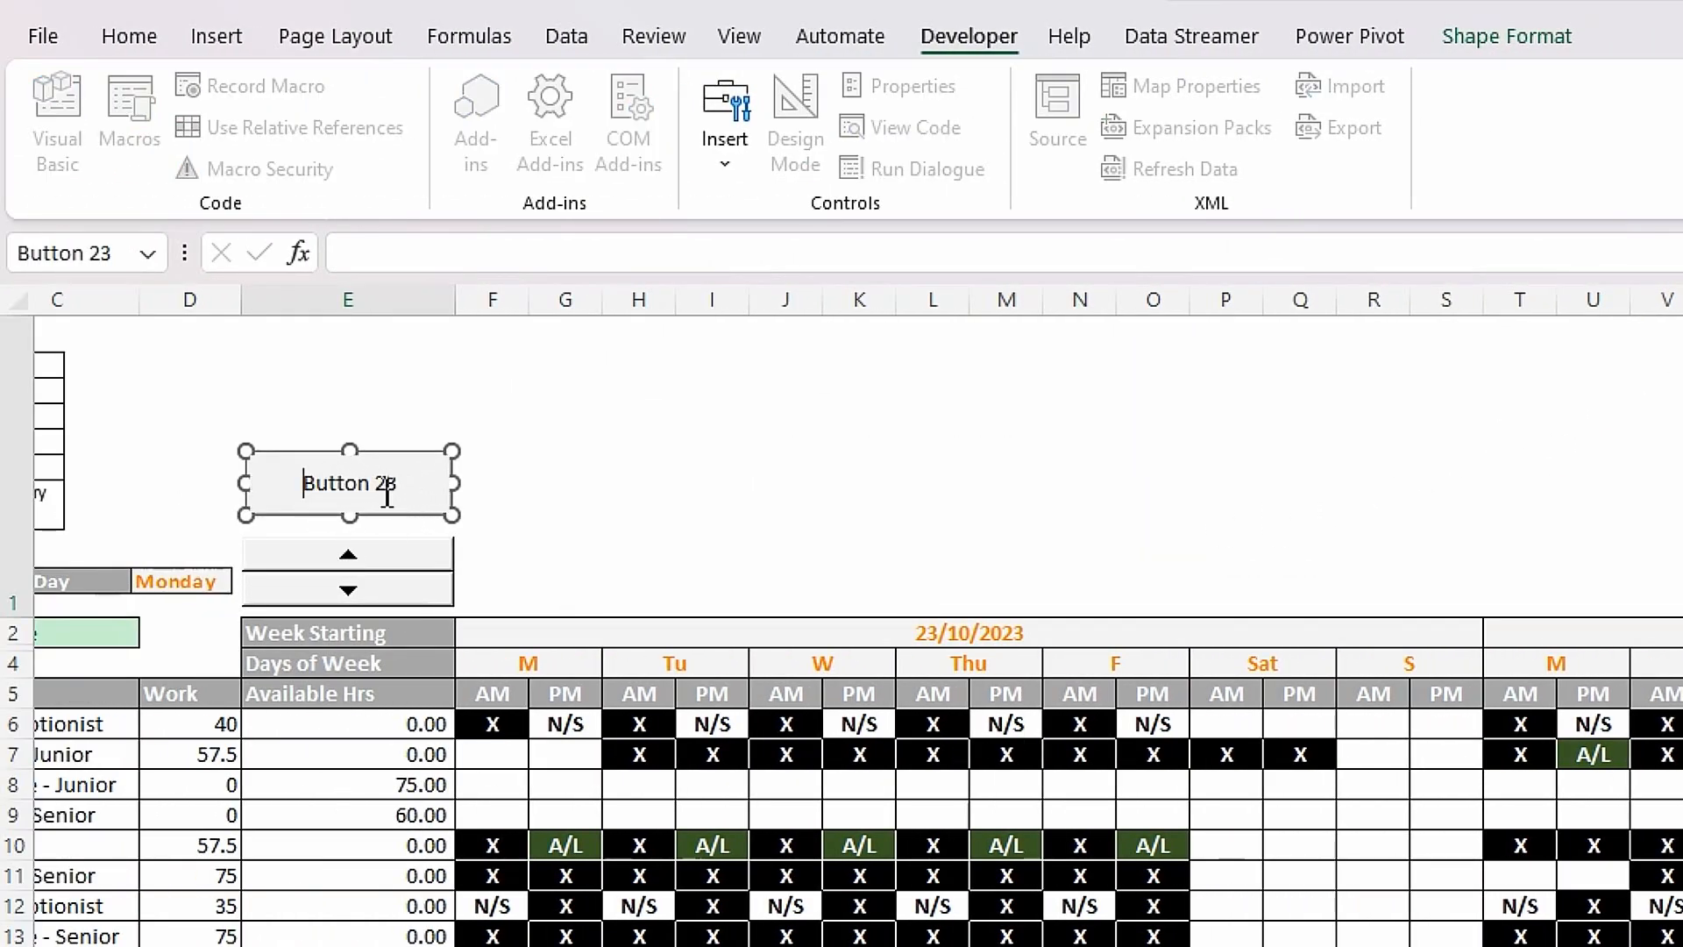
key("Delete")
key("Delete")
key("Delete")
key("Delete")
key("Delete")
key("Delete")
key("Delete")
key("Delete")
key("Delete")
type("Reset")
left_click(525, 487)
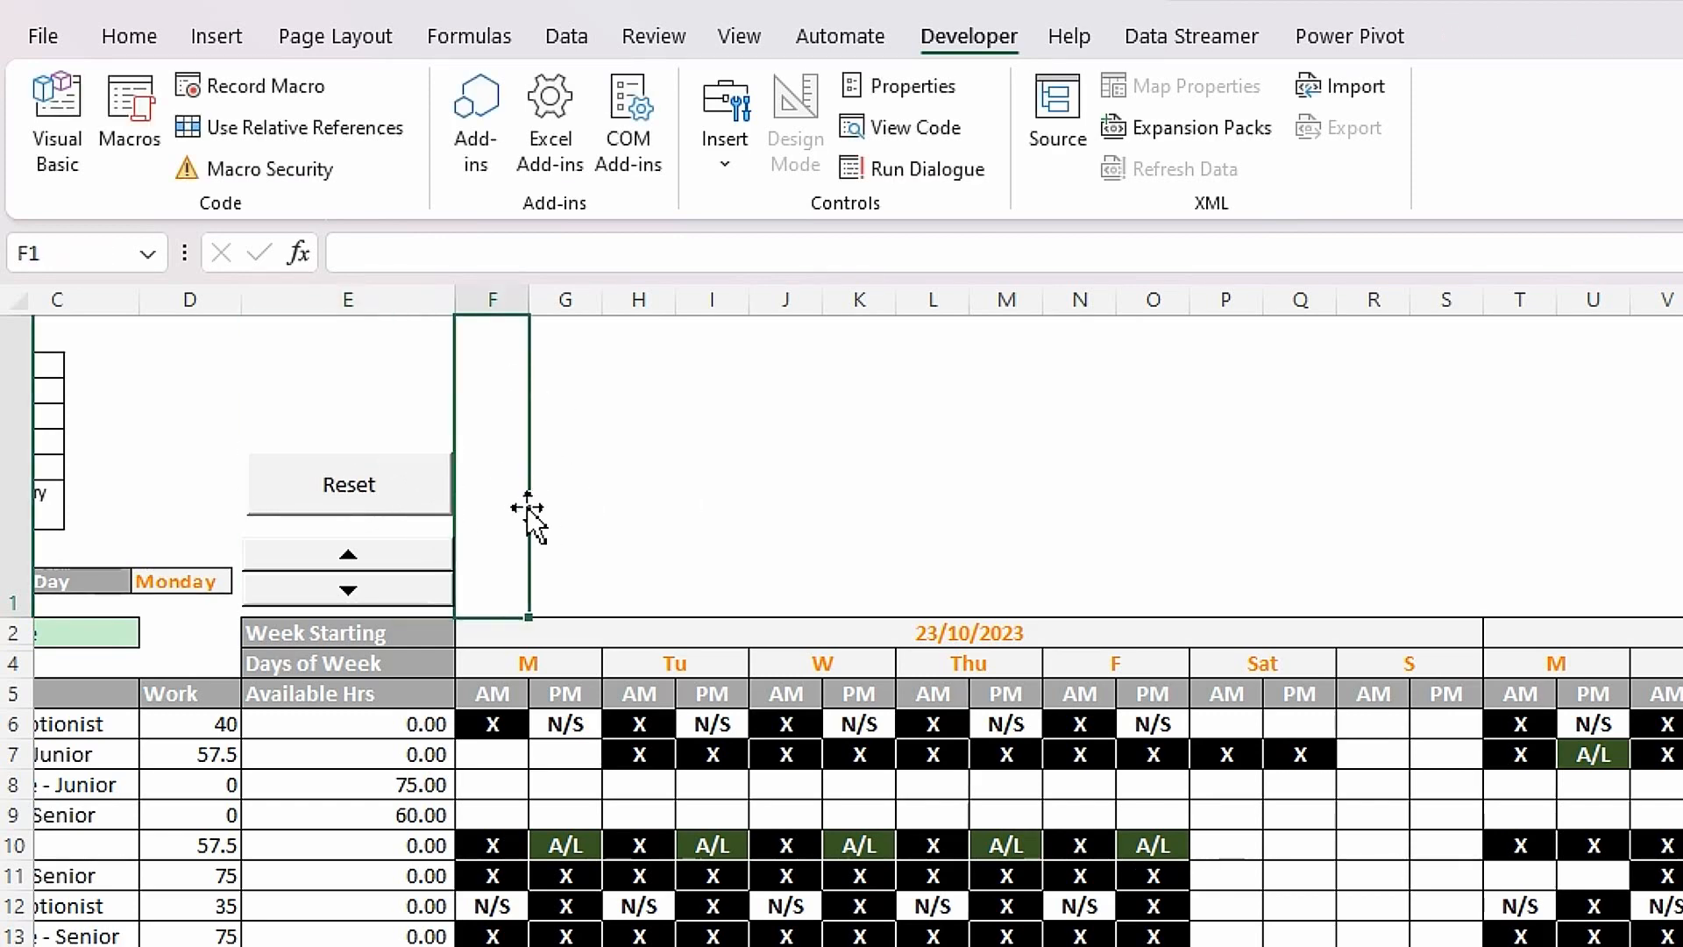
Try out the Reset button and open the VBA code window for the 2 Week Rota sheet.
left_click(381, 493)
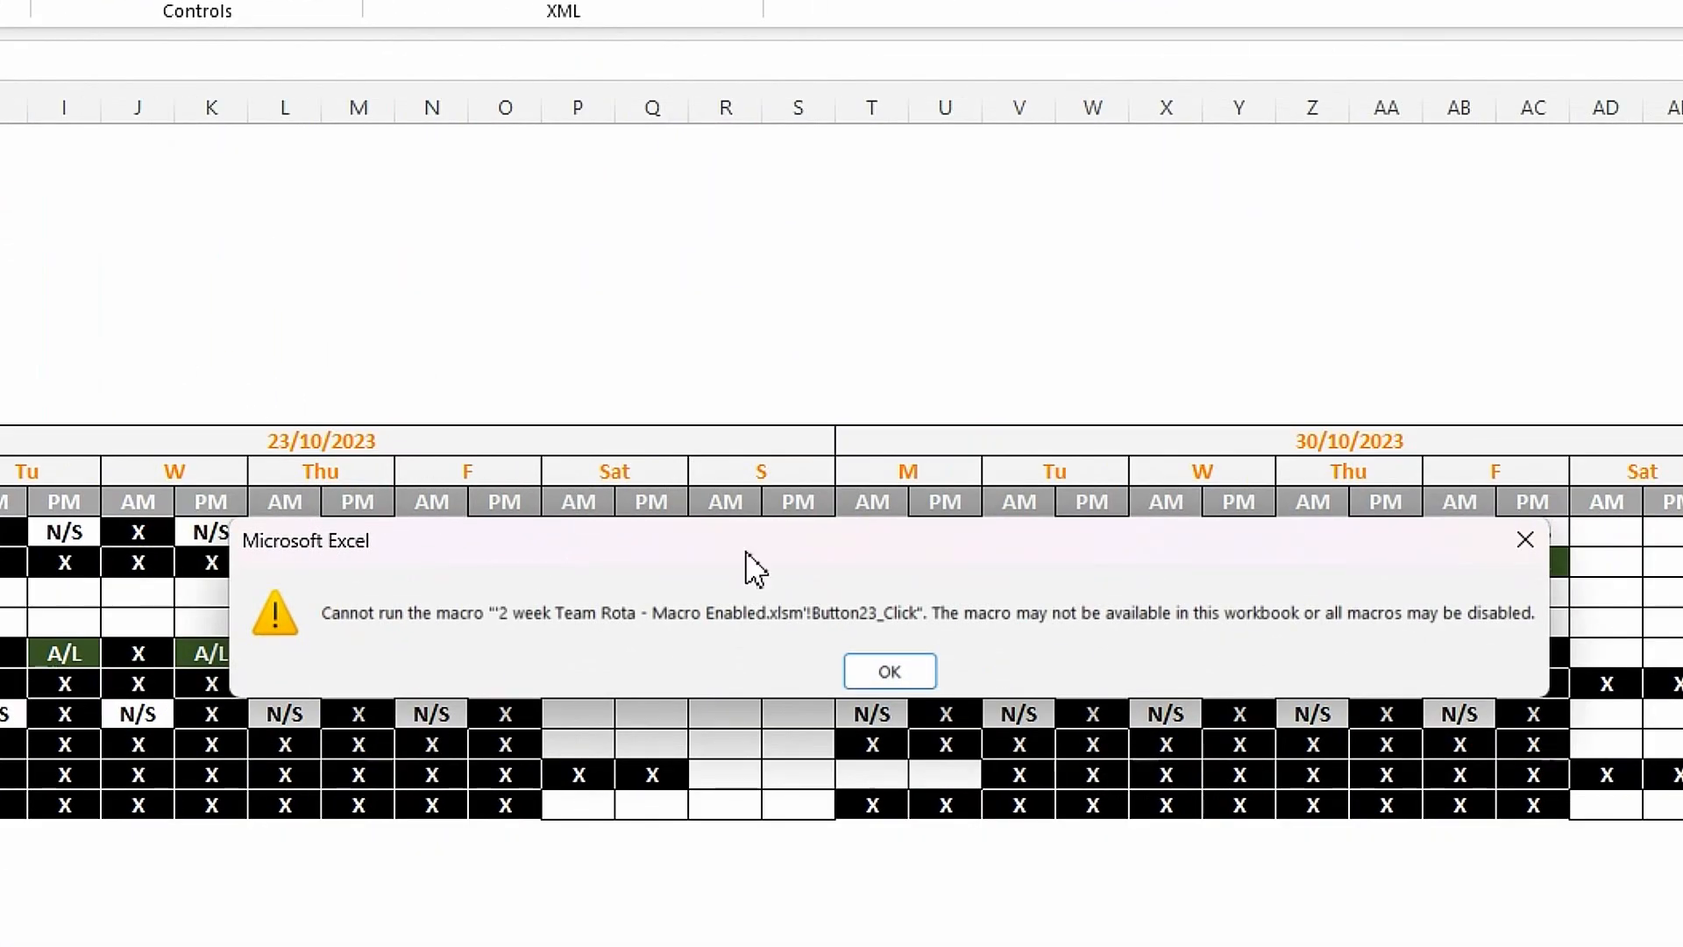
left_click(890, 671)
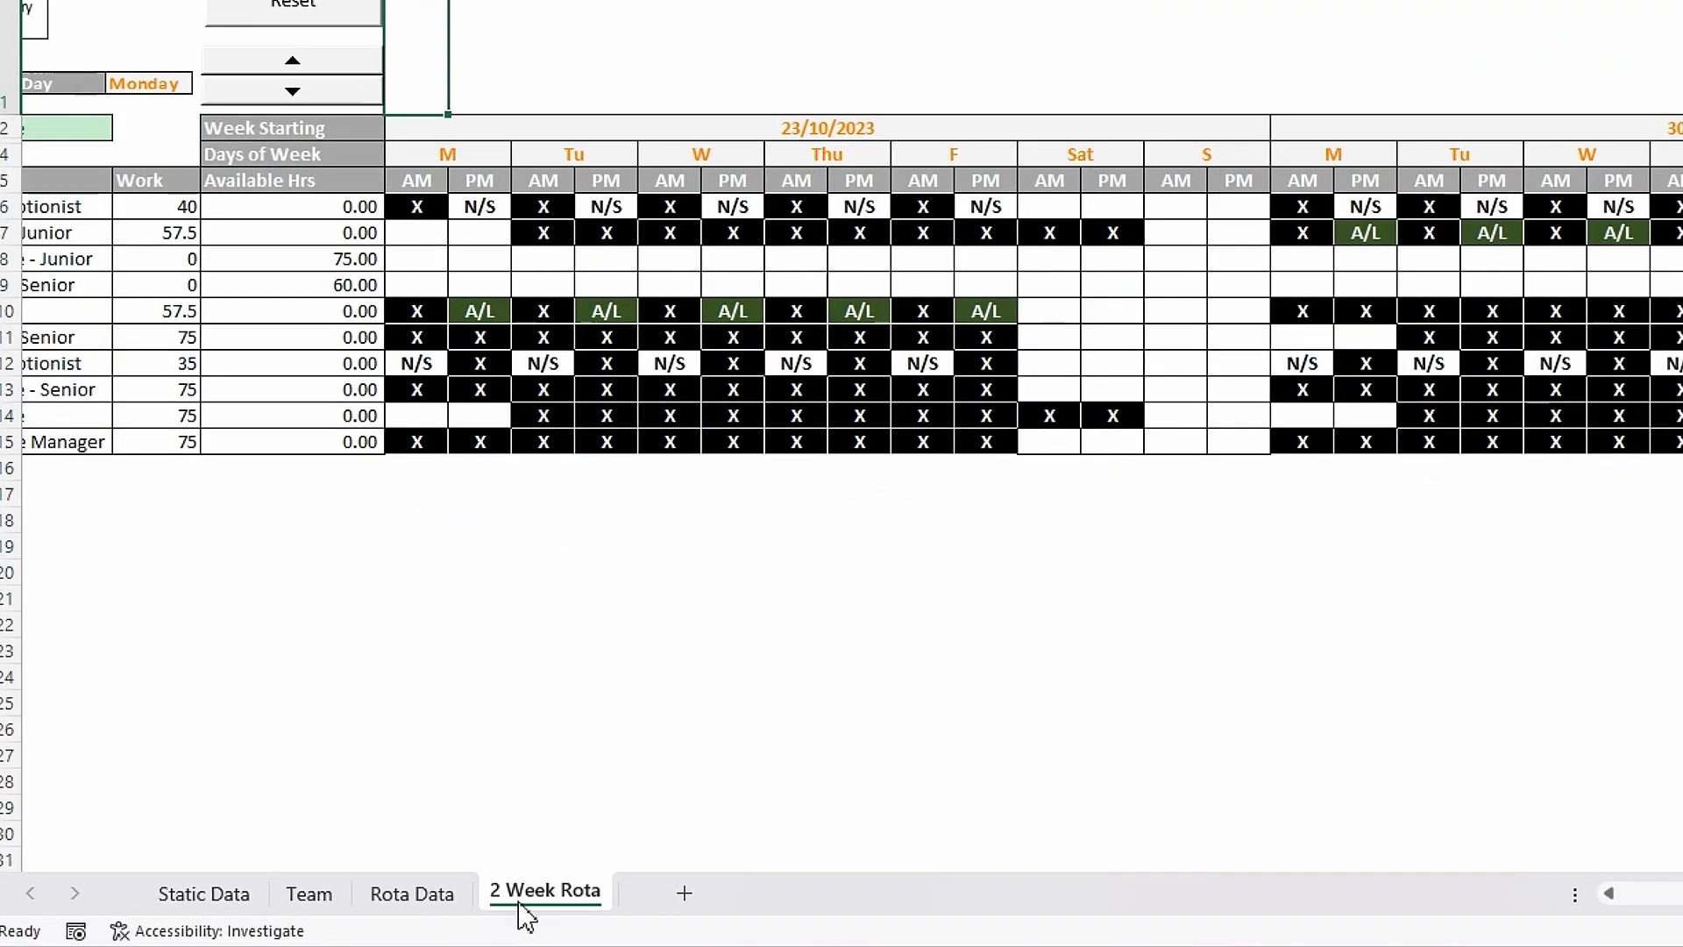
right_click(538, 894)
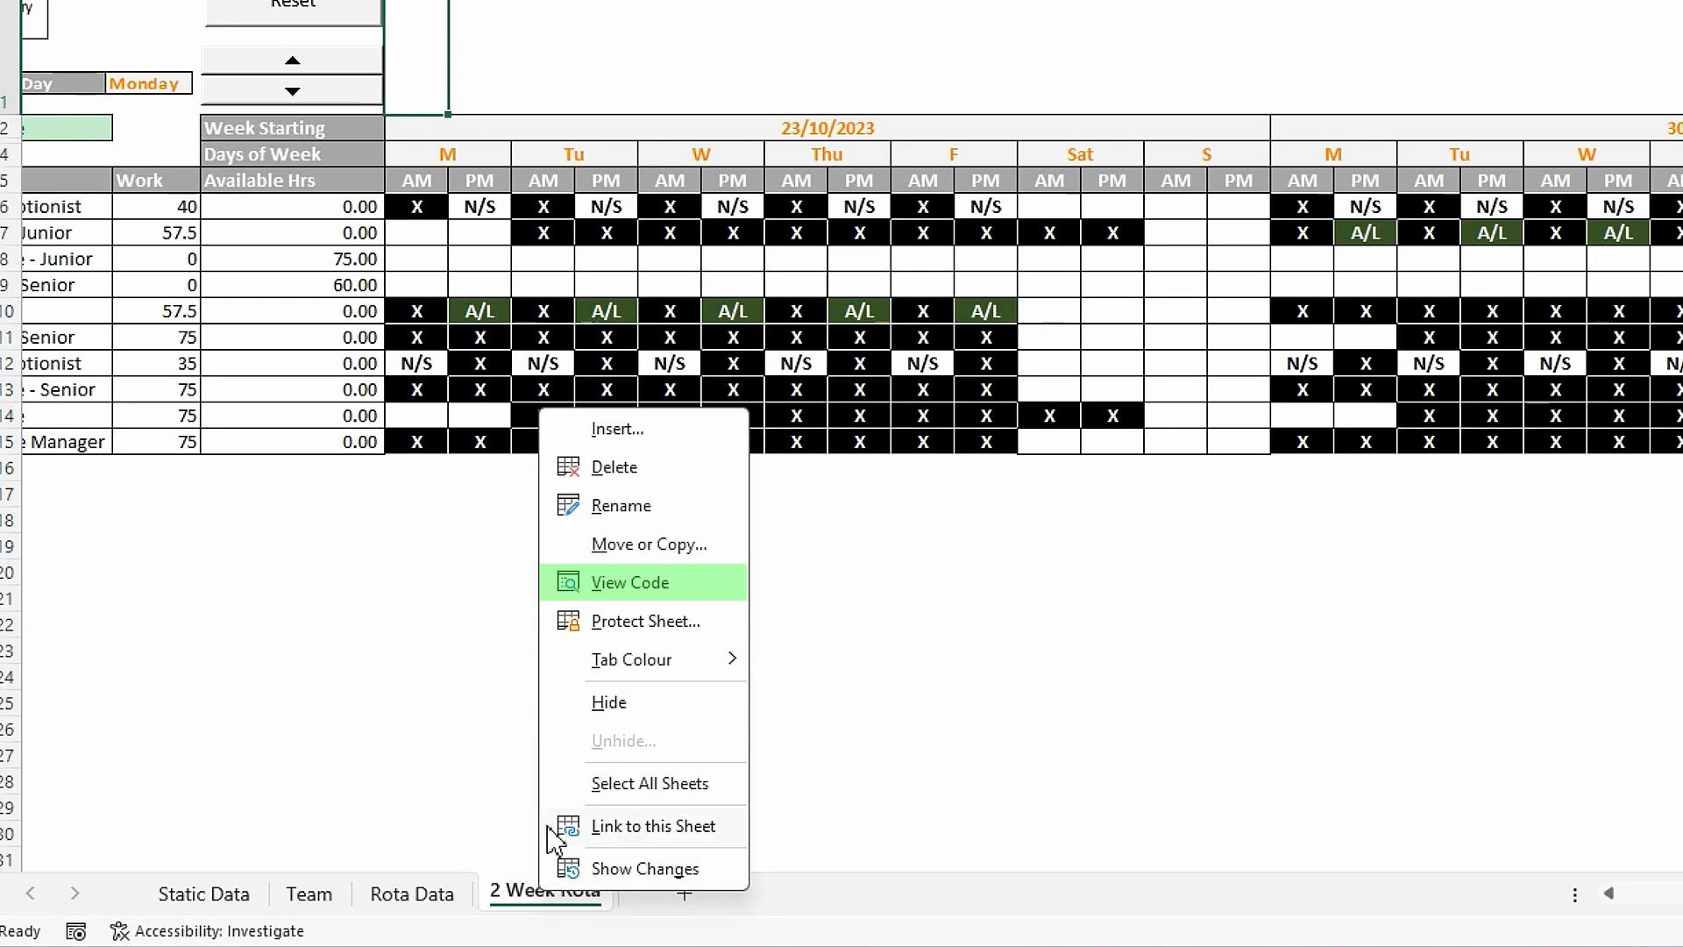
left_click(620, 591)
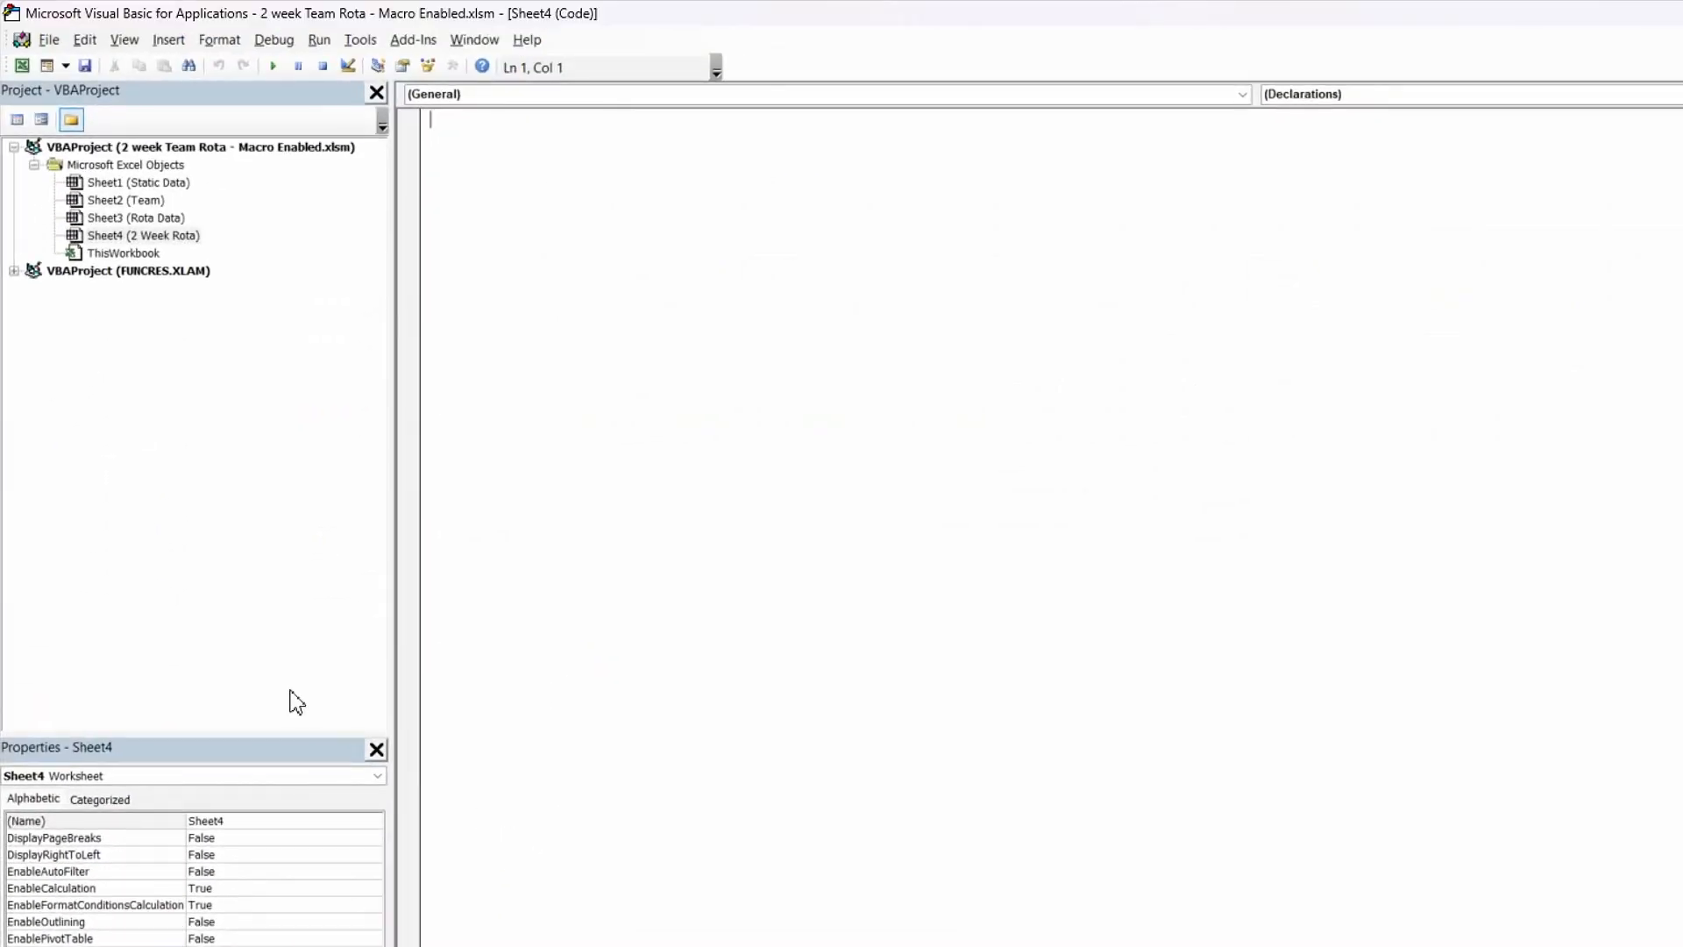
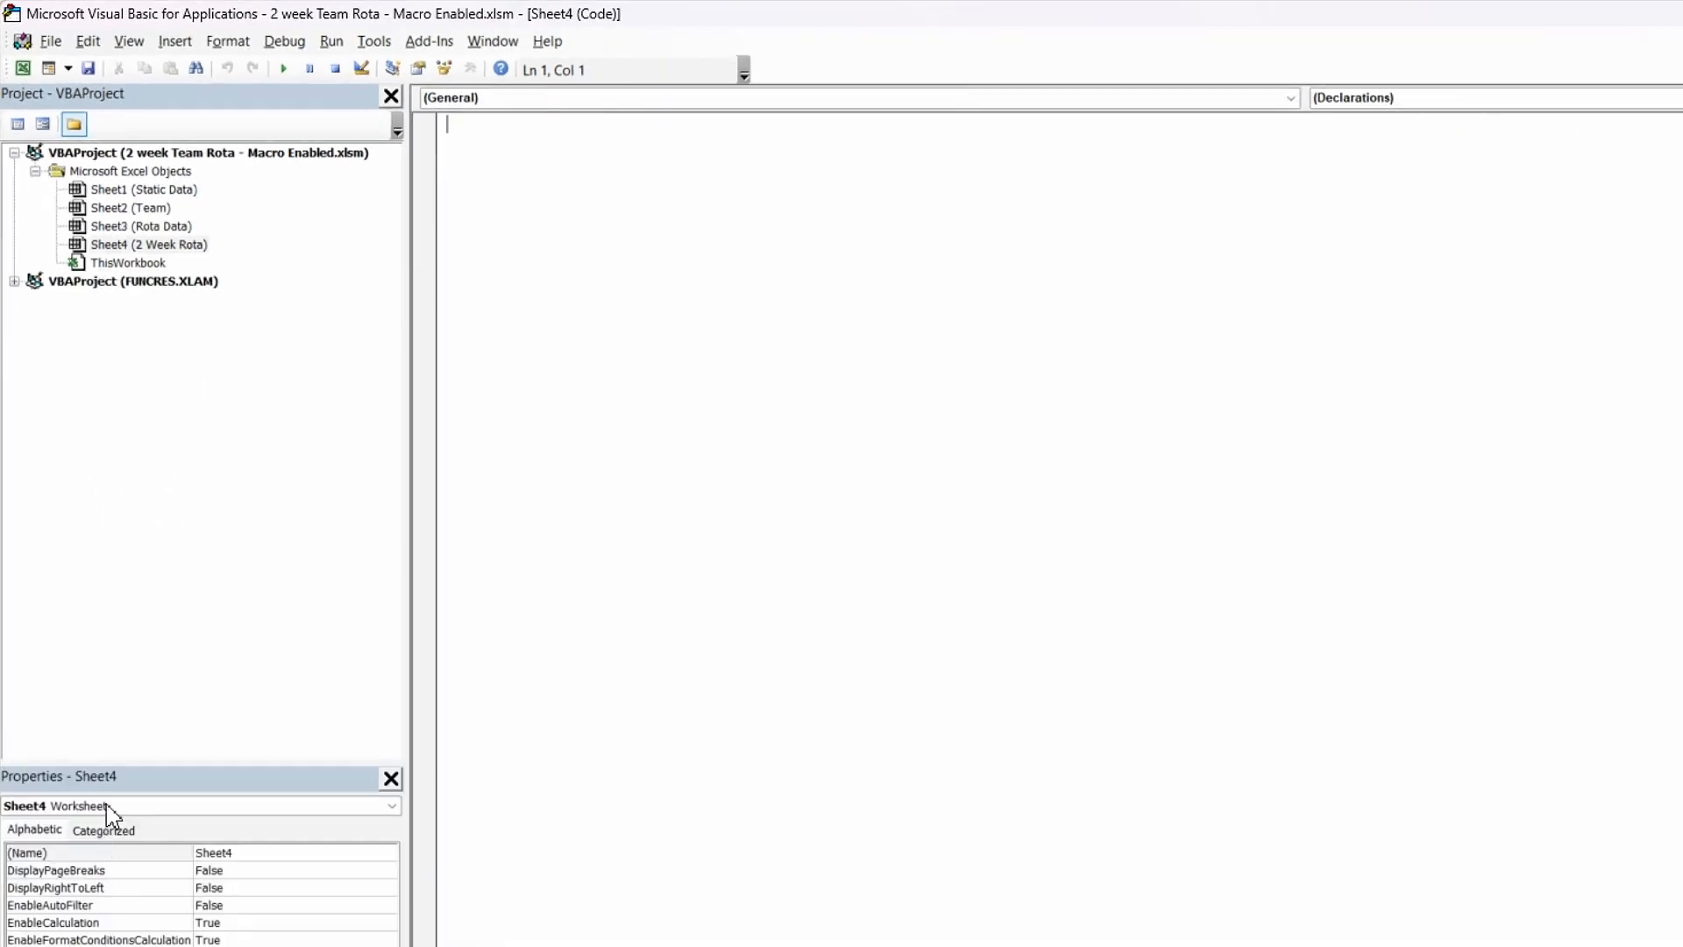
Close the Properties window in the VBA editor and show it again.
left_click(391, 779)
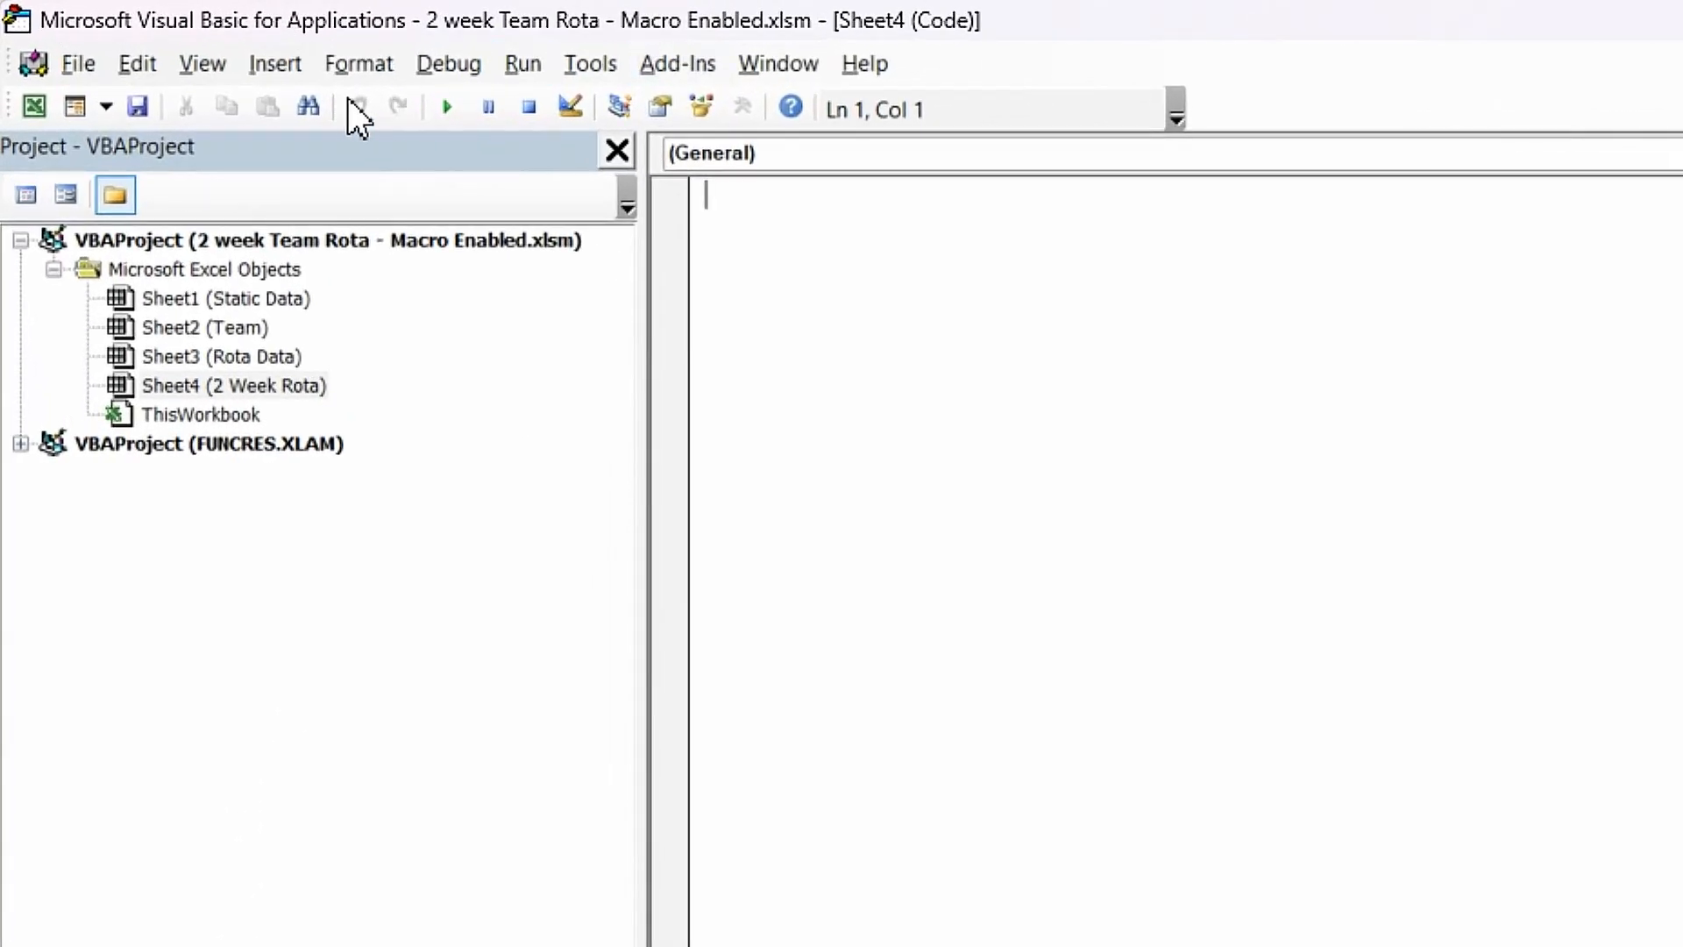
left_click(196, 63)
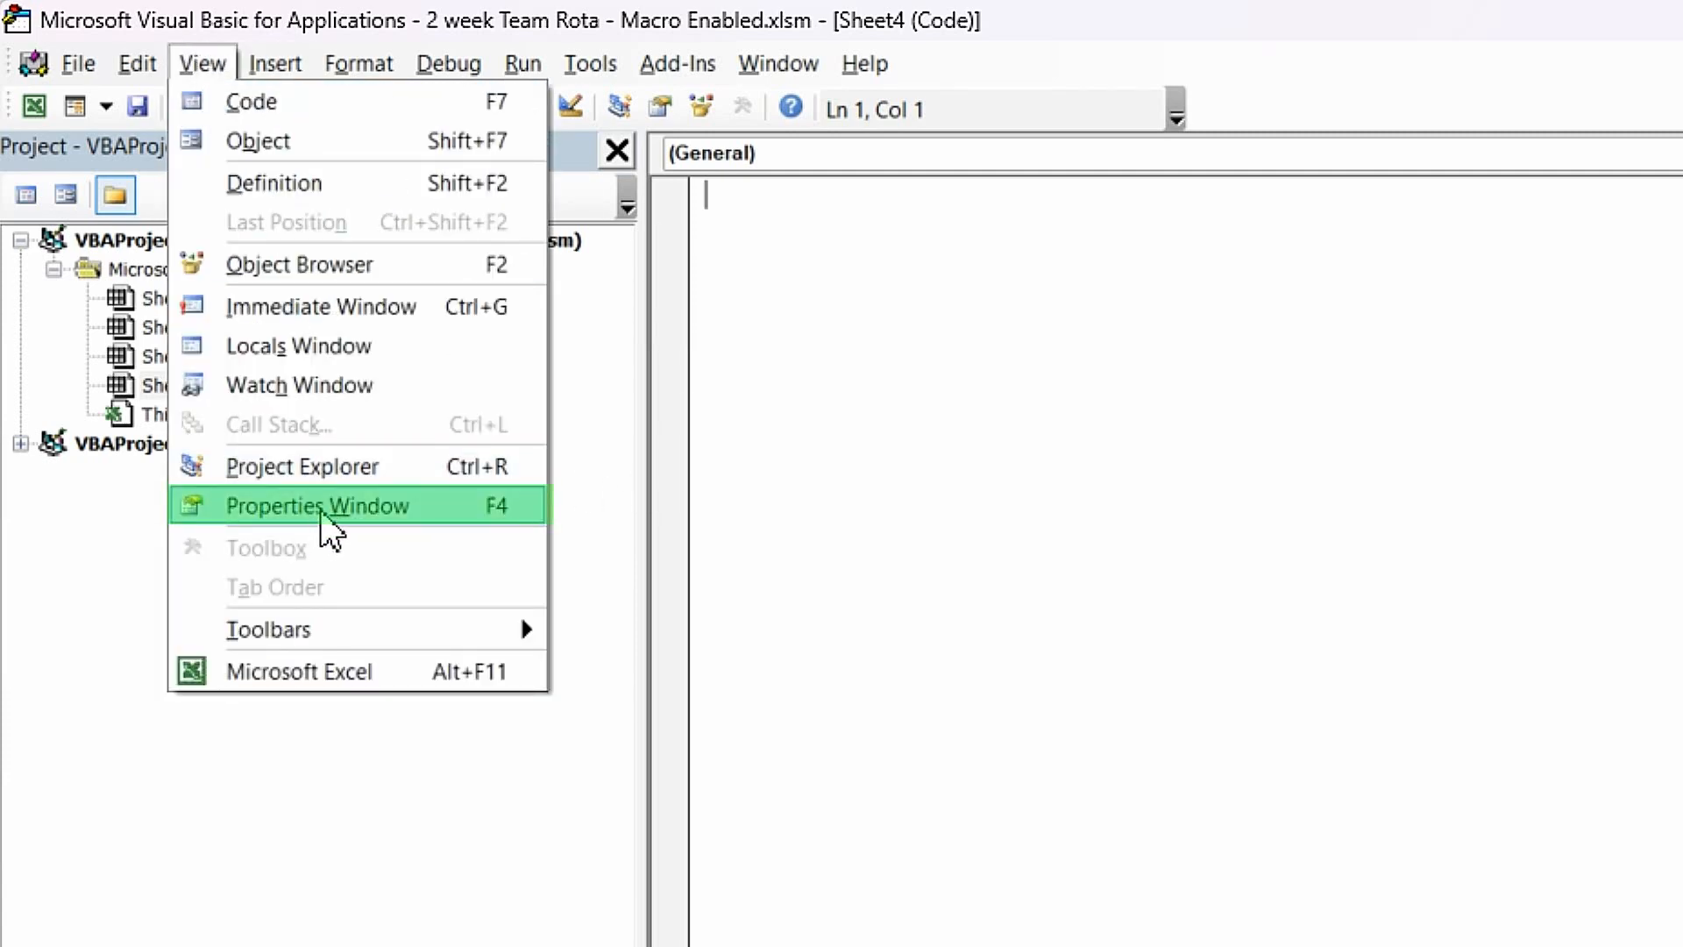
left_click(323, 519)
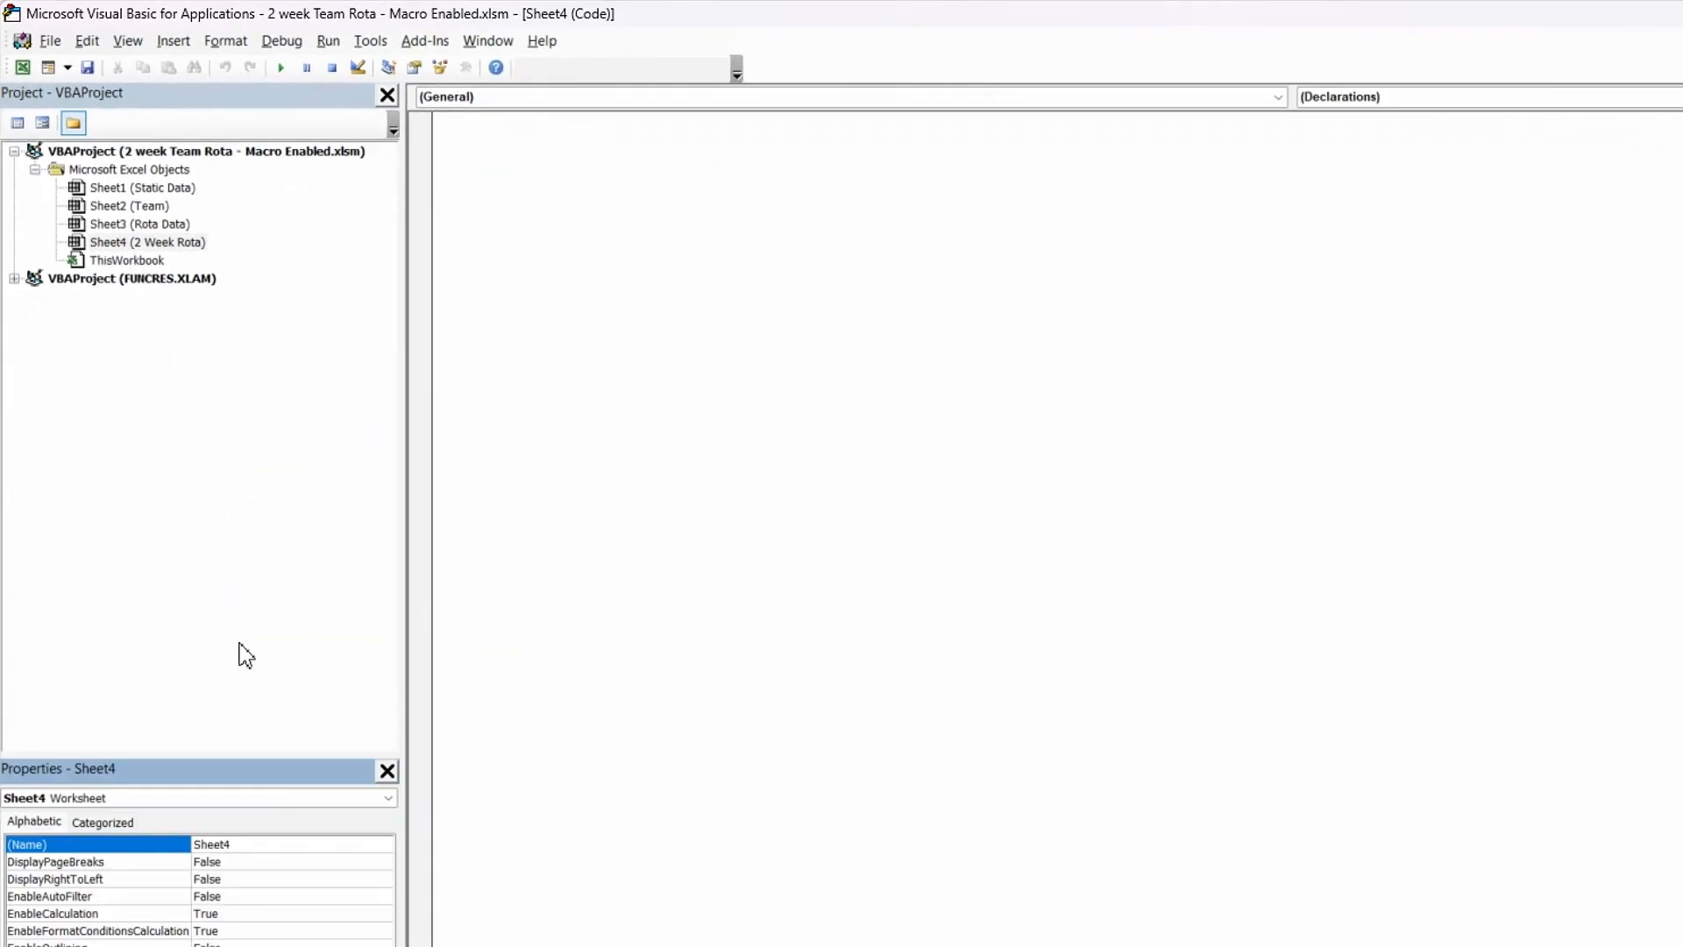
Look through the properties of the Rota Data, Team and Static Data sheet objects in the VBA project.
left_click(238, 643)
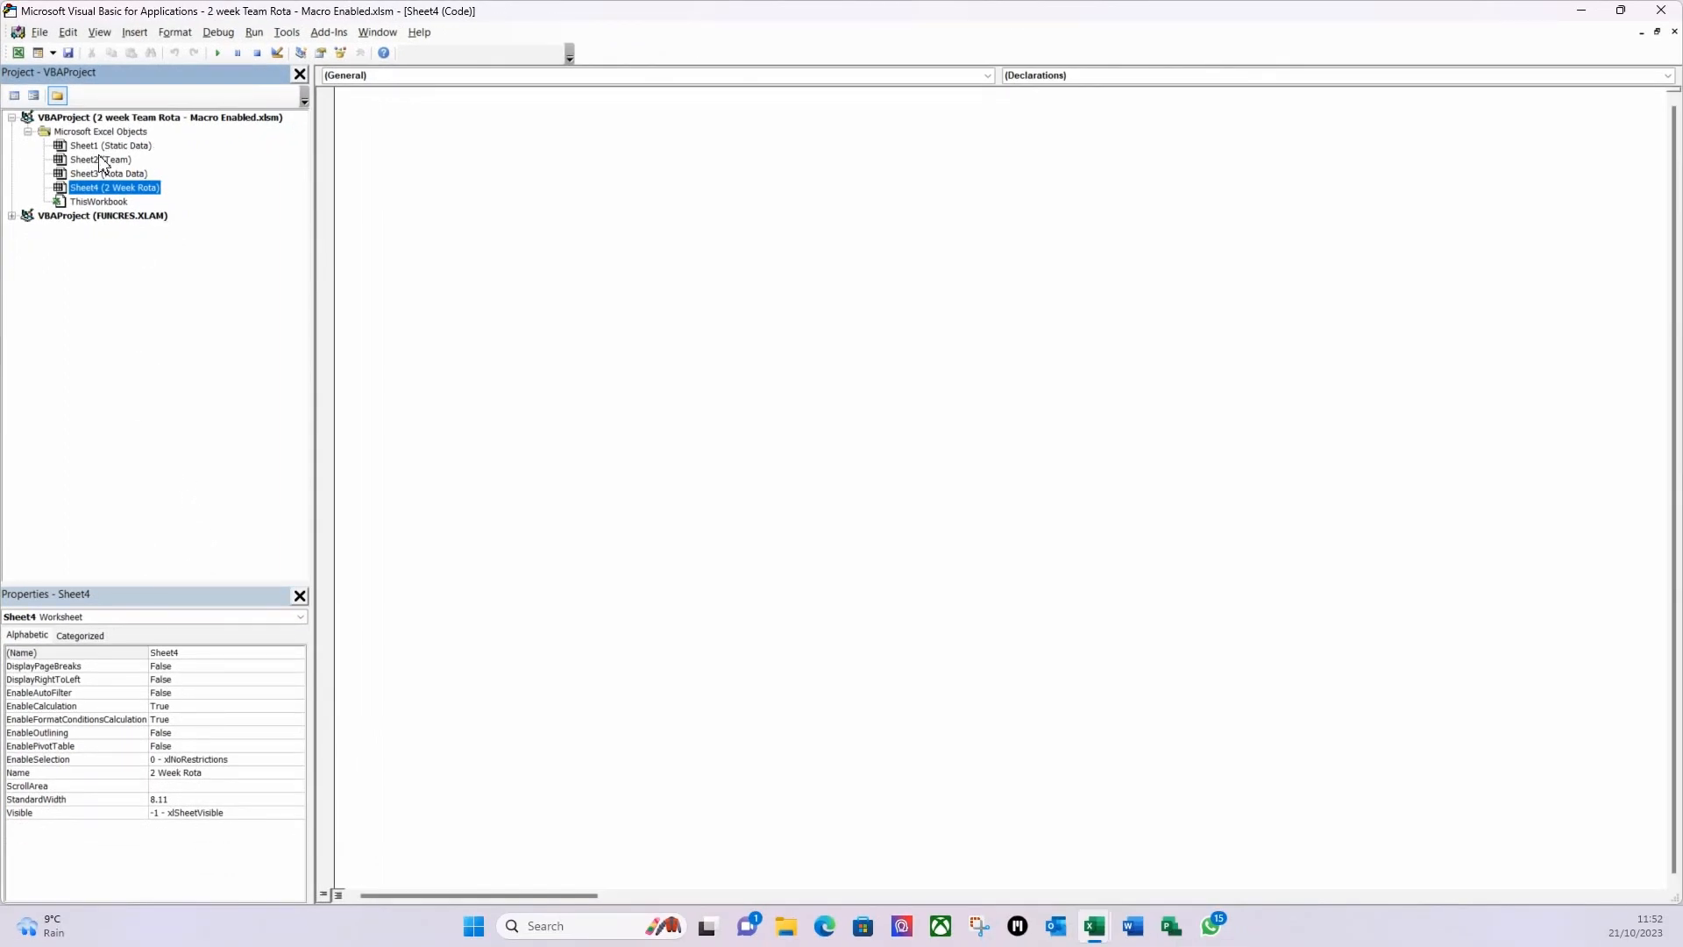
left_click(93, 175)
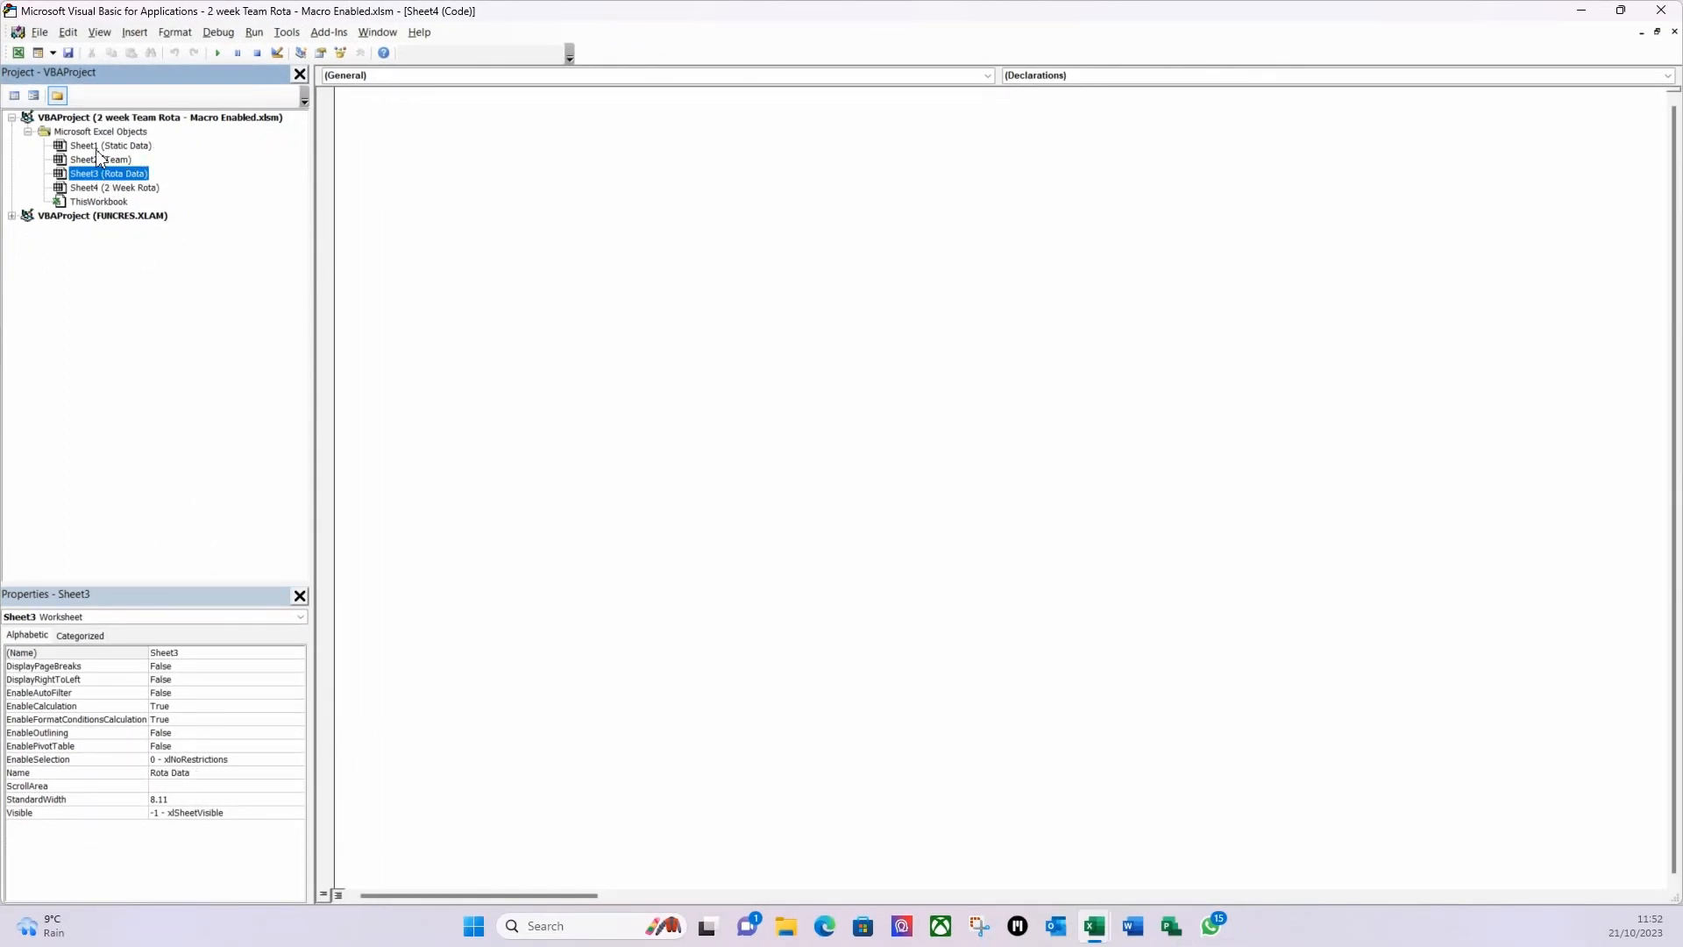
left_click(98, 159)
left_click(92, 146)
left_click(96, 174)
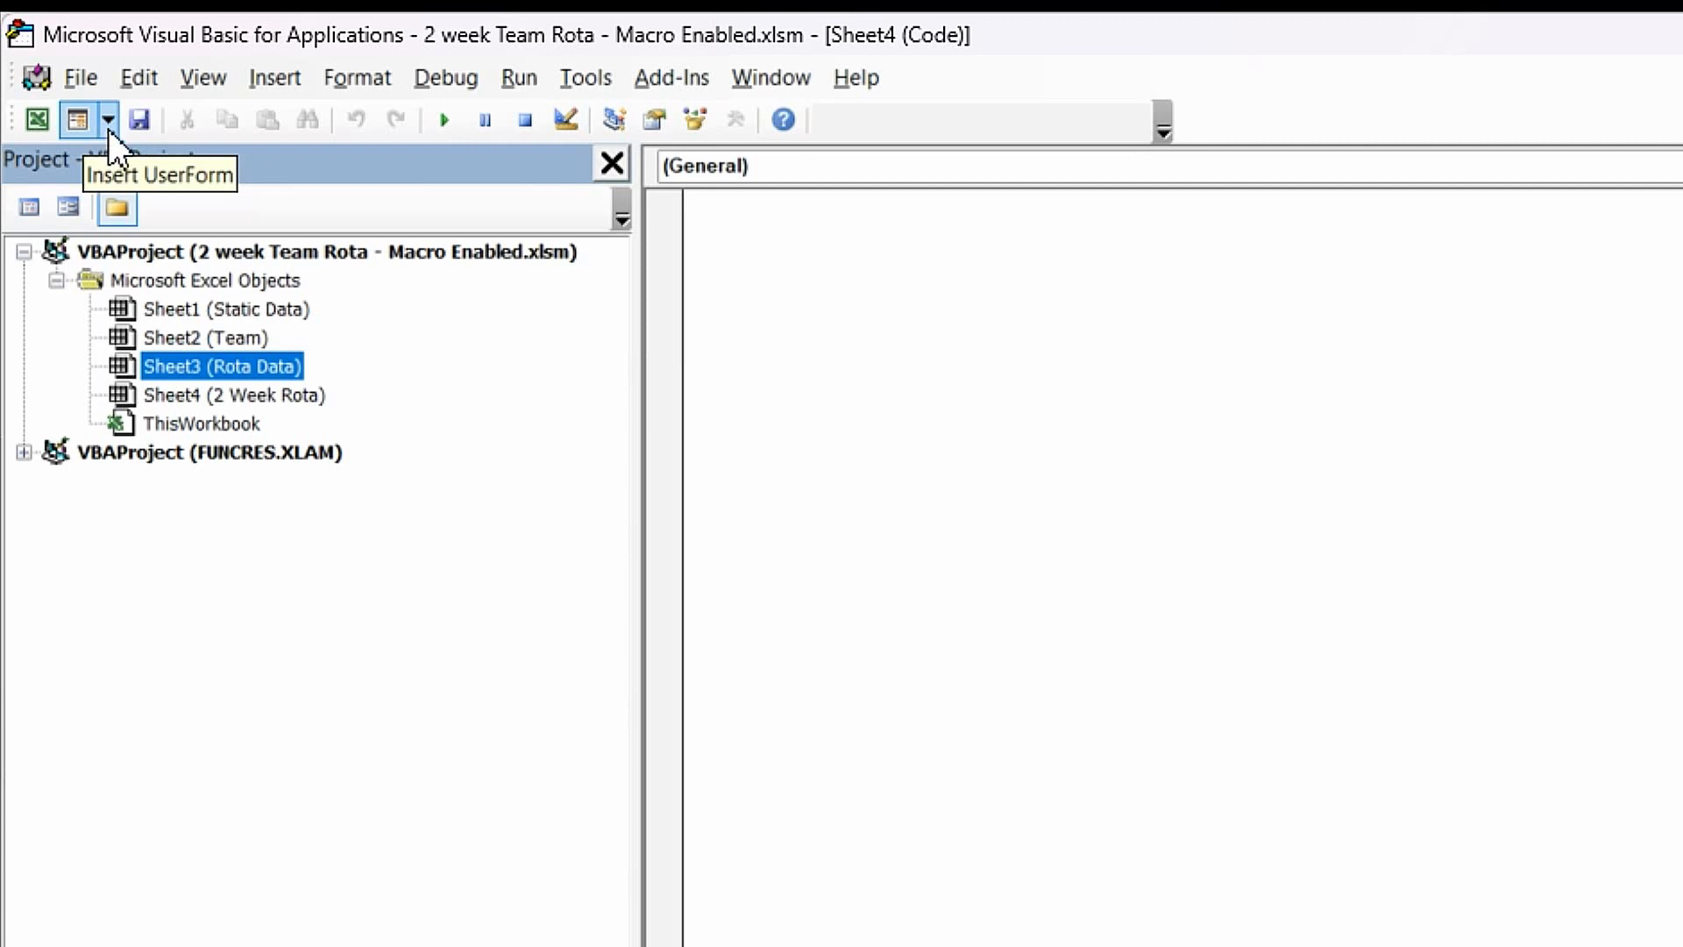
Insert a standard module named mcReset into the VBA project and open its code window.
left_click(109, 122)
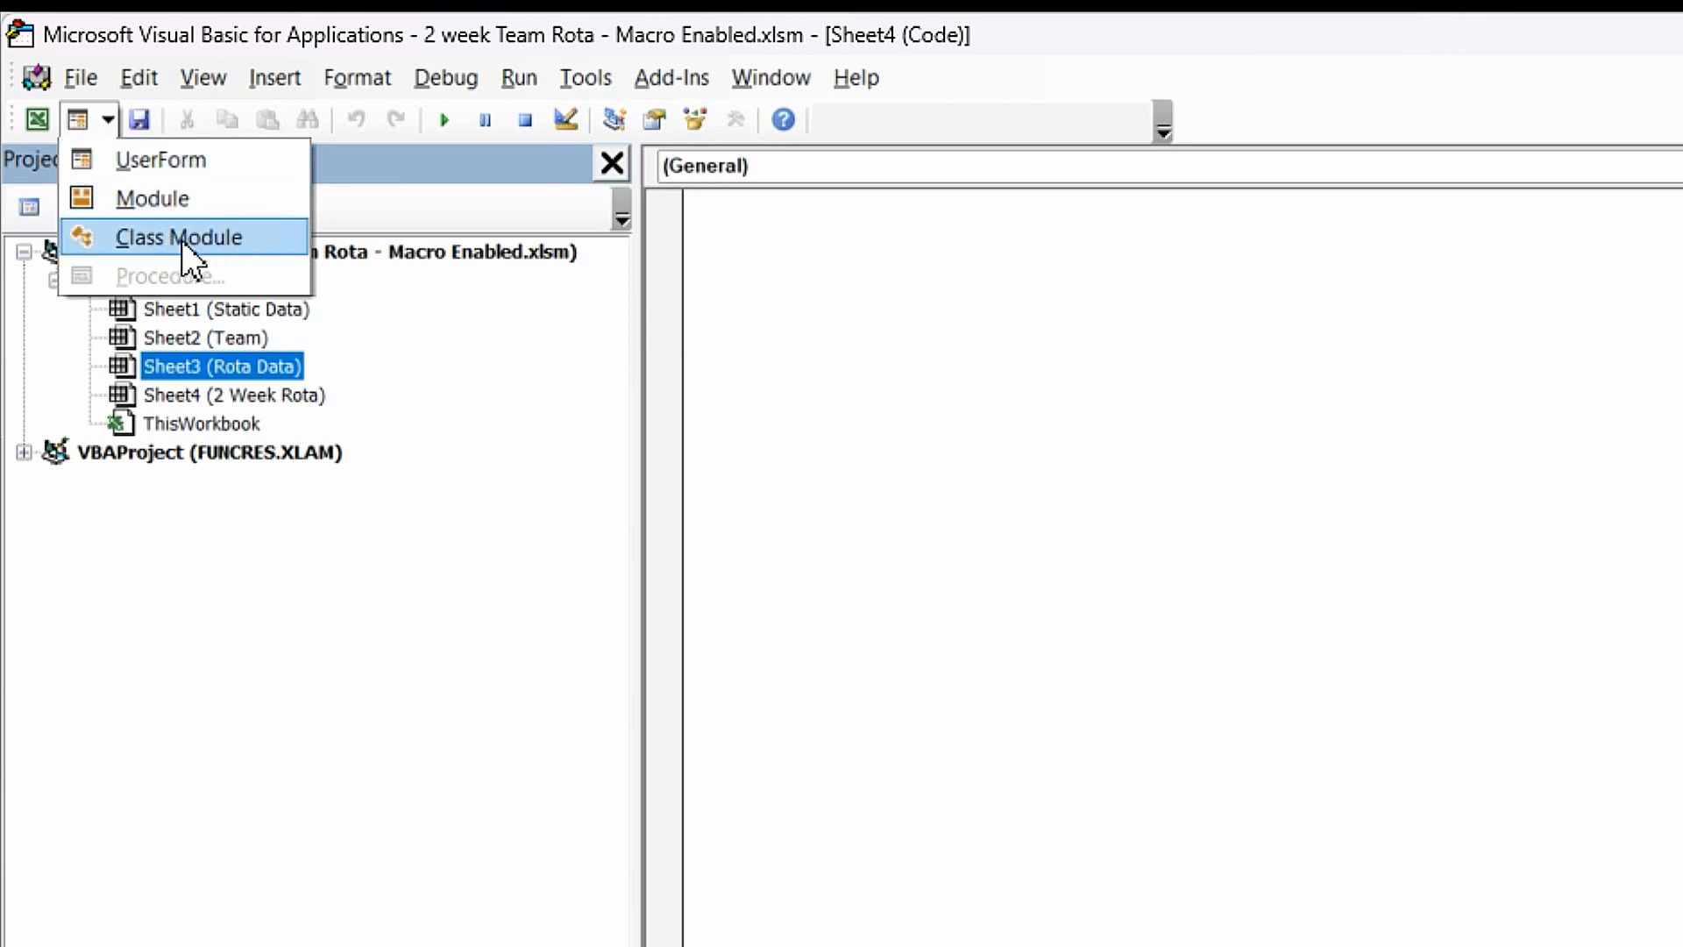
left_click(145, 198)
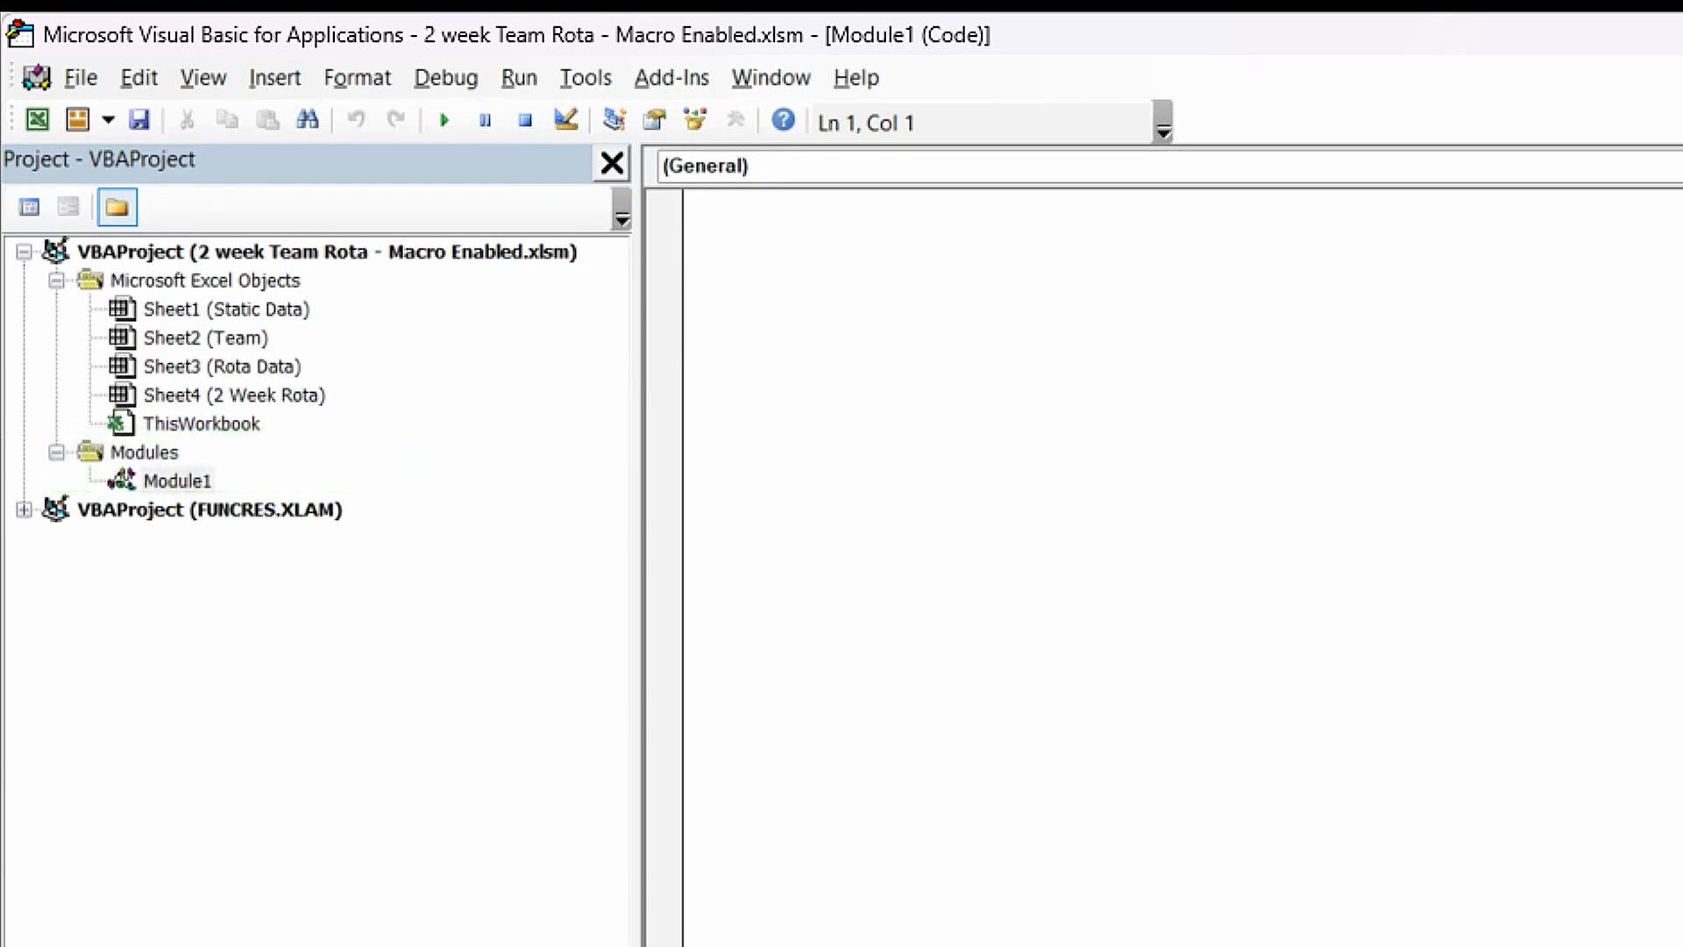
left_click(180, 787)
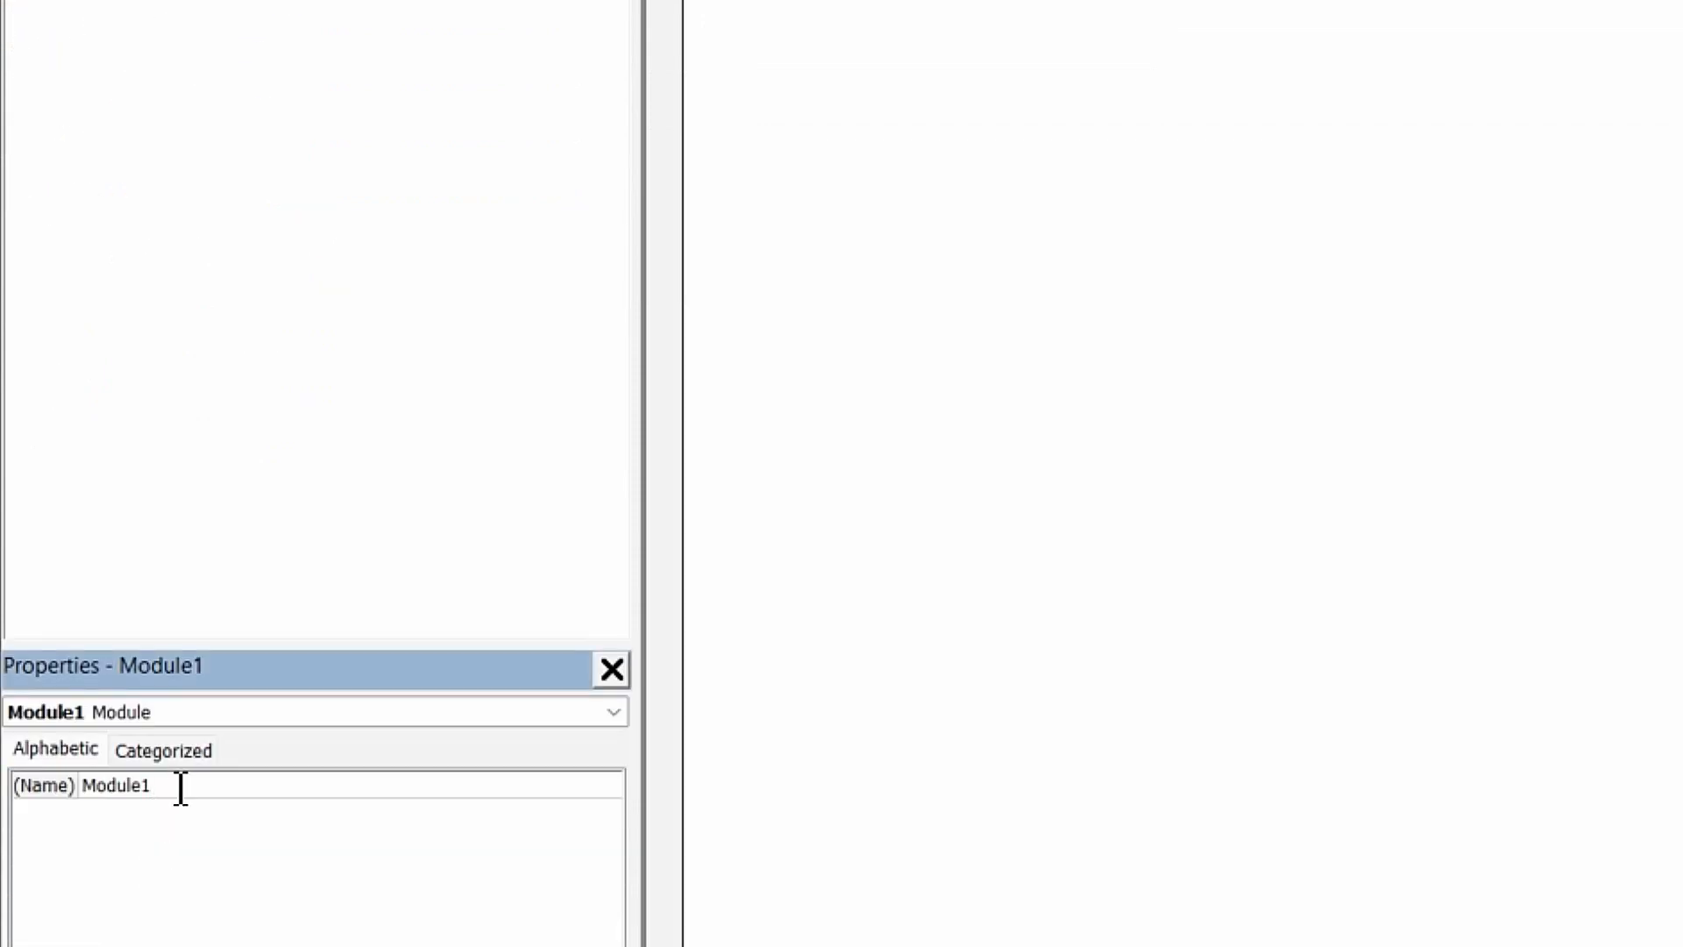
left_click(64, 775)
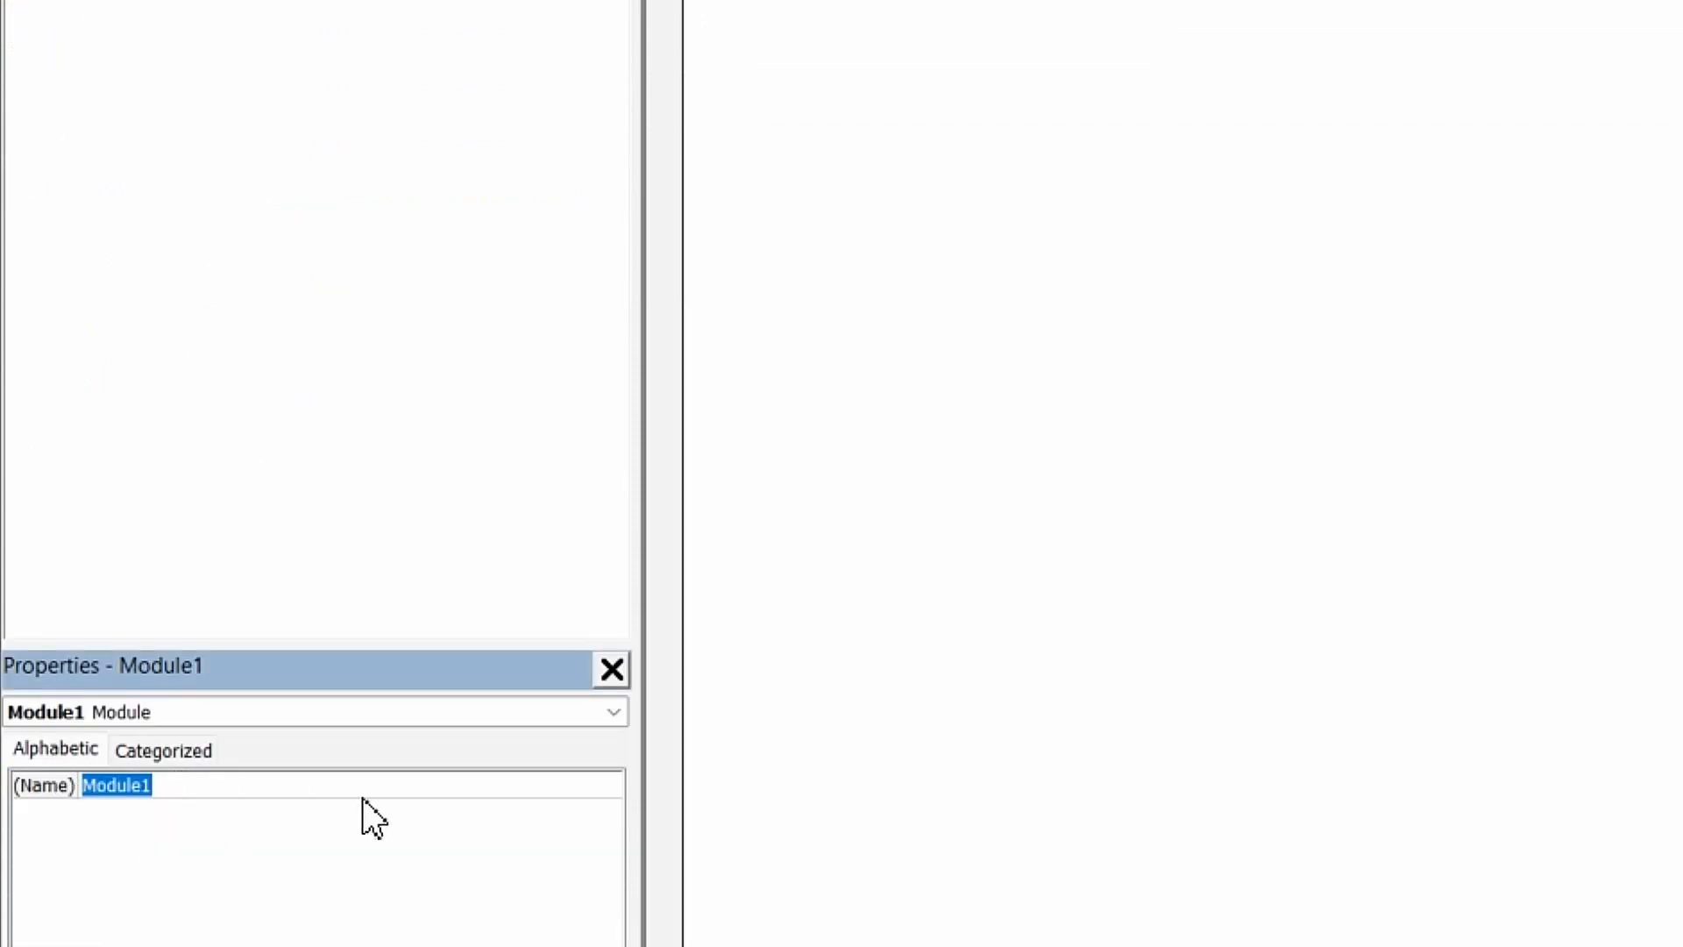
type("mc")
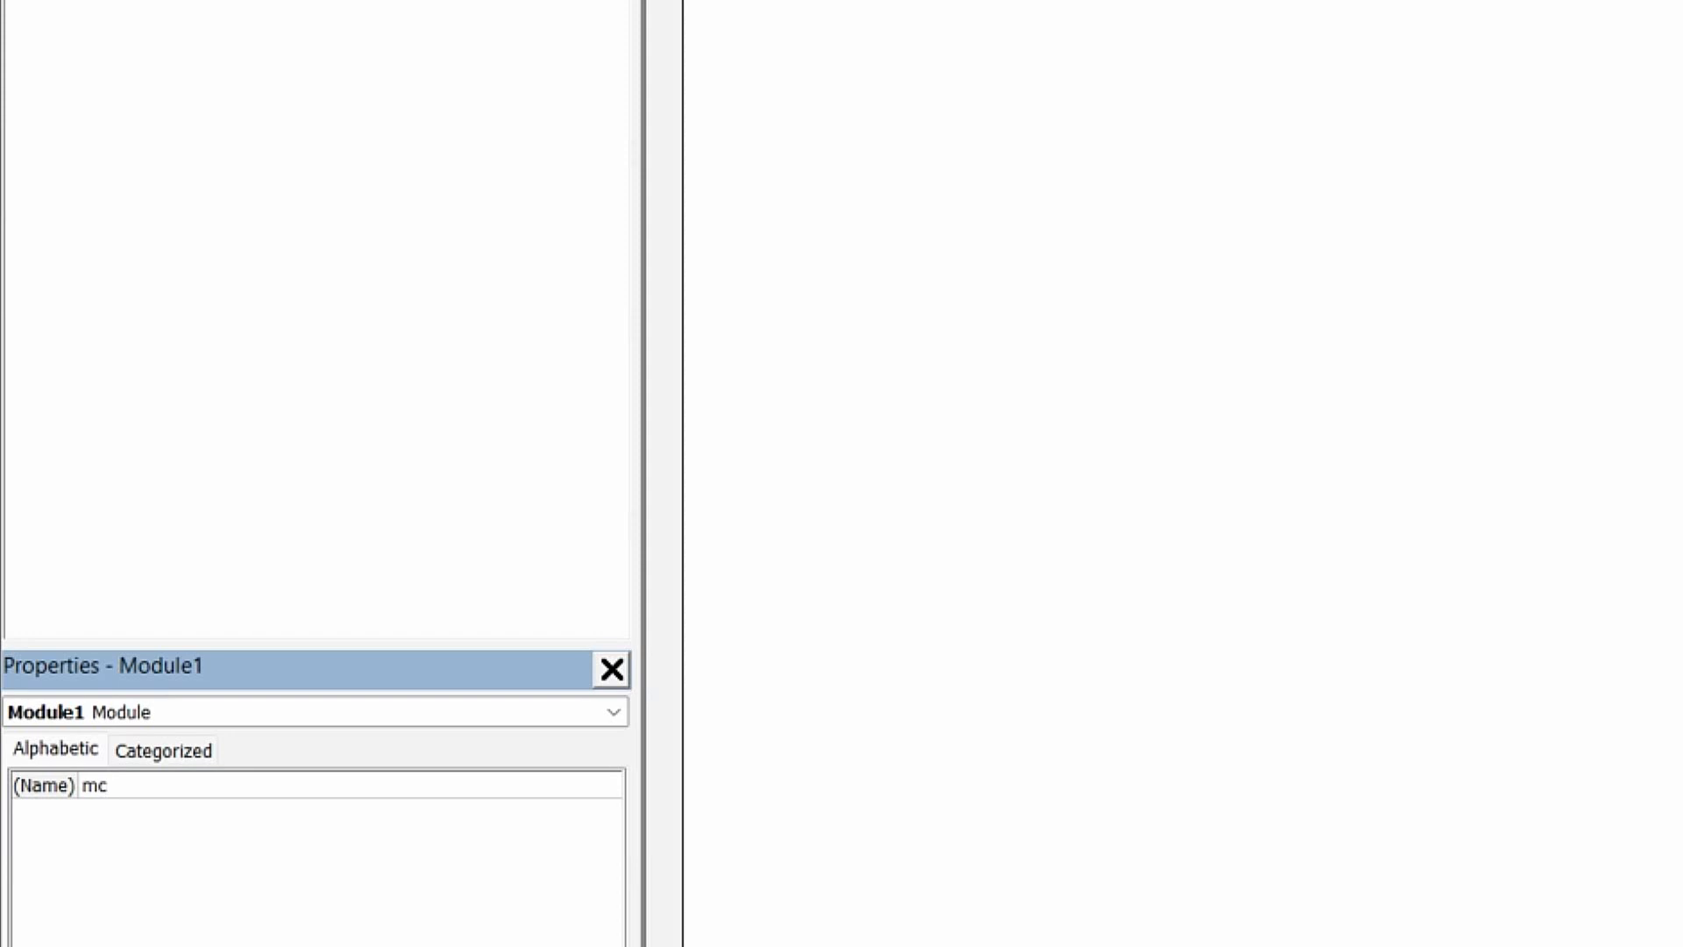
type("Reset")
key("Return")
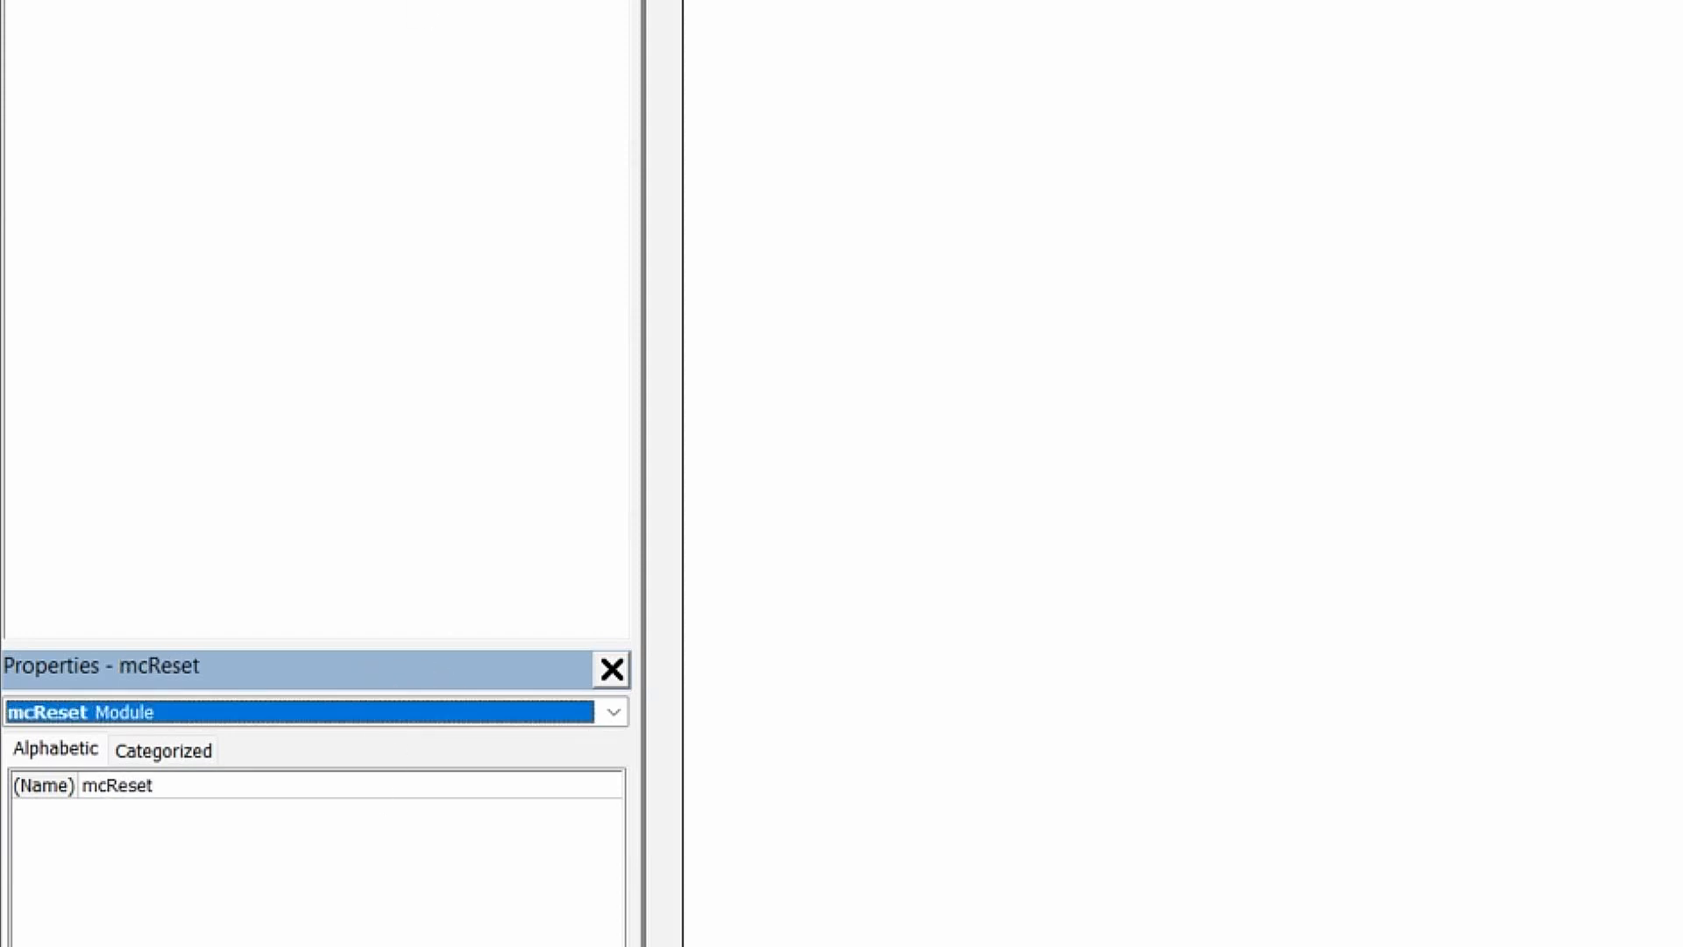
left_click(180, 304)
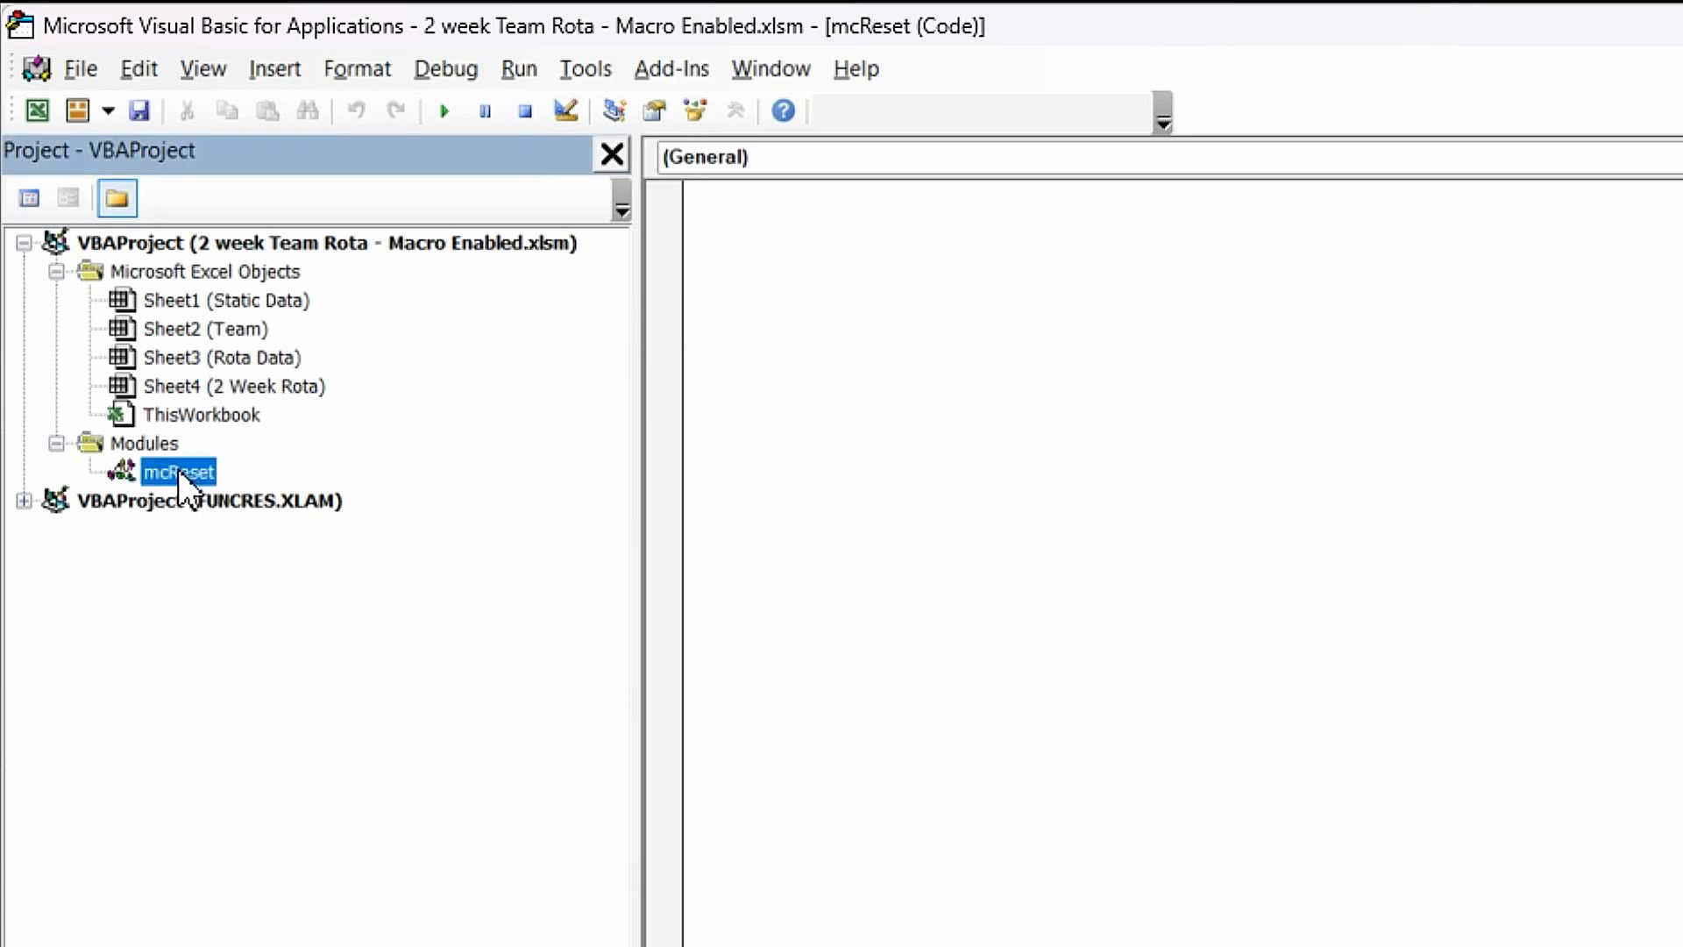
double_click(178, 469)
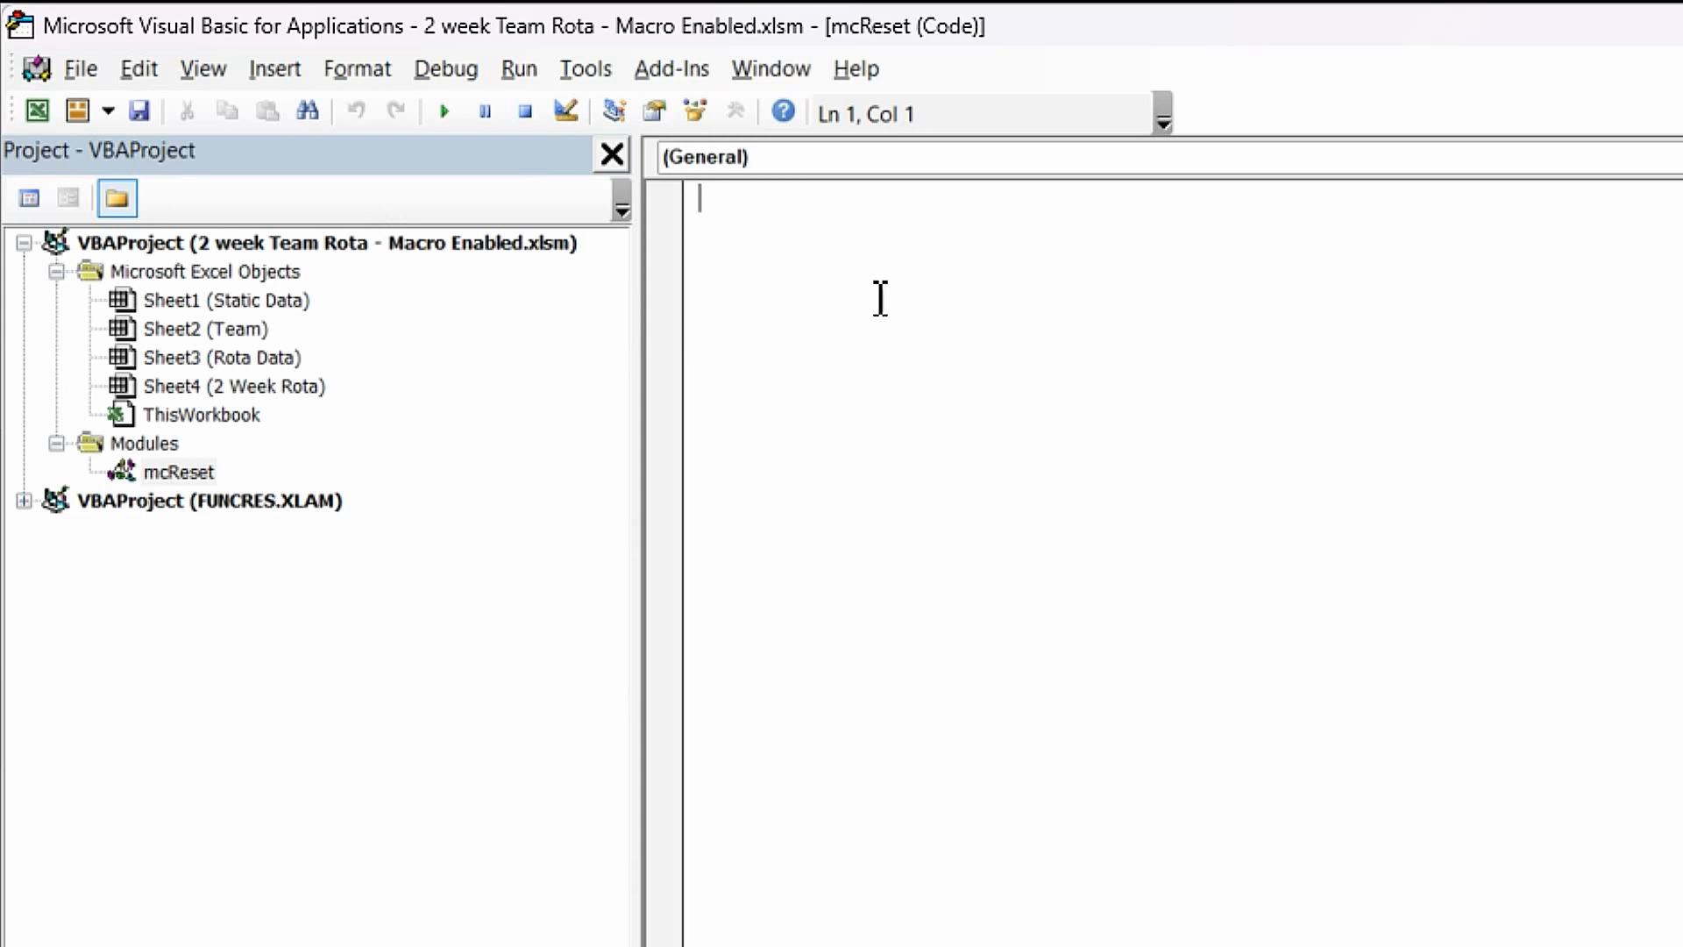
Switch back to the Excel worksheet, select AJ4 and advance the weeks with the spin button until Adjust reaches 4.
left_click(36, 110)
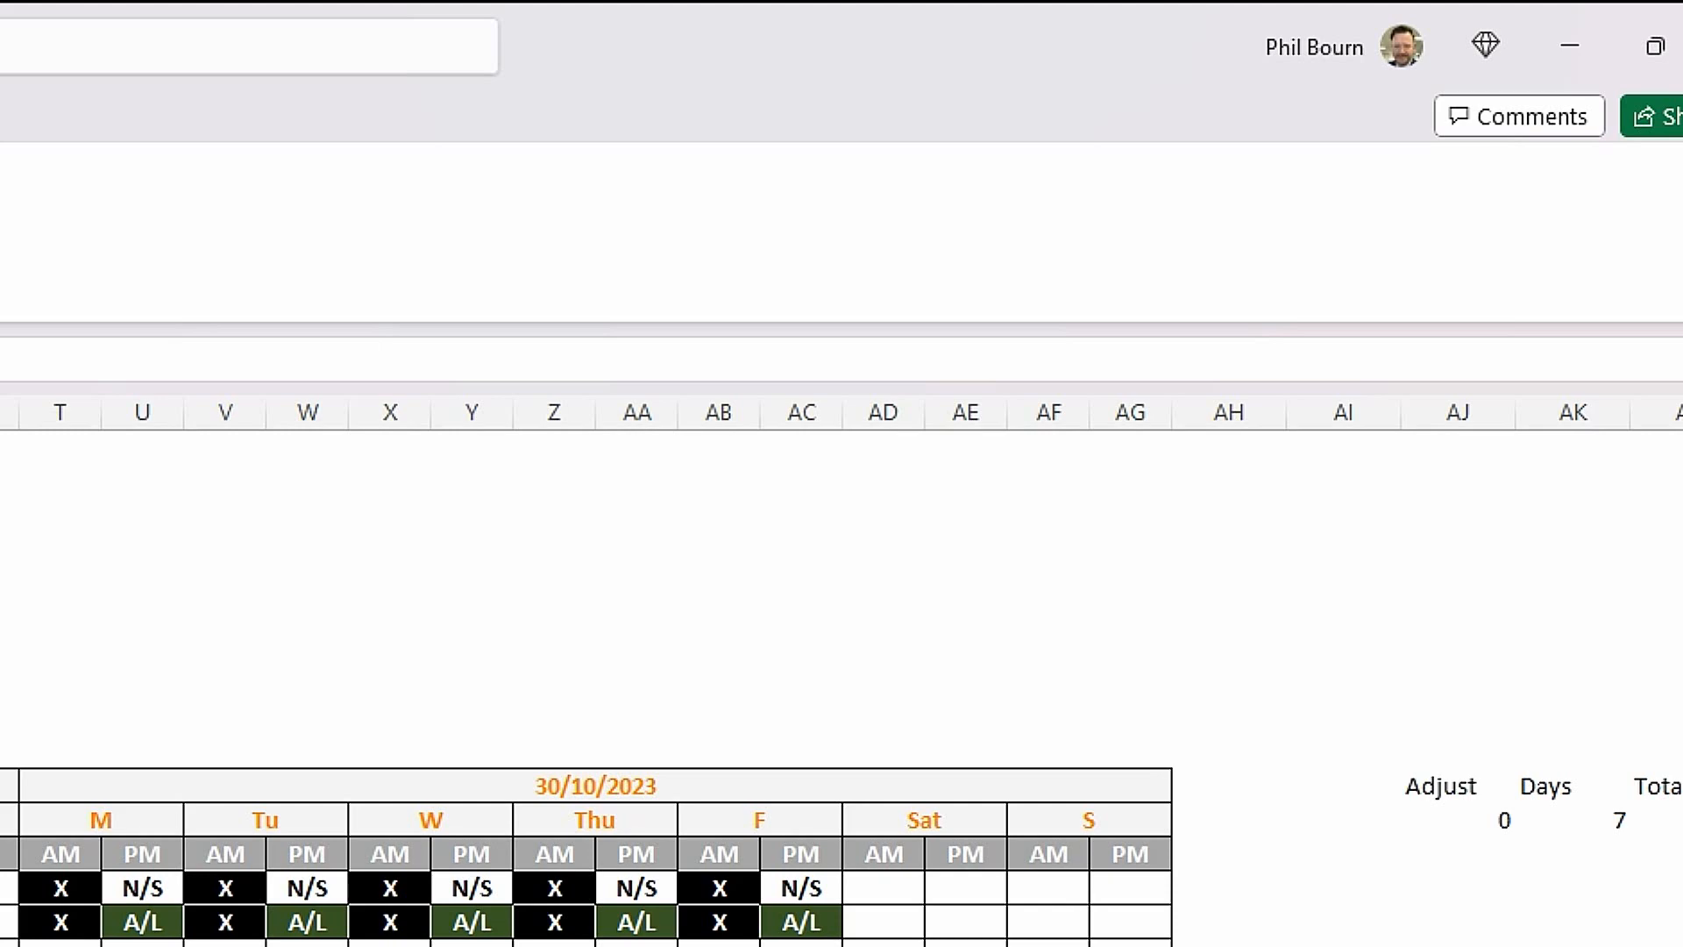
left_click(1491, 830)
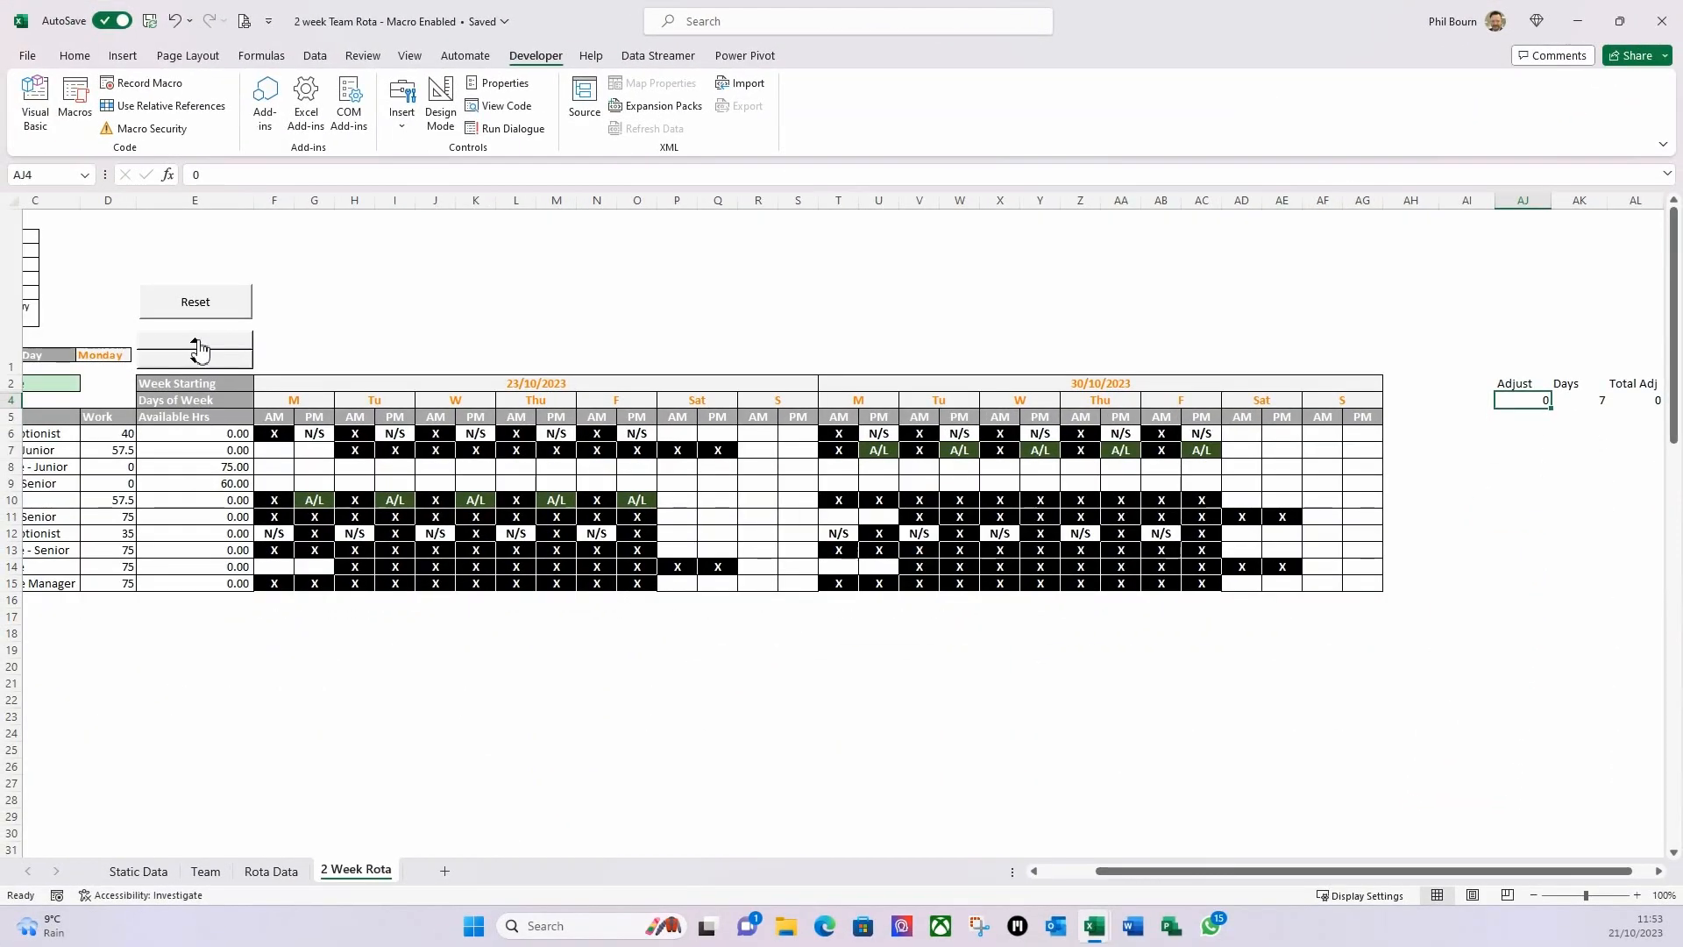
left_click(105, 363)
left_click(105, 363)
left_click(105, 363)
left_click(105, 363)
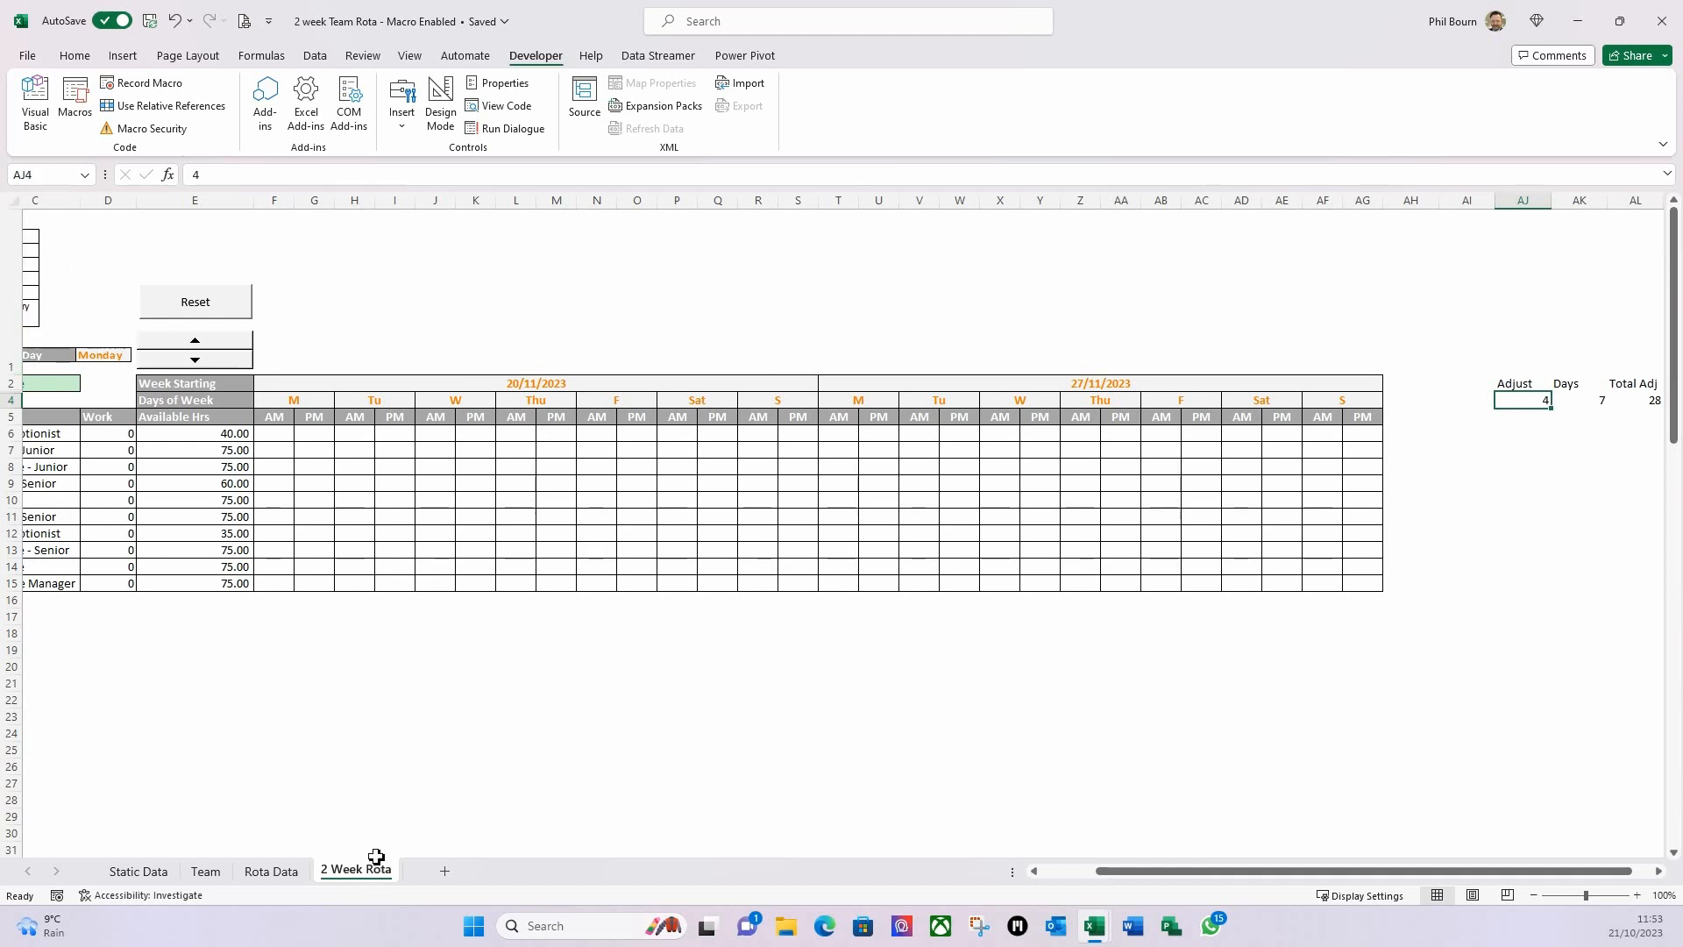
Switch to the Visual Basic editor and create a Sub procedure named Reset_Start_Date in the mcReset module.
mouse_move(1106, 934)
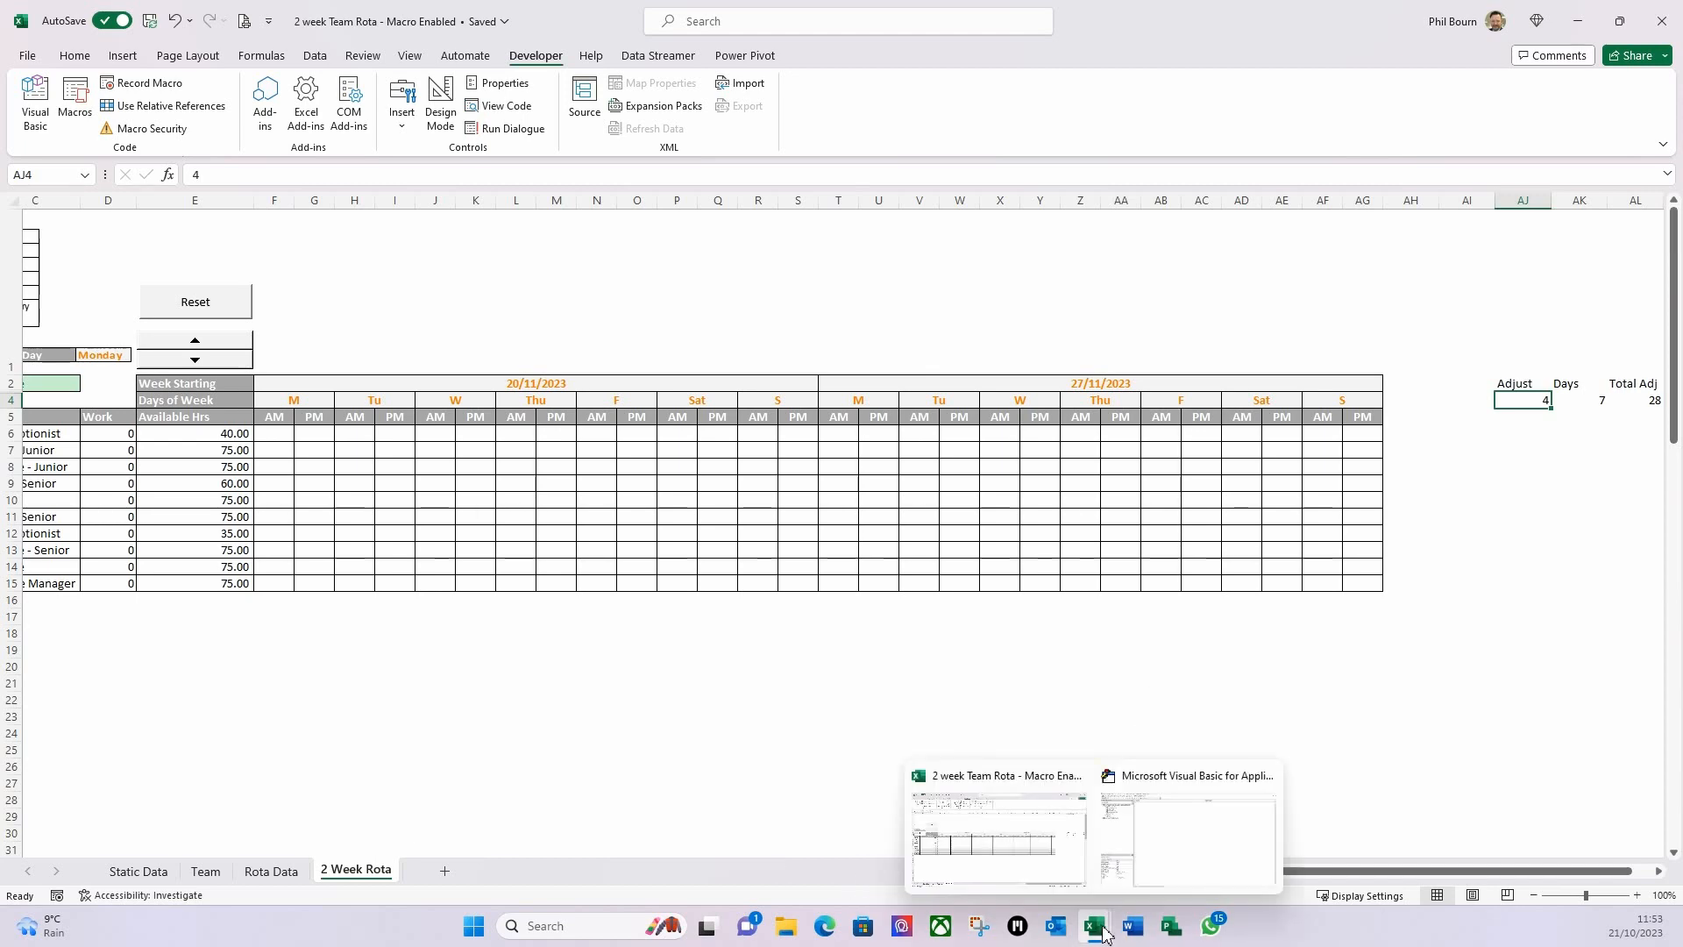
left_click(1175, 857)
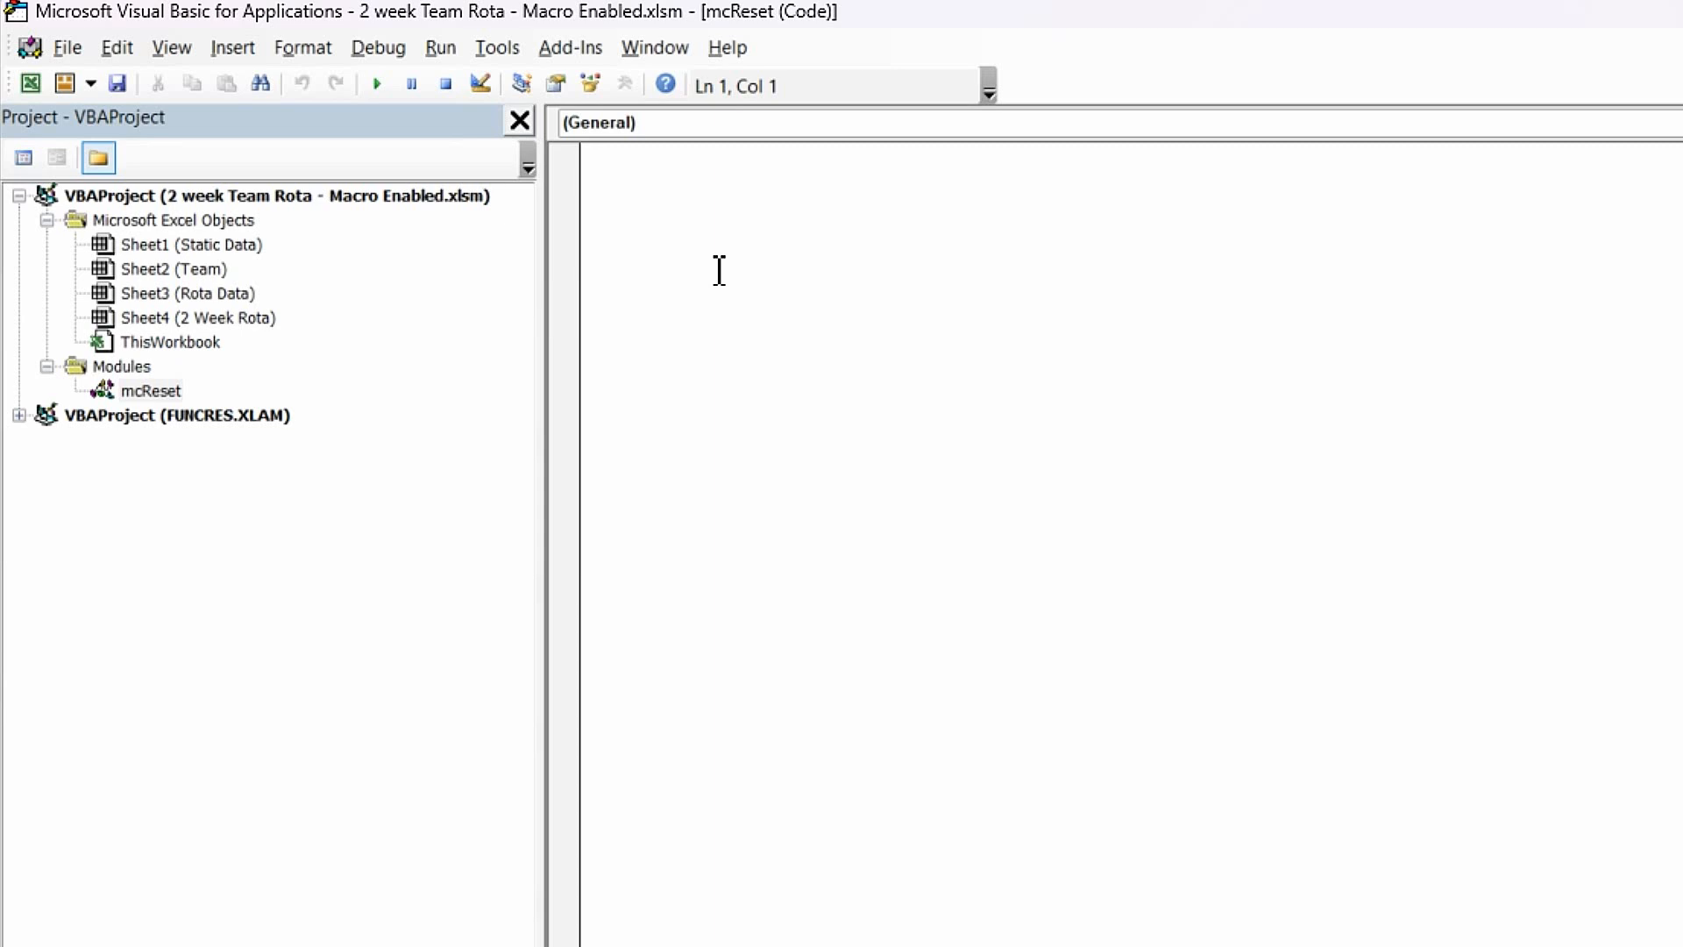
type("sub")
type("Reset")
key("BackSpace")
key("BackSpace")
key("BackSpace")
key("BackSpace")
key("BackSpace")
type("Reset")
type(" Start")
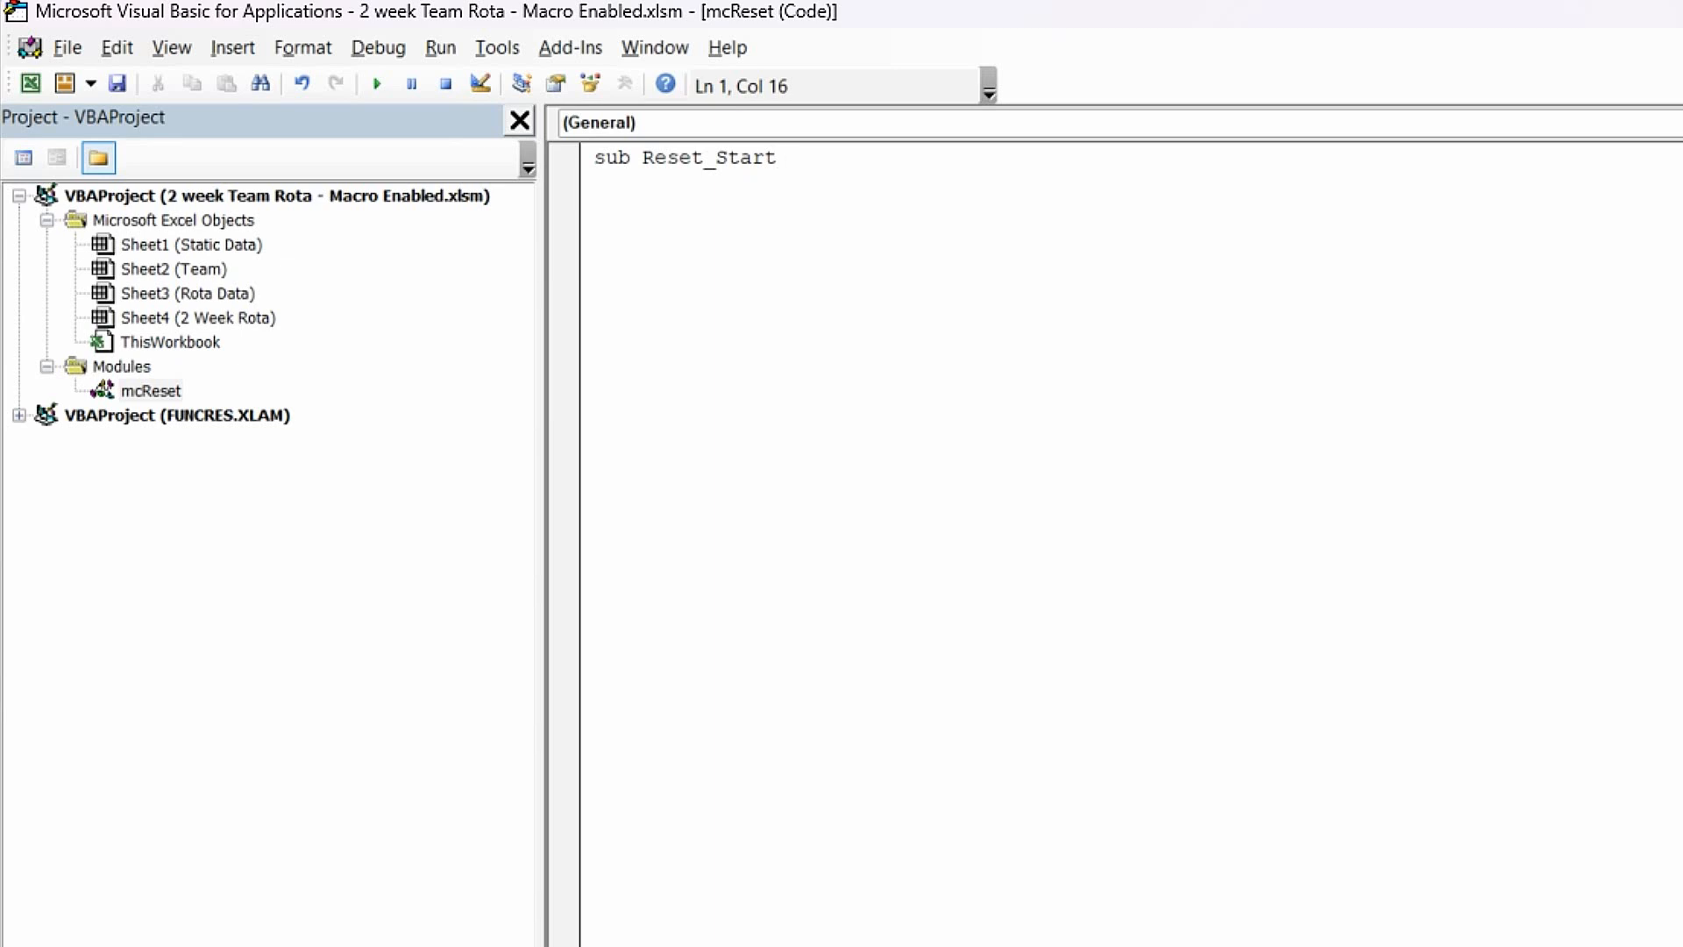
type("_Date")
key("Return")
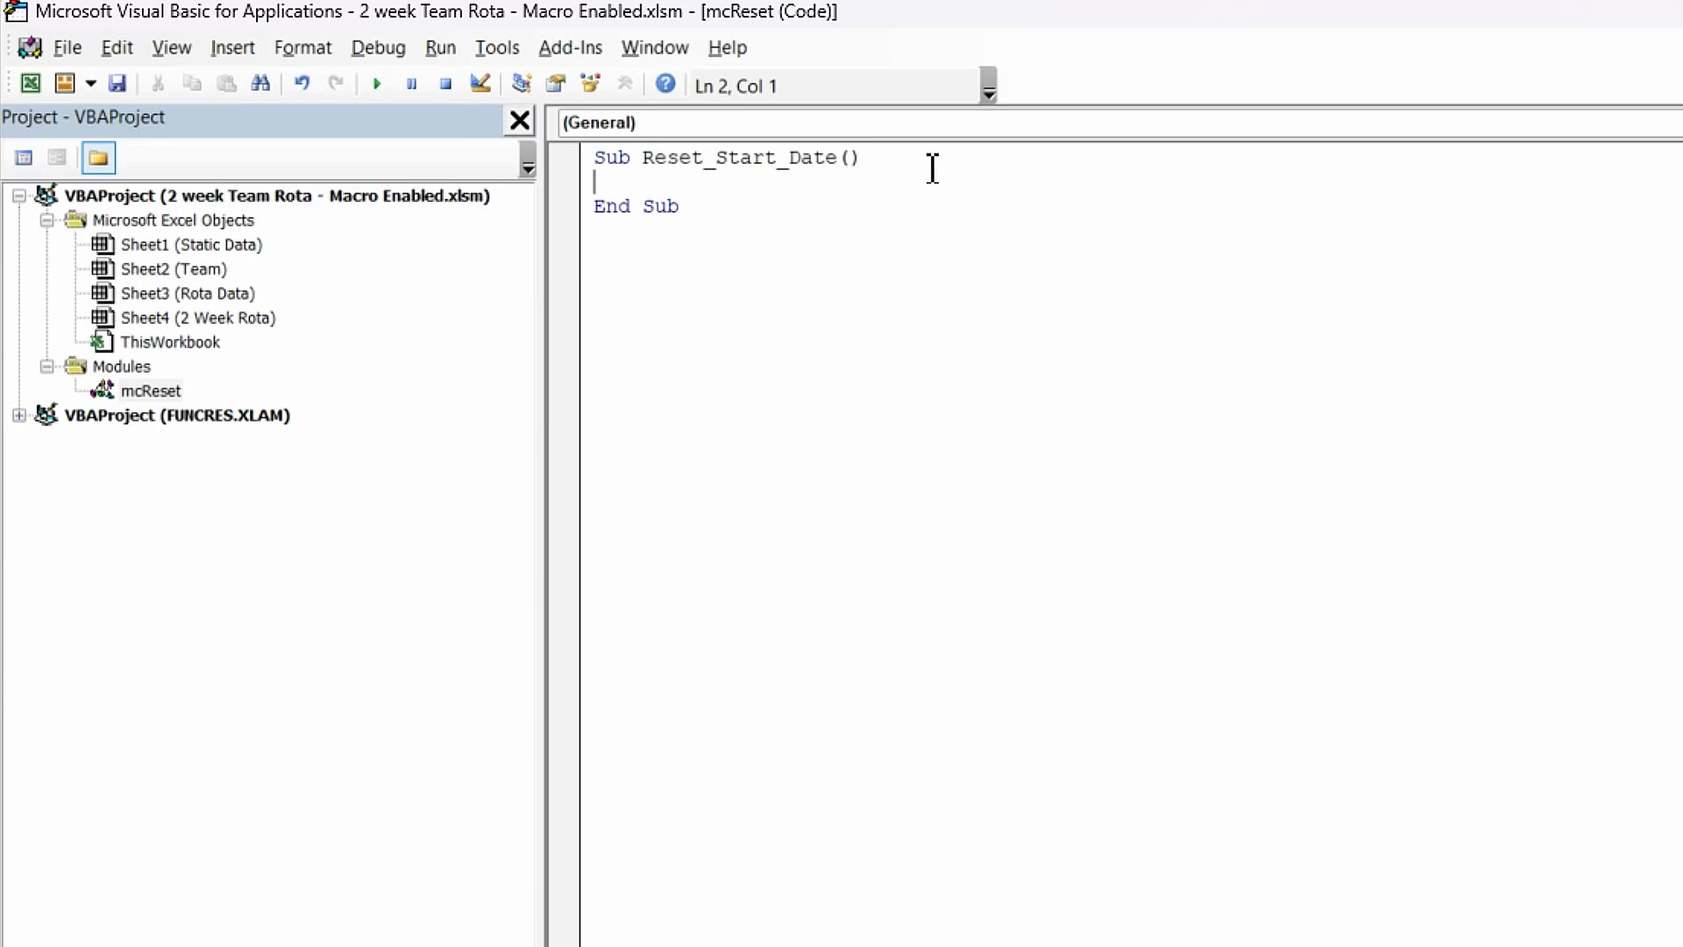
Write the statement ActiveSheet.Range("AJ4").Value = 0 in the body of Reset_Start_Date.
type("activesheet")
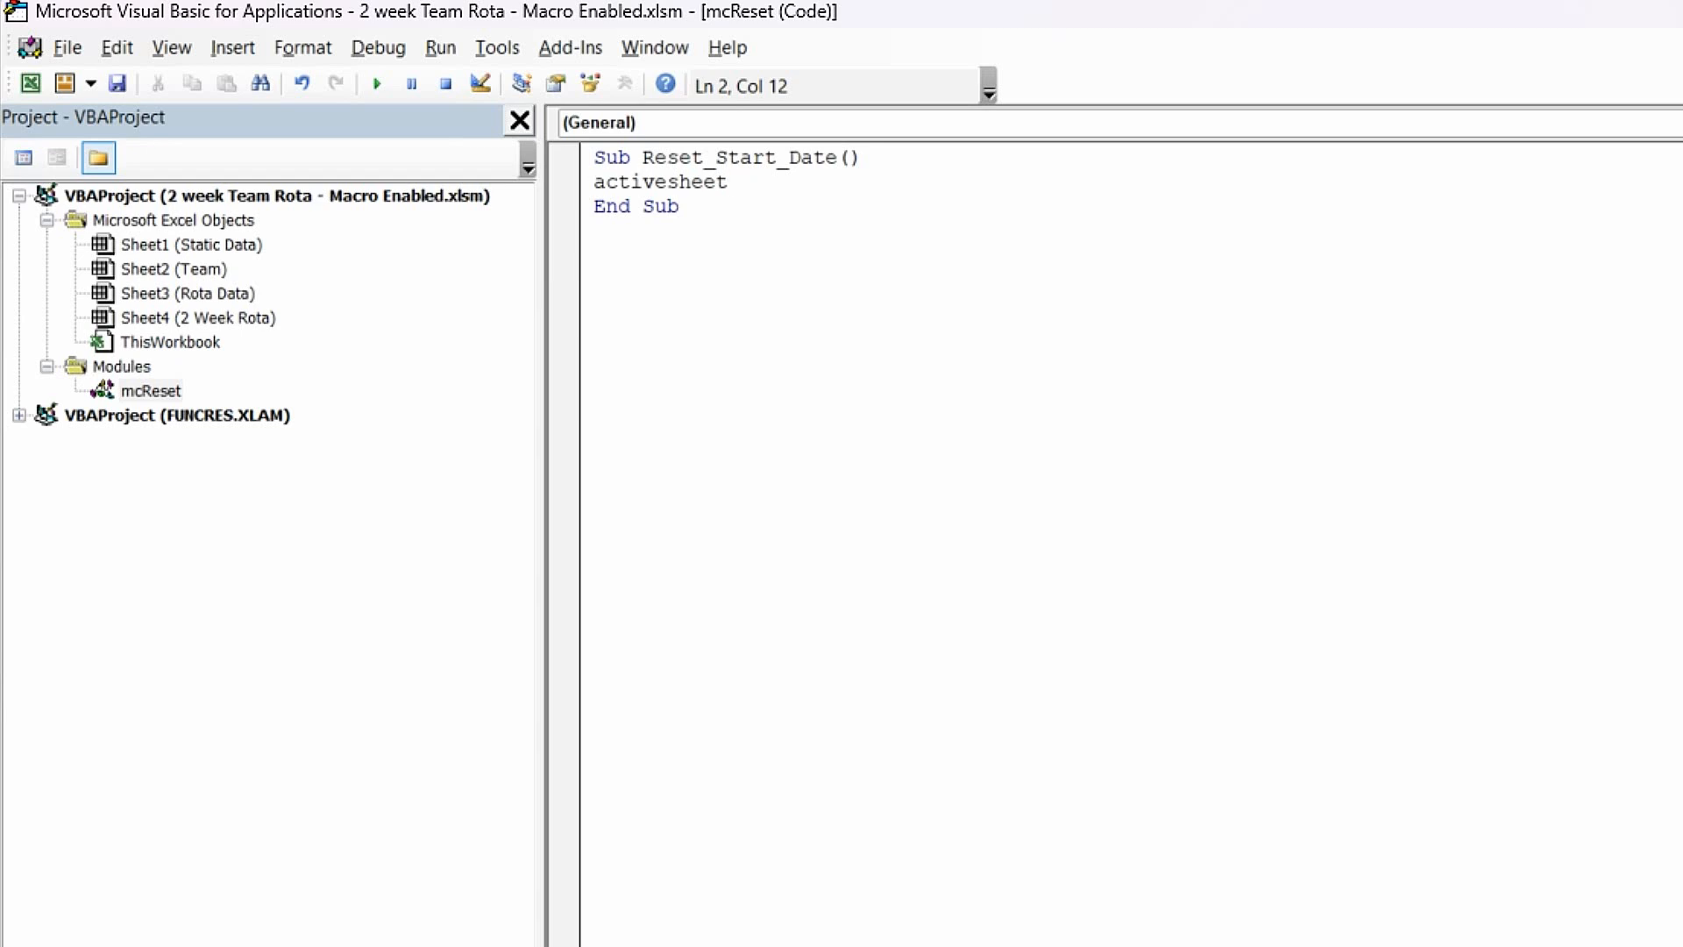
key("ctrl+space")
type(".range(")
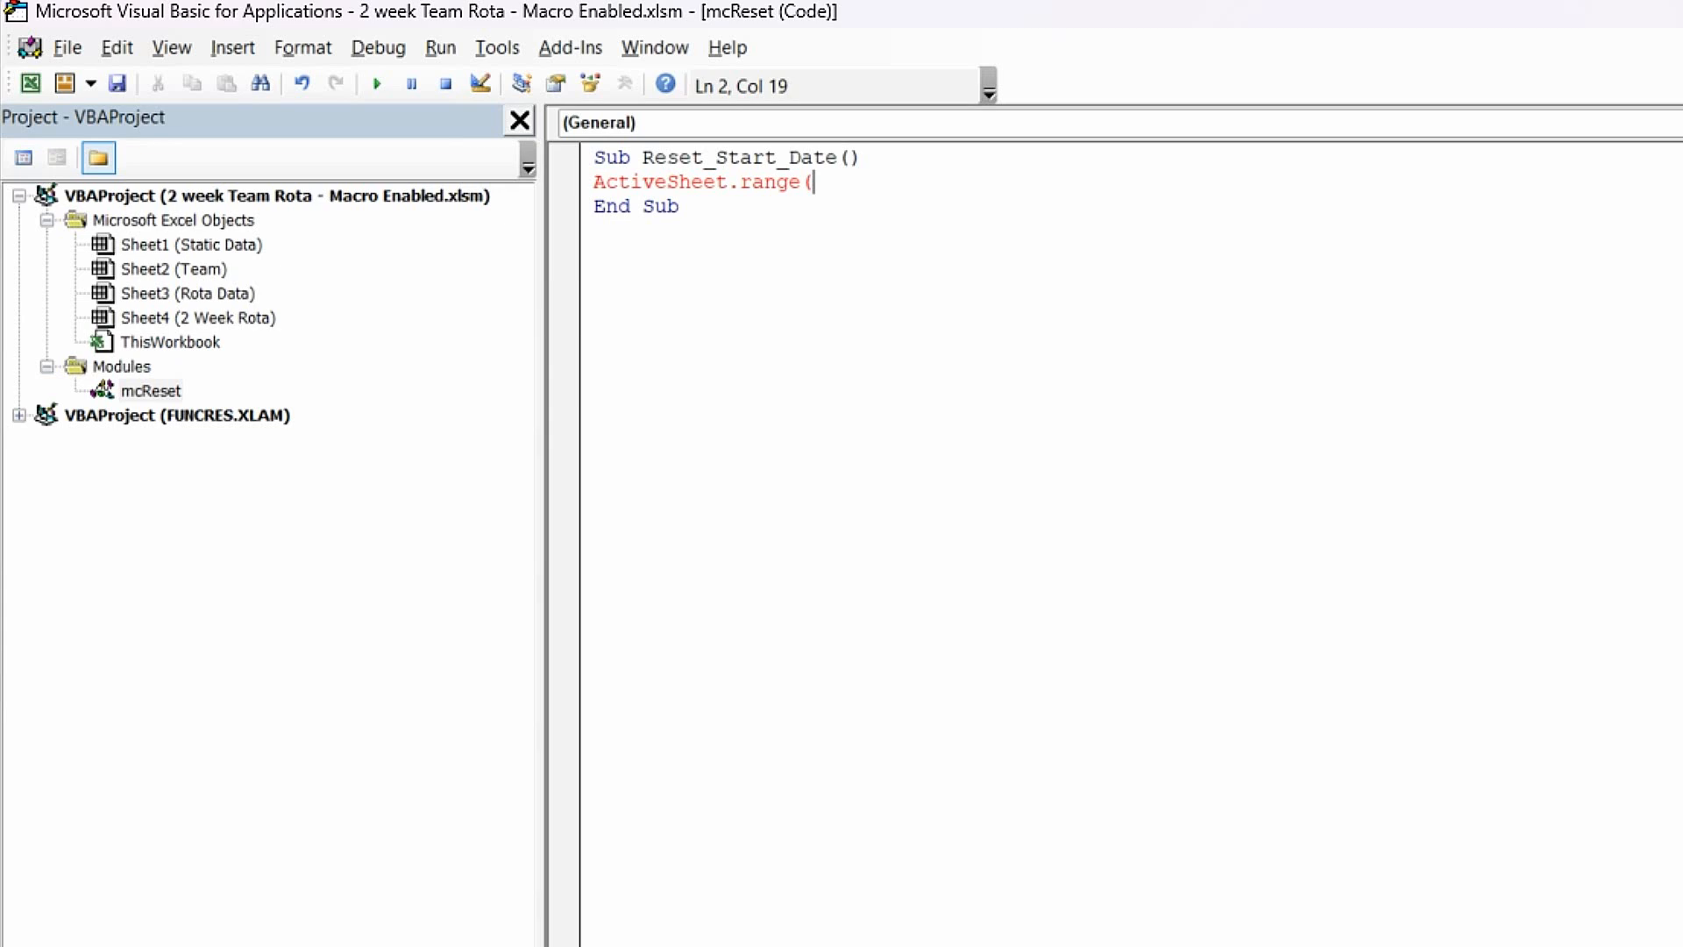
type("\"")
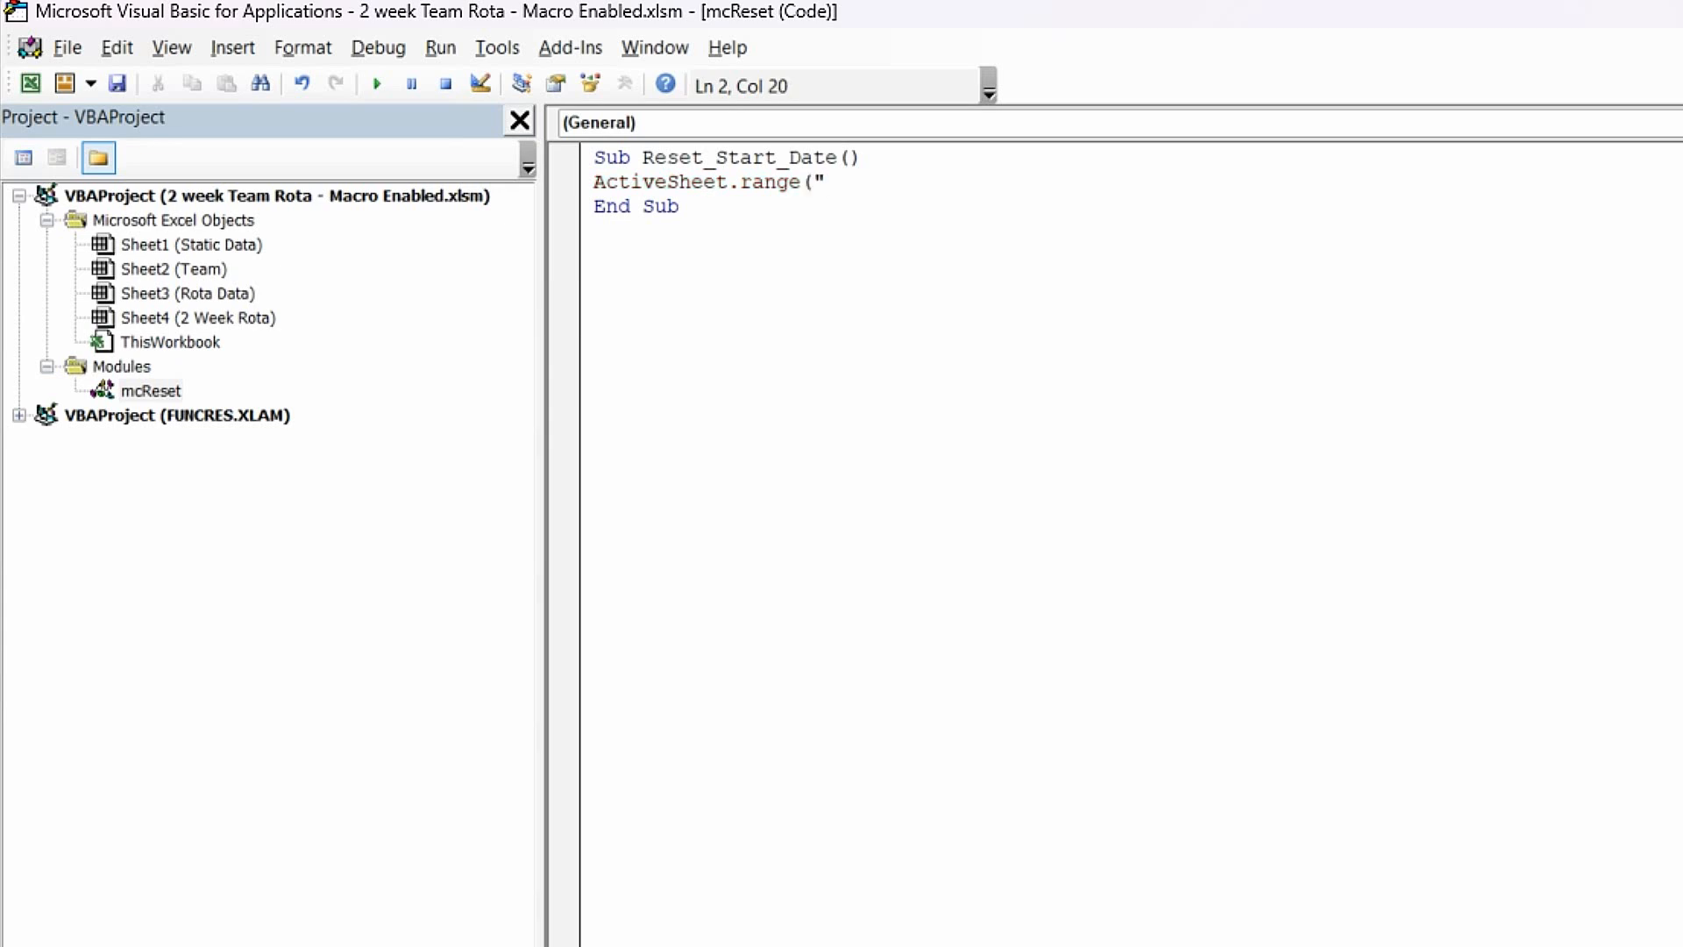
type("AJ4\").value = ")
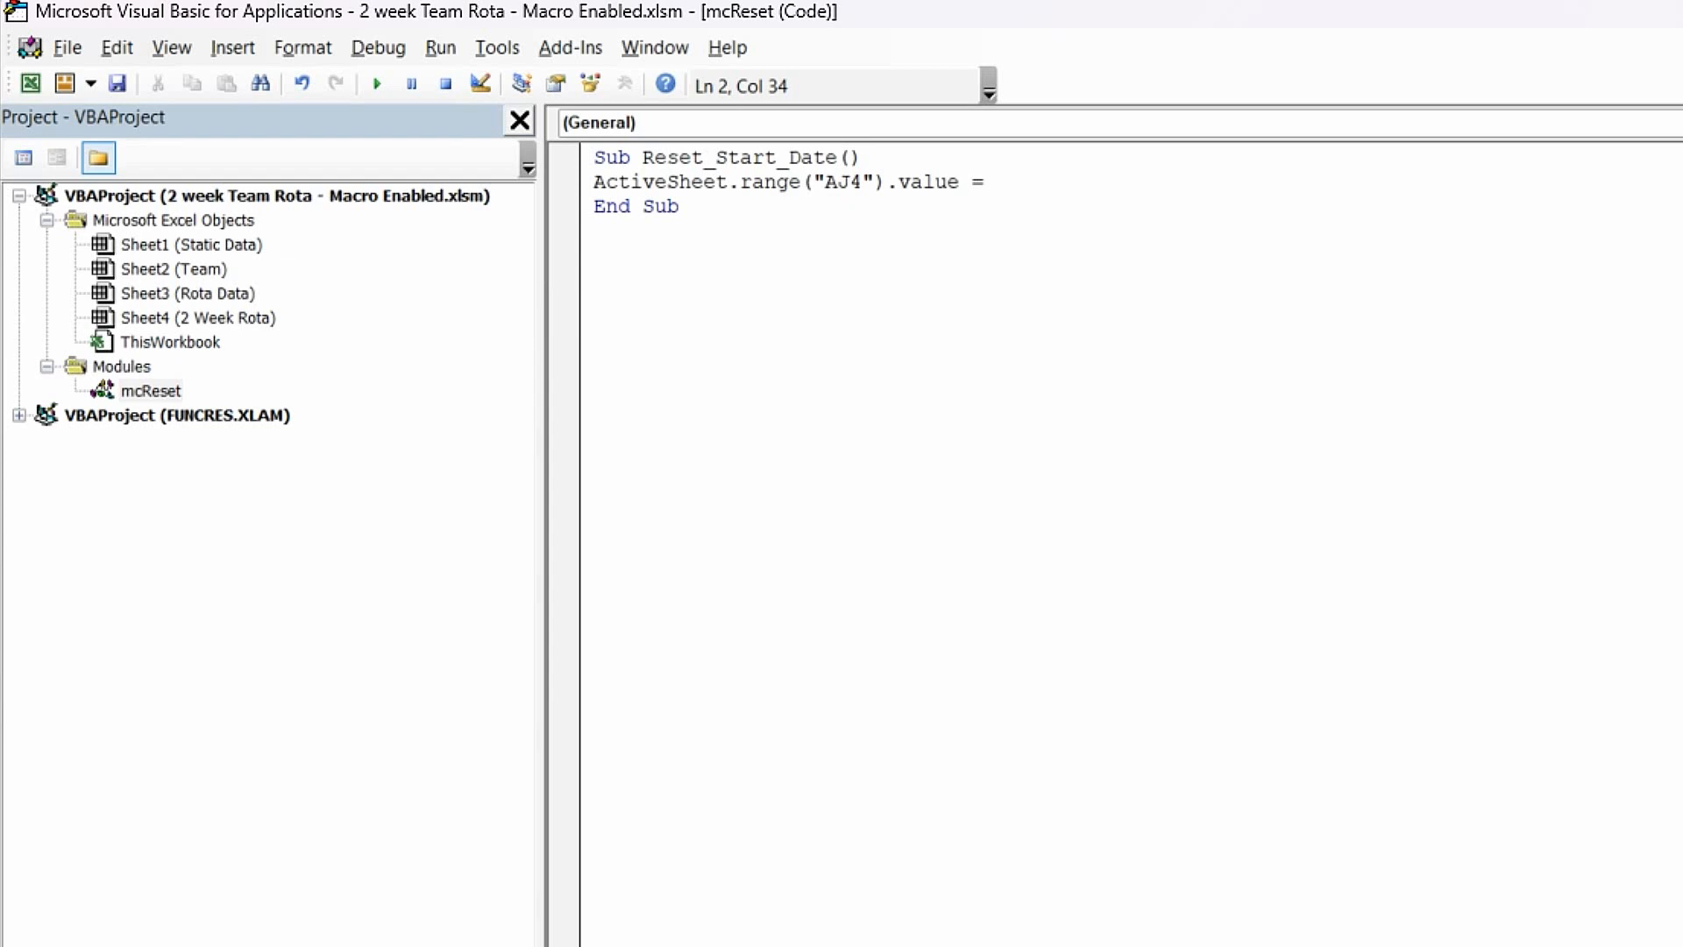
type("0")
key("Return")
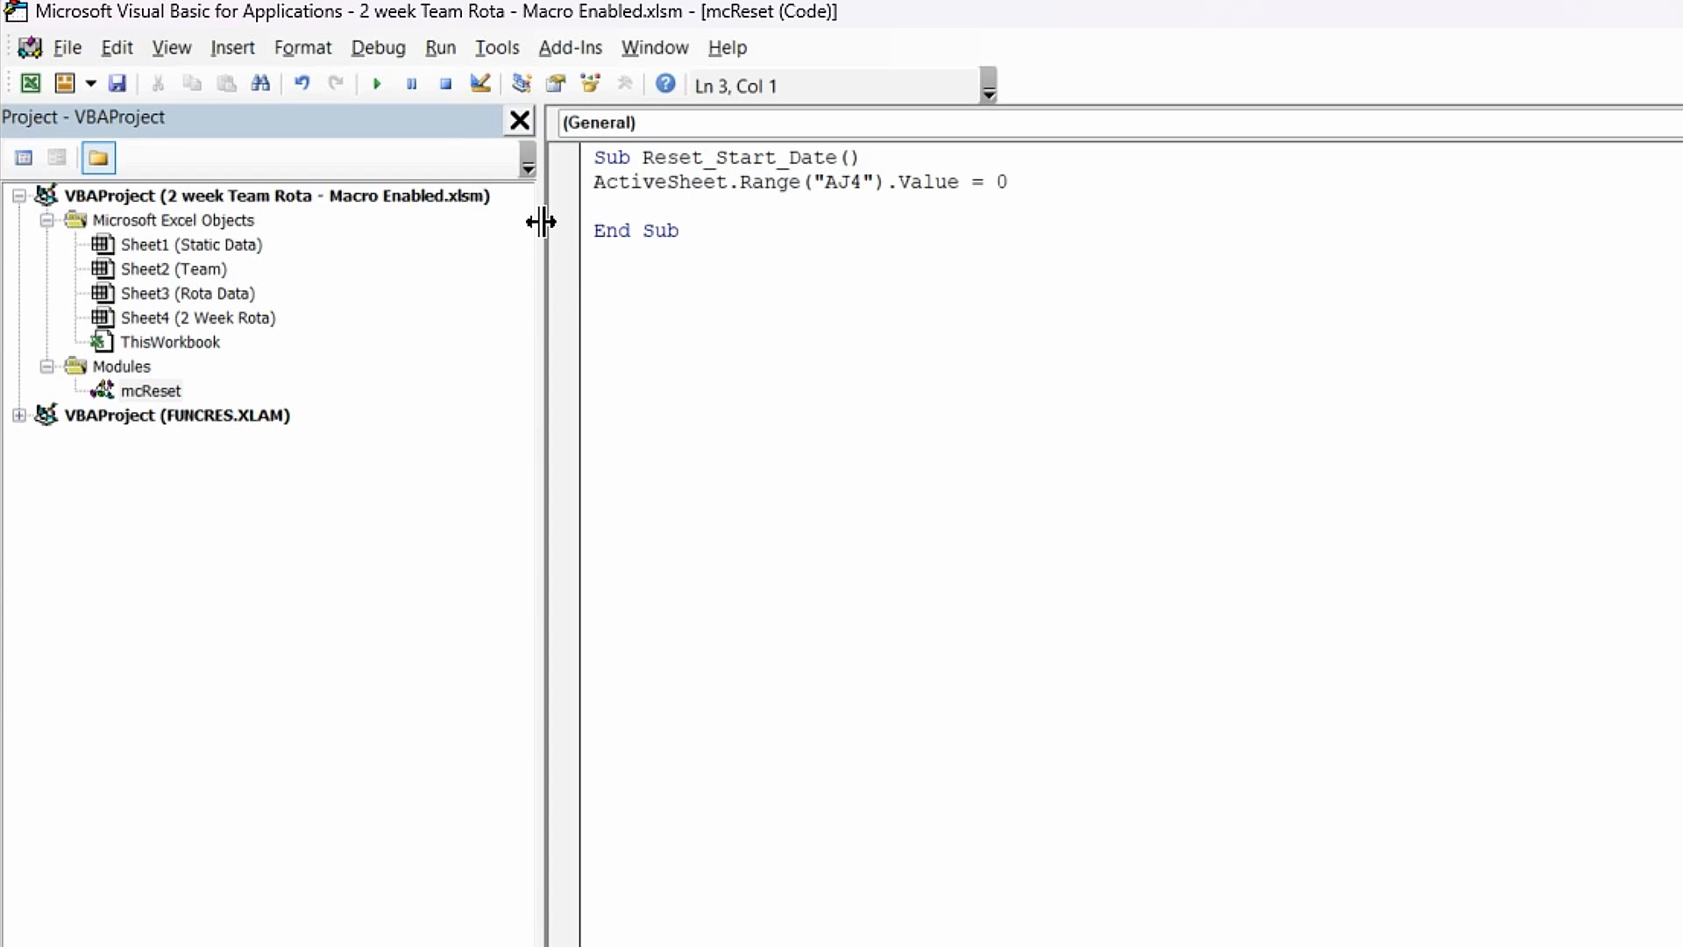
Add the comment 'Resests the start date on the 2 week rota sheet above the ActiveSheet statement.
left_click(598, 182)
key("Return")
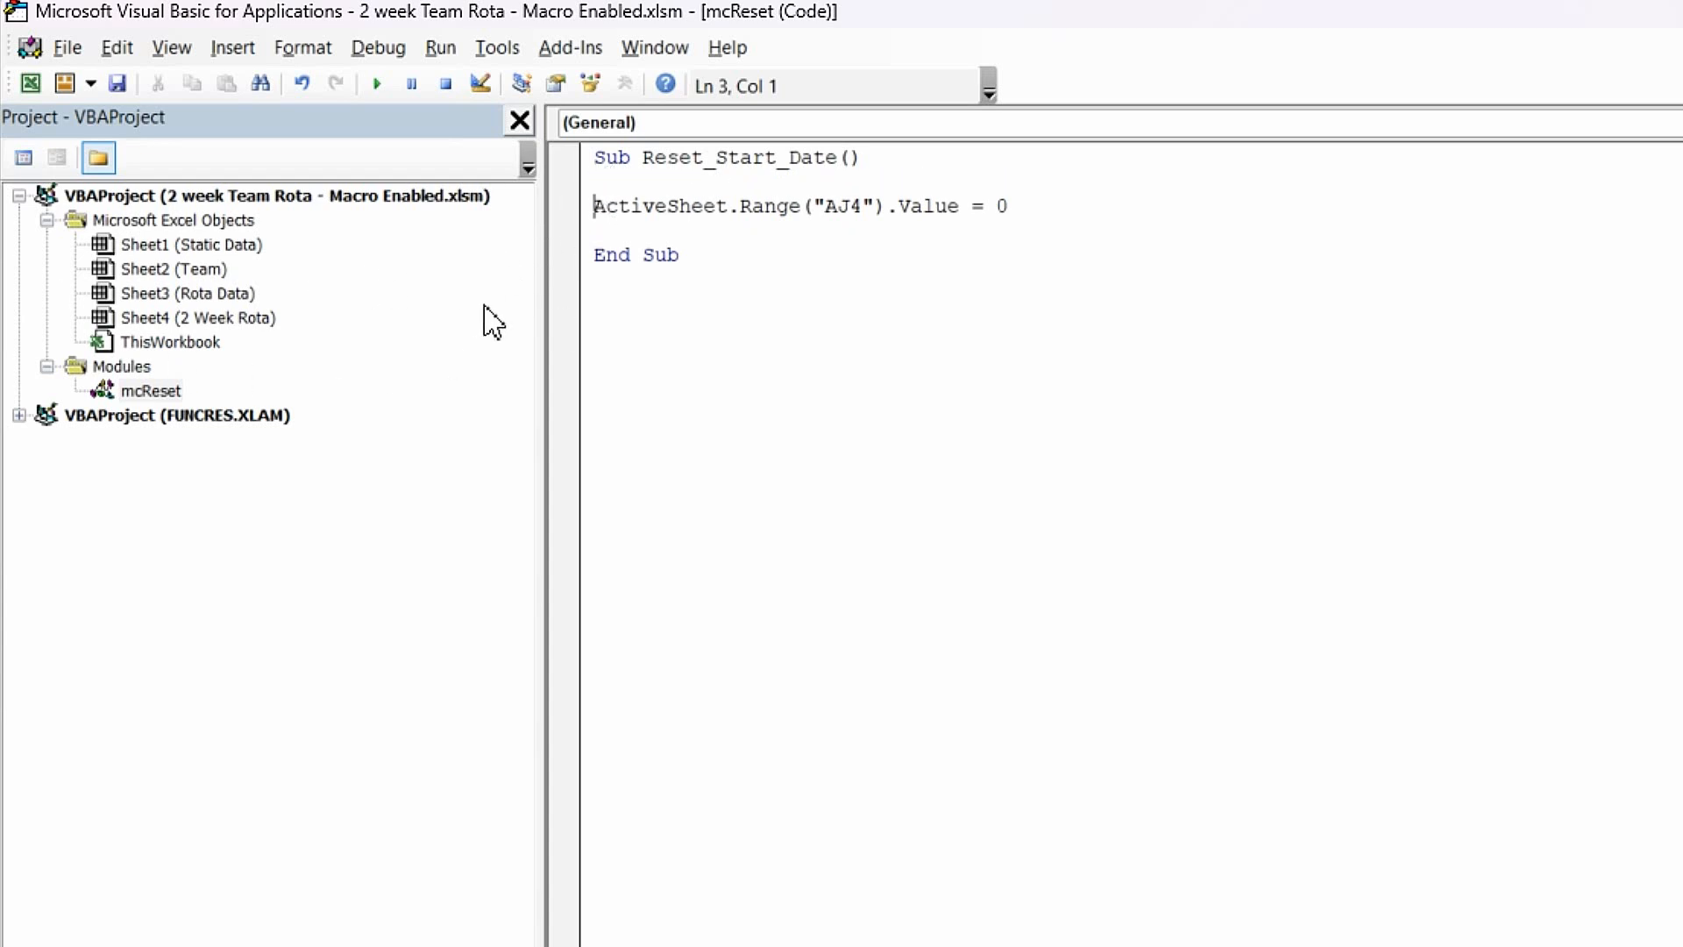
left_click(617, 186)
type("'Resests the st")
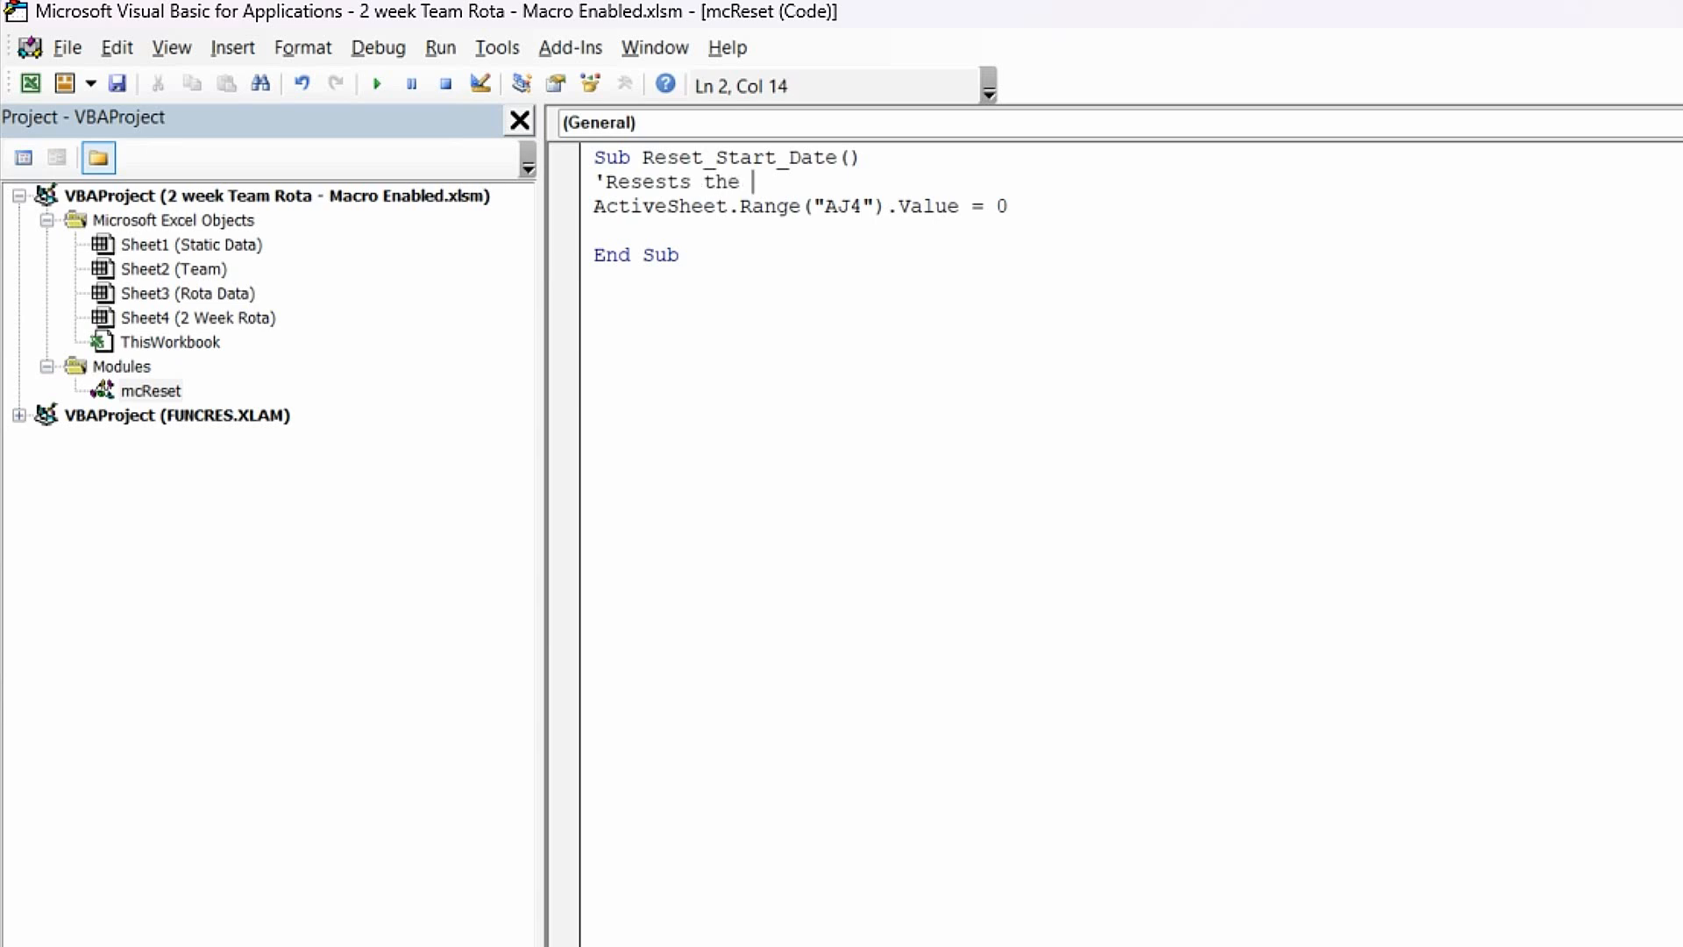
type("dat")
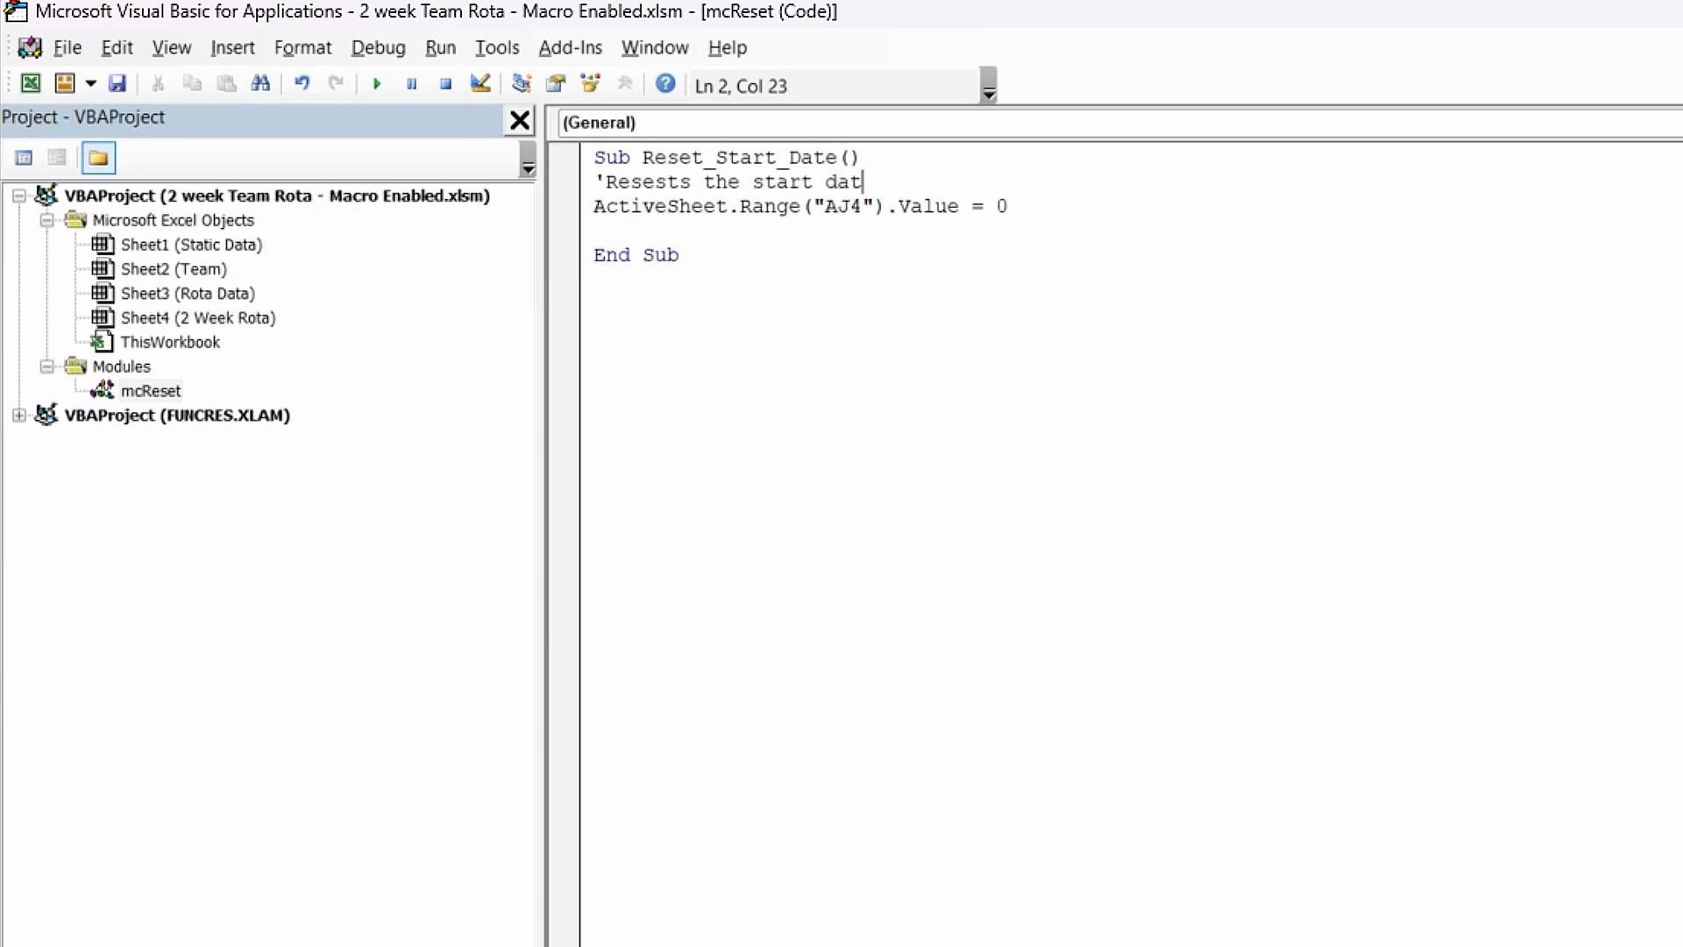
type("e on the 2 week rota ")
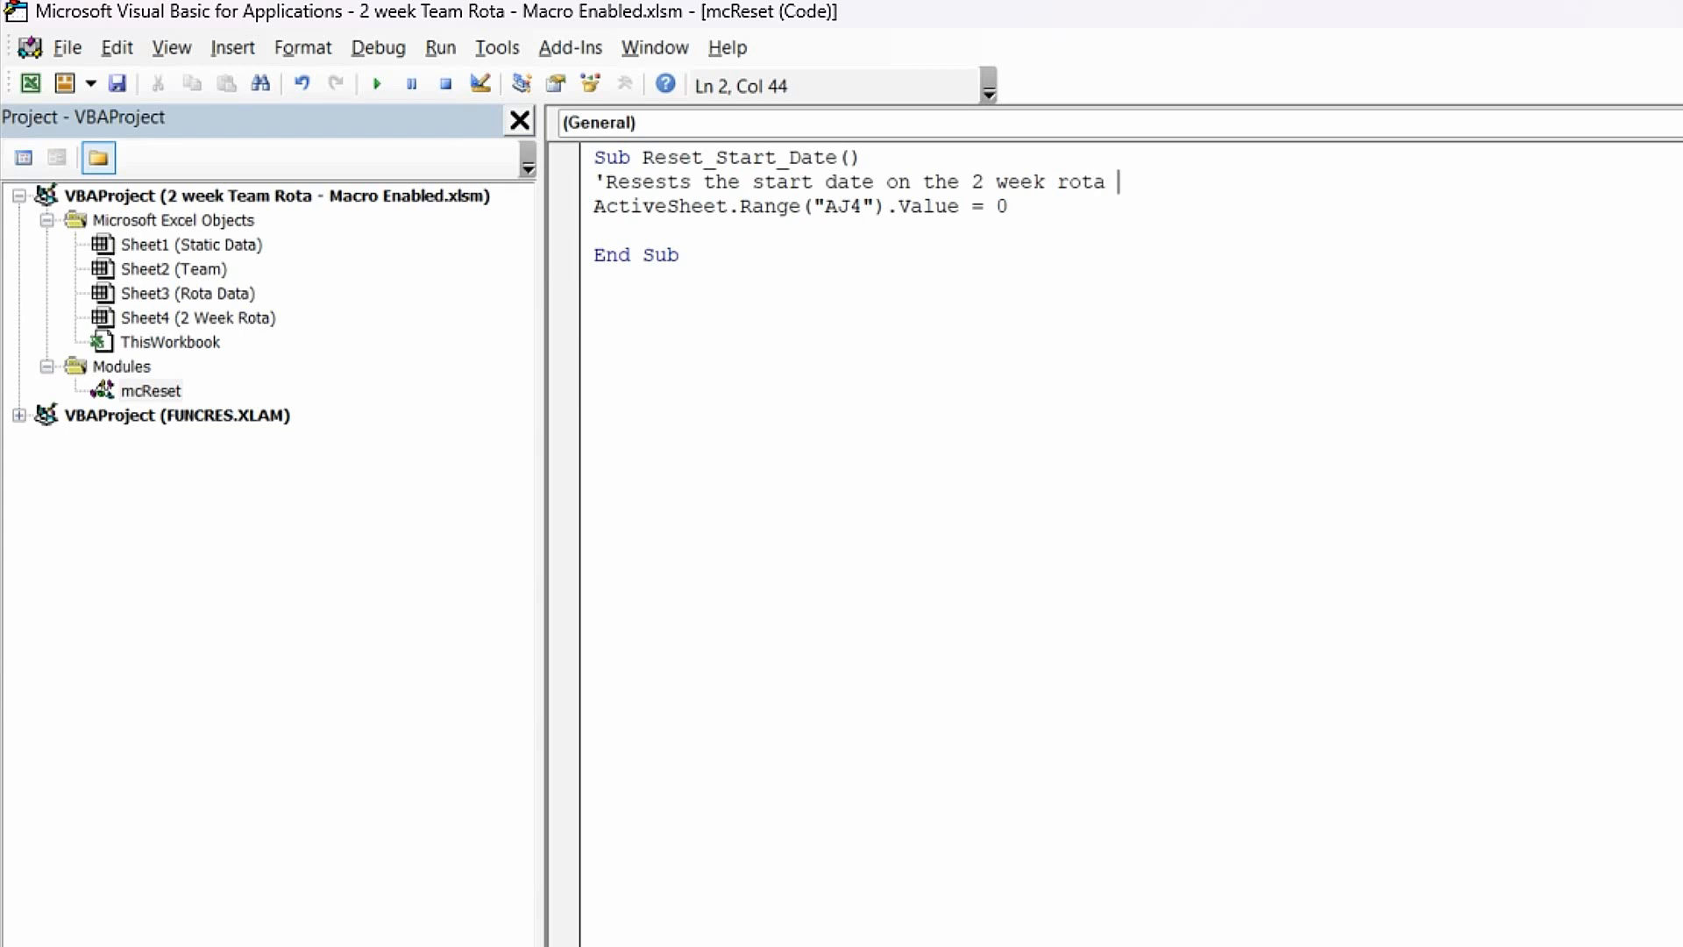
type("sheet")
Compile the VBA project and close the Visual Basic editor to return to the worksheet.
left_click(644, 208)
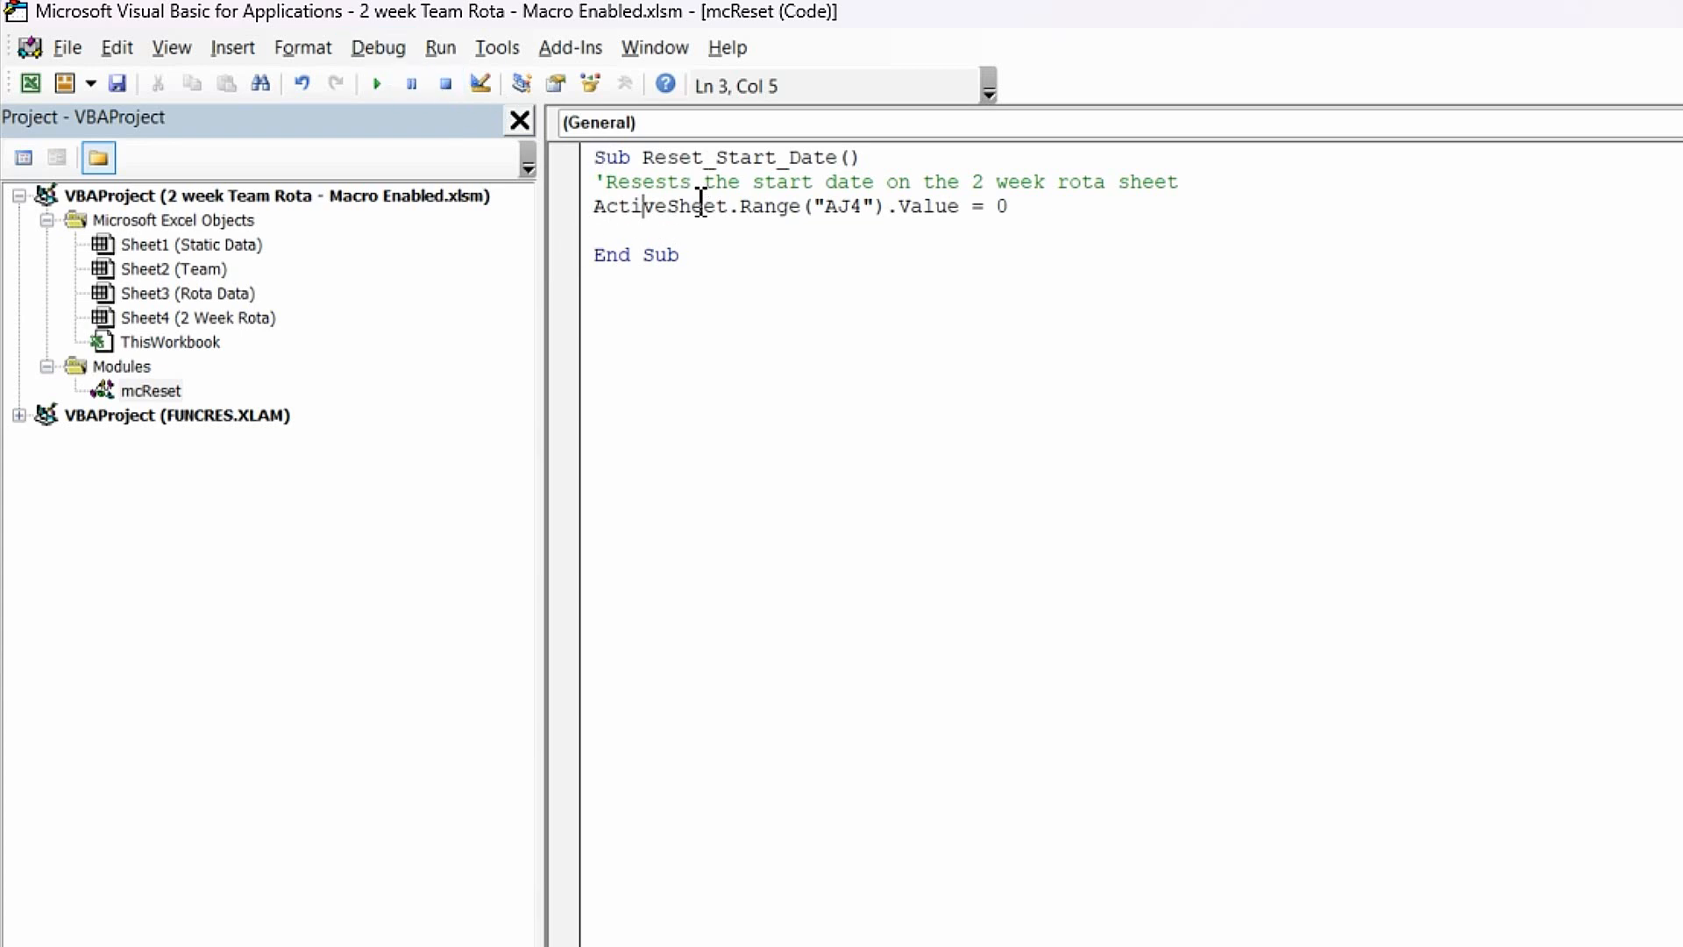
left_click(386, 57)
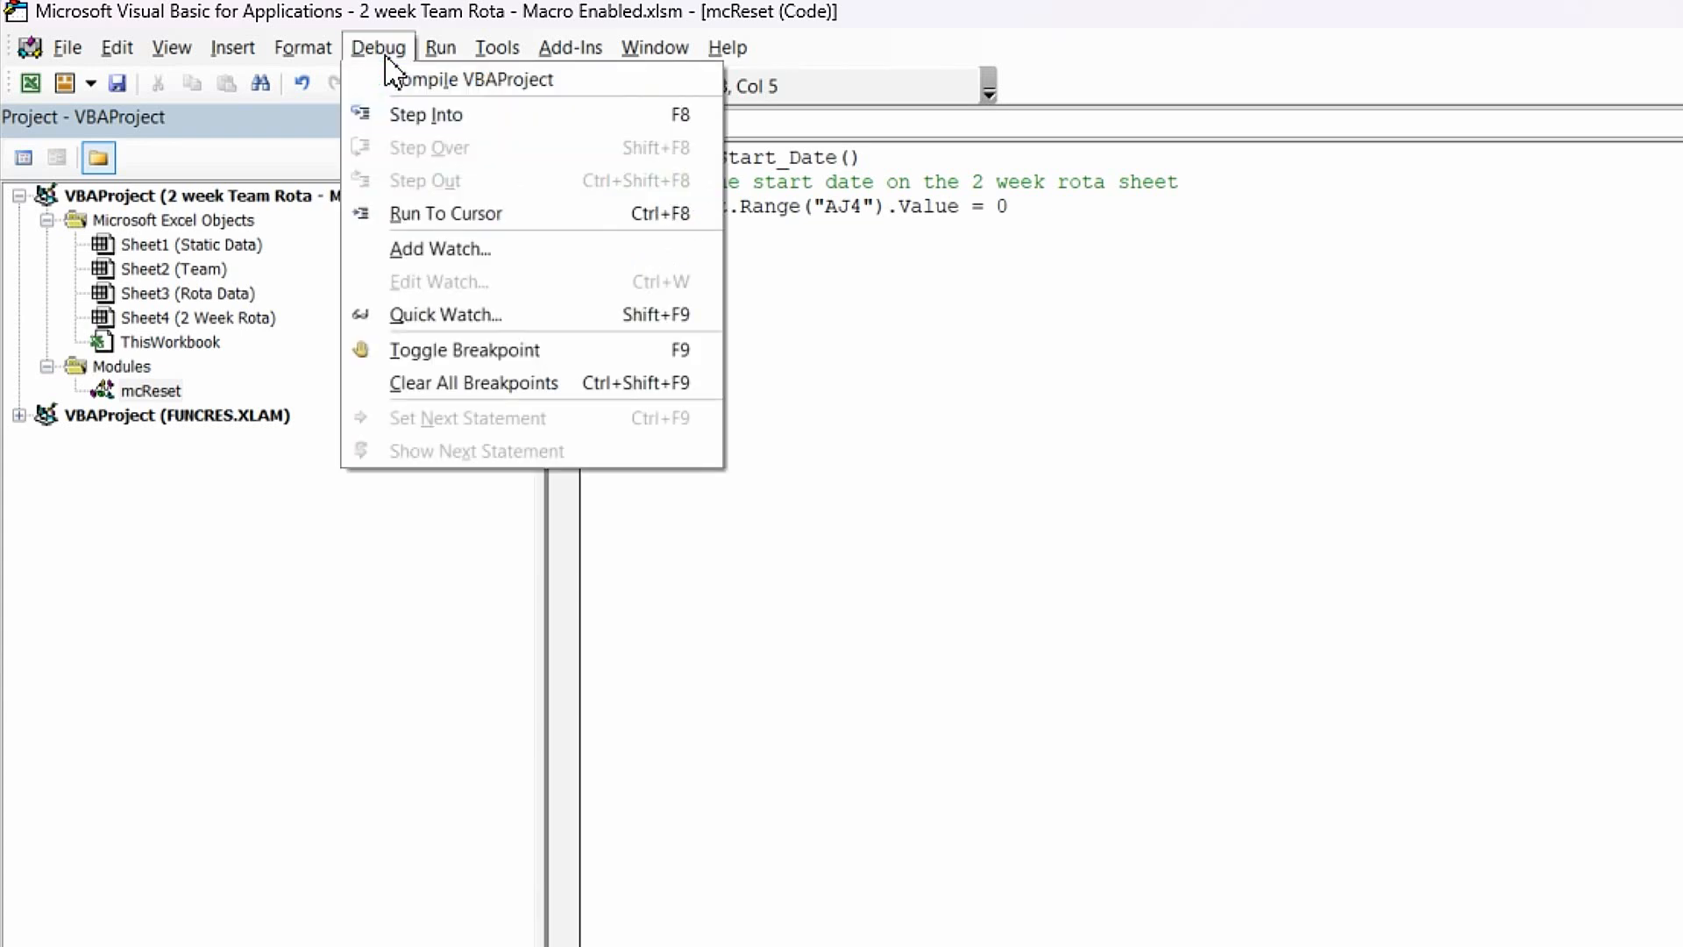
left_click(405, 80)
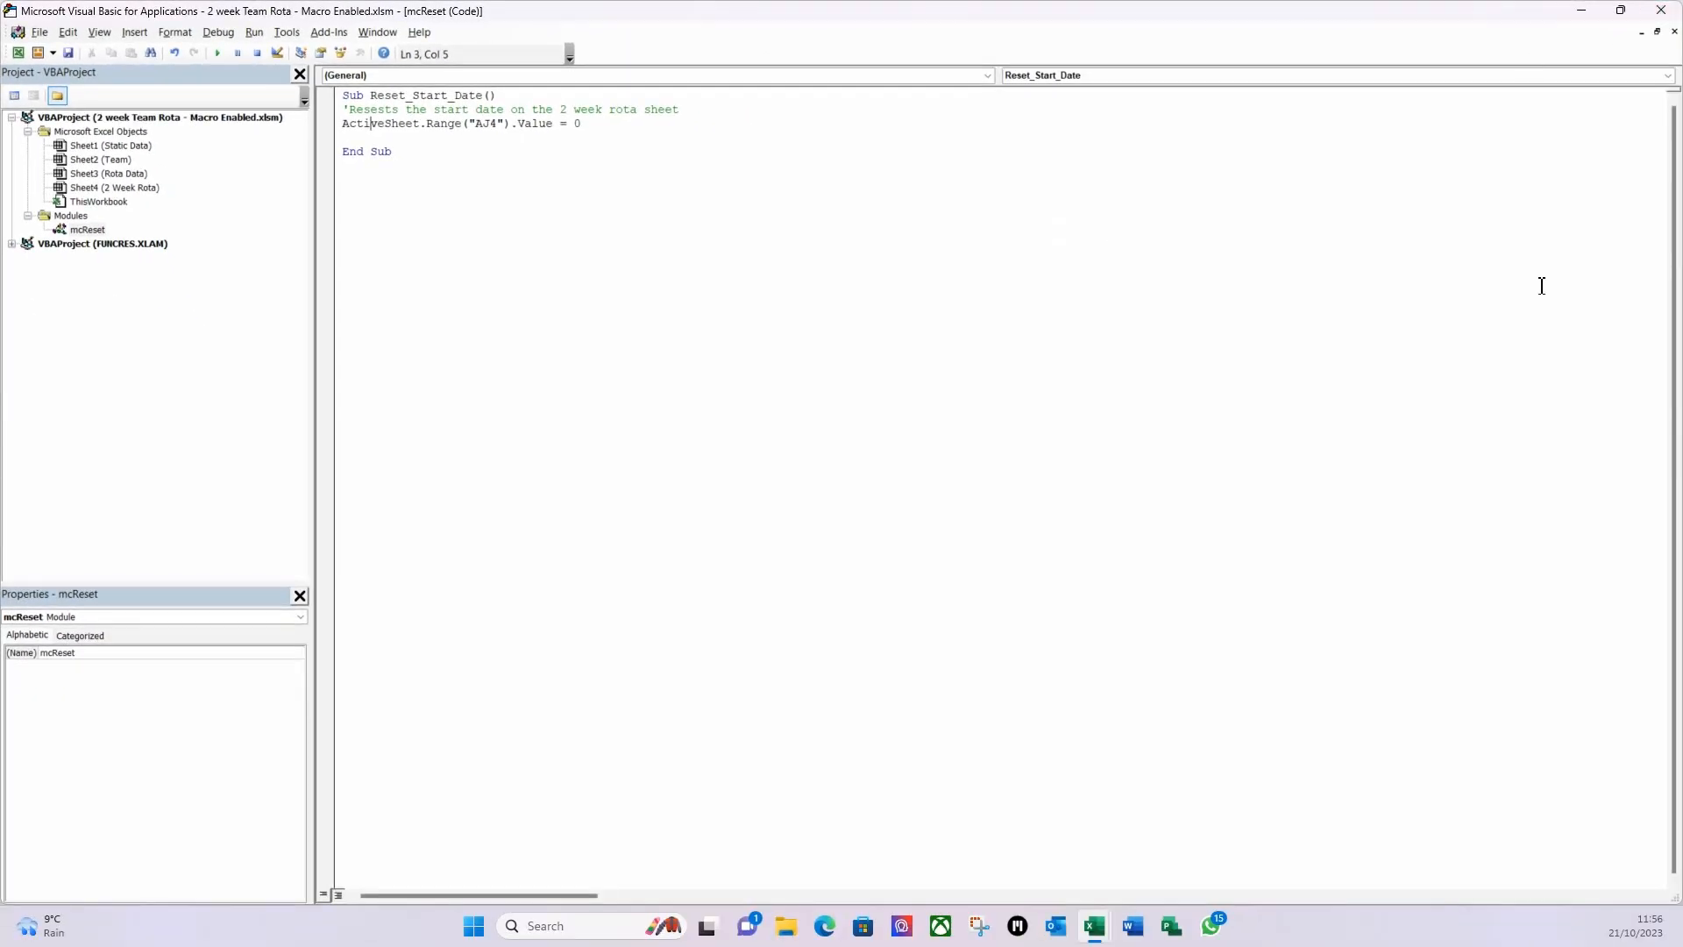
left_click(1662, 11)
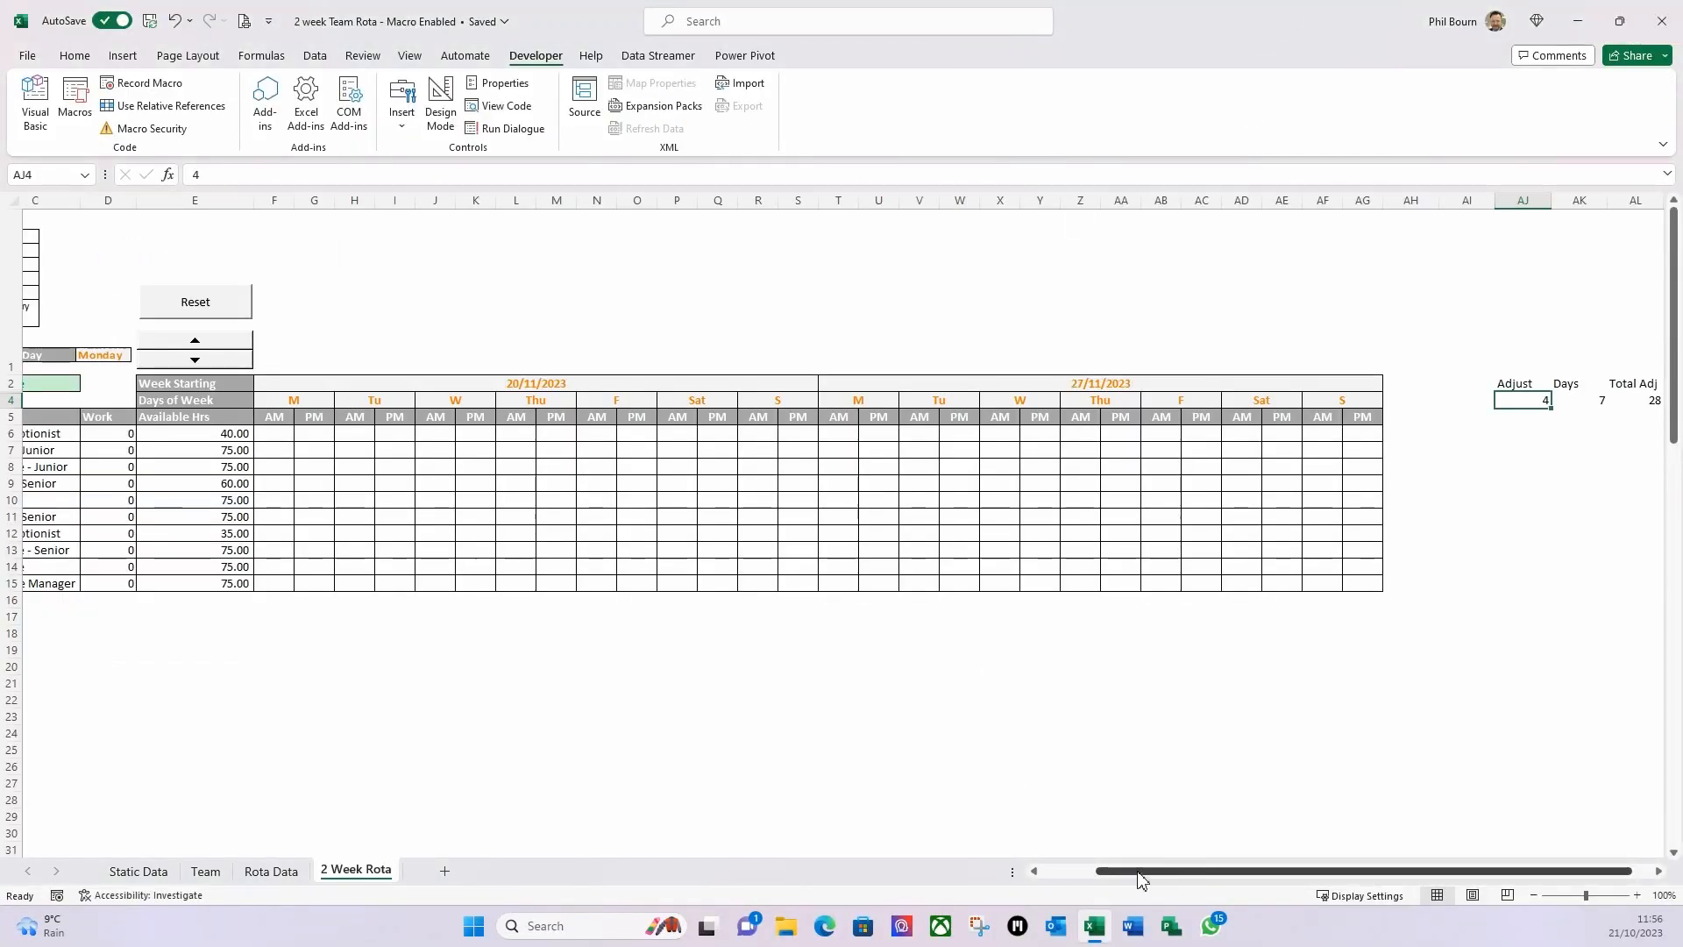
Assign the Reset_Start_Date macro to the Reset button on the 2 Week Rota sheet and deselect the button.
left_click_drag(1140, 874, 1052, 882)
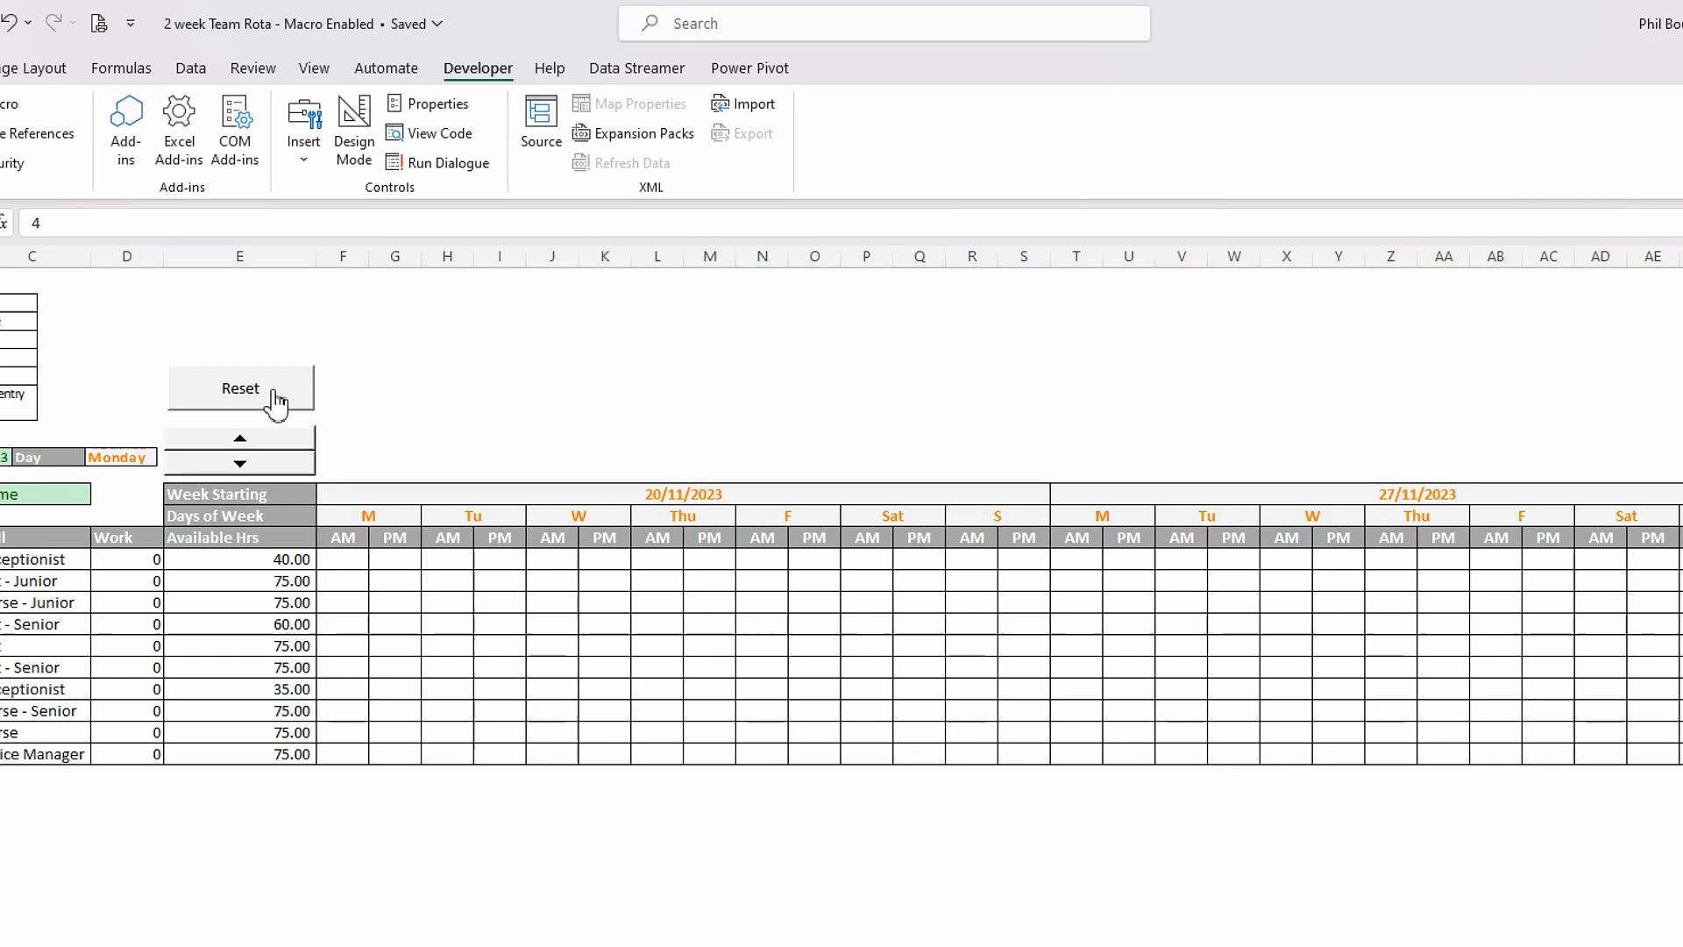
right_click(378, 313)
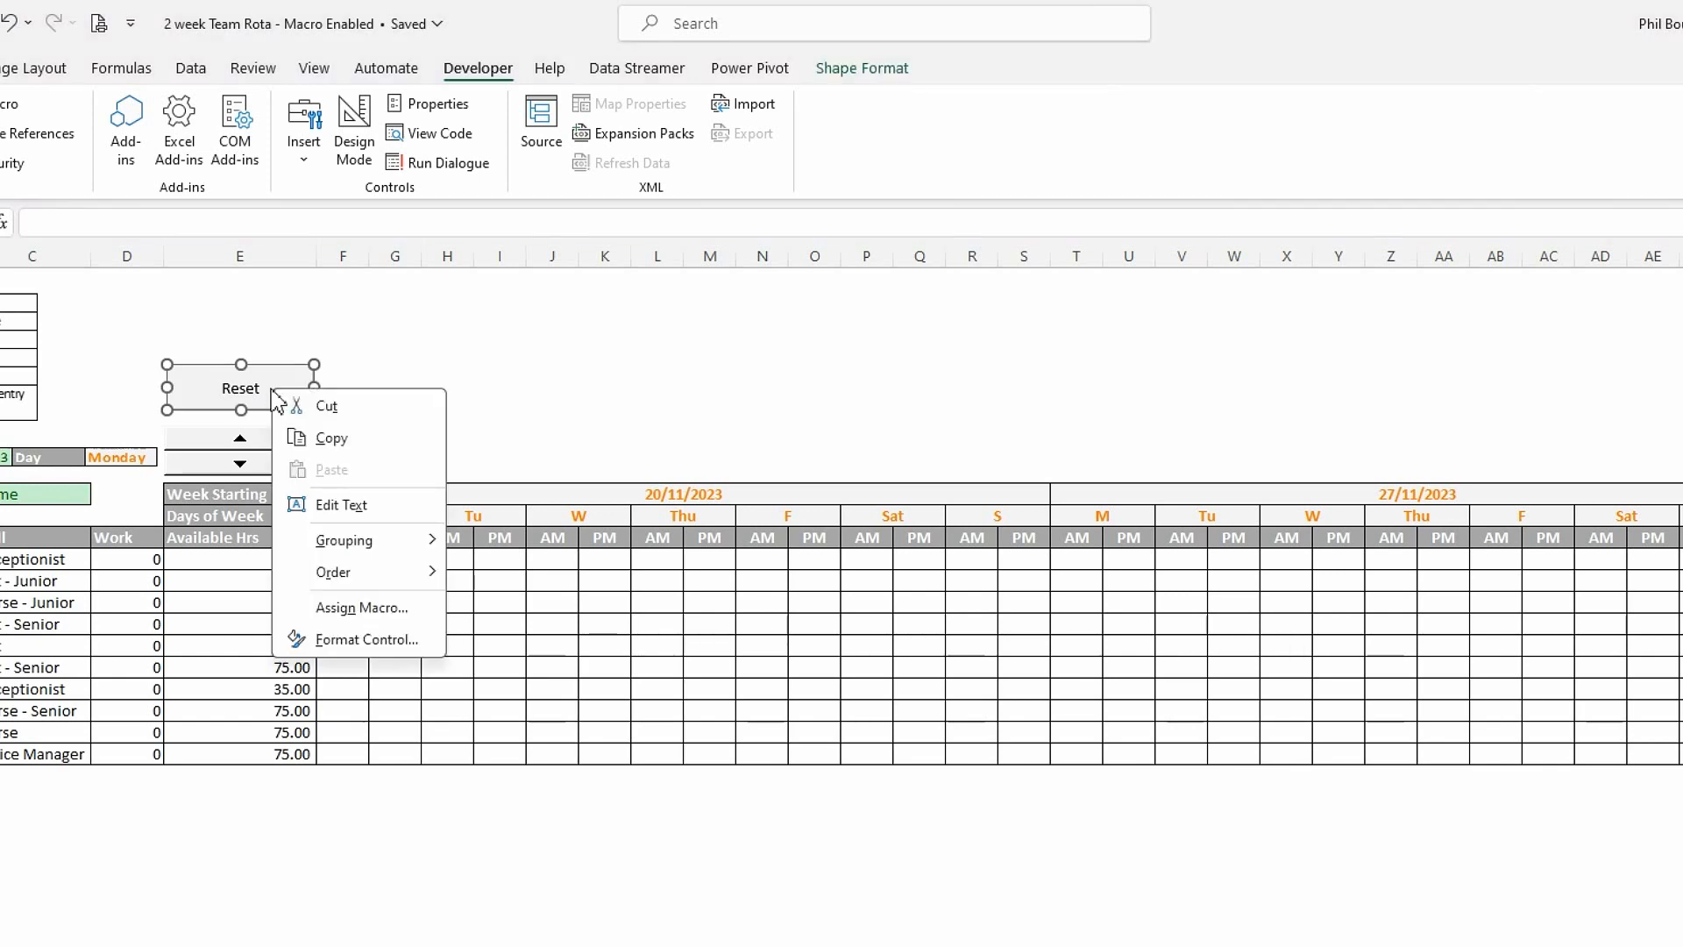
left_click(381, 609)
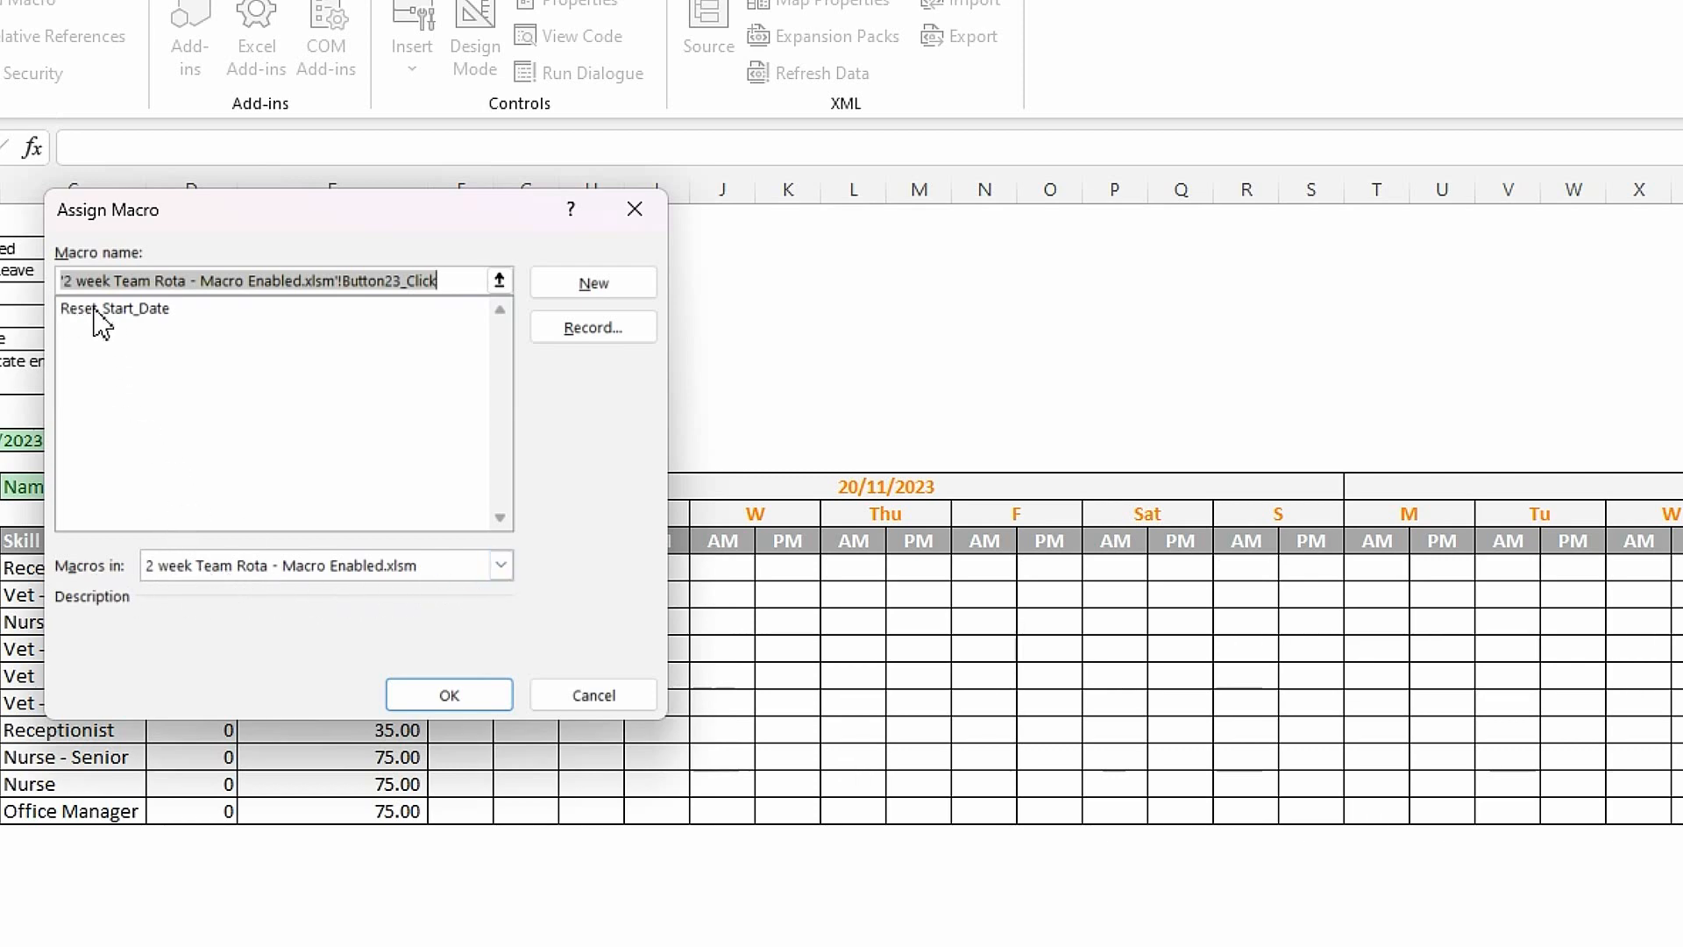
left_click(129, 313)
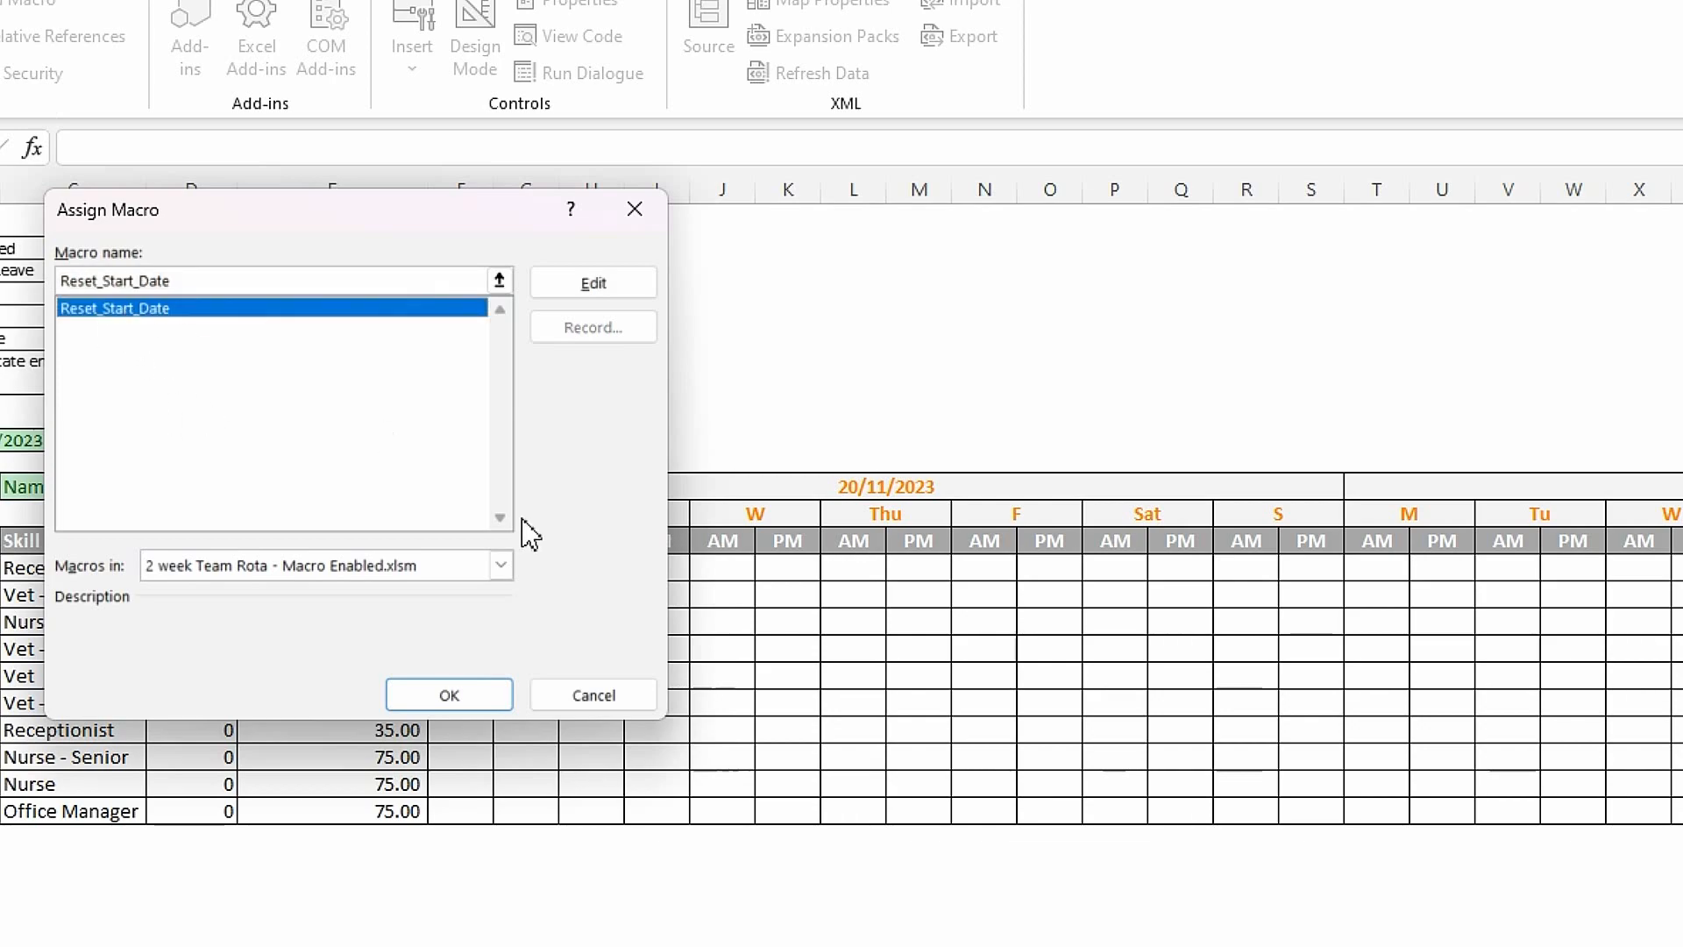
left_click(456, 696)
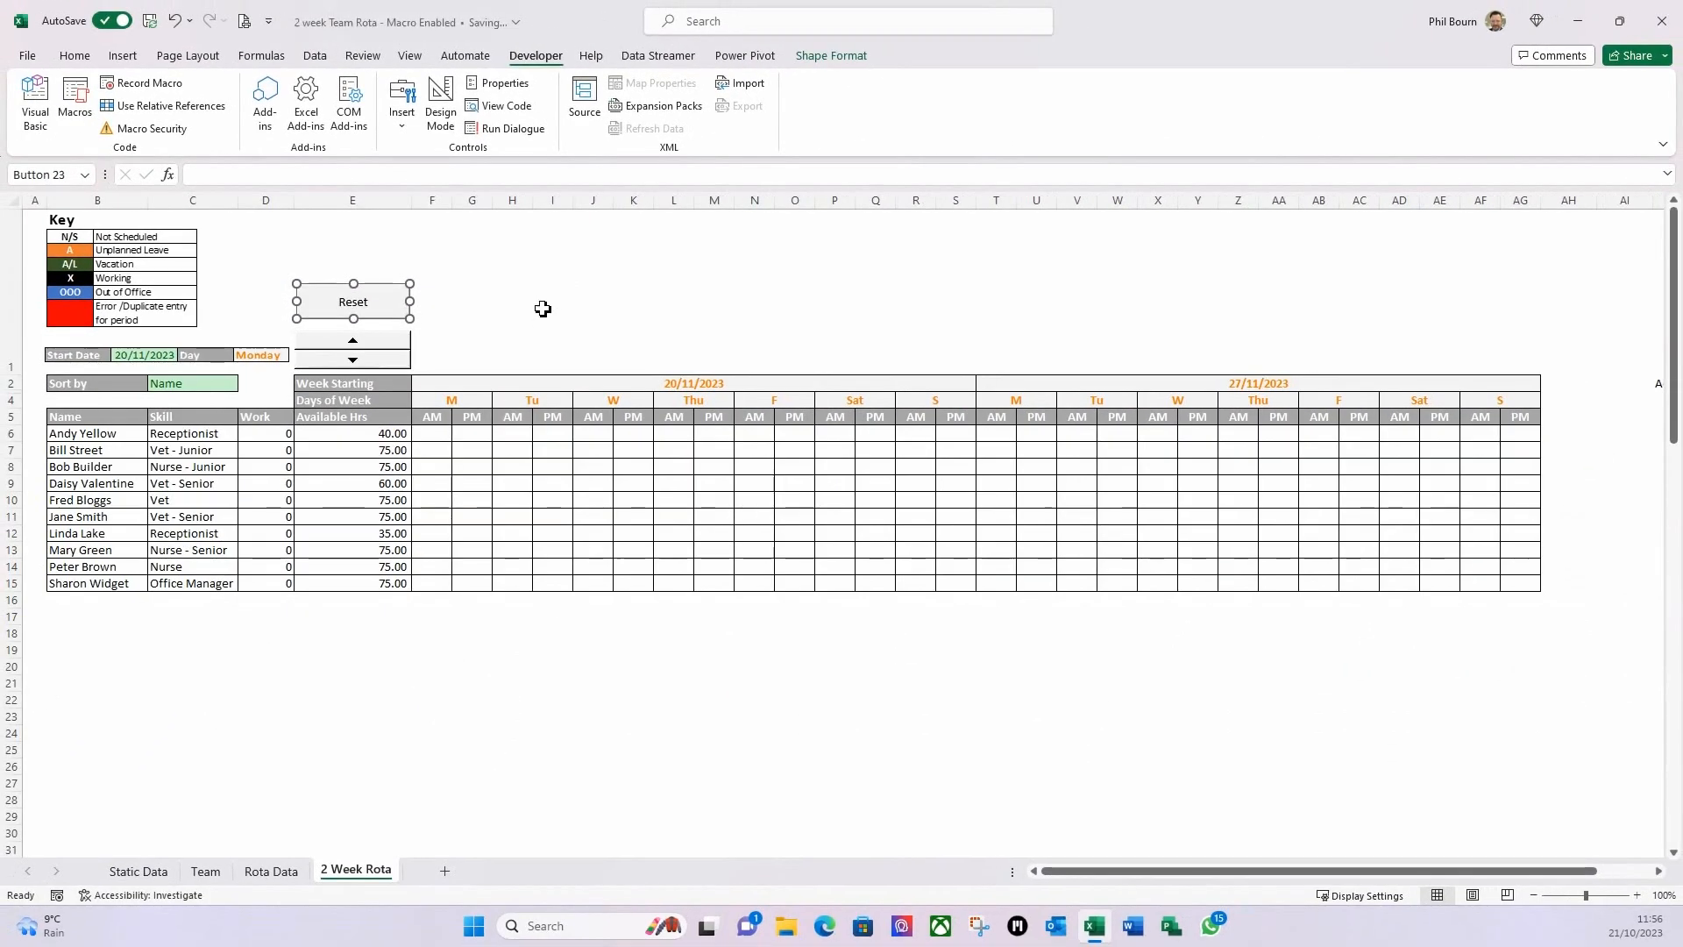
left_click(543, 309)
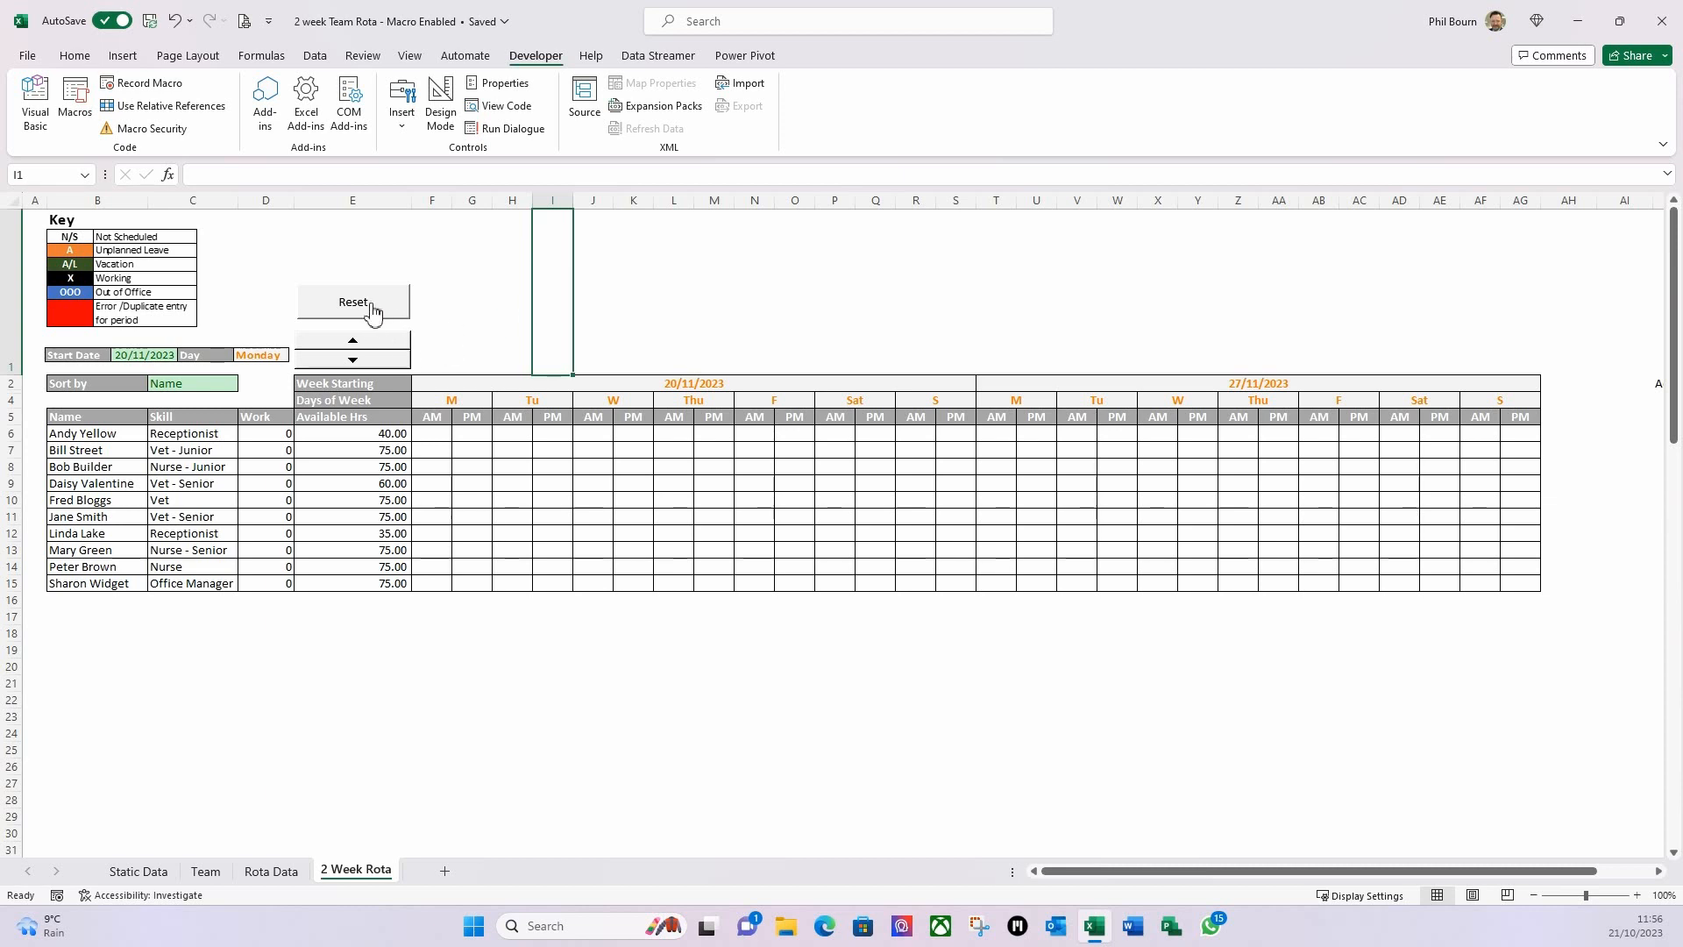
Test the Reset button by resetting the rota, advancing the weeks with the spin button and resetting again.
left_click(373, 313)
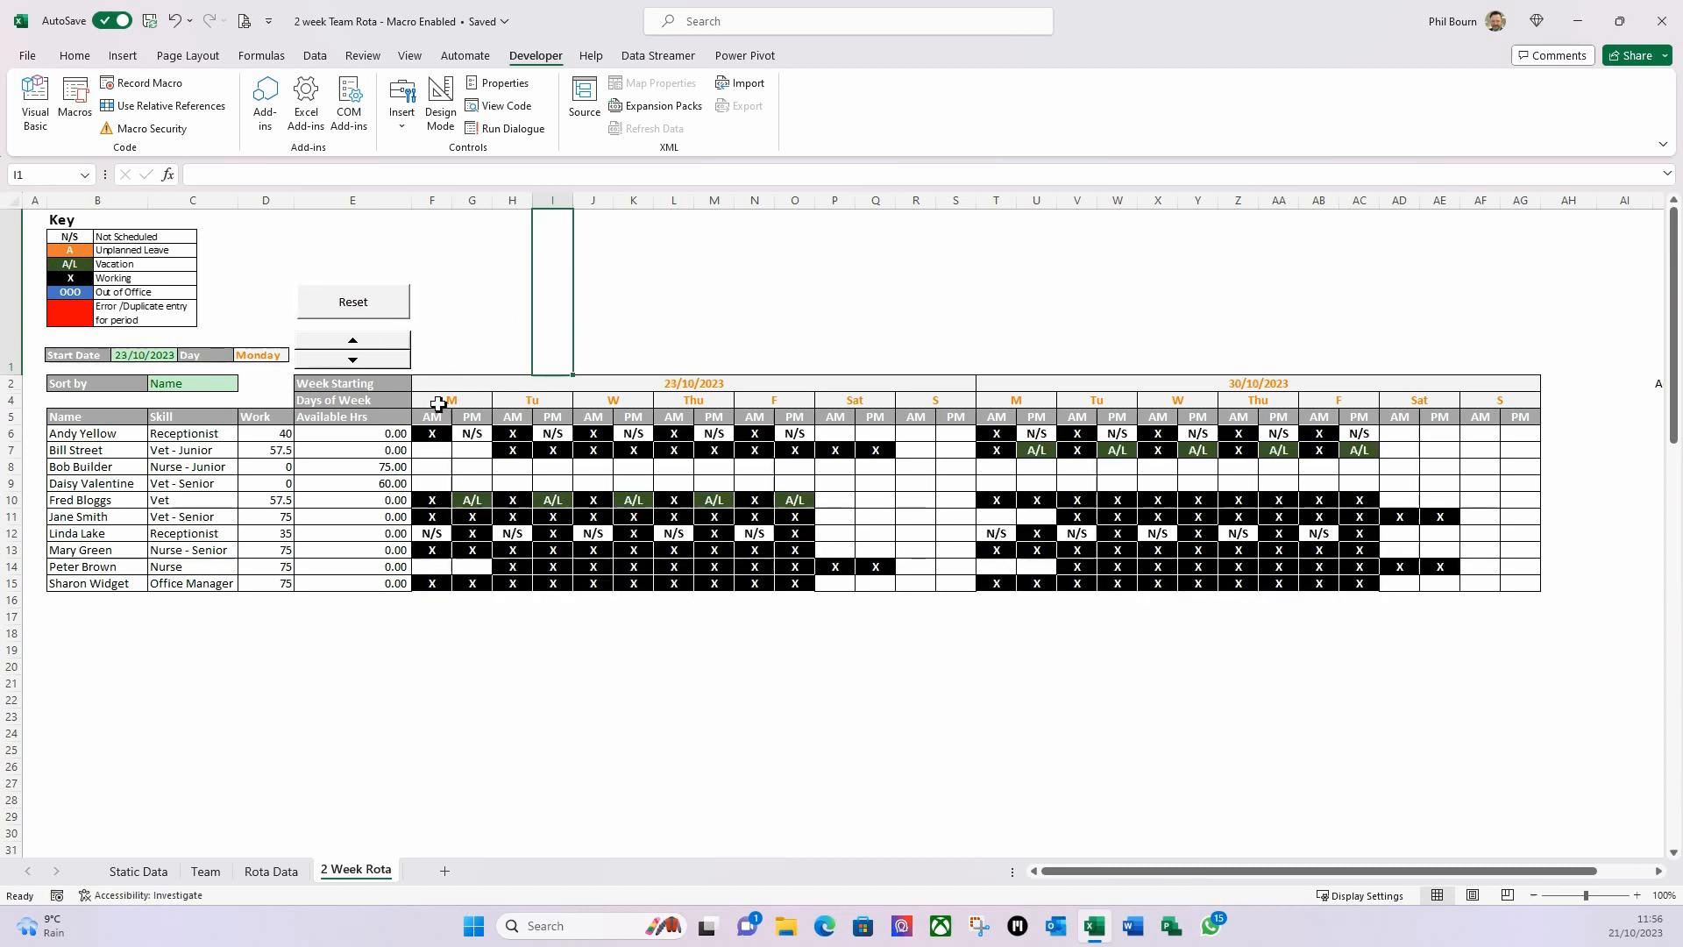
left_click(370, 346)
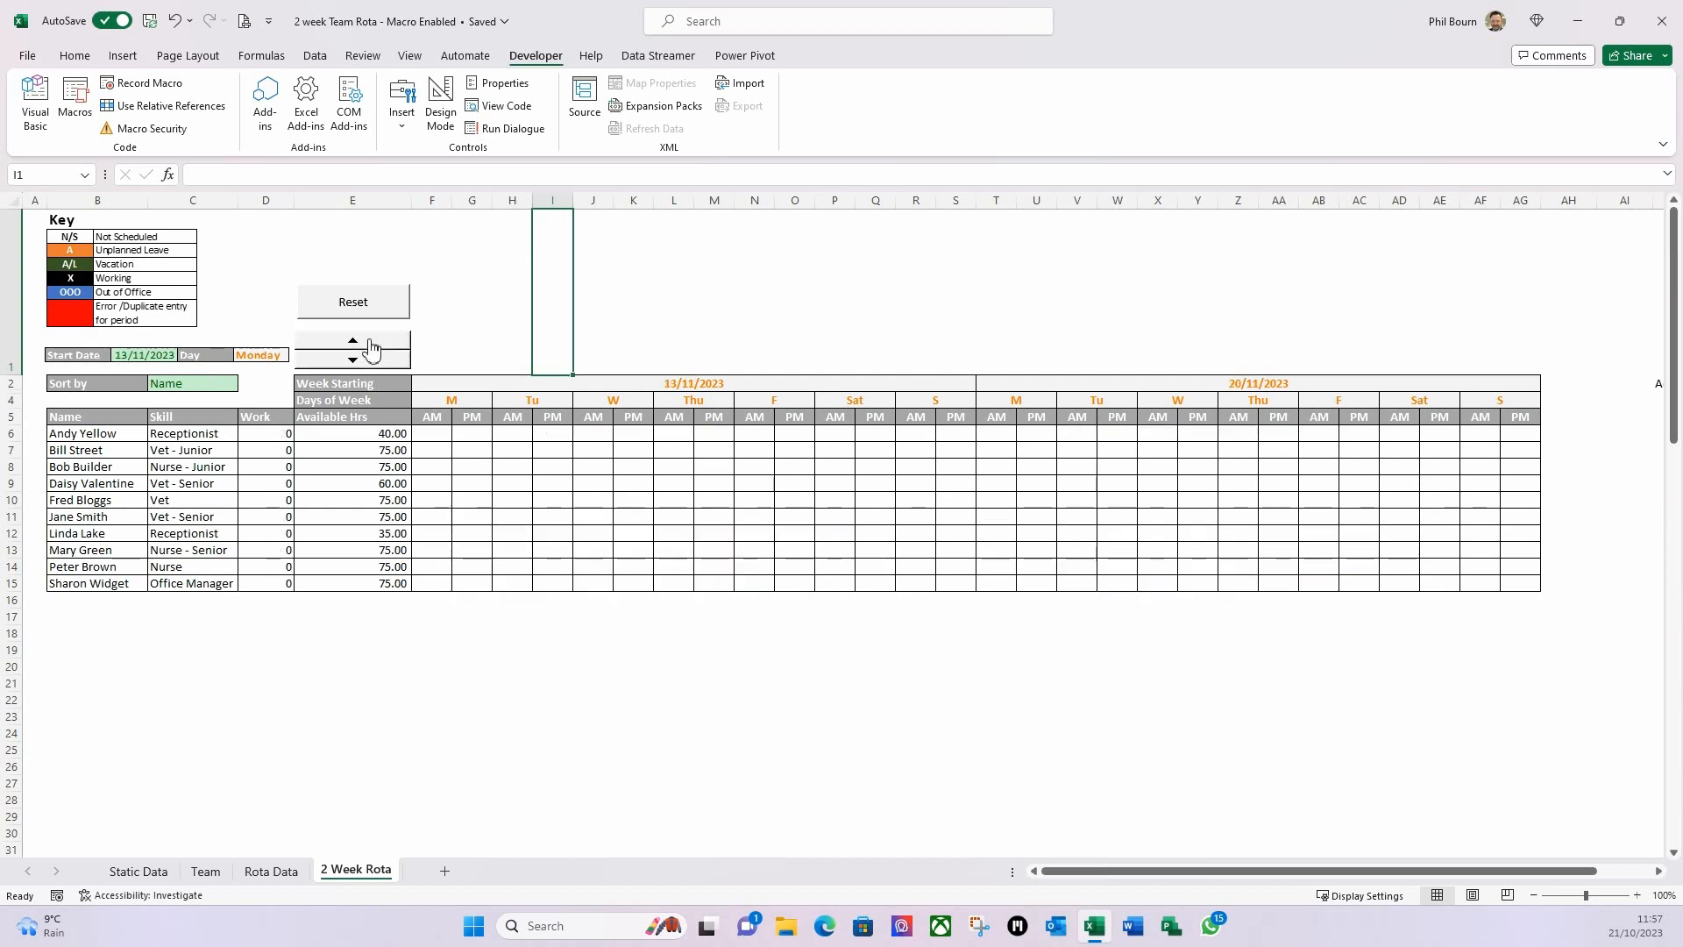
left_click(371, 347)
left_click(370, 340)
left_click(346, 307)
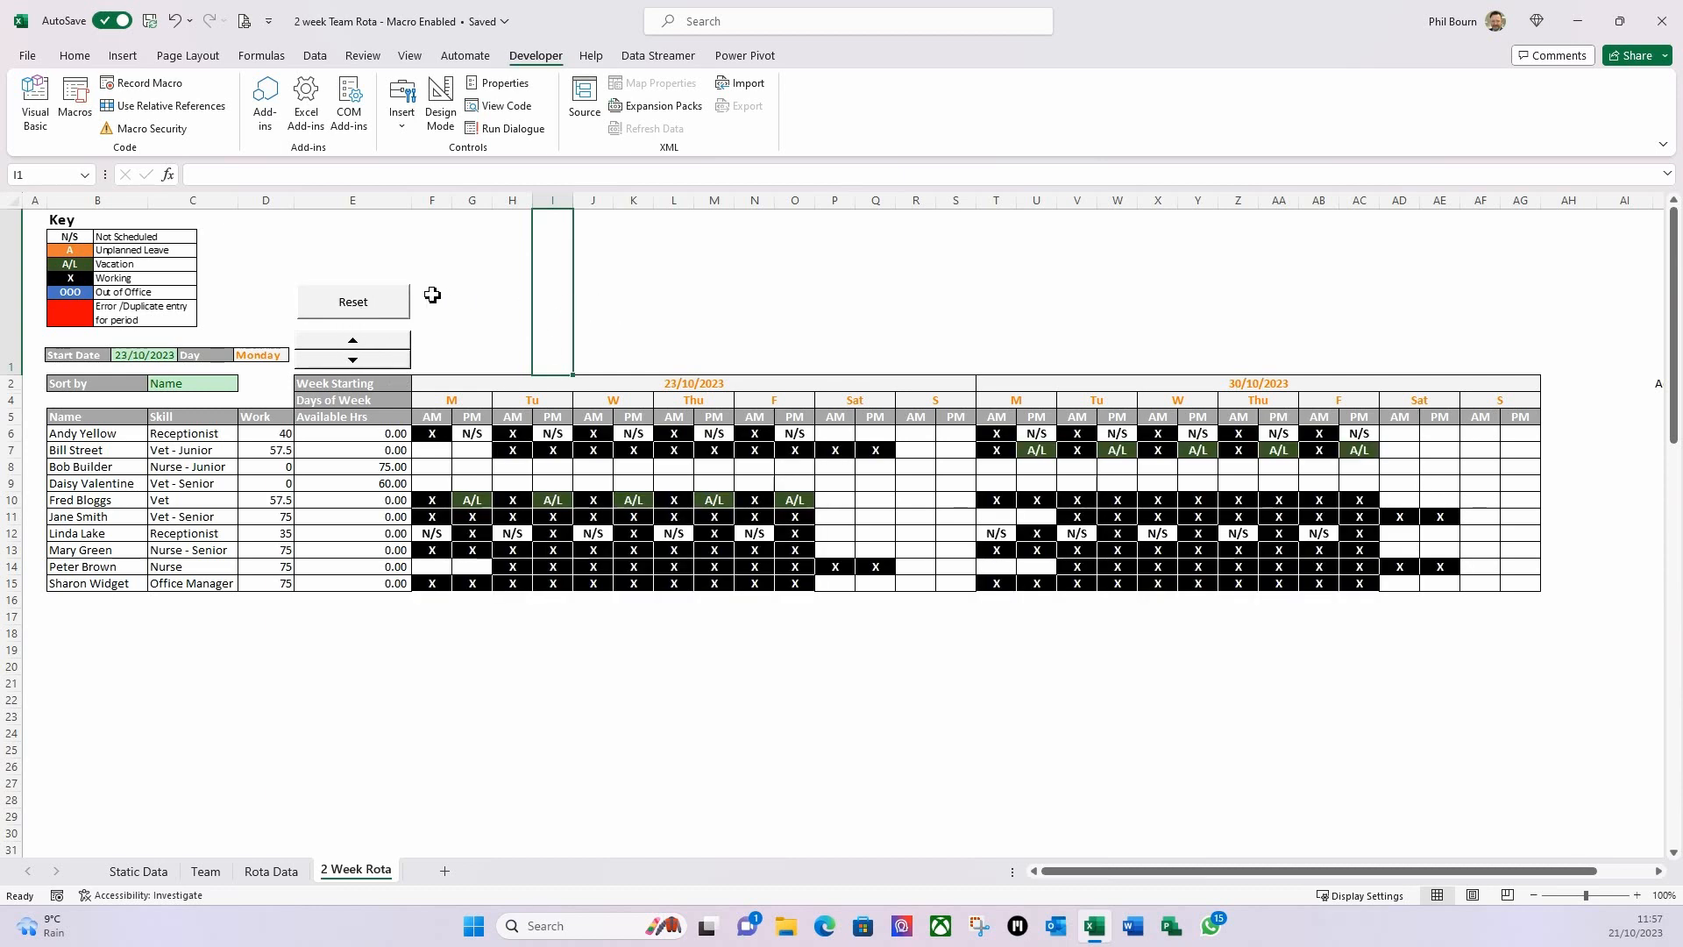
Move the Reset button down slightly so it sits directly above the spin button, and deselect it.
right_click(385, 309)
key("Escape")
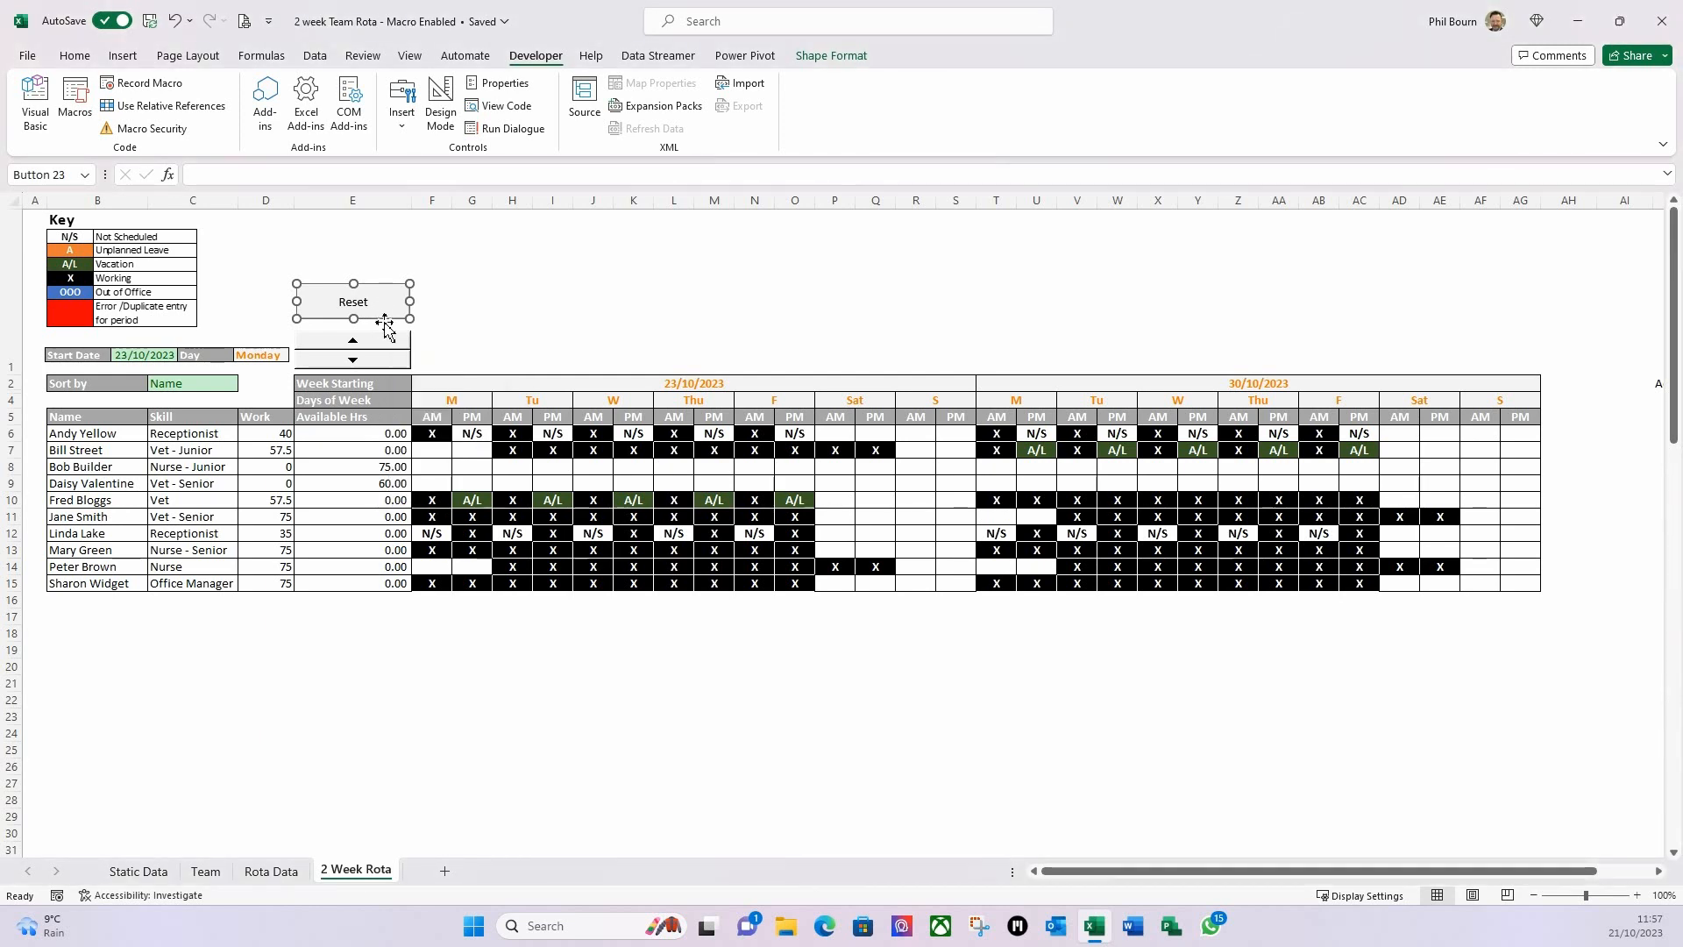
left_click_drag(386, 329, 386, 339)
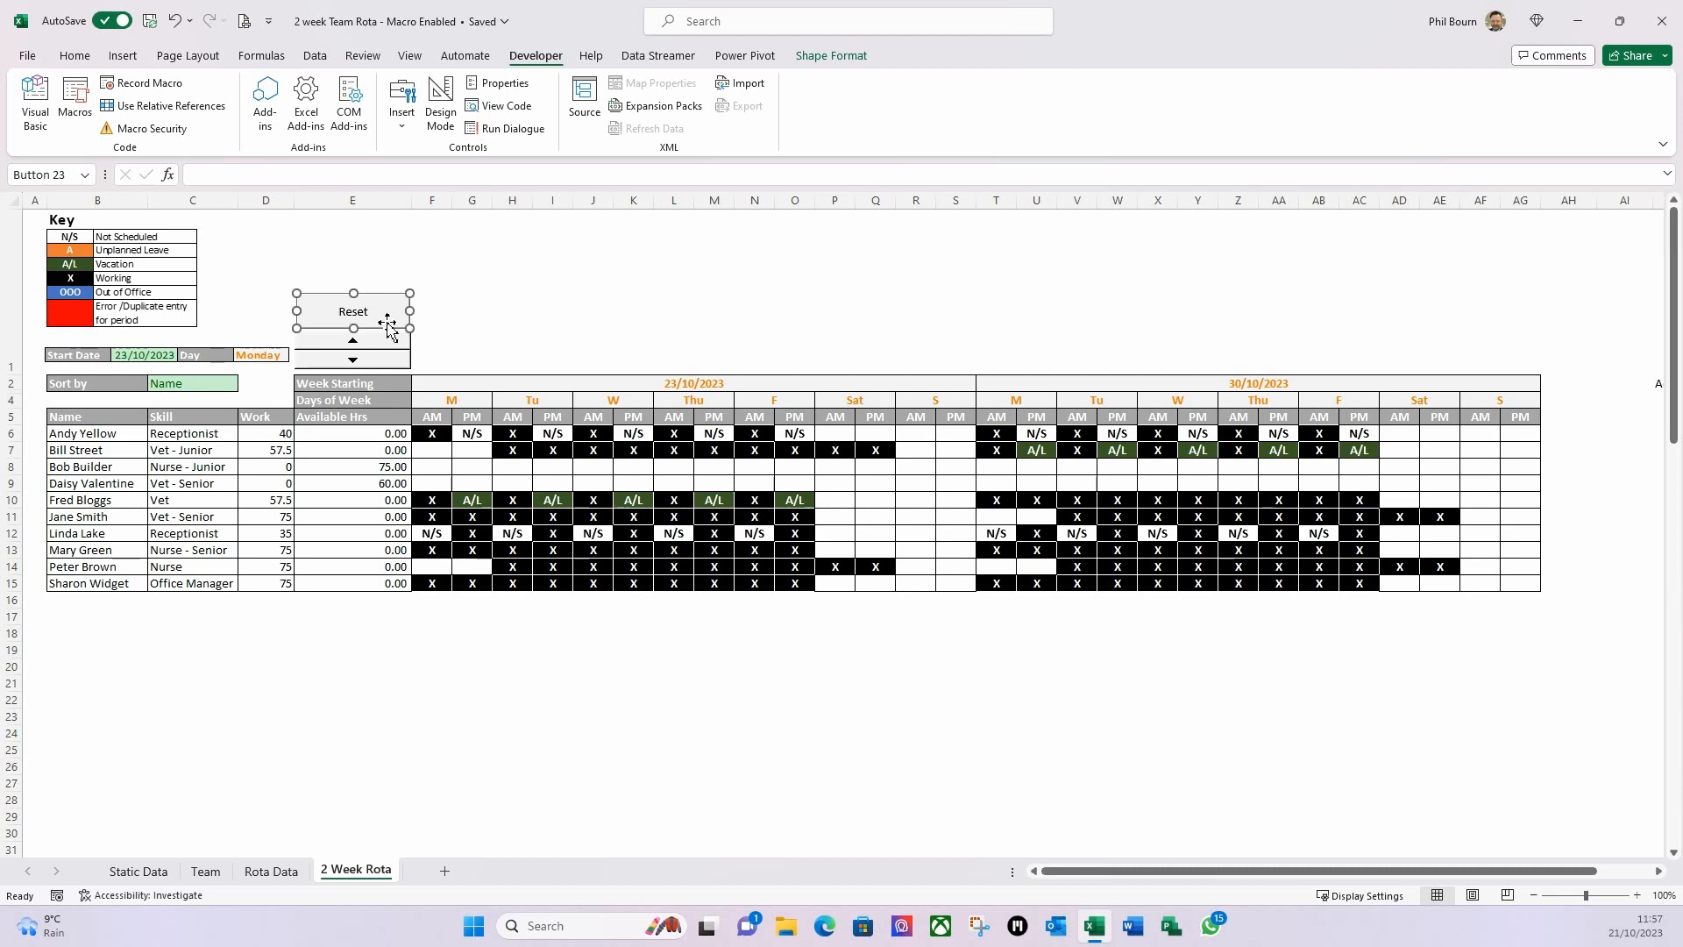
left_click(564, 332)
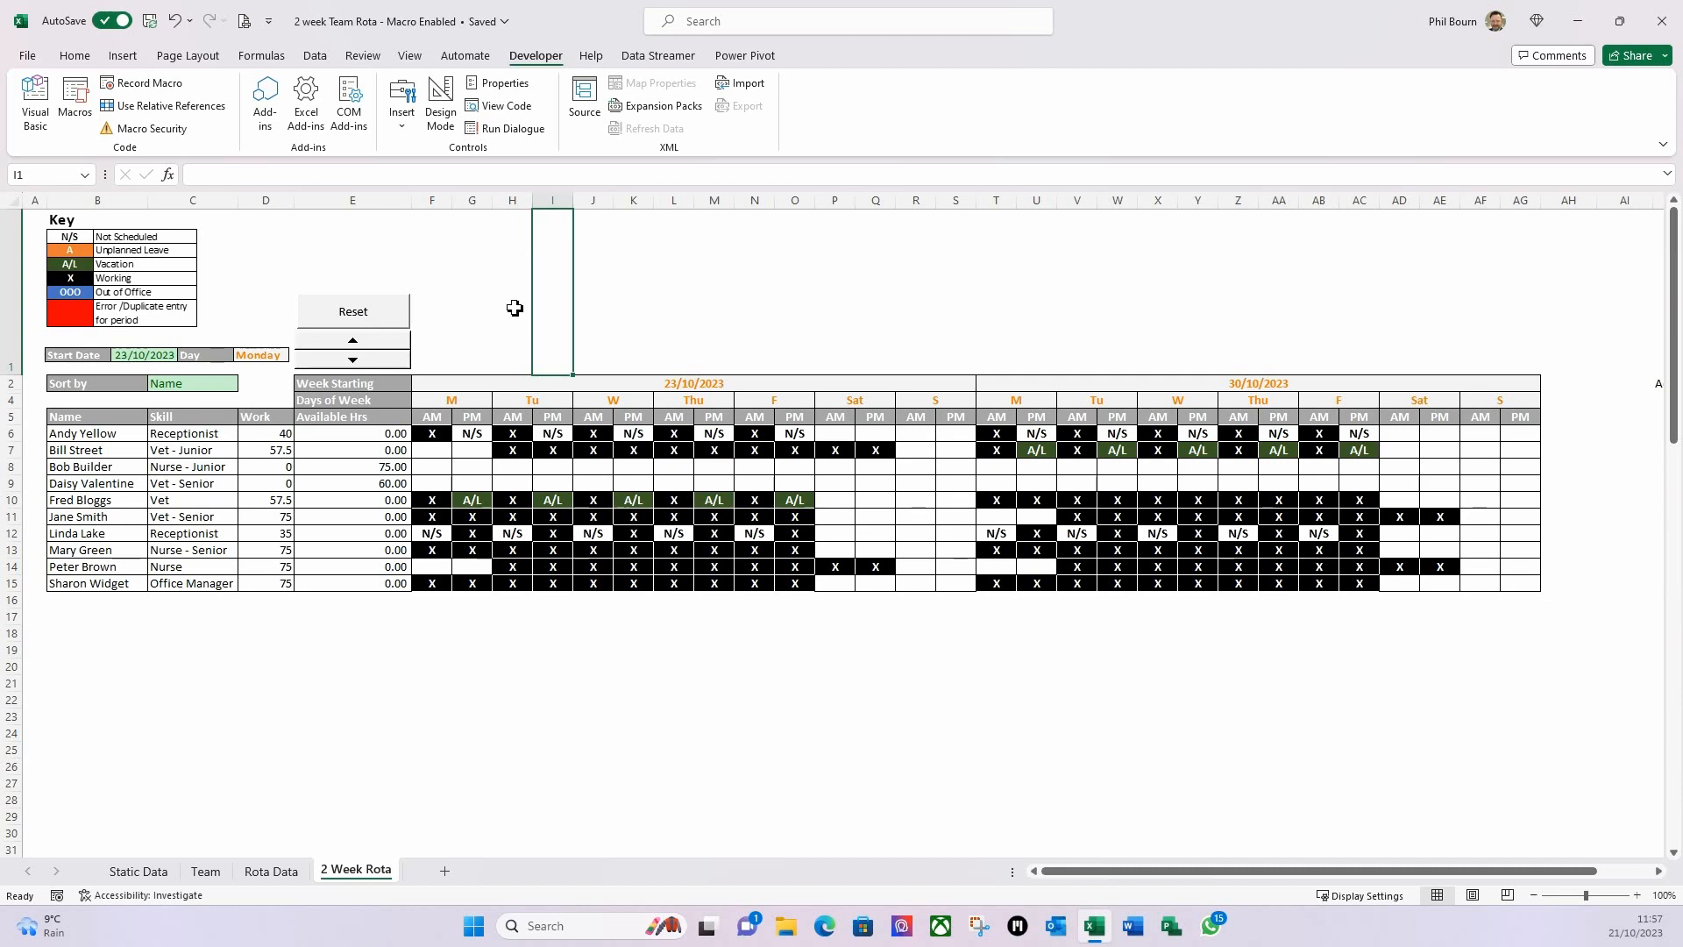
left_click(460, 303)
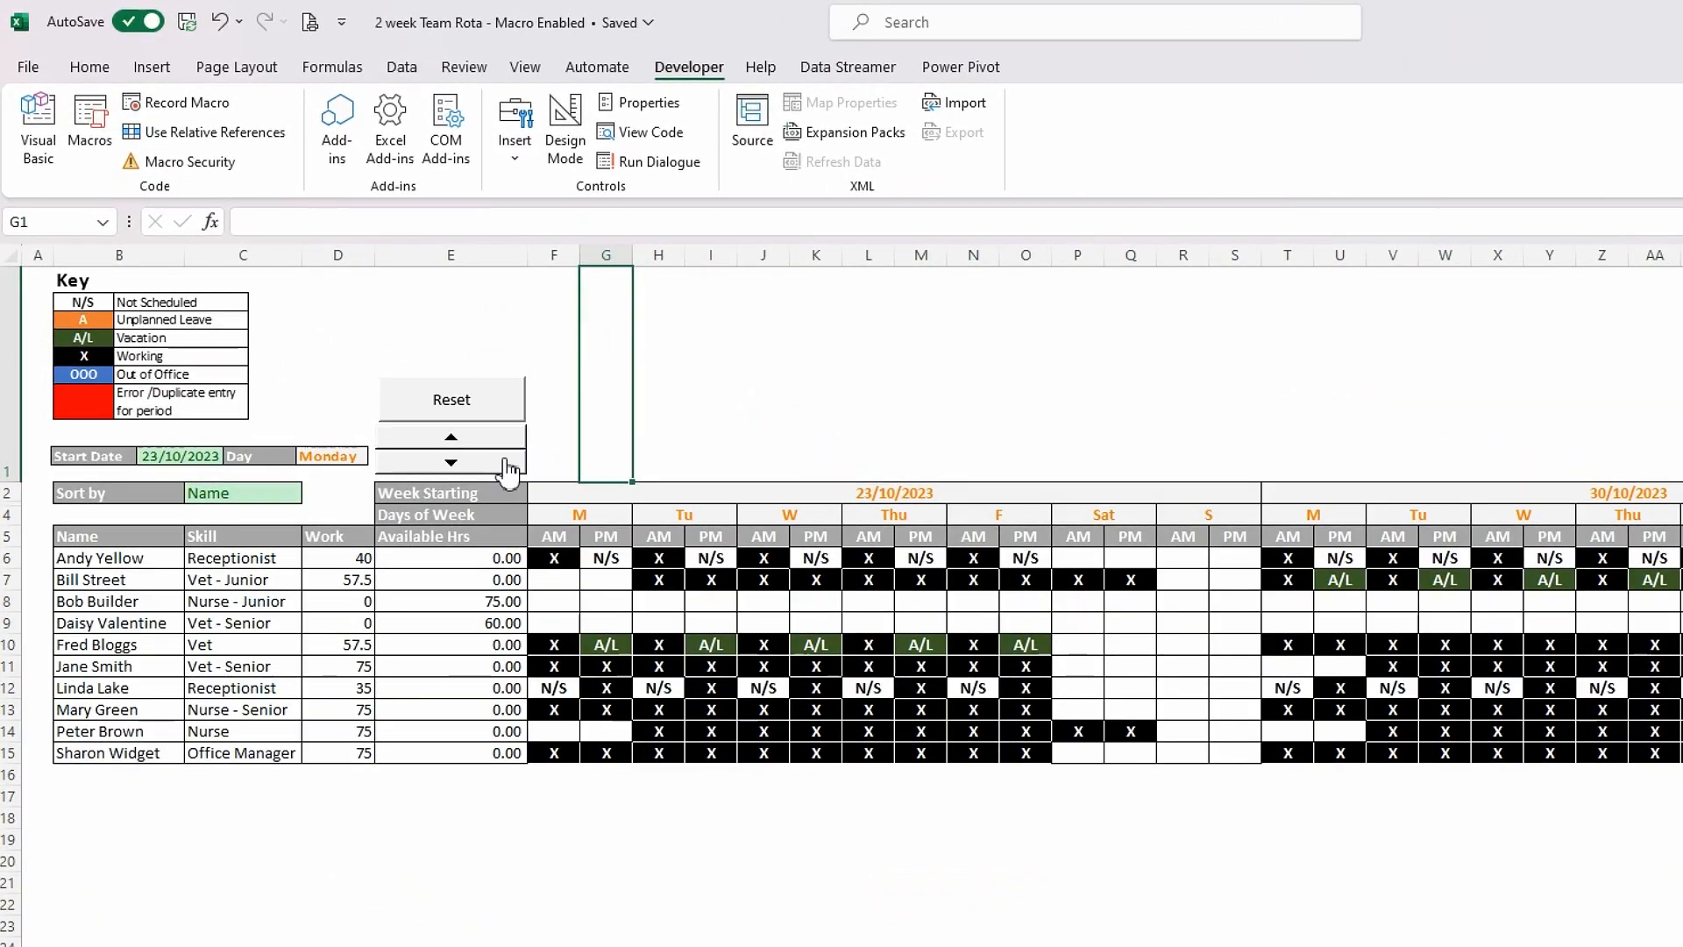
Review the object positioning and print settings of the spin button and the Reset button in Format Control.
right_click(507, 462)
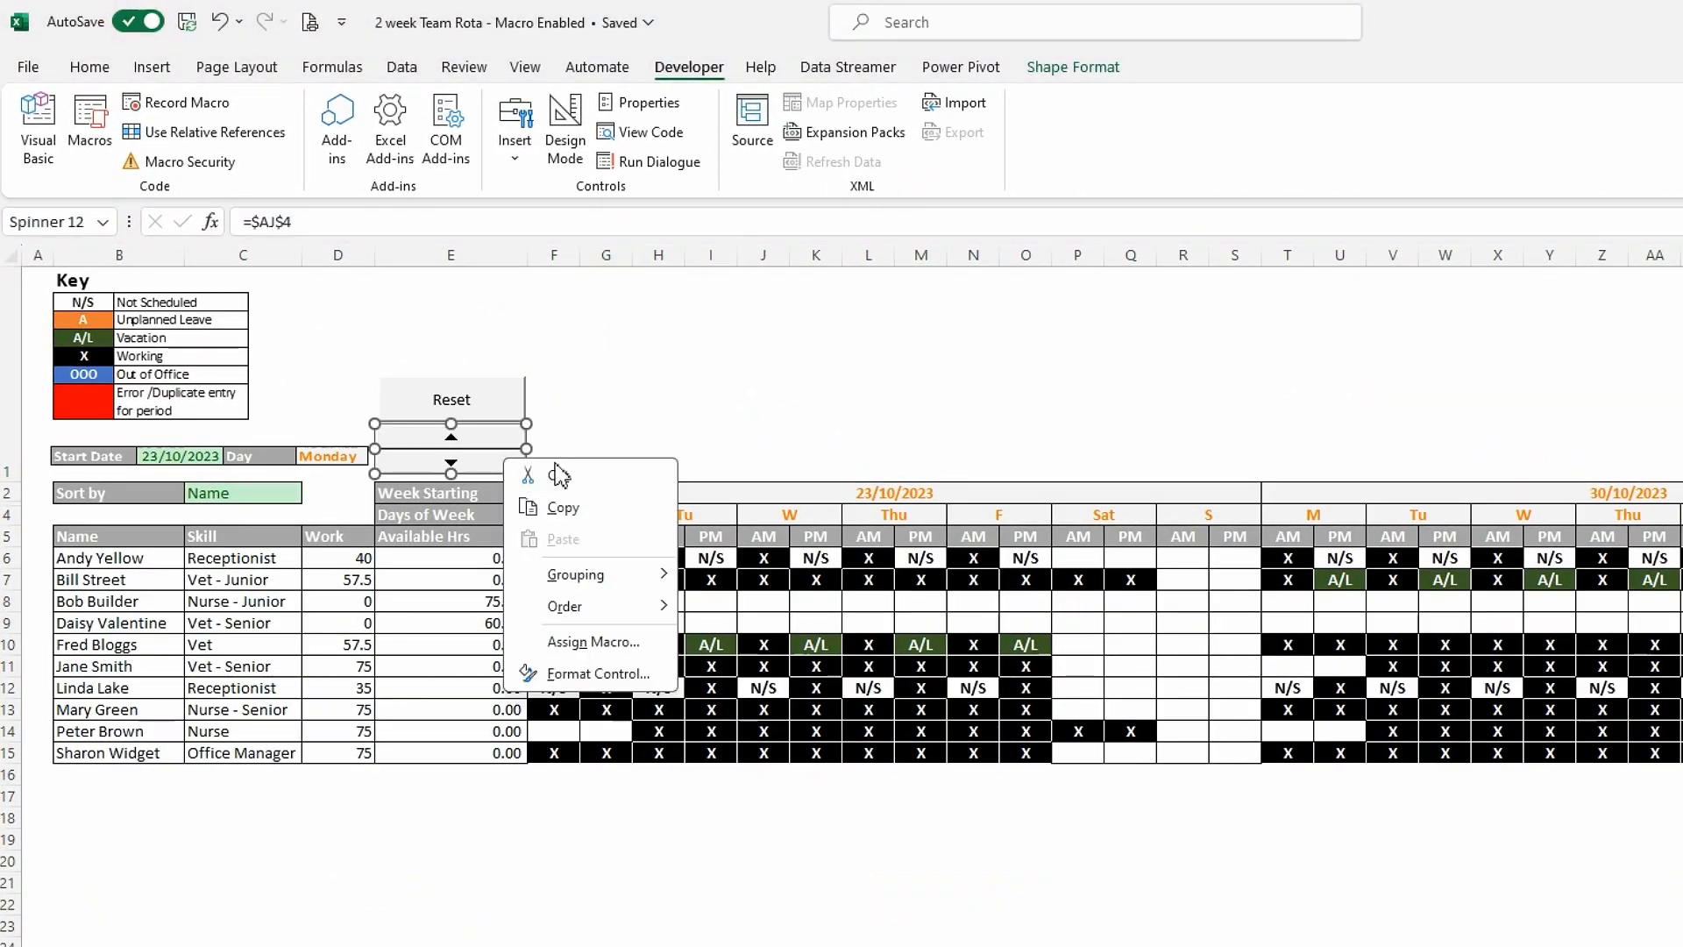
left_click(584, 674)
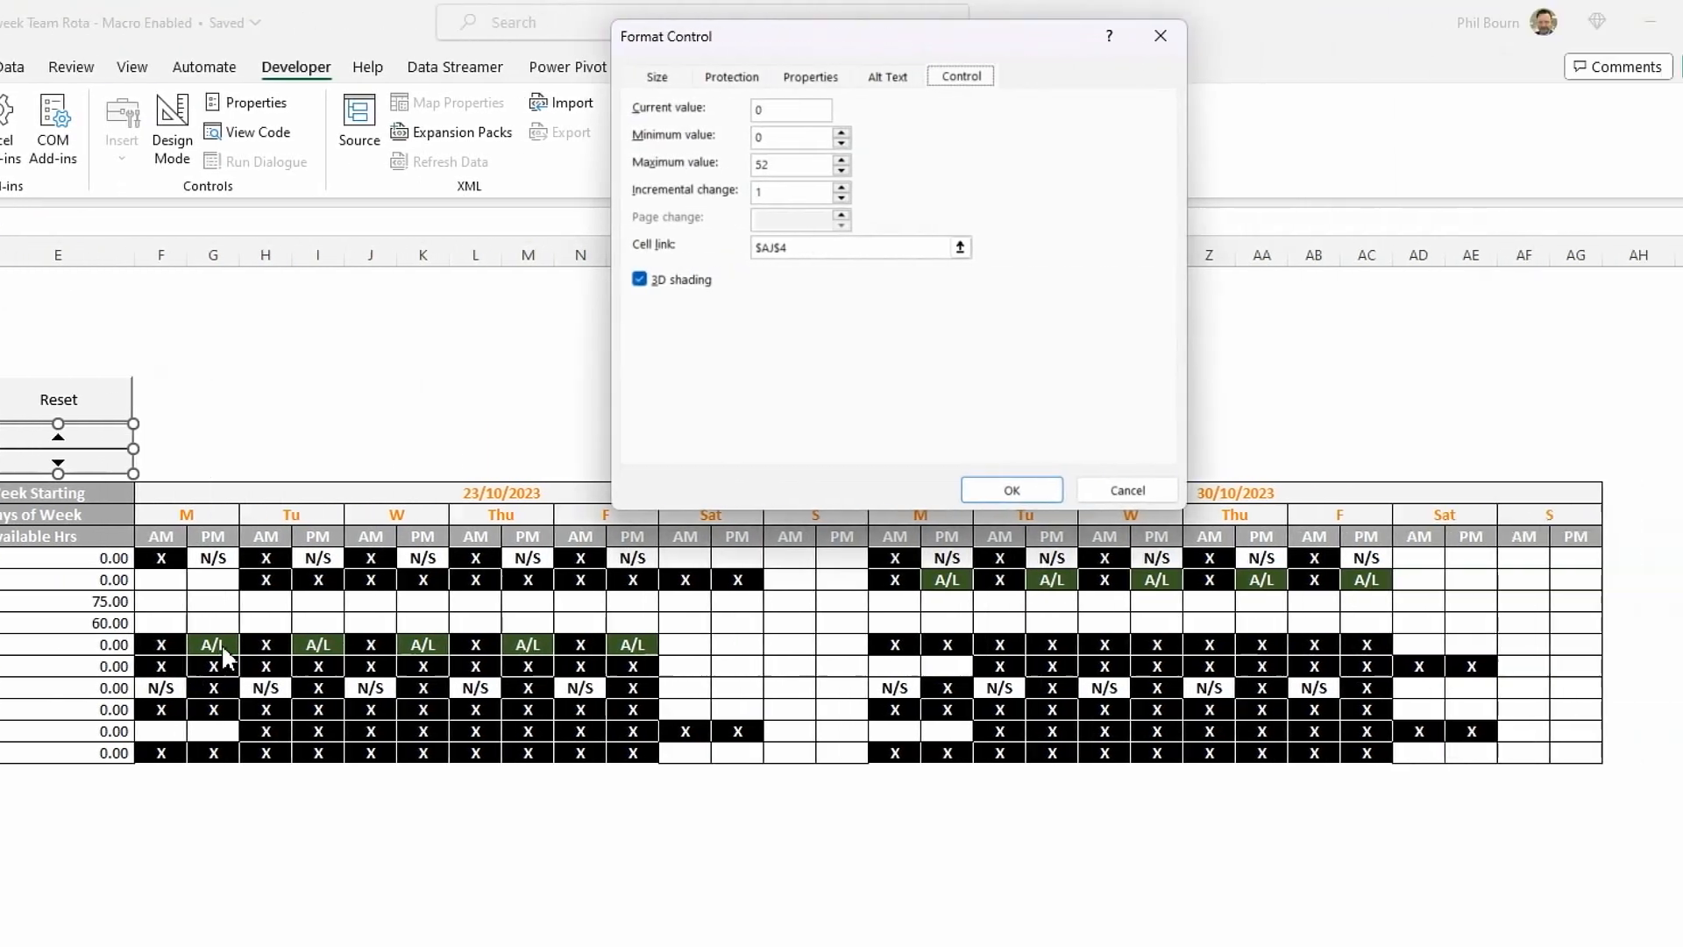
left_click(780, 84)
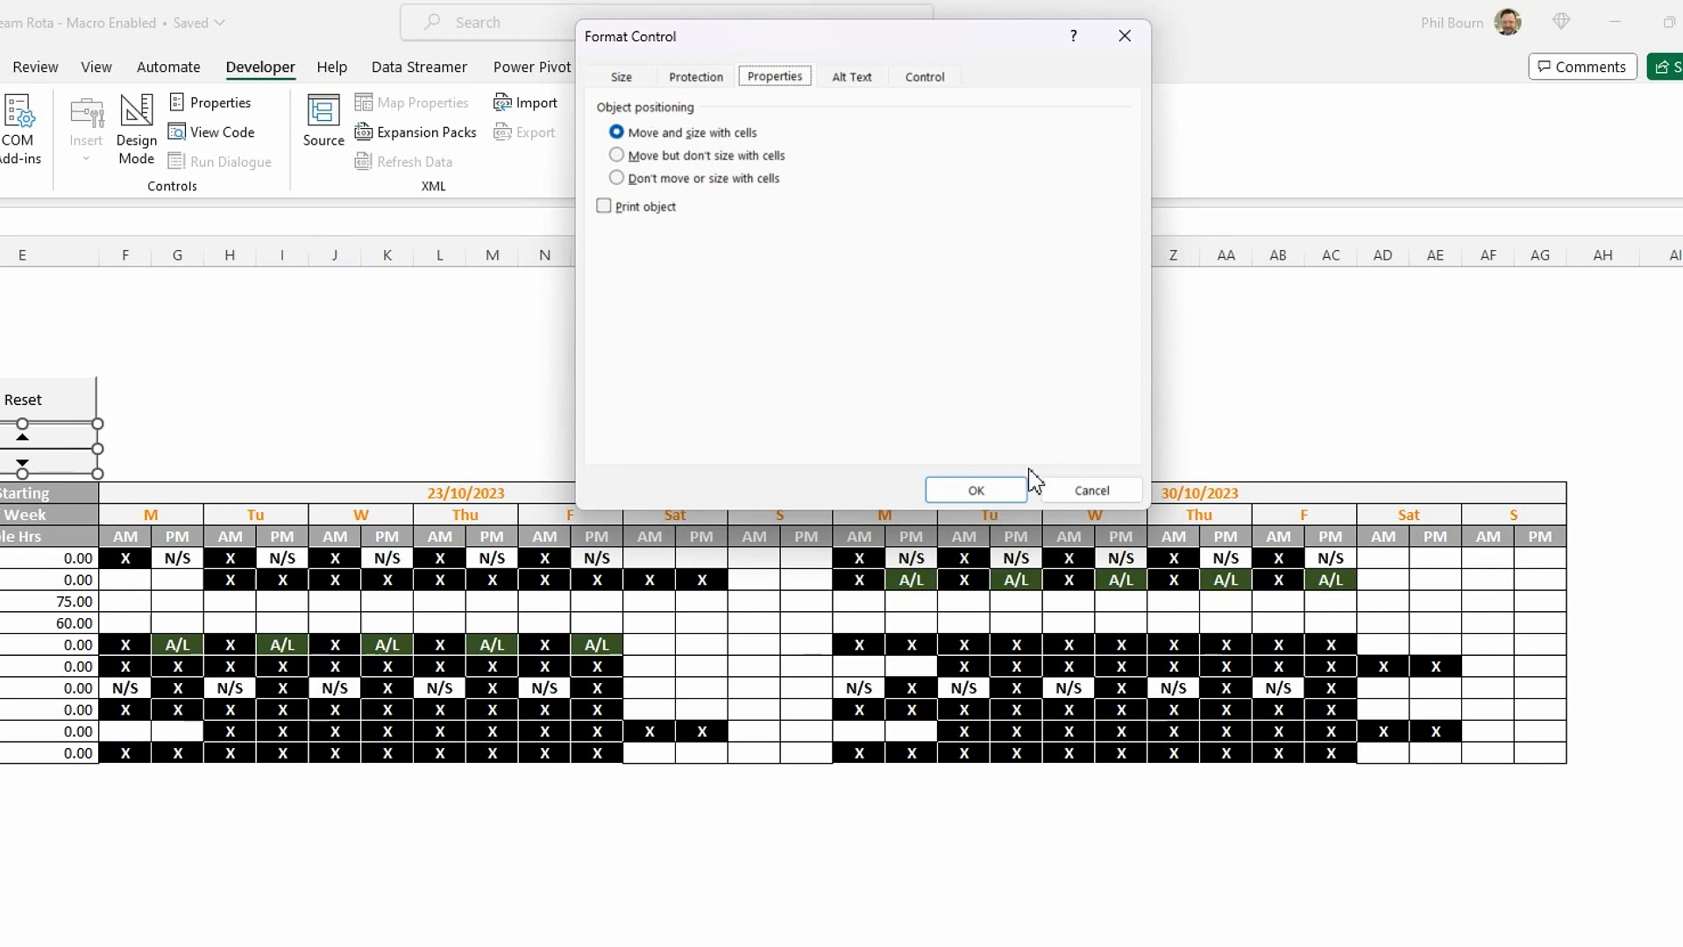
left_click(982, 492)
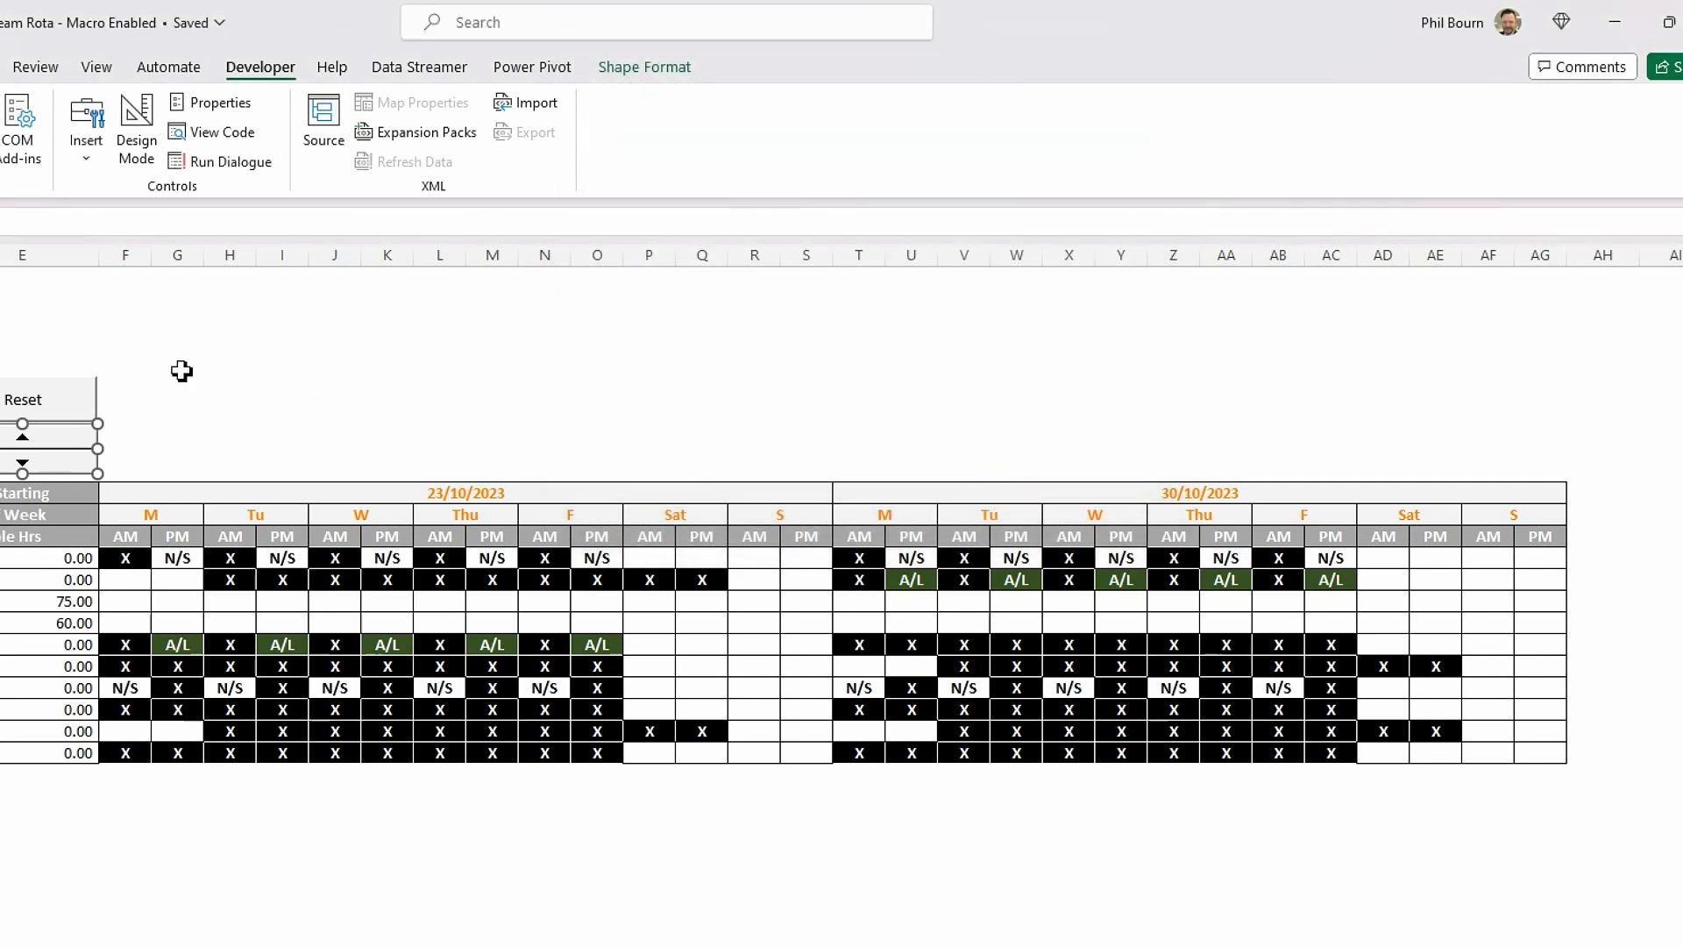
right_click(81, 405)
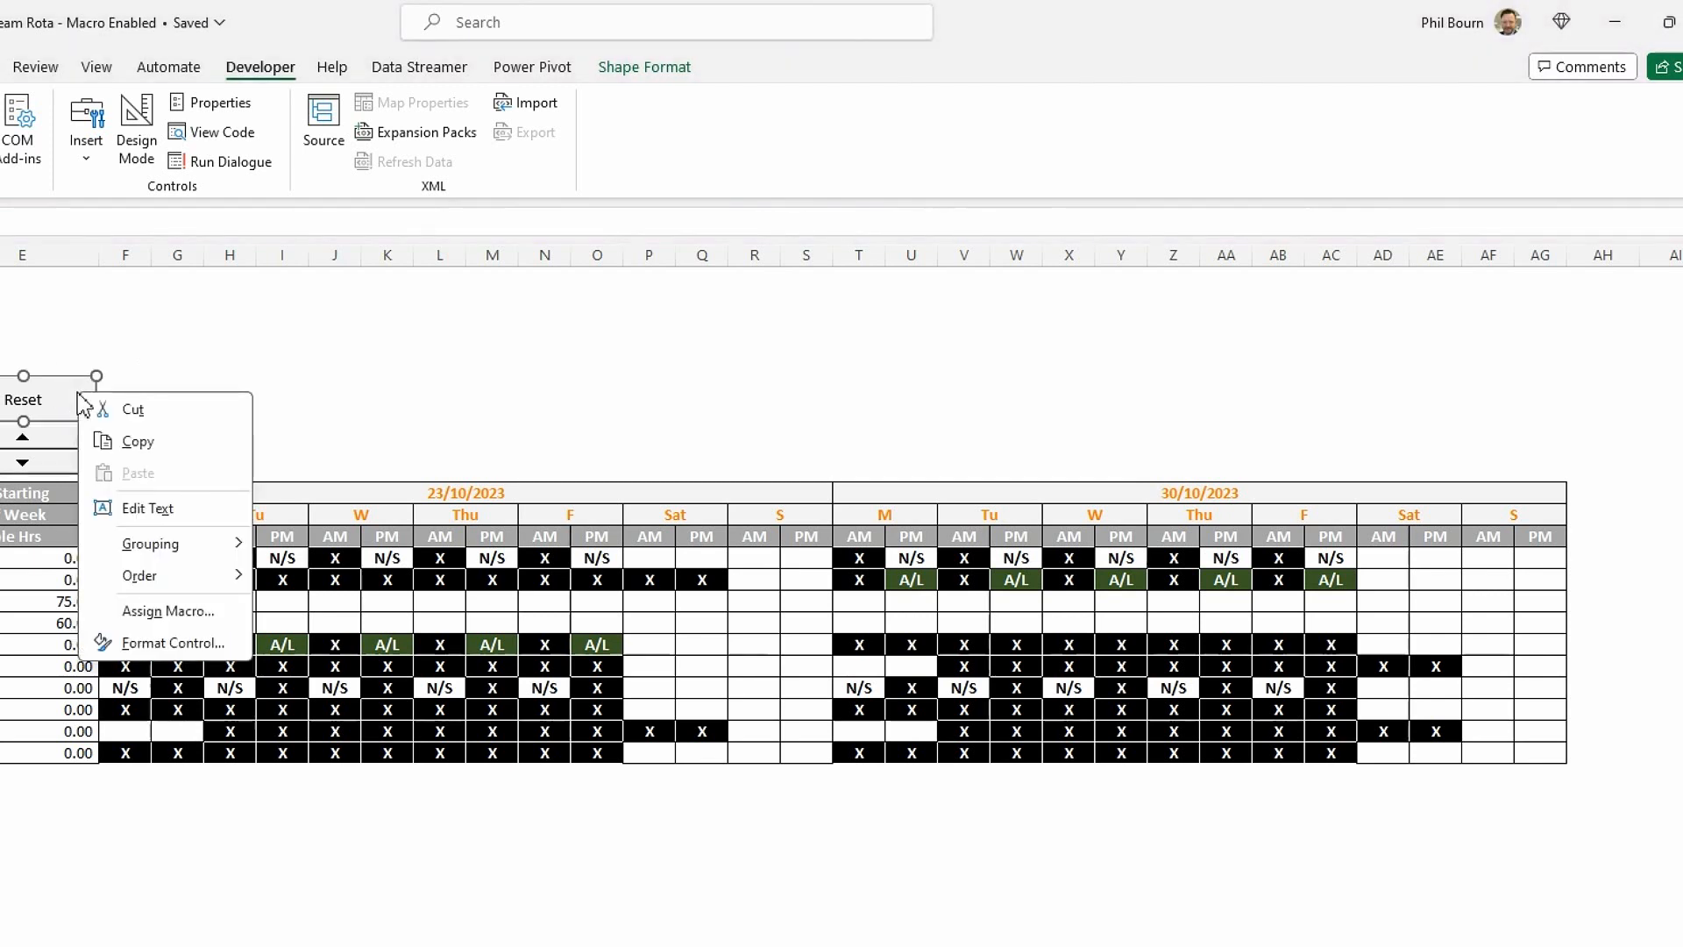
left_click(173, 644)
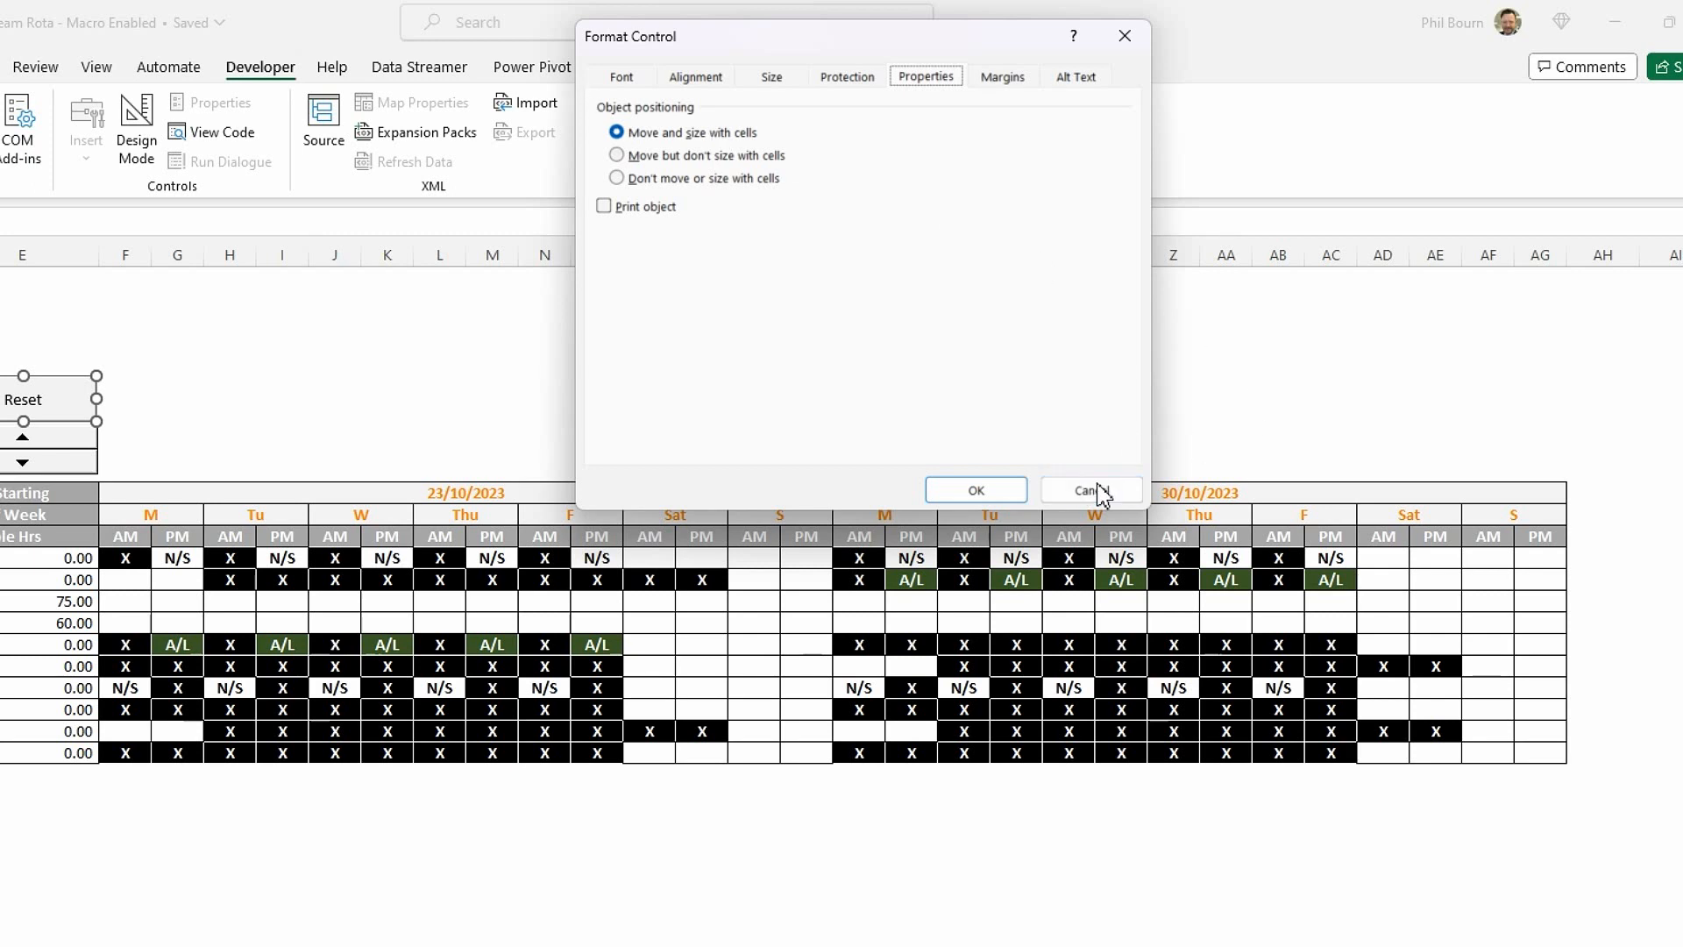
left_click(964, 493)
left_click(564, 365)
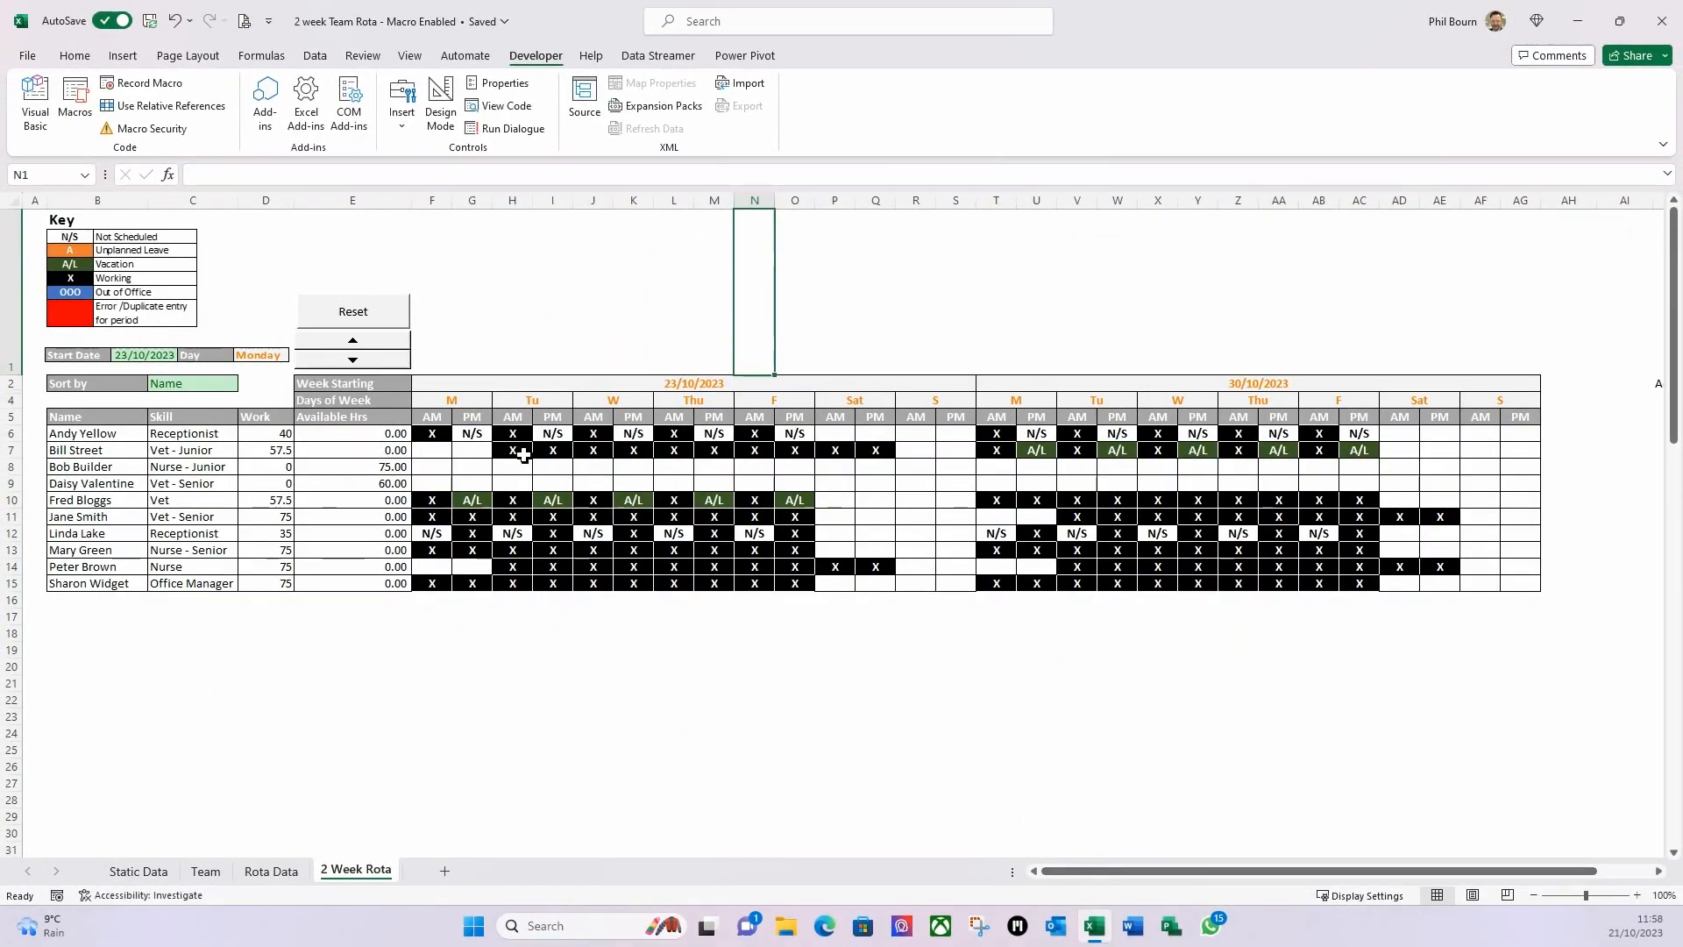
Select all cells of the 2 Week Rota worksheet.
scroll(1079, 870, "right", 2)
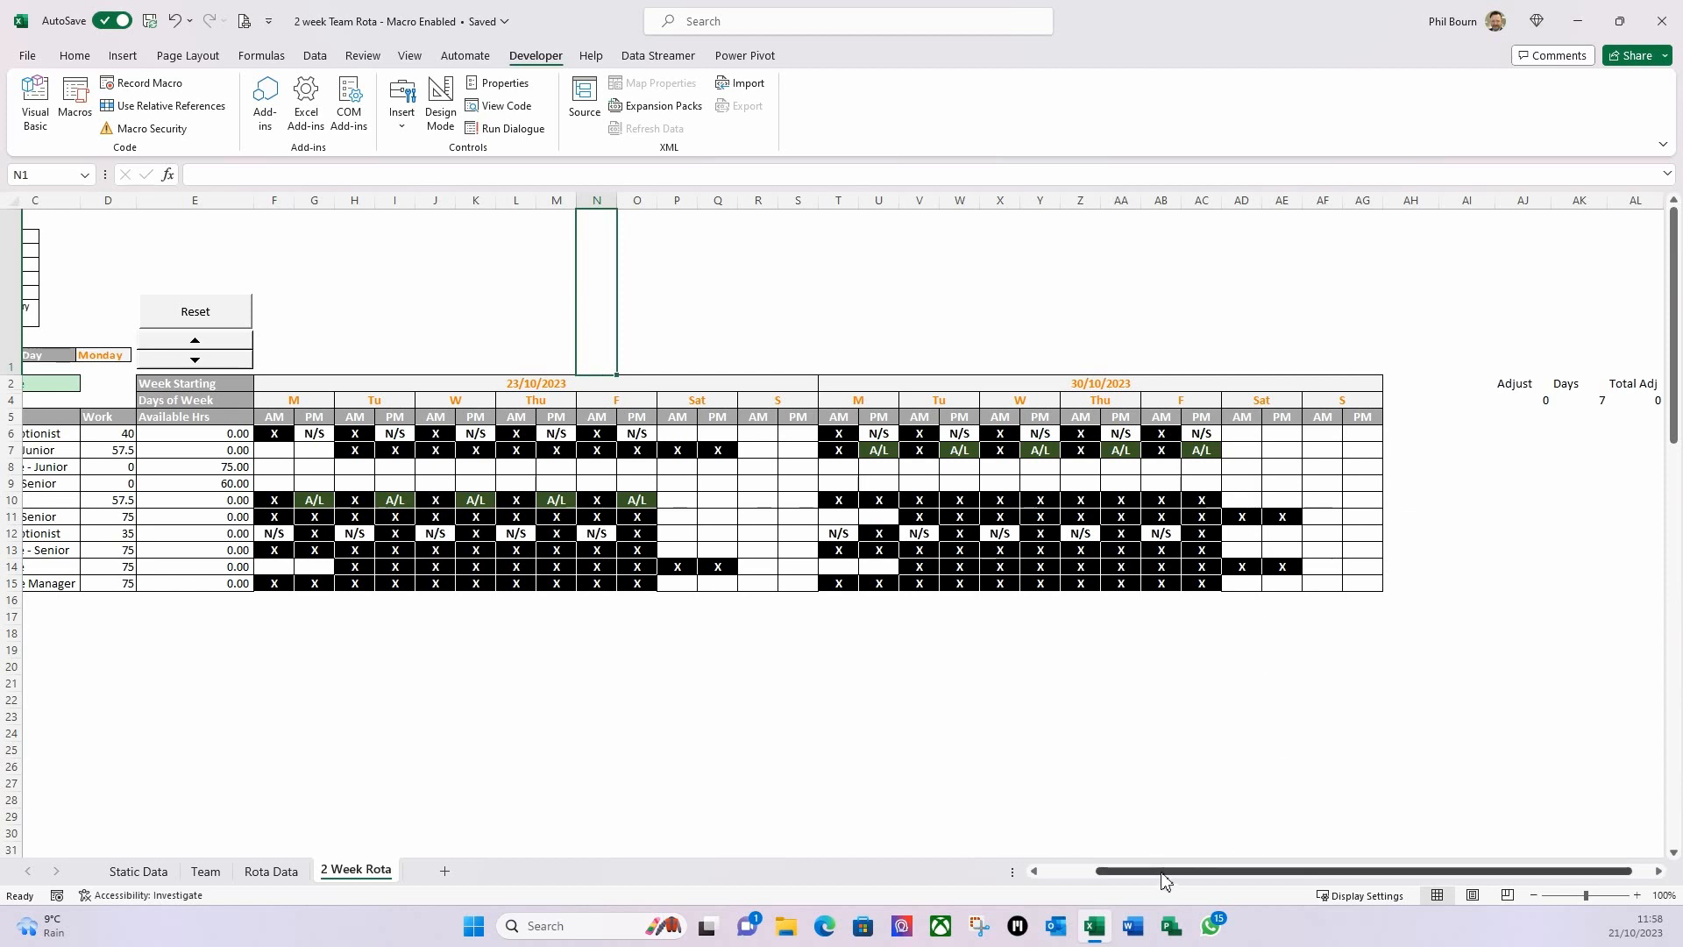
left_click_drag(1167, 870, 1111, 870)
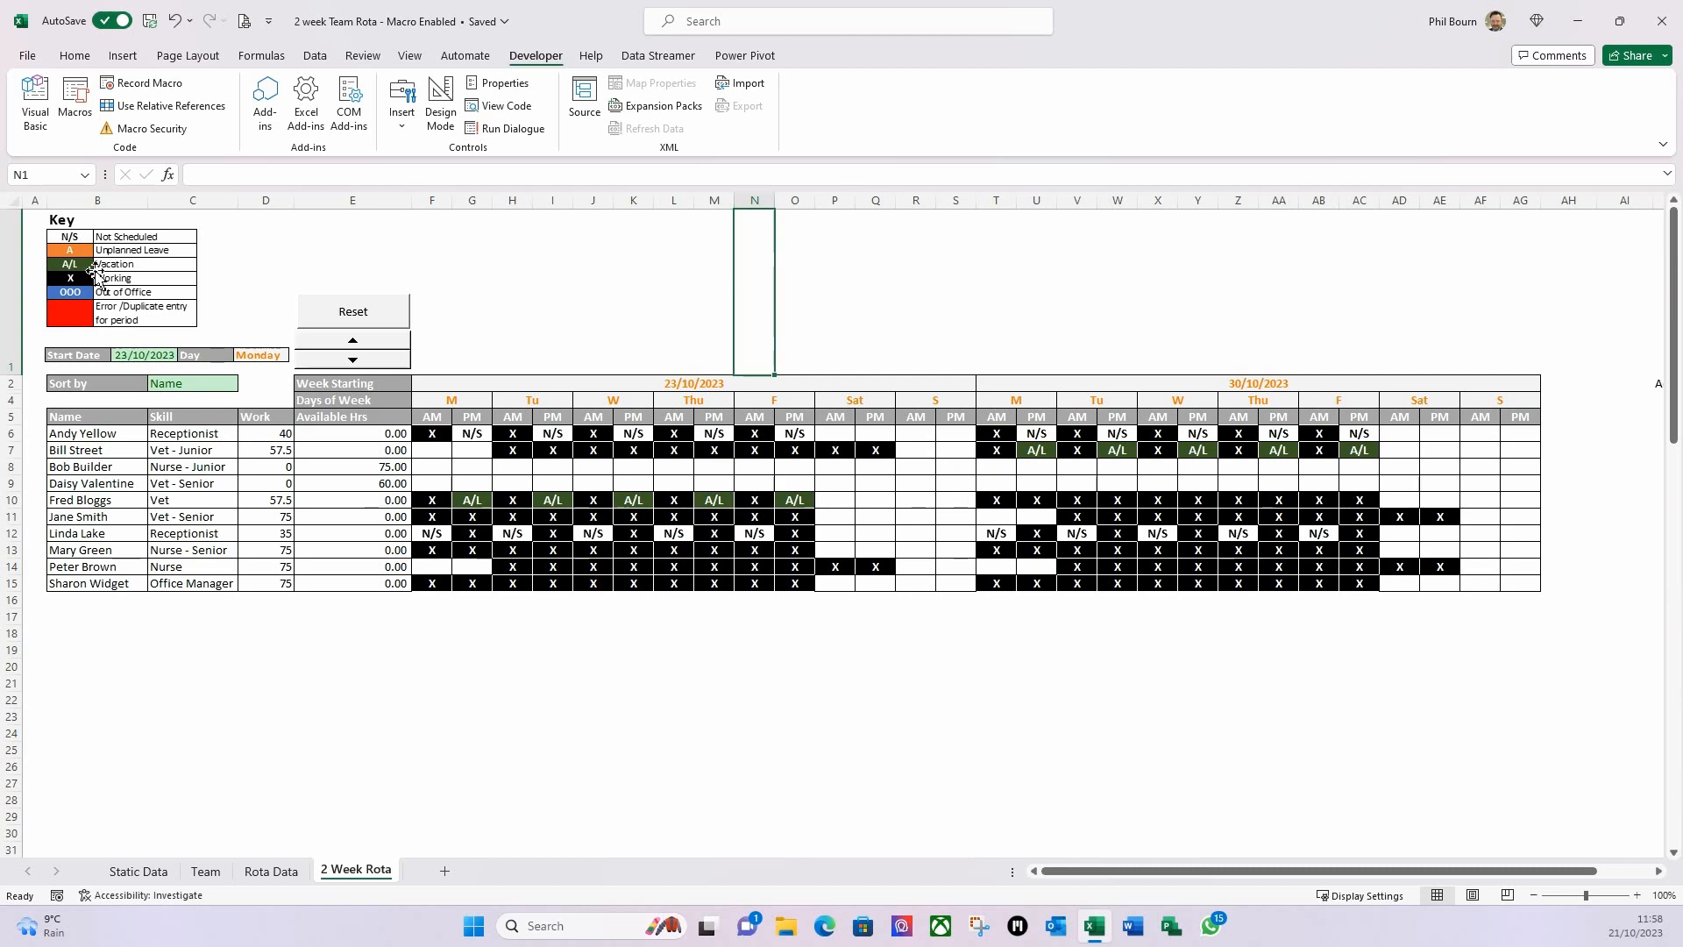
left_click(17, 207)
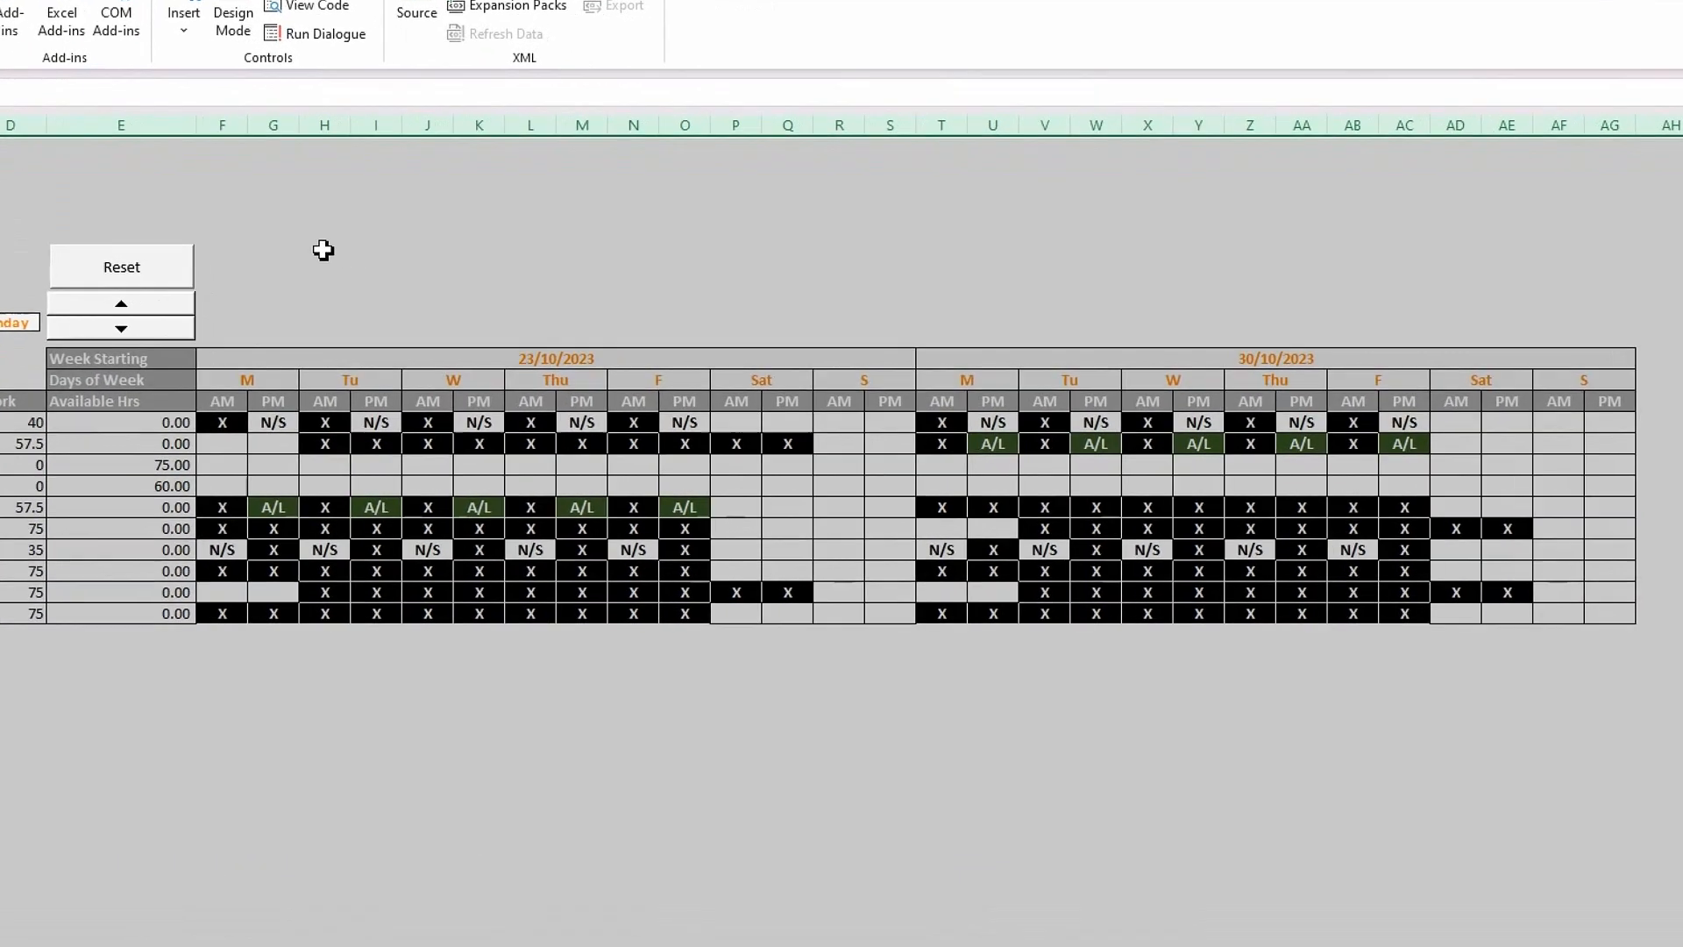
Set the protection of all the sheet's cells to both locked and hidden.
right_click(503, 296)
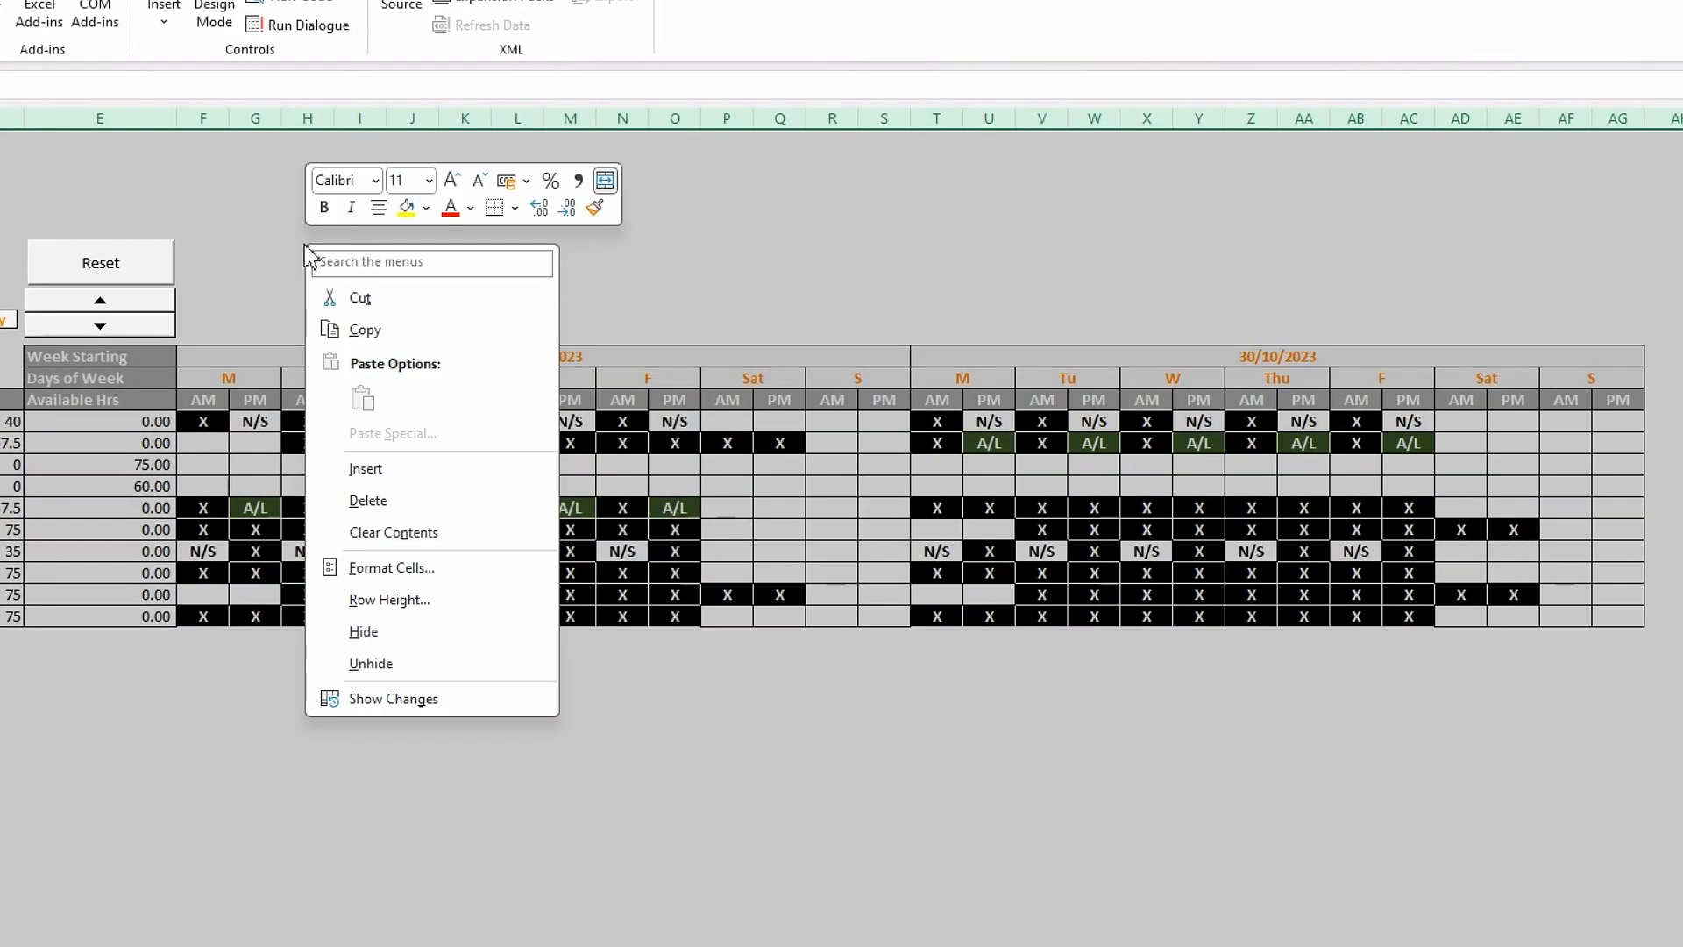
left_click(429, 570)
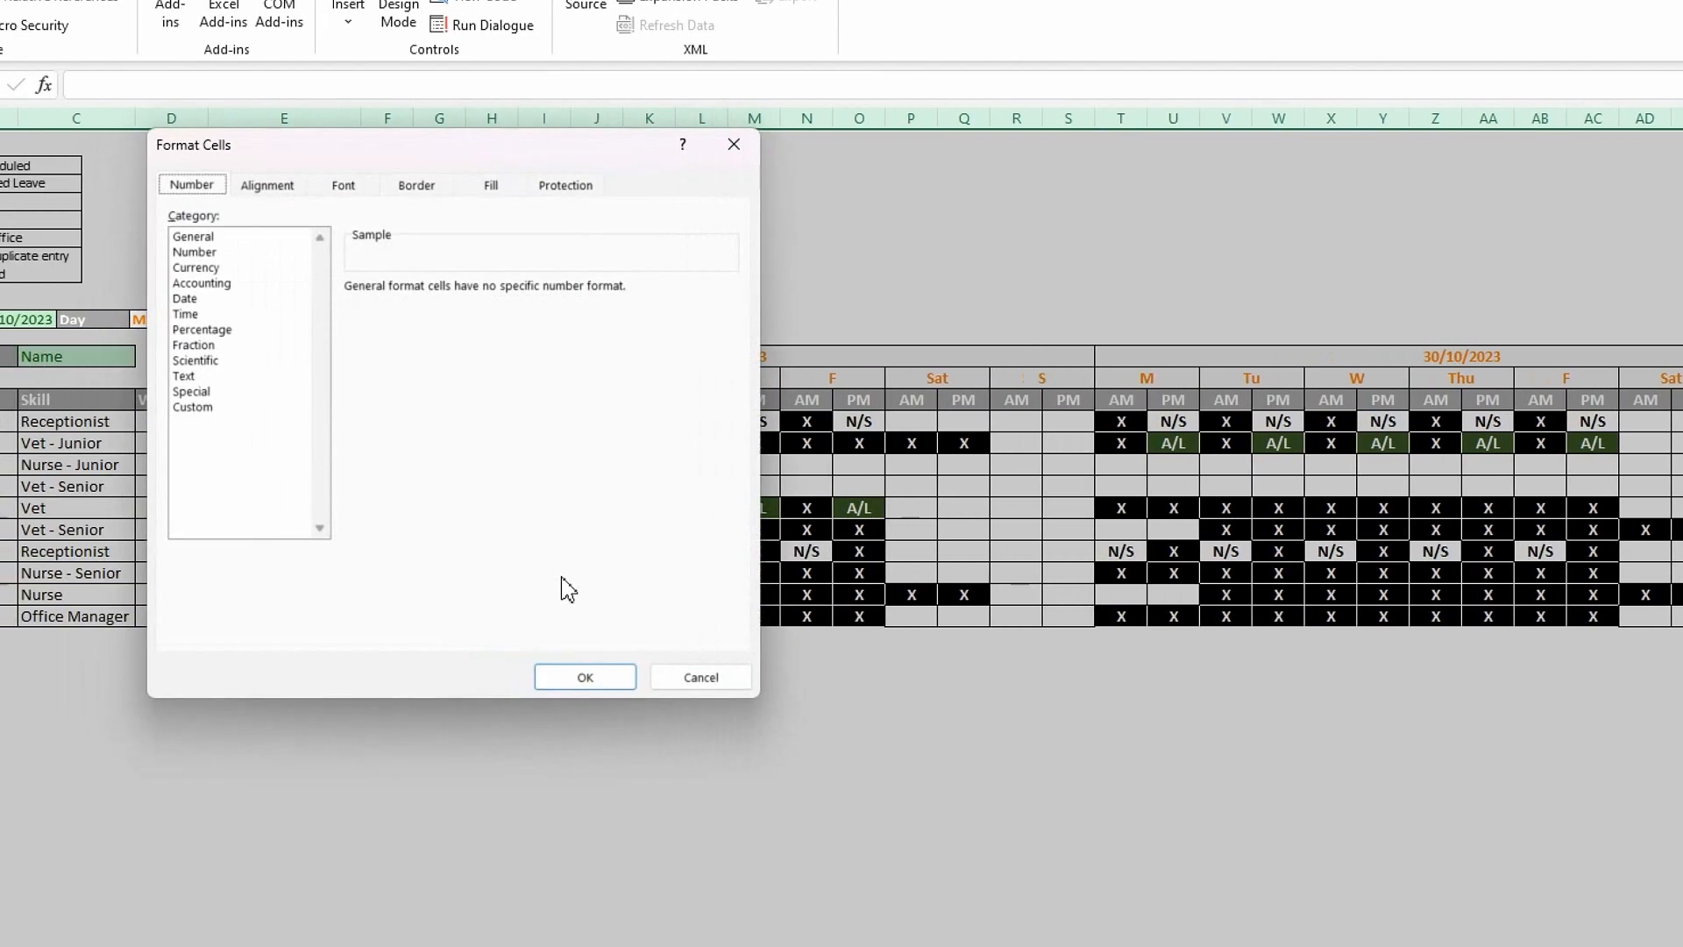
left_click(566, 186)
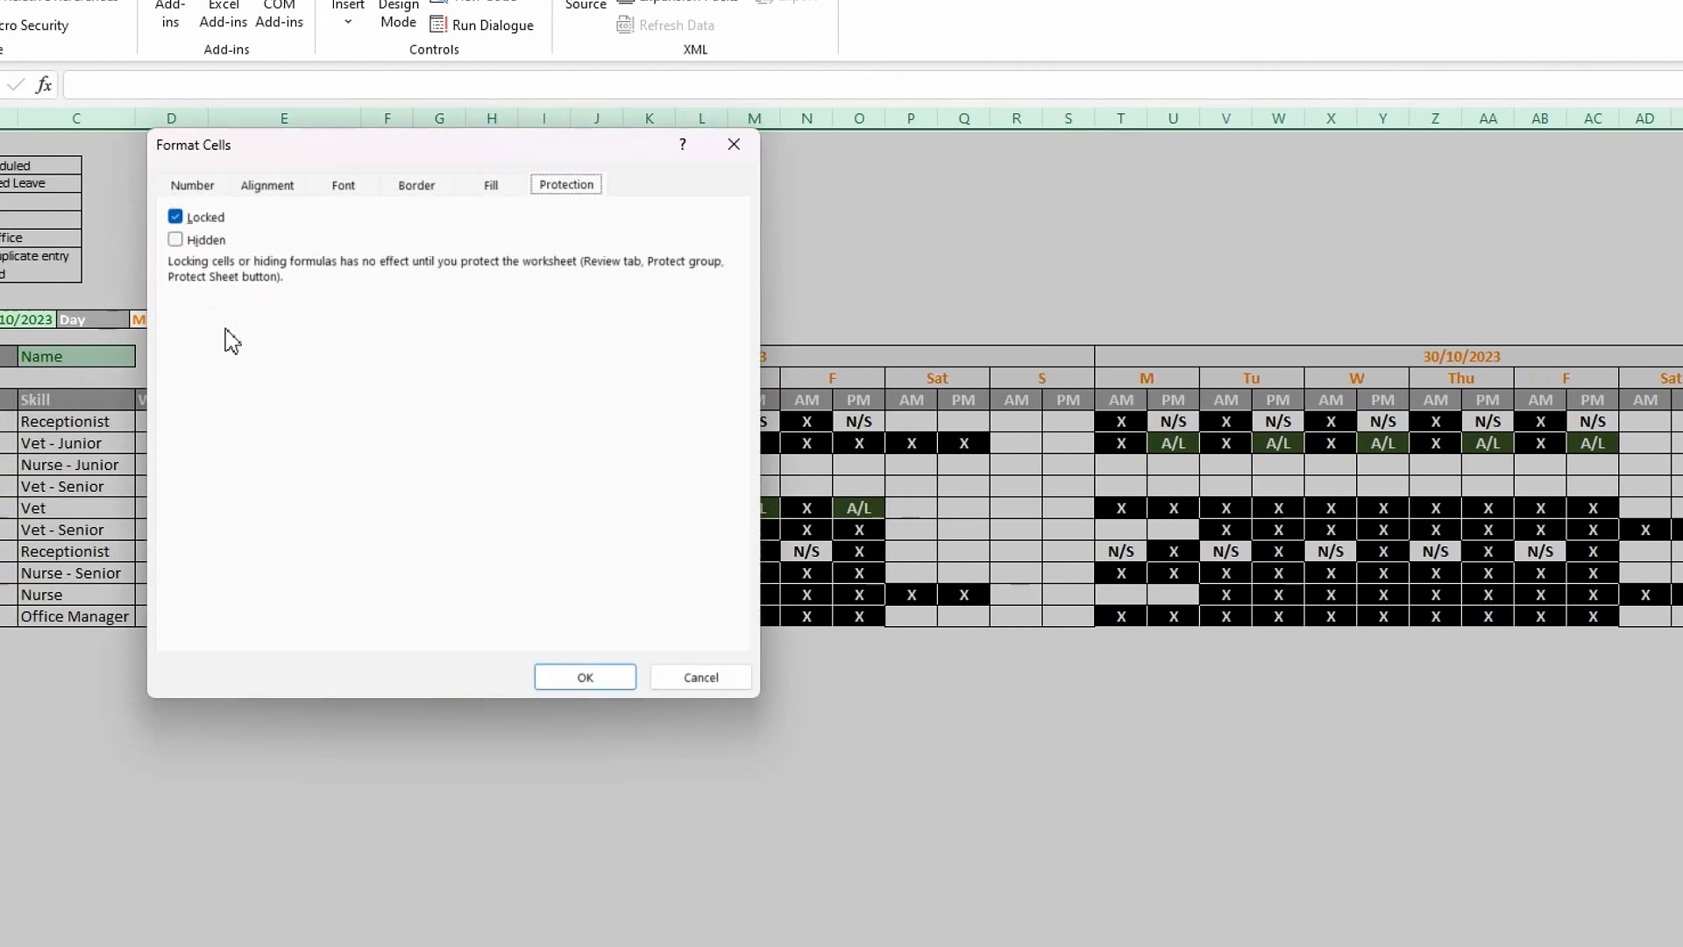
left_click(180, 243)
left_click(600, 679)
left_click(665, 278)
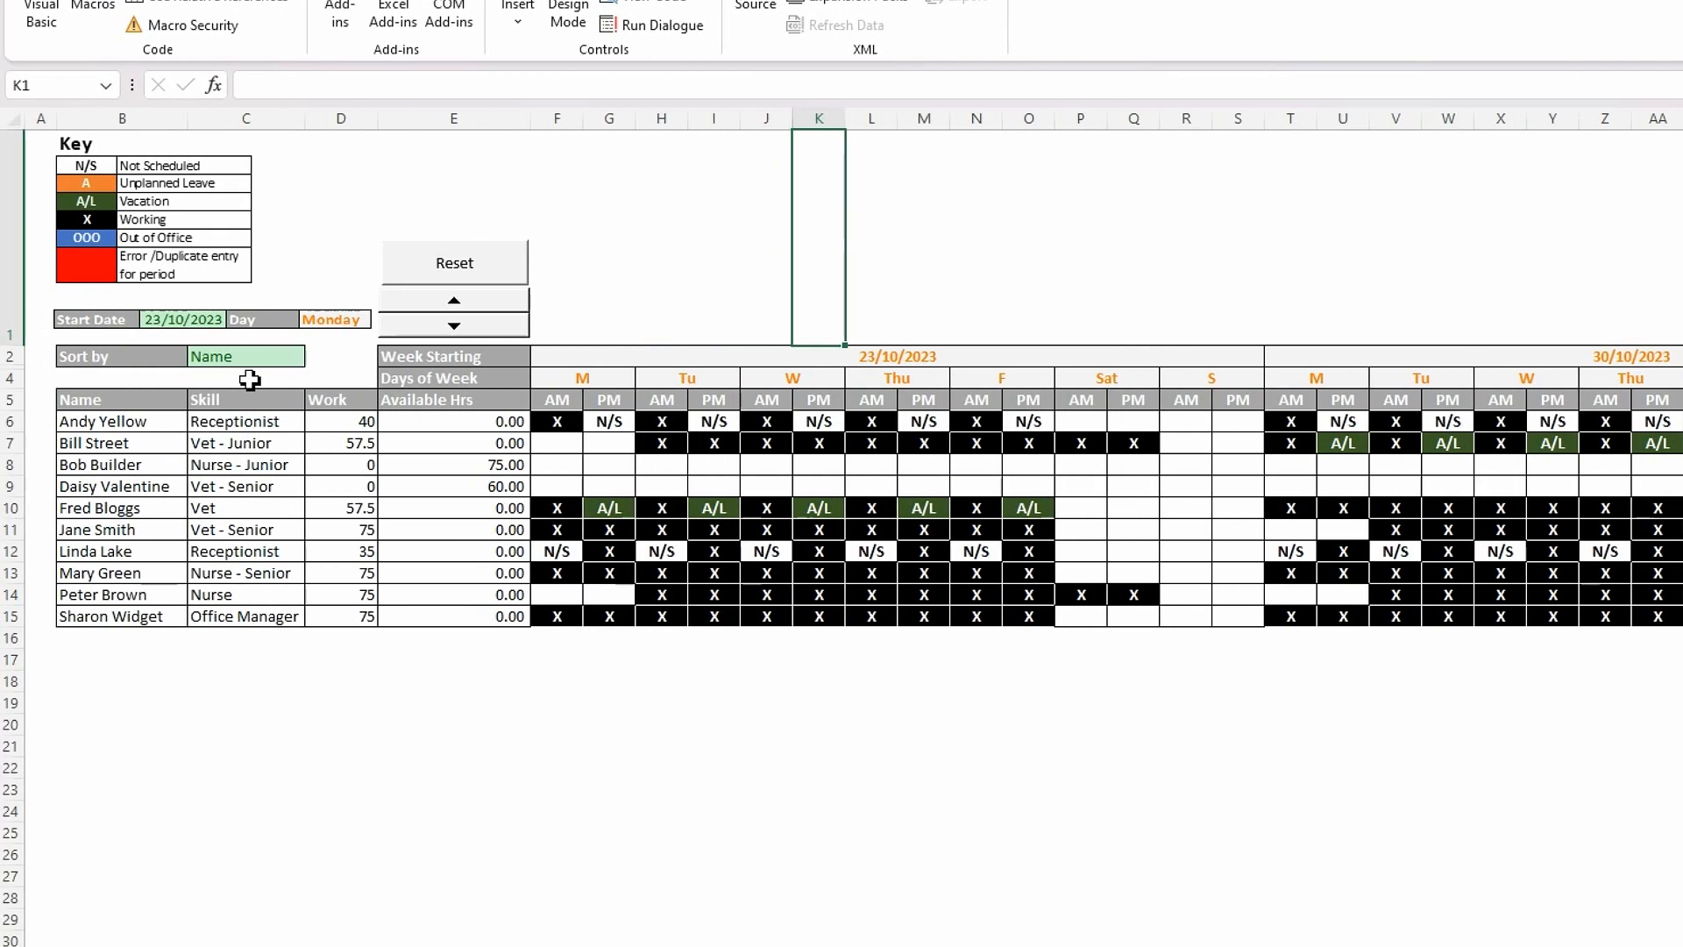
Unlock the Sort by selection cell C2 in its protection settings, keeping it hidden.
left_click(243, 365)
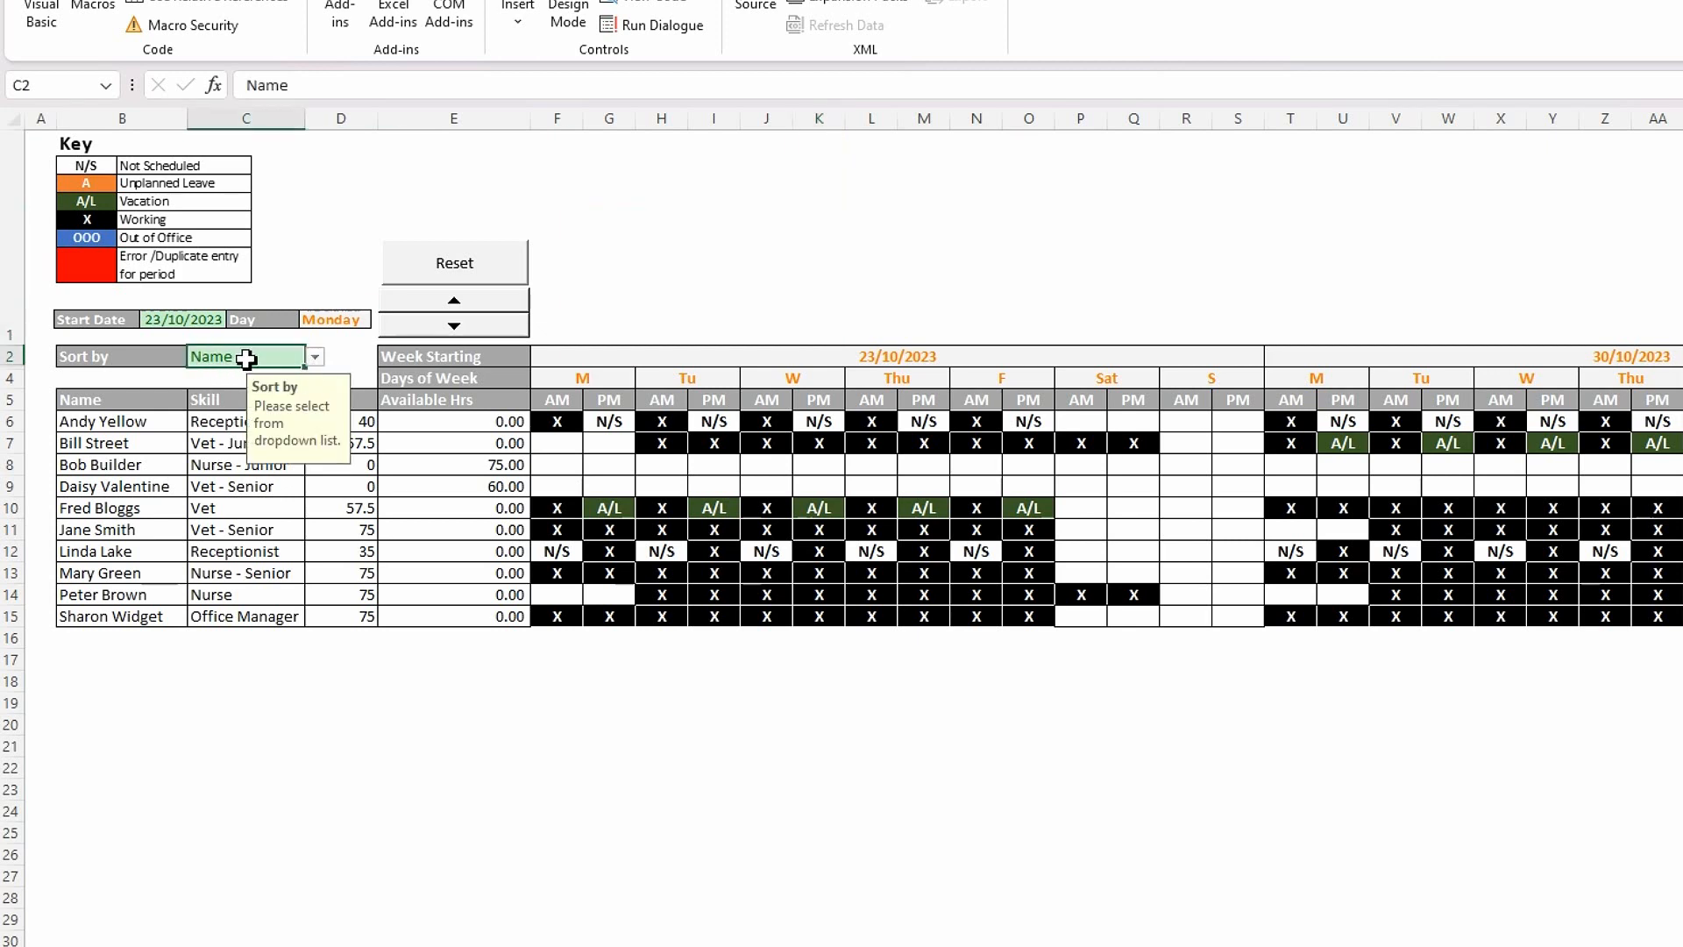
right_click(247, 359)
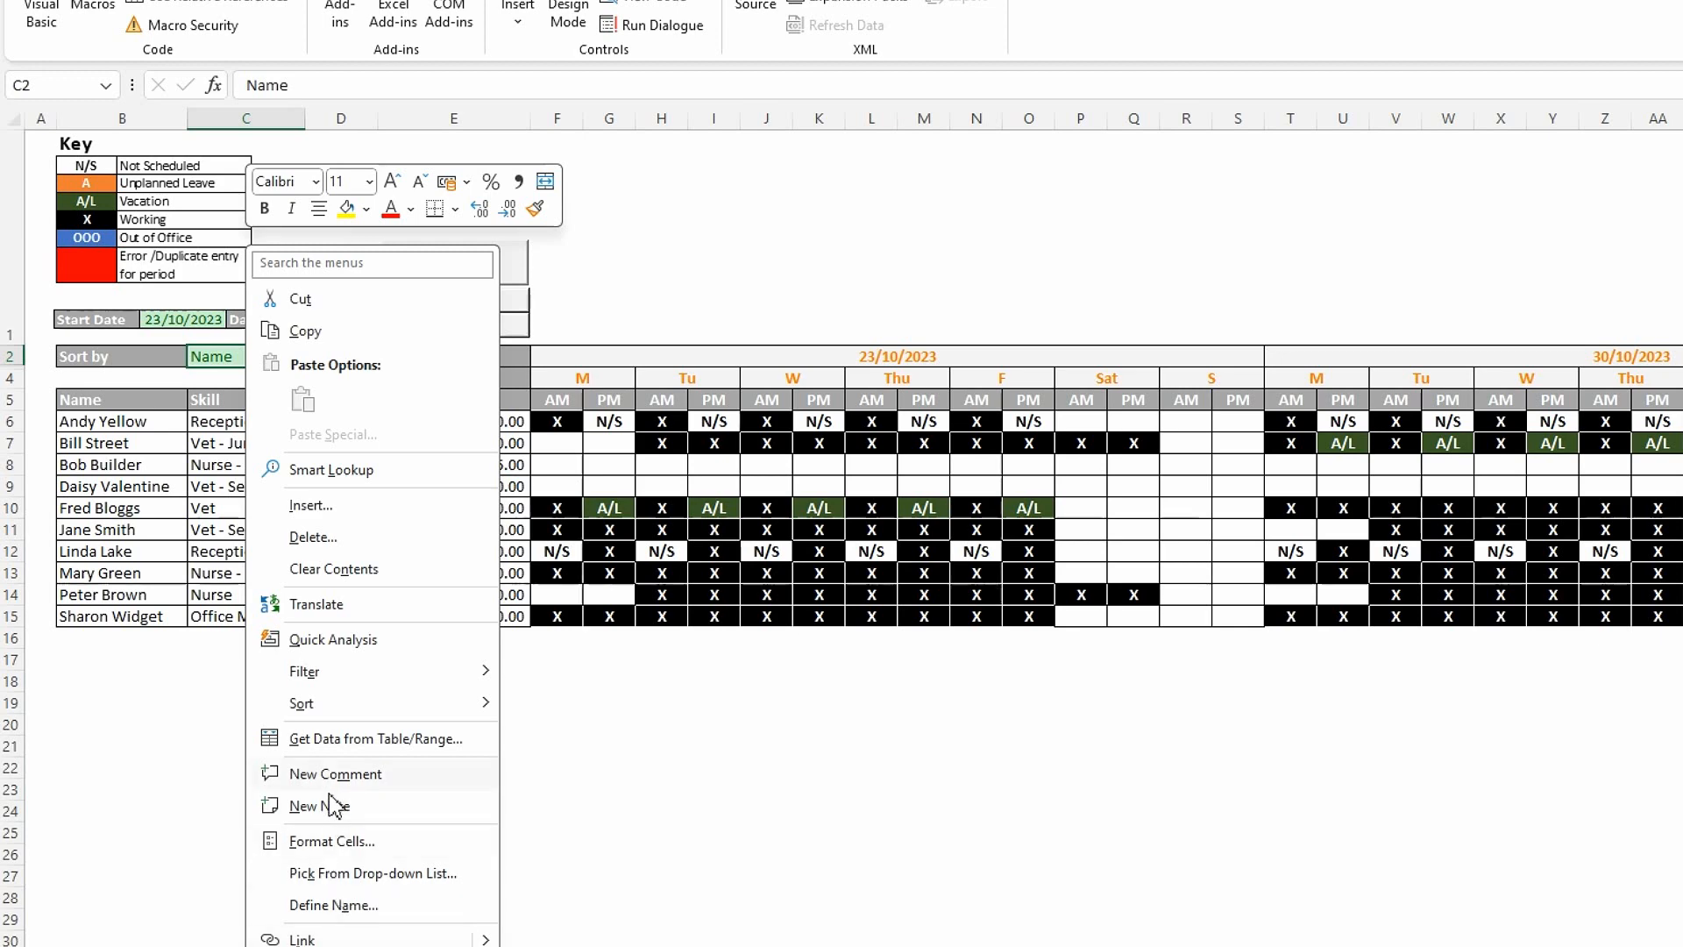
left_click(331, 842)
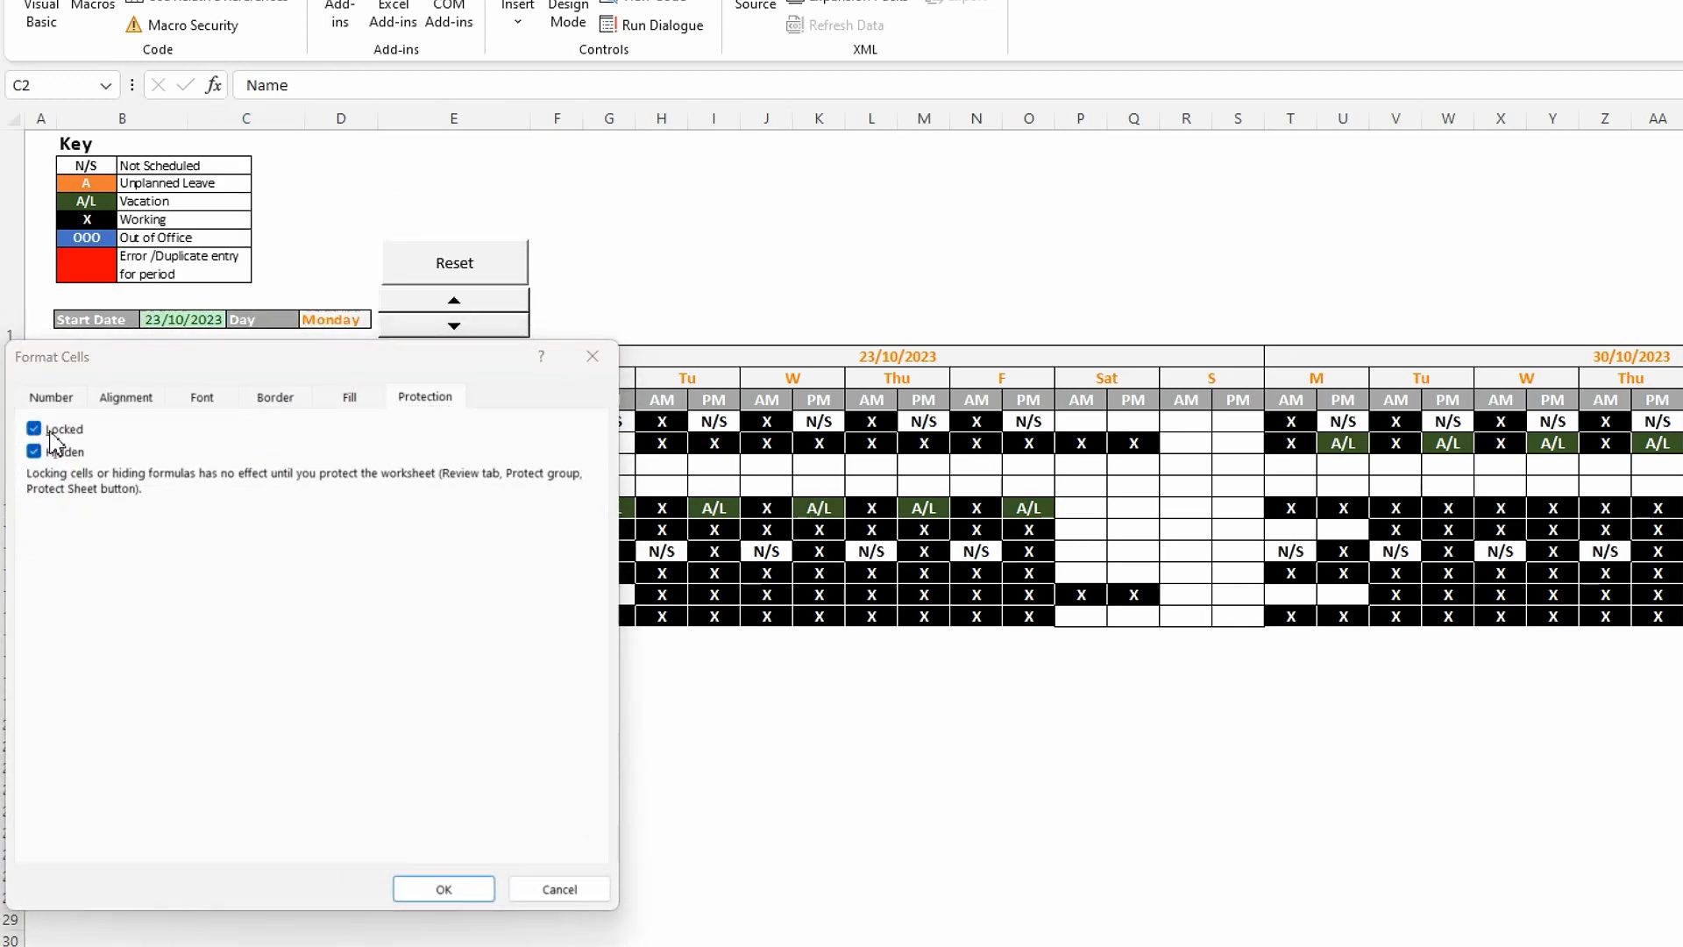
left_click_drag(167, 369, 445, 345)
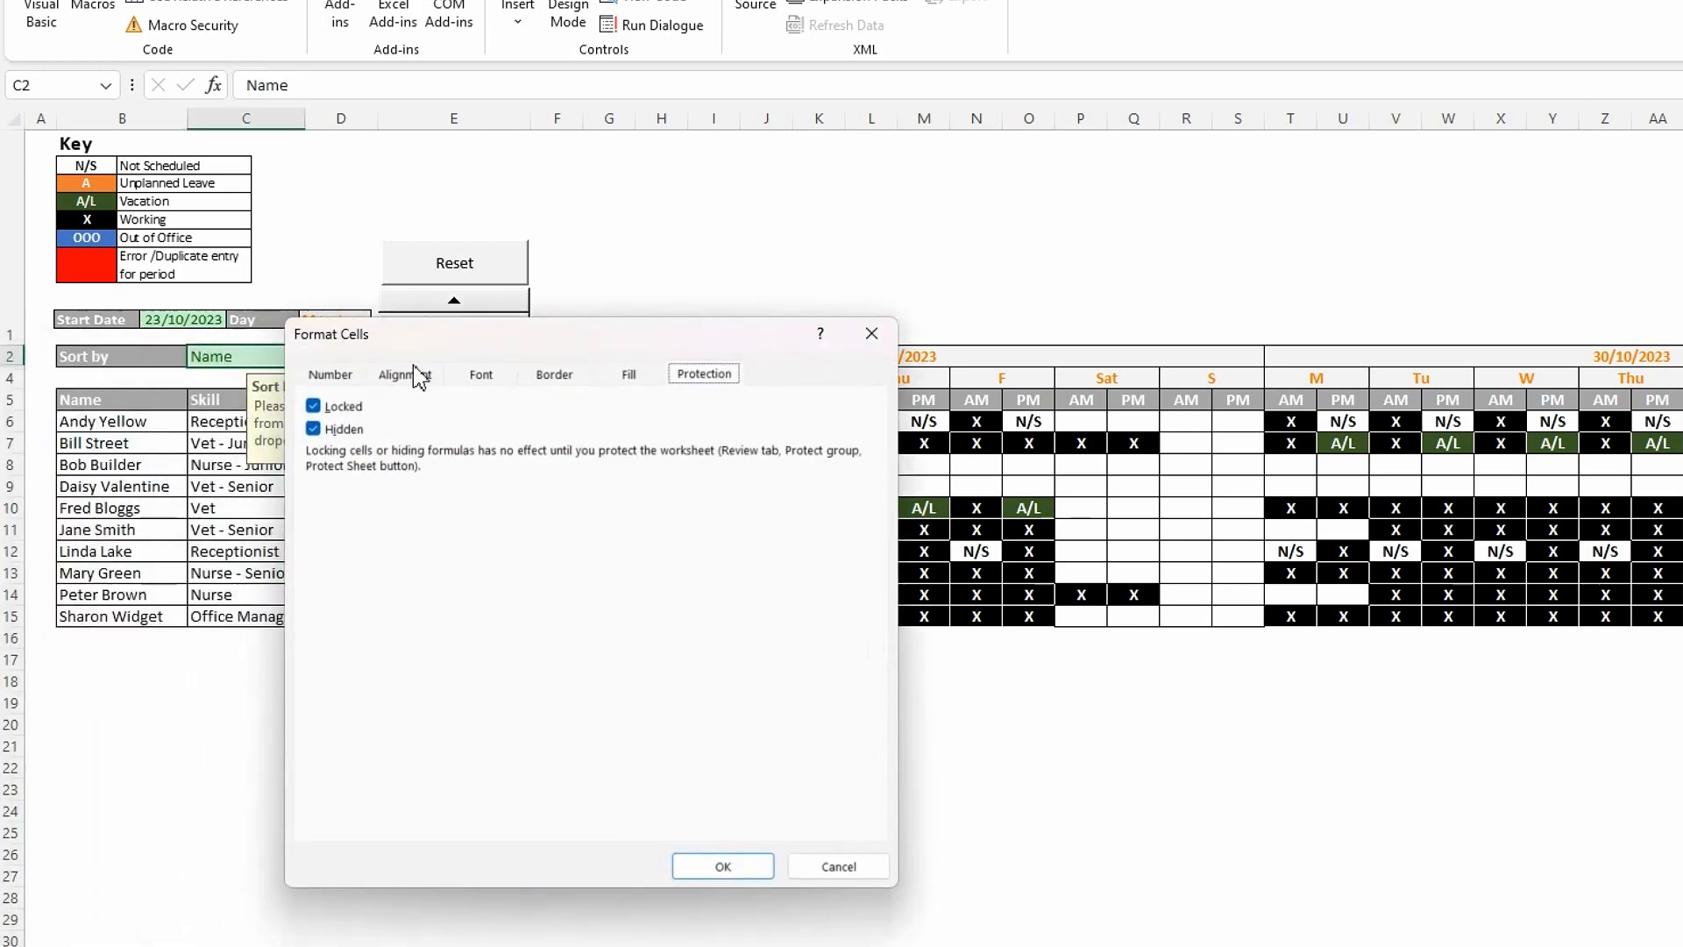
left_click(339, 409)
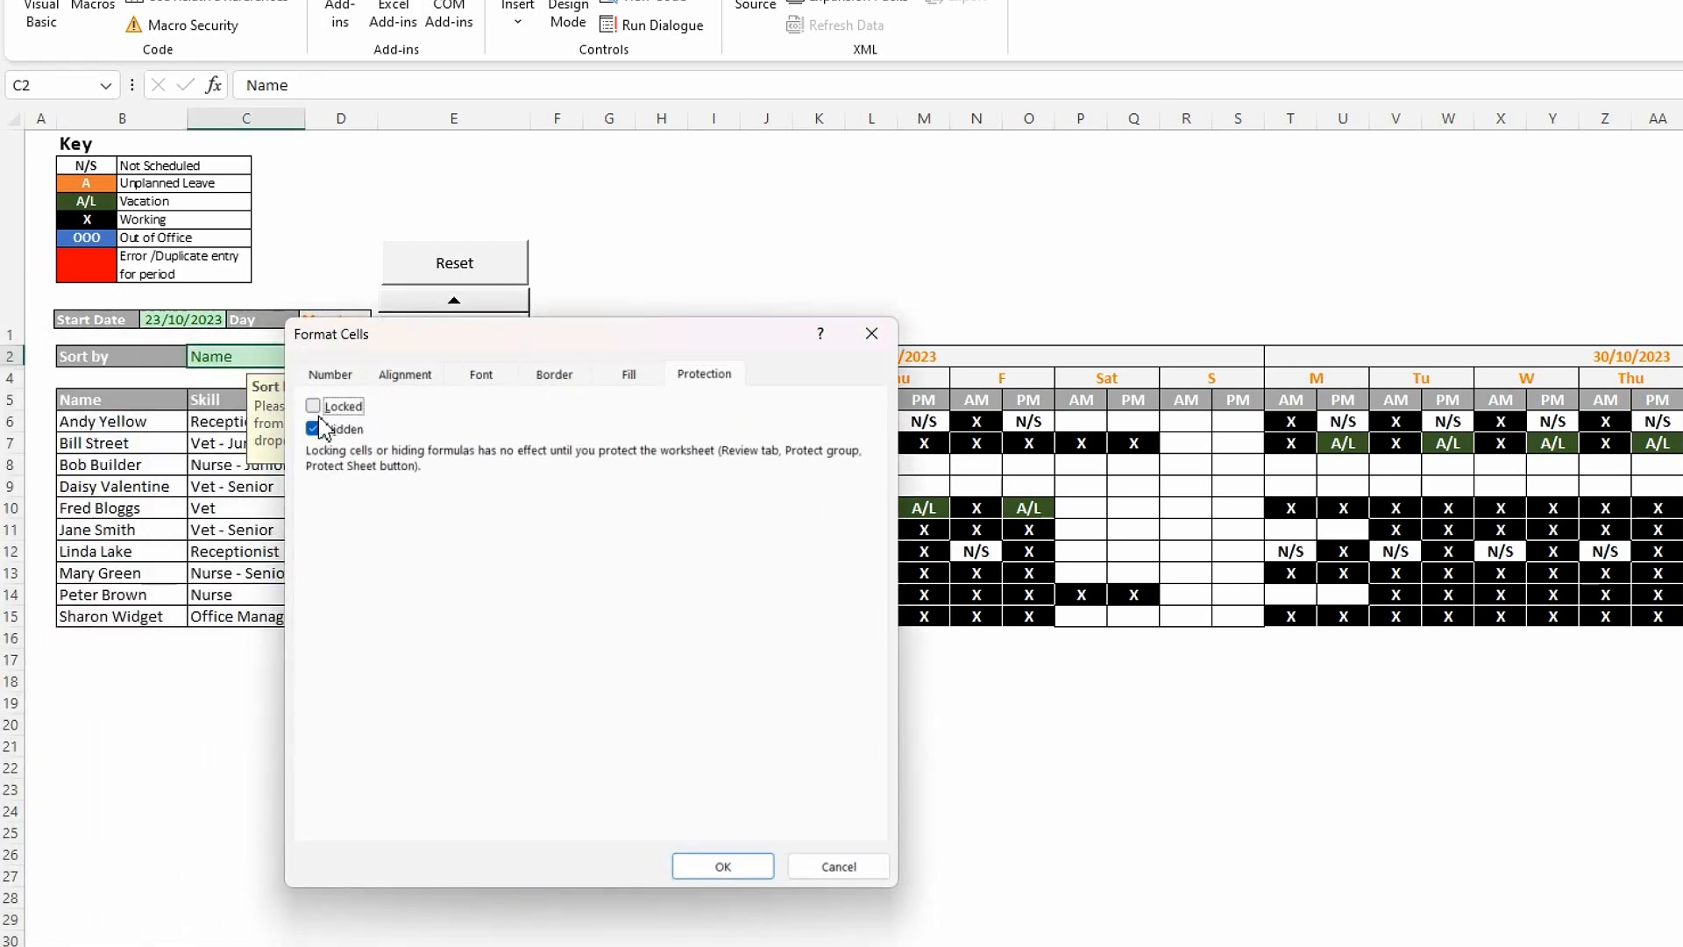
left_click(741, 871)
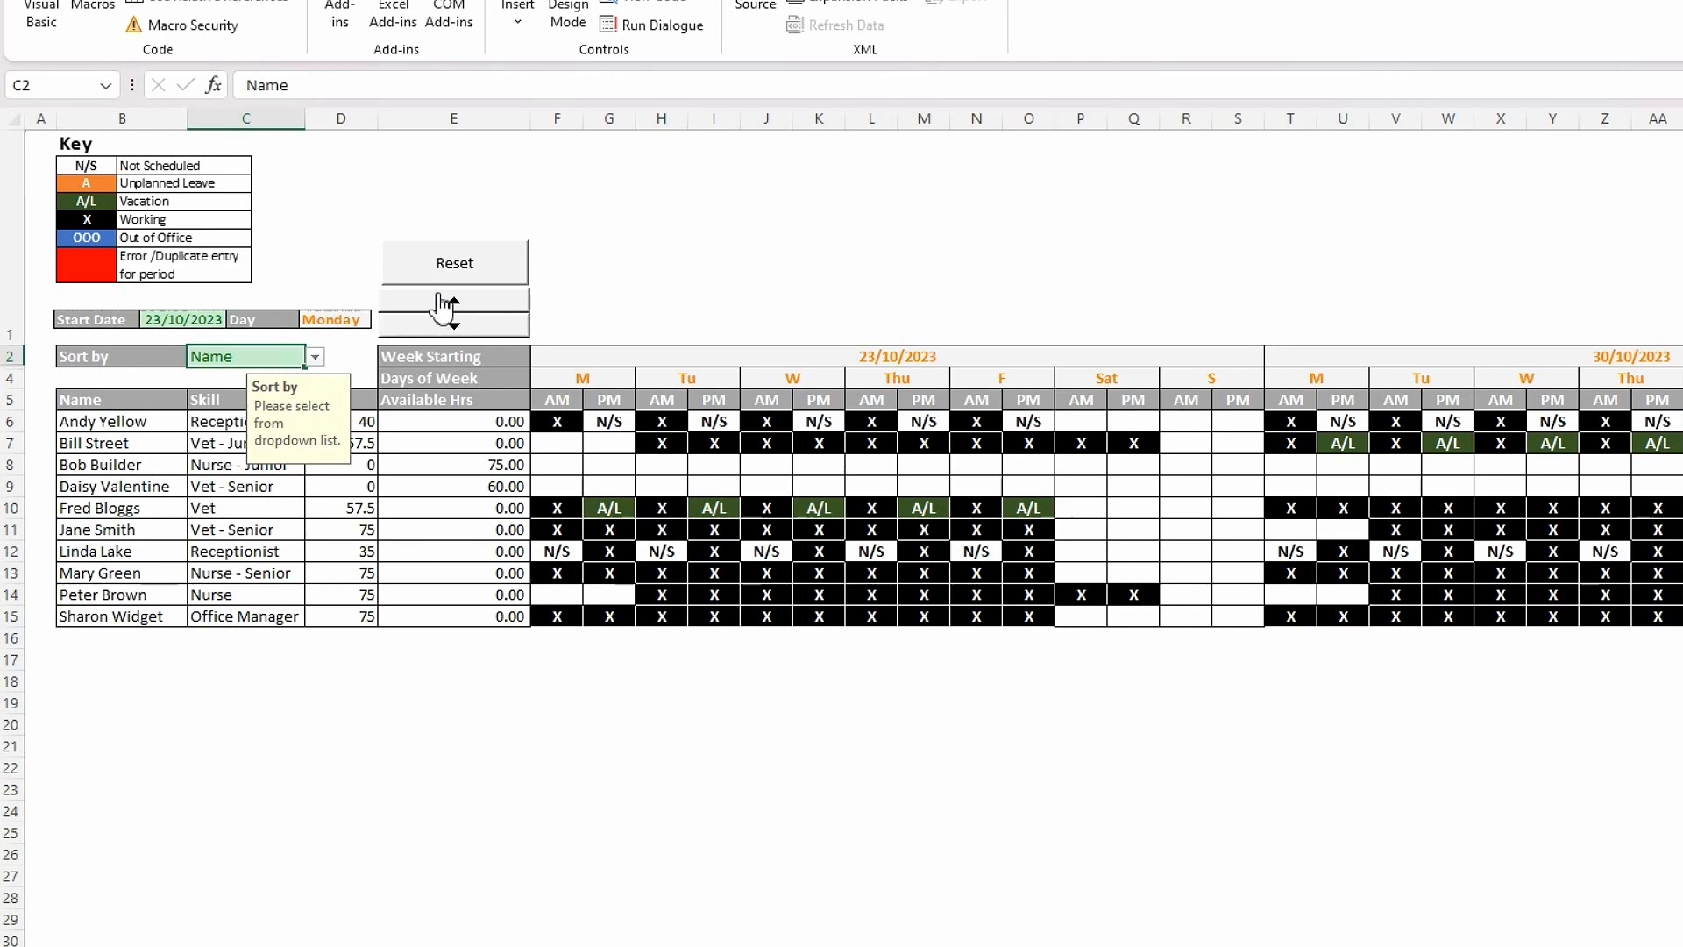
Unlock the Adjust value cell AJ4 in its protection settings, keeping it hidden.
scroll(841, 526, "right", 2)
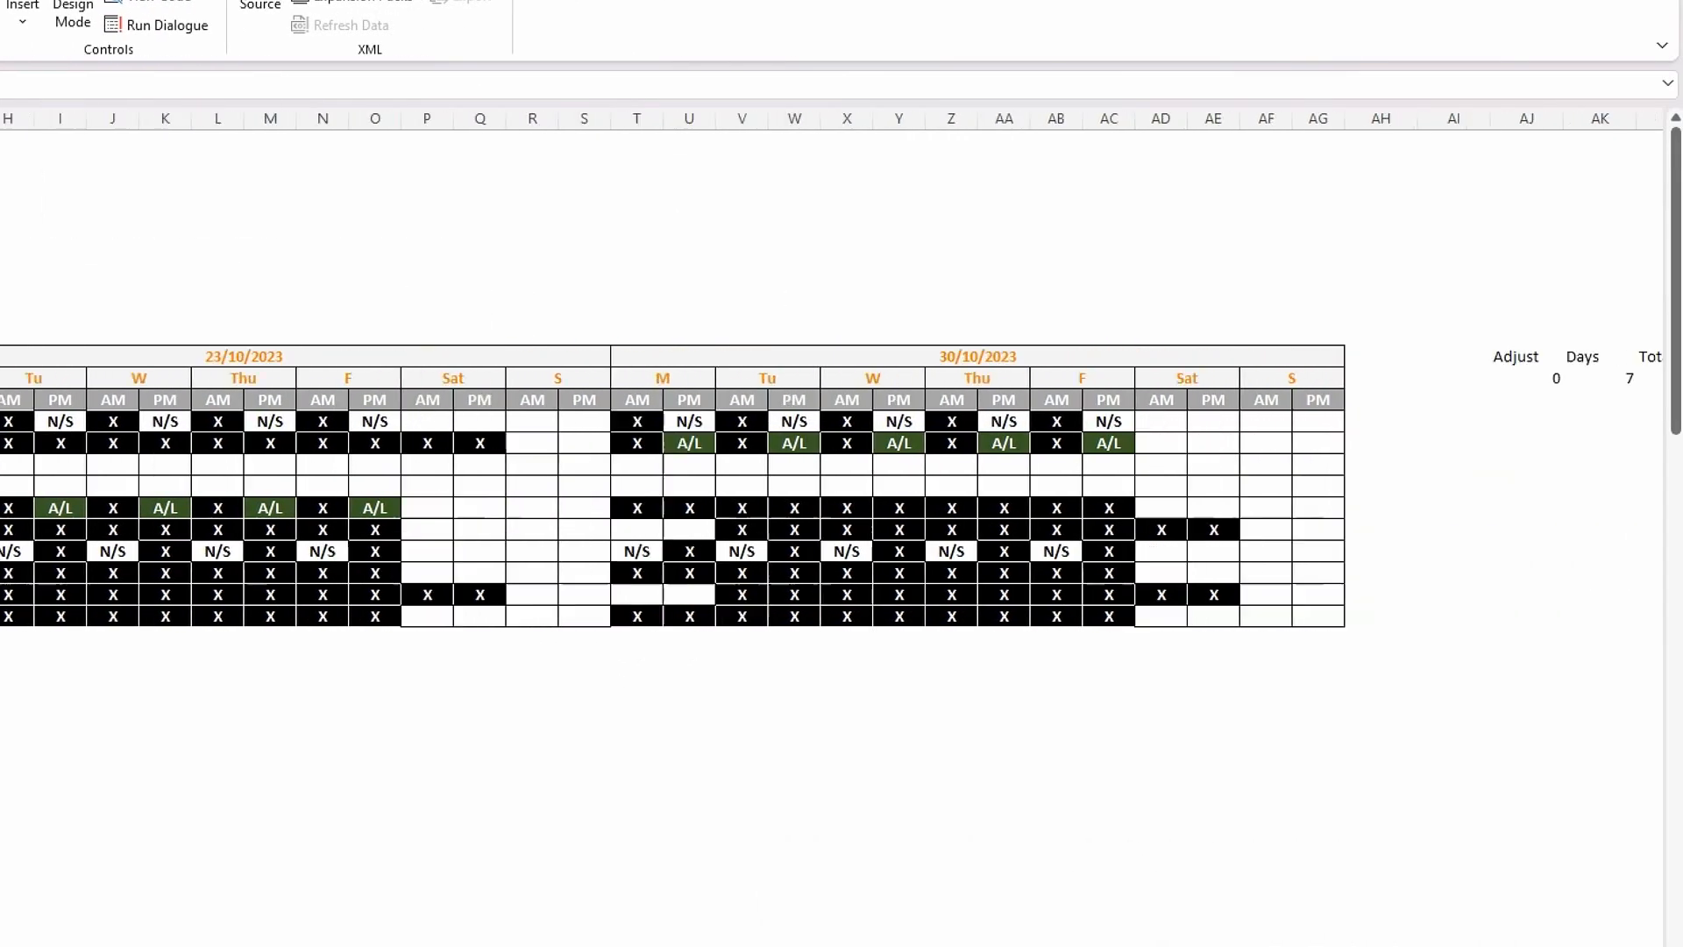
left_click(1492, 379)
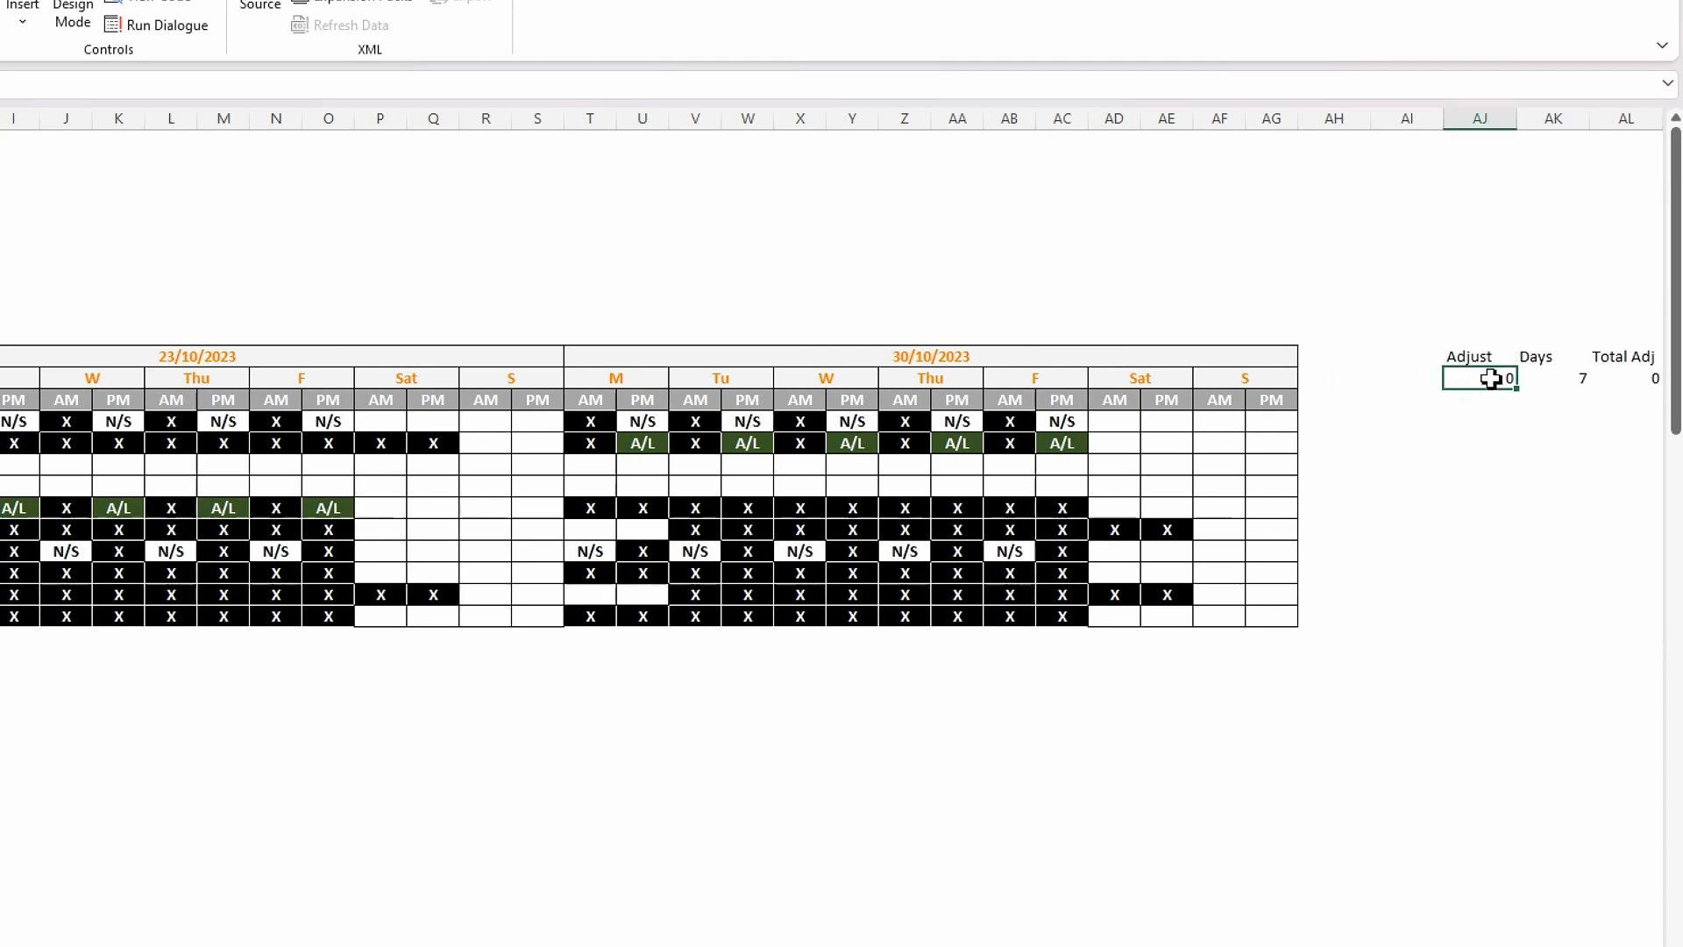
right_click(1492, 379)
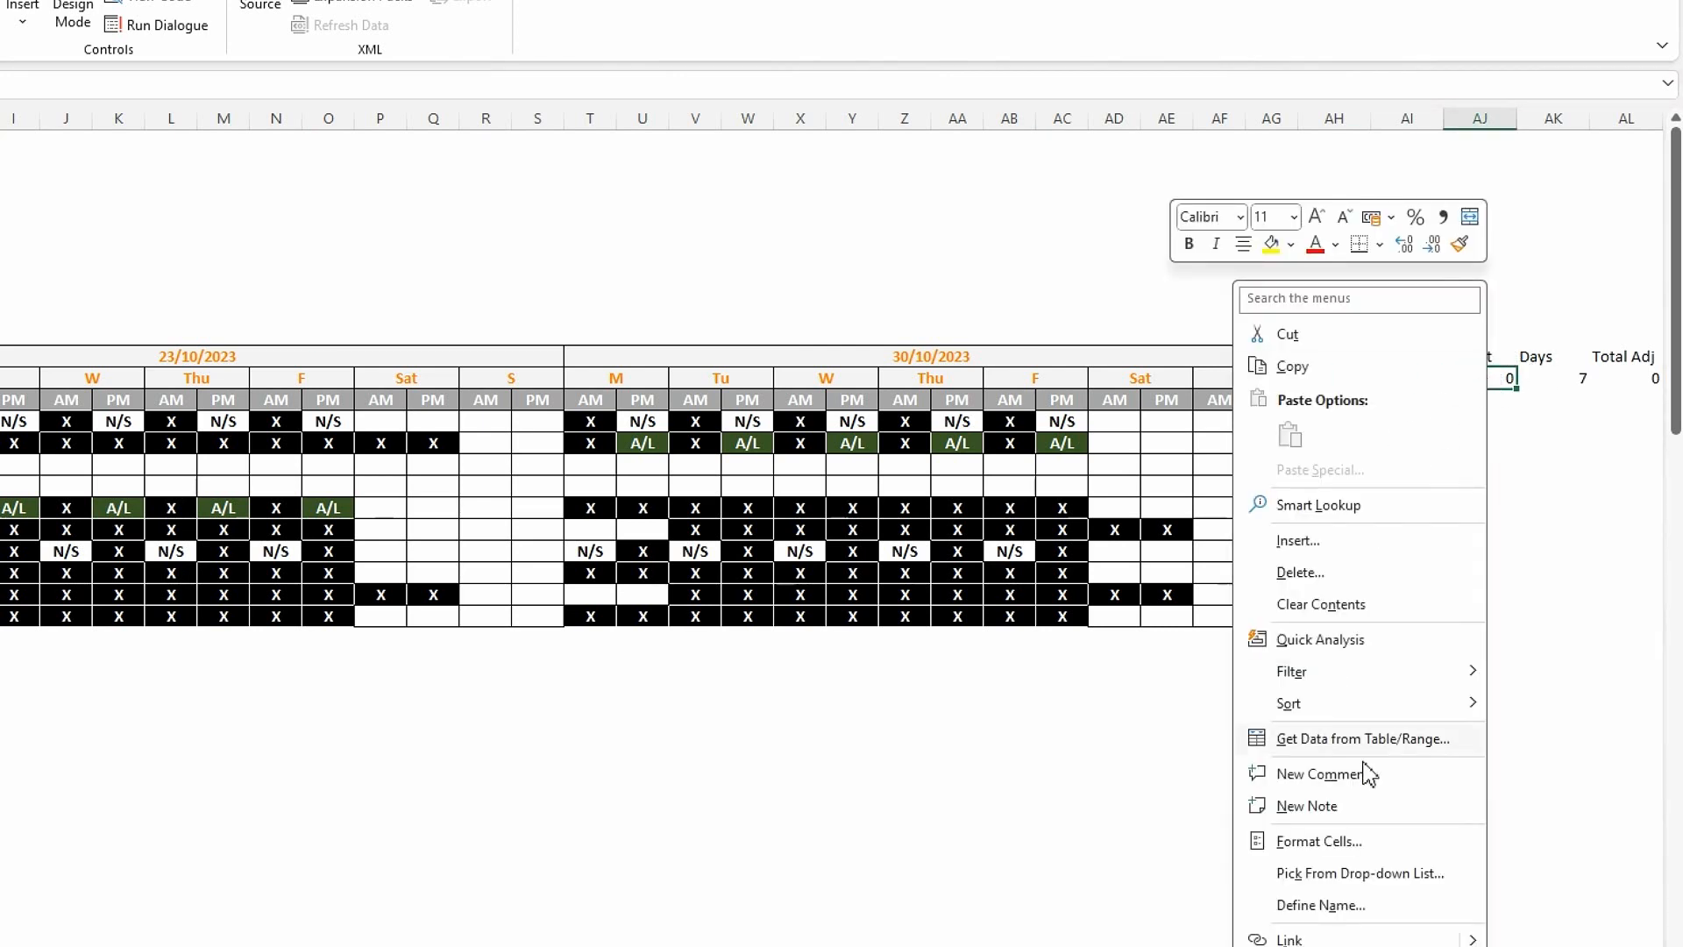
left_click(1322, 840)
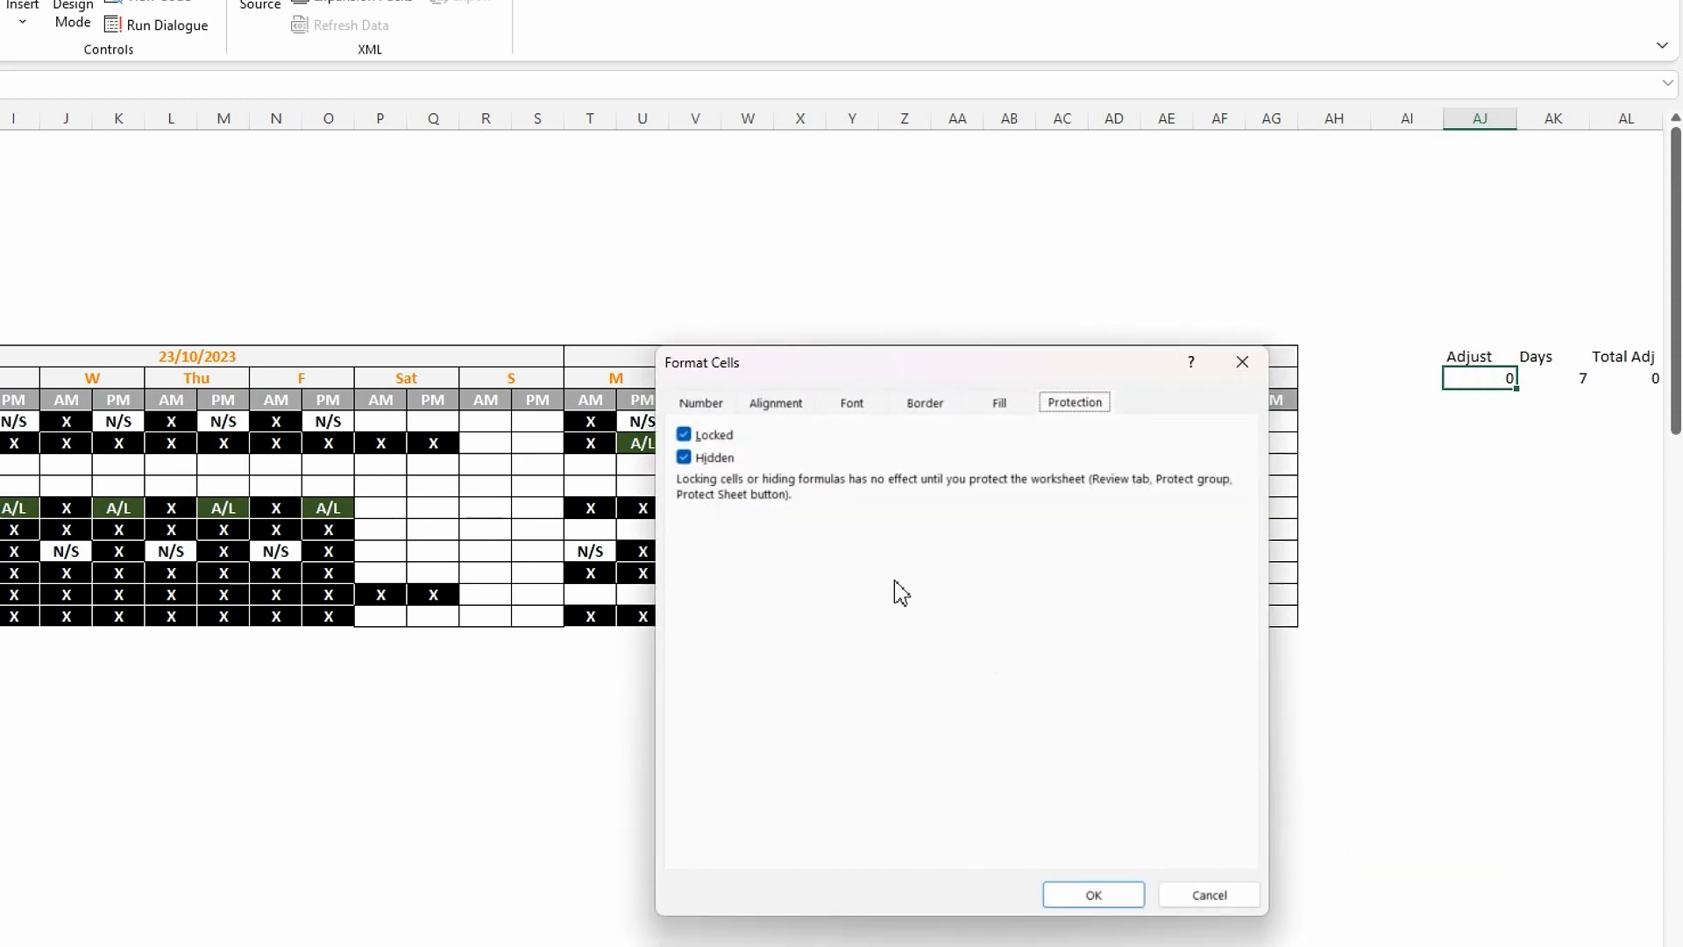
left_click(684, 435)
left_click(1093, 896)
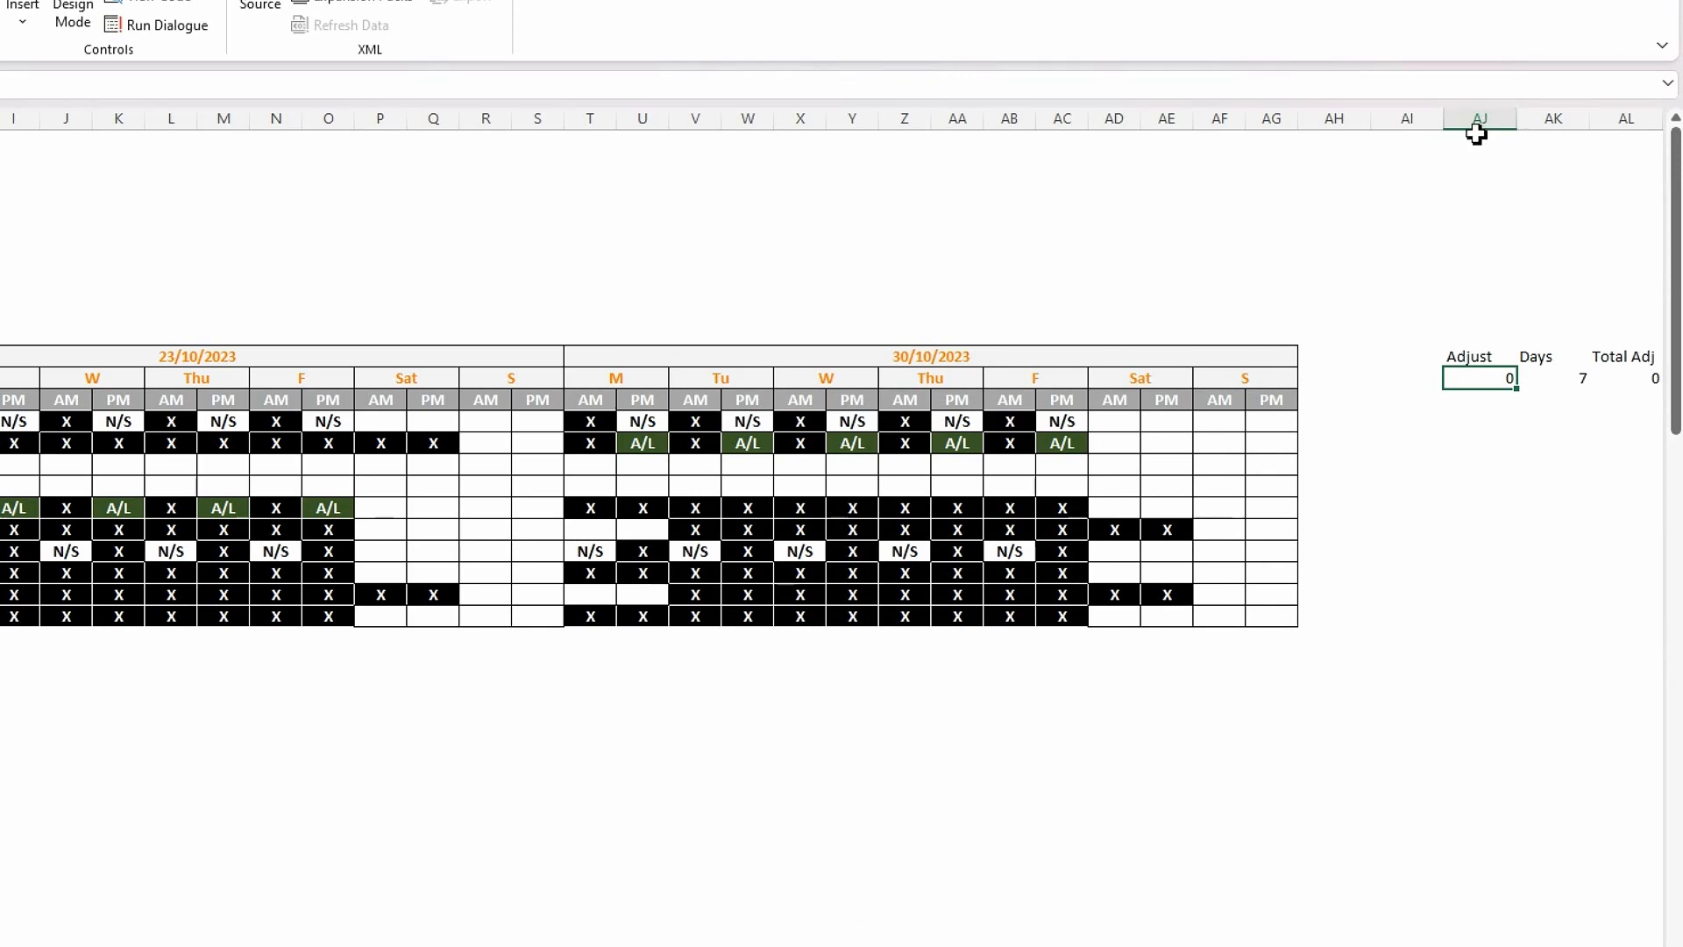
Hide the helper columns AJ to AL that hold Adjust, Days and Total Adj.
left_click_drag(1479, 119, 1639, 119)
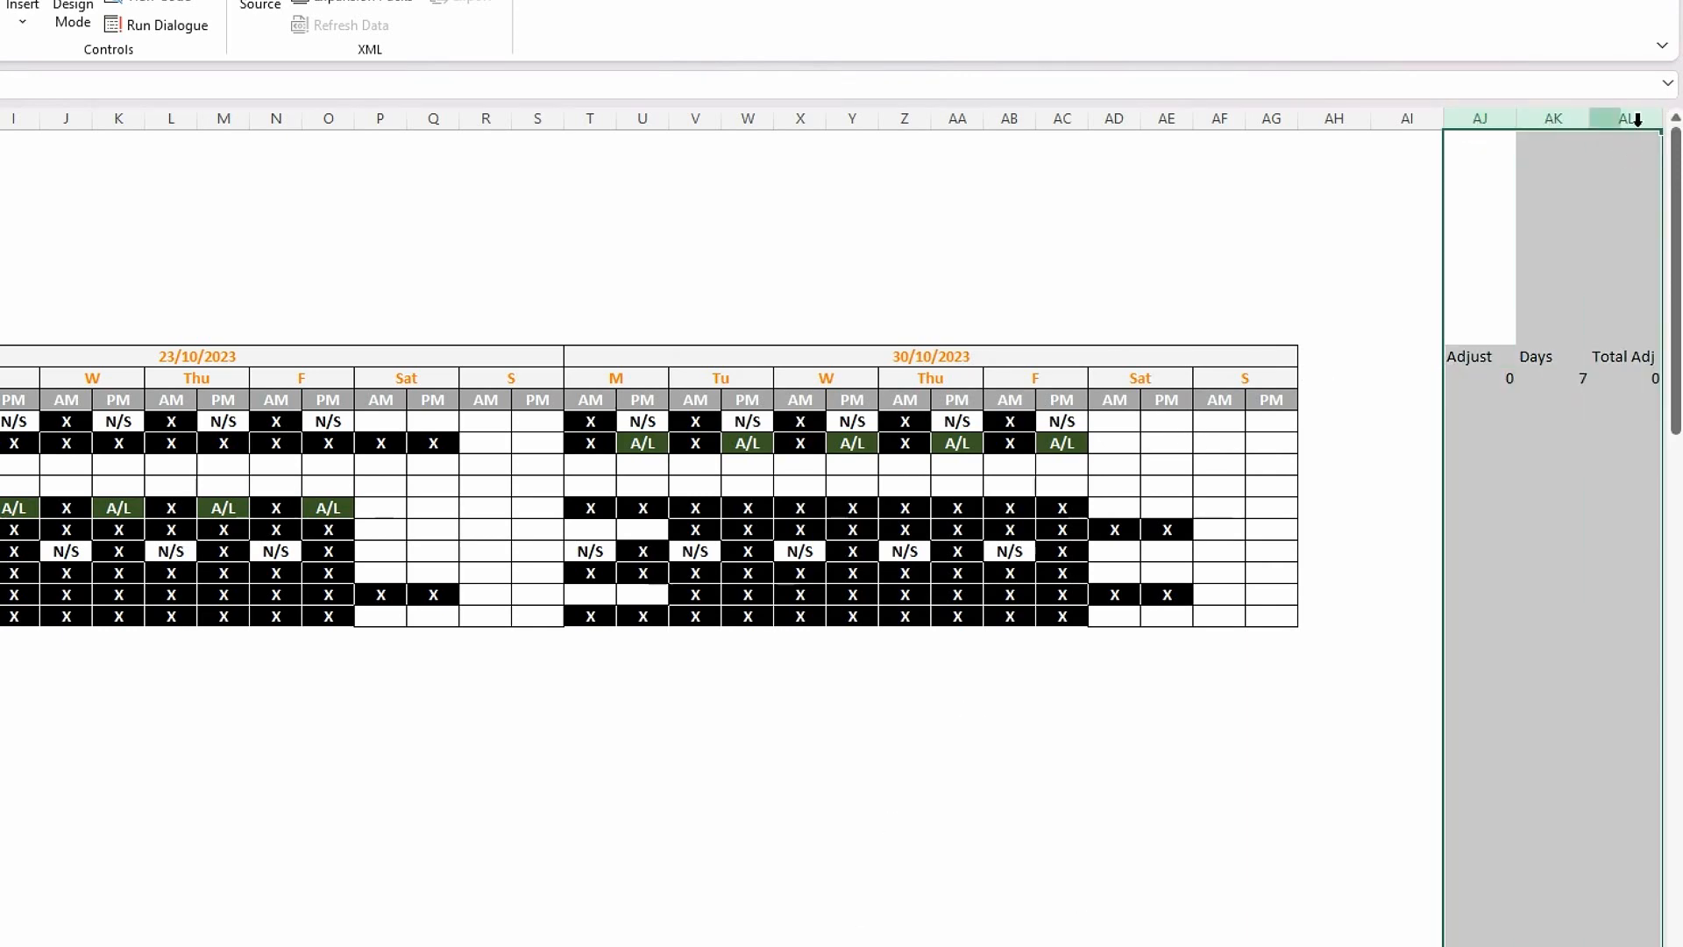
right_click(1640, 119)
left_click(1440, 510)
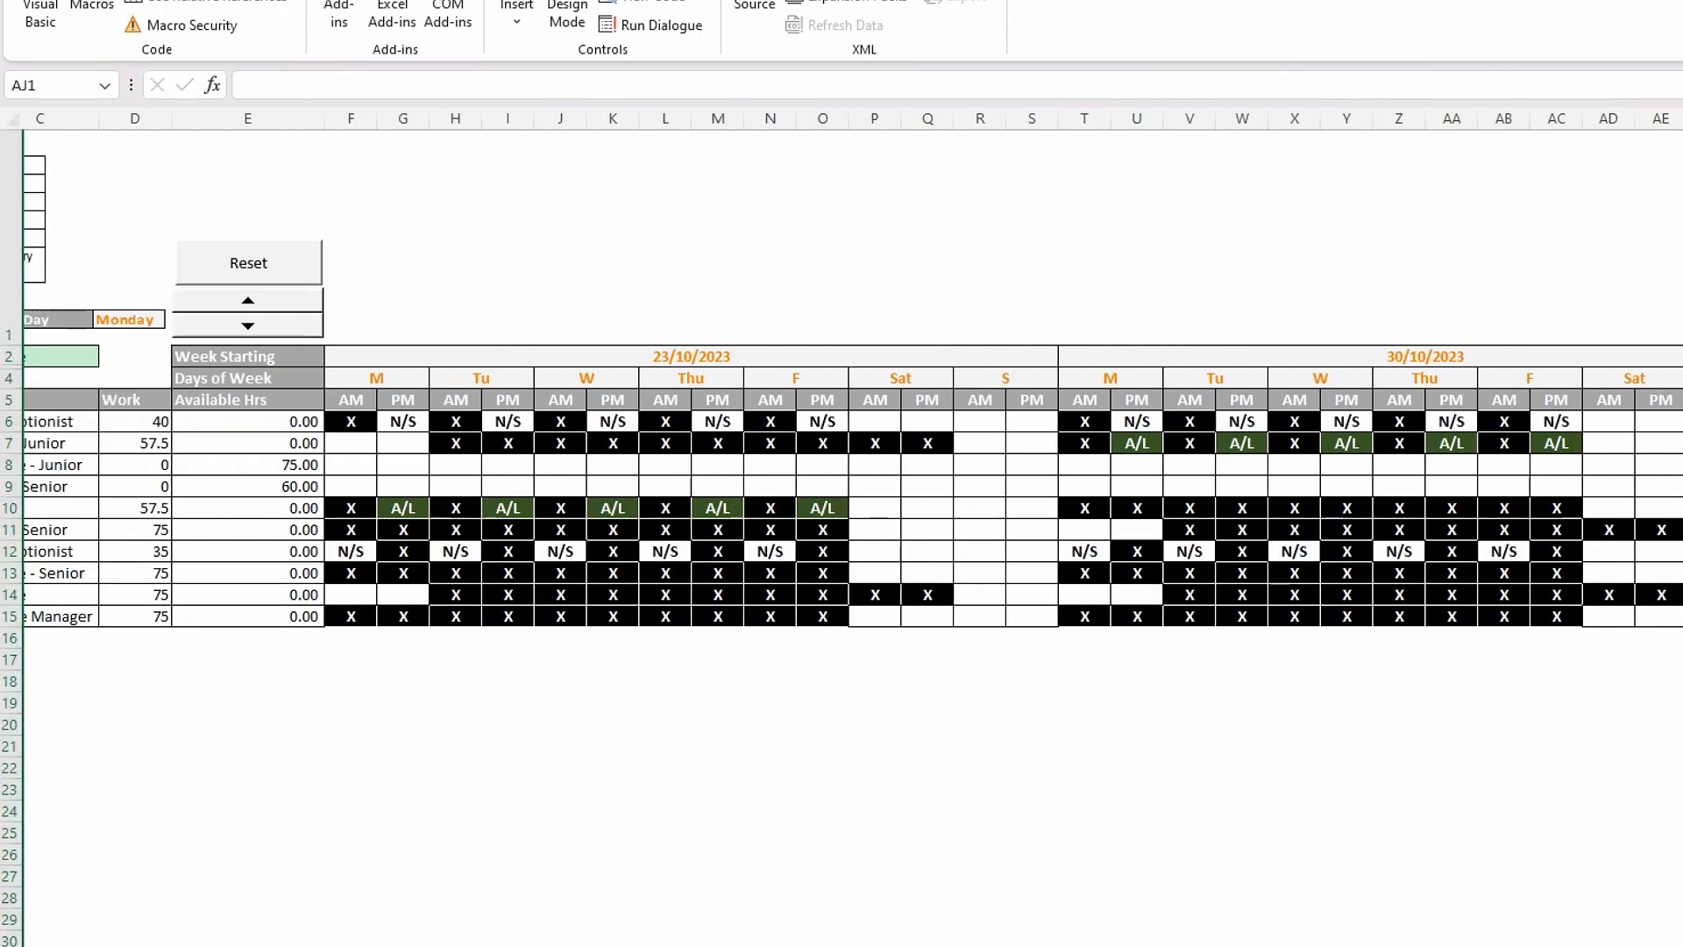
Check the Locked setting of the spinner control below the Reset button.
scroll(845, 938, "left", 3)
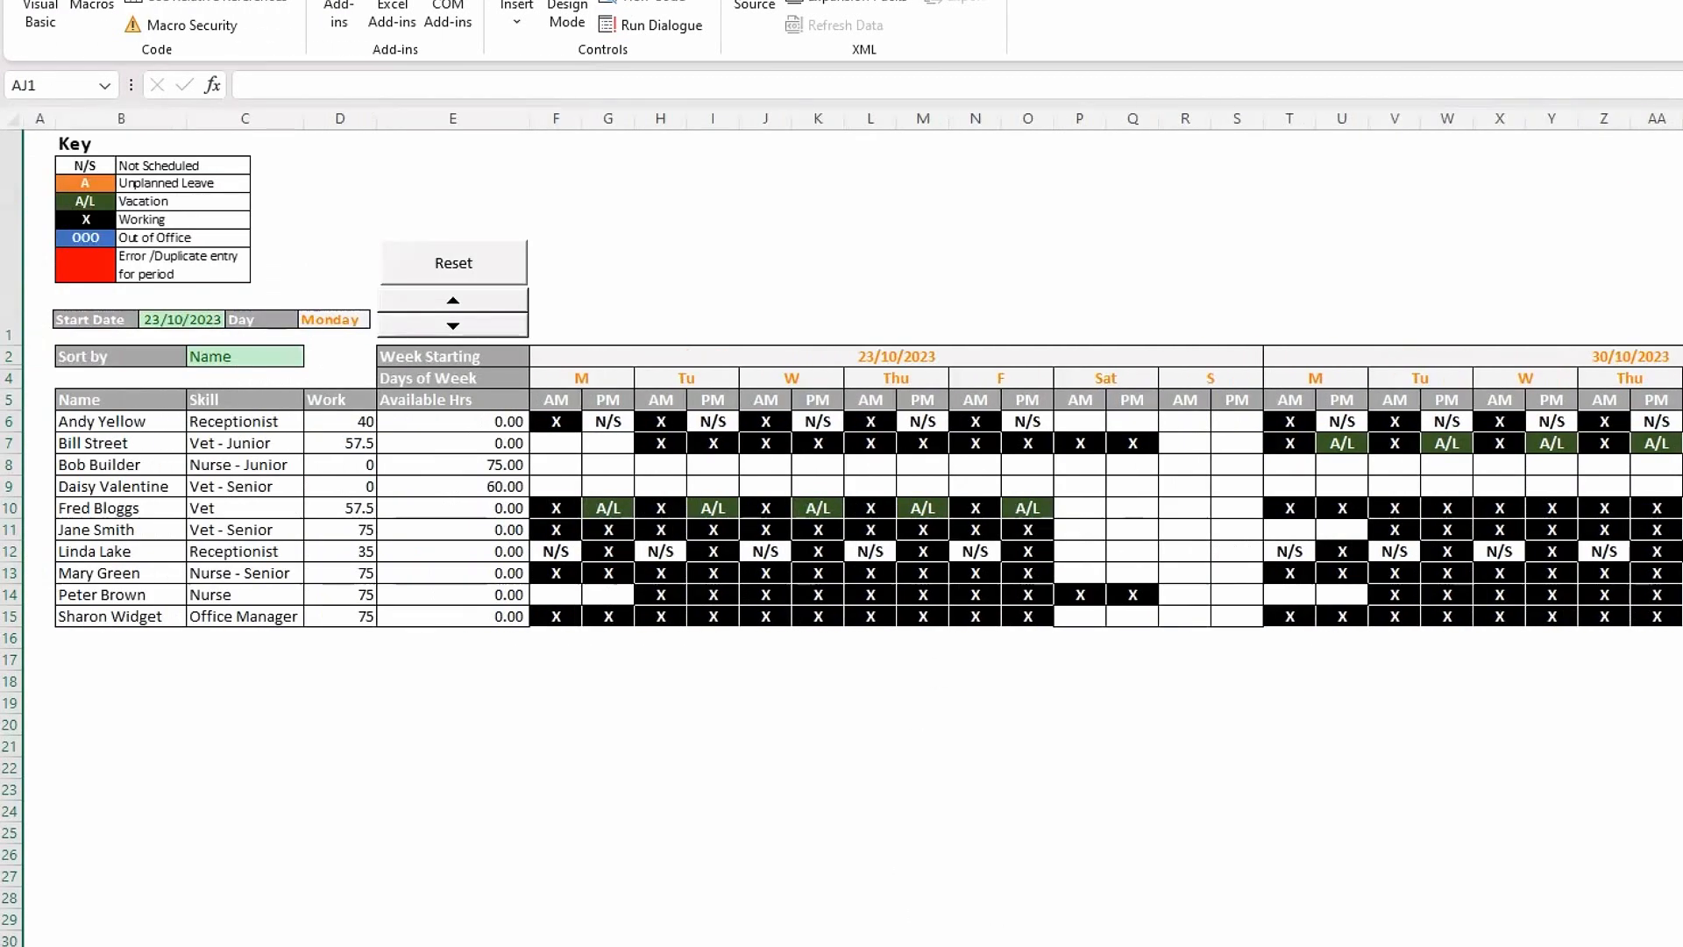
right_click(499, 317)
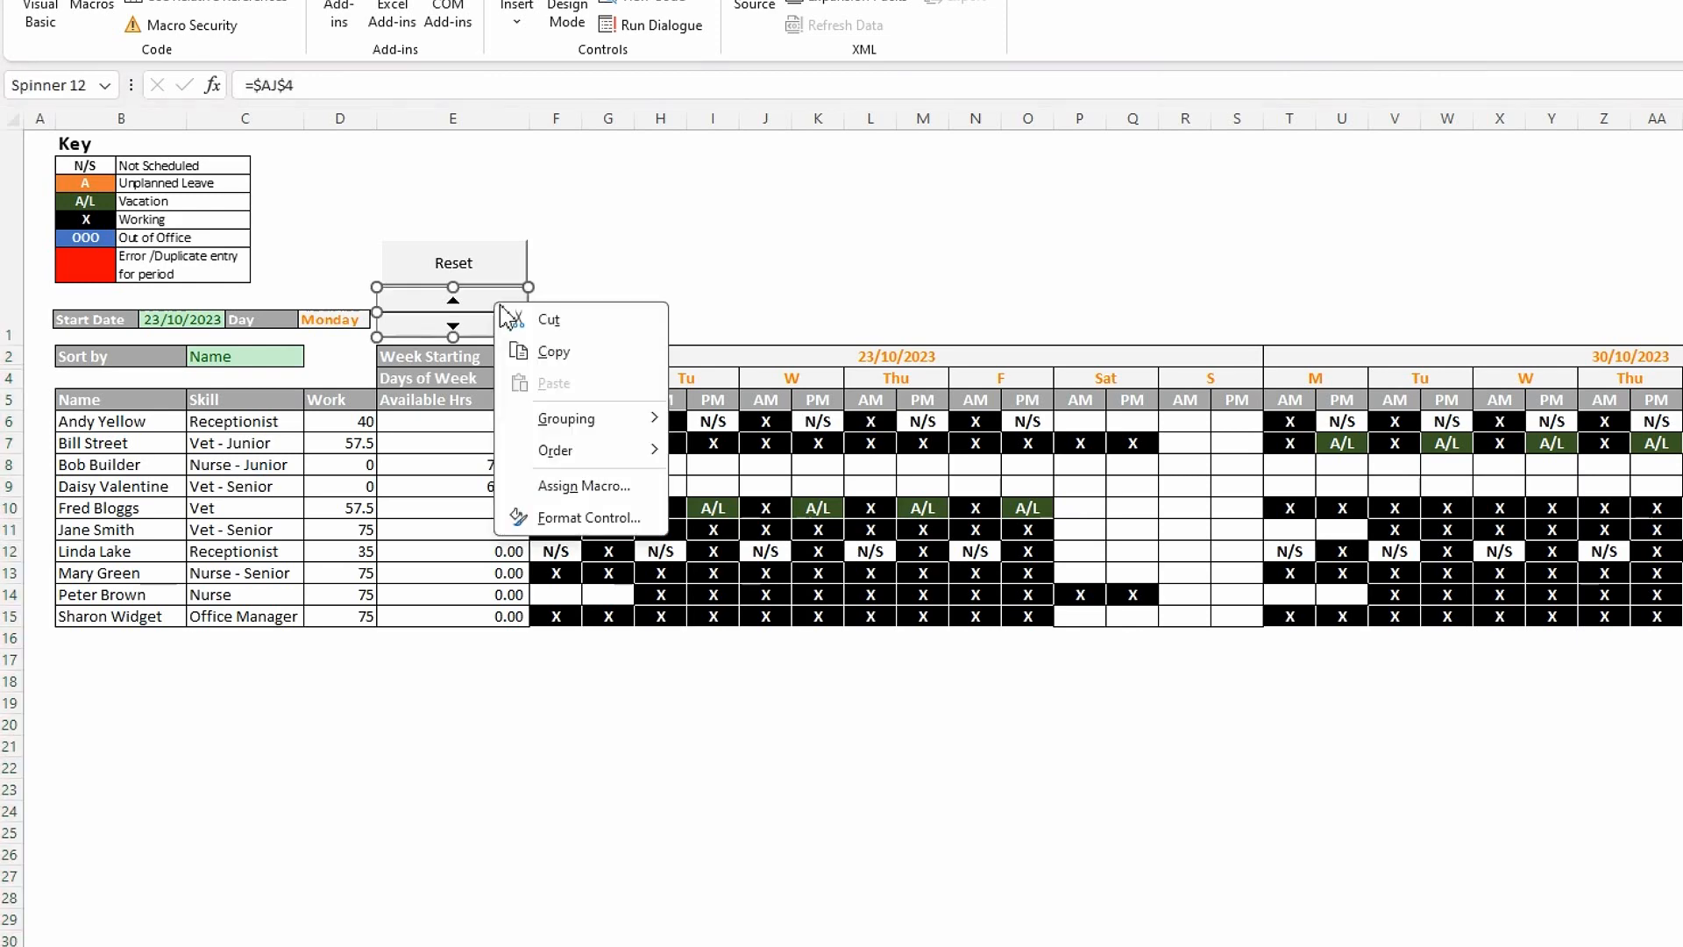
left_click(591, 518)
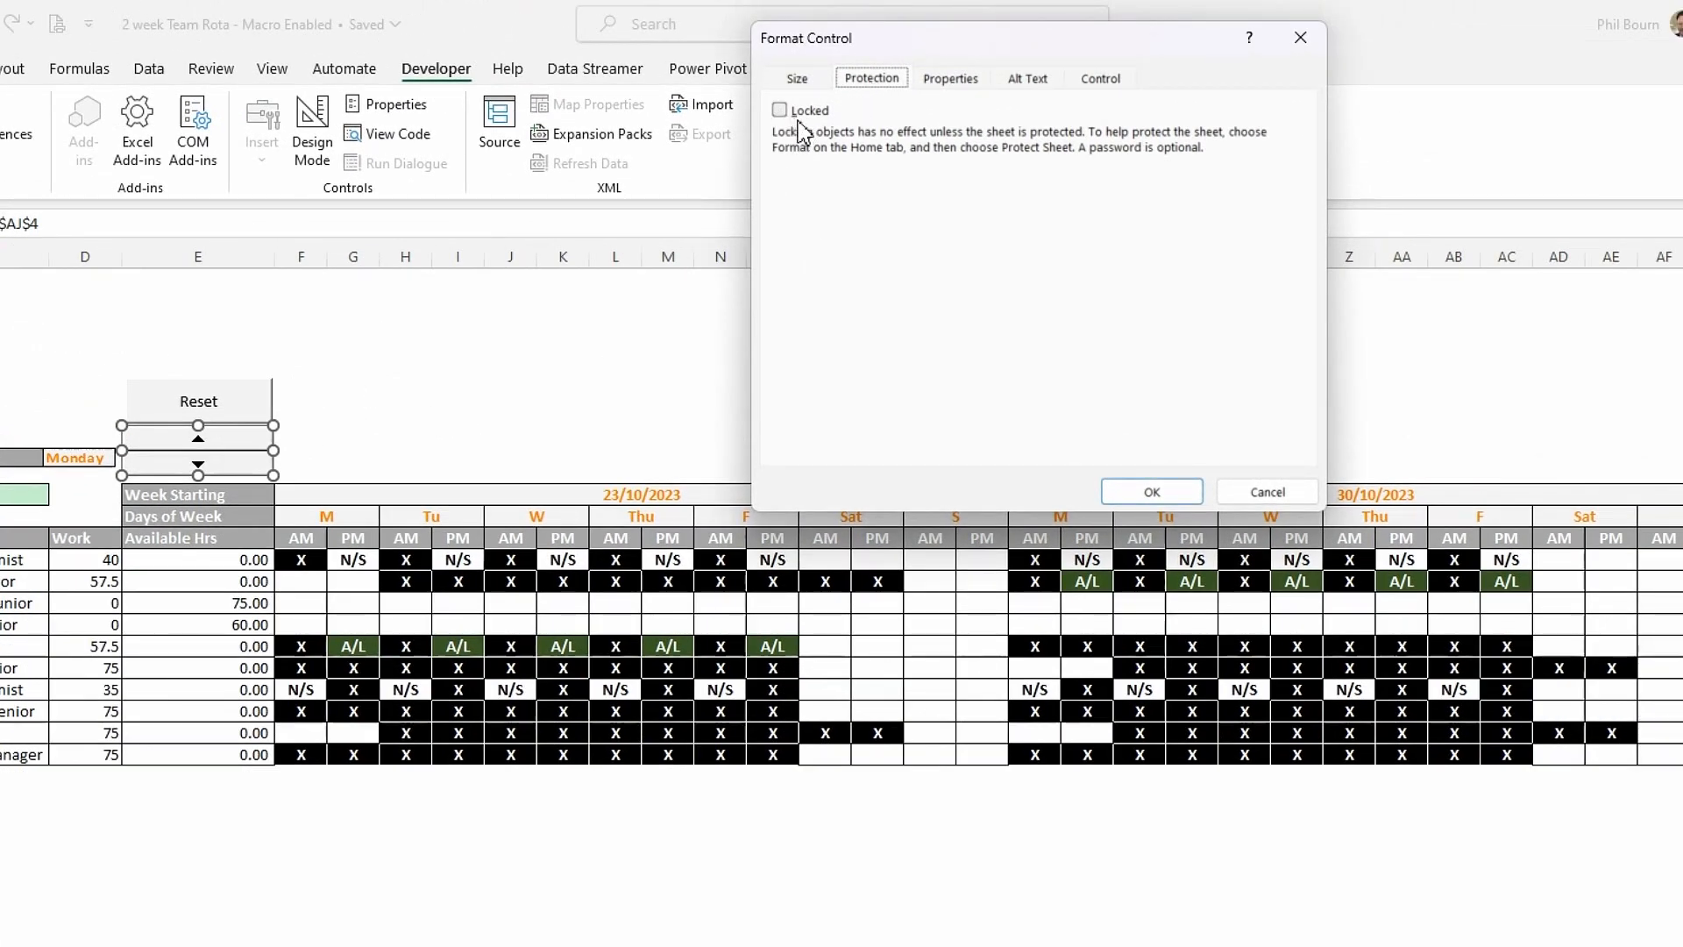
left_click(1149, 492)
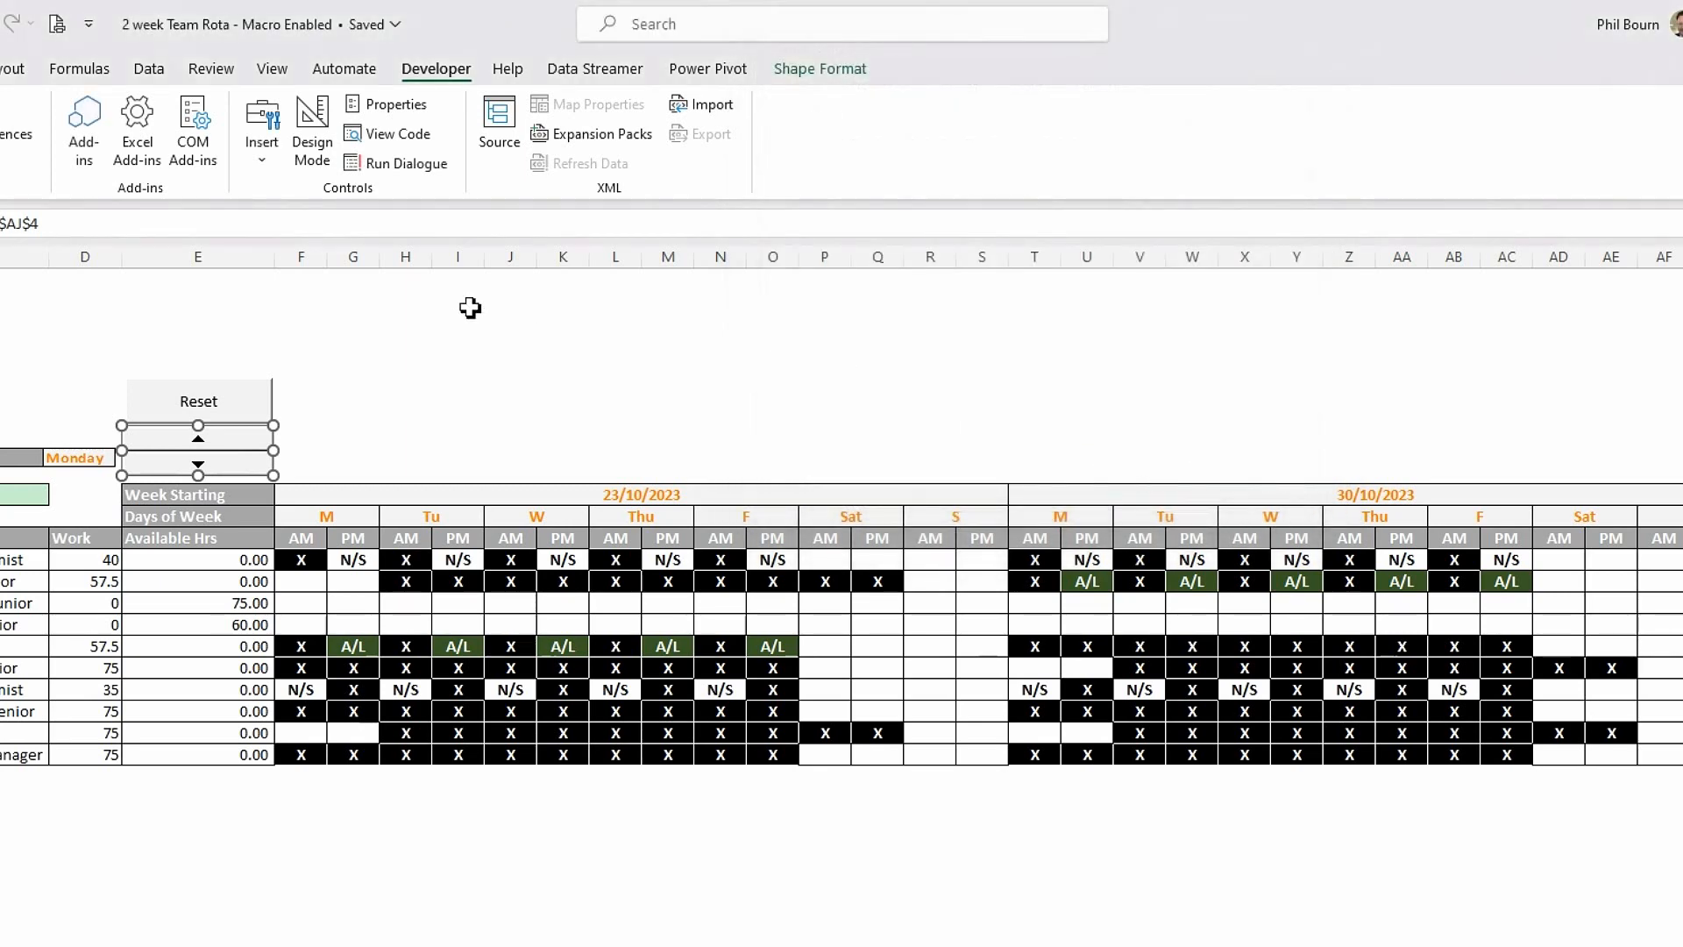
Unlock the Reset button in its protection settings while keeping Lock text enabled.
left_click(250, 401)
right_click(251, 401)
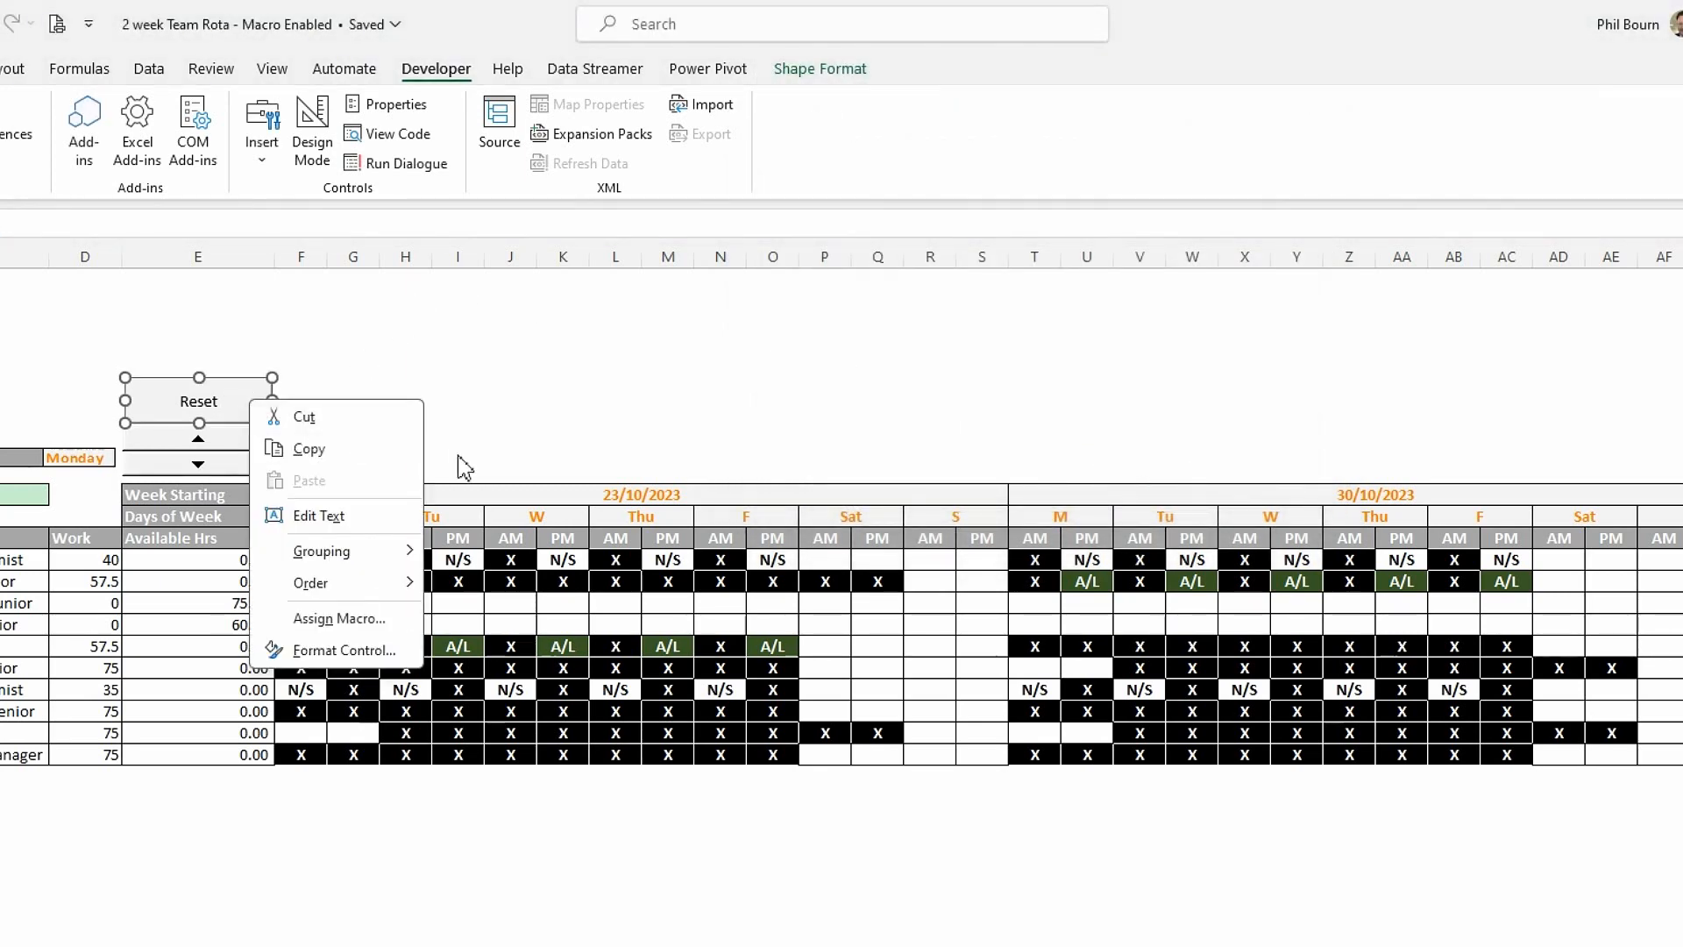
left_click(354, 654)
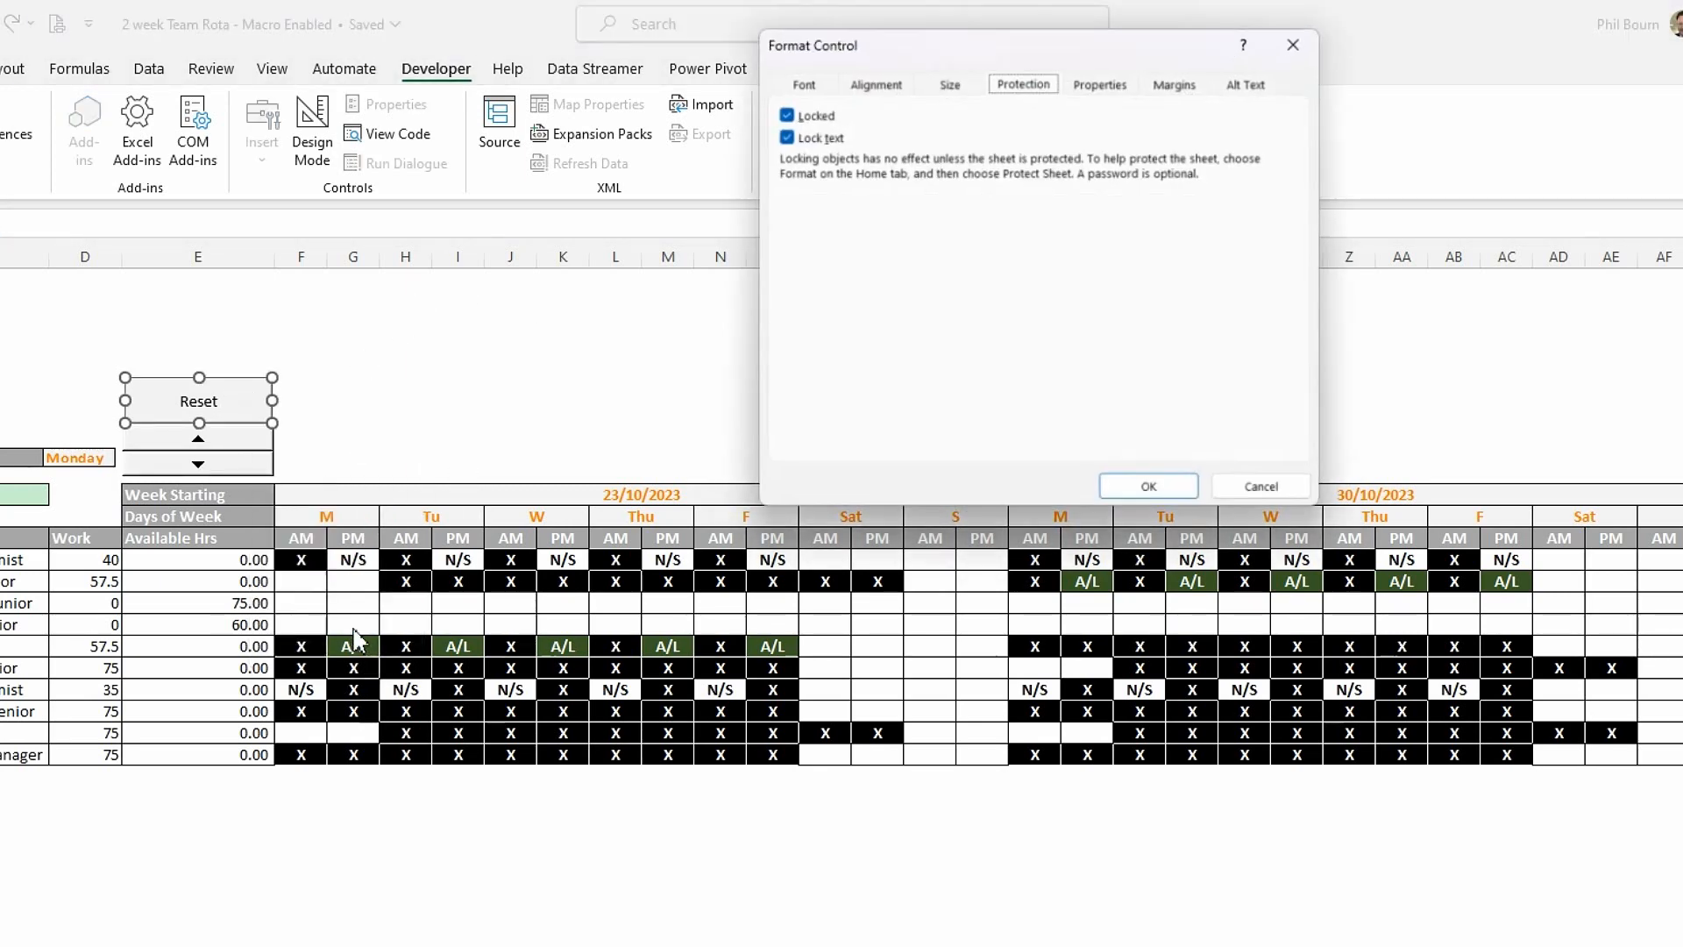
left_click(792, 111)
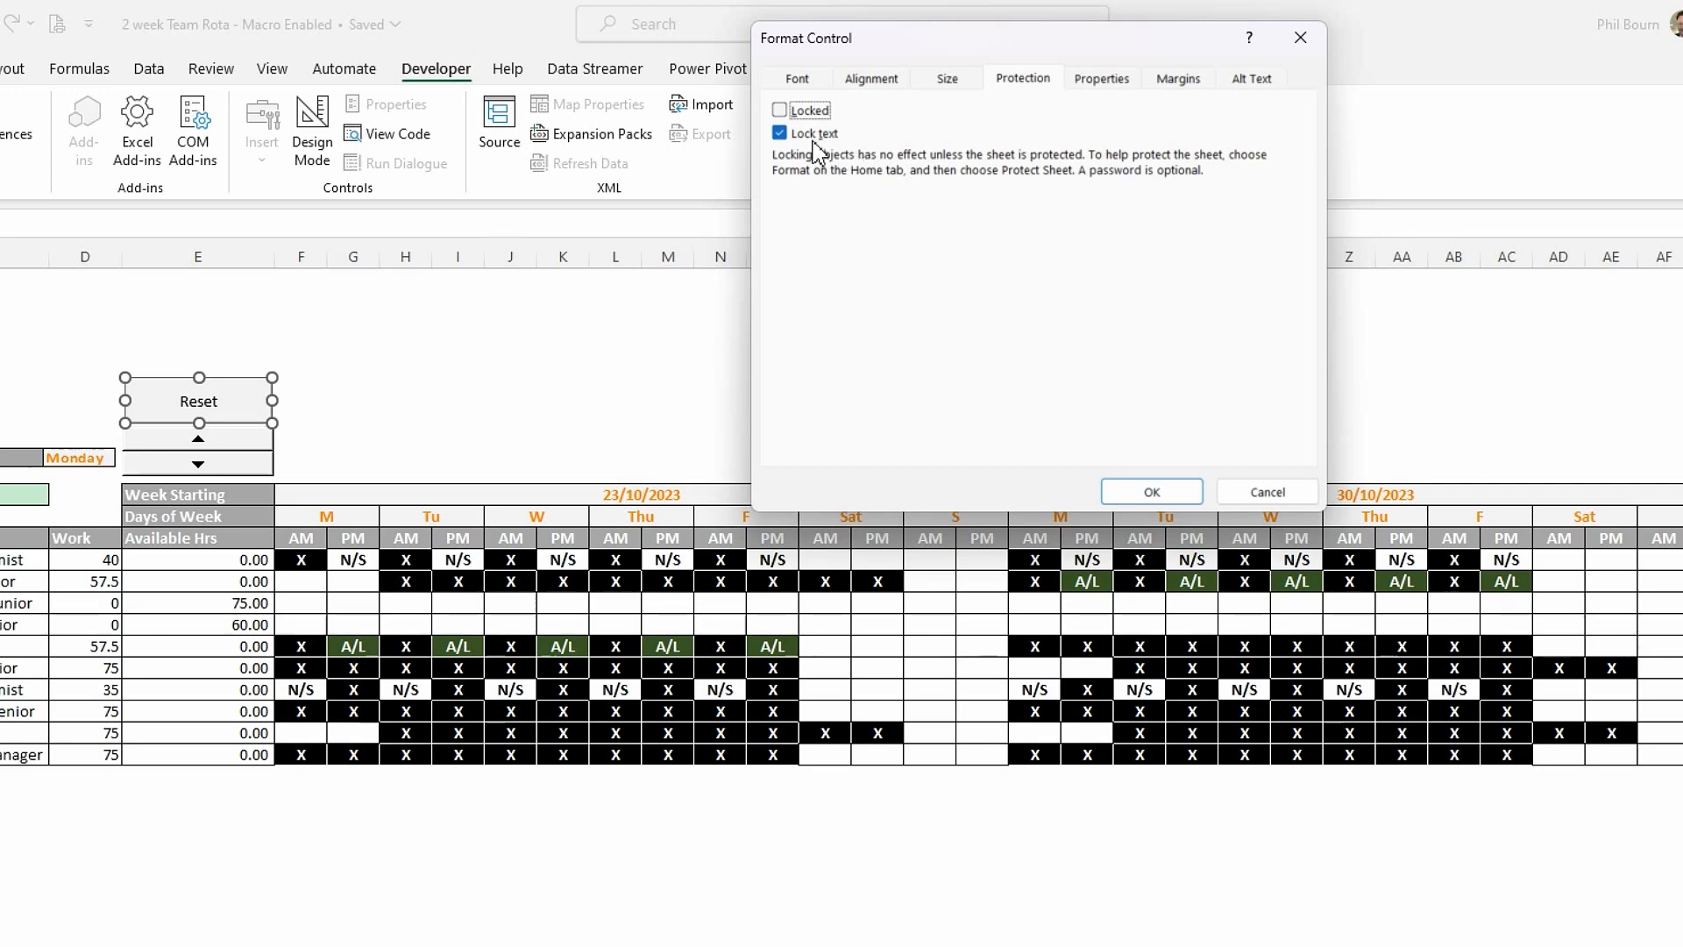
left_click(1151, 491)
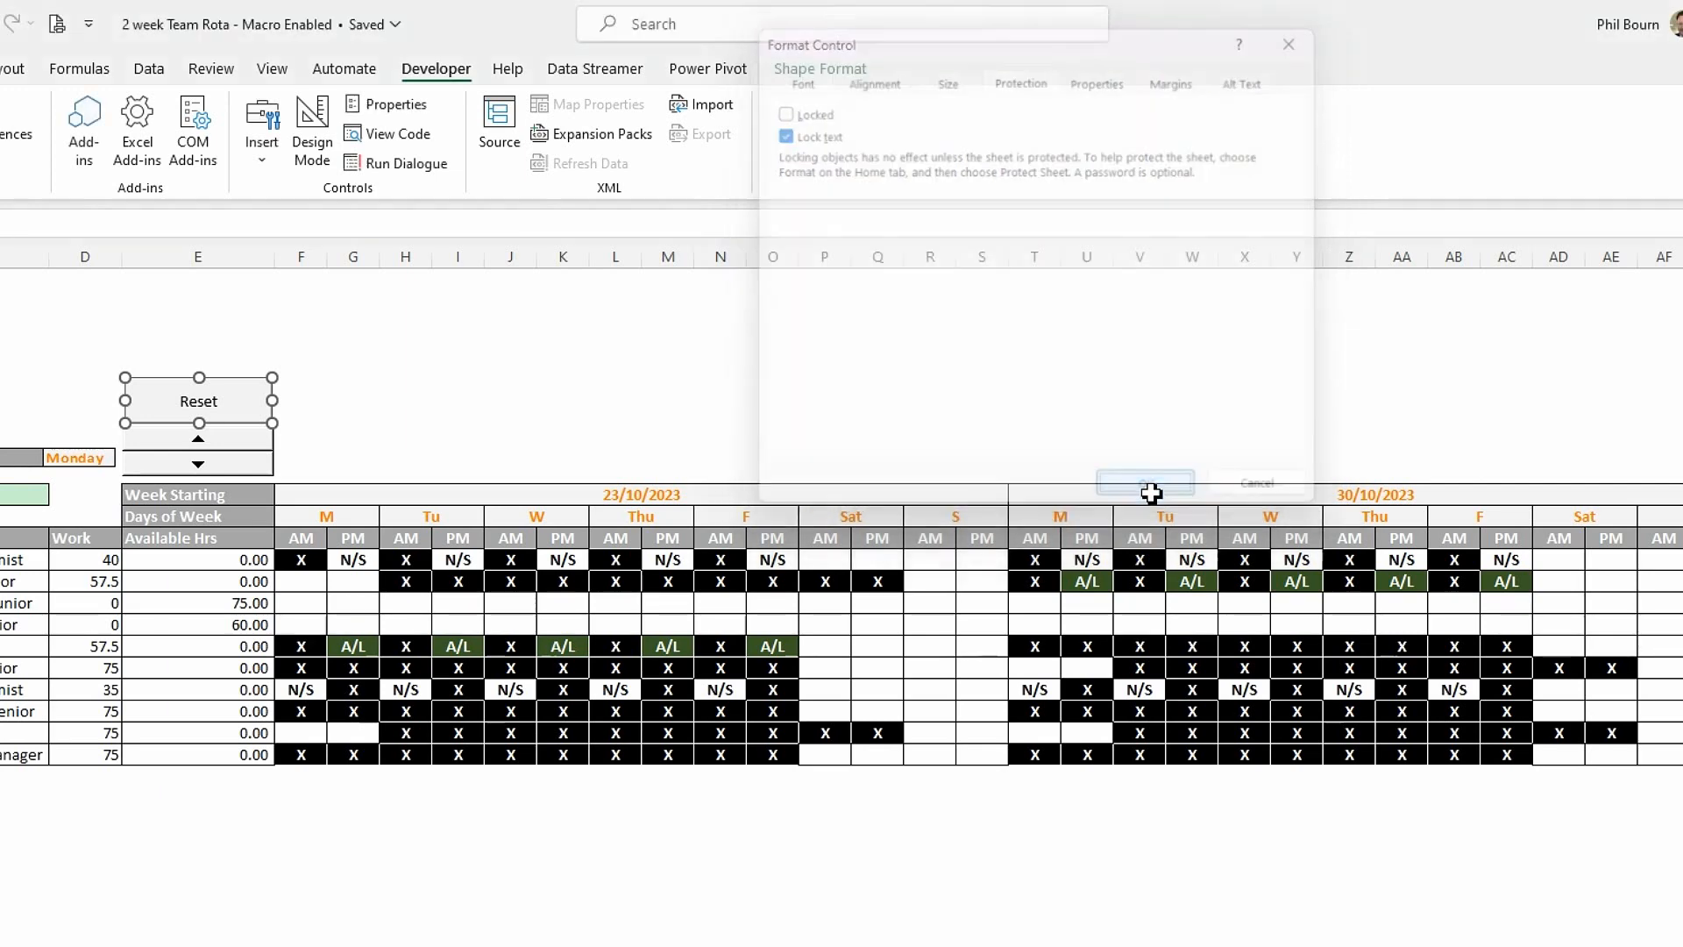
left_click(544, 307)
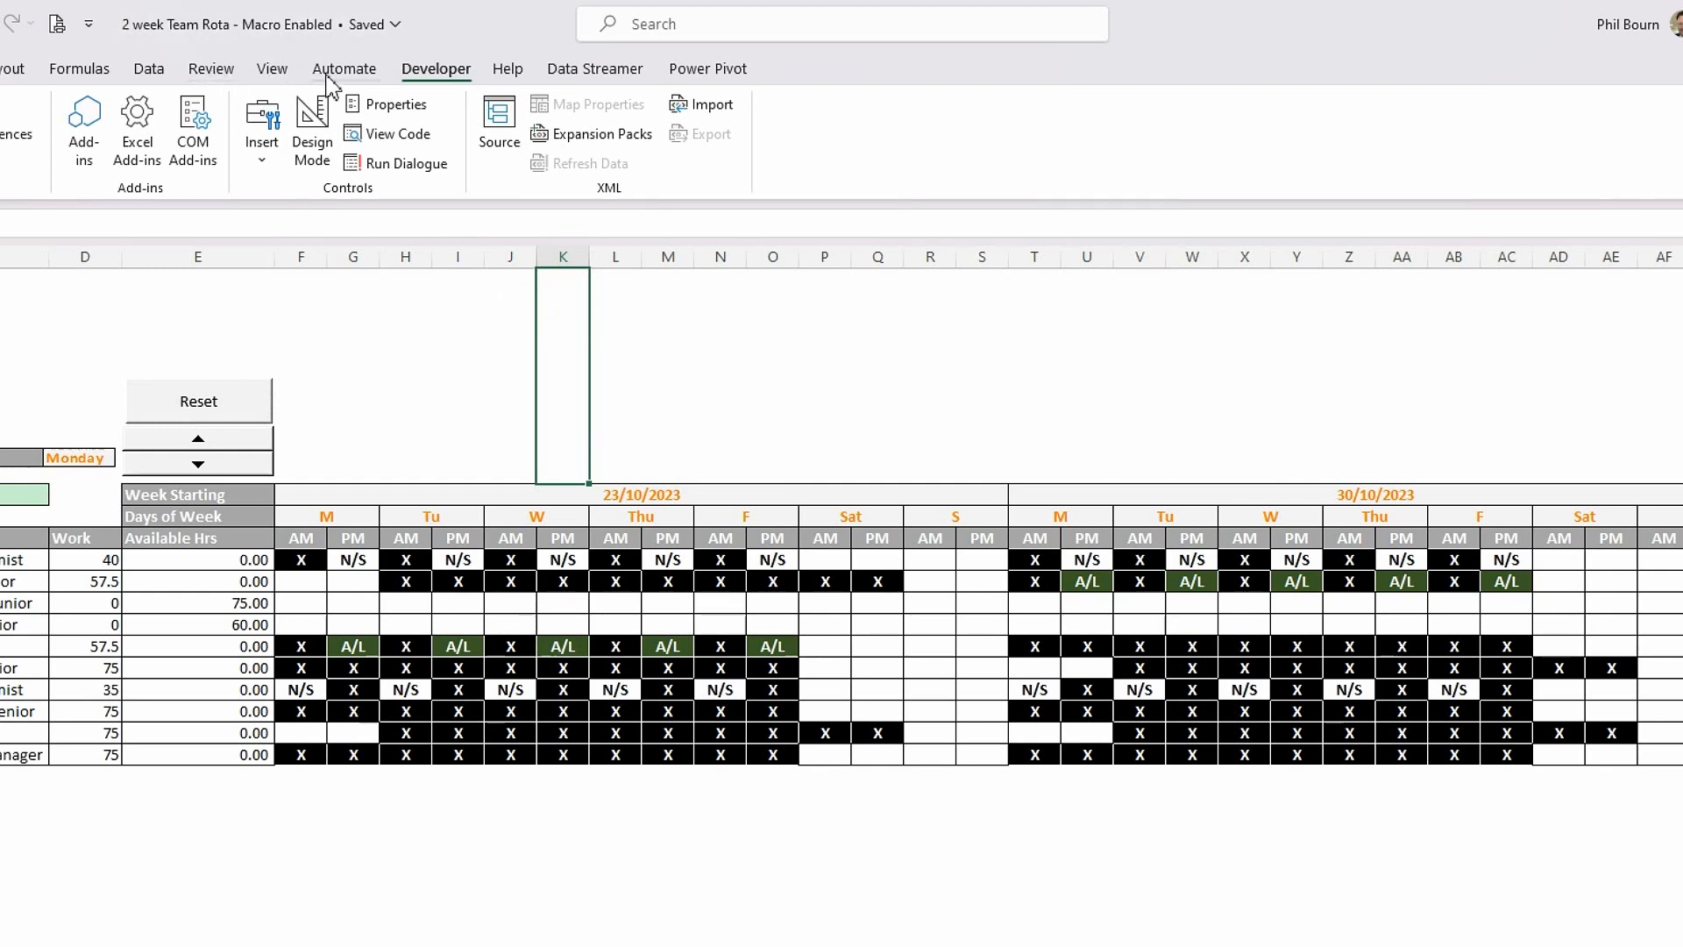
Protect the sheet without a password, allowing only selection of locked and unlocked cells.
left_click(215, 74)
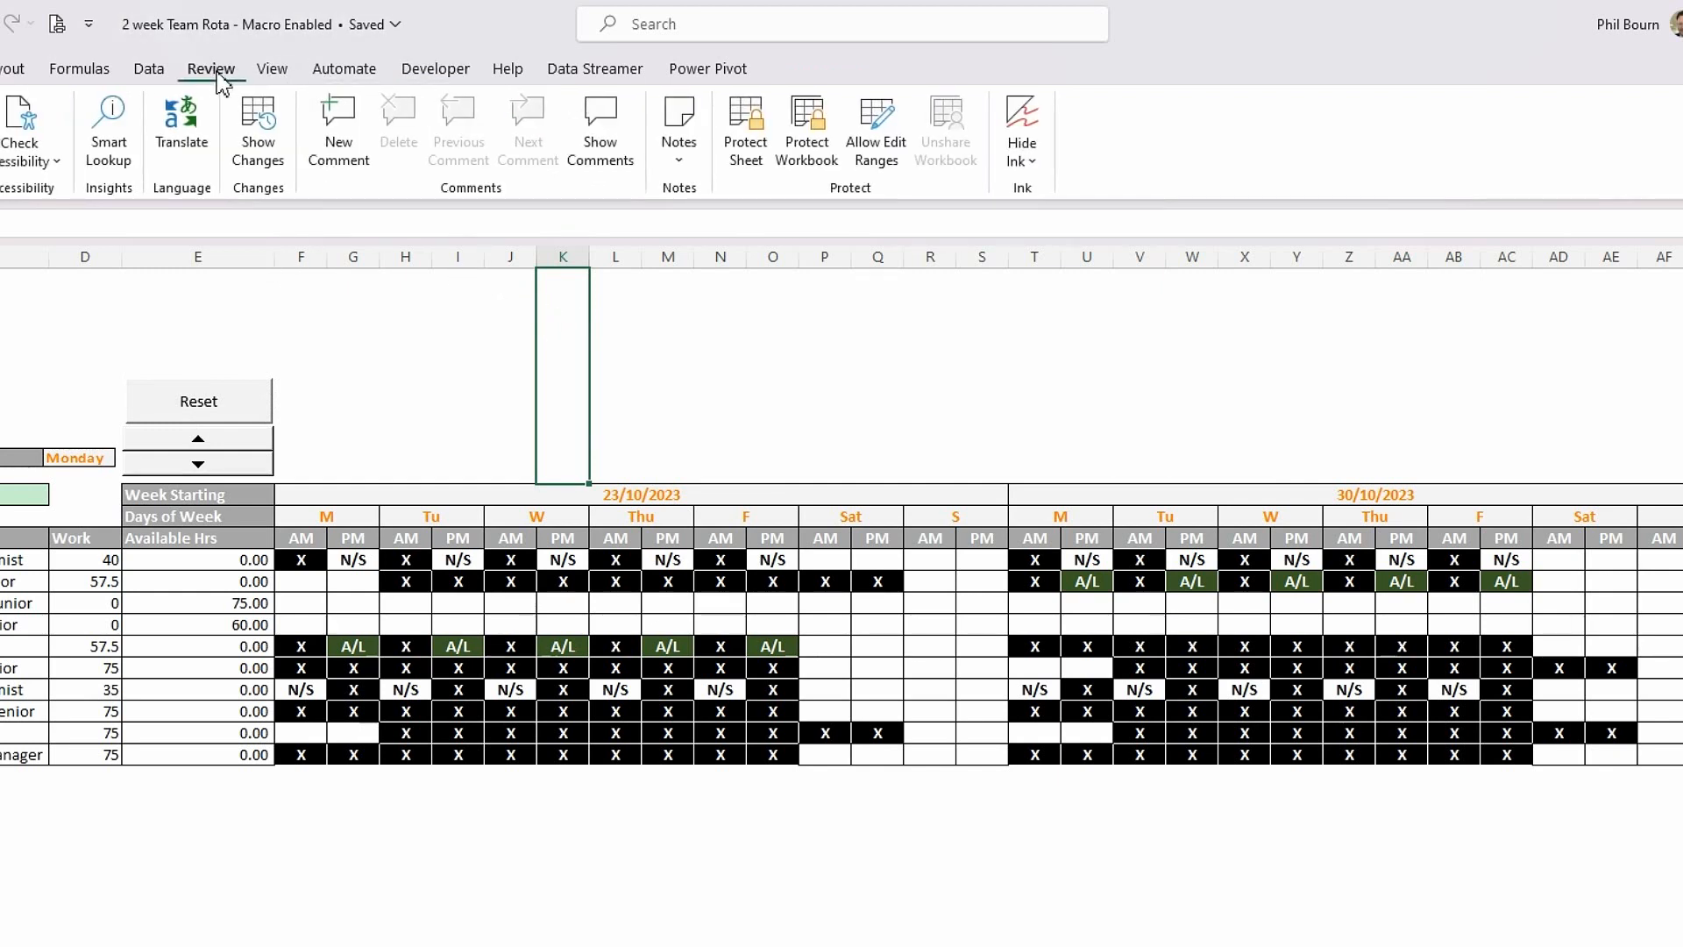
left_click(747, 131)
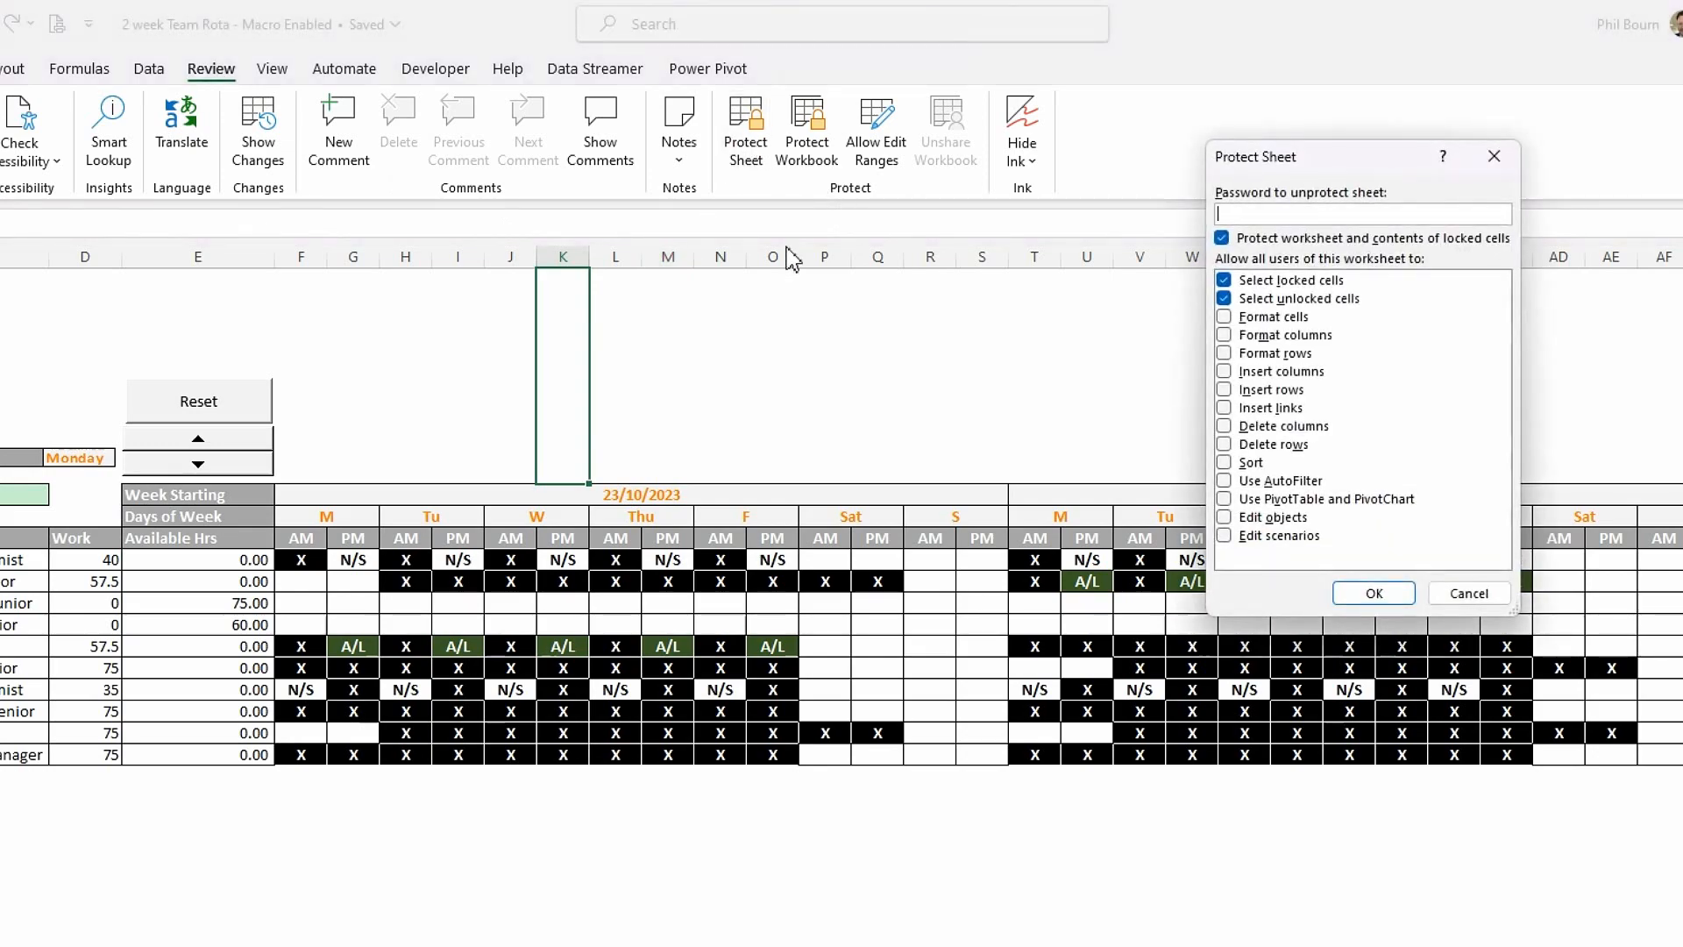
left_click(1373, 594)
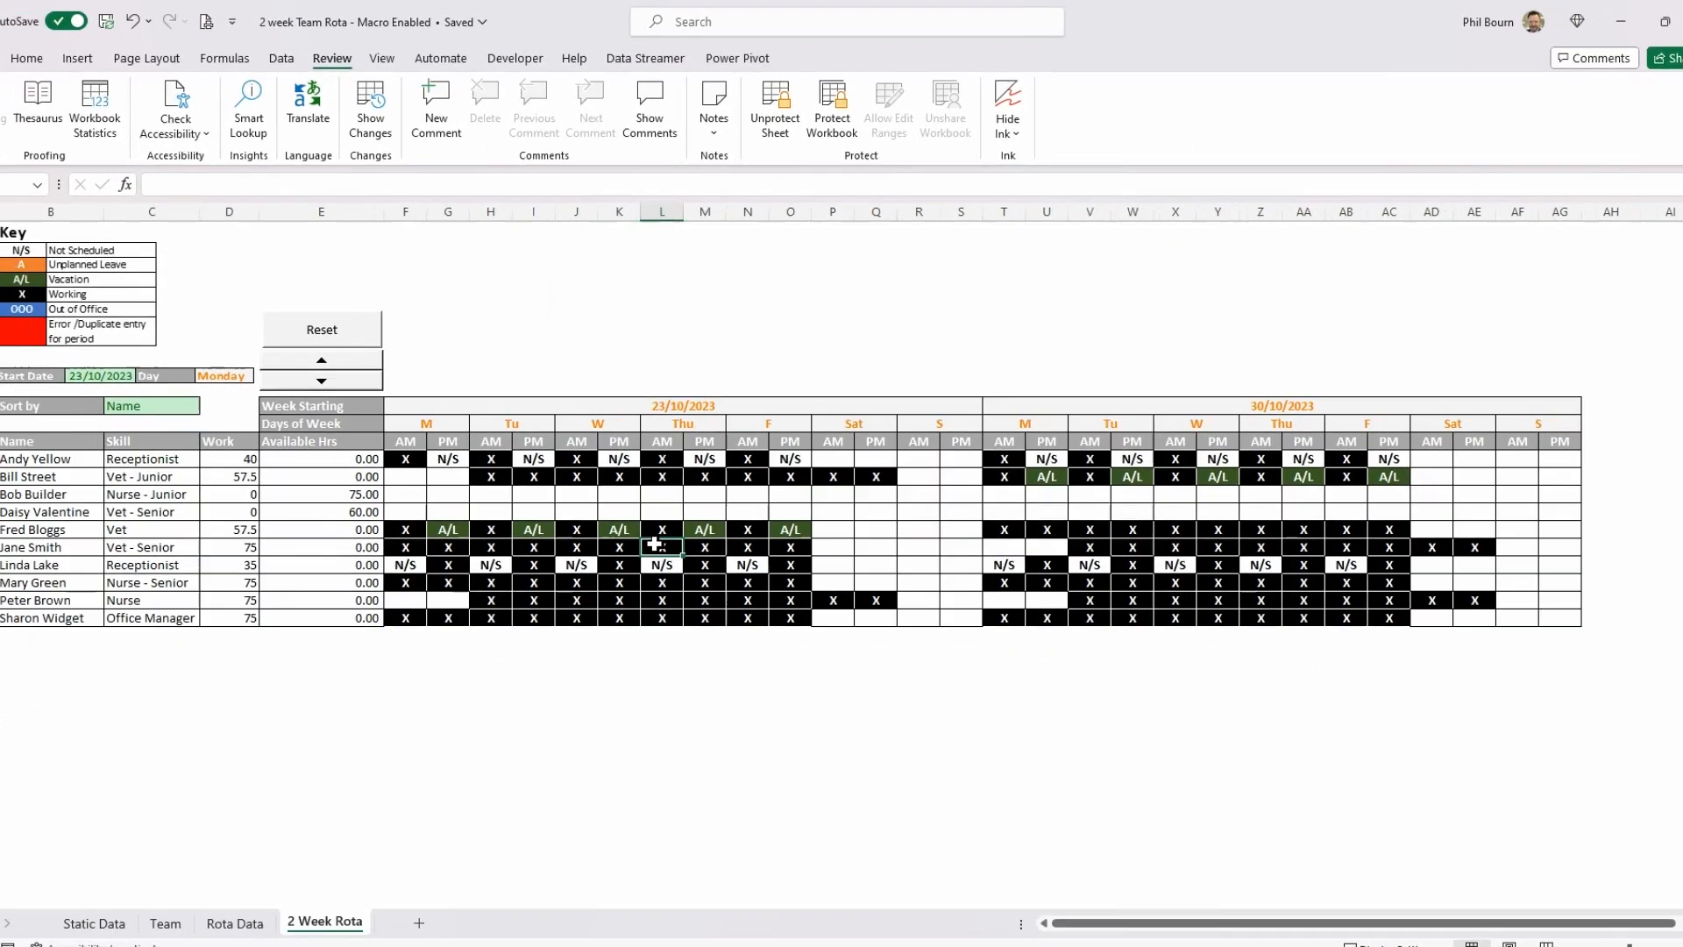
Try to edit the locked schedule cell L11 to test the sheet protection.
left_click(616, 668)
double_click(668, 515)
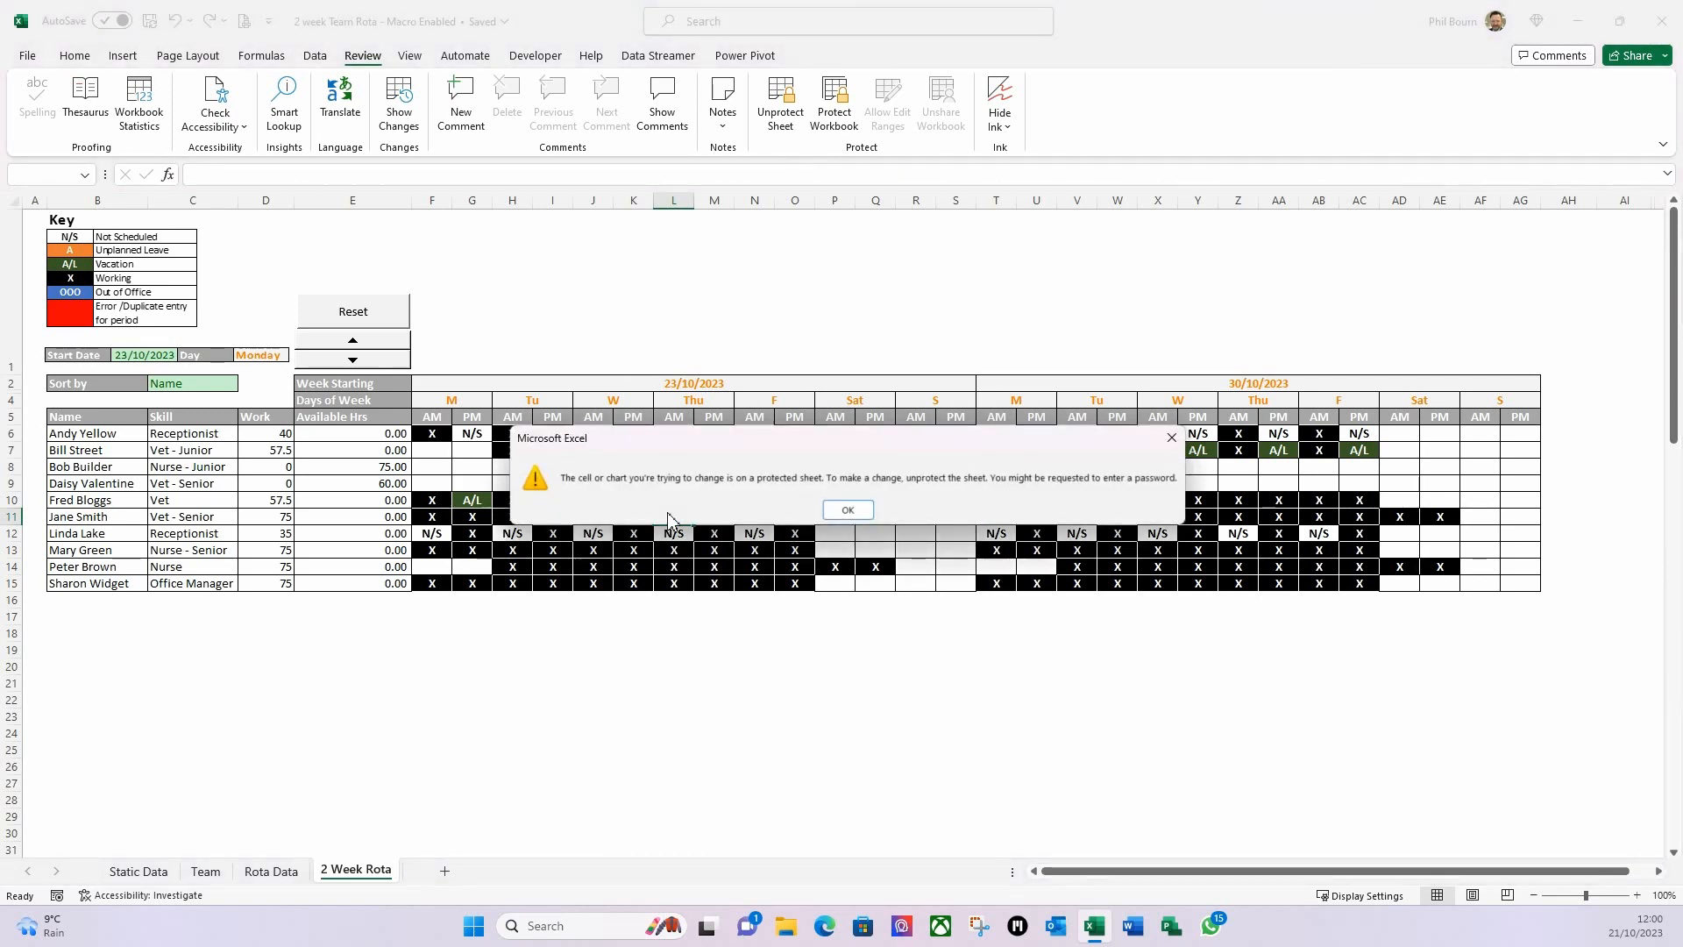
left_click(845, 511)
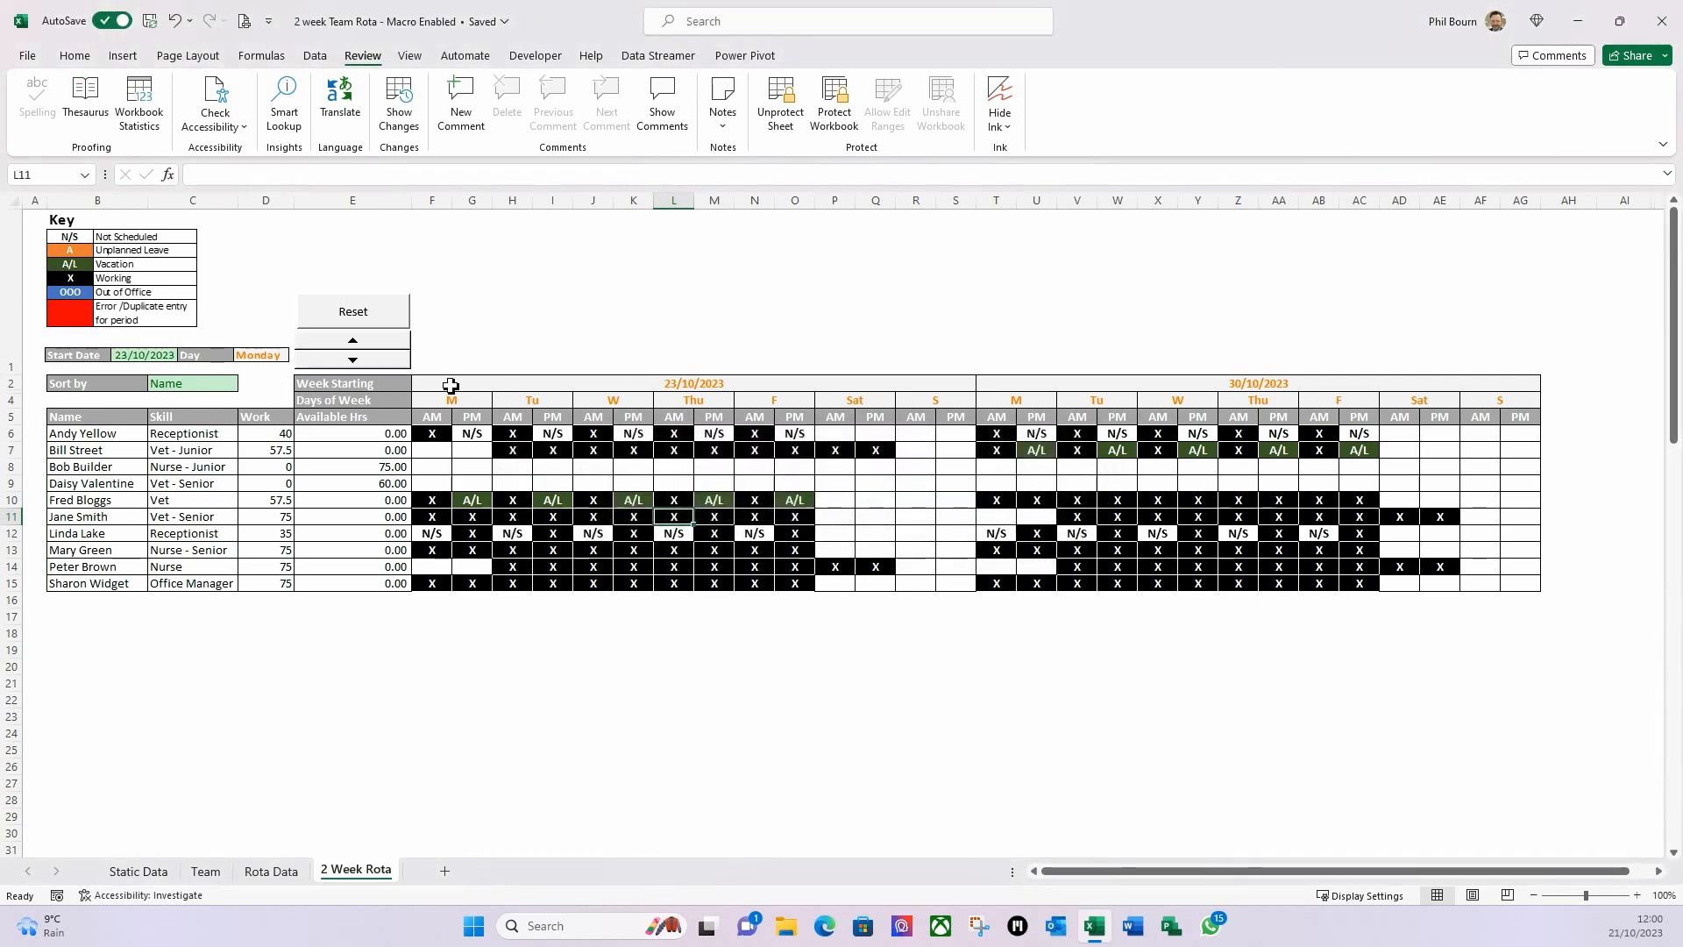
Test the spinner by advancing the rota start date to 06/11/2023, and reset it to 23/10/2023.
left_click(359, 348)
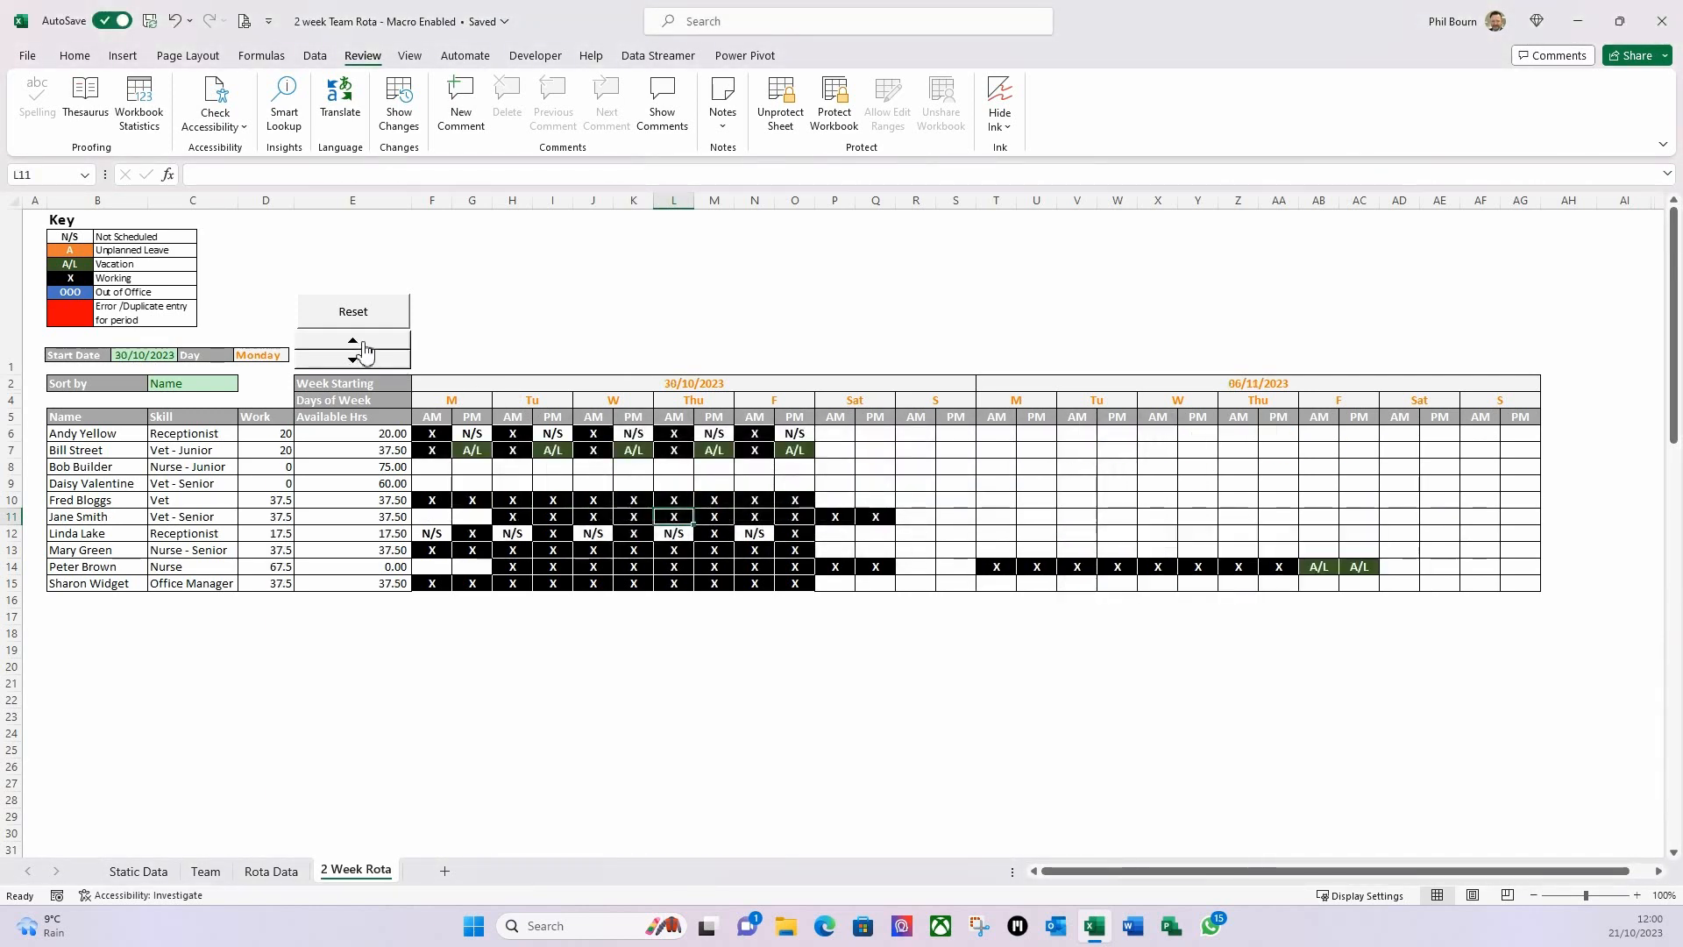
left_click(364, 348)
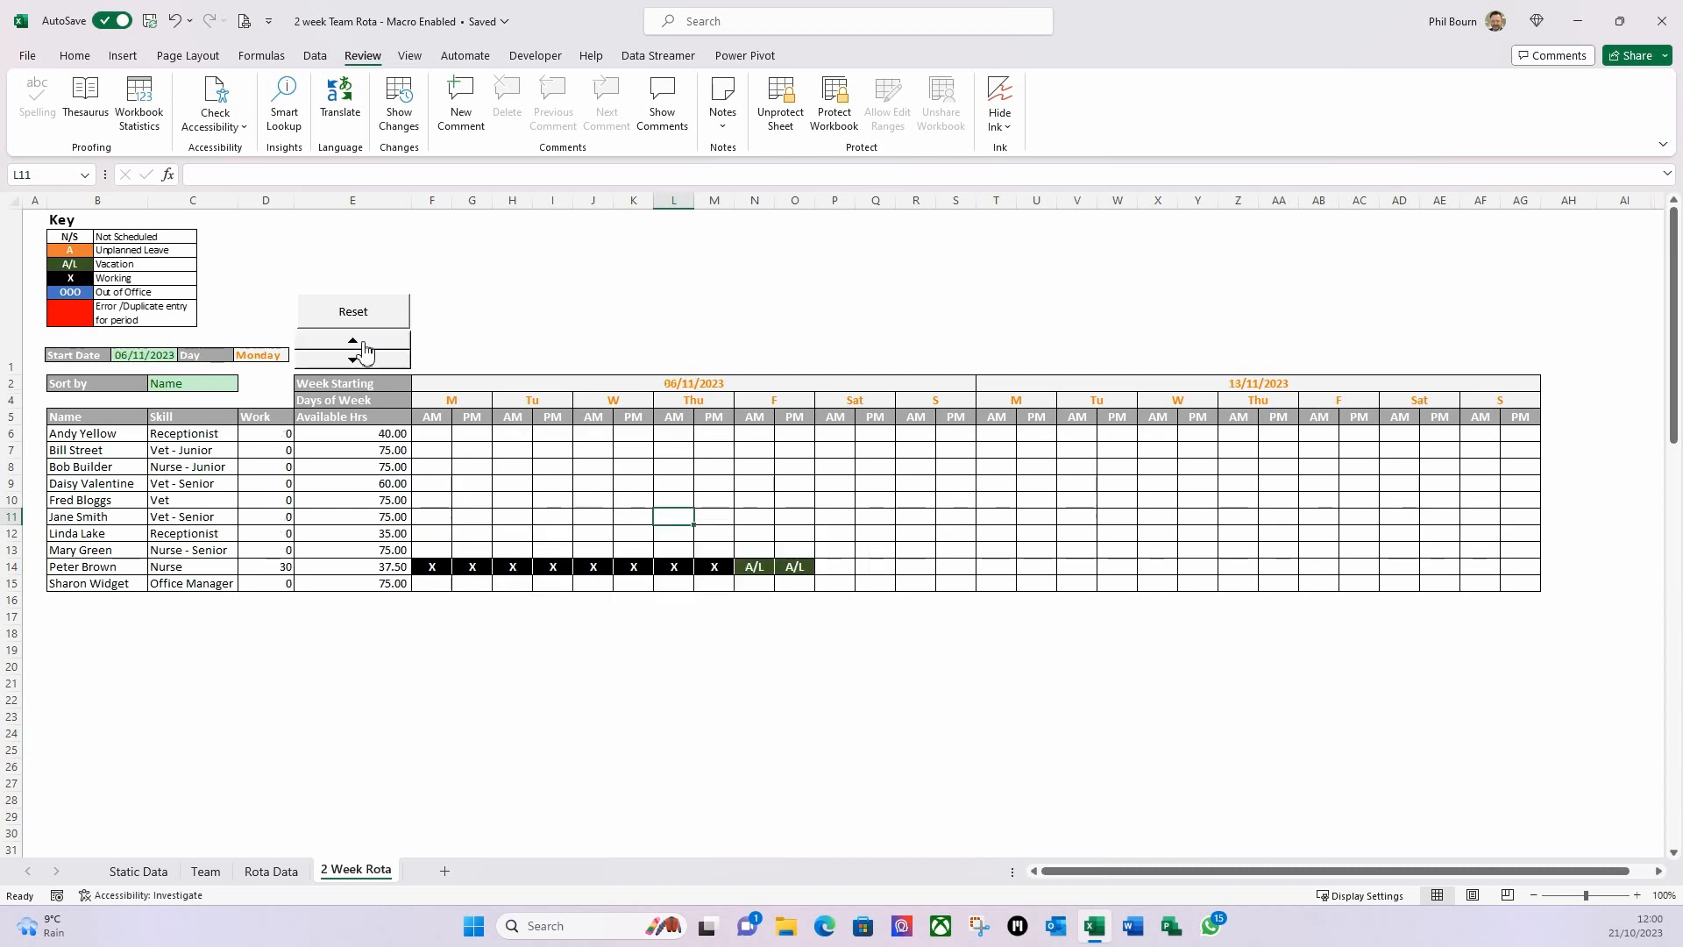
left_click(383, 323)
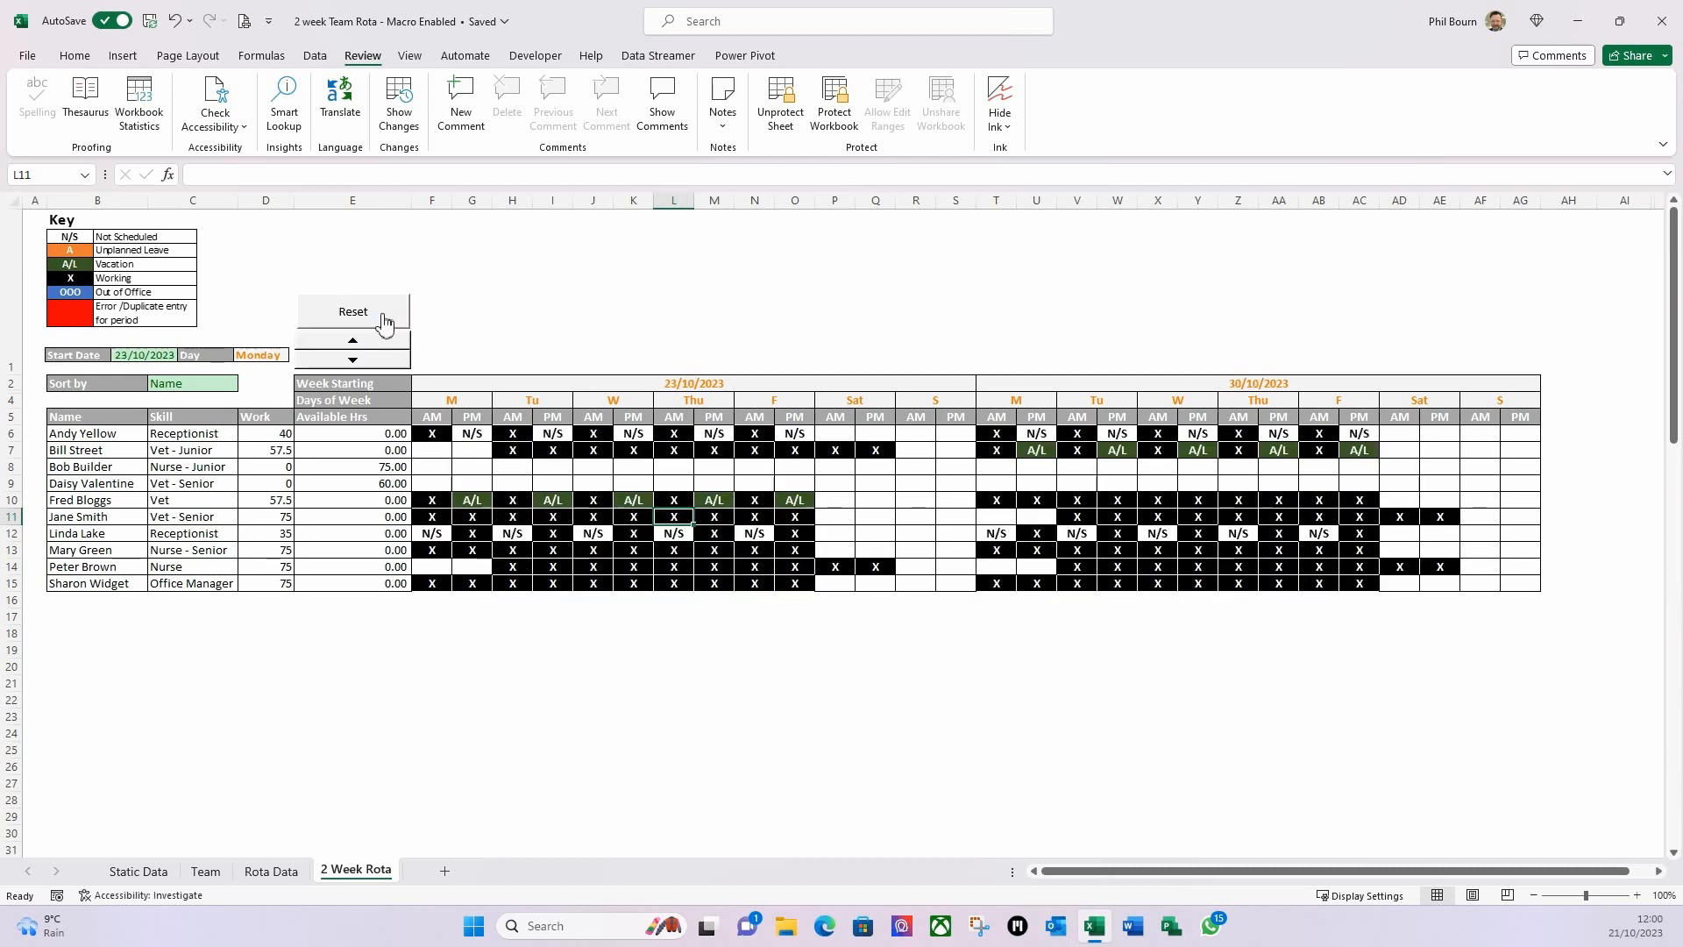
Test the sort selector by sorting the rota by Skill and switching it back to Name.
left_click(228, 384)
left_click(247, 386)
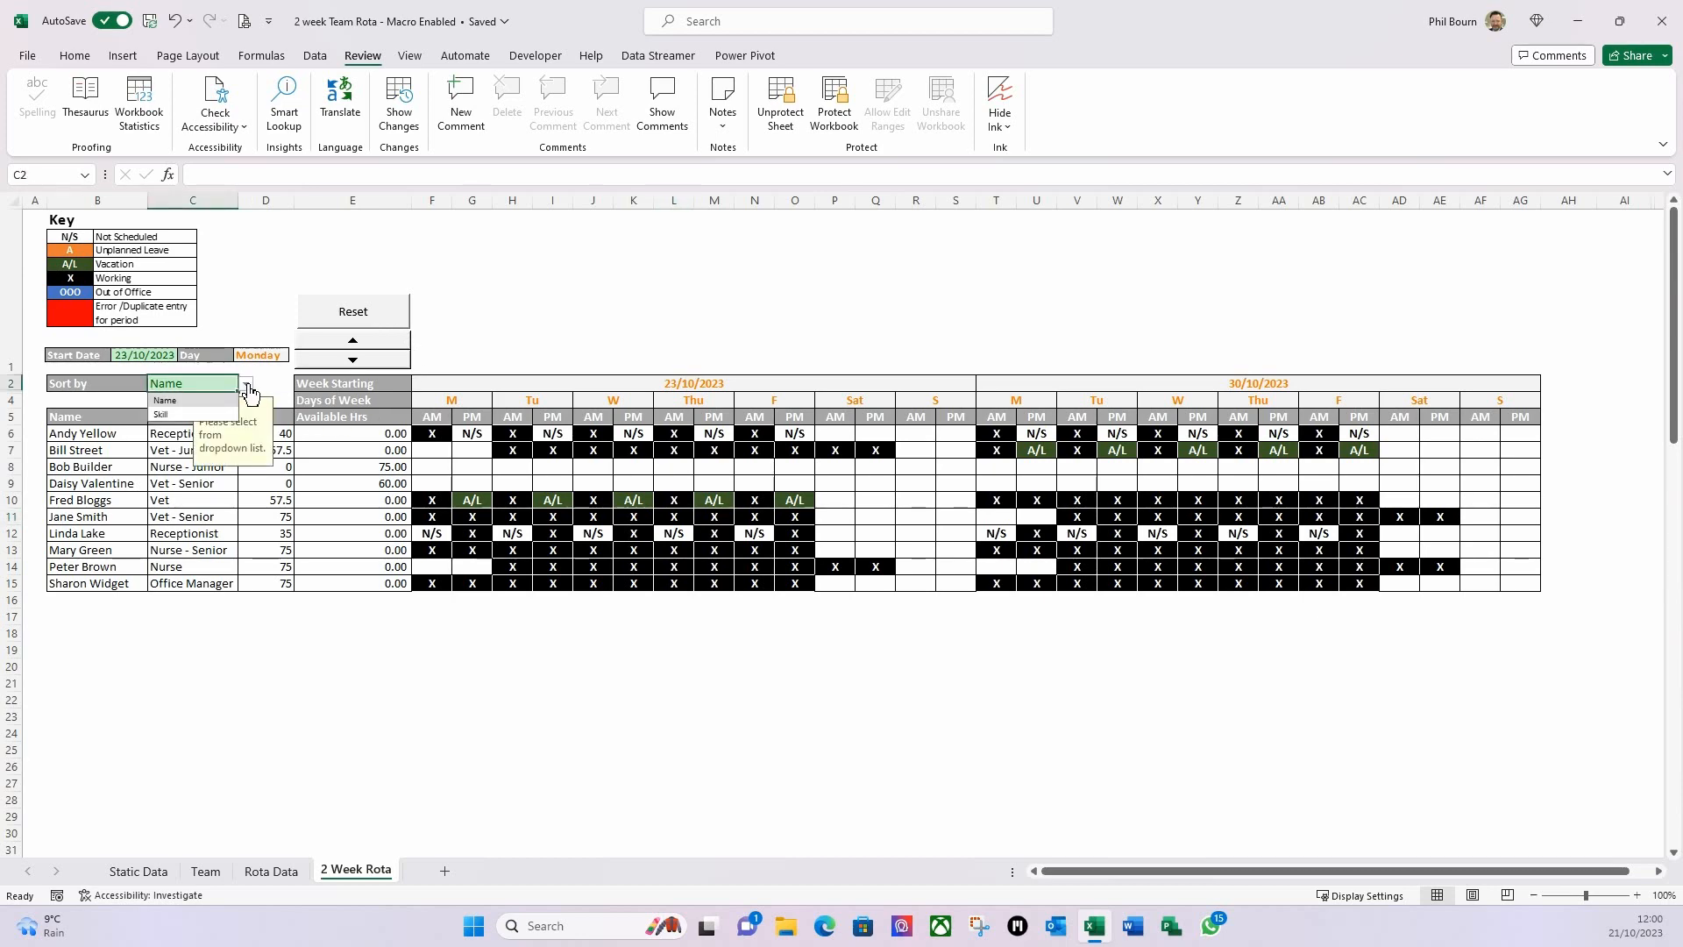
left_click(184, 415)
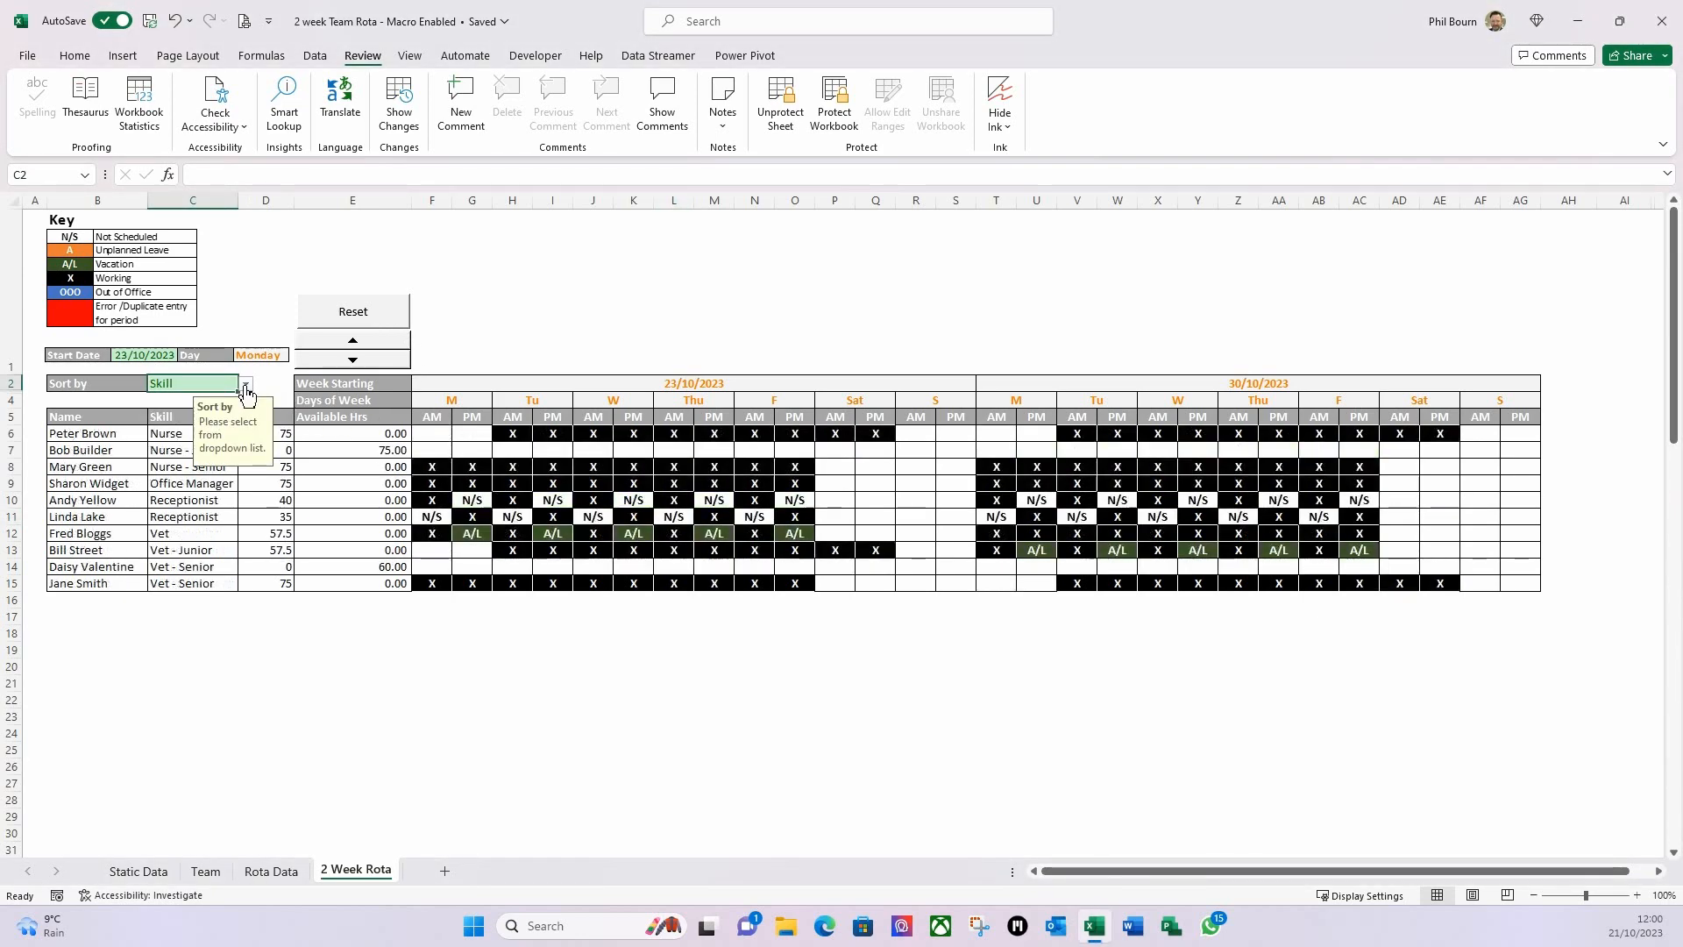
left_click(247, 389)
left_click(180, 402)
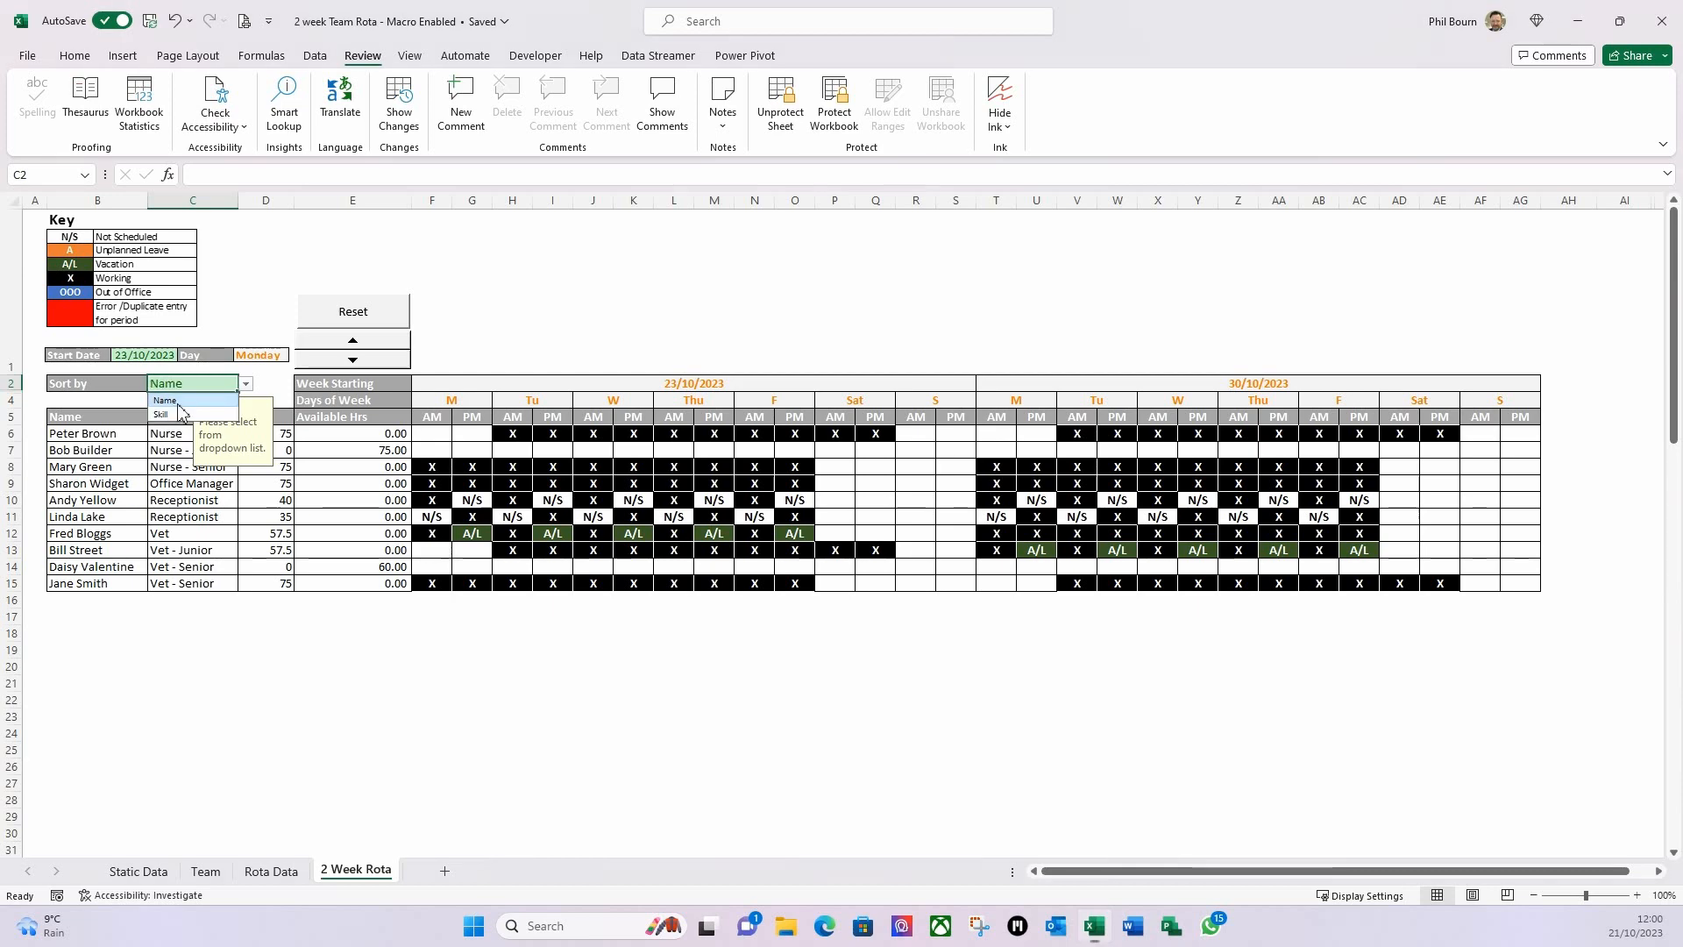
left_click(480, 317)
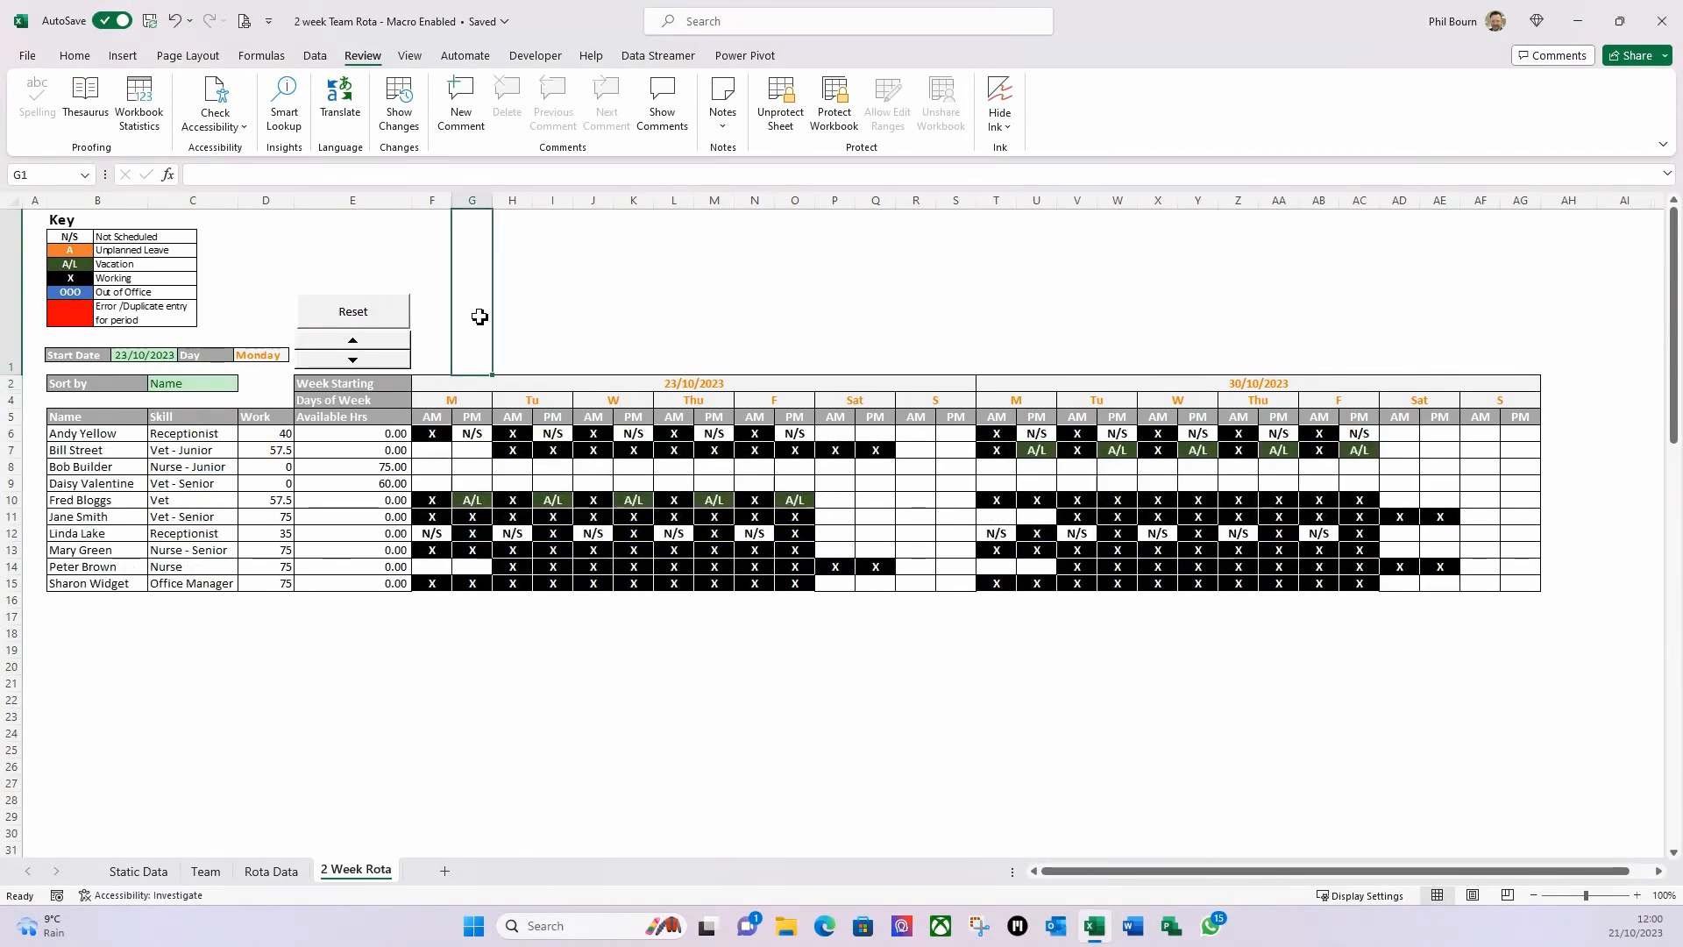
Try to edit the locked skill cell C8 to test the sheet protection.
left_click(246, 280)
left_click(244, 470)
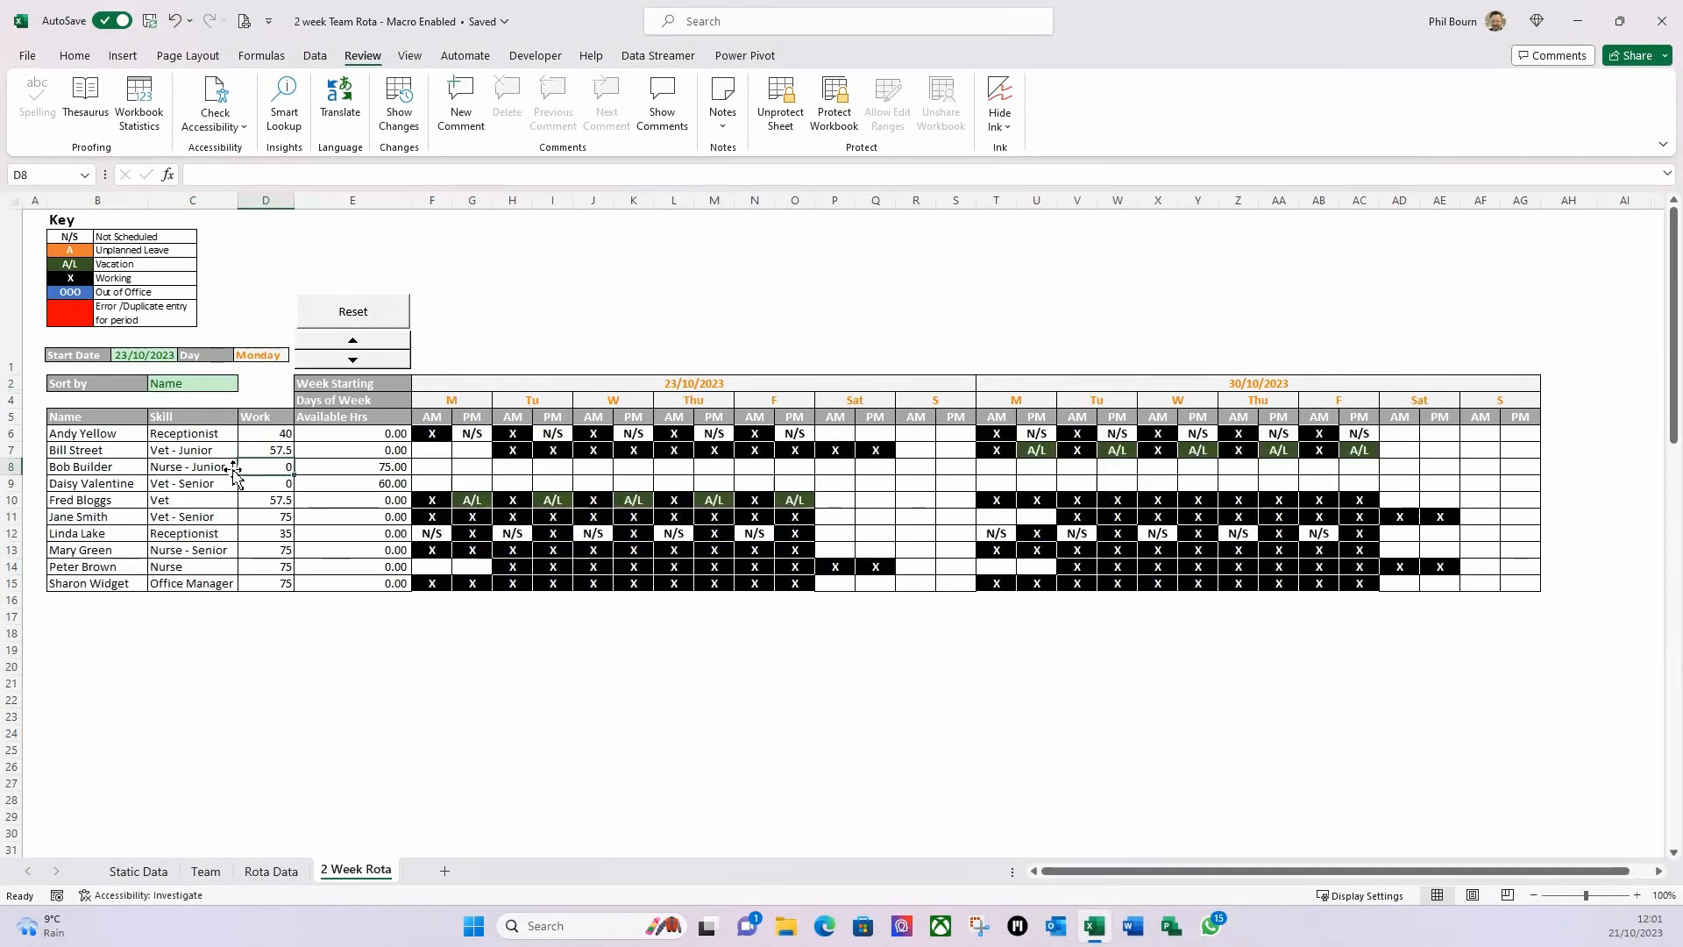
left_click(175, 468)
double_click(175, 468)
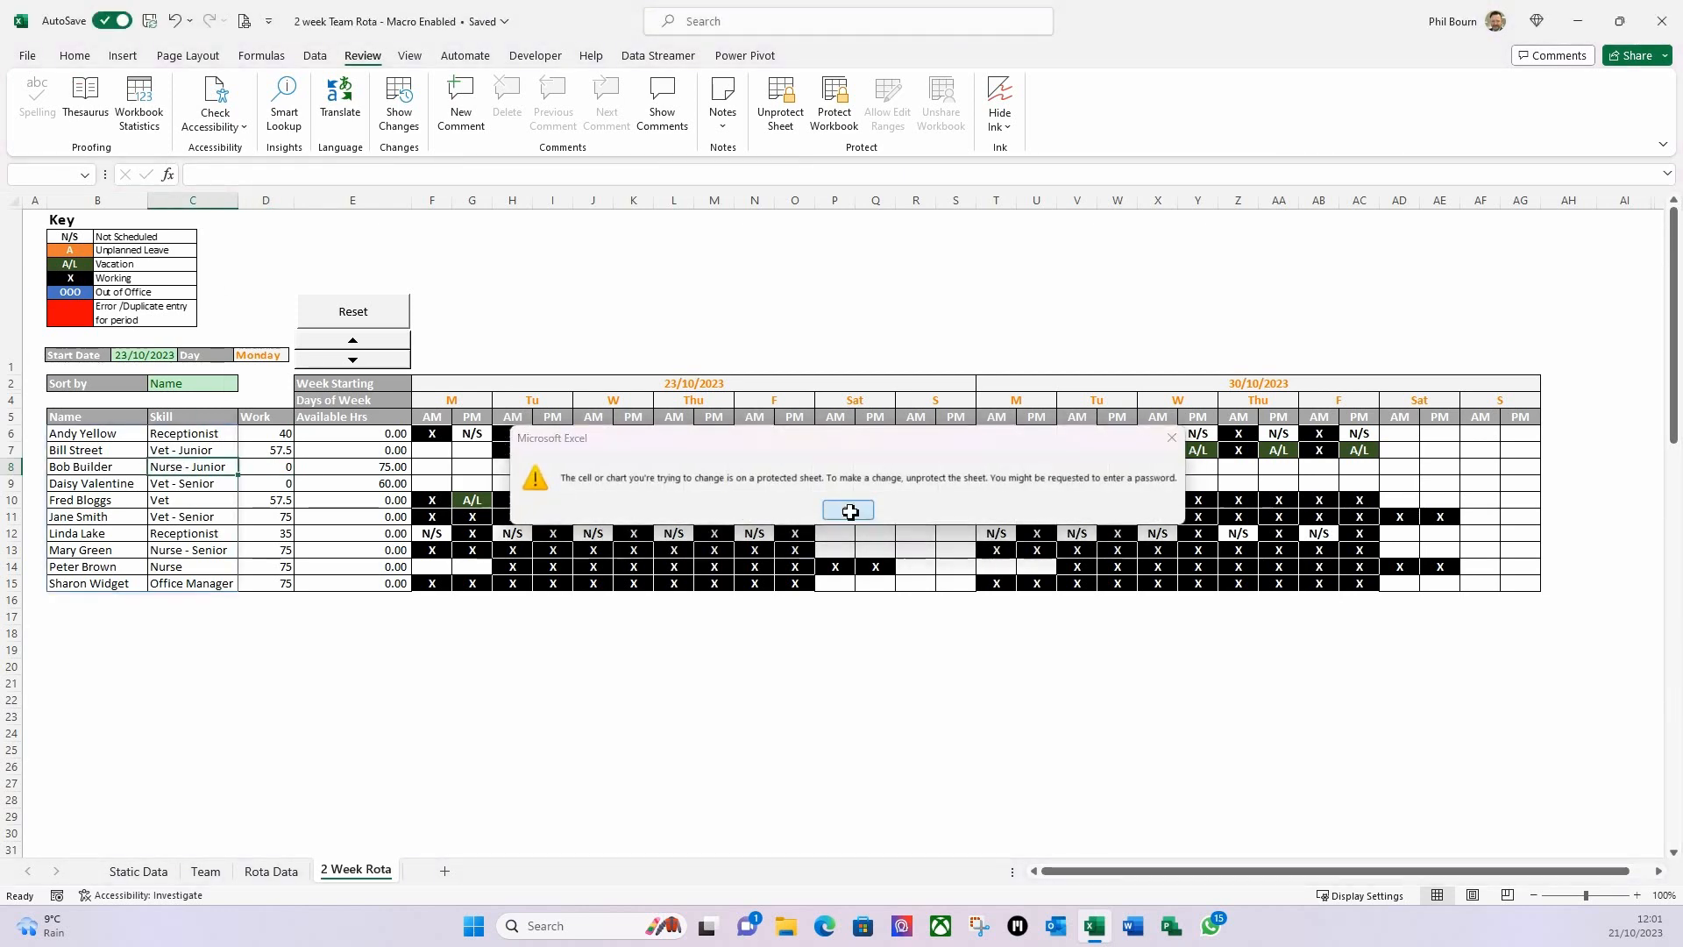
left_click(844, 512)
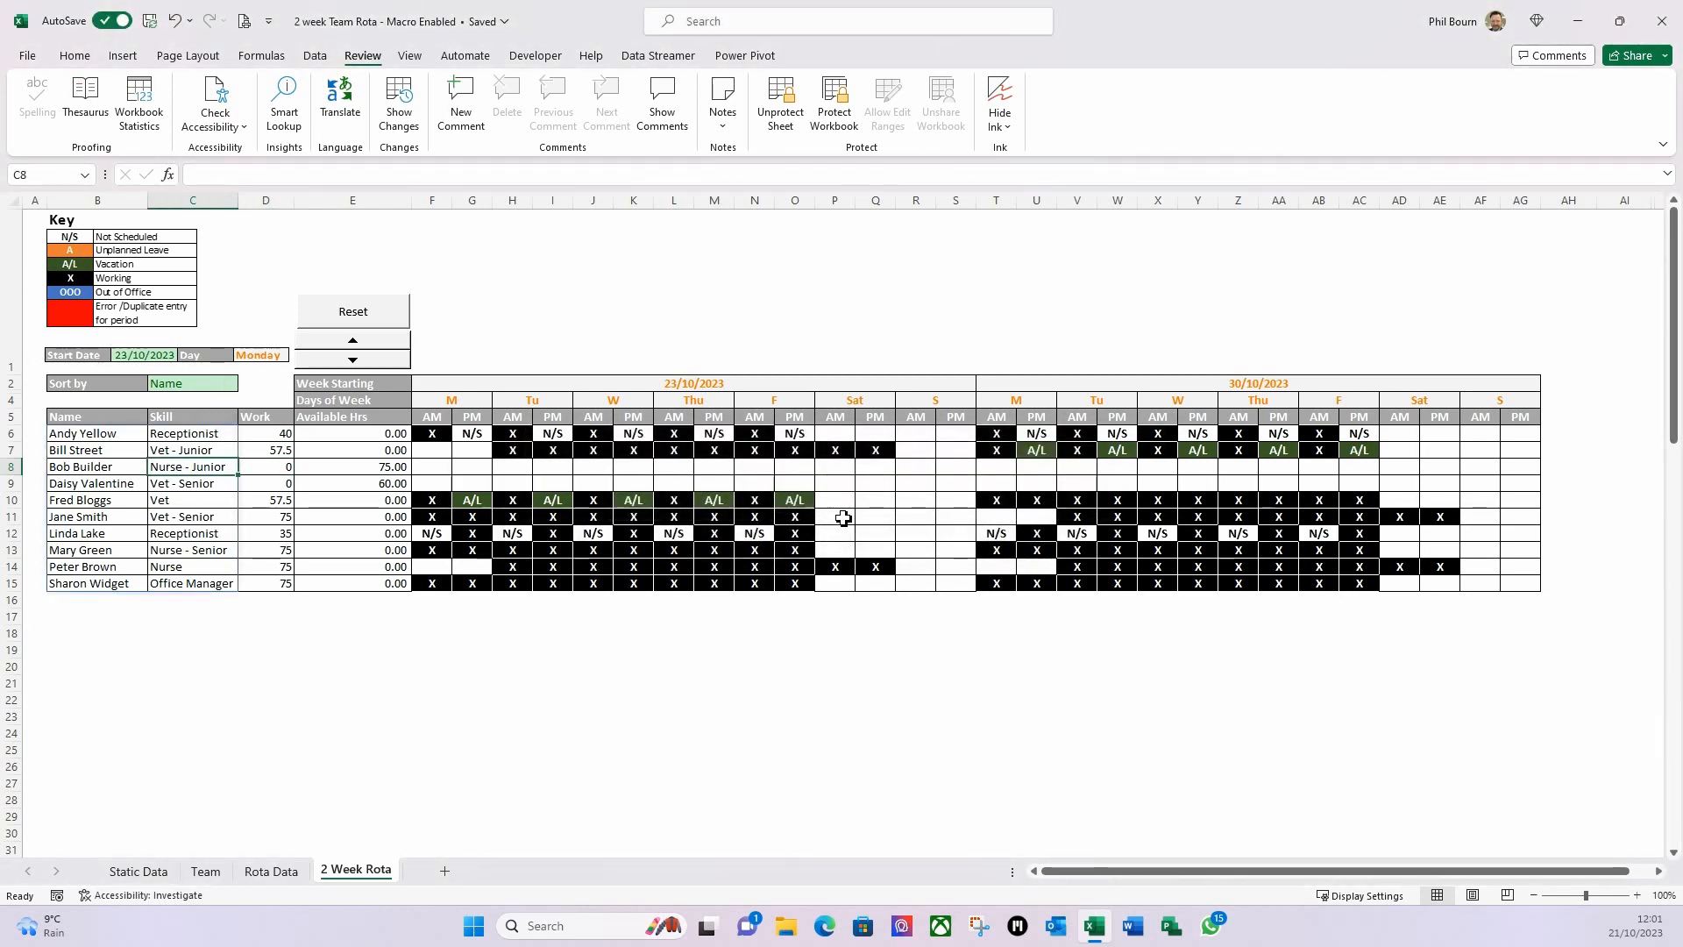
Unprotect the sheet and check its print preview, returning to the worksheet.
left_click(780, 104)
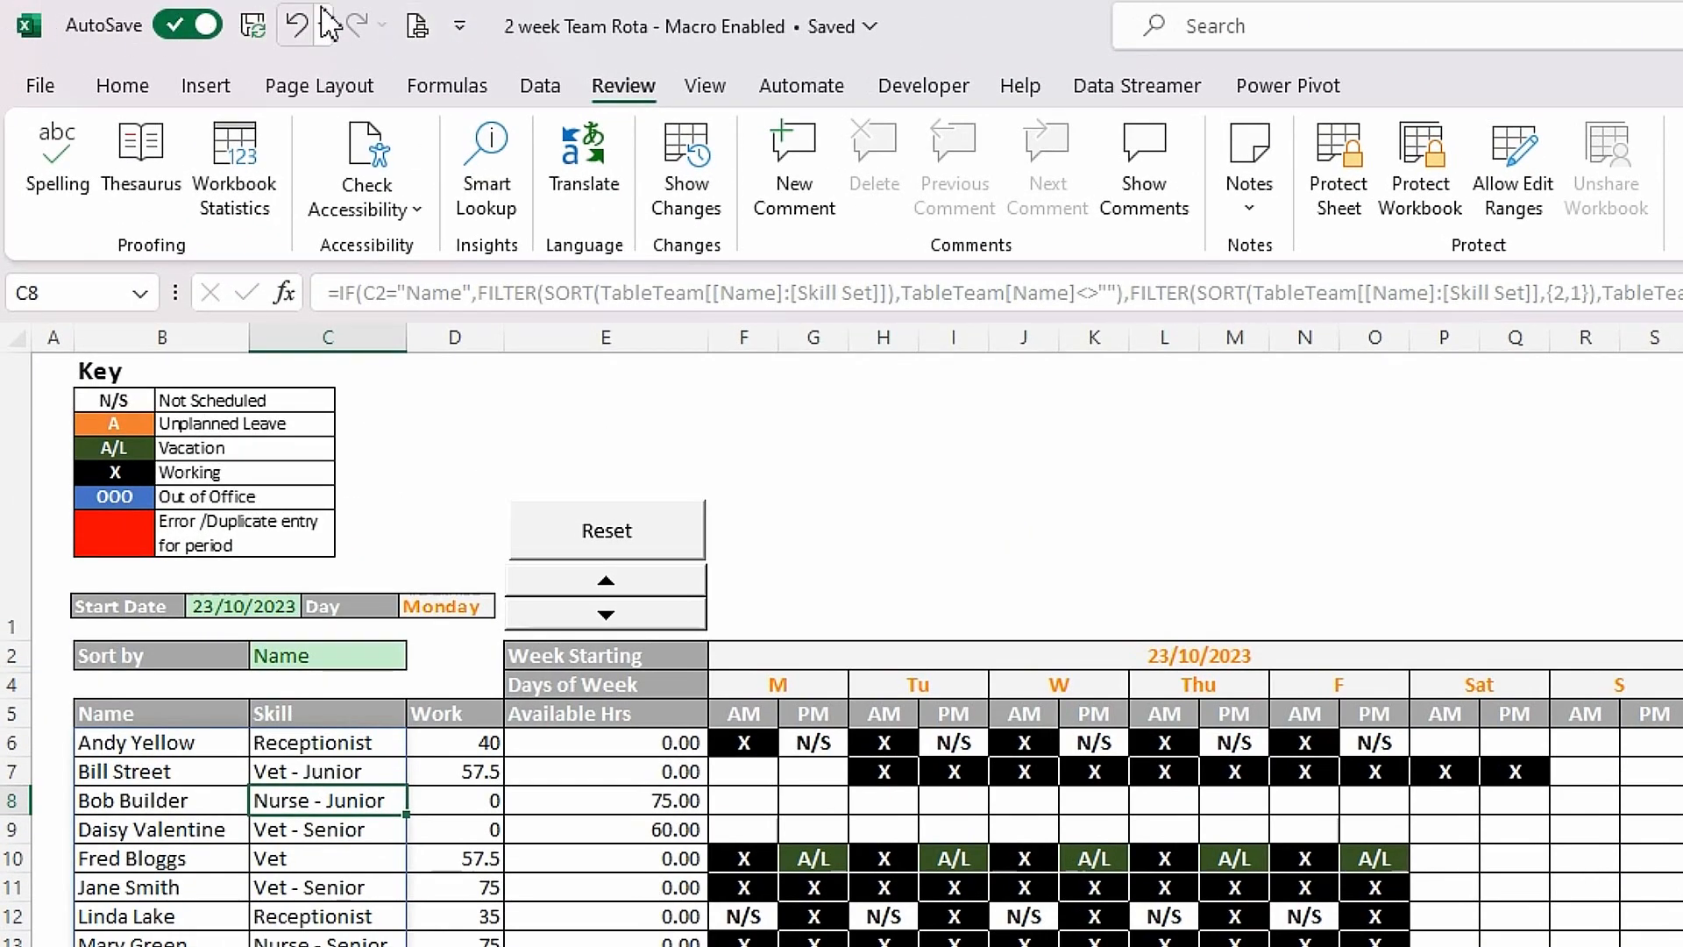
left_click(417, 28)
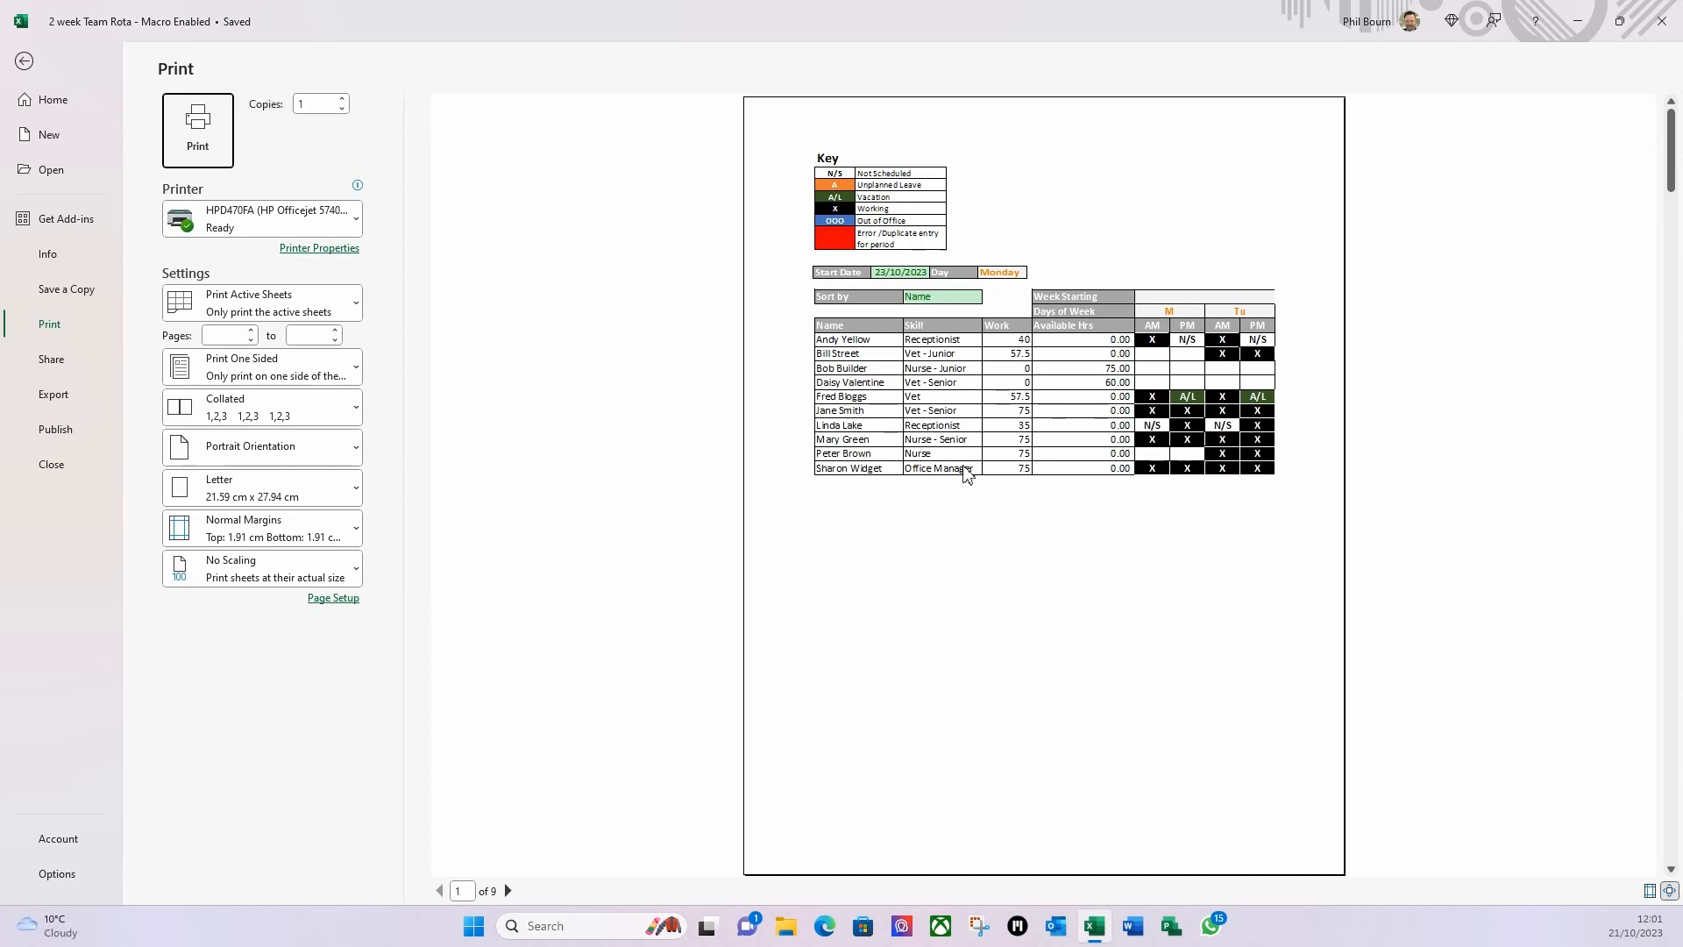
left_click(24, 61)
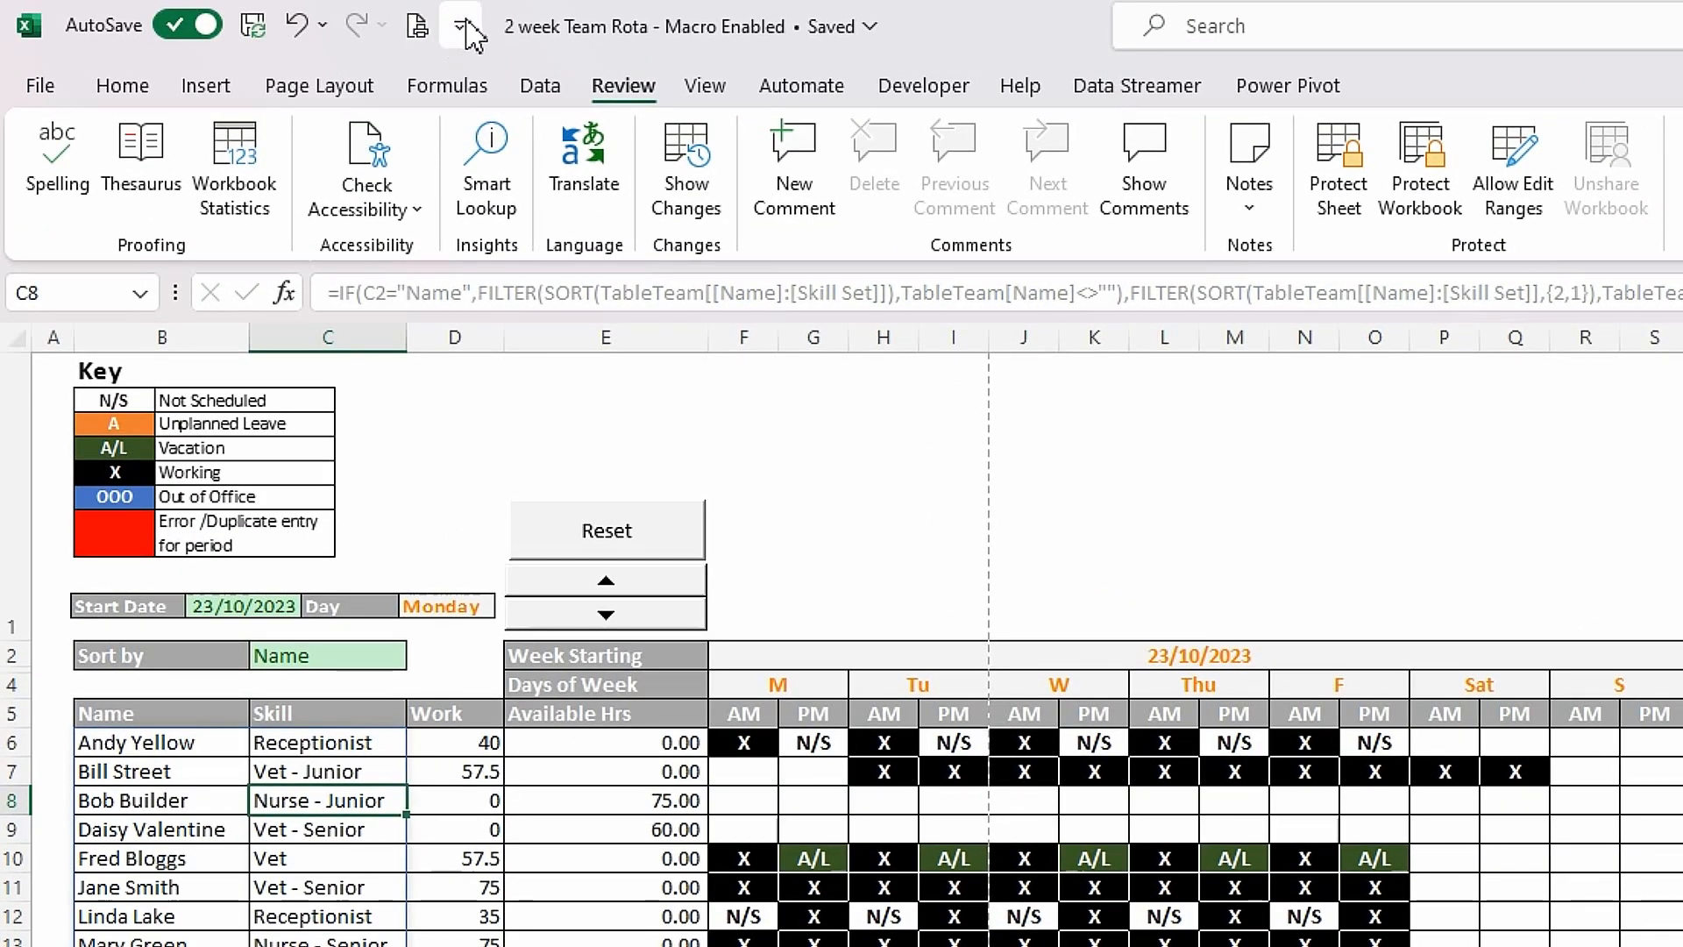
Remove Print Preview and Print from the Quick Access Toolbar and add it back.
left_click(462, 29)
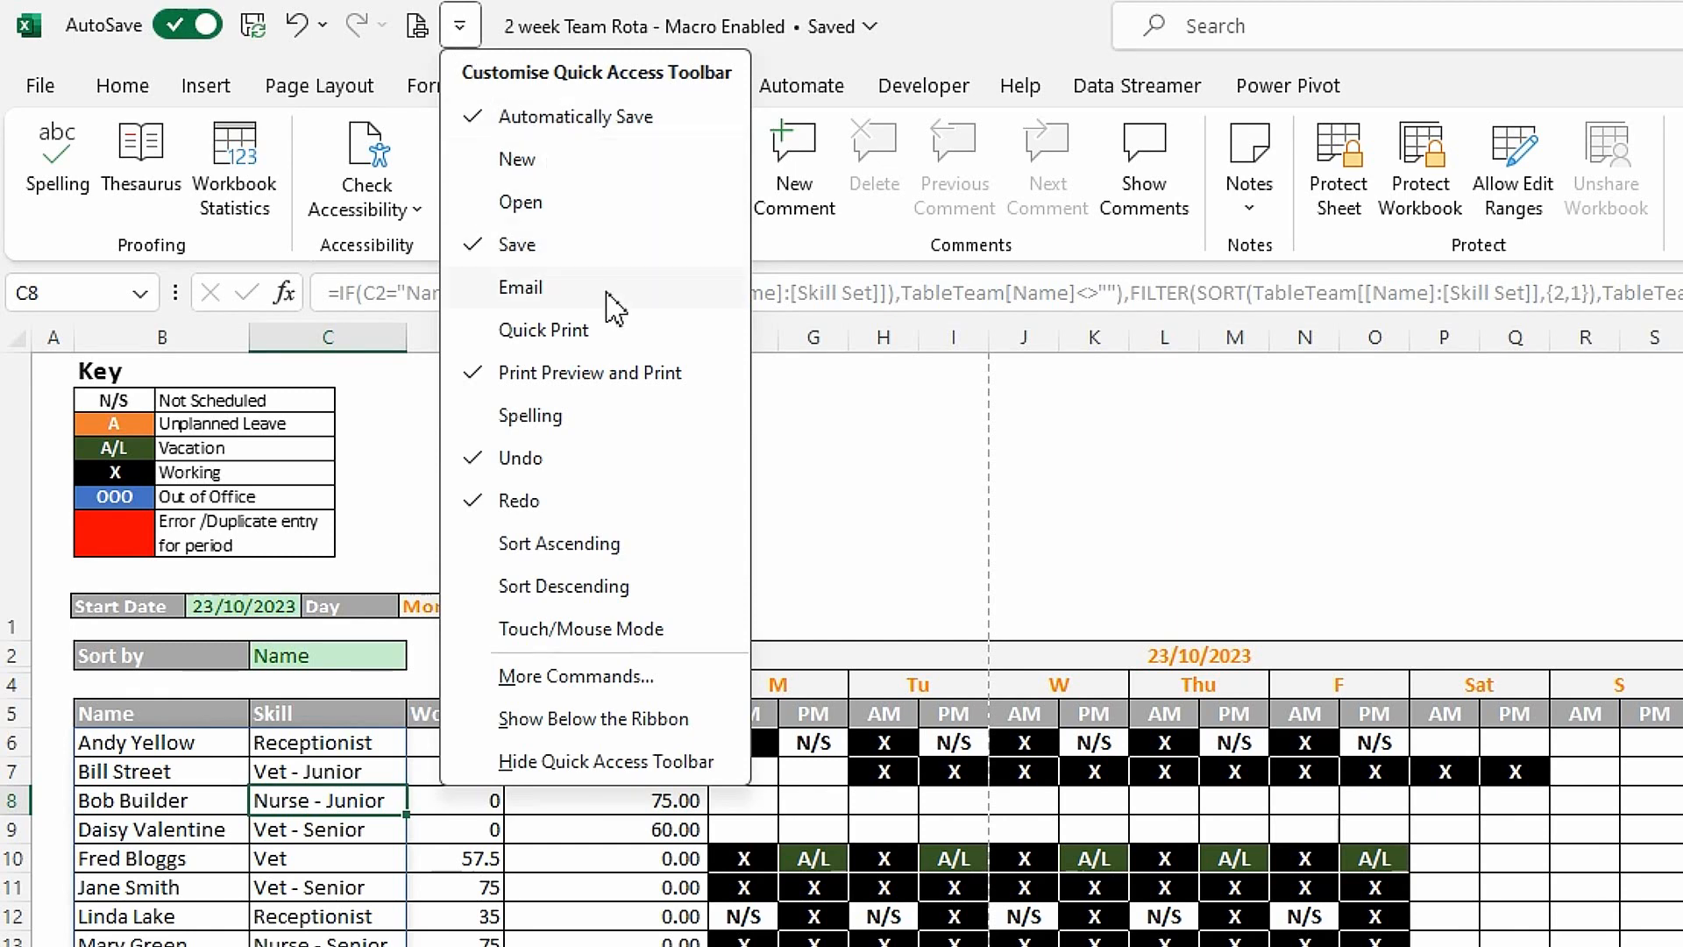
left_click(526, 372)
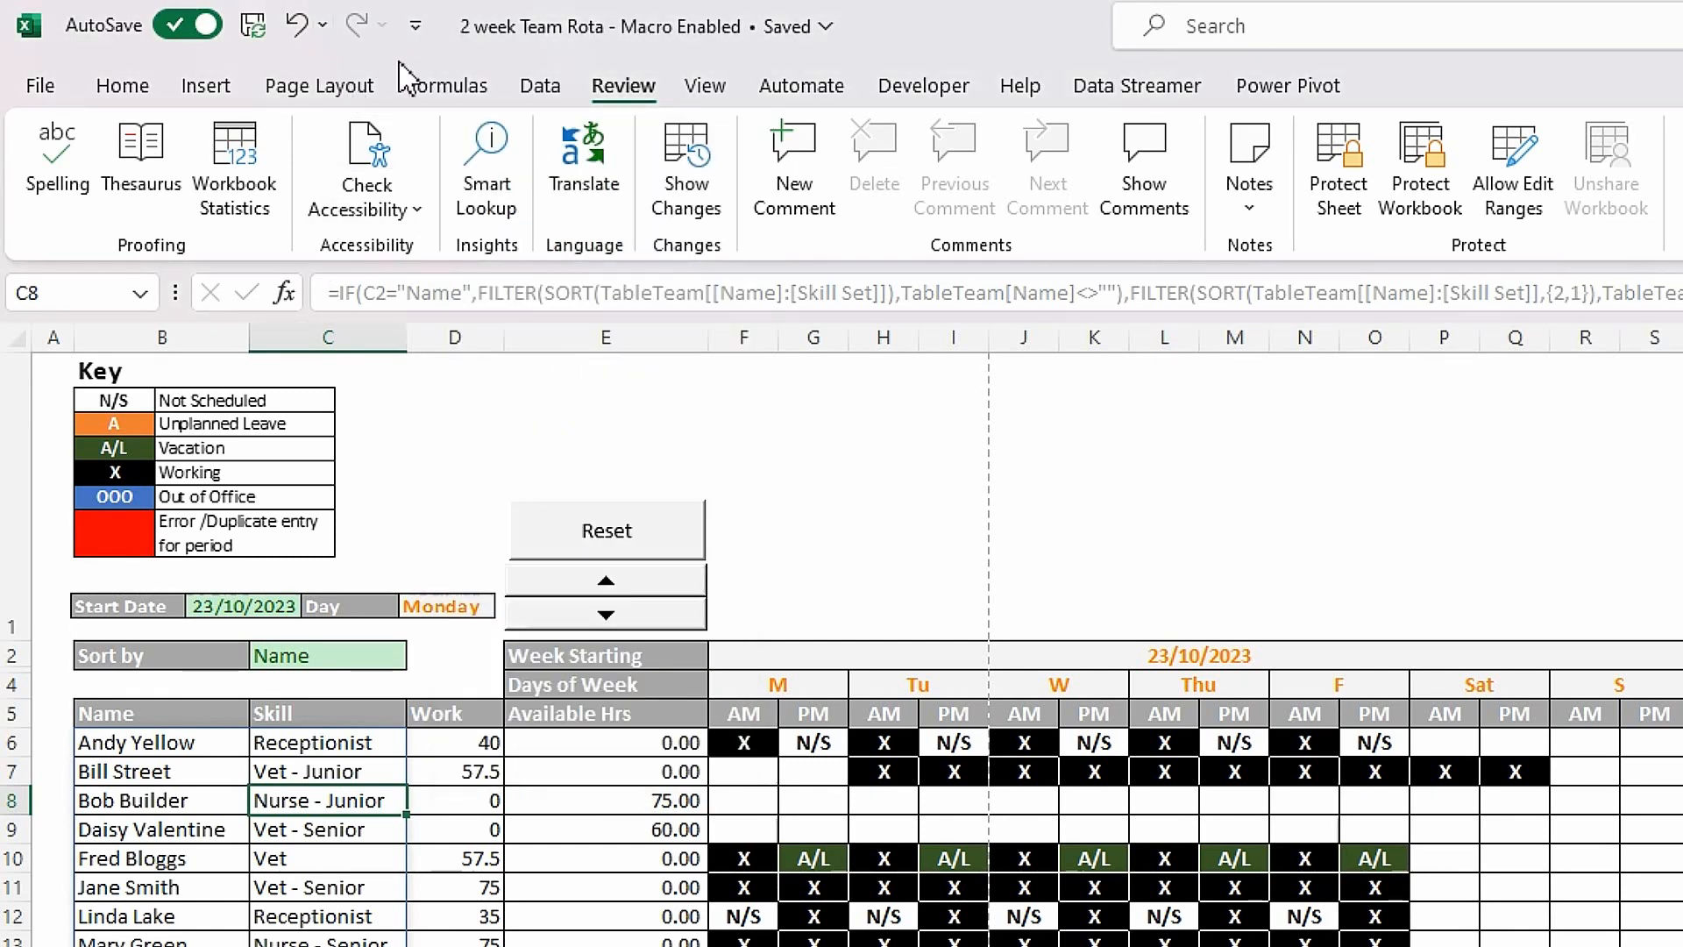
left_click(415, 29)
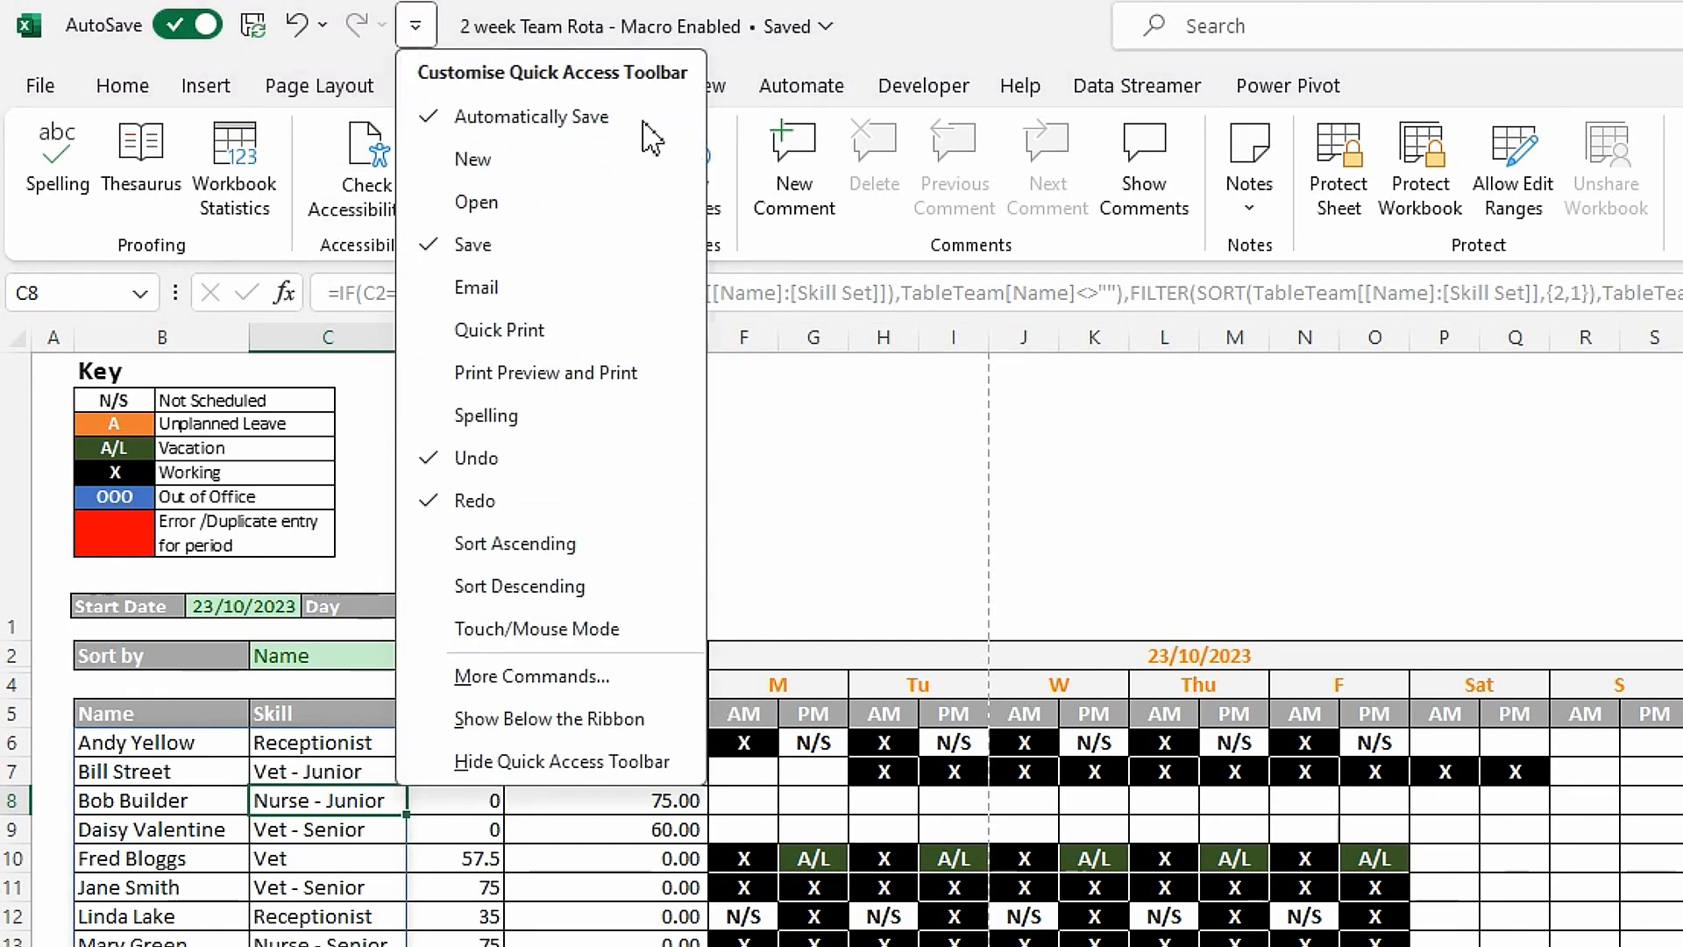
left_click(481, 374)
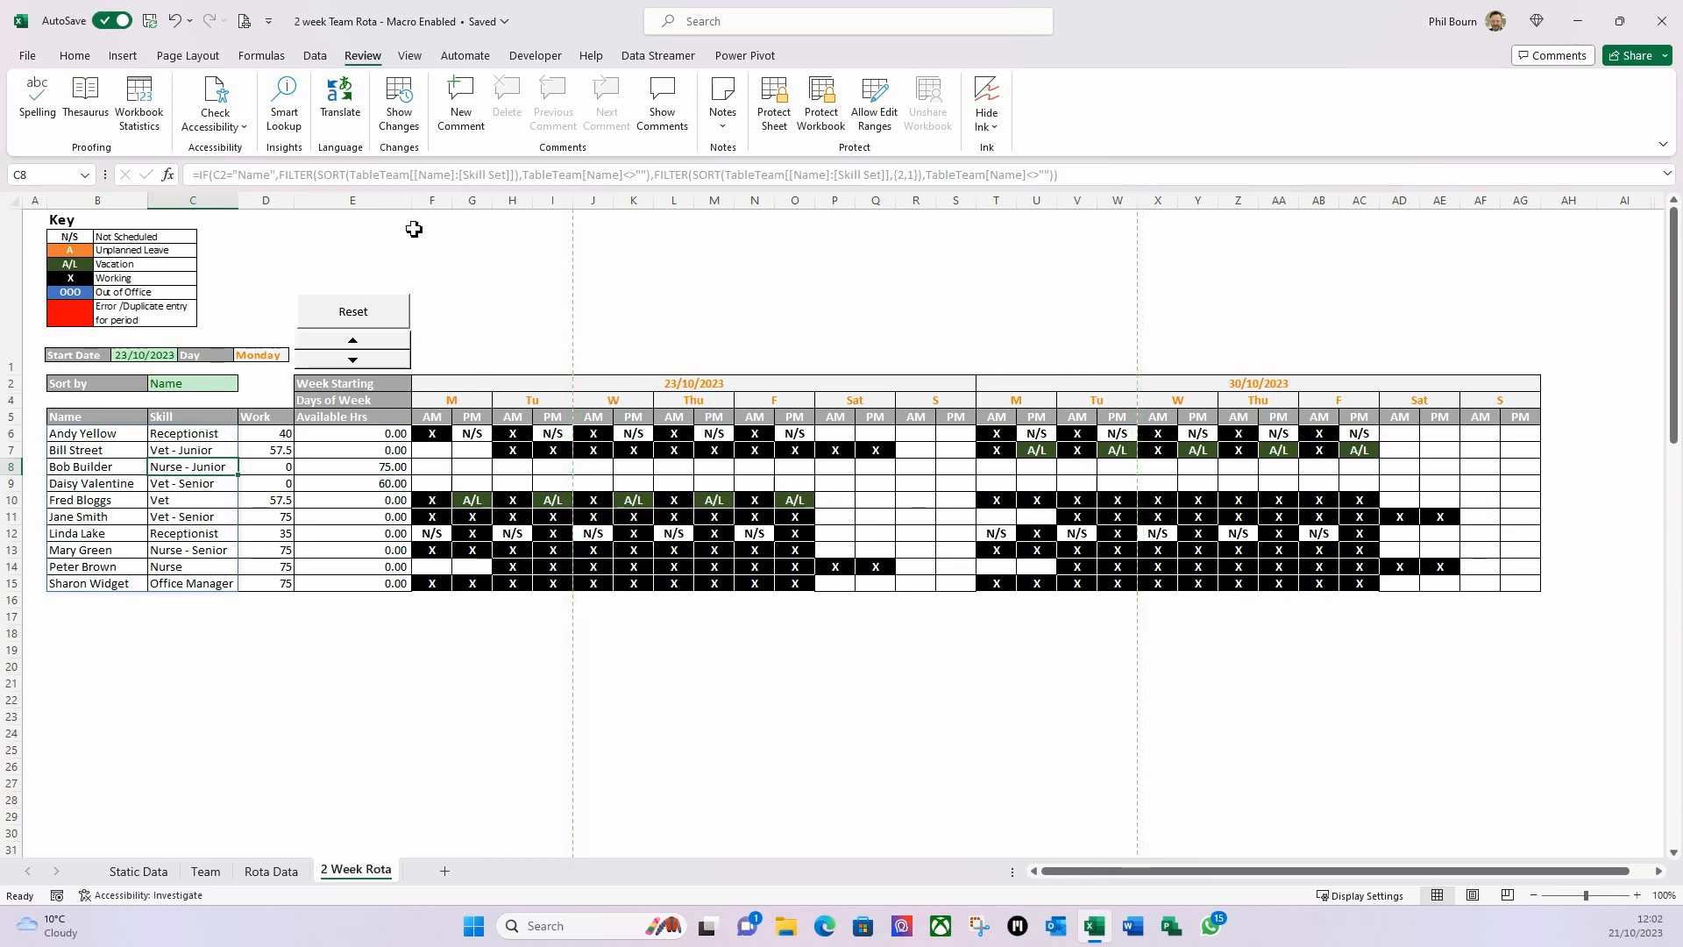
Set the 2 Week Rota sheet's page orientation to Landscape.
left_click(189, 57)
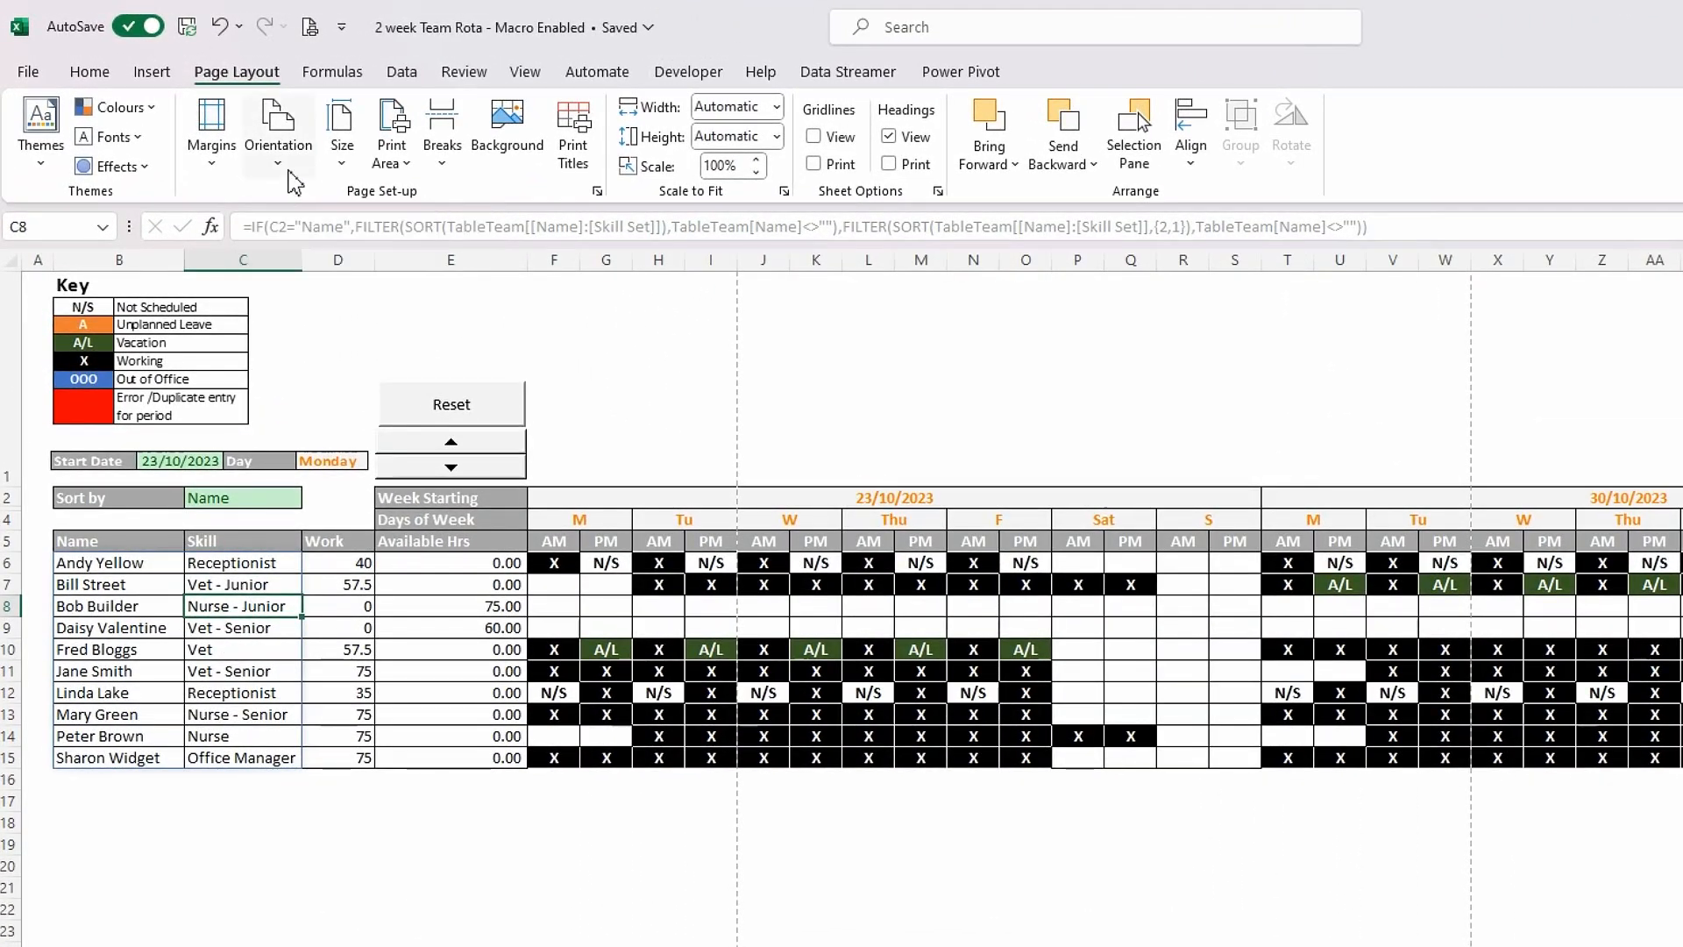
left_click(278, 162)
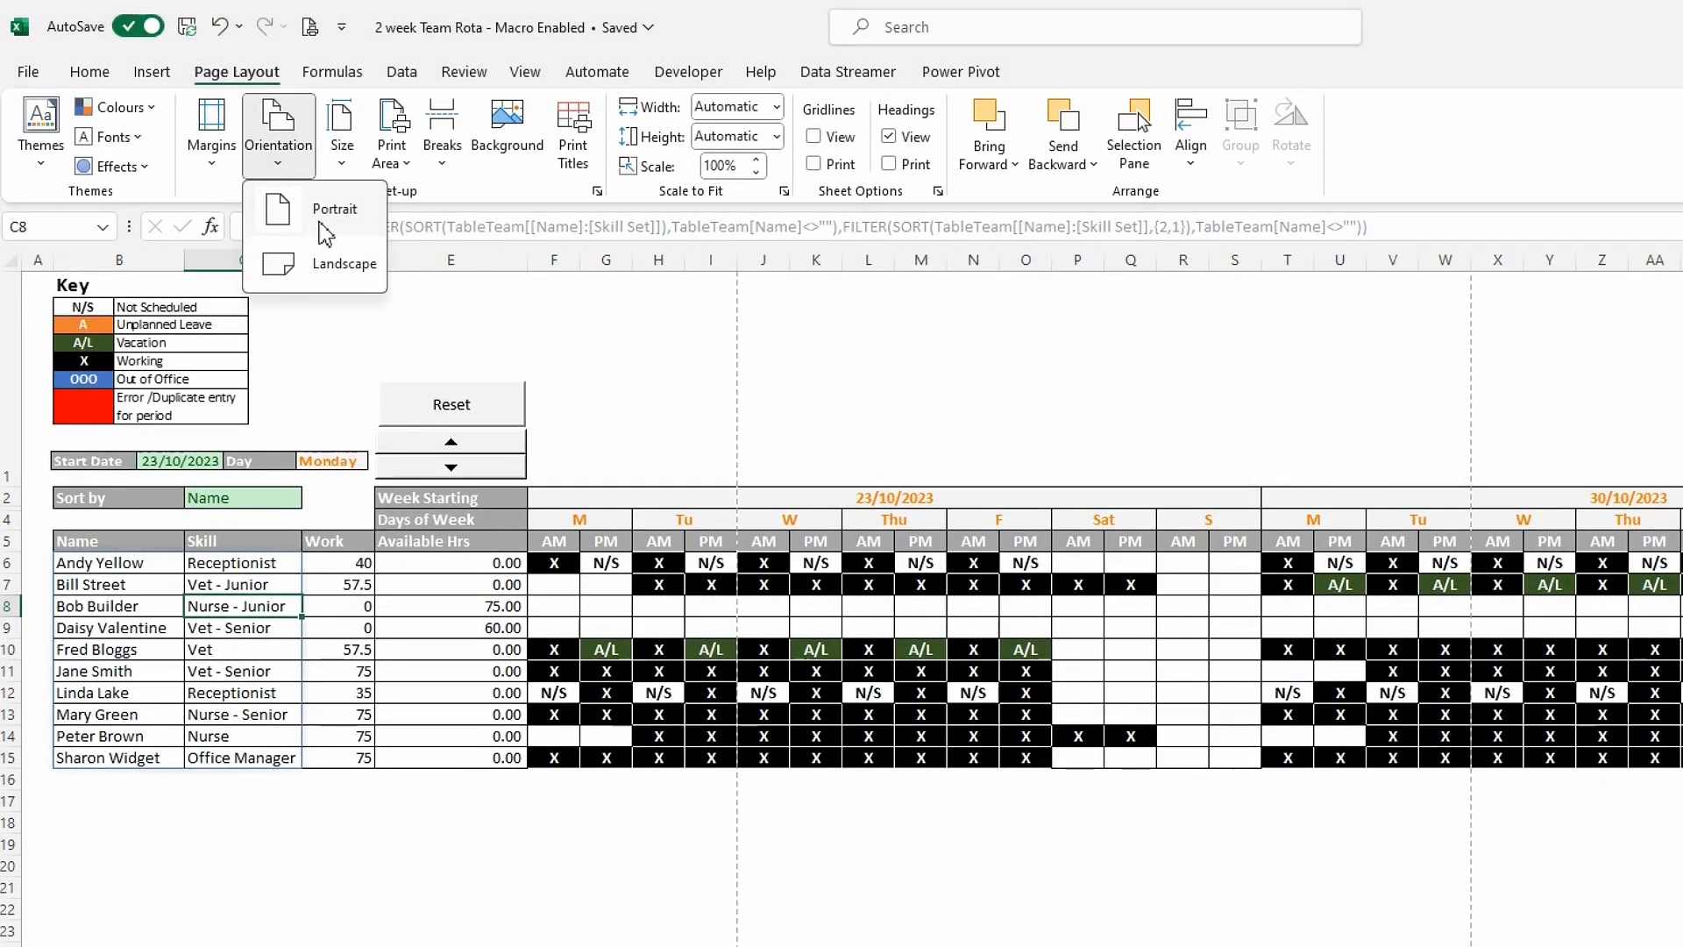
left_click(328, 278)
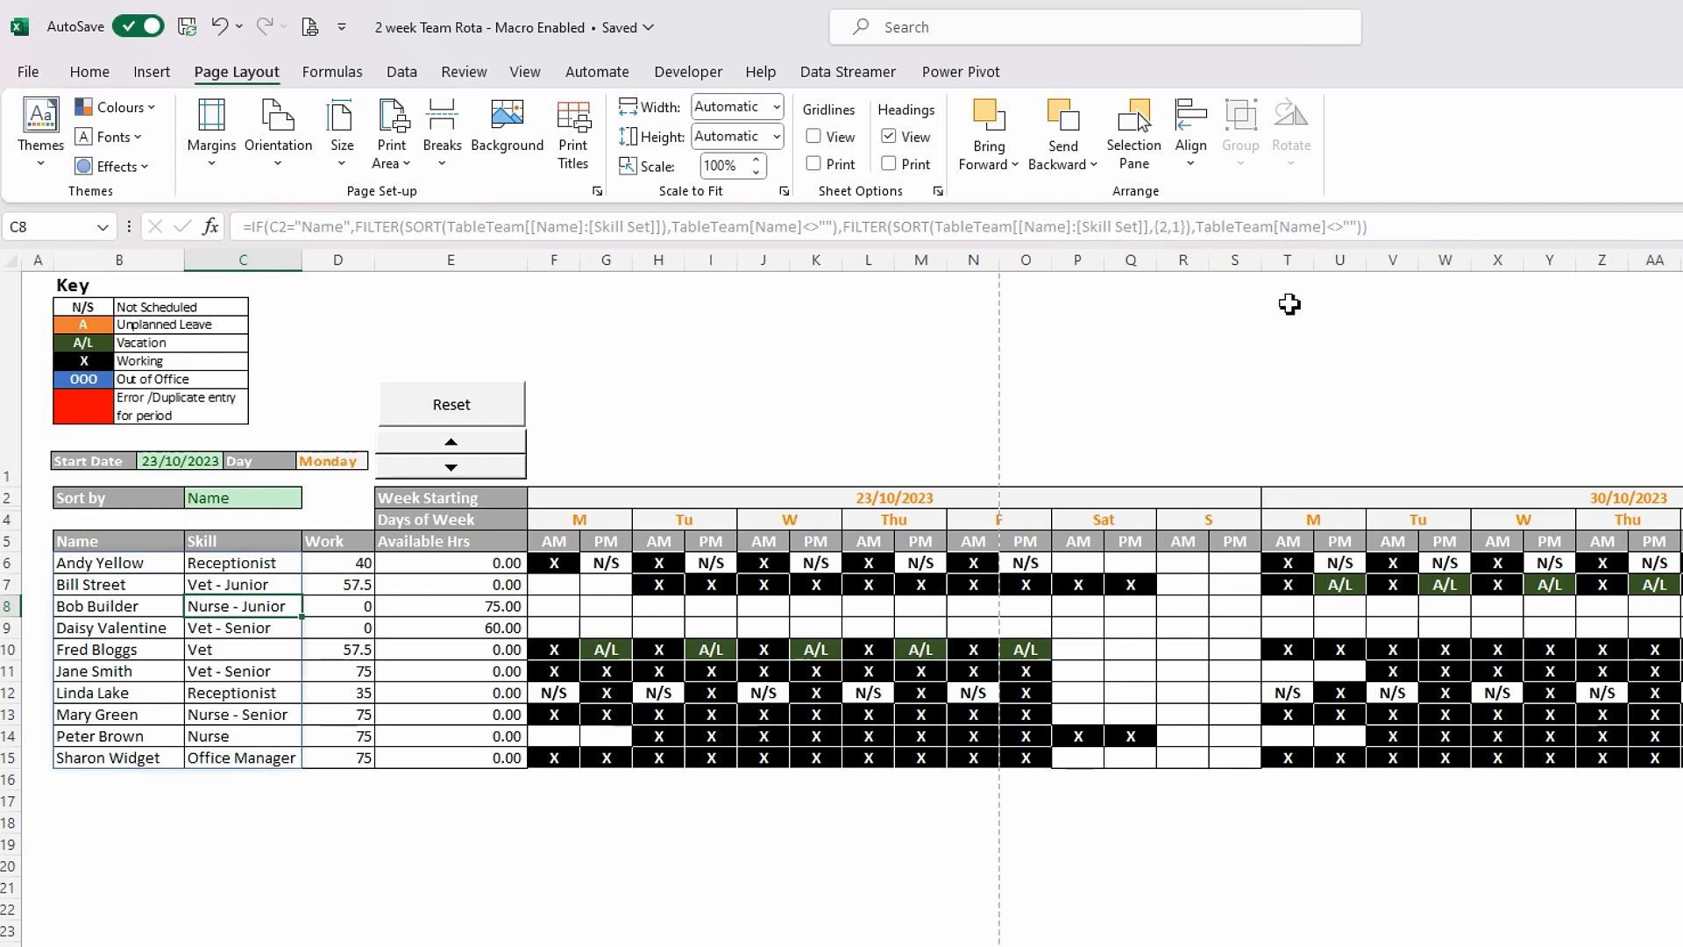
Insert a page break before column T, where the second rota week starts.
left_click(1289, 260)
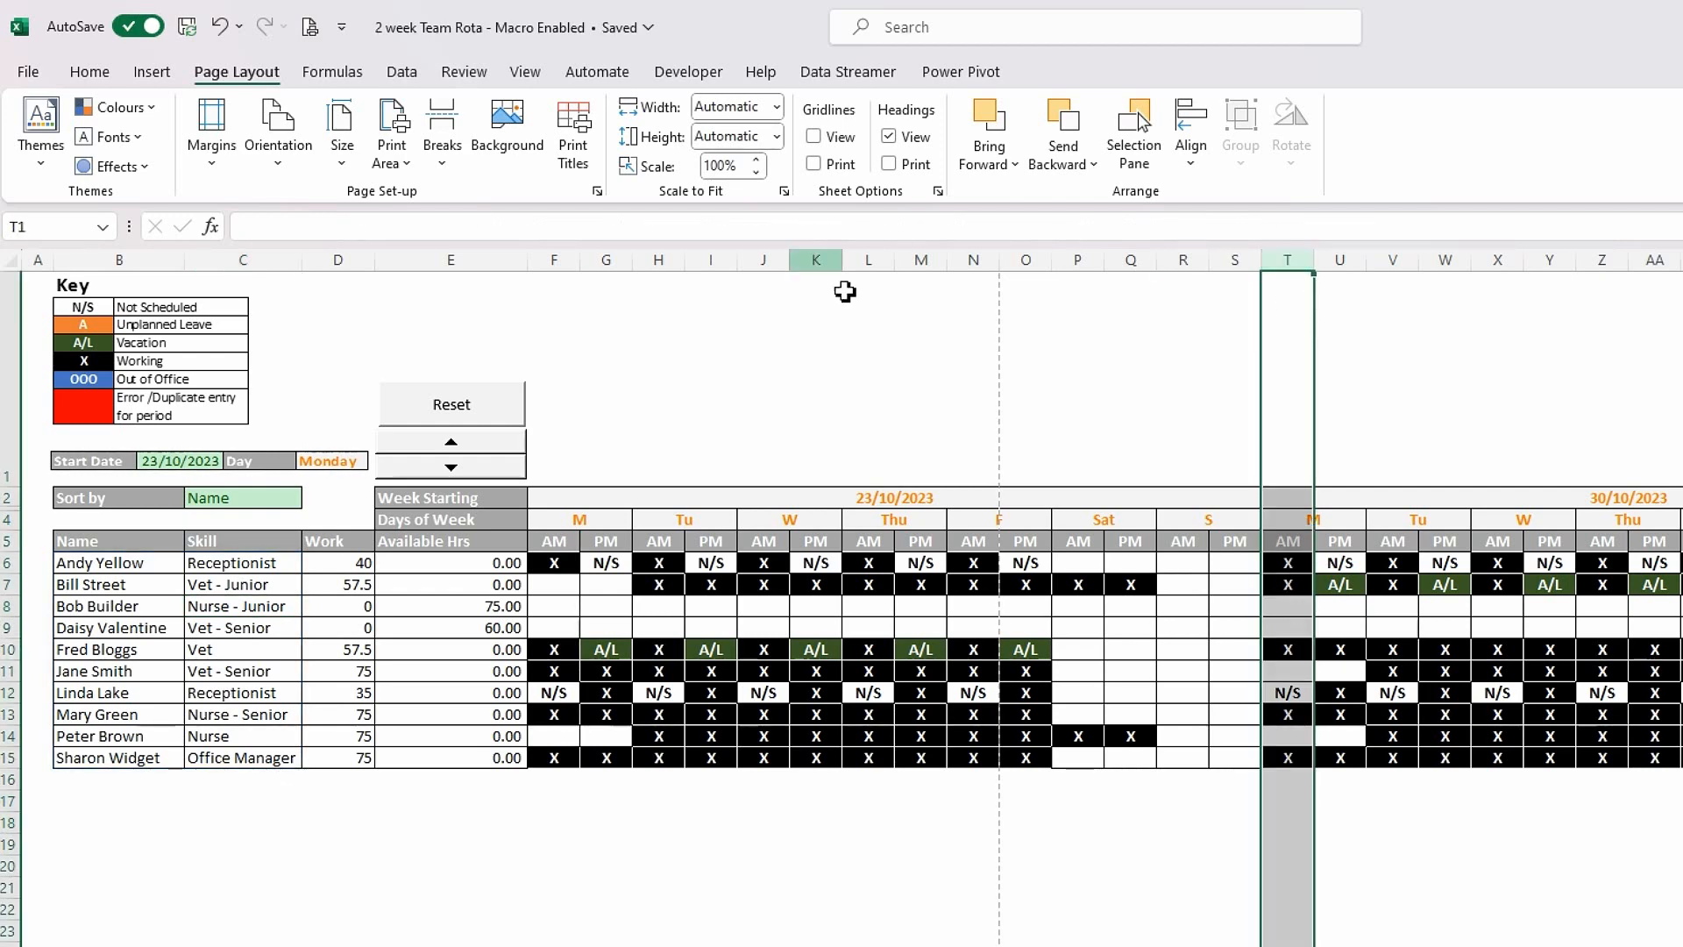
left_click(447, 165)
left_click(502, 221)
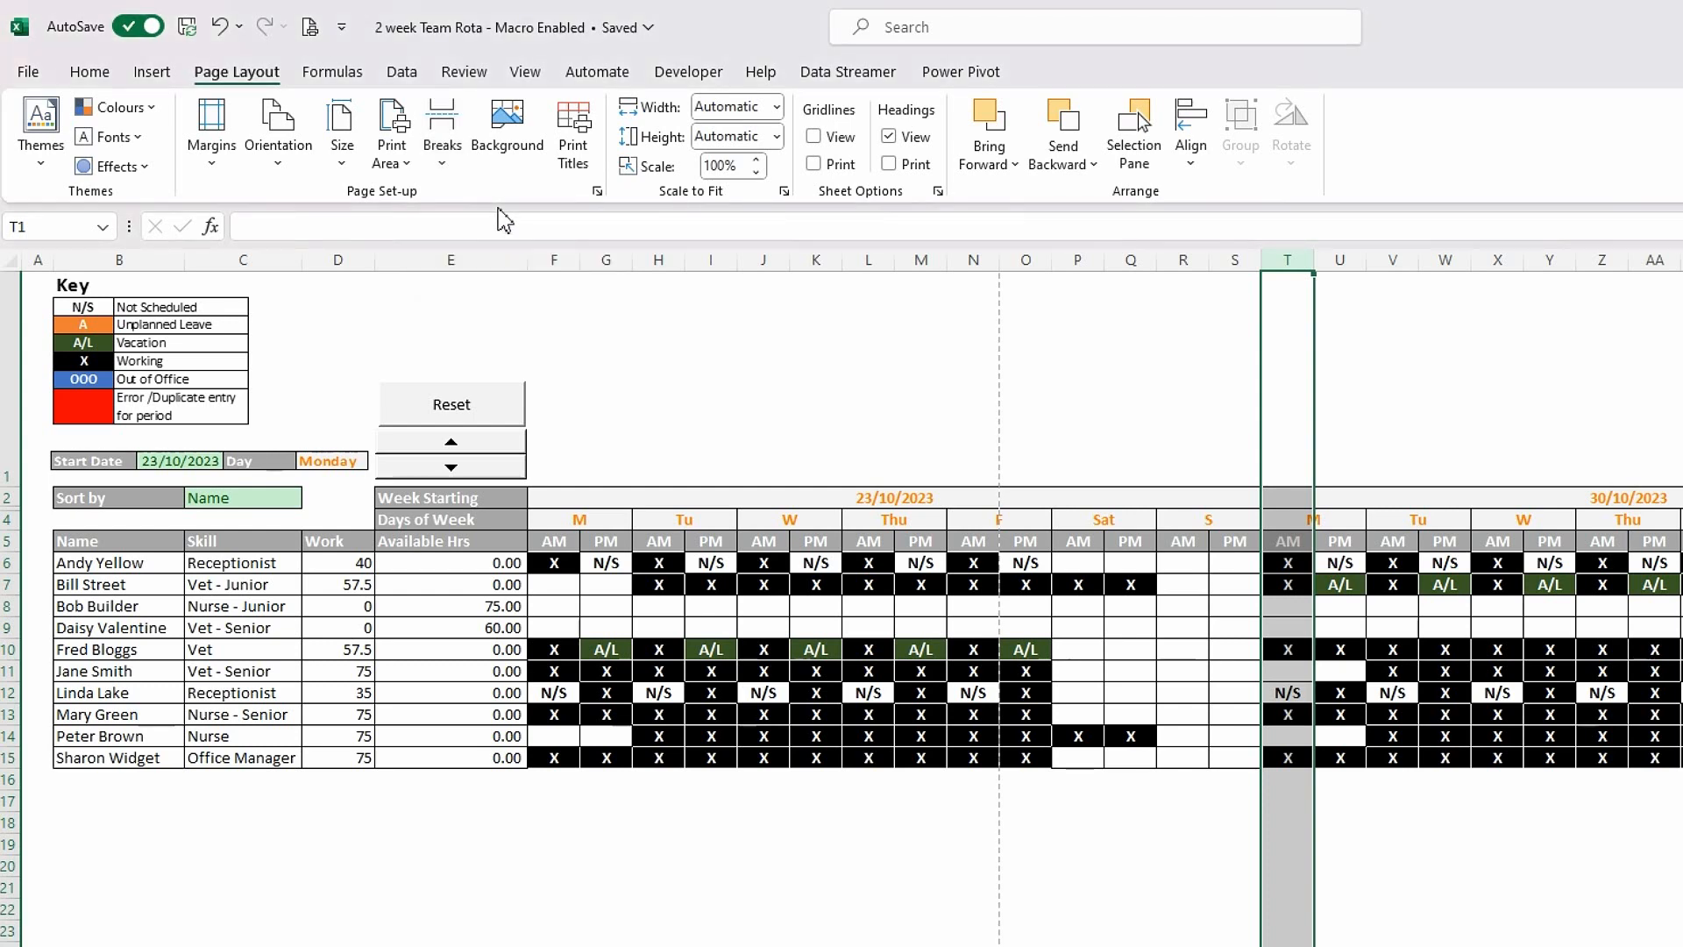
left_click(1096, 331)
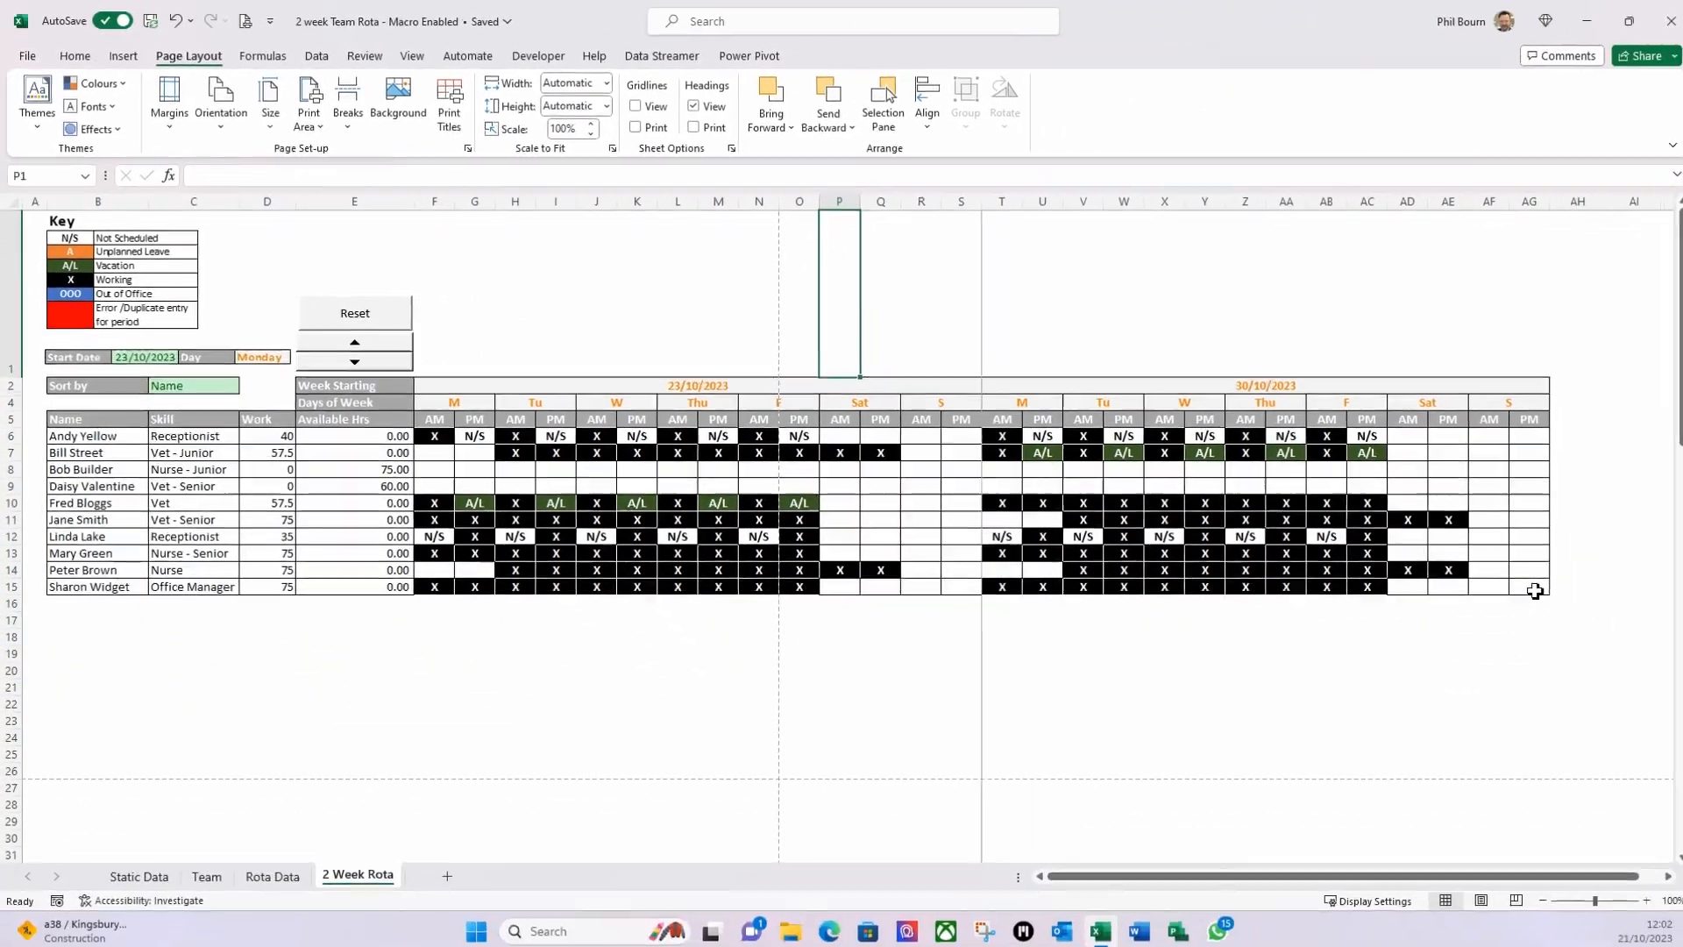
Set the print area to B1:AG15, covering the key and both rota weeks.
left_click_drag(1528, 586, 100, 292)
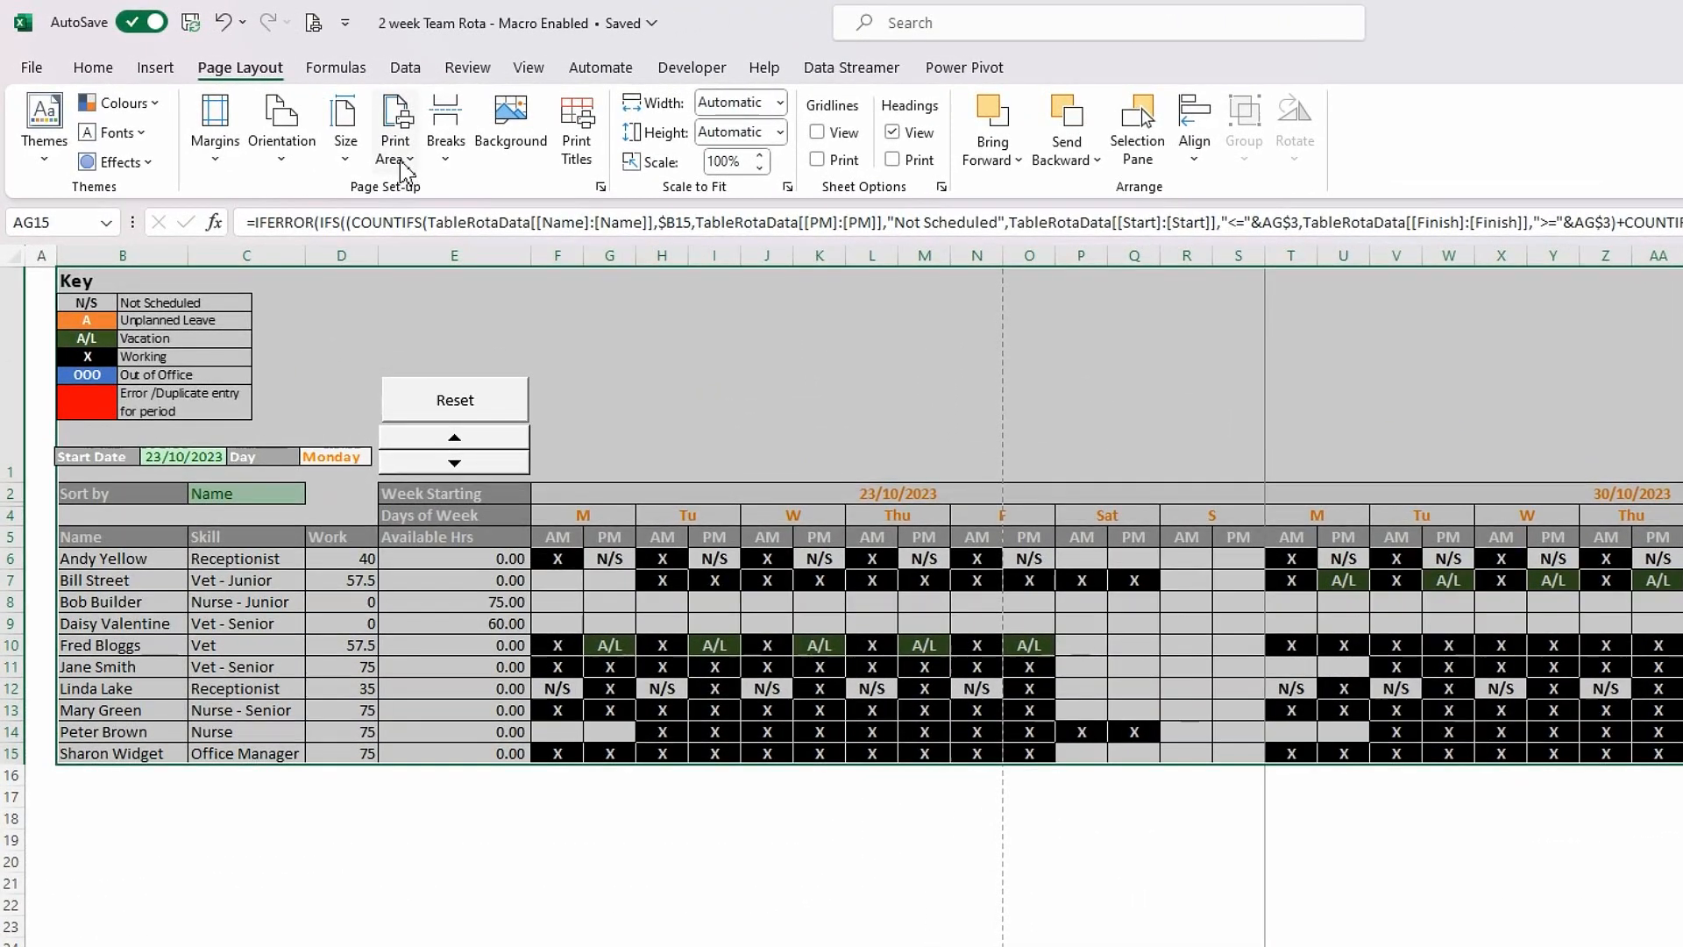
left_click(308, 123)
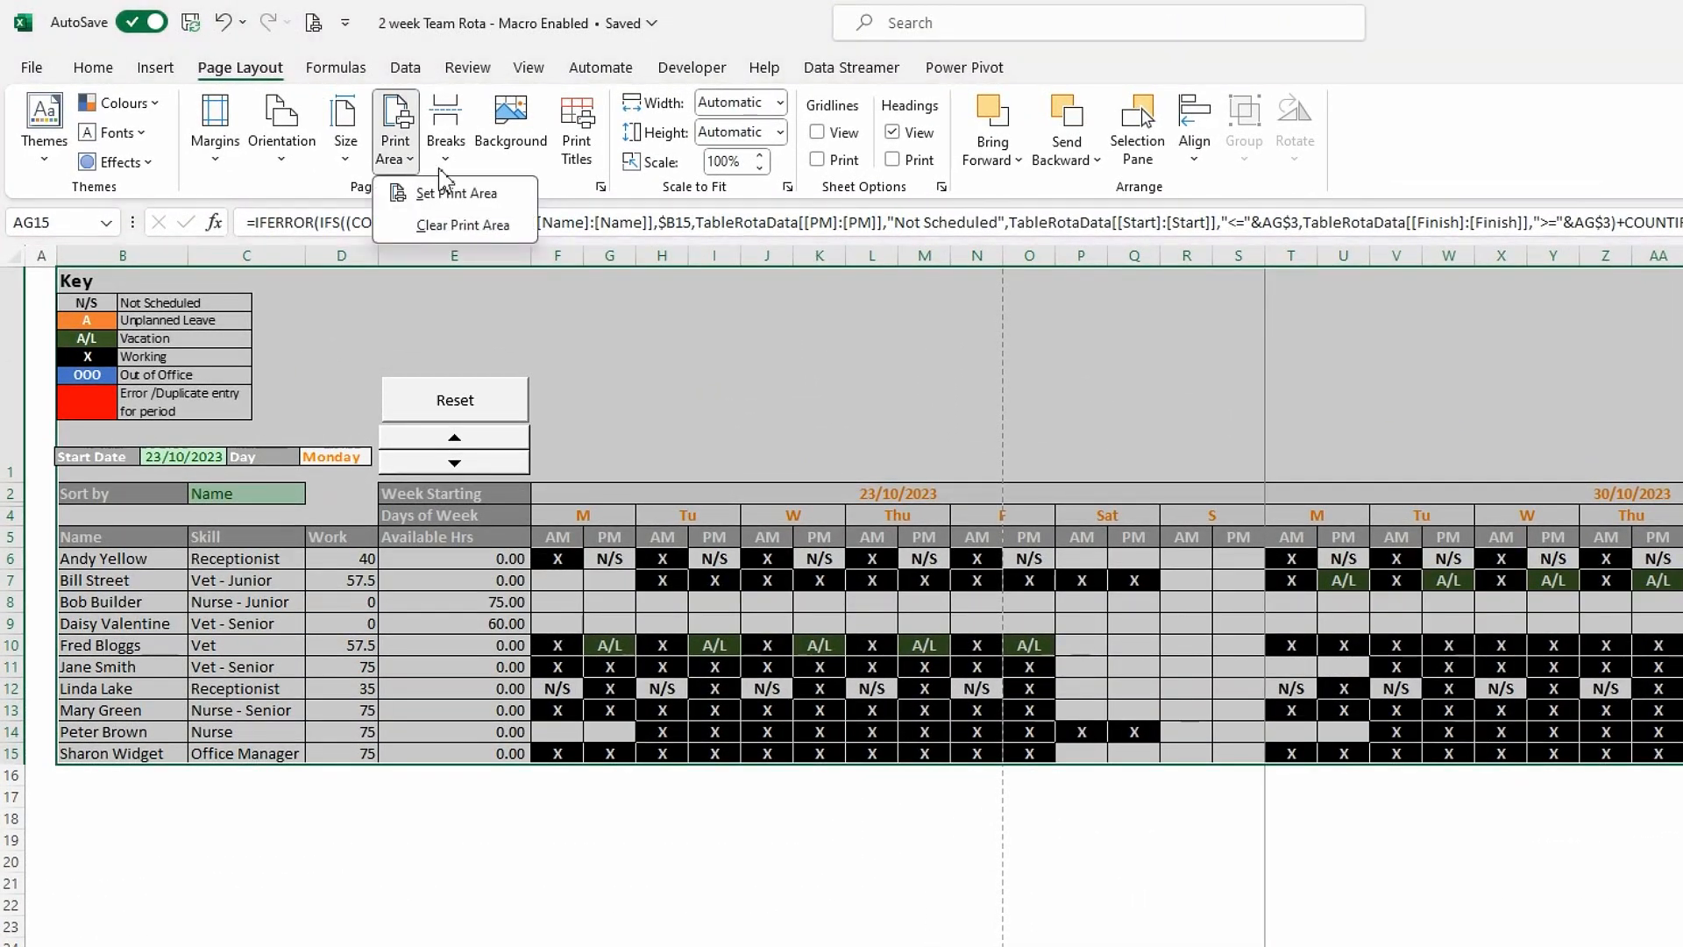
left_click(453, 194)
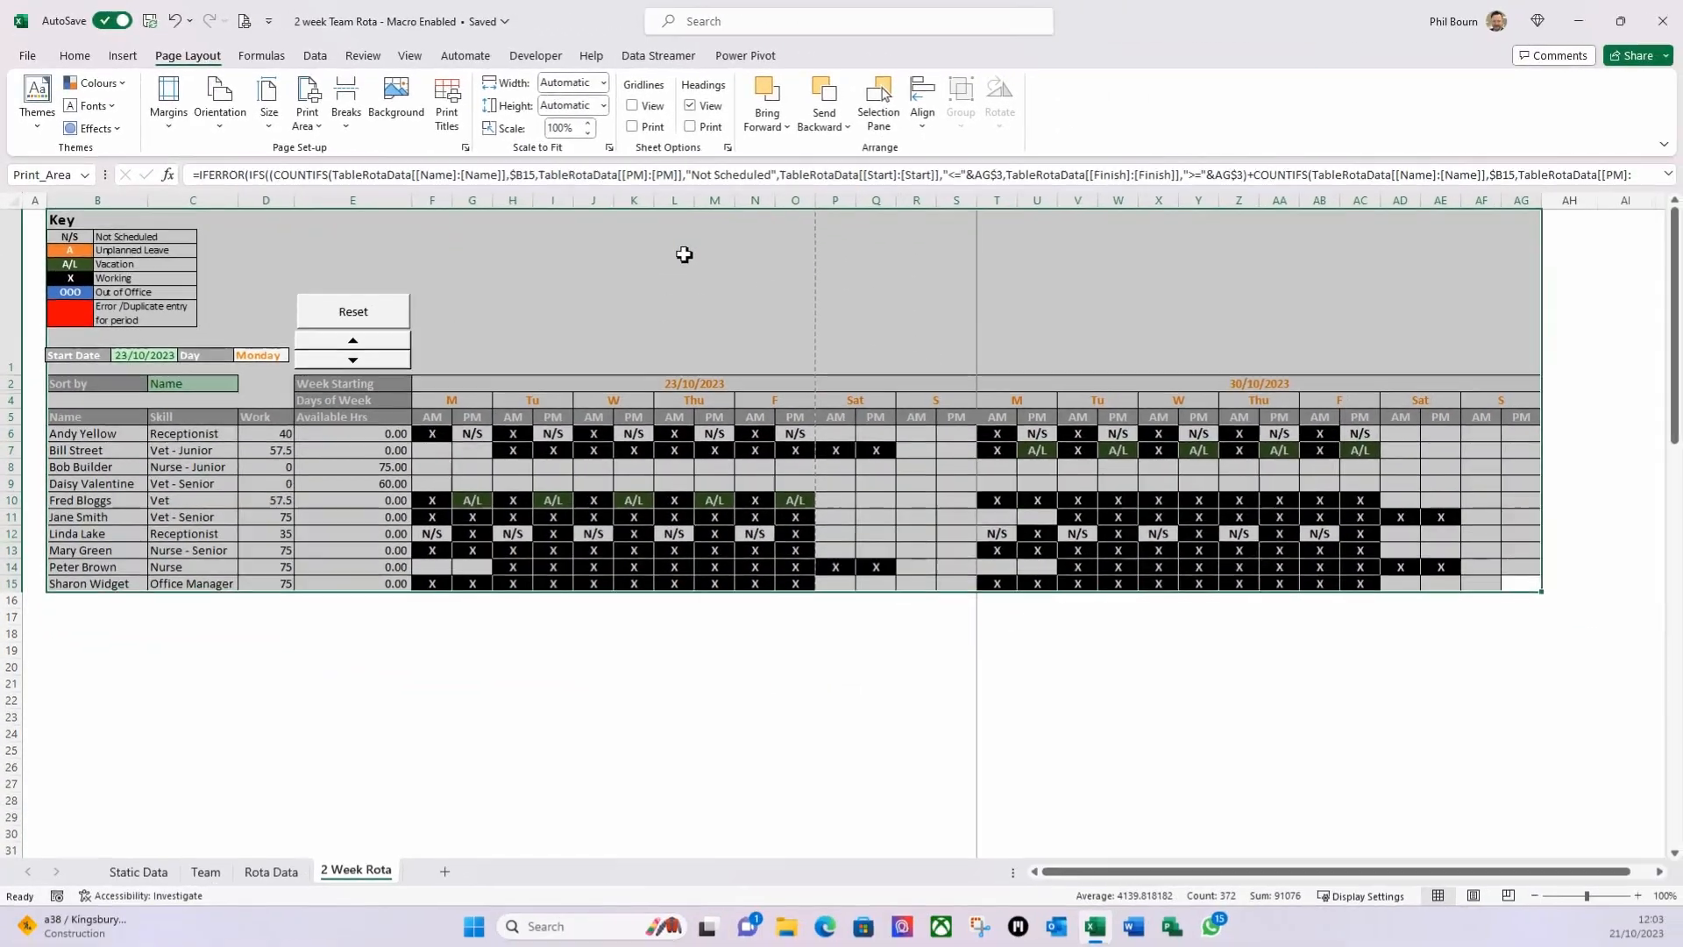
left_click(884, 327)
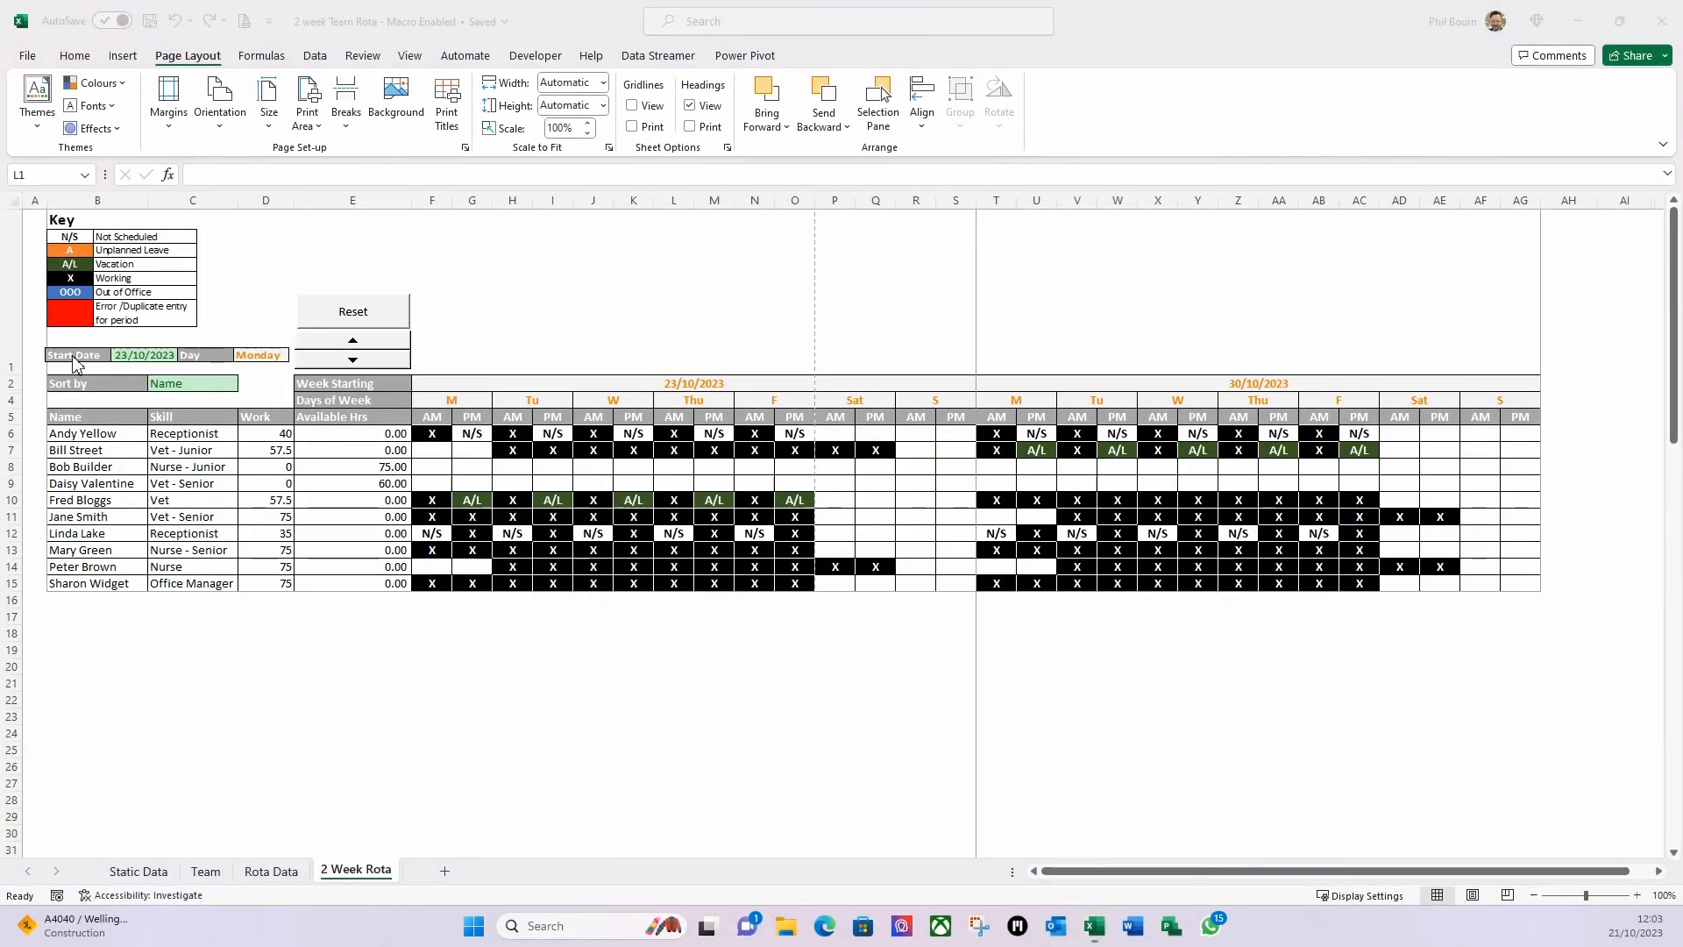
Nudge the linked Start Date picture slightly to the right.
left_click(248, 358)
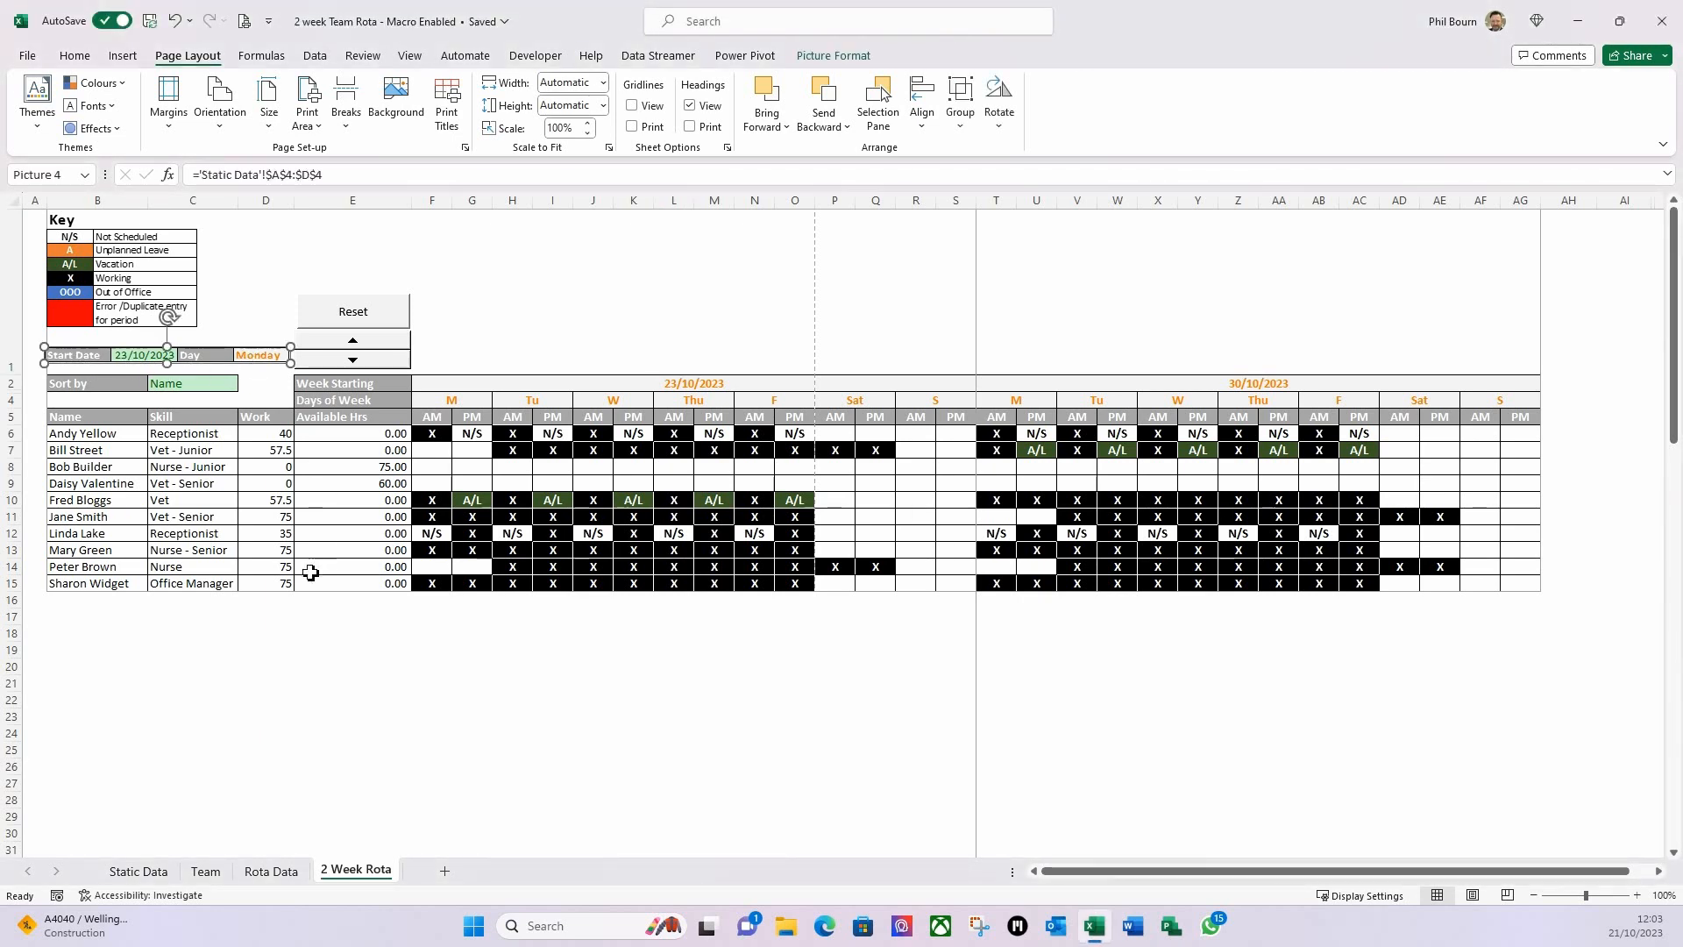
key("Right")
key("Right")
key("Right")
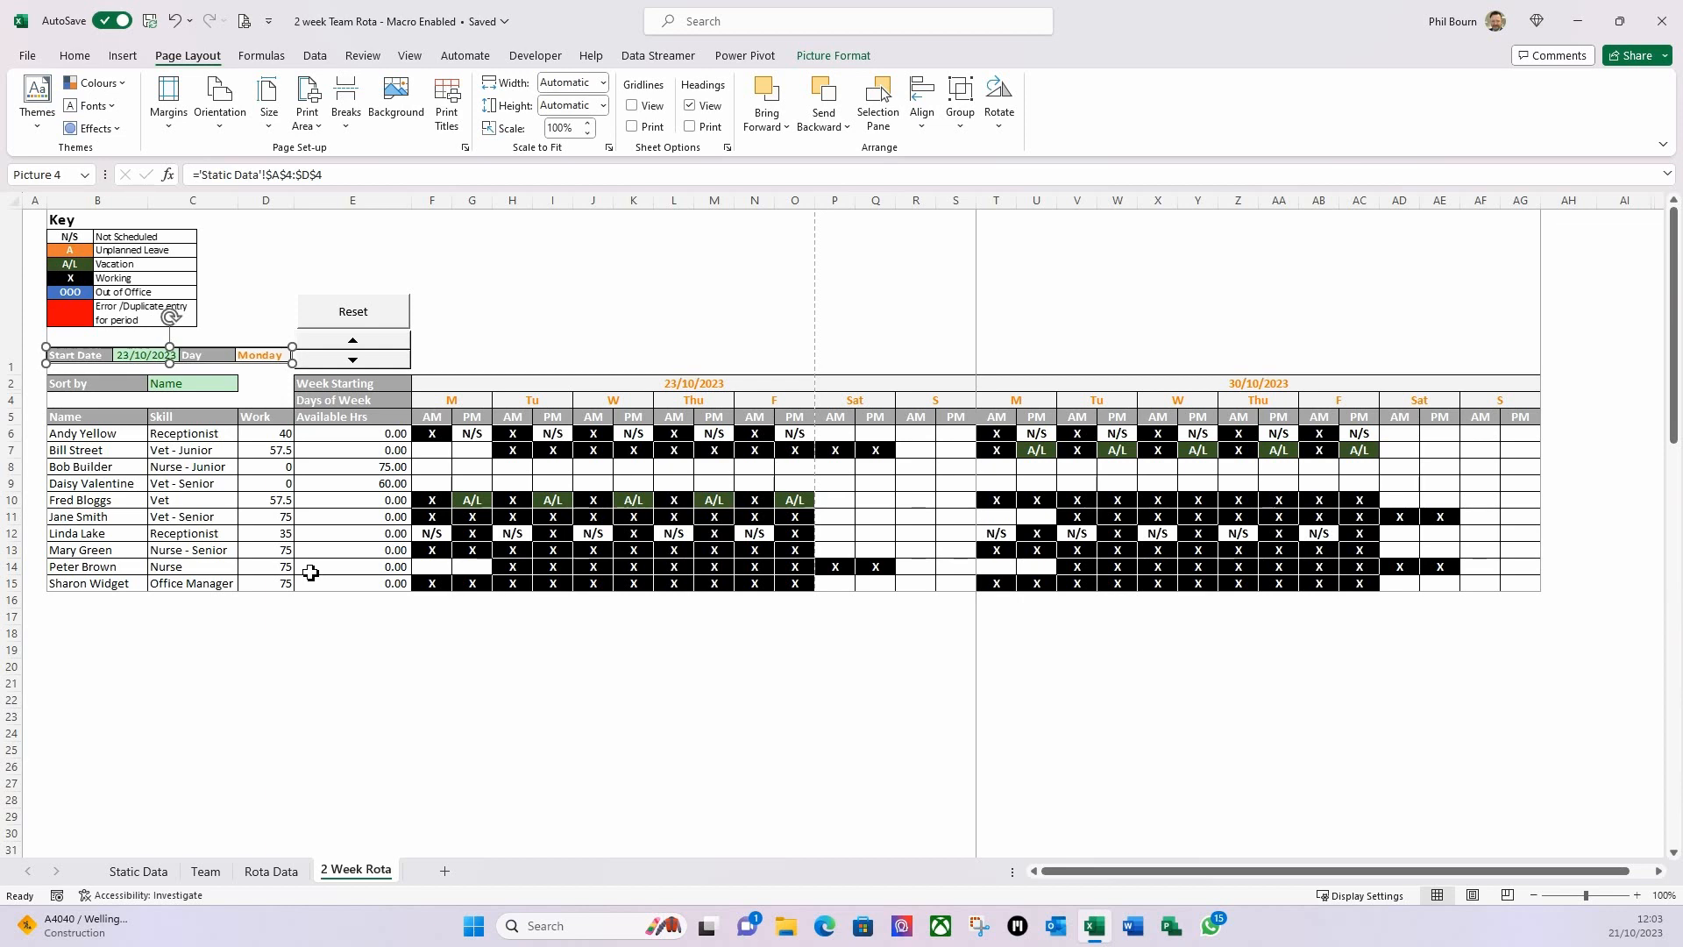
key("Right")
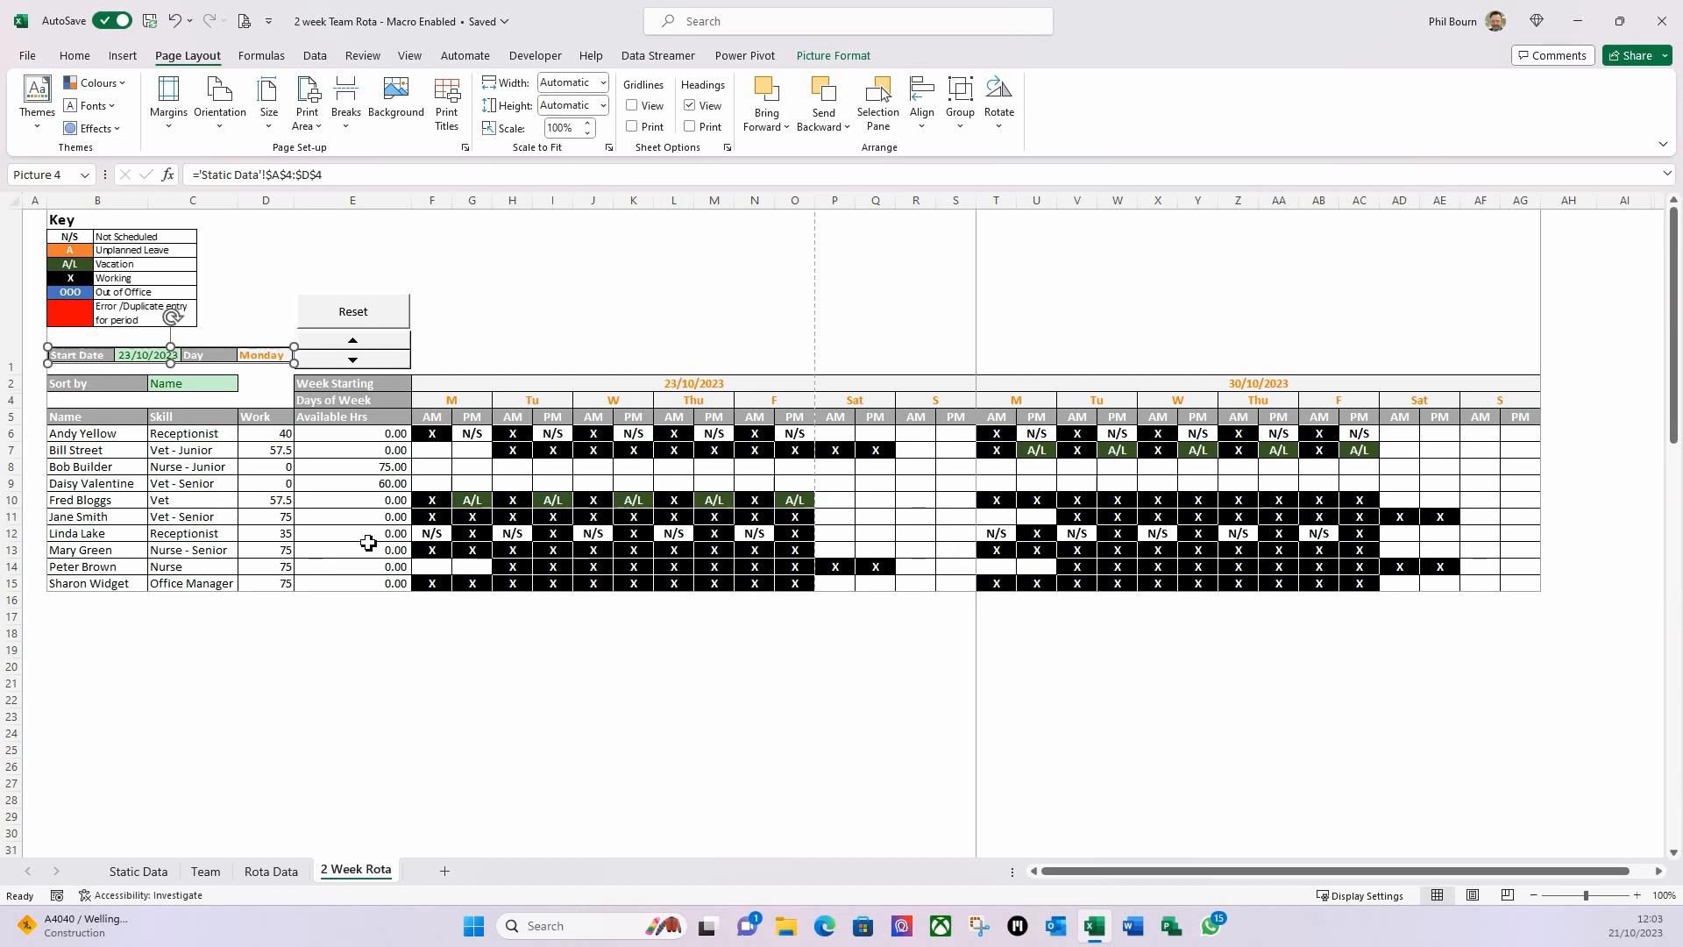
left_click(582, 277)
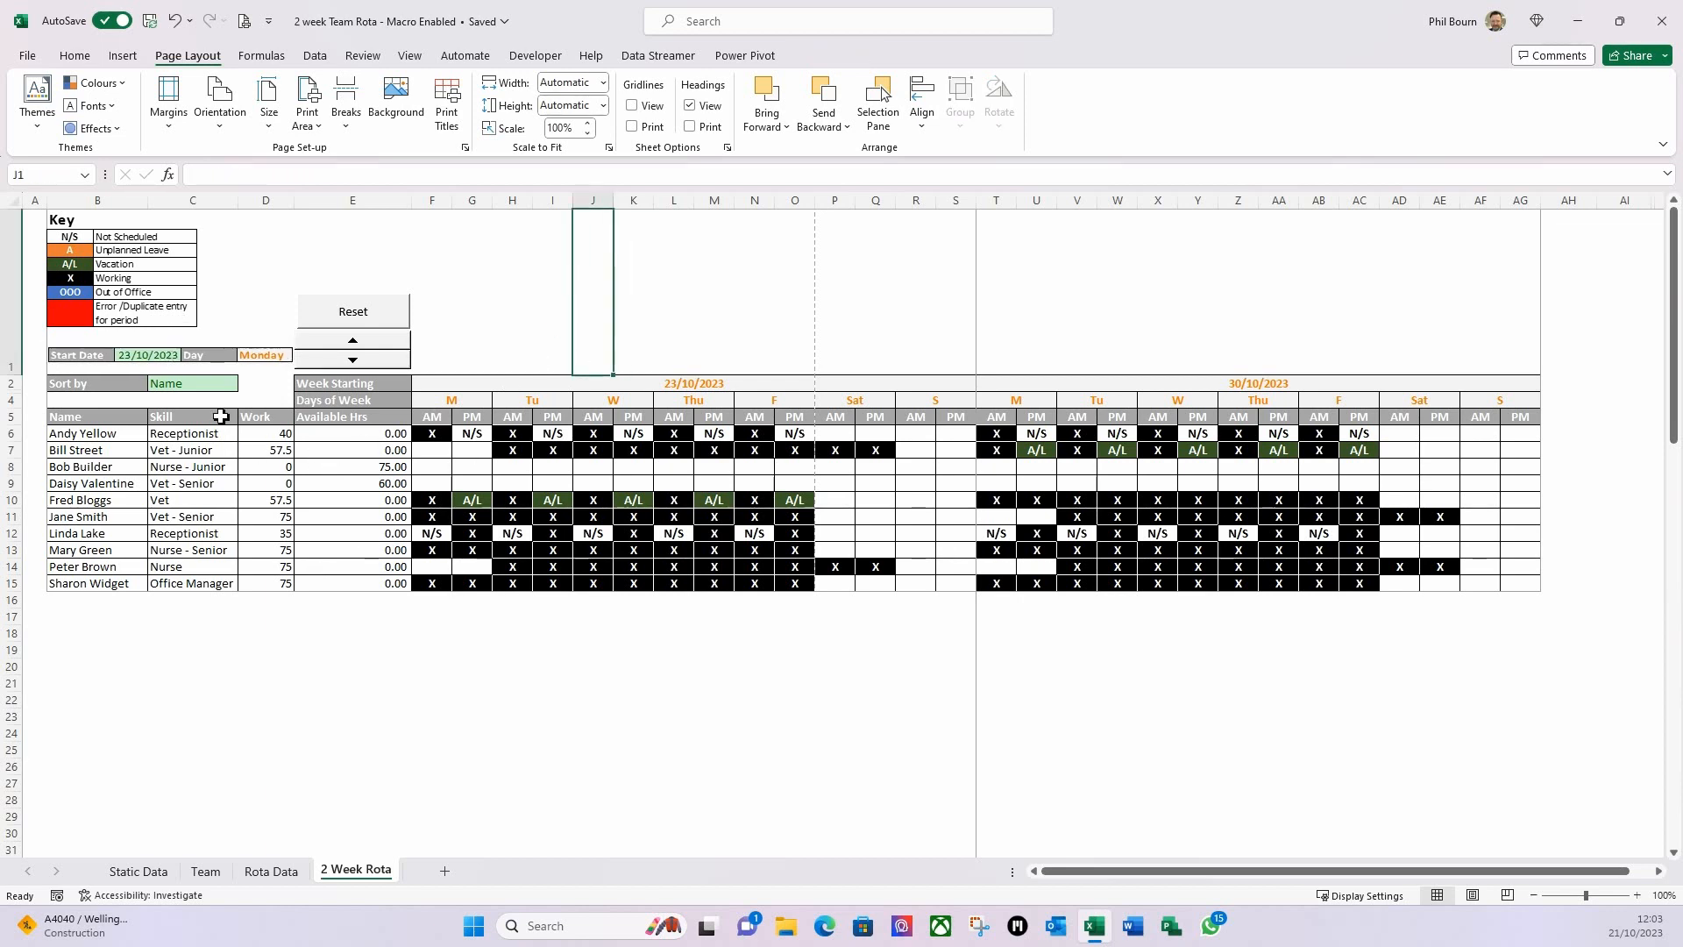
Left-align the Key picture and the Start Date picture with each other.
left_click(192, 327)
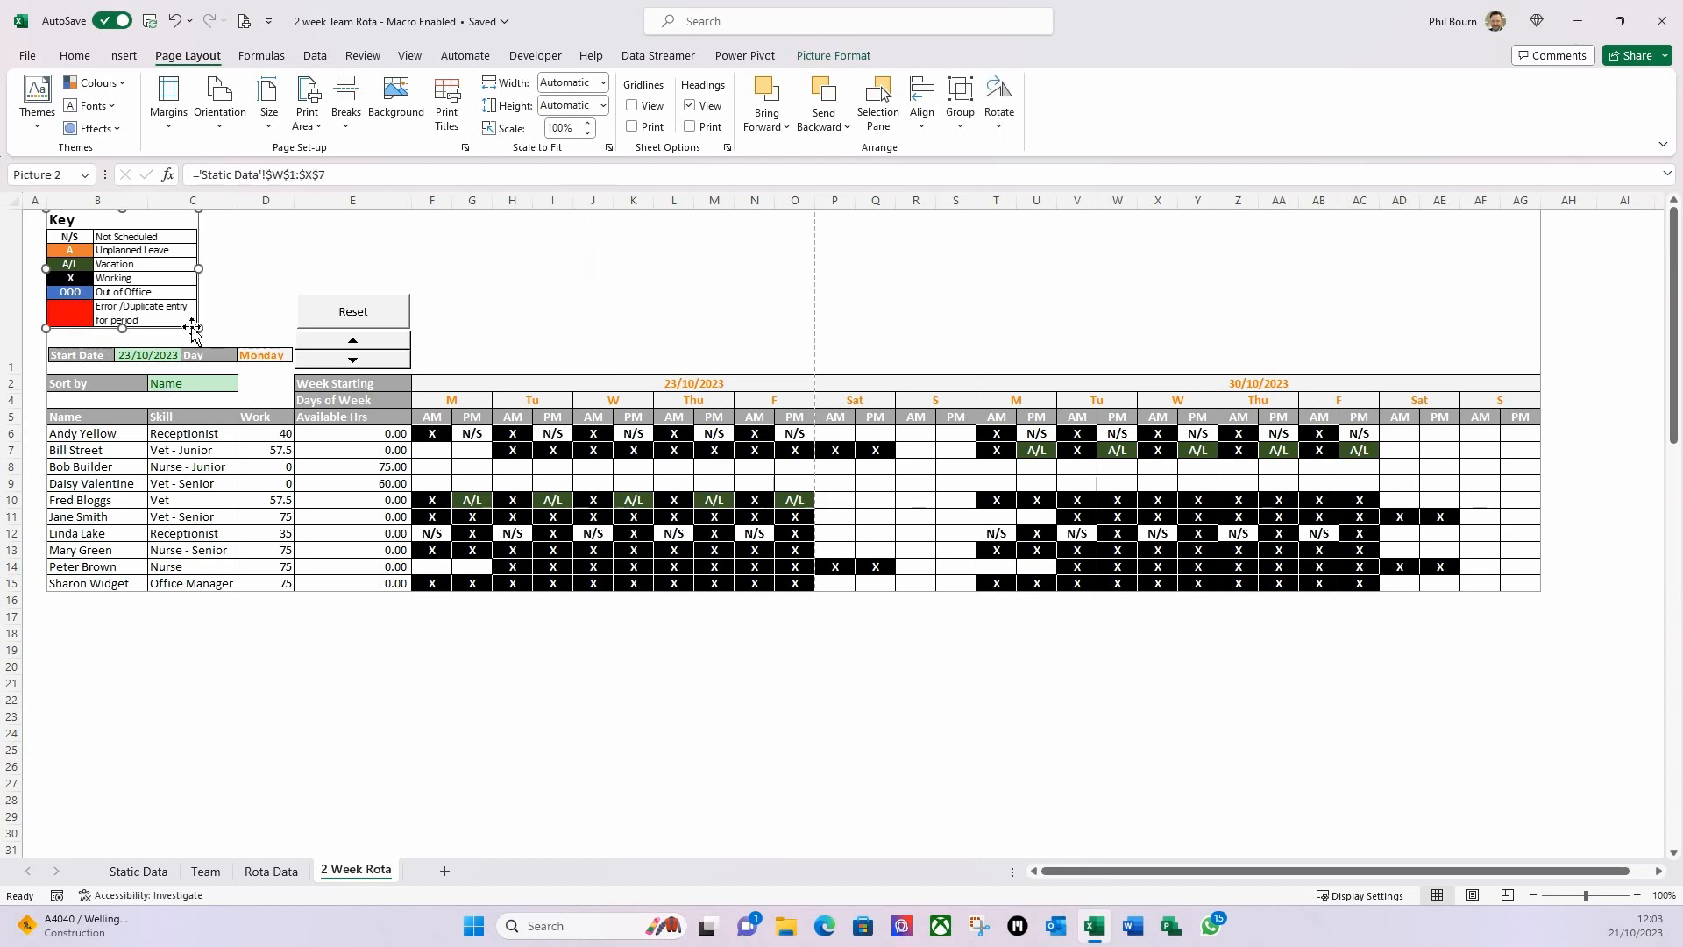
left_click(271, 363, "ctrl")
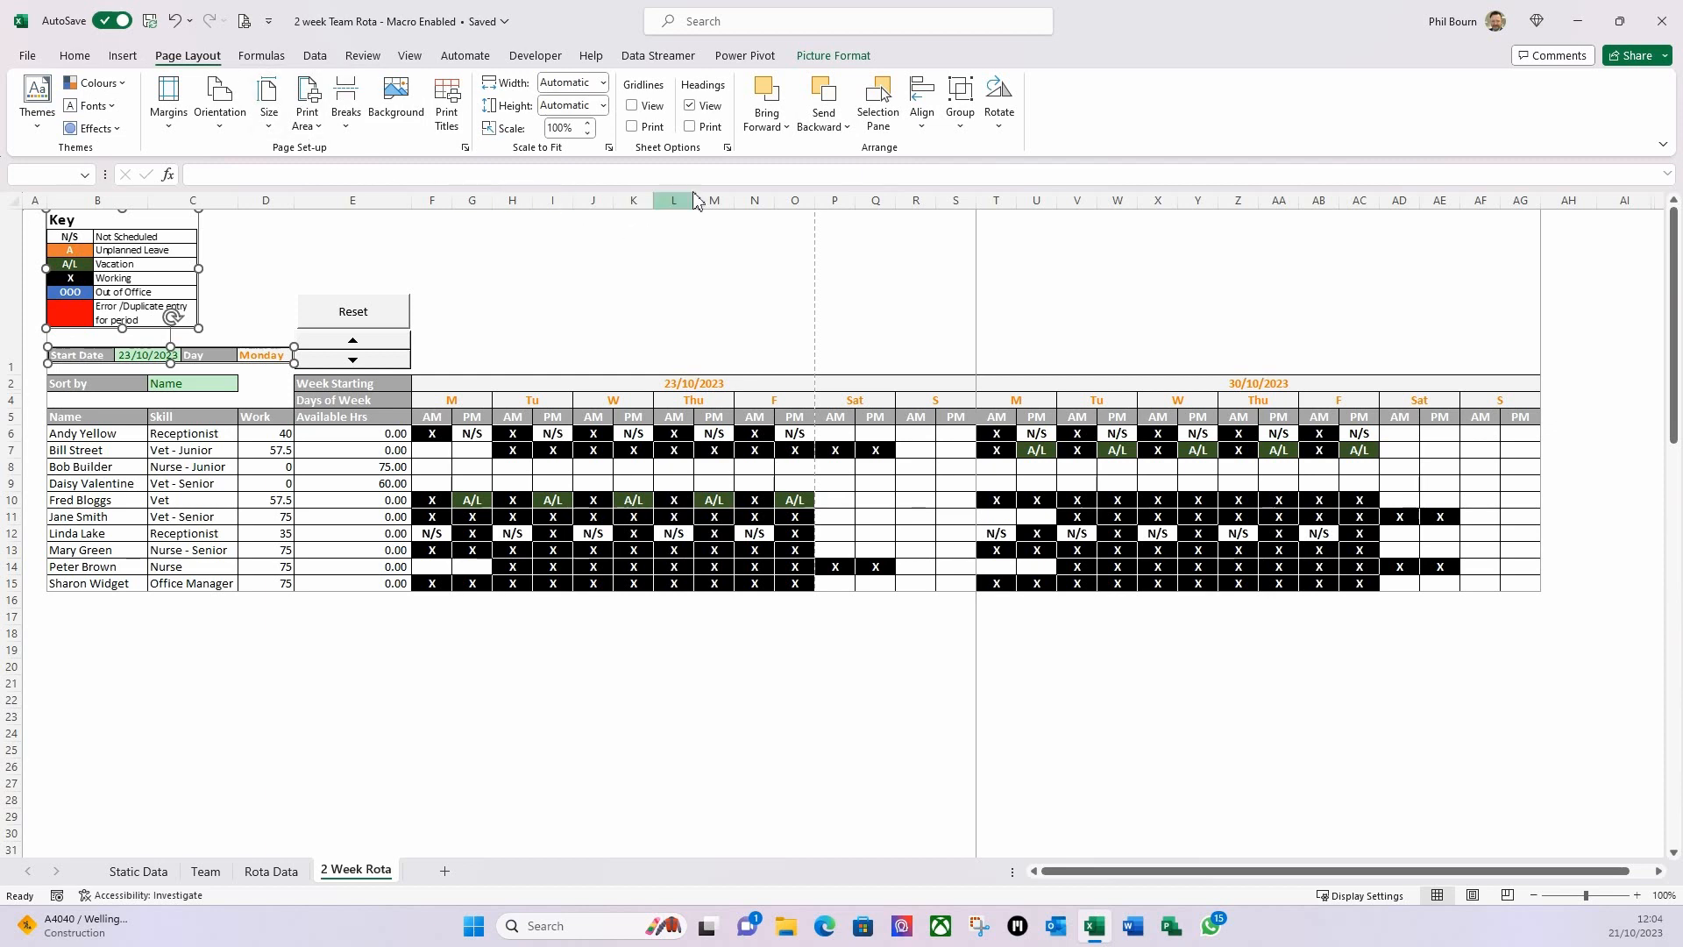
left_click(924, 127)
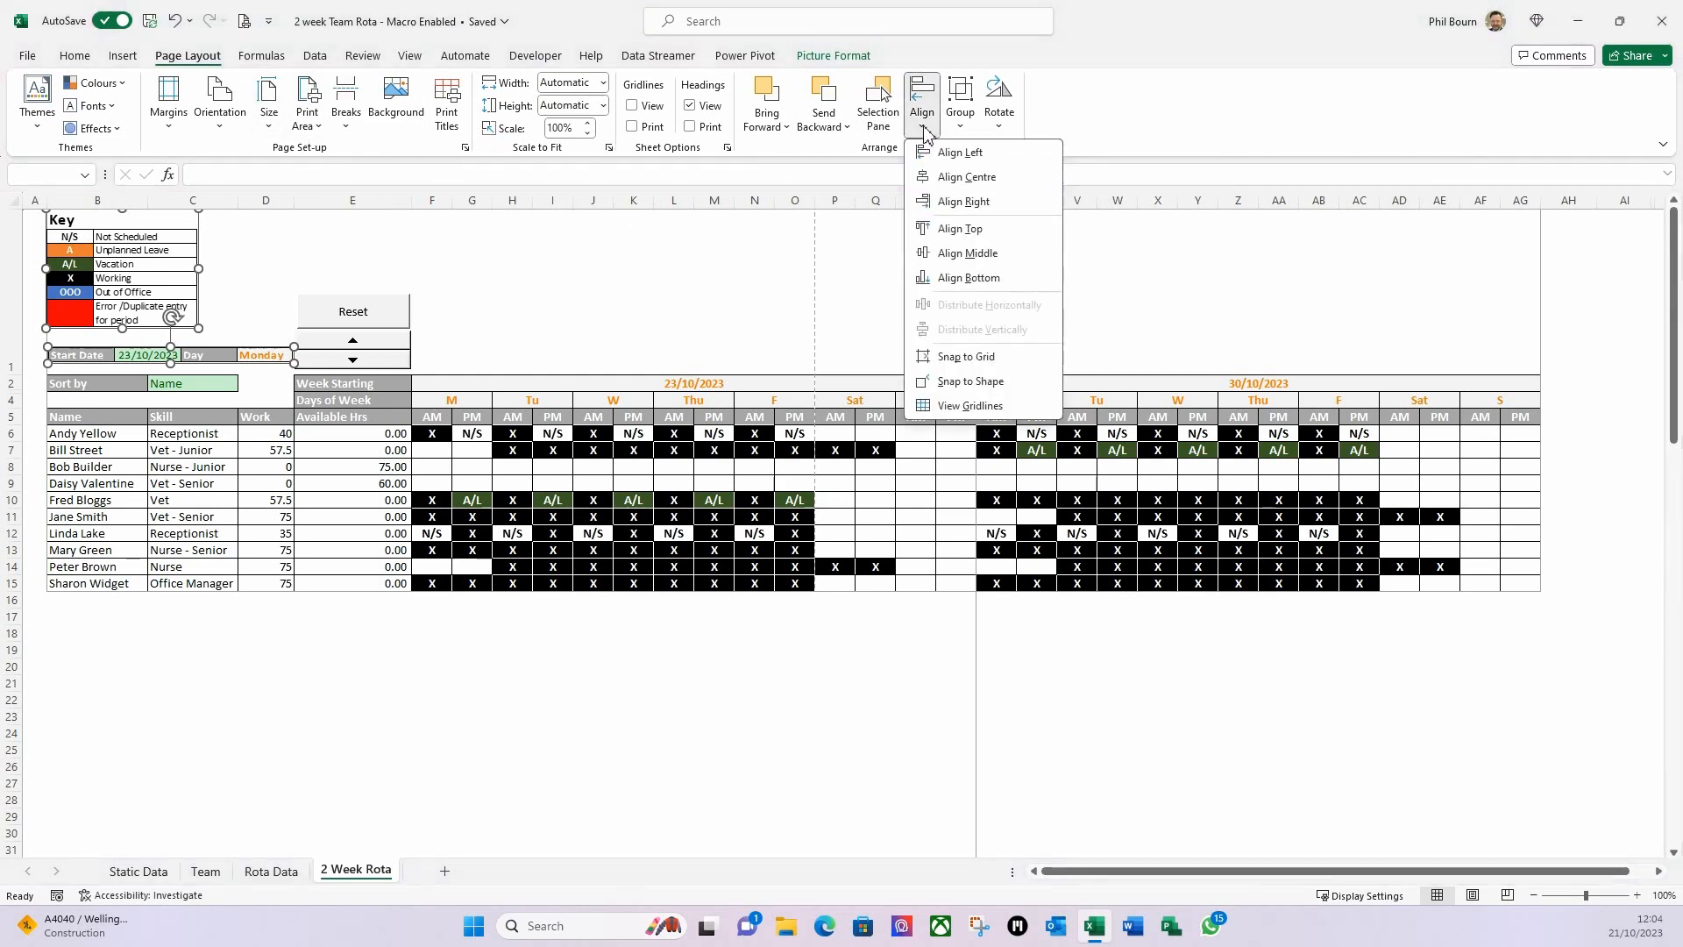
left_click(961, 159)
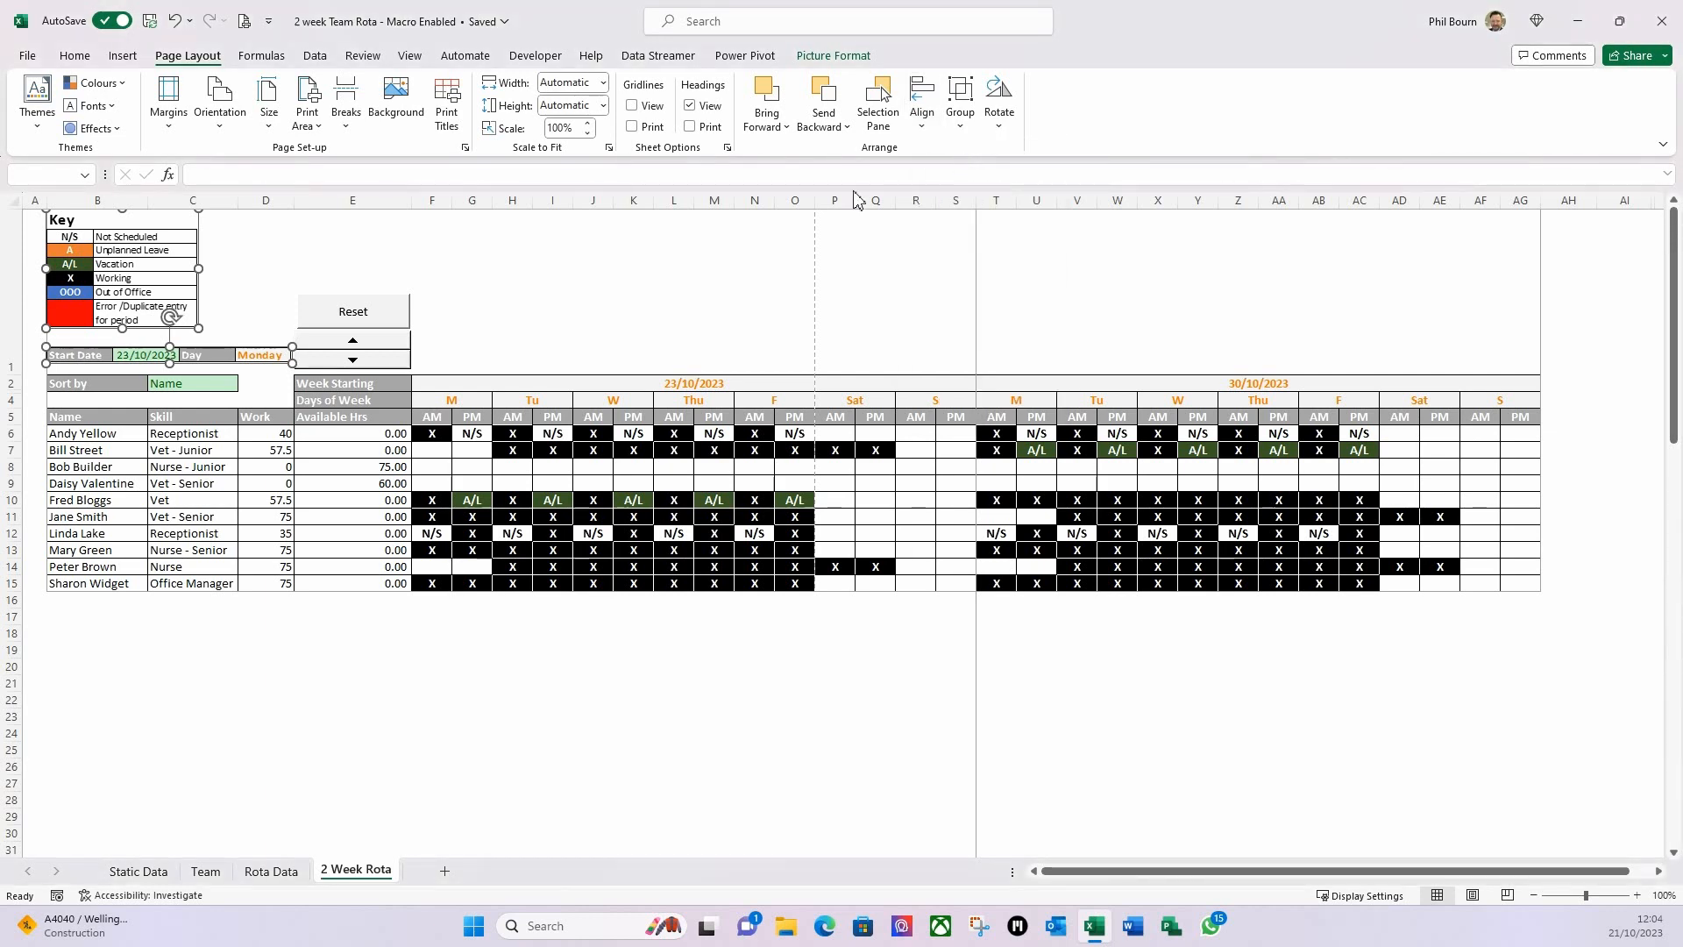
left_click(290, 256)
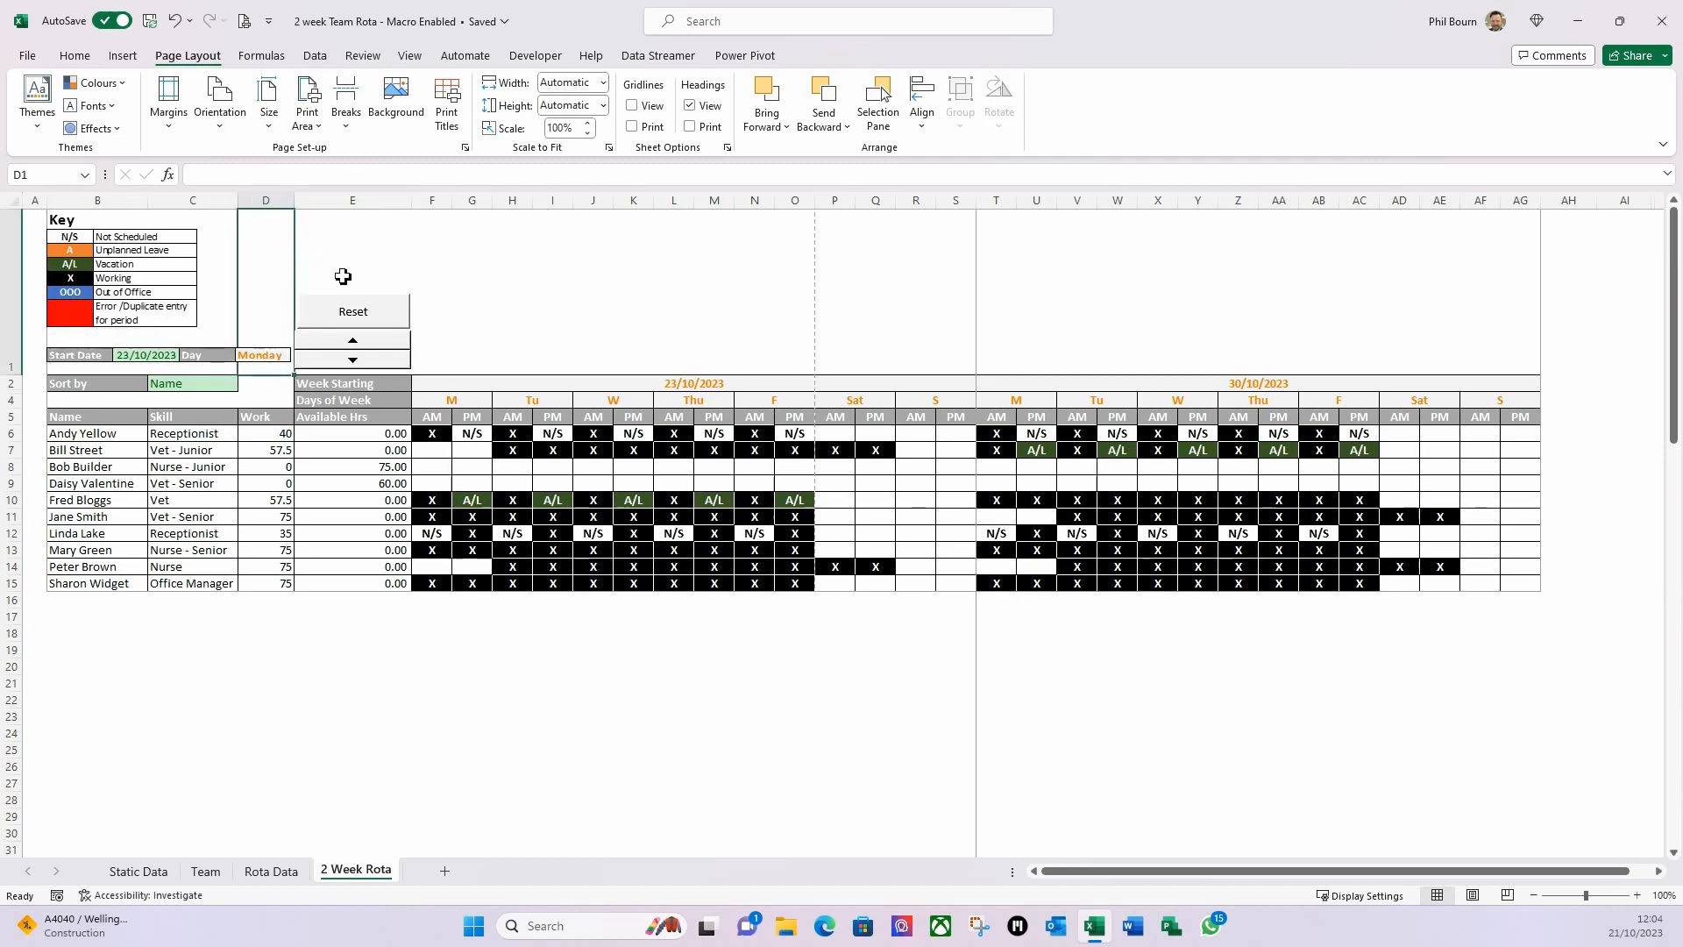
Check every page of the 2 Week Rota print preview for how the weeks split, and return to the sheet.
left_click(247, 26)
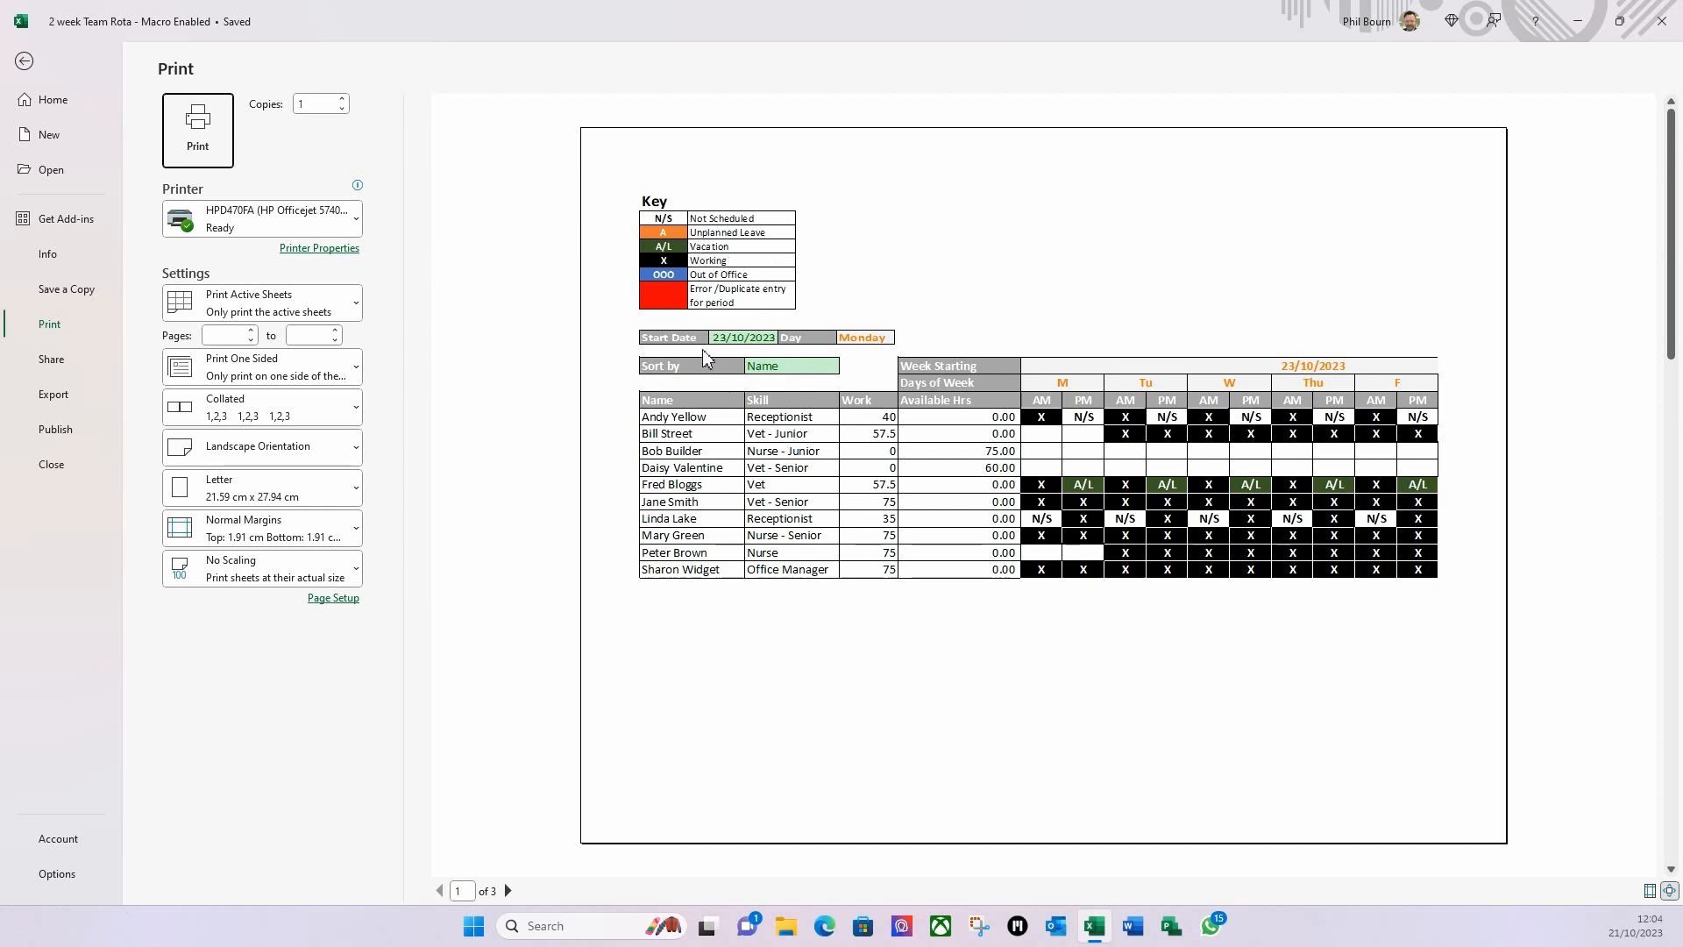
left_click(508, 891)
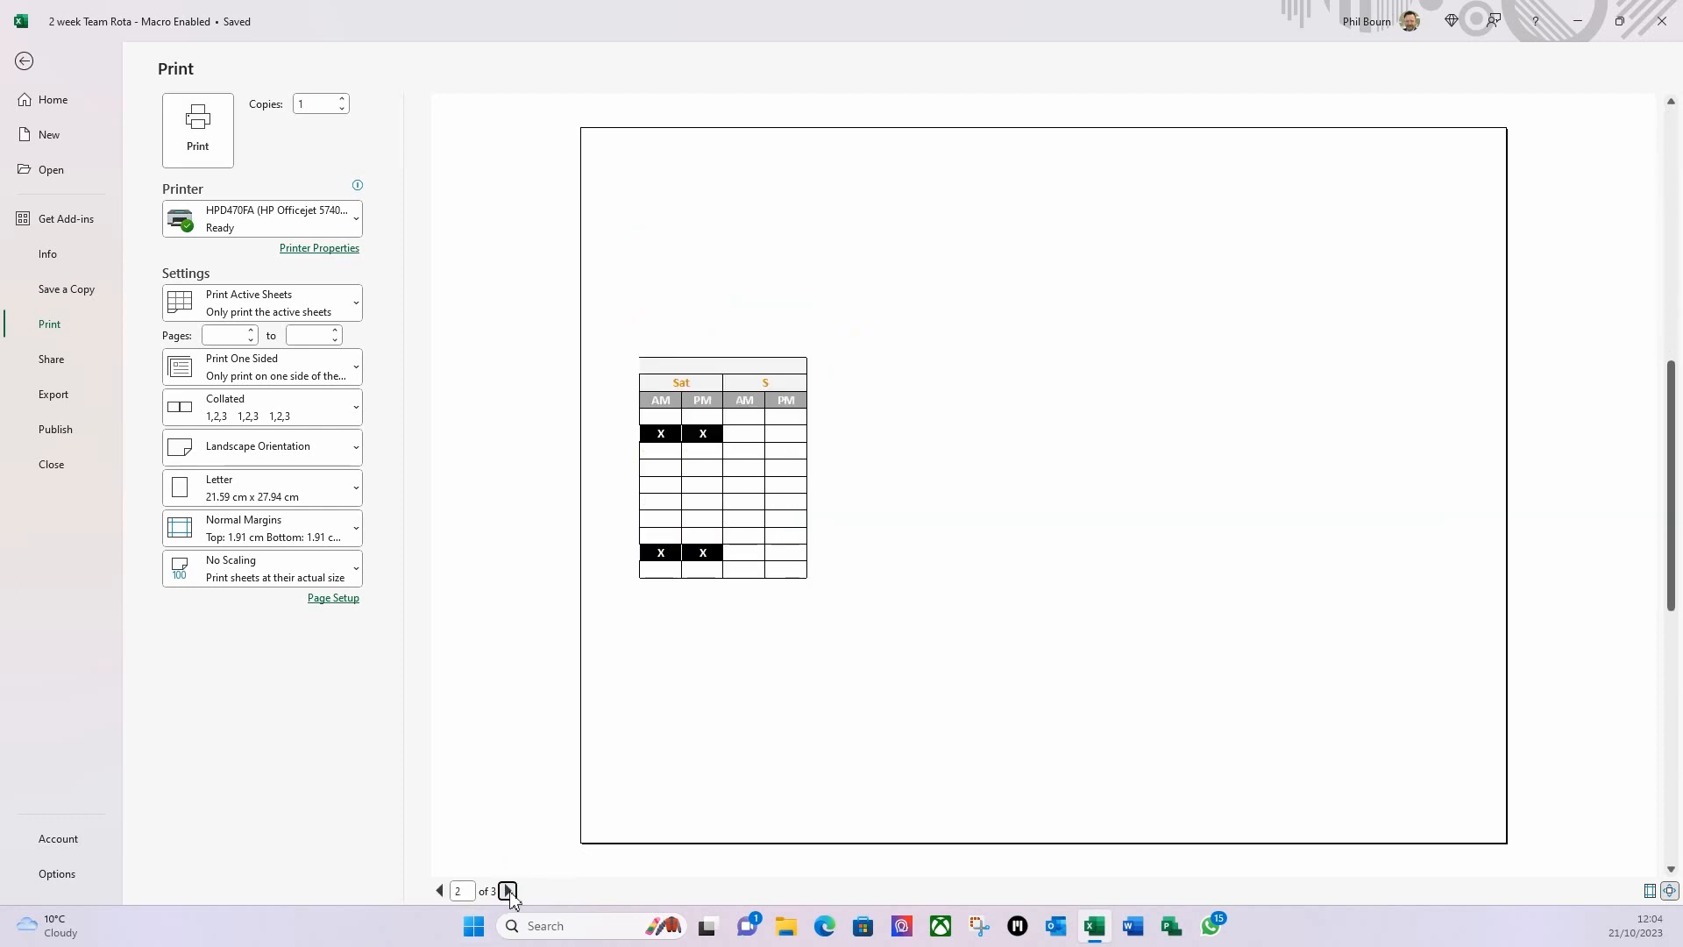
left_click(509, 892)
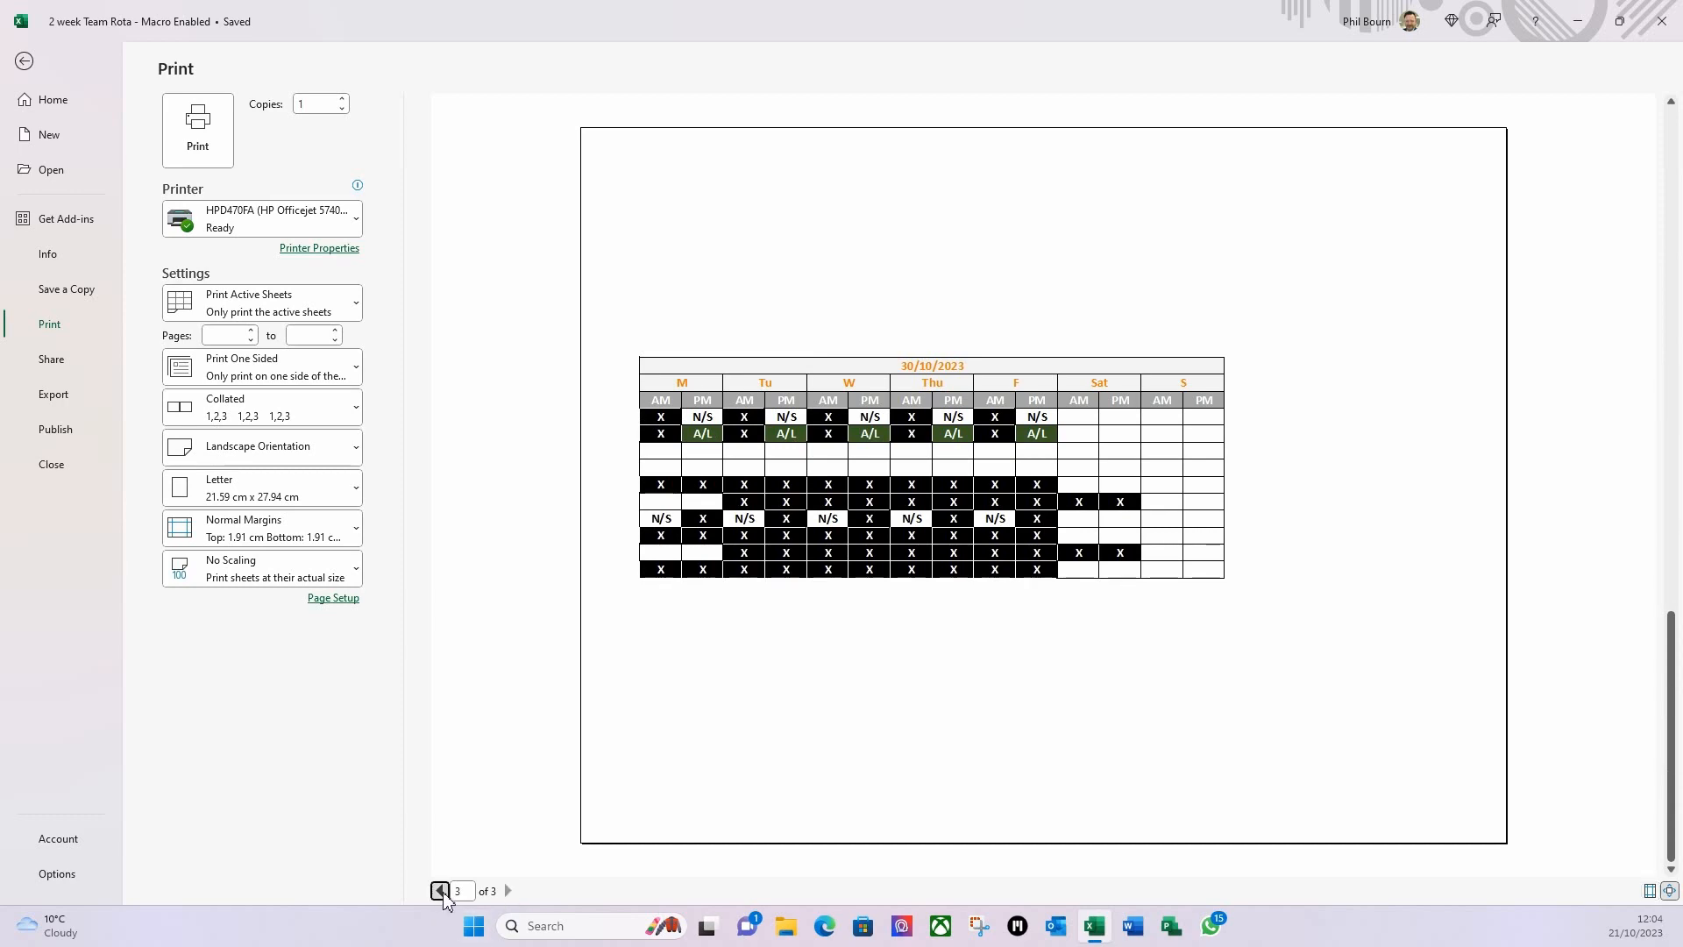
left_click(440, 891)
left_click(442, 891)
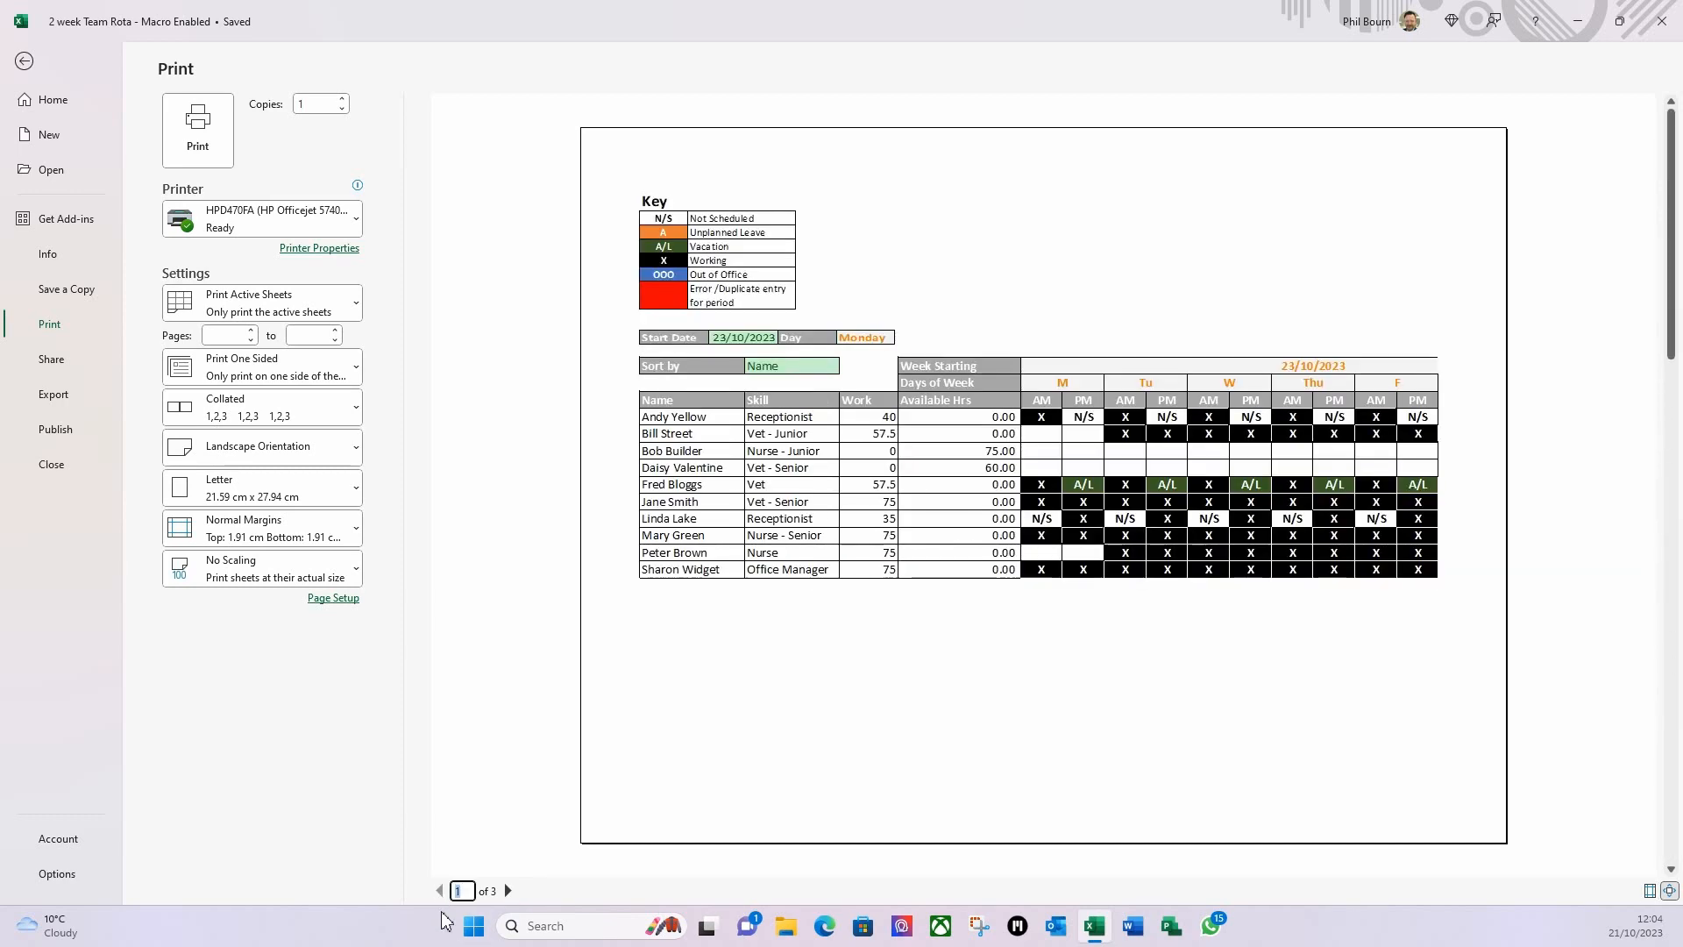
left_click(24, 66)
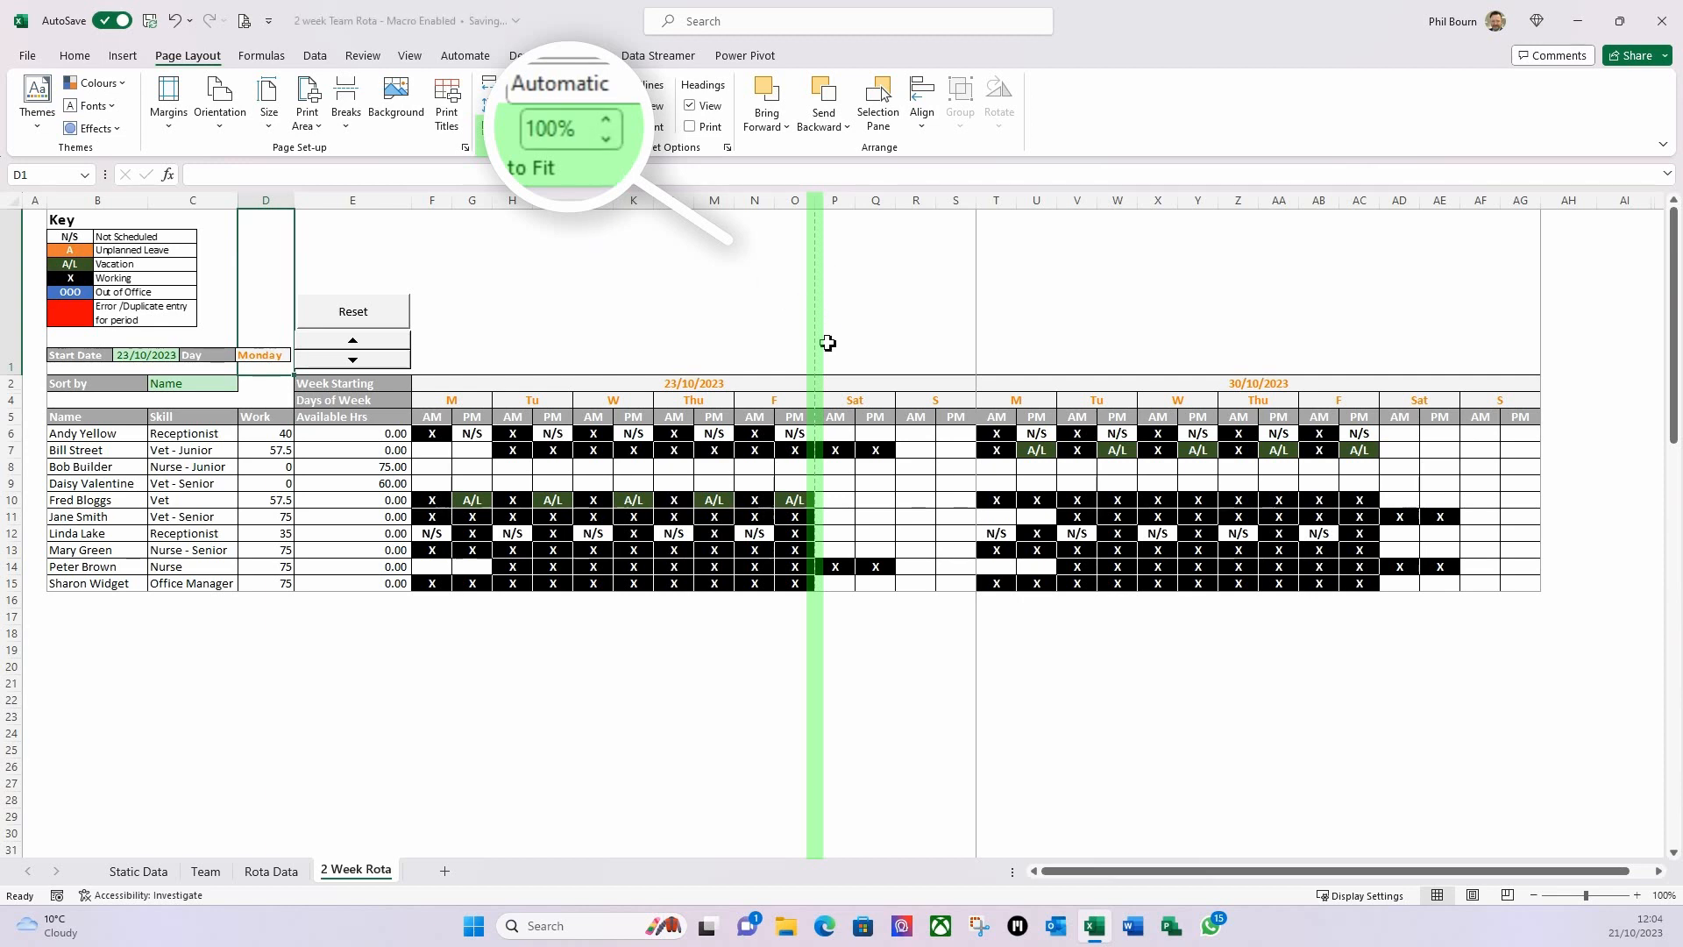
Reduce the print scale to 80% so the first rota week fits on one page.
left_click(606, 140)
left_click(606, 140)
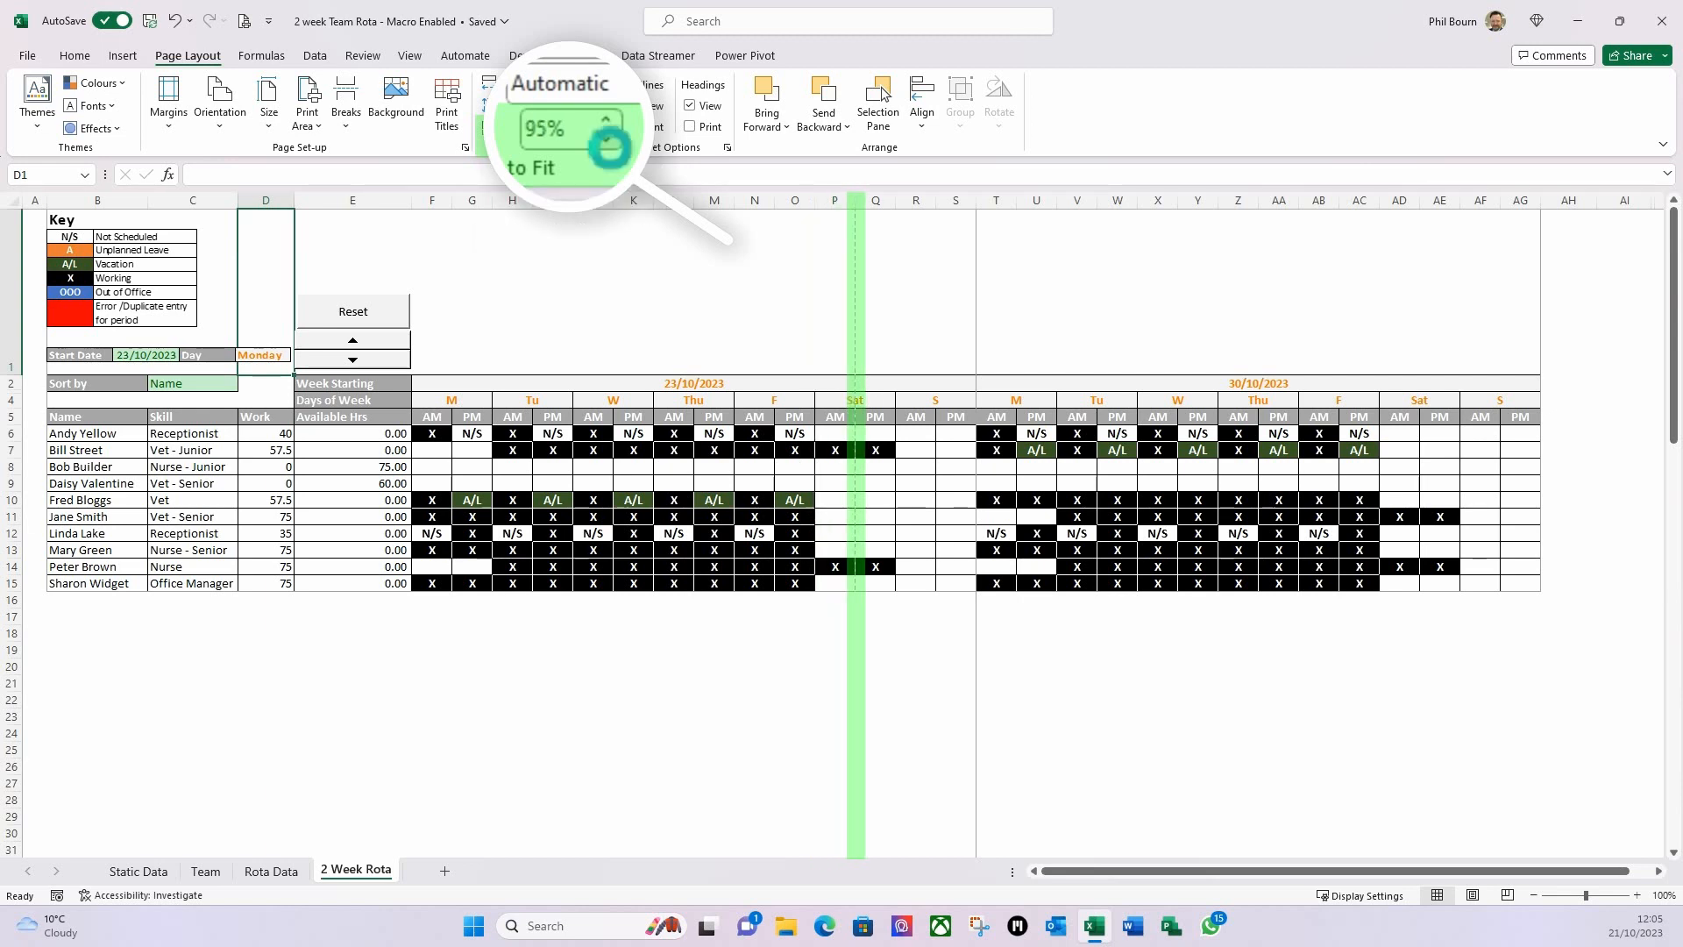
left_click(605, 140)
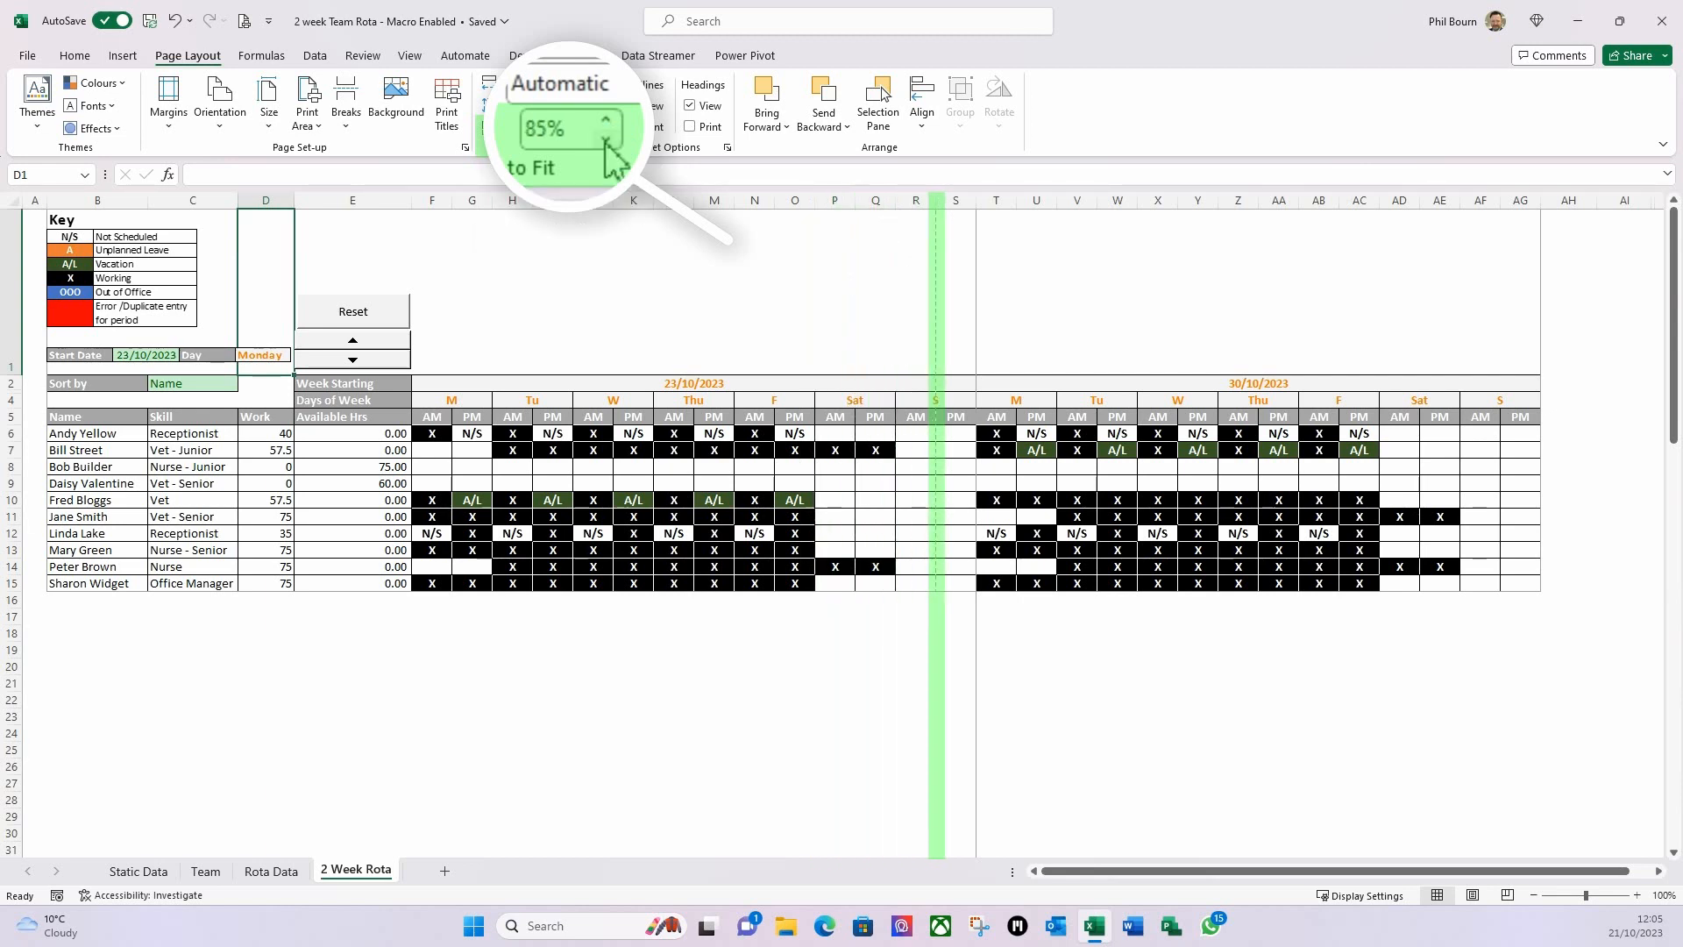
left_click(606, 140)
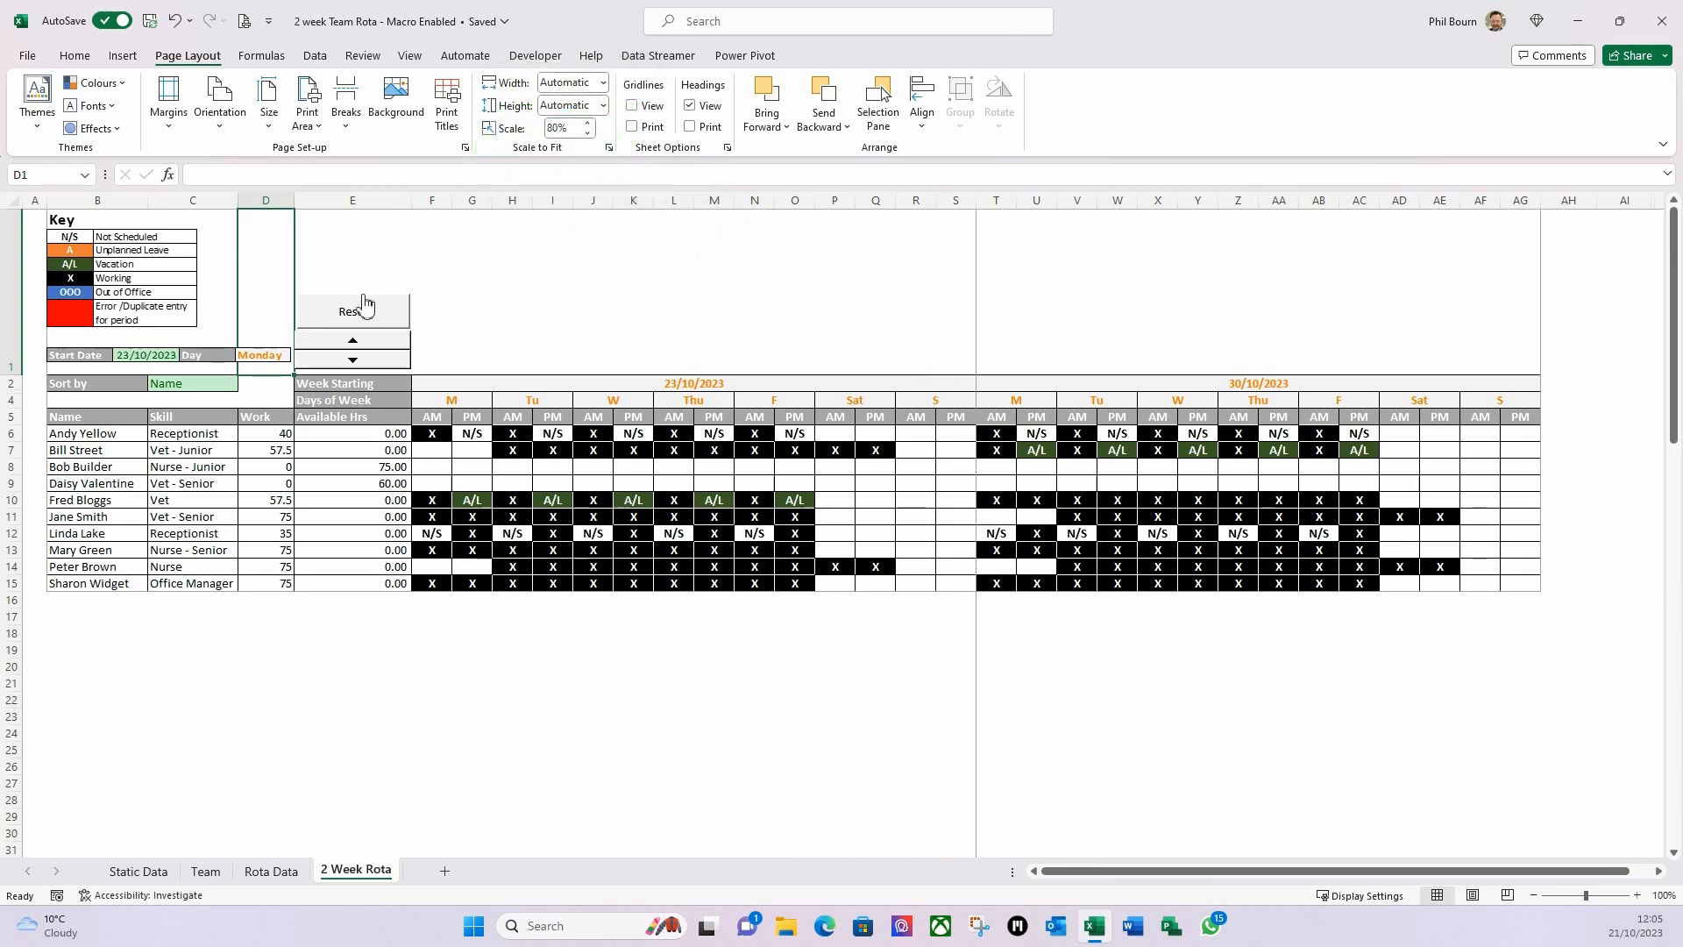
Check both pages of the rescaled rota in the print preview and return to the sheet.
left_click(244, 21)
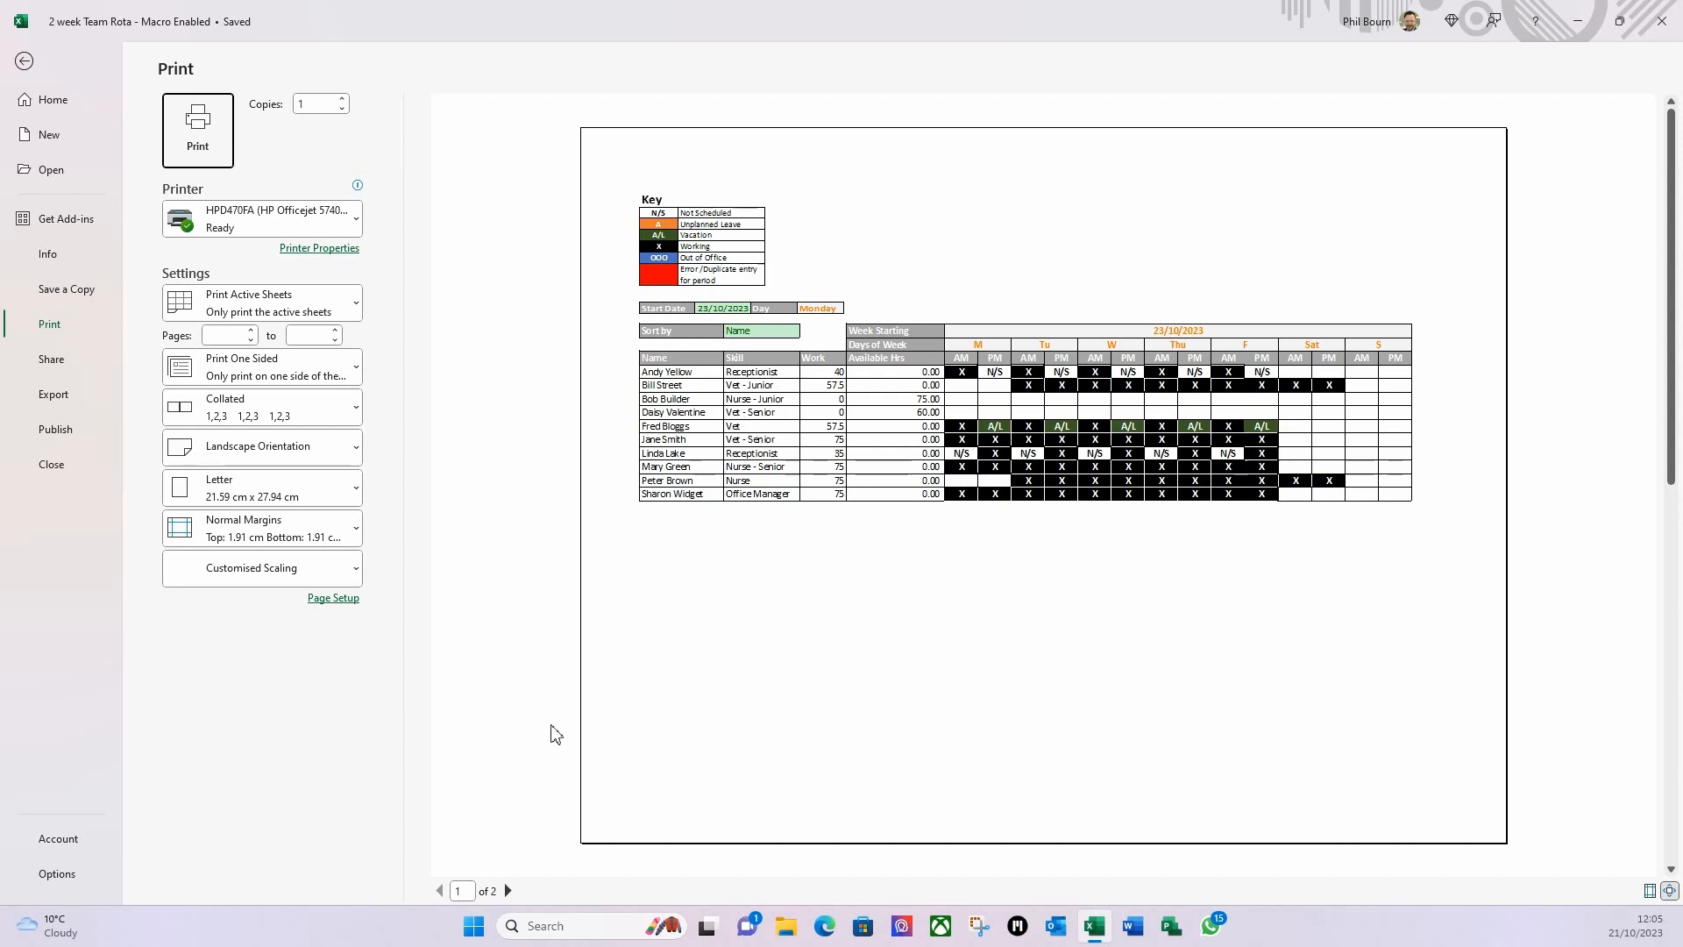
left_click(509, 890)
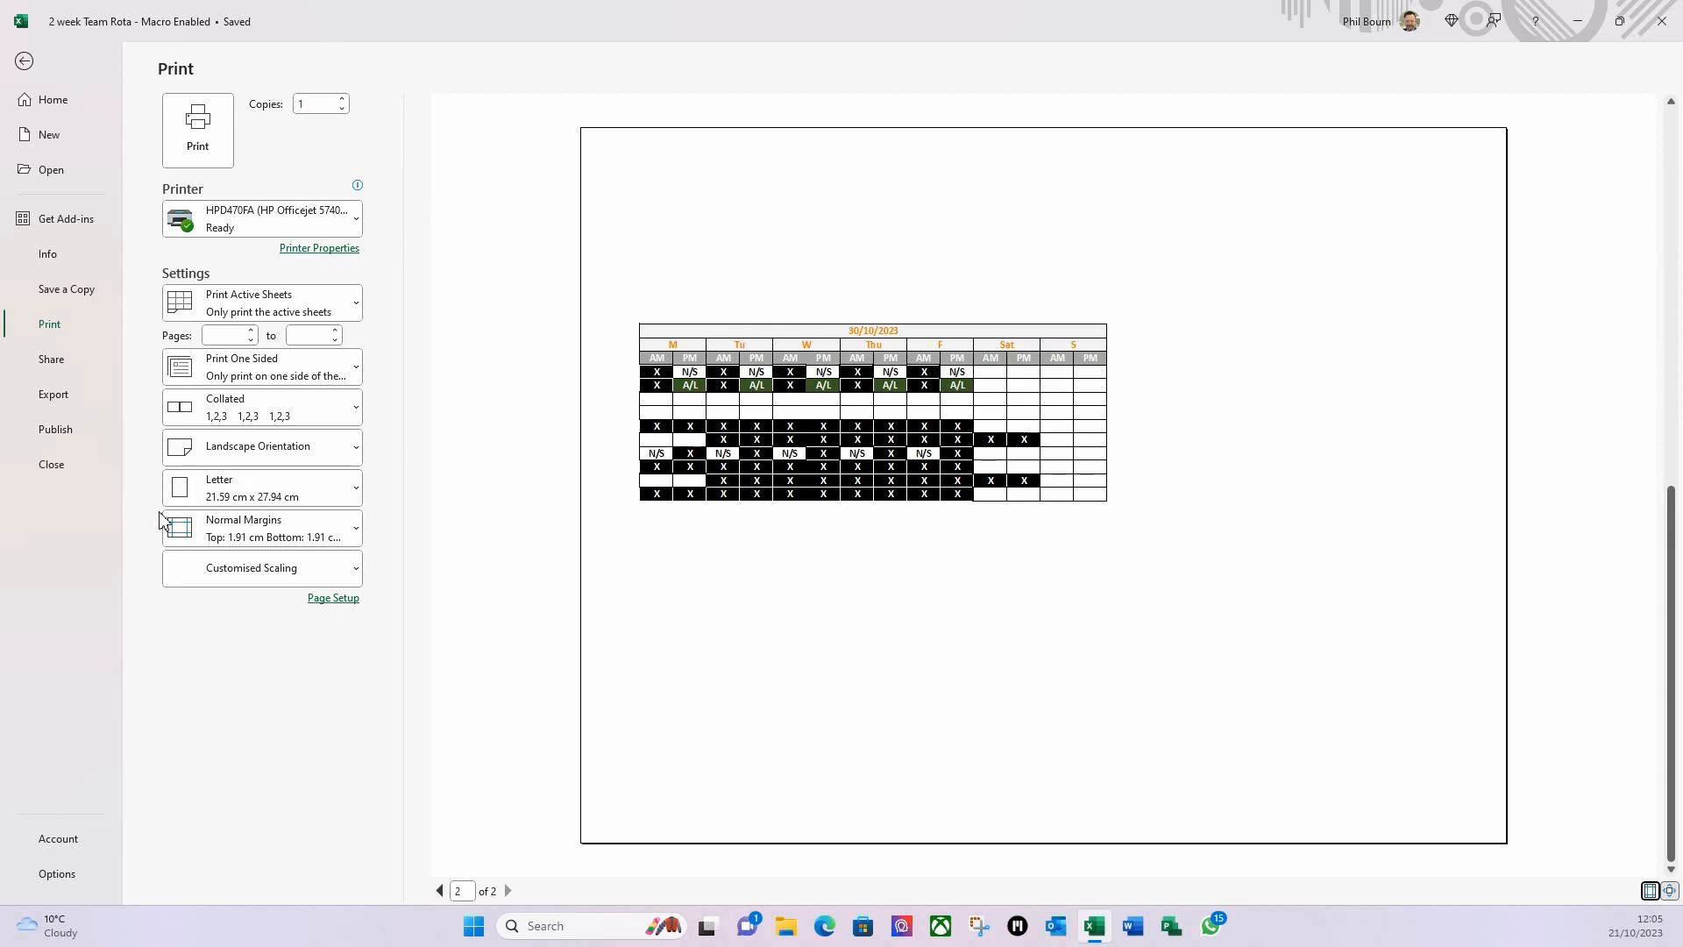
left_click(25, 63)
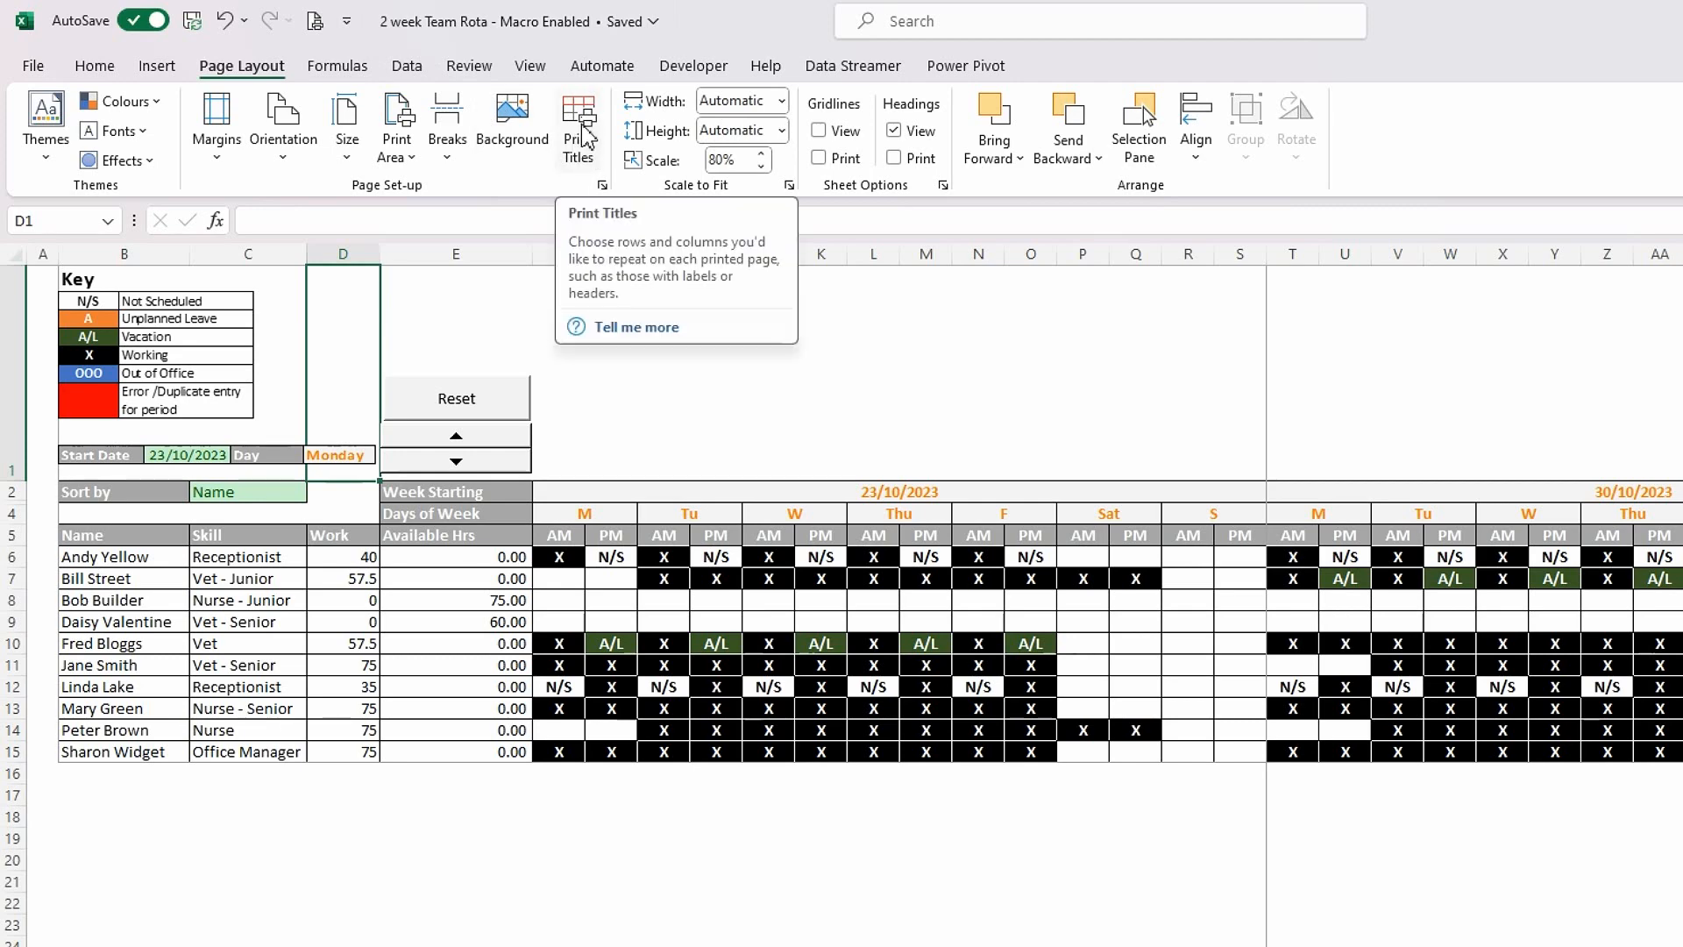
Set the print titles to repeat rows 1 to 5 at the top and columns B to E on the left.
left_click(585, 159)
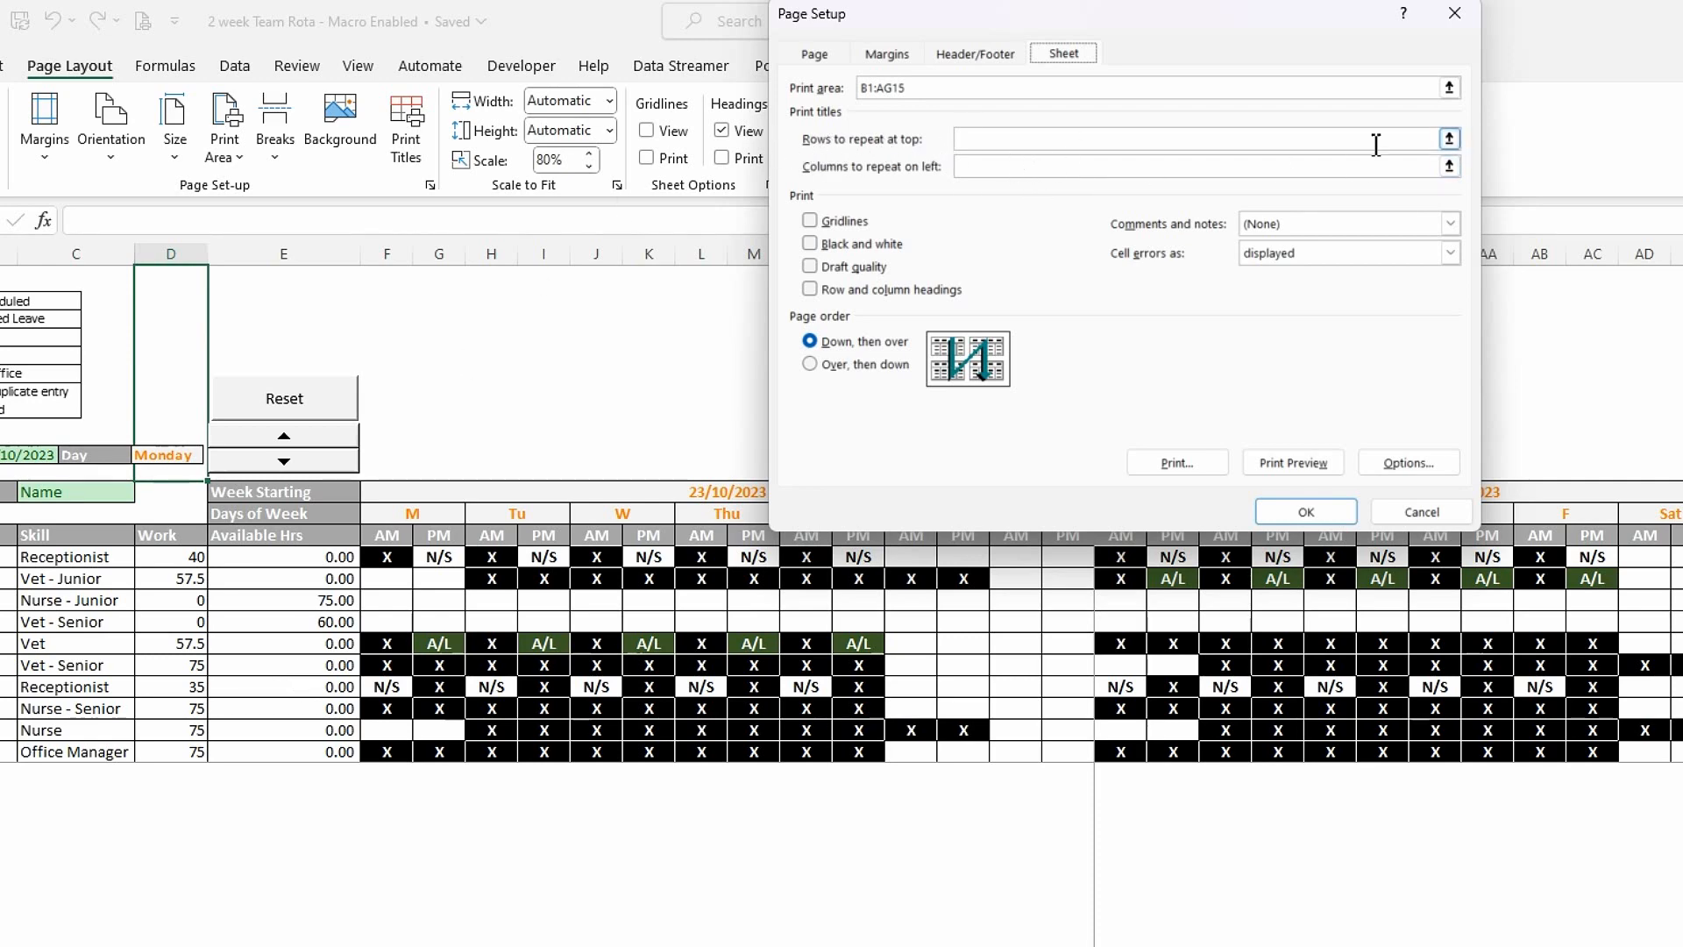
left_click(1450, 144)
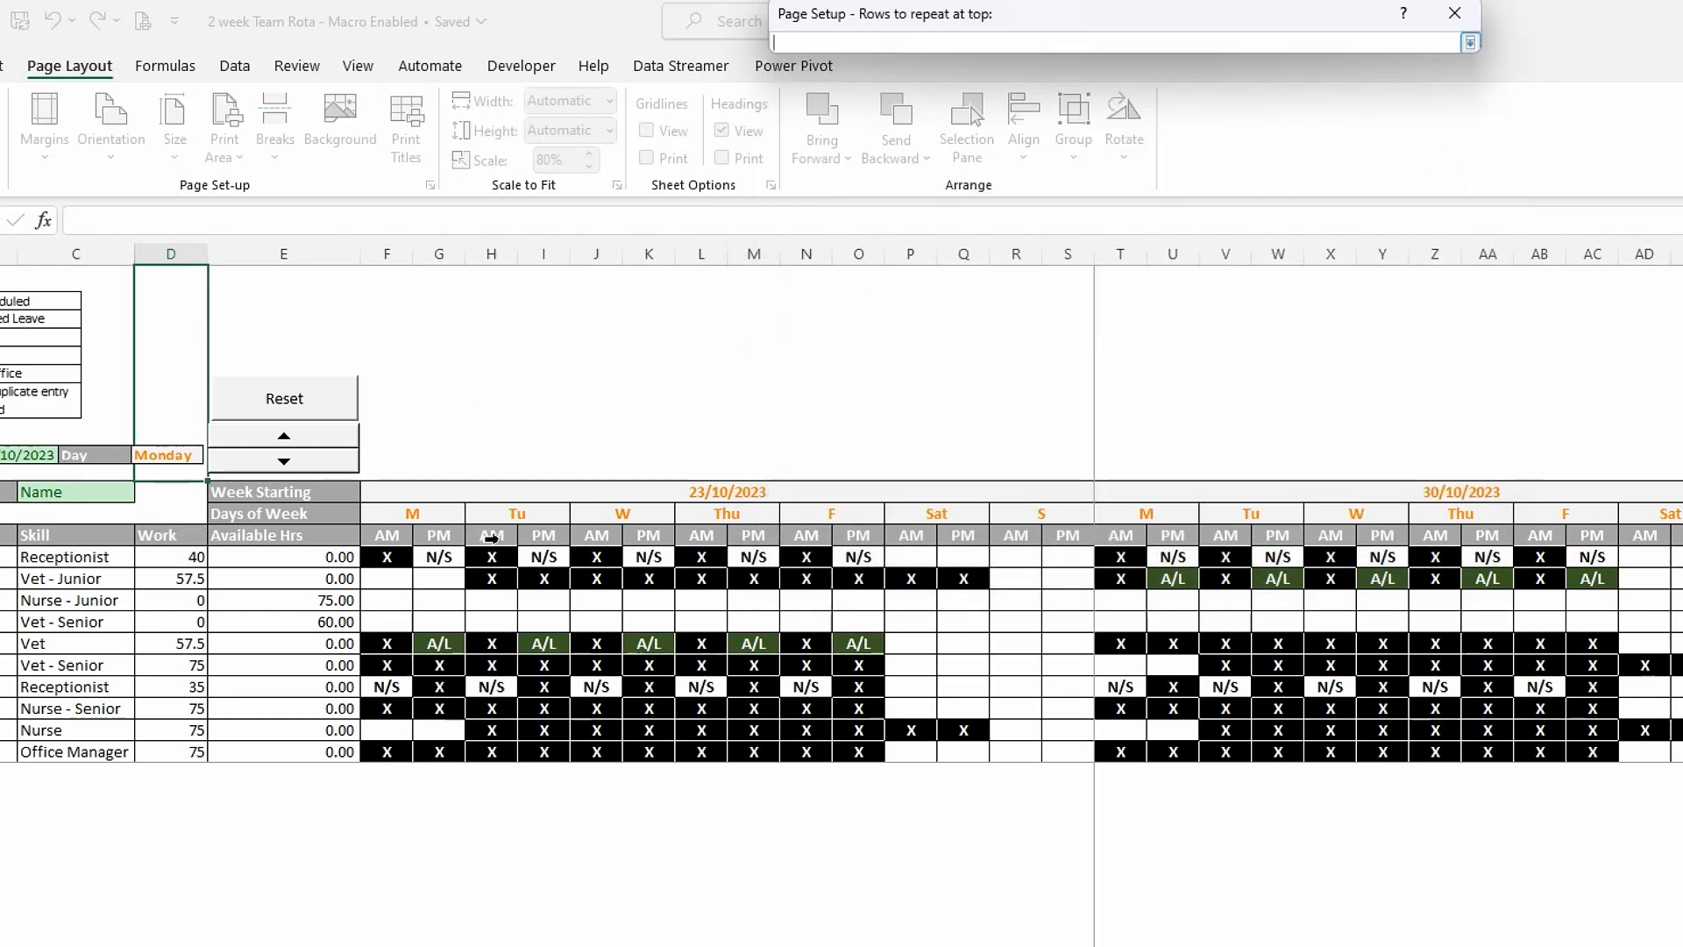
left_click_drag(485, 541, 487, 453)
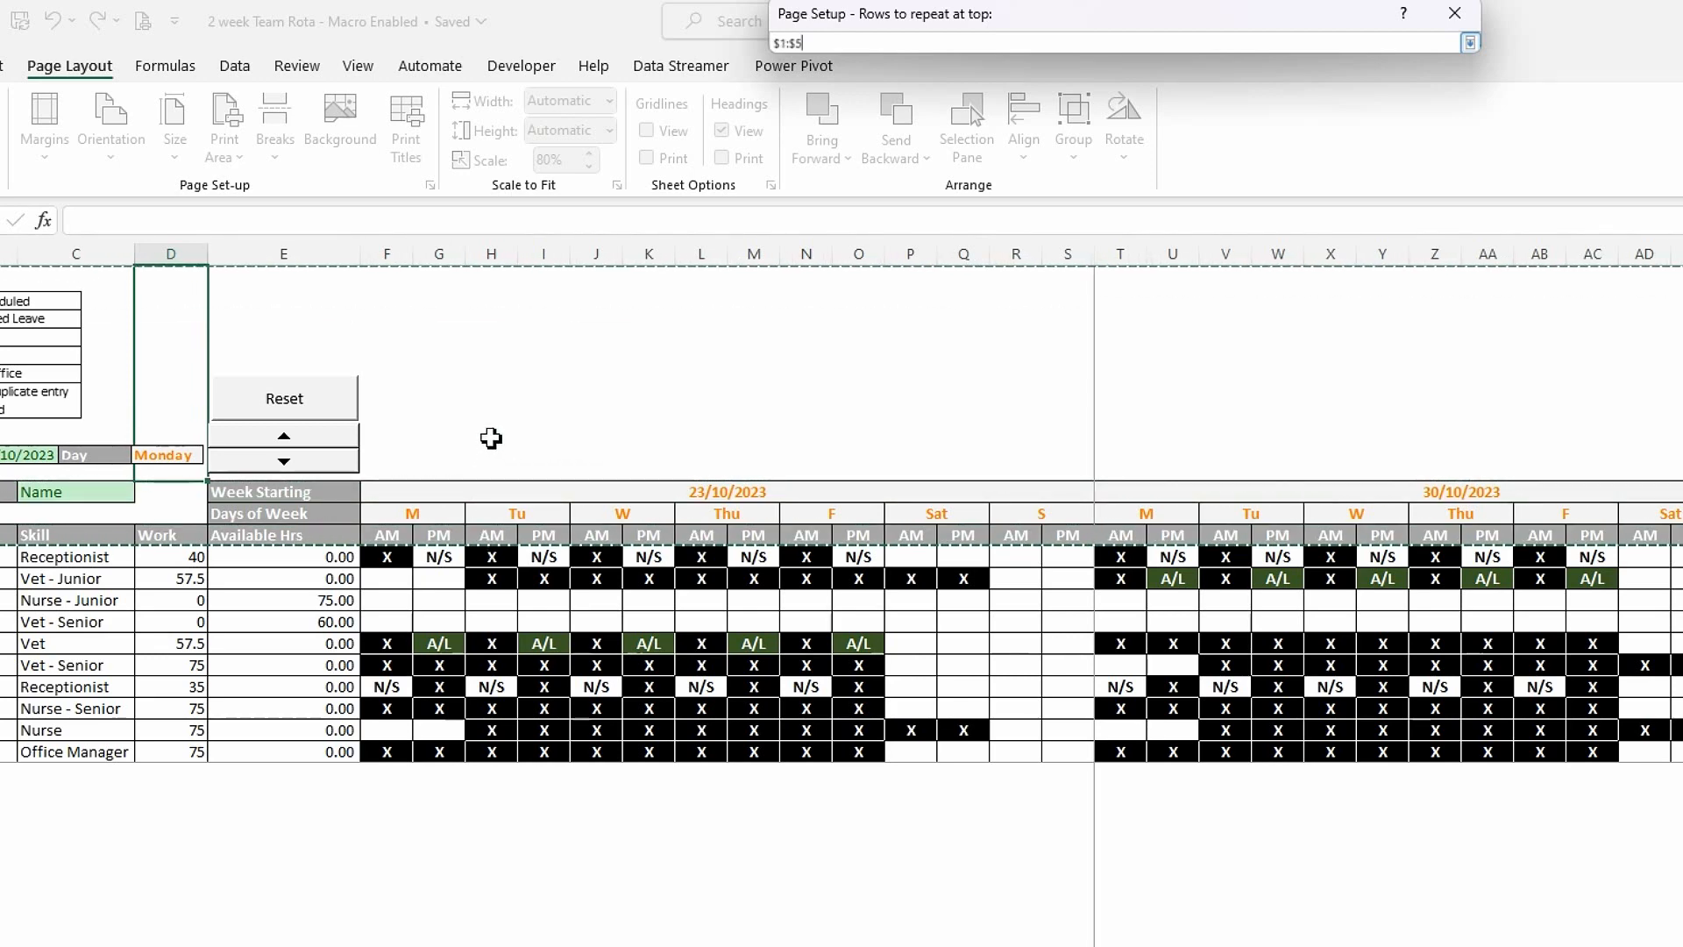
left_click(1470, 42)
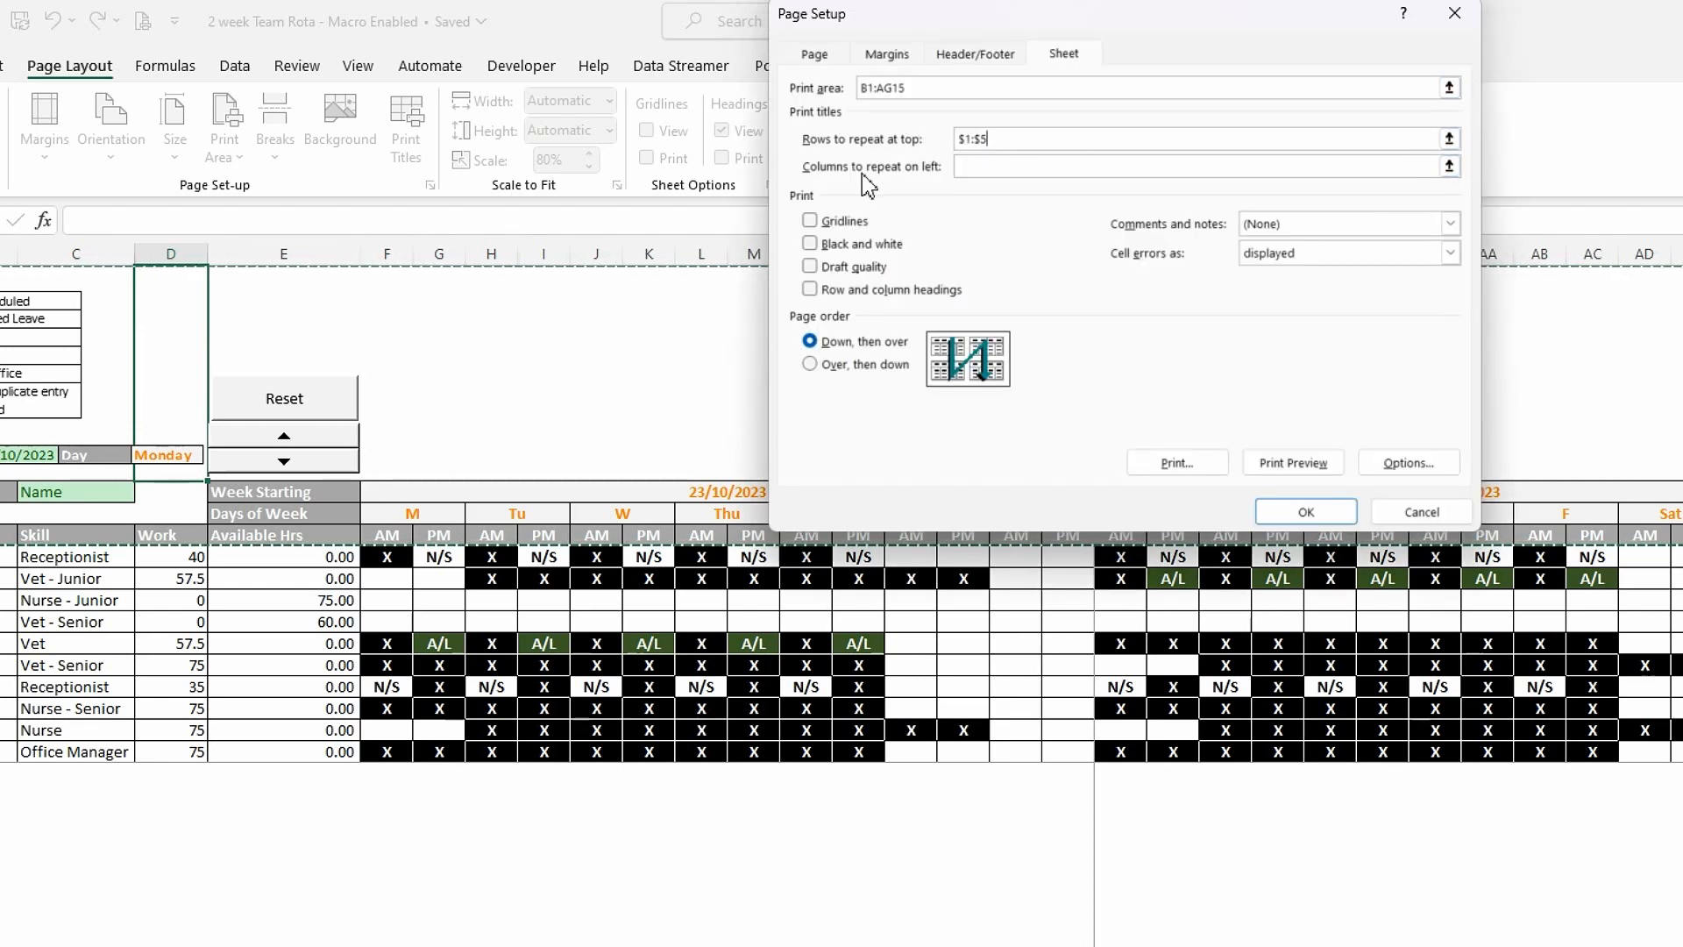
left_click(1450, 166)
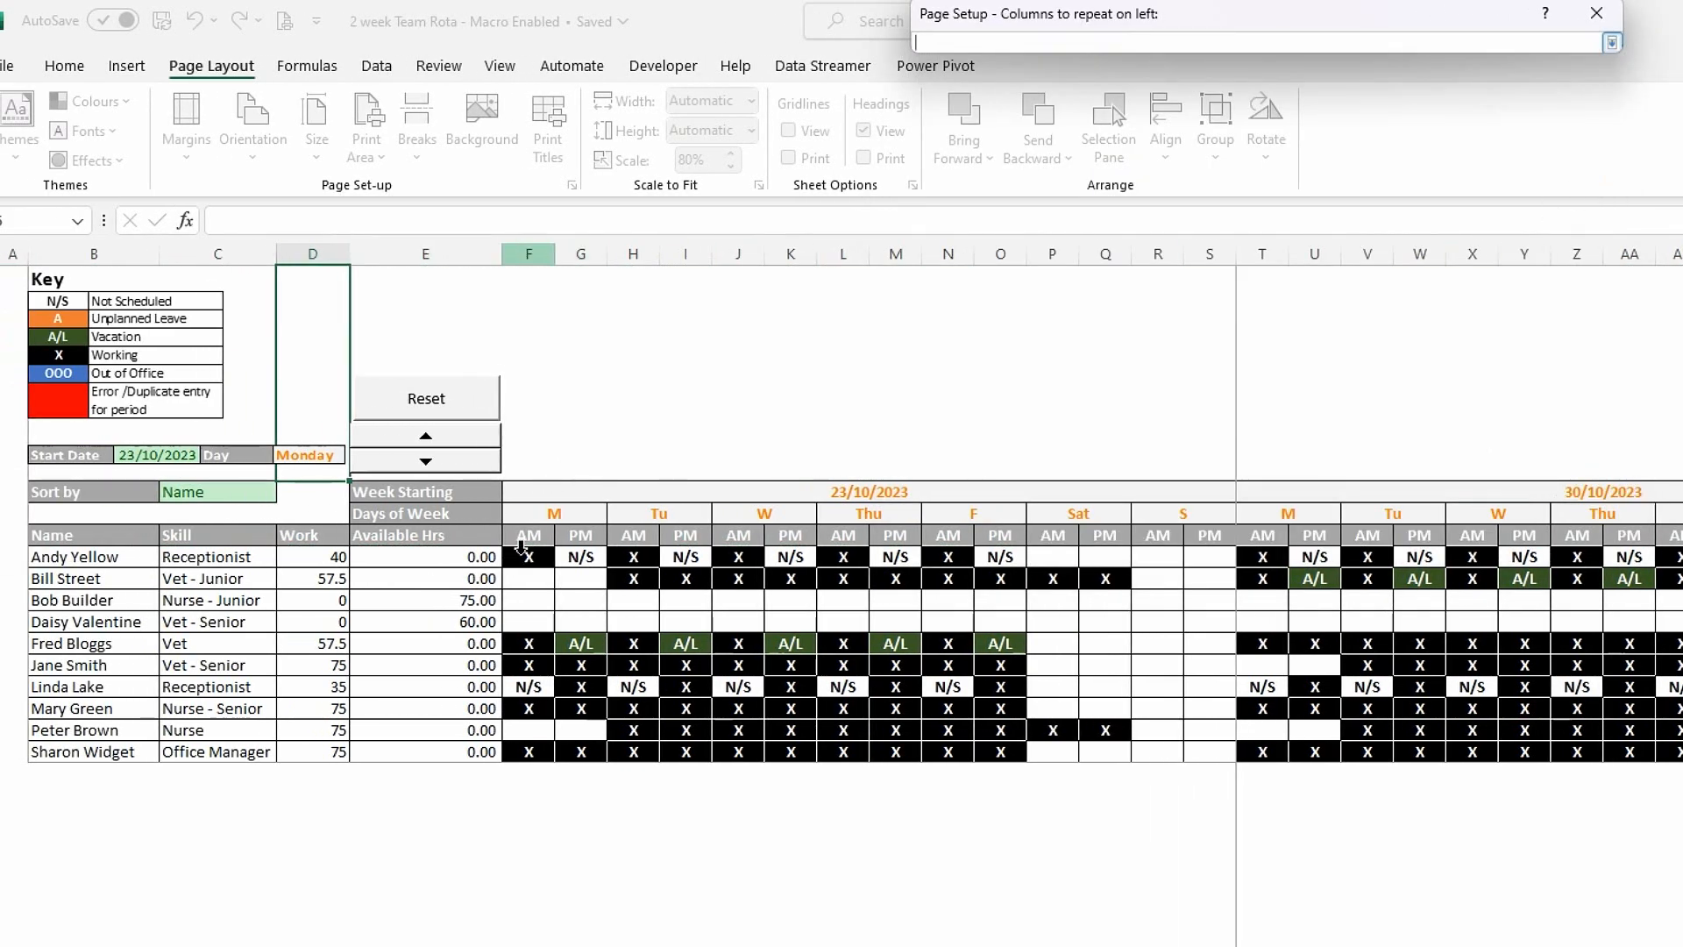
left_click_drag(462, 536, 125, 523)
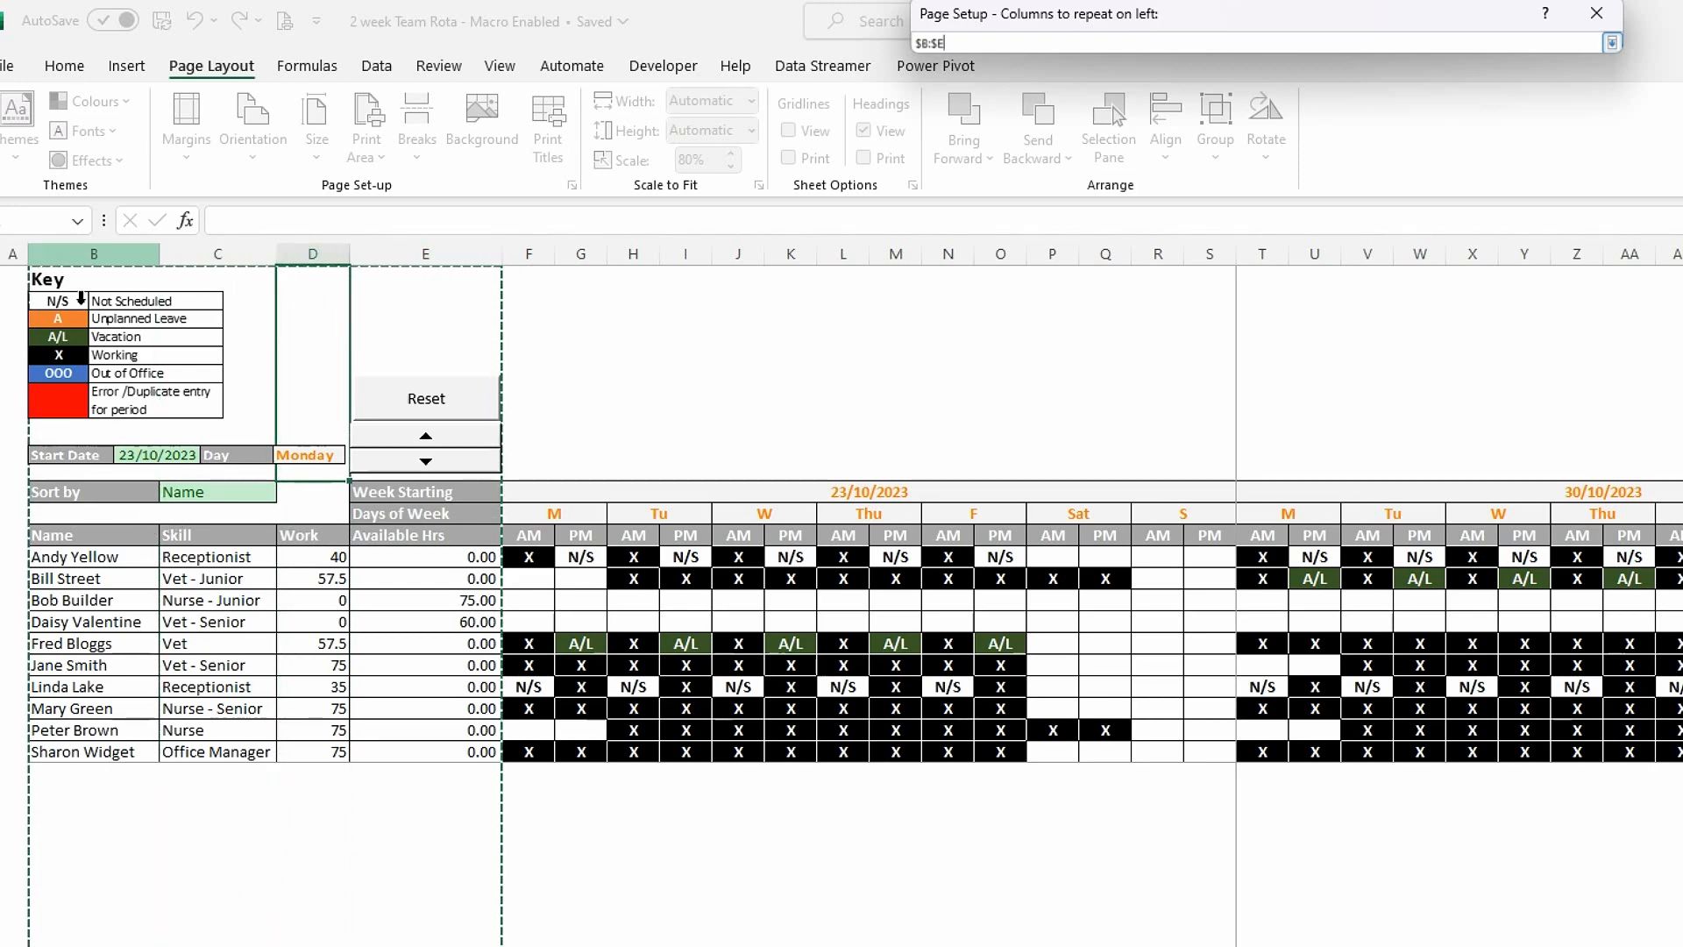
left_click(1614, 44)
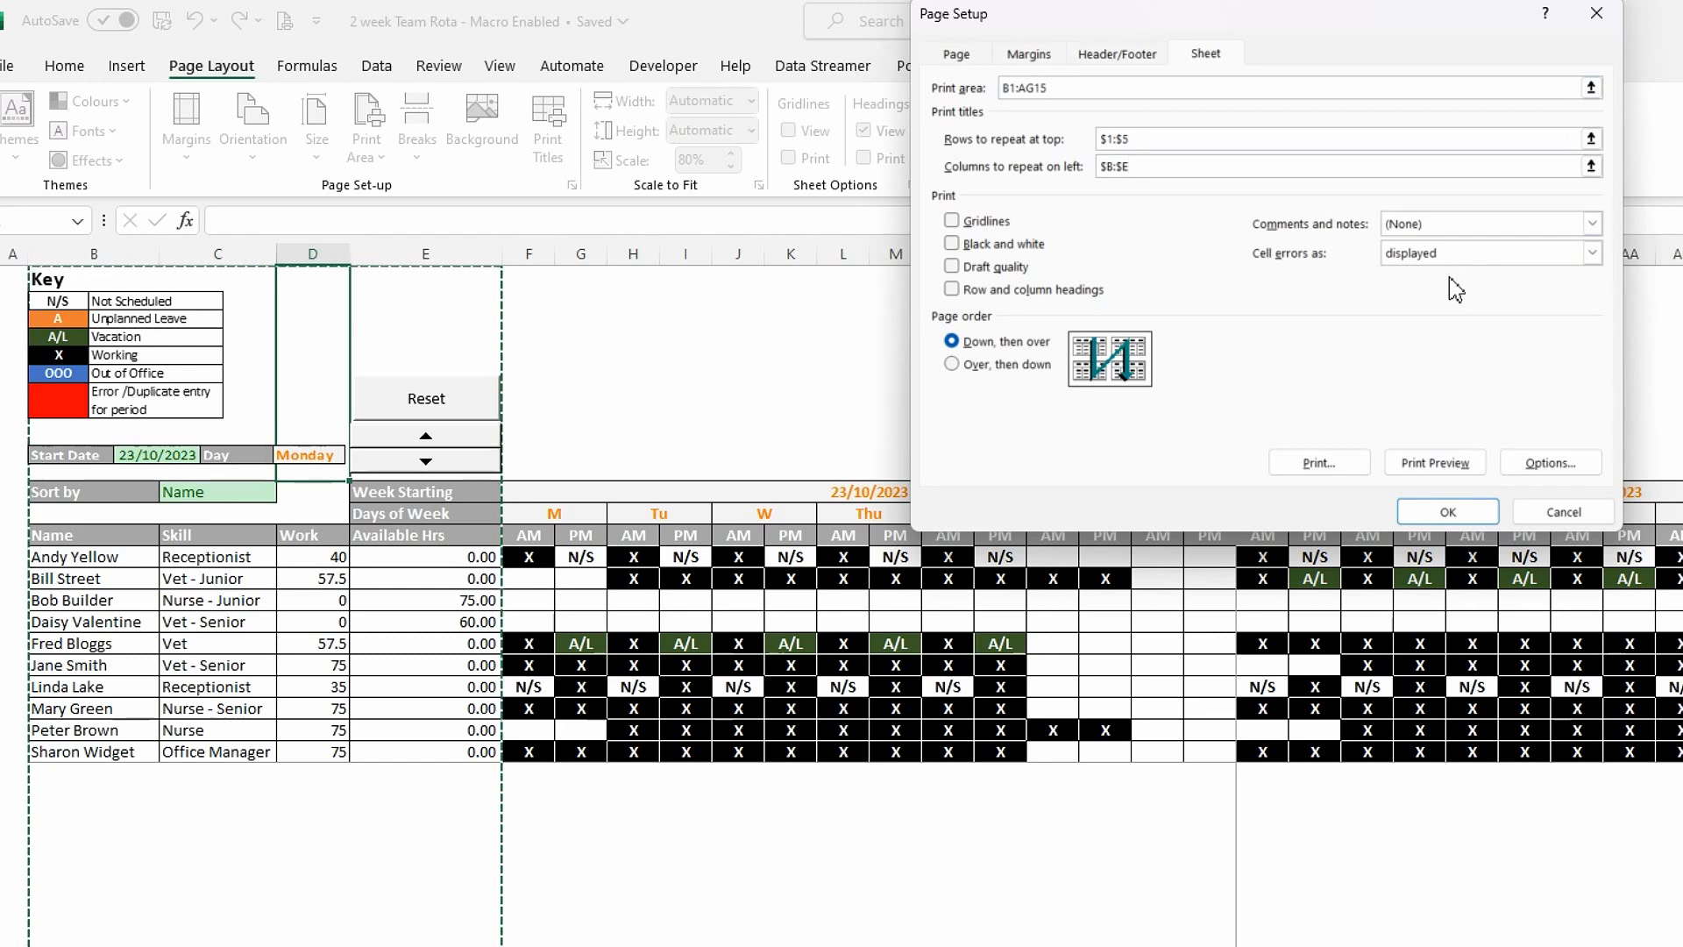
Preview both printed pages with the repeated title rows and columns, and return to the sheet.
left_click(1435, 463)
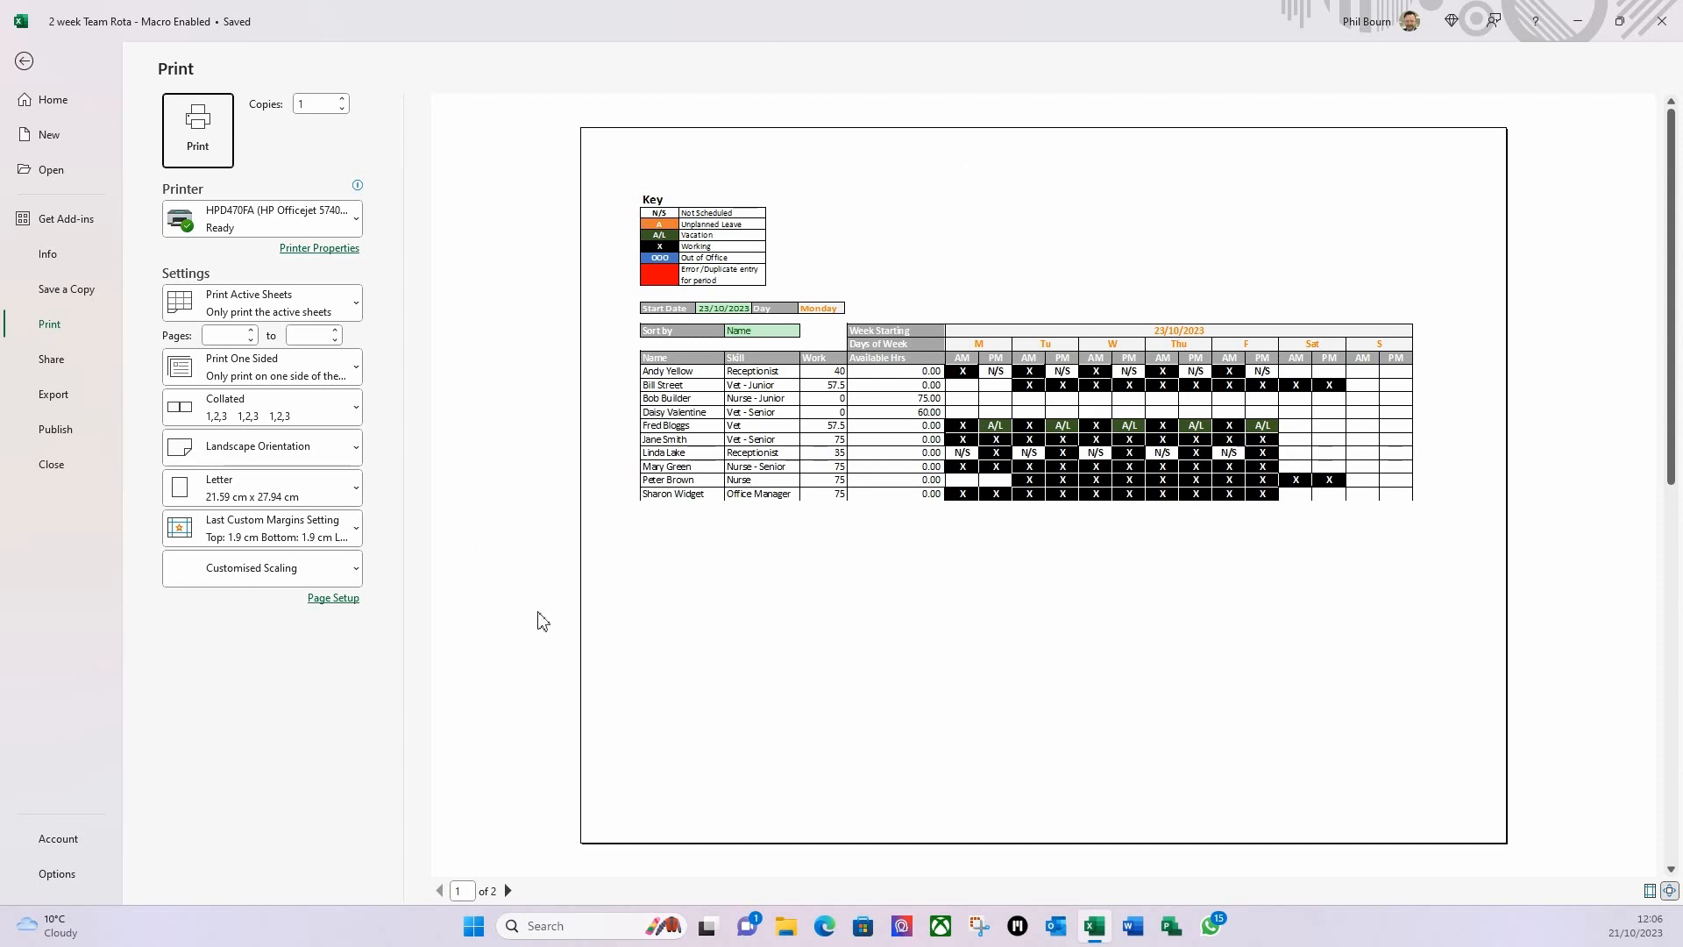
left_click(509, 891)
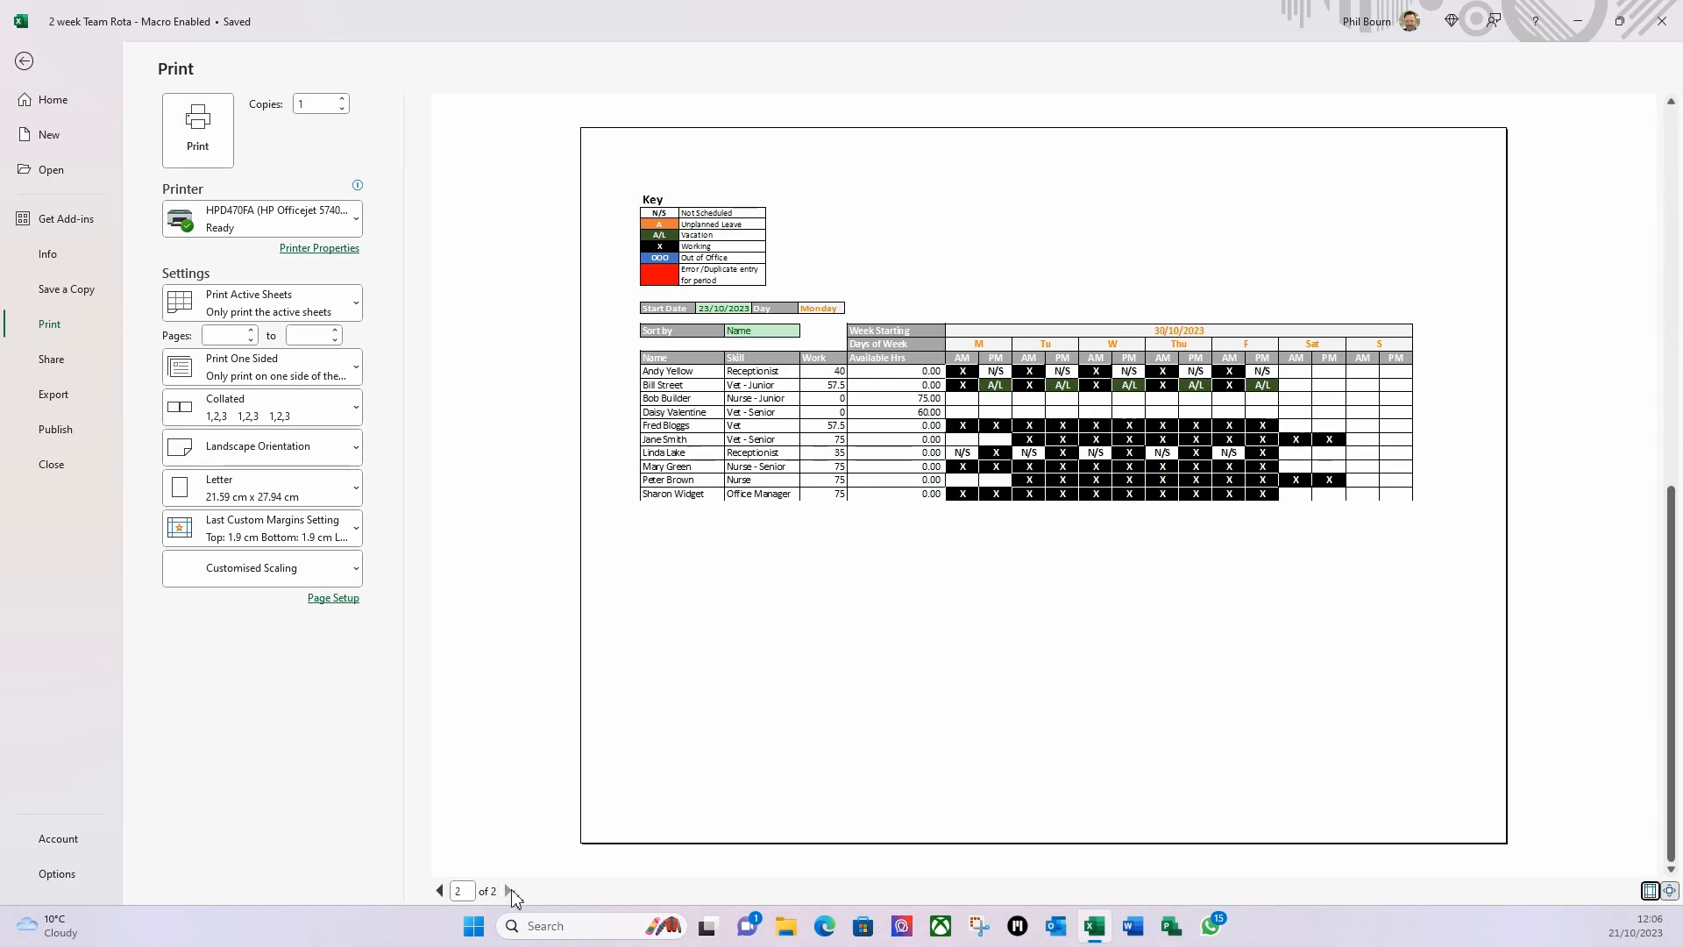
left_click(440, 891)
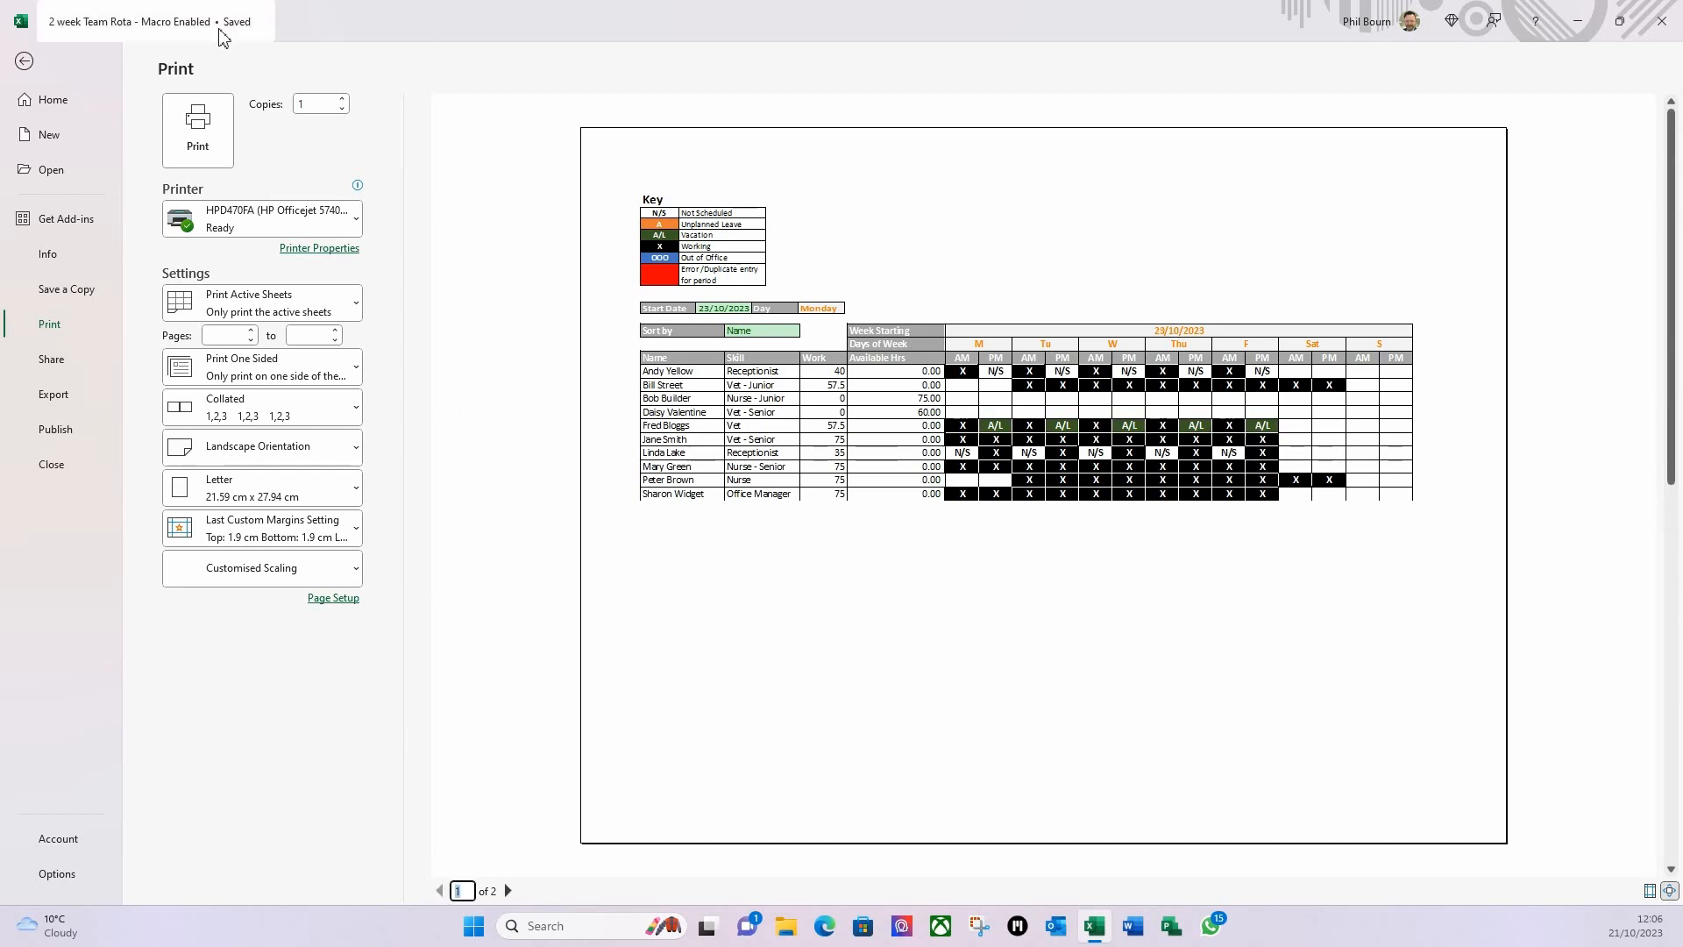
left_click(24, 61)
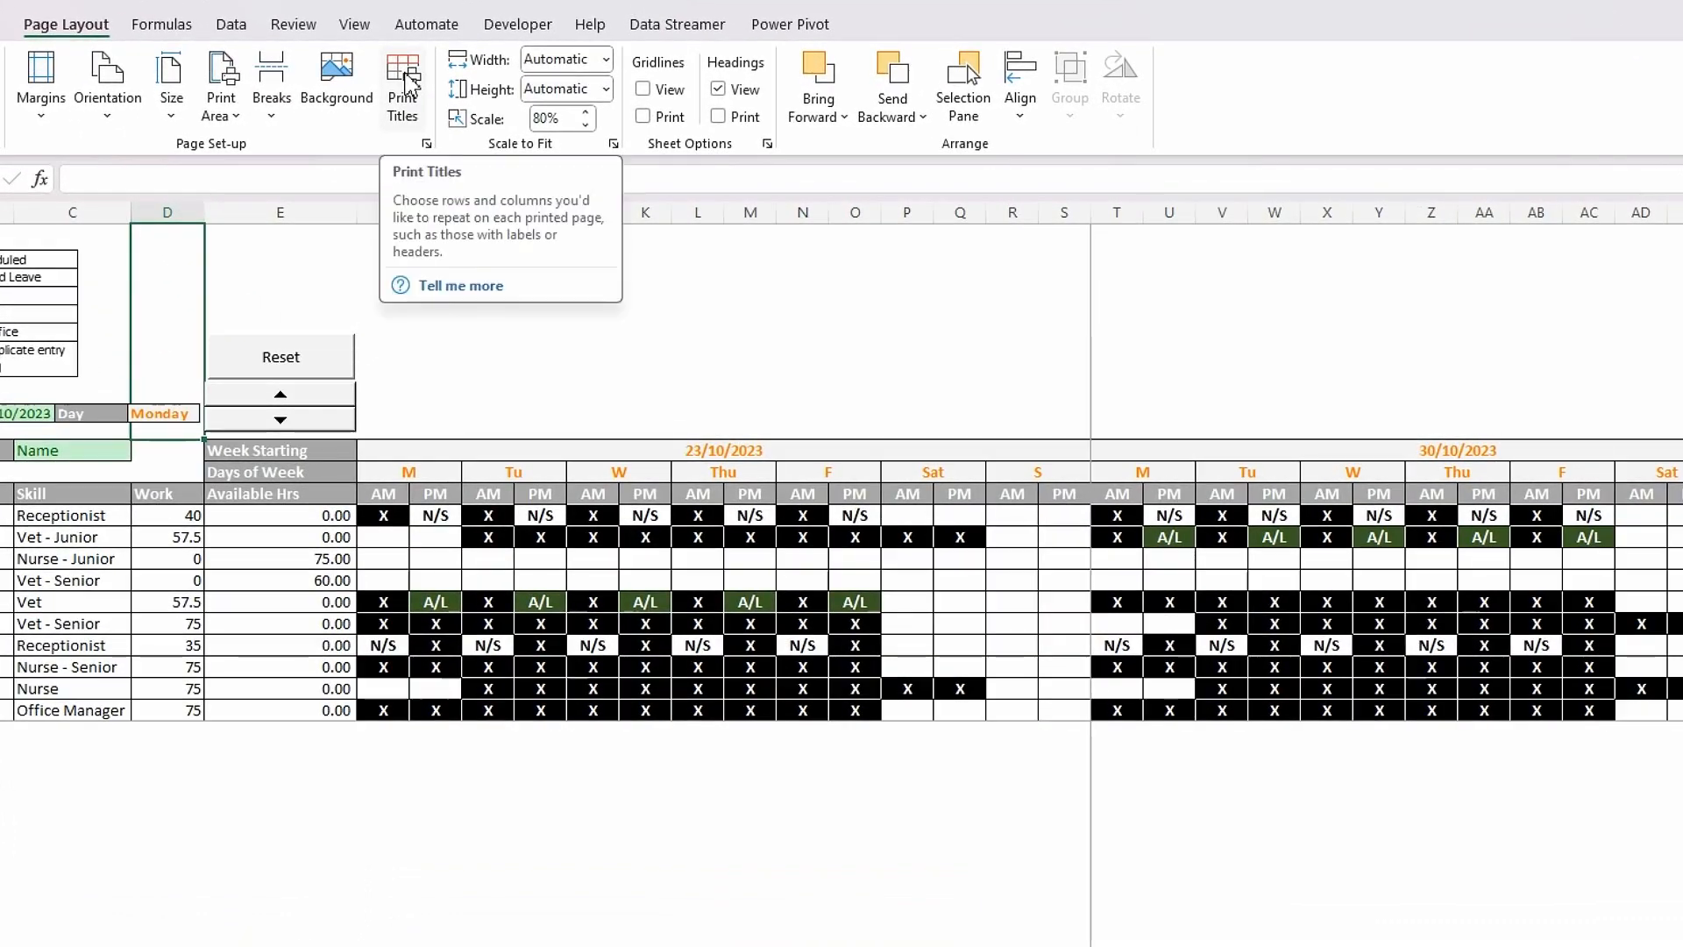
Add a custom page header with the centred text "2 Week Rota - Change Tips and Tools".
left_click(405, 98)
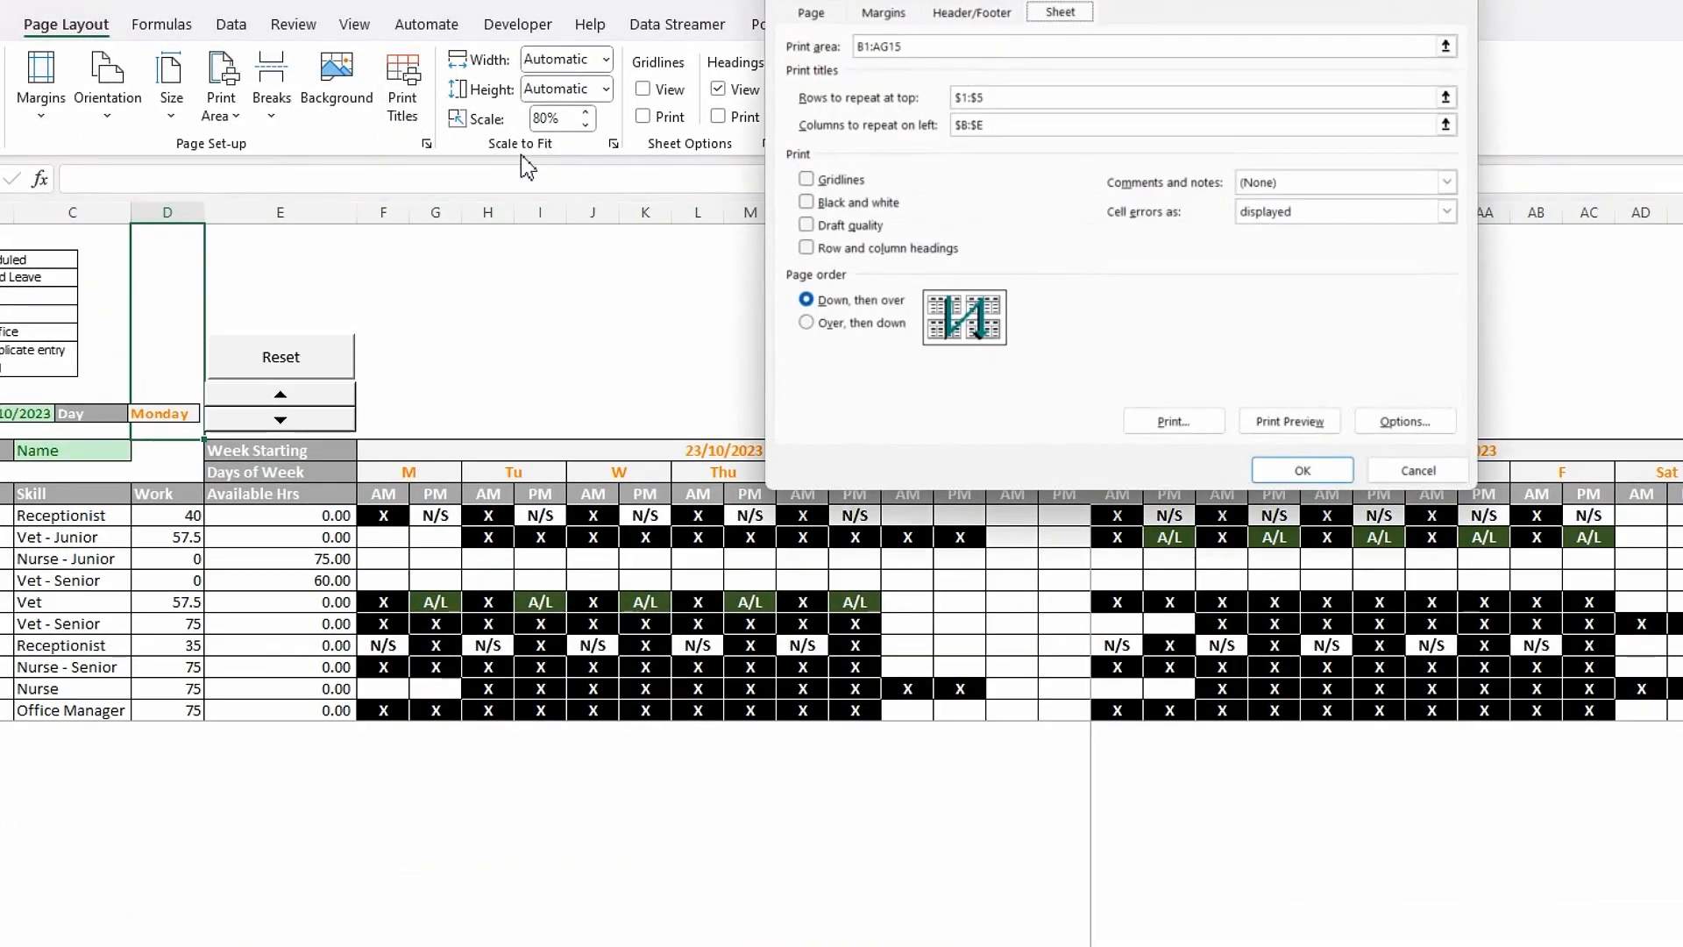
left_click(979, 14)
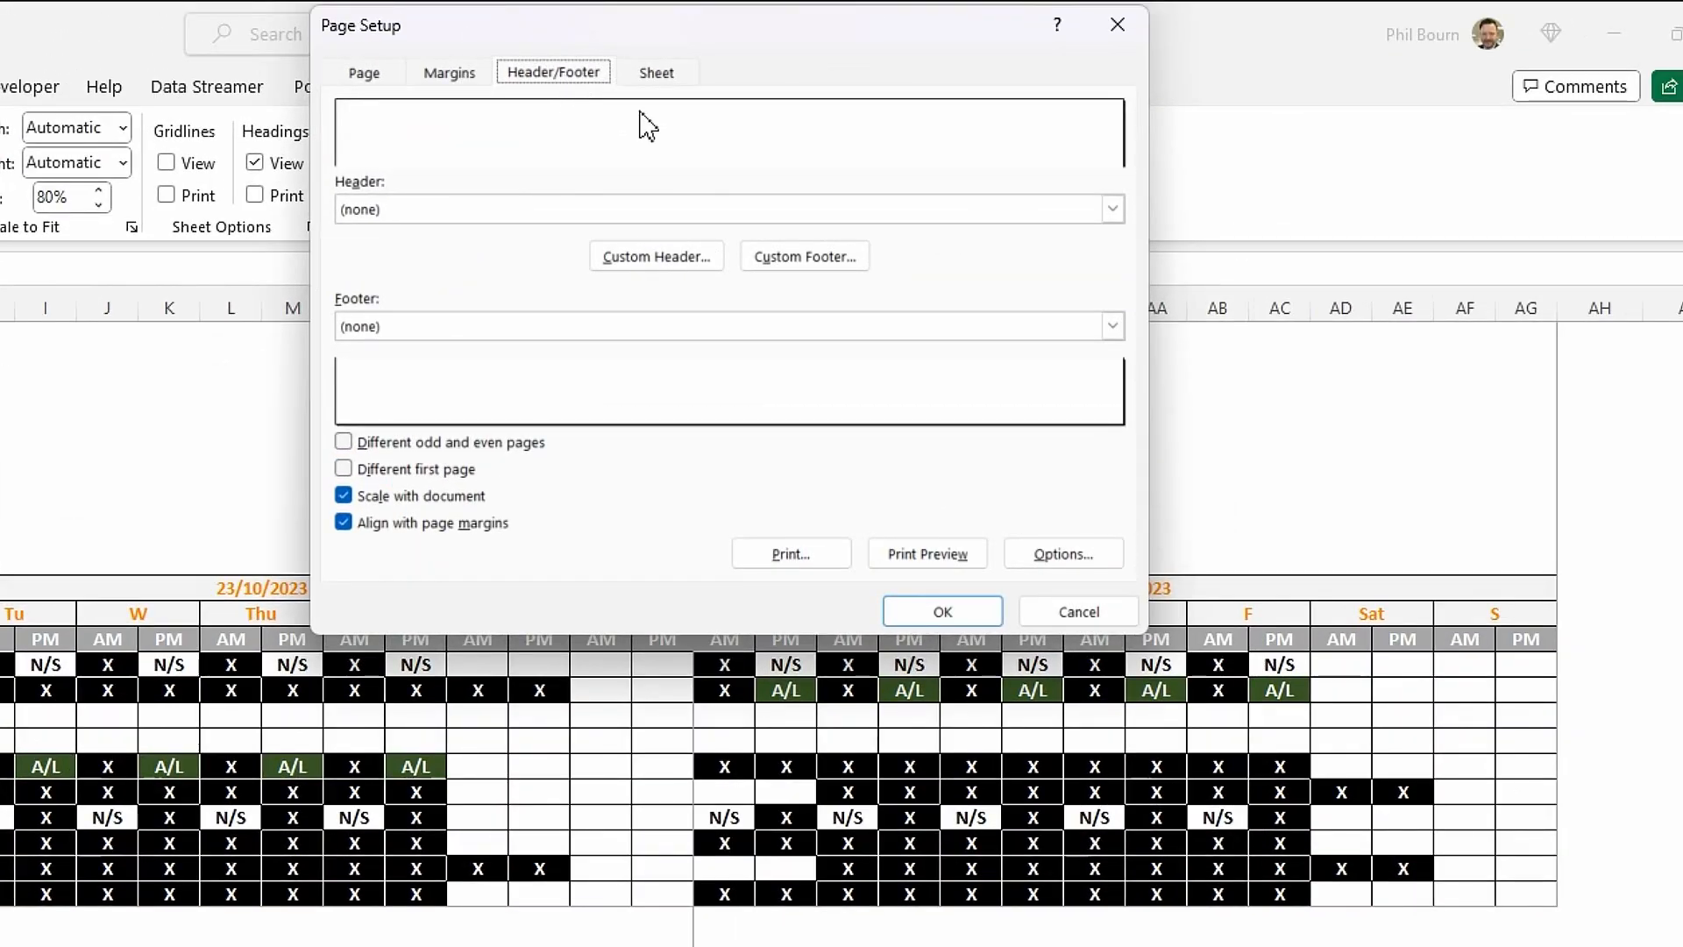
left_click(660, 266)
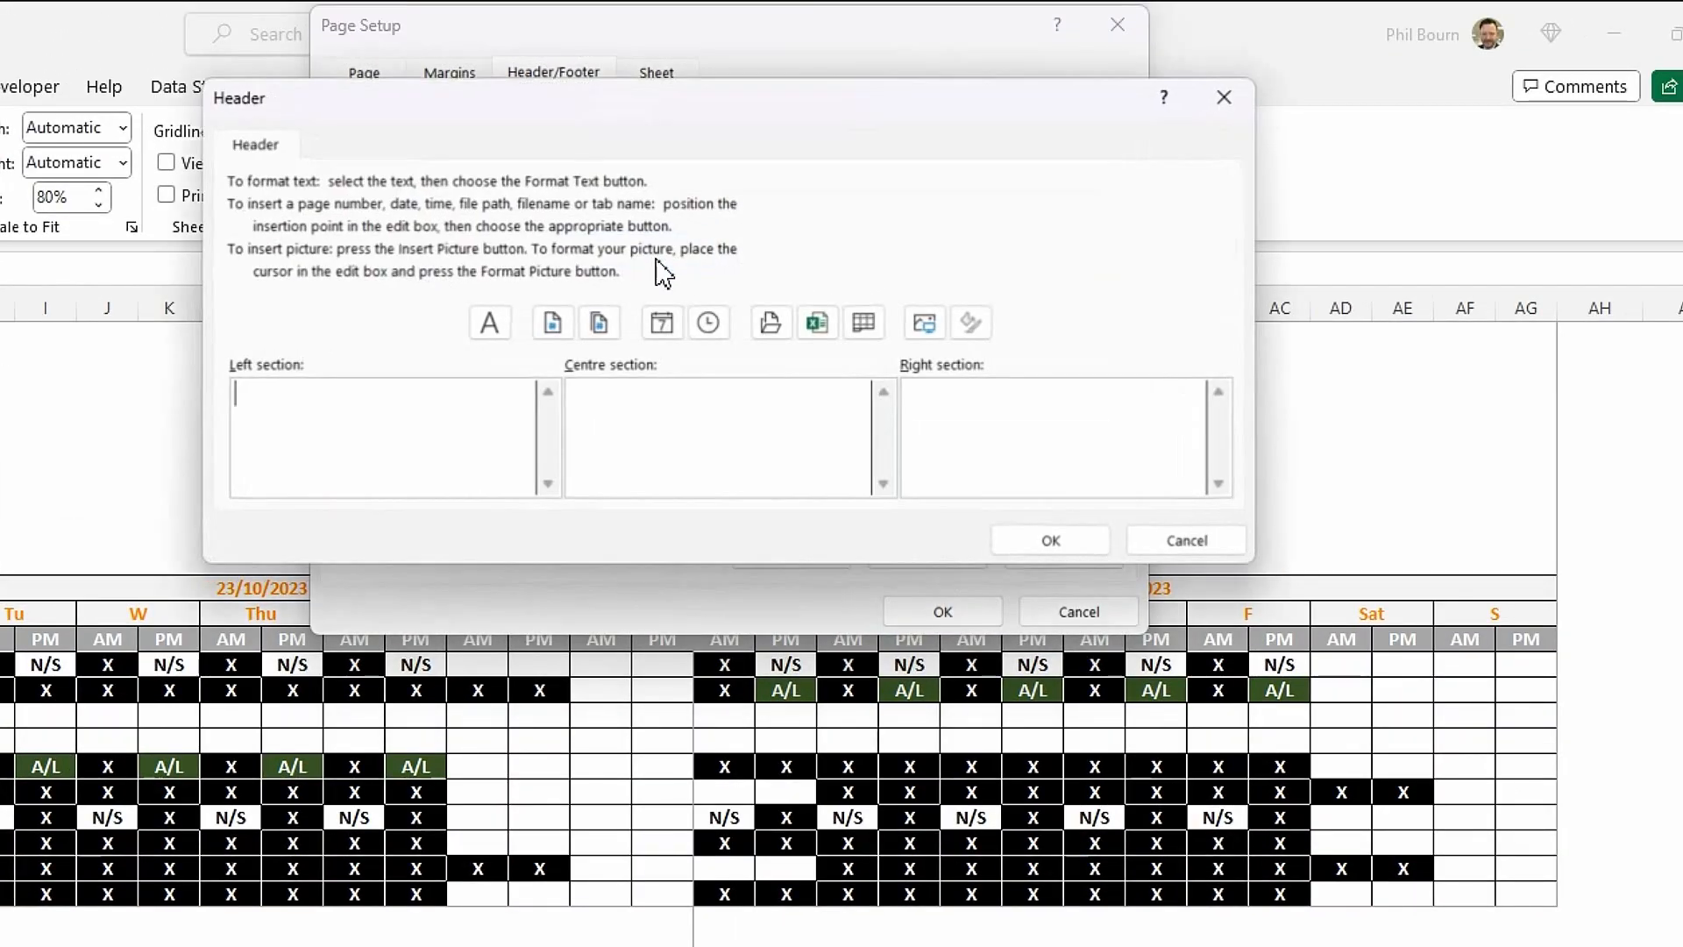
left_click(635, 404)
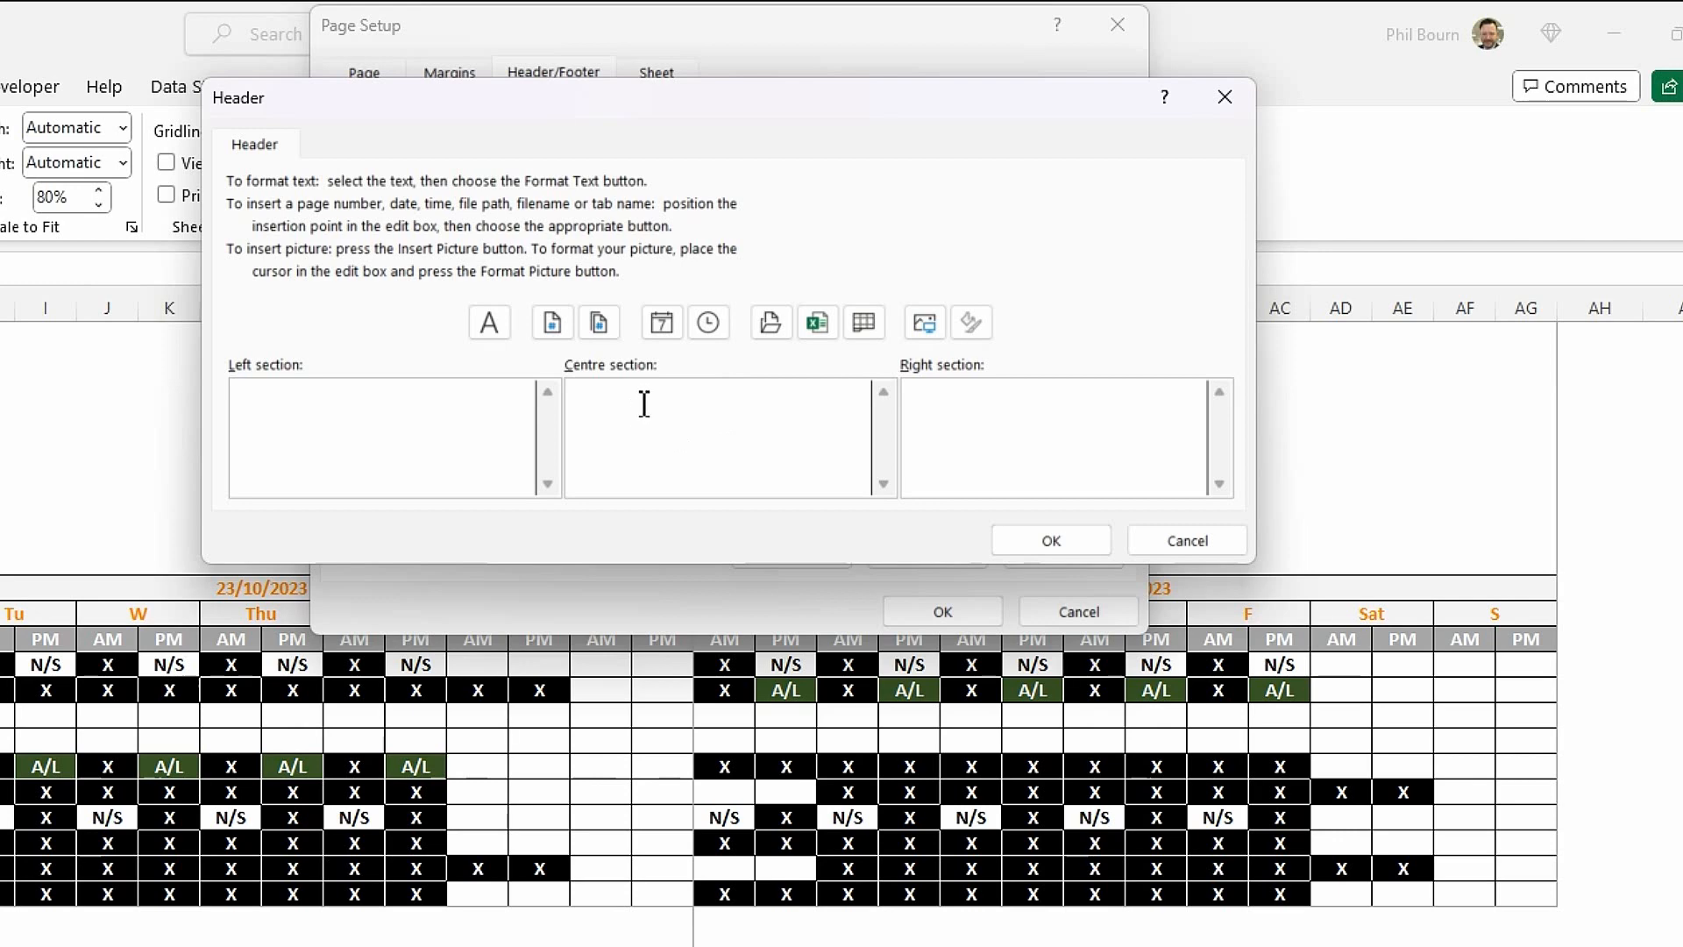
type("2 Week Rota - Change Tips and Tools")
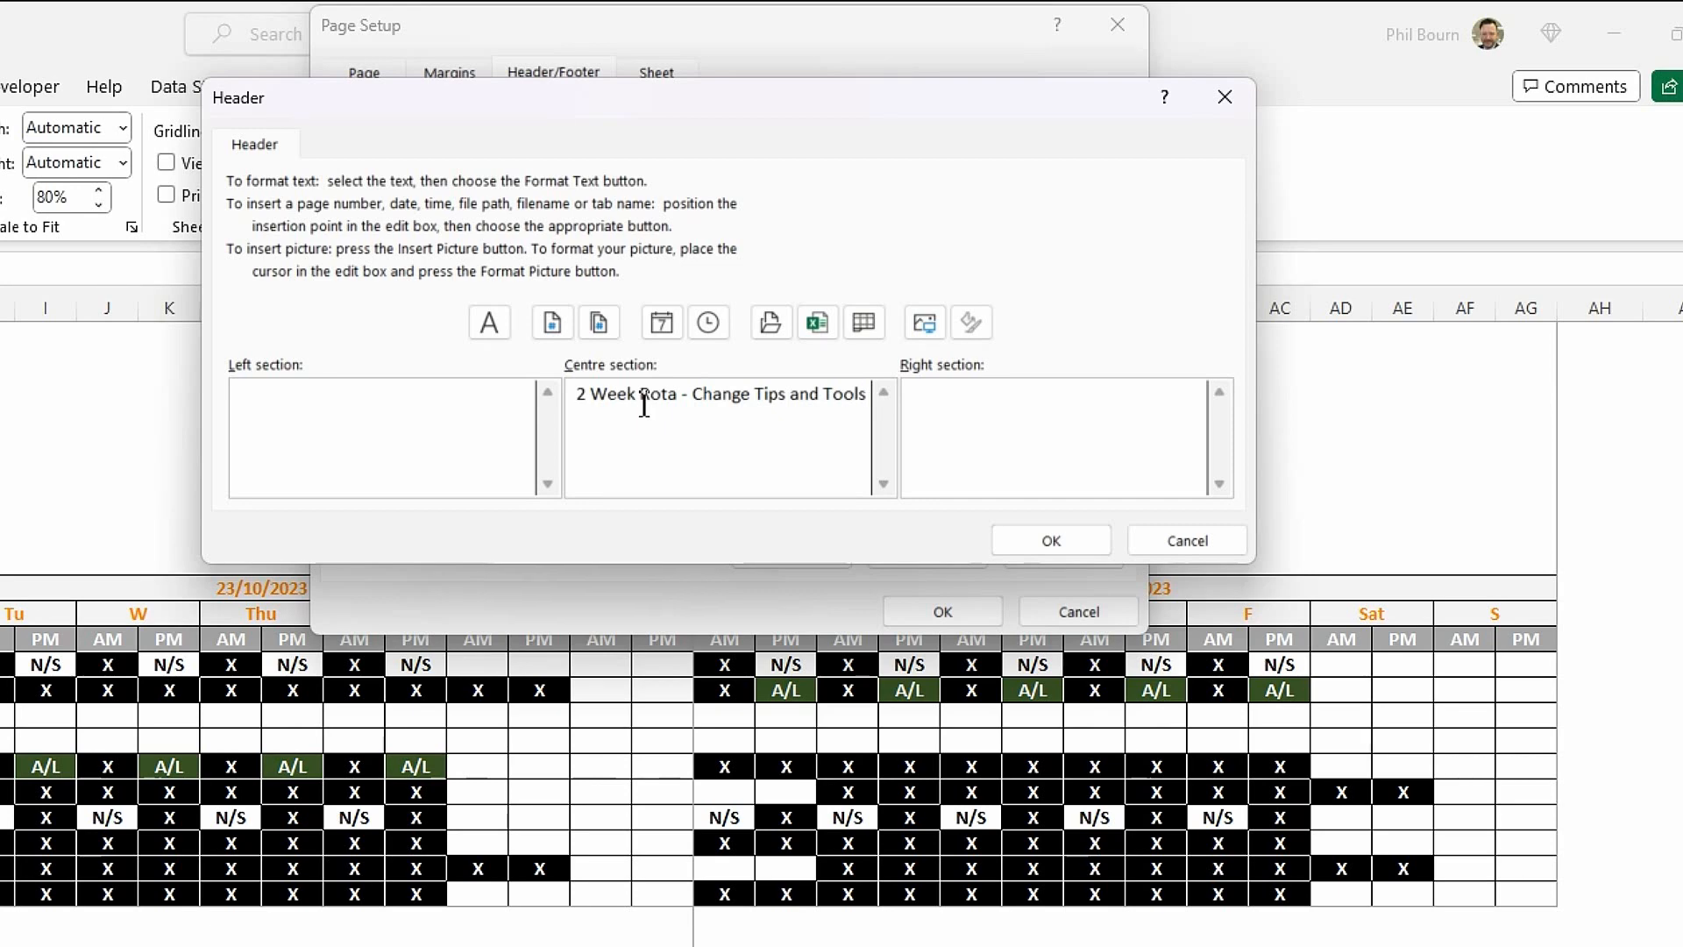
left_click(1036, 543)
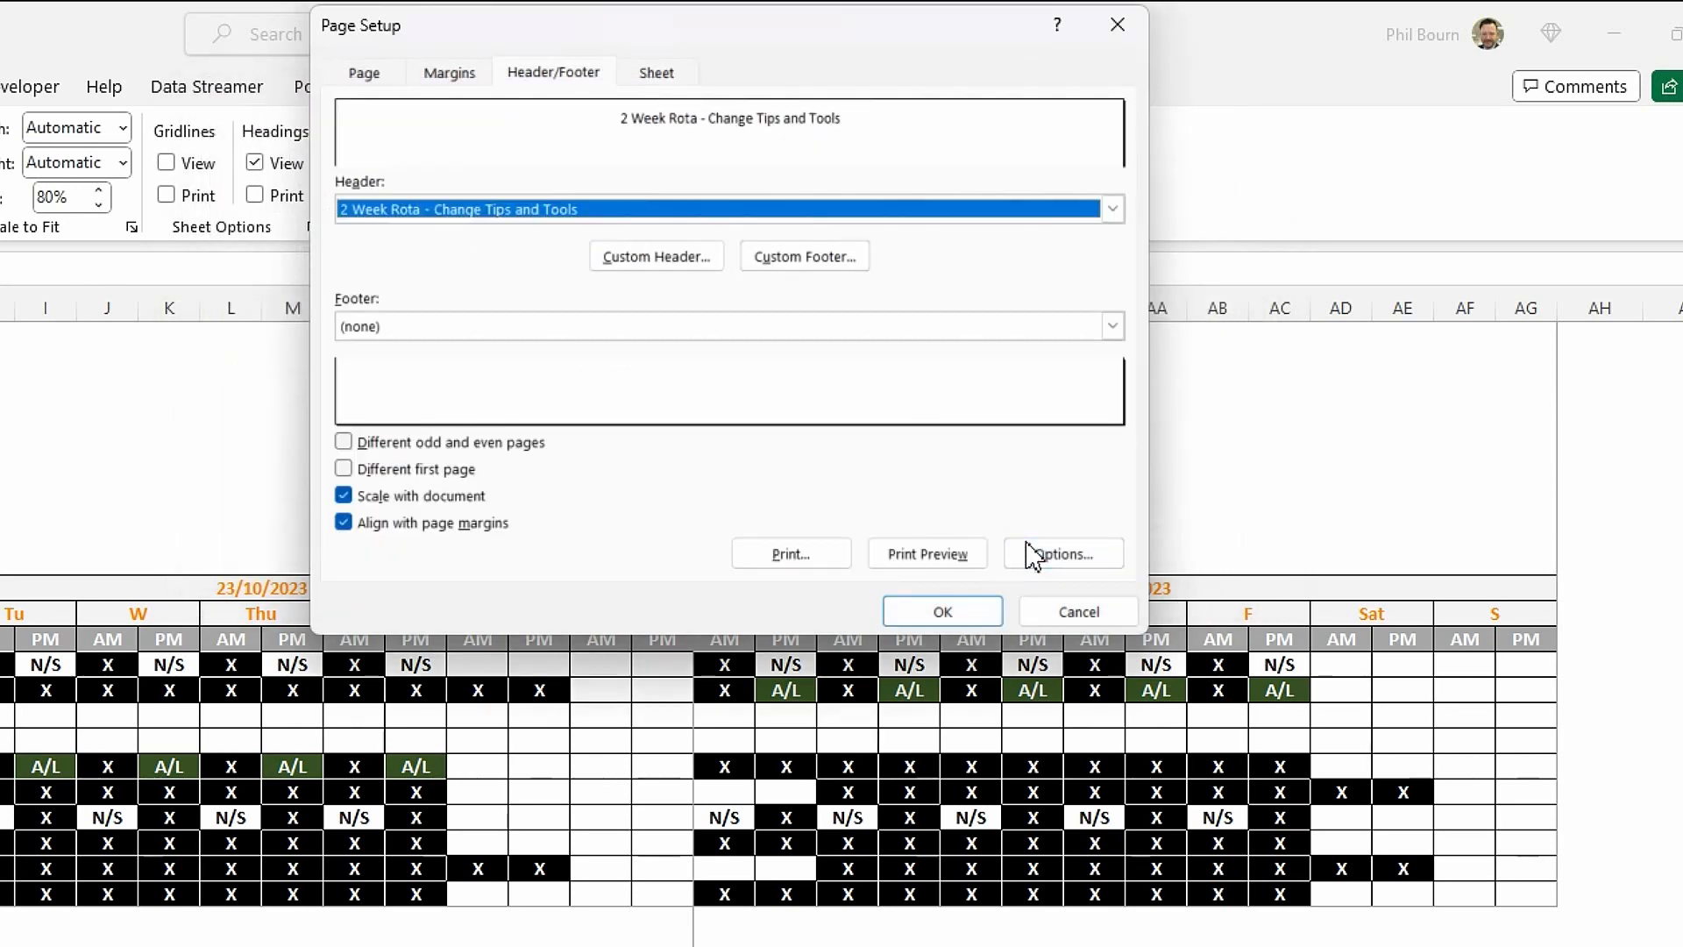
Add a custom footer with "Source: &[File]" on the left and "Page &[Page] of &[Pages]" on the right, and preview the print.
left_click(821, 279)
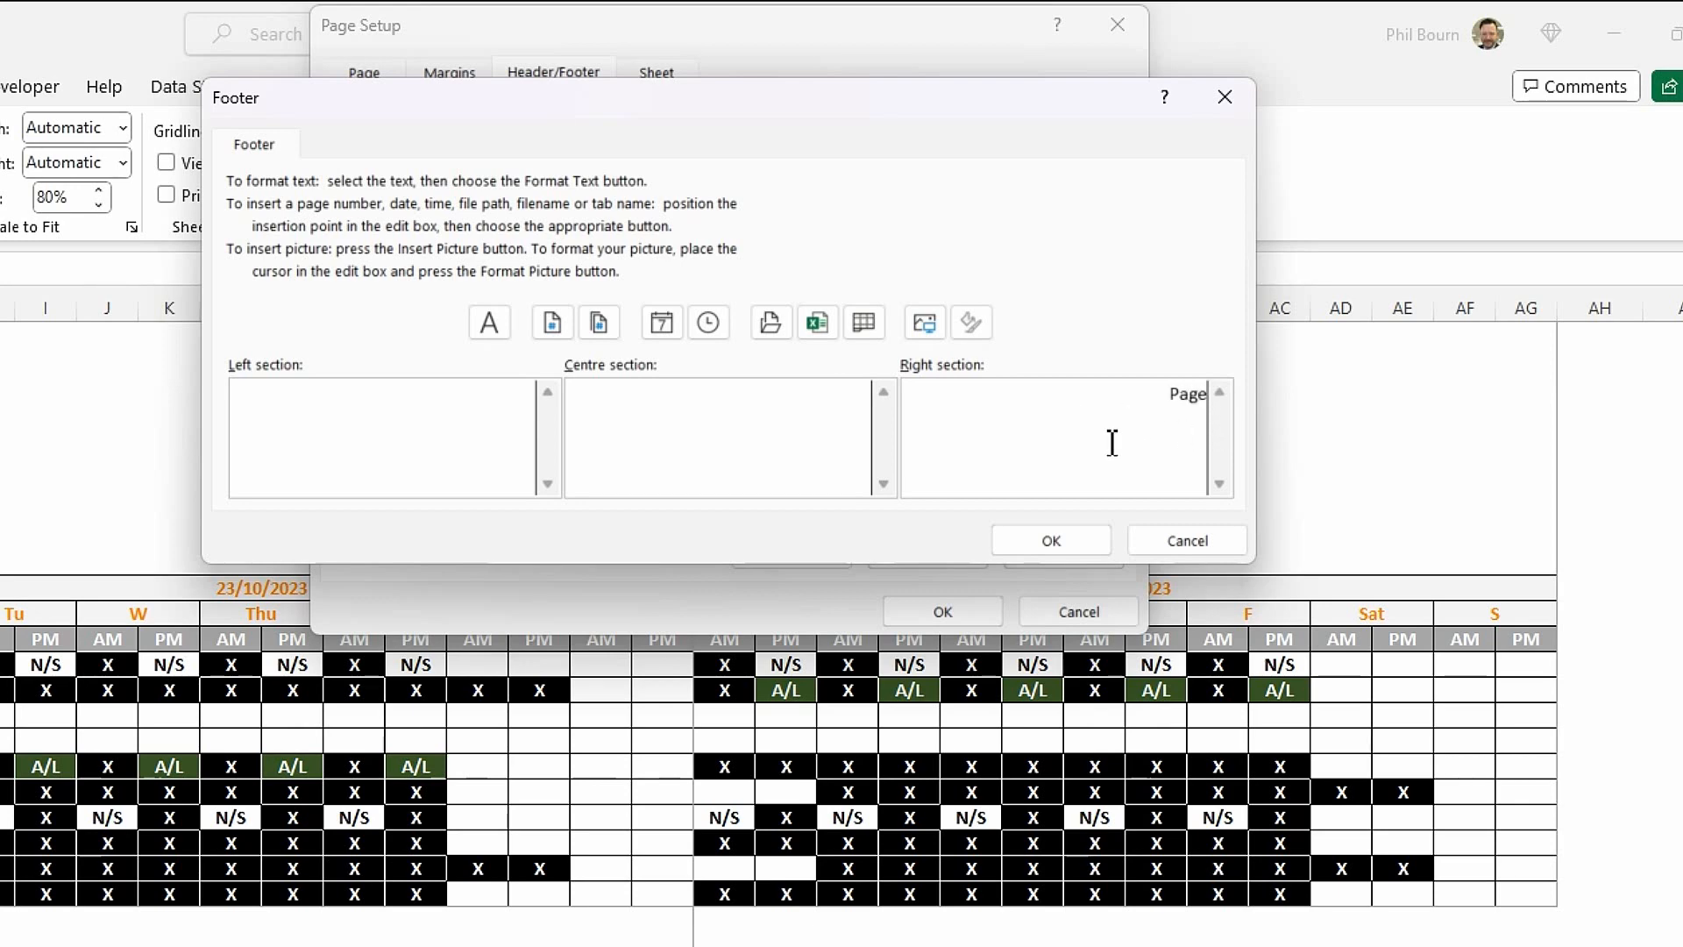
left_click(552, 324)
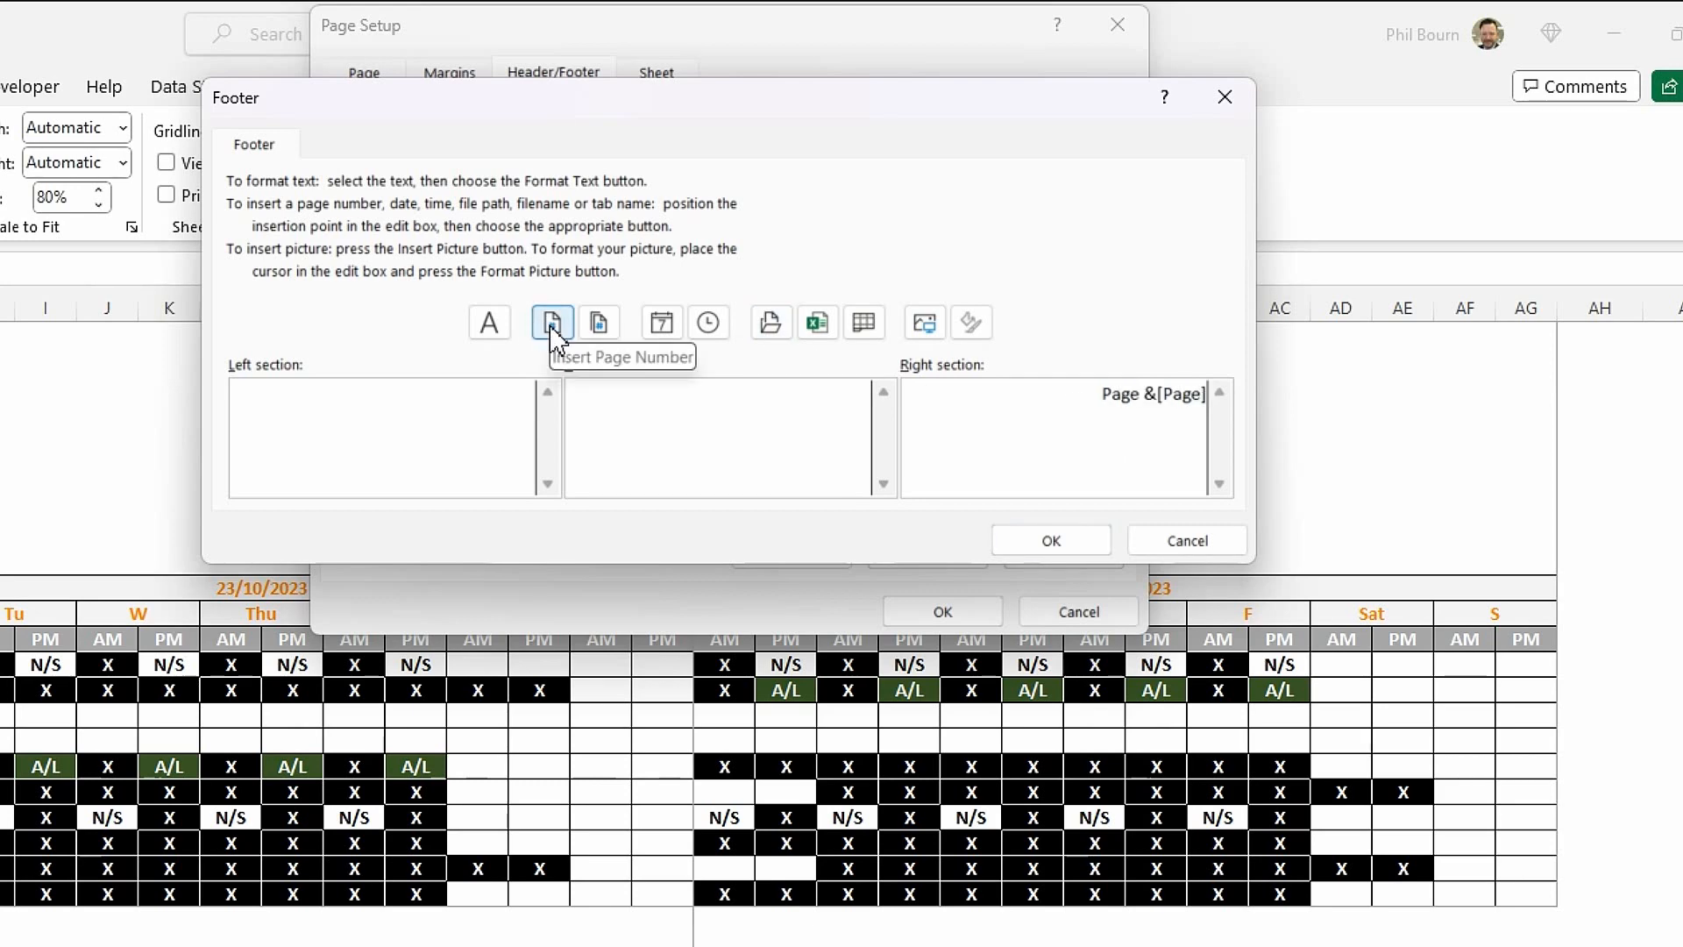
type("of")
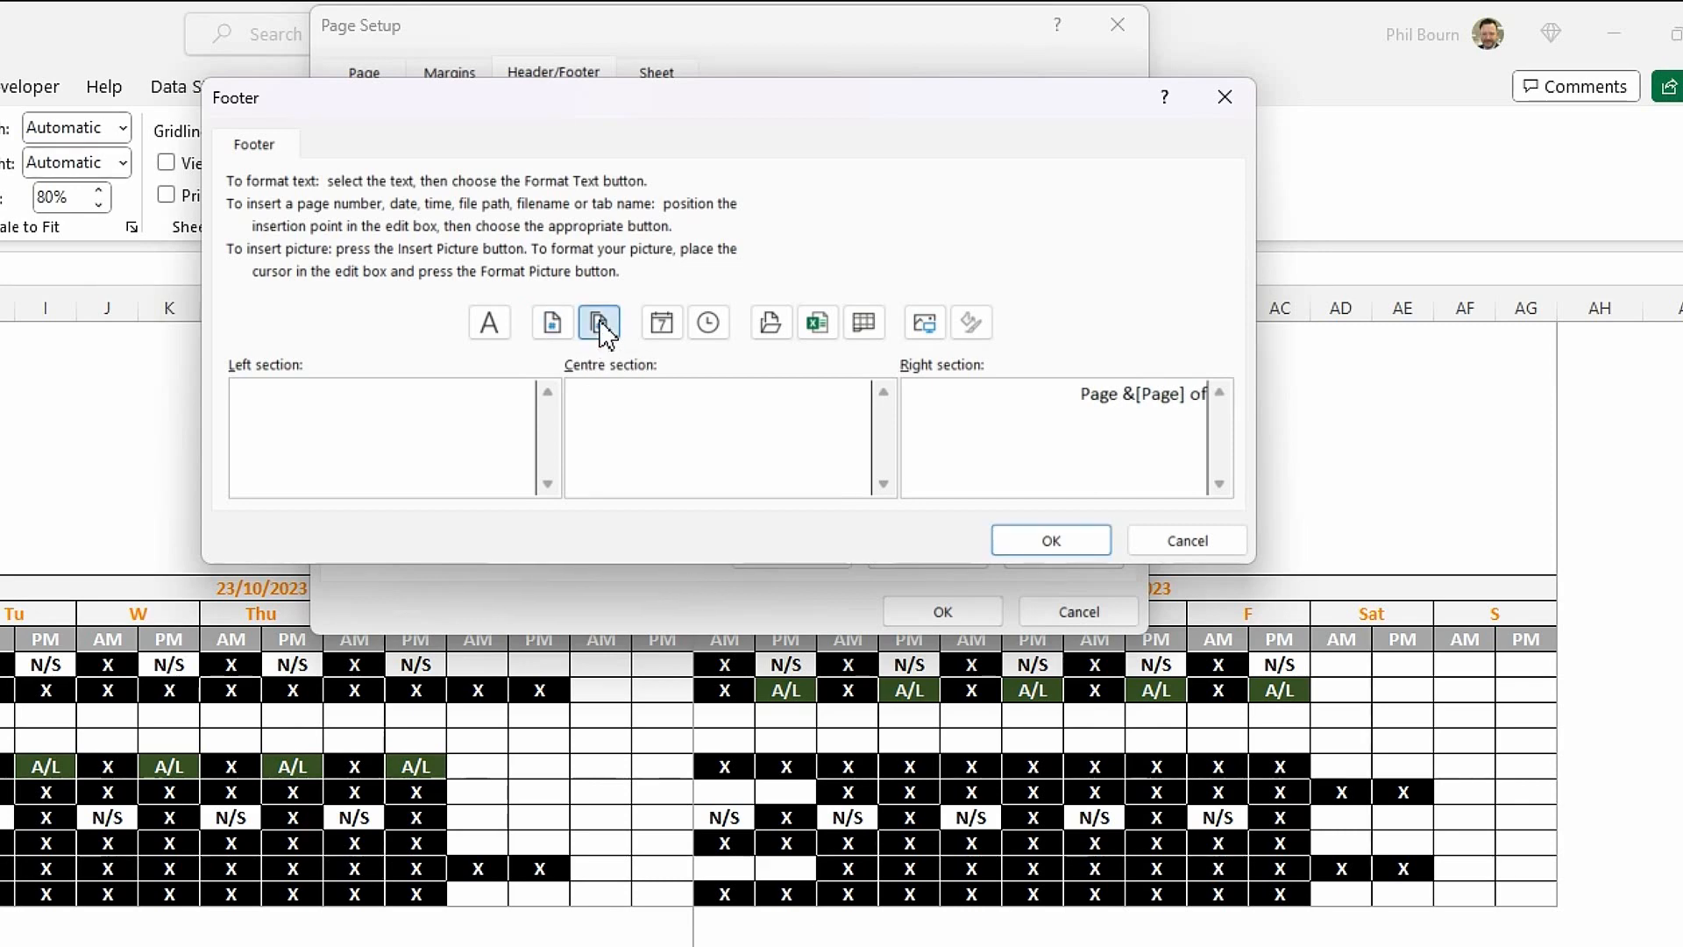
left_click(599, 325)
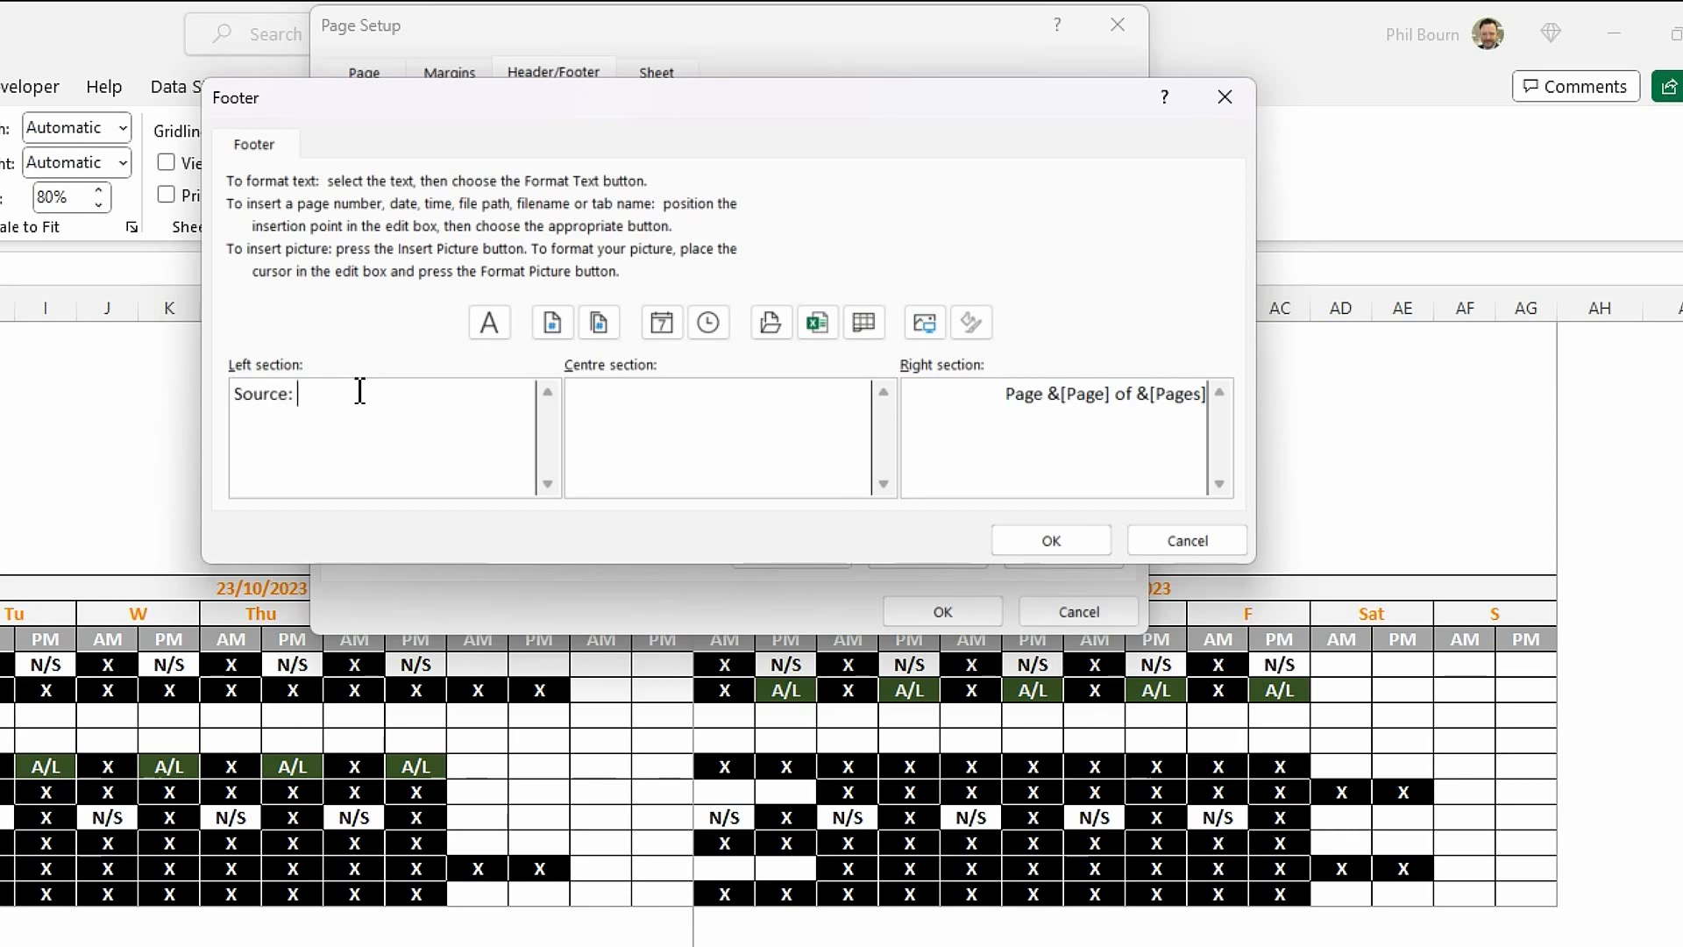
left_click(819, 332)
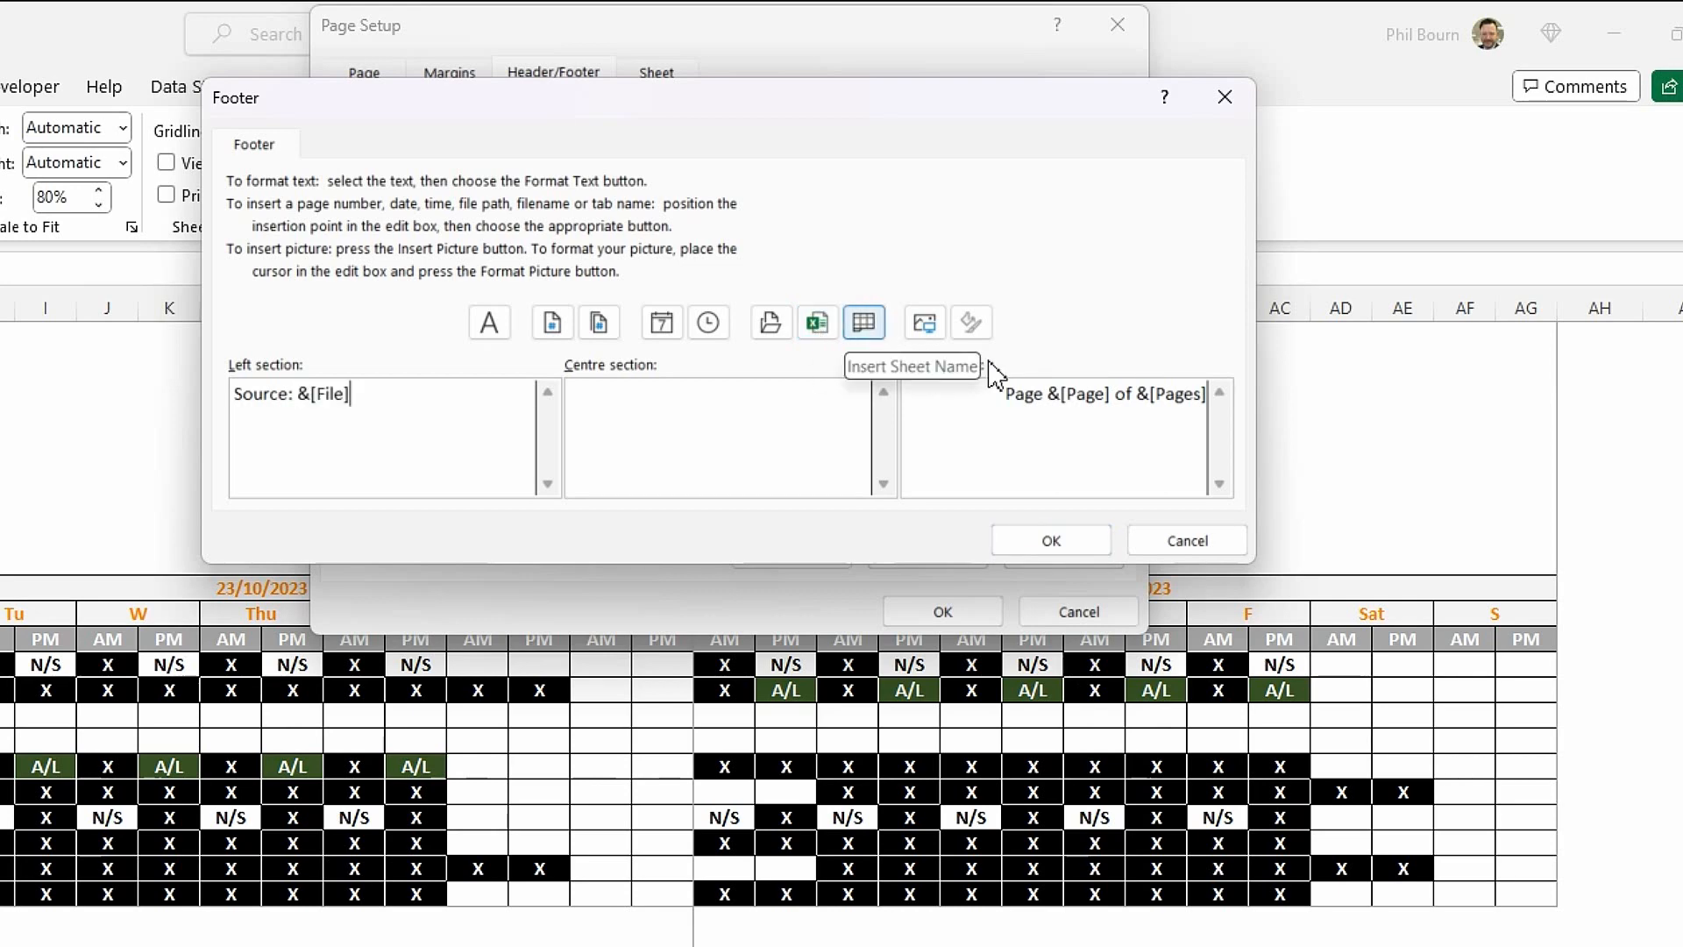
left_click(1048, 539)
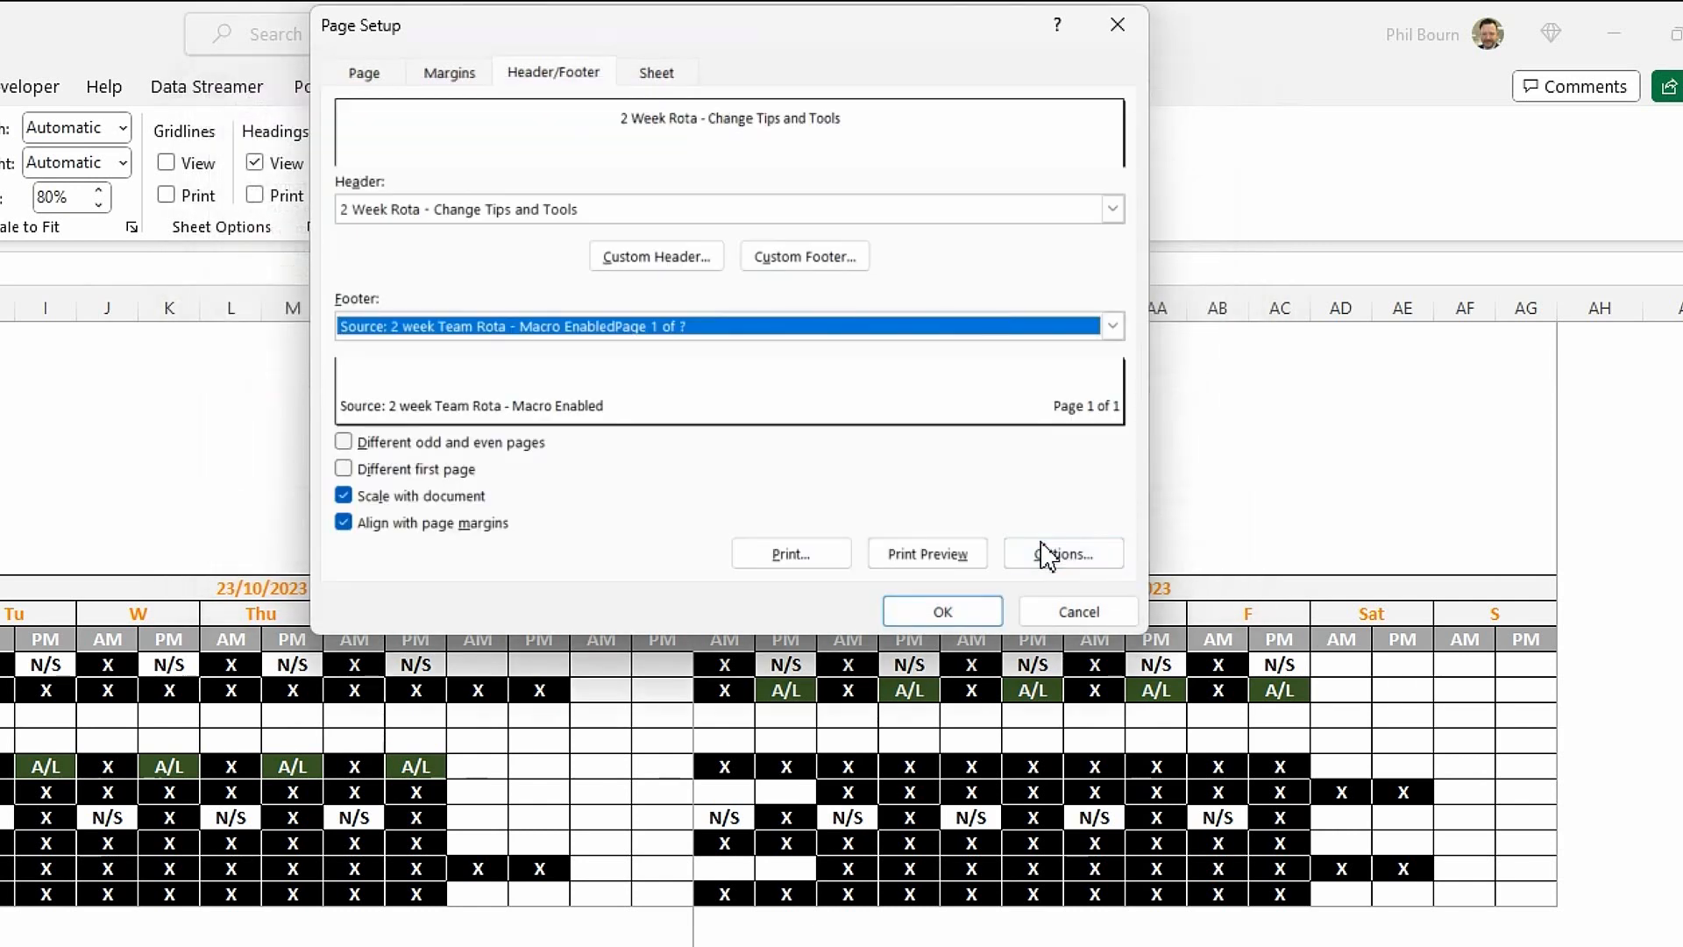
left_click(932, 561)
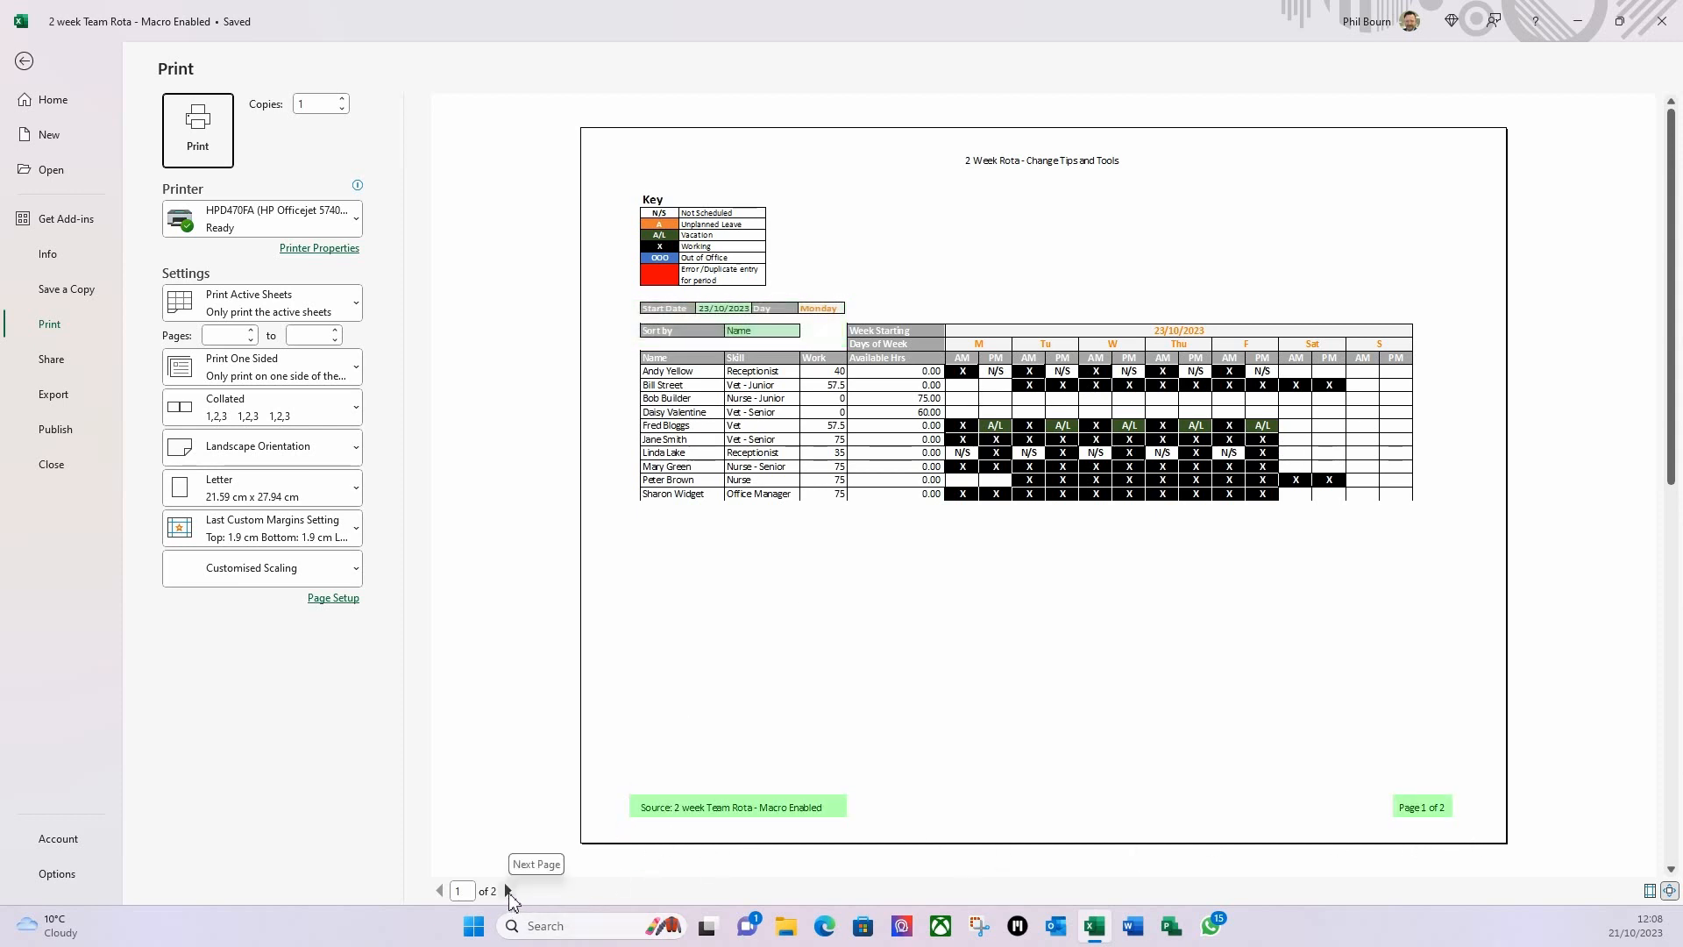
Preview the second printed page with its header and footer, and return to the 2 Week Rota sheet.
left_click(508, 891)
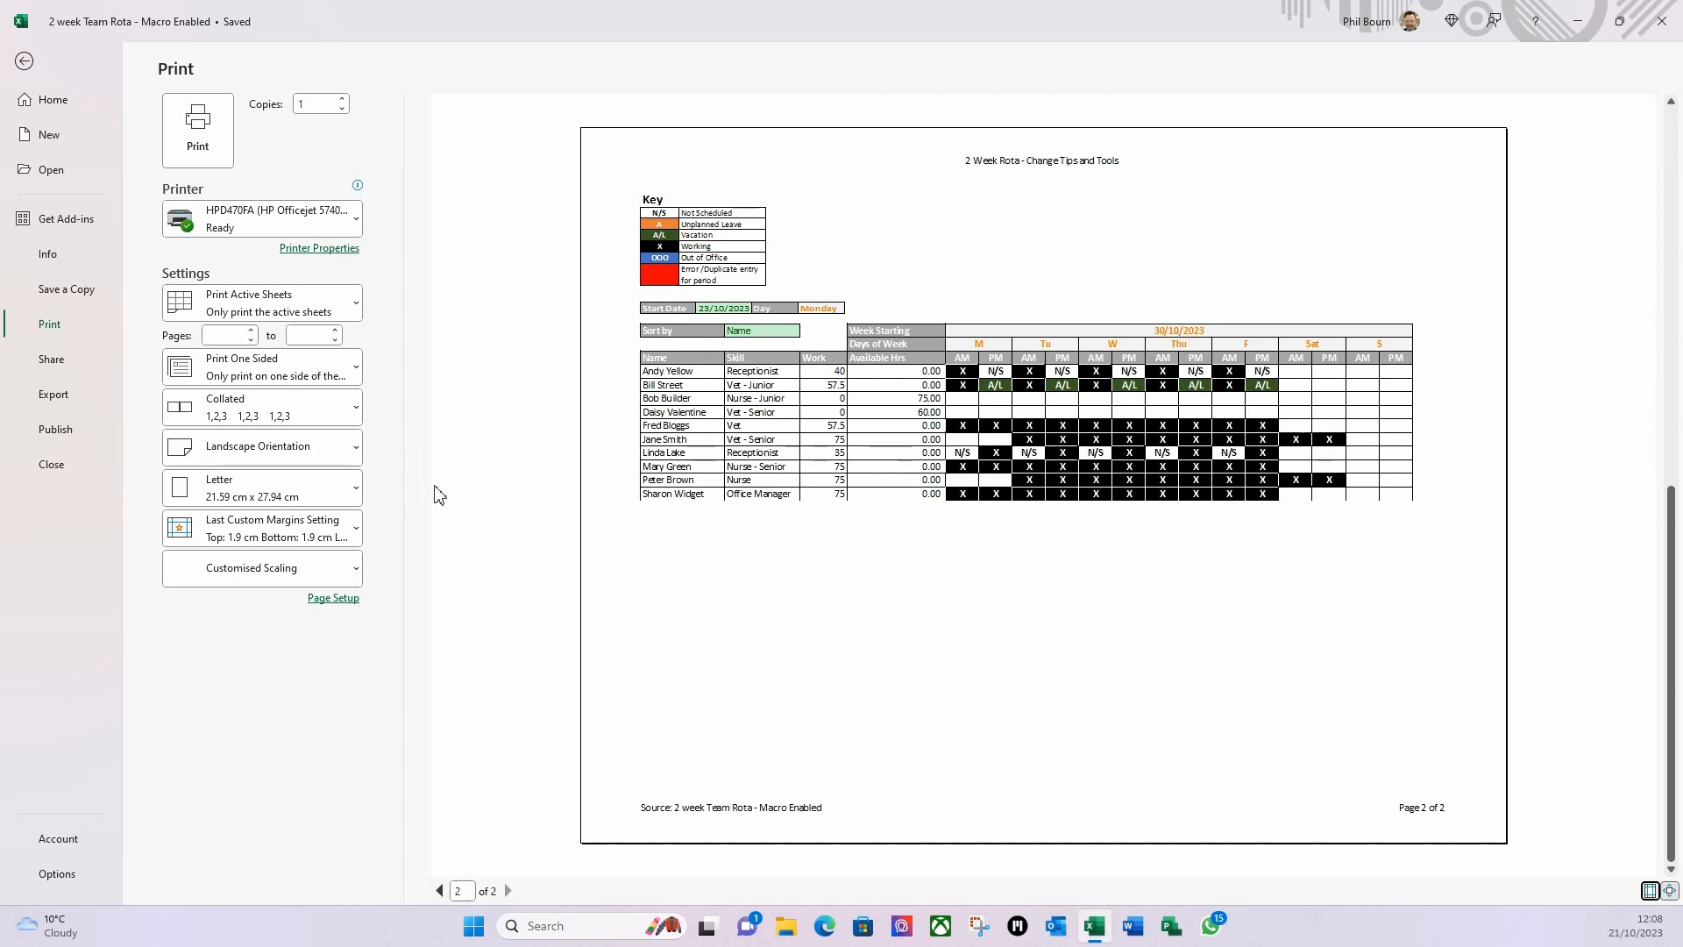
left_click(23, 62)
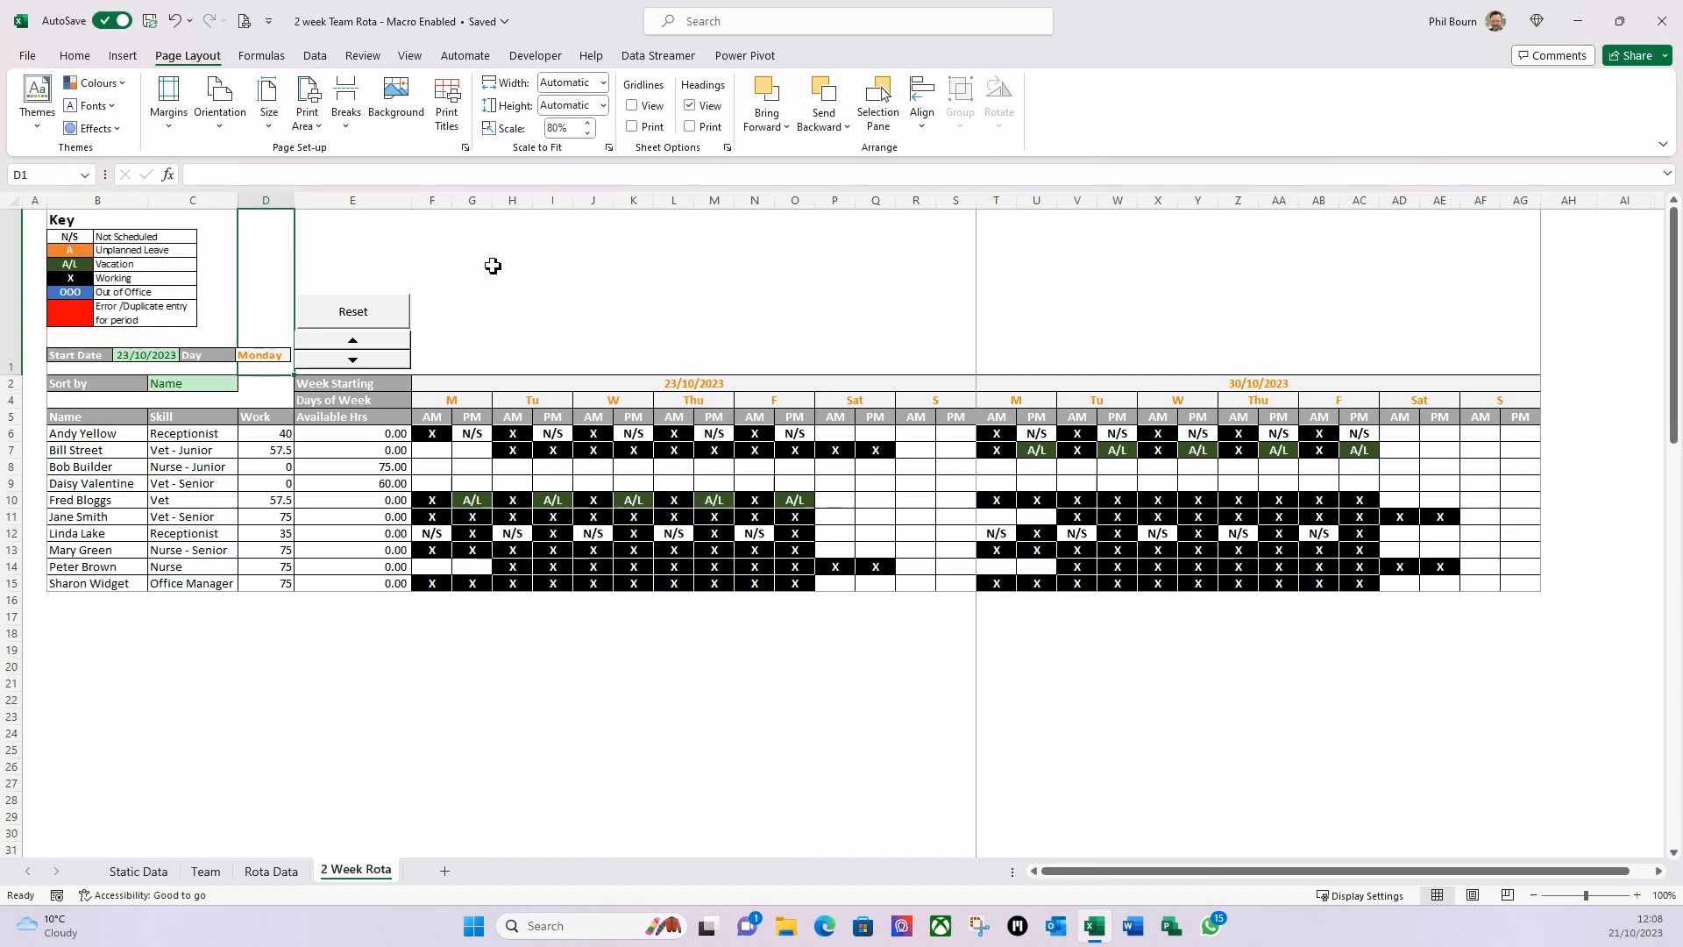
left_click(366, 56)
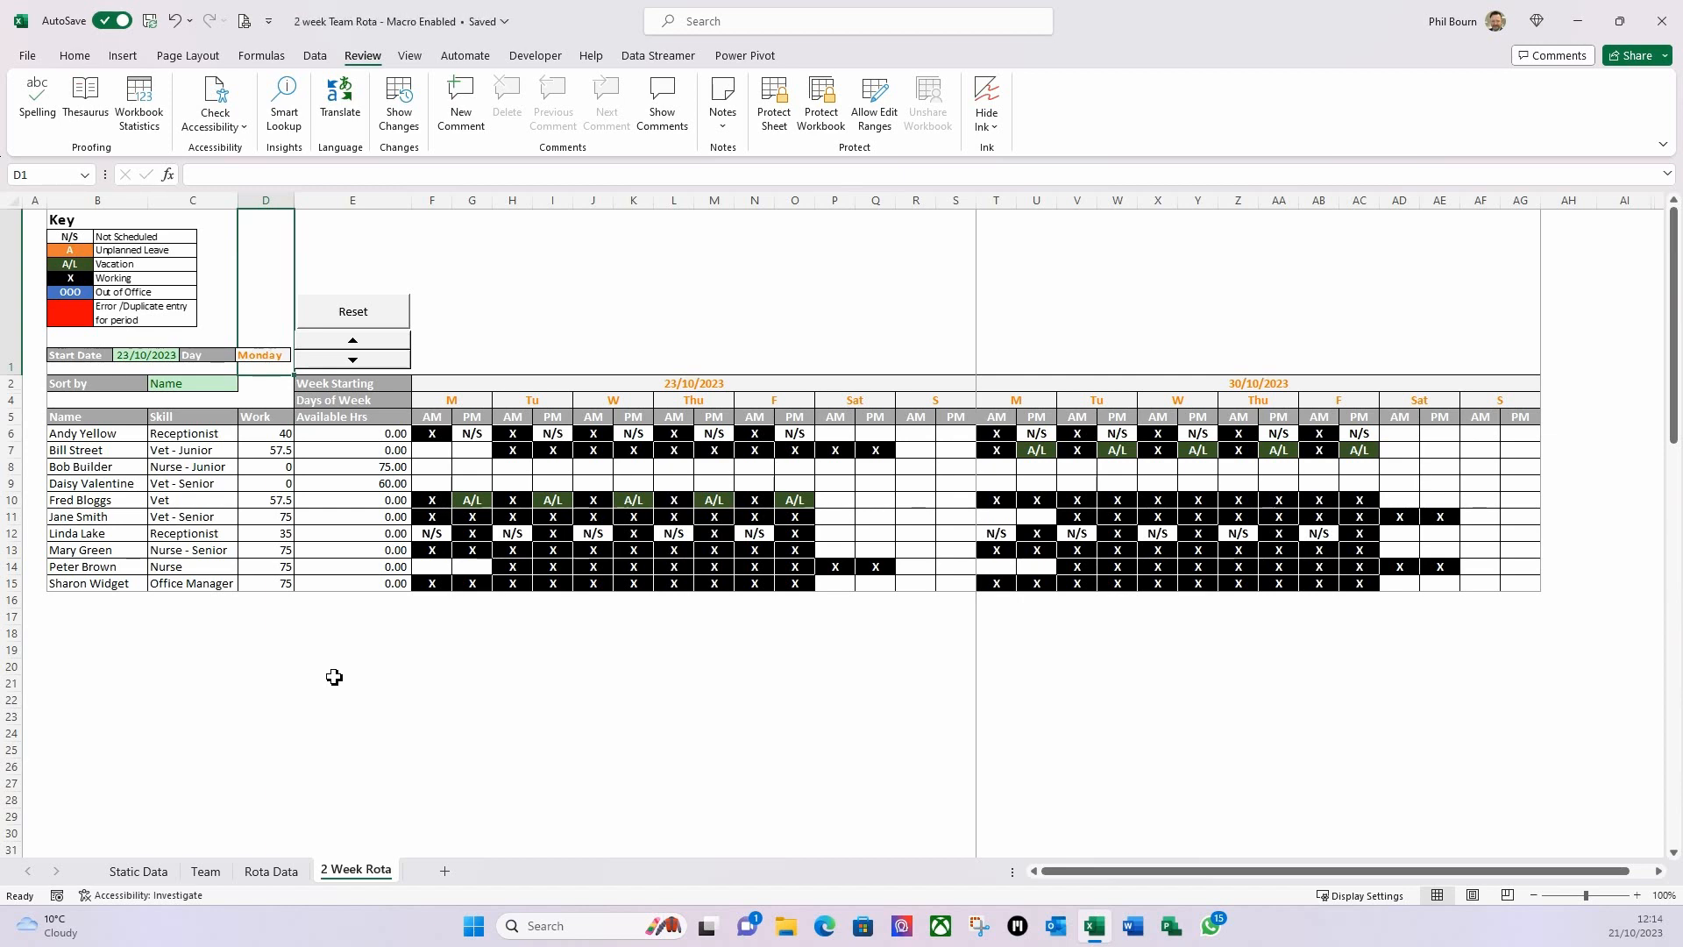
Add a new team member to the Team table with their full name, the Receptionist skill set and 37.5 contracted hours.
left_click(208, 872)
type("Billy Joel")
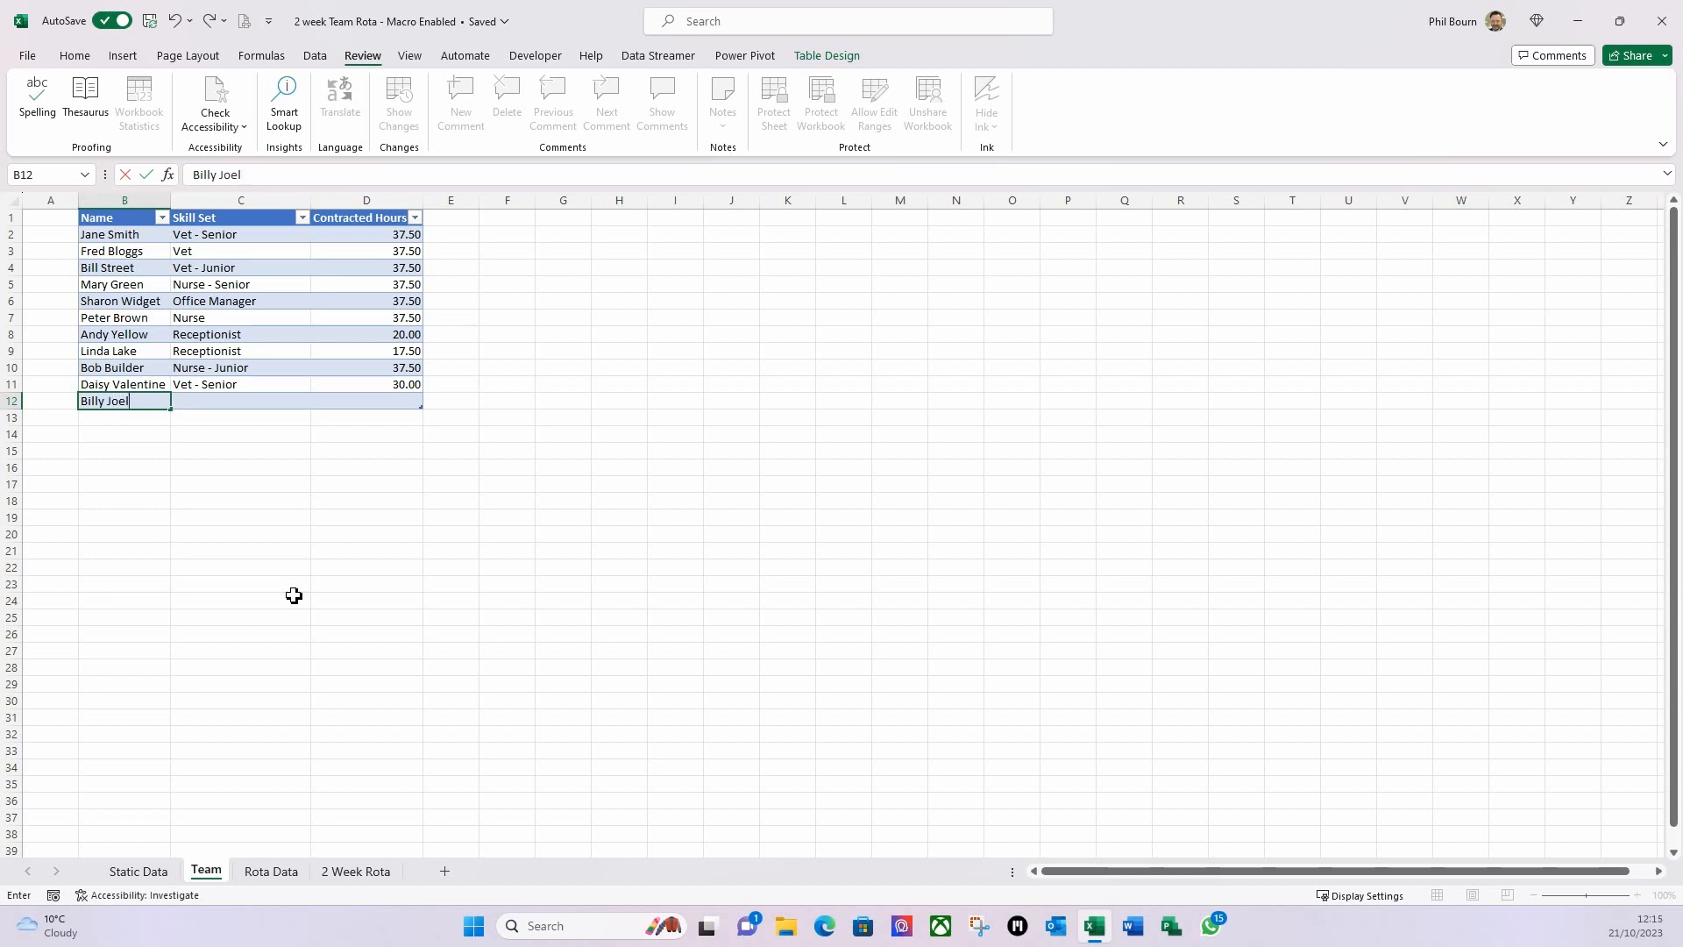
key("Tab")
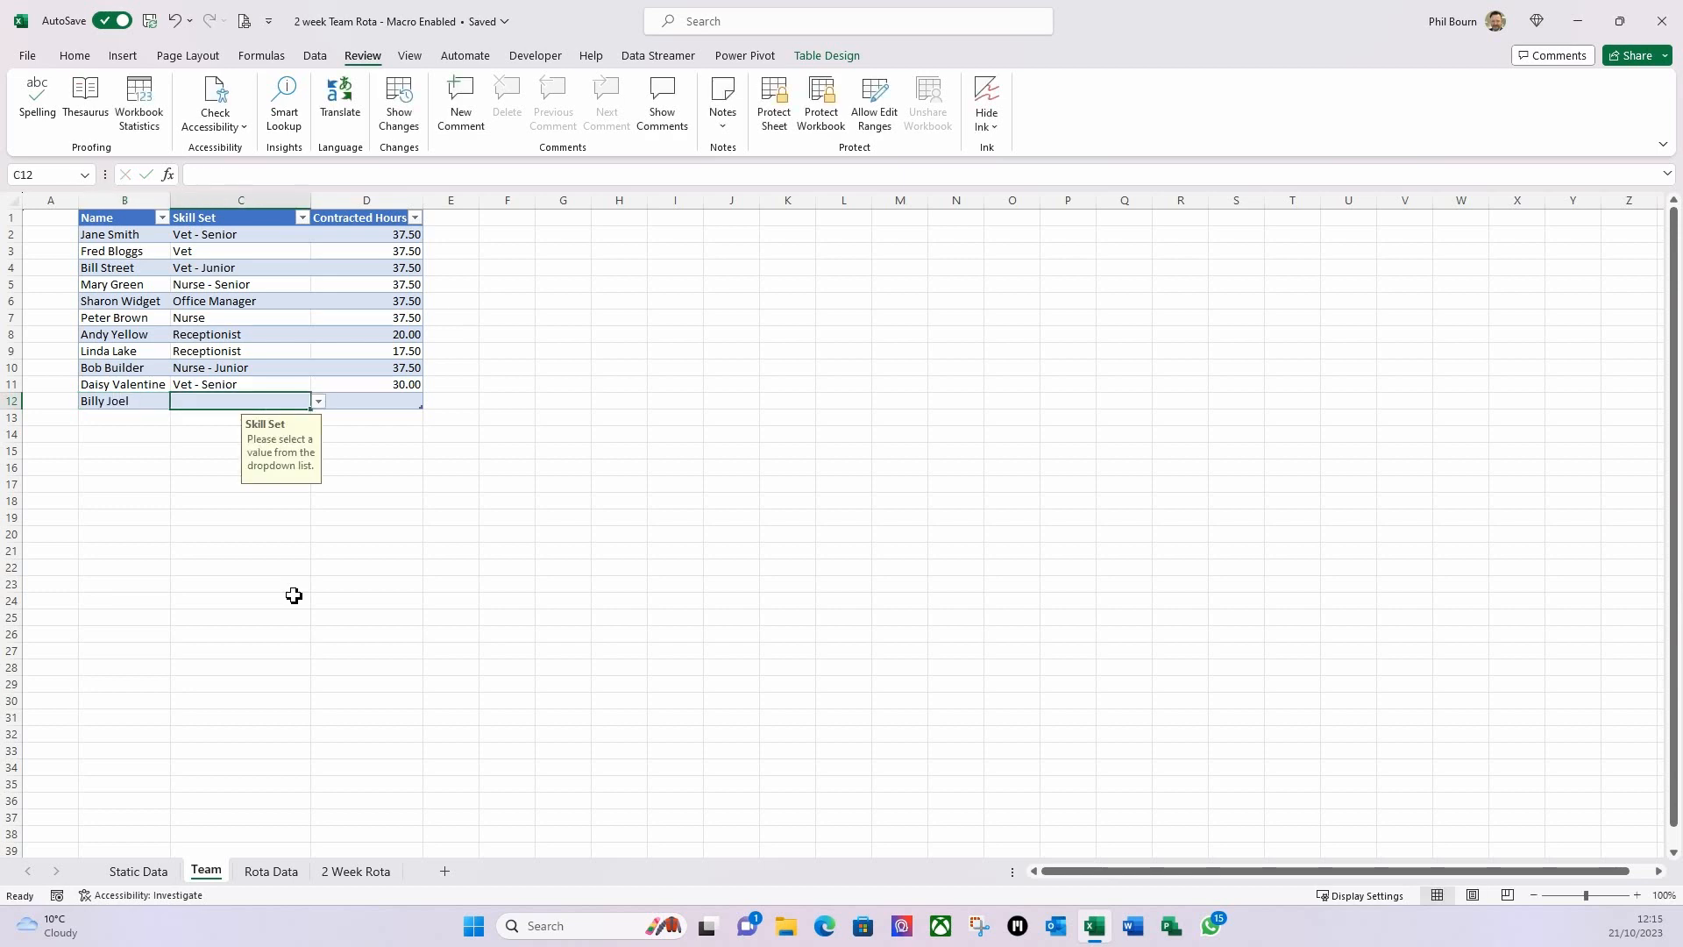
left_click(320, 404)
left_click(224, 472)
key("Tab")
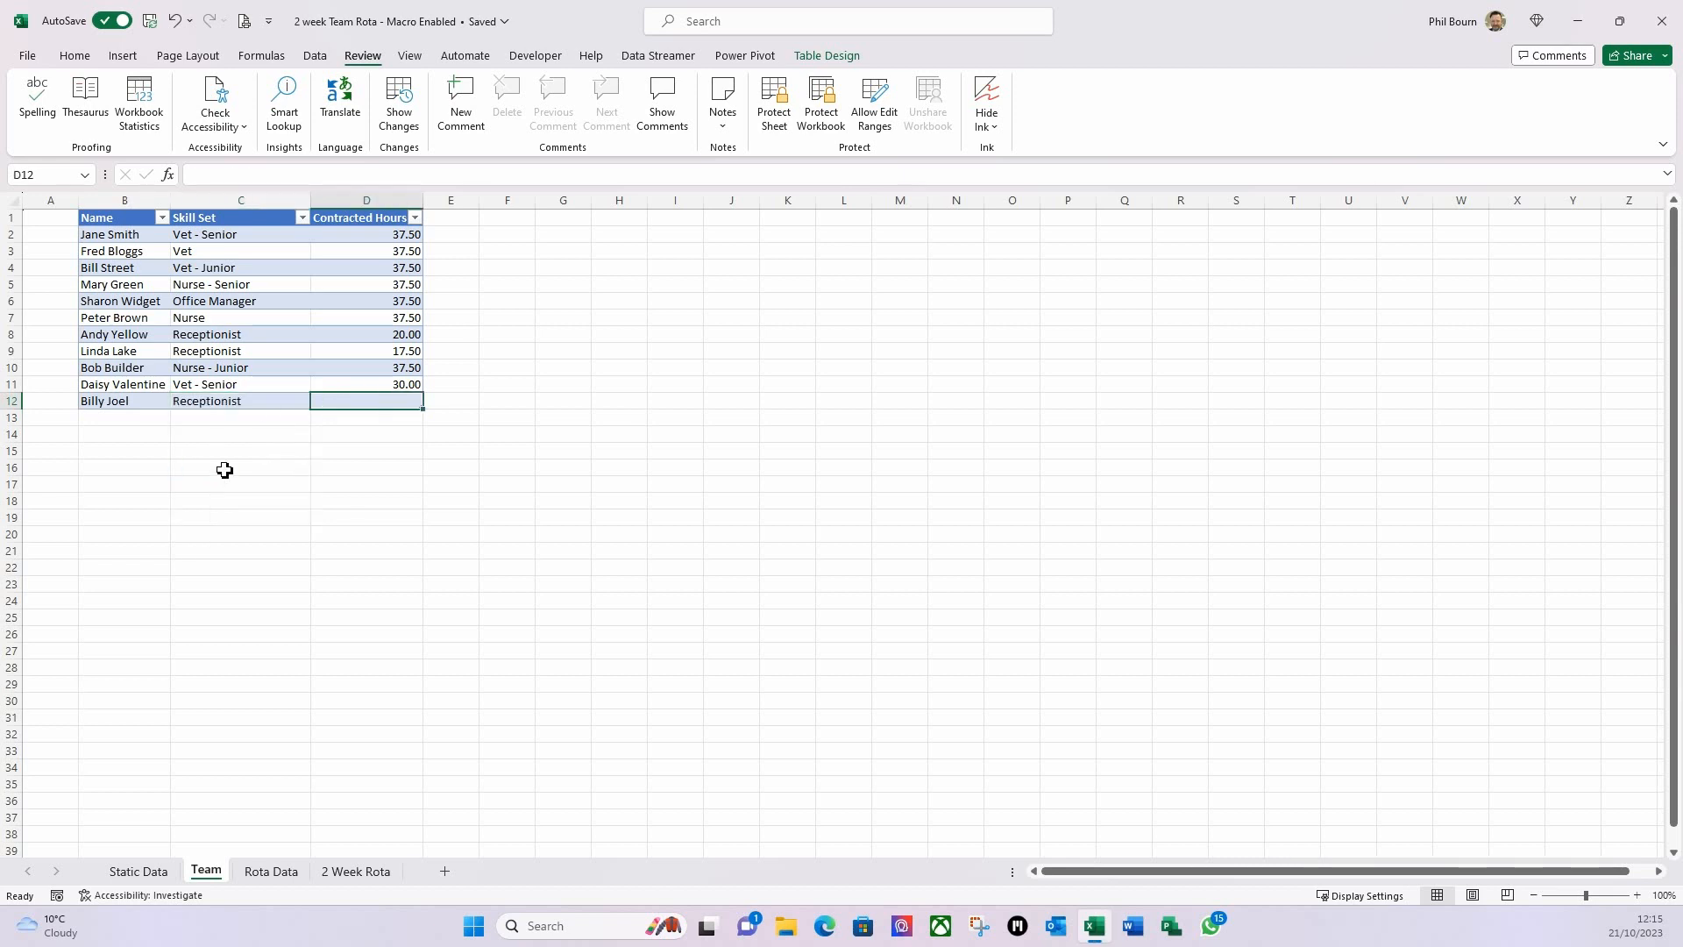
type("37.")
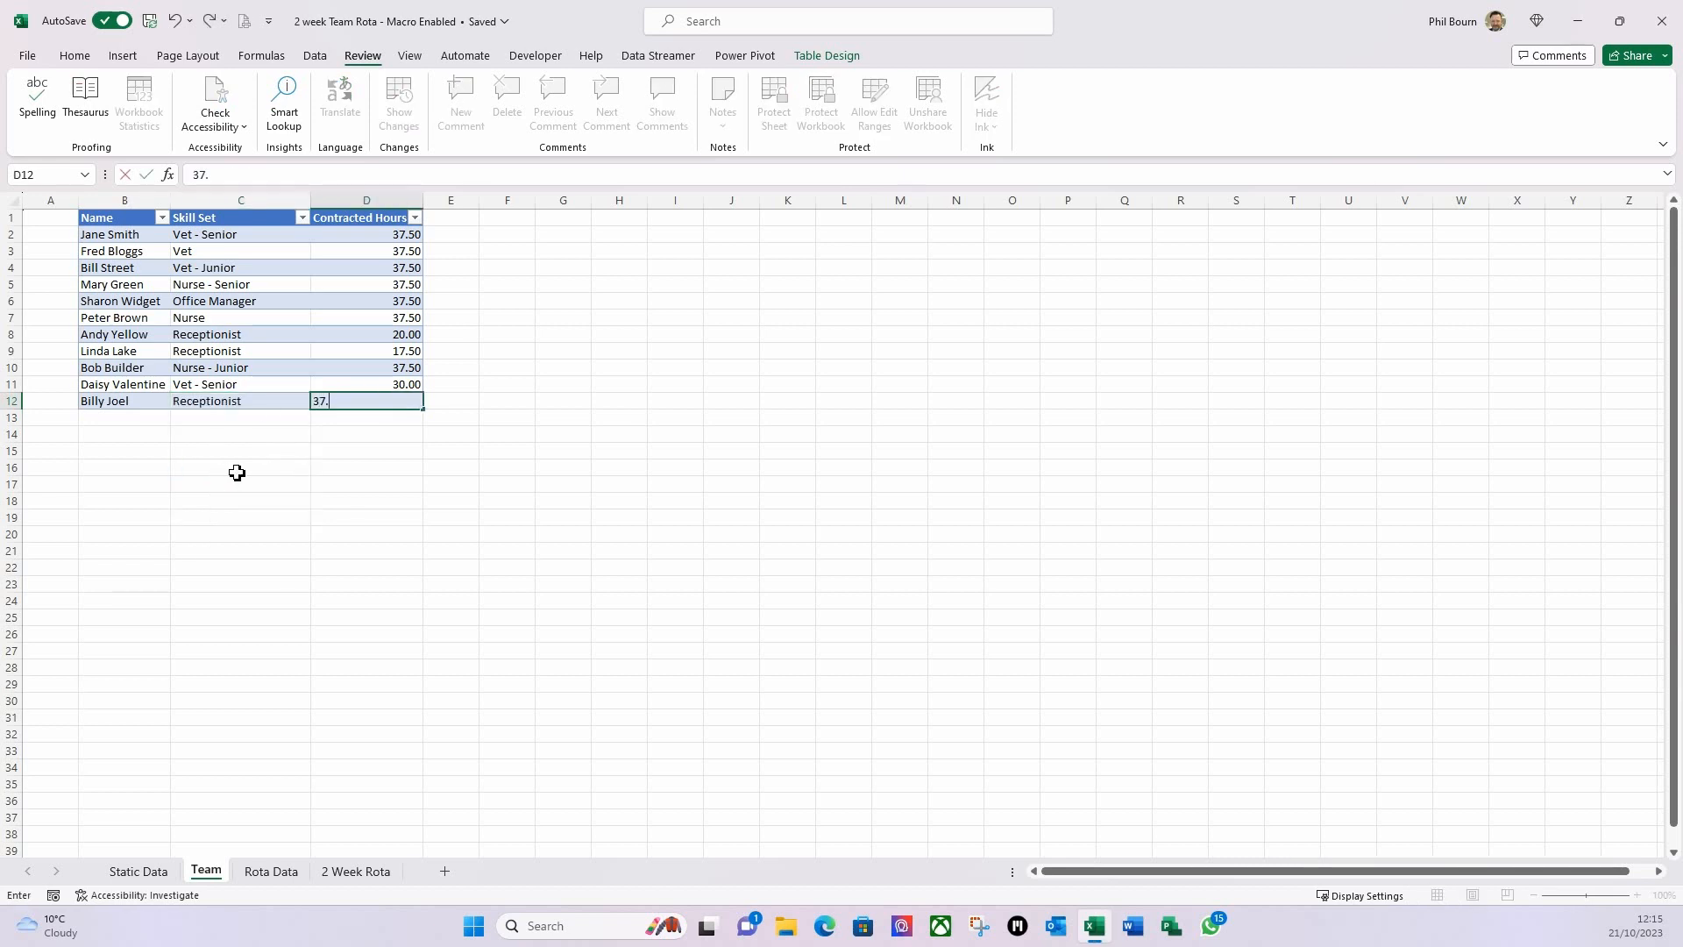
type("5")
key("Return")
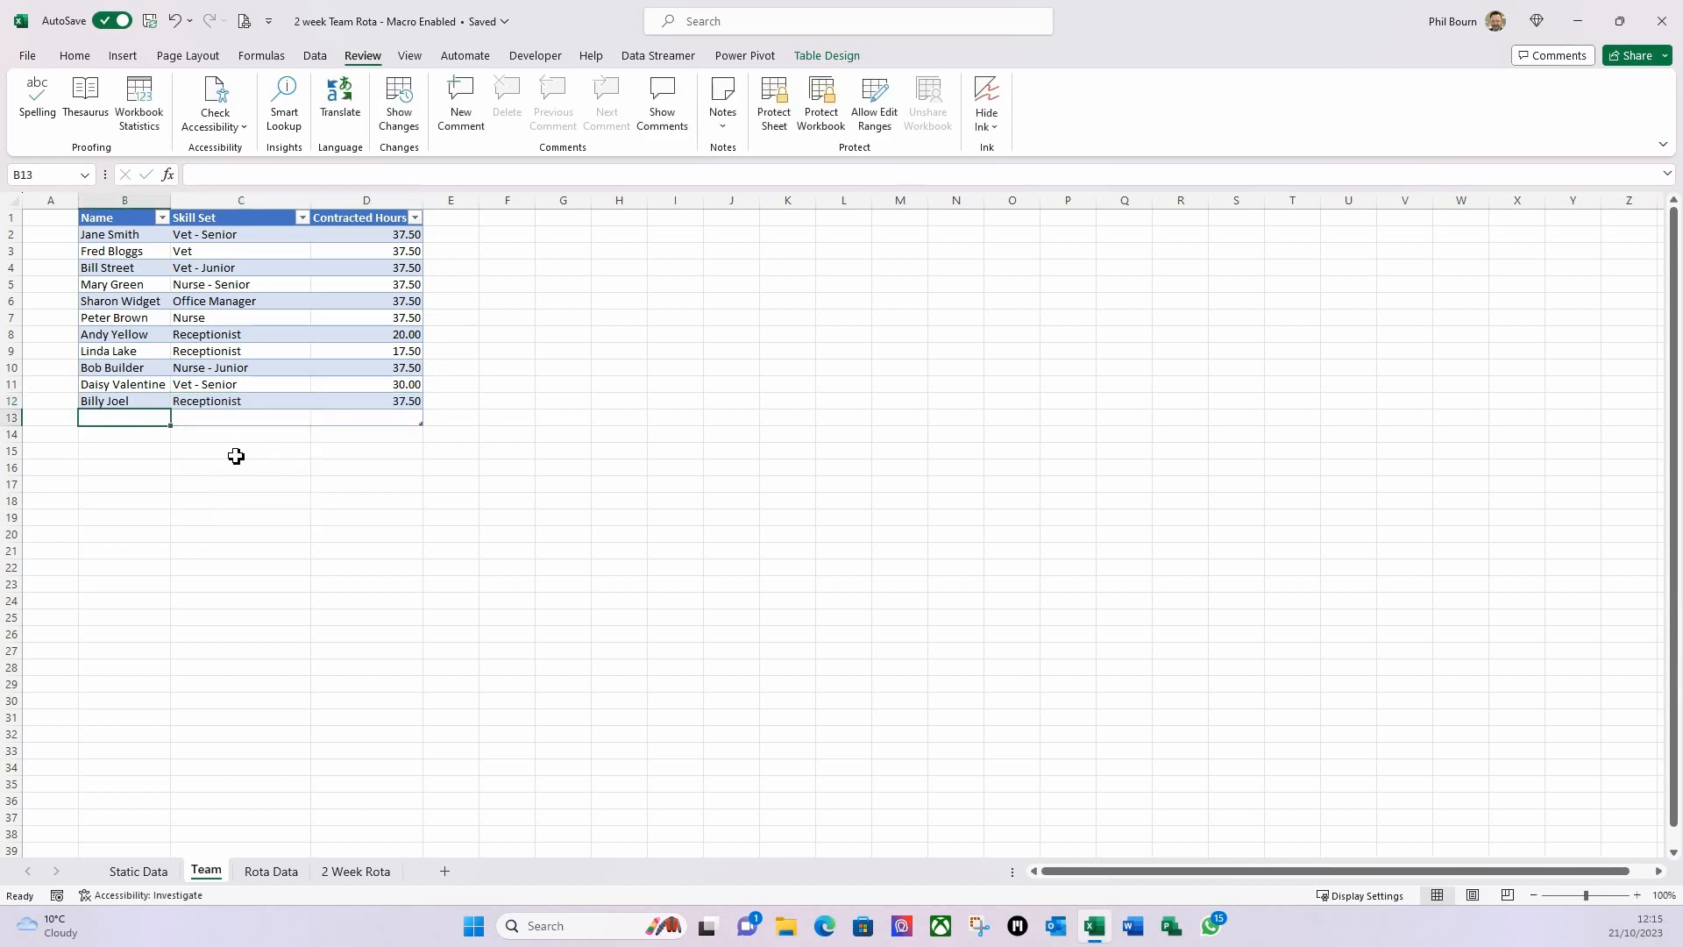
Check the 2 Week Rota sheet and its print preview for the added team member, and return to the sheet.
left_click(358, 873)
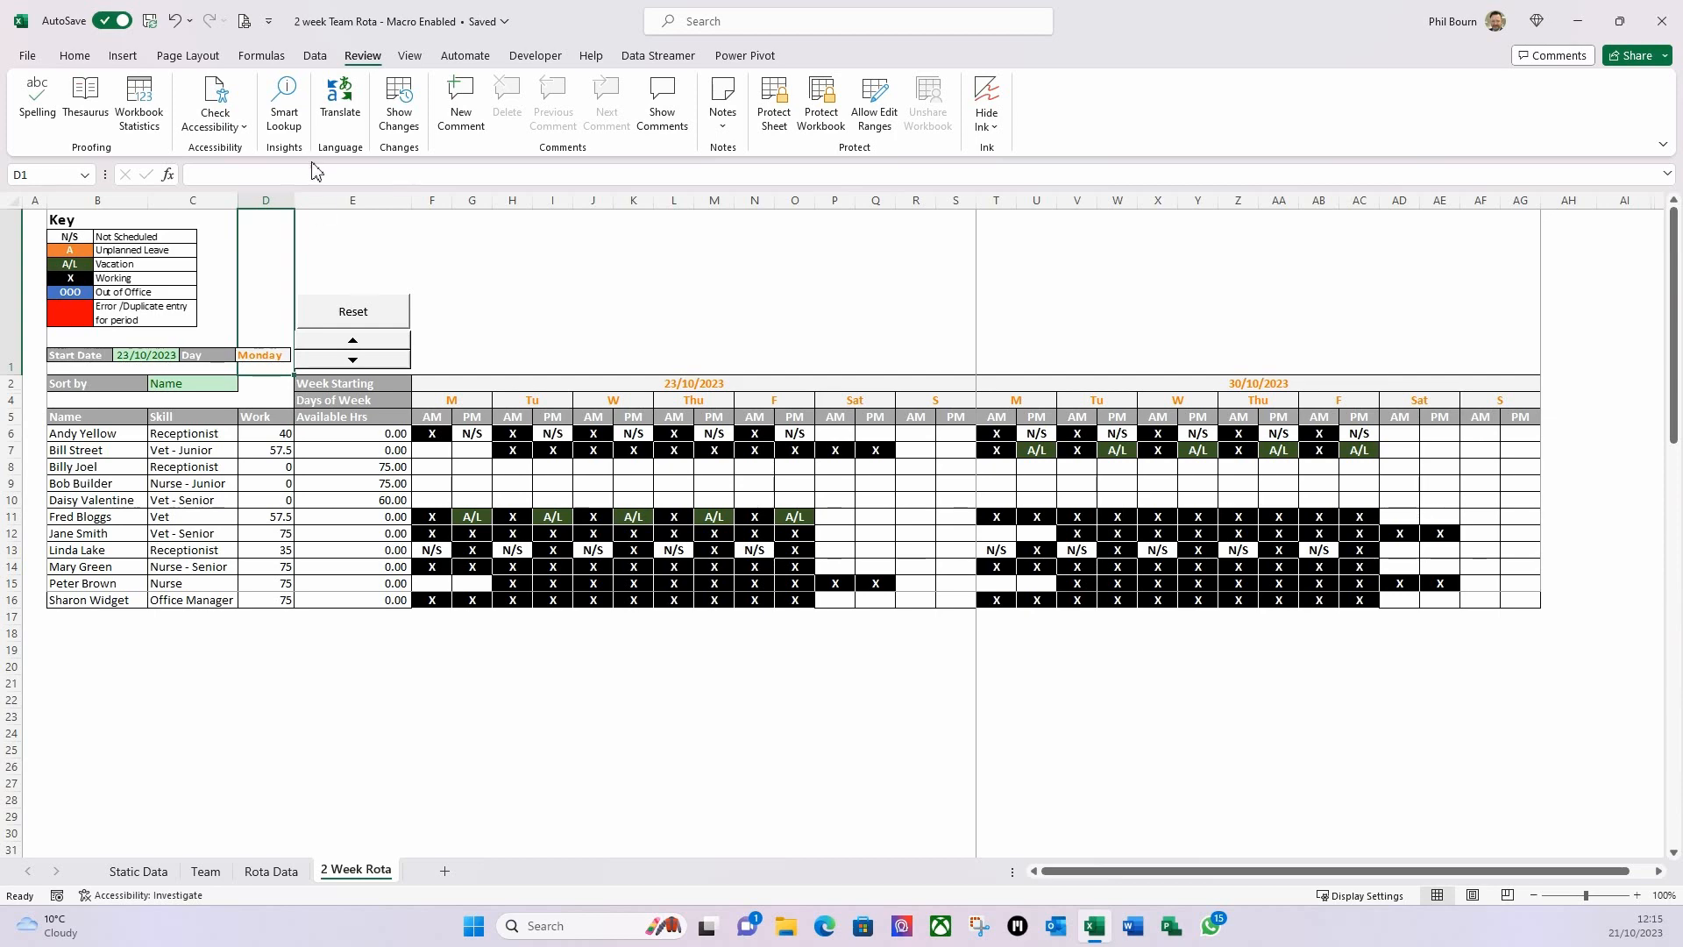
left_click(246, 21)
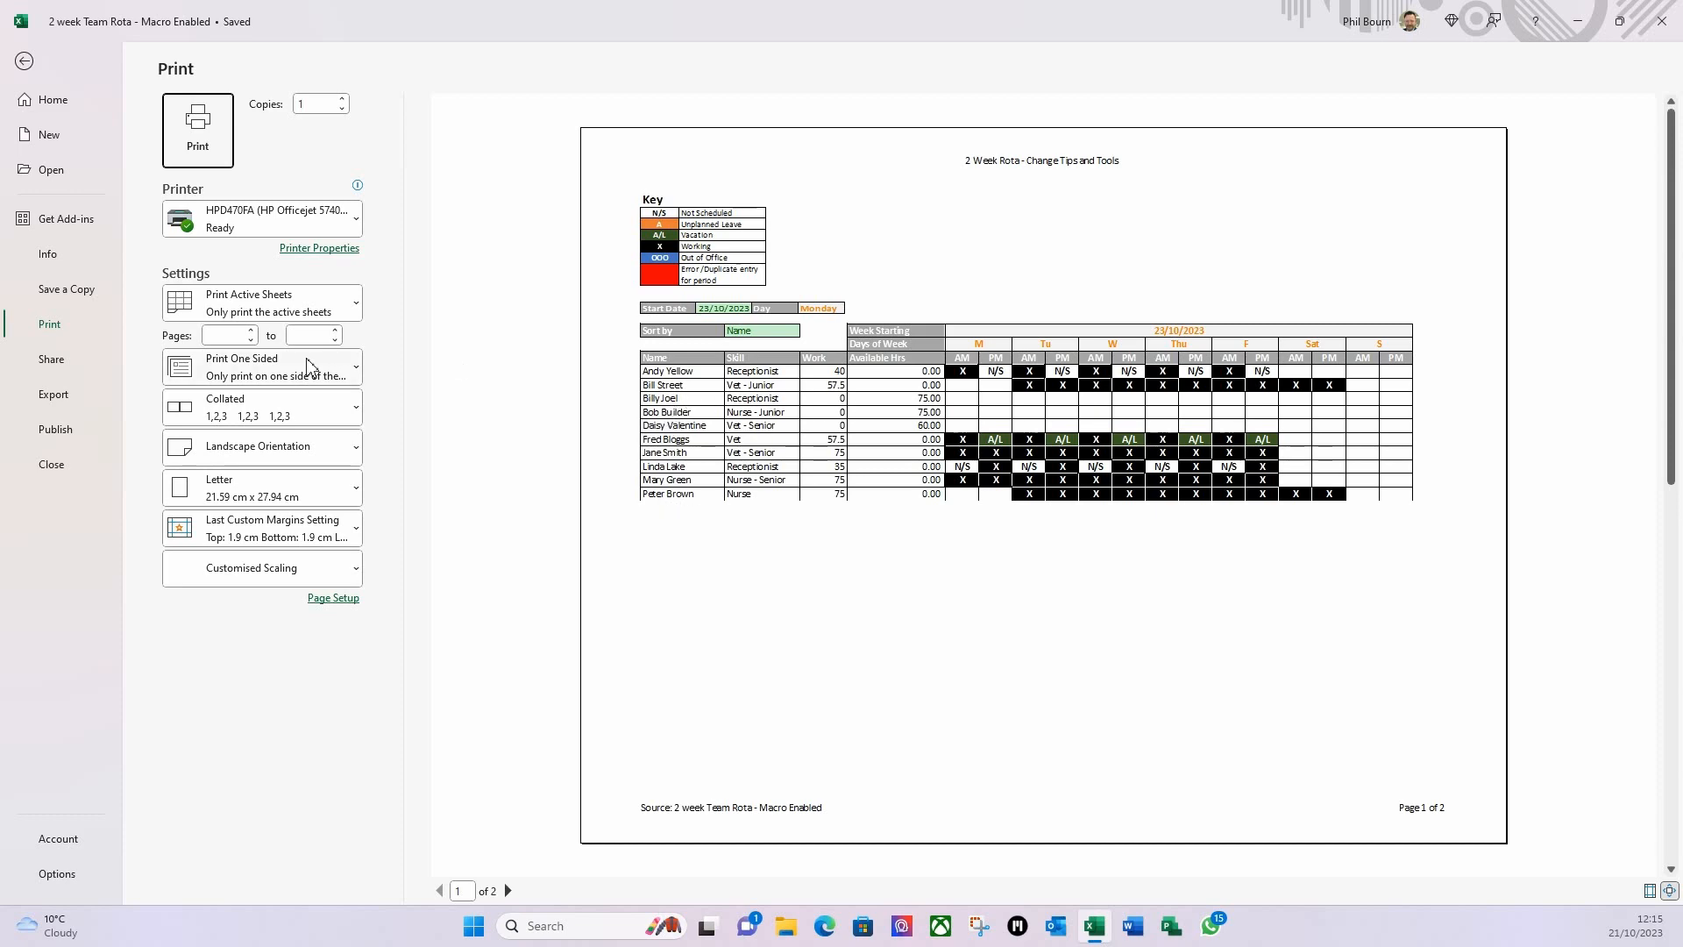
left_click(26, 62)
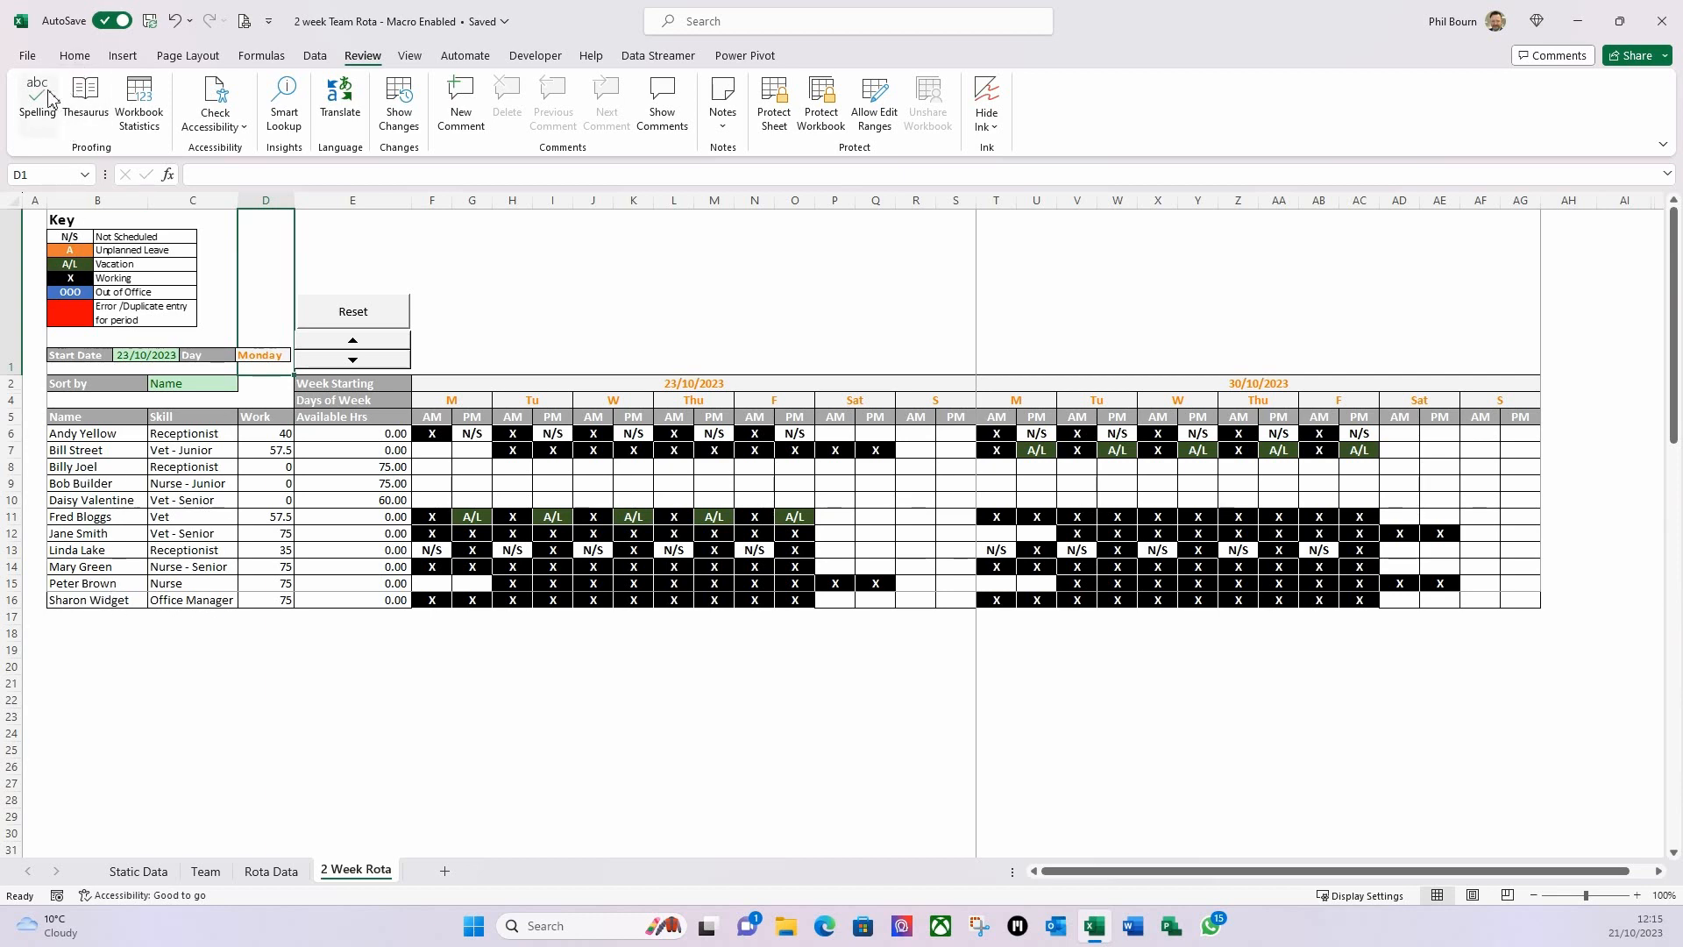
left_click(245, 29)
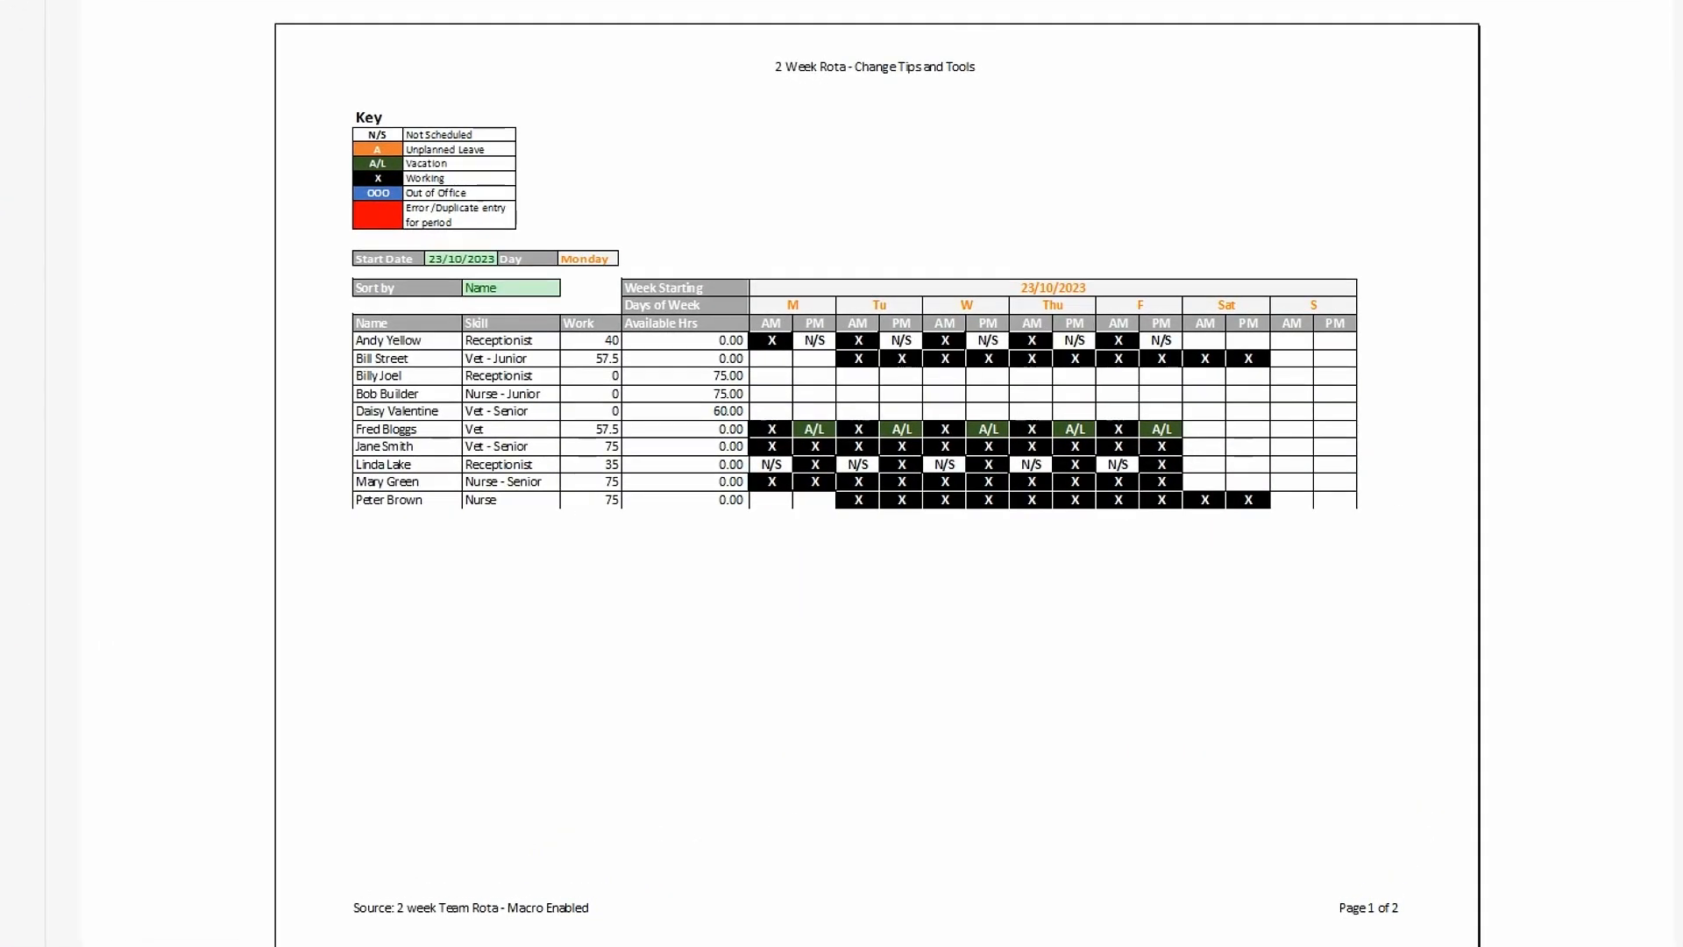
key("Escape")
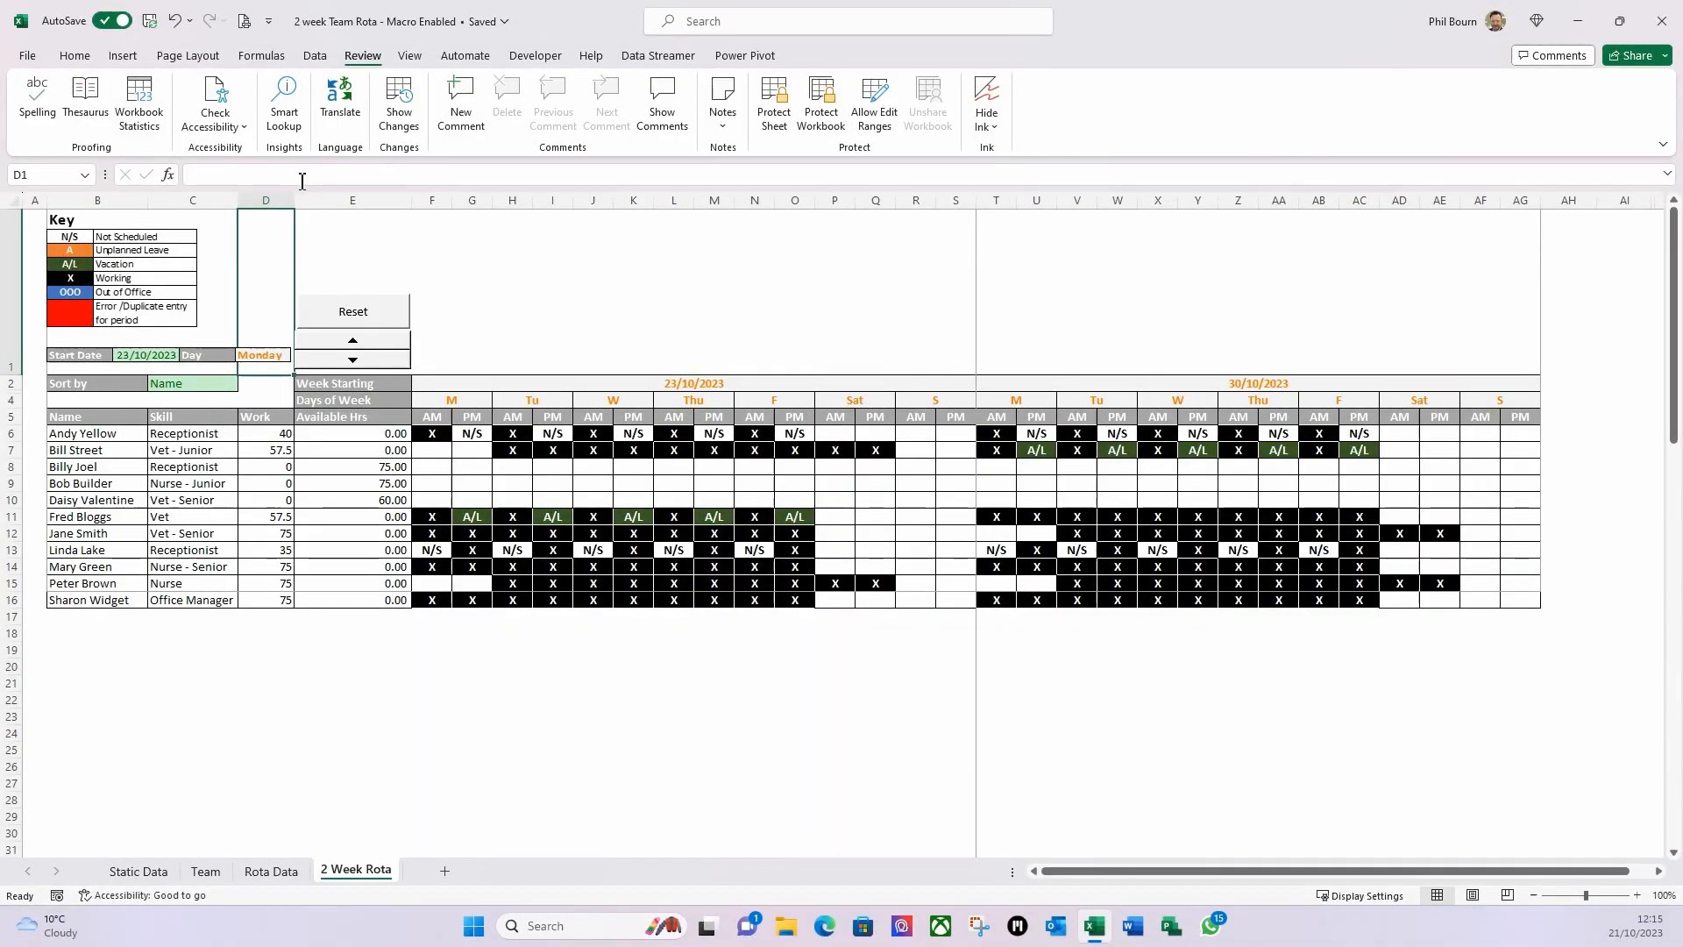
Examine the range that the Print_Area name refers to in the Name Manager.
left_click(189, 56)
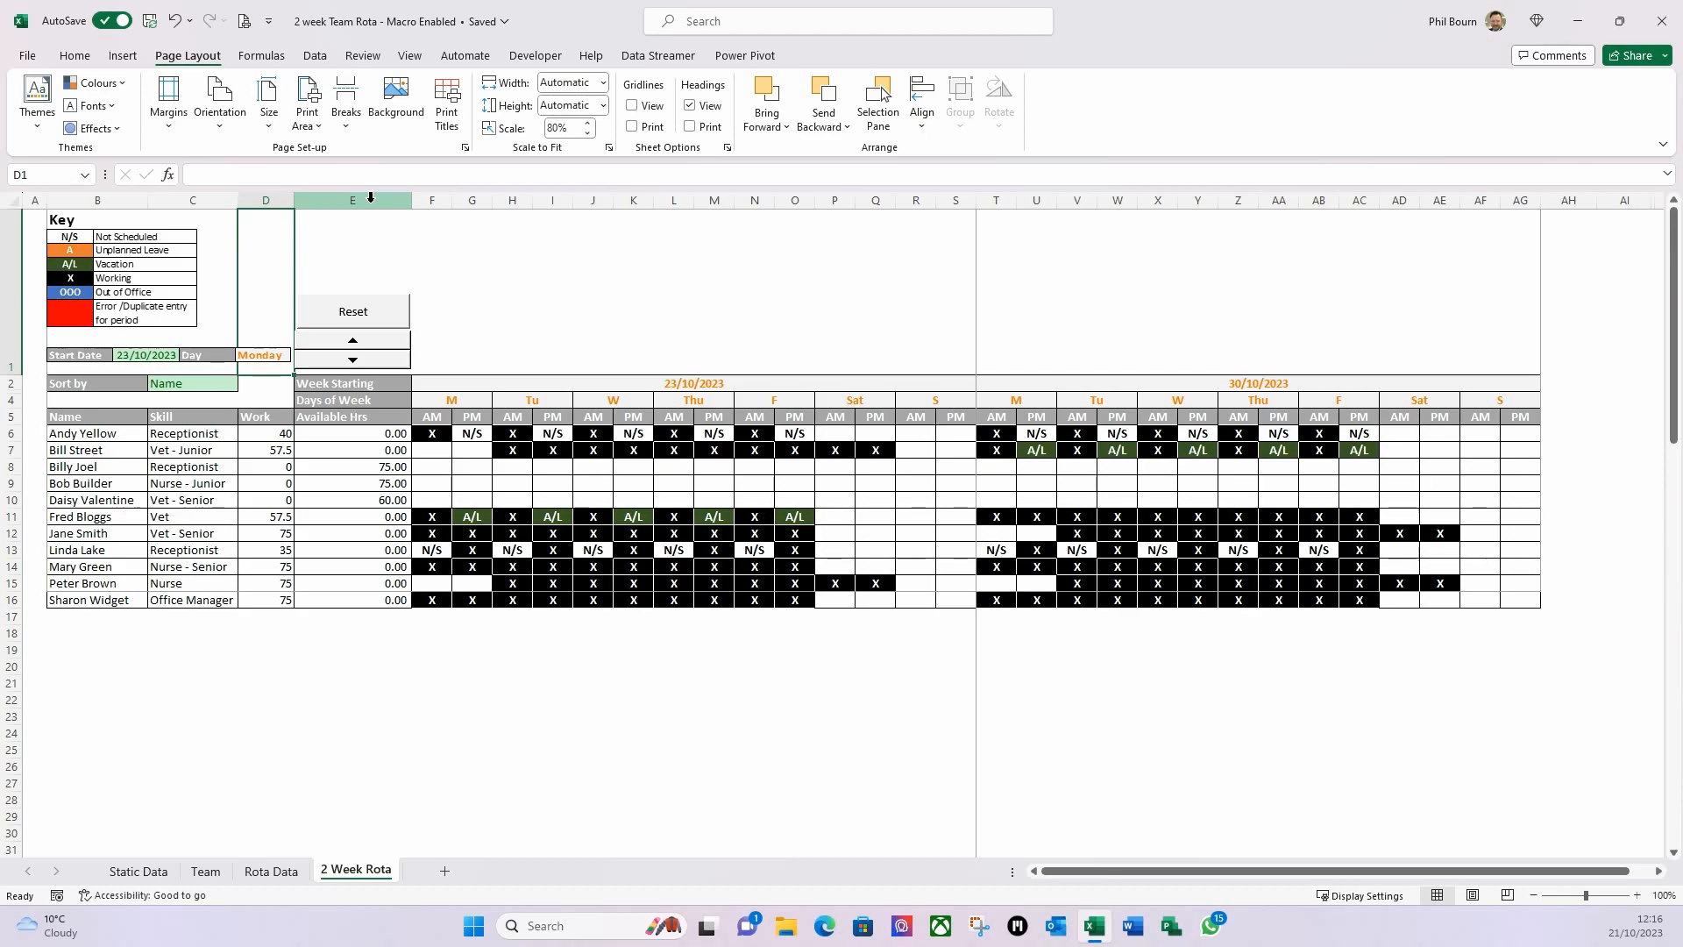
left_click(263, 58)
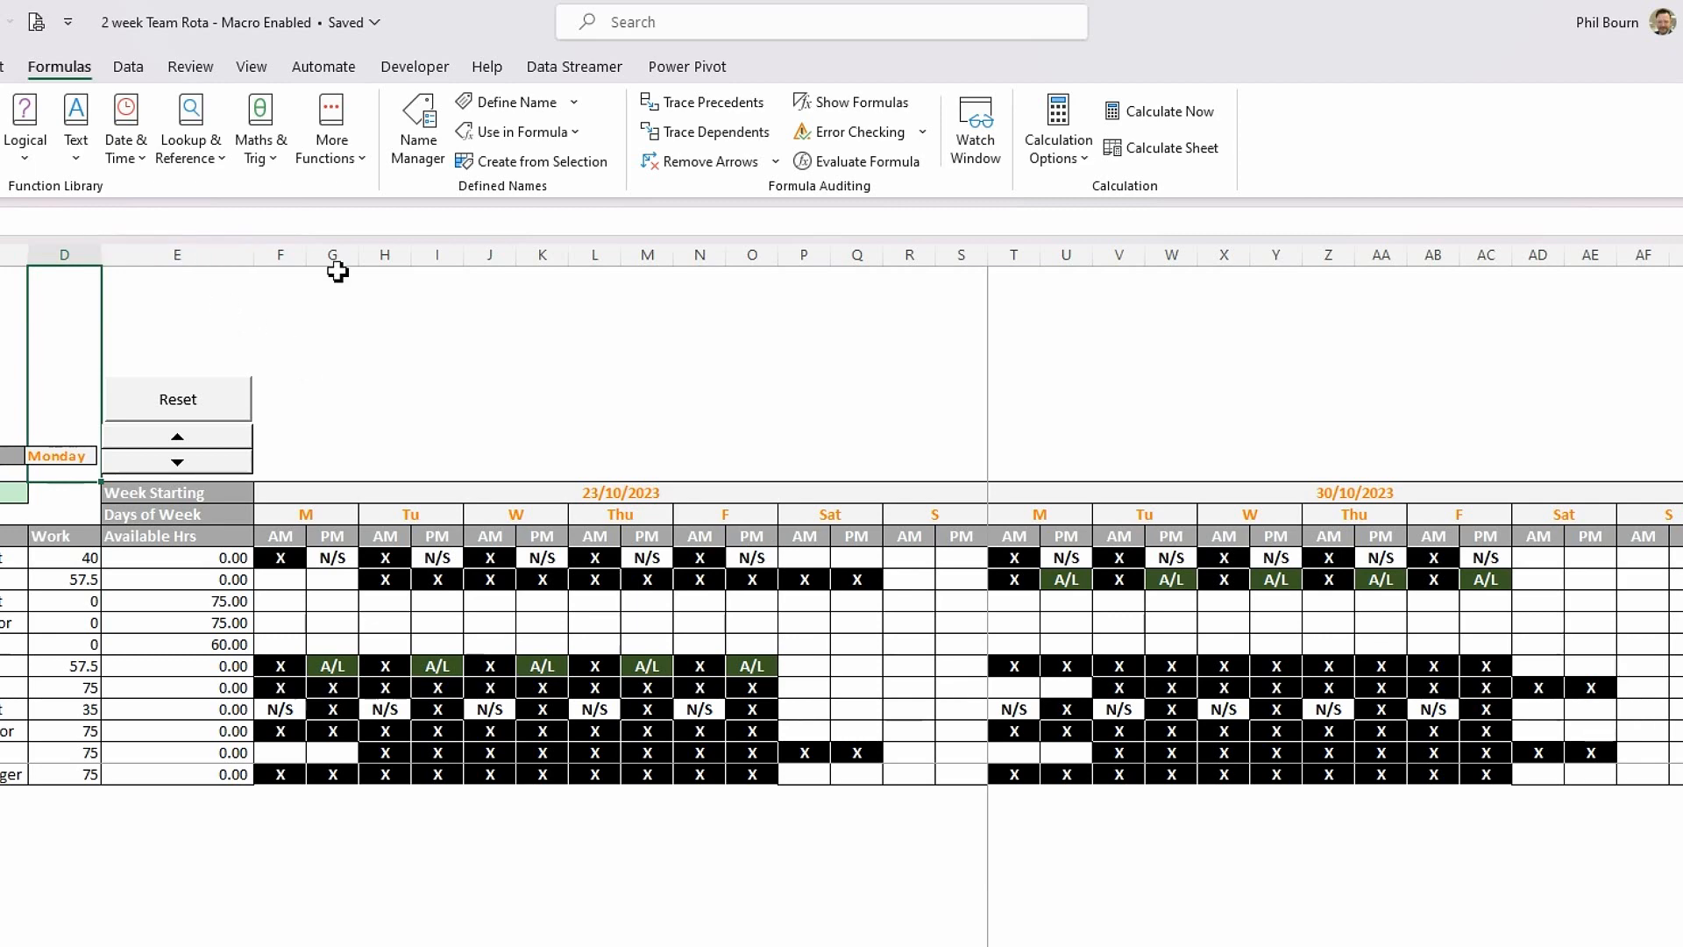
left_click(426, 137)
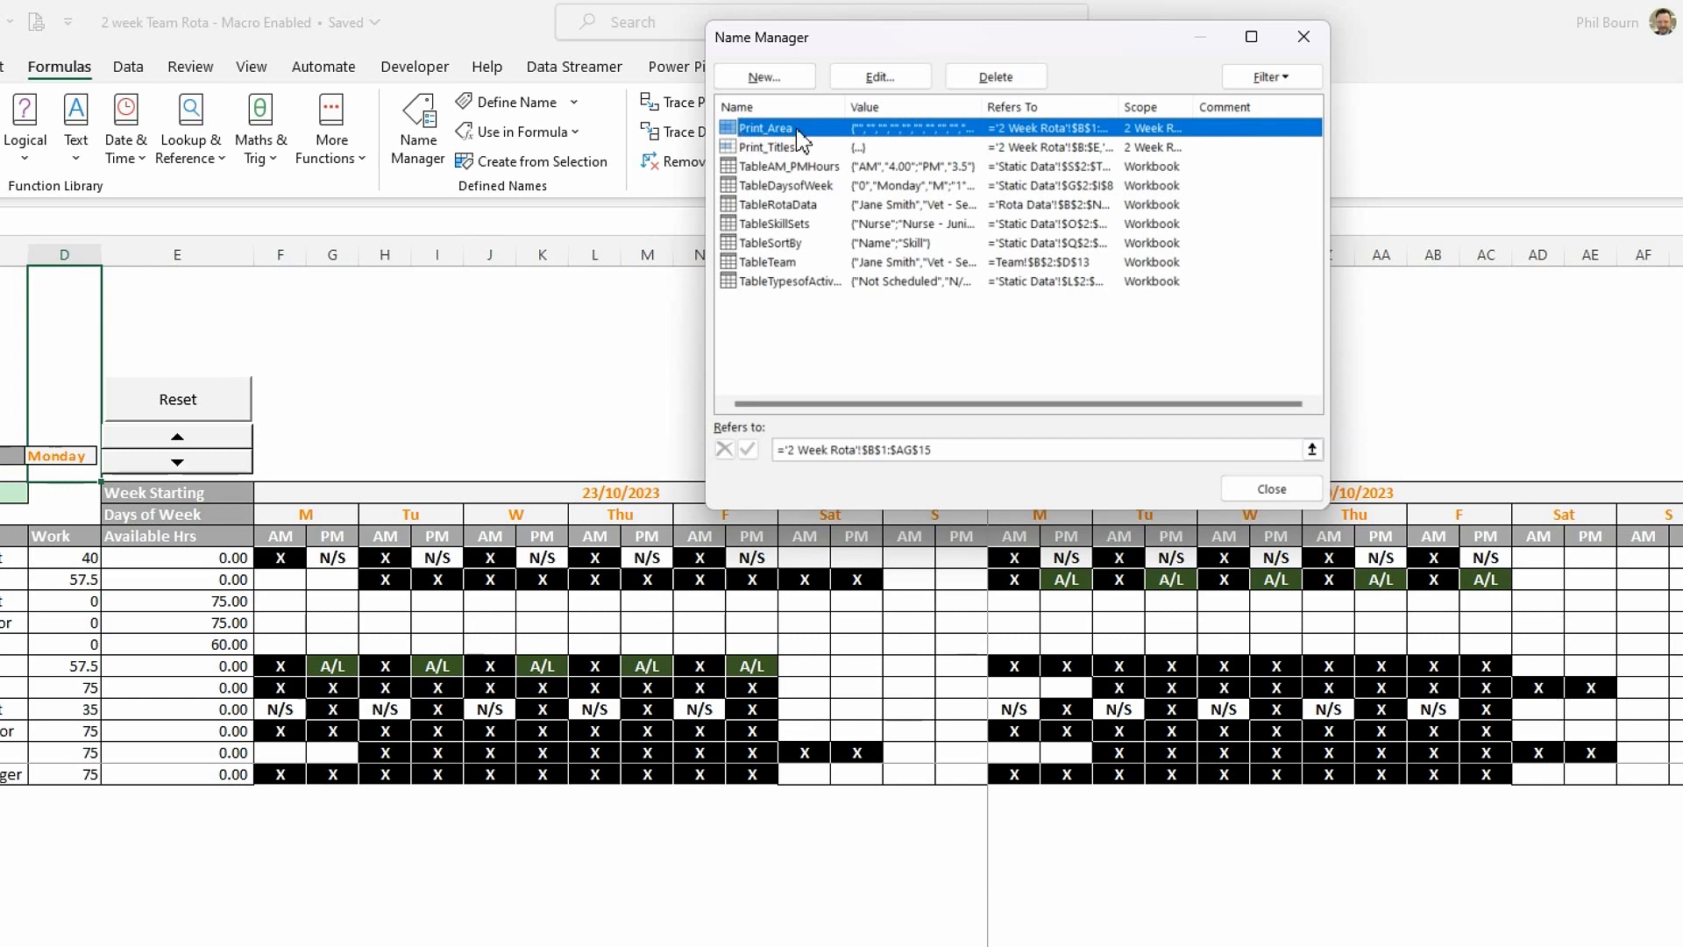
left_click_drag(948, 451, 763, 438)
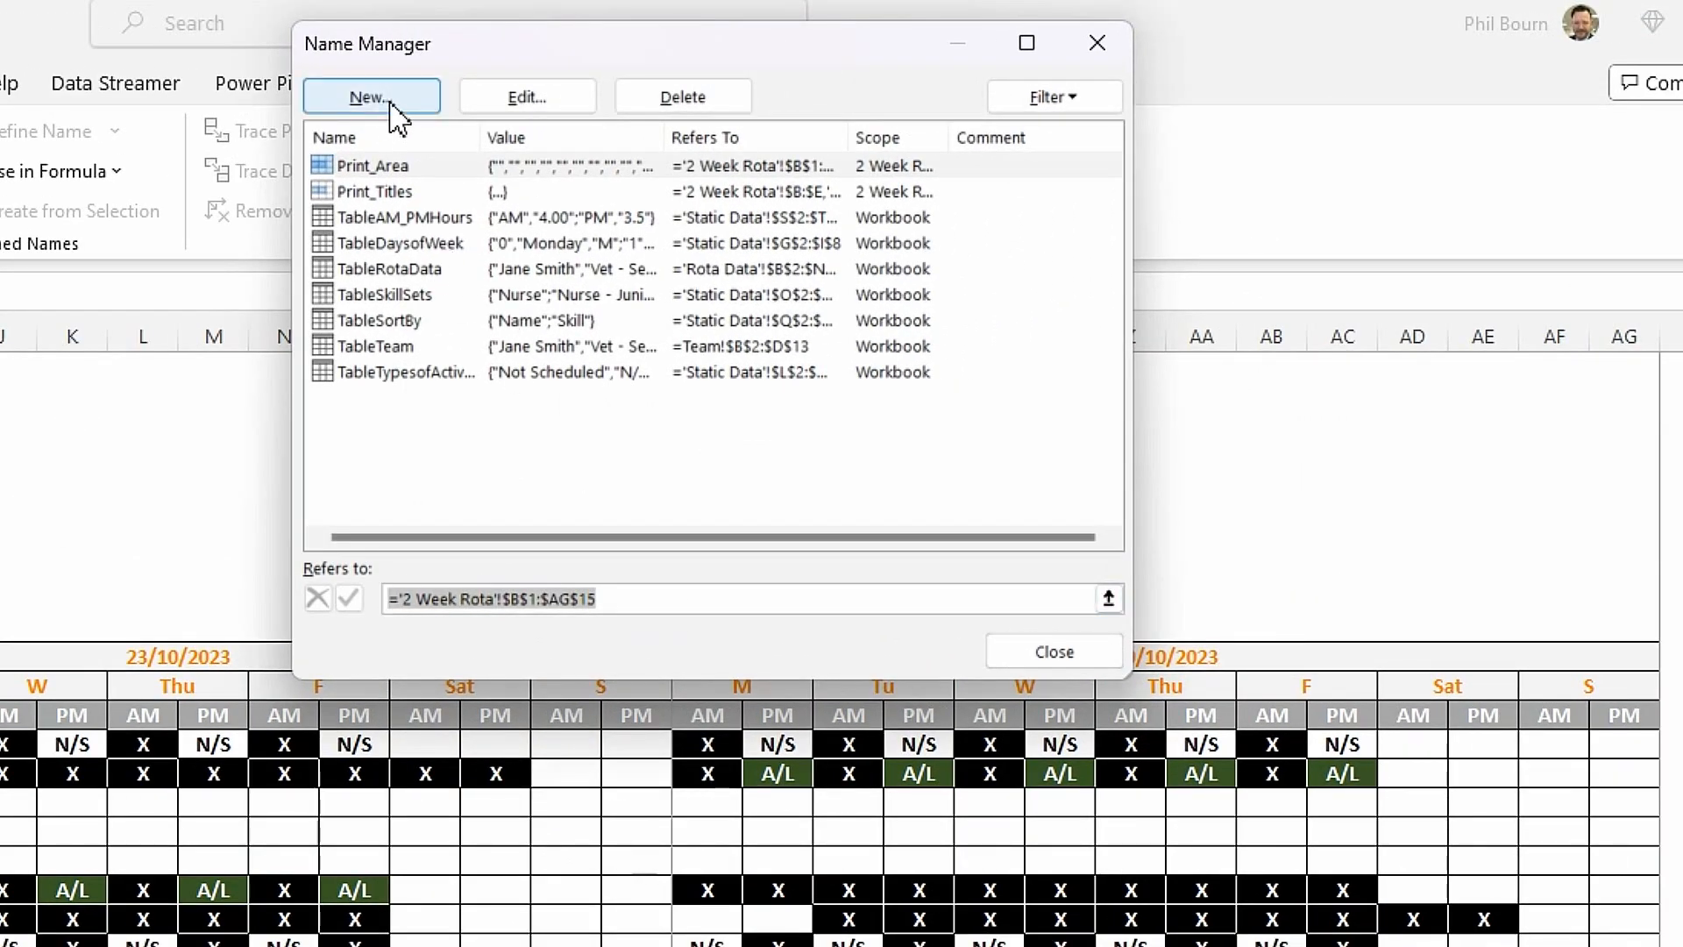
Start a new workbook-scope name Print_Area_Formula and clear its default cell reference, keeping the equals sign.
left_click(391, 103)
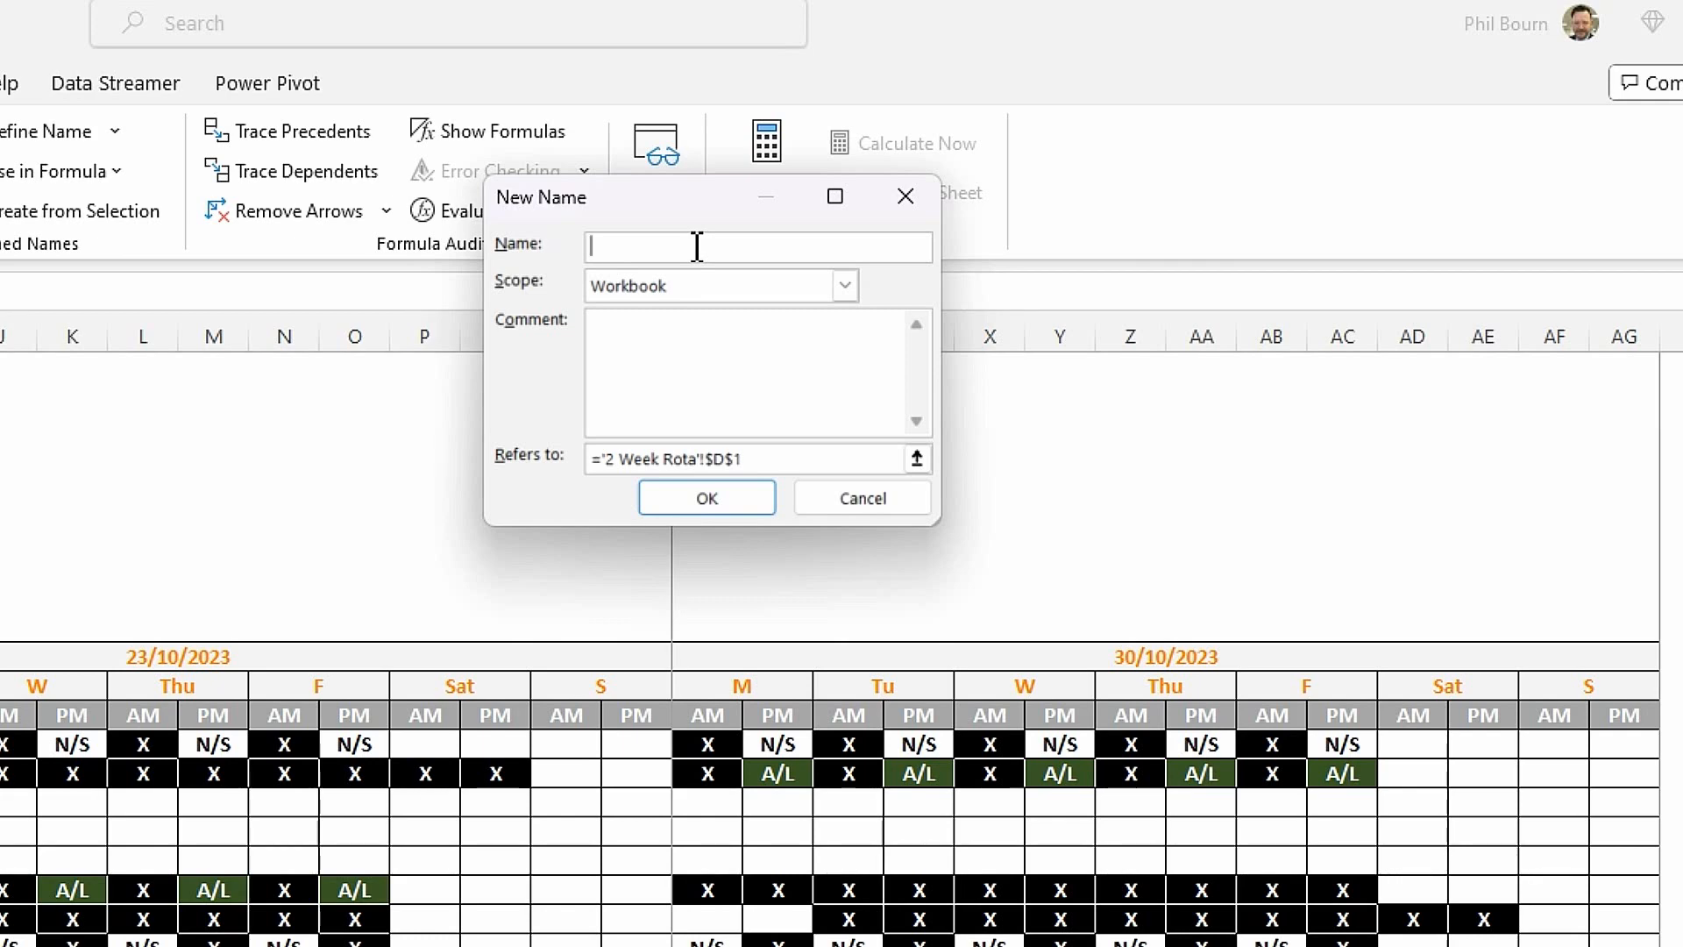
type("Print_Area_Formula")
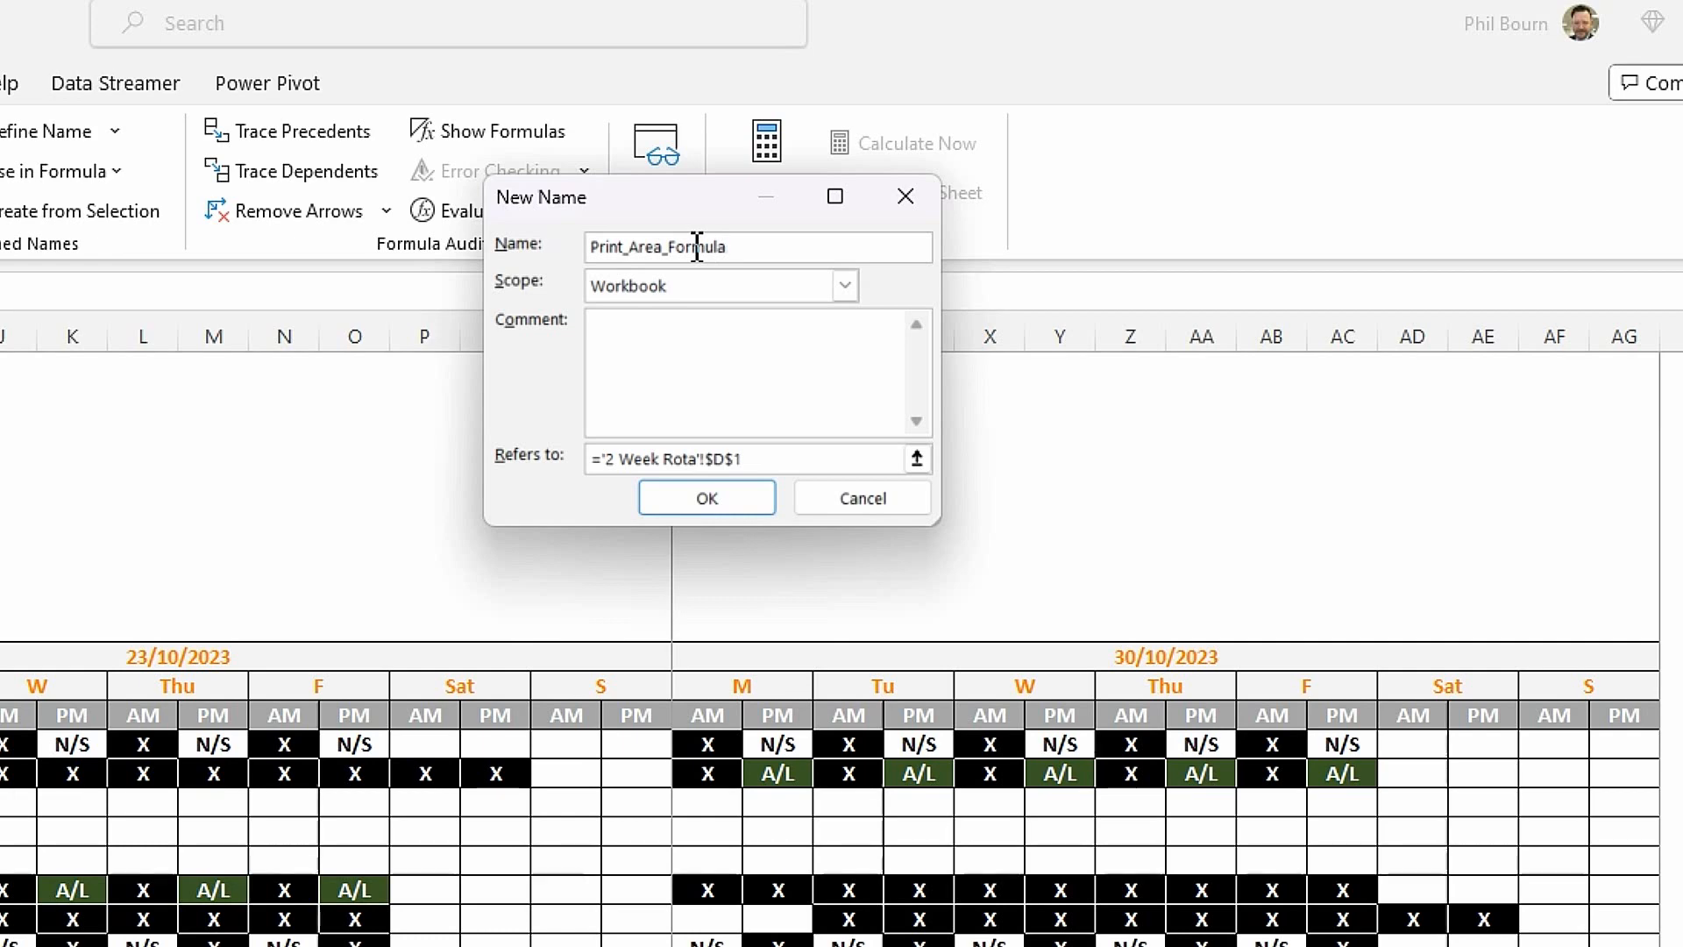
left_click(776, 459)
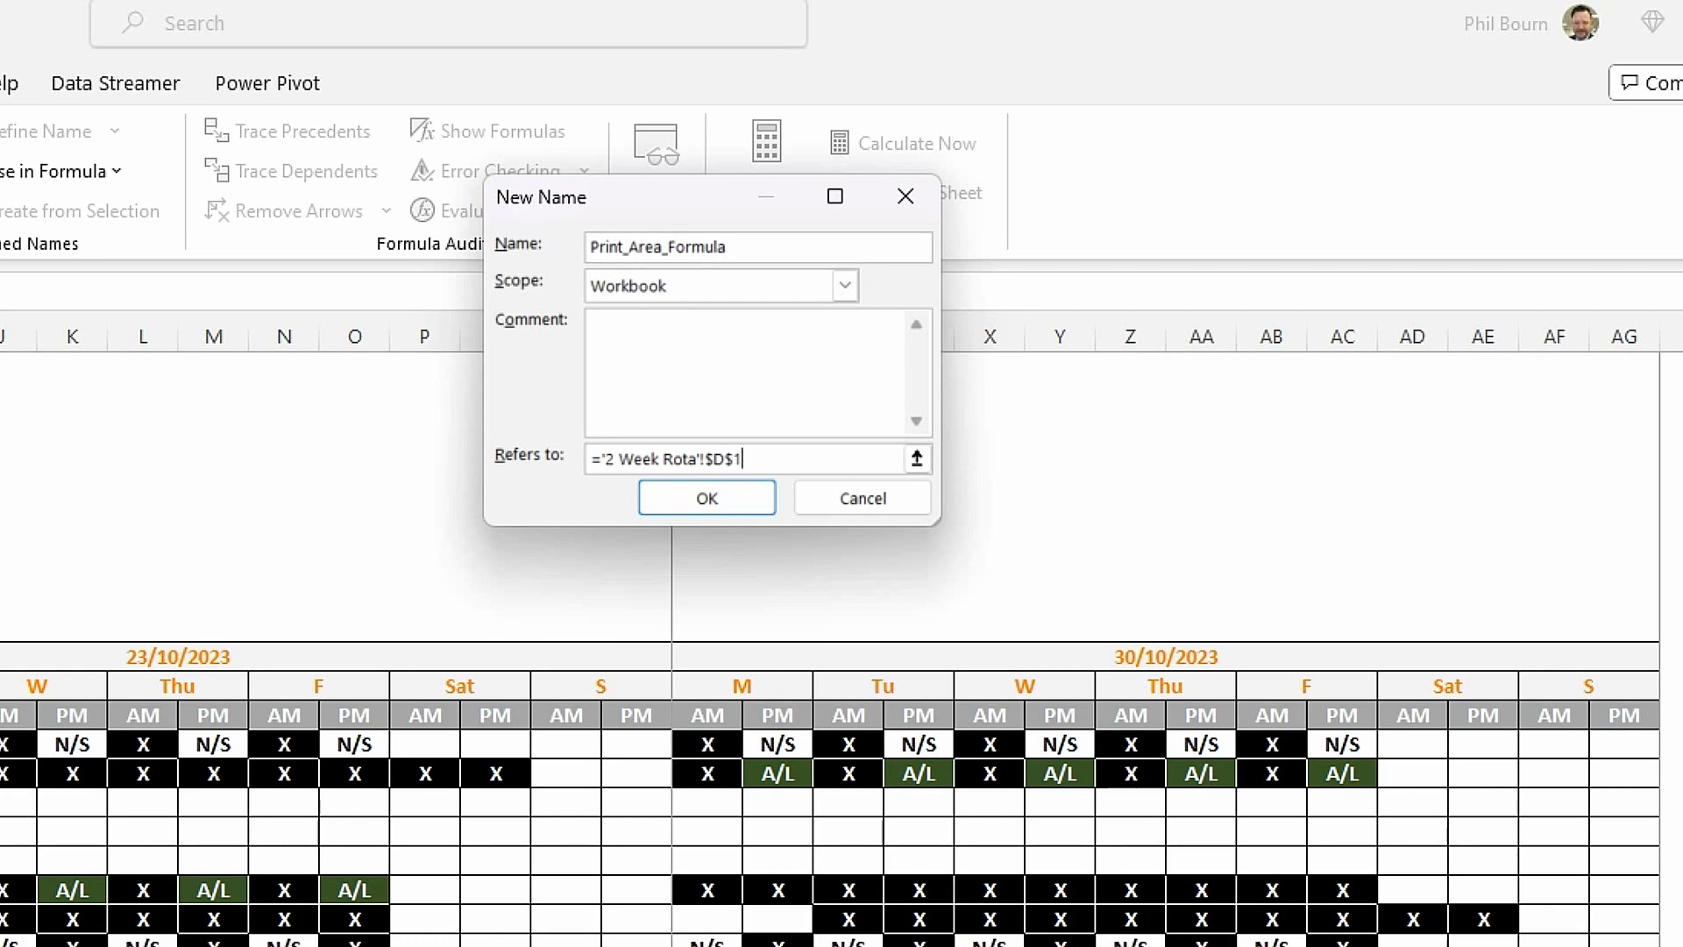
left_click_drag(743, 459, 605, 473)
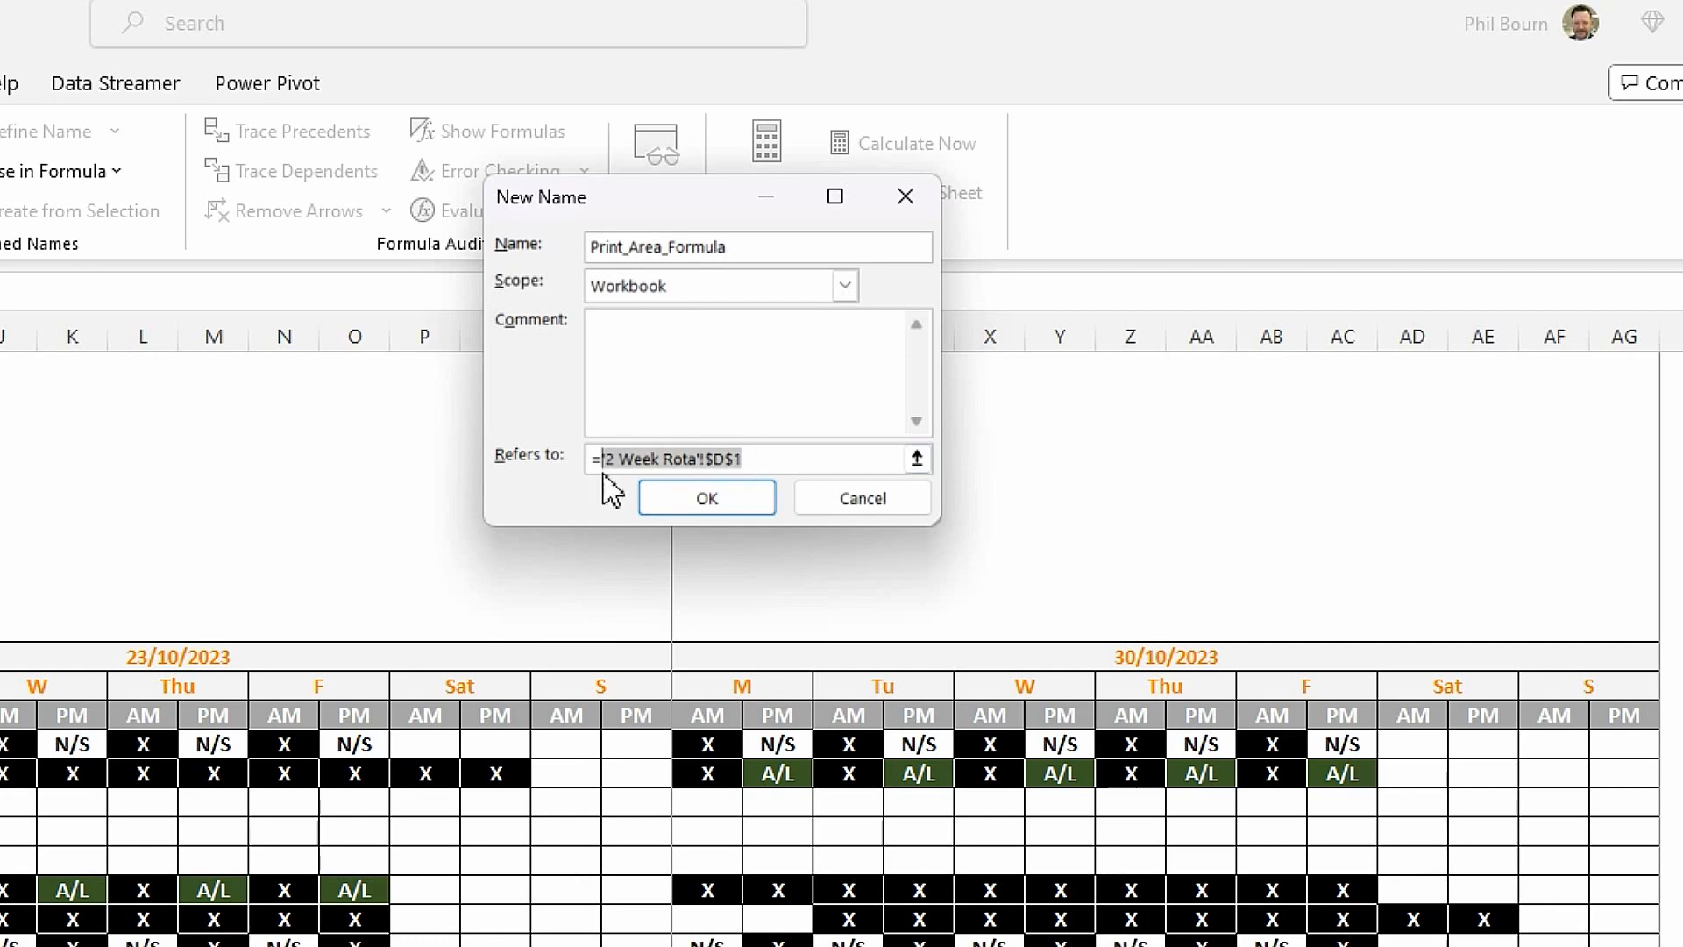
key("BackSpace")
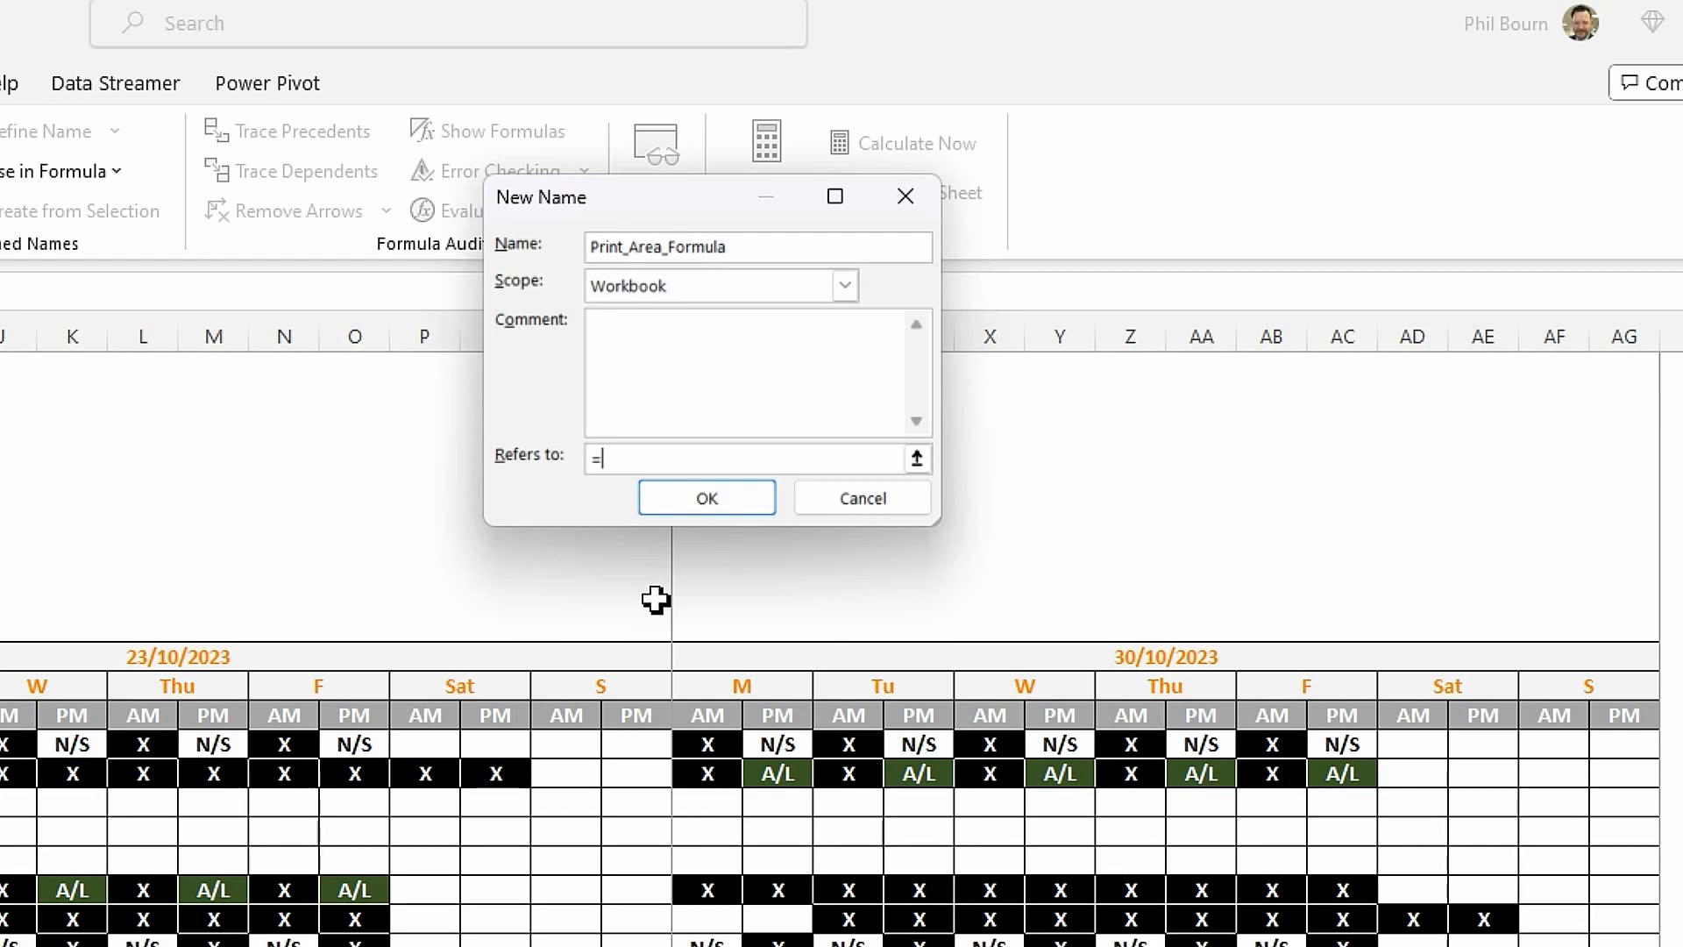
Begin the name's reference with an OFFSET function starting from cell $B$1 of the 2 Week Rota sheet.
type("offset(")
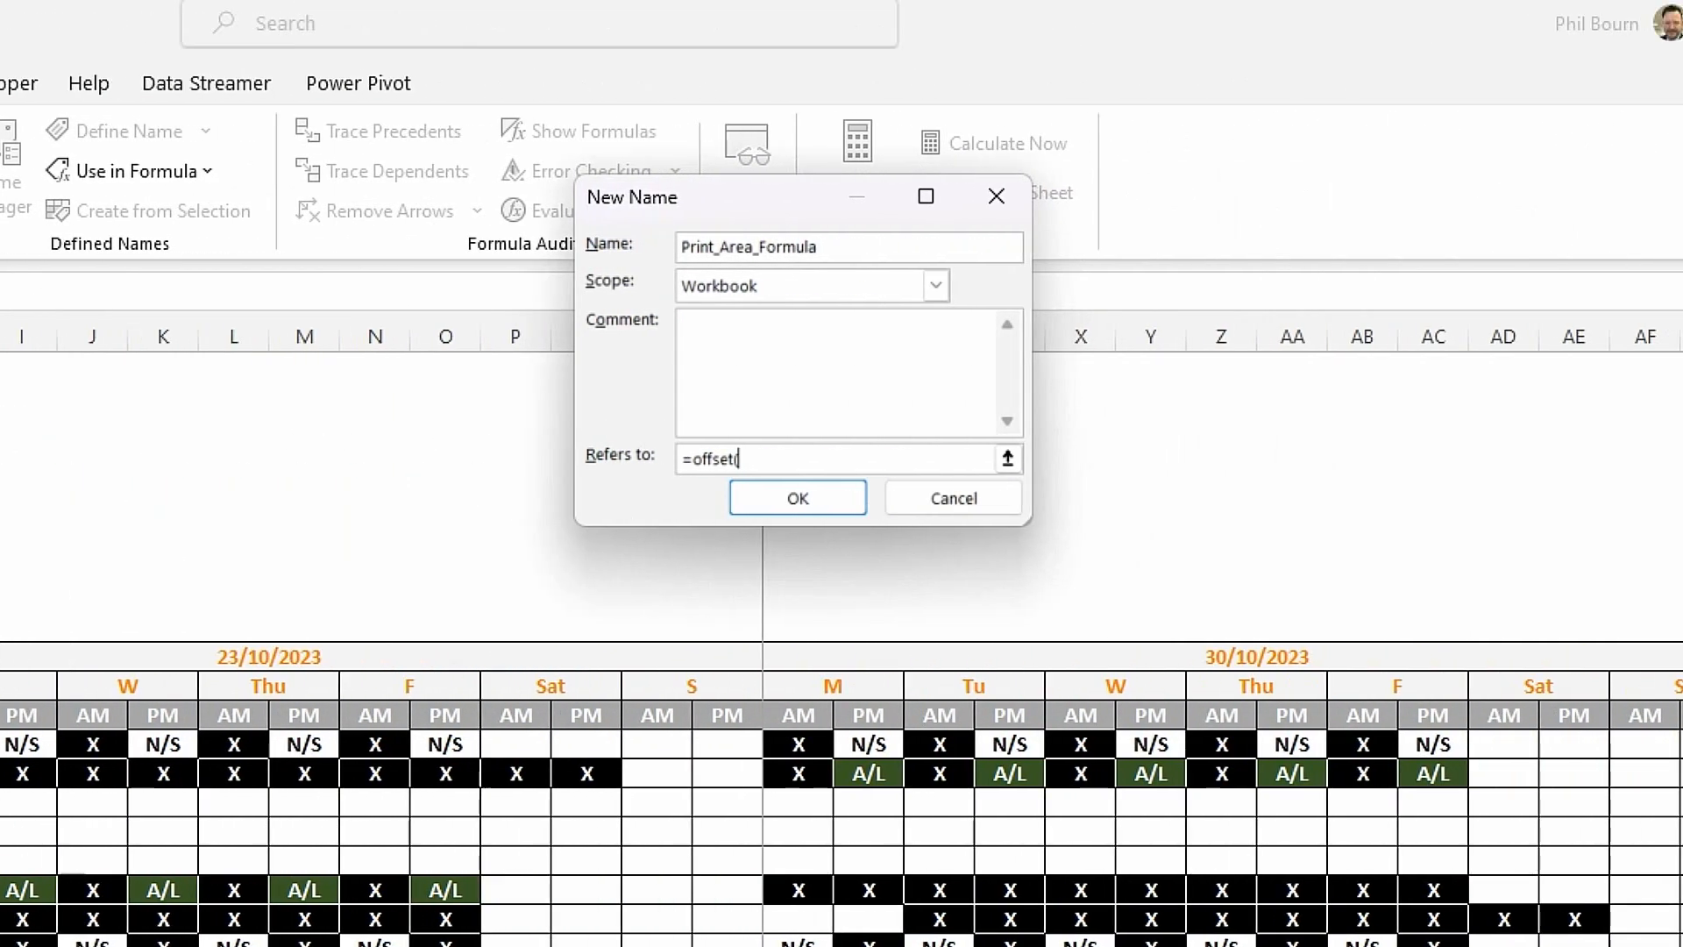
left_click(458, 443)
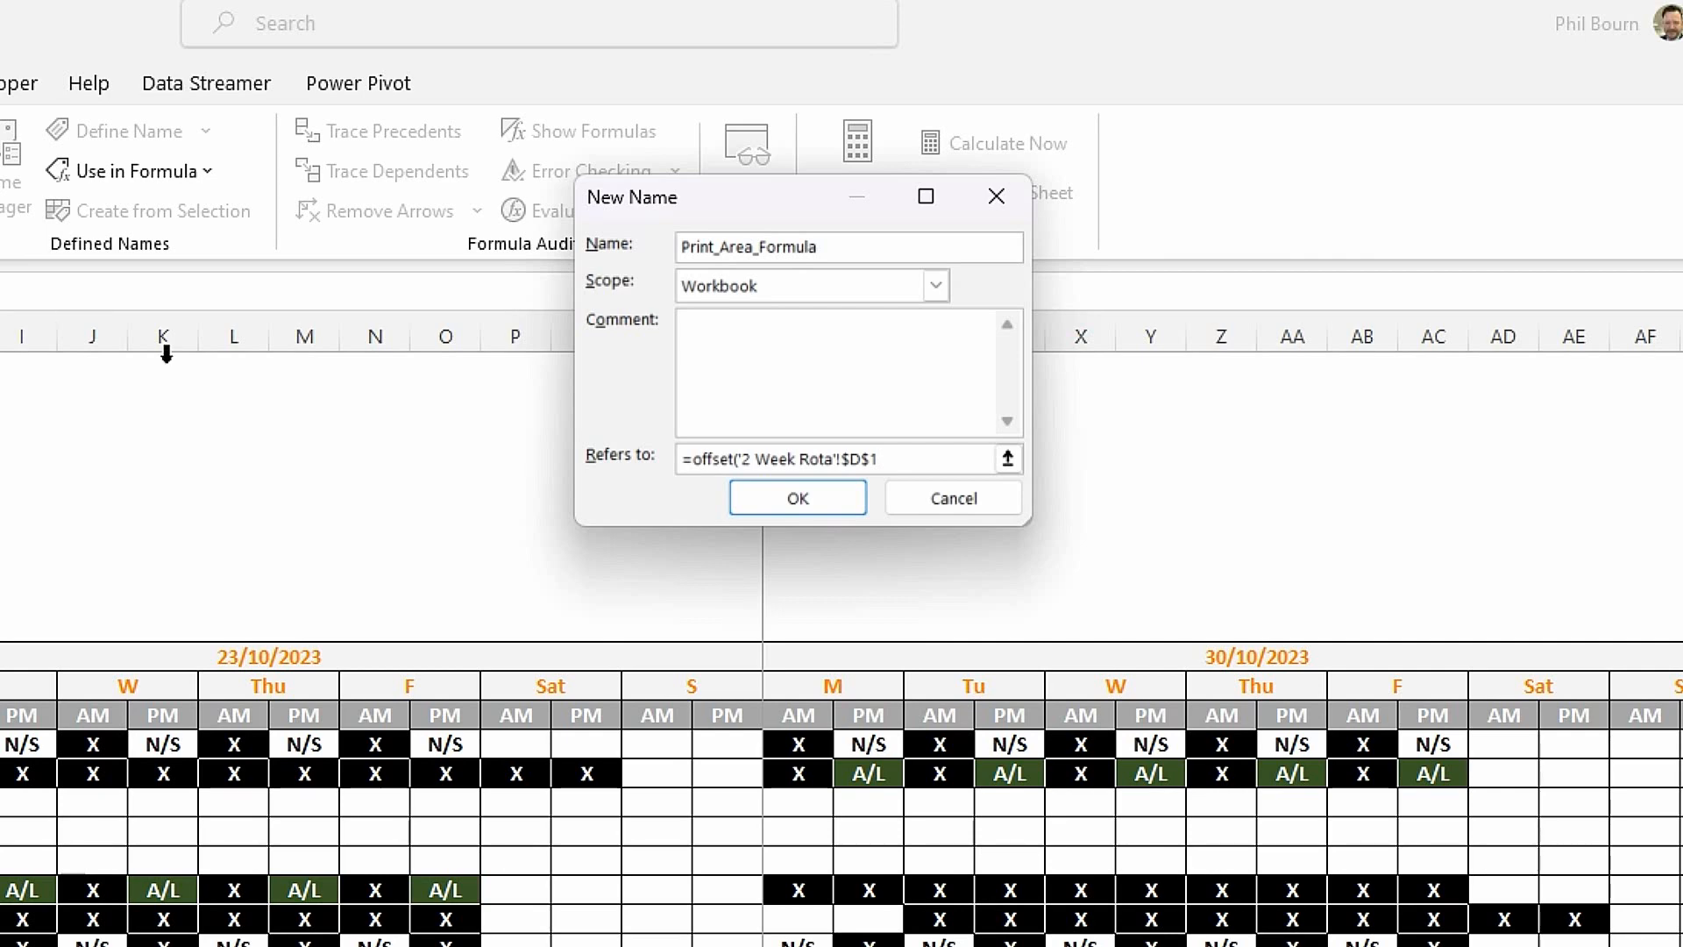
left_click(866, 458)
key("BackSpace")
type("B")
left_click(901, 464)
Complete the OFFSET with 0 rows, 0 columns, height COUNTA('2 Week Rota'!$B$5:$B$100)+4 and width 32, and save the name.
type("0,0,counta('2 Week Rota'!$D$1")
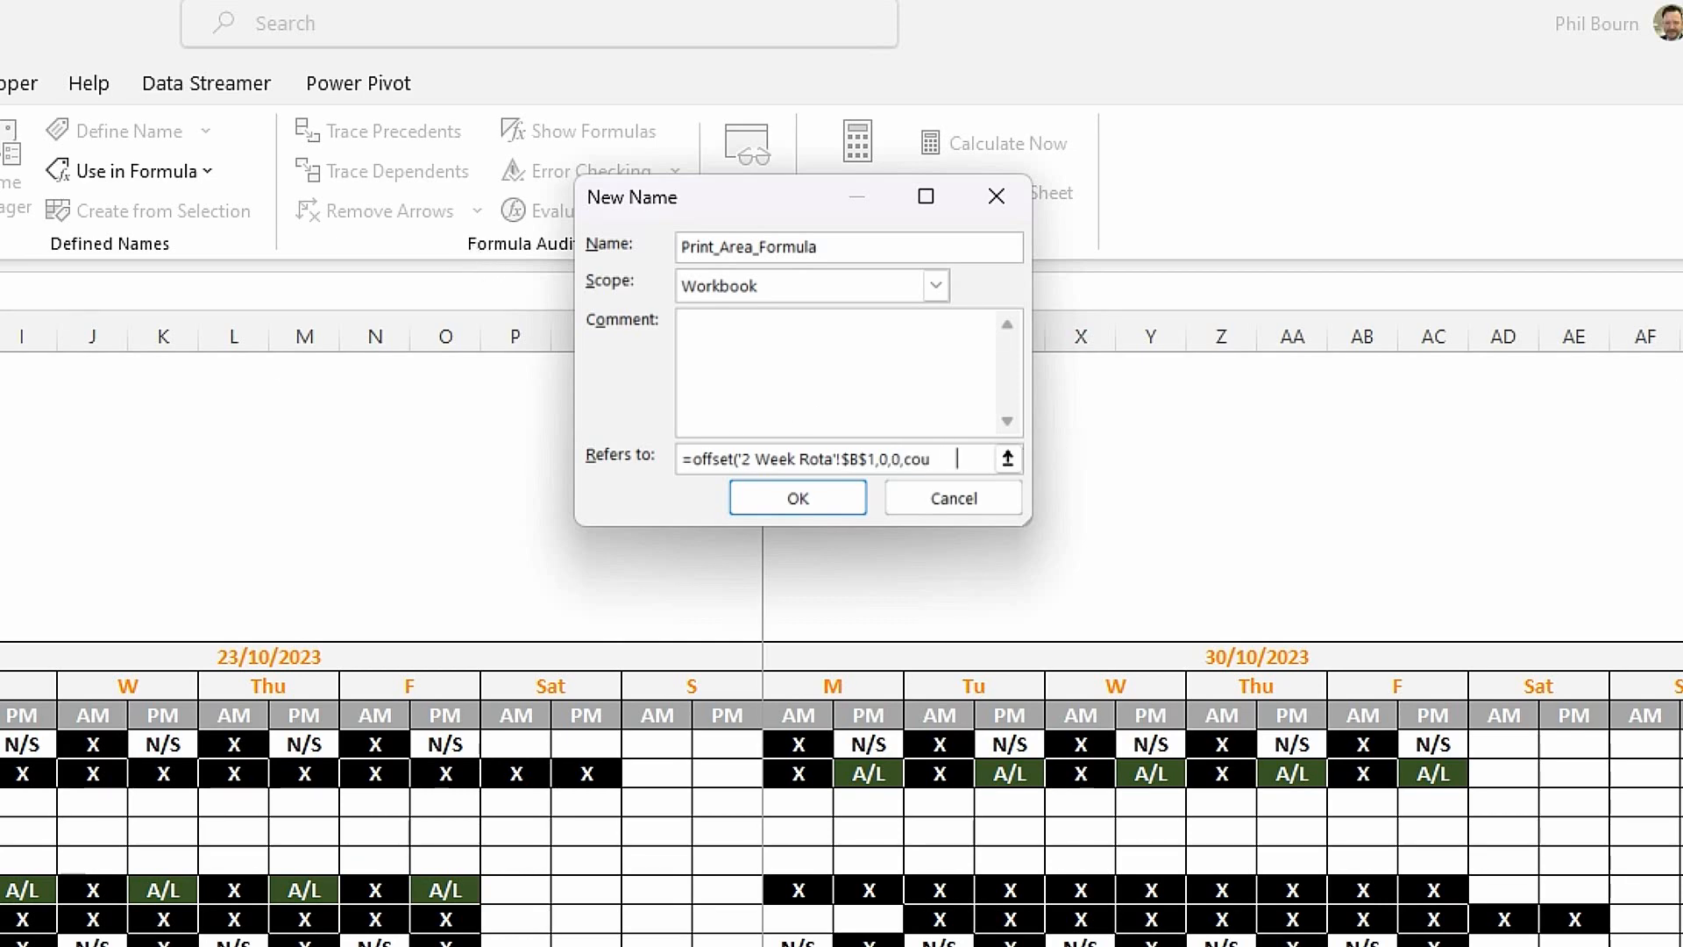
key("BackSpace")
key("BackSpace")
key("BackSpace")
type("B$5:$B:")
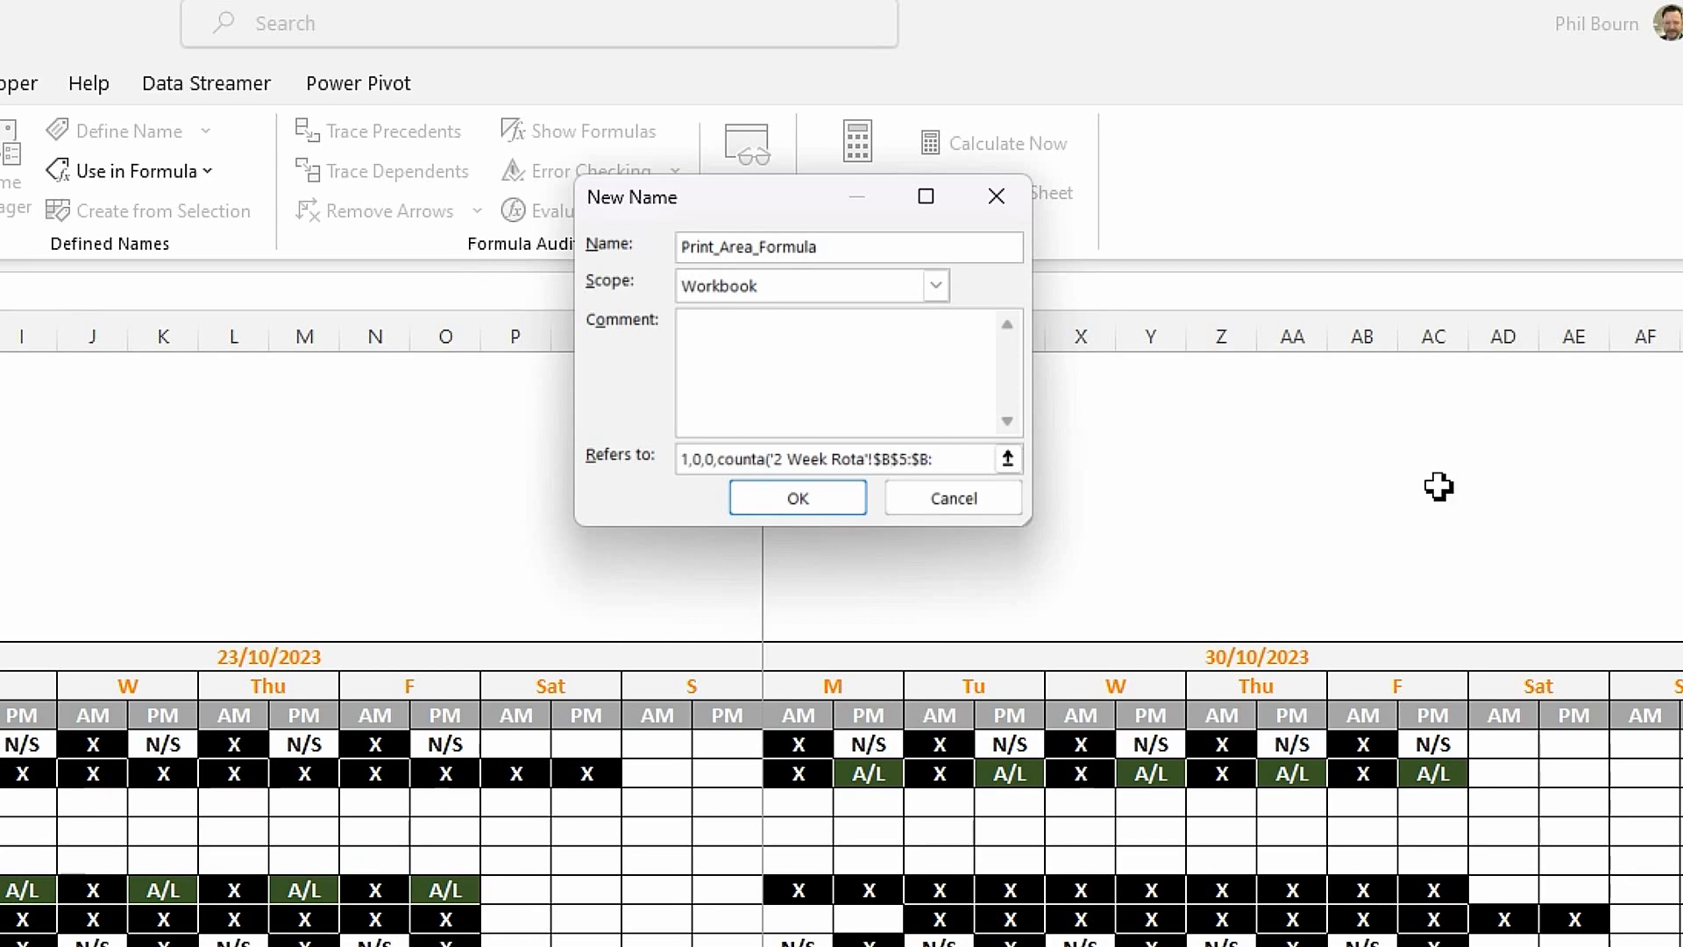
type("100)+4)")
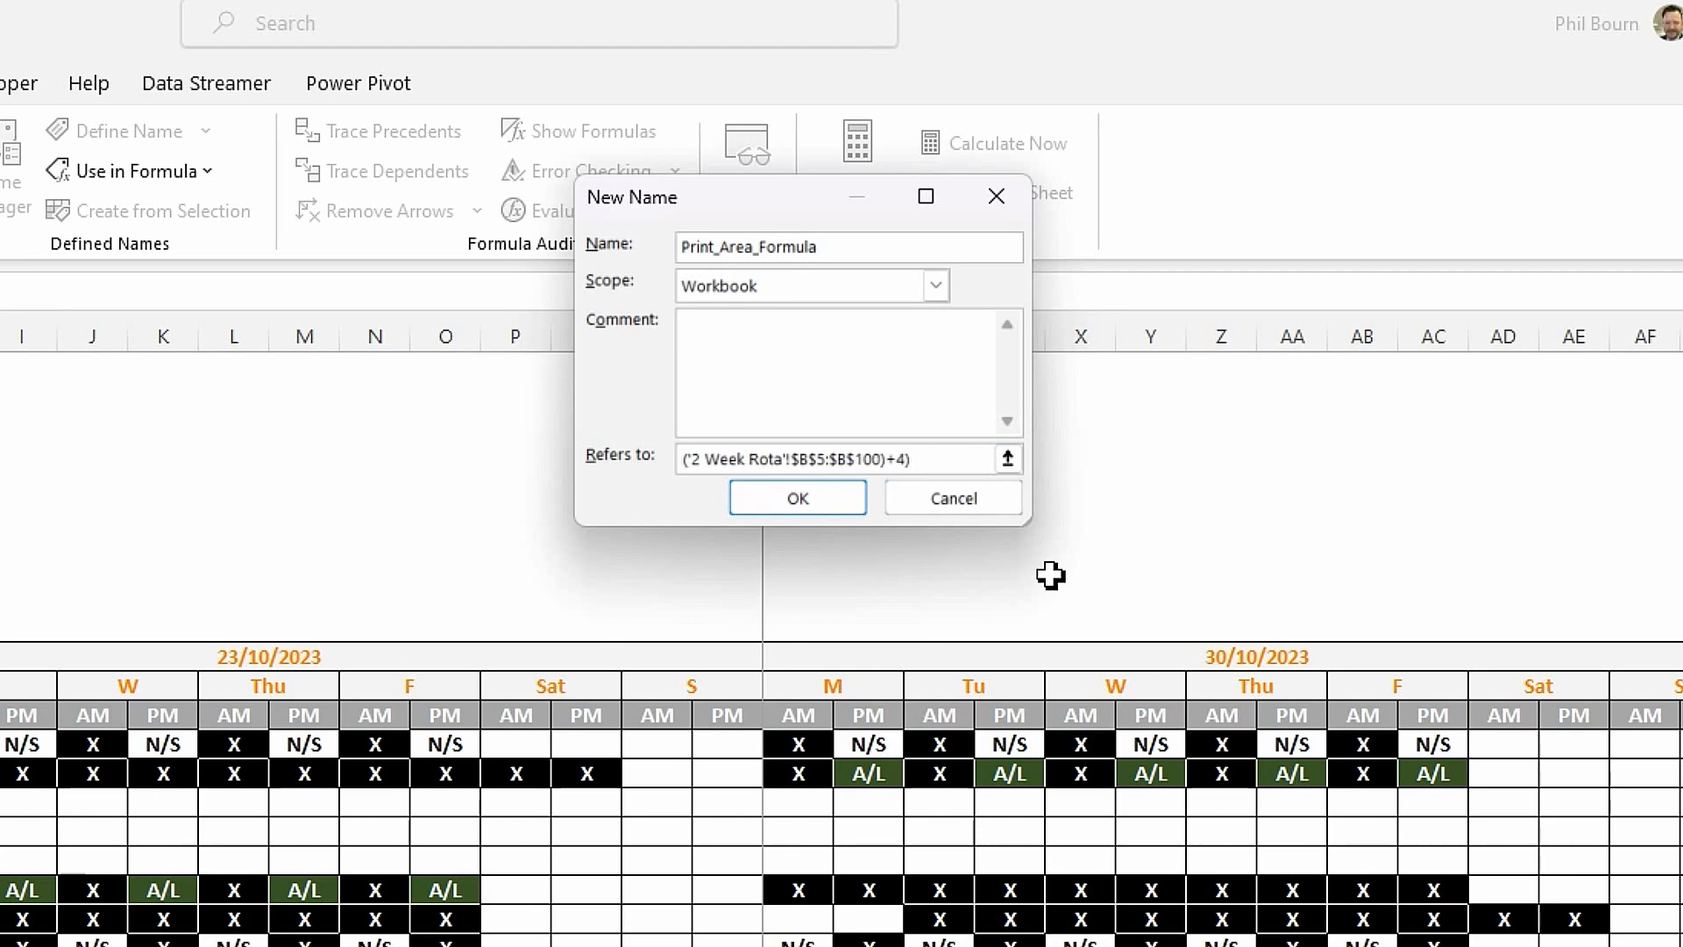
key("BackSpace")
type(",32)")
left_click(798, 498)
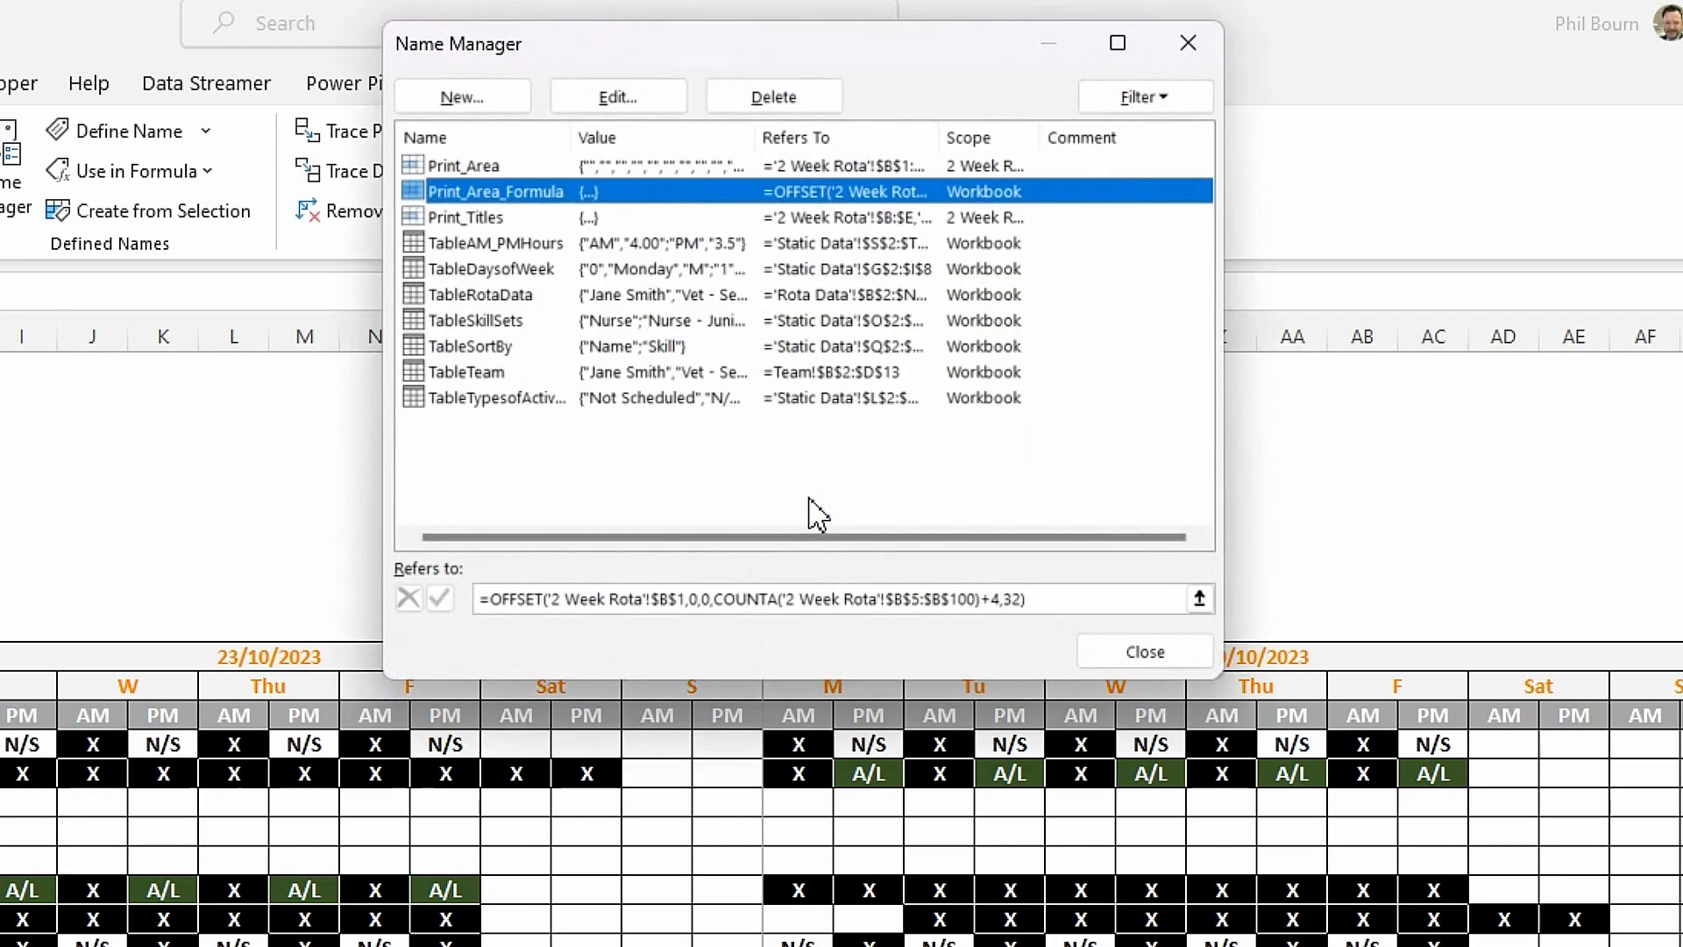
Examine the parts of the OFFSET formula stored in Print_Area_Formula.
left_click(743, 600)
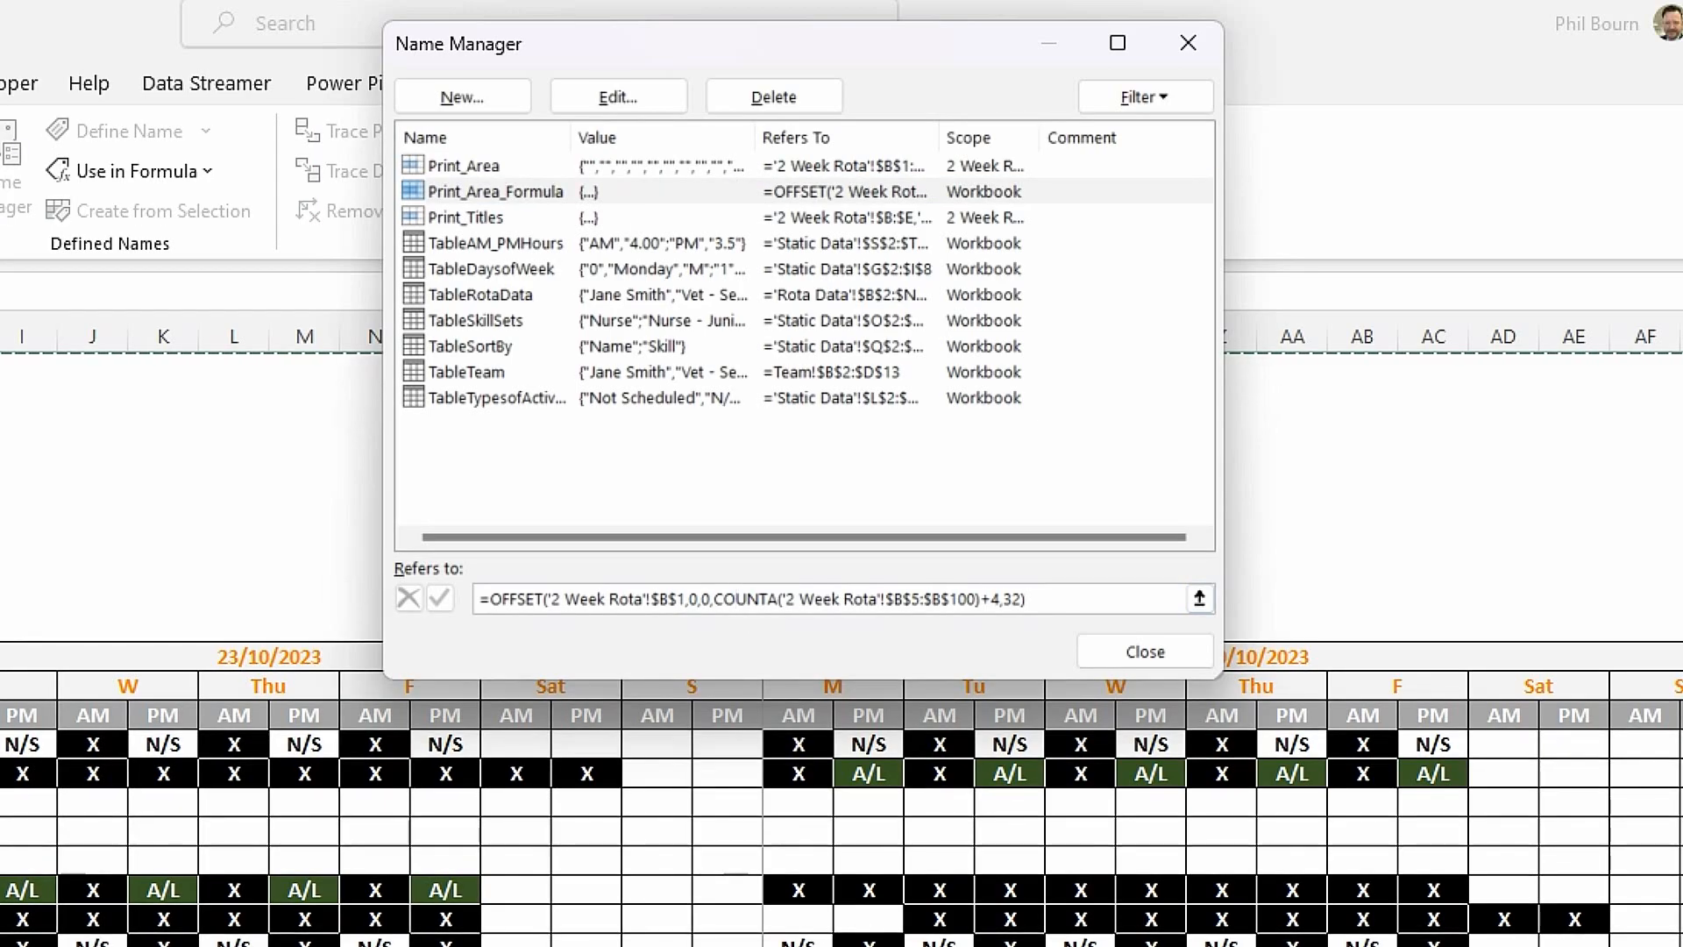
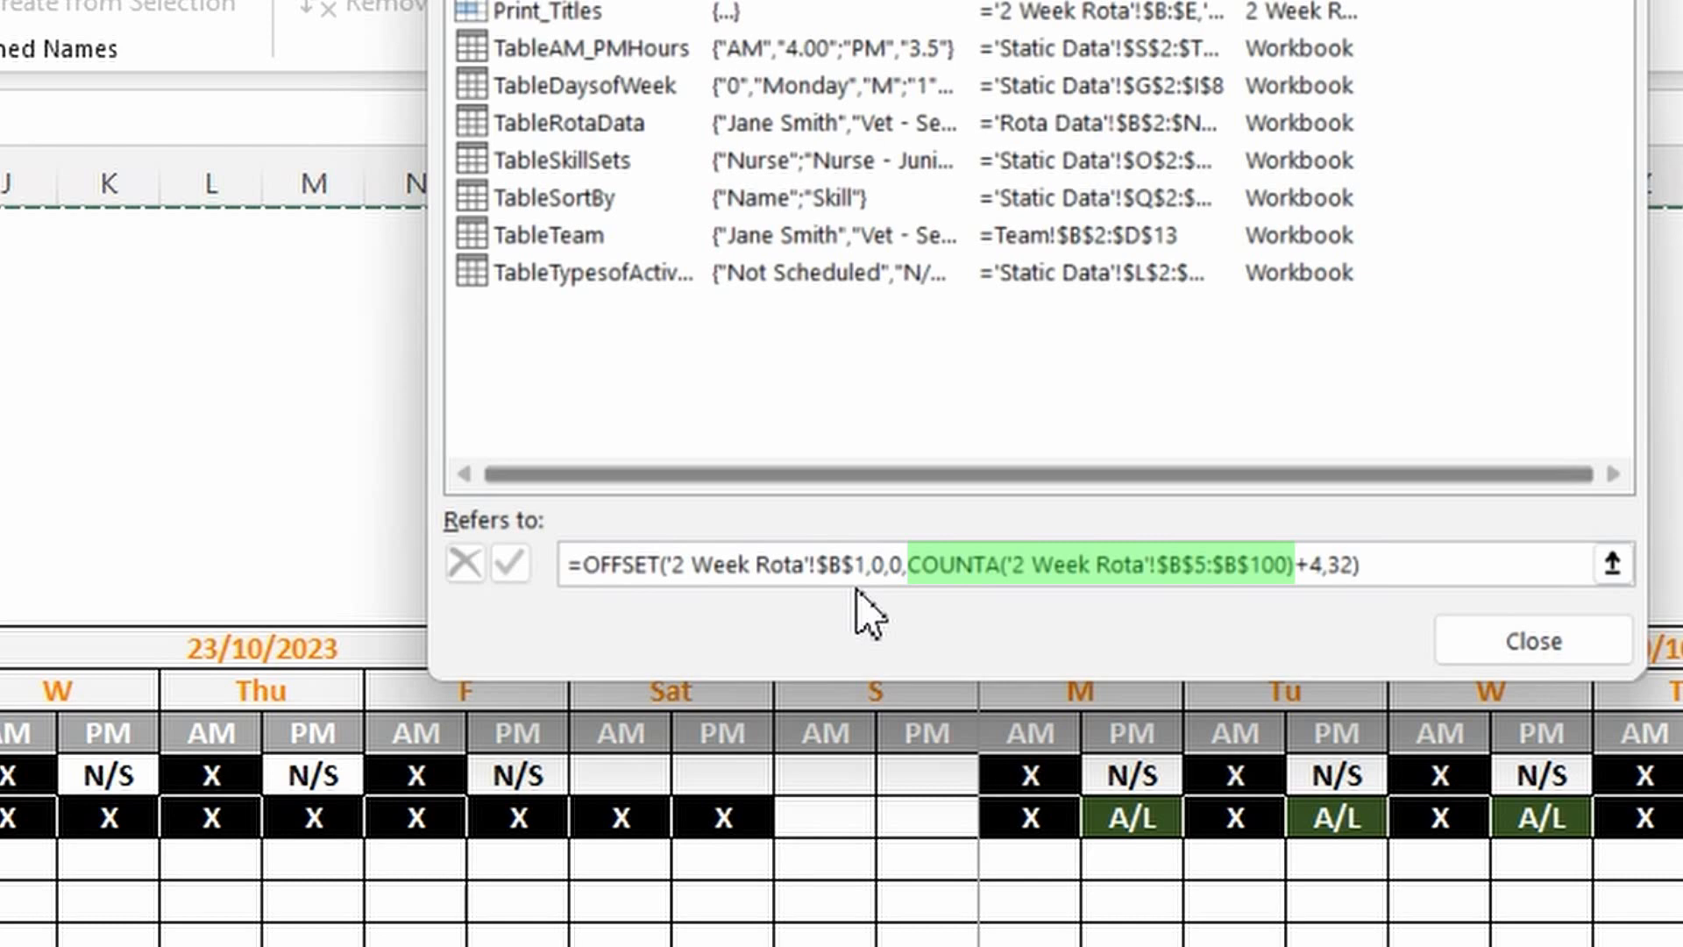
key("shift+Right")
key("shift+Right")
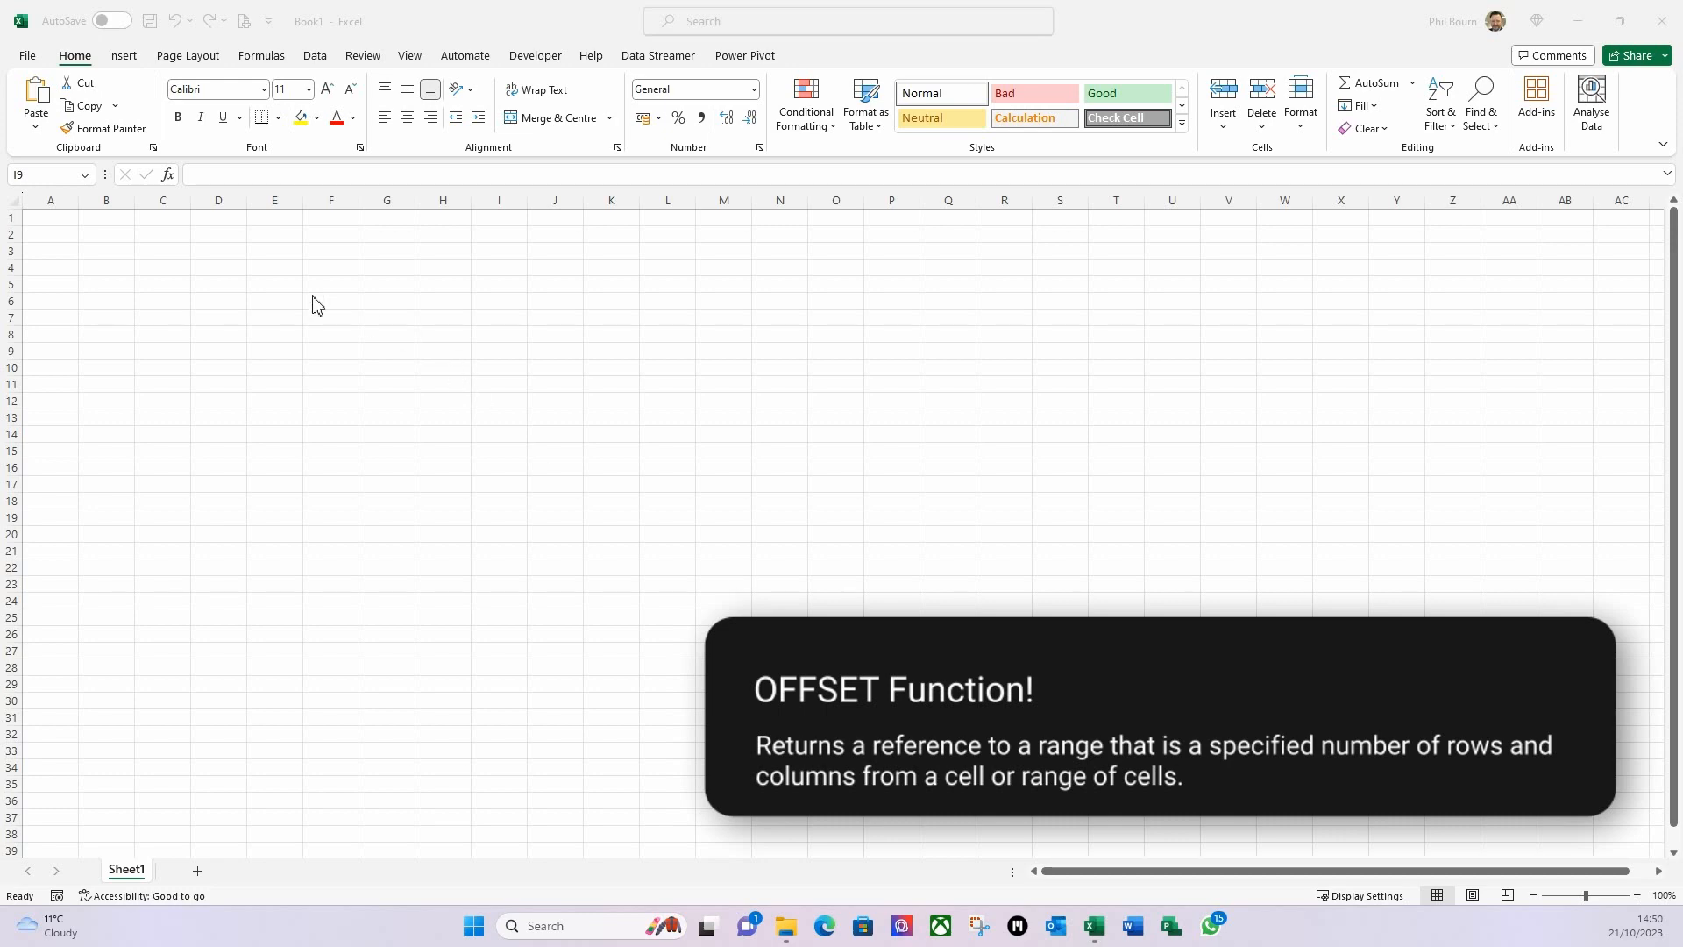
In the blank workbook Book1, fill cells D4 to D15 with the number series 1 to 12.
left_click(219, 271)
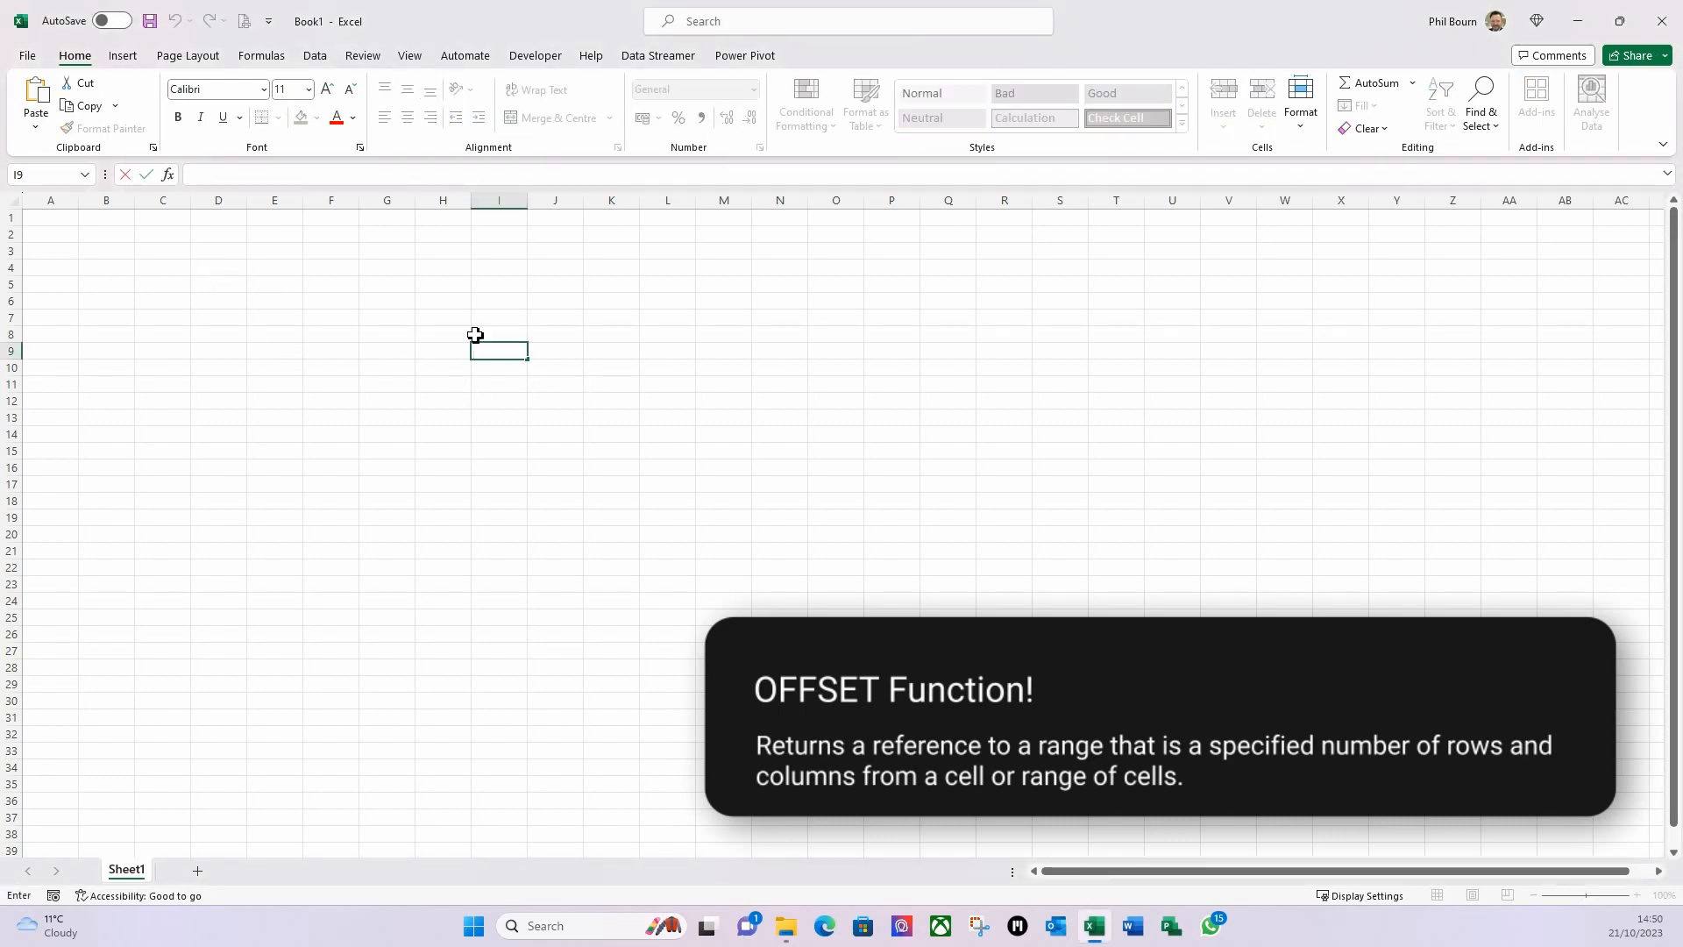
left_click(224, 268)
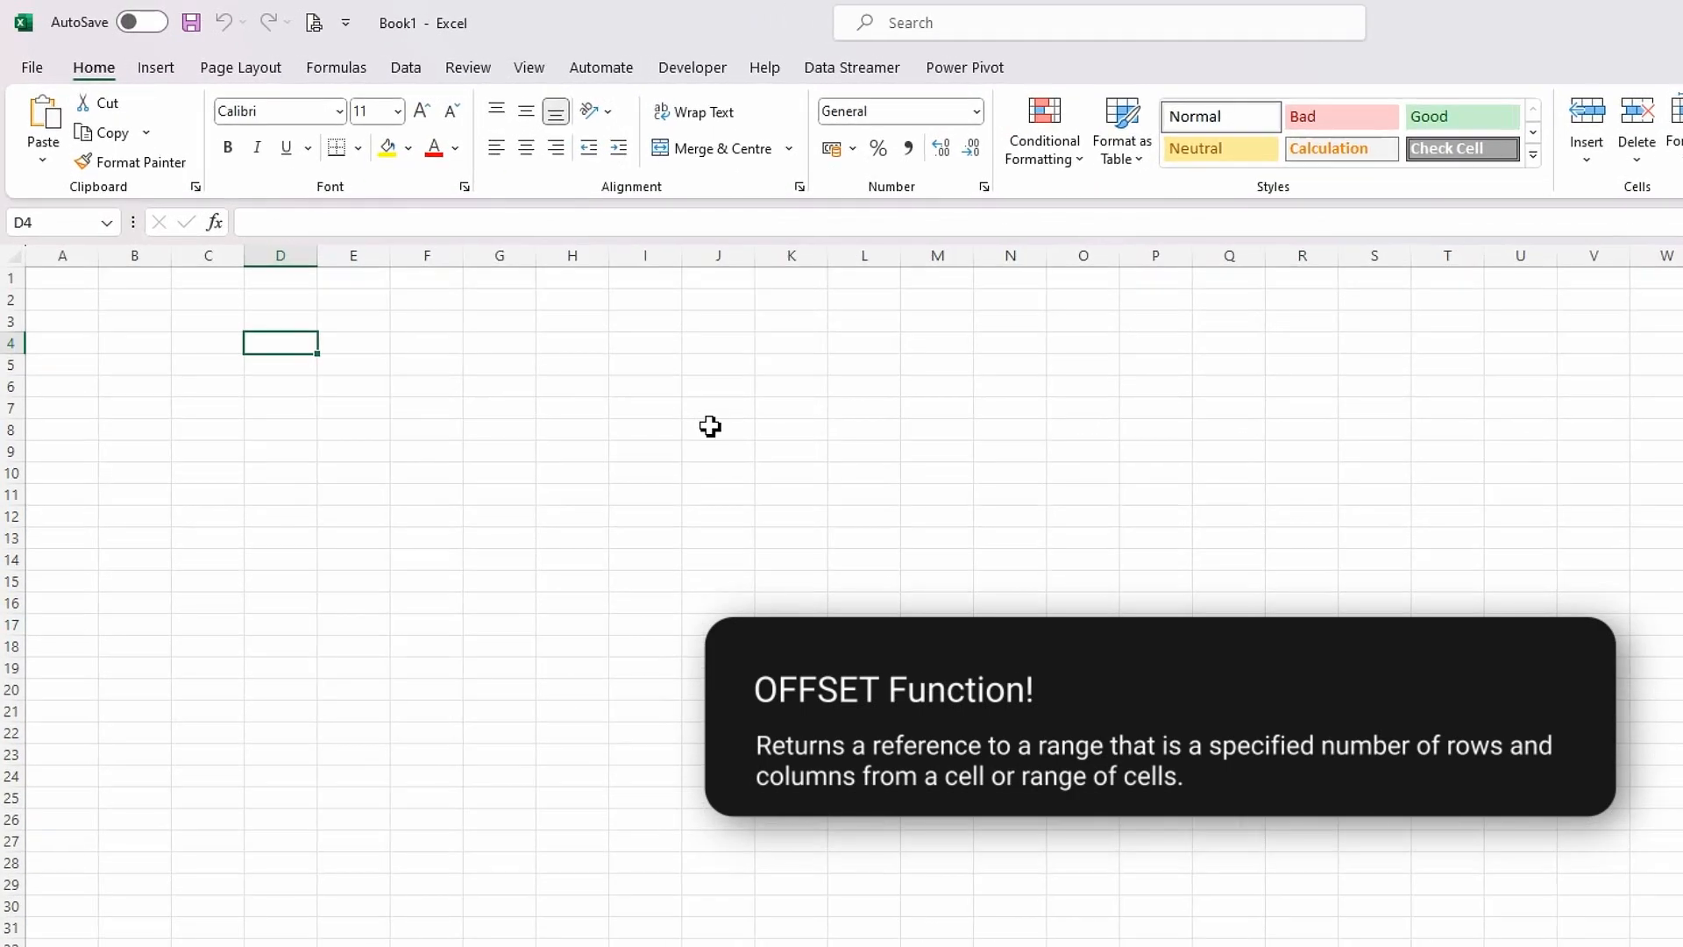
type("1")
key("Return")
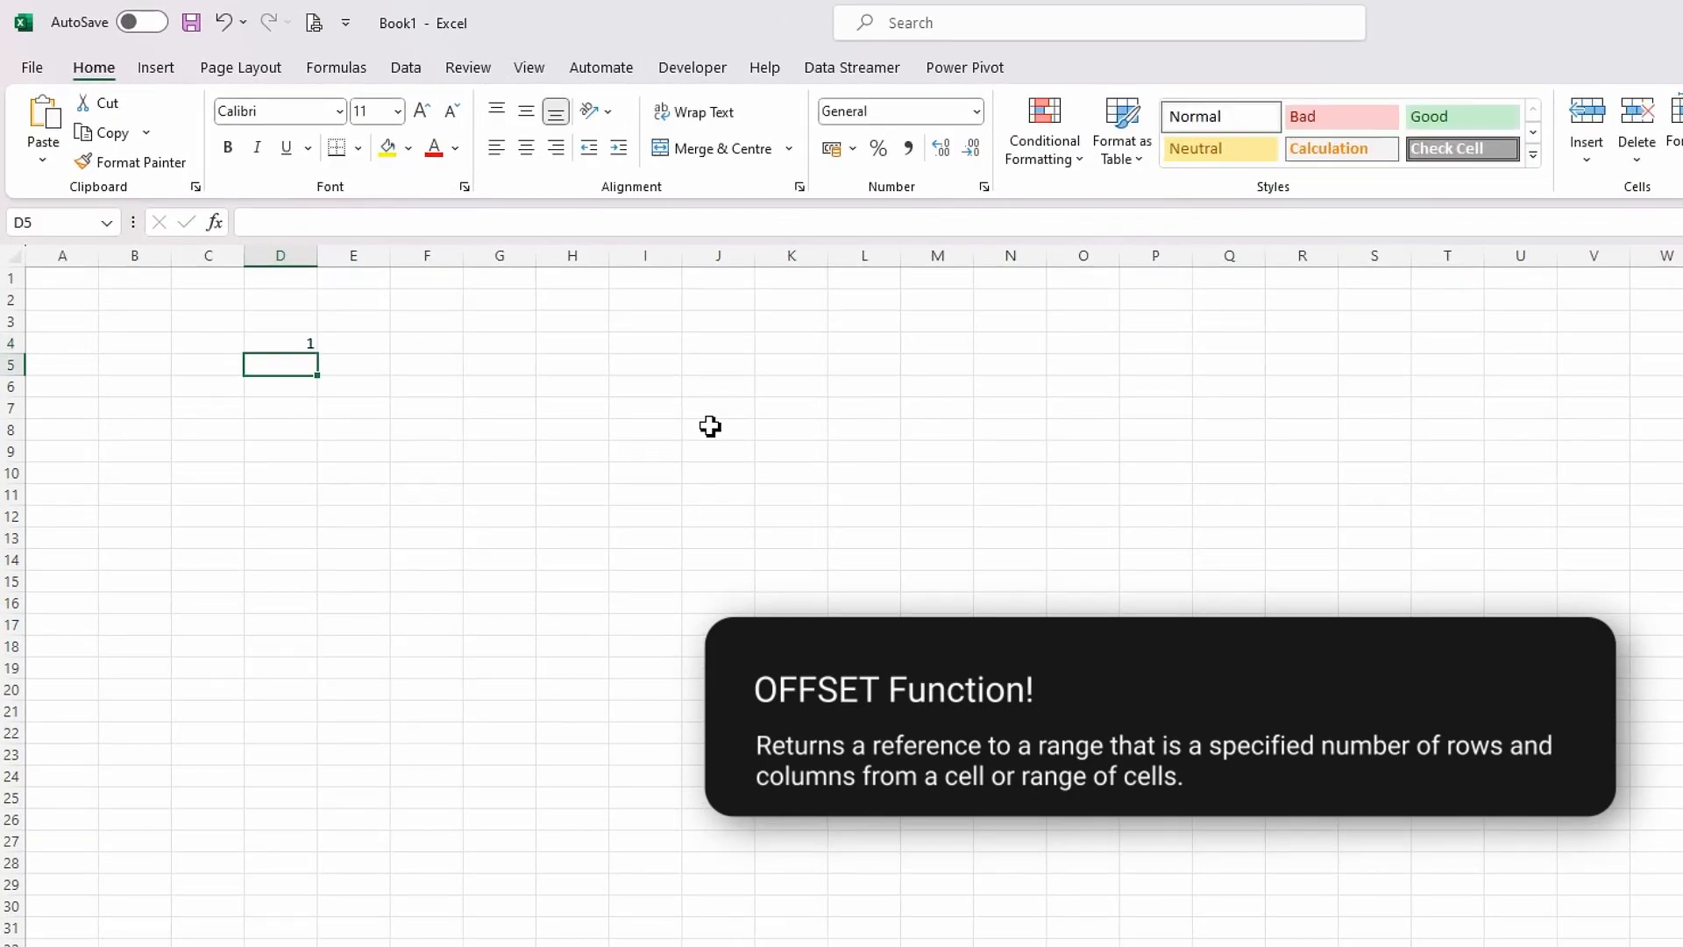
type("2")
key("Return")
left_click_drag(286, 341, 327, 603)
left_click(445, 525)
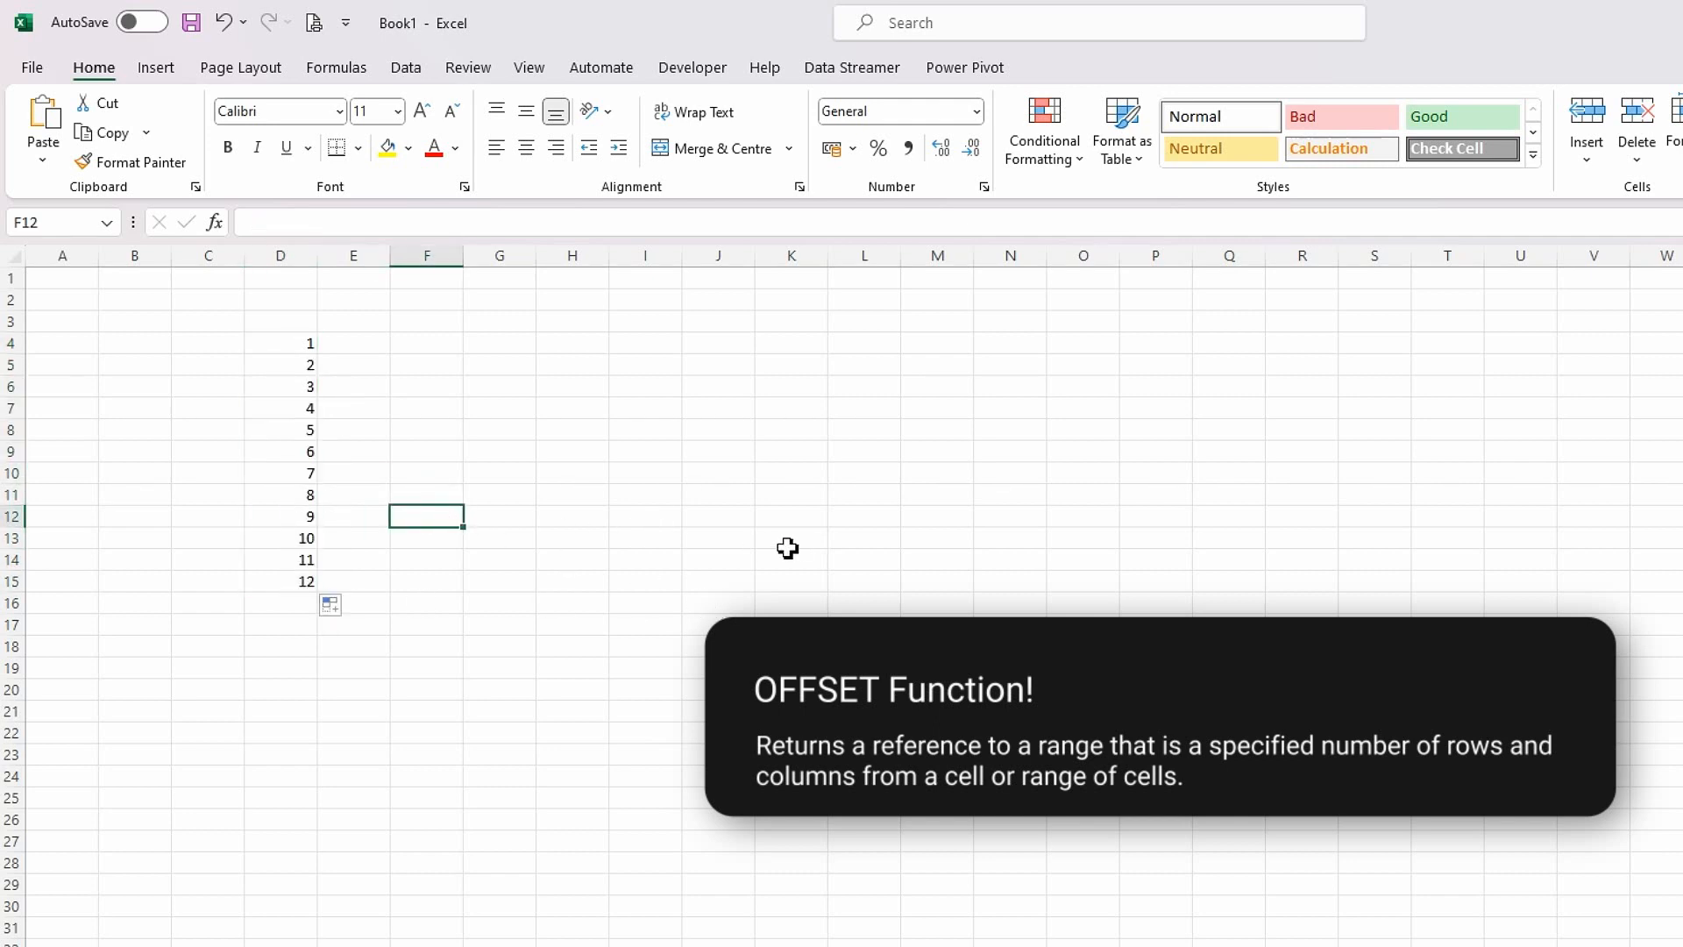
In cell F4, enter a reference to D4 with its column locked, as =$D4.
left_click(420, 346)
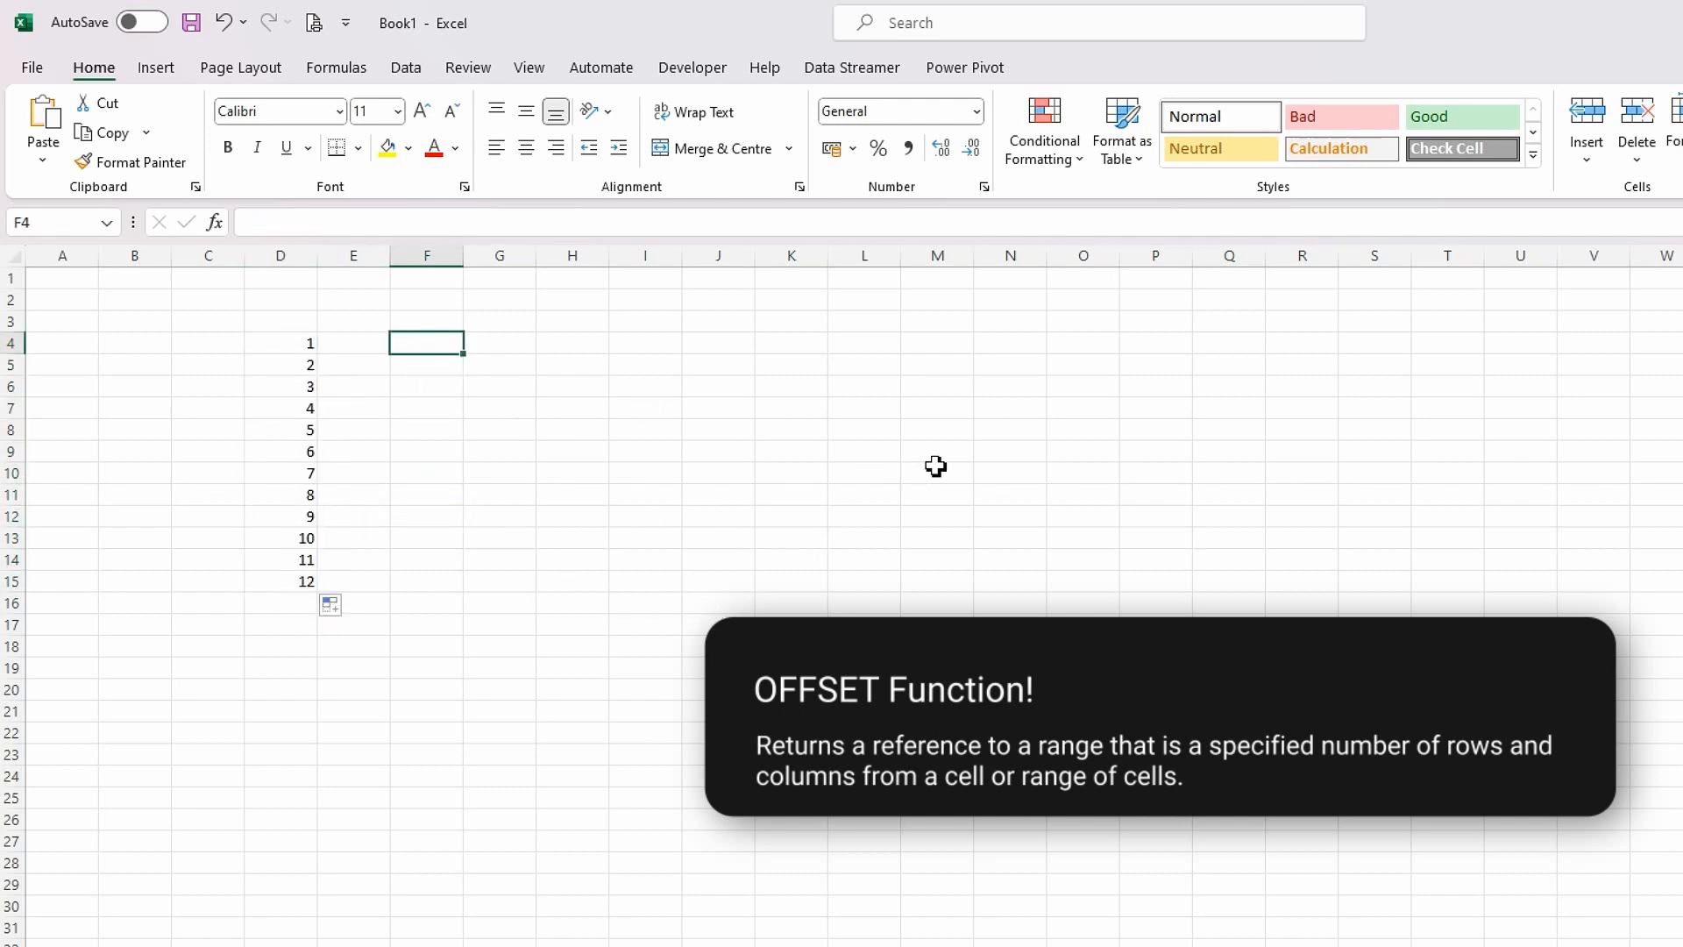
type("=")
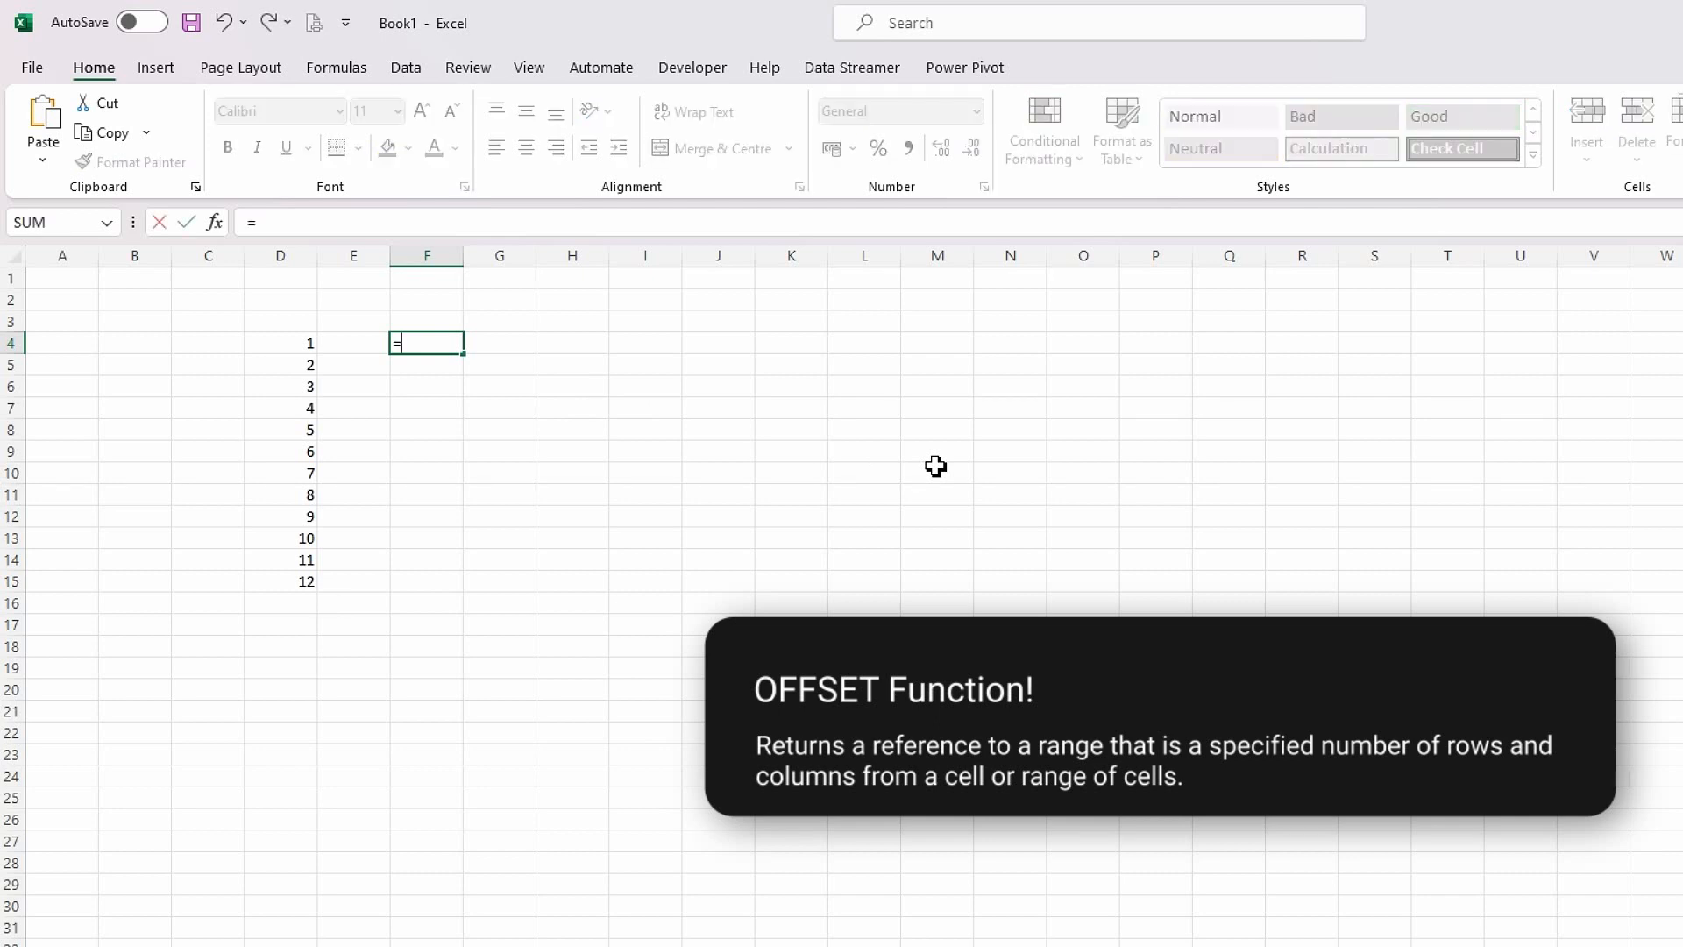
left_click(292, 343)
key("Return")
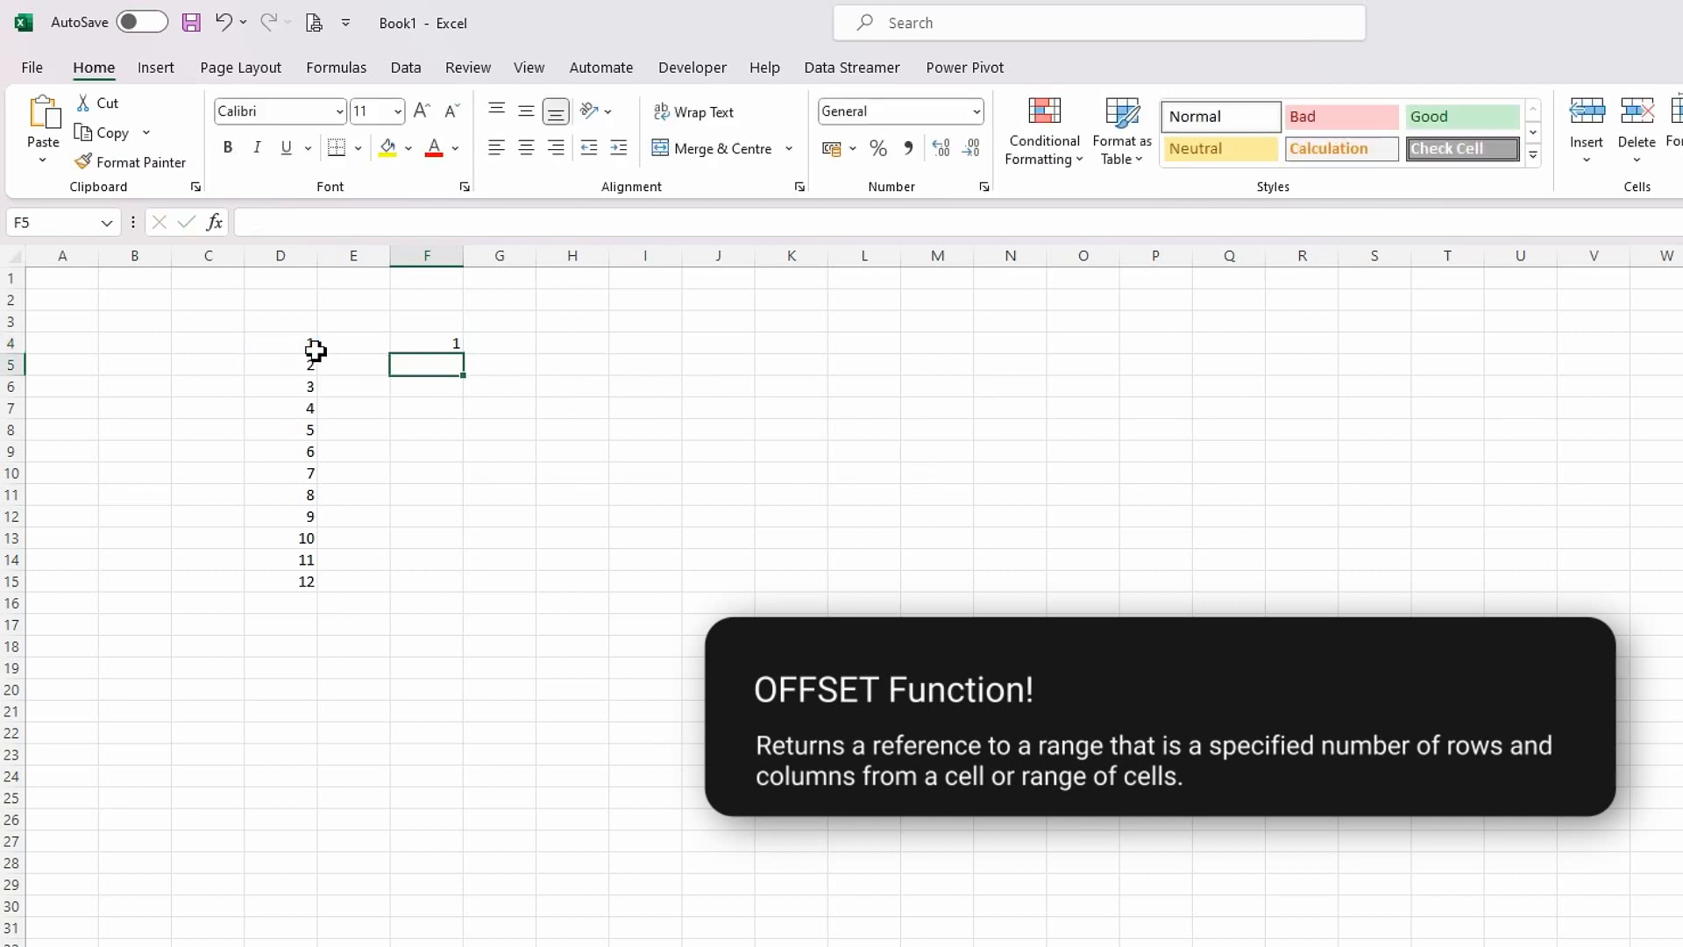
left_click(436, 342)
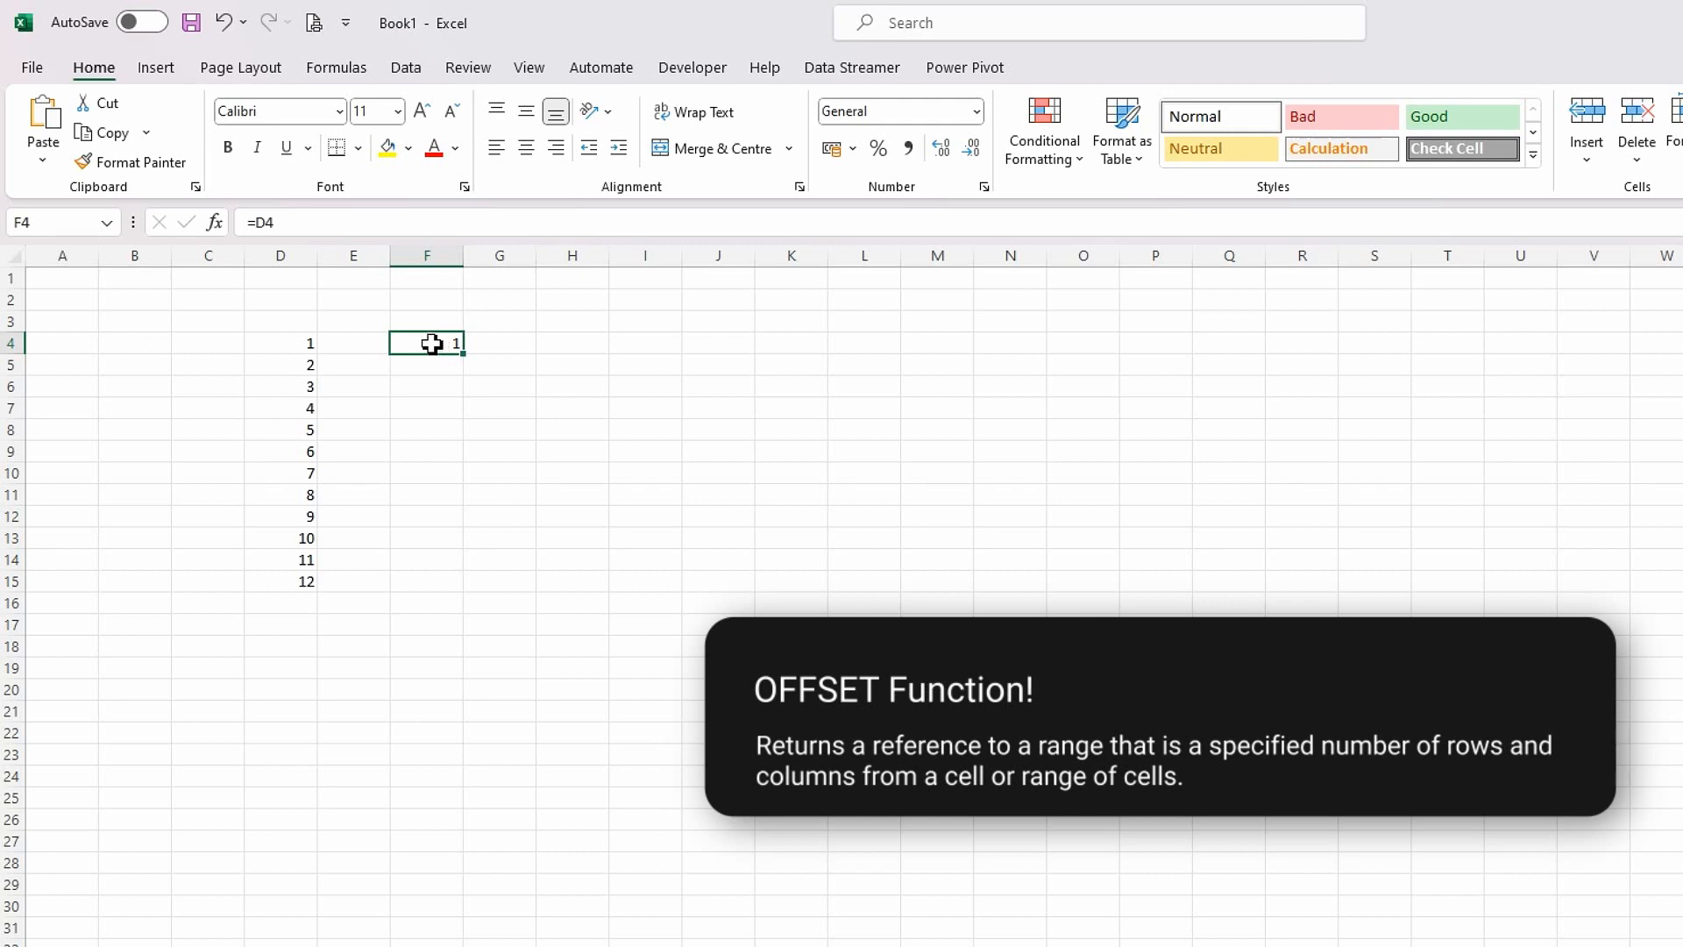
left_click(261, 222)
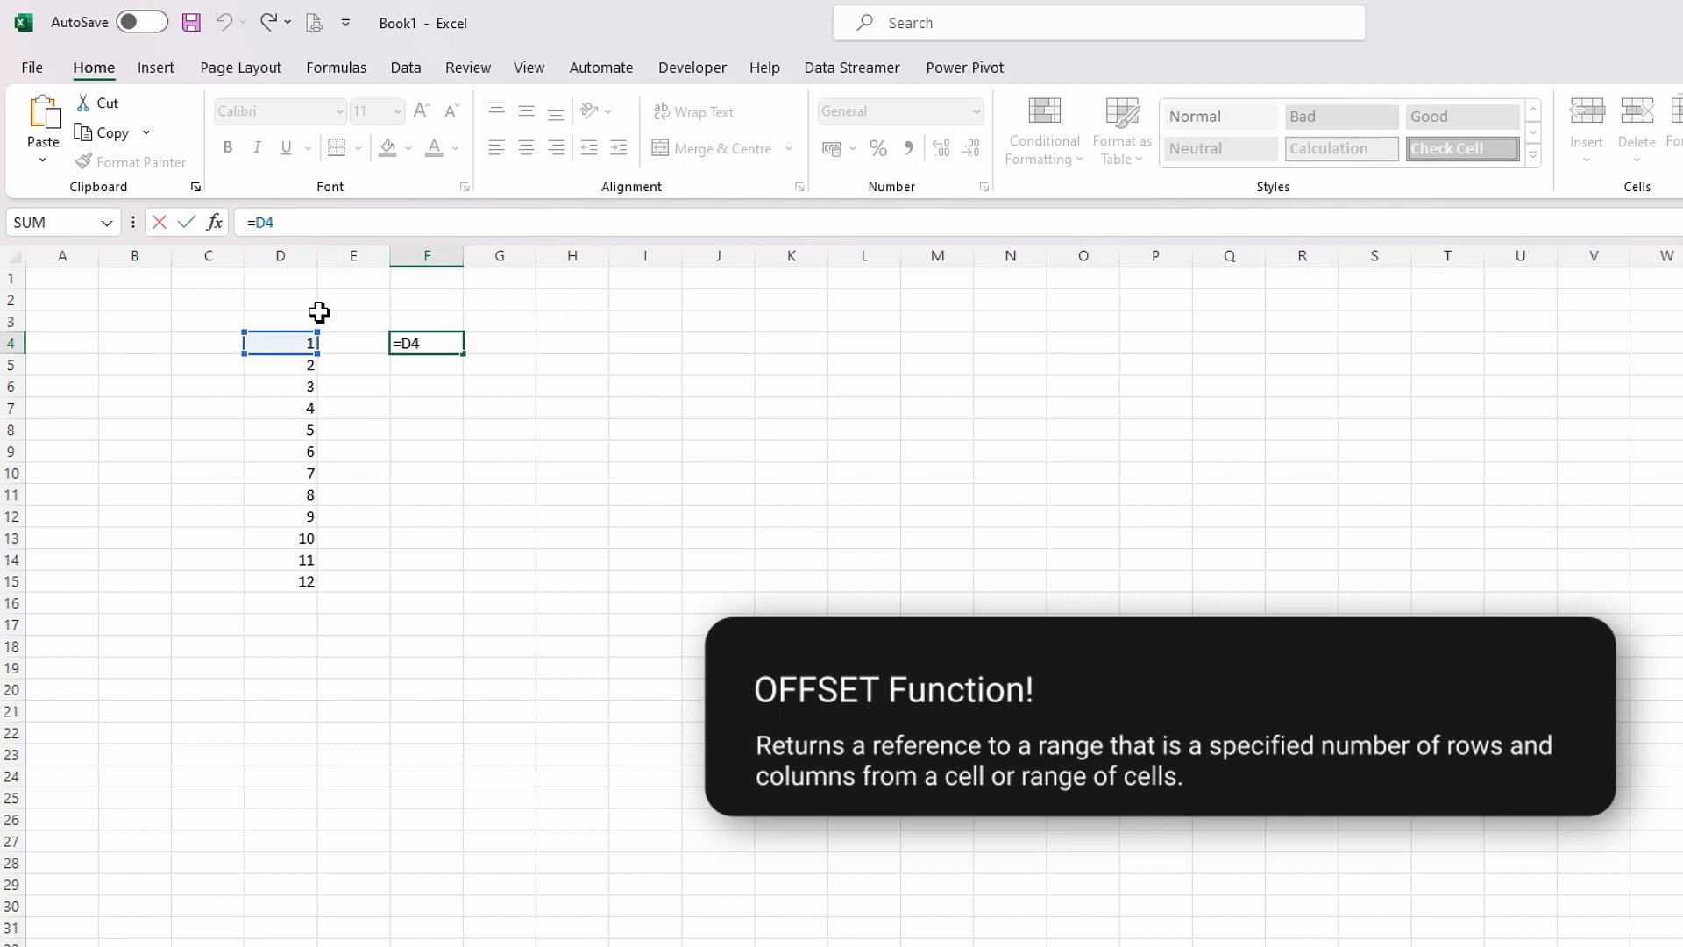
type("$")
key("Return")
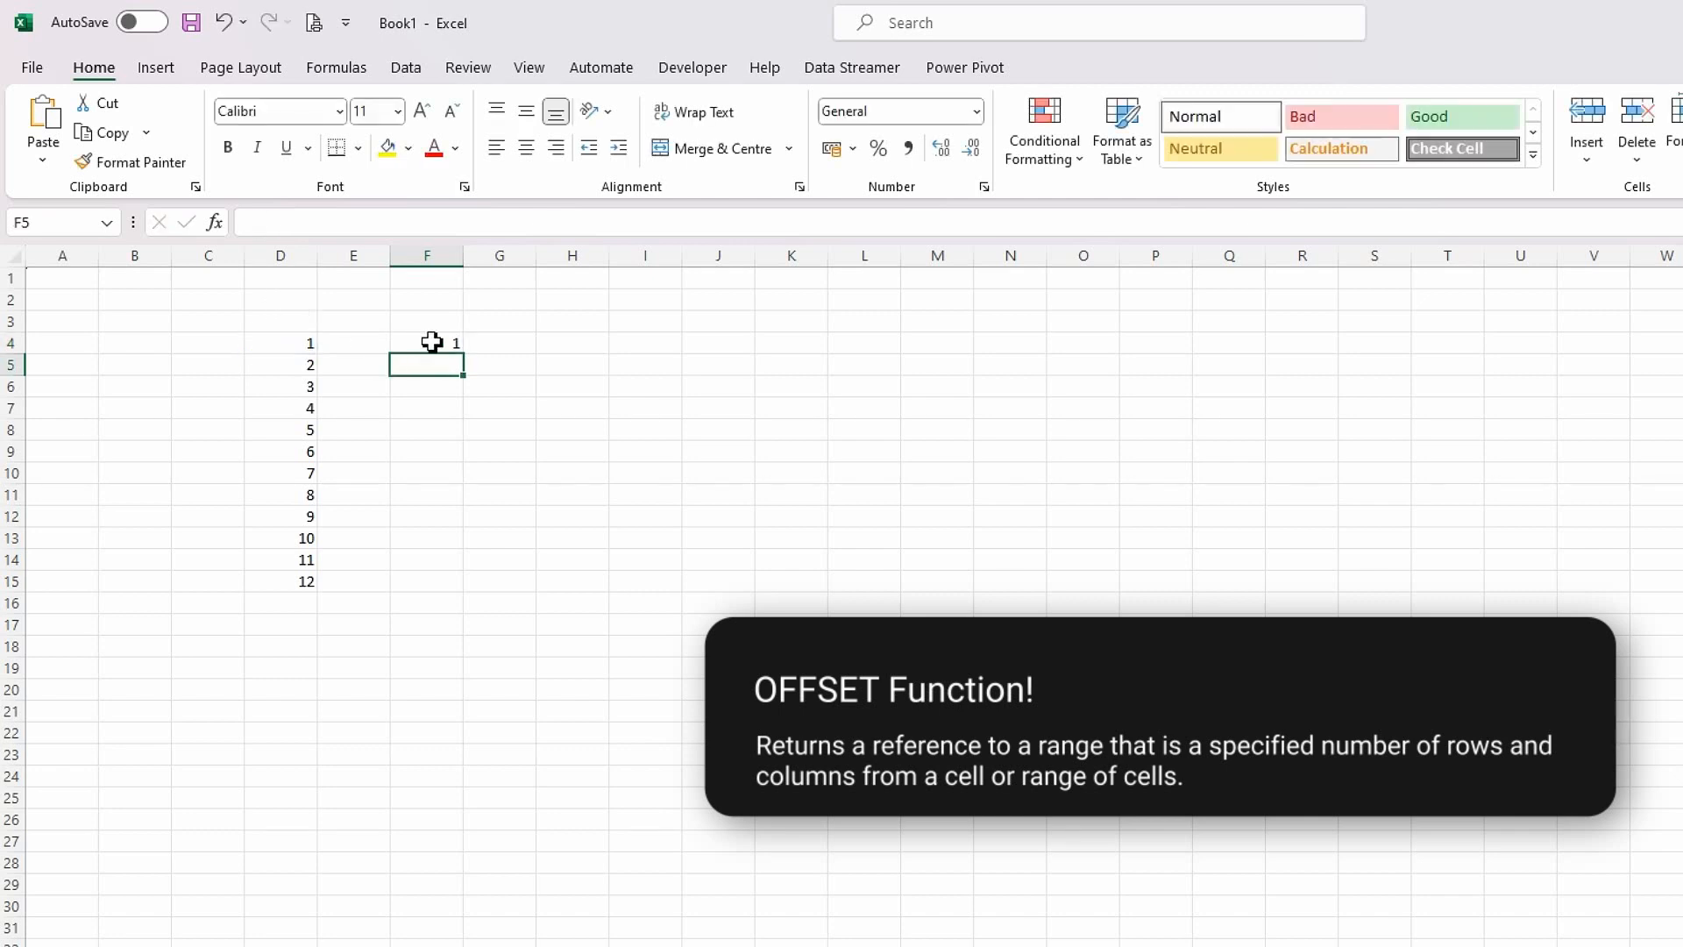
Fill the formula in F4 across to column G and down to row 15.
left_click(439, 343)
left_click_drag(465, 353, 530, 587)
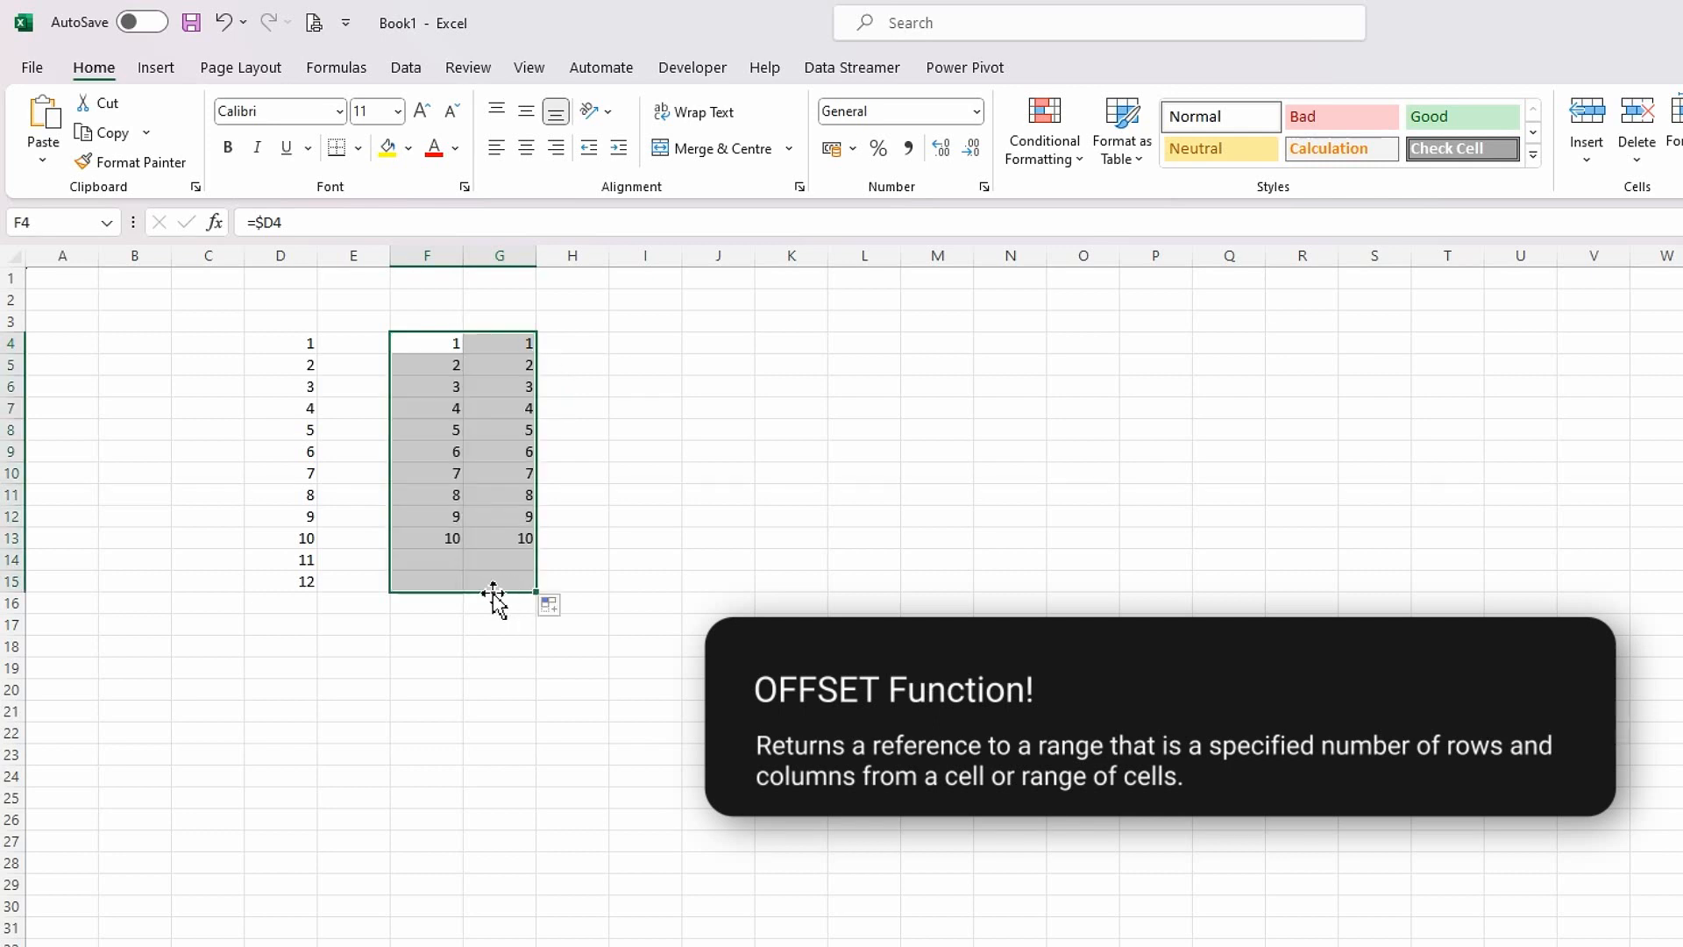
left_click(640, 493)
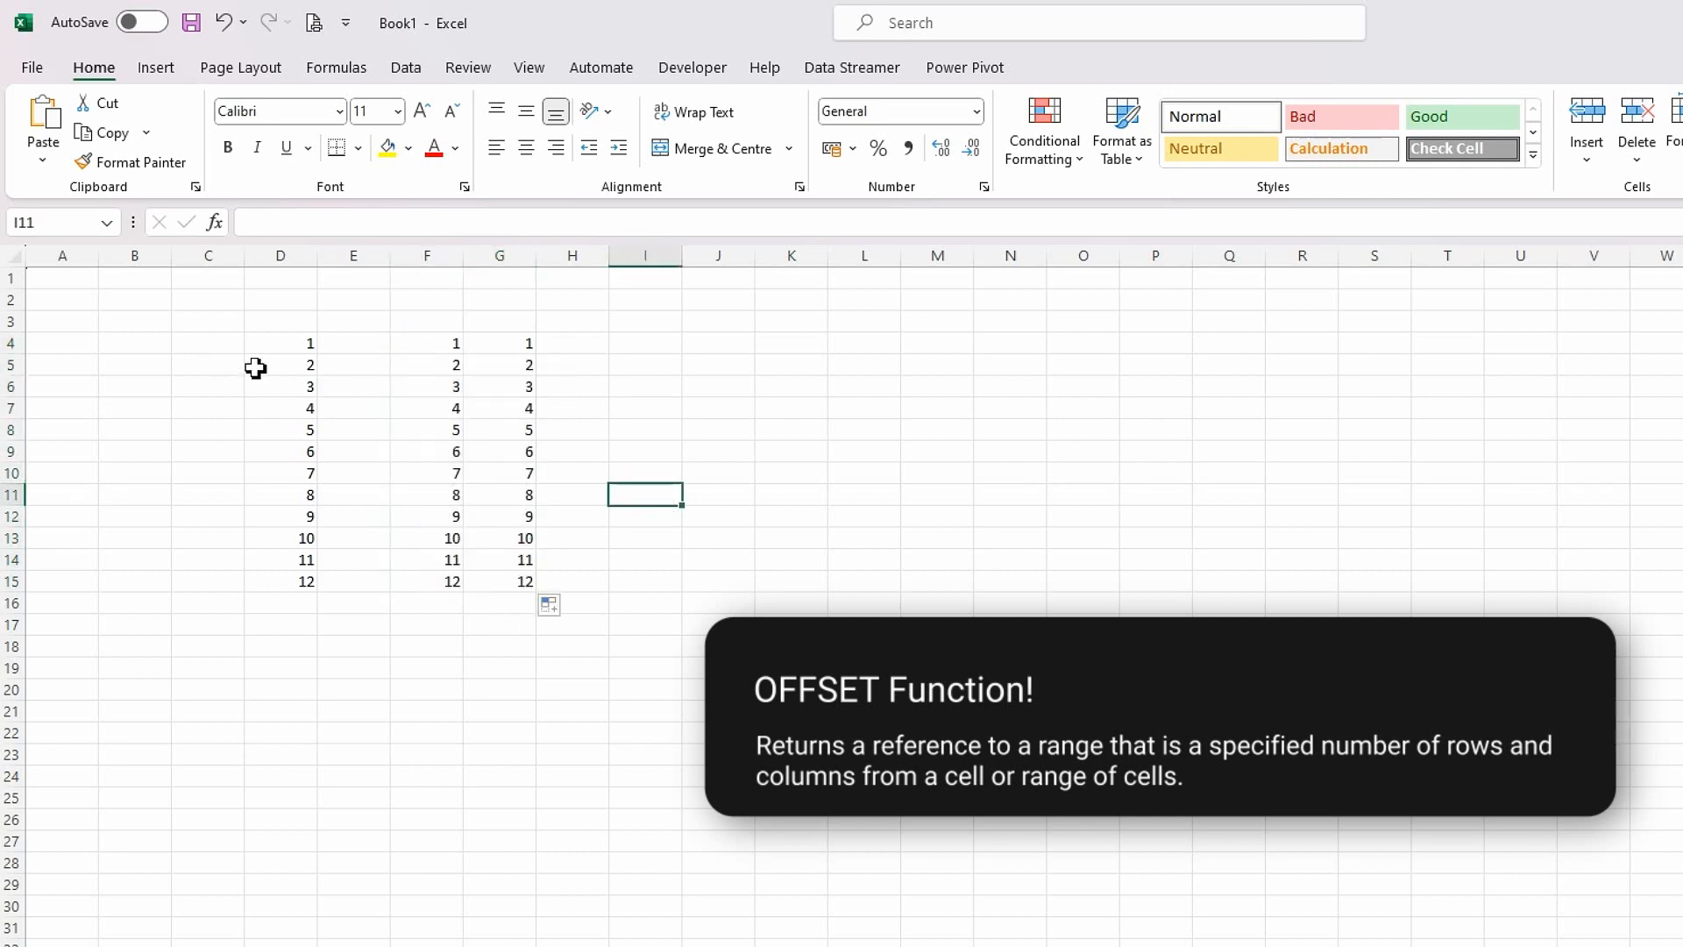
In cell K4, enter an OFFSET formula that references D4 with 1 row and 0 columns.
left_click(698, 343)
left_click(792, 345)
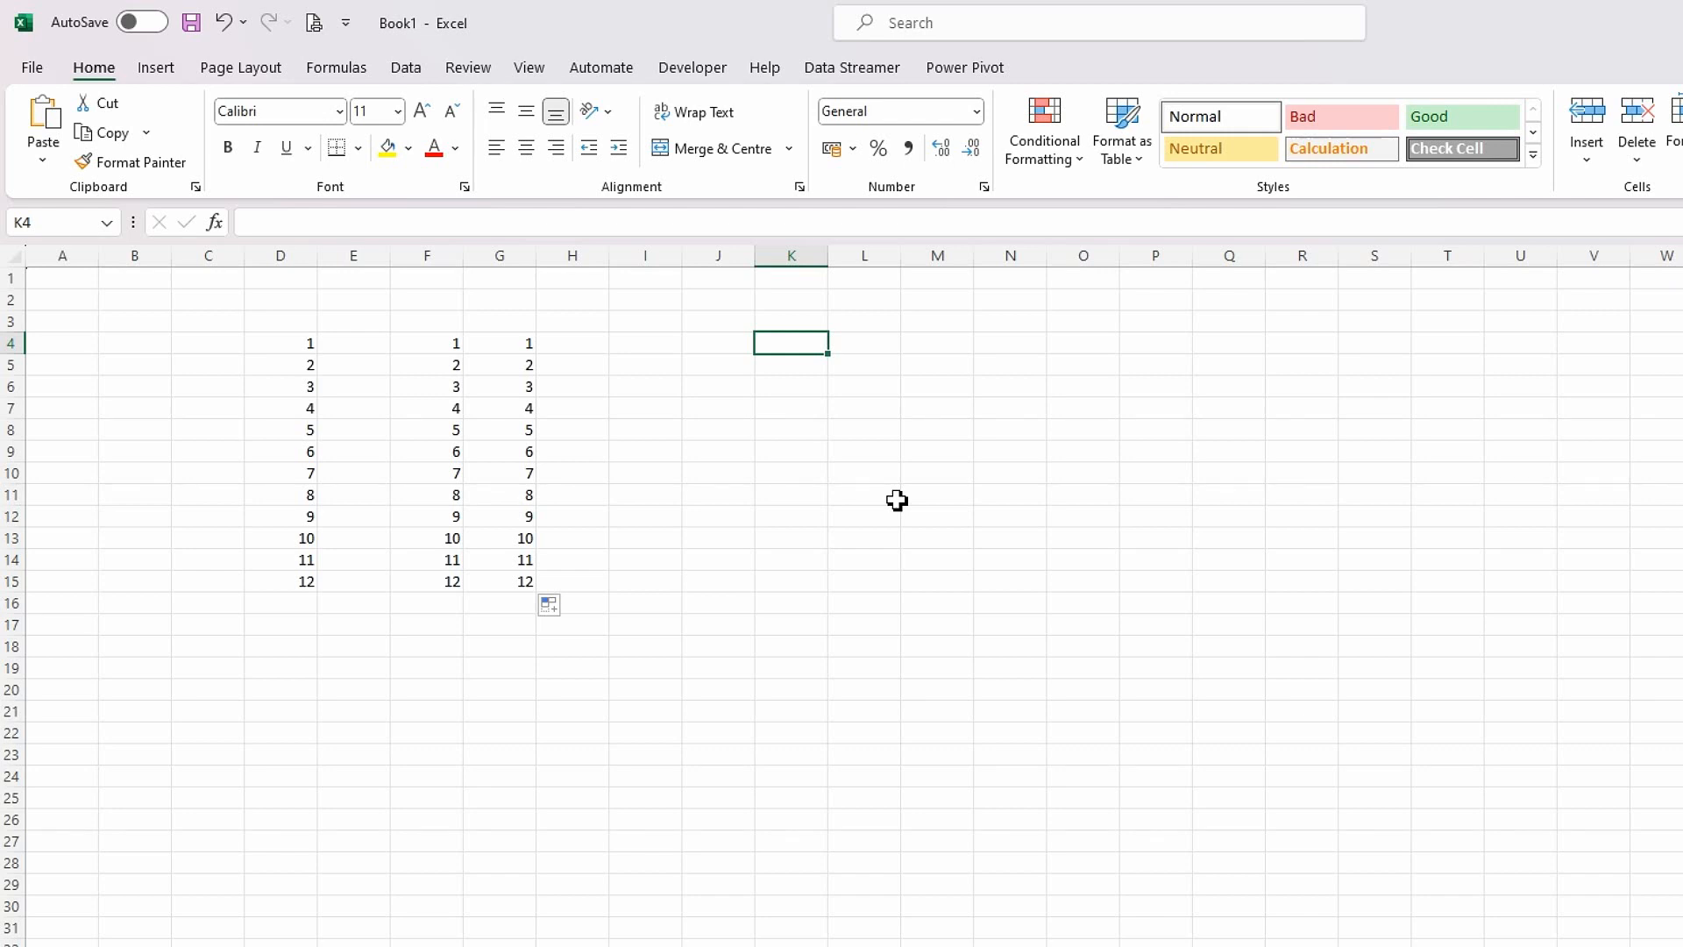
type("=offset")
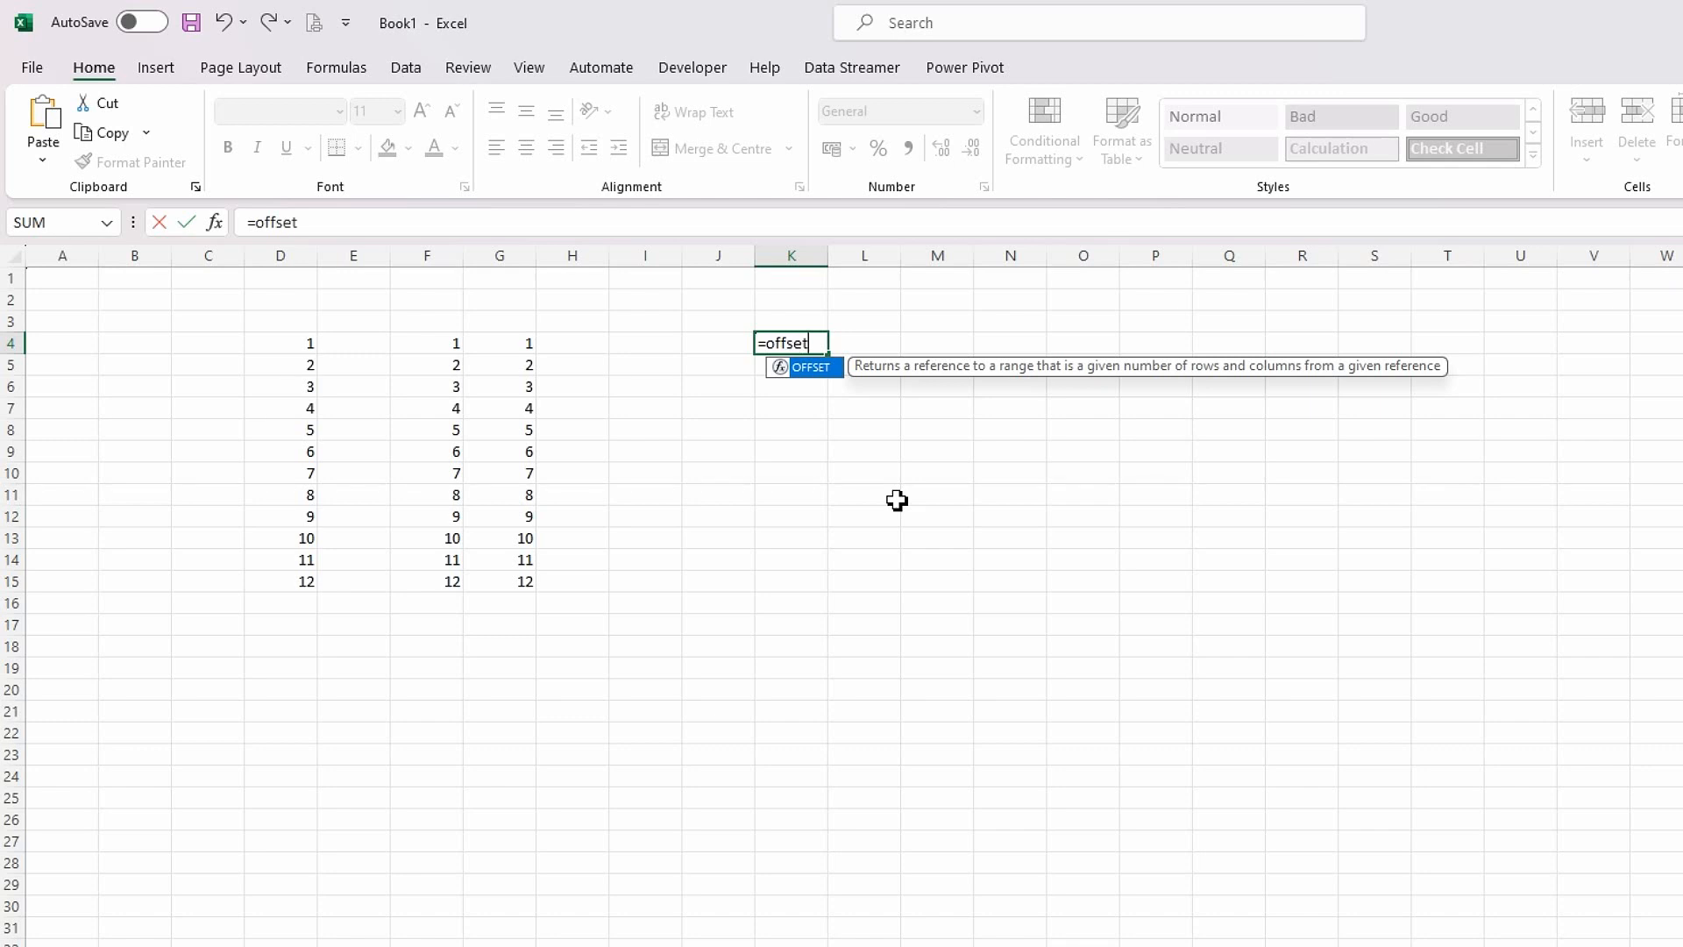
key("Tab")
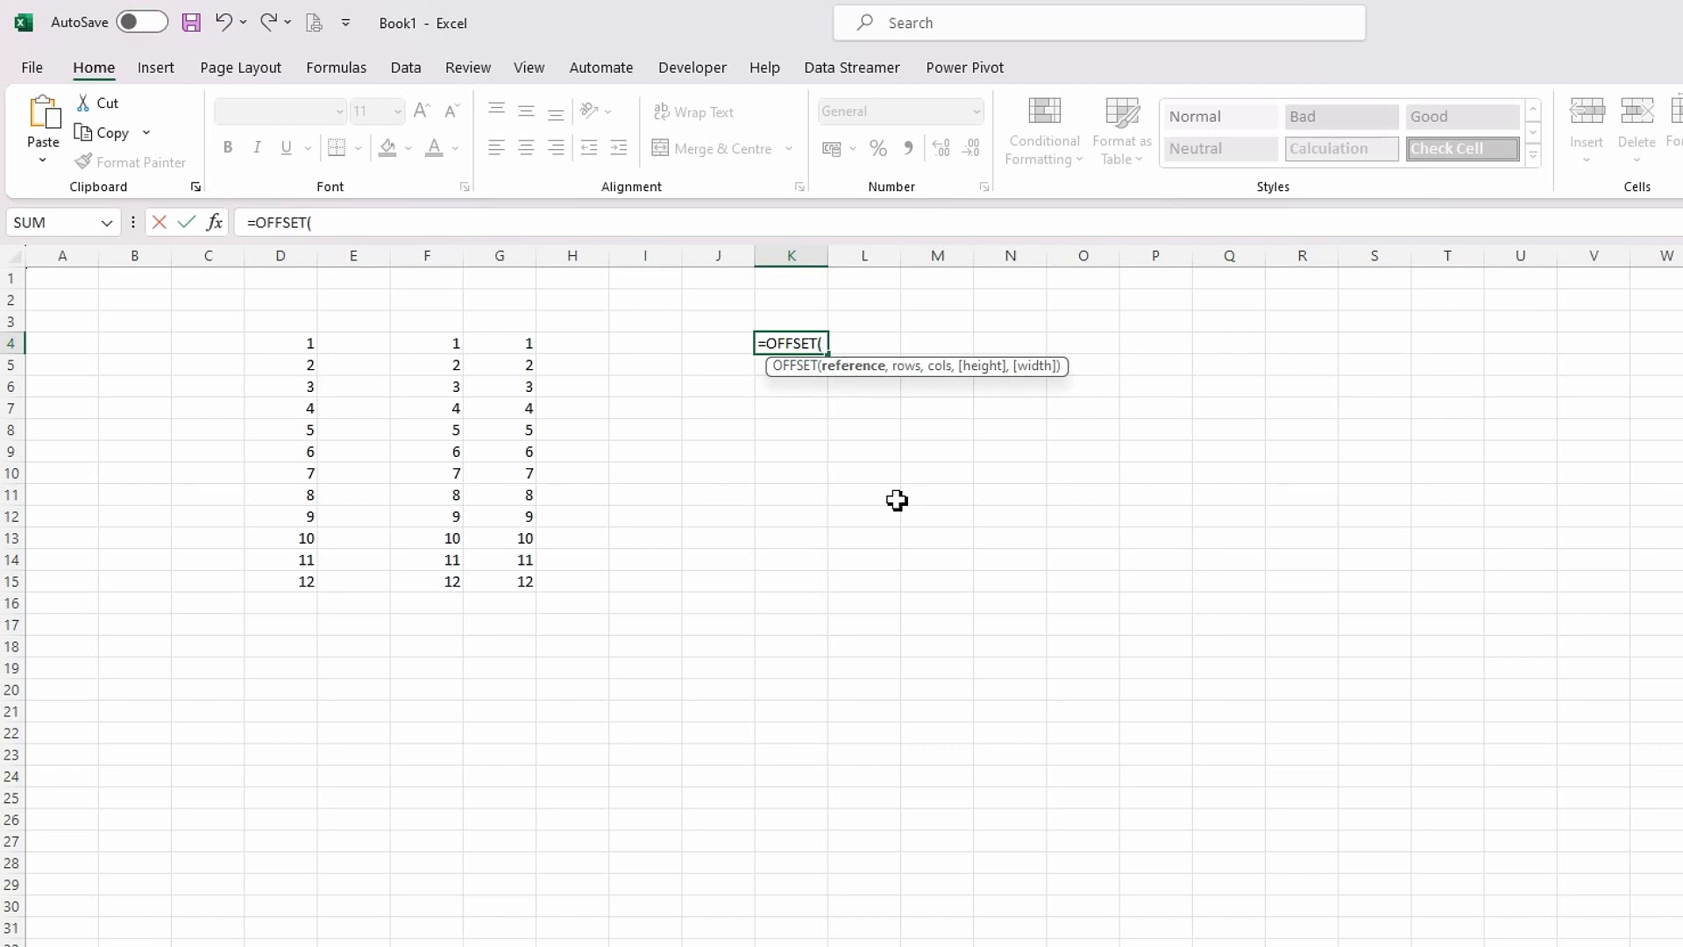
left_click(293, 344)
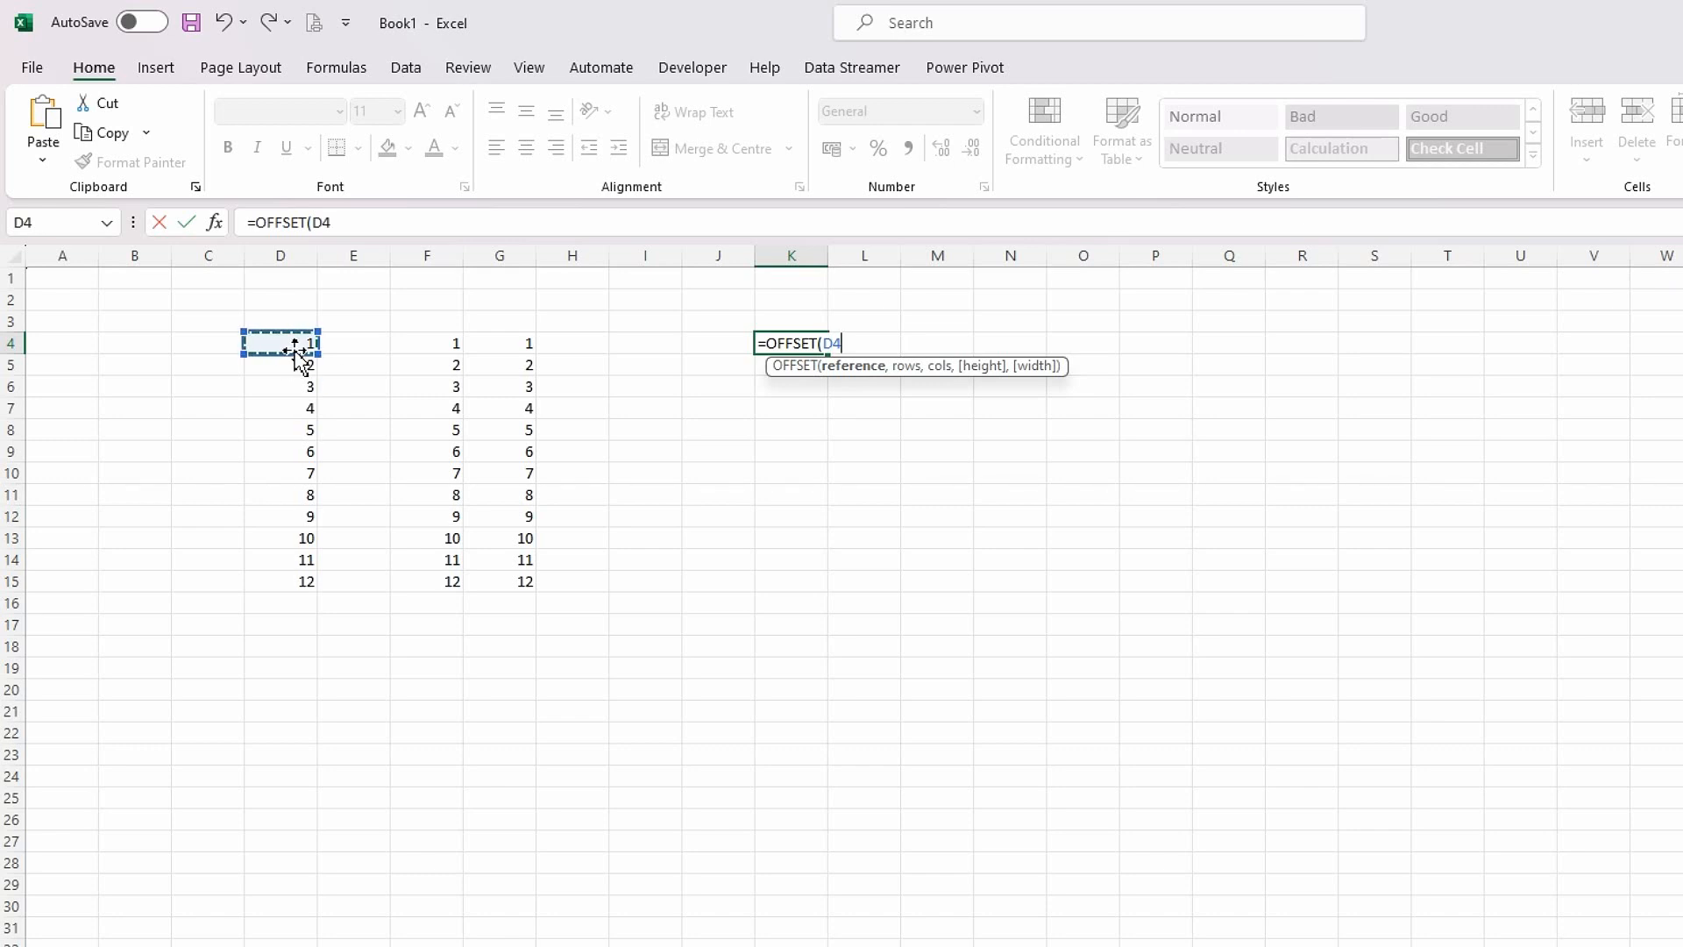
type(",1")
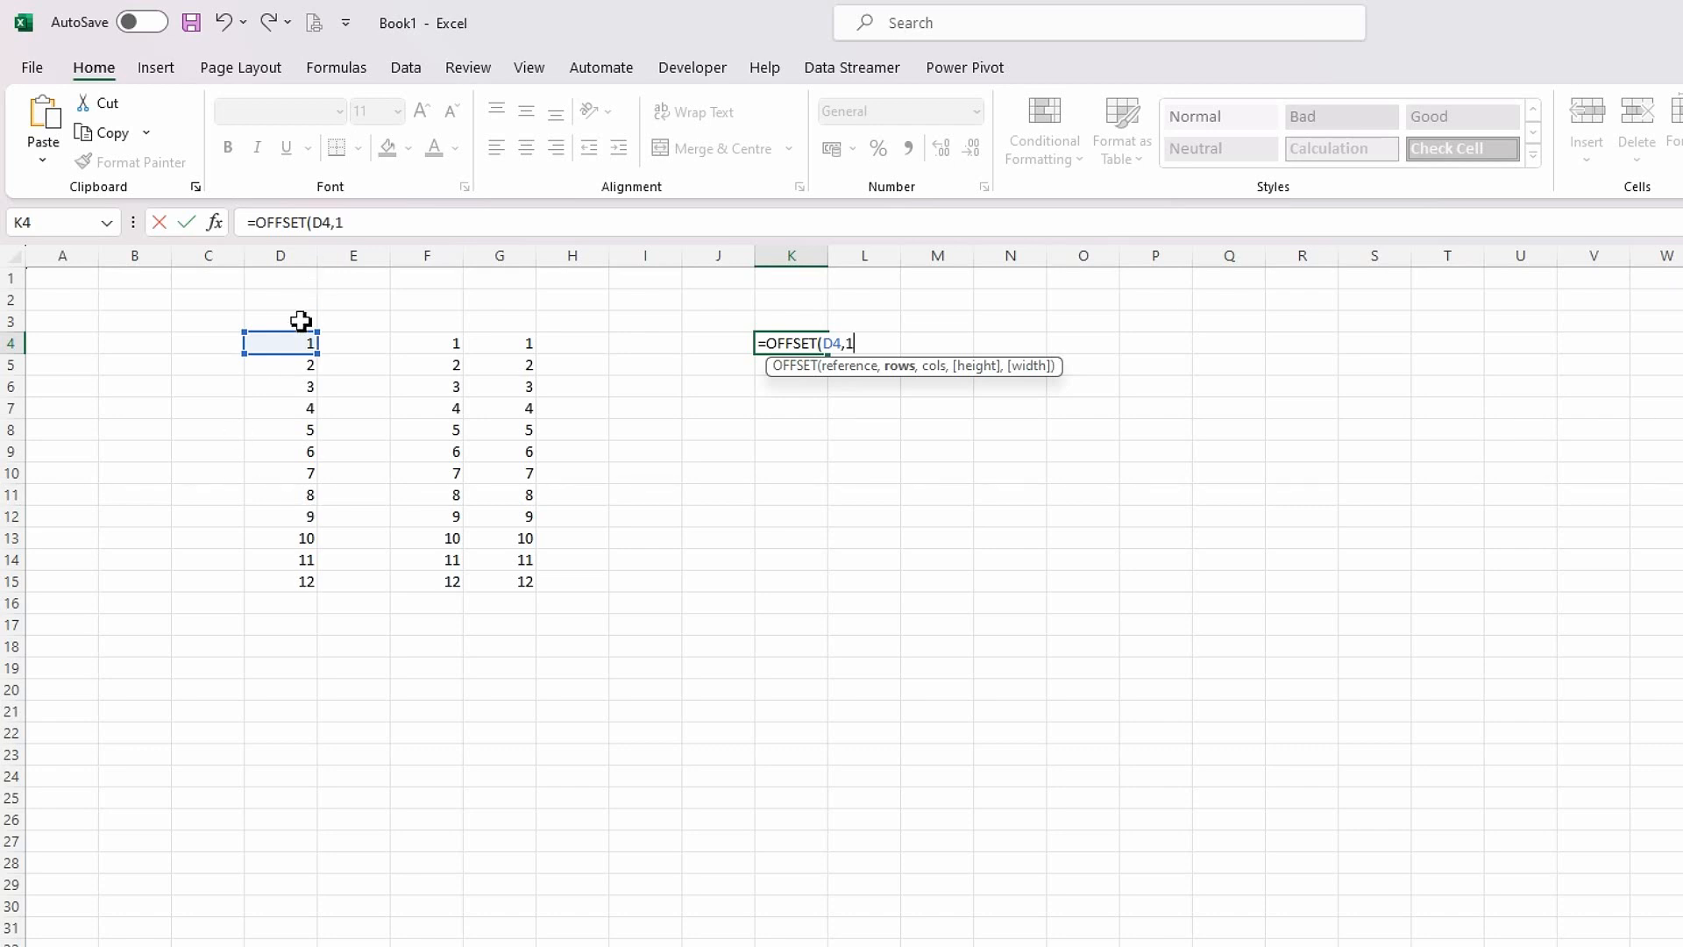
type(",")
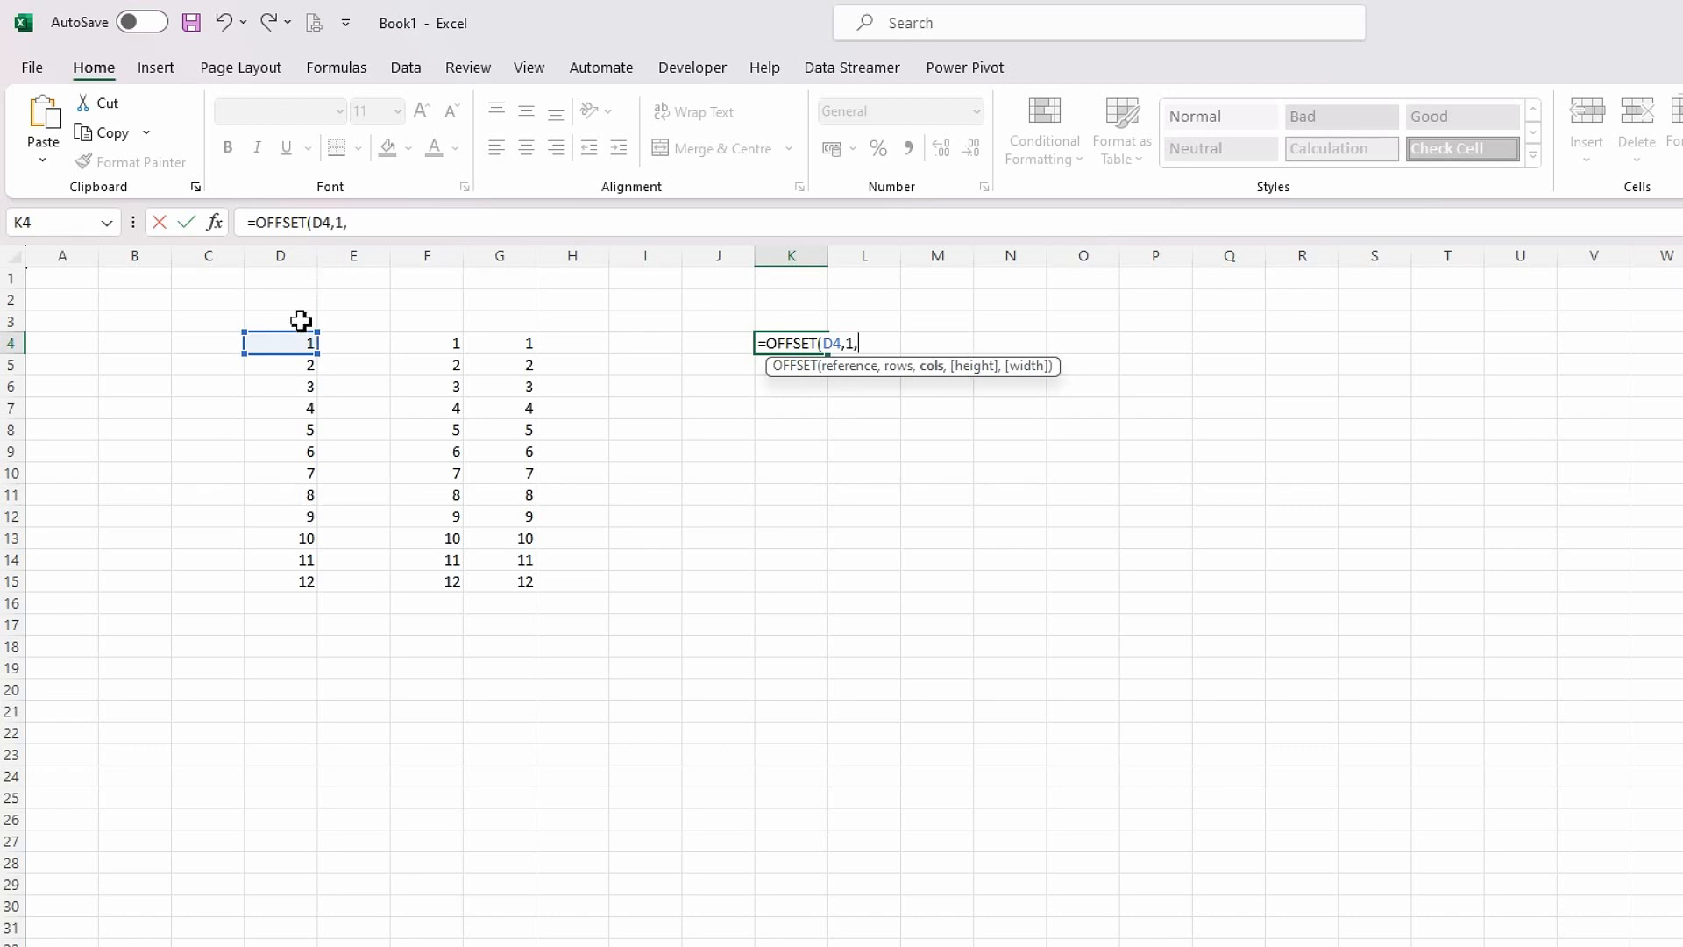
type("0)")
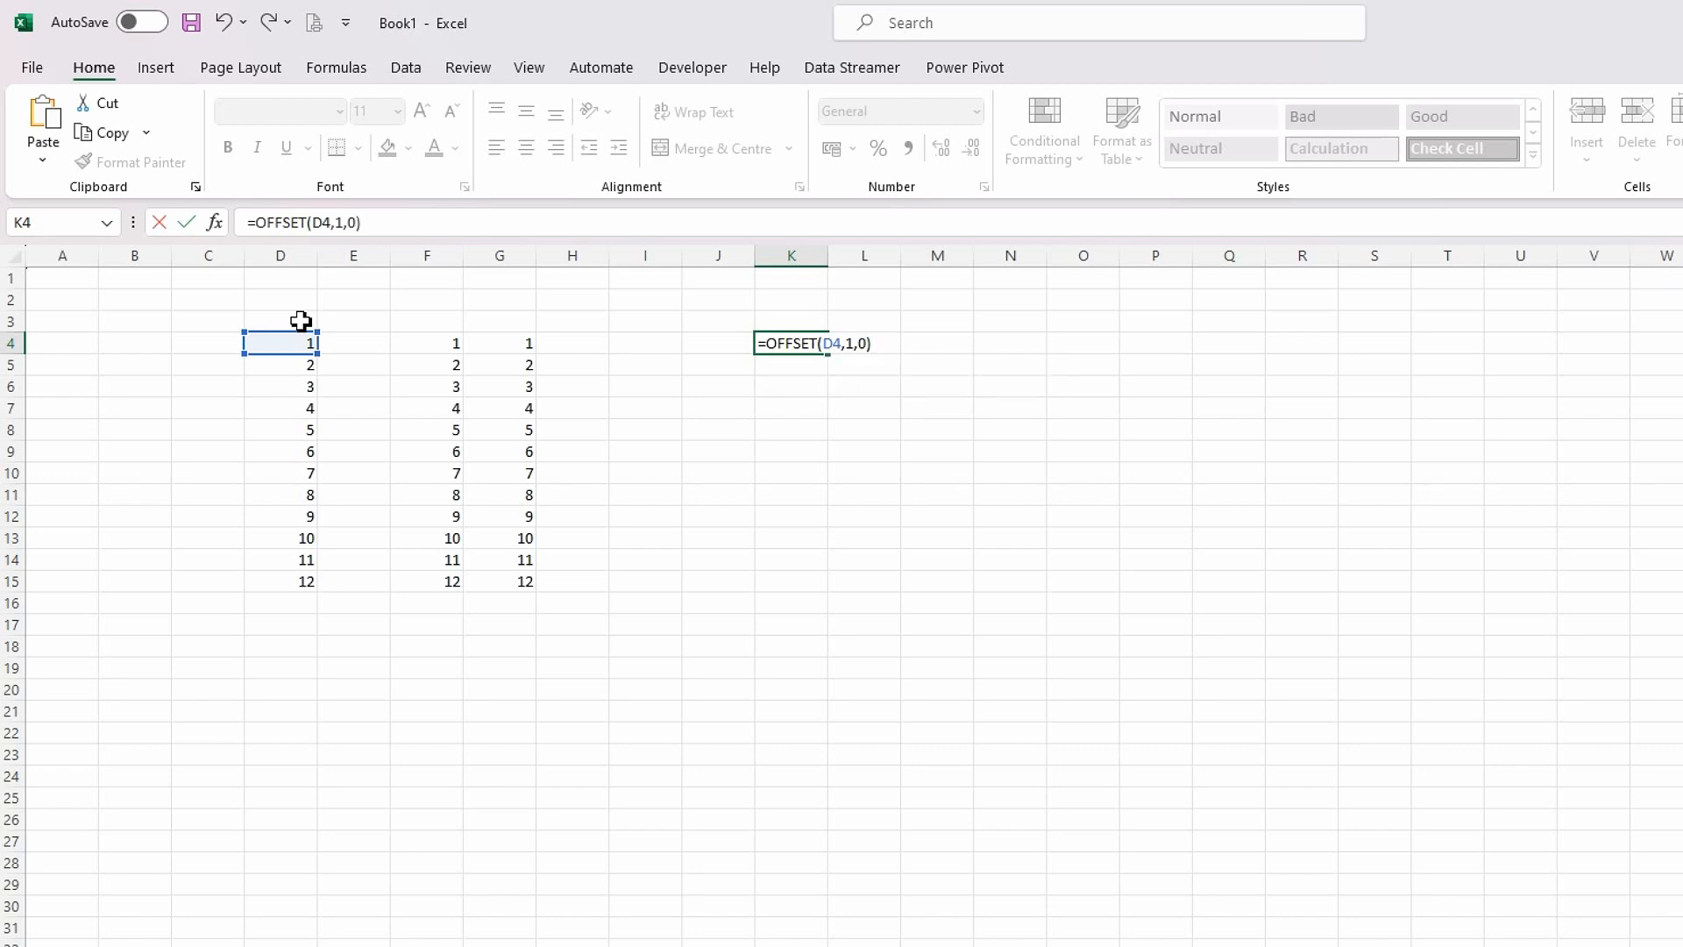
key("Return")
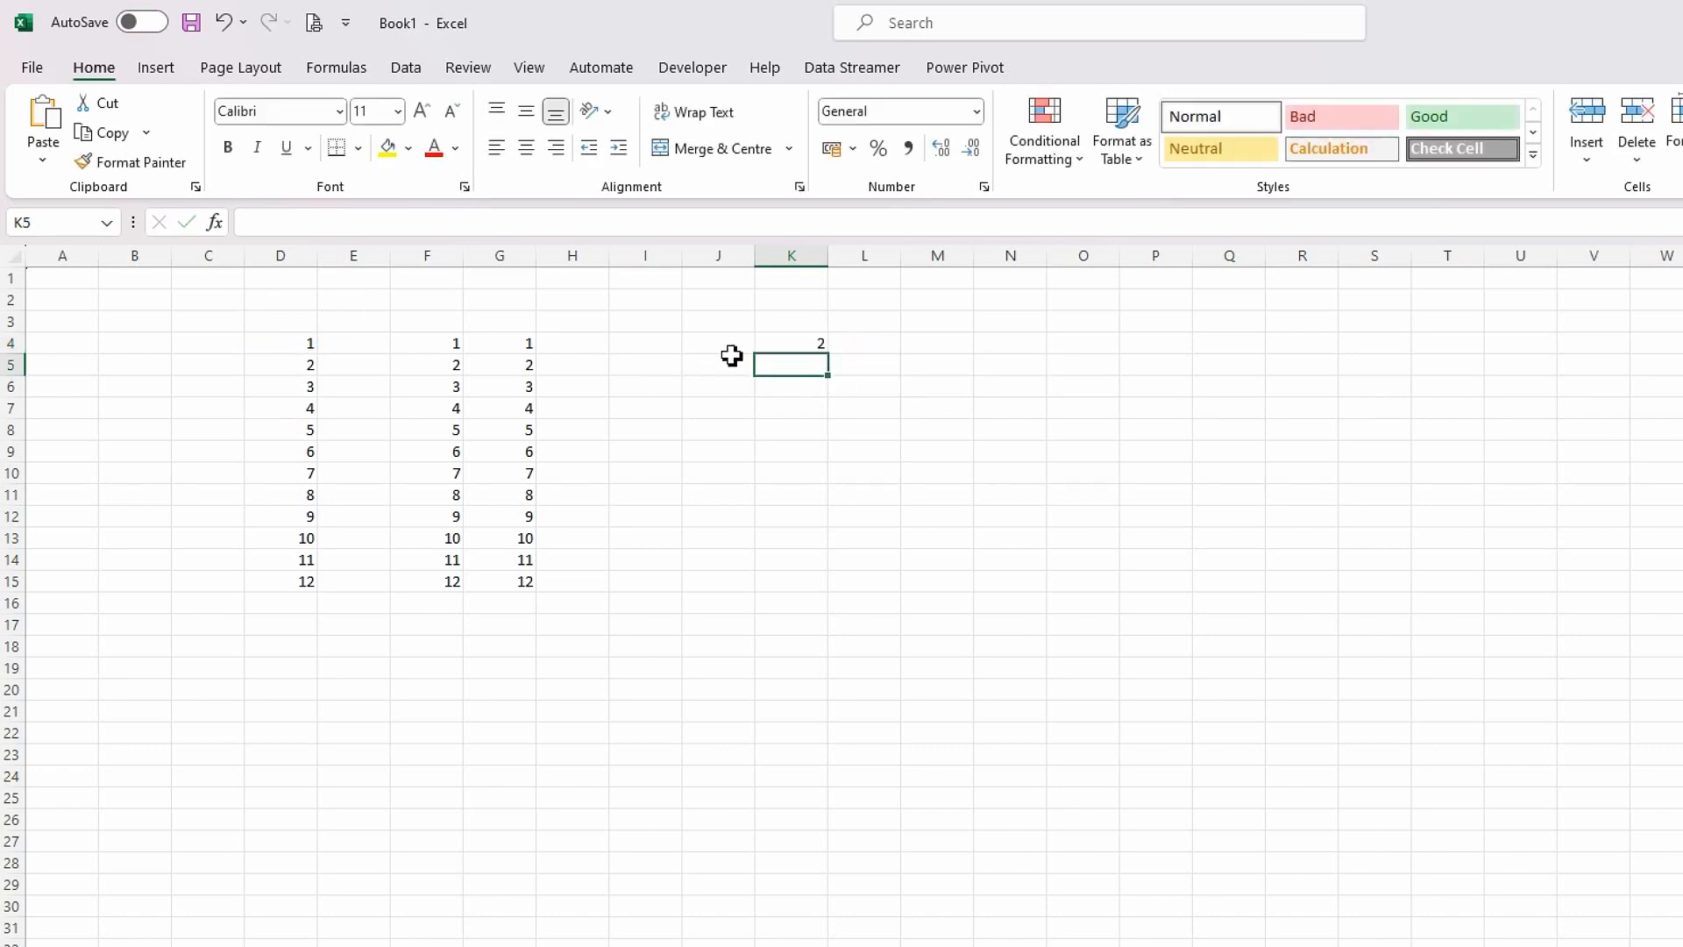
left_click(775, 342)
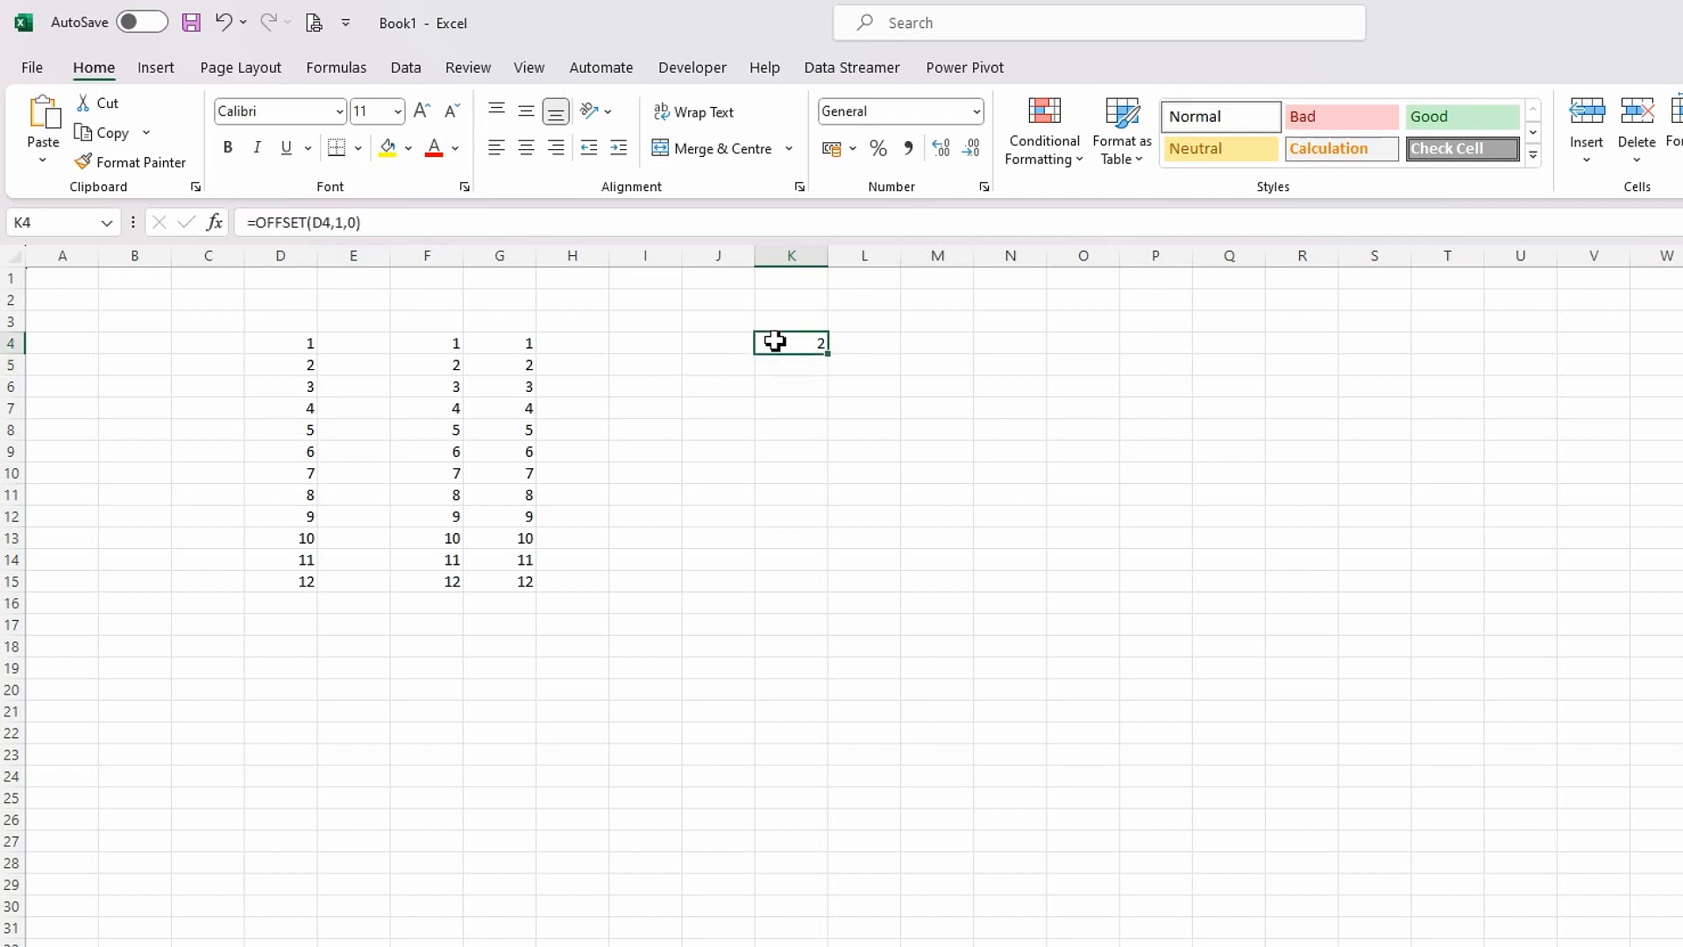
Enter the label Header in cell D3, above the number series.
left_click(303, 324)
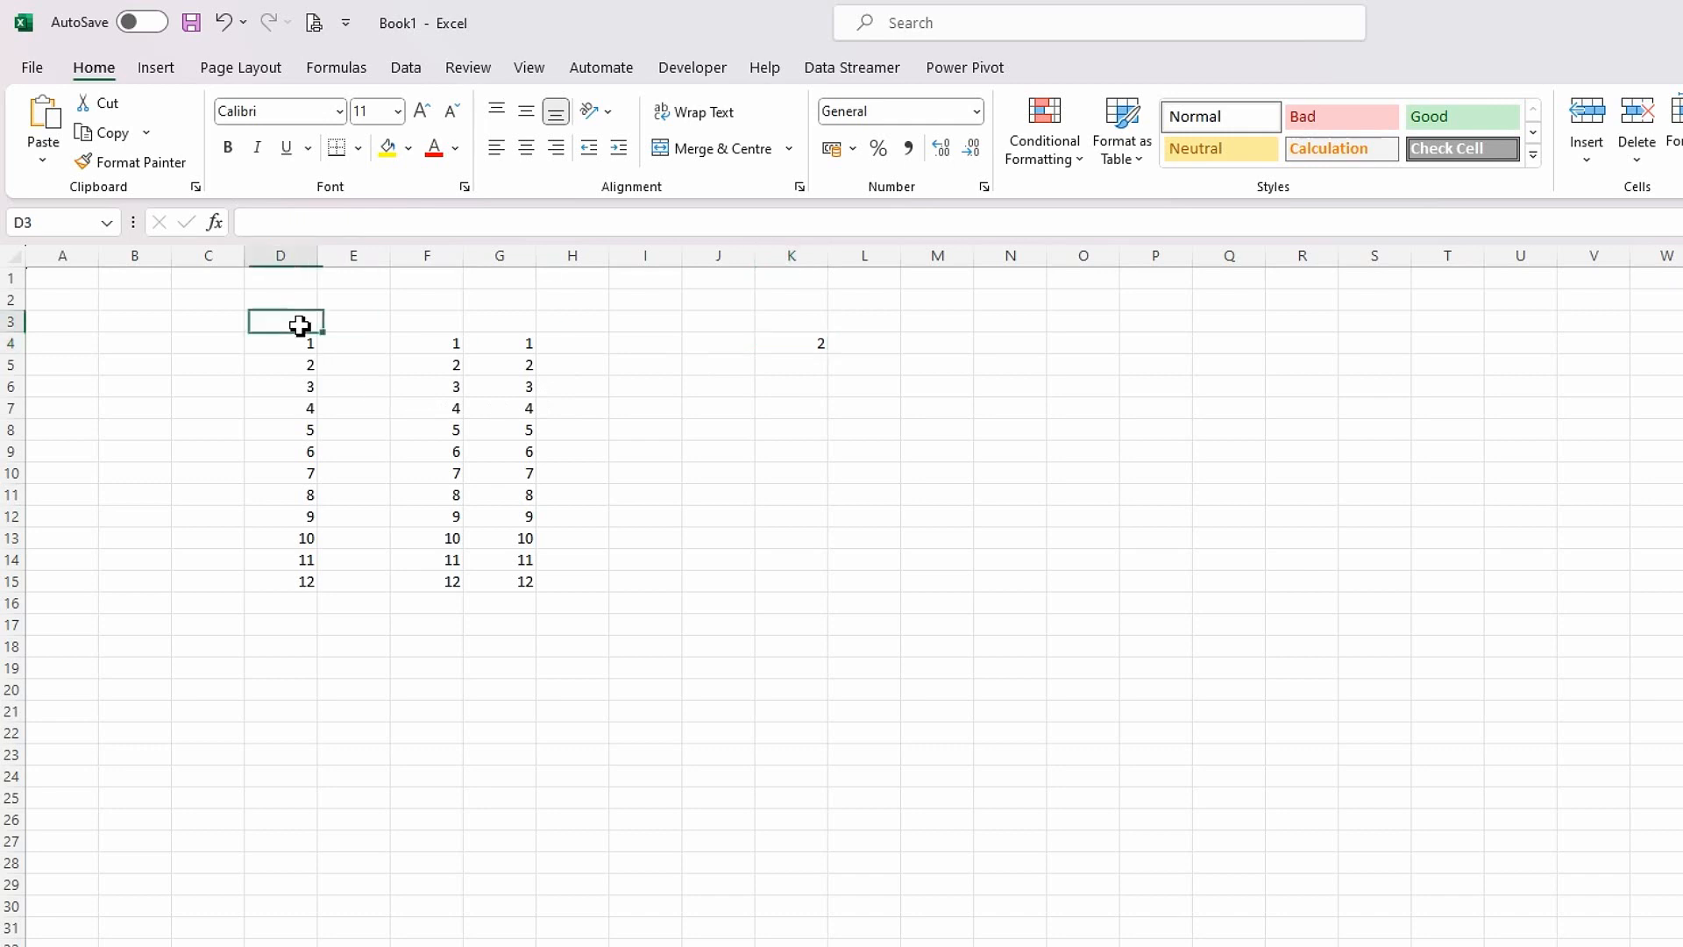
type("Header")
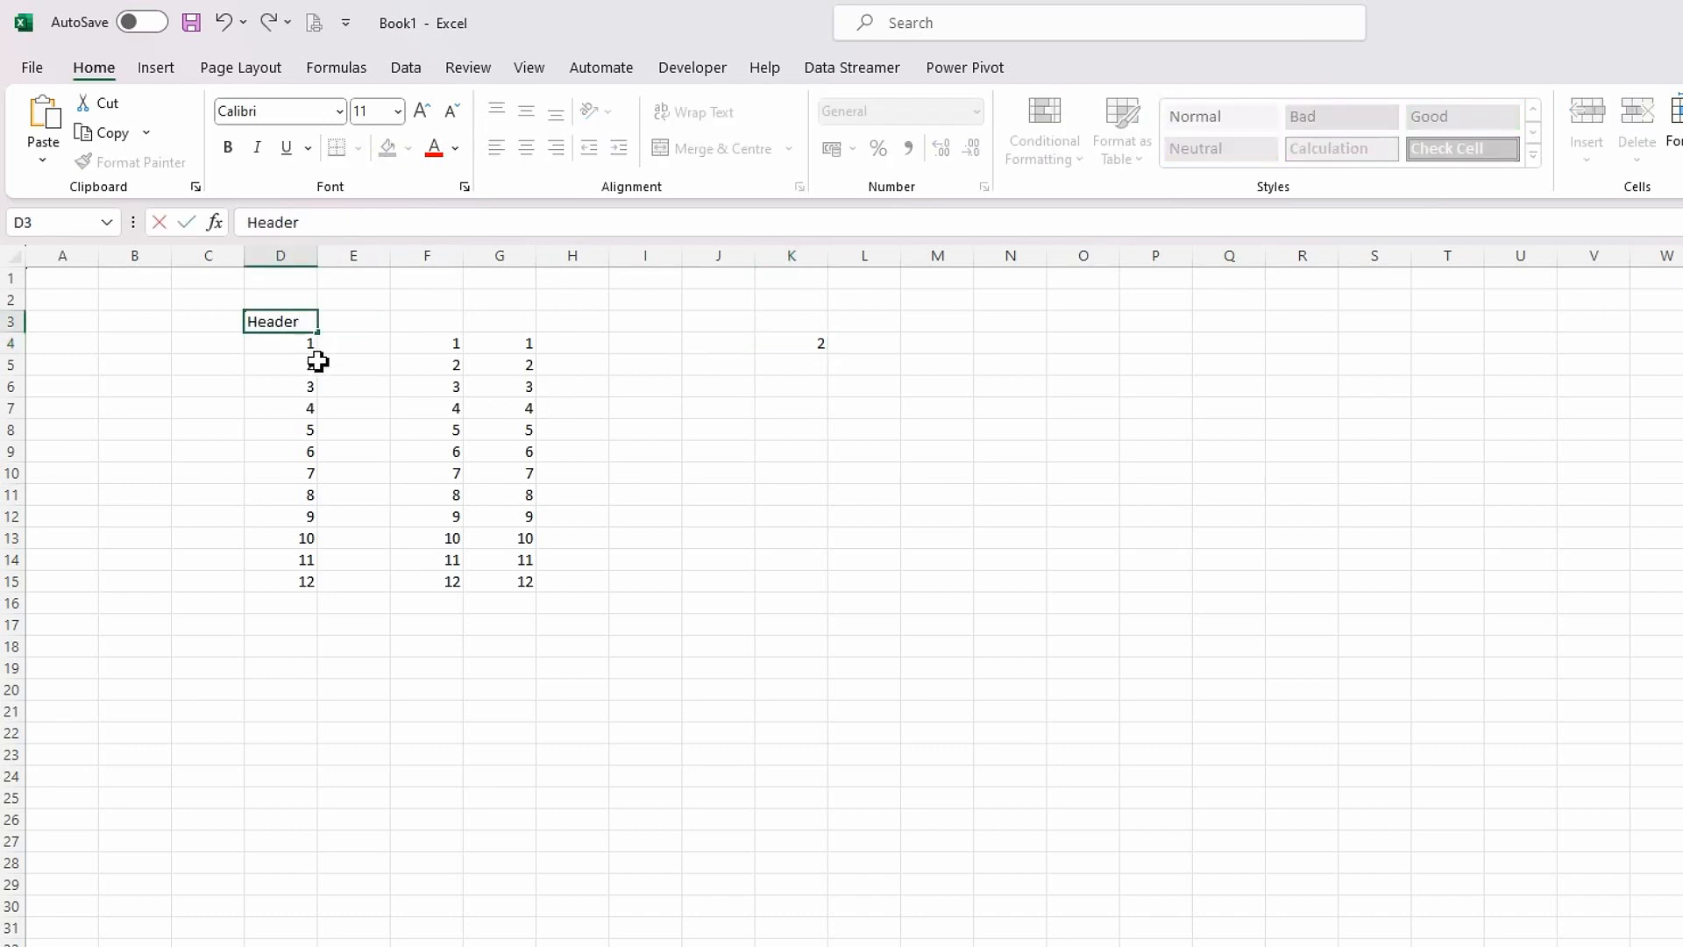
key("Tab")
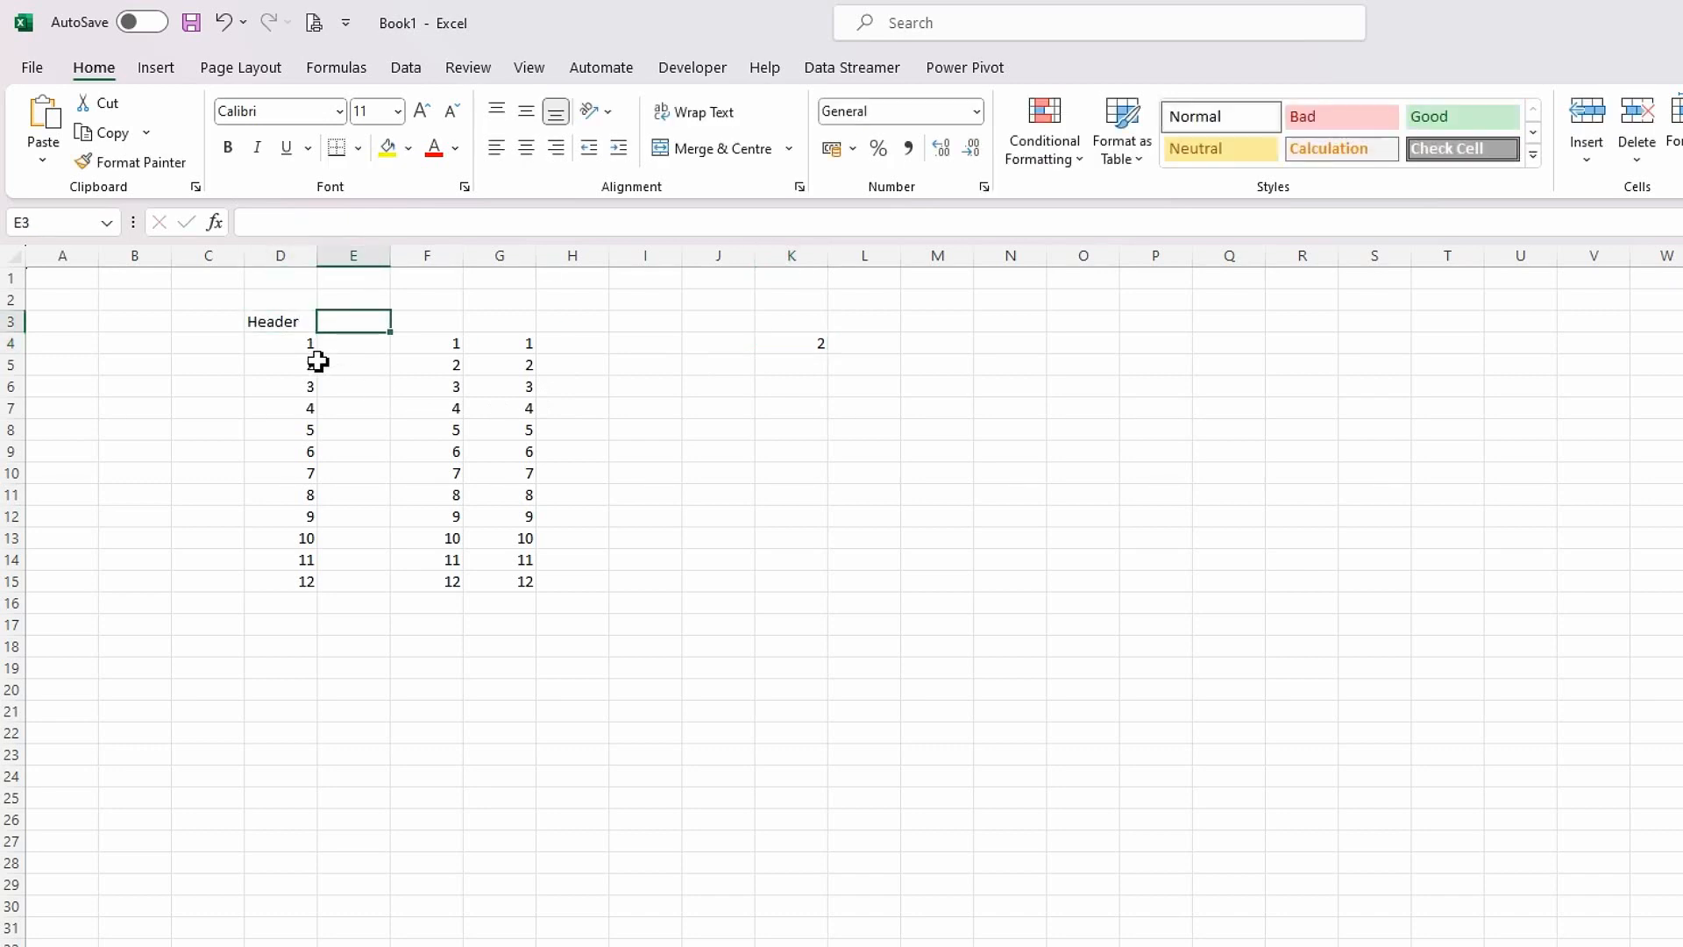
Set the rows argument of the OFFSET formula in K4 to -1.
left_click(795, 345)
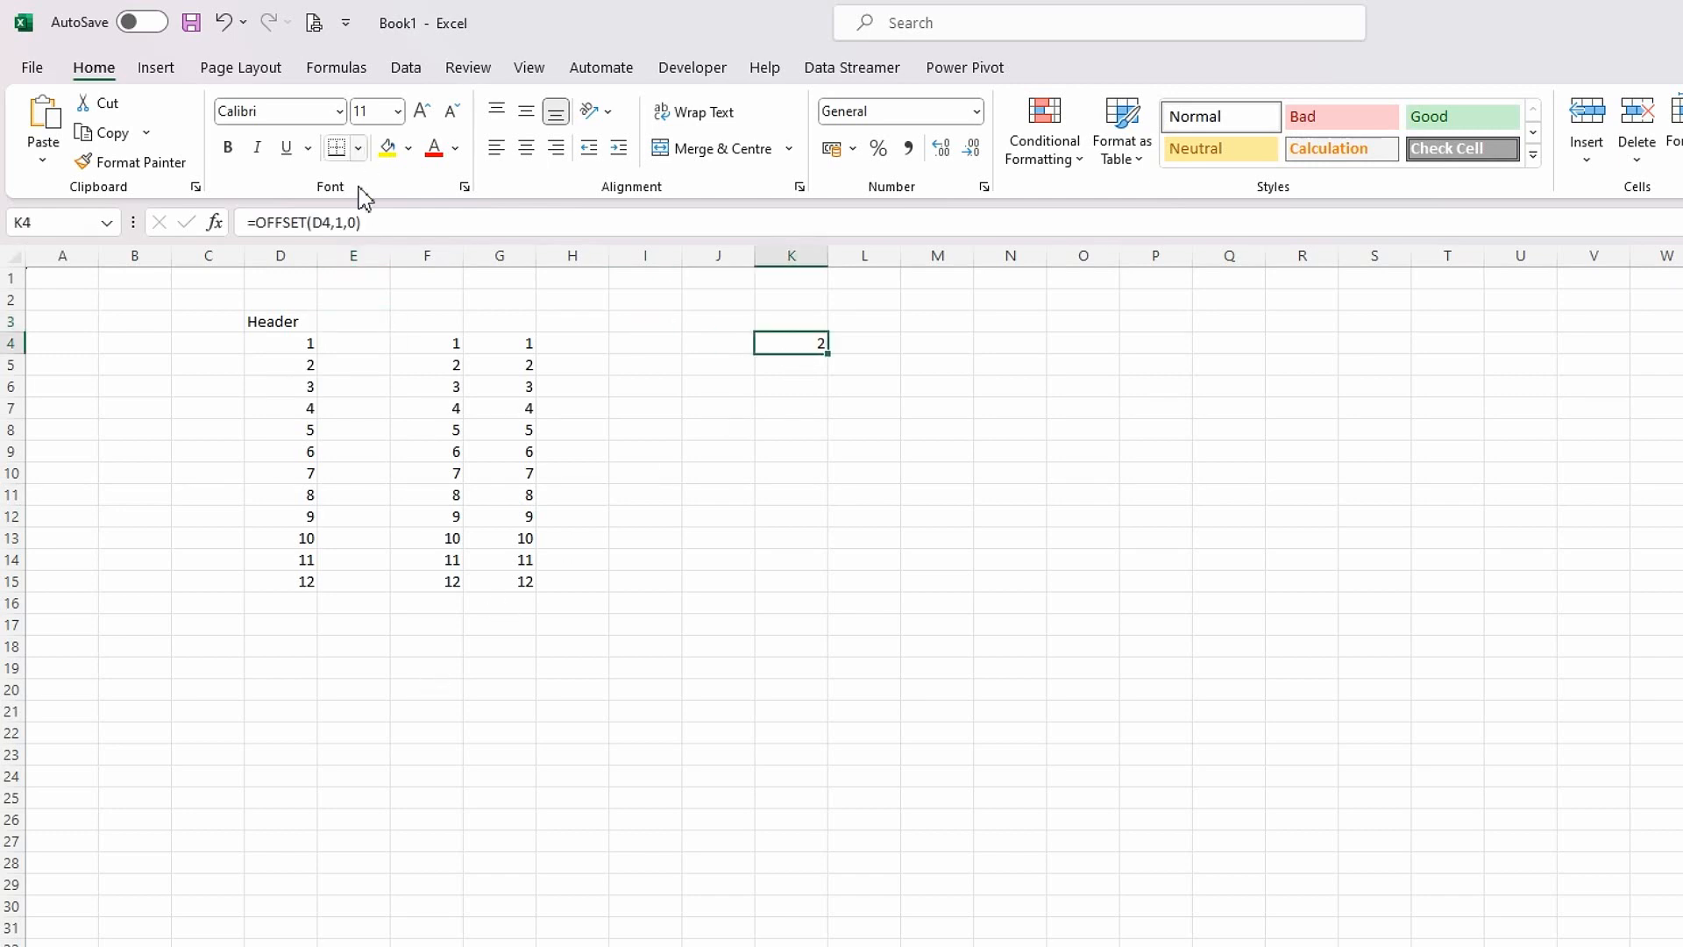
left_click(338, 223)
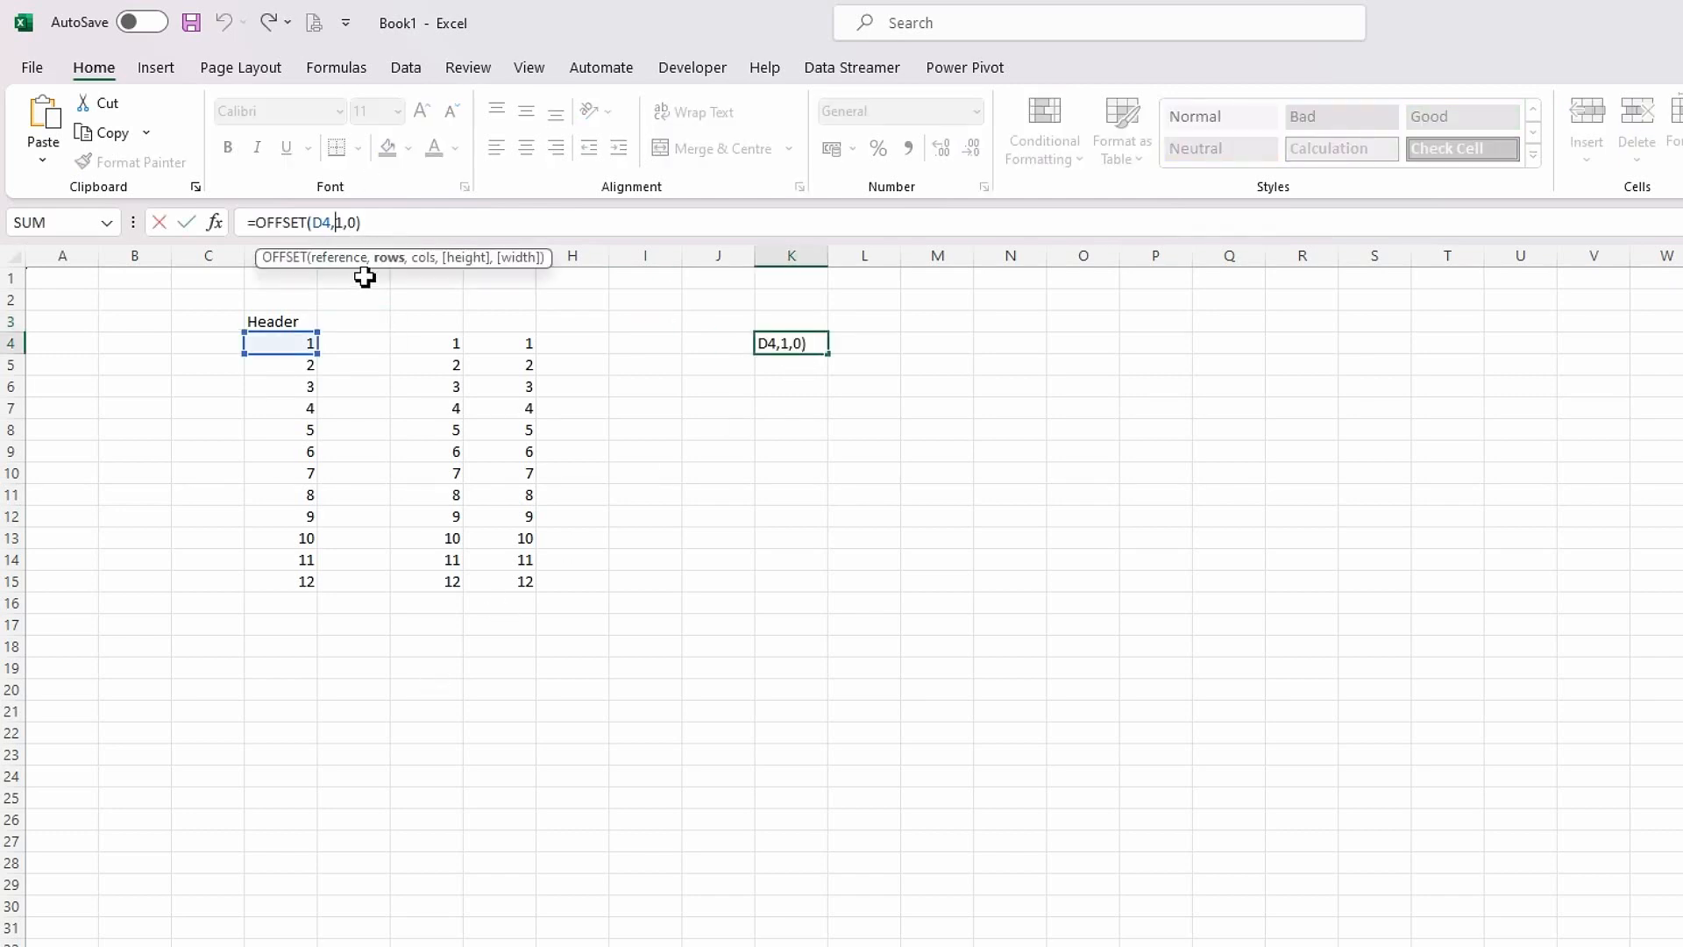
type("-")
key("Return")
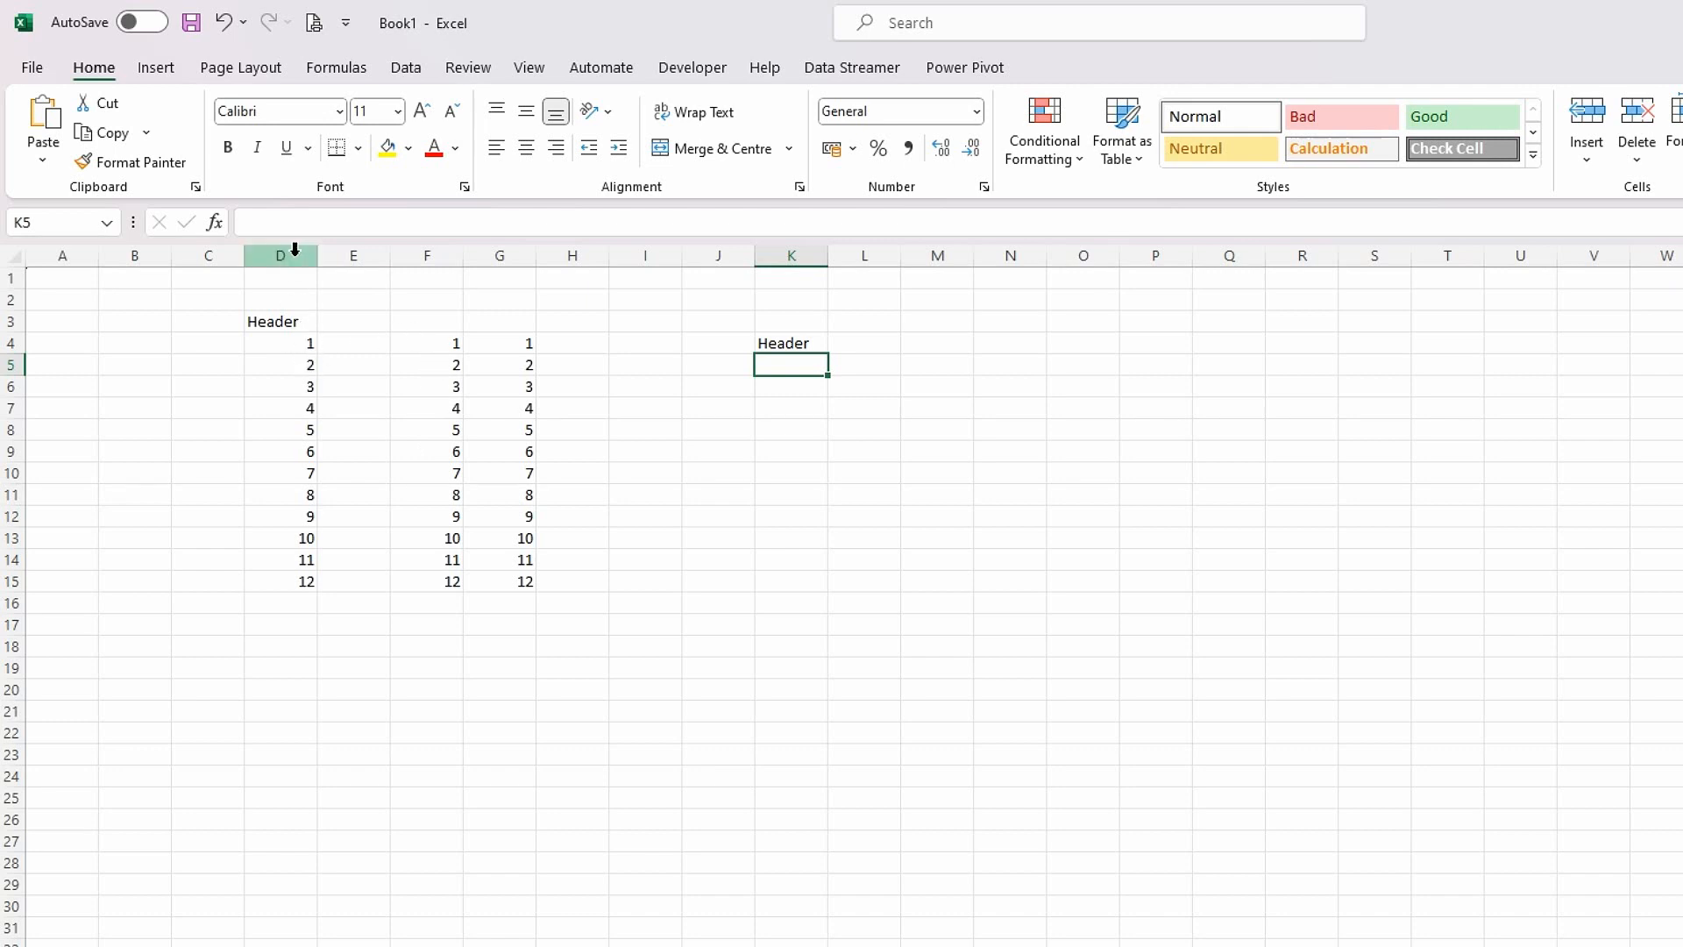
Set the rows argument of K4's OFFSET formula to 0 and add a height of 12 and a width of 3.
left_click(786, 345)
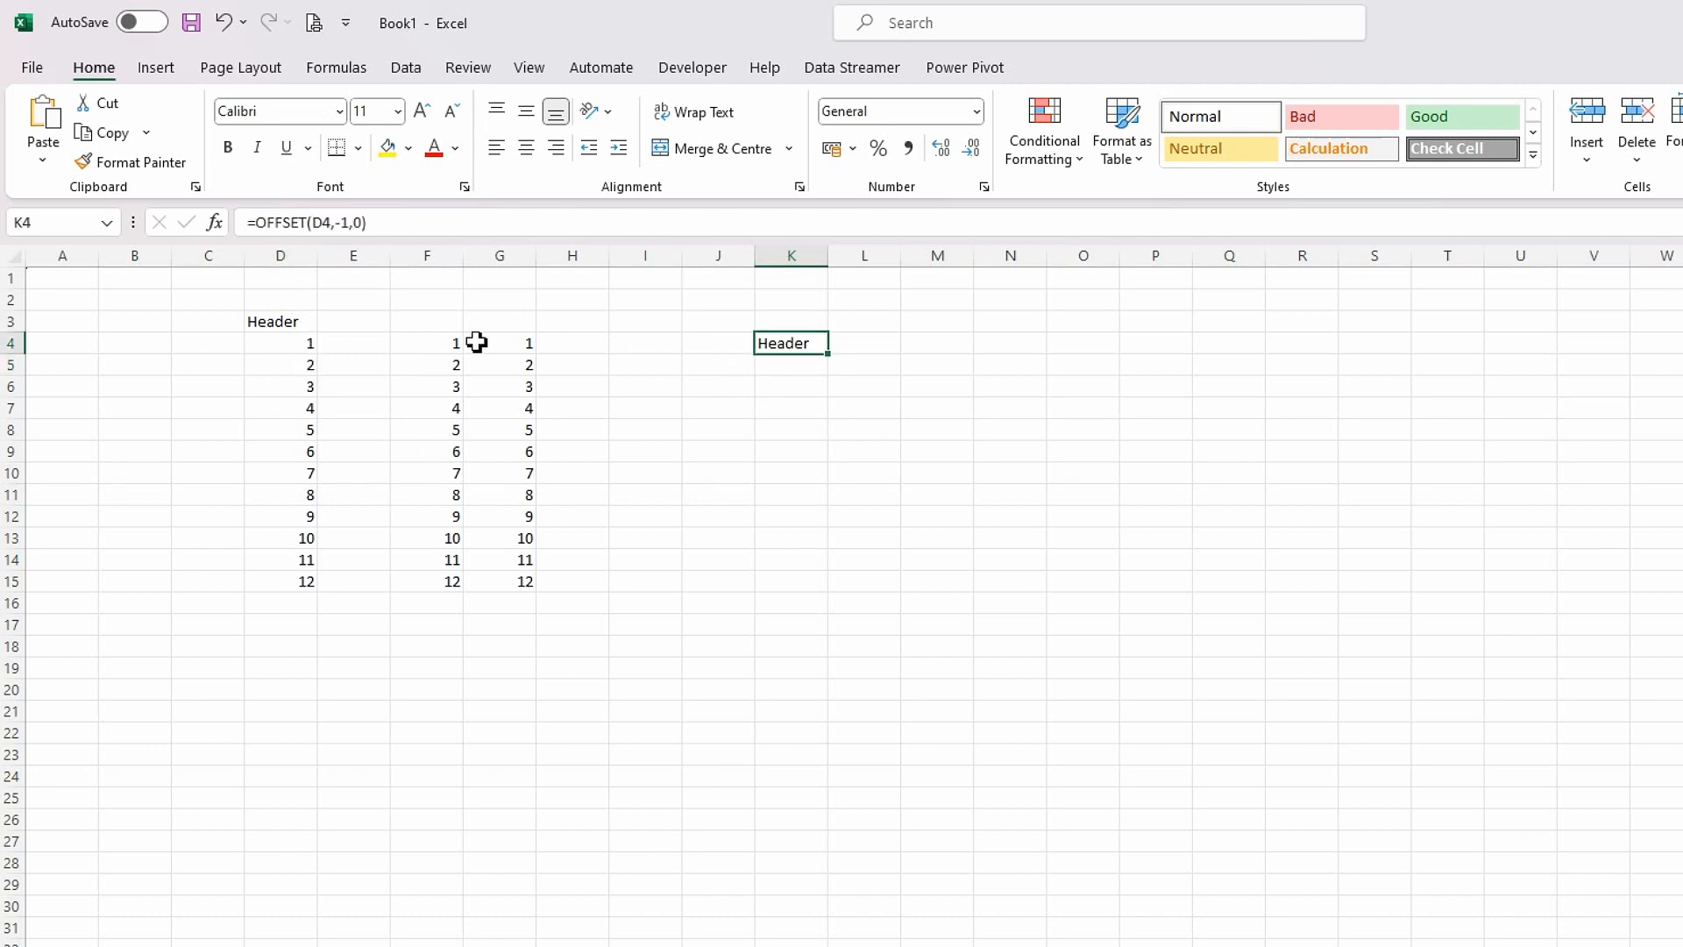
left_click(355, 221)
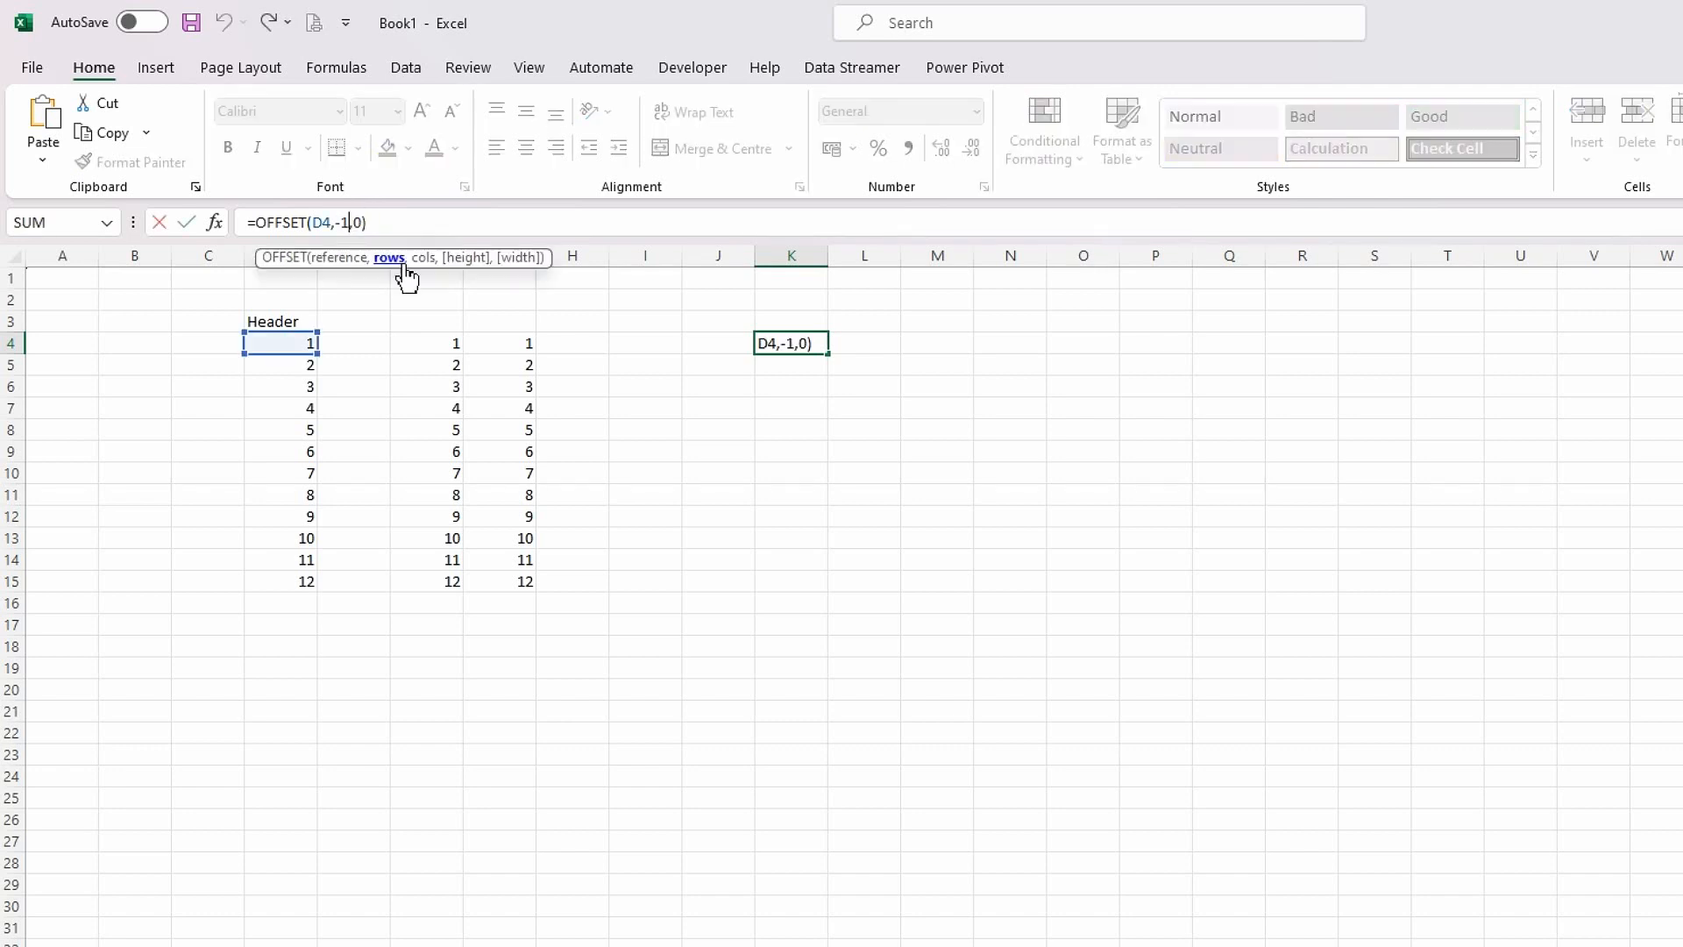
key("BackSpace")
key("BackSpace")
type("0")
left_click(359, 225)
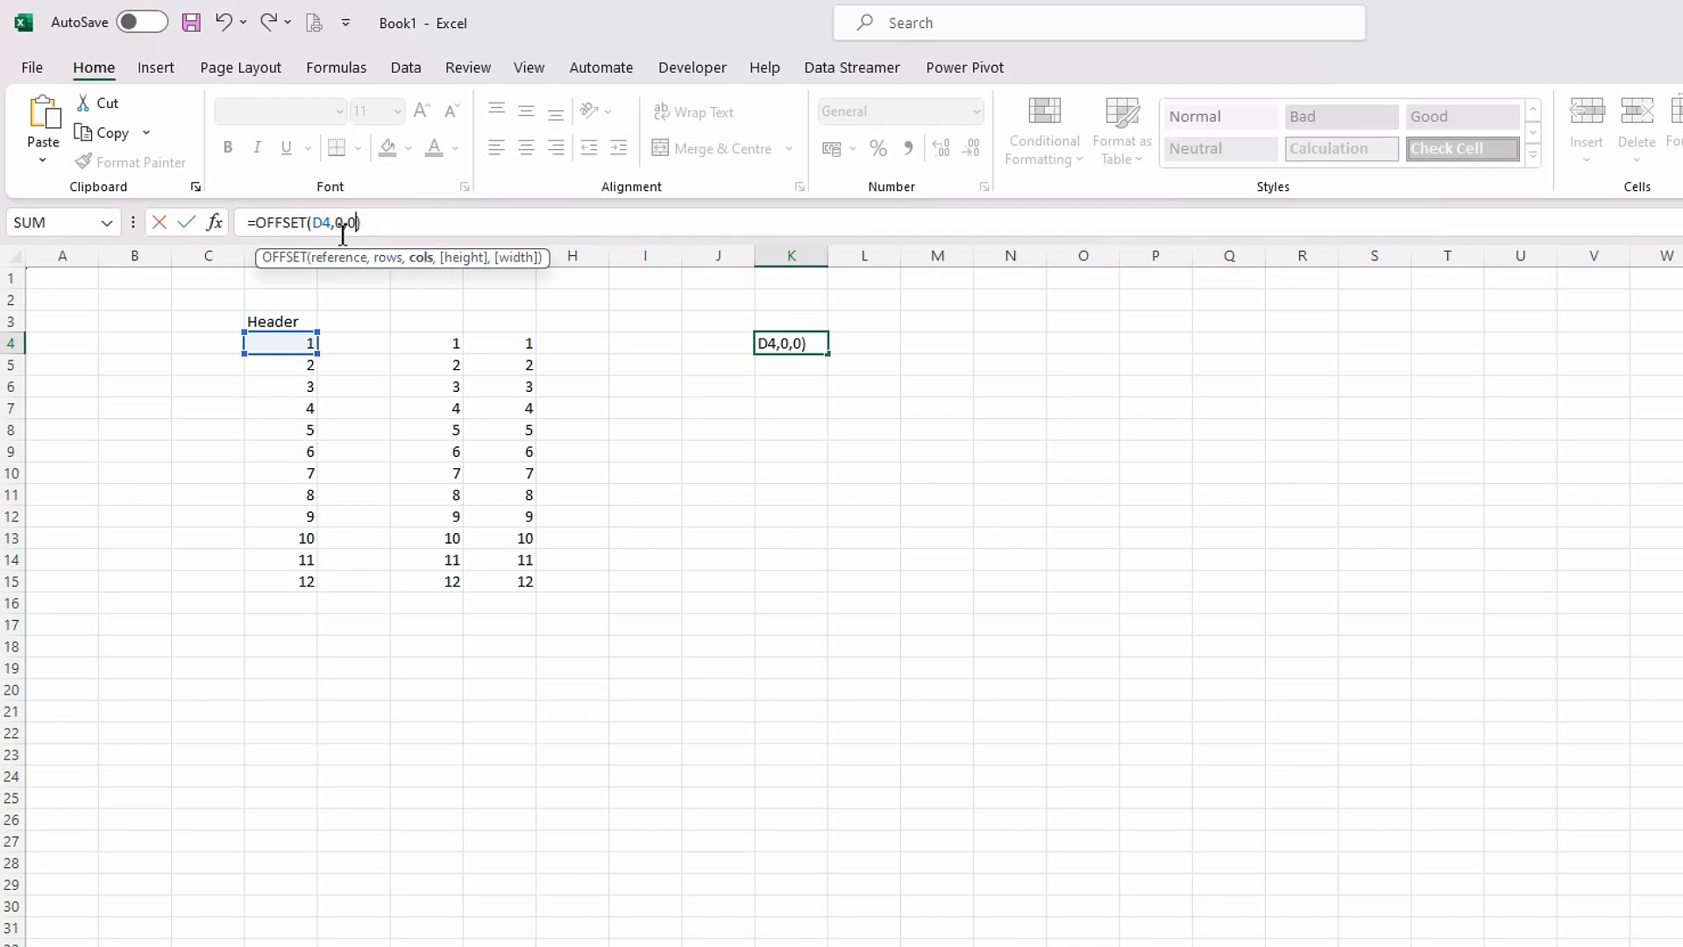
type(",")
type("12")
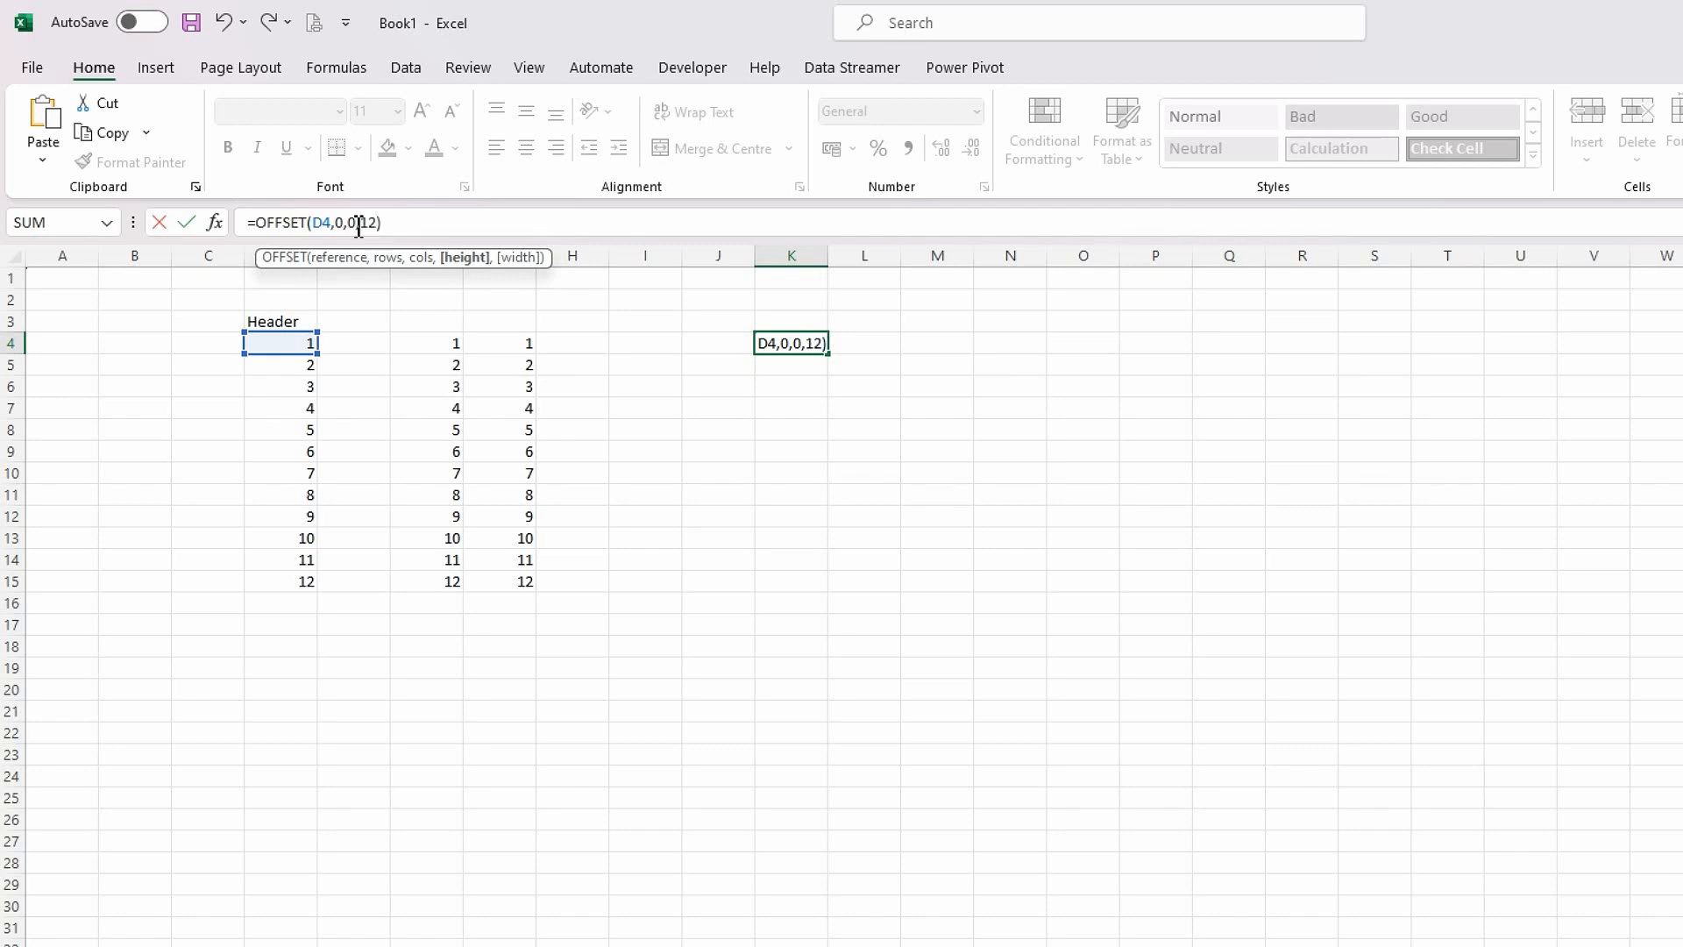
type(",")
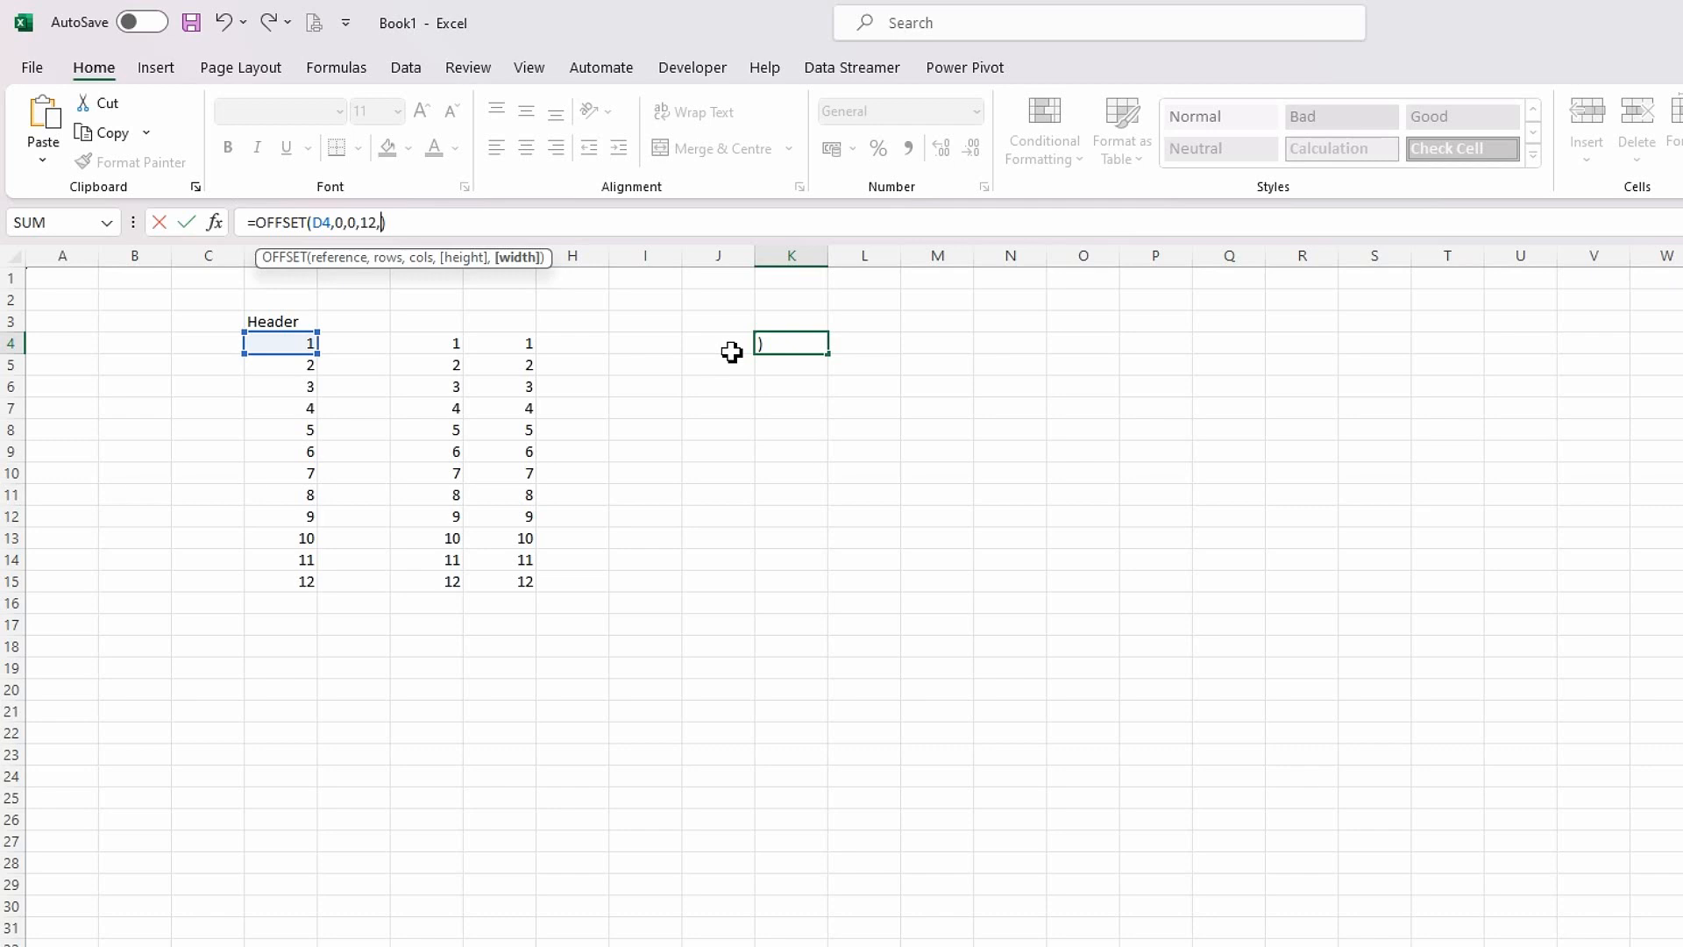
type("3")
key("Return")
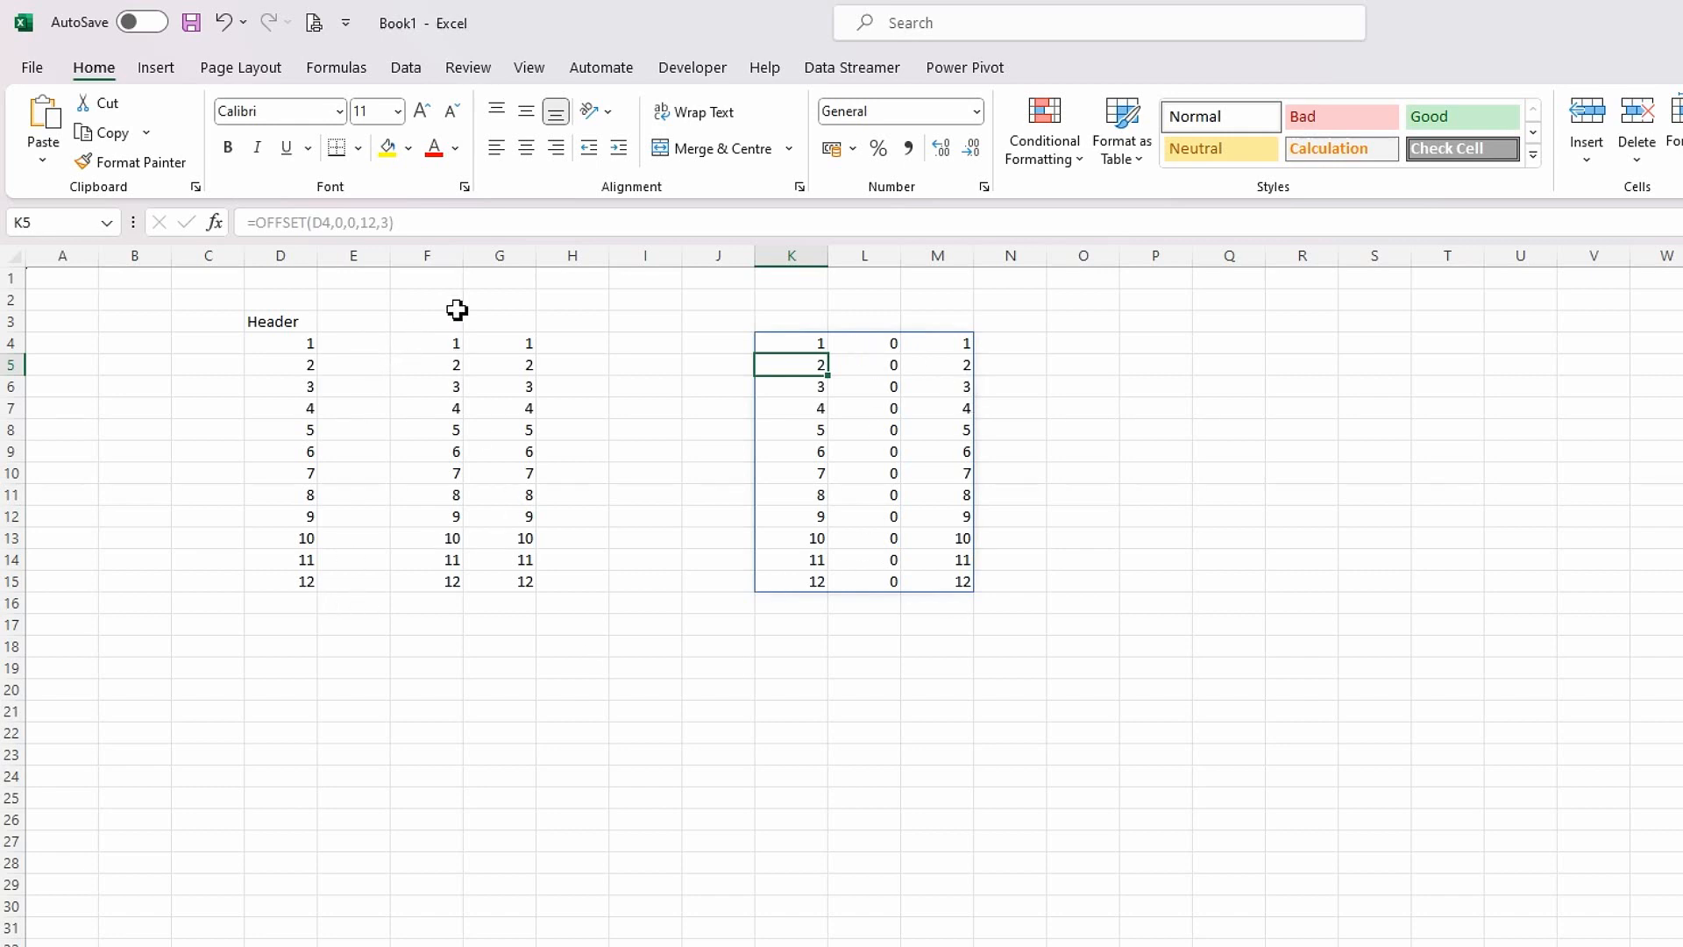
Set both the columns argument and the width of the OFFSET formula in K4 to 2.
left_click(807, 346)
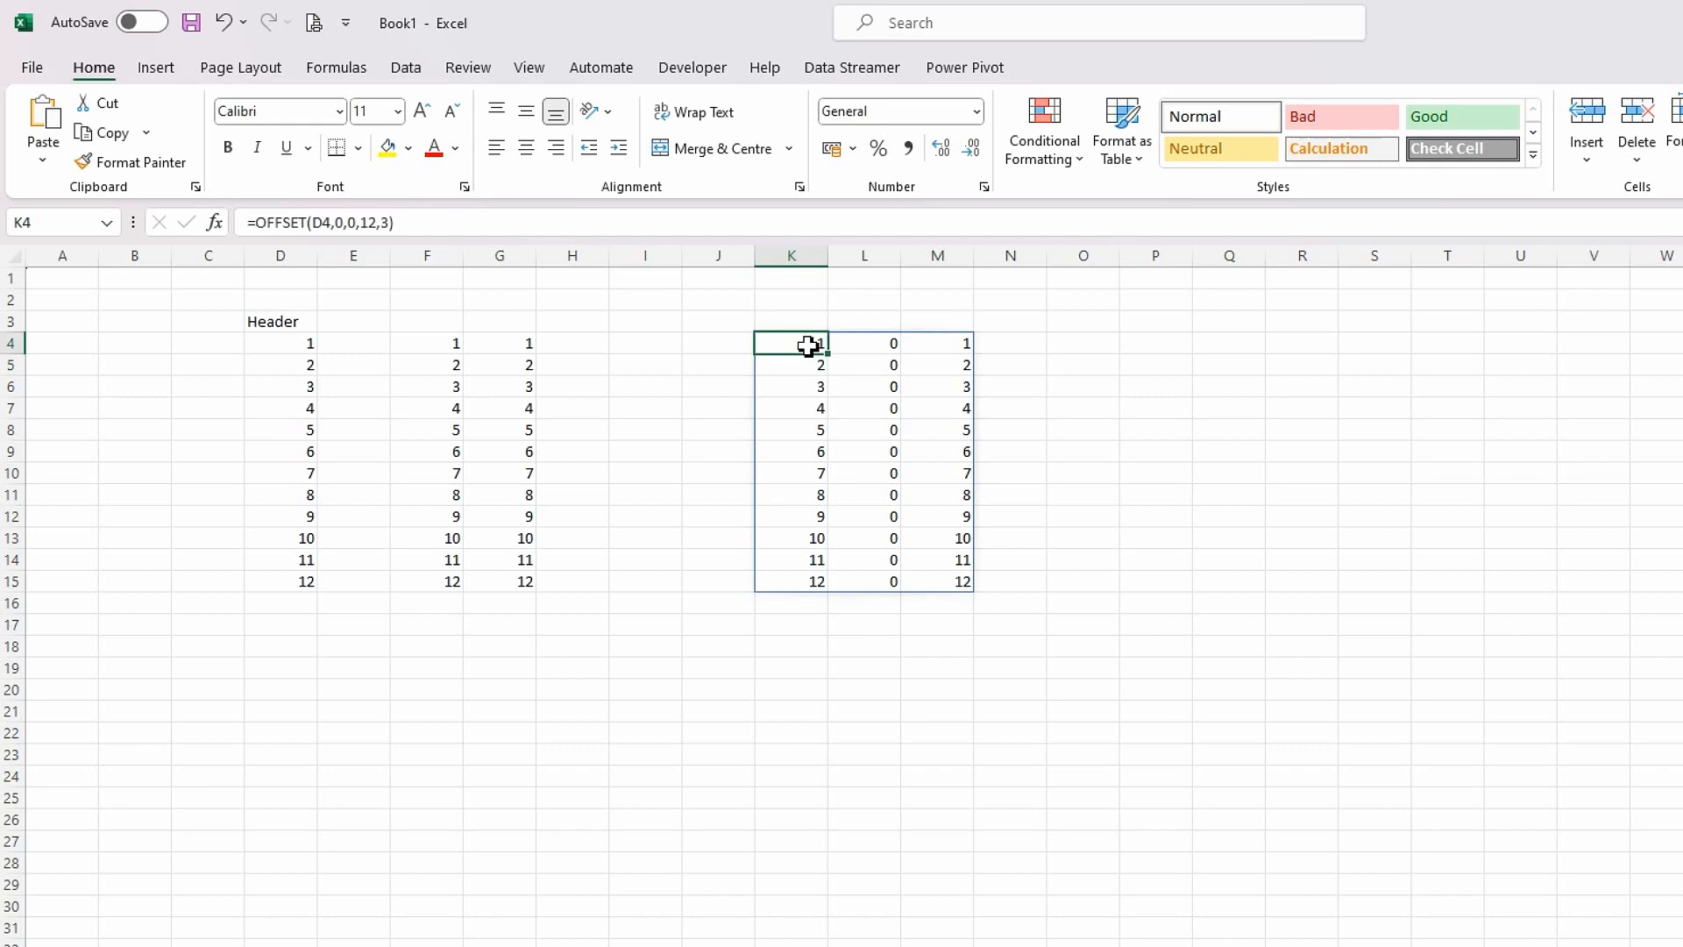
left_click(348, 223)
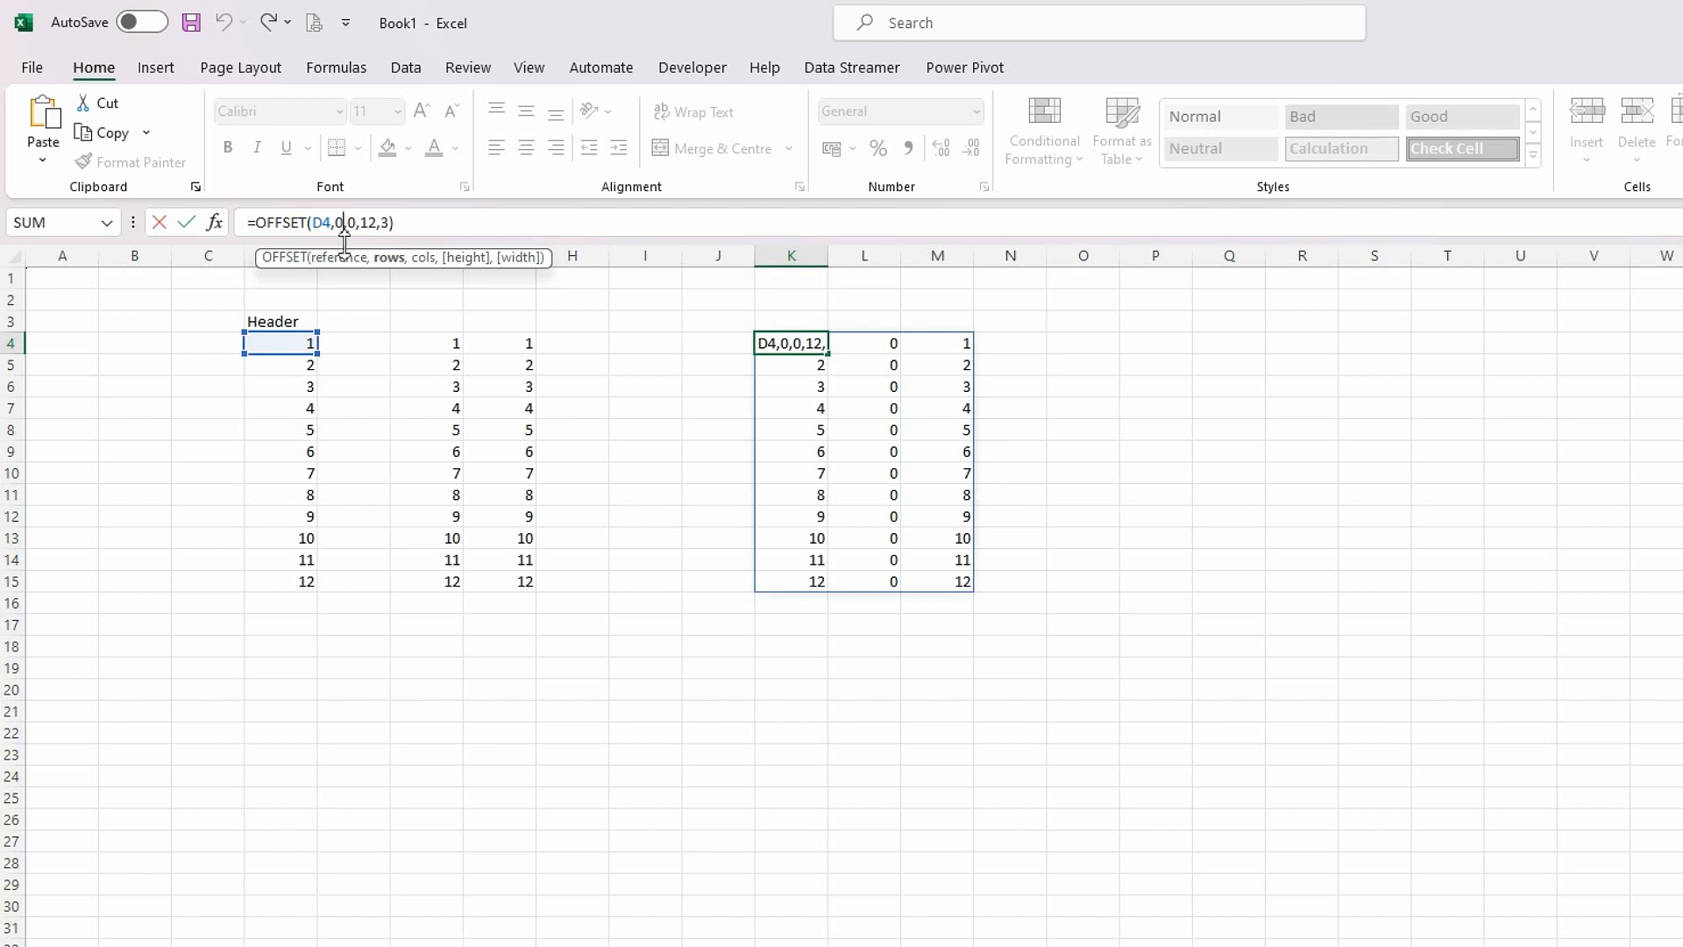
left_click(359, 223)
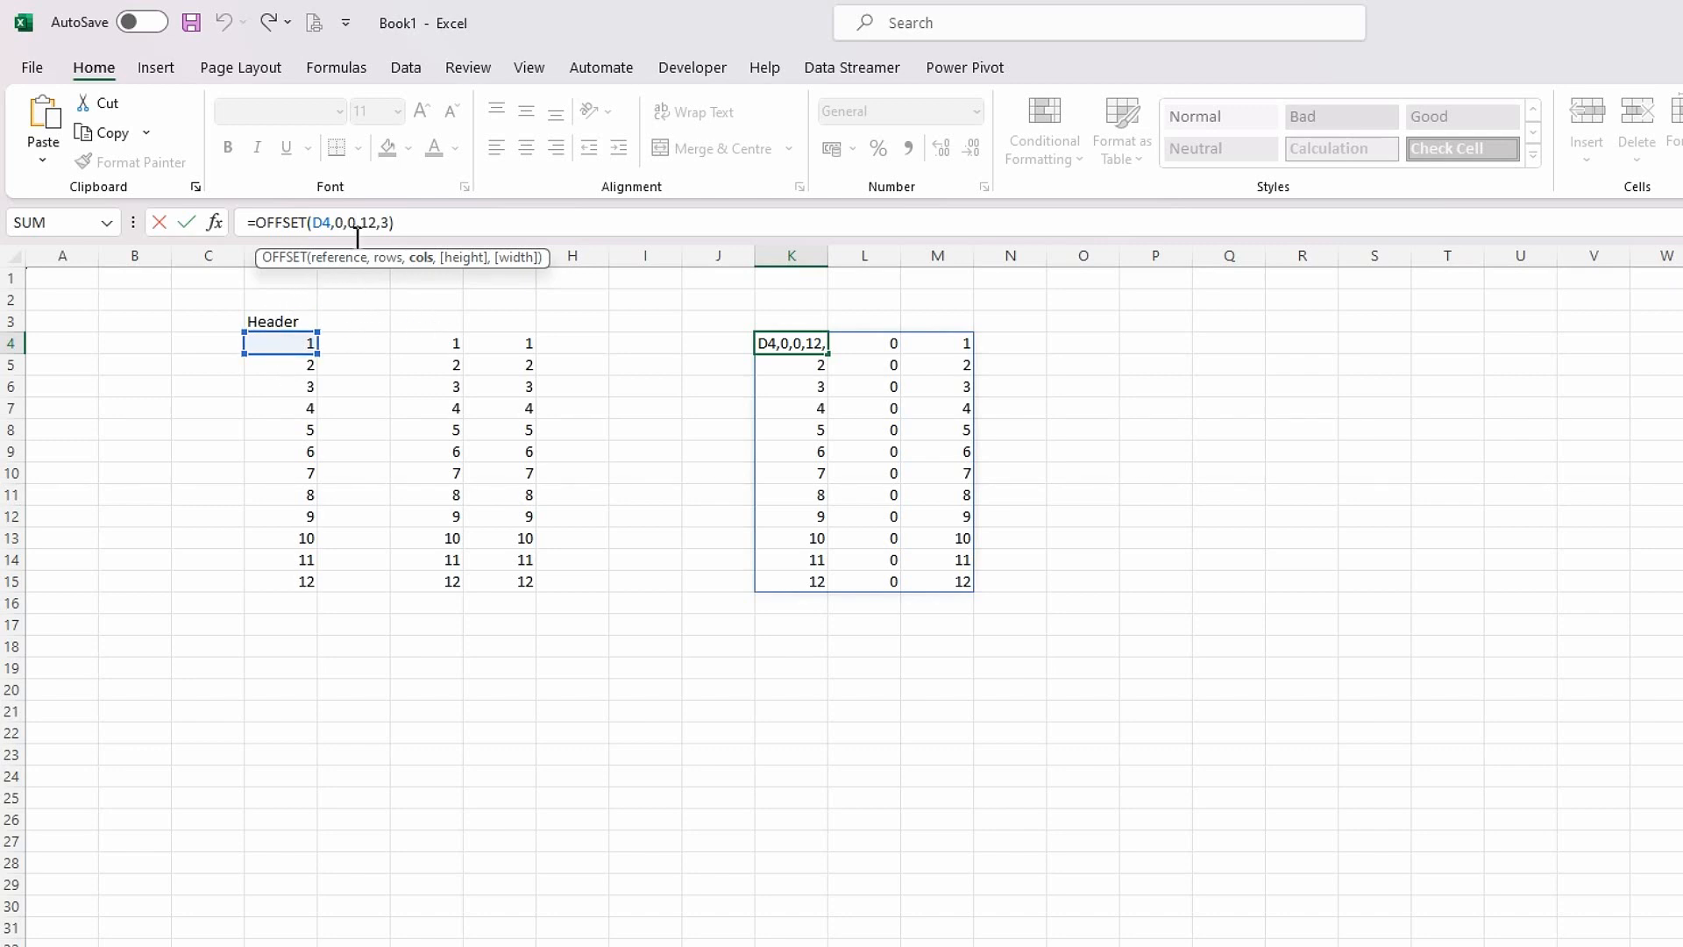
key("BackSpace")
type("2")
left_click(394, 223)
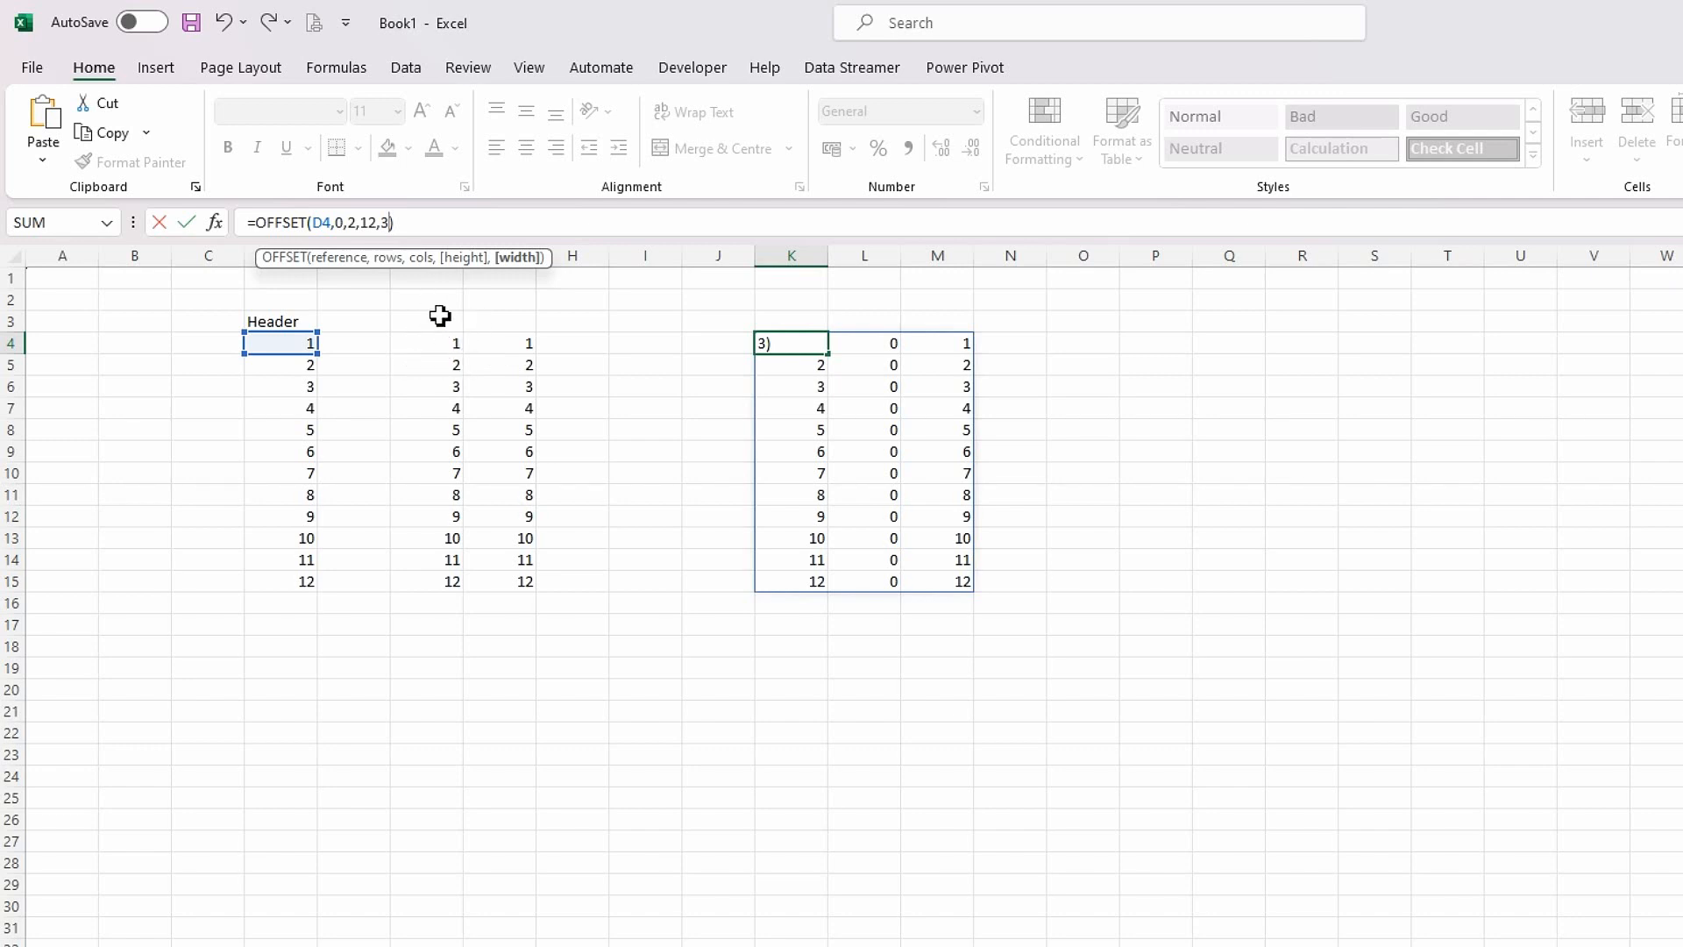
key("BackSpace")
type("2")
key("Return")
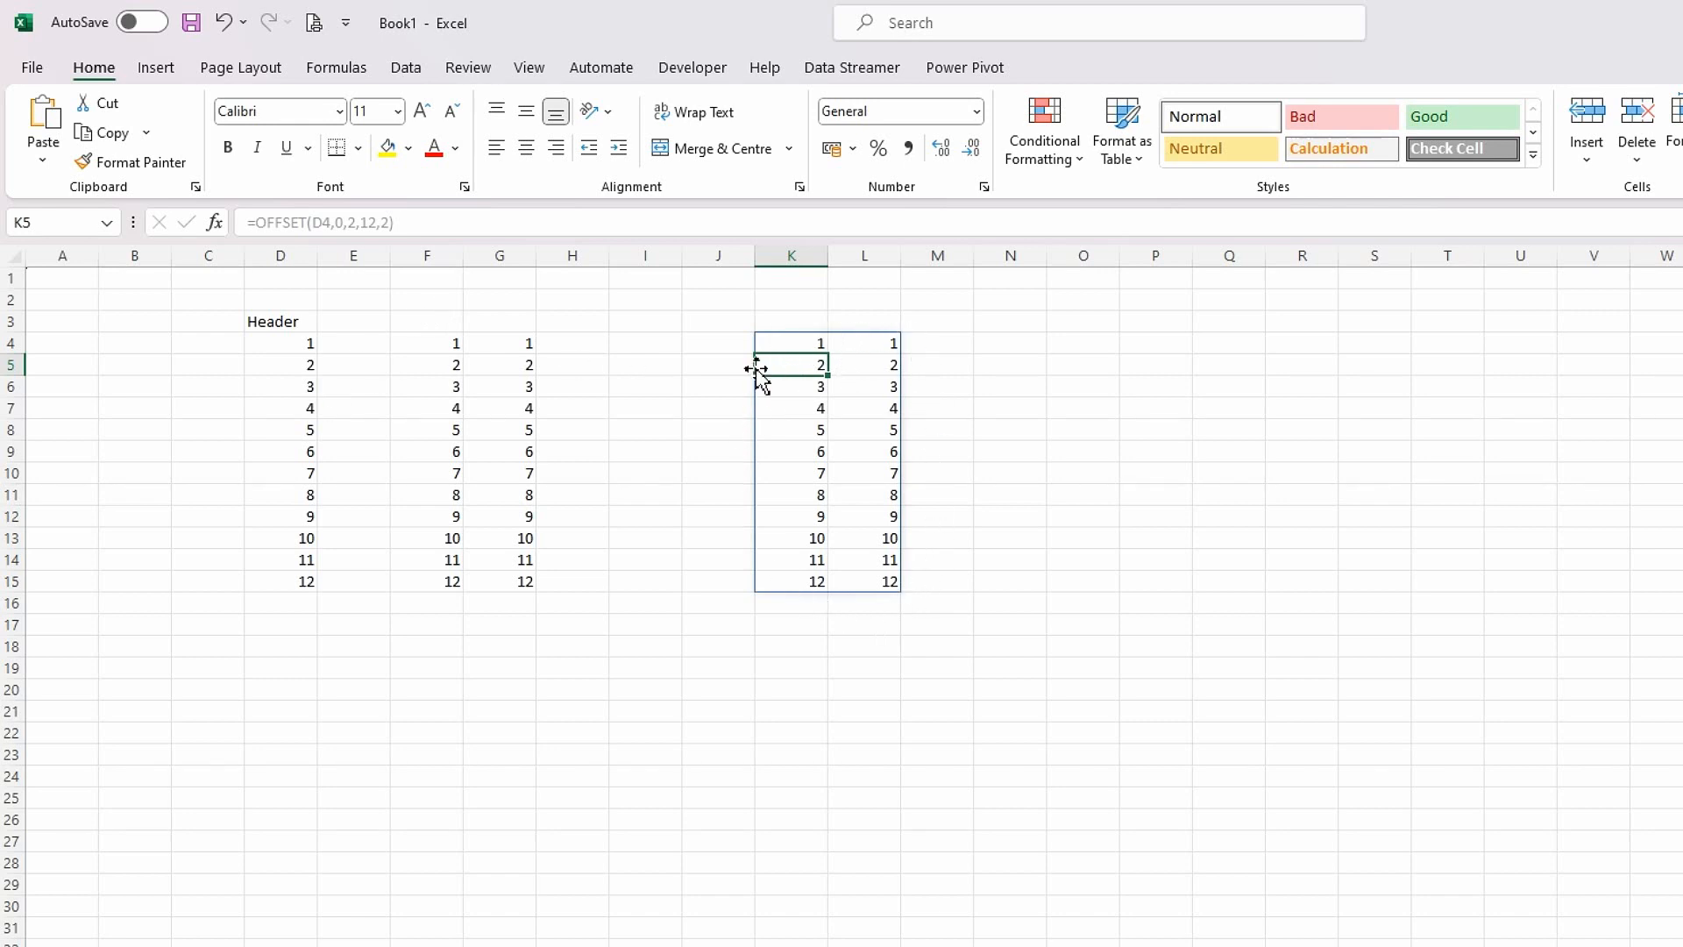
left_click(741, 343)
left_click(807, 340)
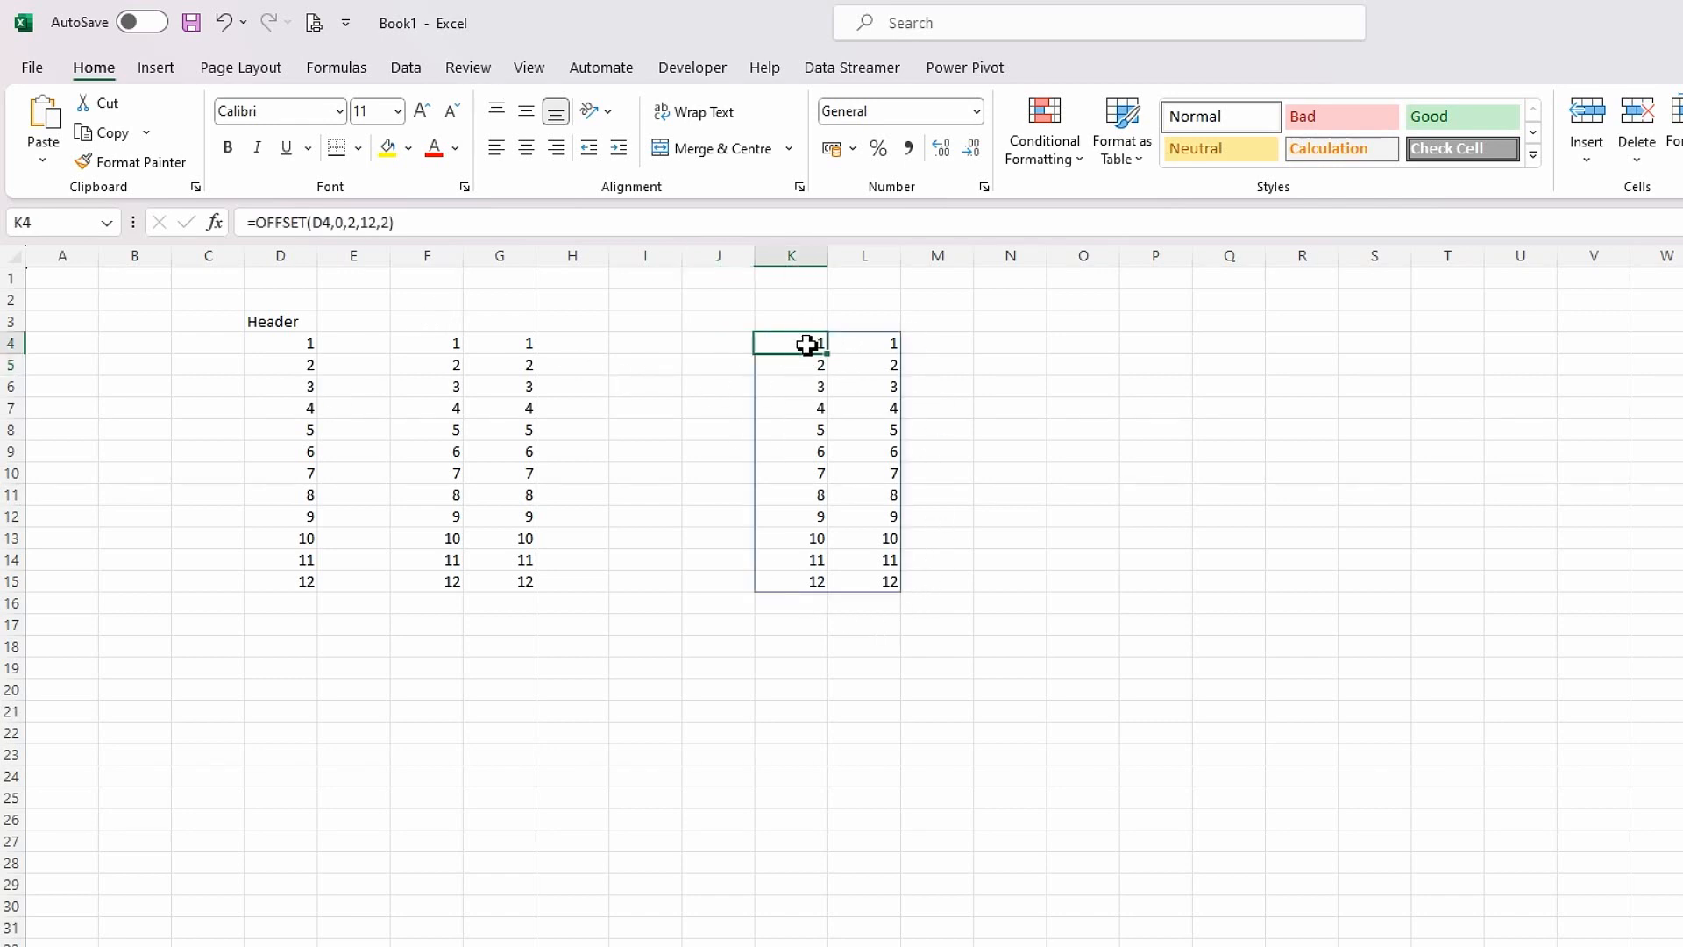
Wrap the OFFSET formula in K4 in a SUM function, then select the source range F4:G15 it adds up.
left_click(728, 344)
left_click(789, 342)
left_click(253, 223)
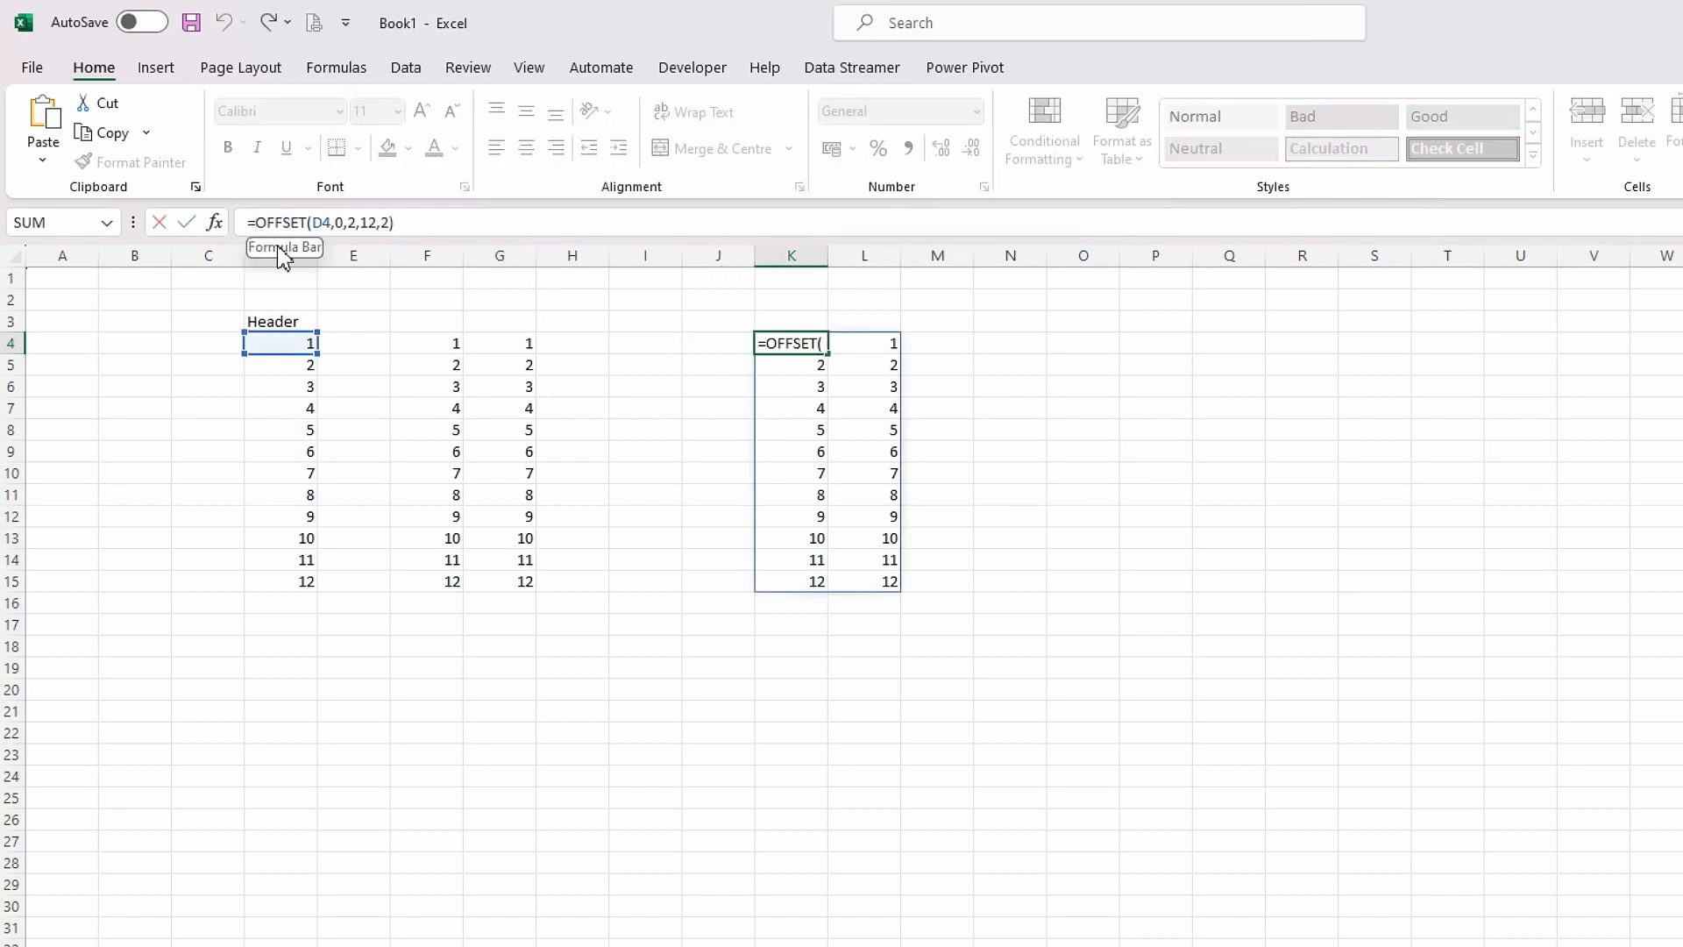
type("sum")
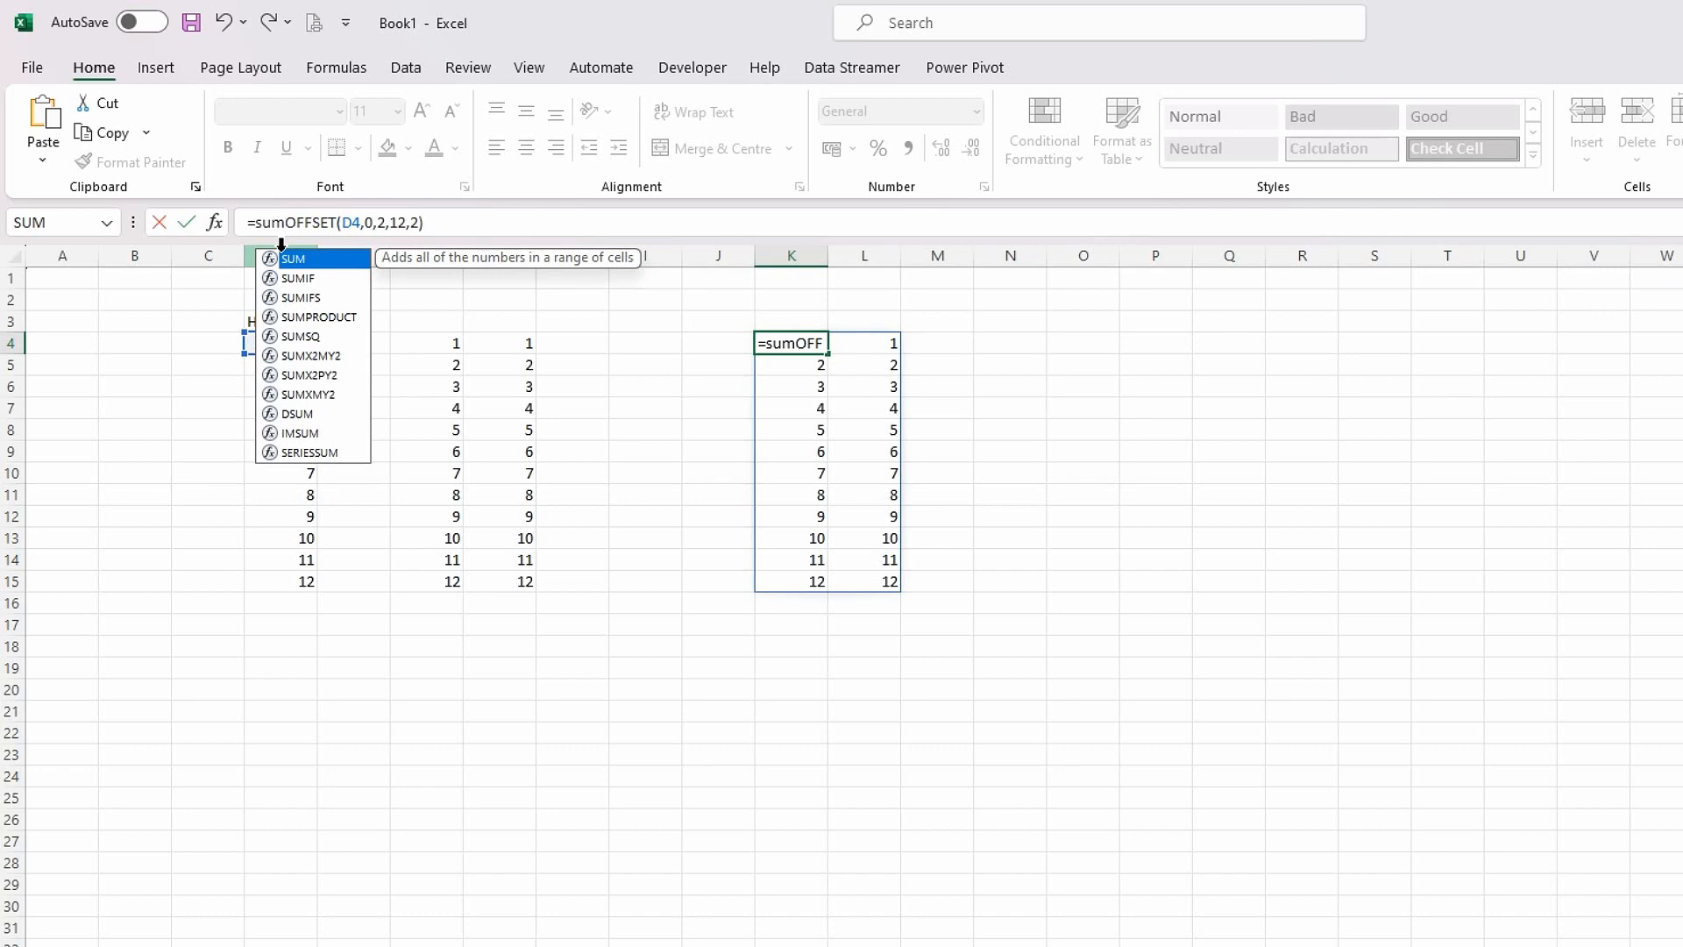
type("(")
left_click(494, 221)
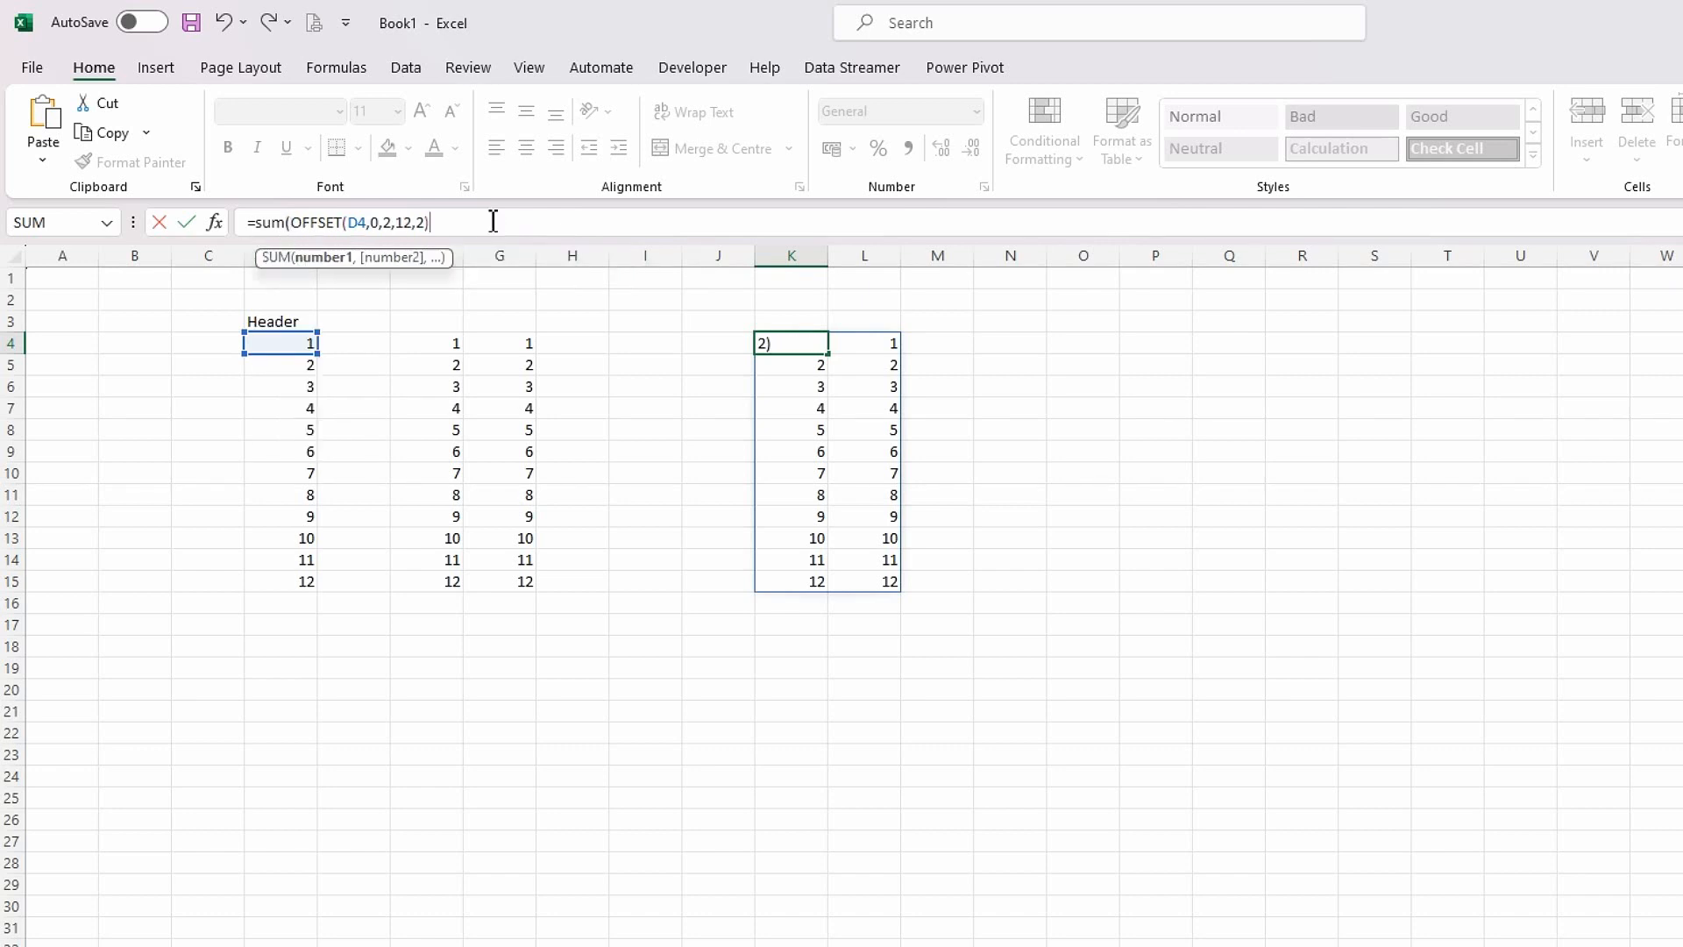
type(")")
key("Return")
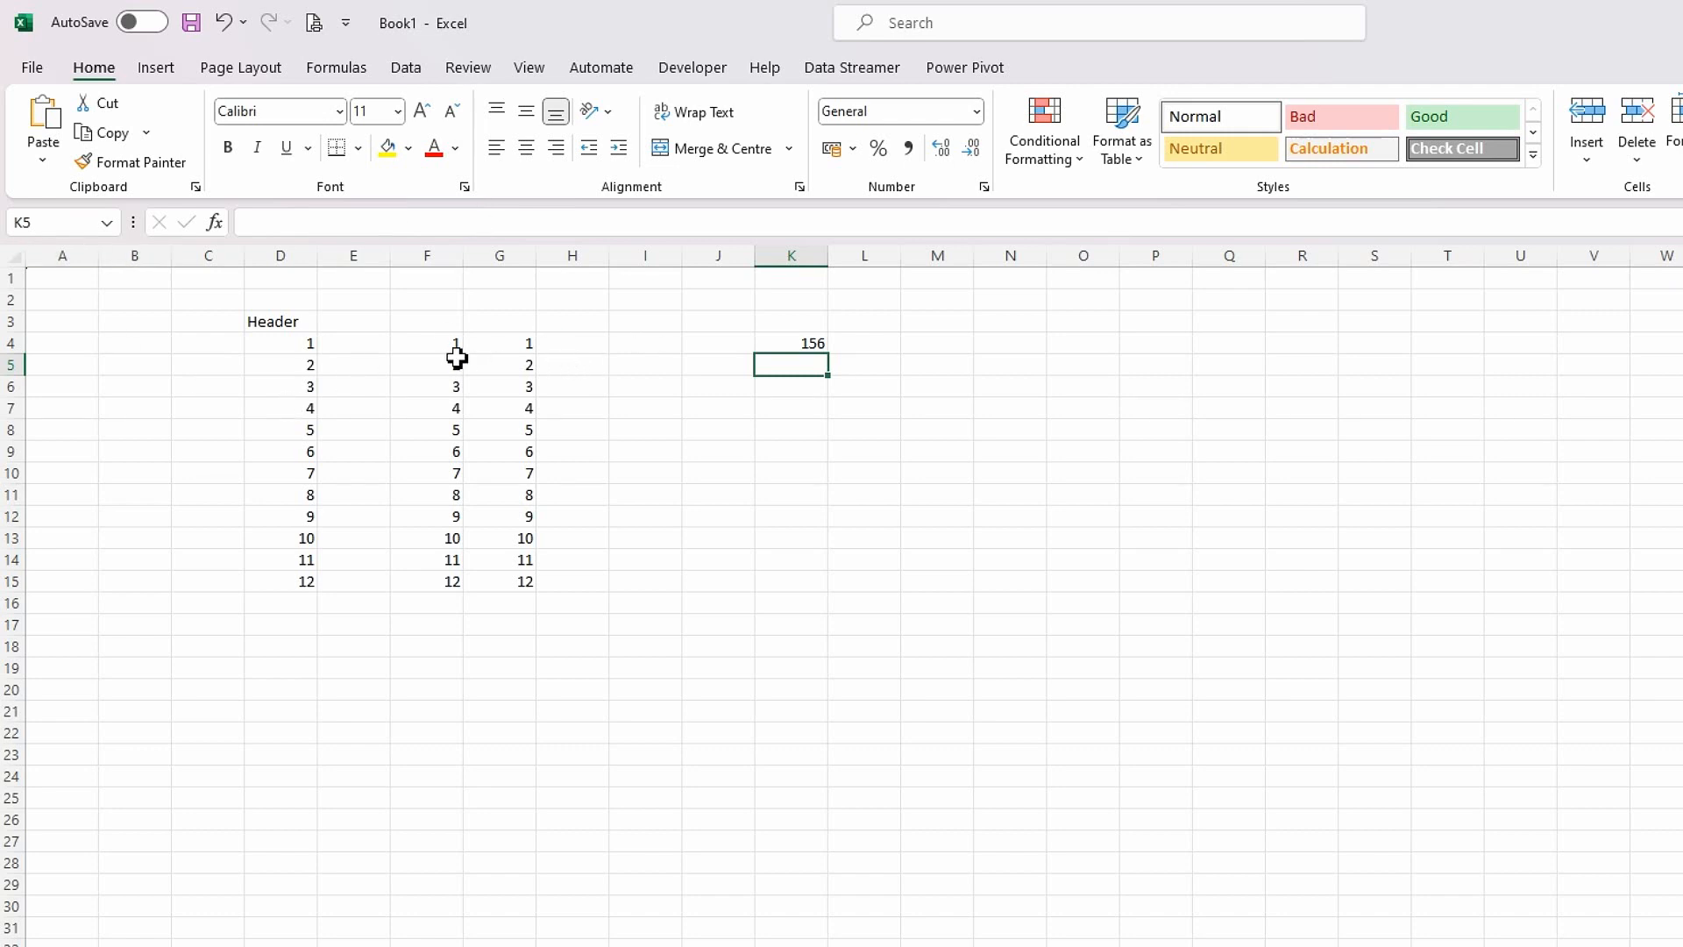
left_click_drag(456, 349, 514, 582)
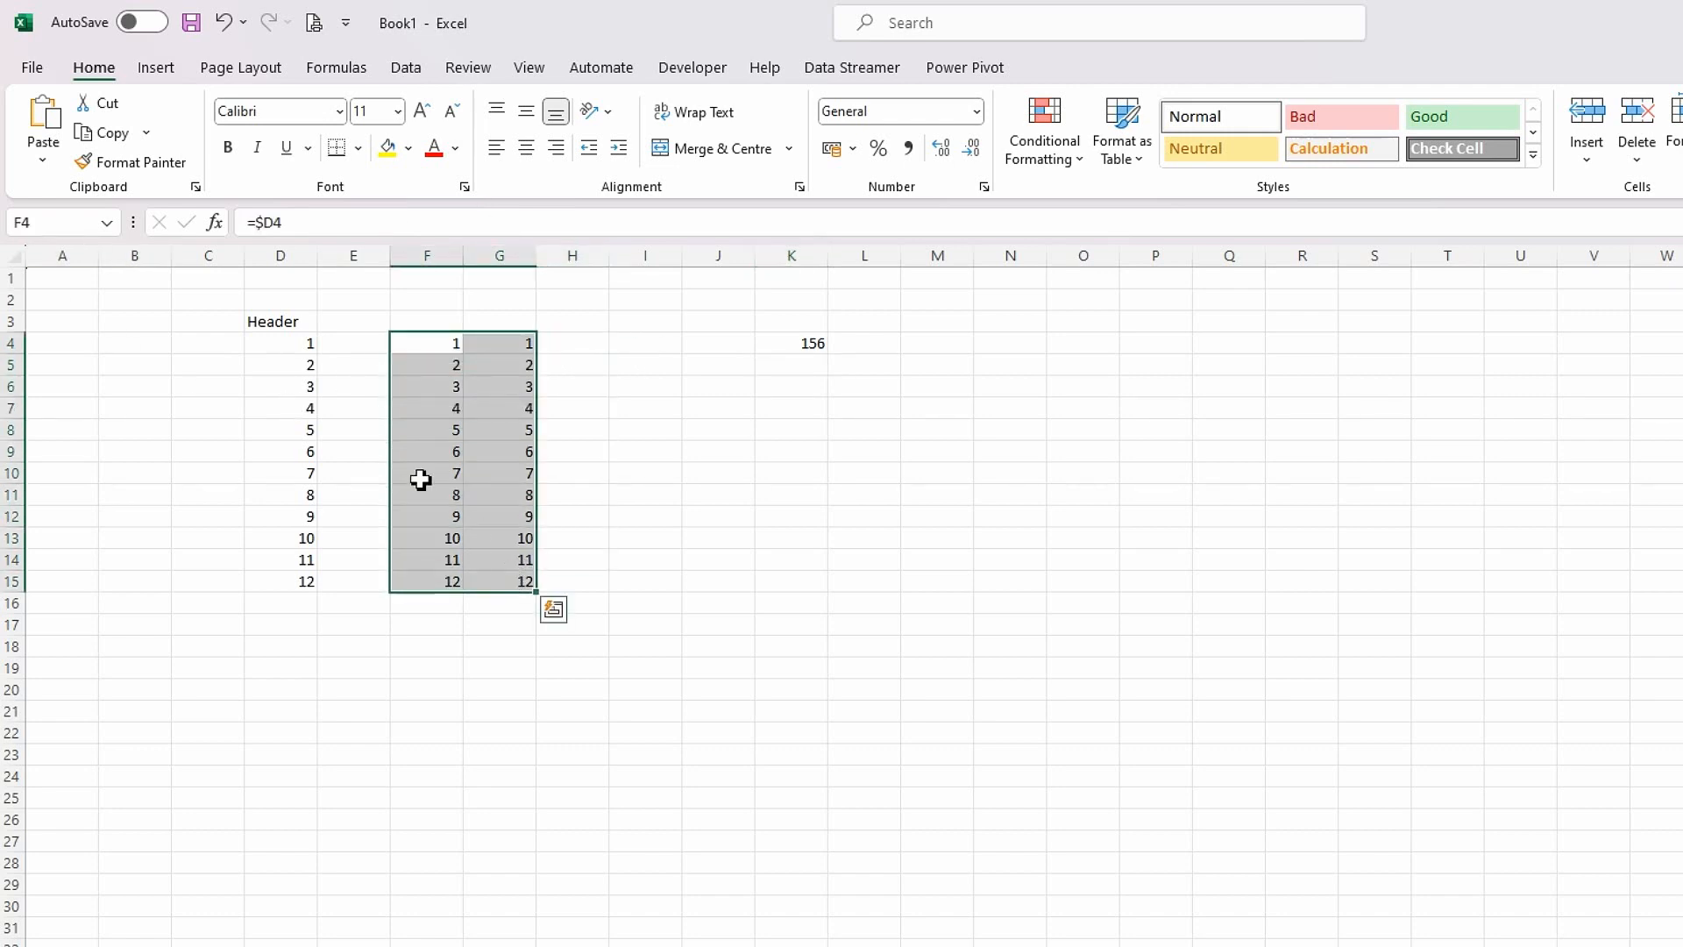
Remove the SUM wrapper from K4 so the formula is just =OFFSET(D4,0,2,12,2).
left_click(789, 350)
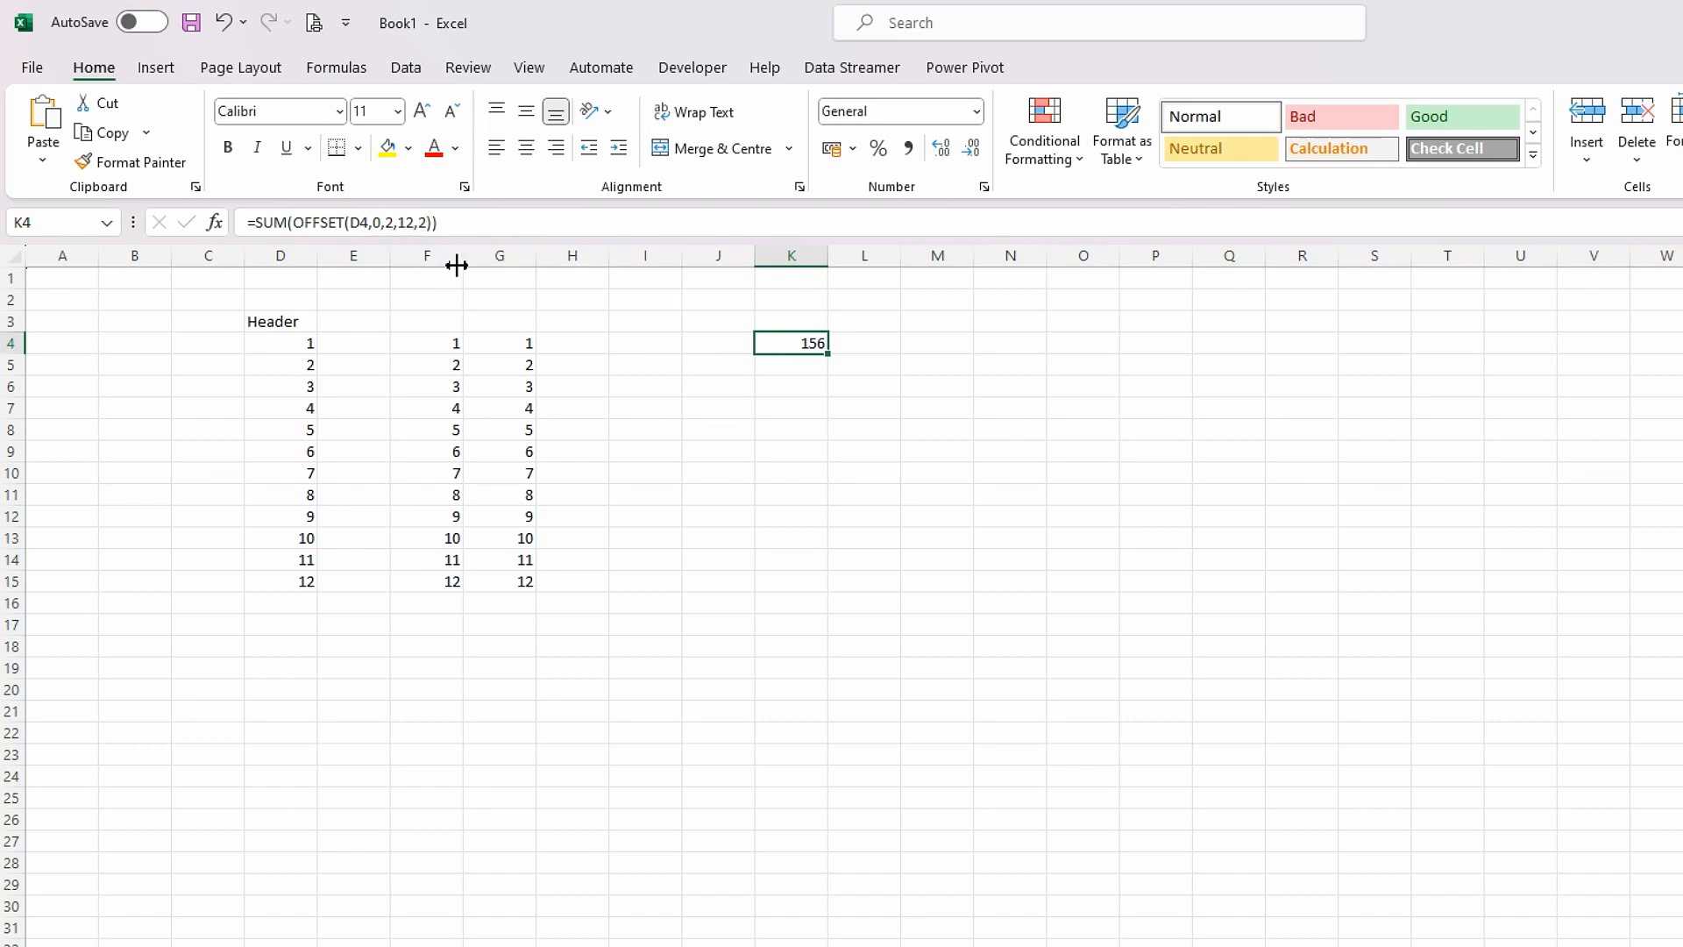
left_click(299, 224)
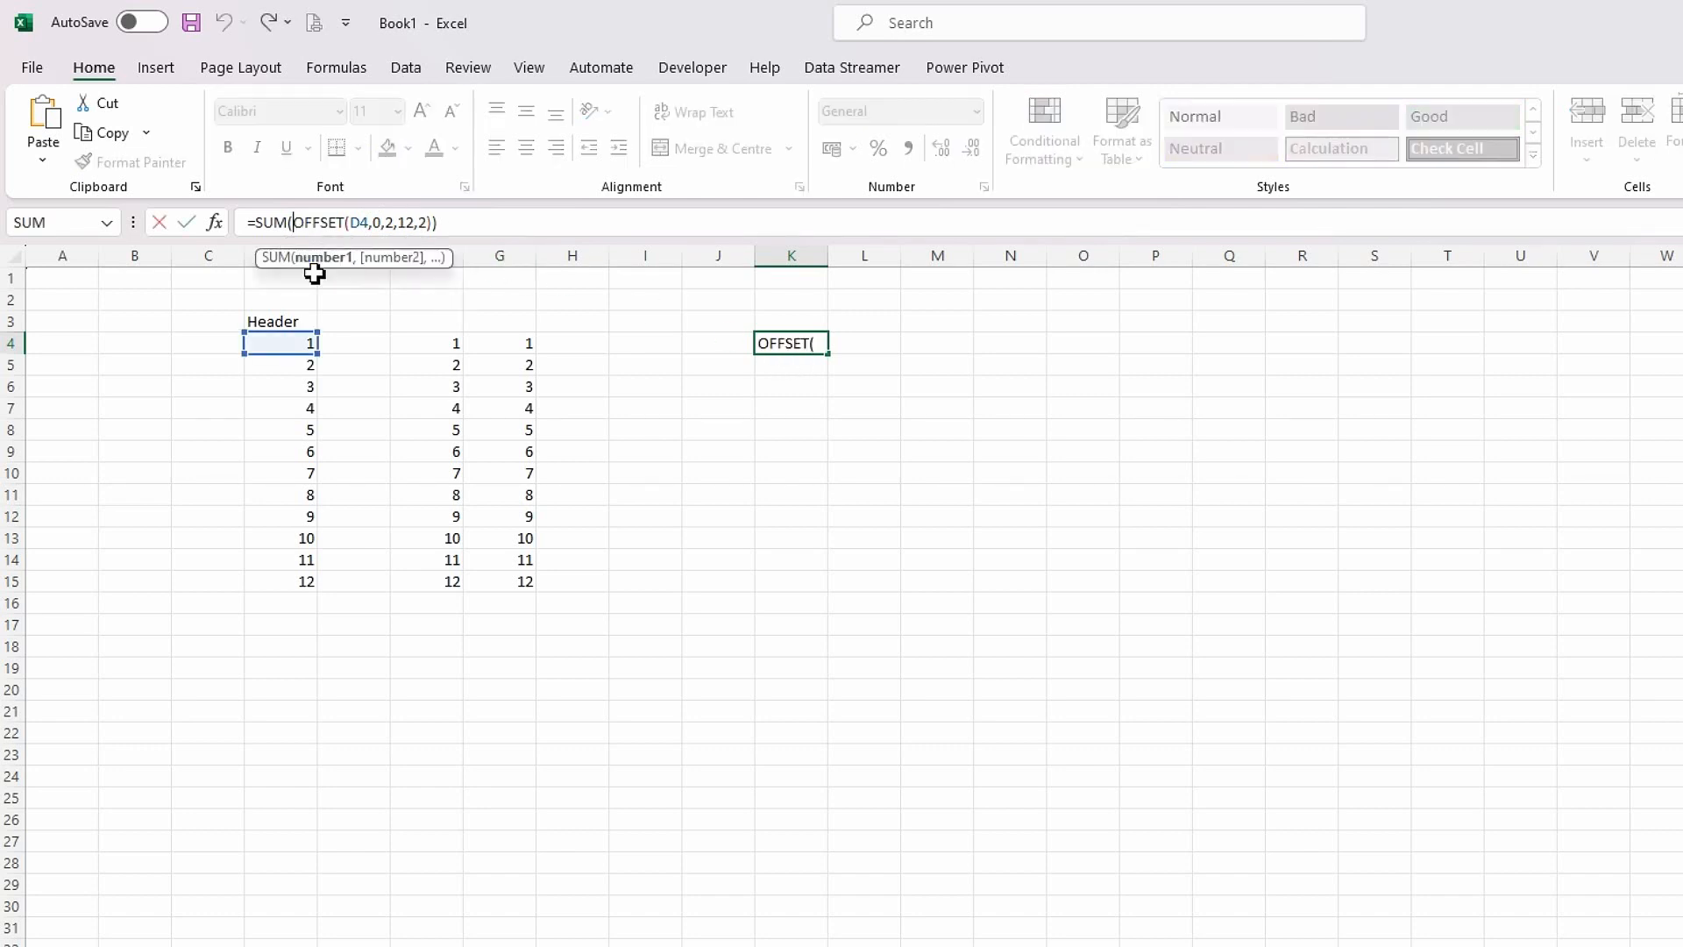
key("BackSpace")
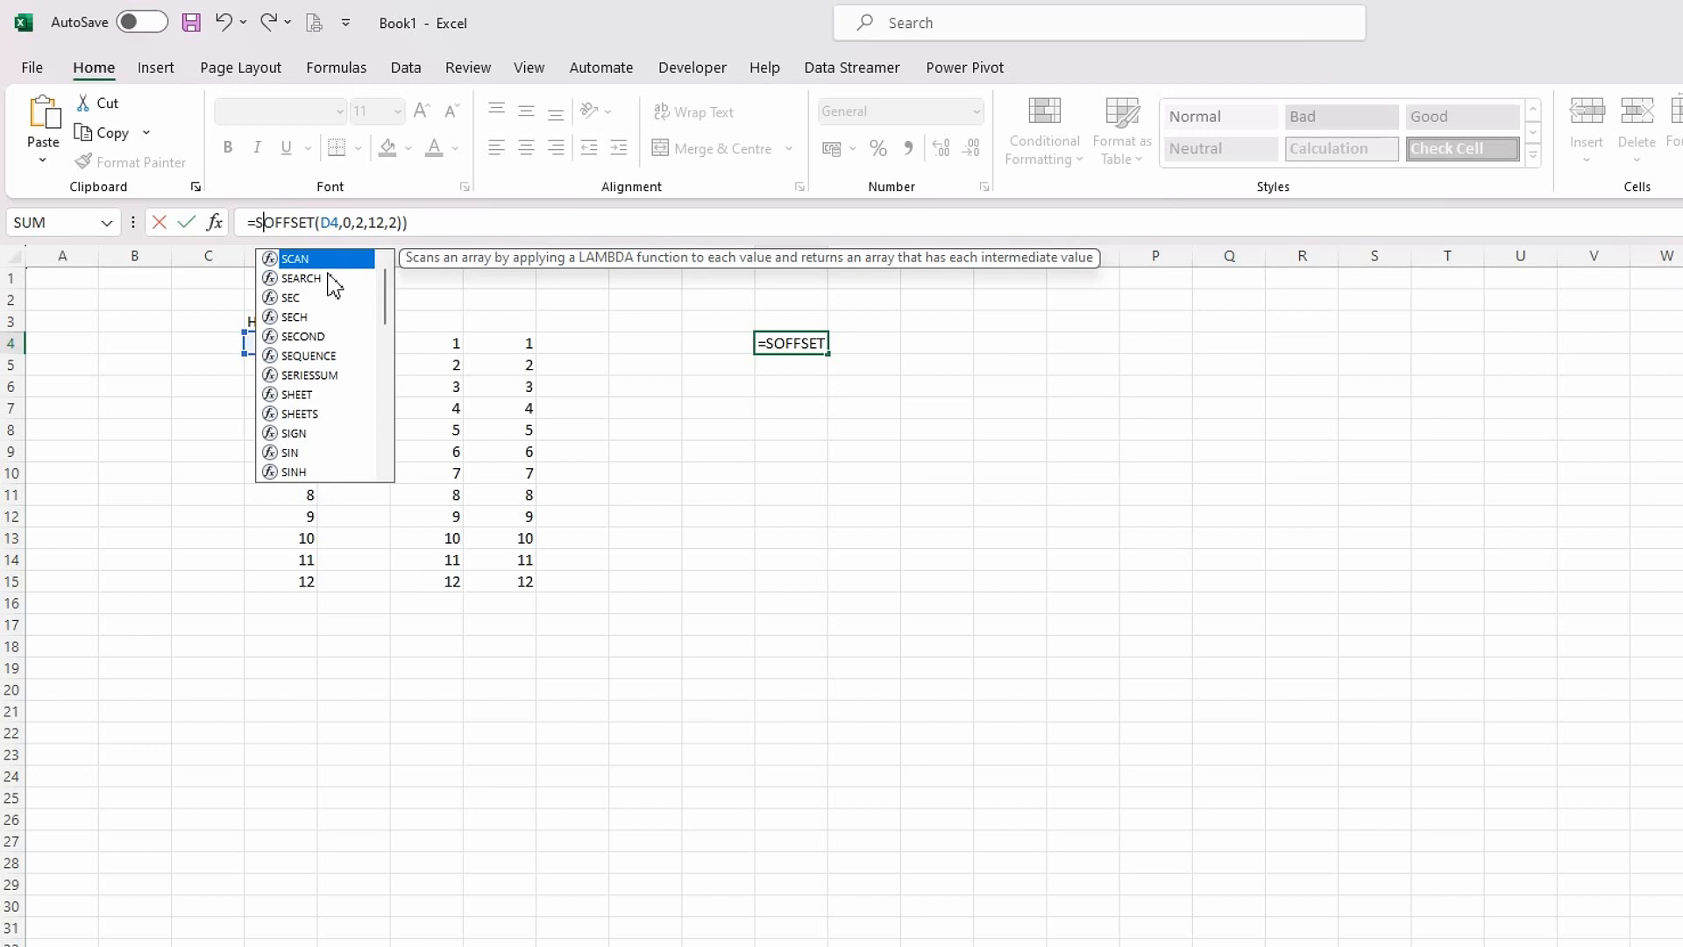
key("BackSpace")
left_click(408, 222)
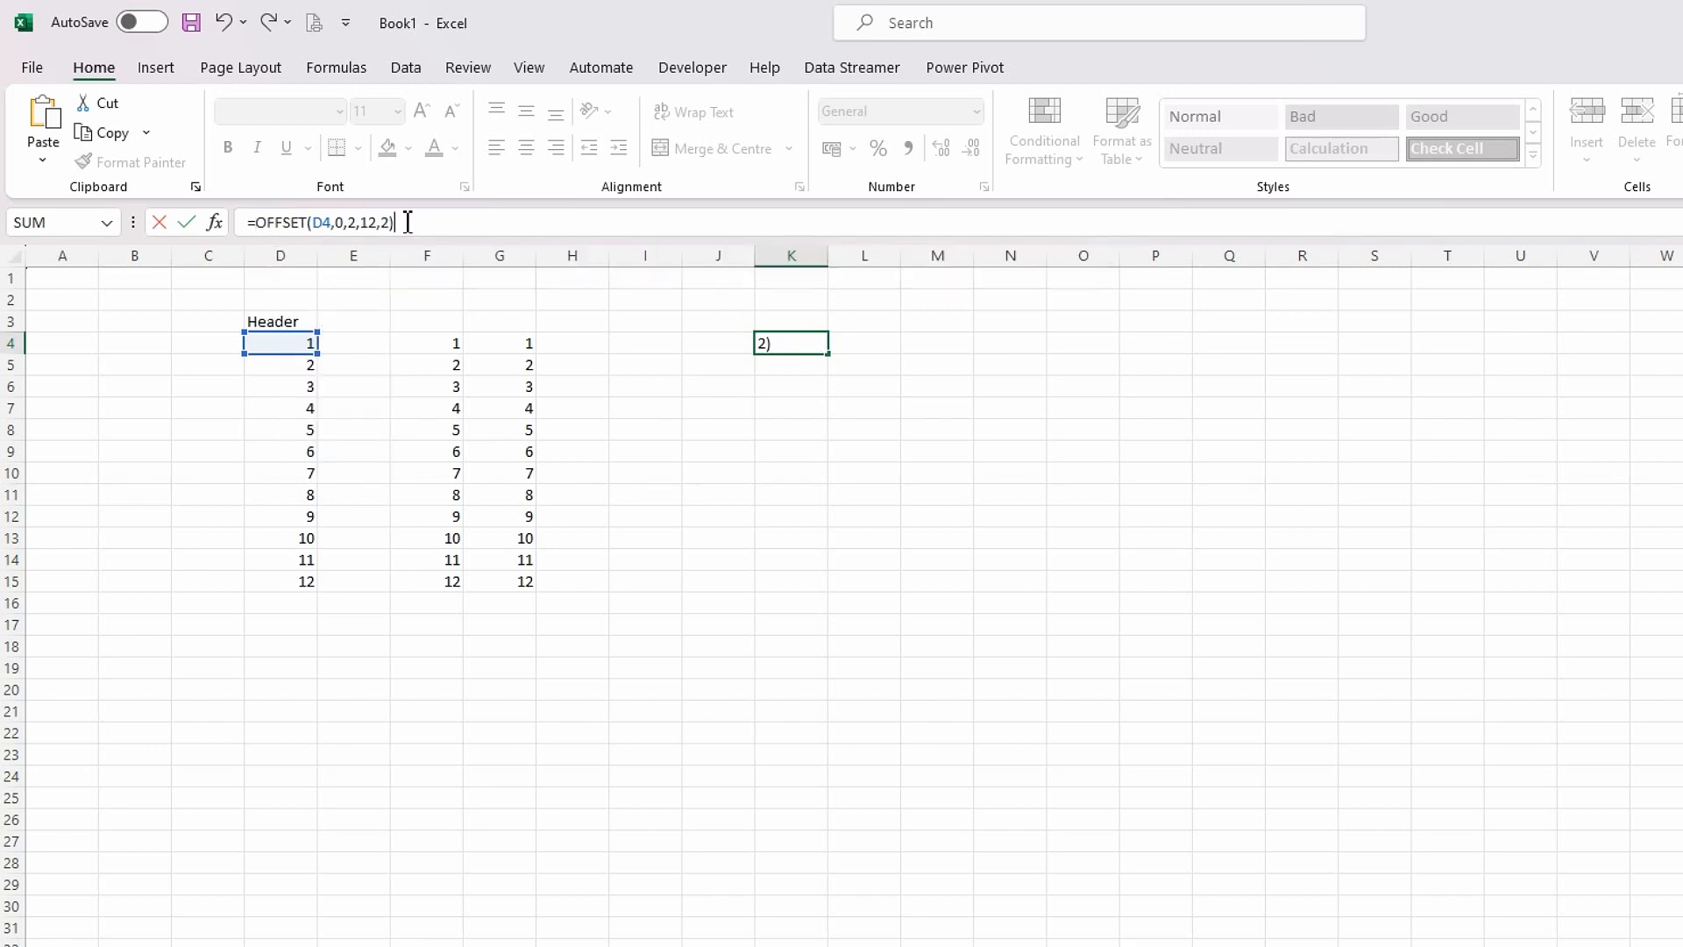
key("Return")
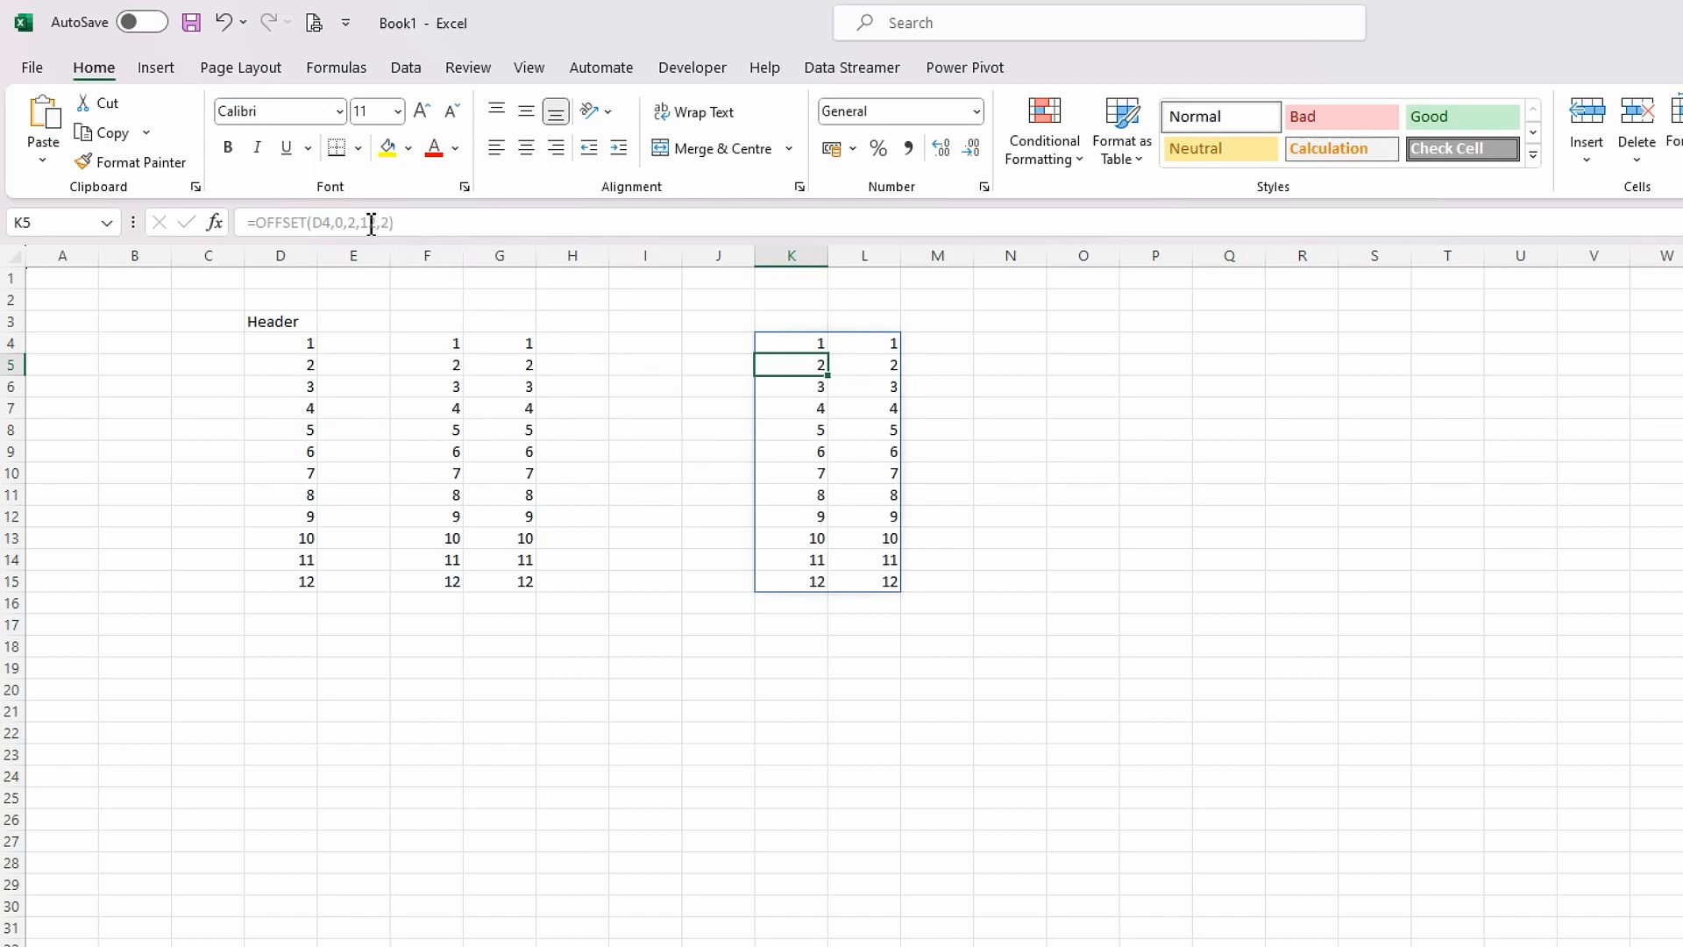
left_click(778, 344)
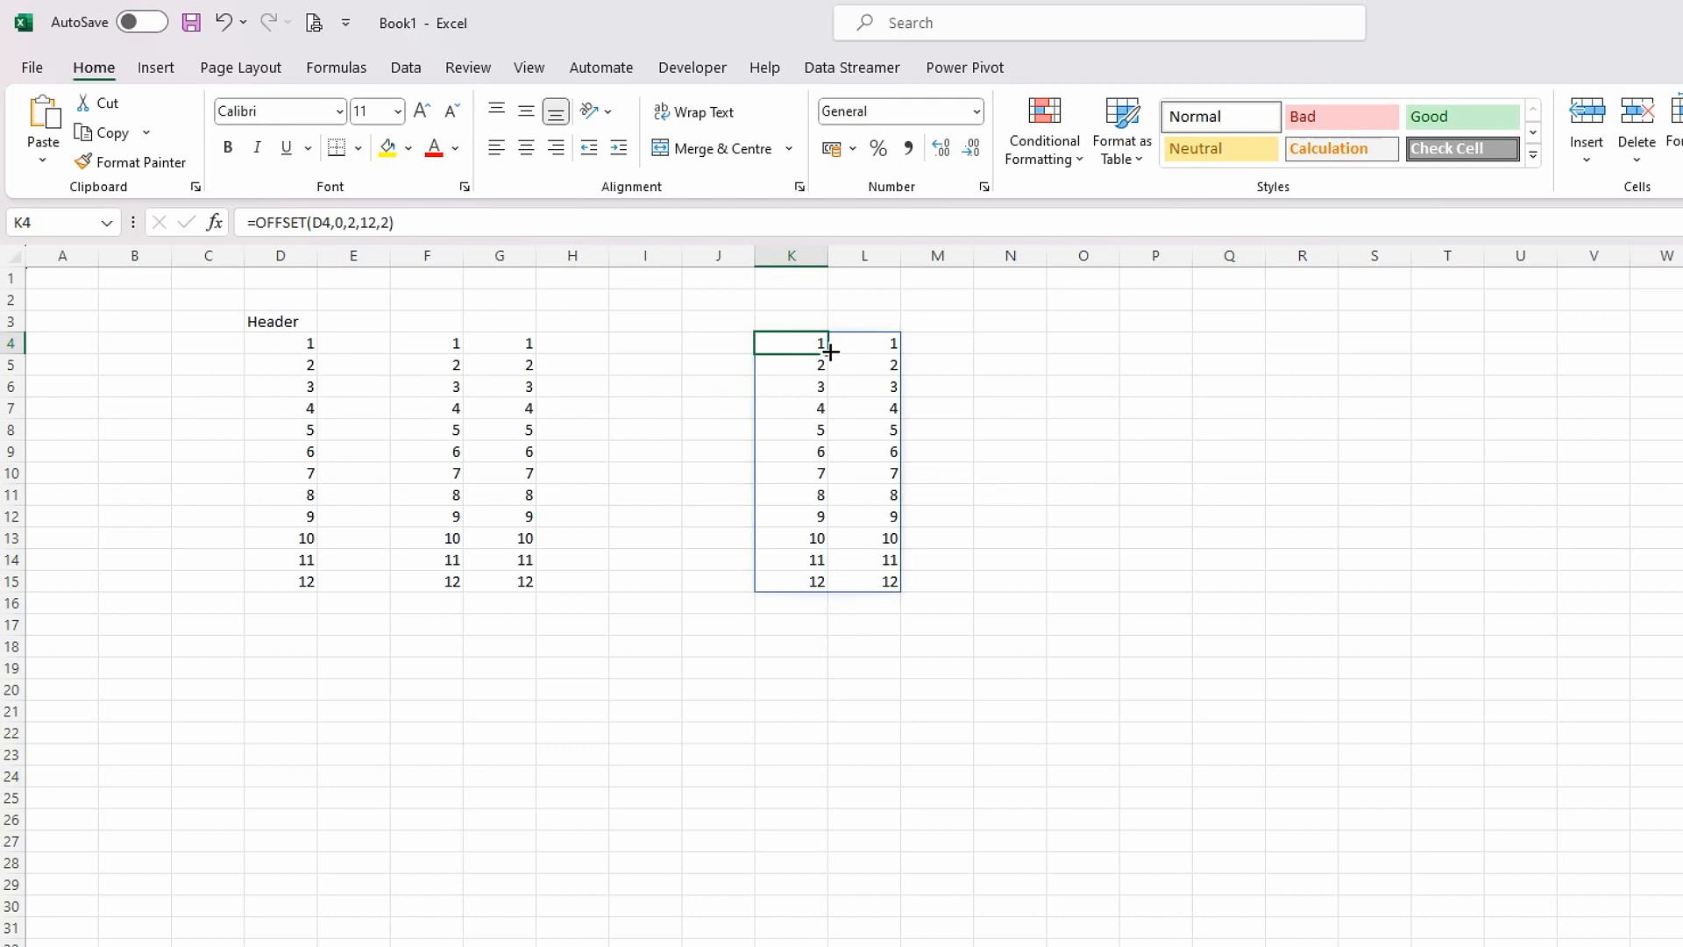
left_click(1028, 351)
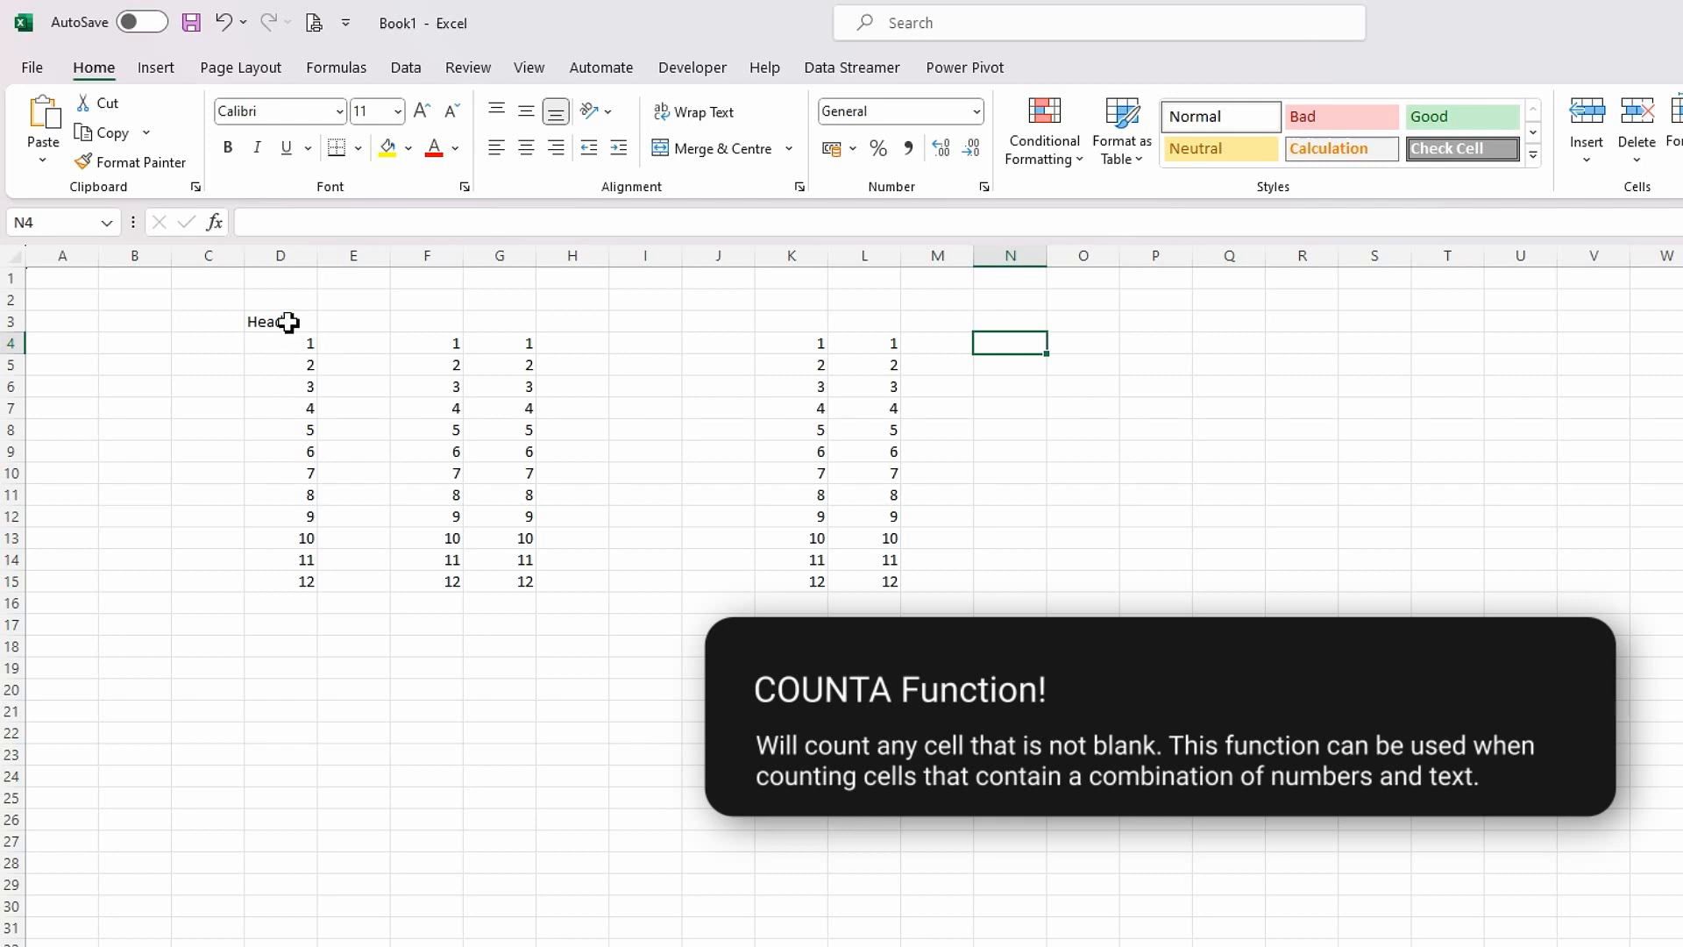
Replace the series in column D with A in D4 and B in D5, repeated down to D15.
left_click(293, 348)
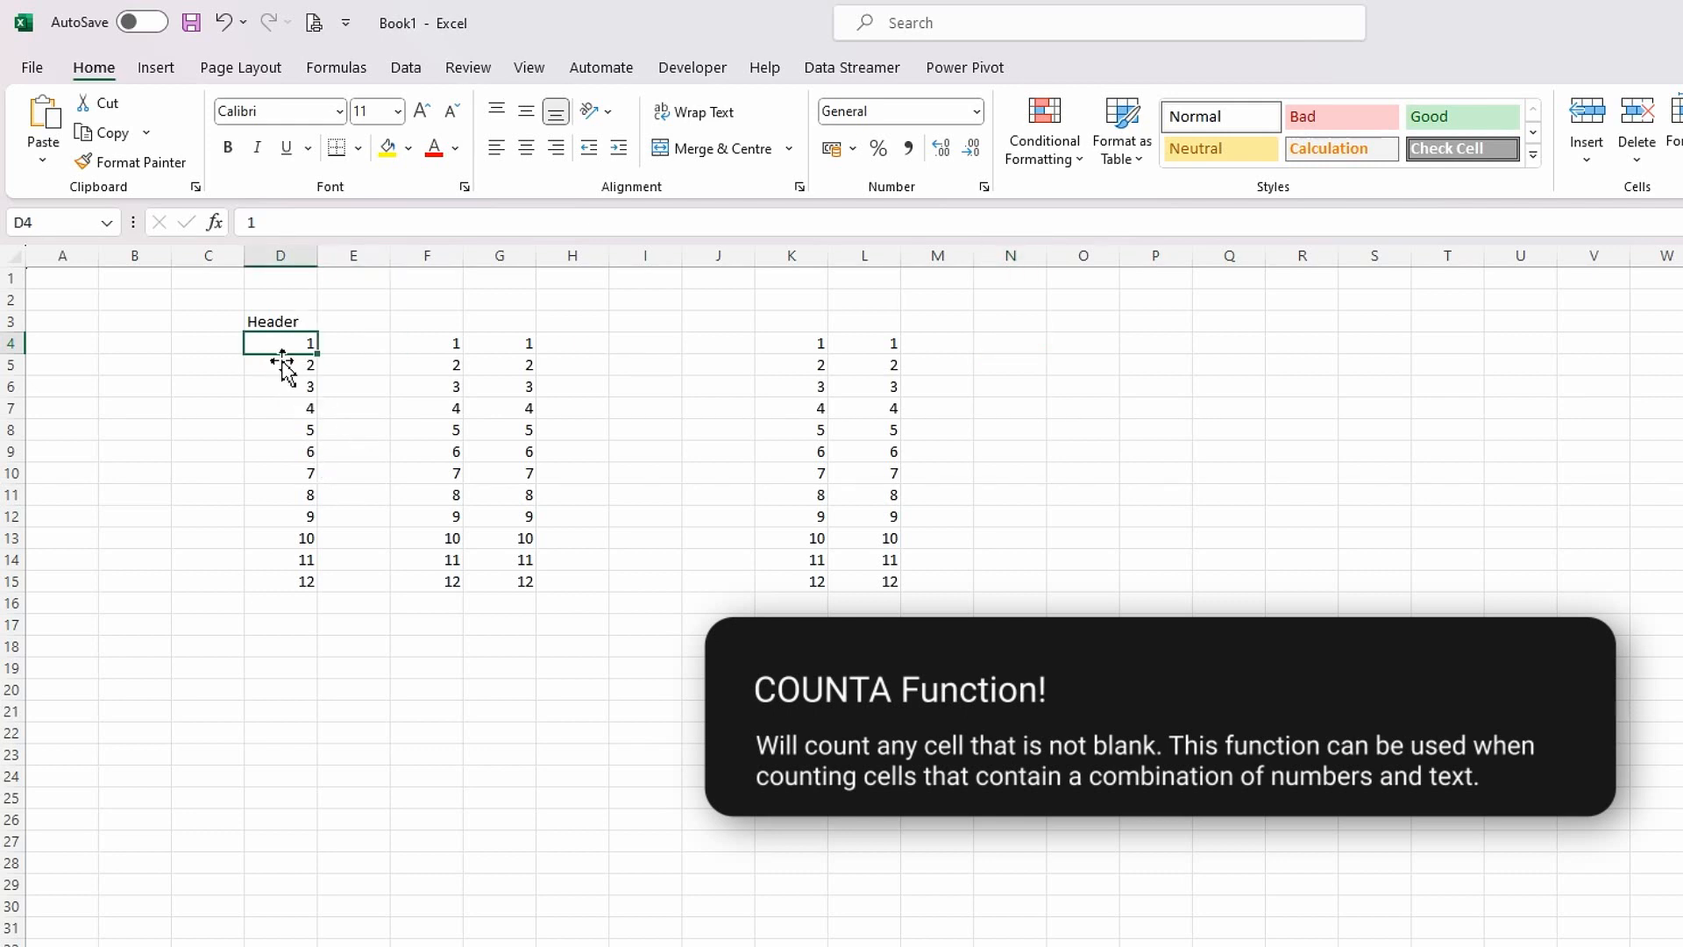
type("A")
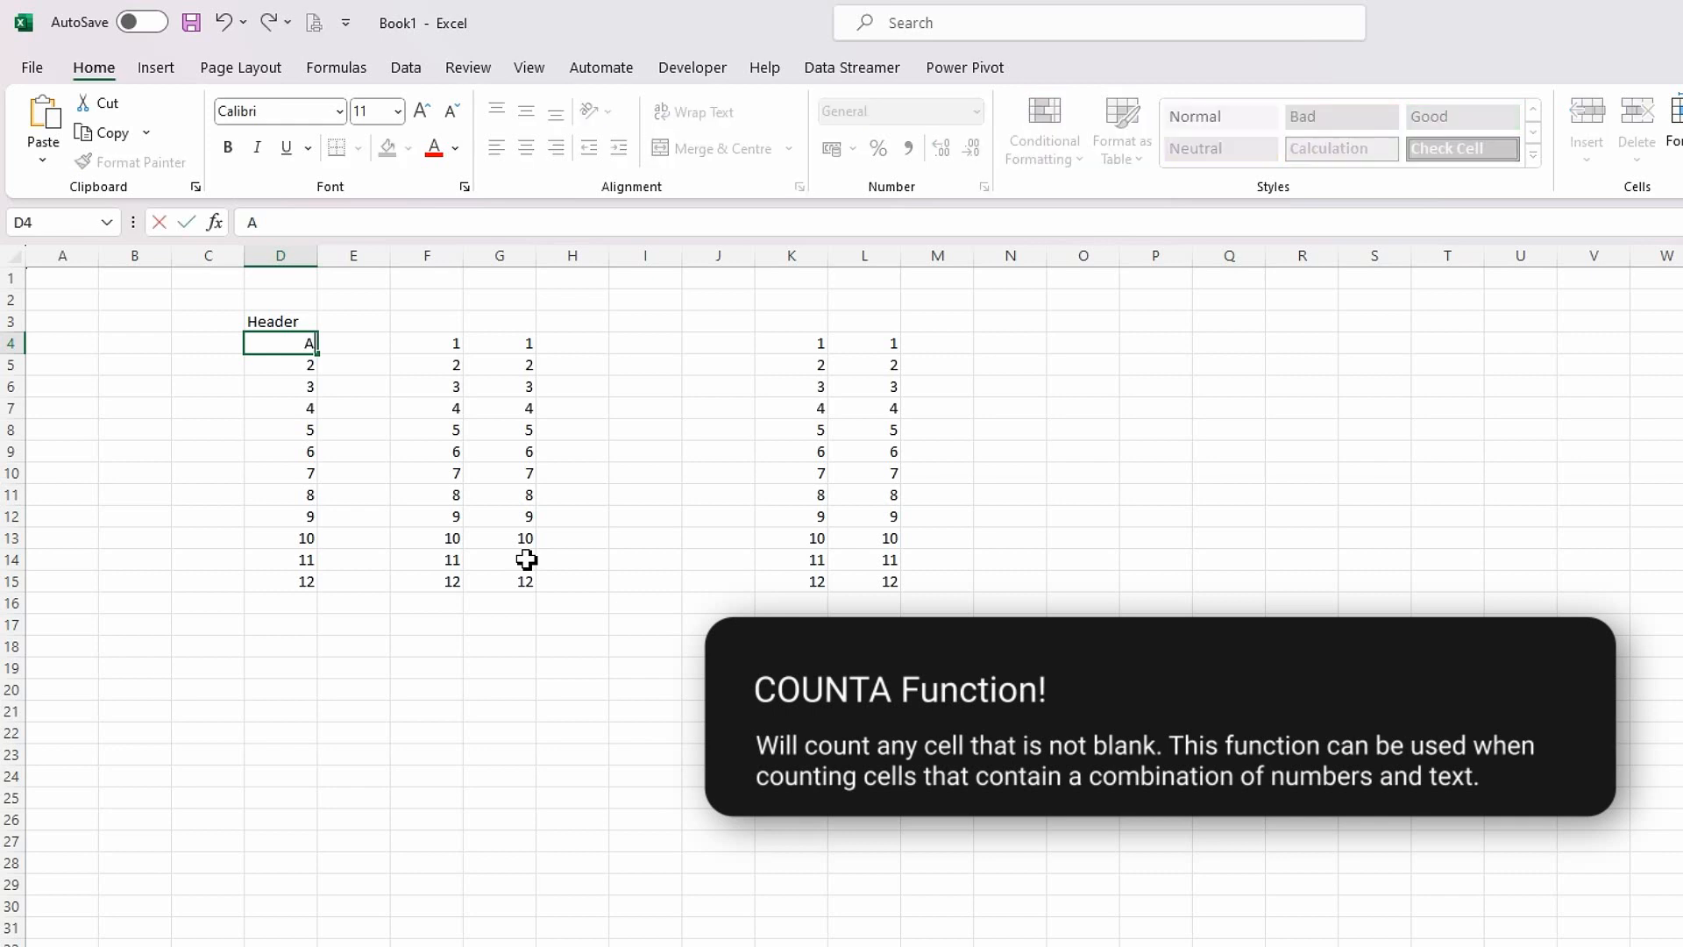
key("Return")
type("B")
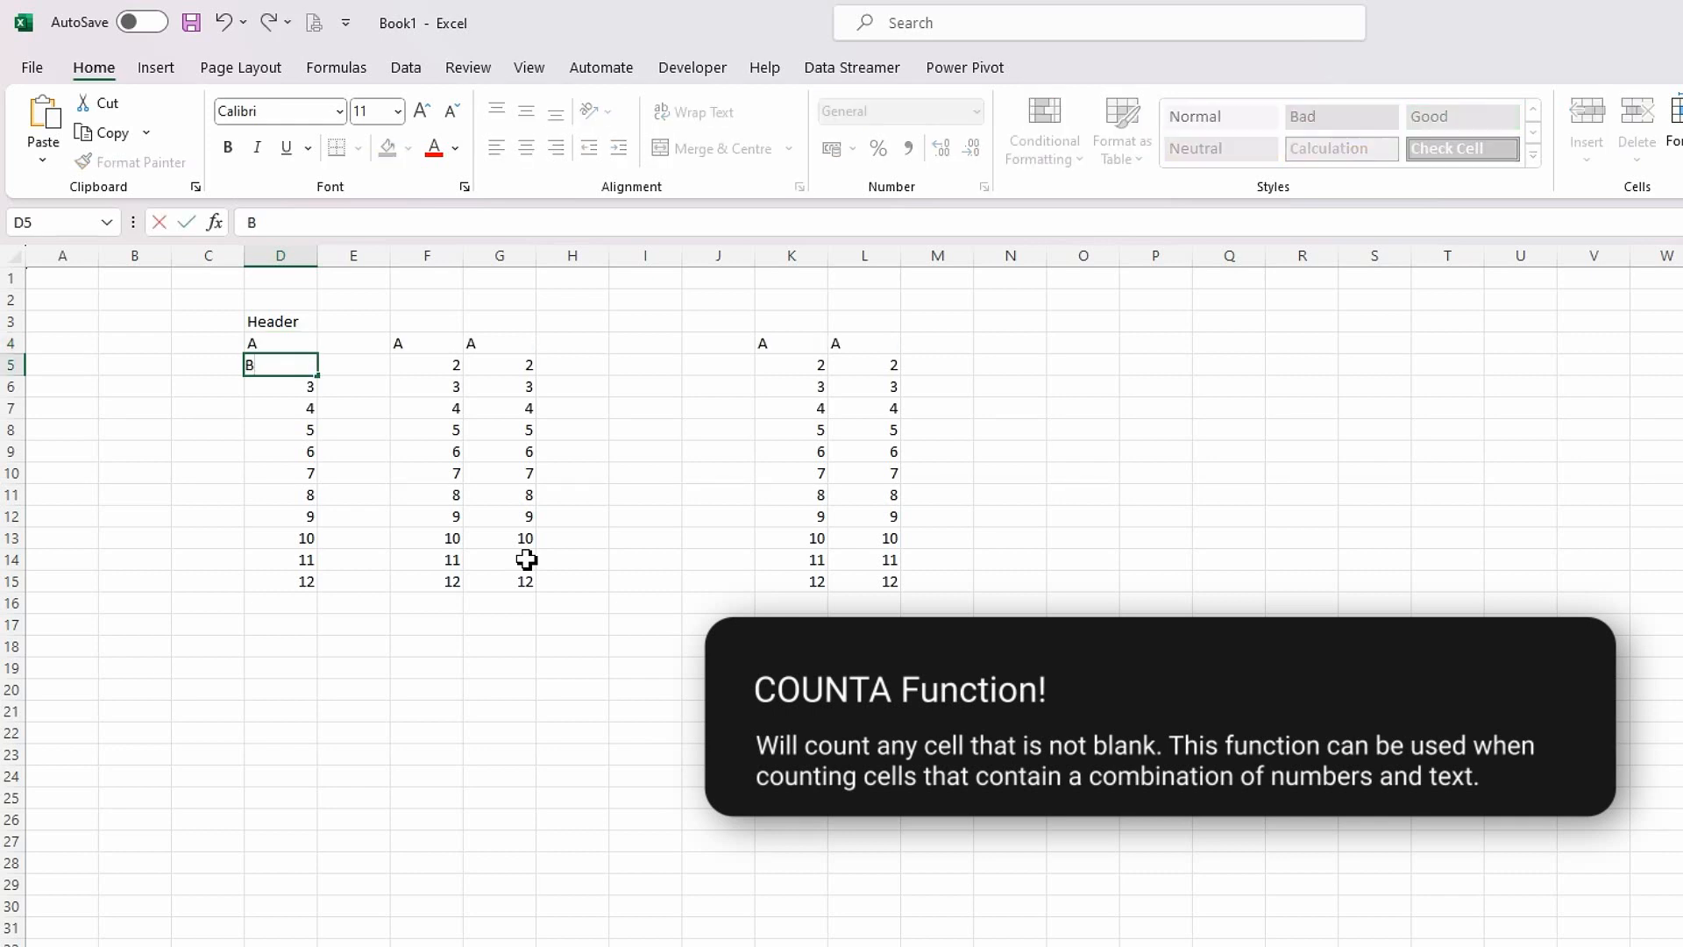
key("Return")
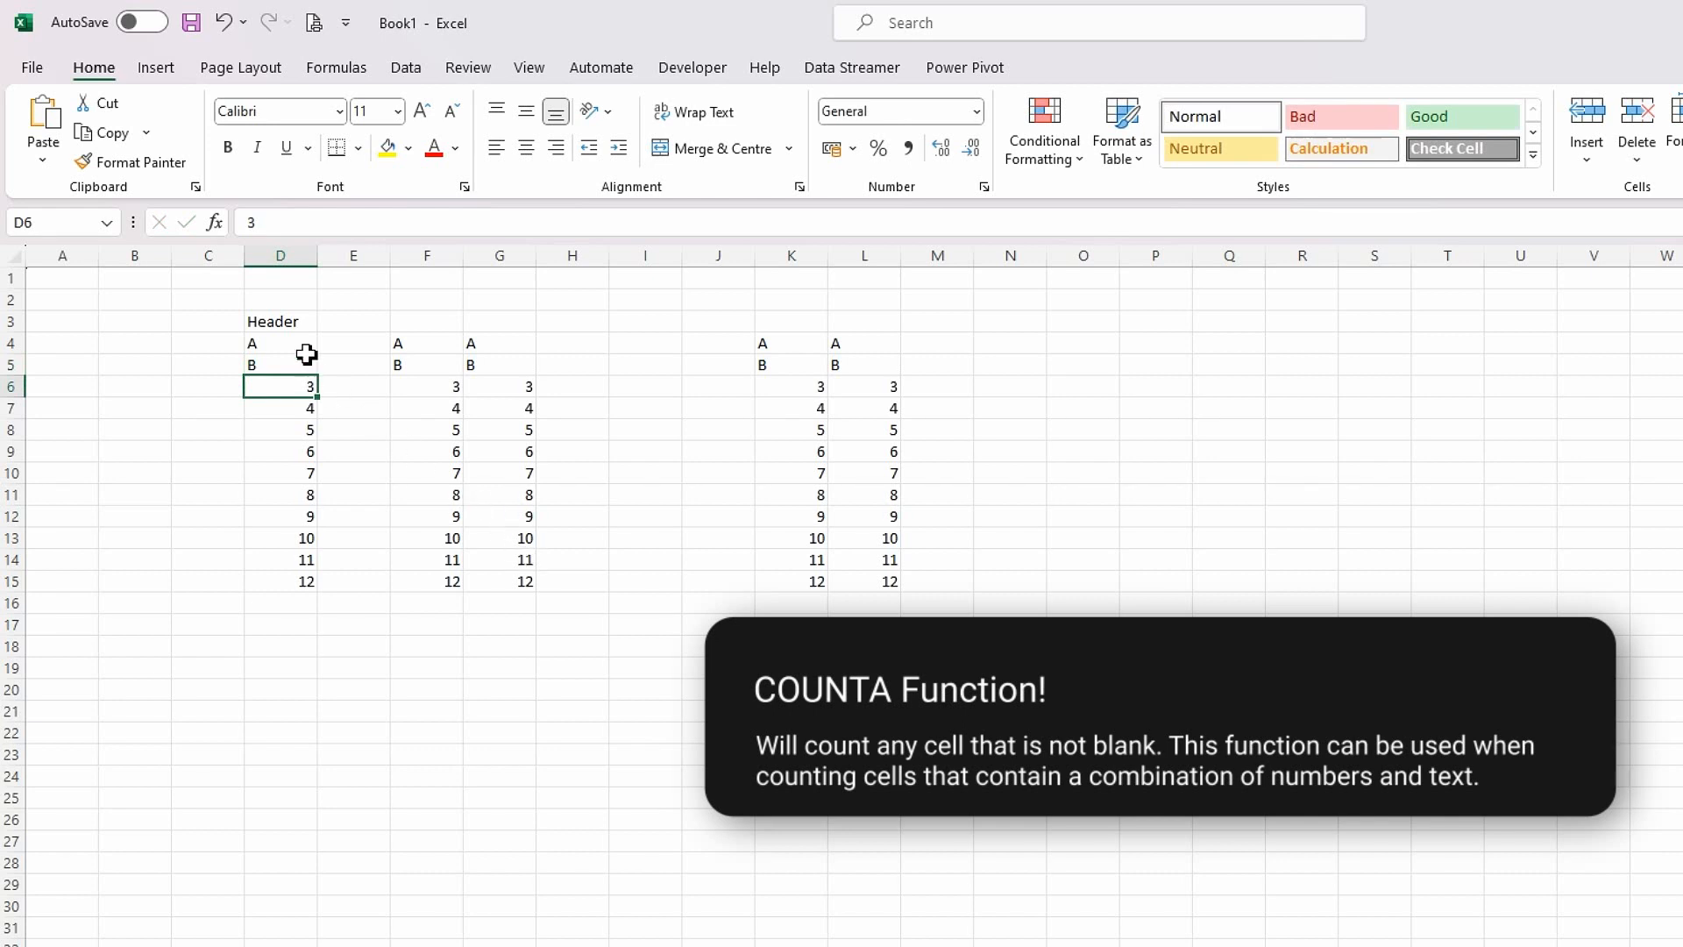
left_click_drag(296, 343, 325, 593)
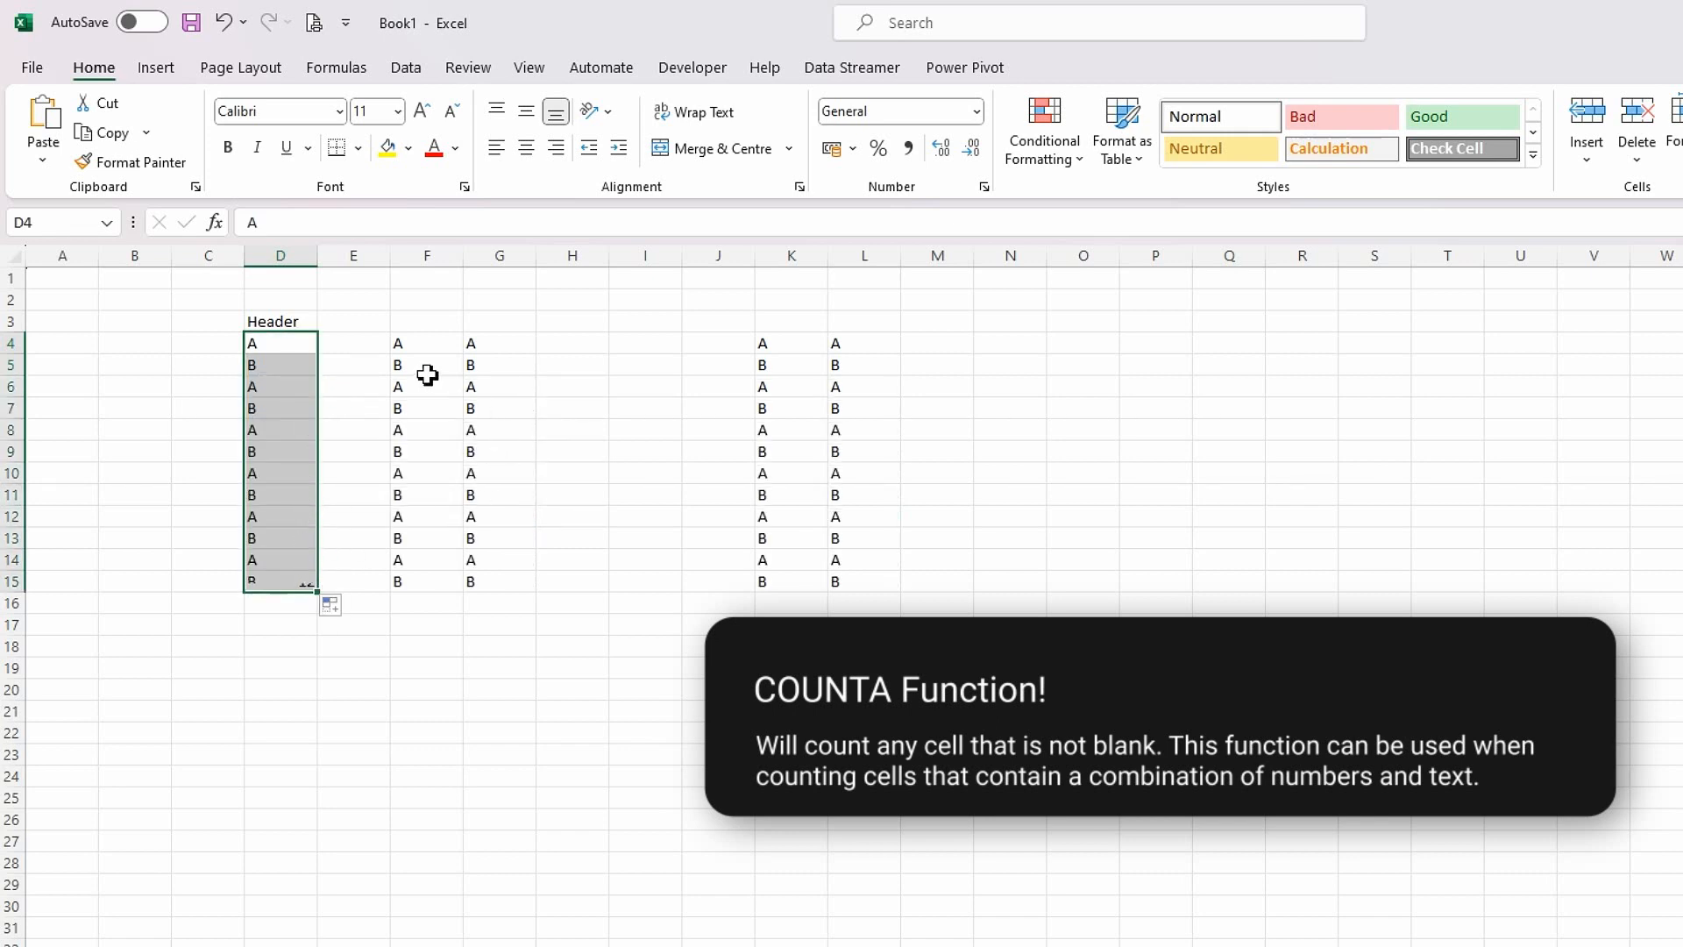
Enter the starting value 1 in both F4 and G4.
left_click(406, 347)
type("1")
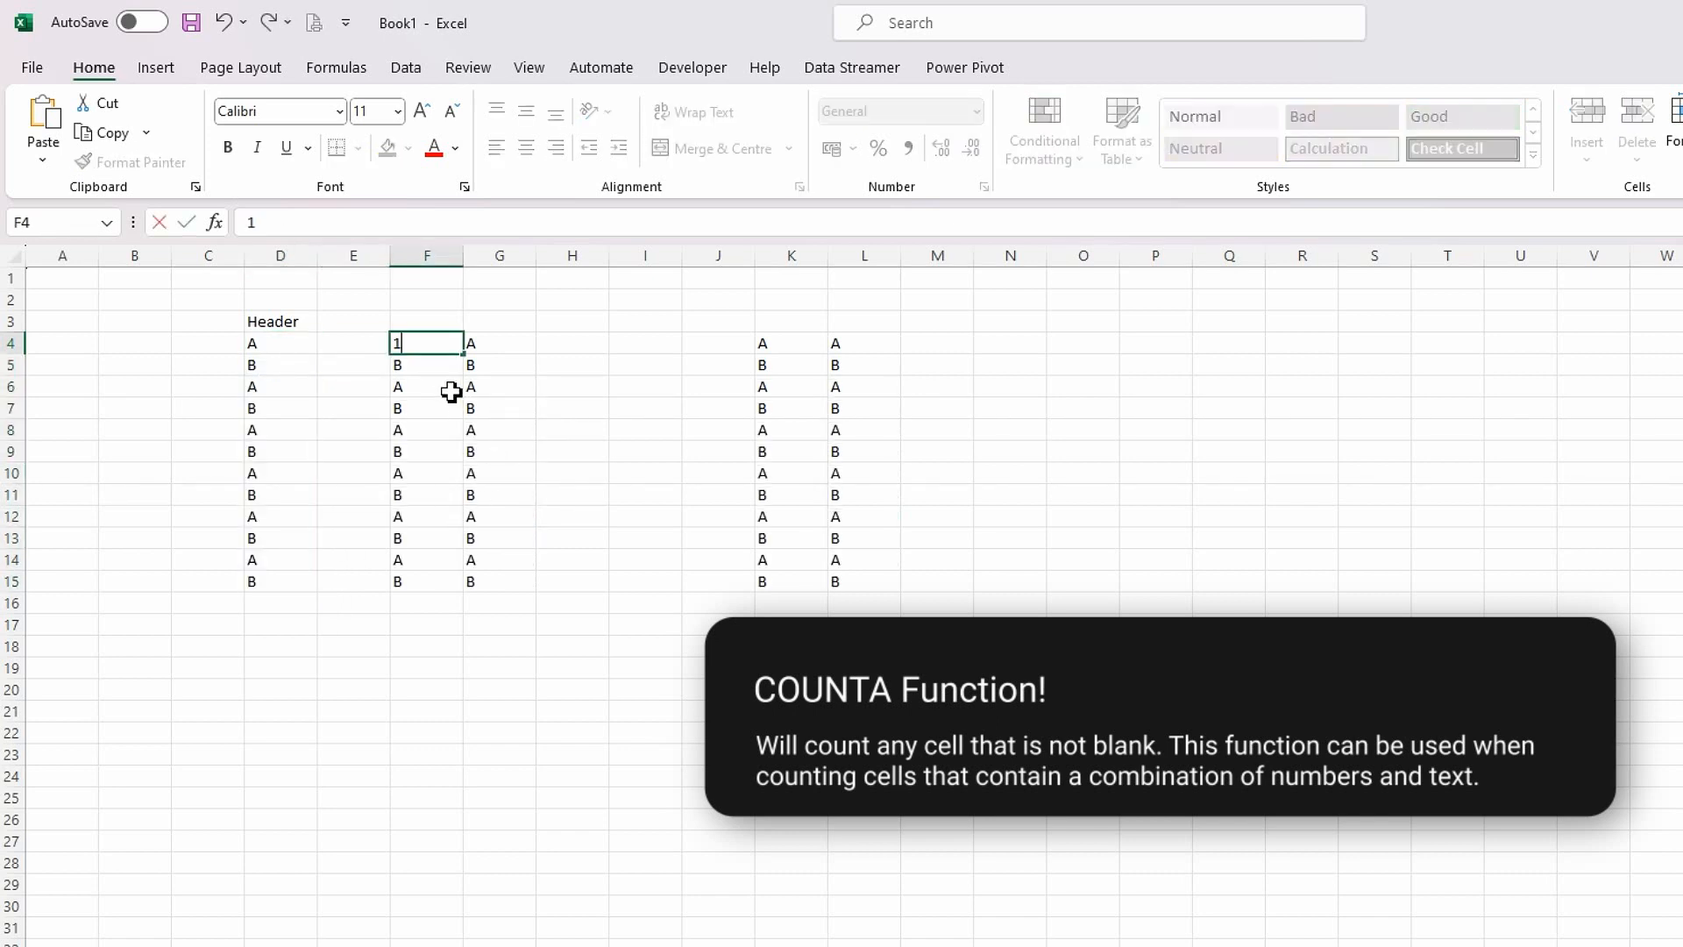
key("Tab")
type("1")
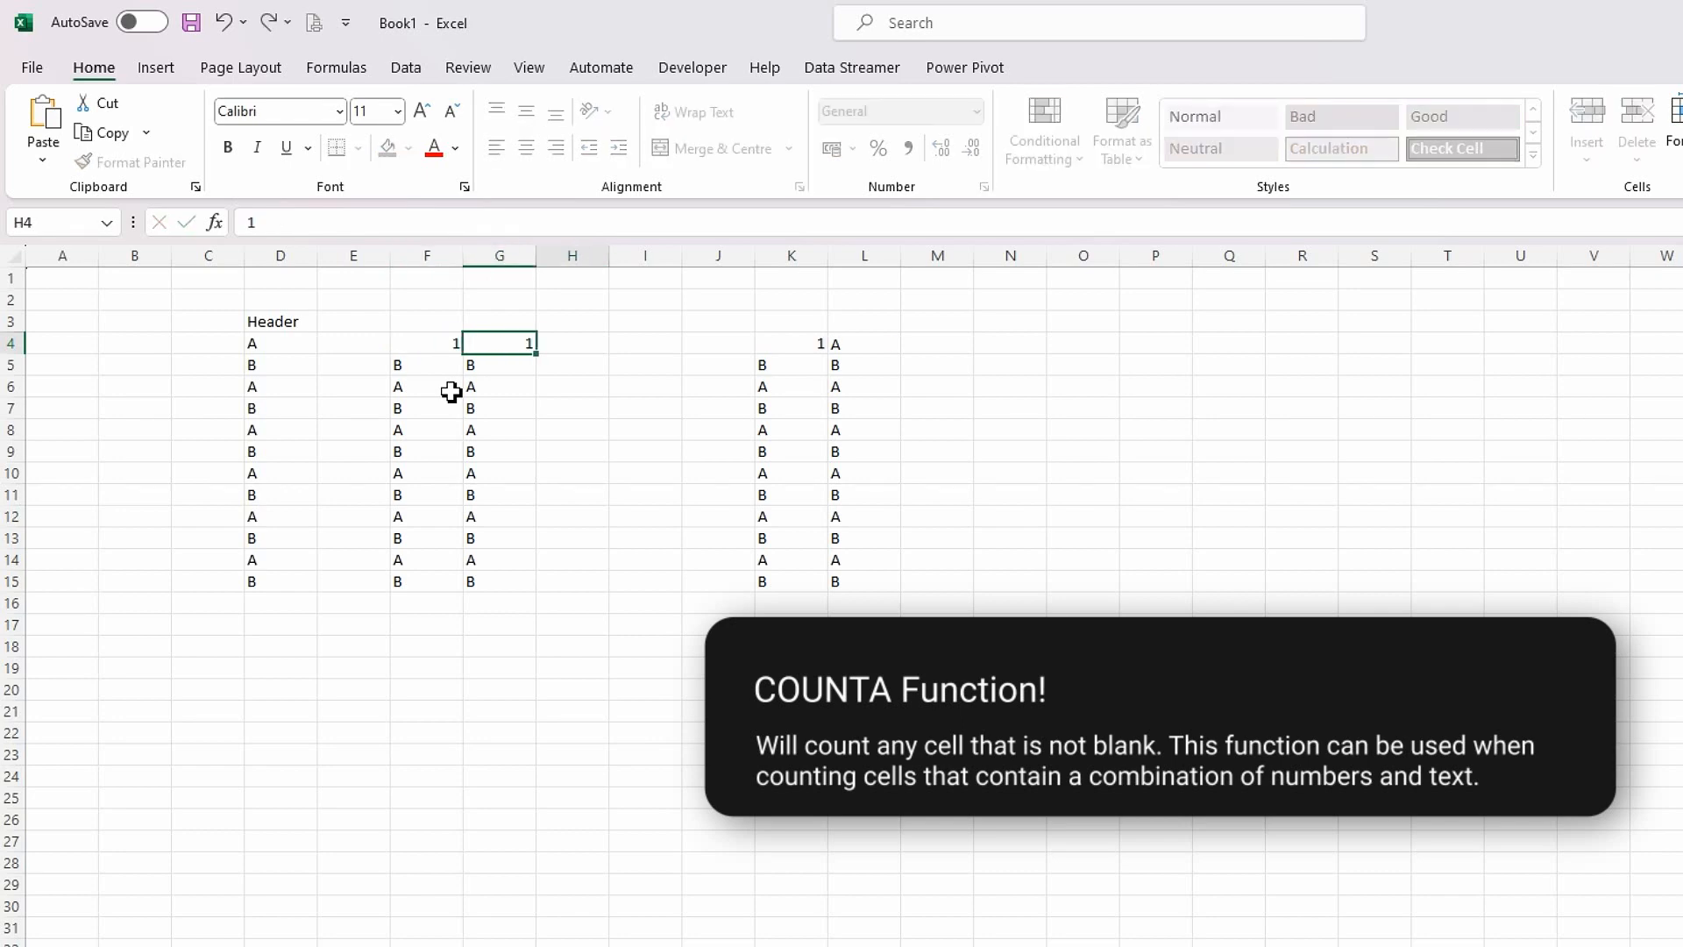
key("Tab")
Enter the formula =F4+1 in F5 and fill it across and down through G15.
left_click(424, 364)
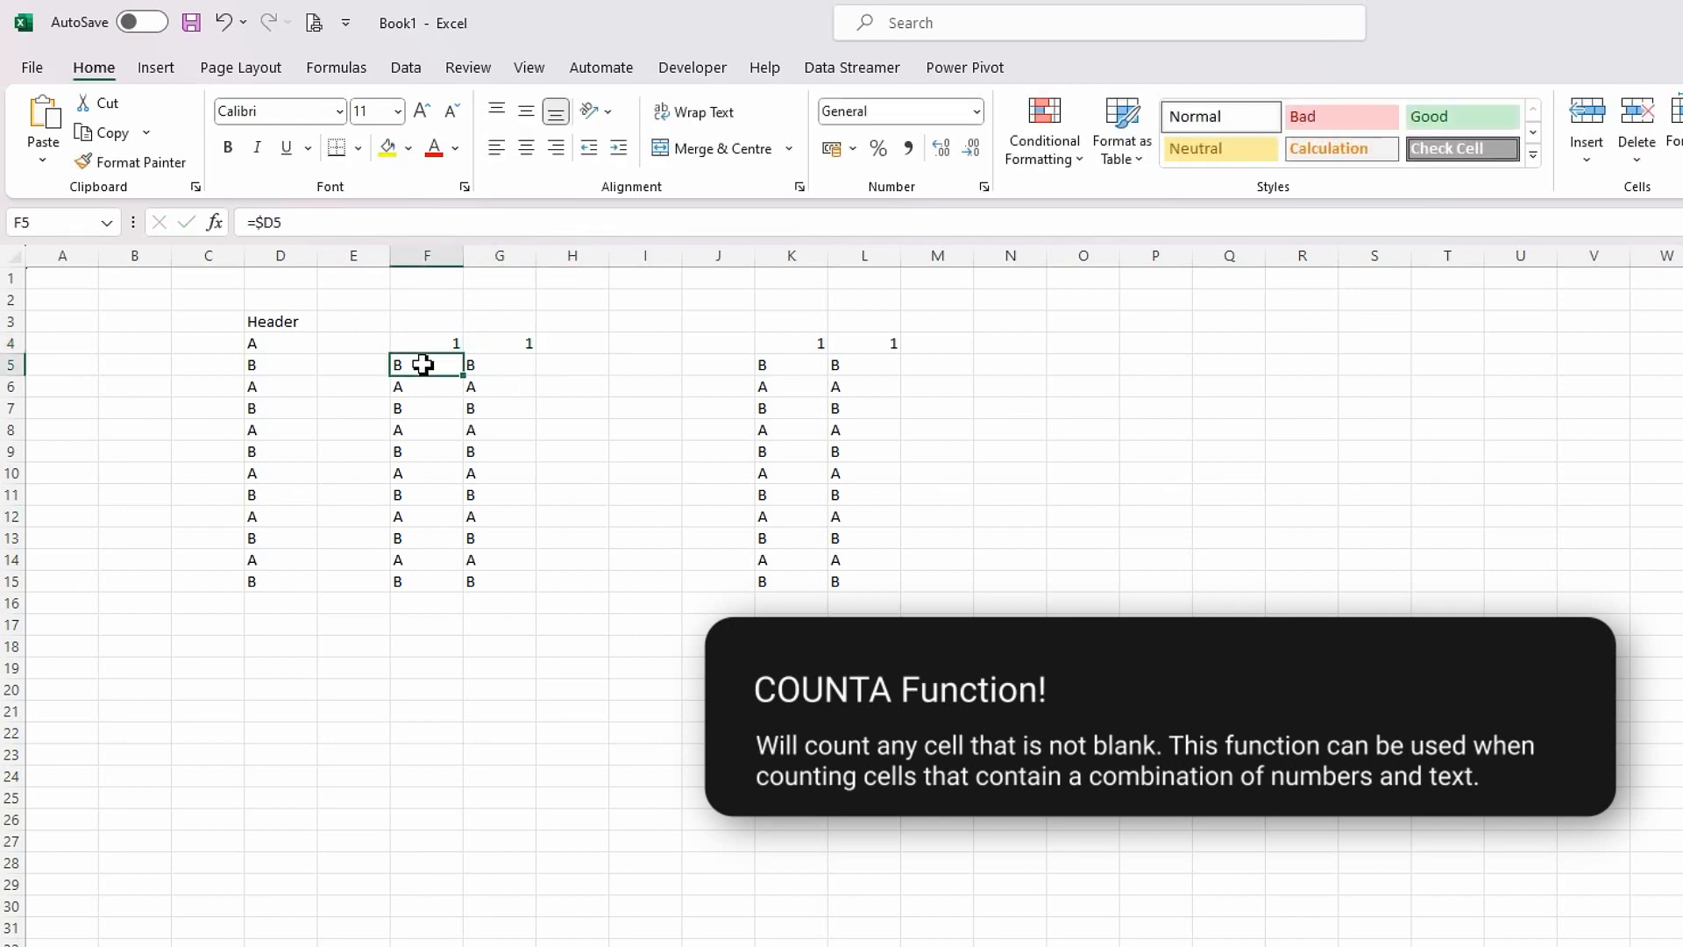
type("=")
left_click(435, 346)
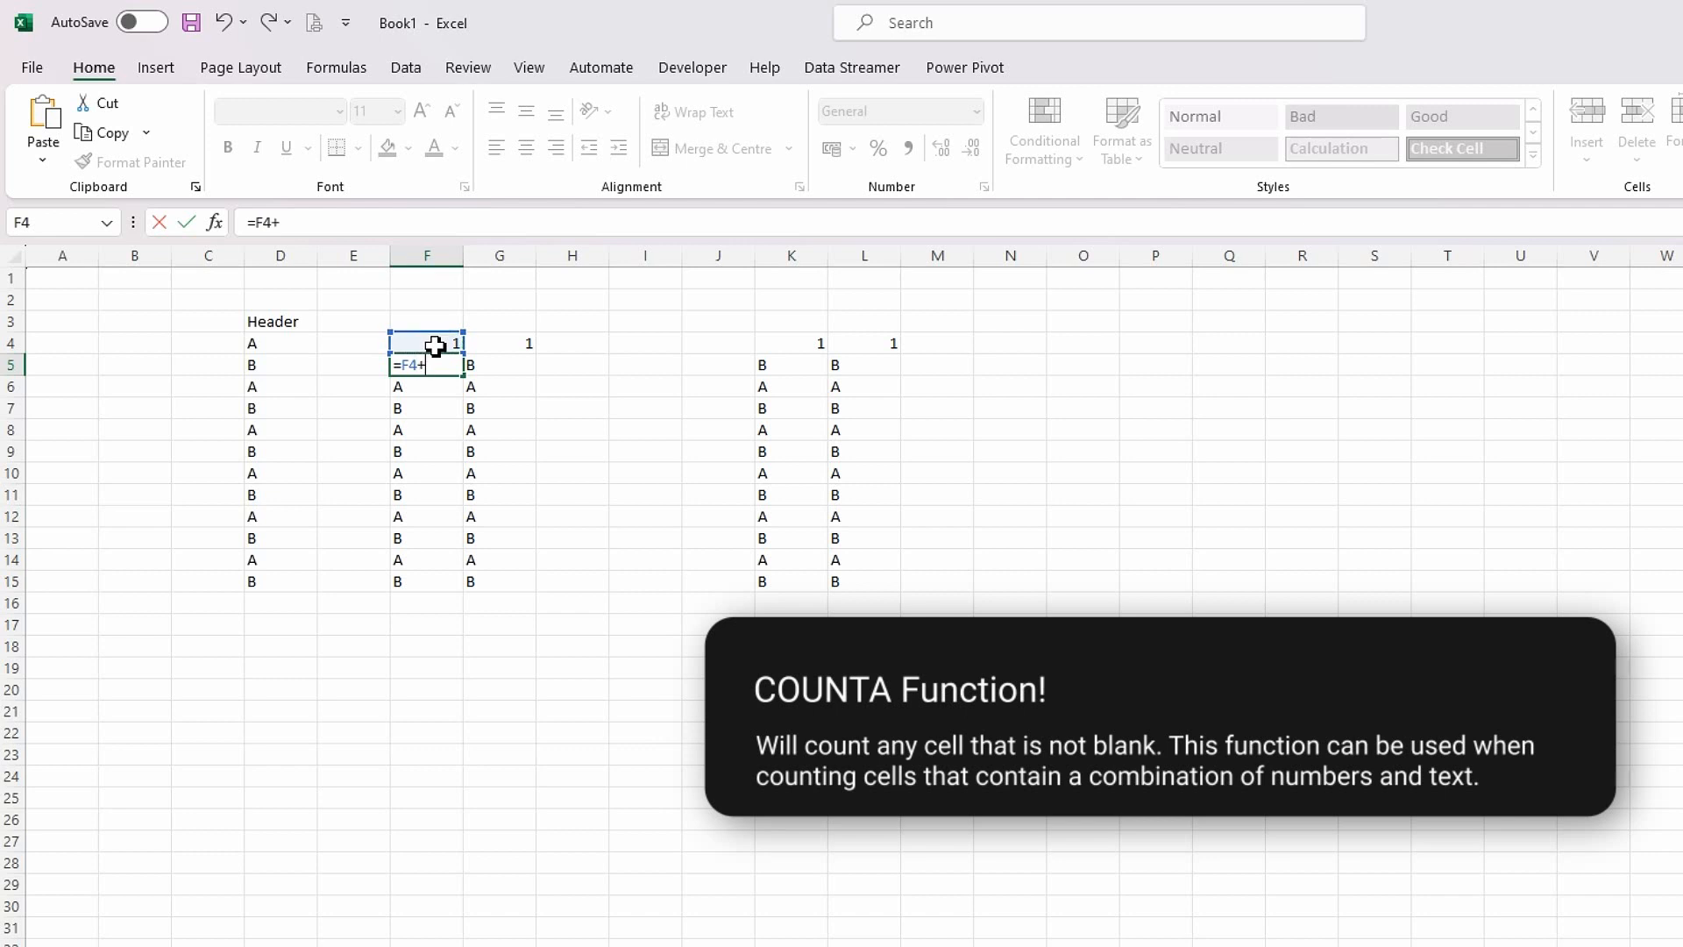
key("Return")
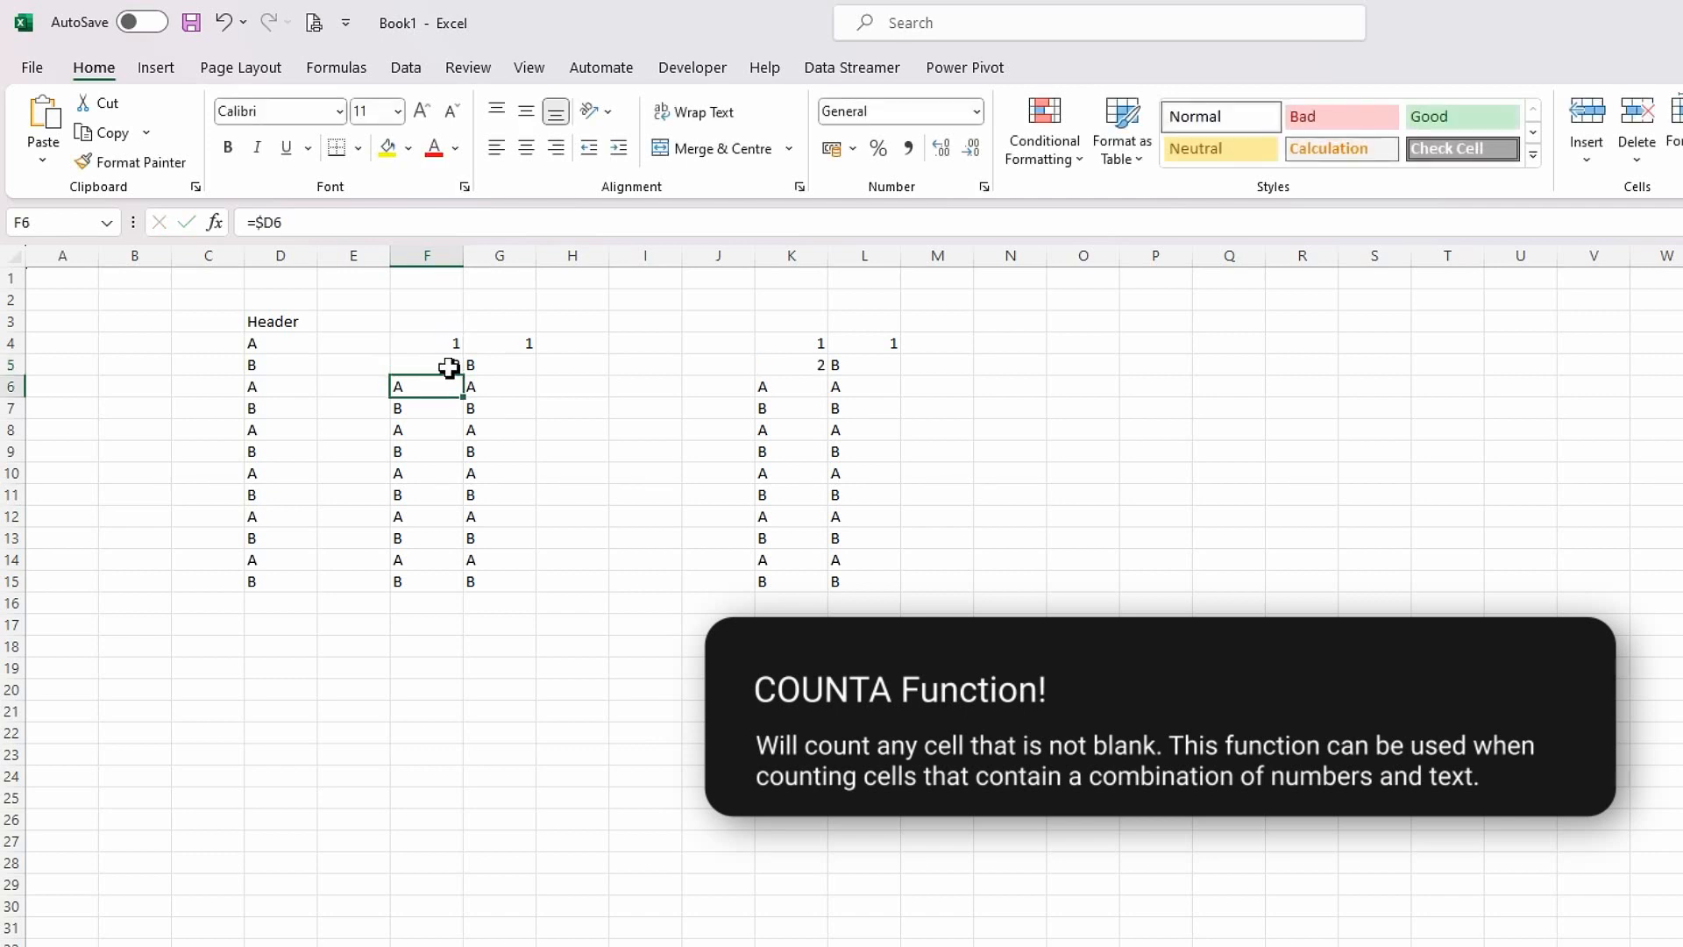
left_click(445, 365)
left_click_drag(472, 378, 541, 593)
left_click(434, 474)
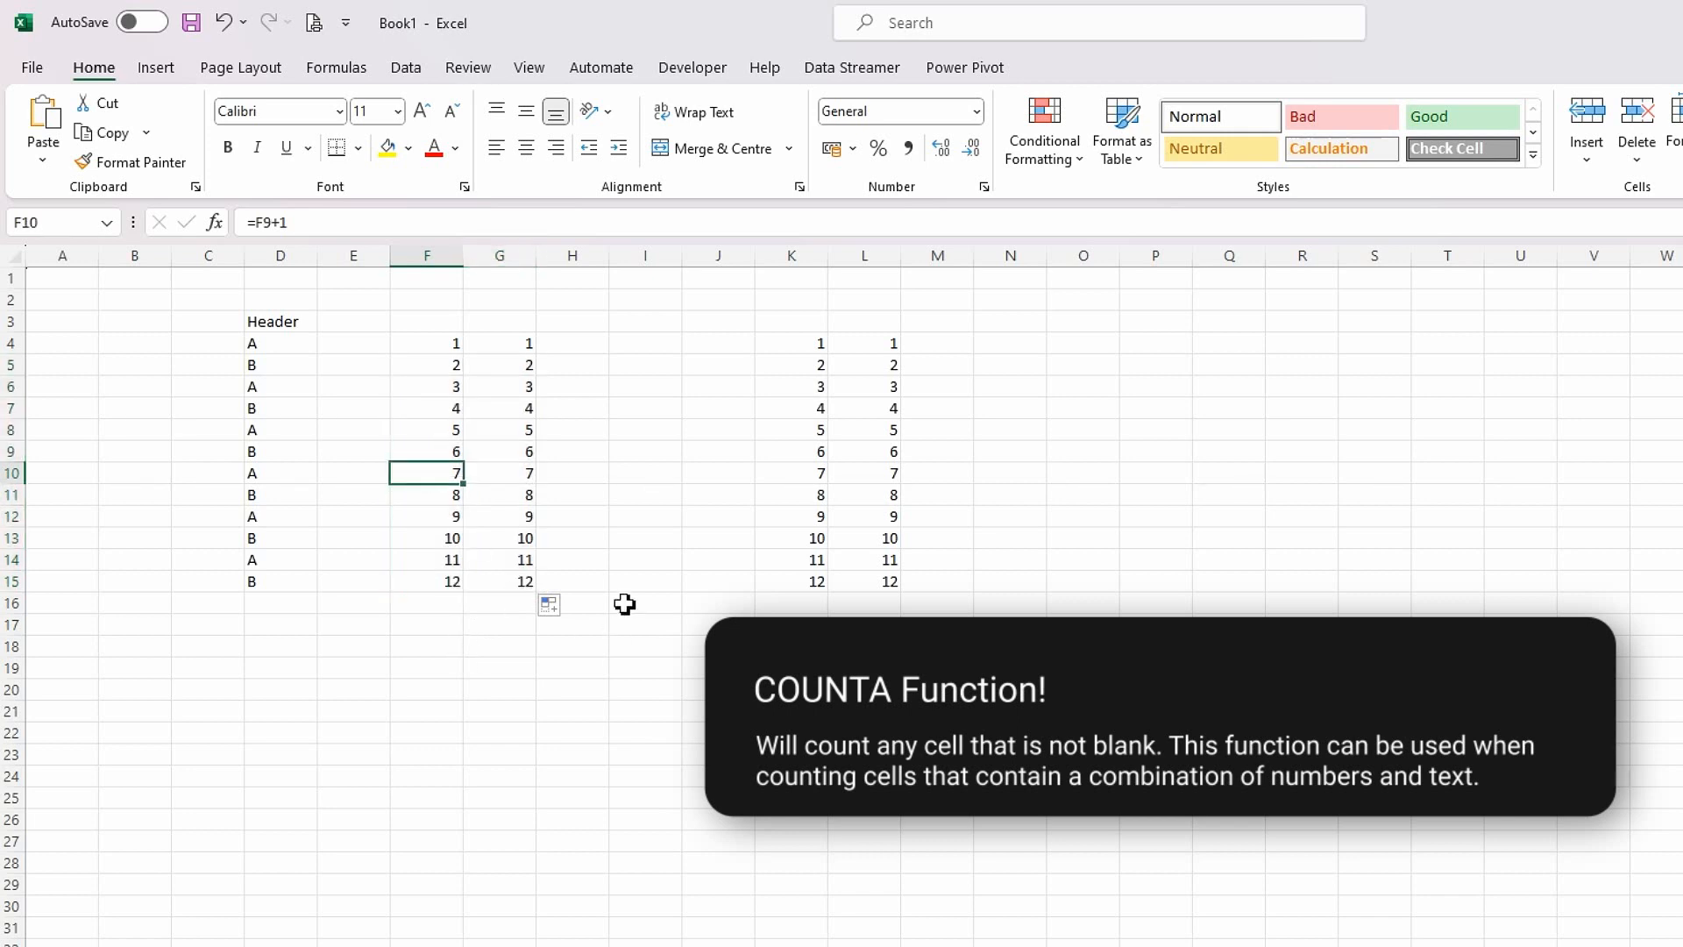
Enter a COUNTA formula in B3 that counts the non-blank cells in D3:D15.
left_click(293, 340)
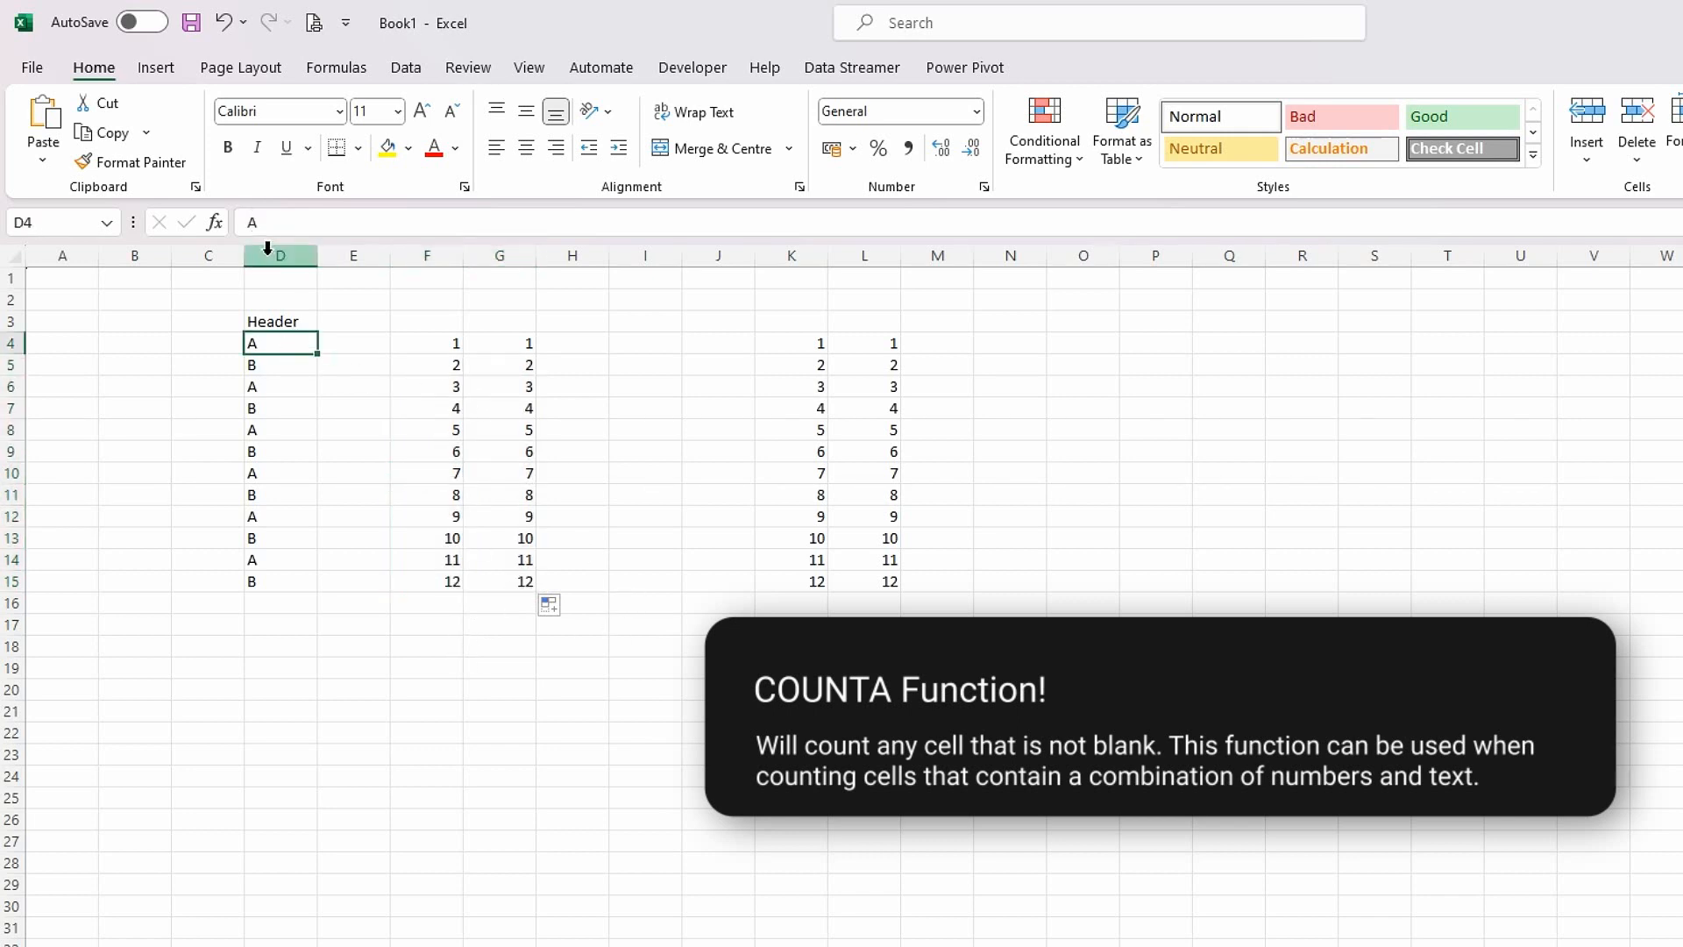
left_click(115, 315)
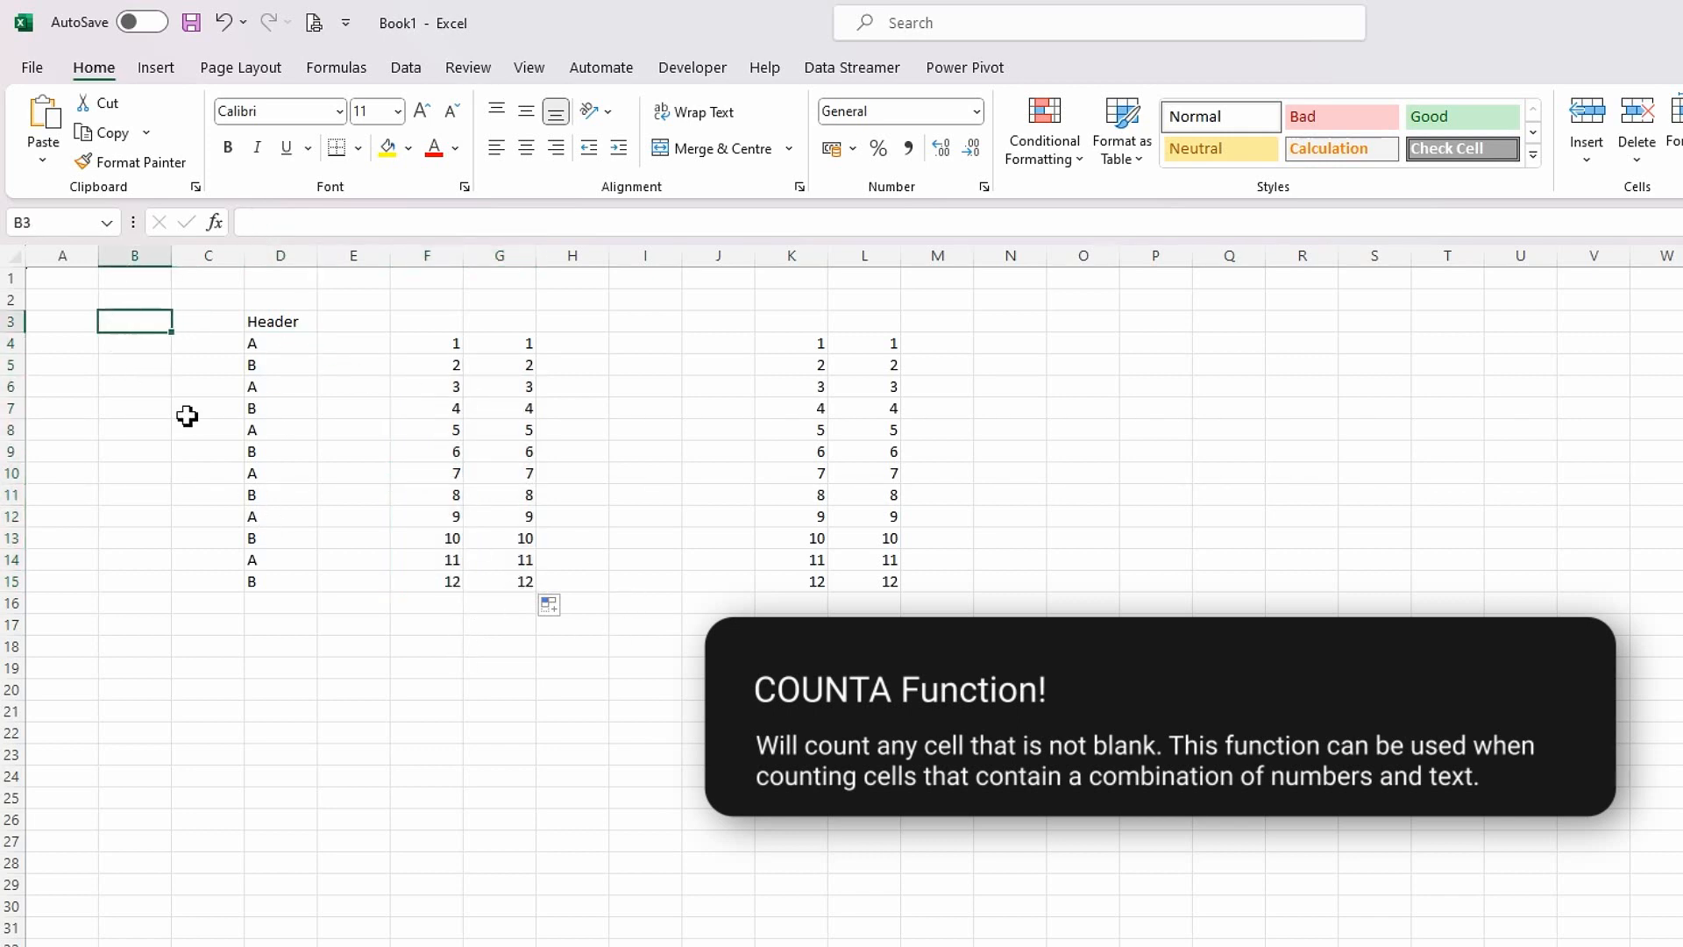
type("=cou")
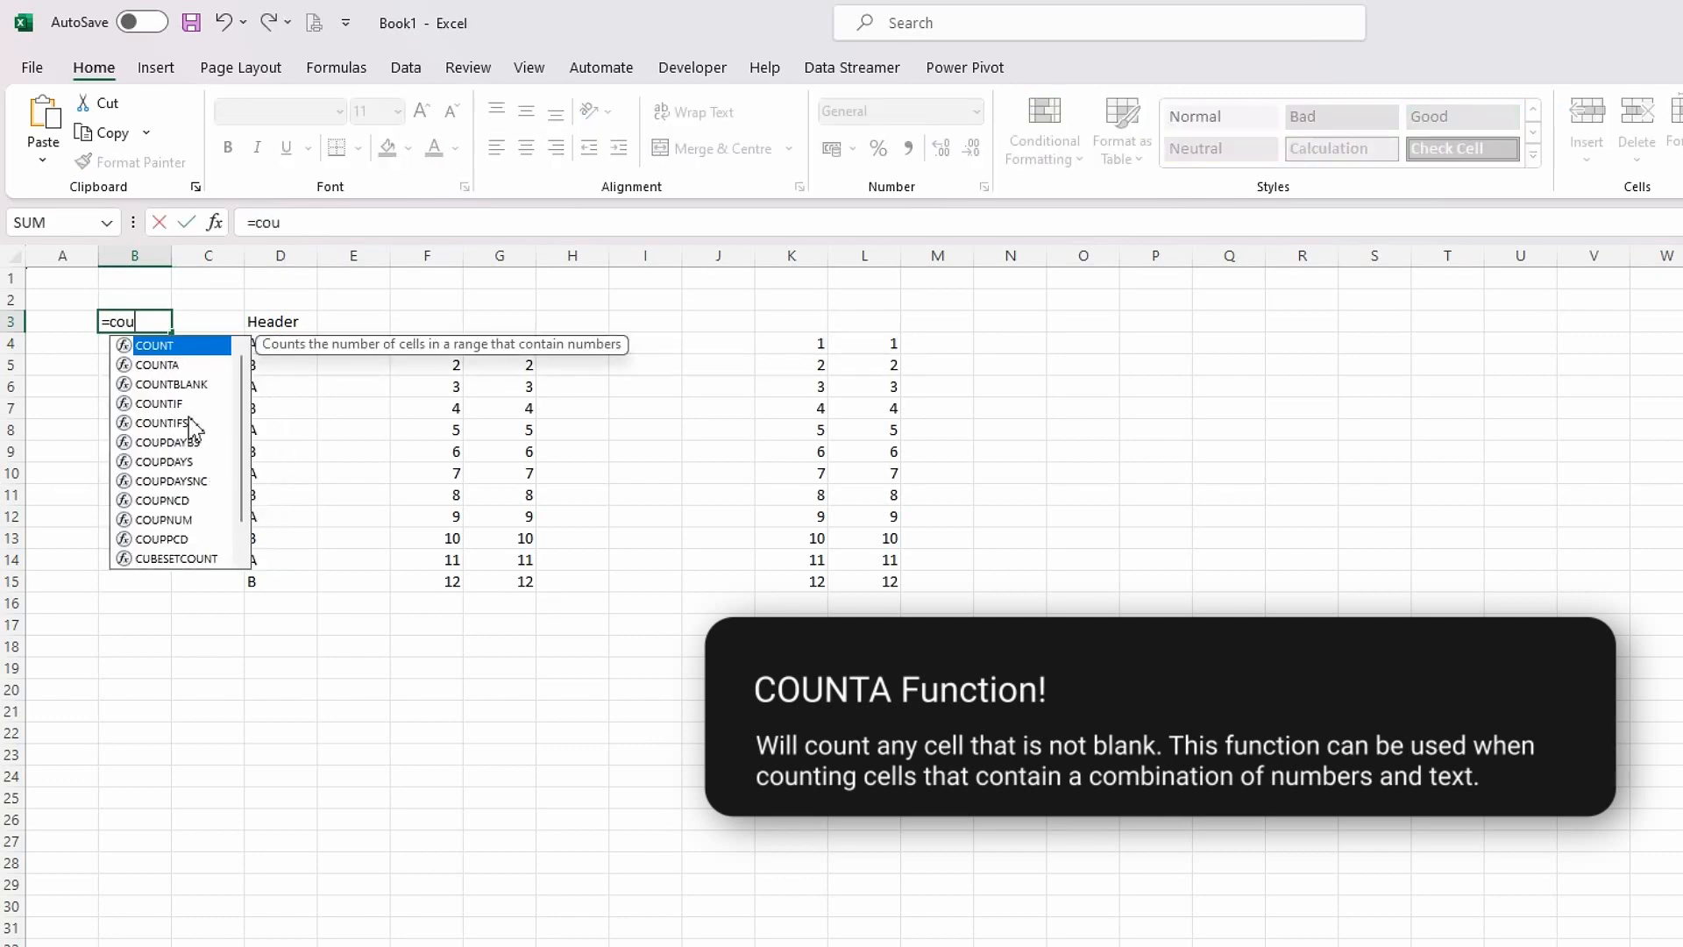
type("nta")
key("Tab")
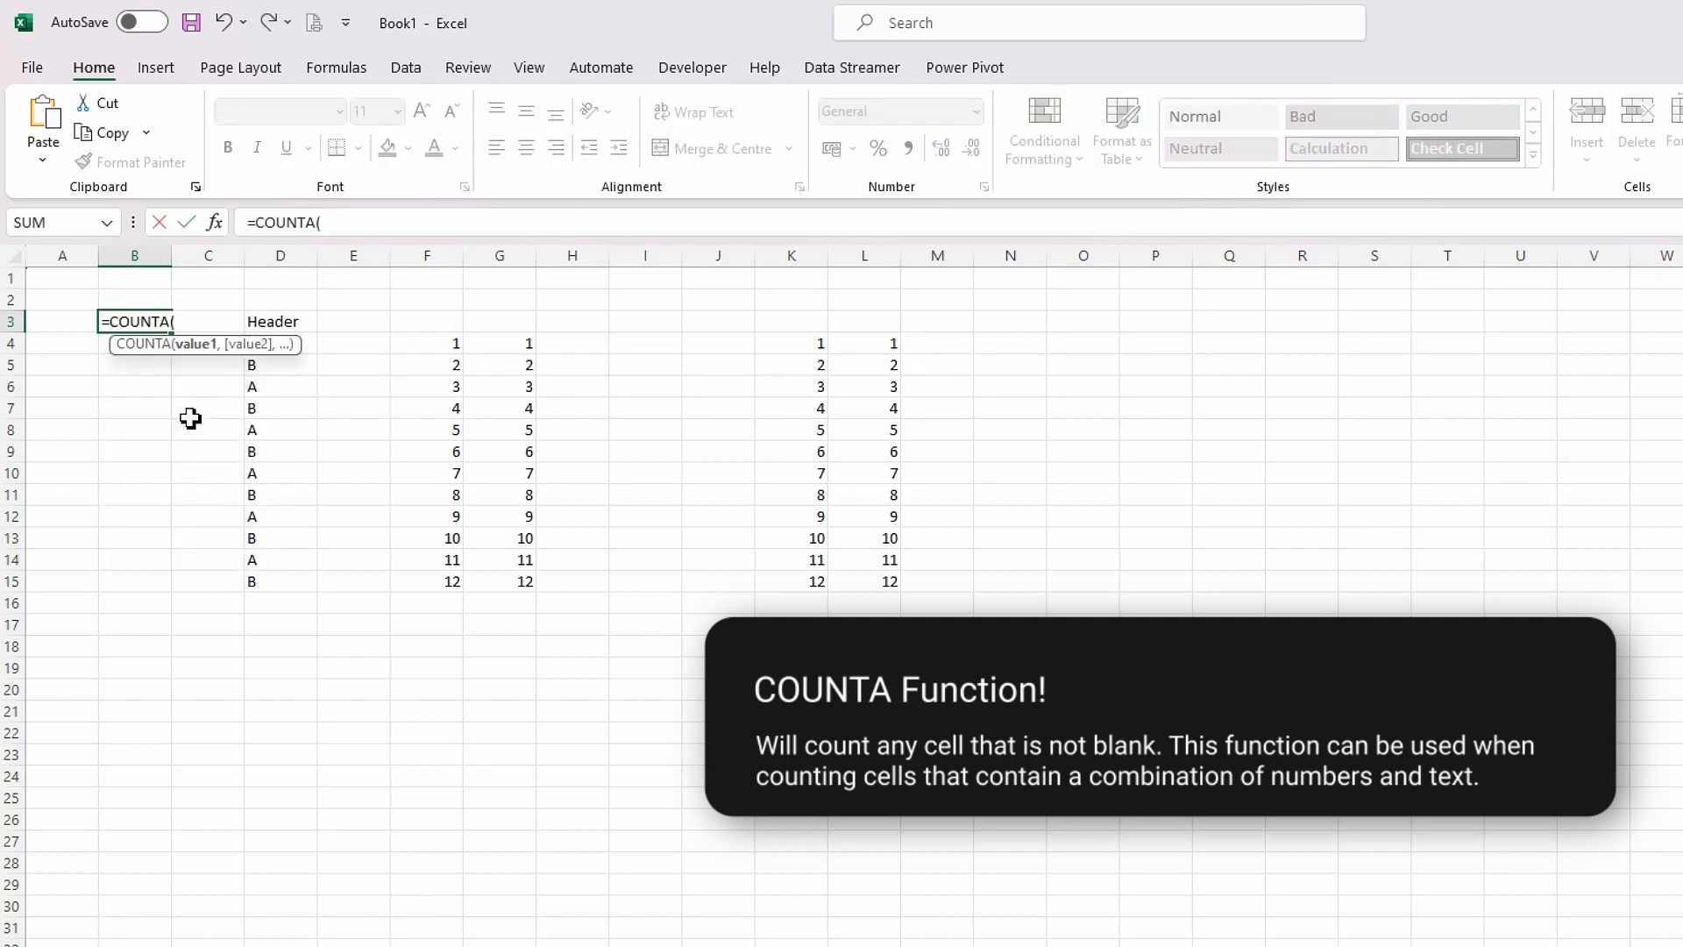
left_click_drag(285, 320, 282, 582)
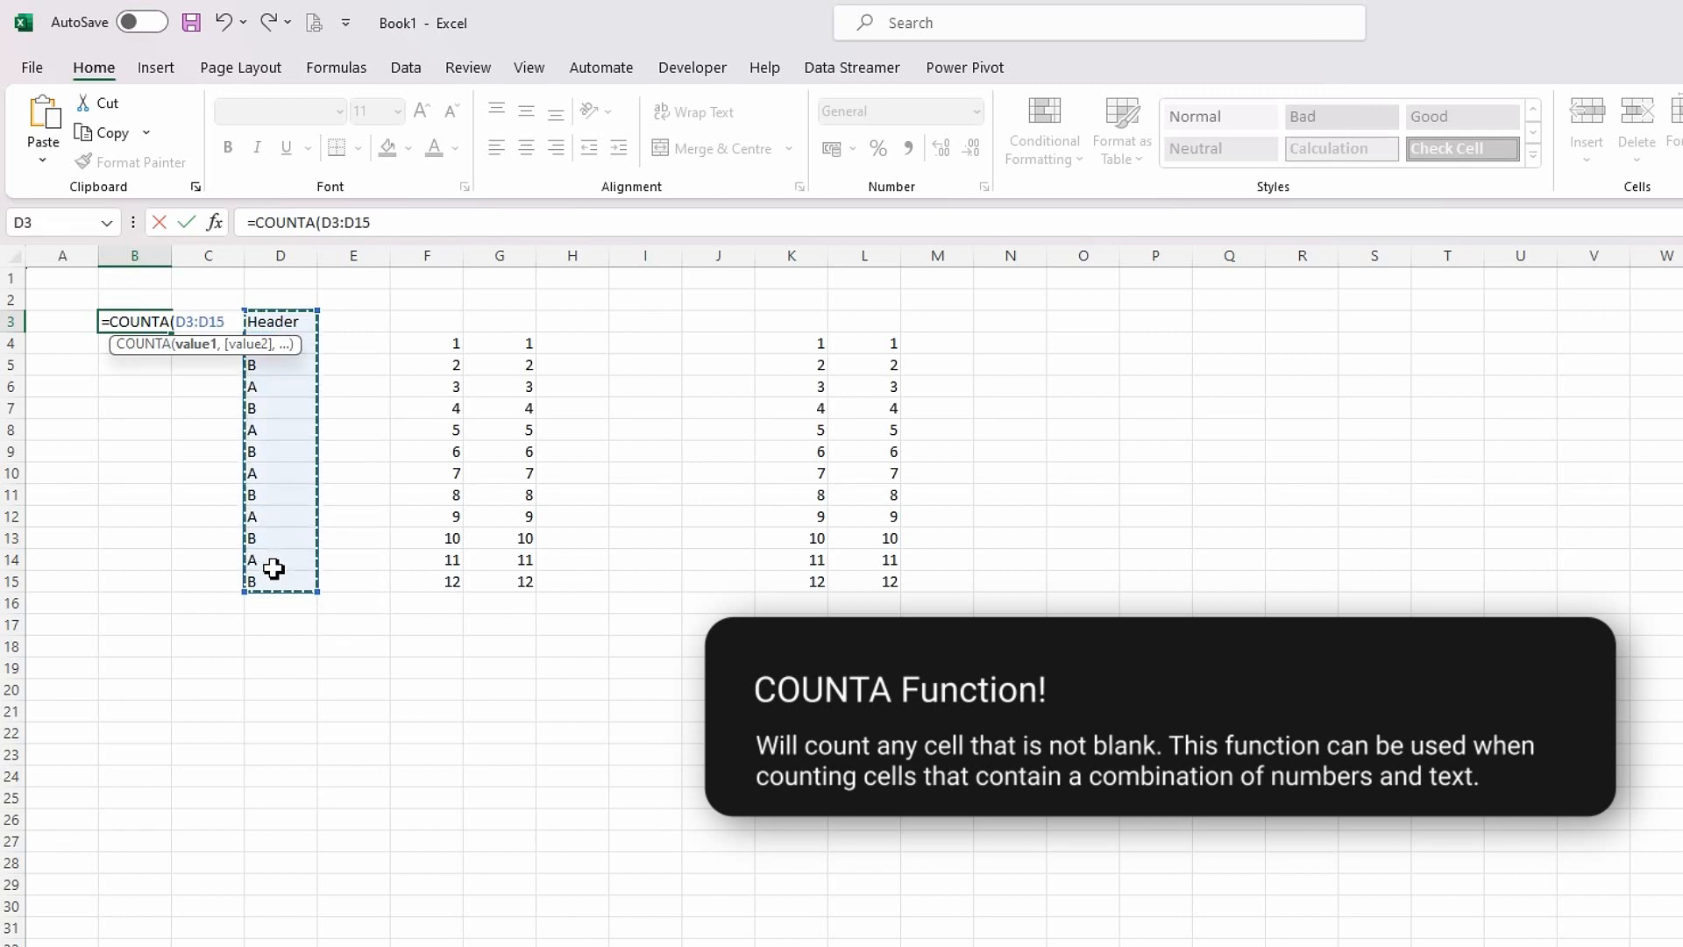
type(")")
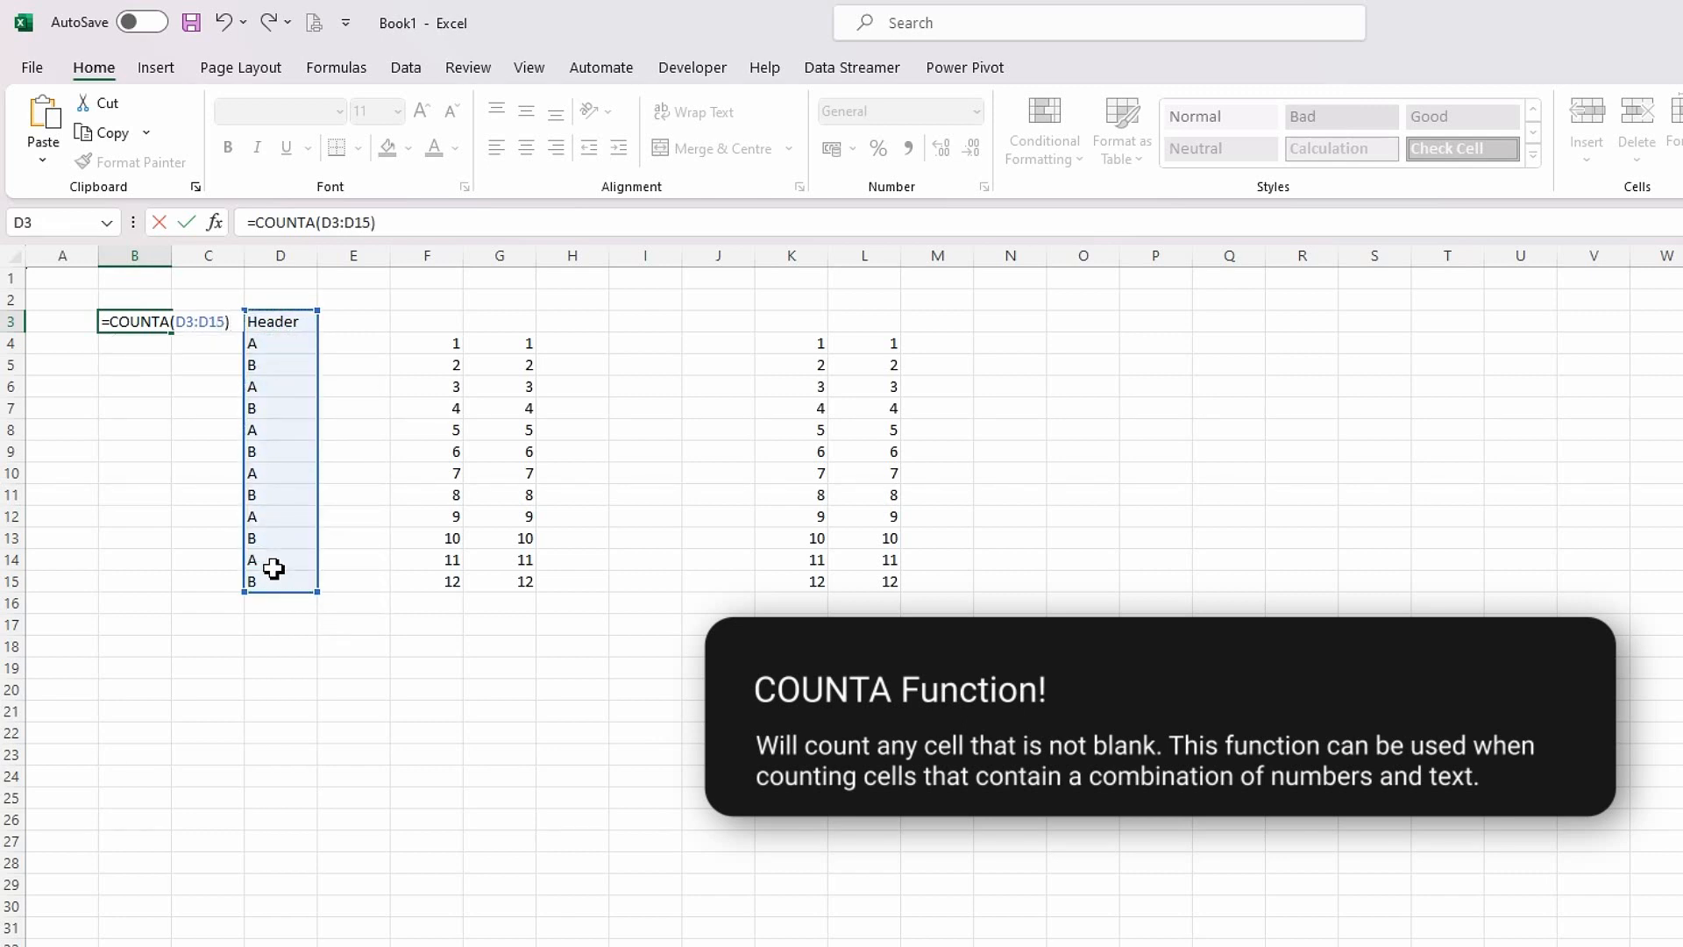
key("Return")
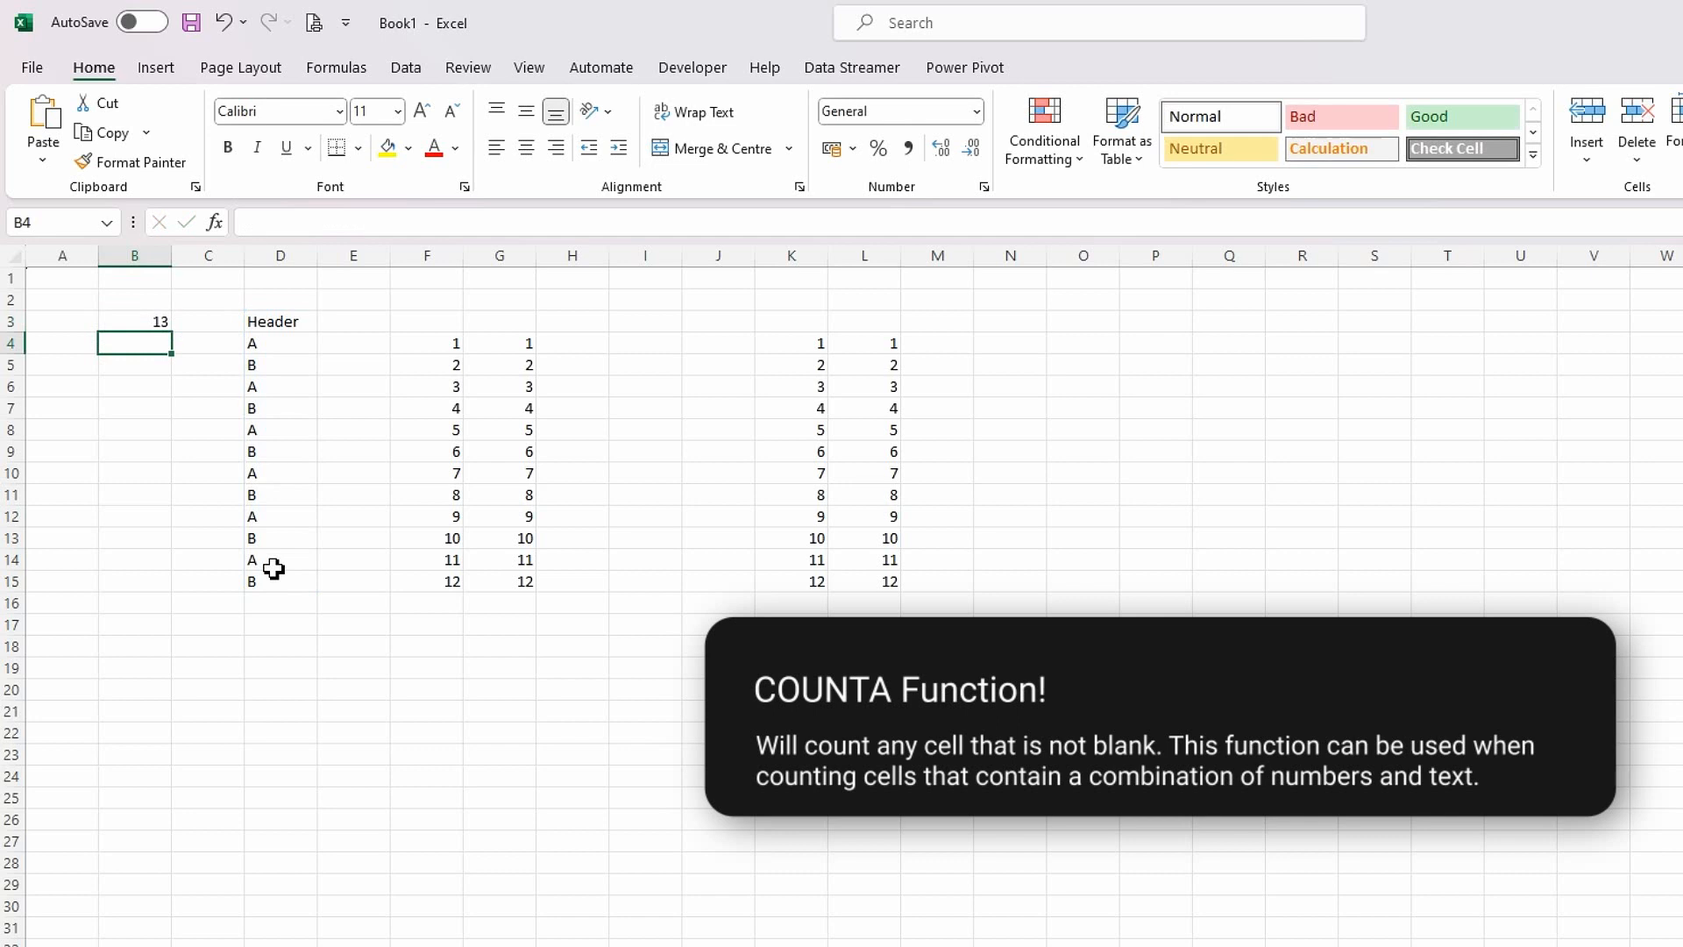
Change the COUNTA range in B3 to D4:D15 to exclude the header.
left_click(150, 319)
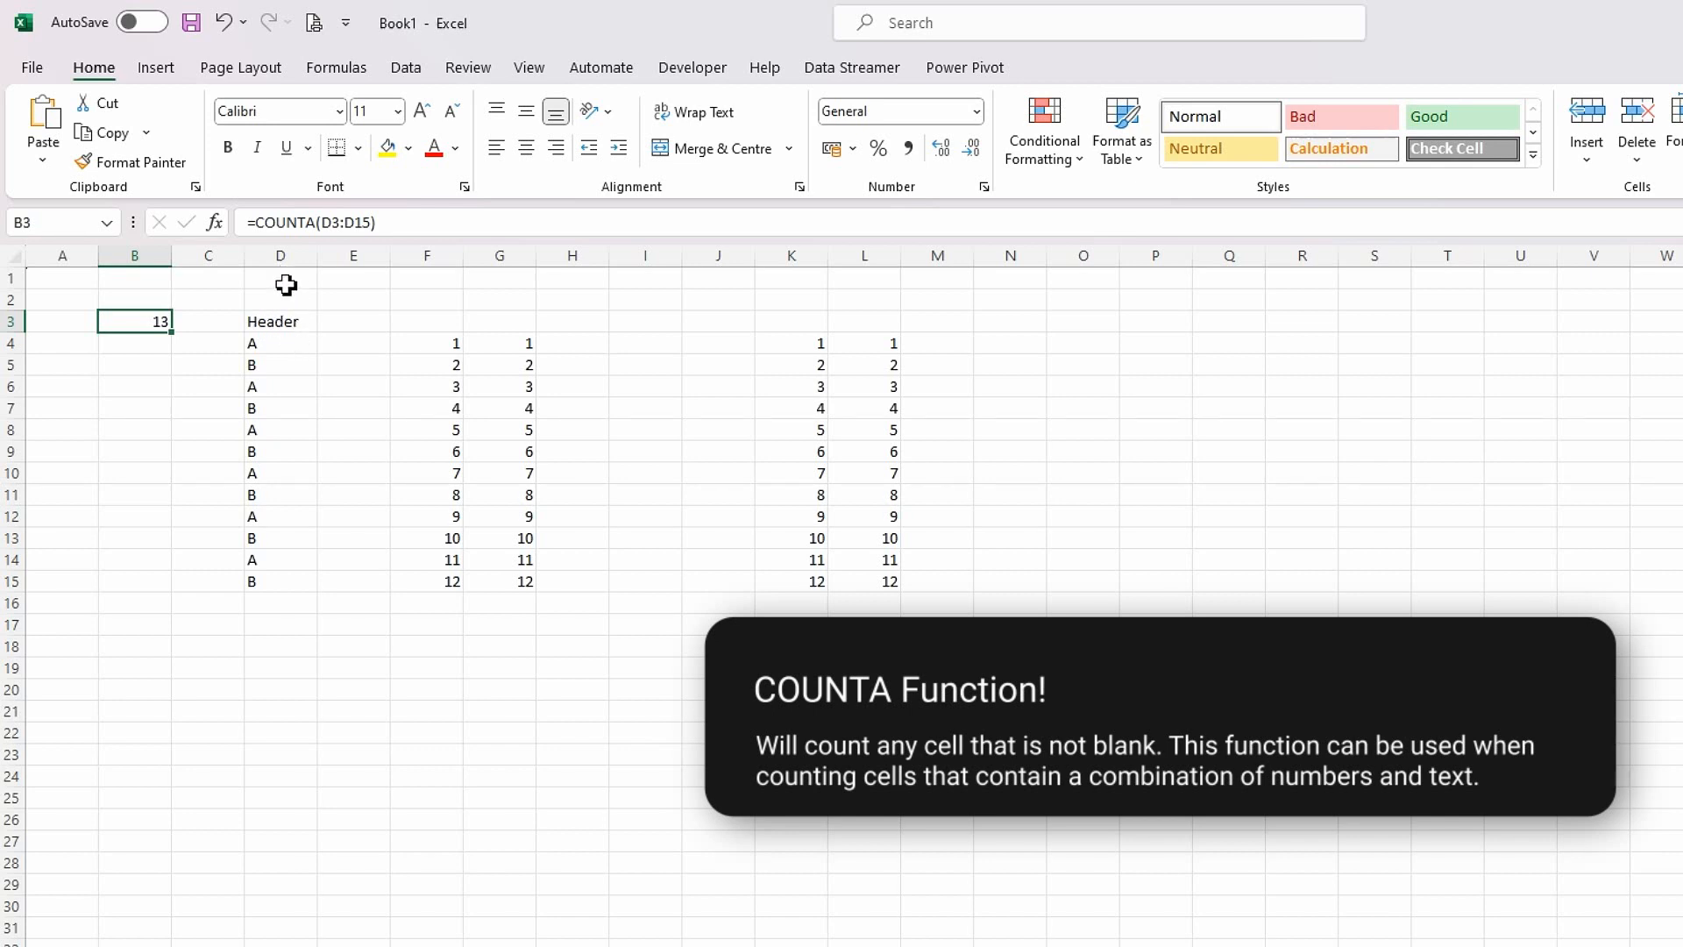
left_click(342, 223)
key("BackSpace")
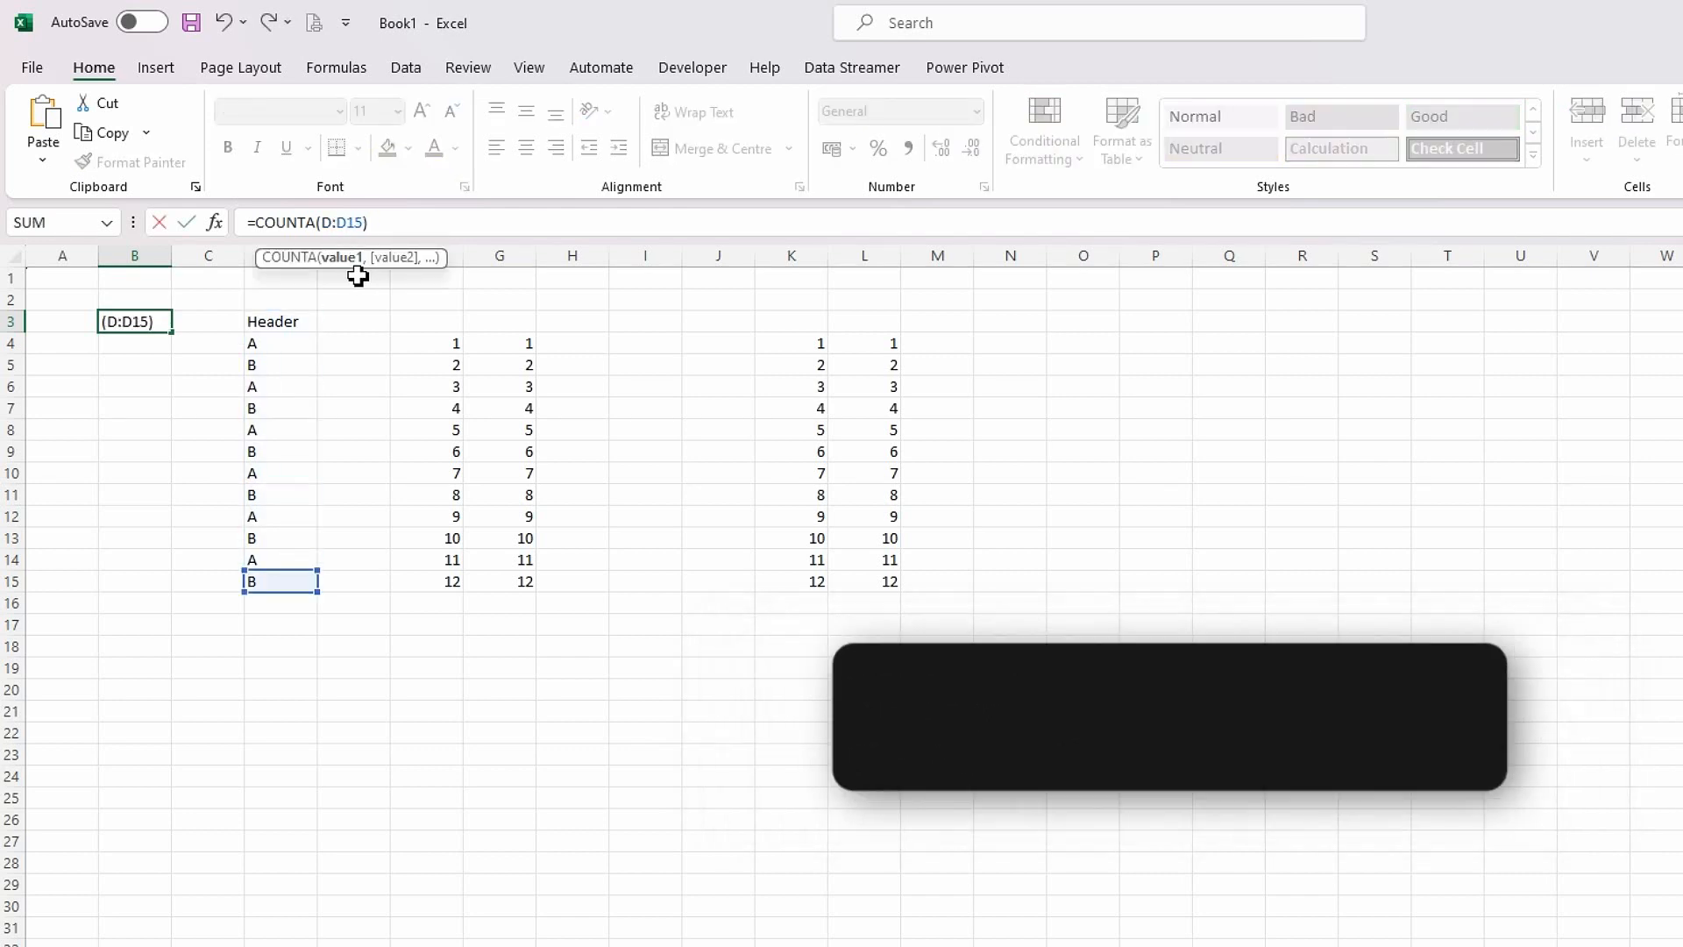
type("2")
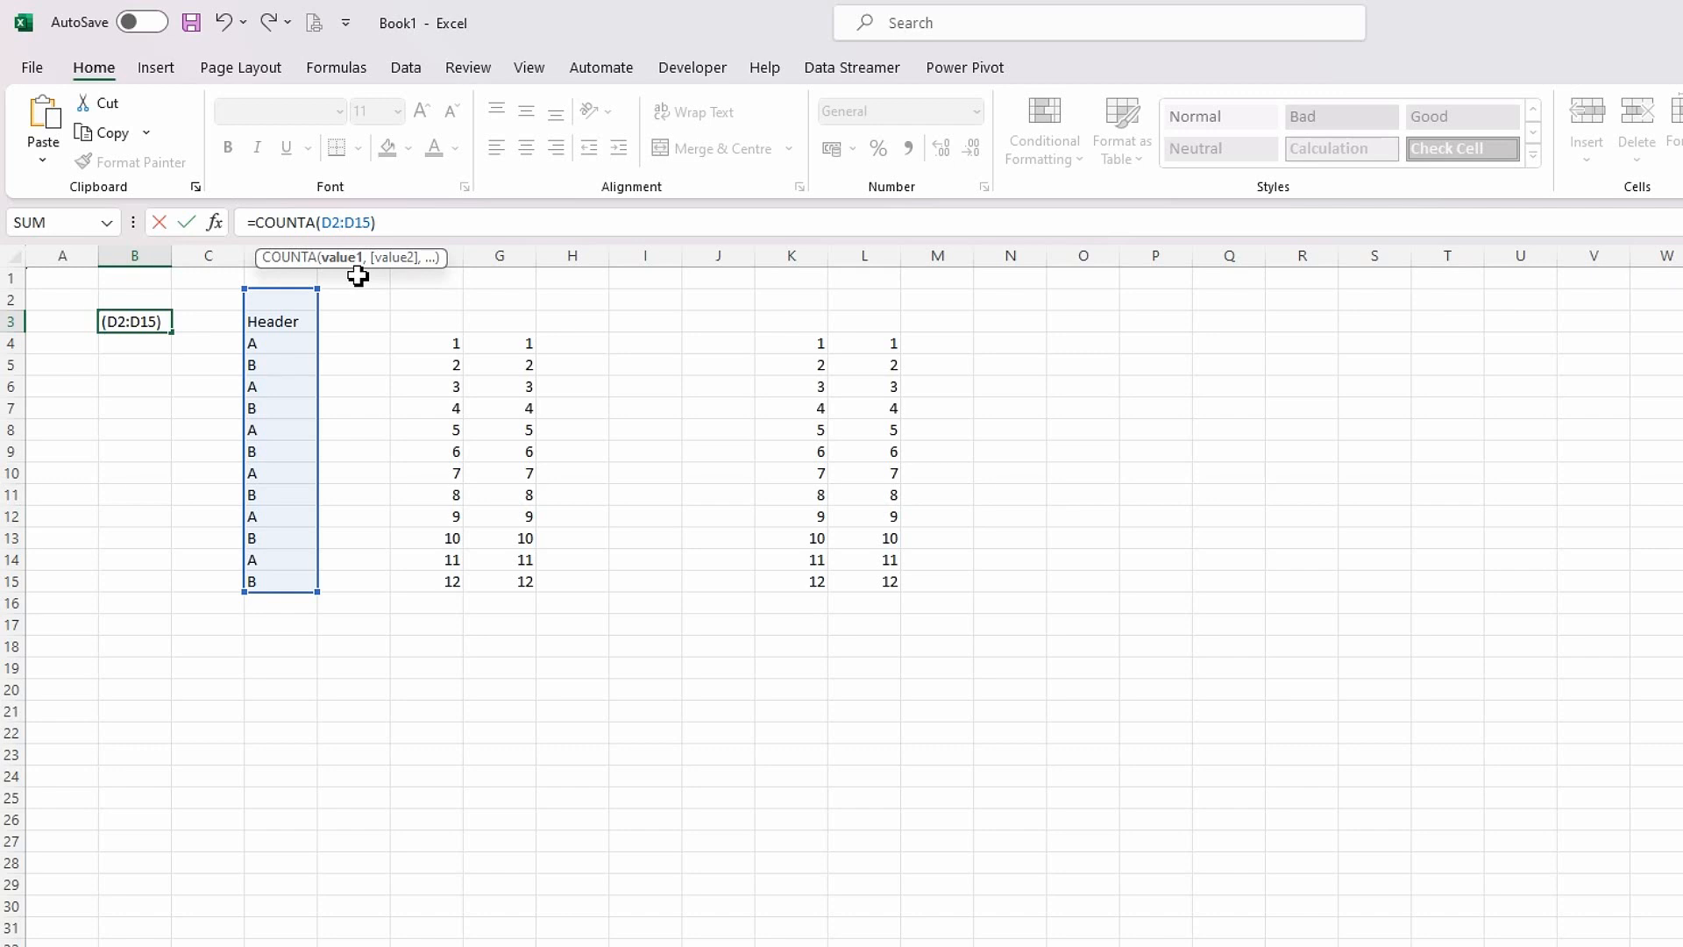
key("BackSpace")
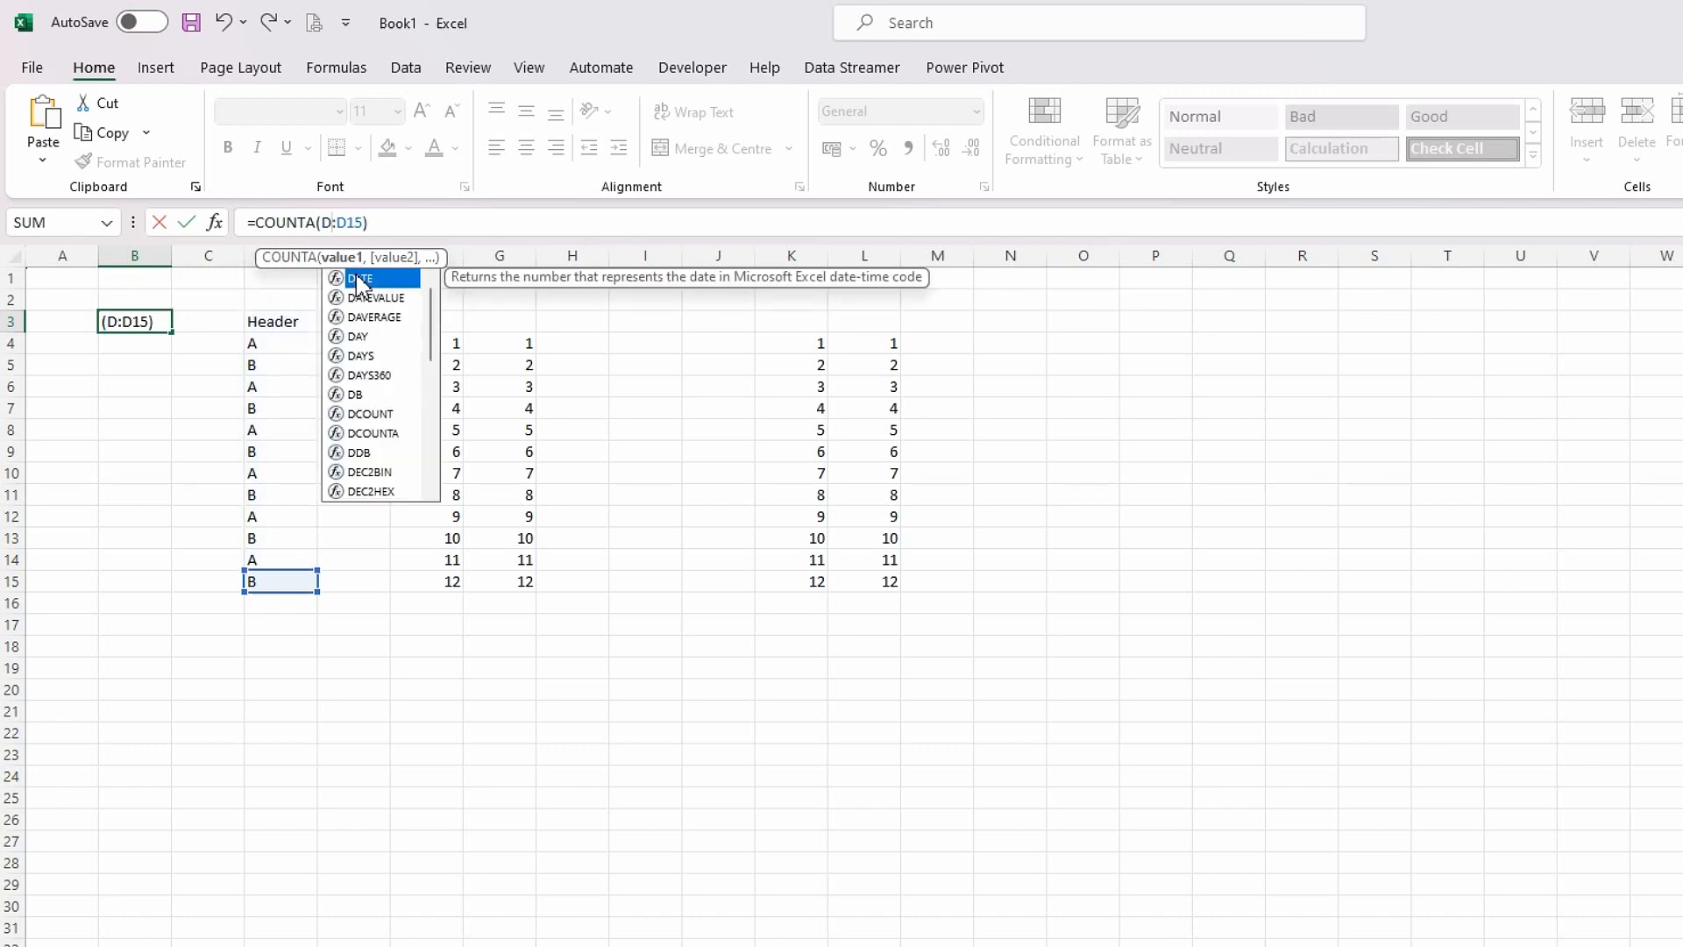
type("4")
key("Return")
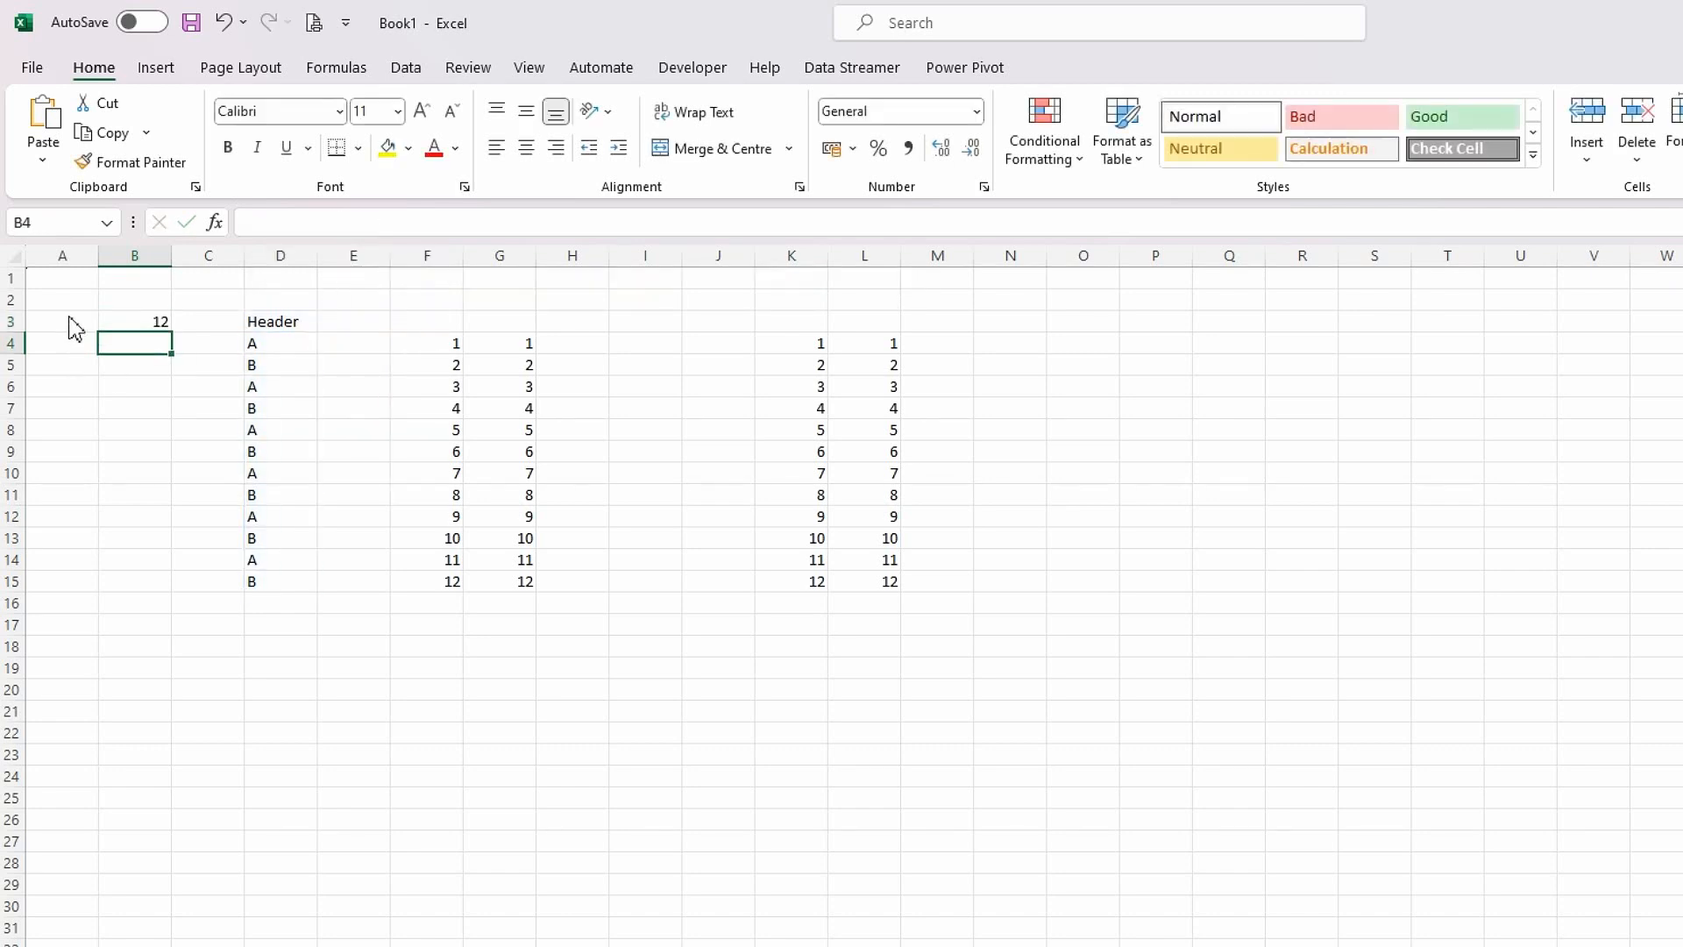
Replace the fixed height 12 in K4's OFFSET formula with the COUNTA(D4:D15) expression copied from B3.
left_click(150, 321)
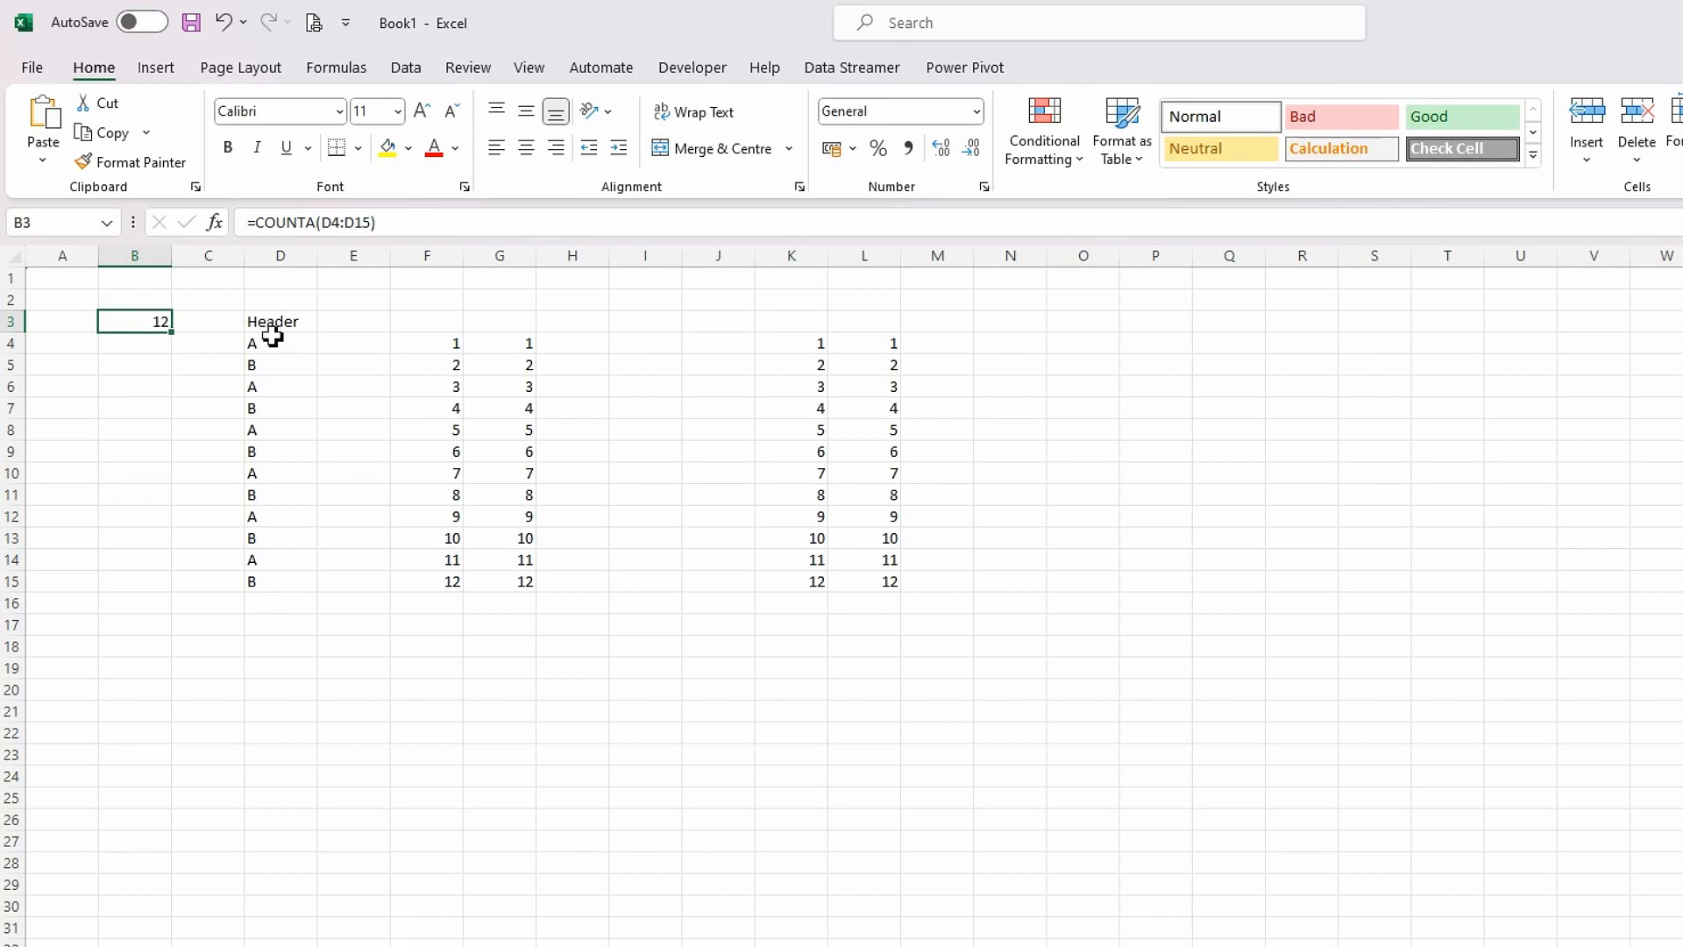
left_click(697, 342)
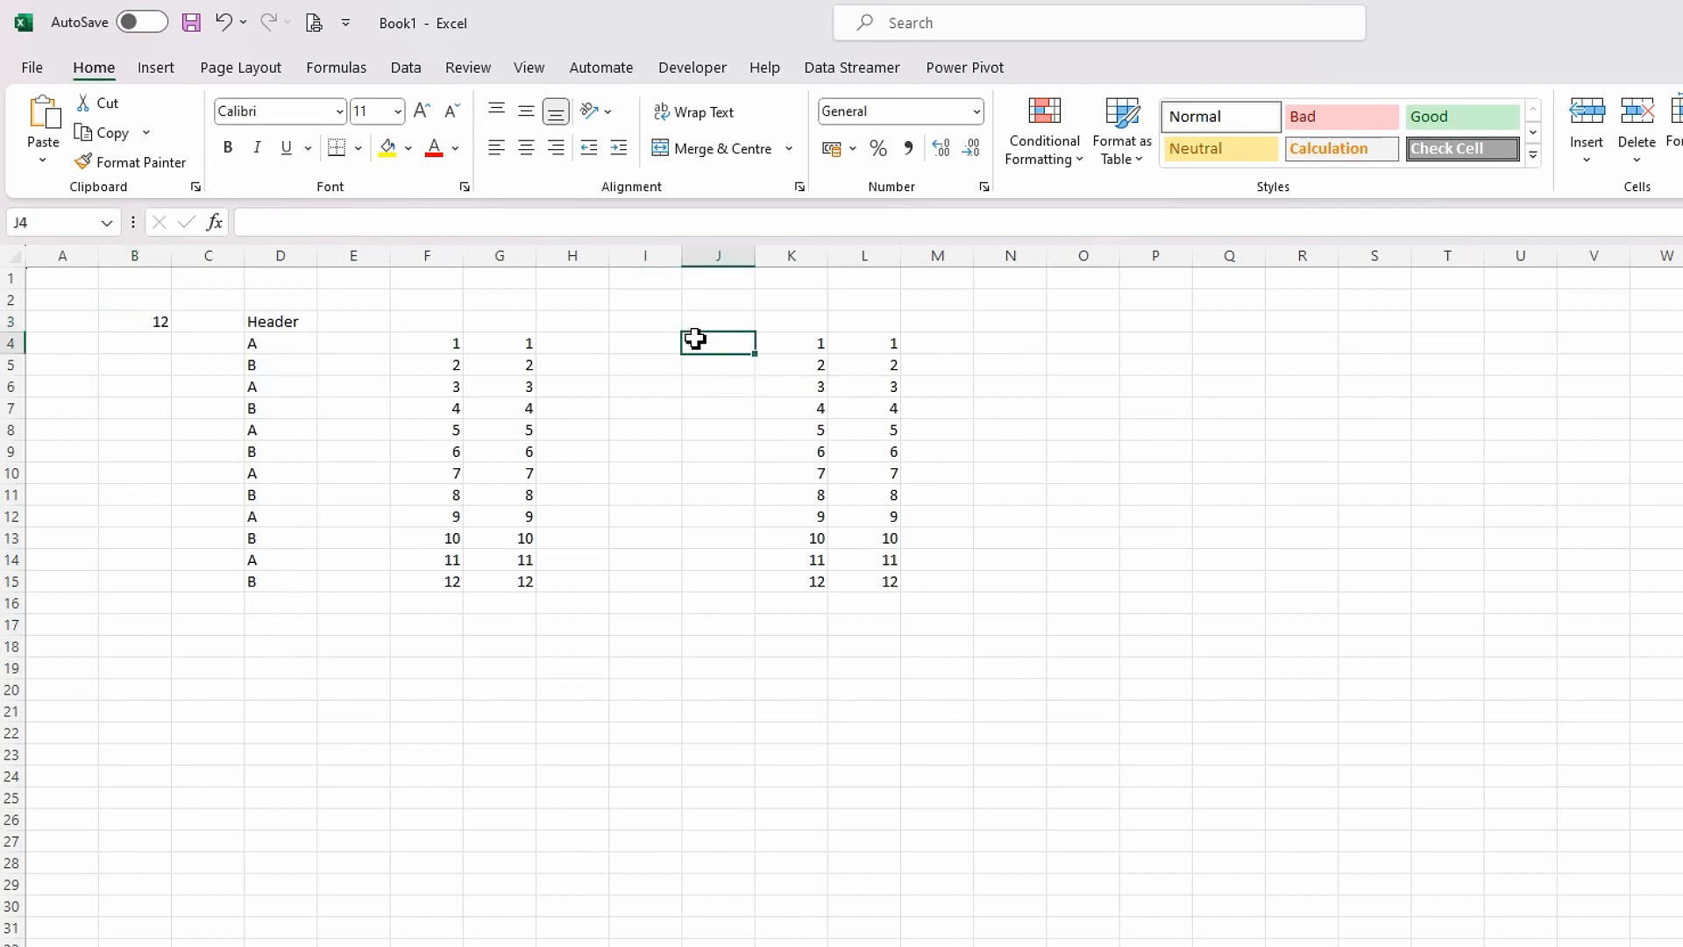
left_click(789, 343)
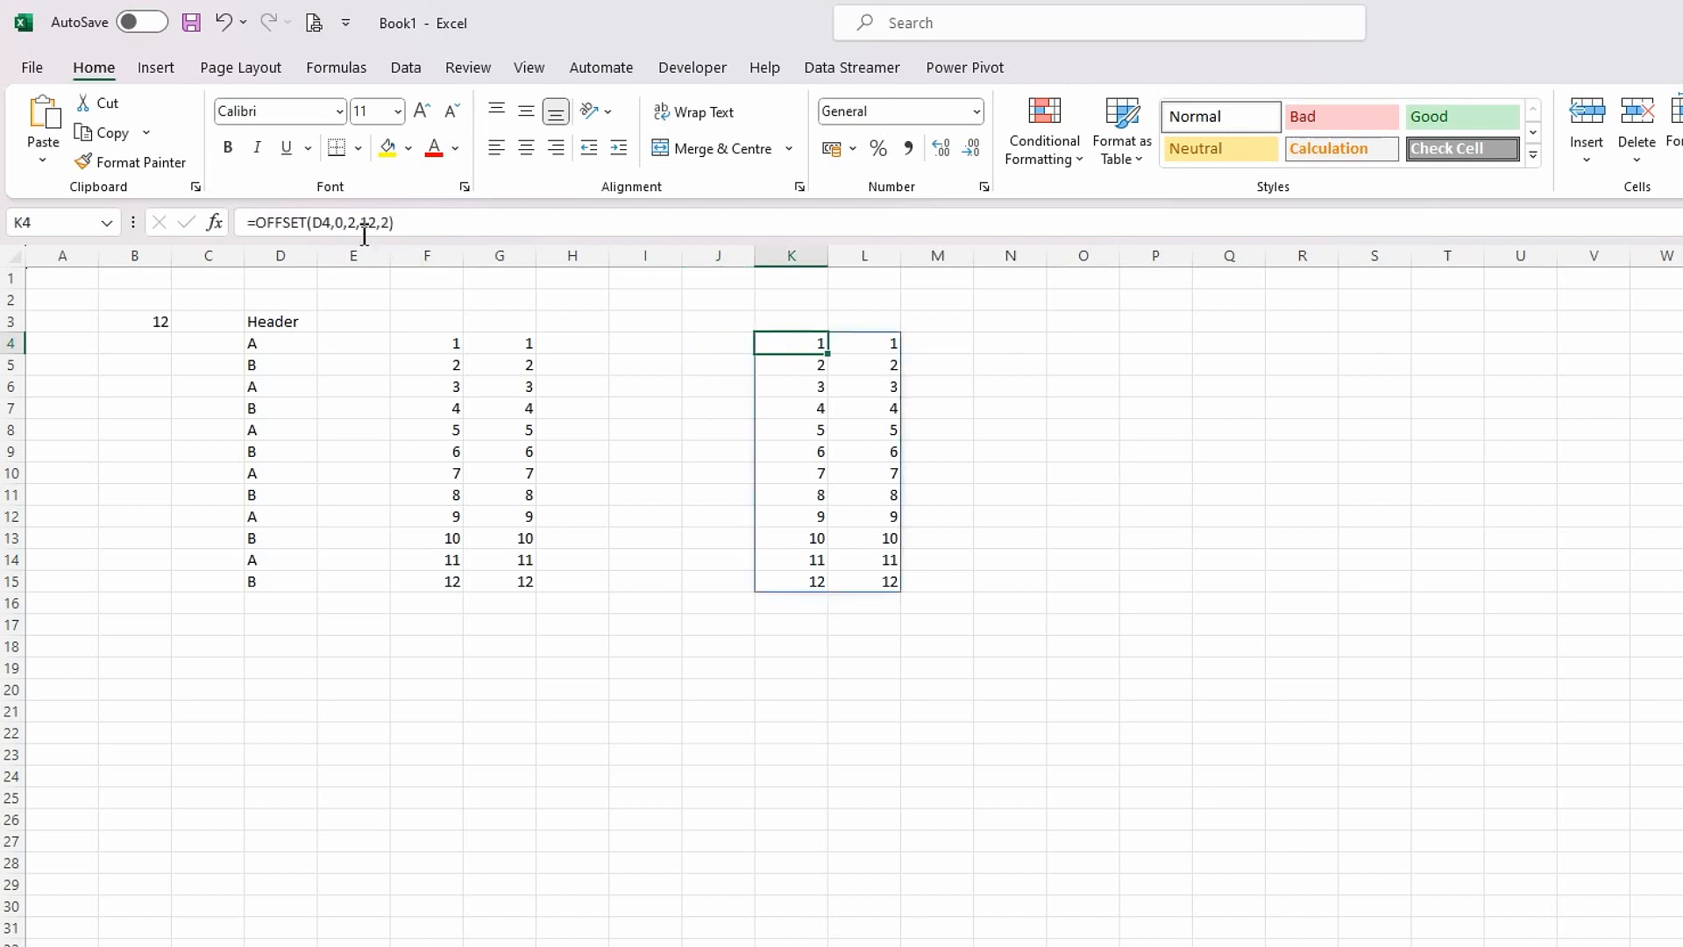
left_click(165, 321)
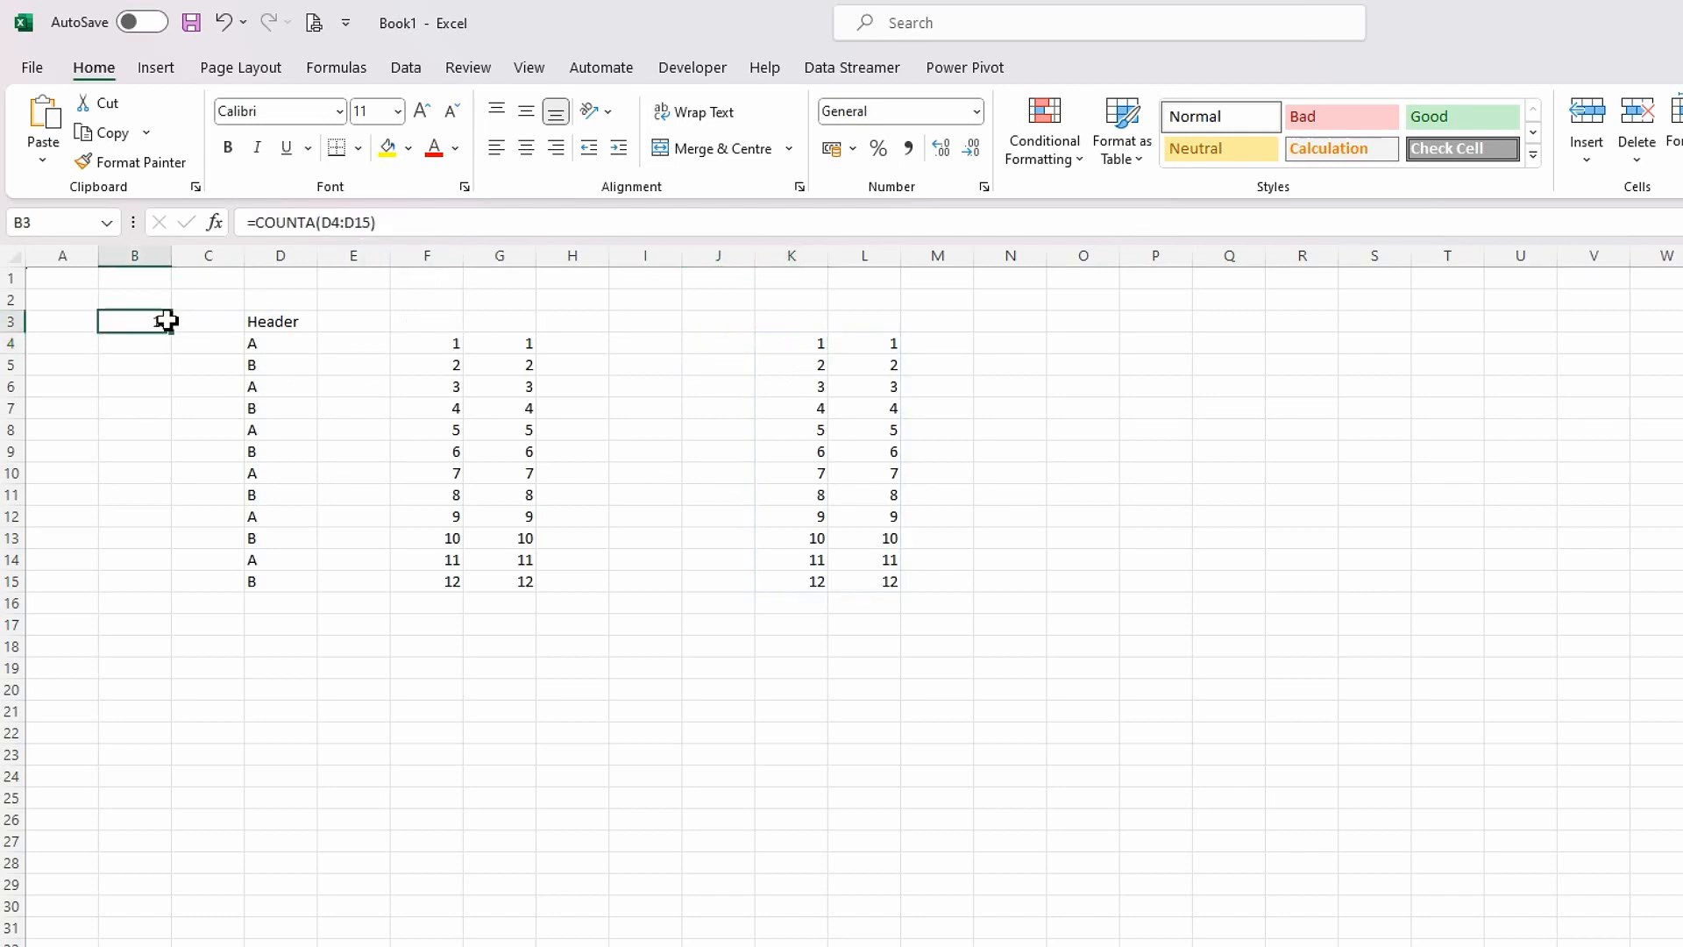
left_click_drag(370, 226, 243, 228)
key("Escape")
left_click(794, 345)
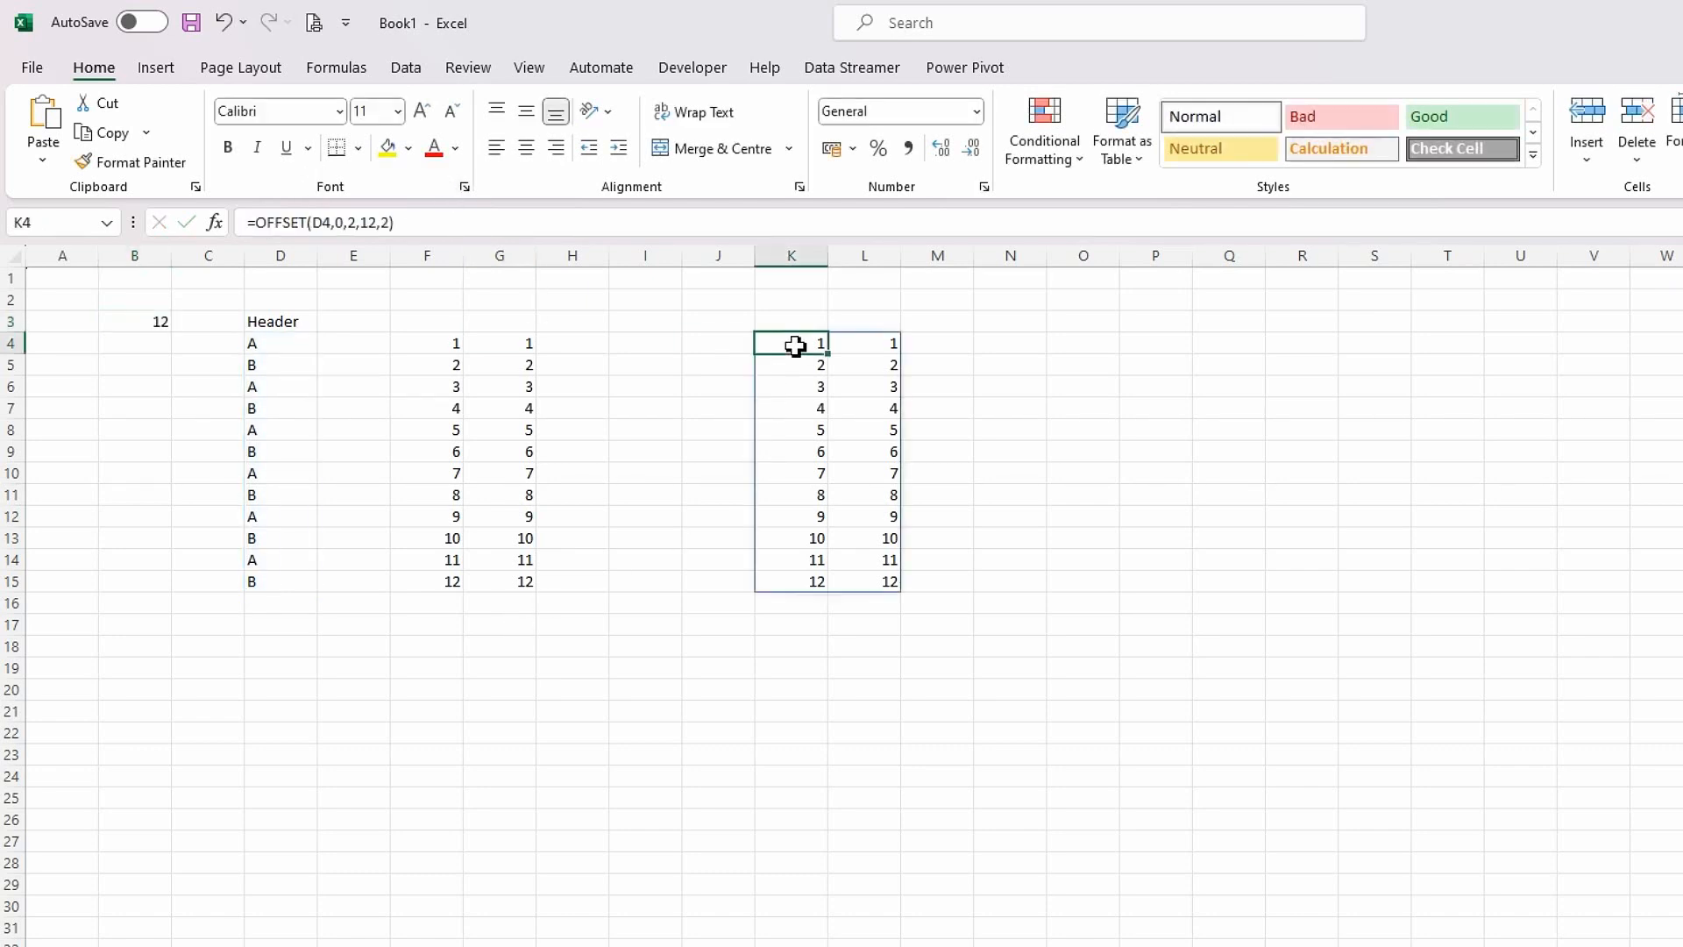
left_click(372, 223)
type("COUNTA(D4:D15)")
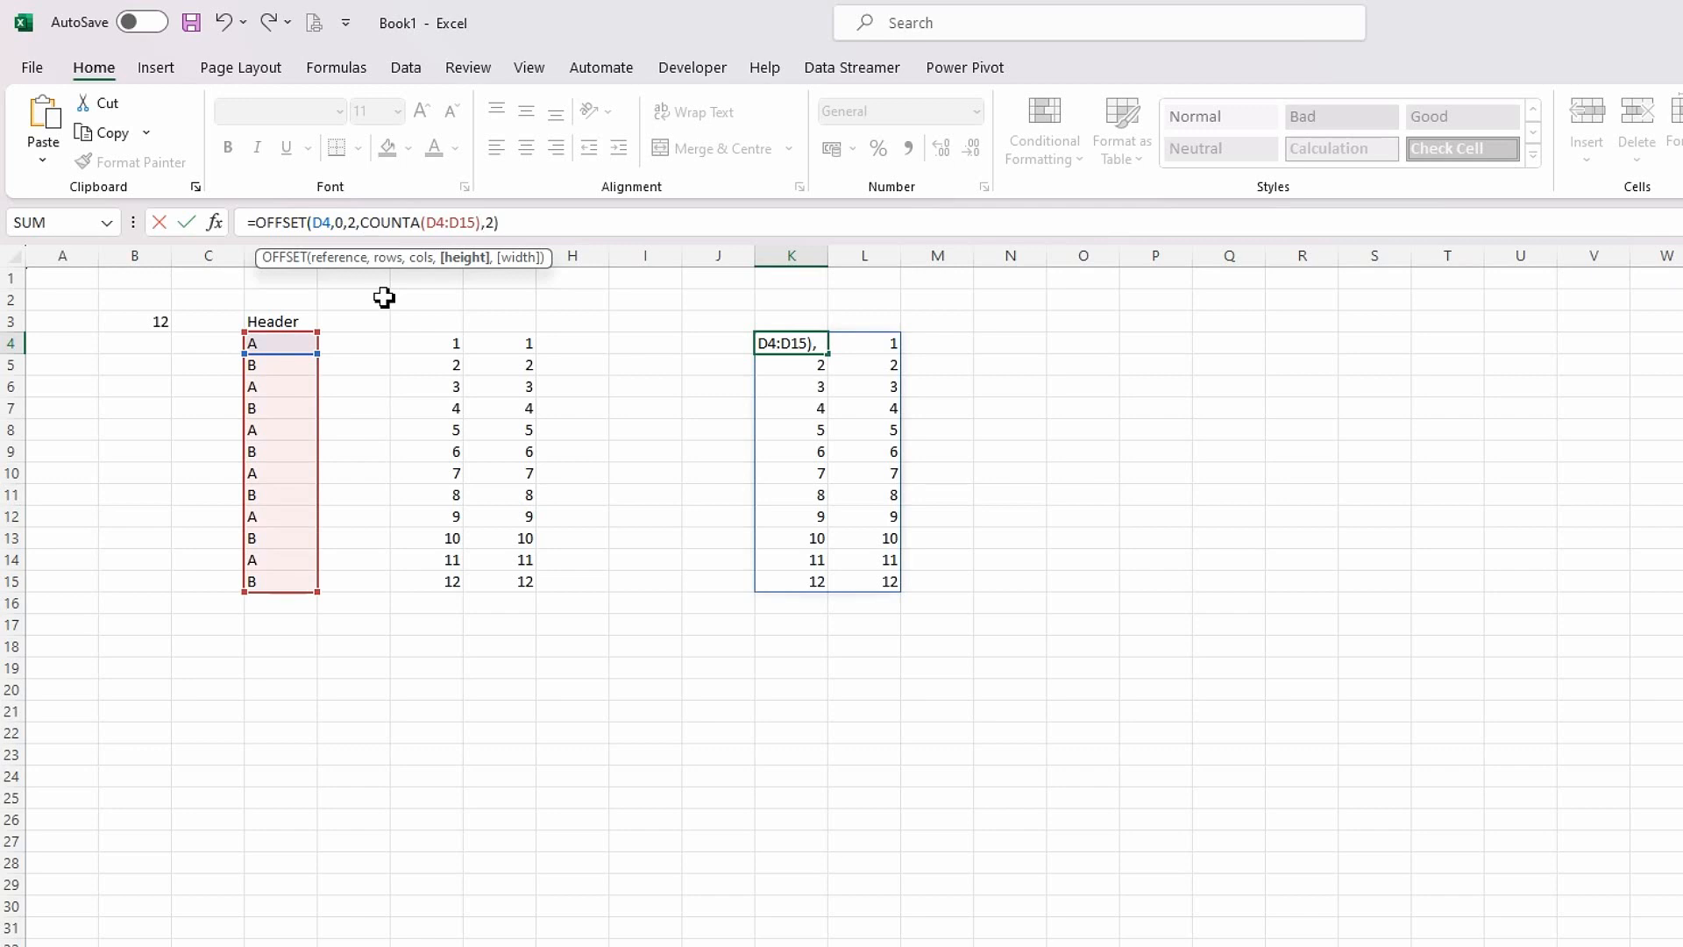
key("Return")
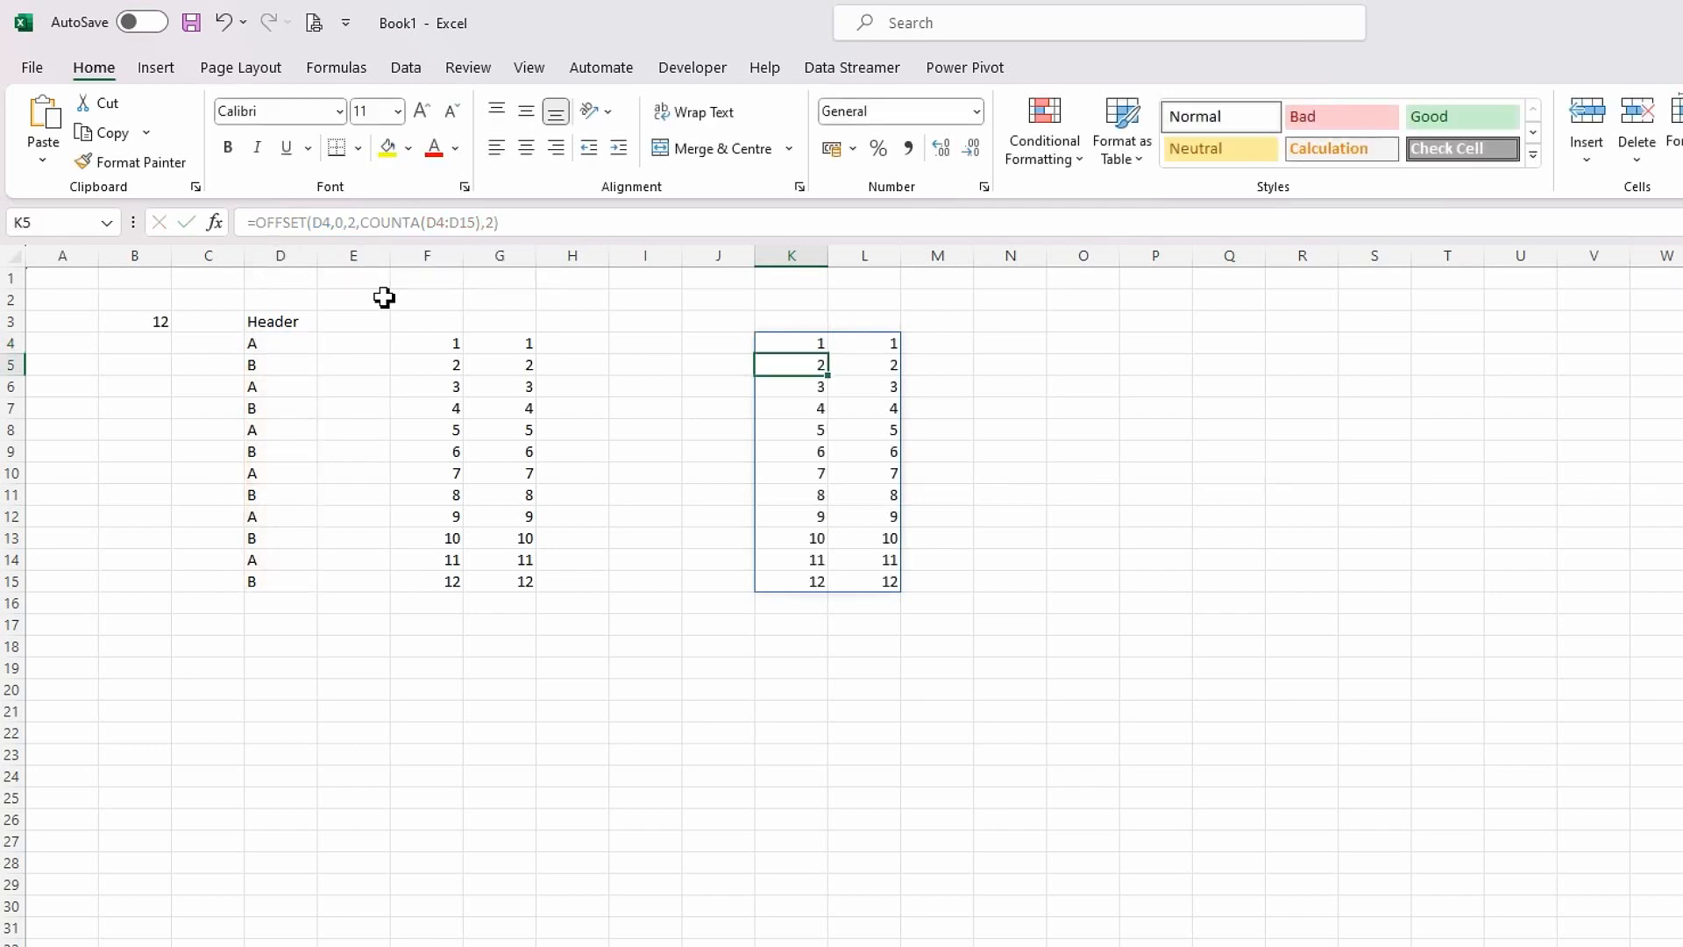
left_click(787, 339)
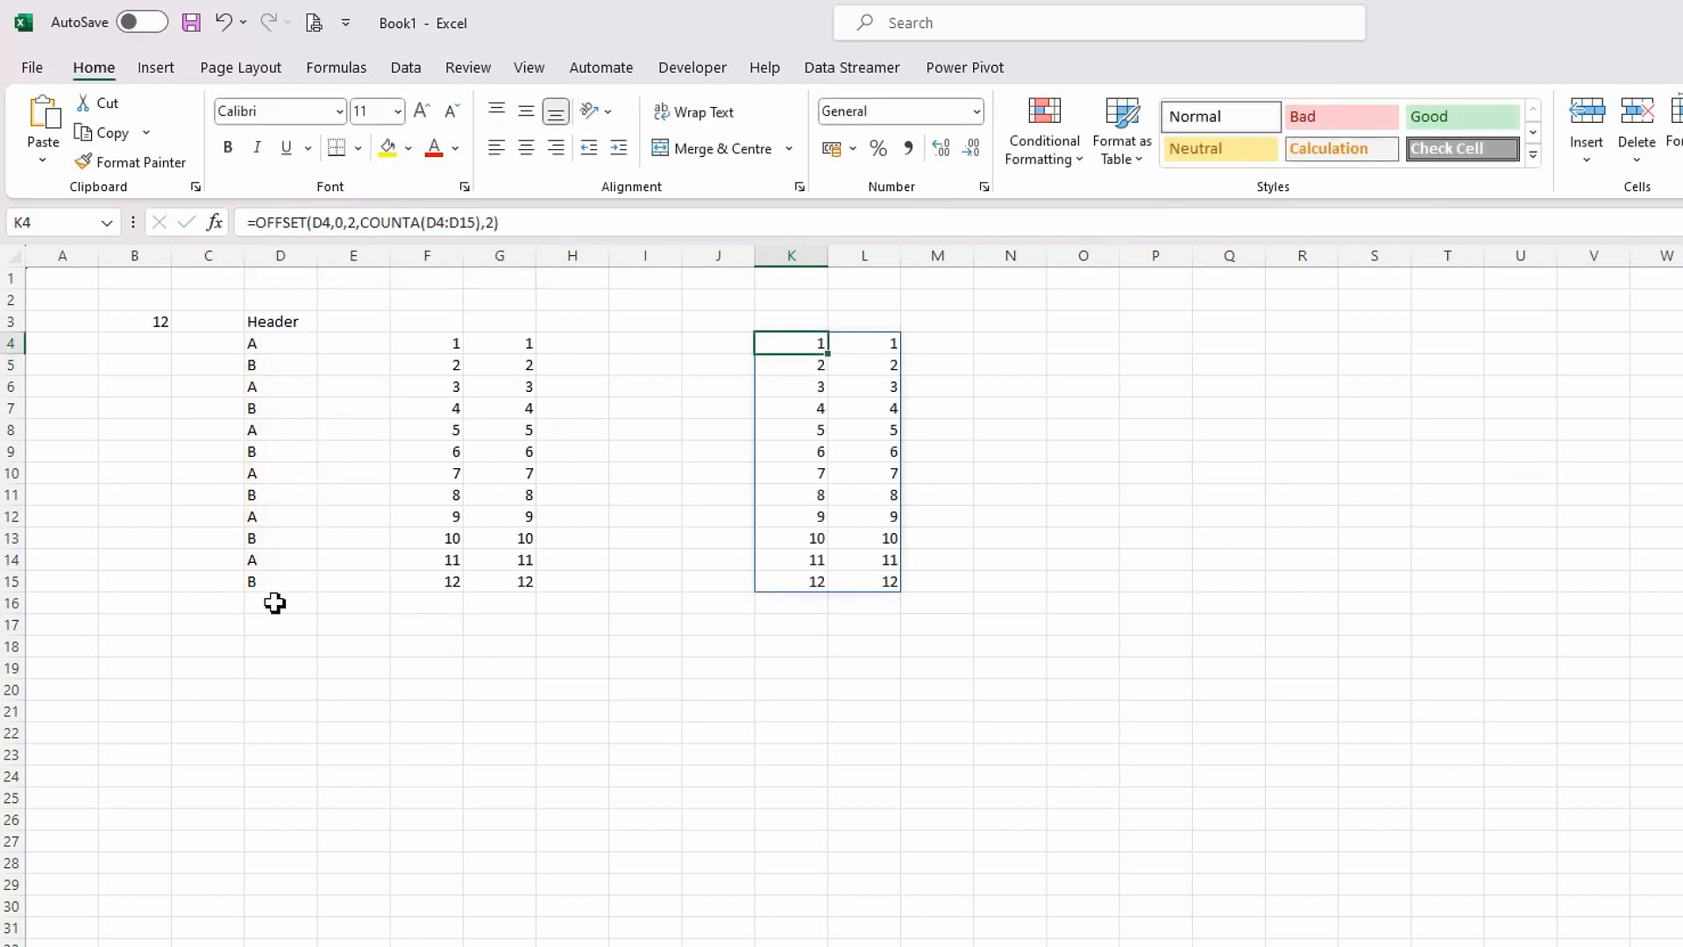
Fill the formulas in F15:G15 down to row 21.
left_click(429, 603)
type("13")
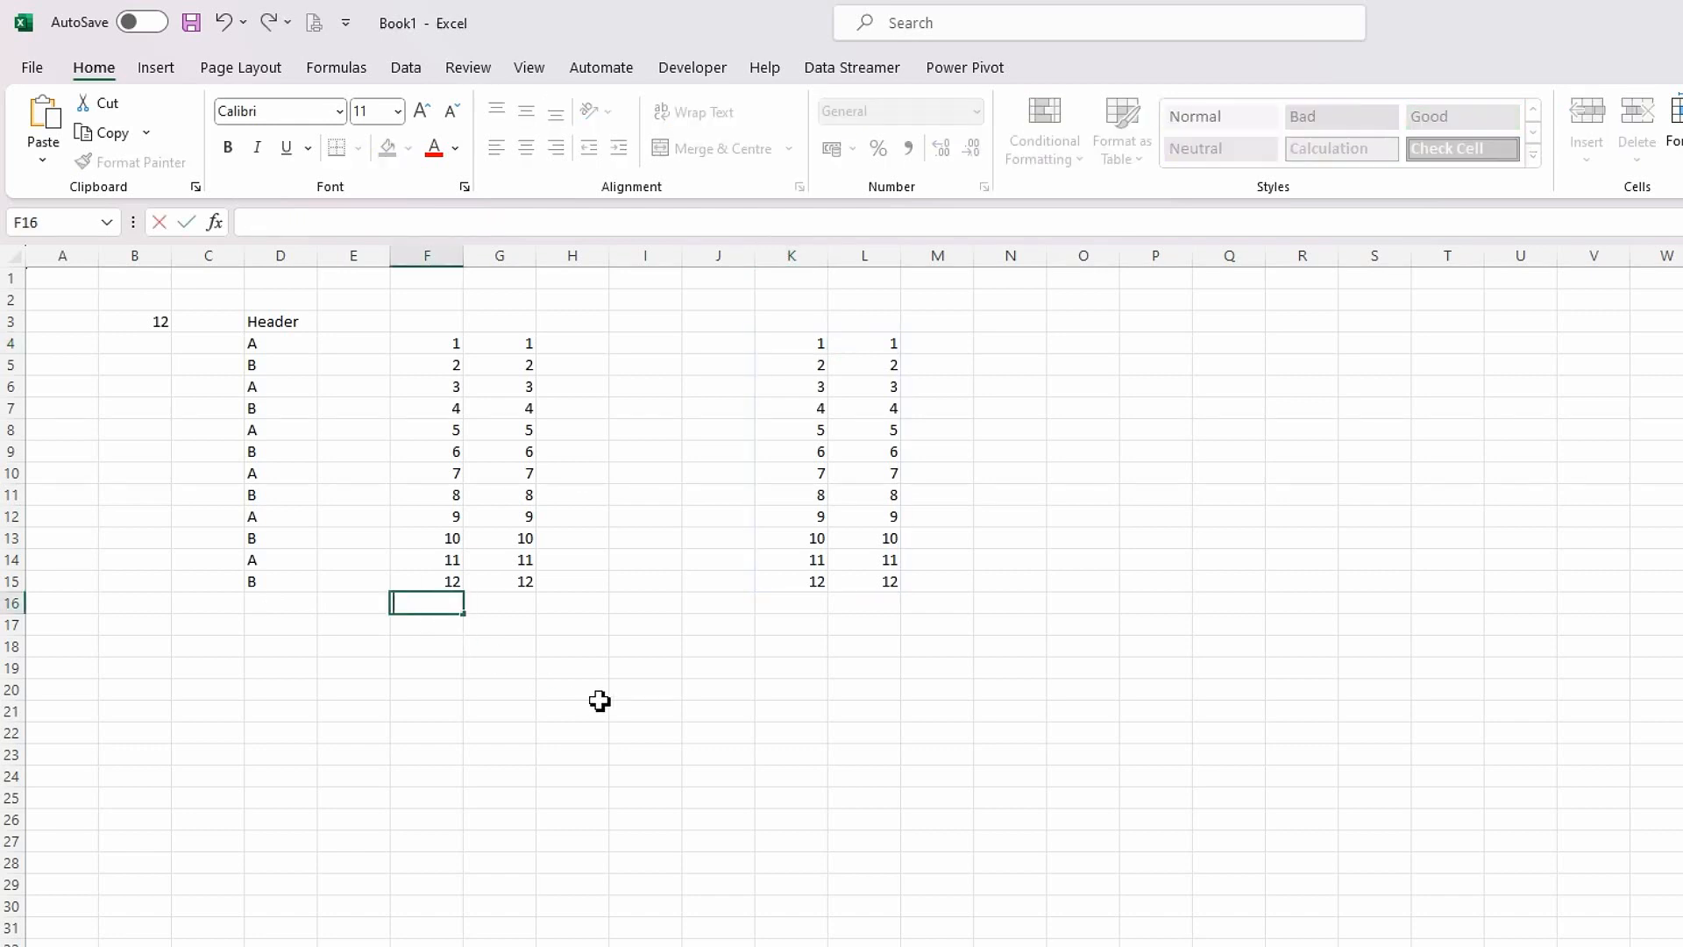
left_click_drag(447, 583, 538, 718)
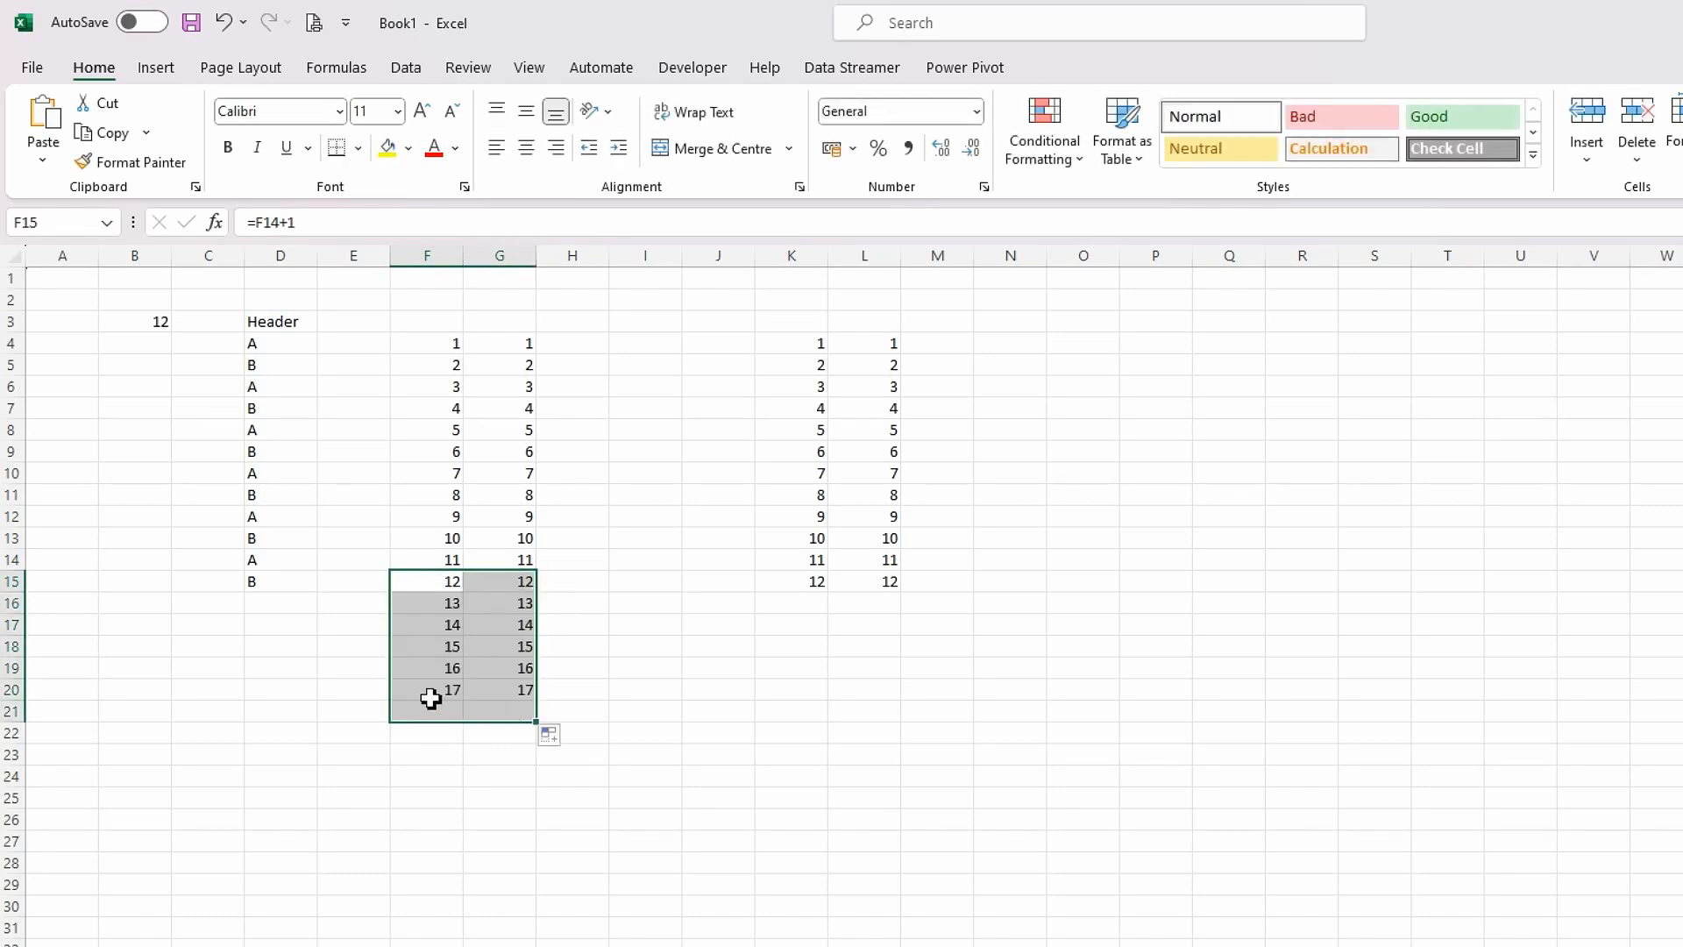
Extend the alternating A/B entries in column D down to row 21 and clear the COUNTA formula from B3.
left_click(266, 583)
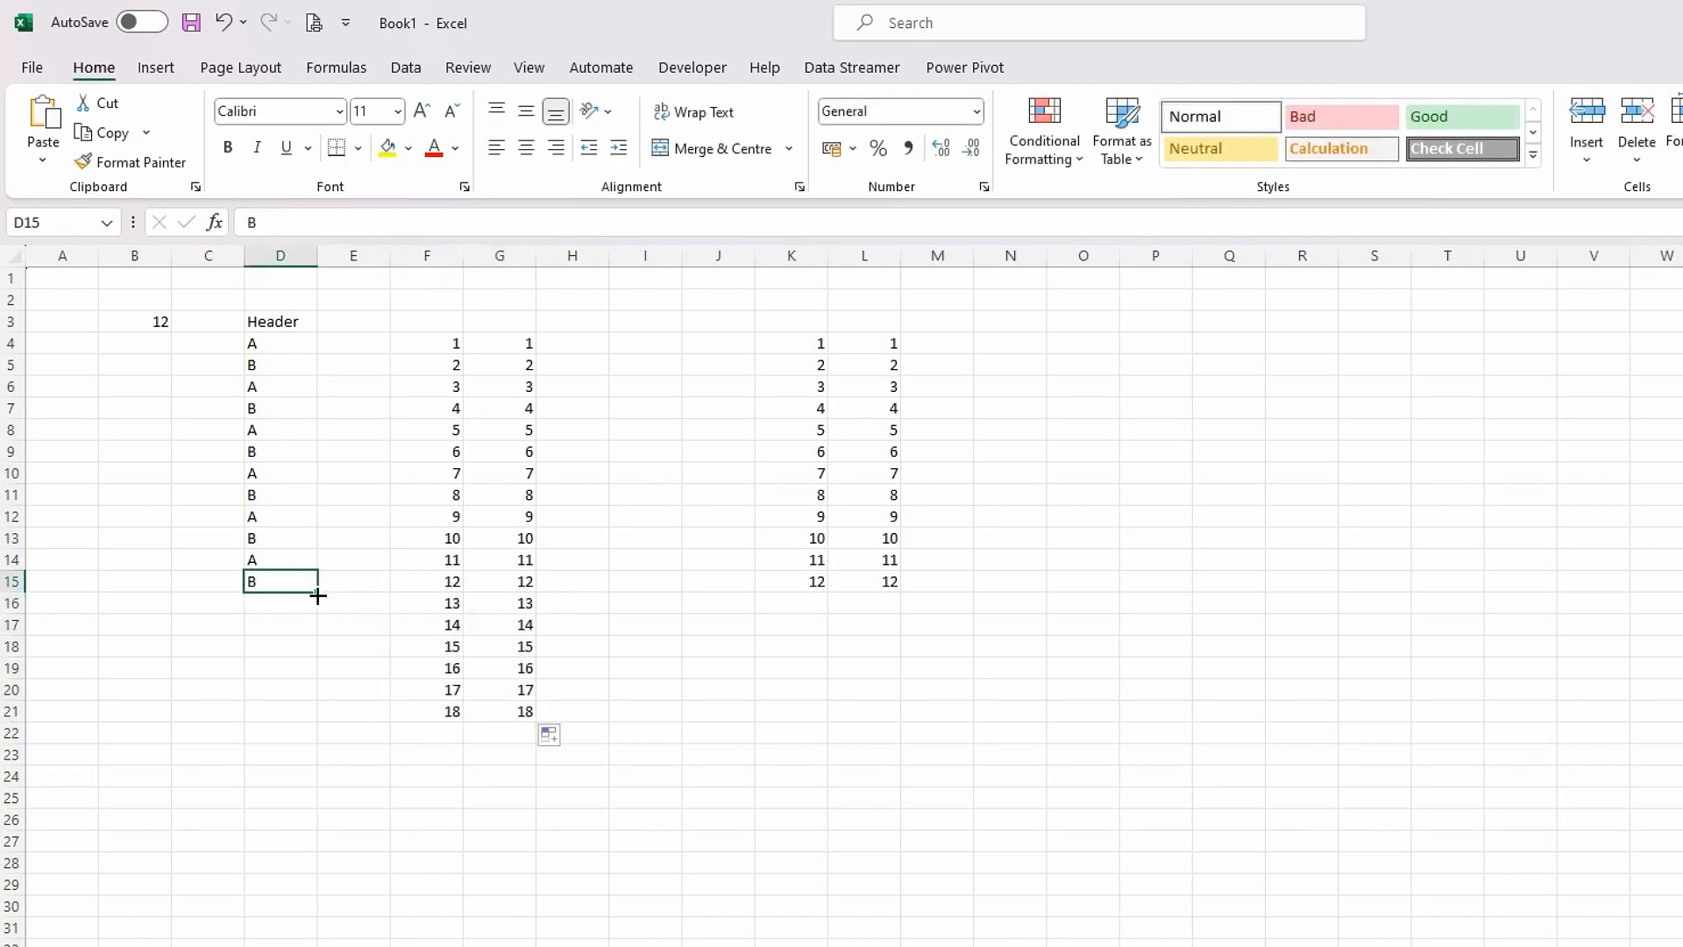
left_click_drag(275, 557, 275, 581)
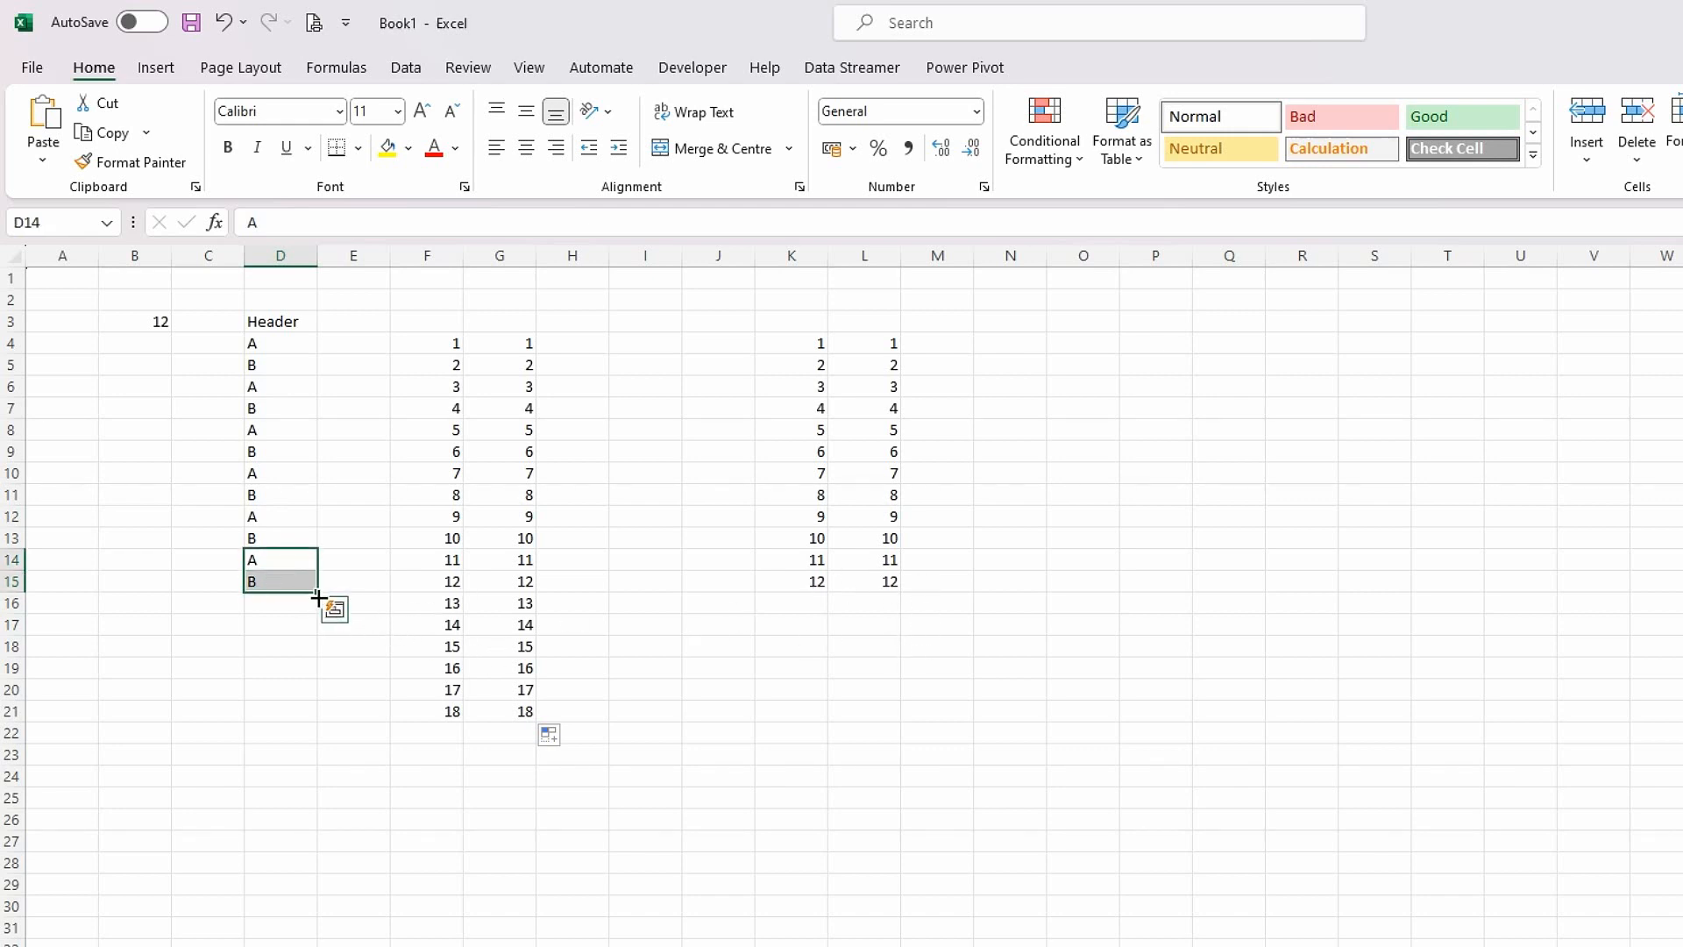
left_click_drag(319, 597, 331, 723)
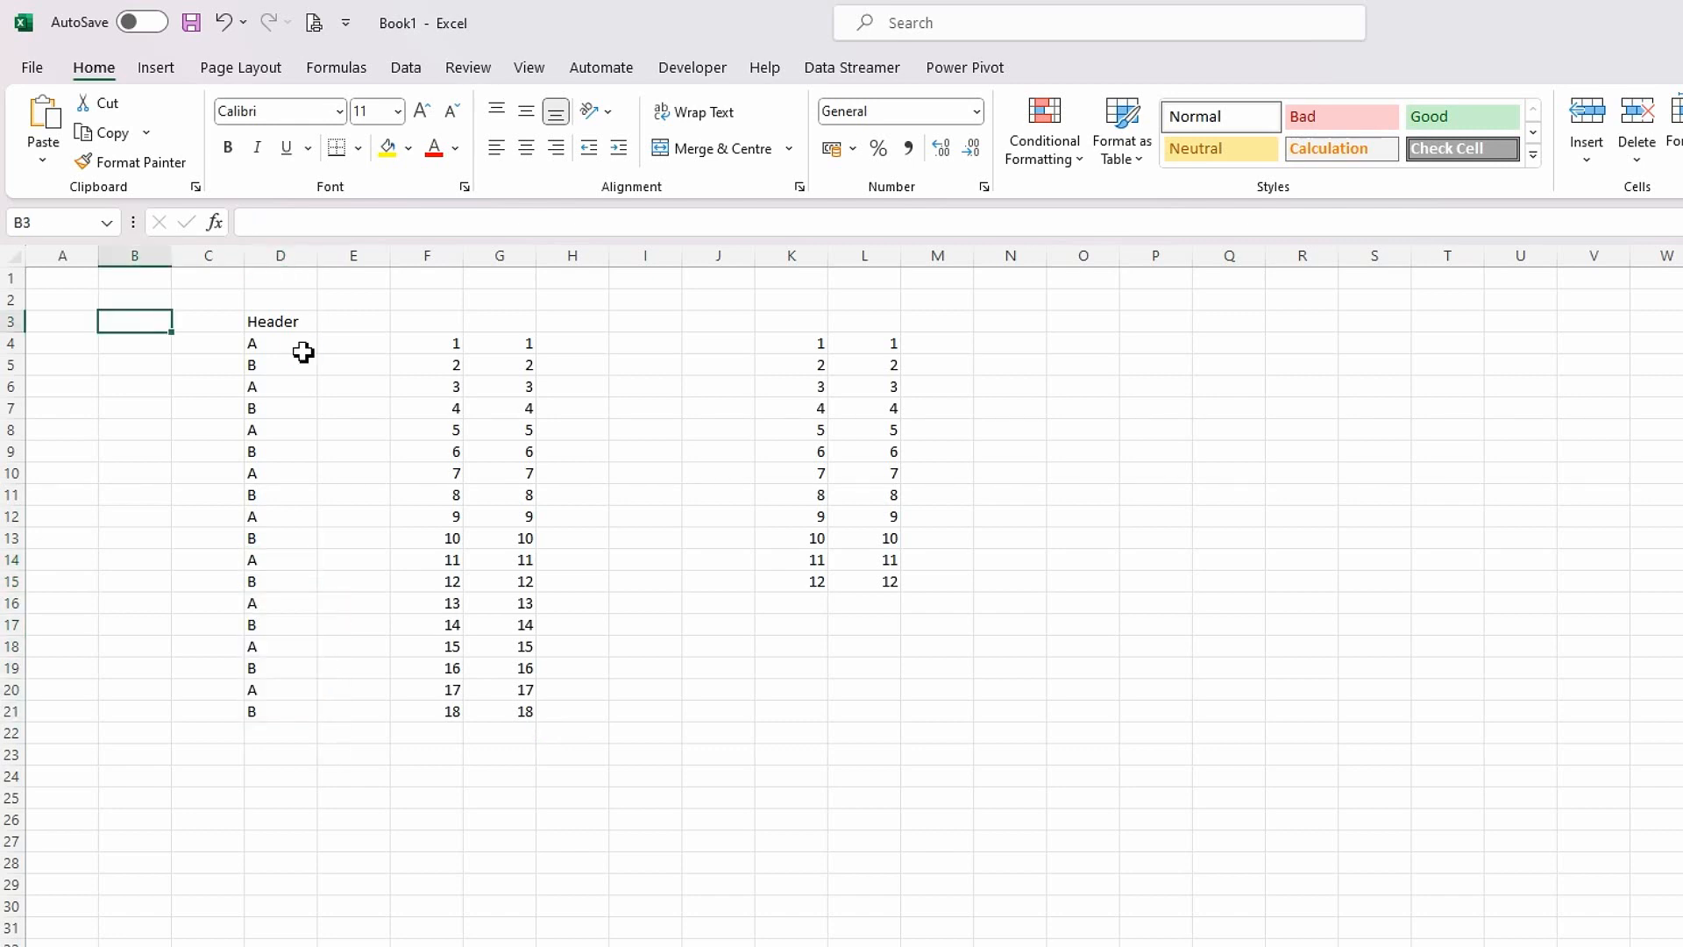
left_click(274, 476)
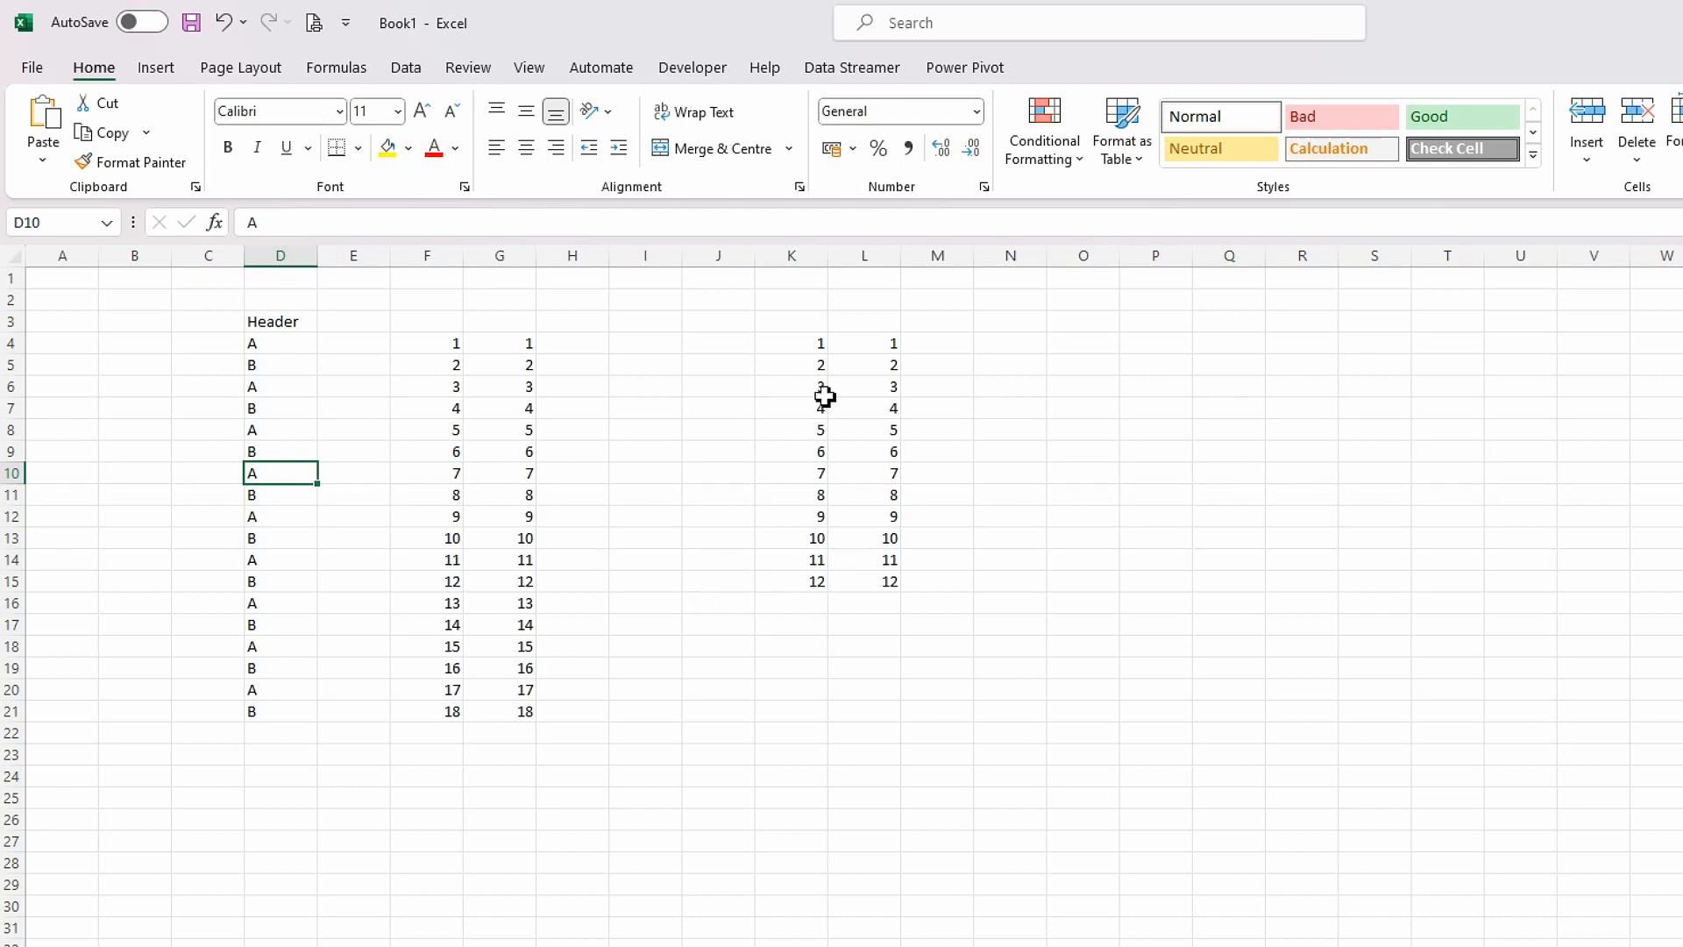
Change the COUNTA range in K4's OFFSET formula to D4:D1100.
left_click(790, 343)
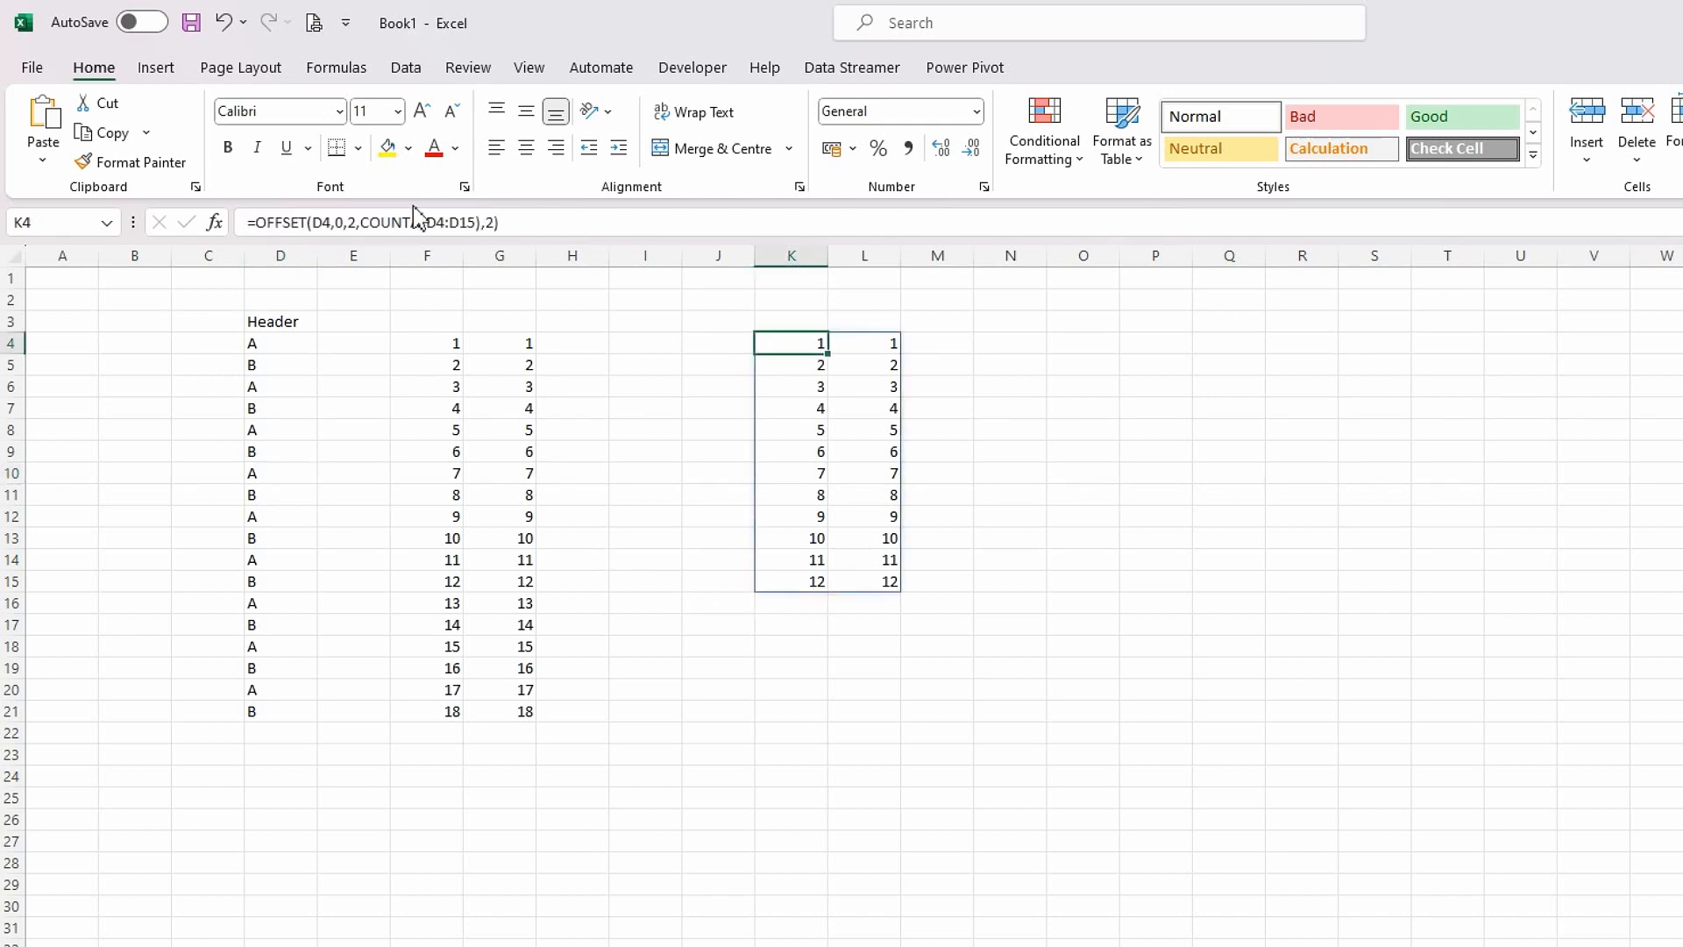
left_click(480, 225)
key("BackSpace")
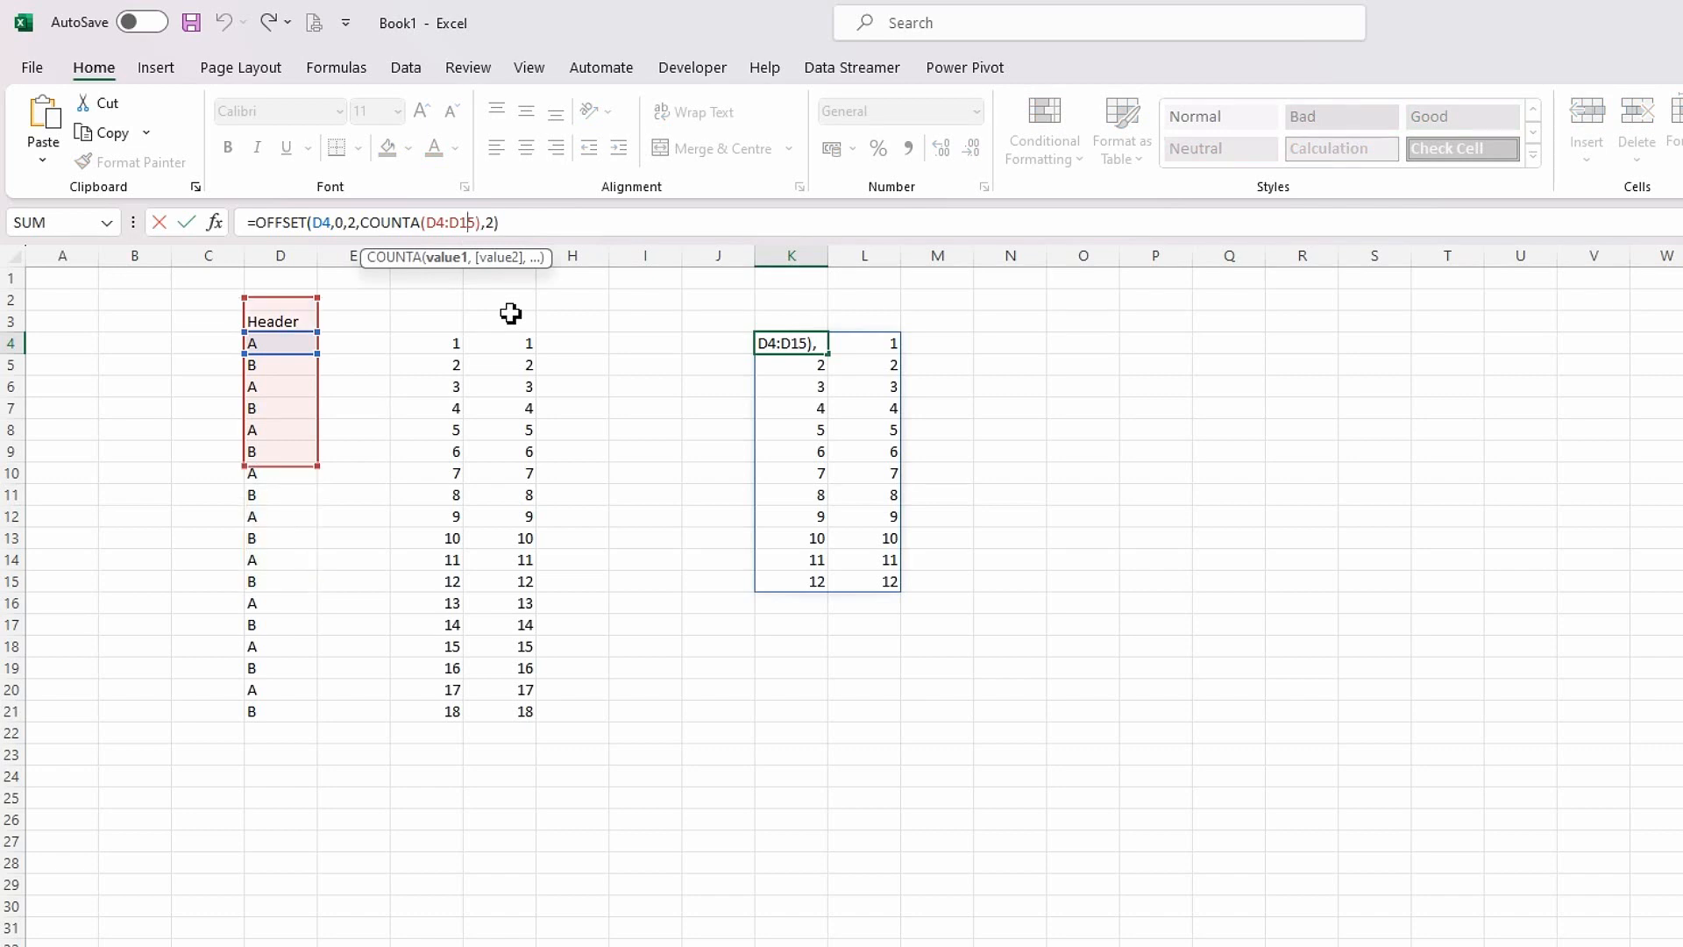
type("100")
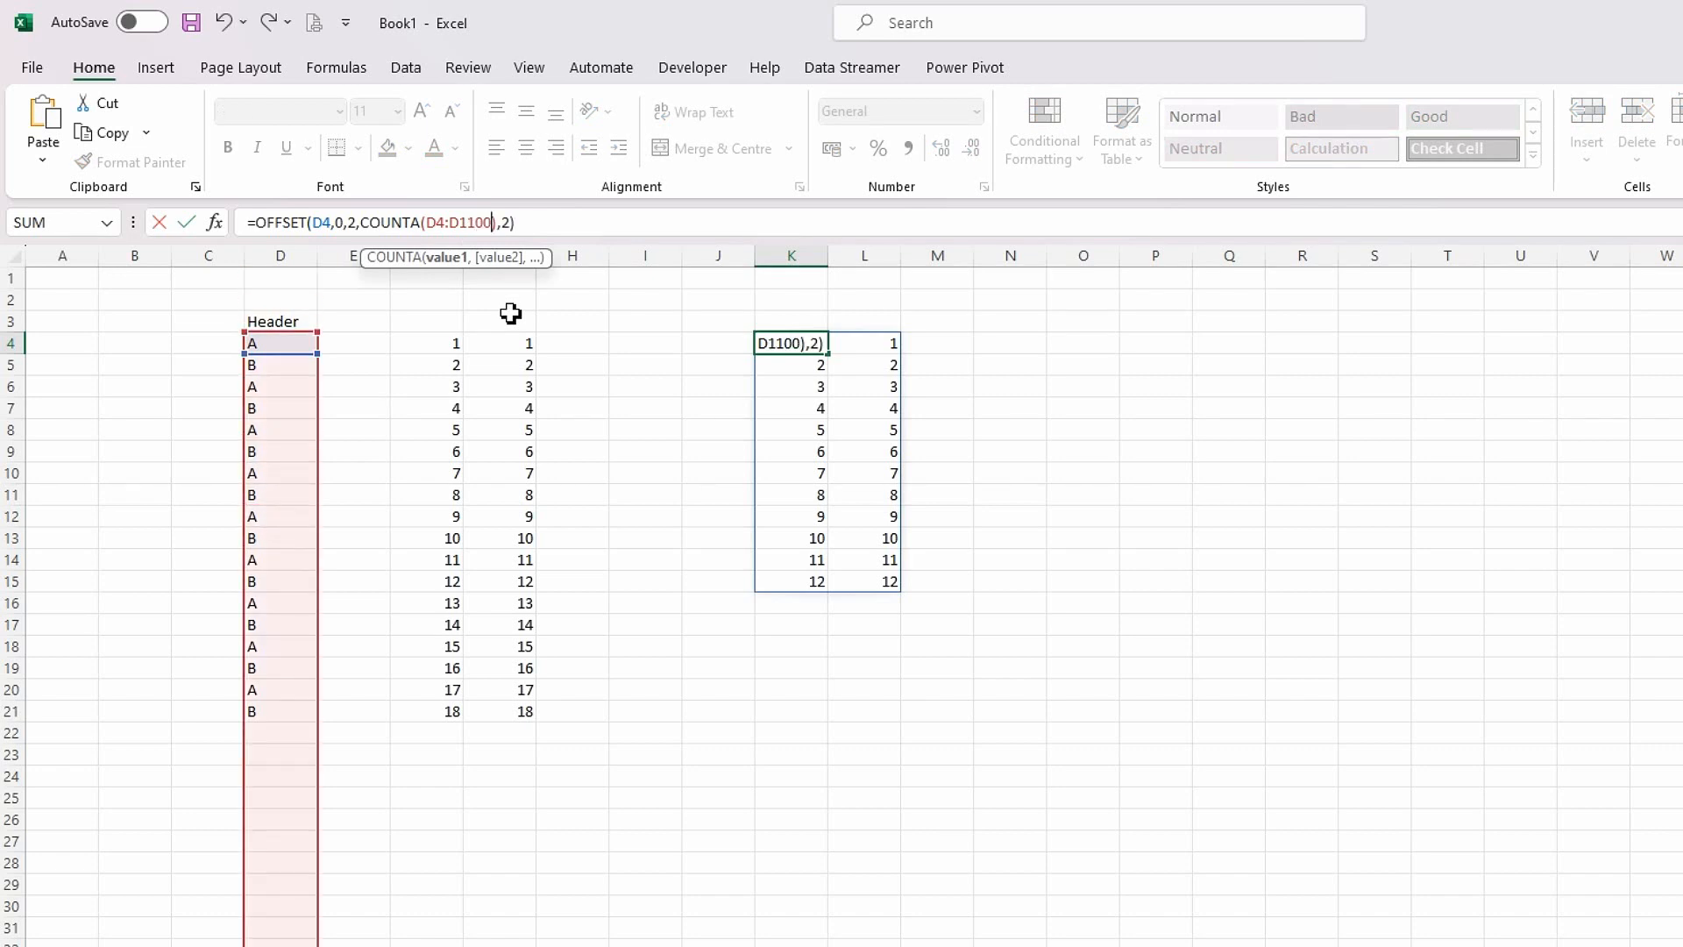
key("Return")
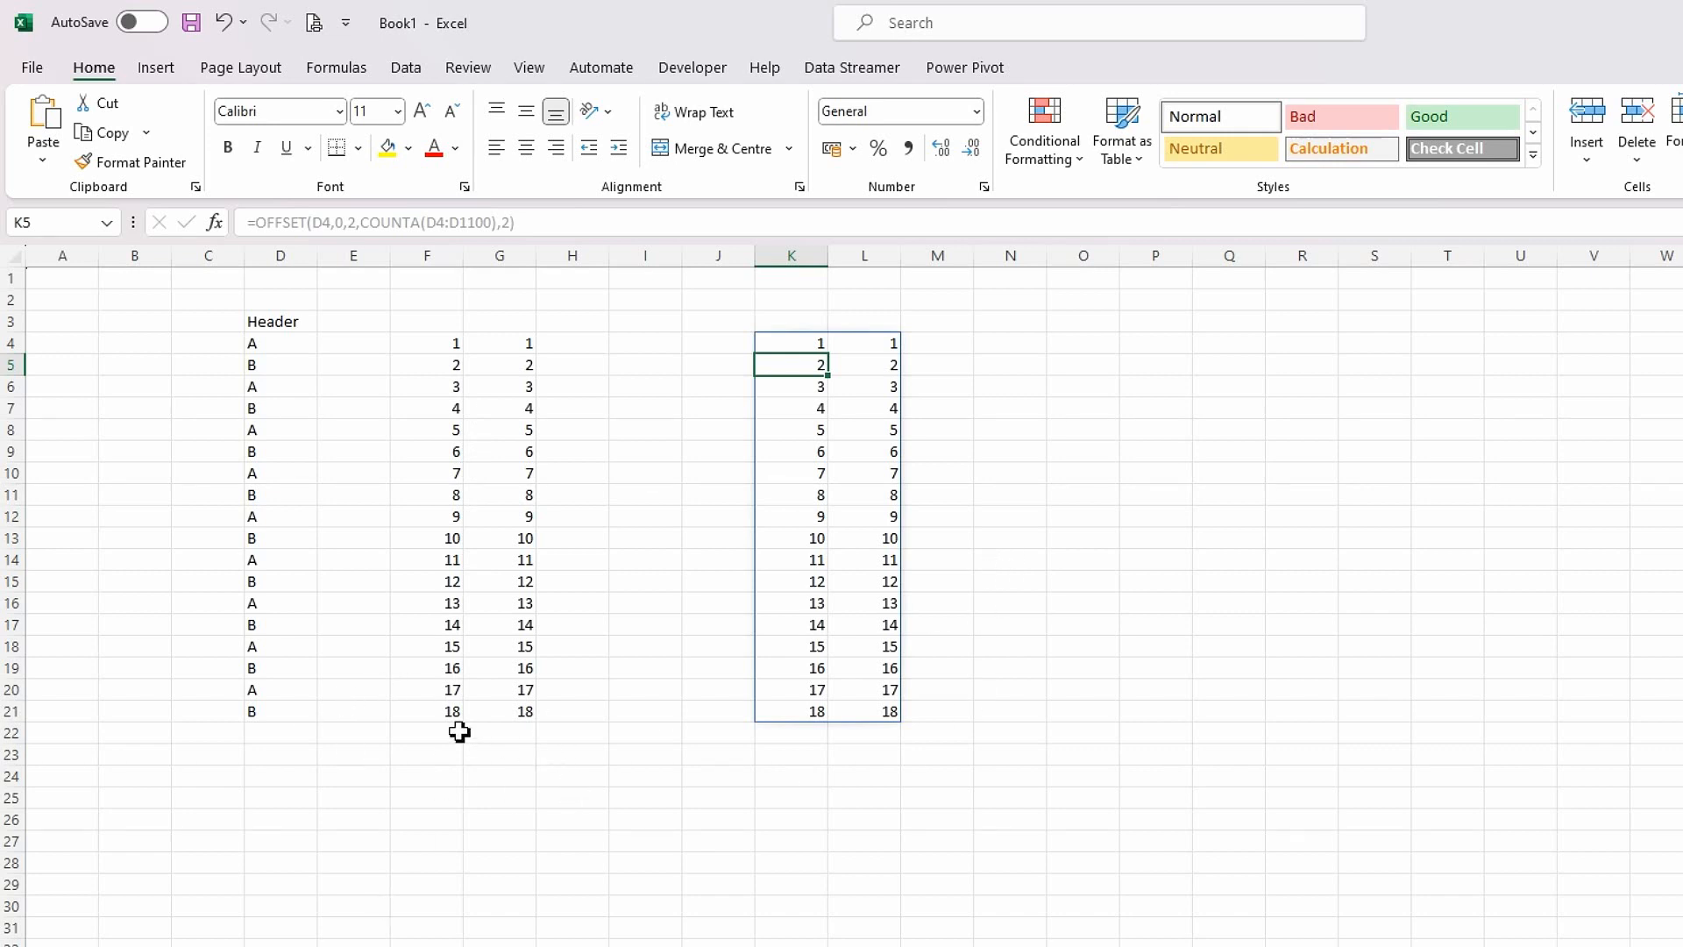
Fill F21:G21 and the A/B pattern in column D down to row 27 to test the dynamic range in K4.
left_click(430, 715)
left_click_drag(430, 715, 511, 852)
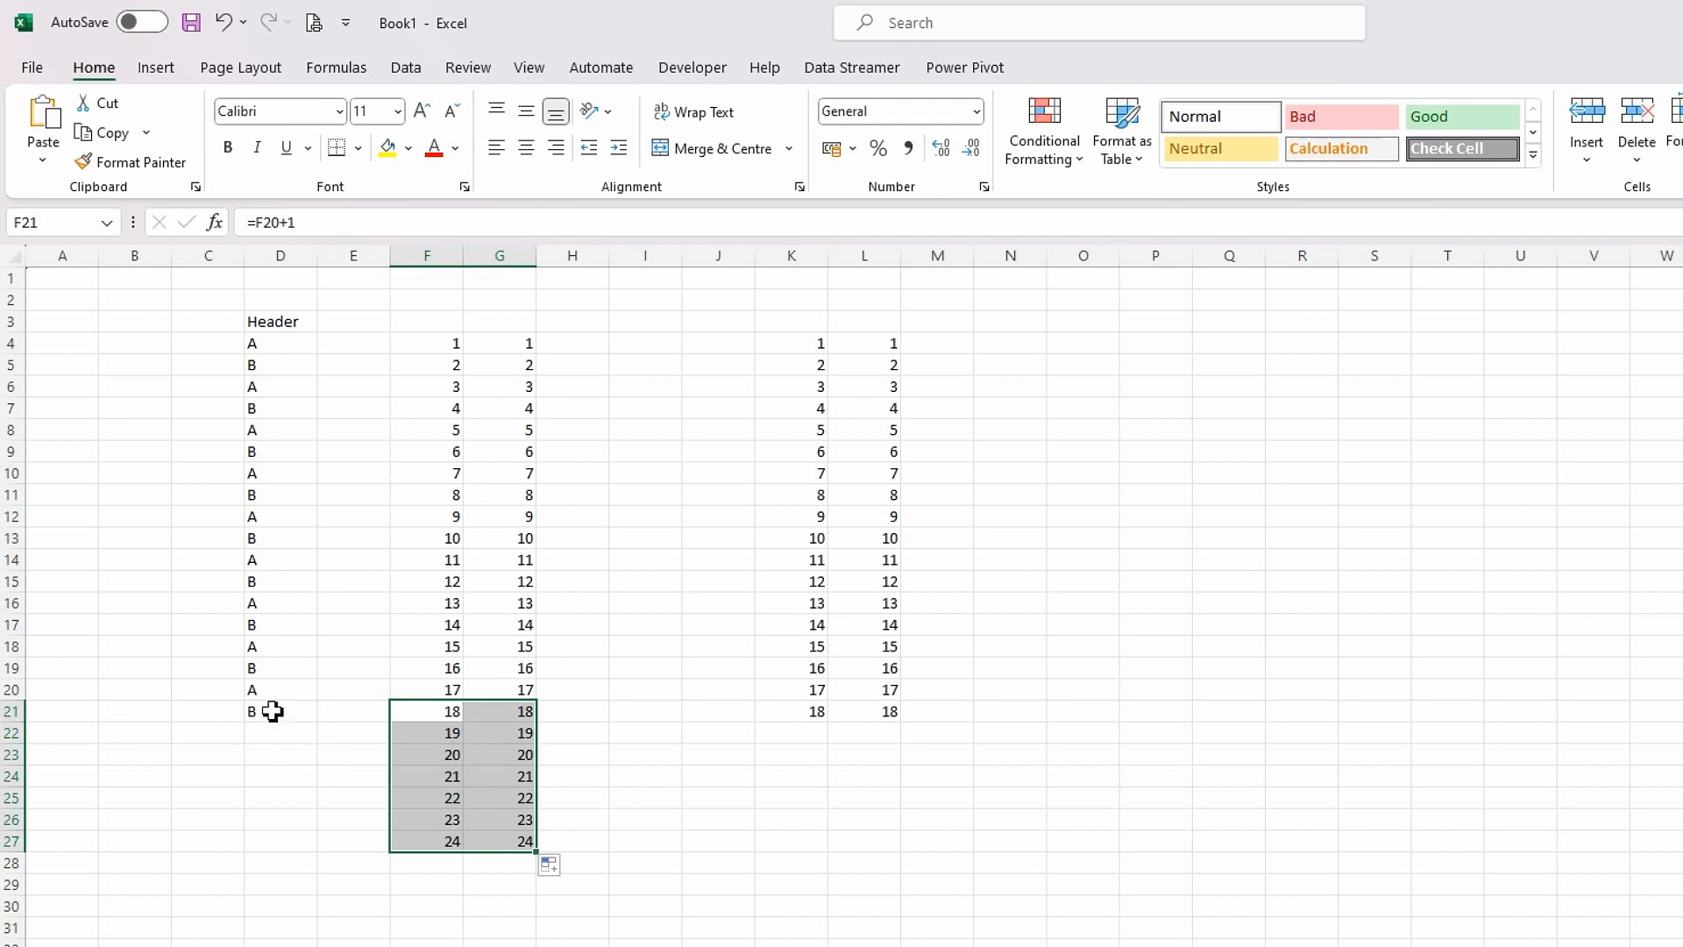
left_click_drag(267, 691, 307, 844)
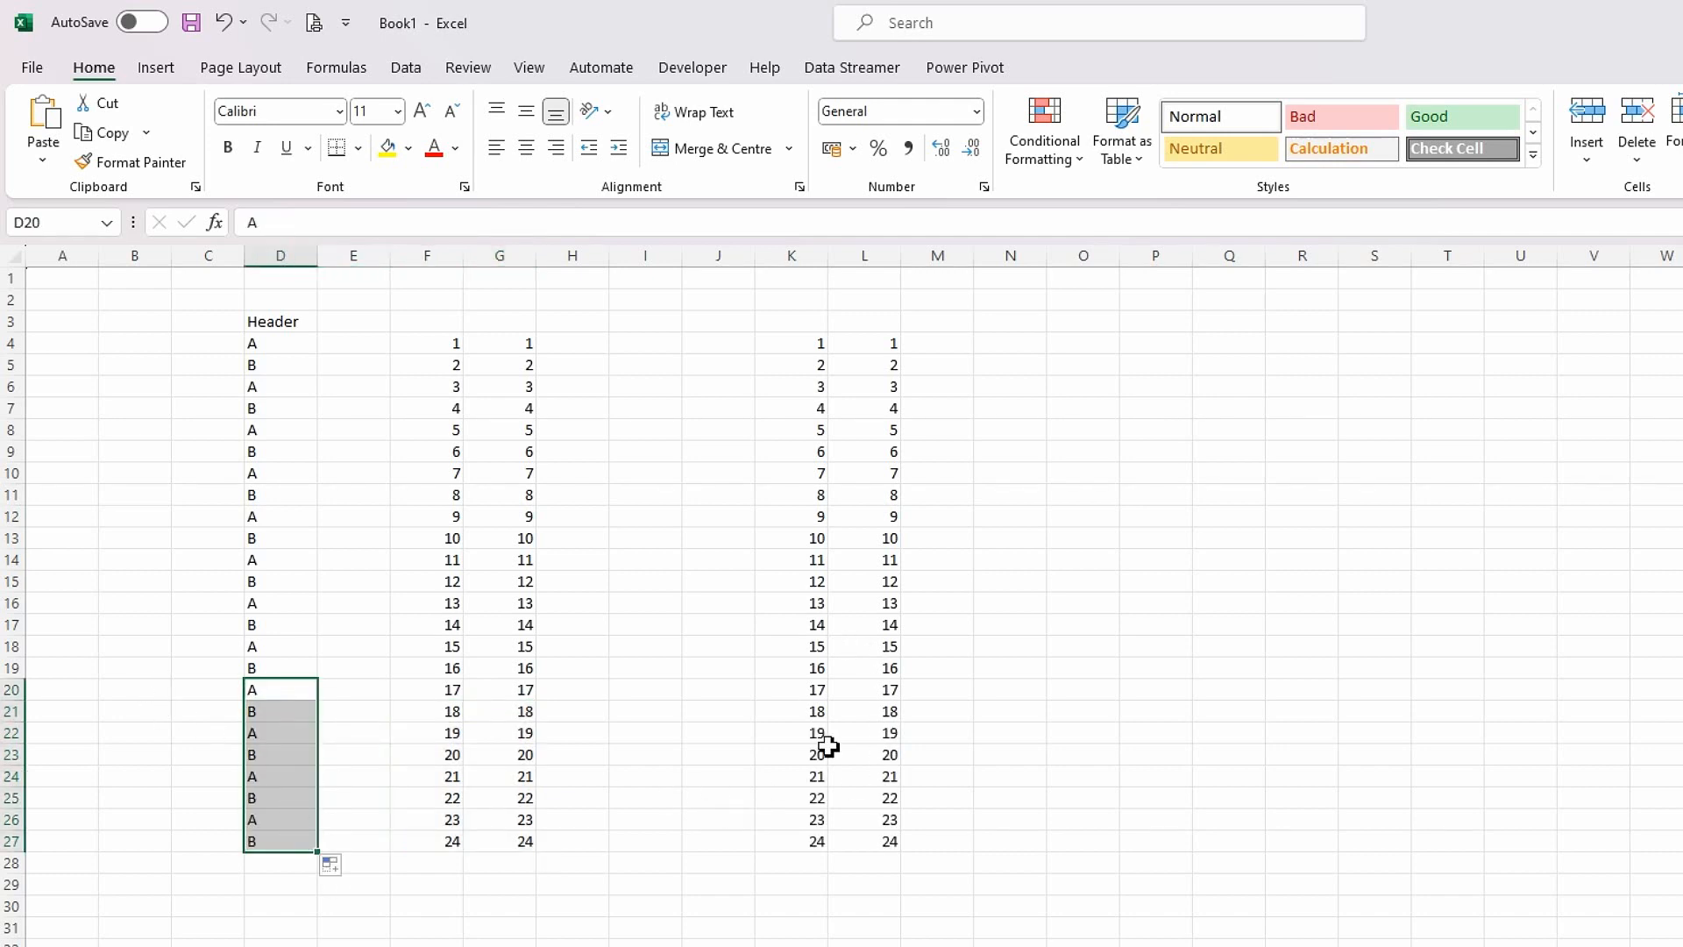
left_click(816, 348)
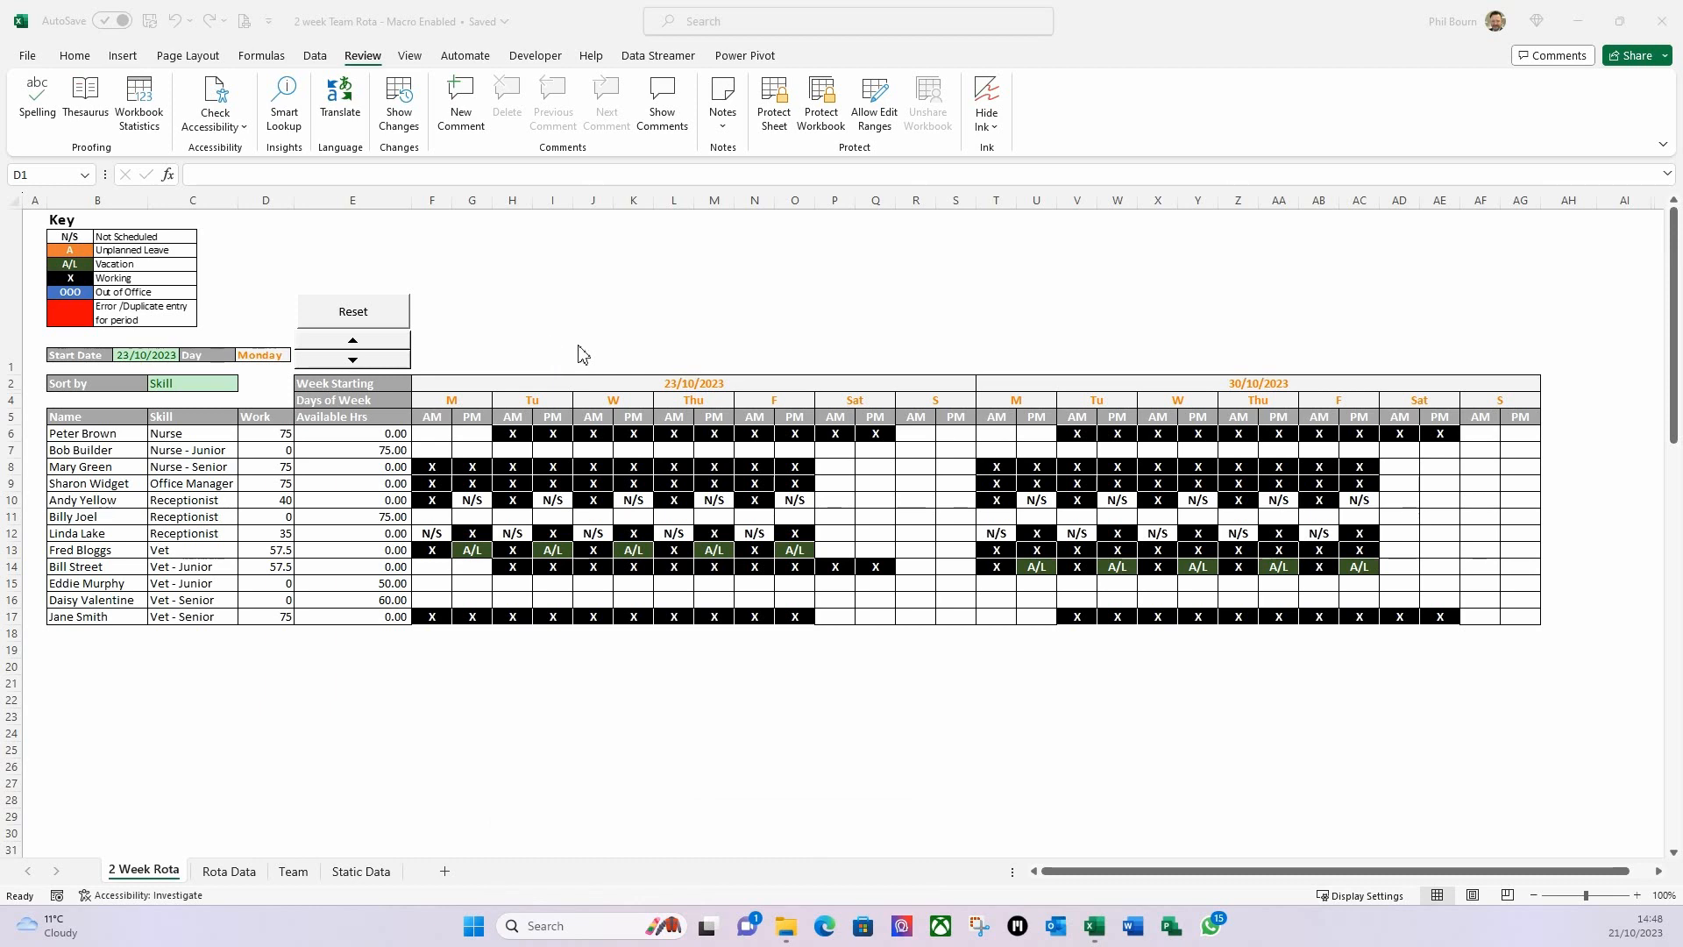
Switch to the 2 Week Rota sheet and select columns B through AG to count the print area's width.
left_click(112, 201)
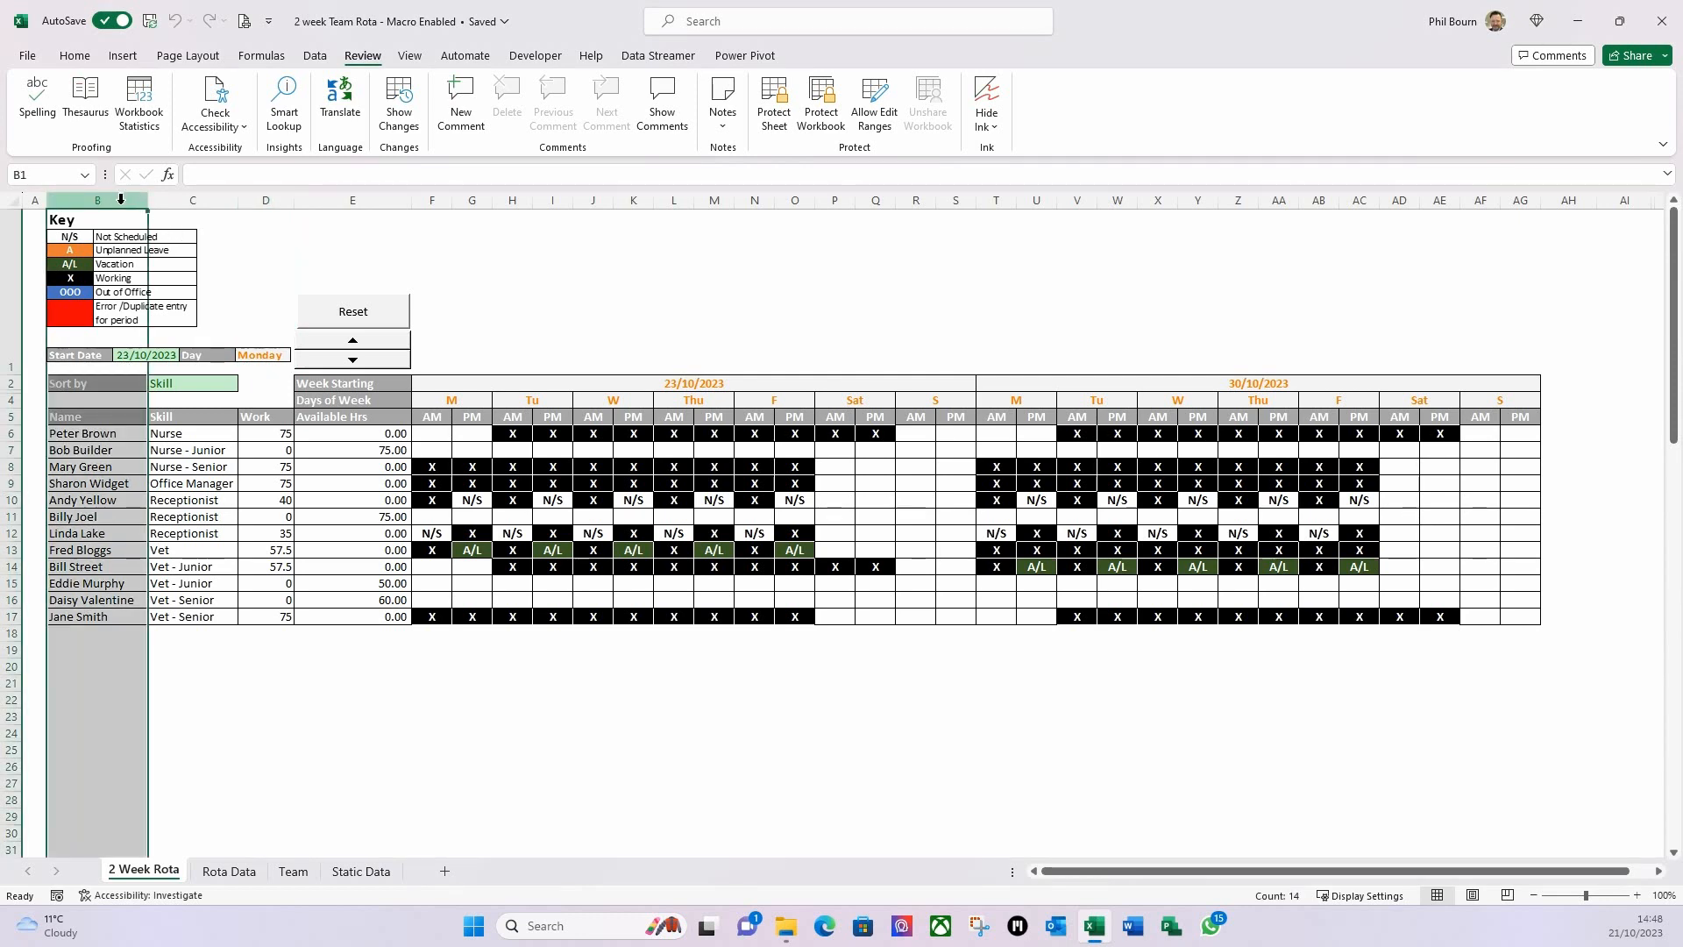
key("shift+Right")
key("shift+Right")
key("shift+Right")
key("shift+Right")
key("shift+Right")
key("shift+Right")
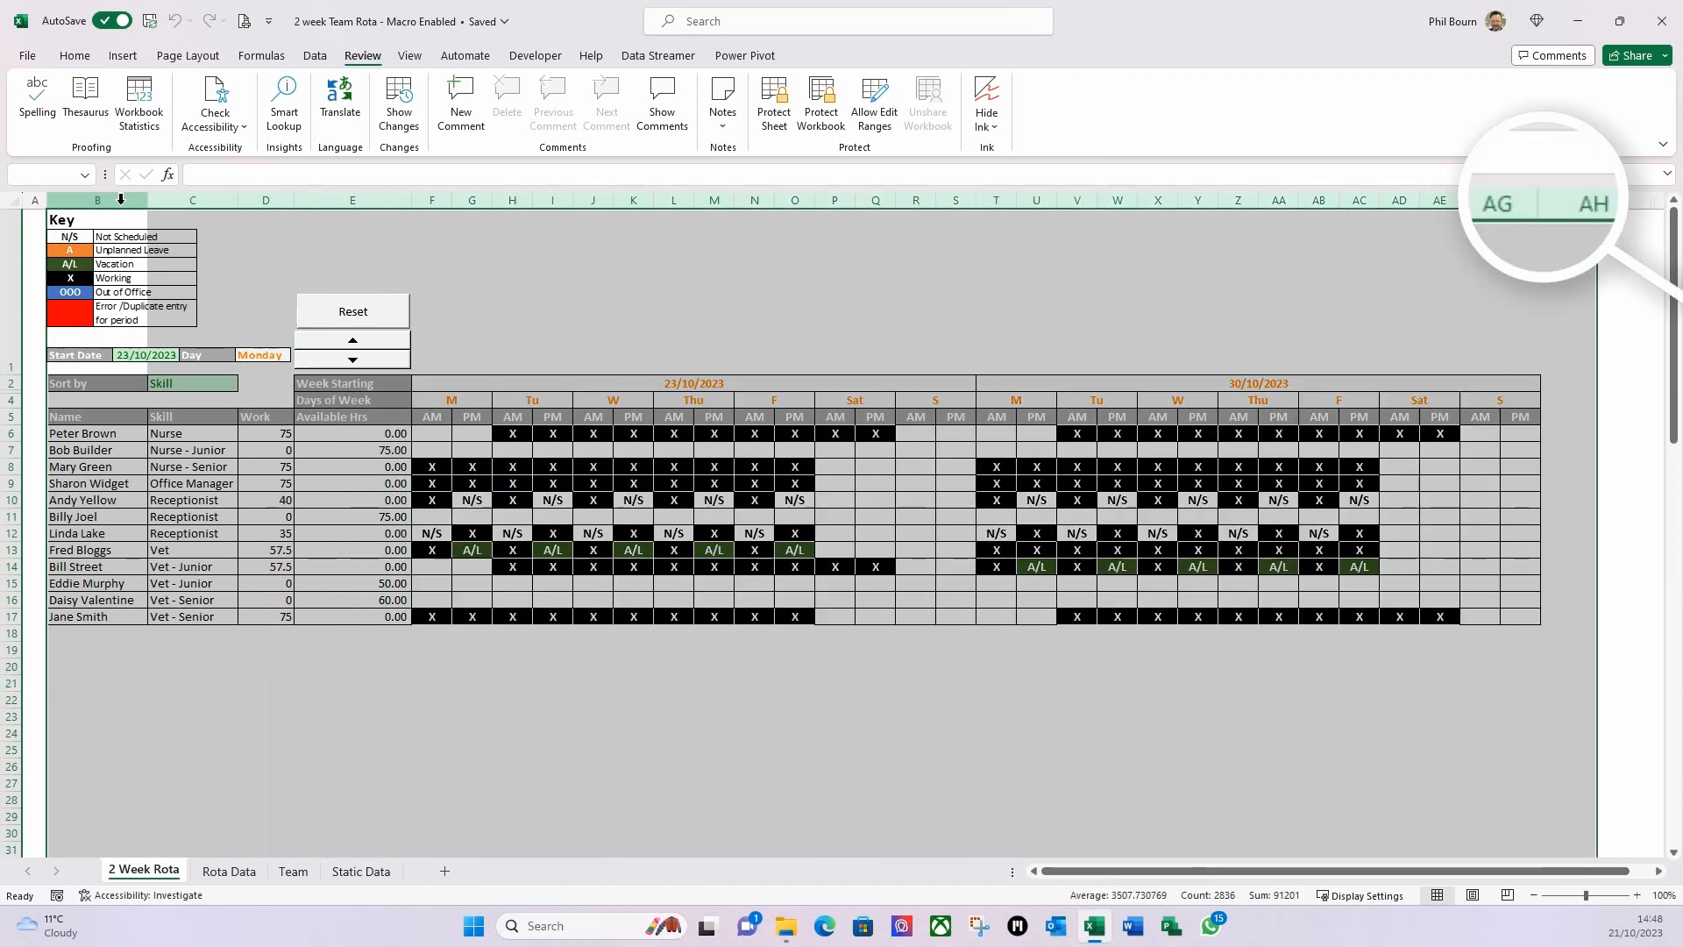
key("shift+Left")
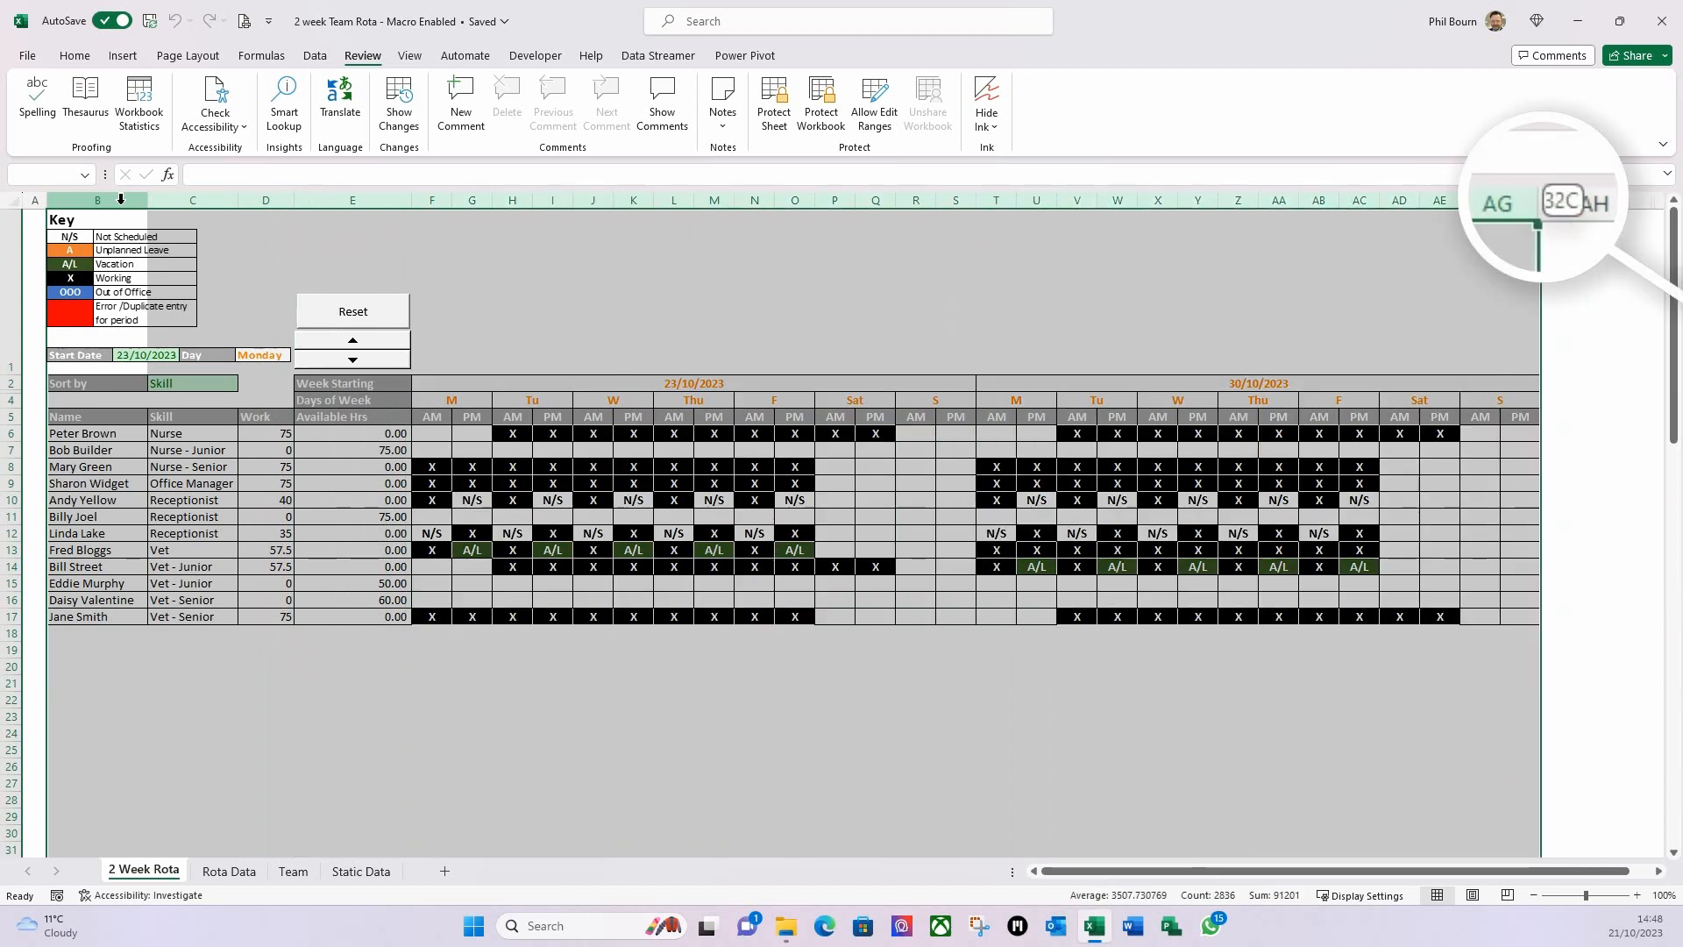
left_click(279, 270)
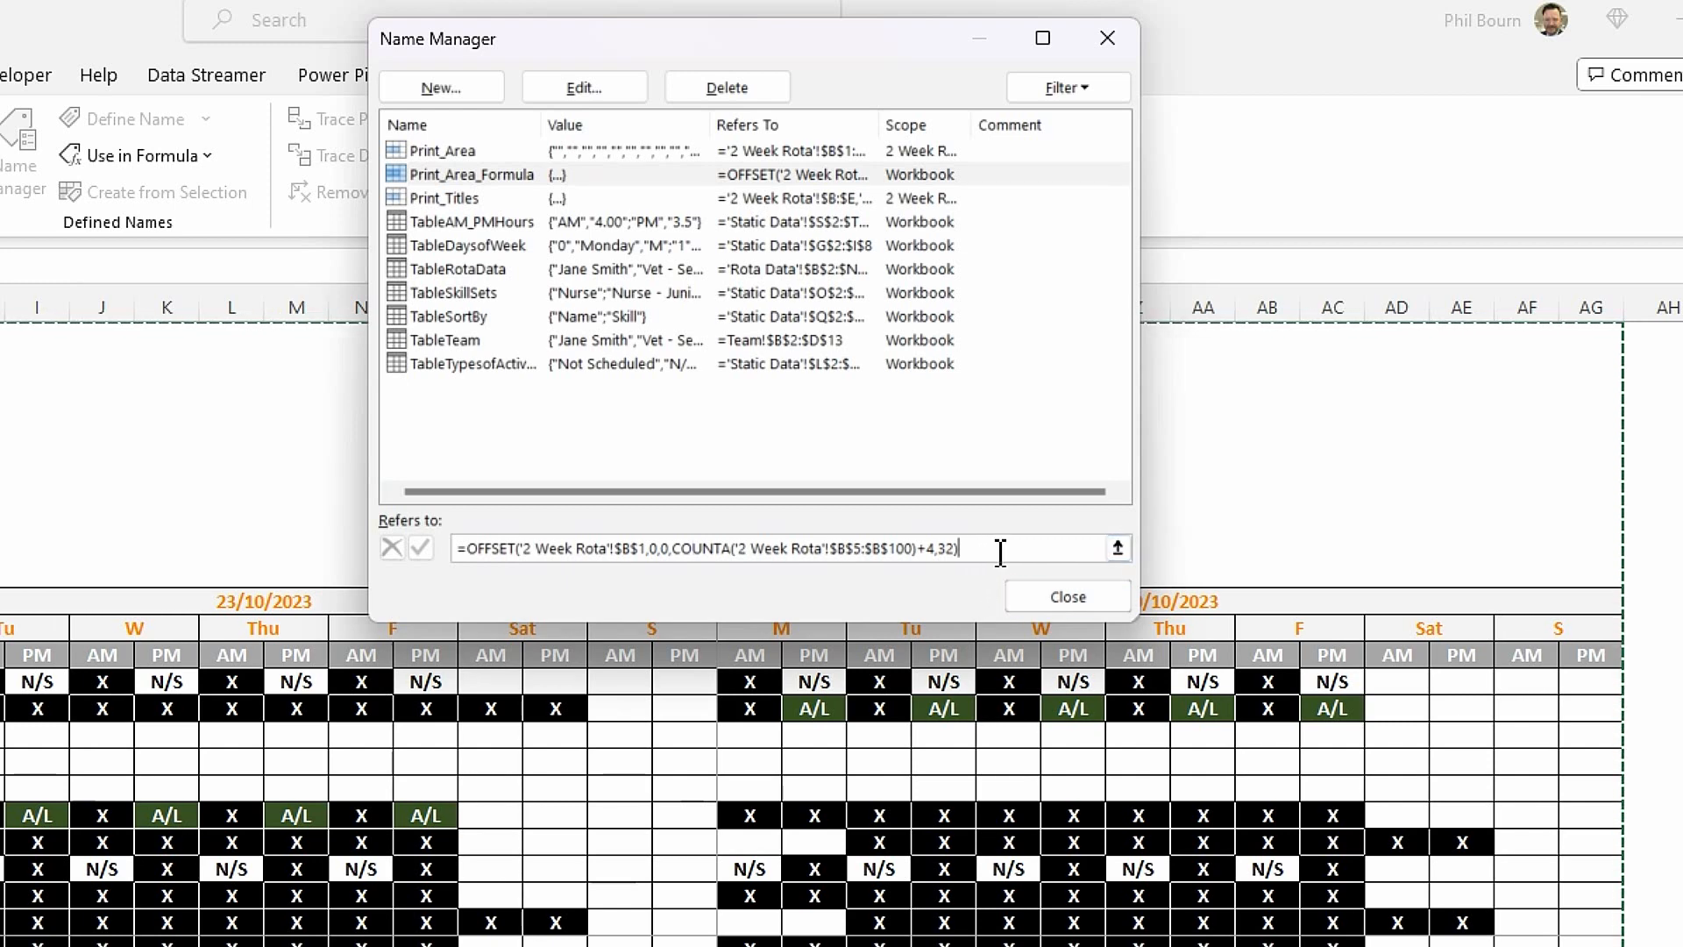
Copy the OFFSET formula of the name Print_Area_Formula into the reference of Print_Area, save it and check the range it marks.
key("ctrl+a")
key("ctrl+c")
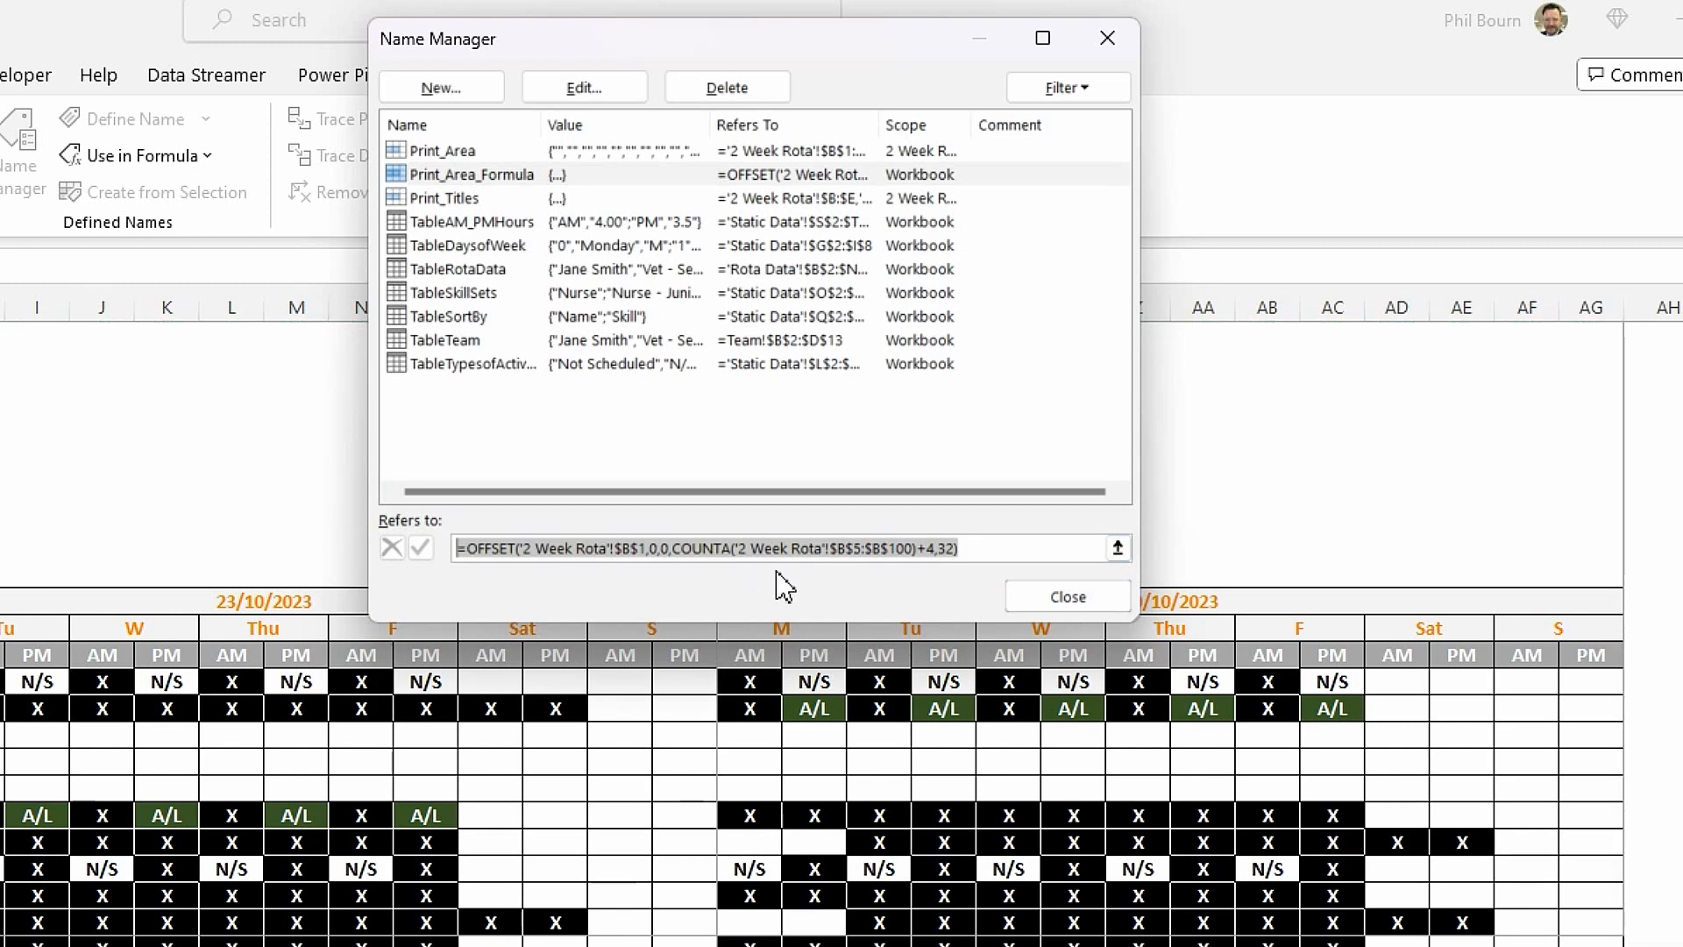
left_click(463, 155)
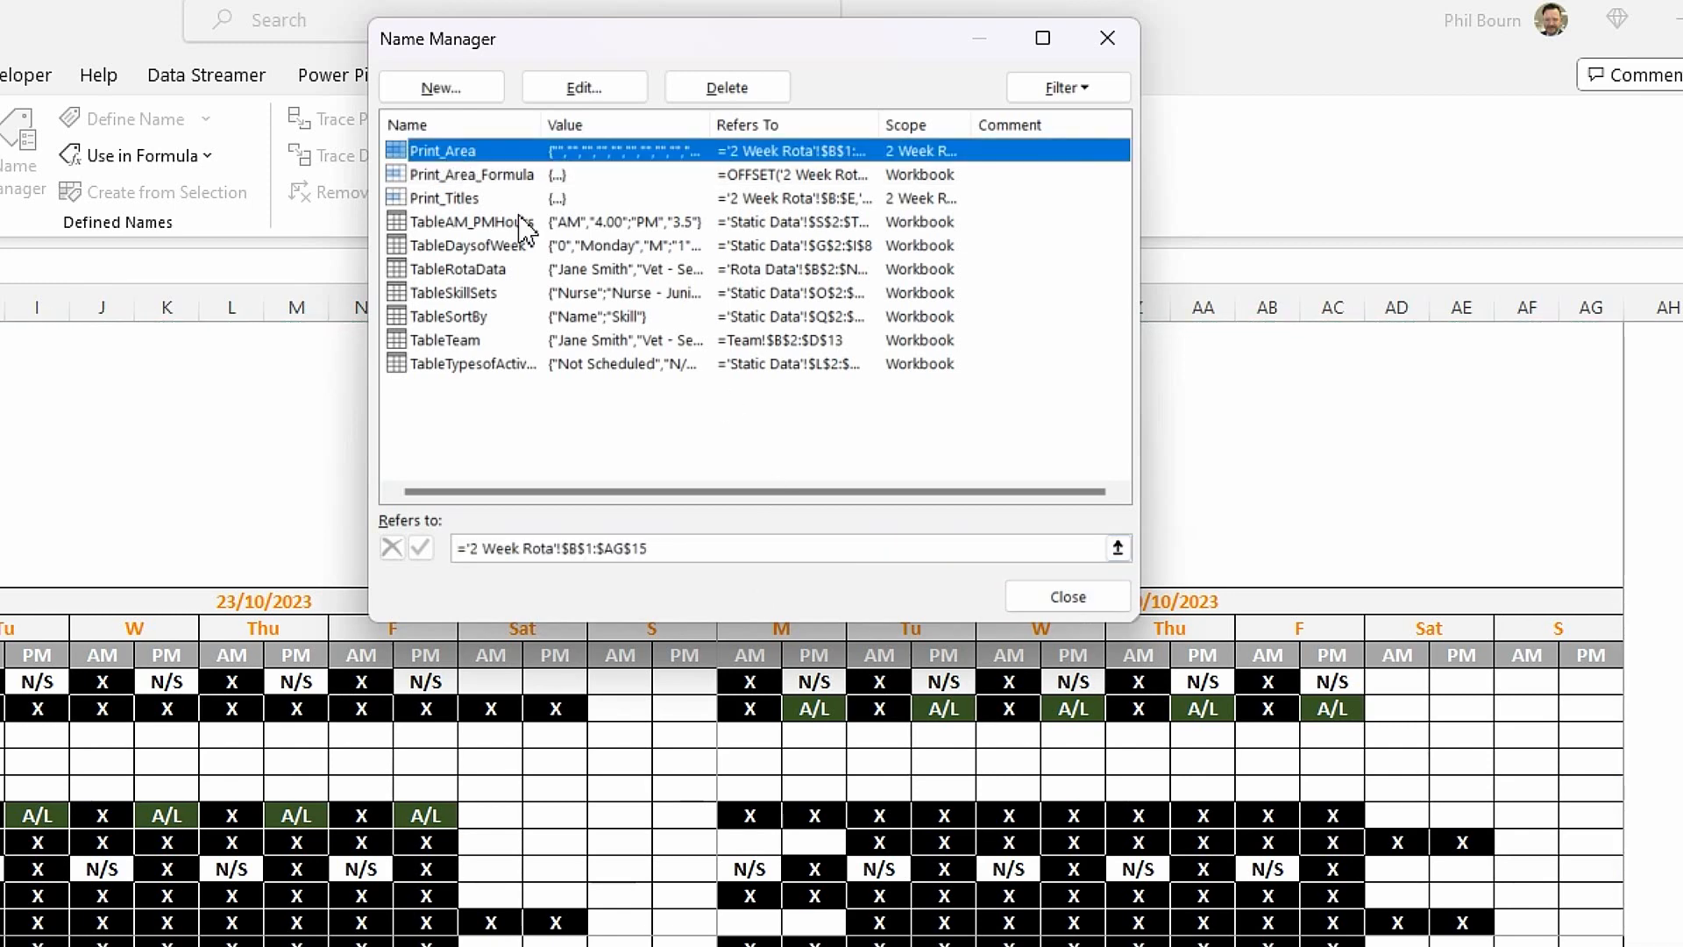
left_click_drag(647, 548, 364, 526)
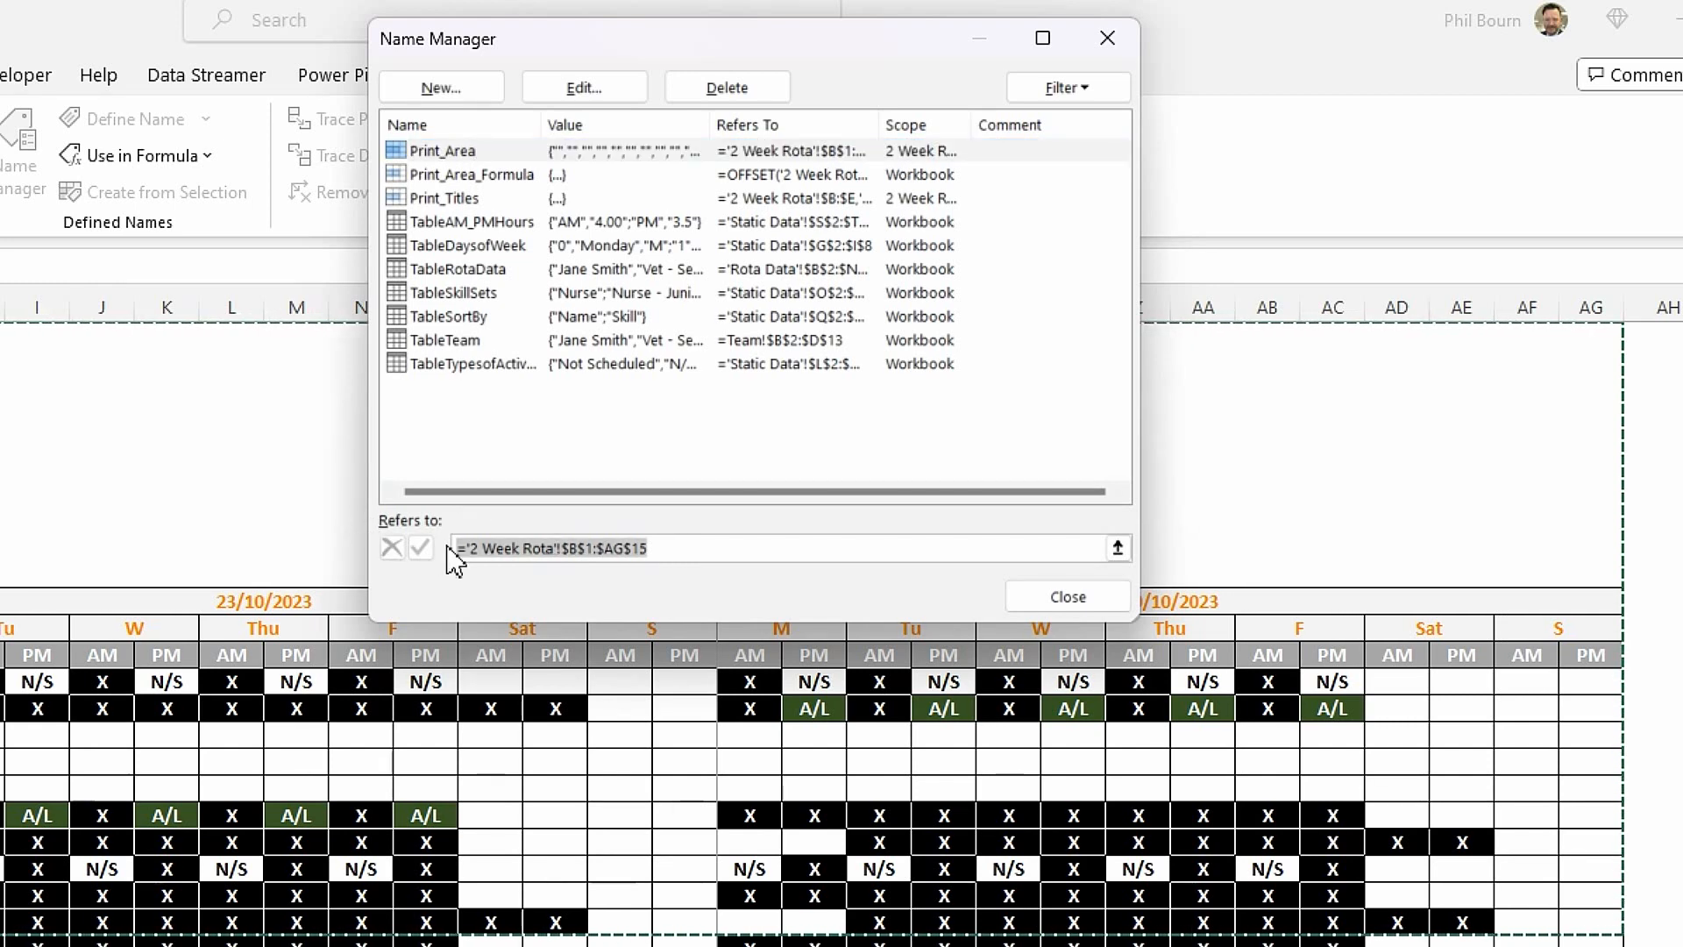
key("ctrl+v")
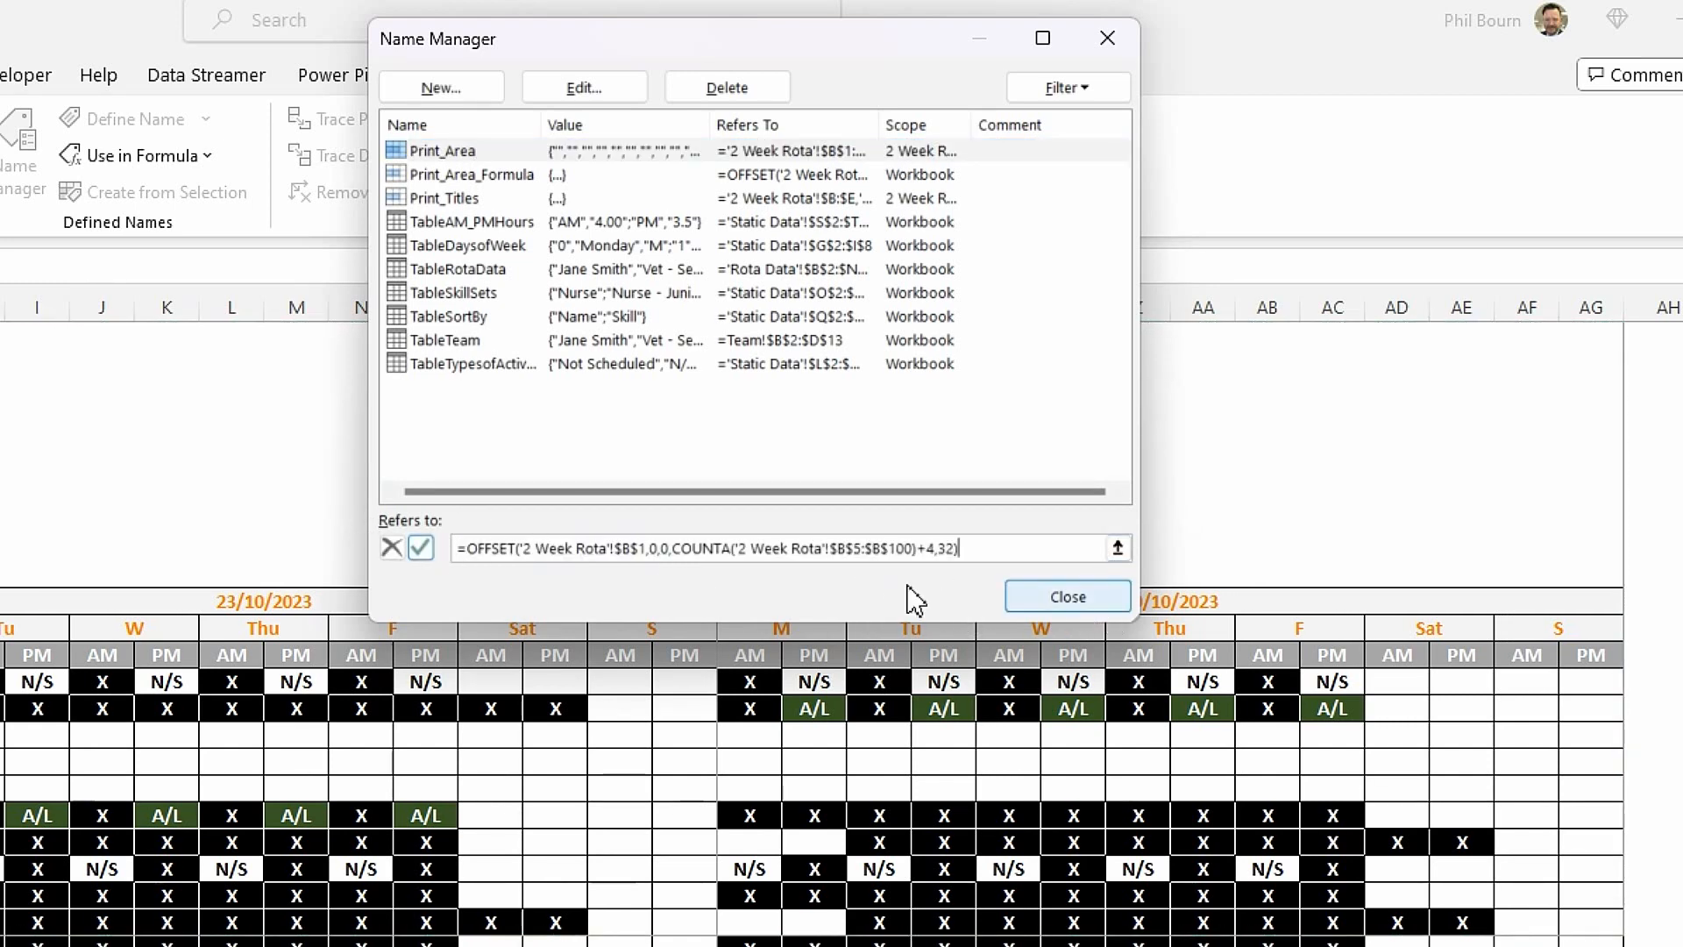
left_click(421, 549)
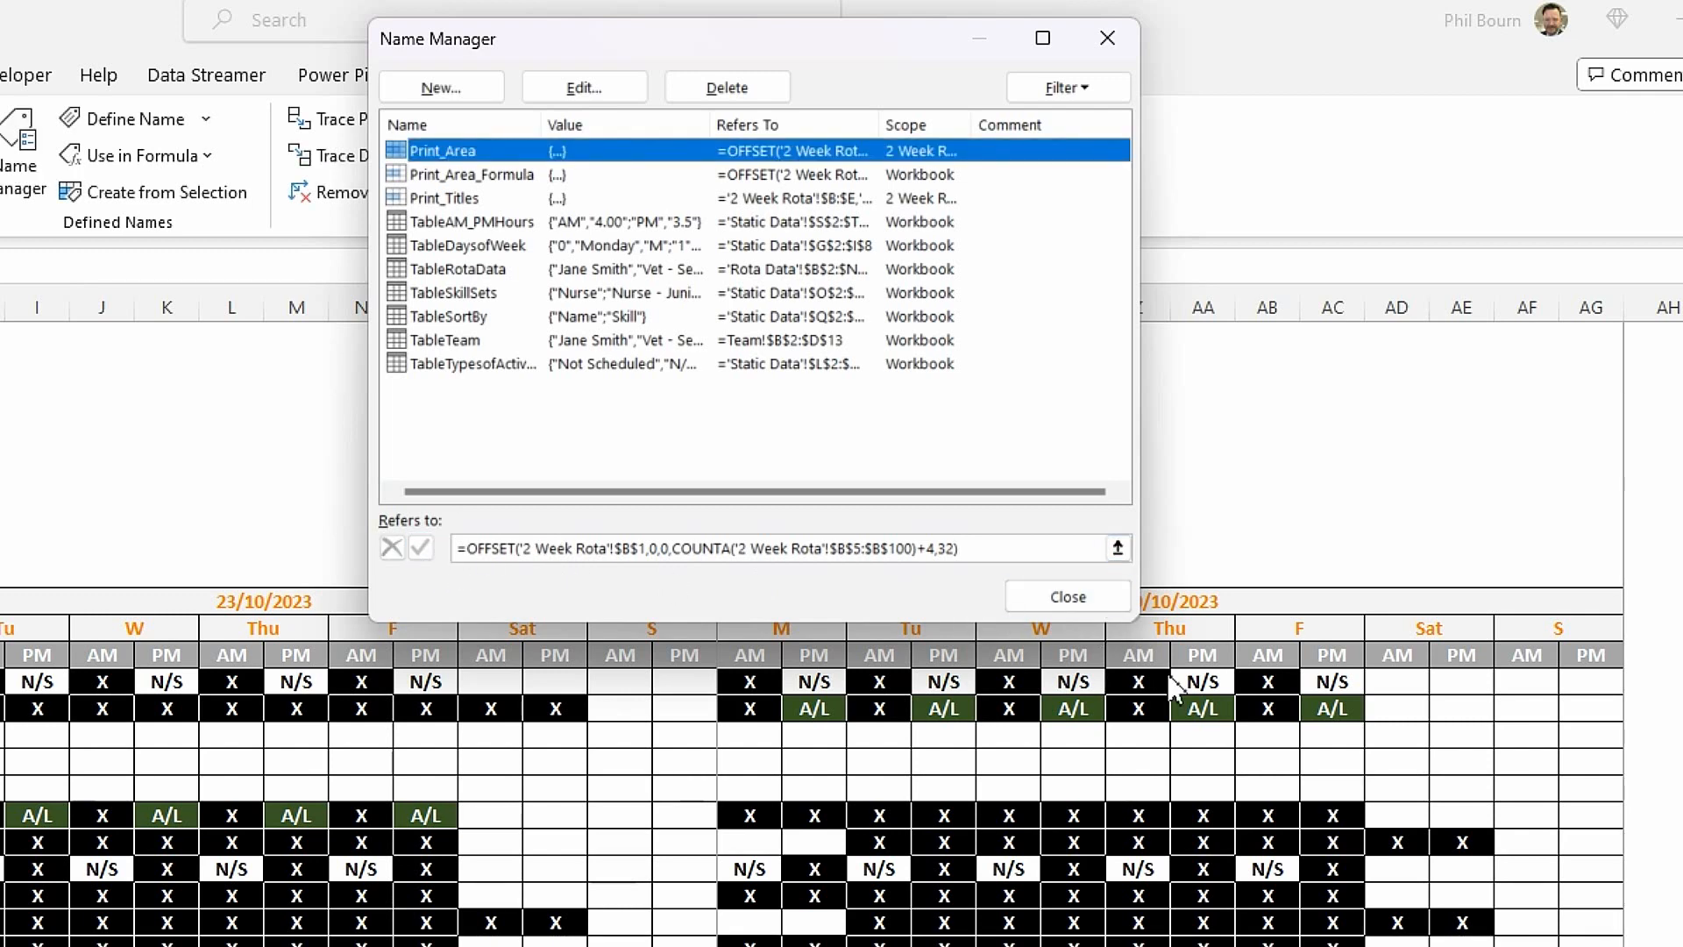
left_click(763, 550)
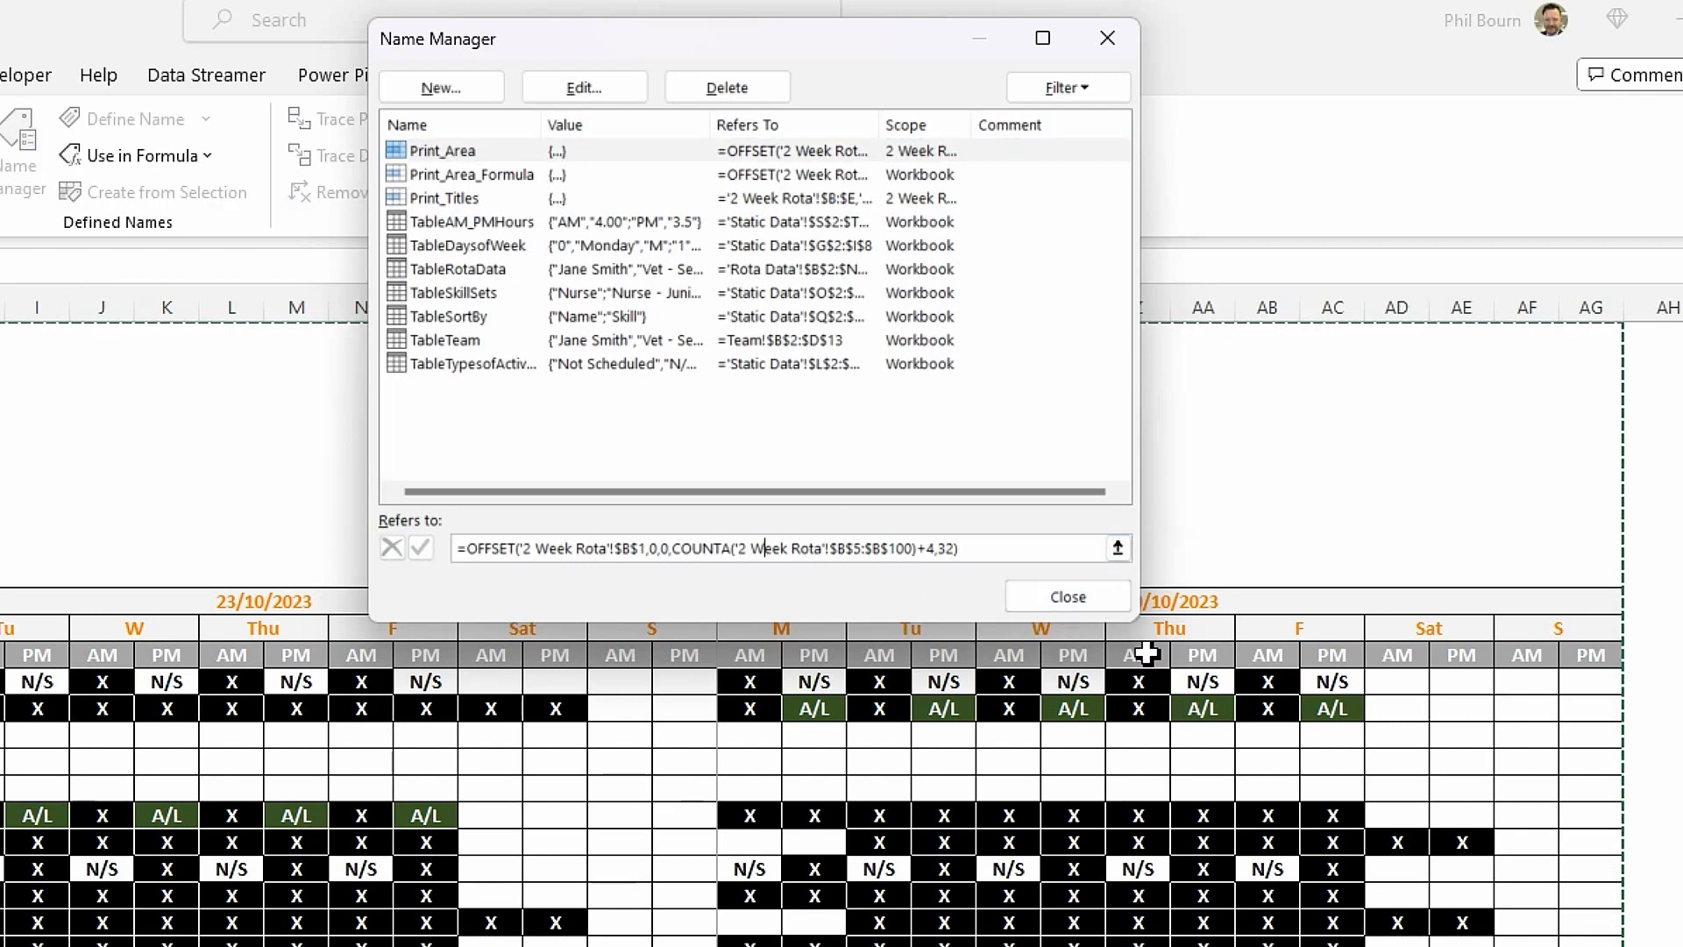
left_click(1070, 598)
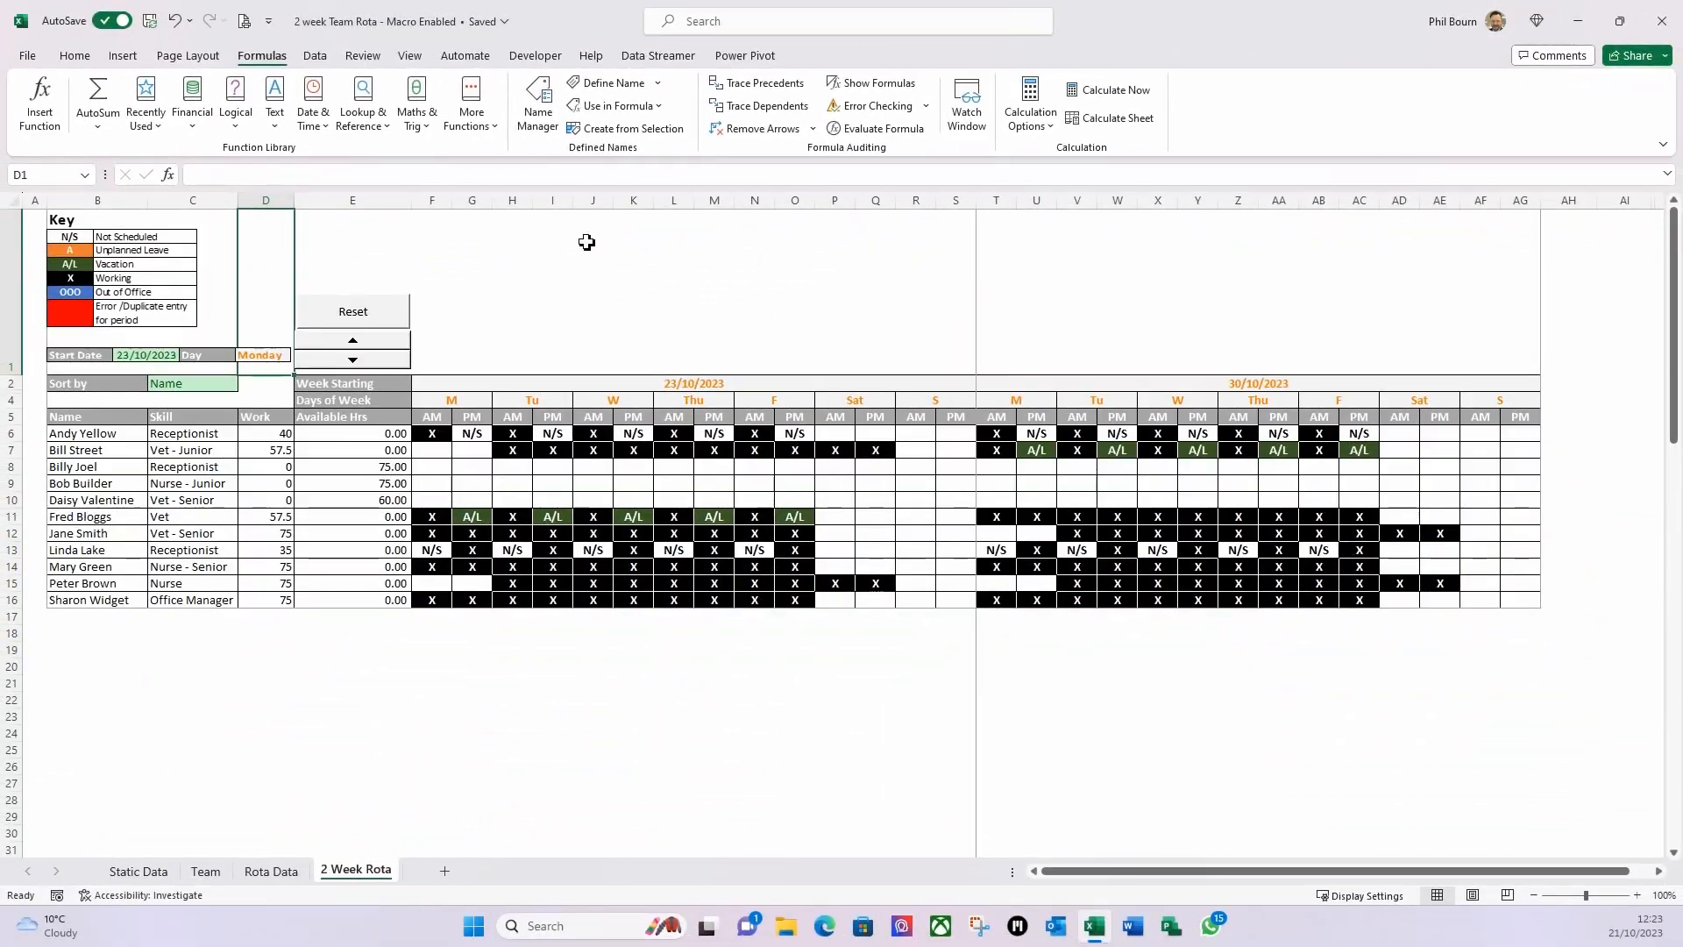
Check both pages of the 2 Week Rota print preview and return to the sheet.
key("ctrl+p")
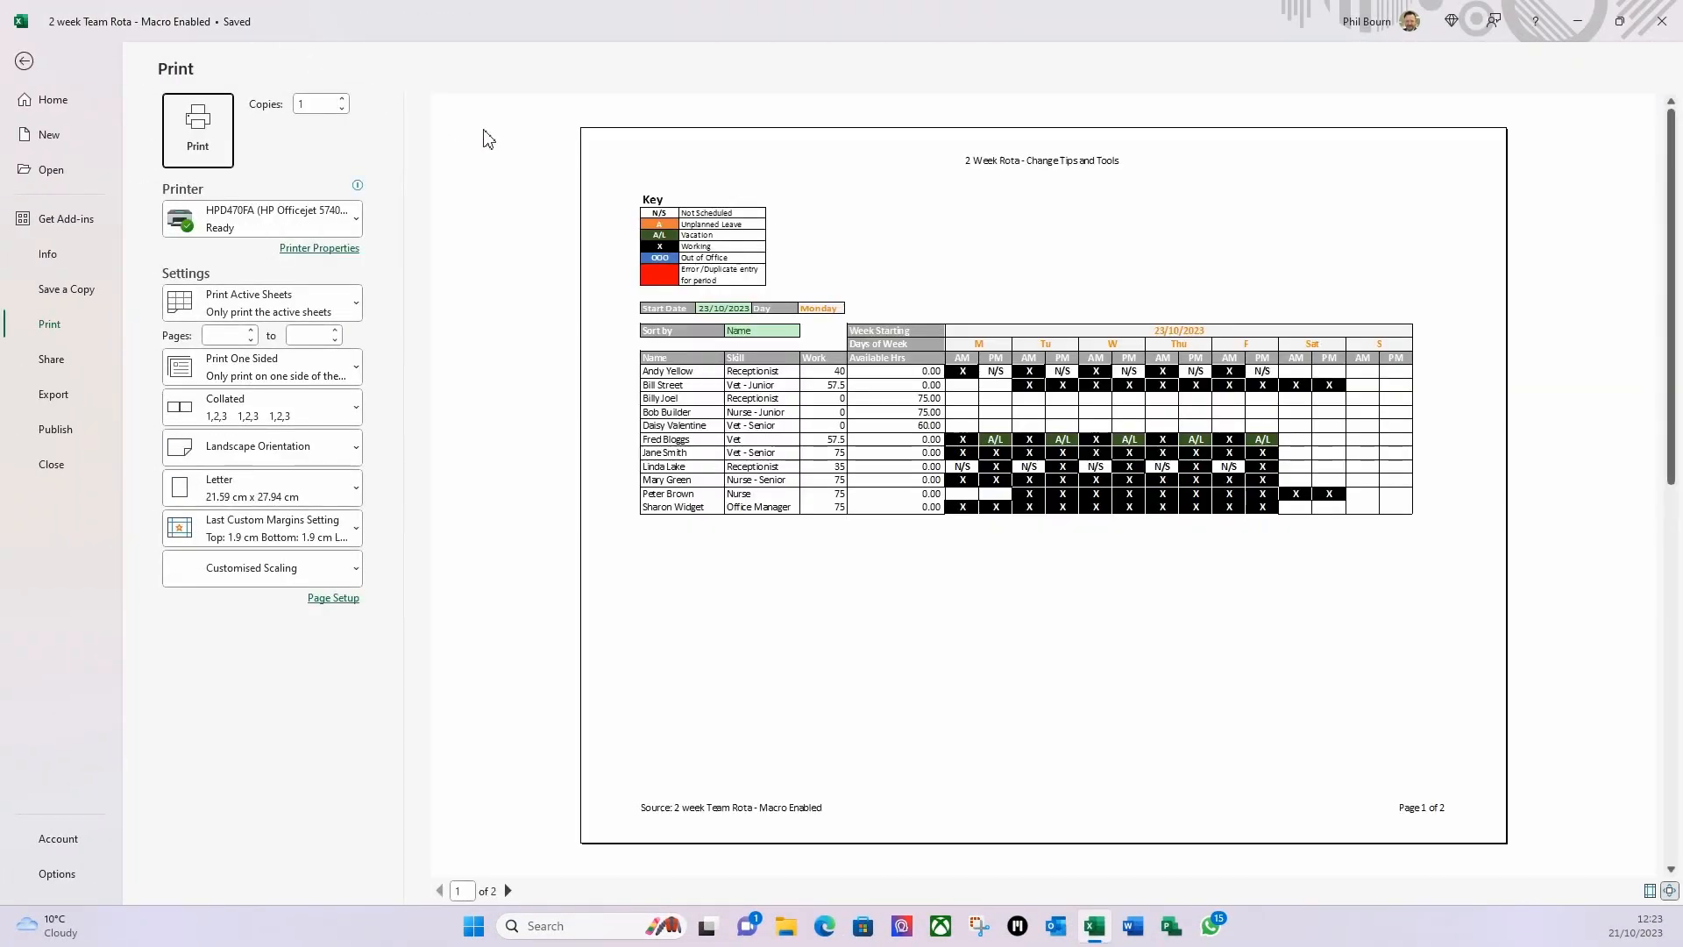
left_click(508, 890)
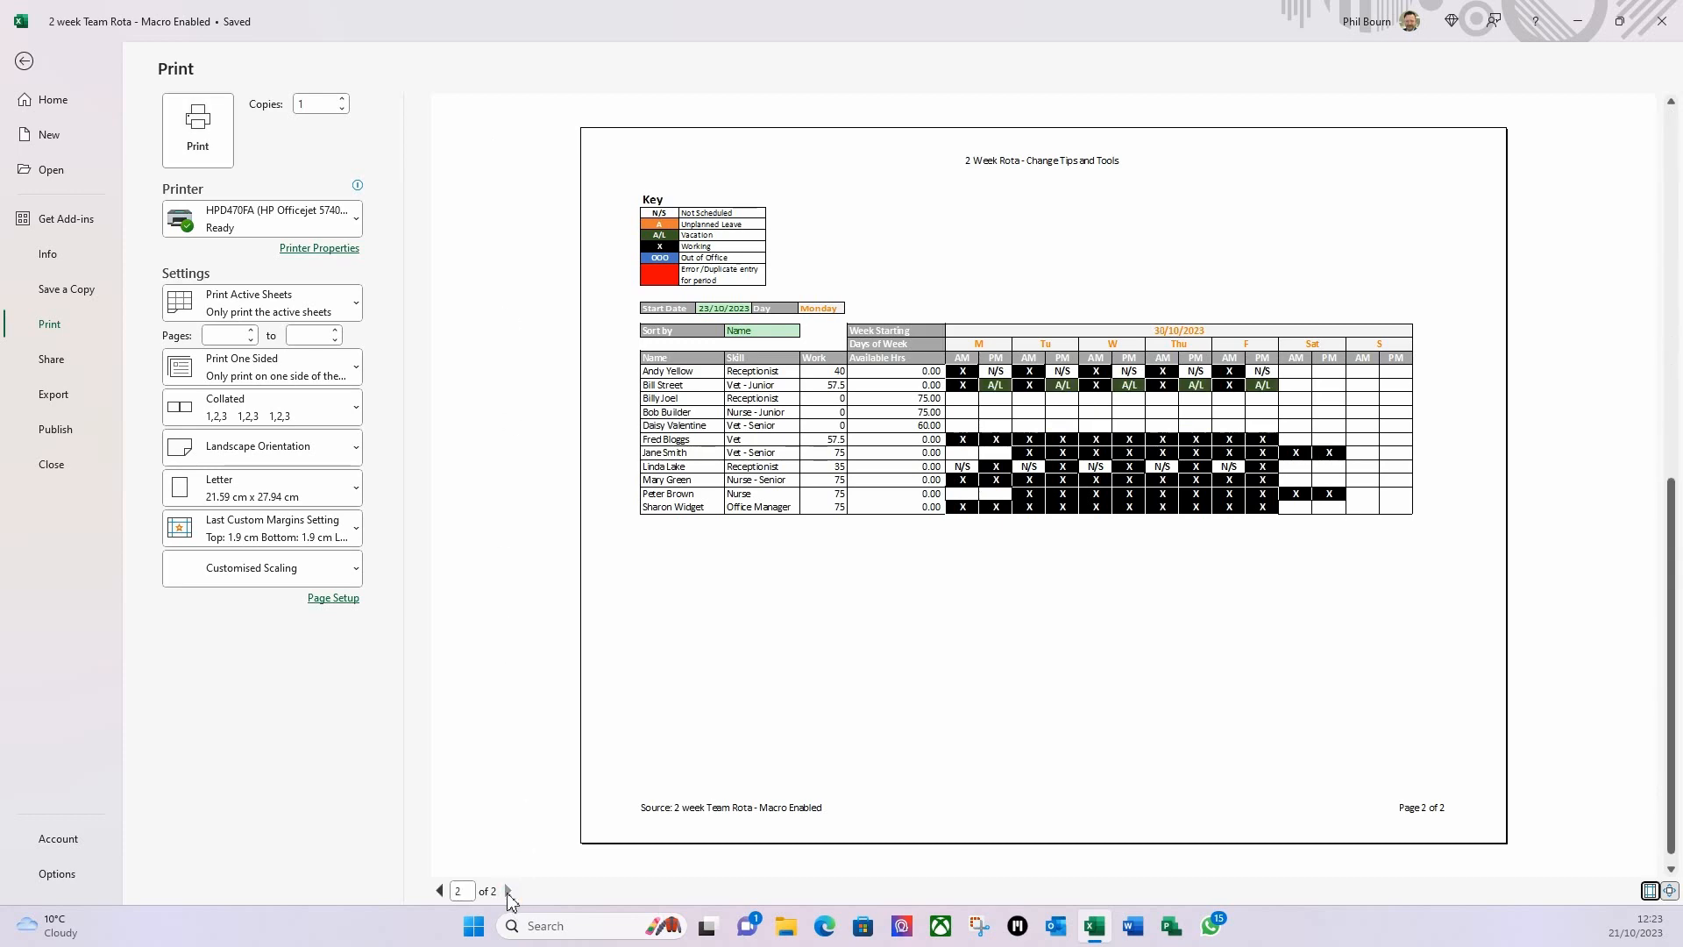
left_click(440, 892)
left_click(26, 62)
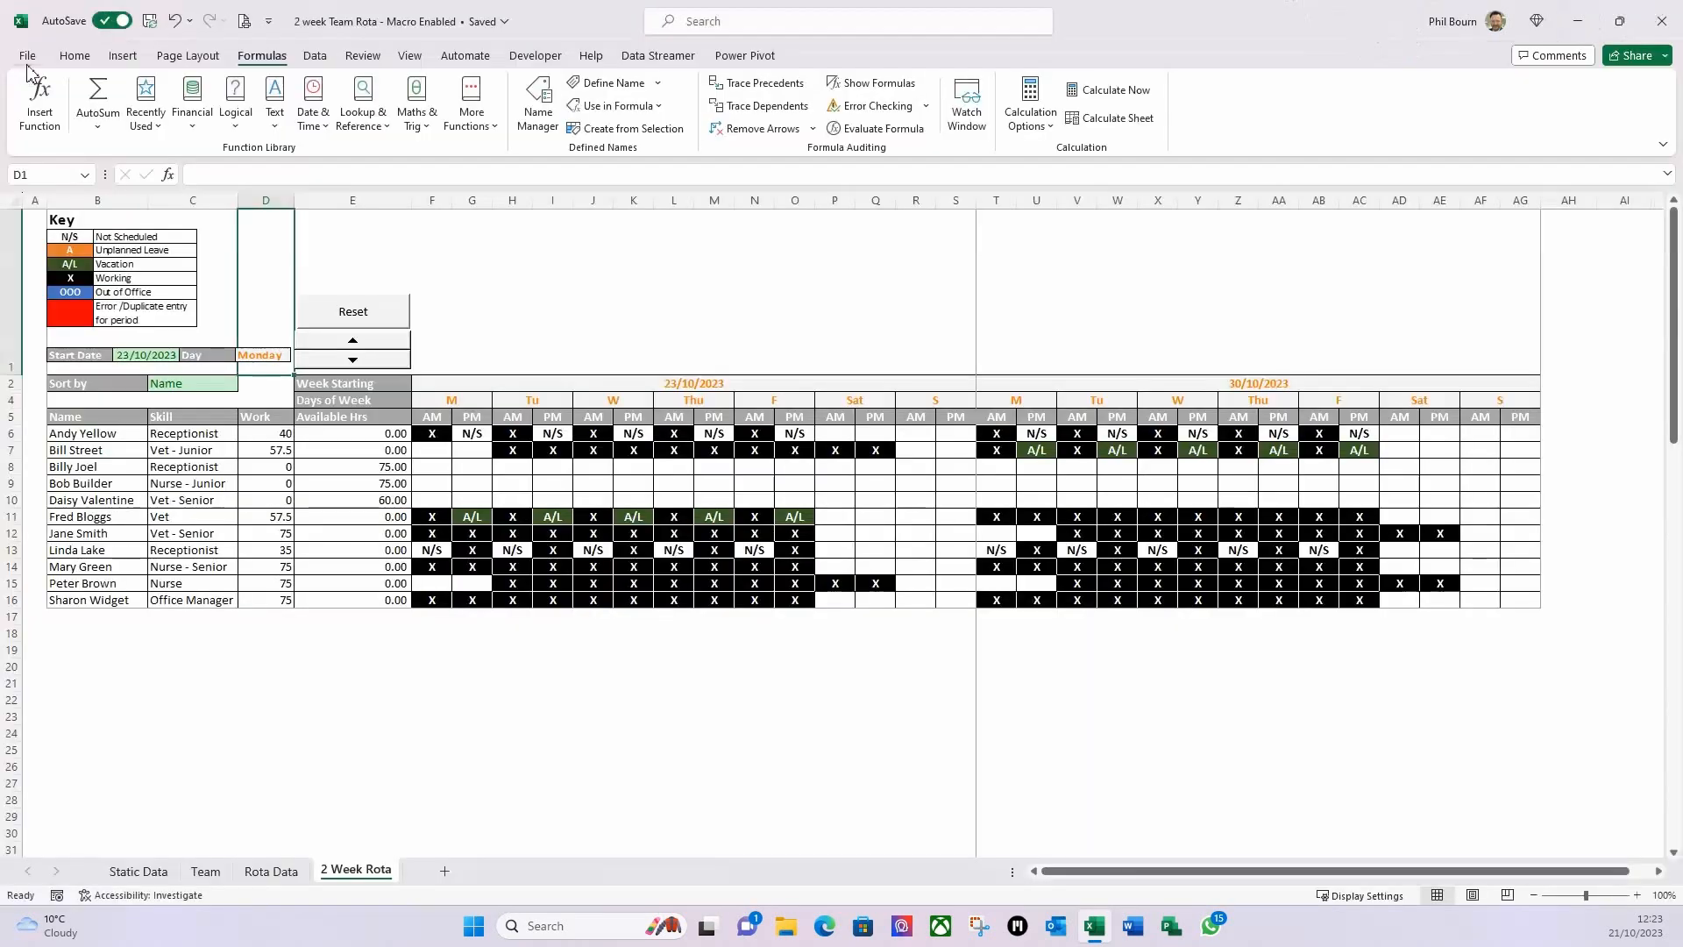
Add a team member in row 13 of the Team sheet: enter the full name, skill set Vet - Junior and 25 contracted hours.
left_click(211, 874)
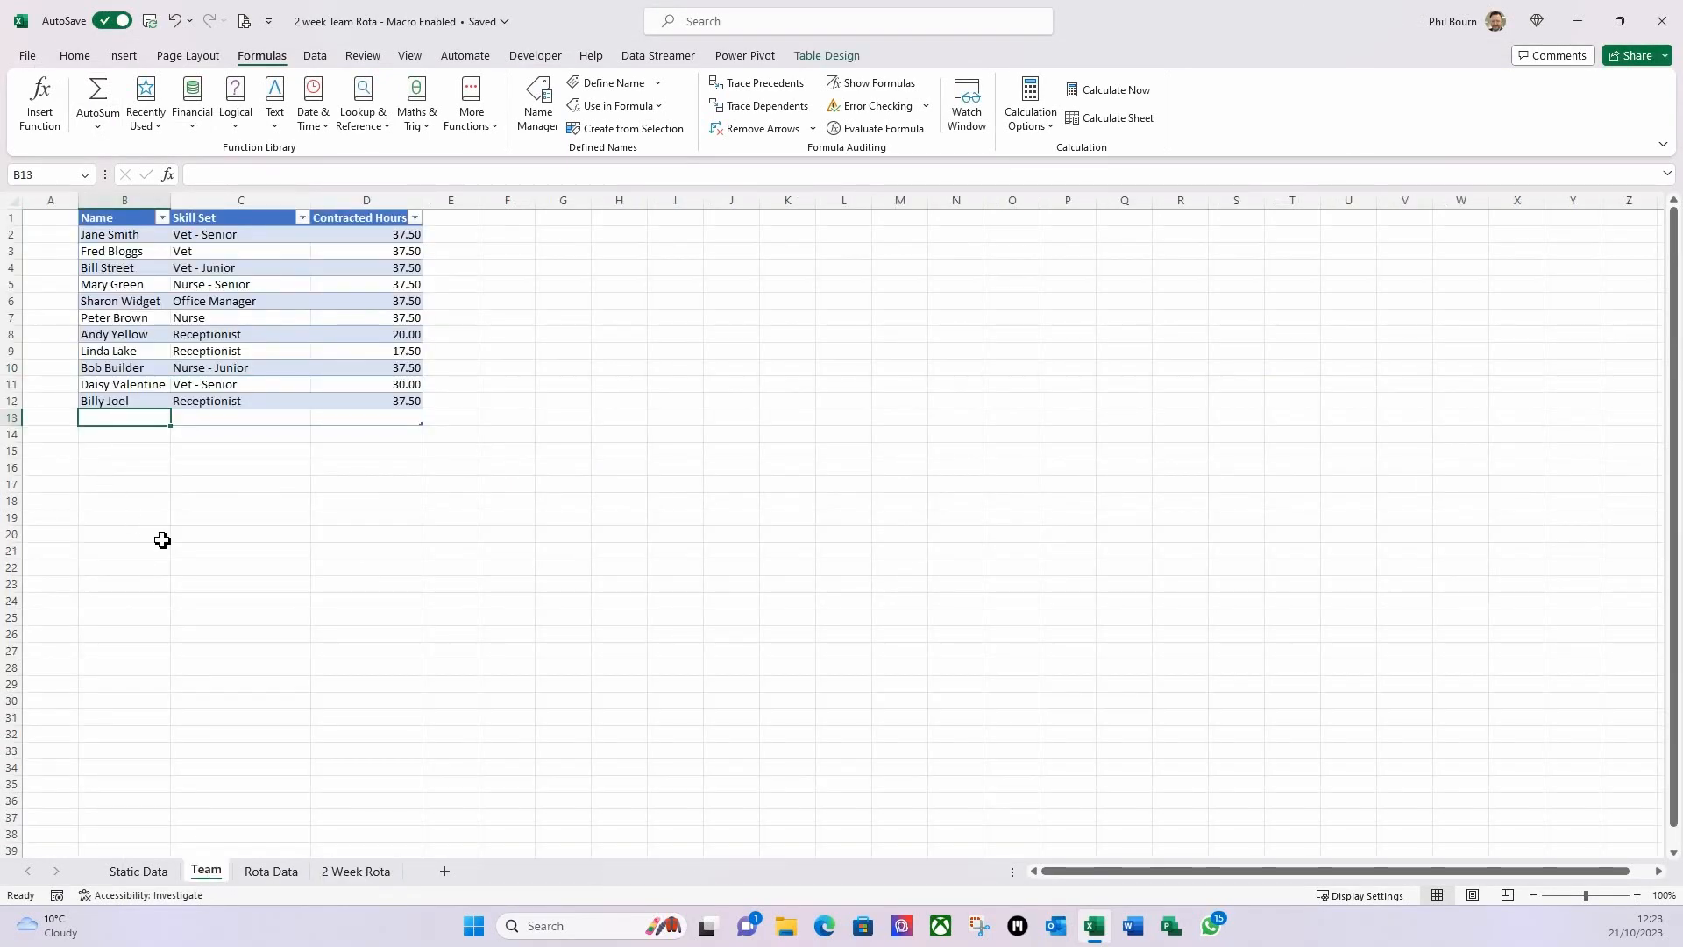
type("Eddie Murphy")
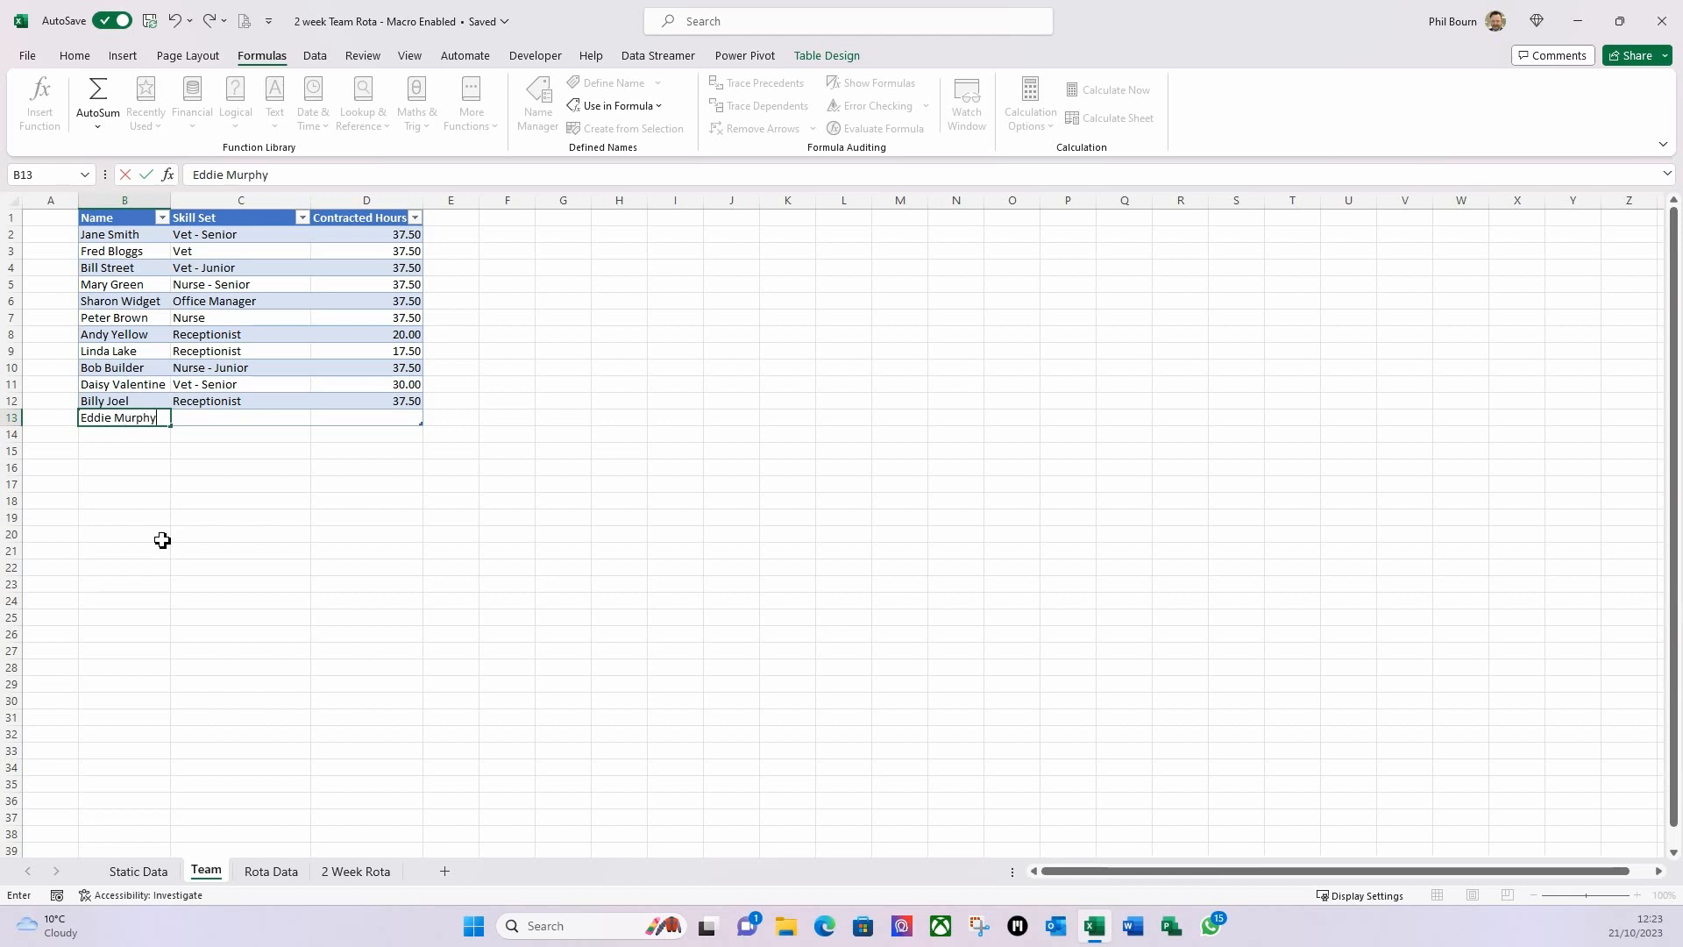
key("Tab")
left_click(318, 418)
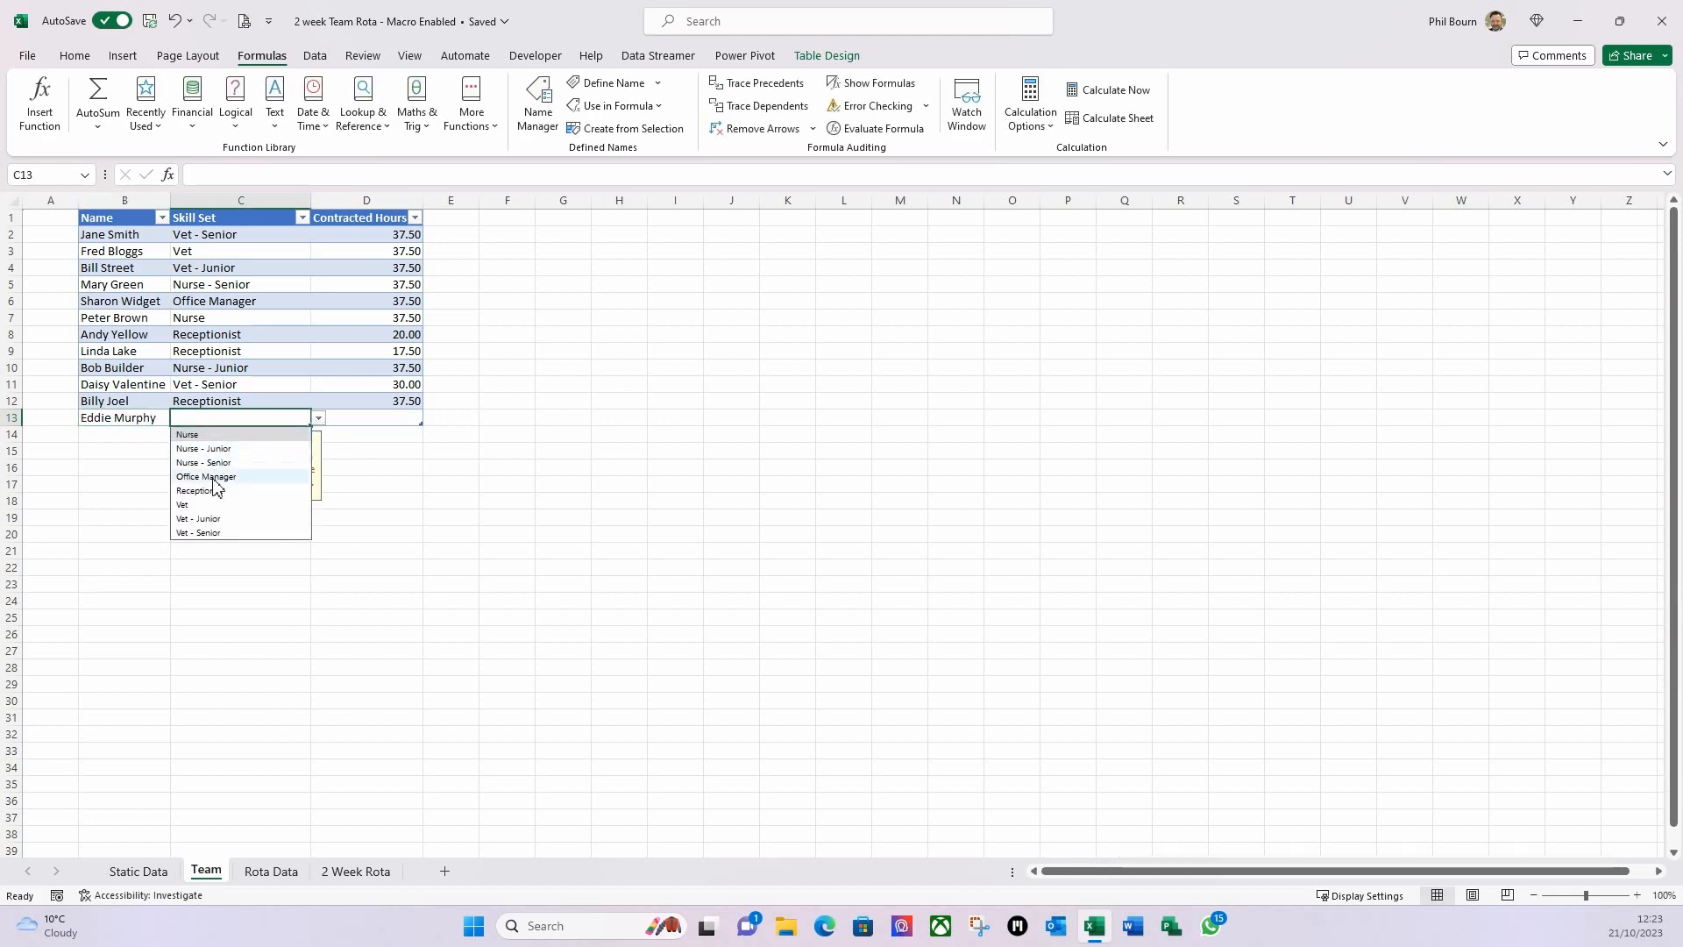
left_click(210, 519)
left_click(406, 422)
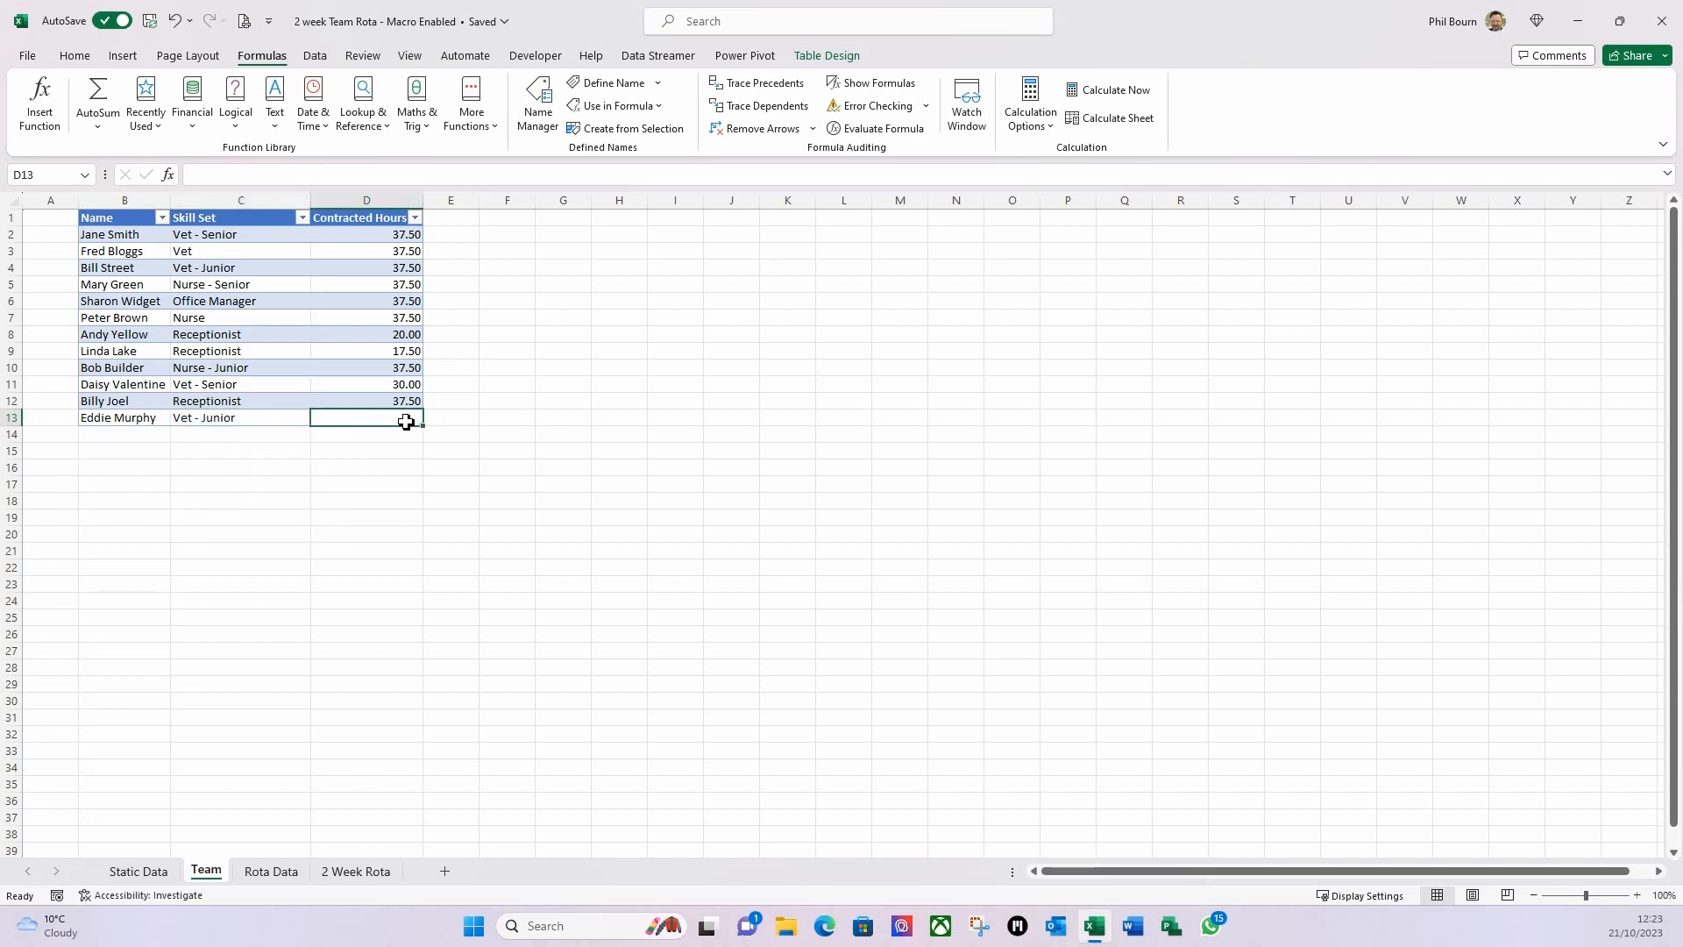
type("25")
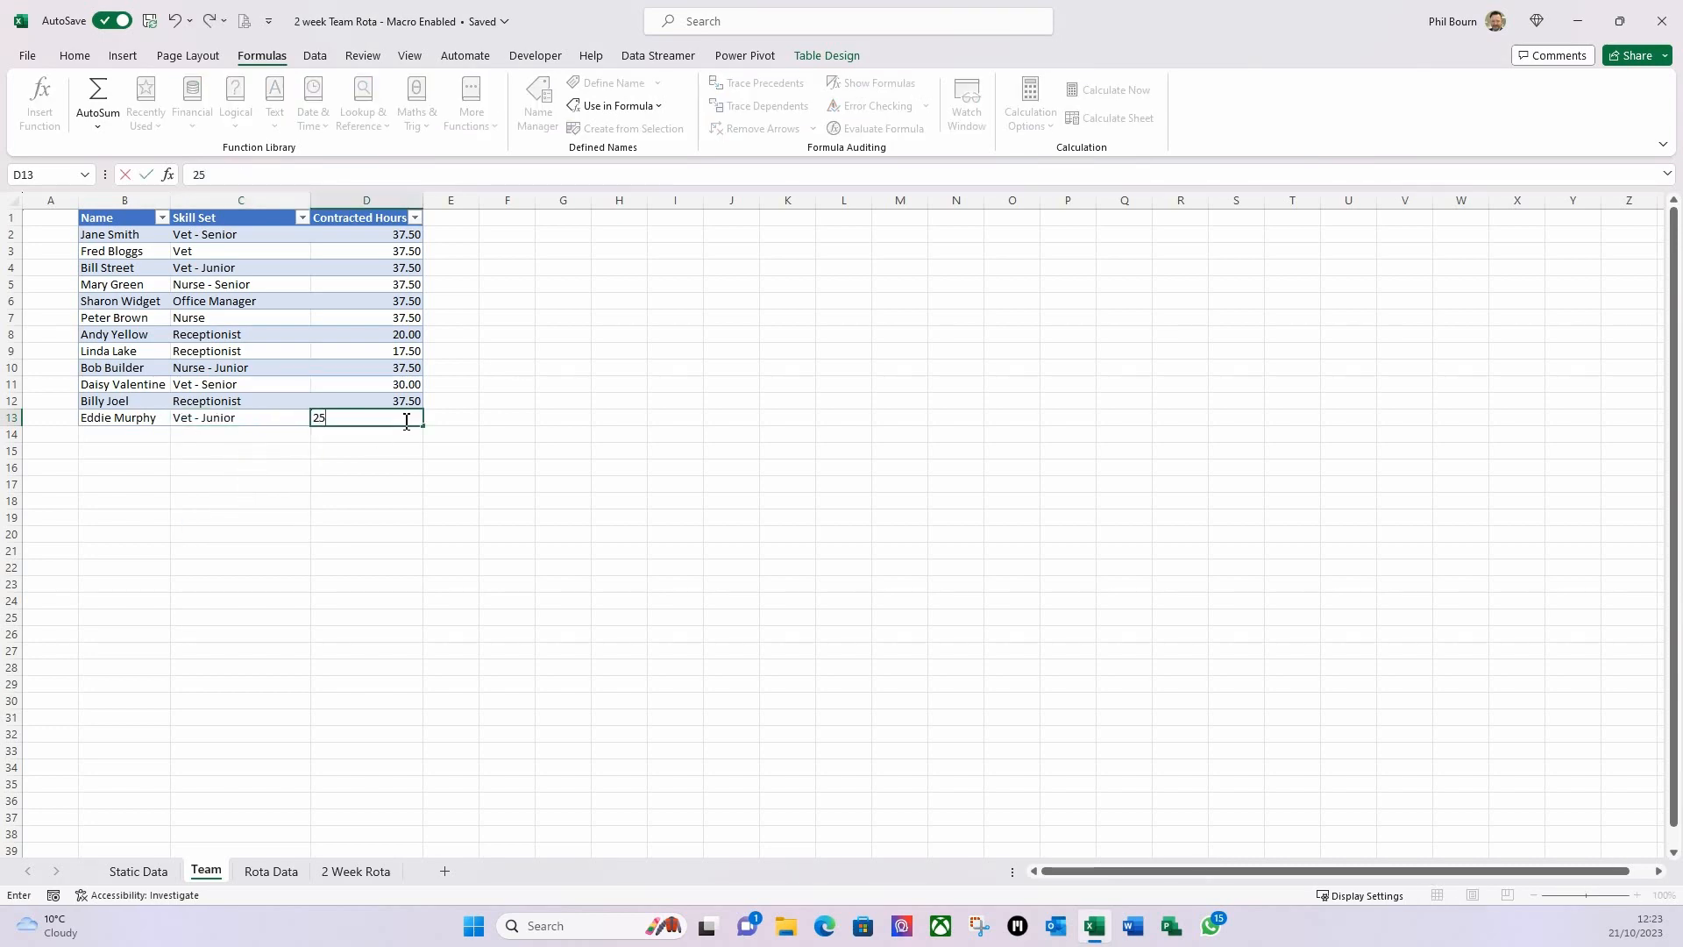
key("Return")
Return to the 2 Week Rota sheet and sort the rota by Skill.
left_click(372, 875)
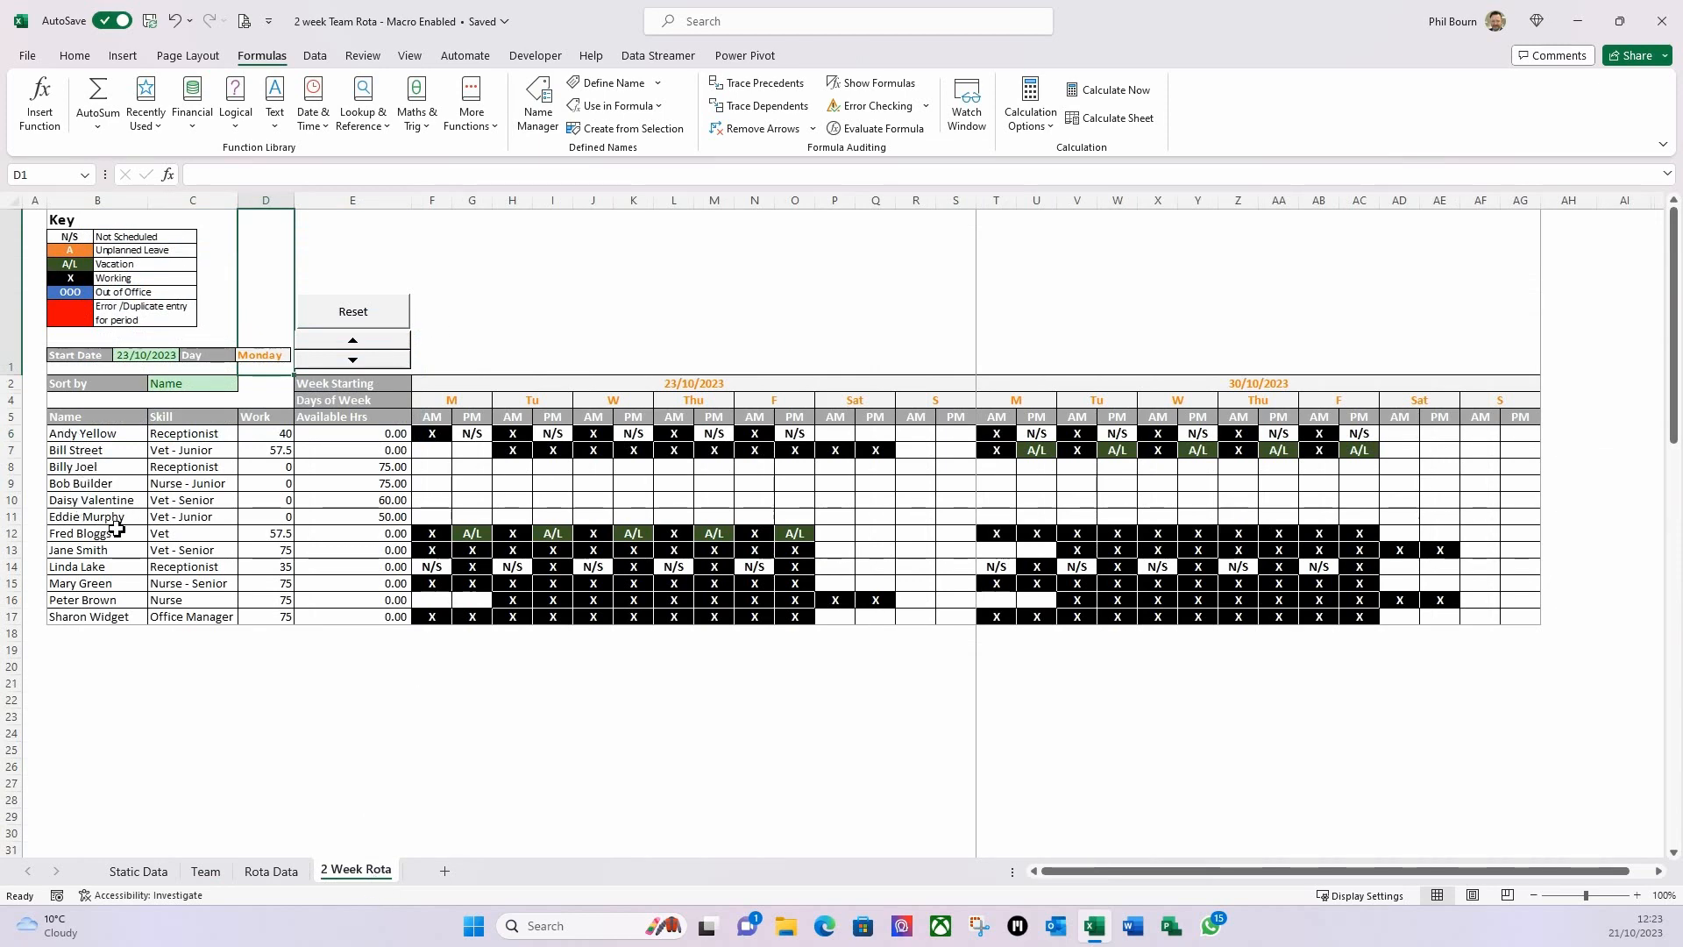
left_click(217, 388)
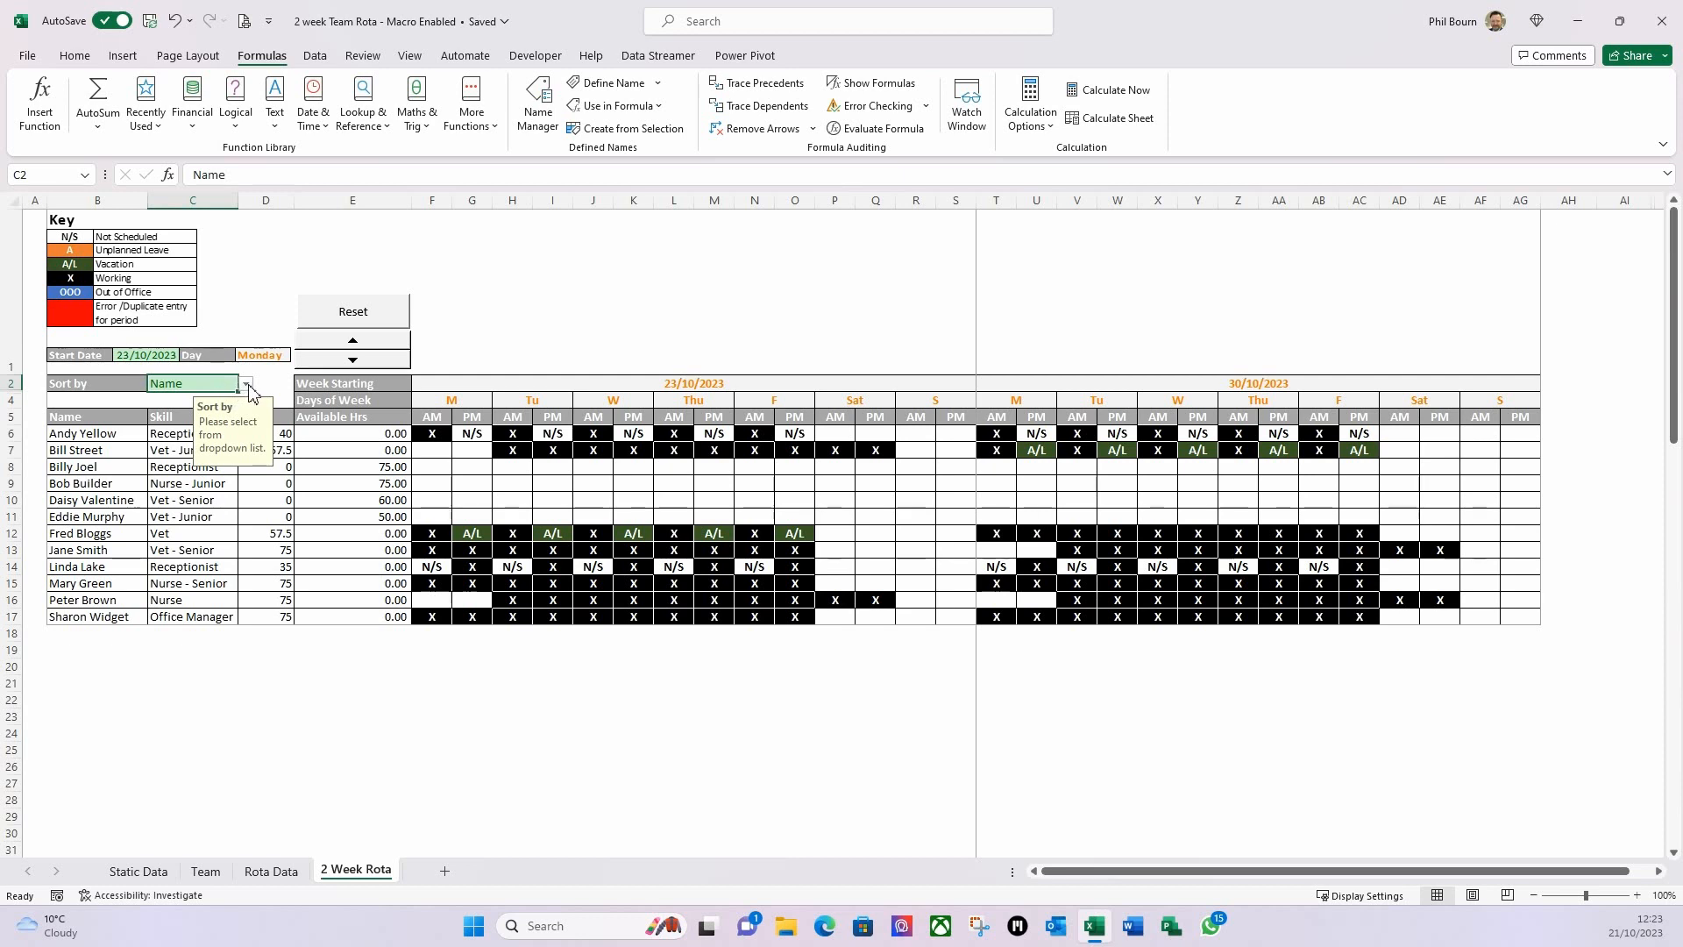
left_click(246, 384)
left_click(204, 414)
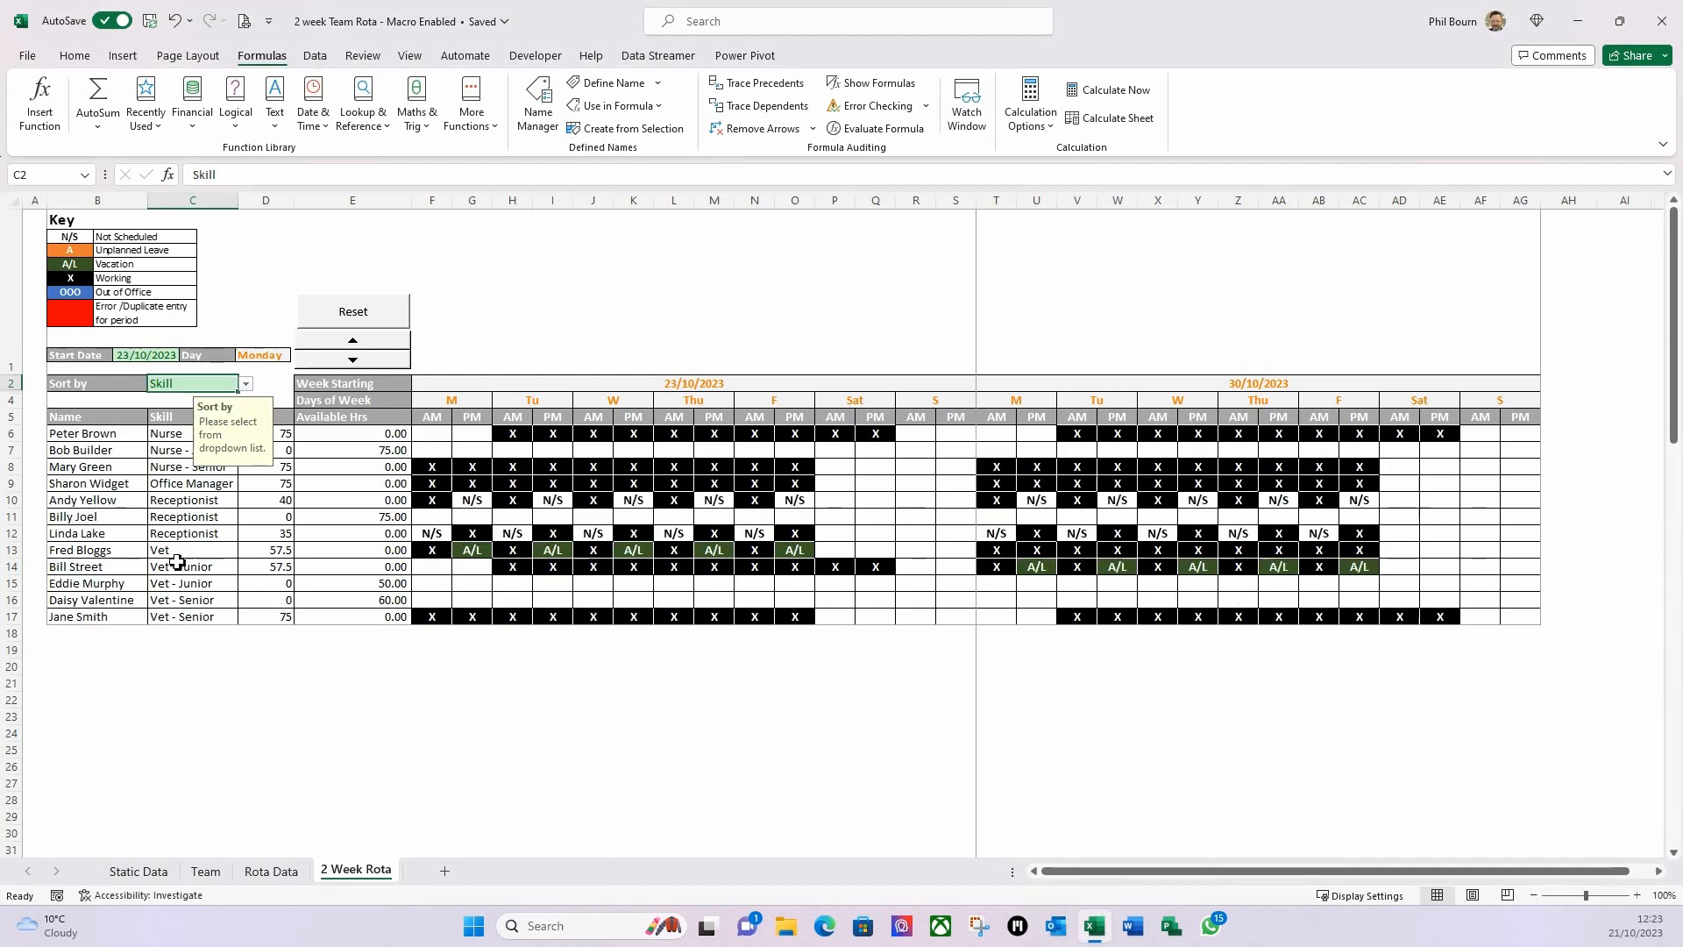
left_click(212, 515)
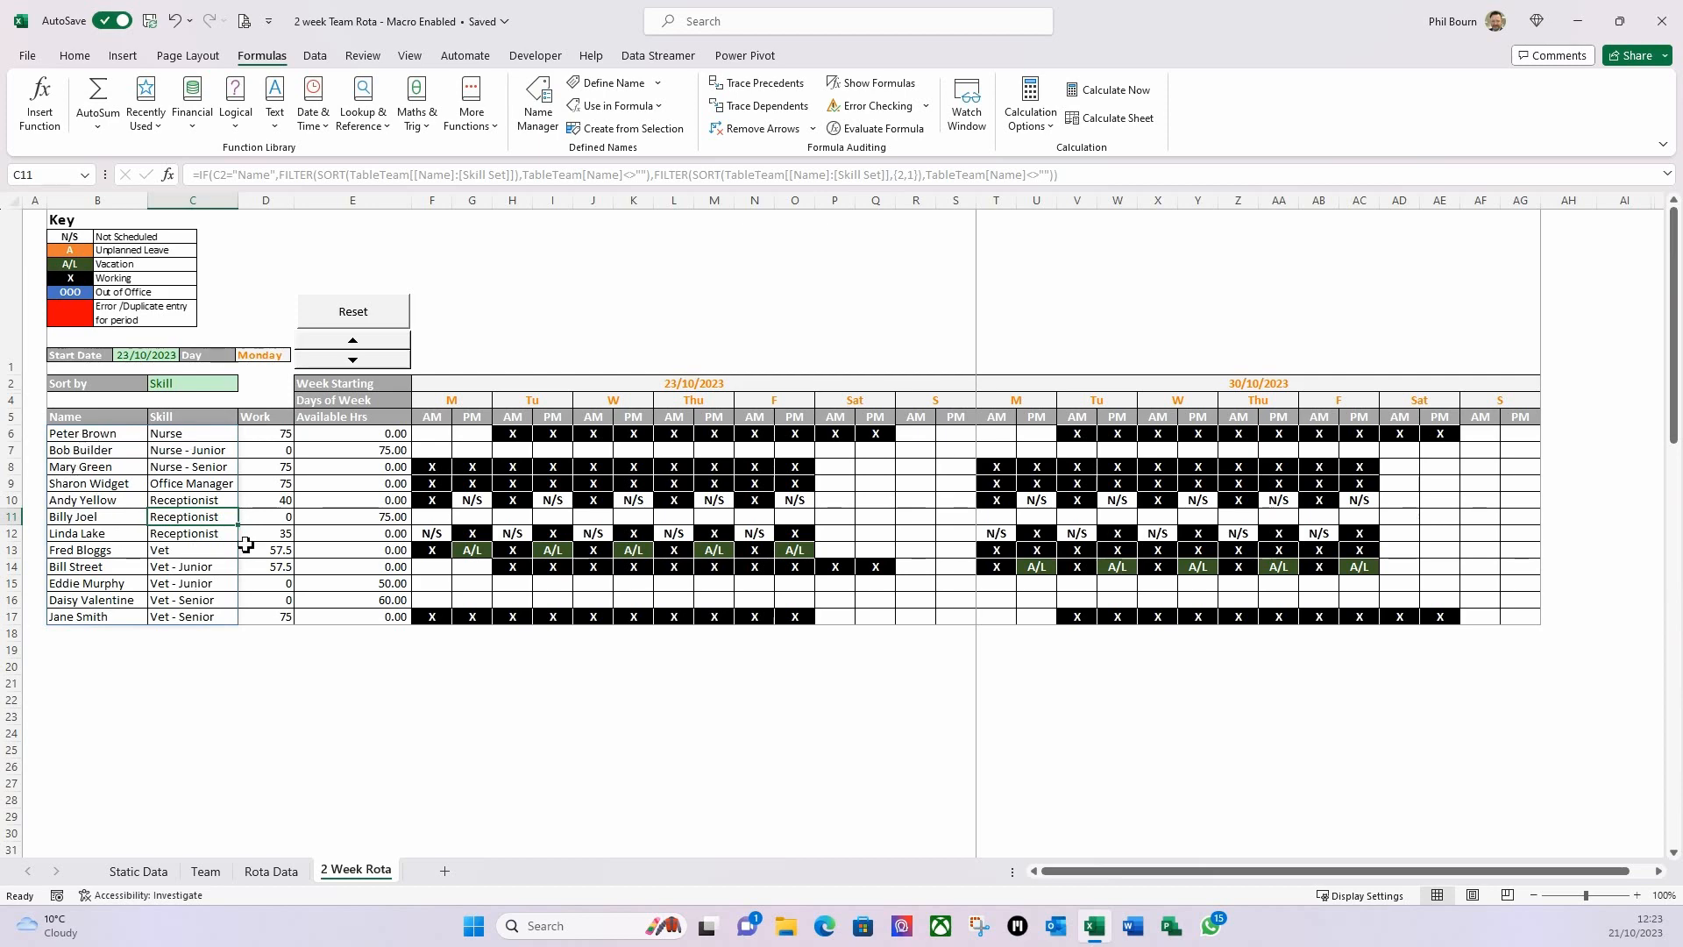
Check the 2 Week Rota print preview for the added team member and review the formula behind Print_Area.
left_click(244, 21)
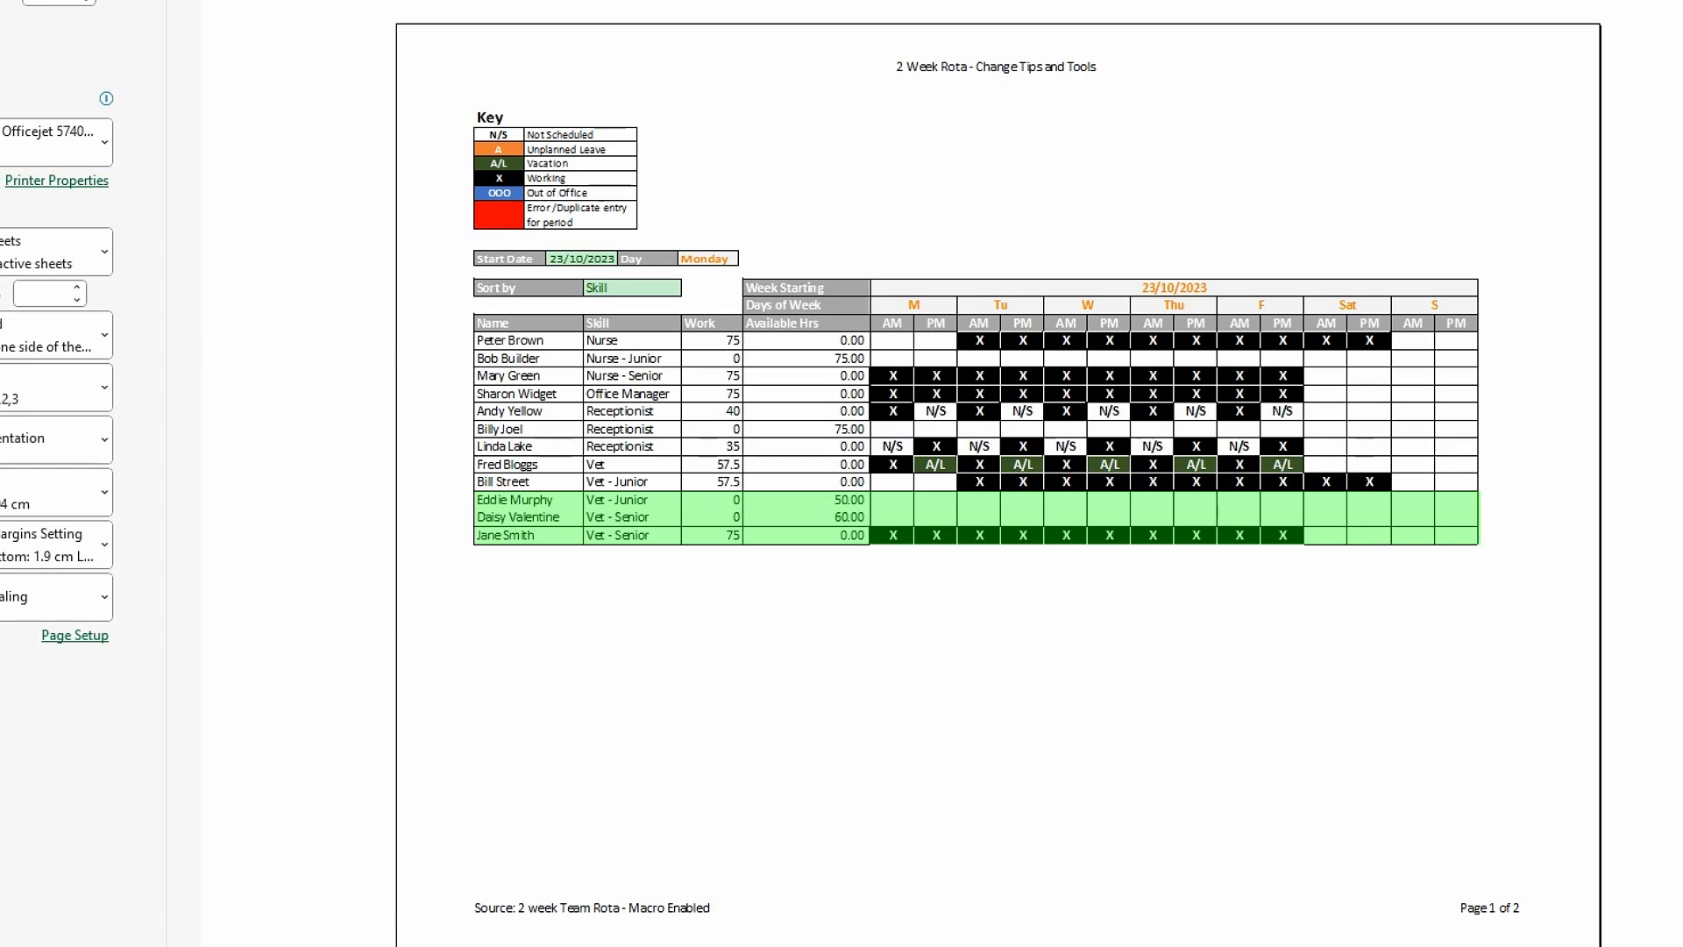
left_click(31, 53)
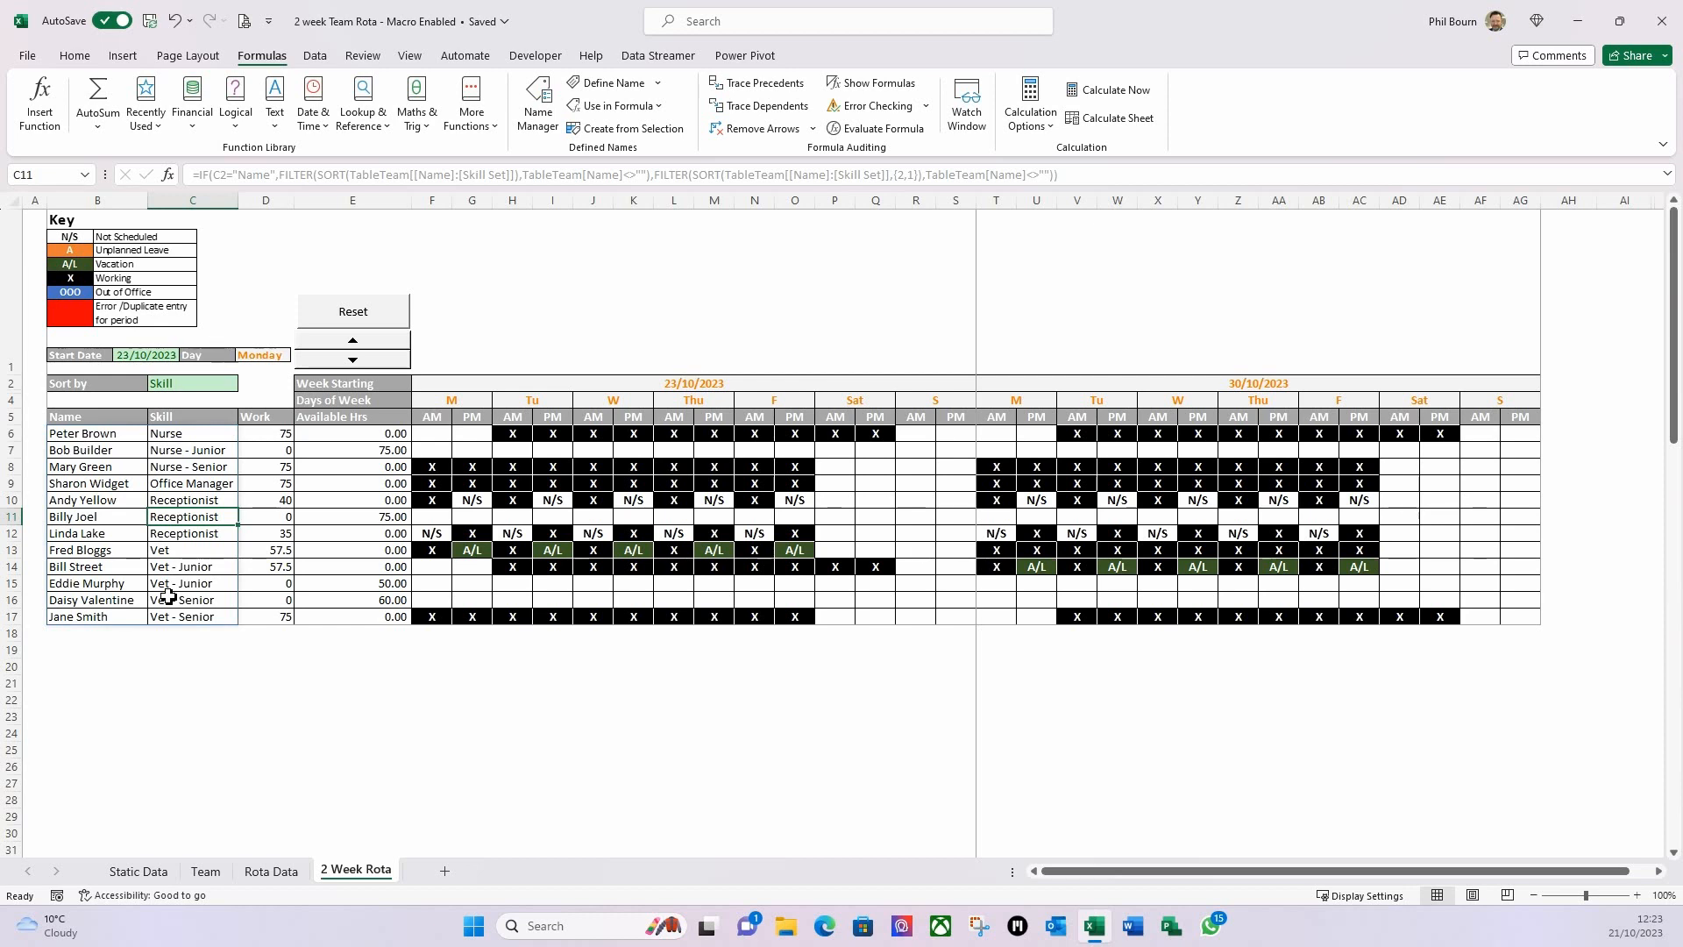
left_click(186, 57)
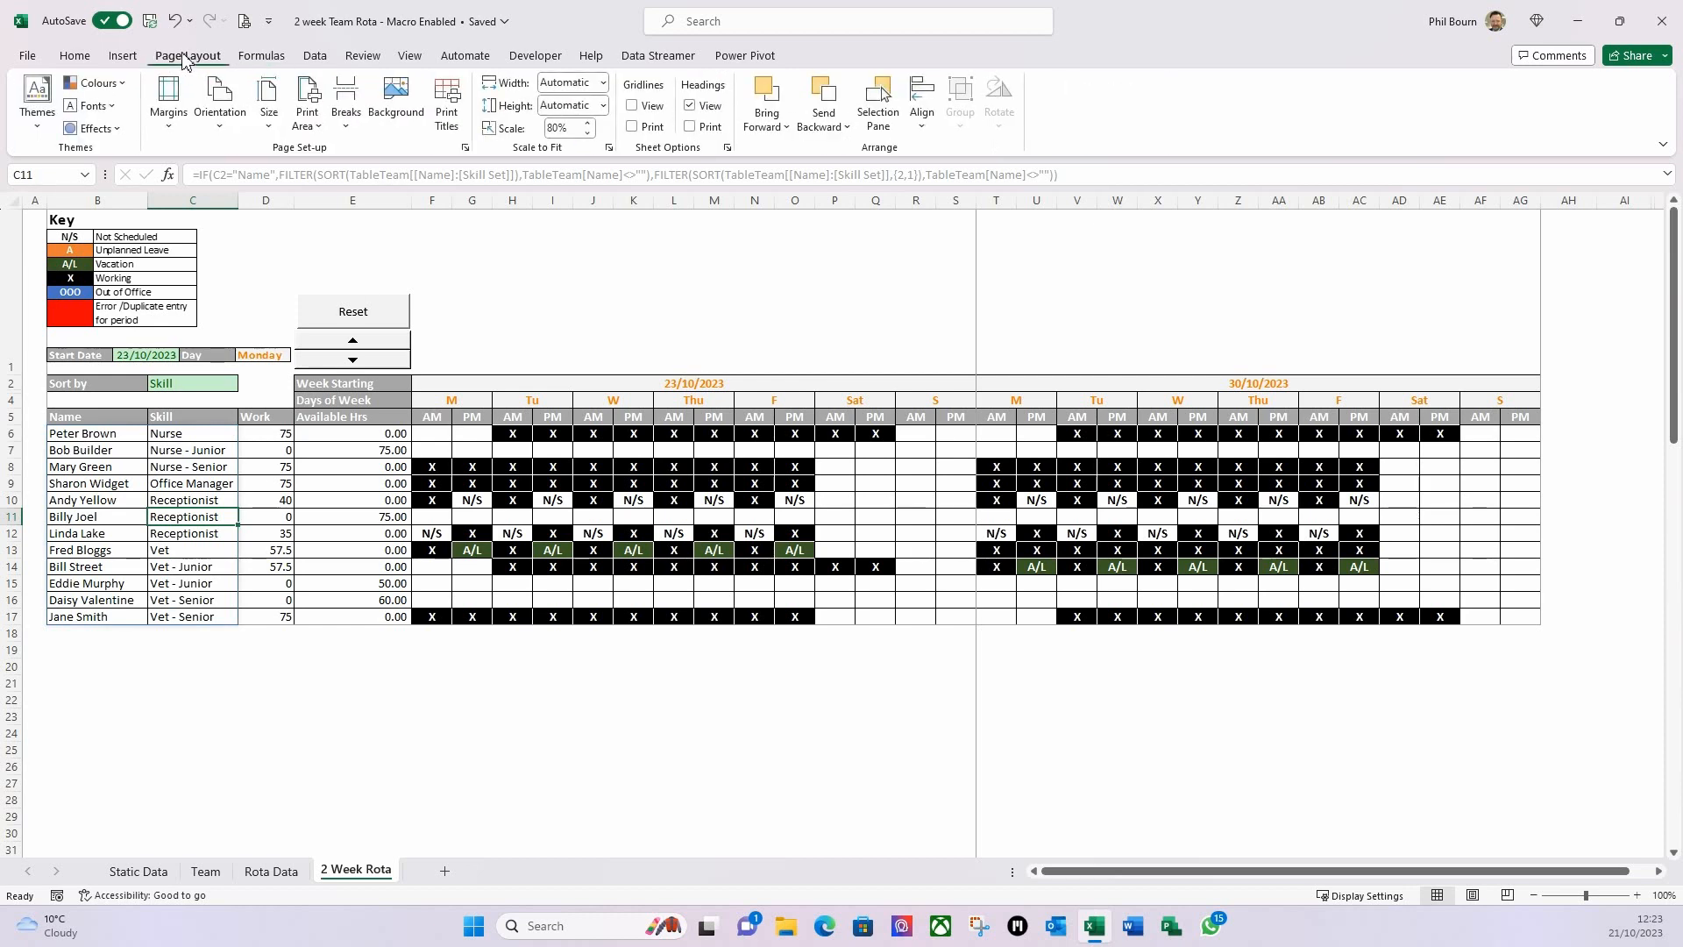
left_click(262, 56)
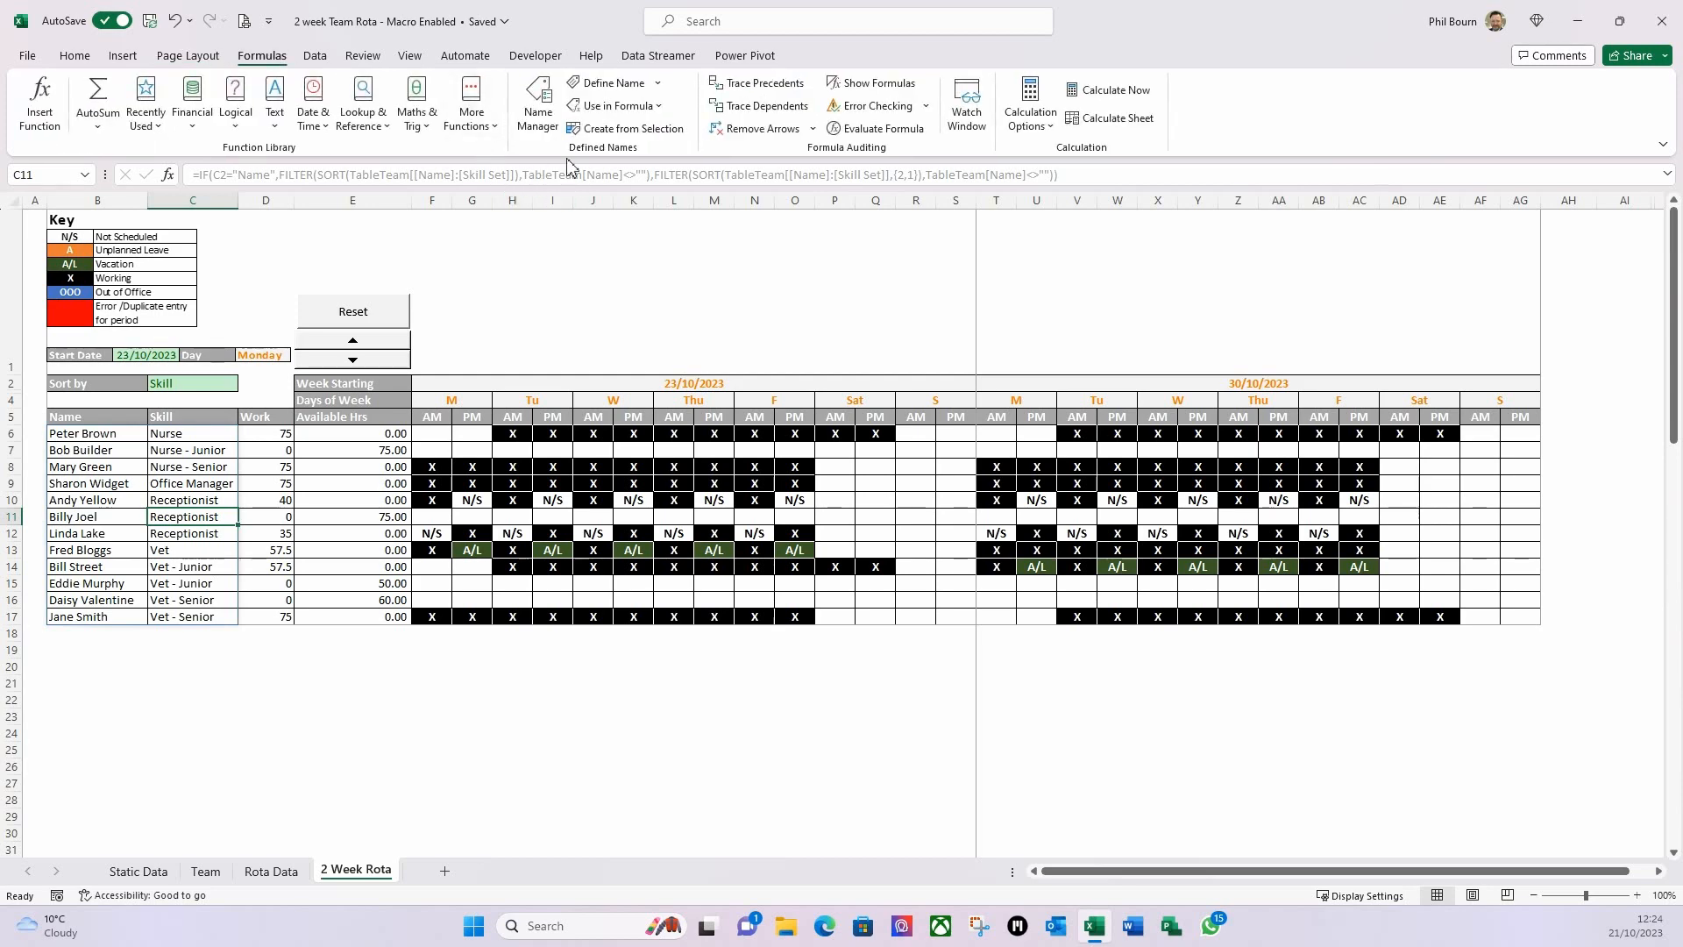
left_click(539, 114)
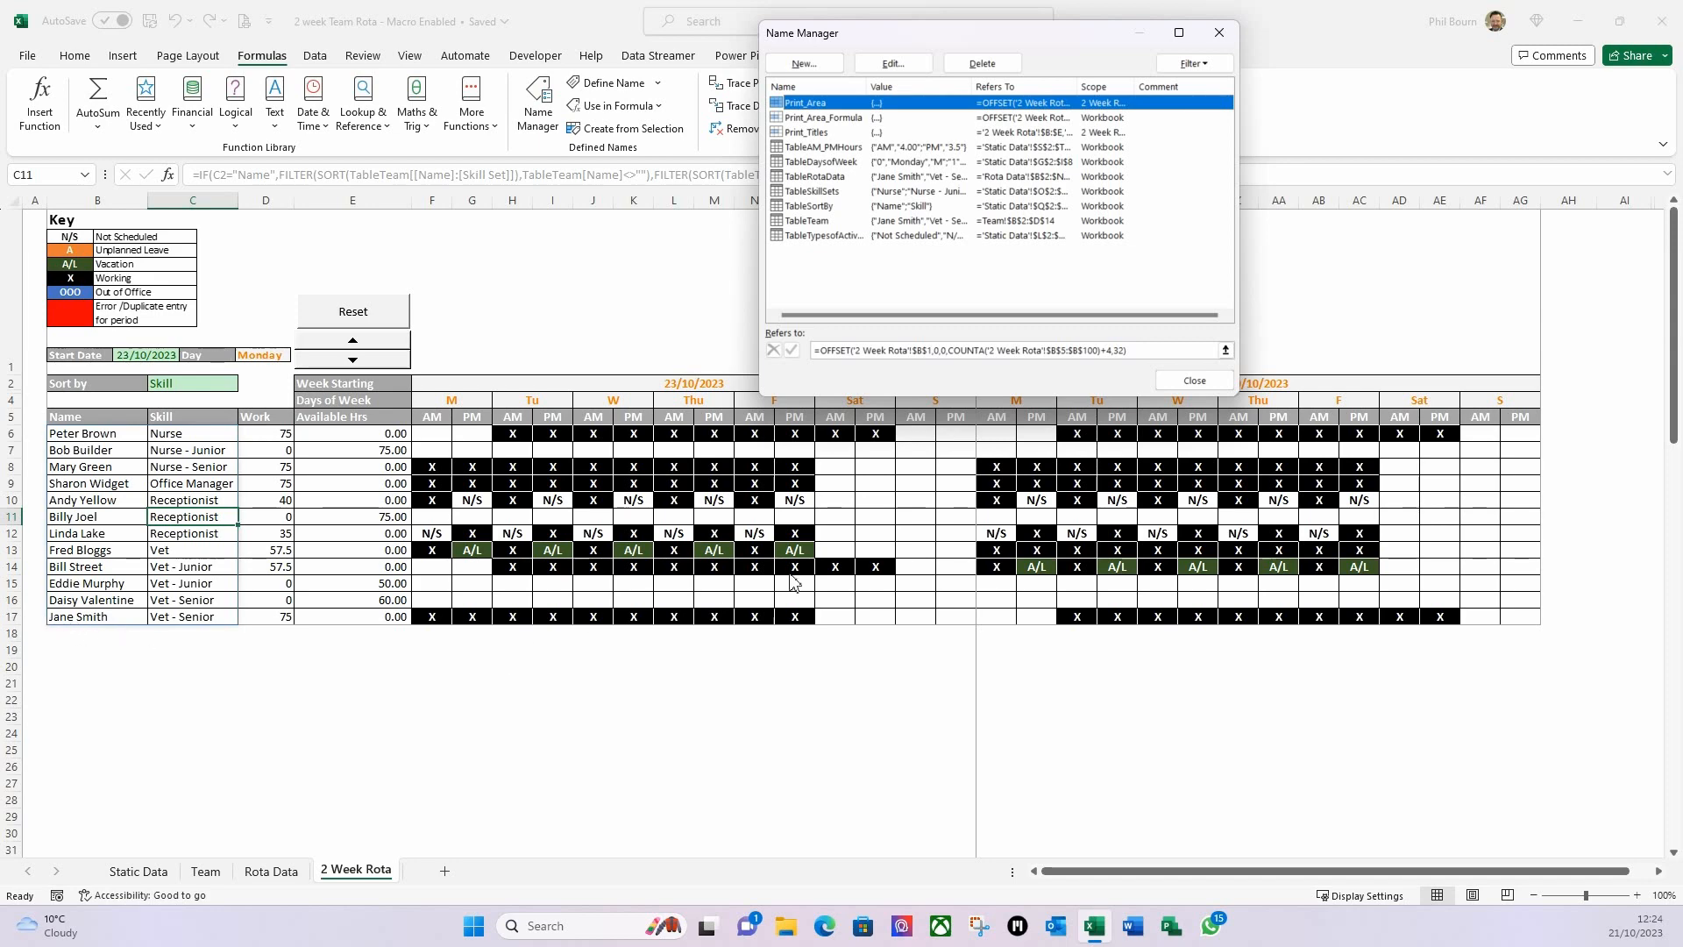
left_click(1185, 380)
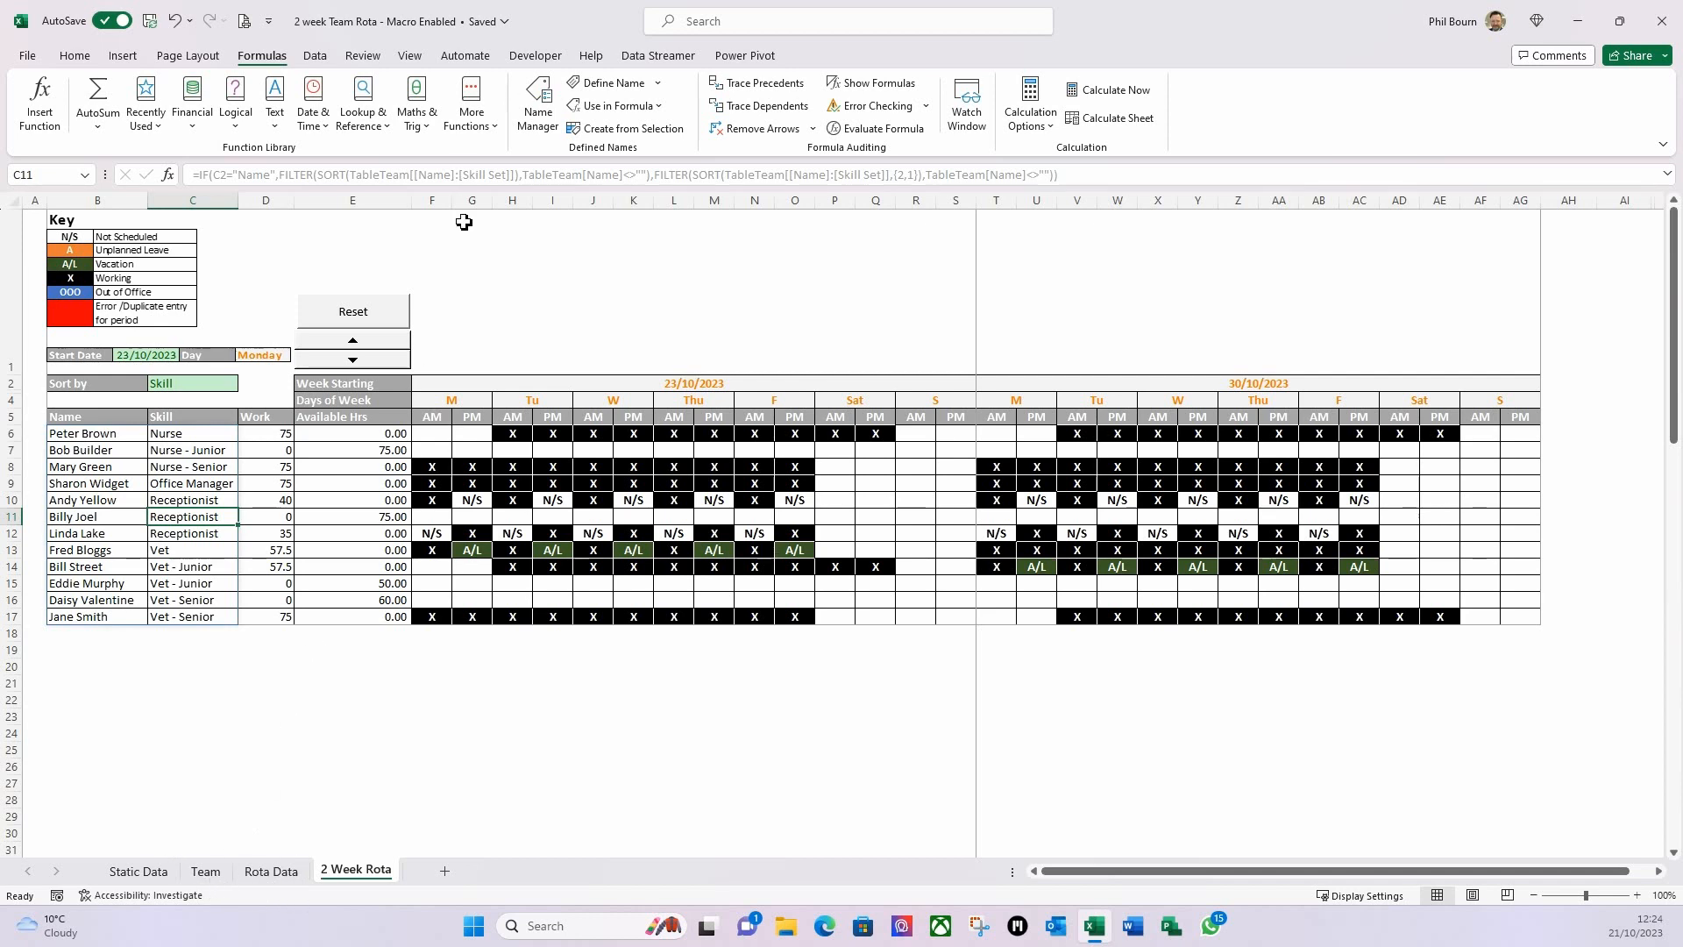
Open the print preview from the Page Setup dialog and return to the sheet.
left_click(187, 55)
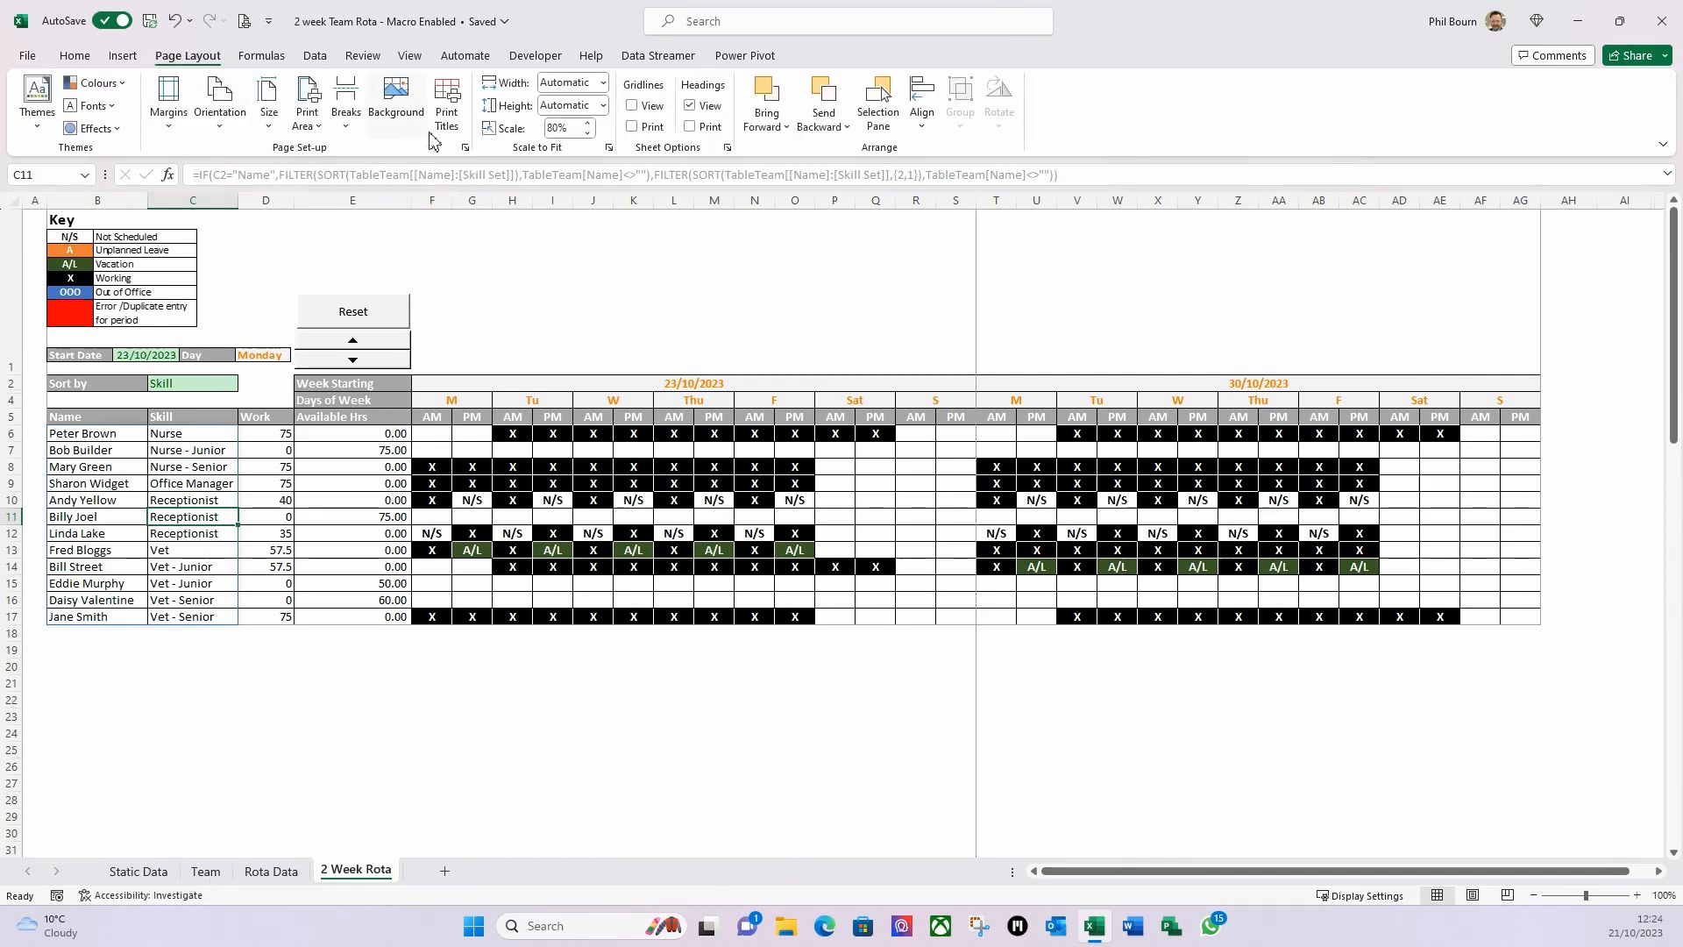
left_click(466, 149)
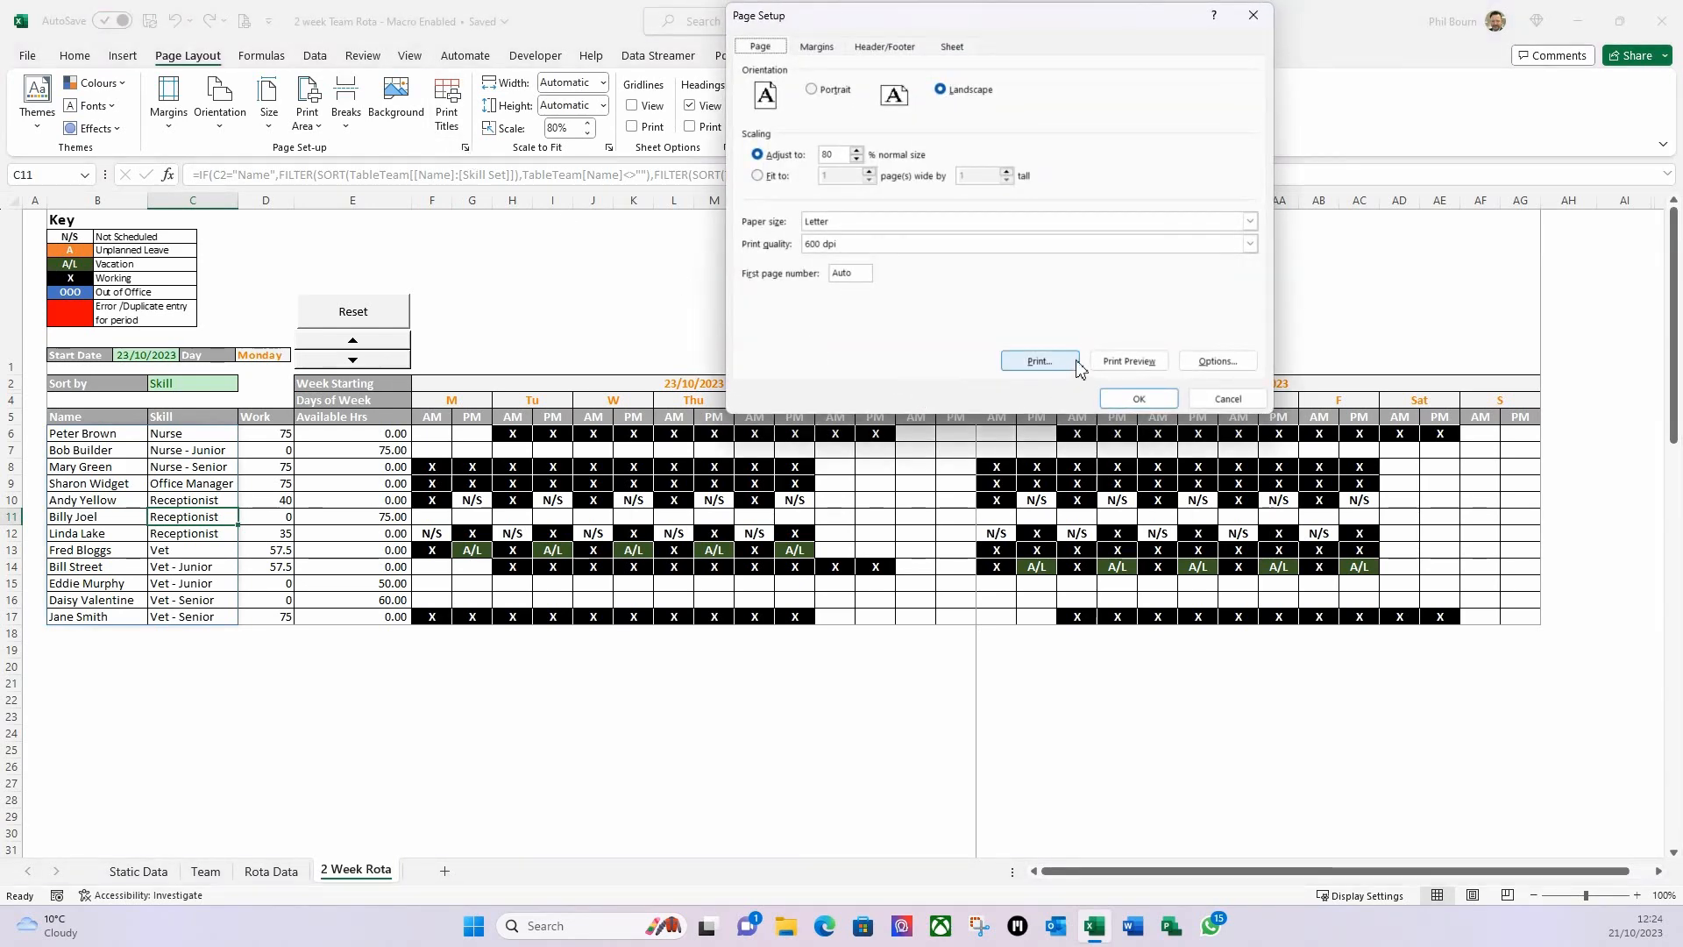
left_click(1124, 363)
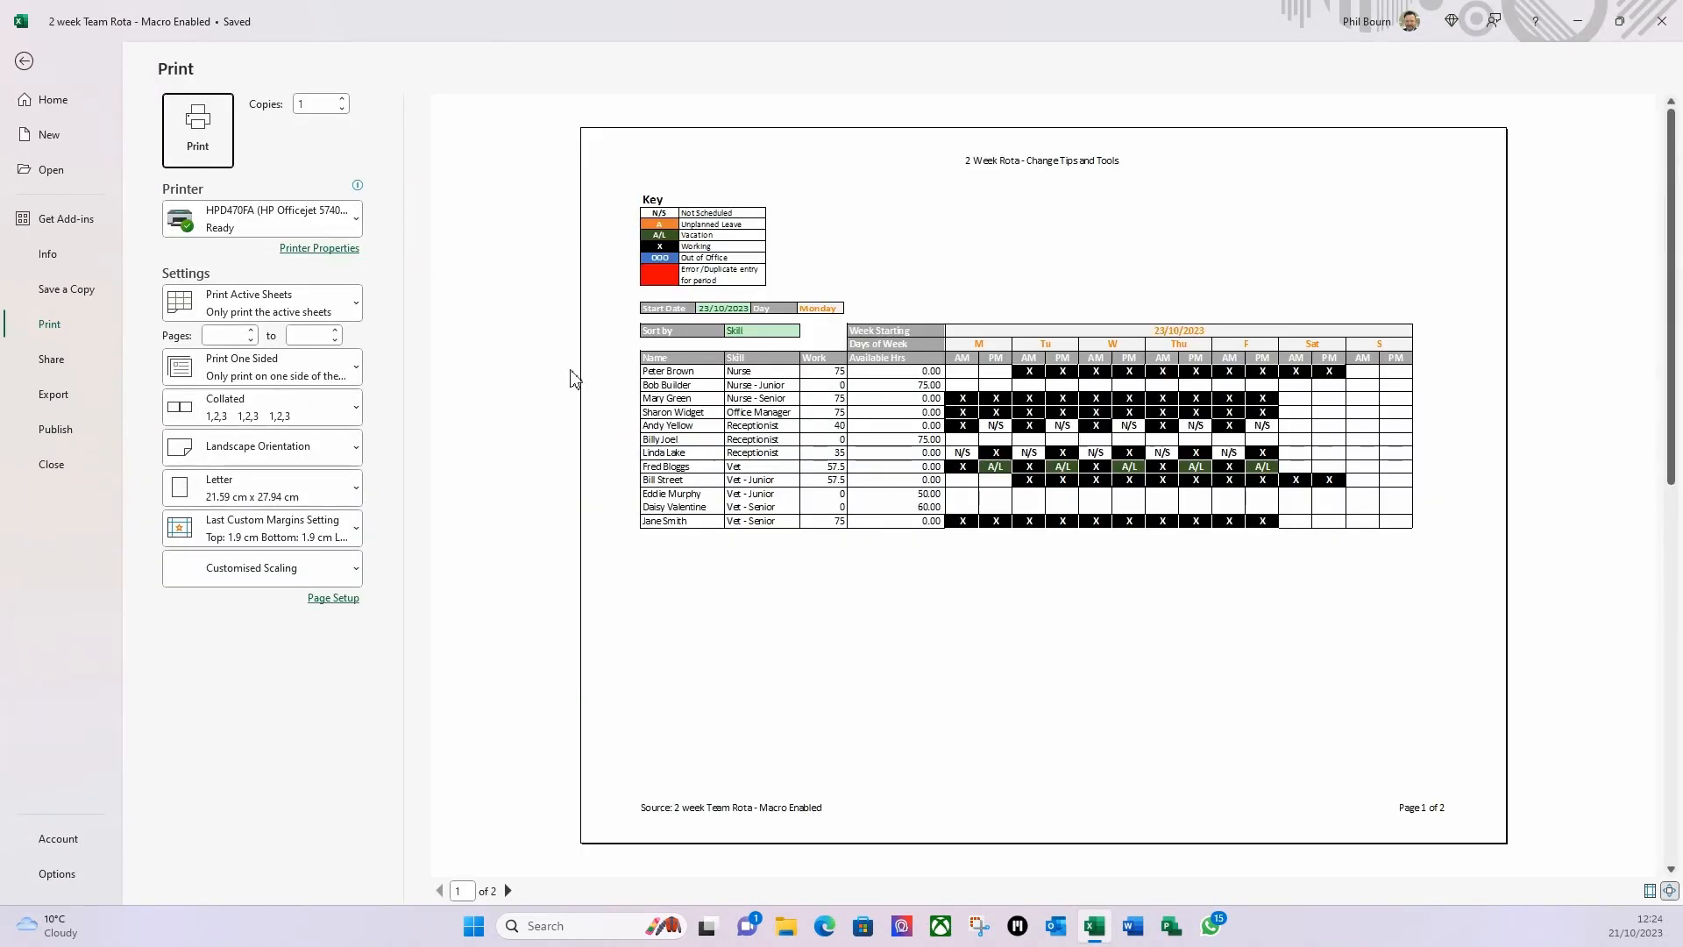
left_click(24, 61)
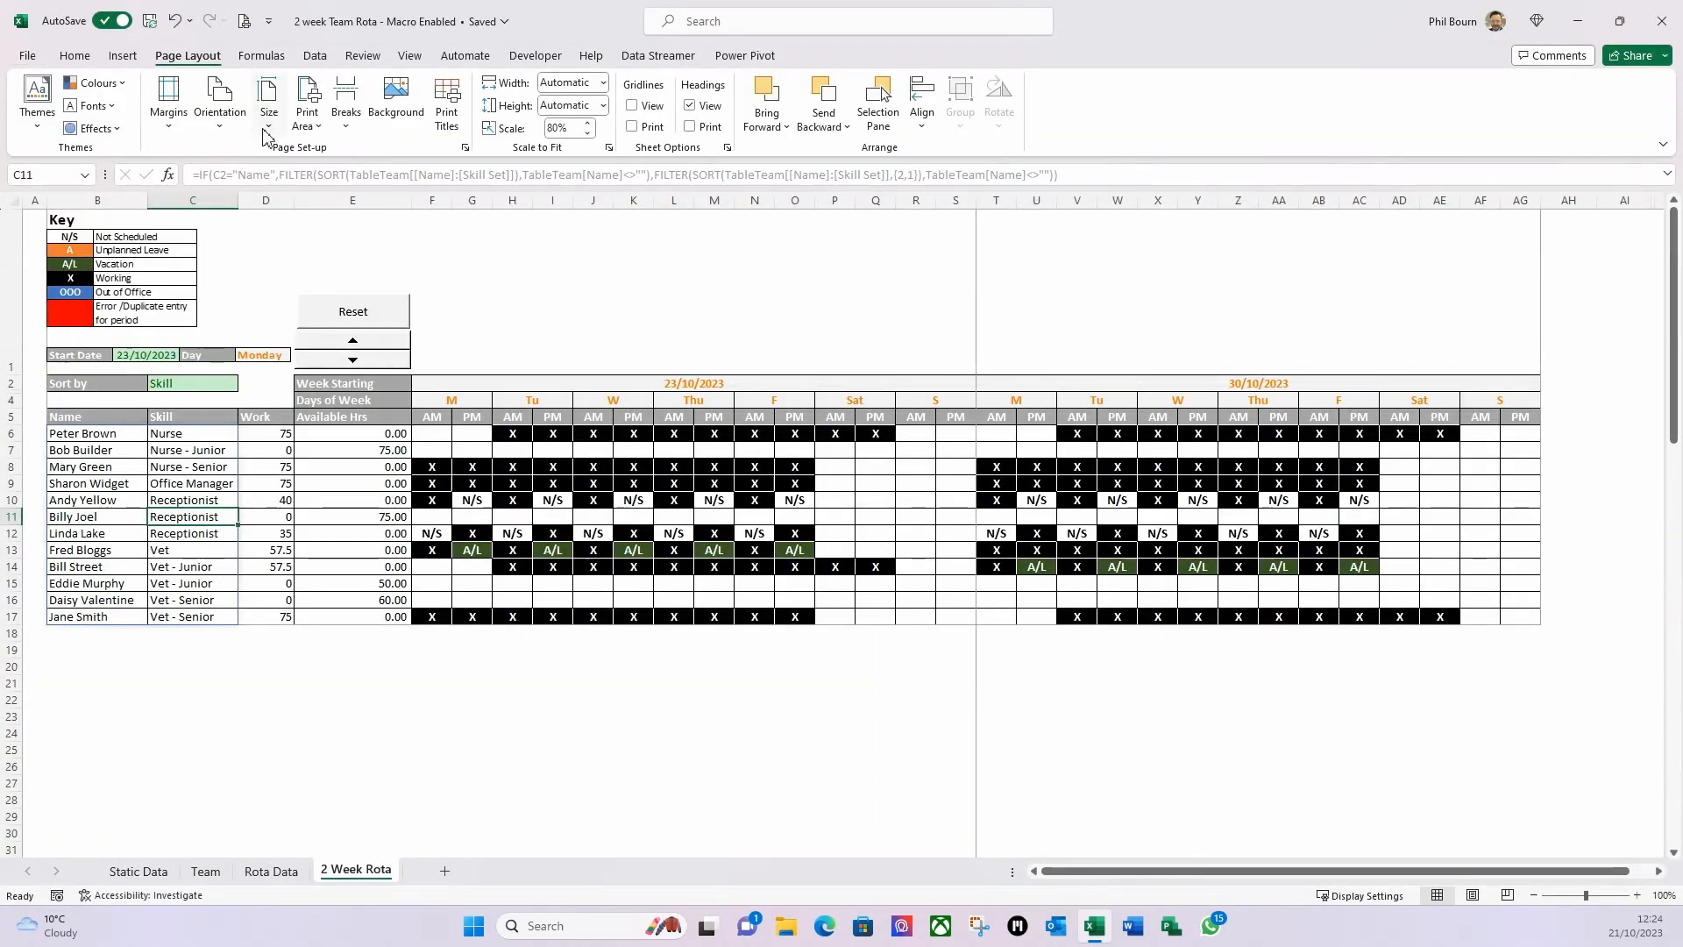
Restore Print_Area's dynamic reference by copying in the OFFSET formula from Print_Area_Formula, and save the change.
left_click(261, 56)
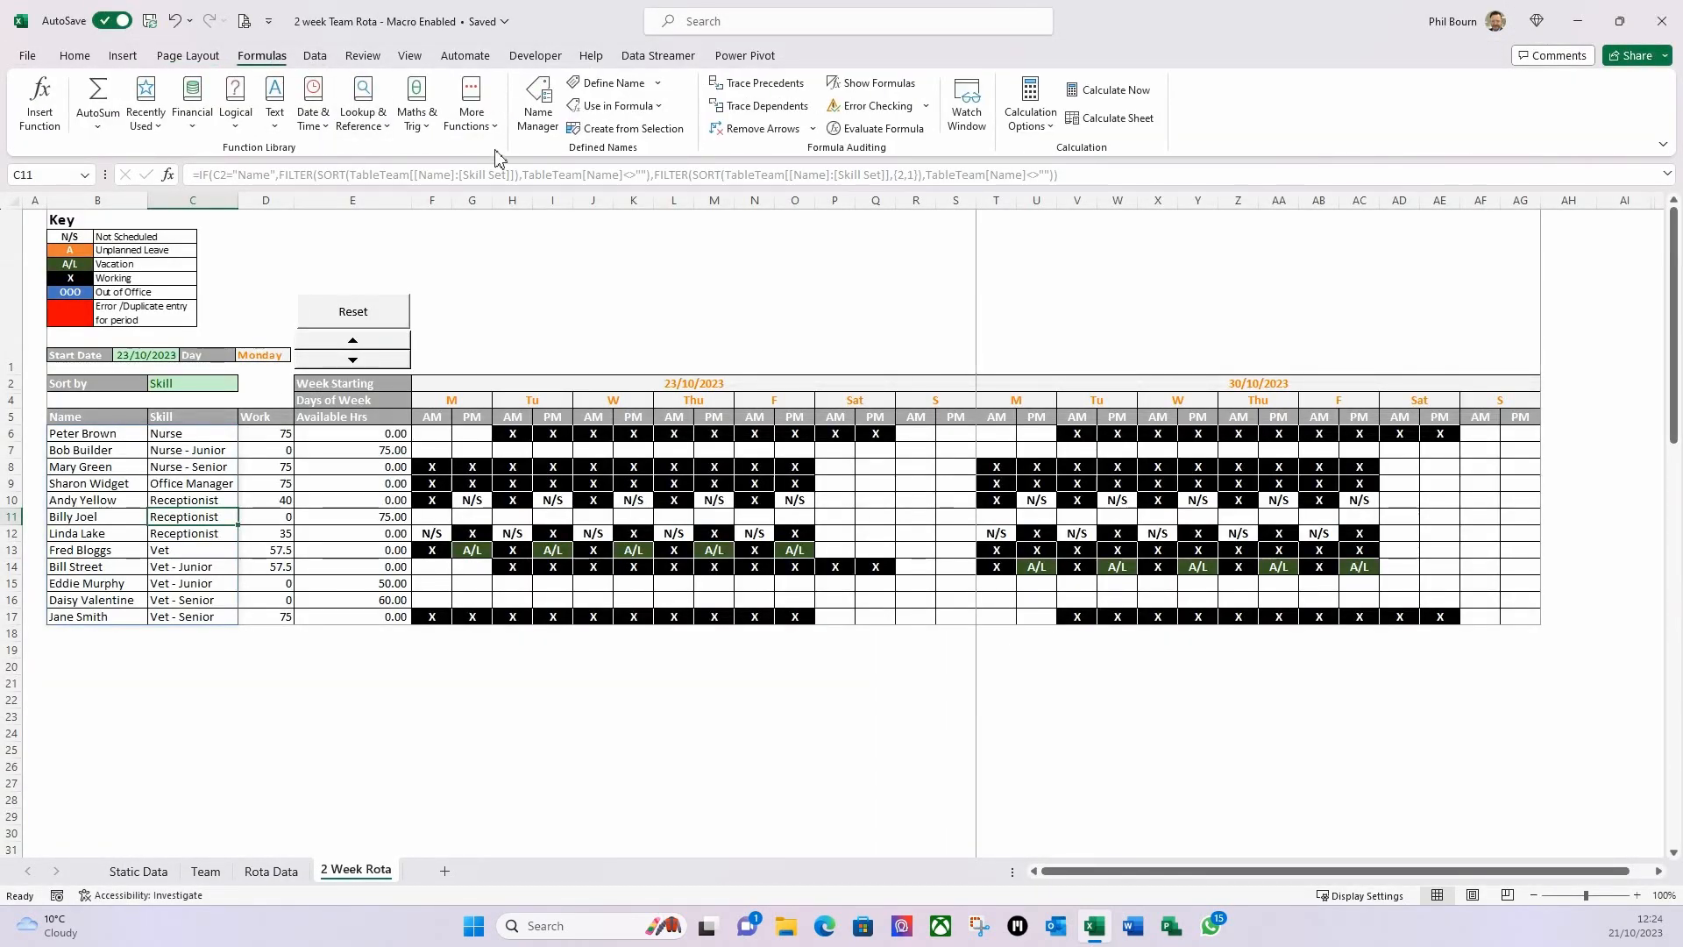
left_click(545, 128)
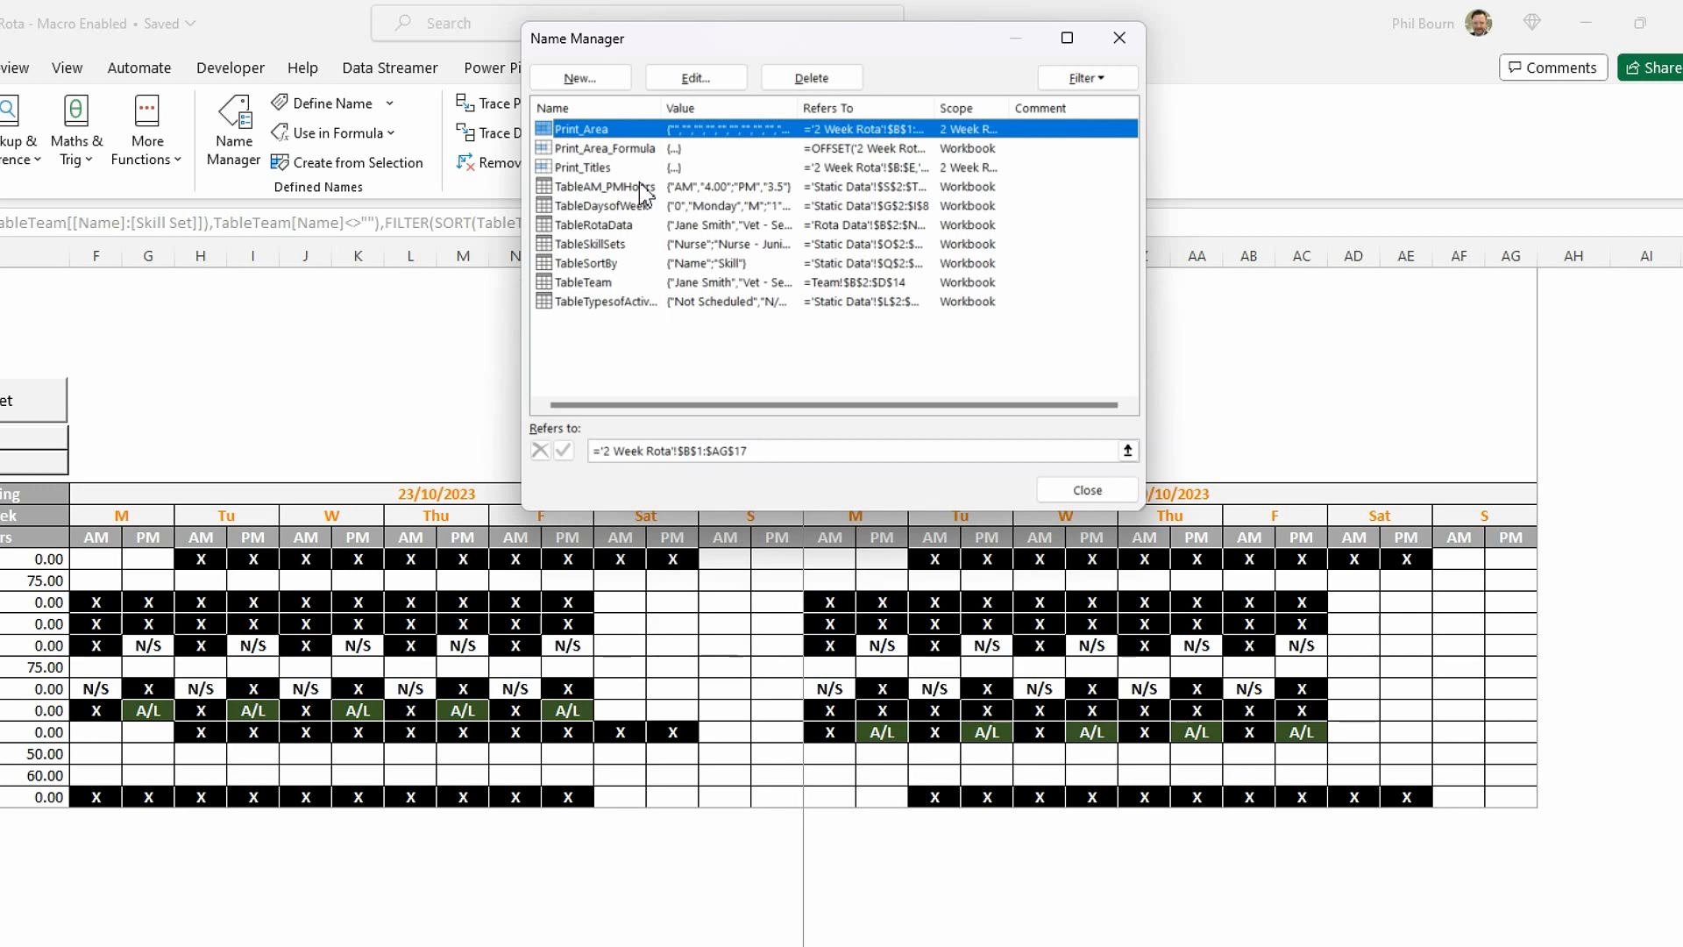
left_click(591, 149)
left_click_drag(999, 448, 594, 451)
key("ctrl+c")
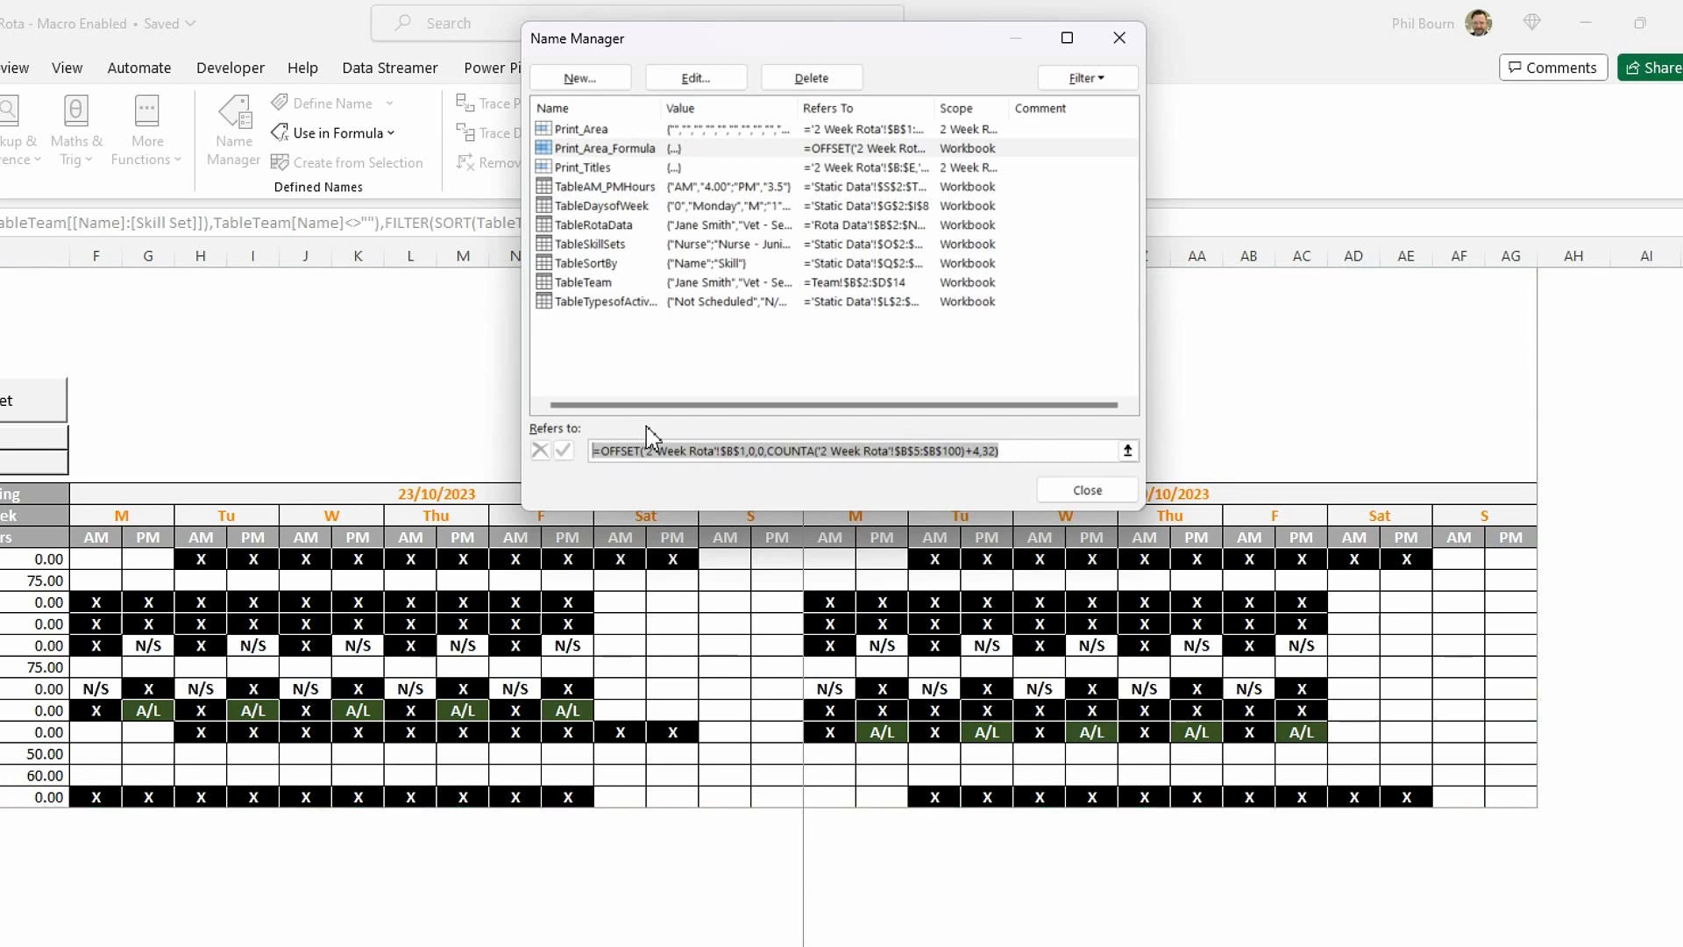
left_click(609, 132)
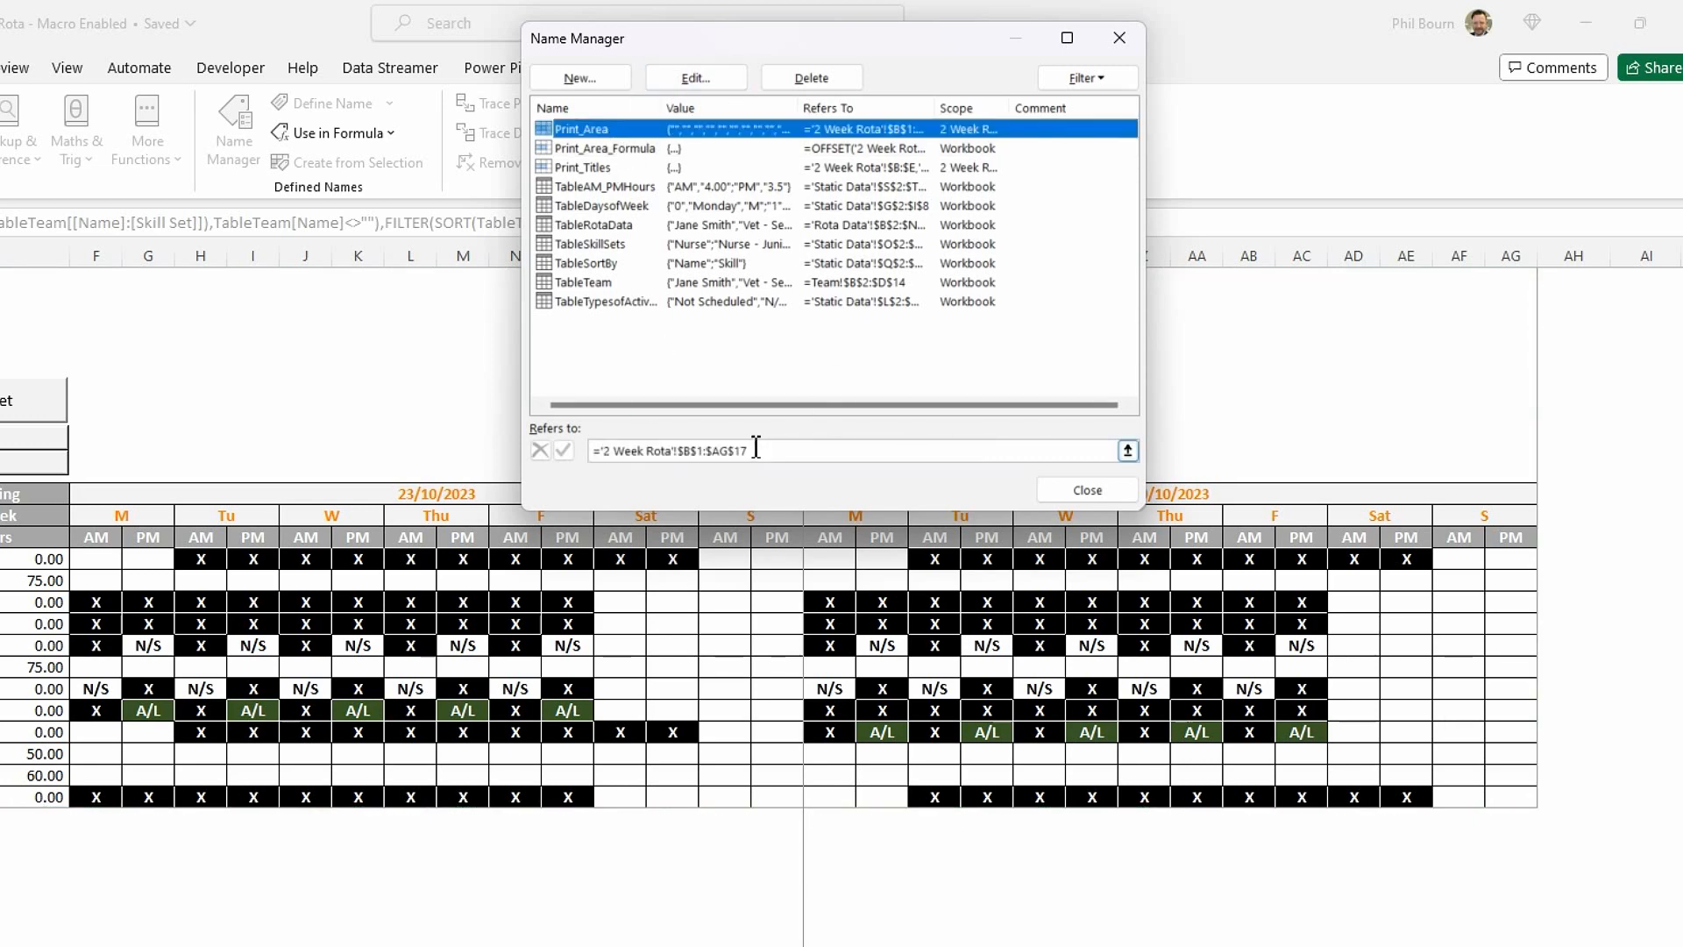
left_click_drag(751, 451, 664, 451)
key("ctrl+a")
key("ctrl+v")
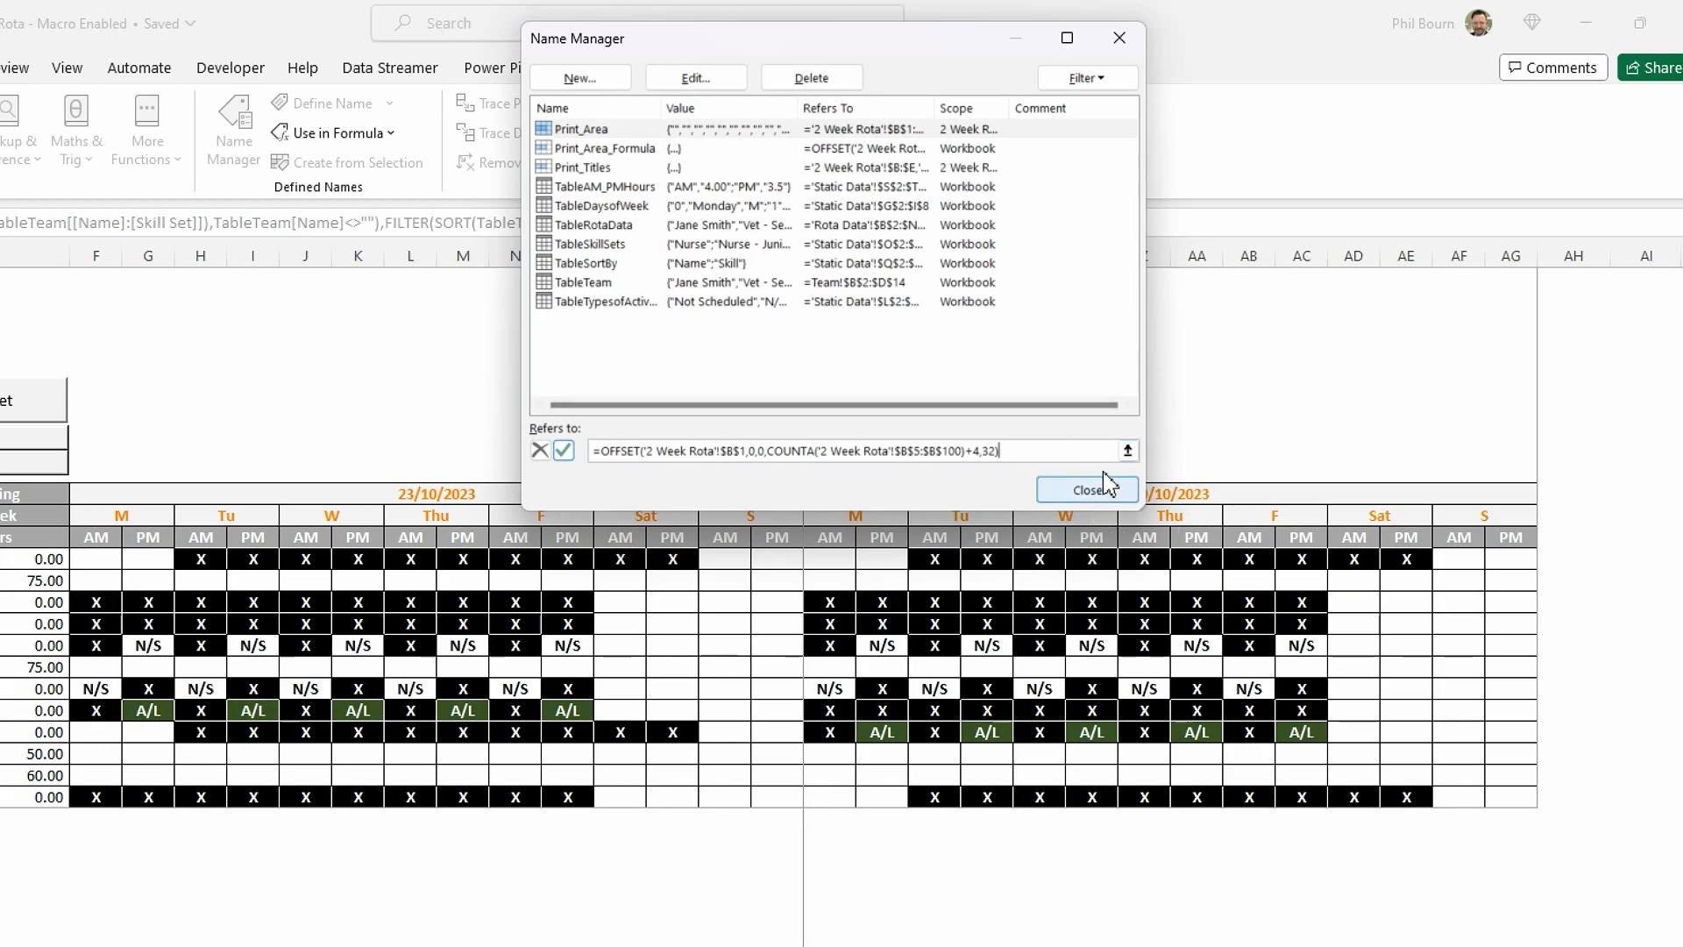
left_click(564, 451)
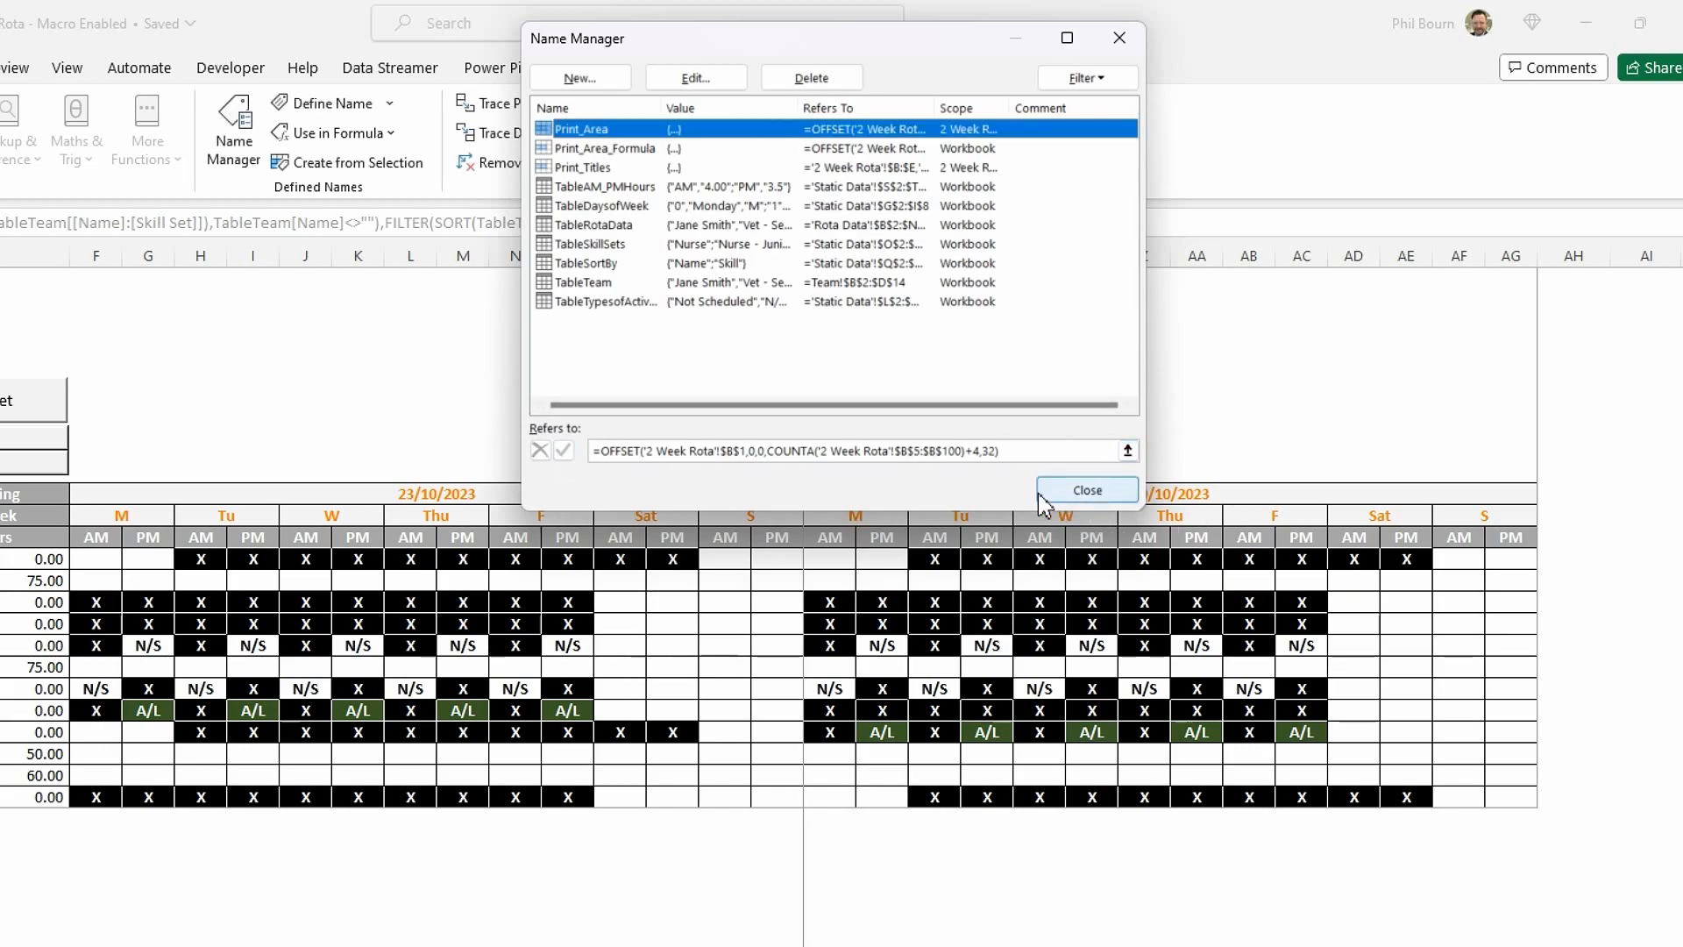
left_click(1046, 491)
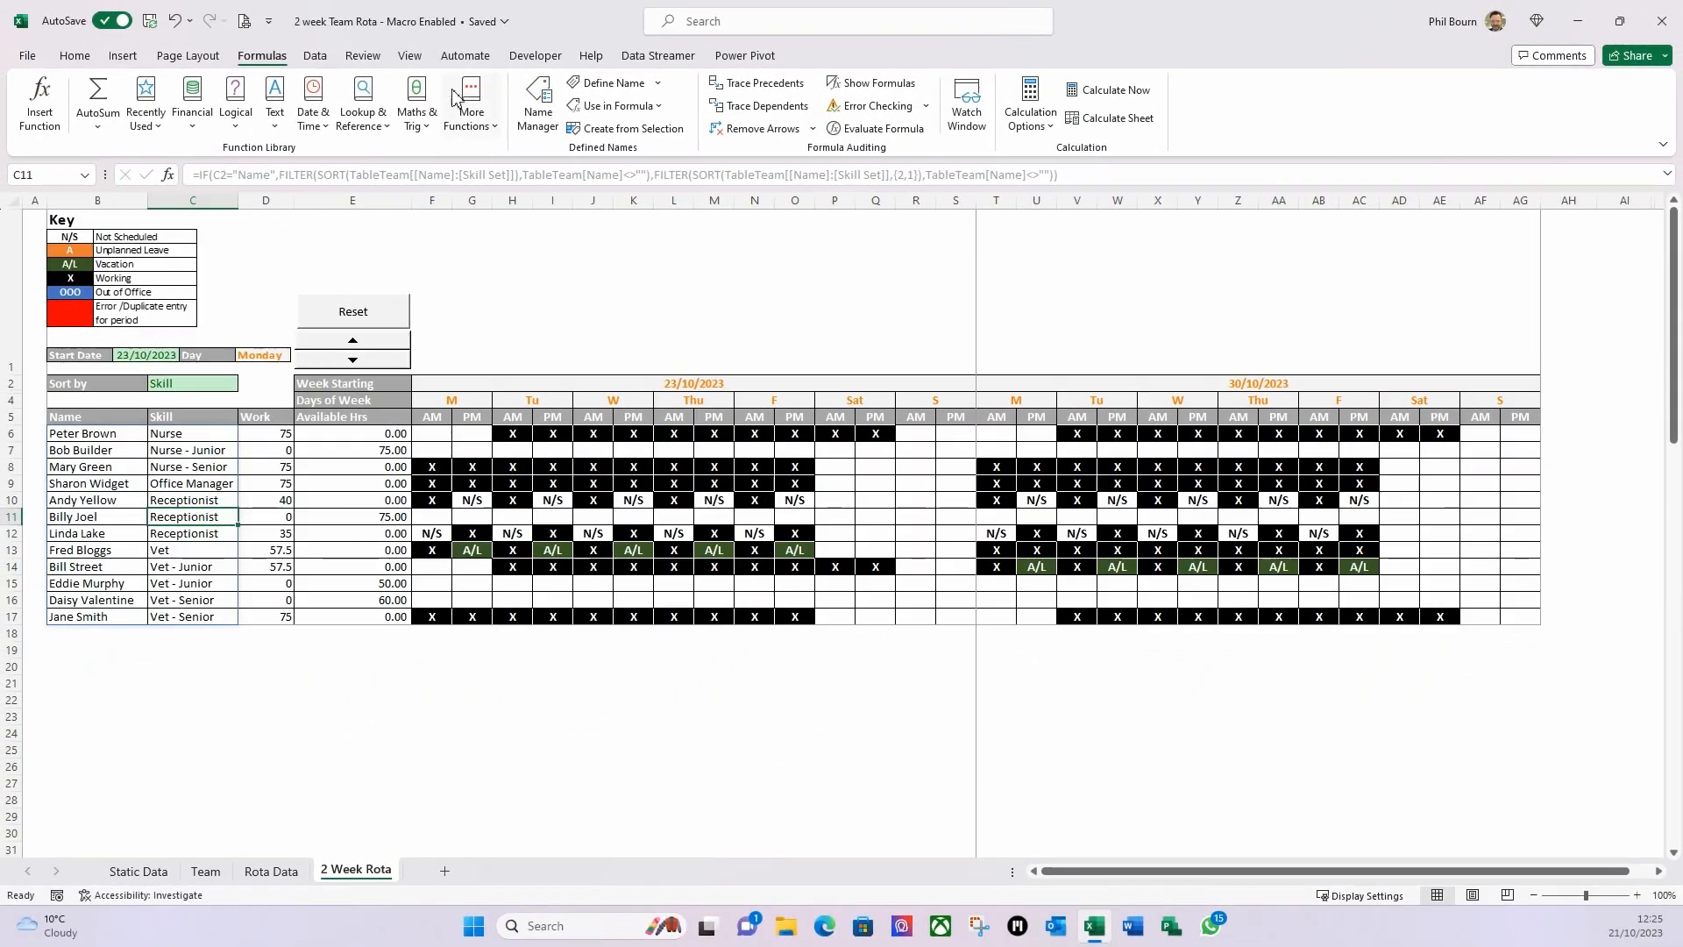
Protect the 2 Week Rota sheet without a password, allowing only the selection of locked and unlocked cells.
left_click(196, 60)
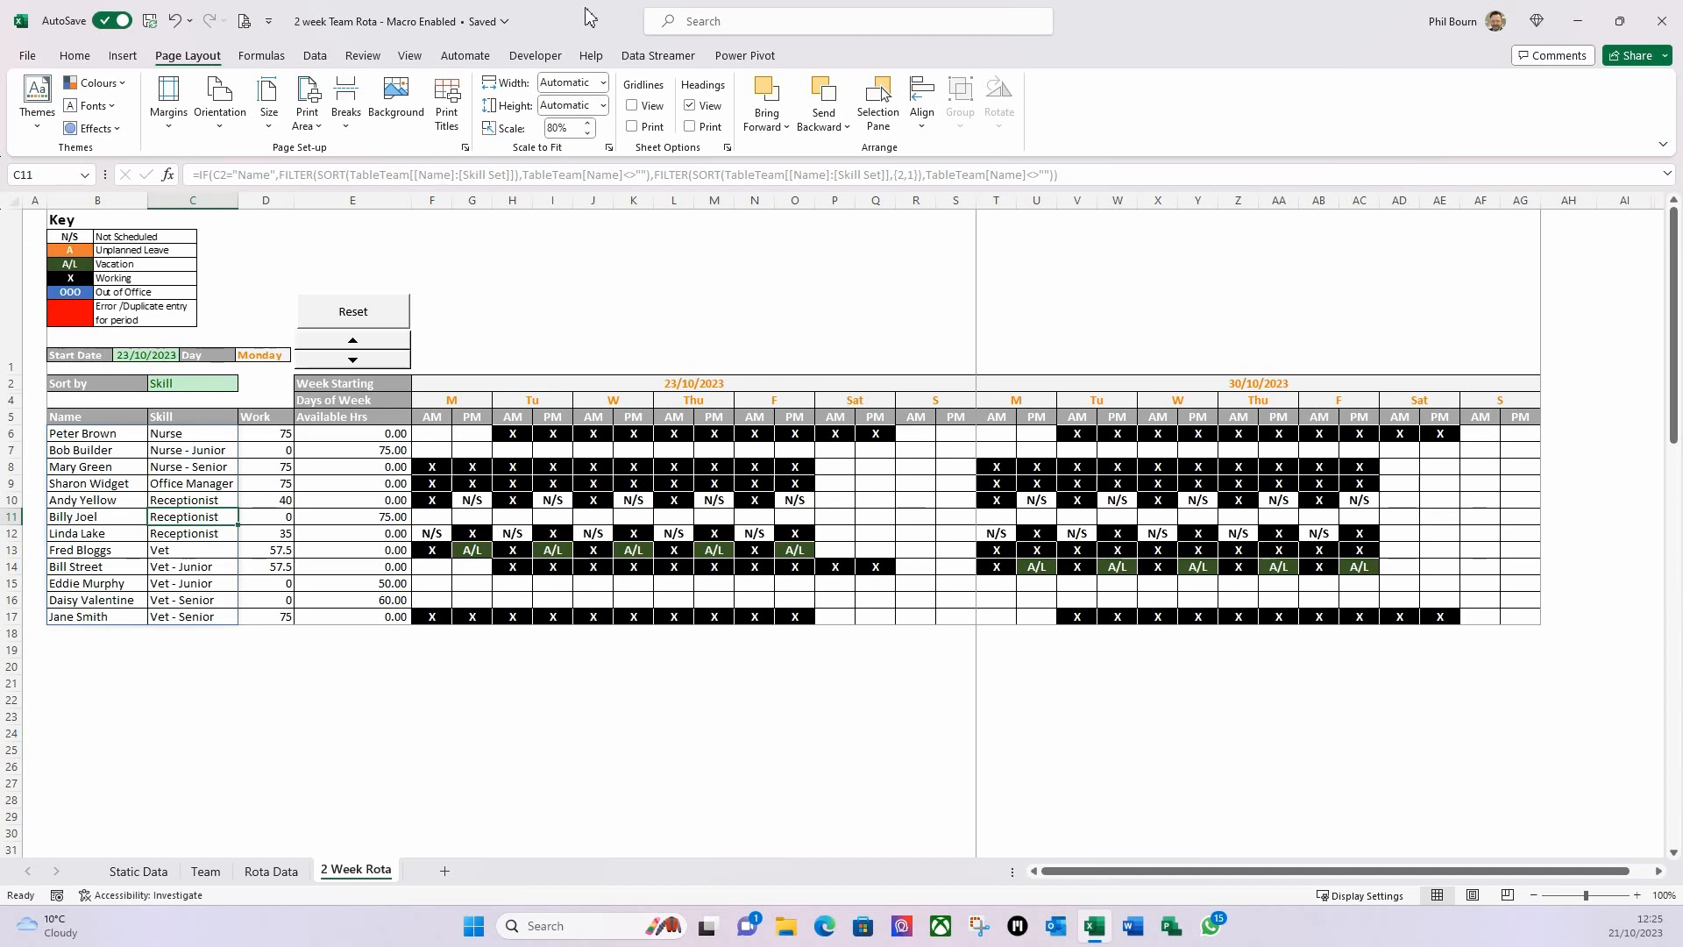
left_click(362, 55)
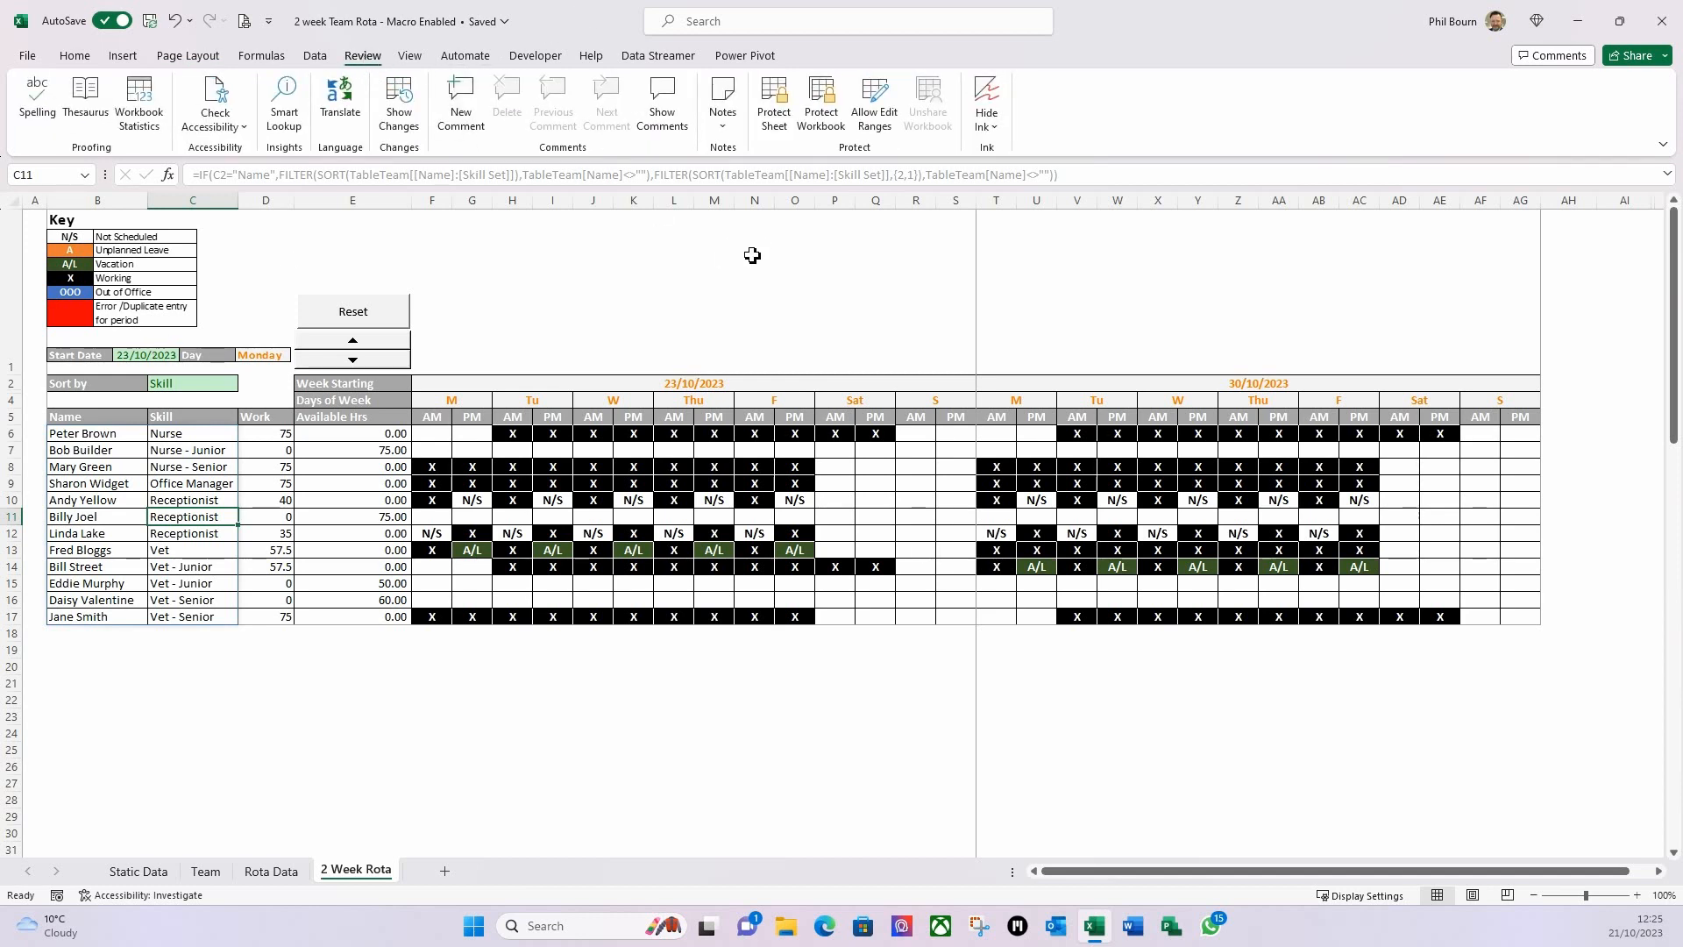
left_click(775, 112)
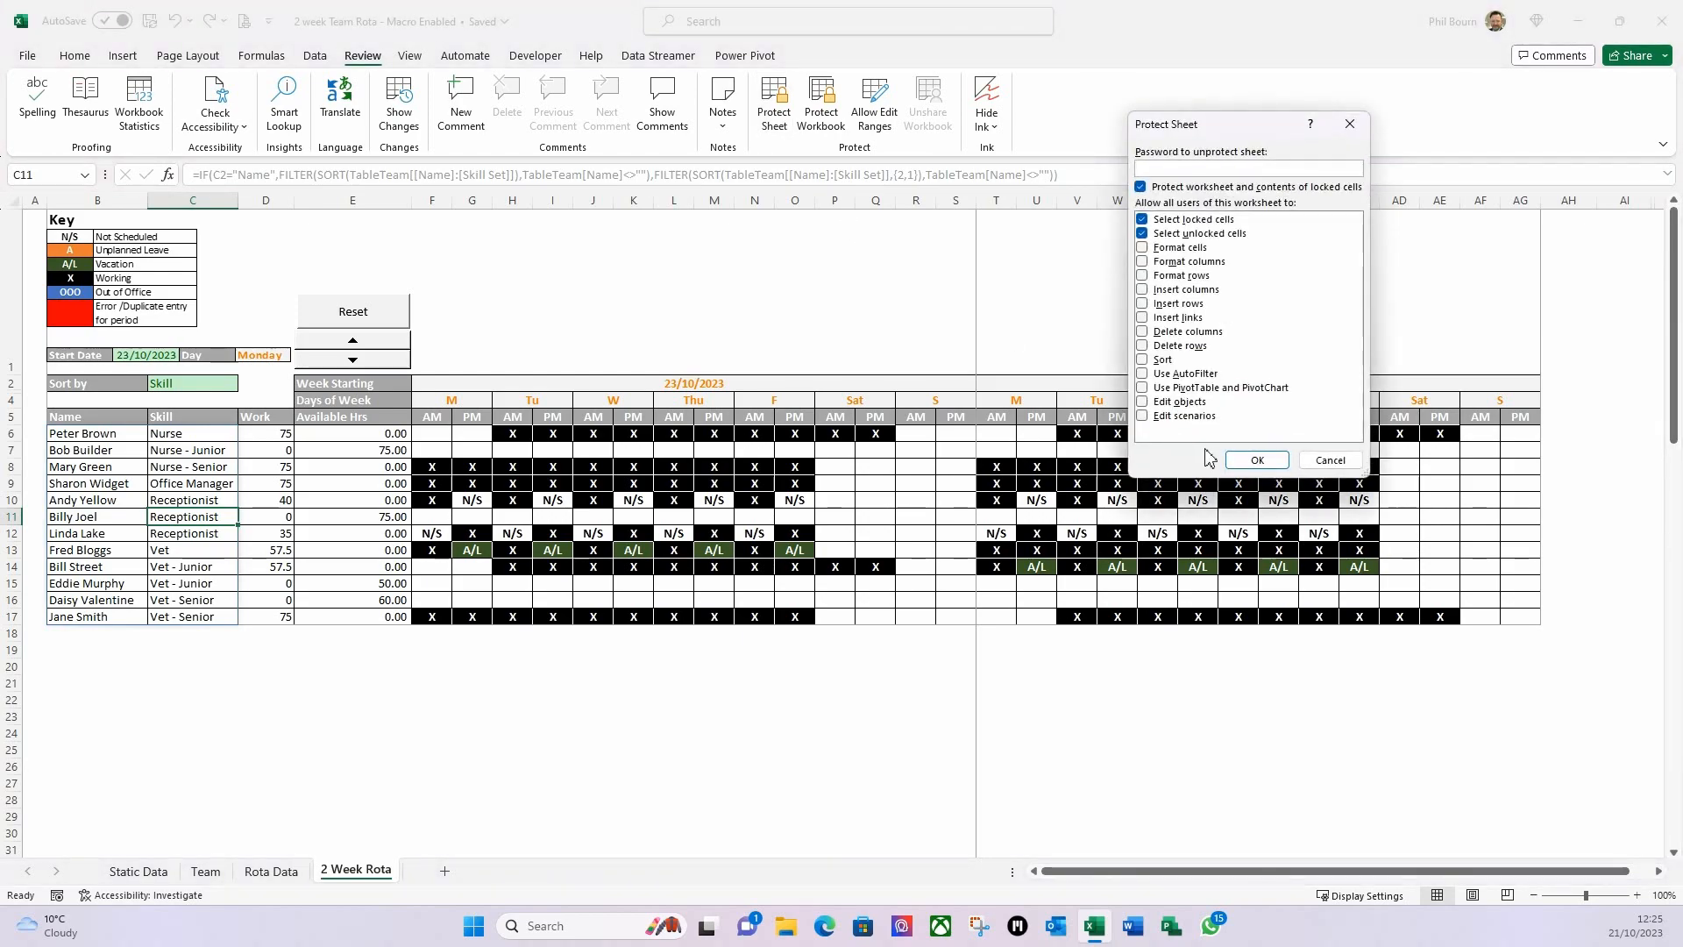
left_click(1245, 458)
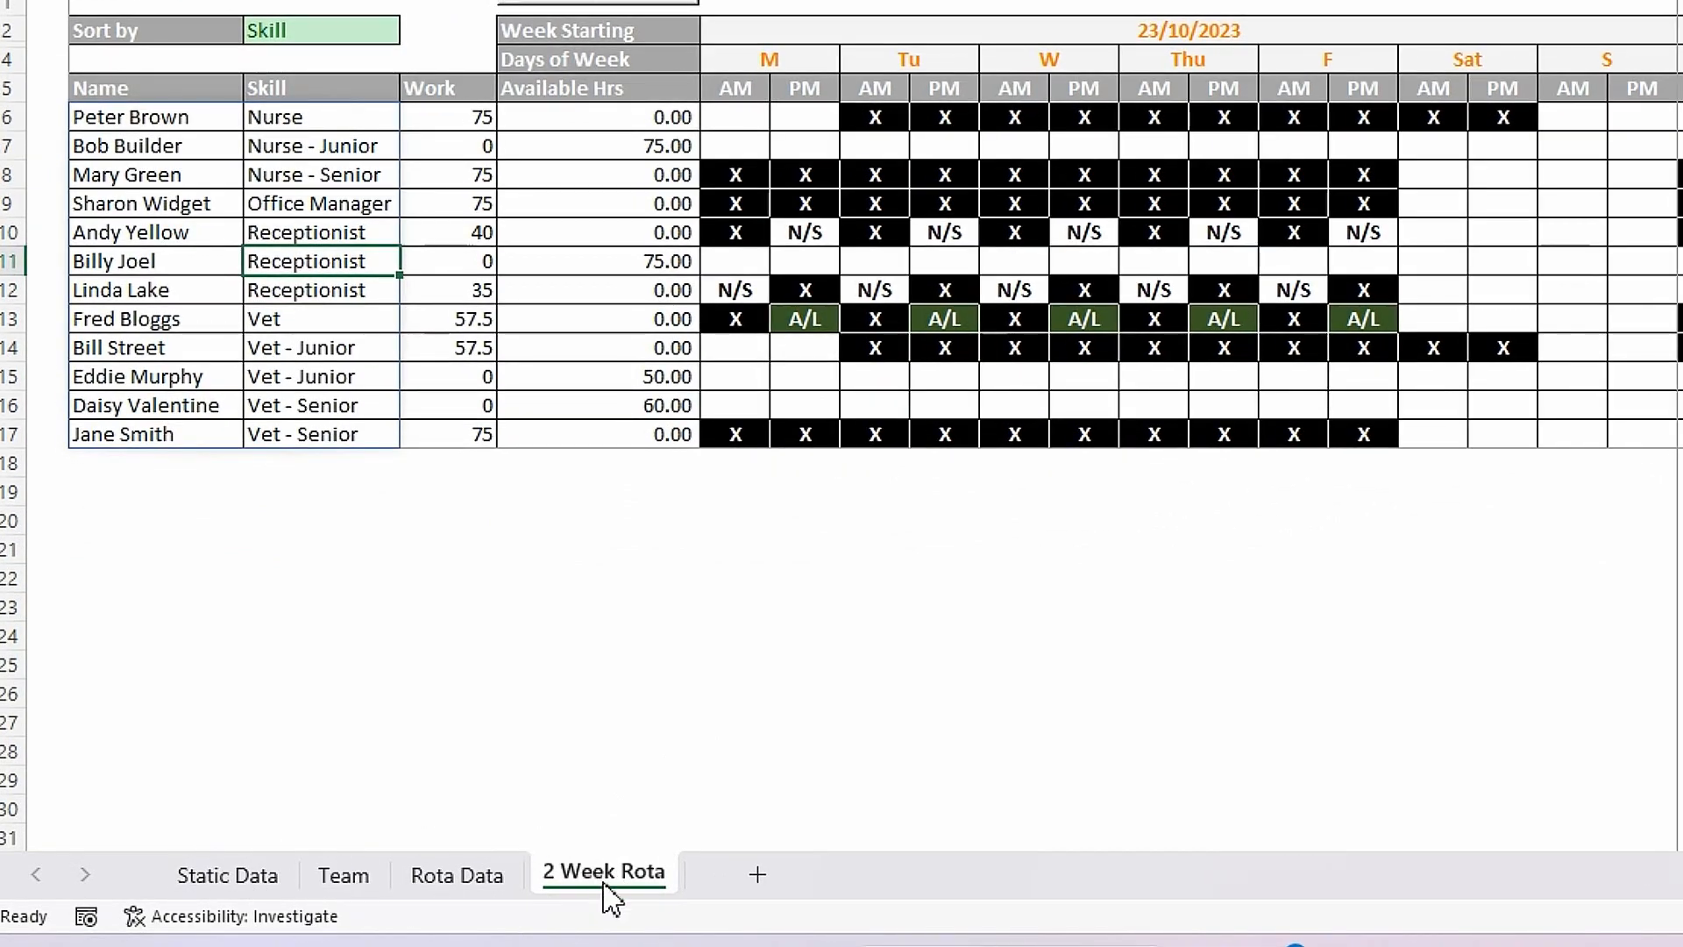
Reorder the sheets as 2 Week Rota, Rota Data, Team and Static Data, and return to 2 Week Rota.
left_click_drag(613, 887, 202, 881)
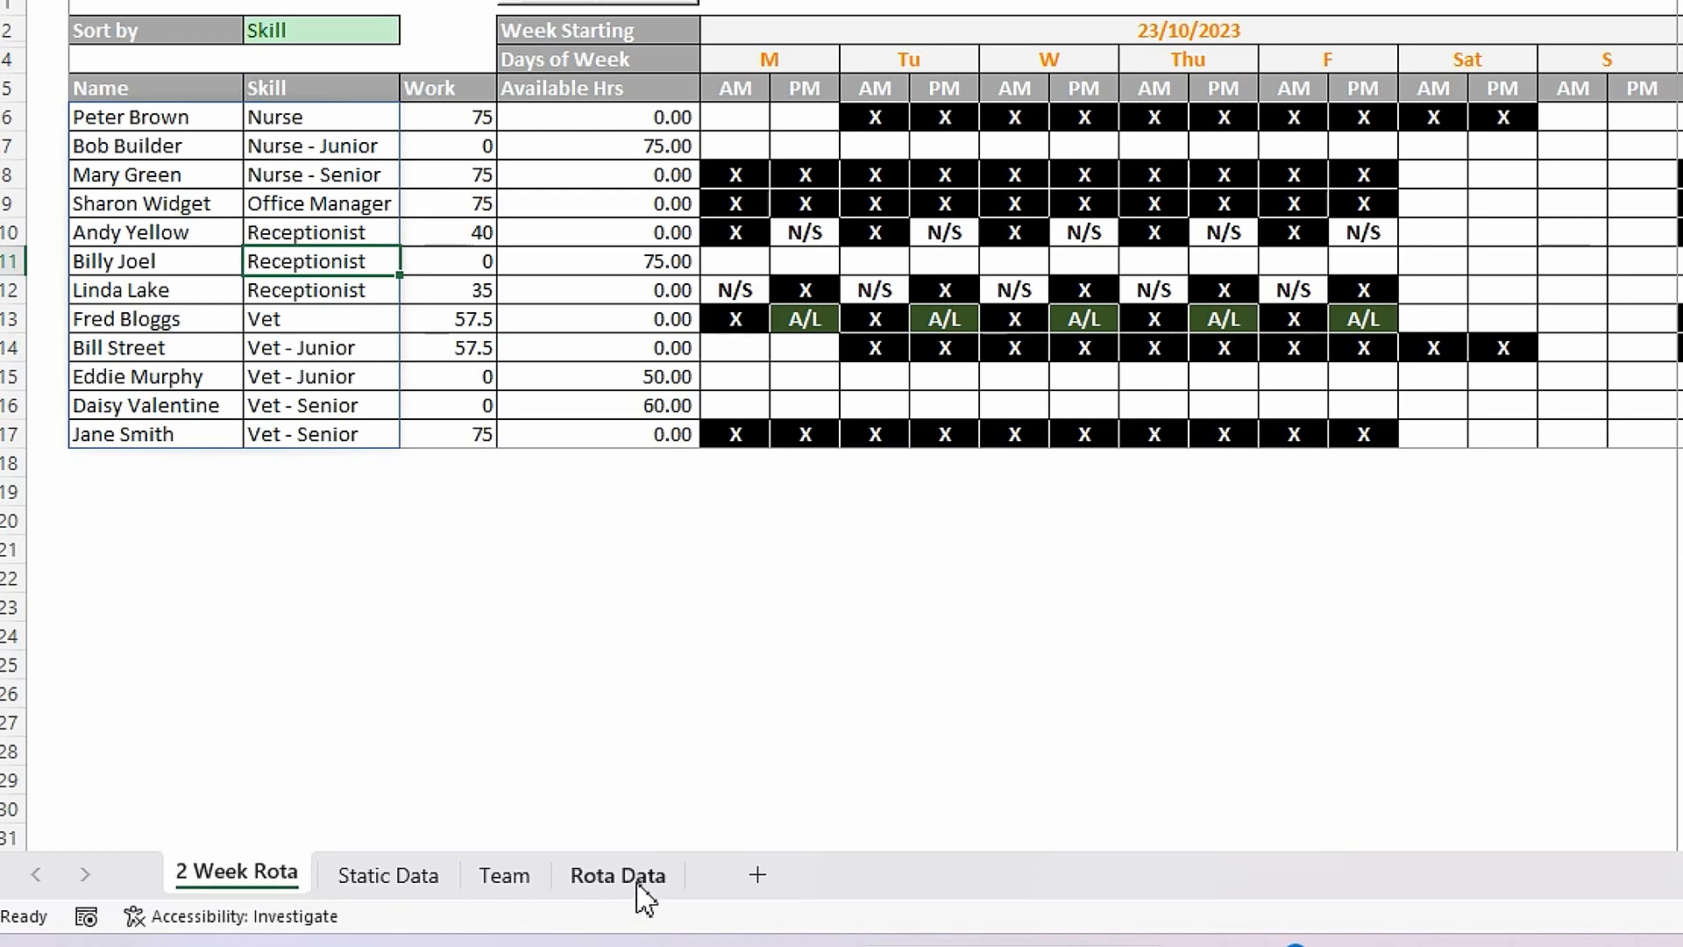
left_click_drag(644, 888, 397, 884)
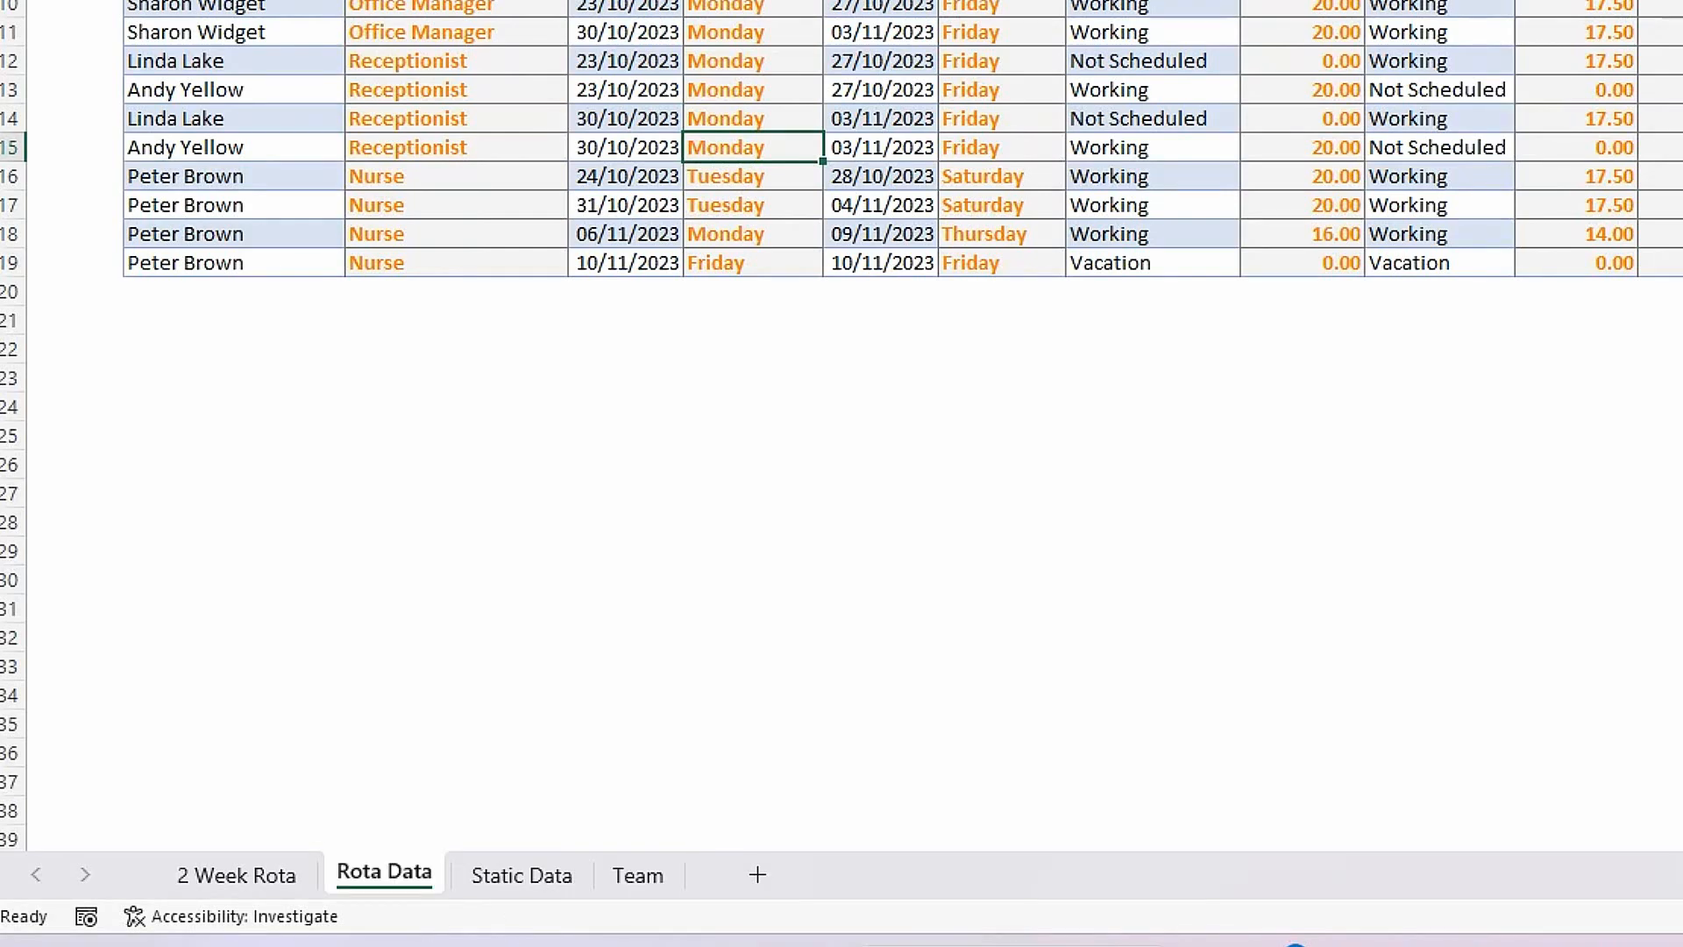
left_click_drag(655, 884, 474, 884)
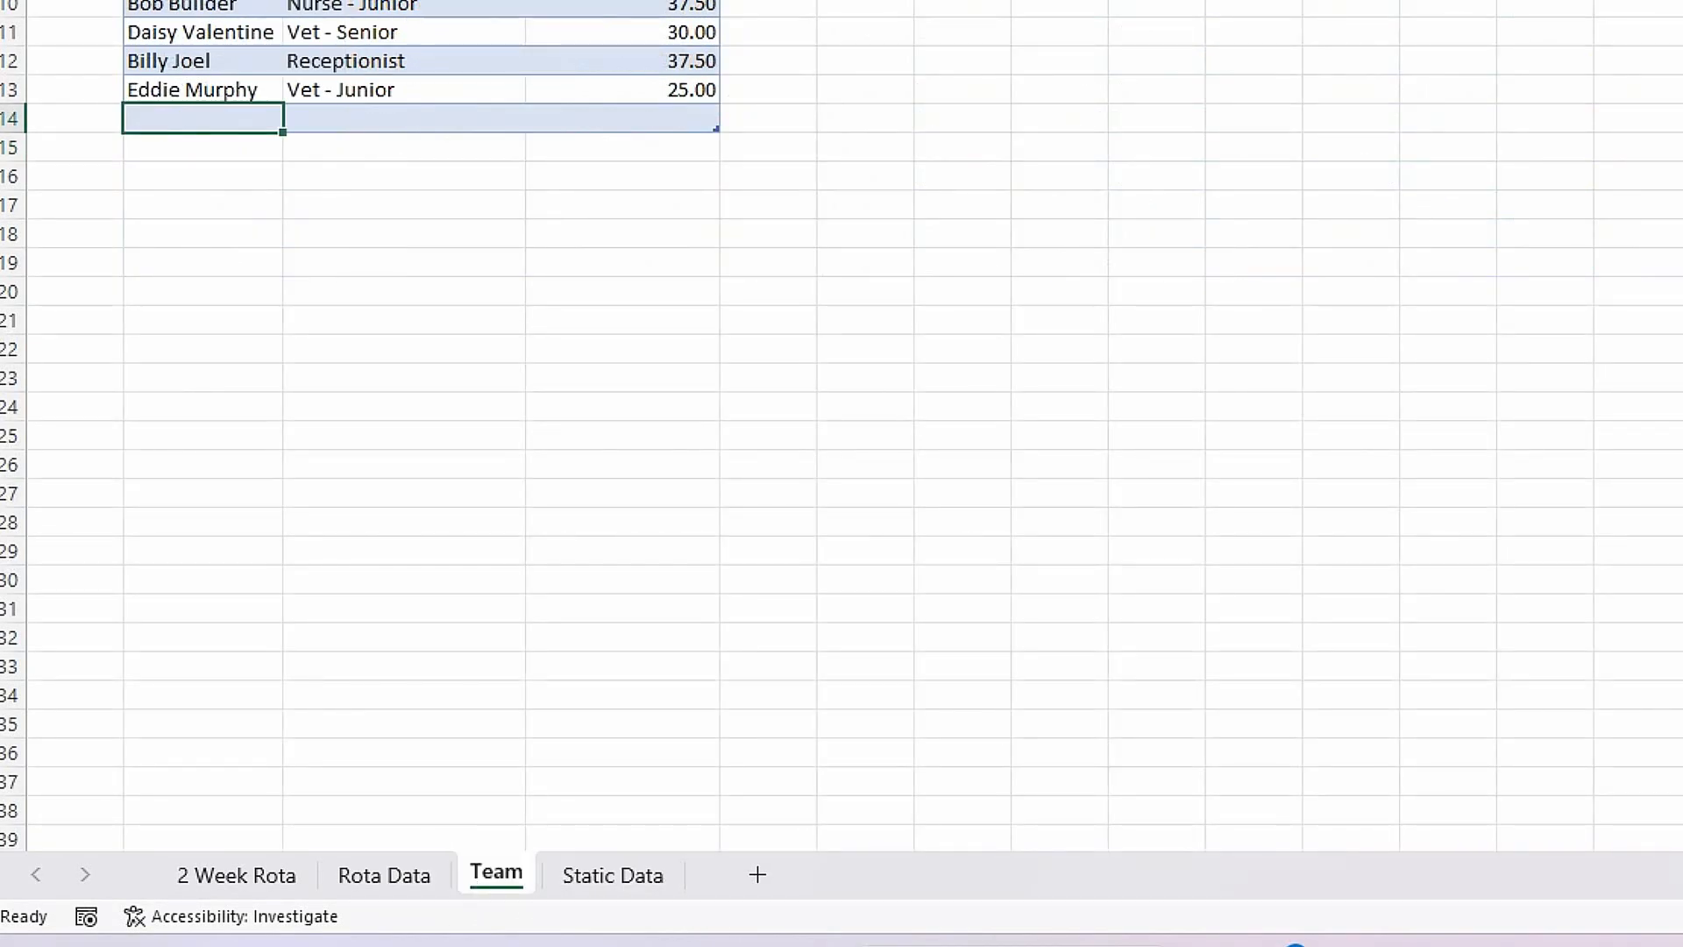
left_click(614, 880)
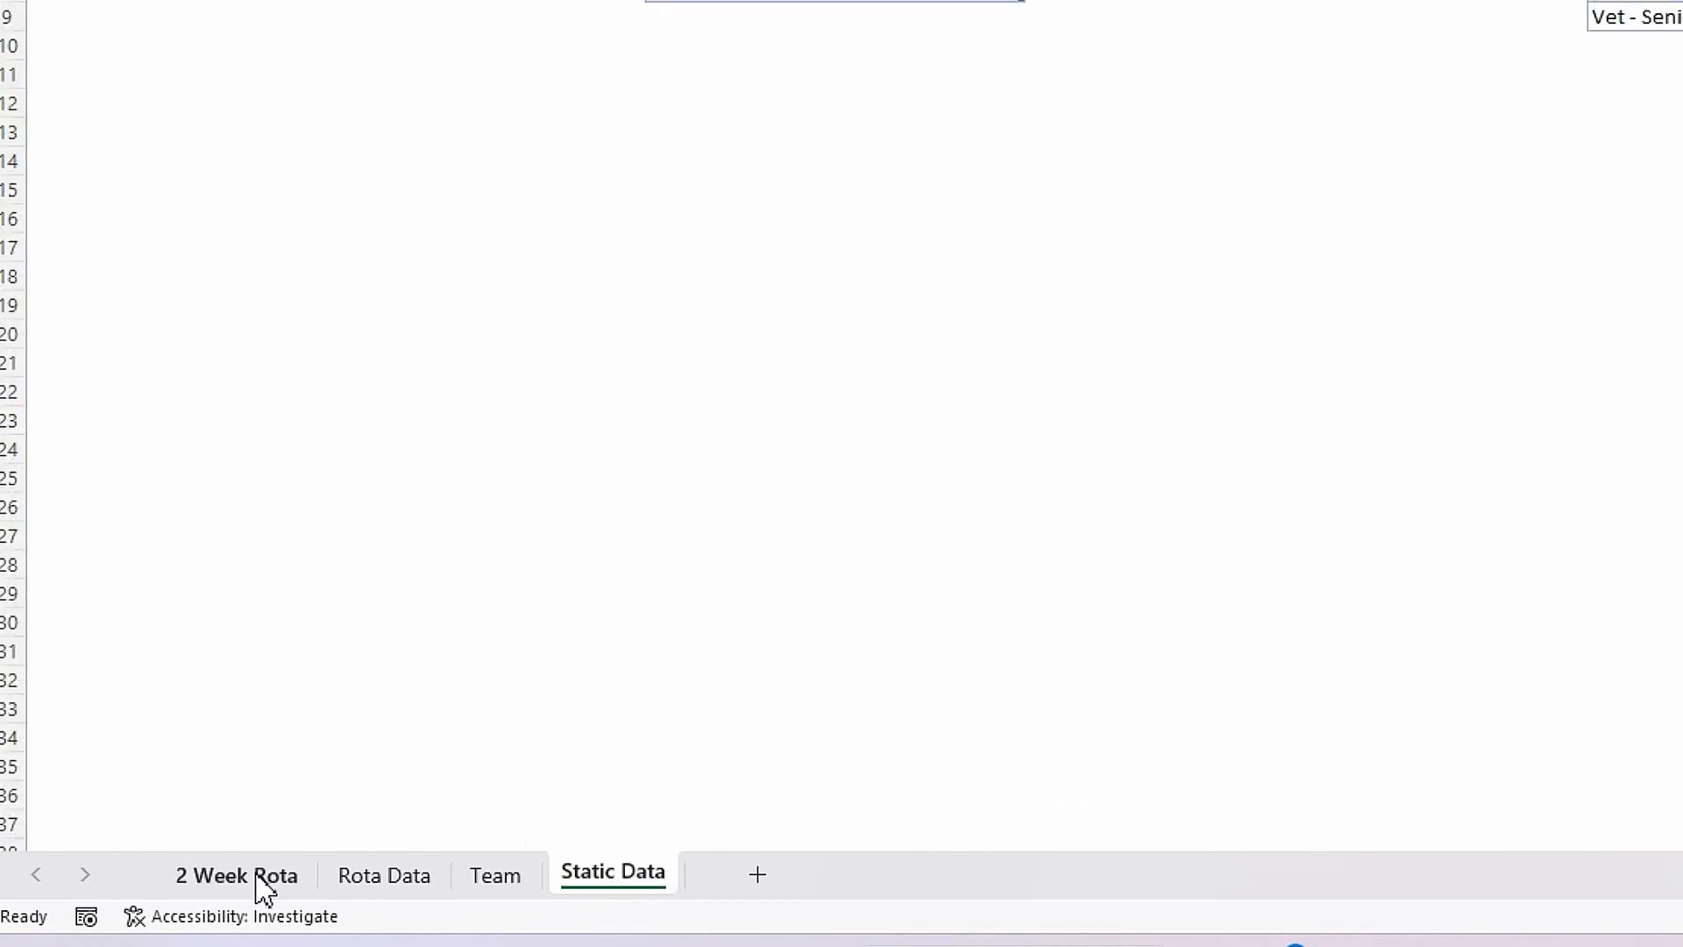
left_click(225, 879)
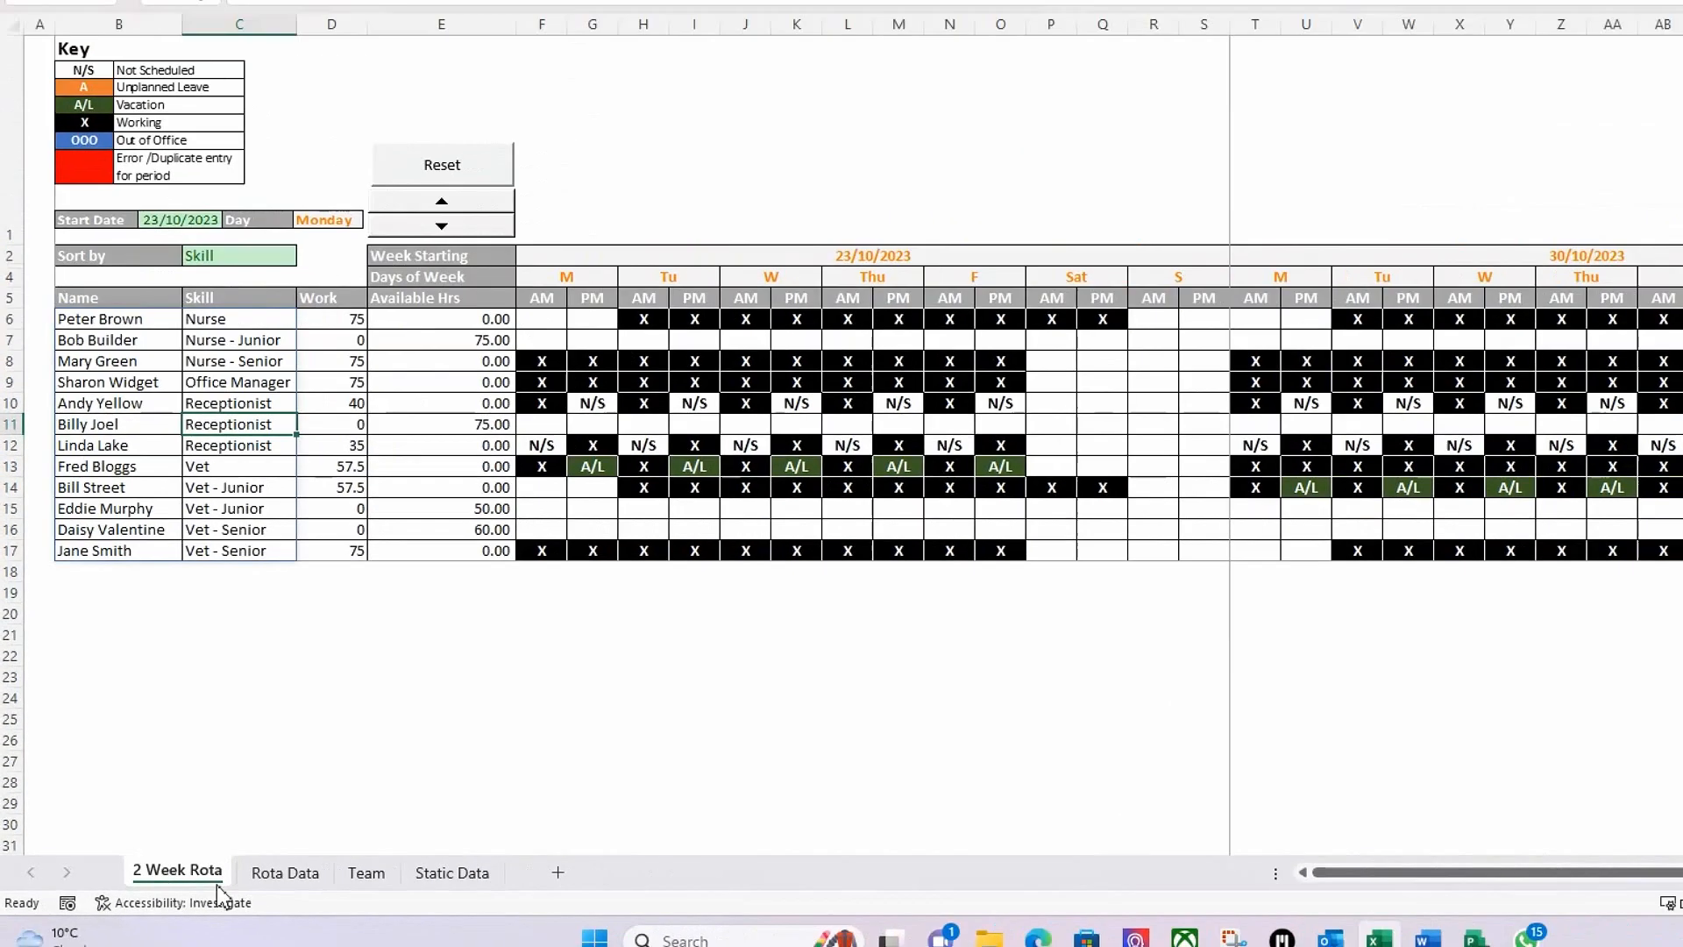